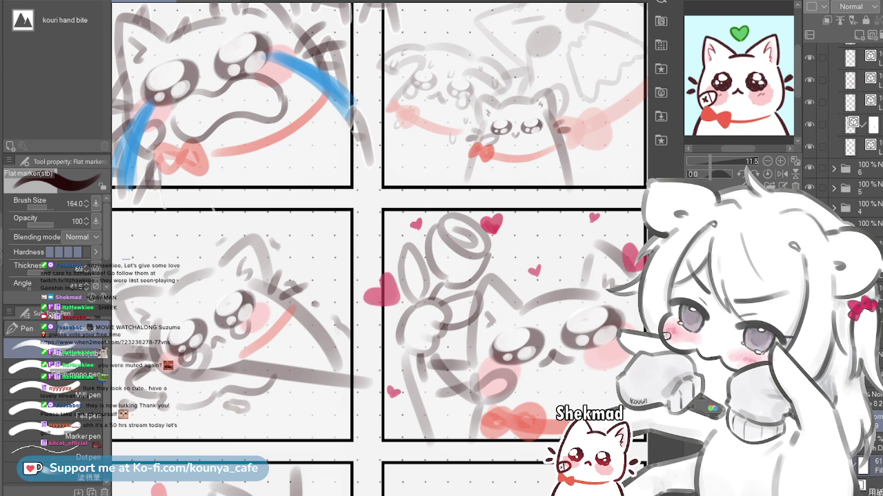
Collapse layer folder 7 and make folder 8 the active folder
{"action": "scroll", "coordinate": [848, 124], "scroll_direction": "up", "scroll_amount": 3}
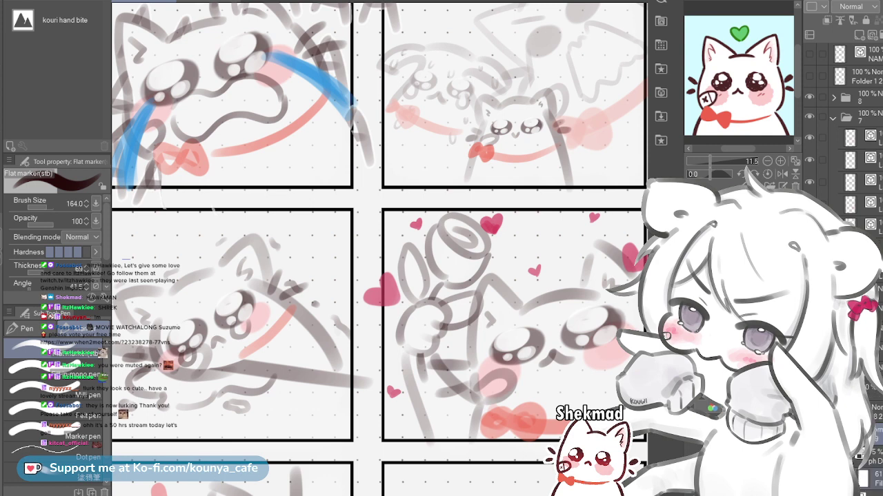
{"action": "left_click", "coordinate": [833, 118]}
{"action": "left_click", "coordinate": [865, 98]}
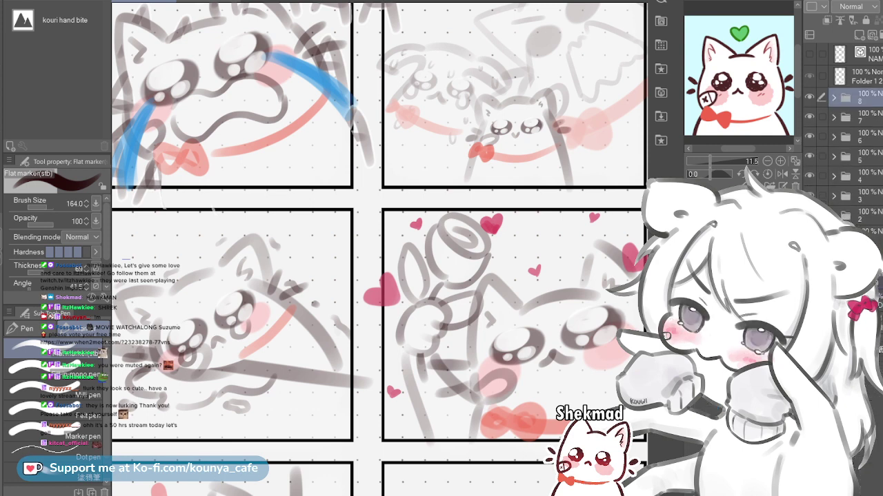
Show the Folder 1 2 layer and move its girl drawing from the lower-right panel of the page to the lower-left one
{"action": "left_click", "coordinate": [810, 77]}
{"action": "scroll", "coordinate": [483, 239], "scroll_direction": "down", "scroll_amount": 3}
{"action": "left_click_drag", "start_coordinate": [483, 239], "coordinate": [437, 170]}
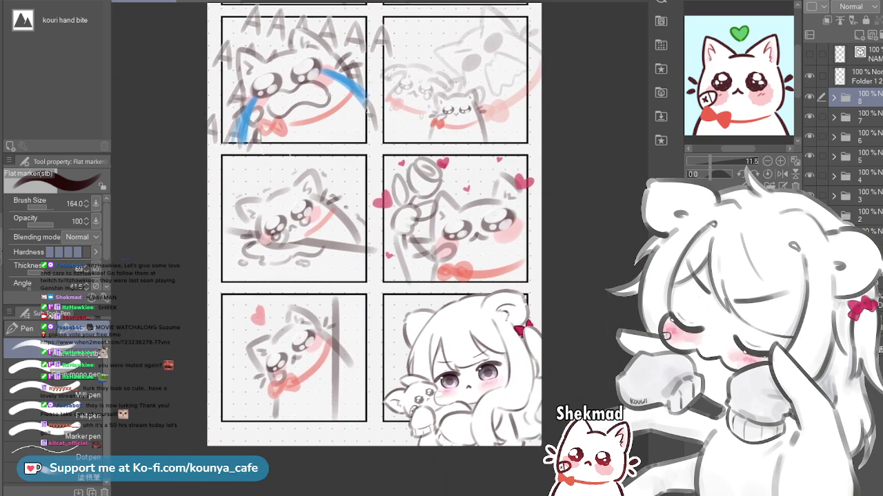
{"action": "scroll", "coordinate": [469, 359], "scroll_direction": "up", "scroll_amount": 3}
{"action": "left_click_drag", "start_coordinate": [469, 359], "coordinate": [437, 429]}
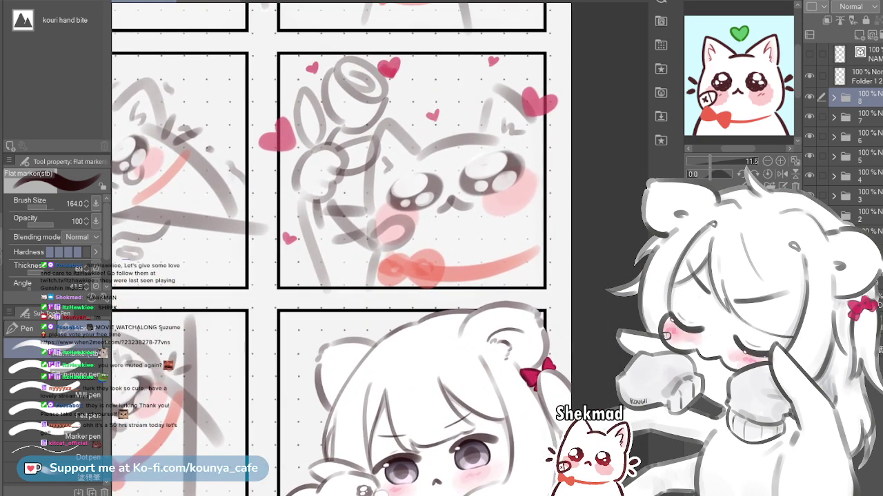
{"action": "scroll", "coordinate": [489, 284], "scroll_direction": "down", "scroll_amount": 2}
{"action": "left_click_drag", "start_coordinate": [489, 284], "coordinate": [507, 190]}
{"action": "left_click_drag", "start_coordinate": [476, 310], "coordinate": [194, 309]}
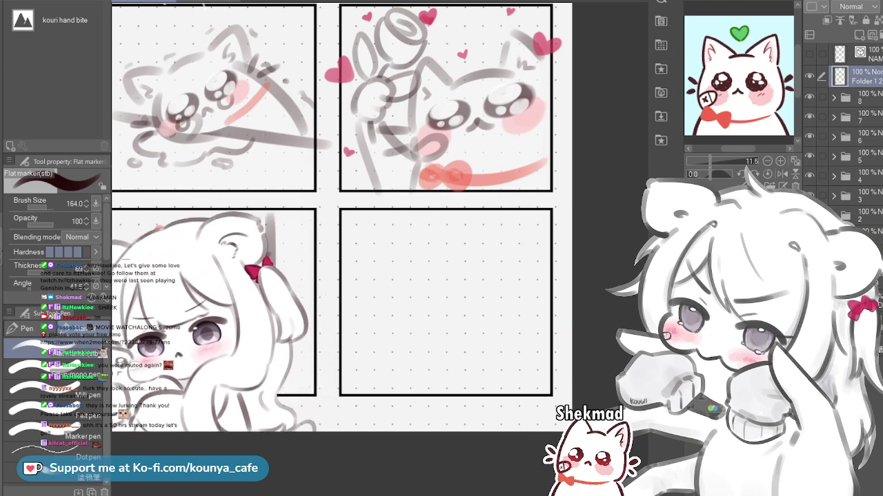
Reselect folder 8, add the name label layer to the selection and make that layer visible
{"action": "left_click", "coordinate": [862, 98]}
{"action": "left_click", "coordinate": [862, 55], "text": "ctrl"}
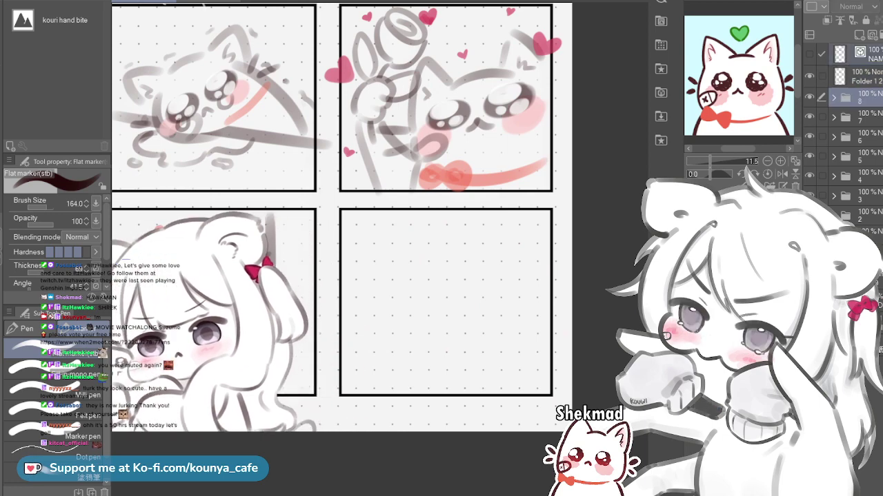
{"action": "left_click", "coordinate": [809, 55]}
Review the labelled panel sketches across the page, ending at the empty panel beside PEEK/LURK
{"action": "left_click_drag", "start_coordinate": [445, 276], "coordinate": [486, 309]}
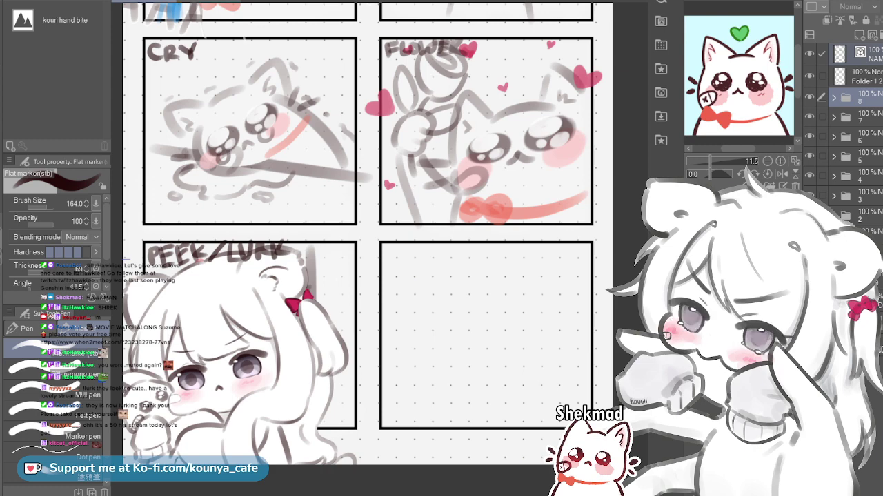
{"action": "scroll", "coordinate": [349, 156], "scroll_direction": "down", "scroll_amount": 2}
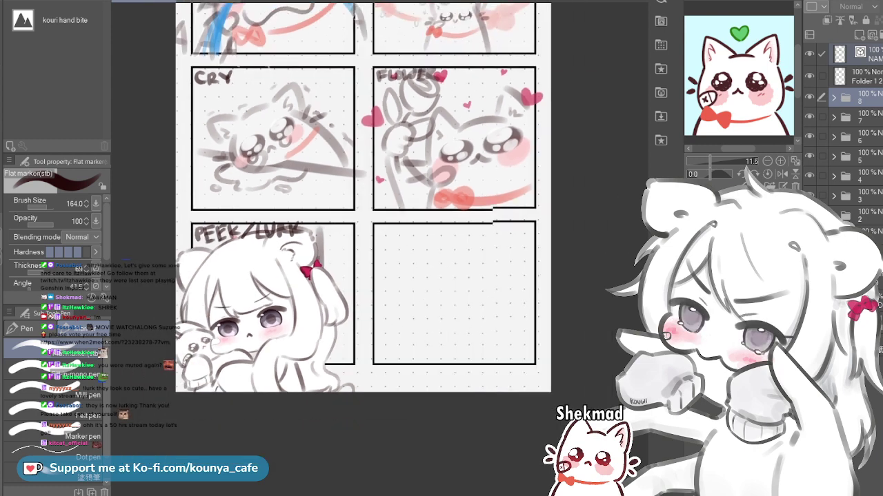
{"action": "left_click_drag", "start_coordinate": [350, 155], "coordinate": [363, 222]}
{"action": "left_click_drag", "start_coordinate": [418, 149], "coordinate": [431, 198]}
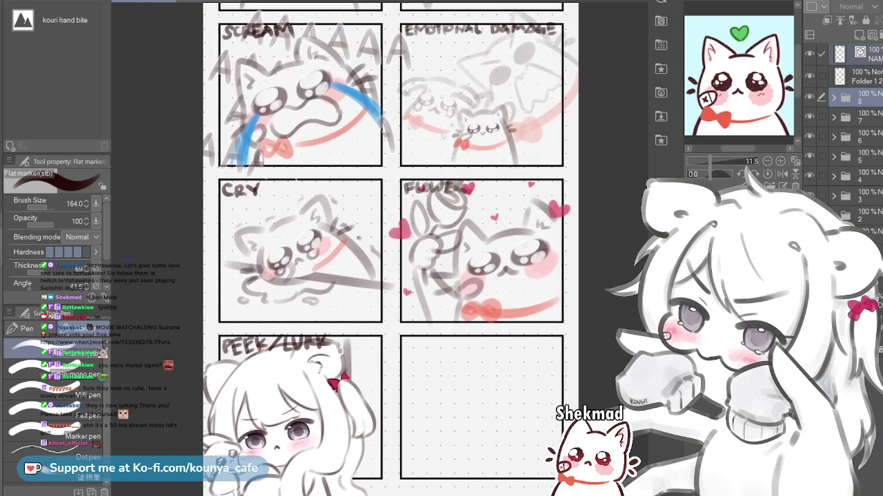
{"action": "scroll", "coordinate": [431, 198], "scroll_direction": "down", "scroll_amount": 2}
{"action": "scroll", "coordinate": [398, 237], "scroll_direction": "up", "scroll_amount": 2}
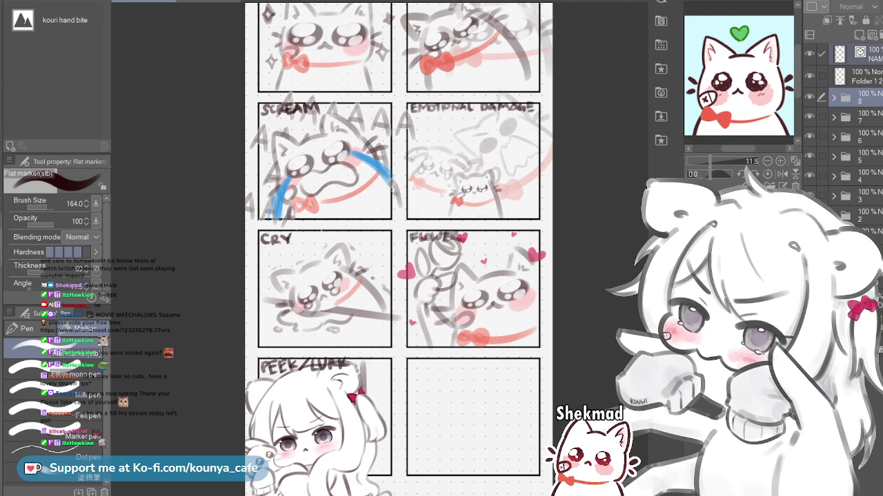
{"action": "scroll", "coordinate": [494, 417], "scroll_direction": "up", "scroll_amount": 2}
{"action": "left_click_drag", "start_coordinate": [494, 416], "coordinate": [483, 344]}
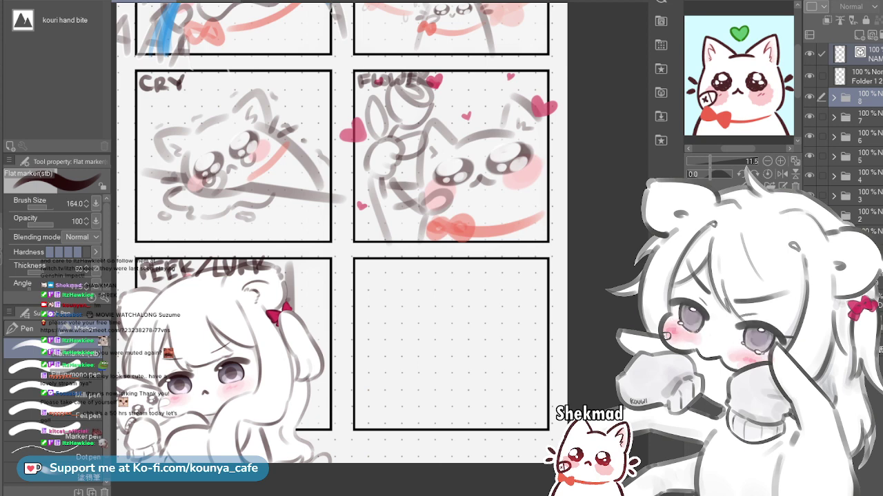
Expand folder 8 and make the layer inside it active for drawing
{"action": "left_click", "coordinate": [865, 76]}
{"action": "left_click", "coordinate": [865, 98]}
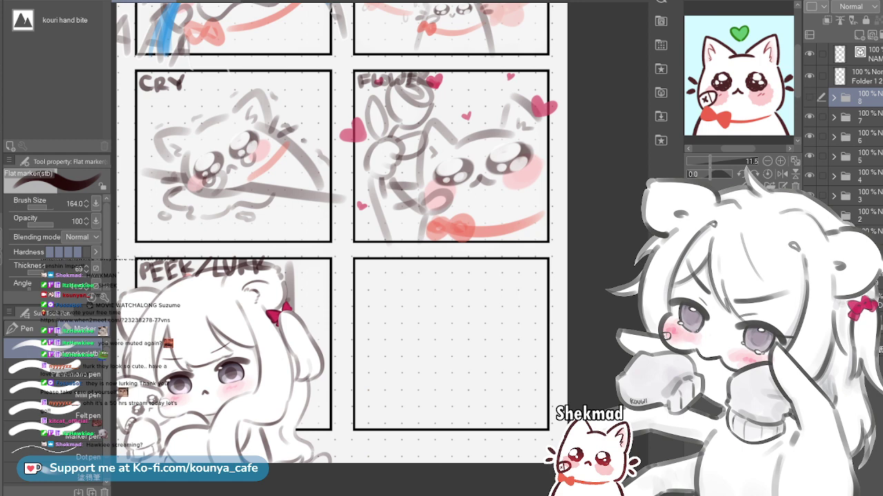
{"action": "left_click", "coordinate": [834, 98]}
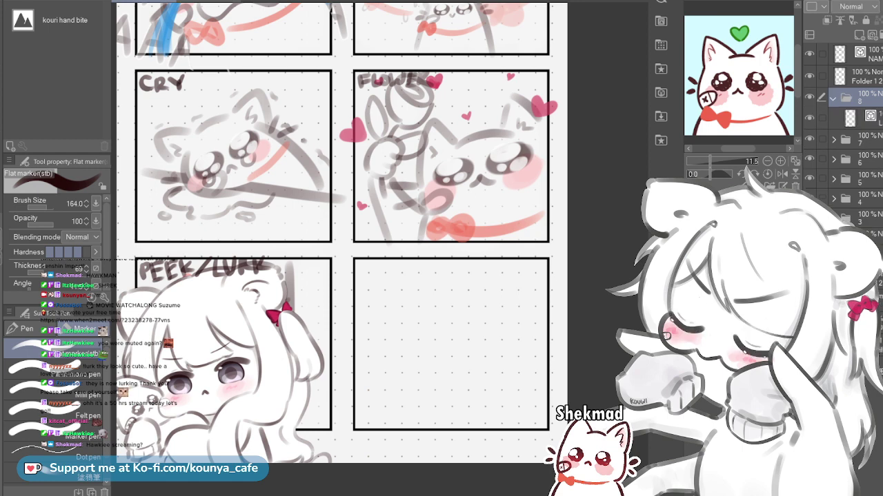
{"action": "left_click", "coordinate": [866, 118]}
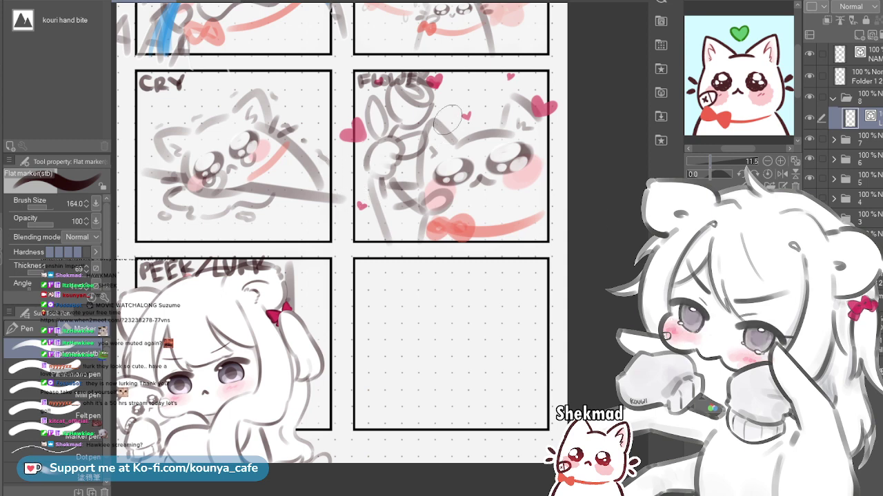
Reduce the Flat marker's brush size to 84.9, testing strokes in the empty panel and undoing them
{"action": "key", "text": "bracketleft"}
{"action": "key", "text": "bracketleft"}
{"action": "key", "text": "bracketleft"}
{"action": "left_click_drag", "start_coordinate": [435, 120], "coordinate": [453, 145]}
{"action": "key", "text": "ctrl+z"}
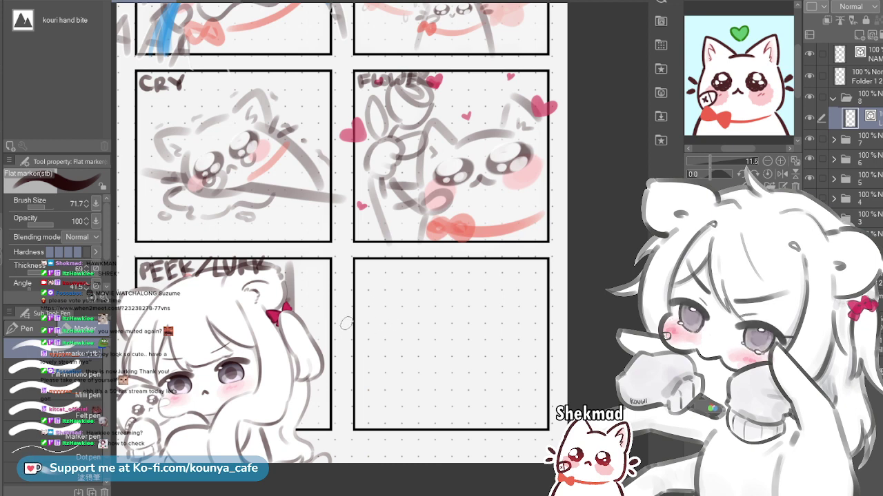
{"action": "key", "text": "ctrl+z"}
{"action": "left_click_drag", "start_coordinate": [394, 291], "coordinate": [343, 382]}
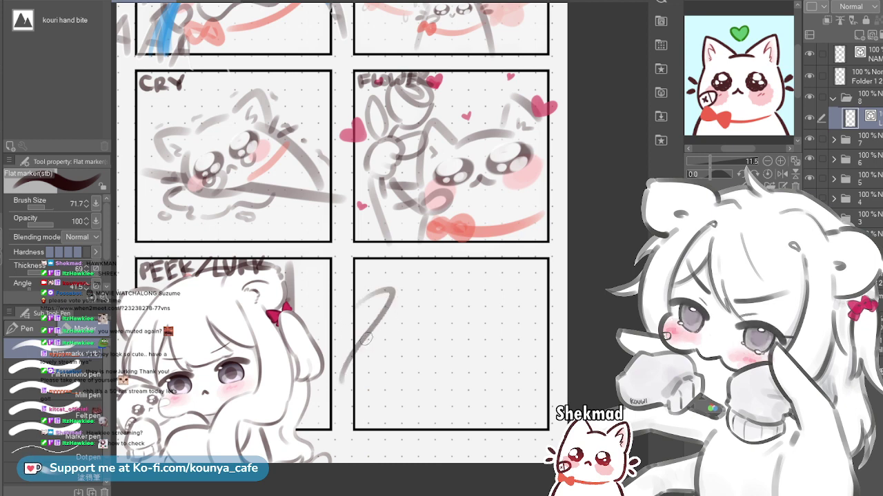
{"action": "key", "text": "ctrl+z"}
{"action": "key", "text": "bracketright"}
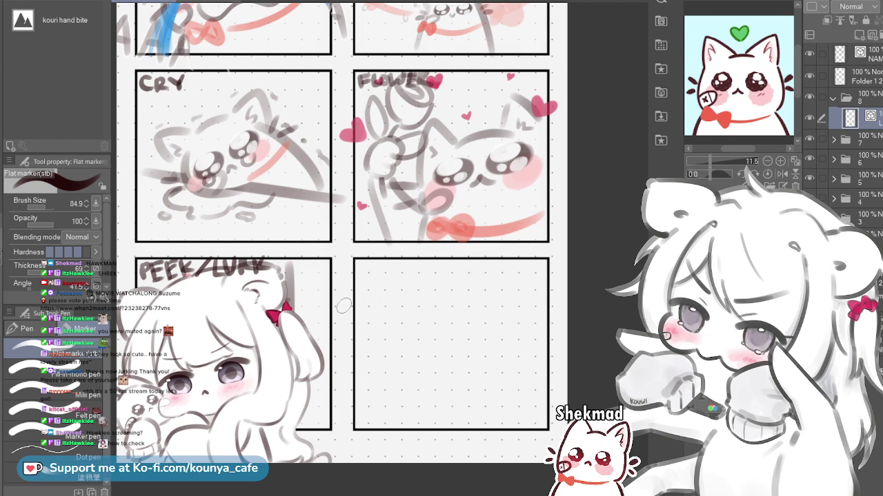
{"action": "left_click_drag", "start_coordinate": [401, 296], "coordinate": [360, 370]}
{"action": "key", "text": "ctrl+z"}
{"action": "mouse_move", "coordinate": [359, 306]}
{"action": "left_mouse_down"}
{"action": "mouse_move", "coordinate": [381, 294]}
{"action": "mouse_move", "coordinate": [402, 311]}
{"action": "mouse_move", "coordinate": [364, 377]}
{"action": "left_mouse_up"}
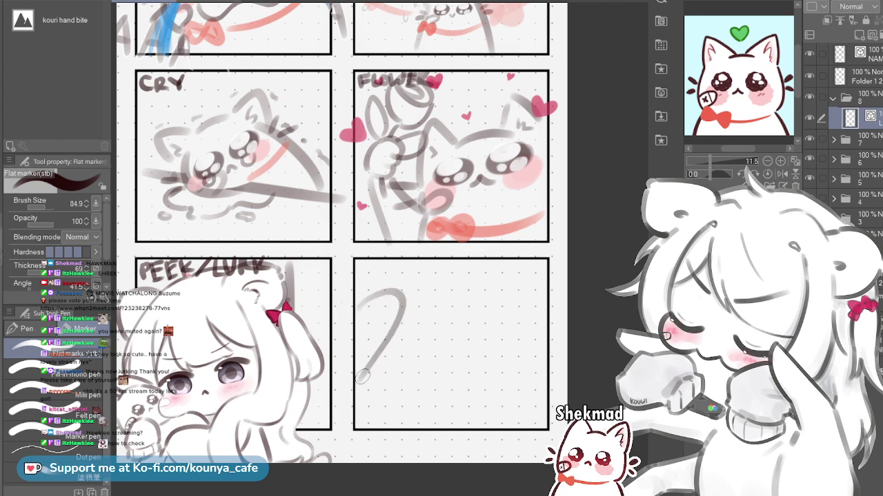
{"action": "key", "text": "ctrl+z"}
{"action": "left_click_drag", "start_coordinate": [357, 307], "coordinate": [405, 290]}
{"action": "key", "text": "ctrl+z"}
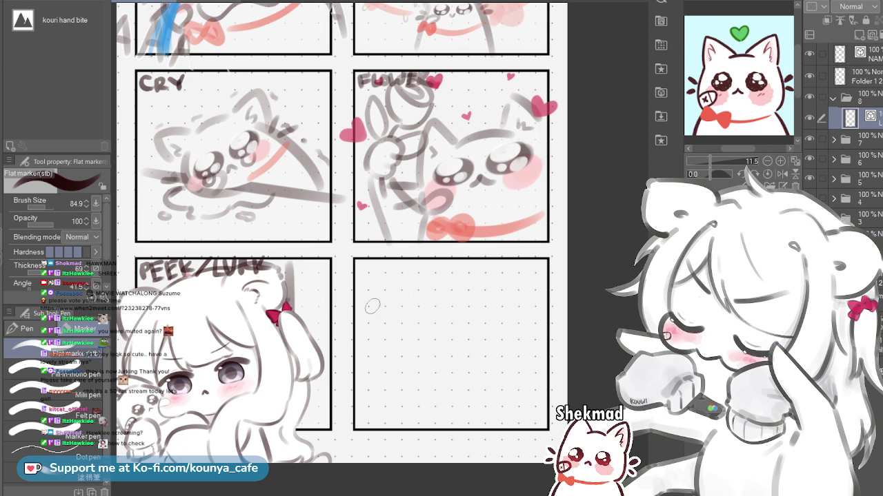
{"action": "mouse_move", "coordinate": [350, 314]}
{"action": "left_mouse_down"}
{"action": "mouse_move", "coordinate": [388, 290]}
{"action": "mouse_move", "coordinate": [404, 304]}
{"action": "mouse_move", "coordinate": [356, 391]}
{"action": "mouse_move", "coordinate": [407, 301]}
{"action": "mouse_move", "coordinate": [355, 394]}
{"action": "left_mouse_up"}
{"action": "key", "text": "ctrl+z"}
{"action": "key", "text": "ctrl+z"}
Sketch a bent curved outline on each side of the empty panel, the two roughly mirroring each other
{"action": "left_click_drag", "start_coordinate": [358, 305], "coordinate": [393, 312]}
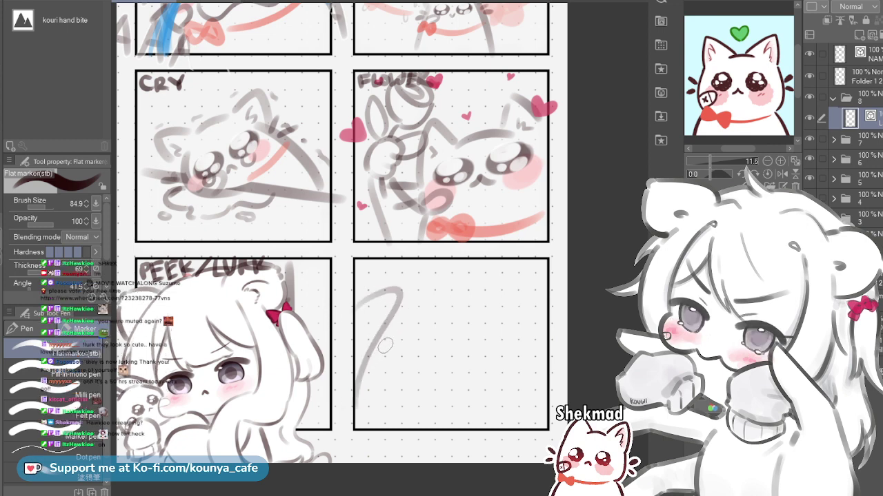
{"action": "left_click_drag", "start_coordinate": [490, 295], "coordinate": [545, 361]}
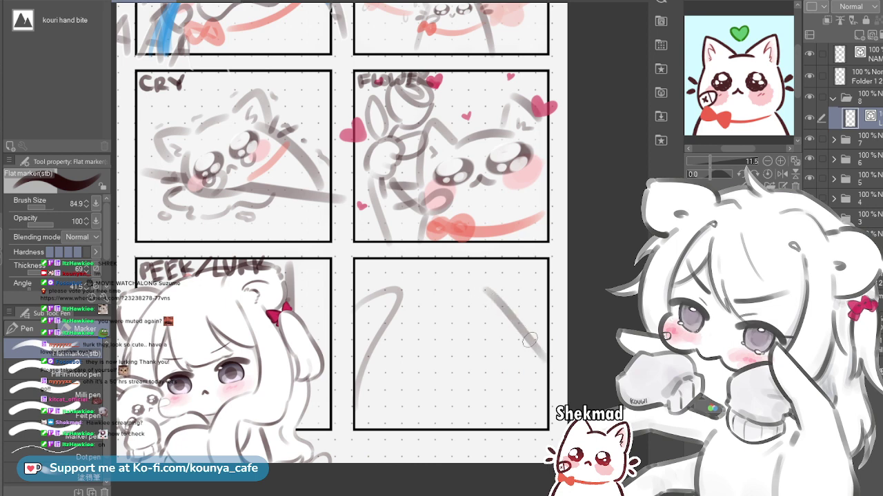
{"action": "key", "text": "ctrl+z"}
{"action": "left_click_drag", "start_coordinate": [483, 292], "coordinate": [539, 377]}
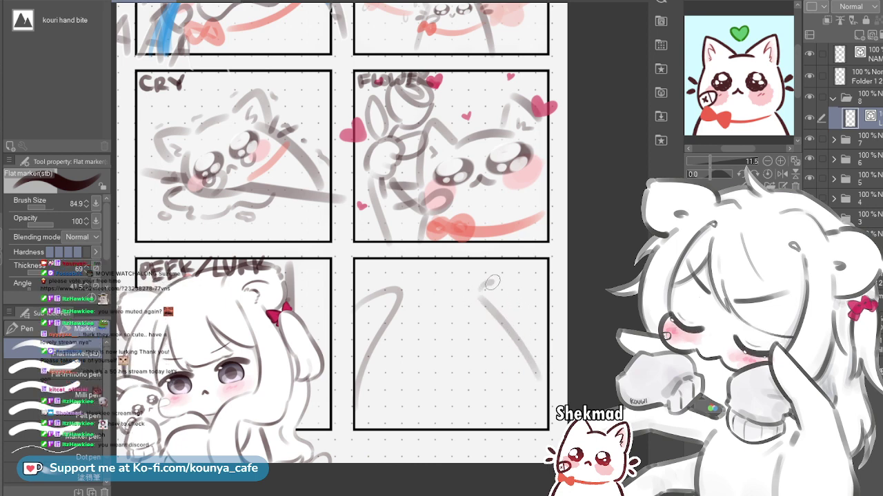
{"action": "left_click_drag", "start_coordinate": [480, 292], "coordinate": [525, 289]}
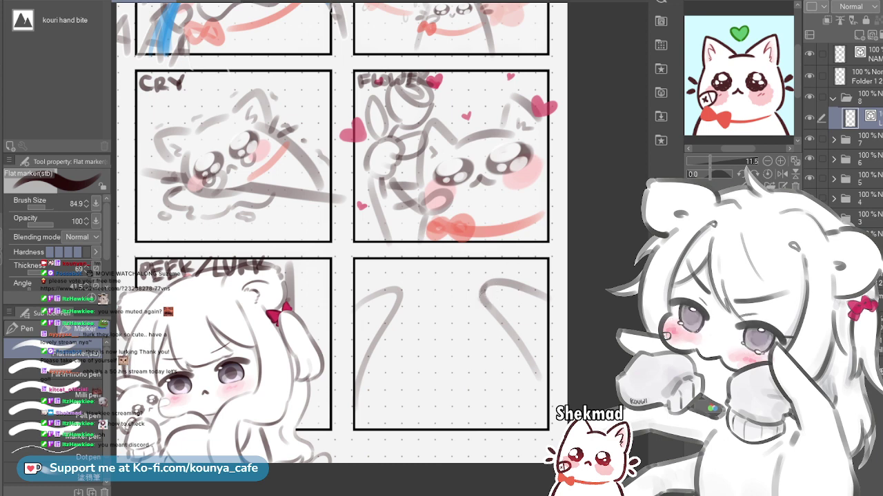
Add a new layer in folder 8 and sketch an envelope with a V-shaped flap between the two curved outlines
{"action": "key", "text": "ctrl+shift+n"}
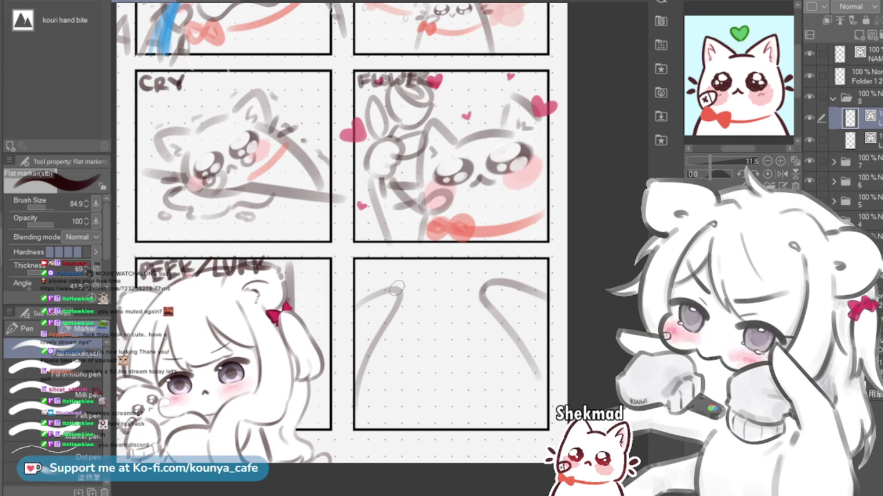
{"action": "key", "text": "ctrl+z"}
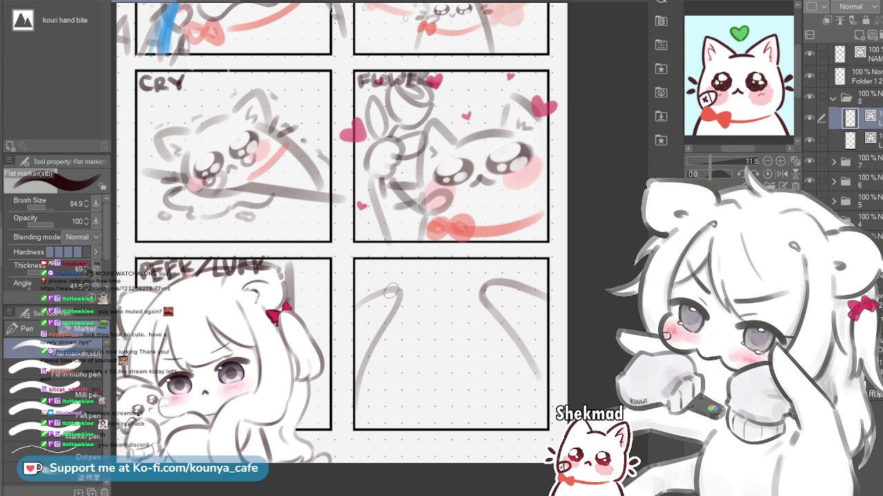
{"action": "left_click_drag", "start_coordinate": [391, 282], "coordinate": [473, 276]}
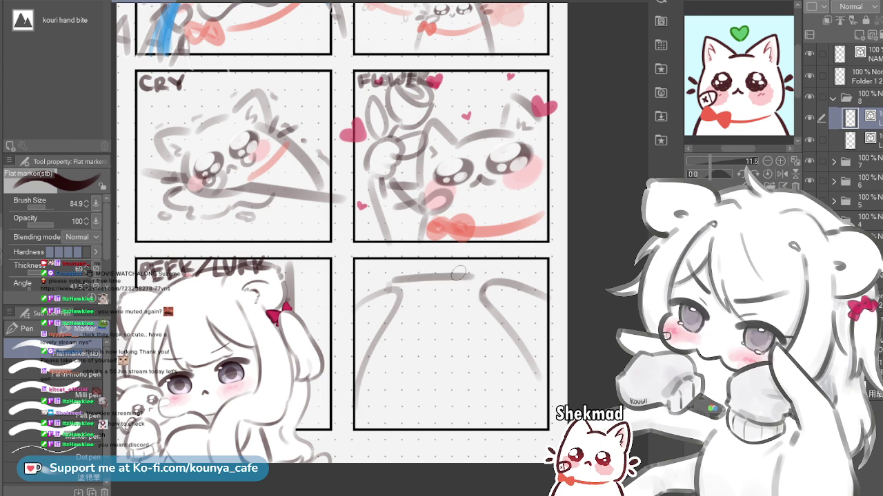
{"action": "left_click_drag", "start_coordinate": [389, 282], "coordinate": [487, 272]}
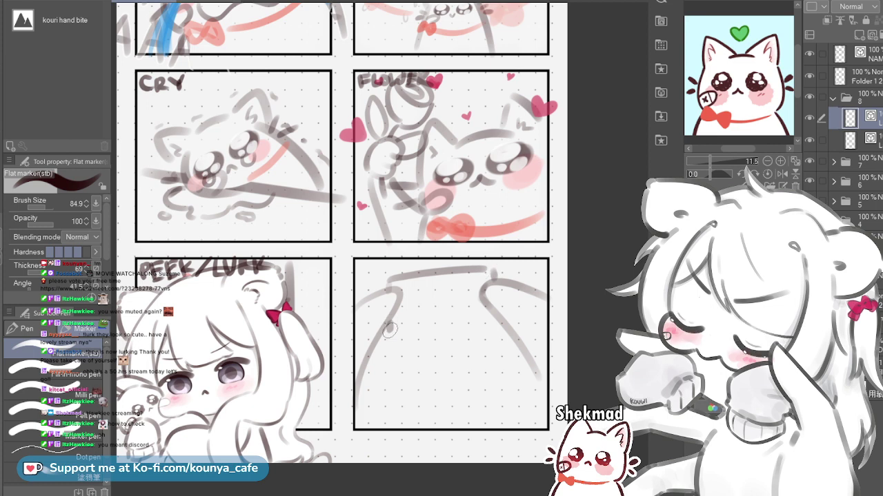
{"action": "mouse_move", "coordinate": [388, 317]}
{"action": "left_mouse_down"}
{"action": "mouse_move", "coordinate": [388, 344]}
{"action": "mouse_move", "coordinate": [495, 345]}
{"action": "left_mouse_up"}
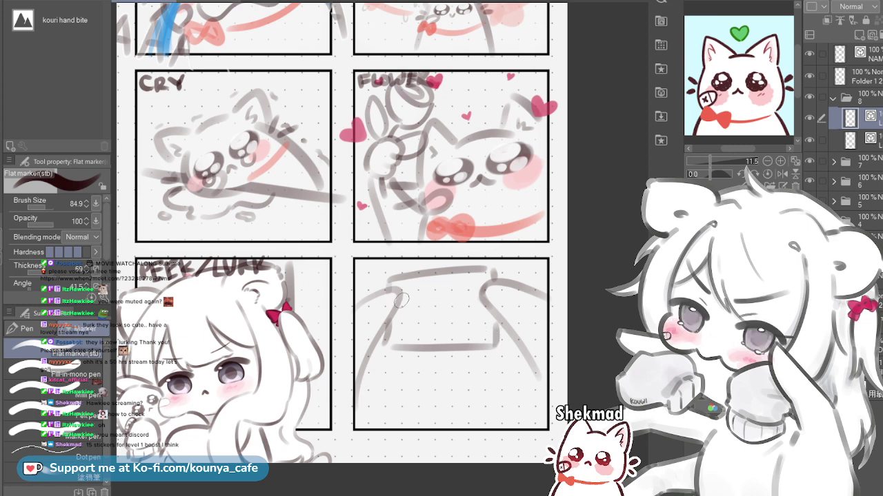
{"action": "left_click_drag", "start_coordinate": [398, 293], "coordinate": [449, 319]}
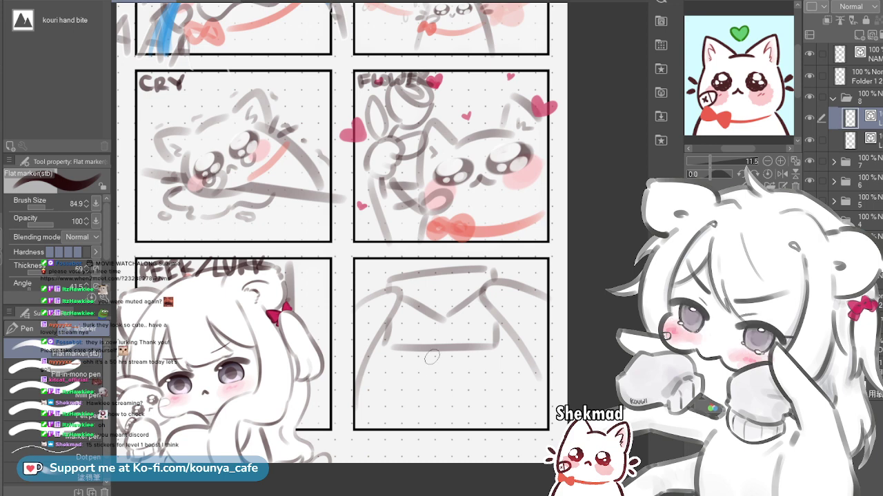
Switch the marker to pink at size 66.3 and paint a small heart at the tip of the envelope's flap
{"action": "key", "text": "c"}
{"action": "key", "text": "c"}
{"action": "key", "text": "c"}
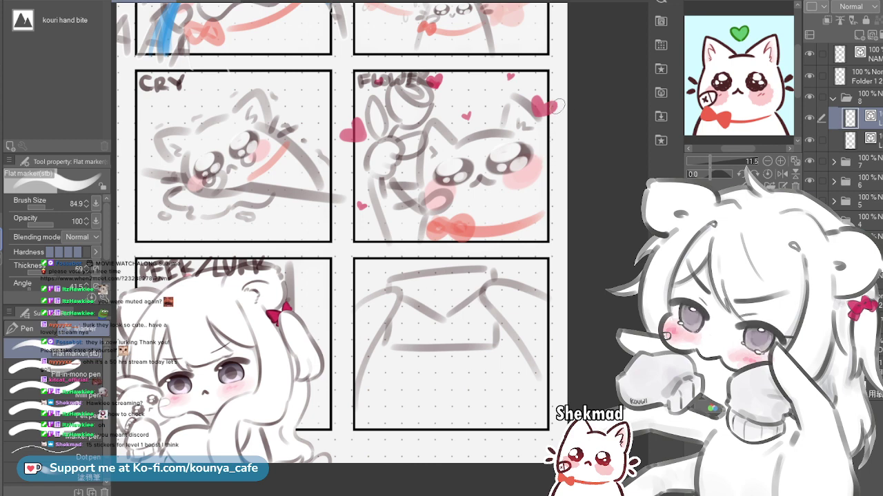
{"action": "key", "text": "x"}
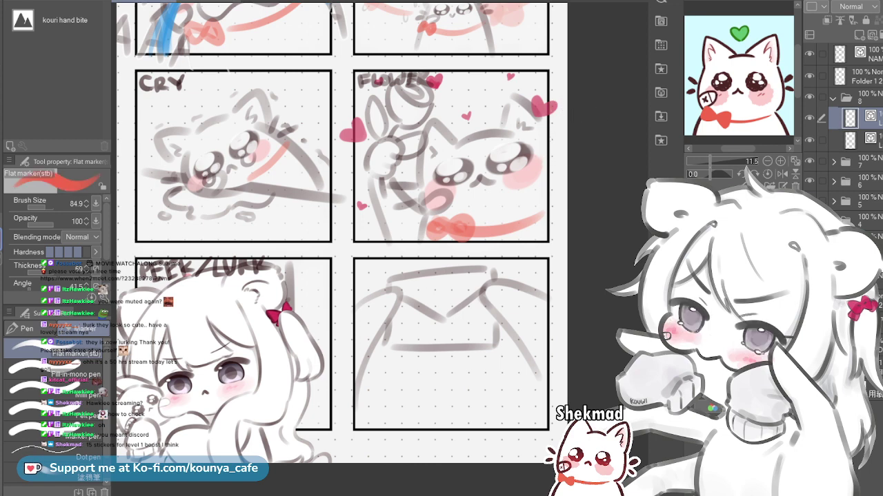
{"action": "left_click", "coordinate": [742, 256]}
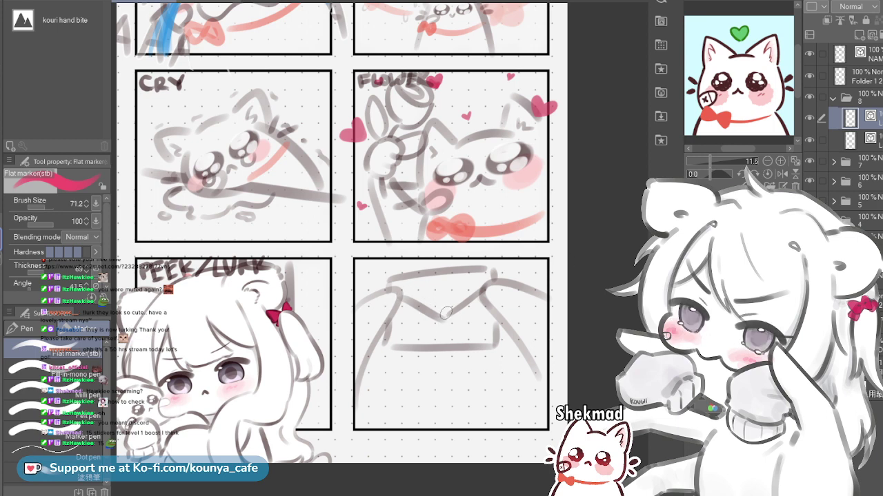
{"action": "key", "text": "["}
{"action": "mouse_move", "coordinate": [442, 324]}
{"action": "left_mouse_down"}
{"action": "mouse_move", "coordinate": [434, 312]}
{"action": "mouse_move", "coordinate": [440, 320]}
{"action": "left_mouse_up"}
{"action": "key", "text": "ctrl+z"}
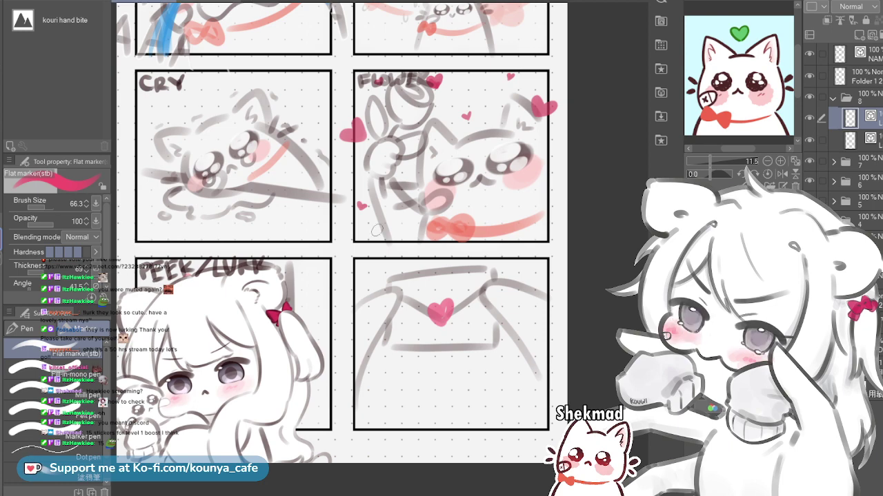
Repaint the envelope's heart in a more solid pink with the brush size at 89.5
{"action": "scroll", "coordinate": [448, 307], "scroll_direction": "up", "scroll_amount": 3}
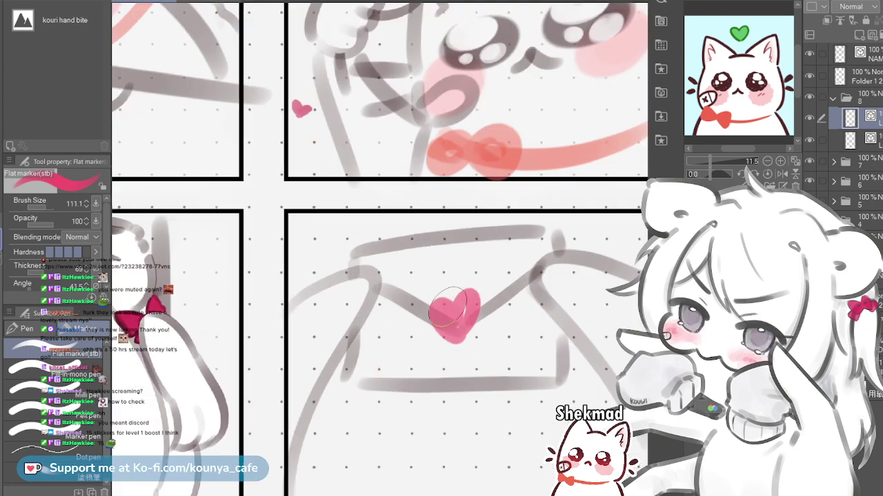
{"action": "key", "text": "ctrl+z"}
{"action": "mouse_move", "coordinate": [454, 334]}
{"action": "left_mouse_down"}
{"action": "mouse_move", "coordinate": [458, 311]}
{"action": "mouse_move", "coordinate": [442, 318]}
{"action": "mouse_move", "coordinate": [452, 325]}
{"action": "mouse_move", "coordinate": [446, 310]}
{"action": "mouse_move", "coordinate": [452, 323]}
{"action": "mouse_move", "coordinate": [446, 310]}
{"action": "mouse_move", "coordinate": [464, 309]}
{"action": "mouse_move", "coordinate": [460, 329]}
{"action": "mouse_move", "coordinate": [468, 304]}
{"action": "mouse_move", "coordinate": [454, 325]}
{"action": "left_mouse_up"}
{"action": "key", "text": "ctrl+z"}
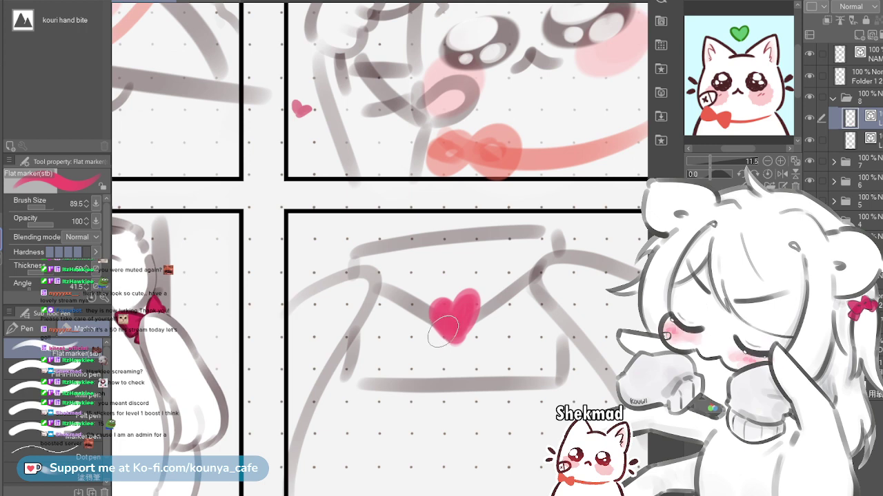
Refine the envelope heart's lobes and pointed tip with the pink marker at brush size 46.3
{"action": "key", "text": "["}
{"action": "scroll", "coordinate": [464, 325], "scroll_direction": "up", "scroll_amount": 5}
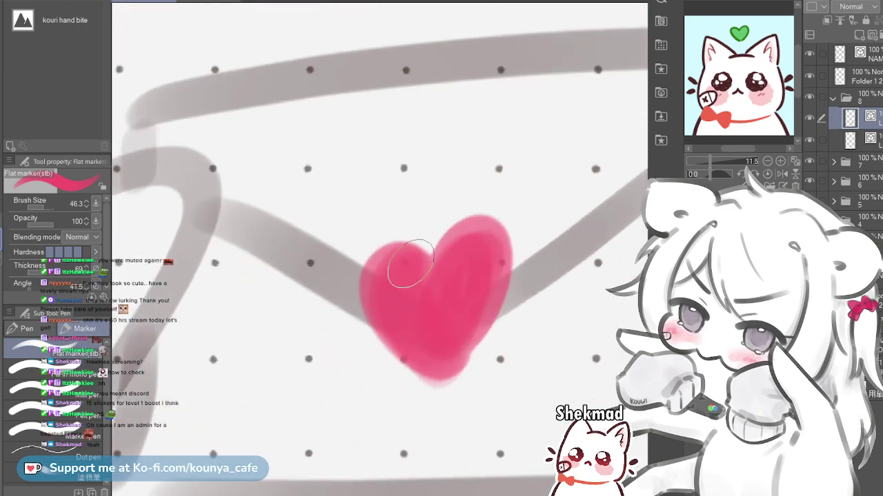
{"action": "left_click_drag", "start_coordinate": [411, 266], "coordinate": [449, 388]}
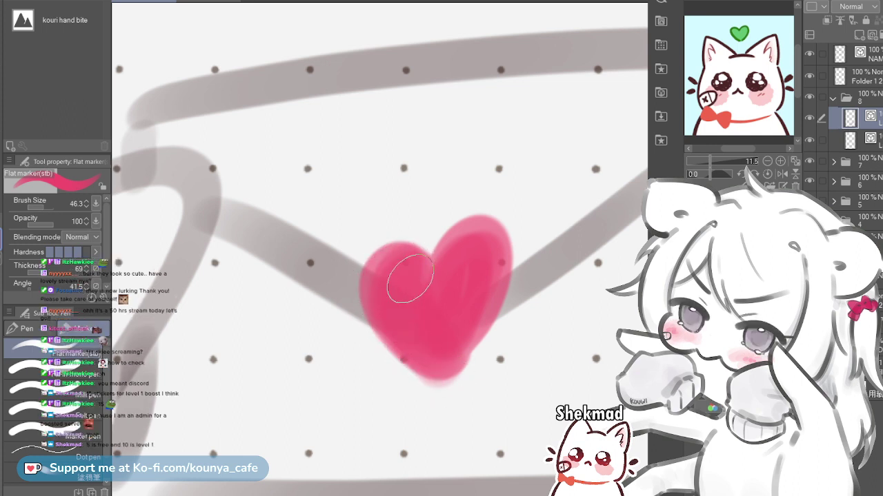
{"action": "mouse_move", "coordinate": [404, 276]}
{"action": "left_mouse_down"}
{"action": "mouse_move", "coordinate": [383, 317]}
{"action": "mouse_move", "coordinate": [418, 306]}
{"action": "left_mouse_up"}
{"action": "key", "text": "ctrl+z"}
{"action": "mouse_move", "coordinate": [412, 255]}
{"action": "left_mouse_down"}
{"action": "mouse_move", "coordinate": [379, 273]}
{"action": "mouse_move", "coordinate": [419, 275]}
{"action": "mouse_move", "coordinate": [411, 262]}
{"action": "mouse_move", "coordinate": [380, 271]}
{"action": "mouse_move", "coordinate": [459, 385]}
{"action": "left_mouse_up"}
{"action": "key", "text": "ctrl+z"}
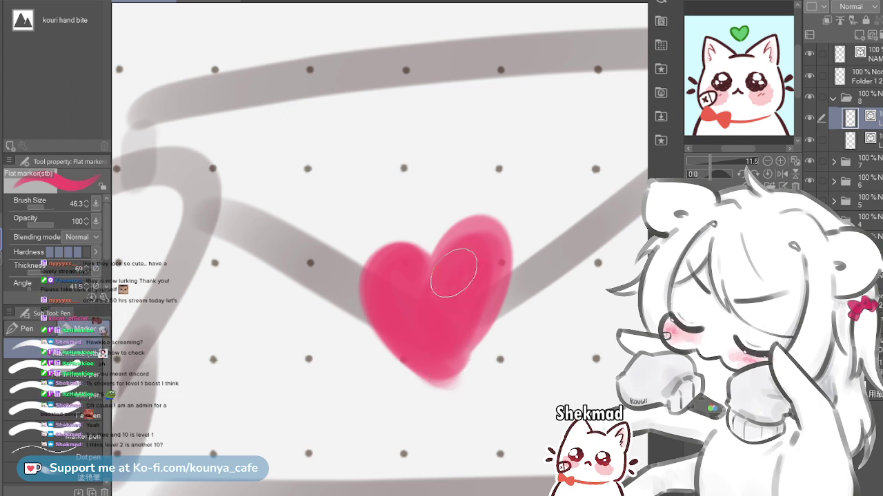
{"action": "mouse_move", "coordinate": [405, 274]}
{"action": "left_mouse_down"}
{"action": "mouse_move", "coordinate": [476, 328]}
{"action": "mouse_move", "coordinate": [468, 351]}
{"action": "left_mouse_up"}
{"action": "key", "text": "ctrl+z"}
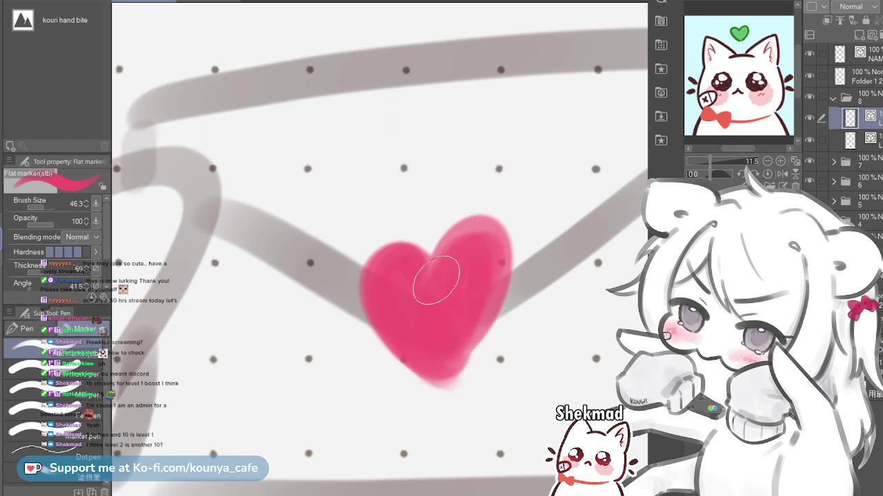
{"action": "mouse_move", "coordinate": [436, 280]}
{"action": "left_mouse_down"}
{"action": "mouse_move", "coordinate": [482, 311]}
{"action": "mouse_move", "coordinate": [452, 373]}
{"action": "left_mouse_up"}
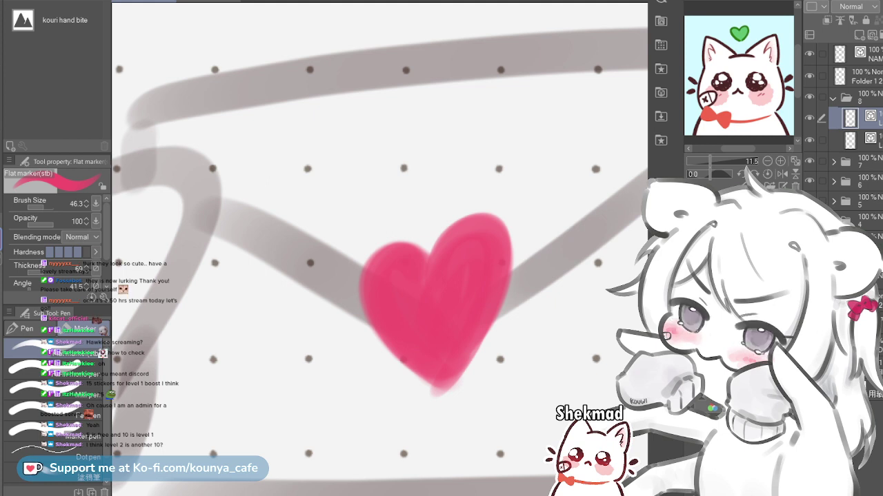
Add a new layer beneath the outlines in folder 8 and pick the light pink cheek colour from the cat reference image
{"action": "scroll", "coordinate": [331, 239], "scroll_direction": "down", "scroll_amount": 6}
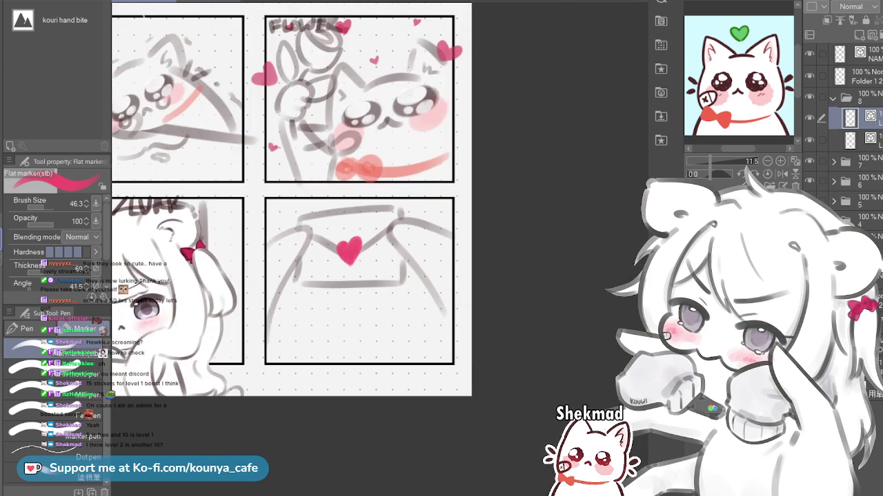
{"action": "left_click_drag", "start_coordinate": [331, 240], "coordinate": [358, 238]}
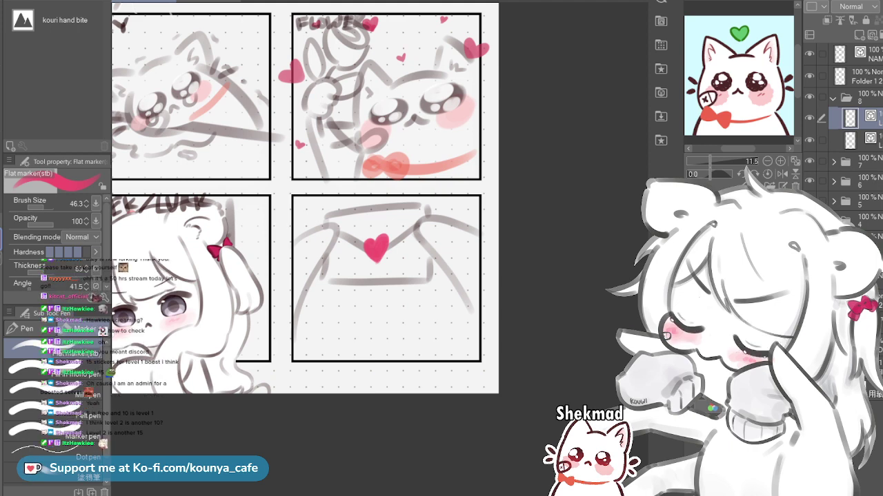
{"action": "scroll", "coordinate": [388, 245], "scroll_direction": "up", "scroll_amount": 5}
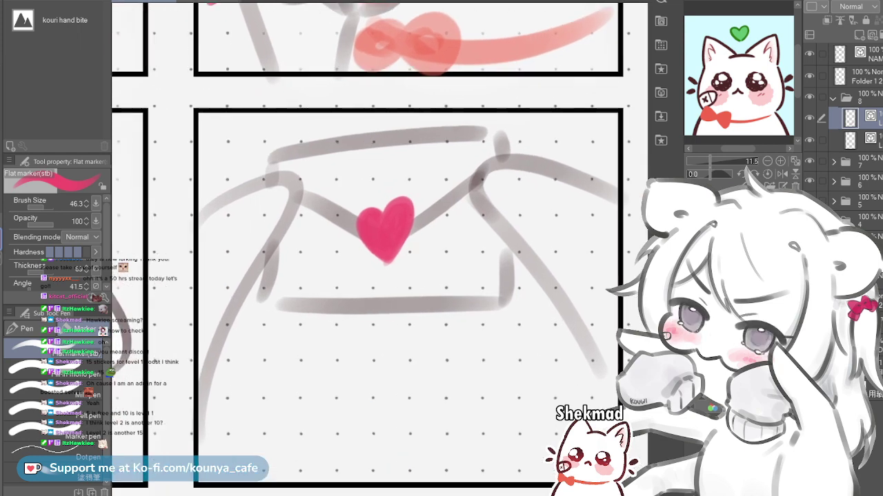
{"action": "scroll", "coordinate": [355, 162], "scroll_direction": "down", "scroll_amount": 3}
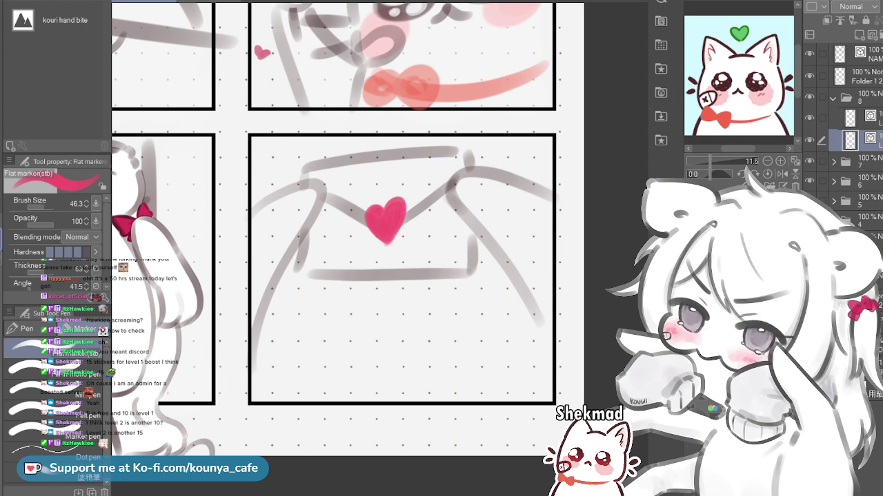
{"action": "key", "text": "ctrl+shift+n"}
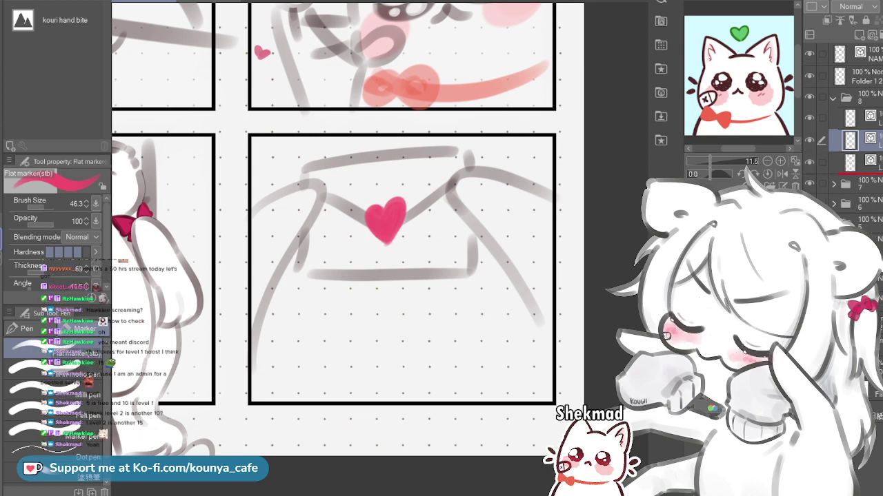
{"action": "left_click", "coordinate": [866, 163]}
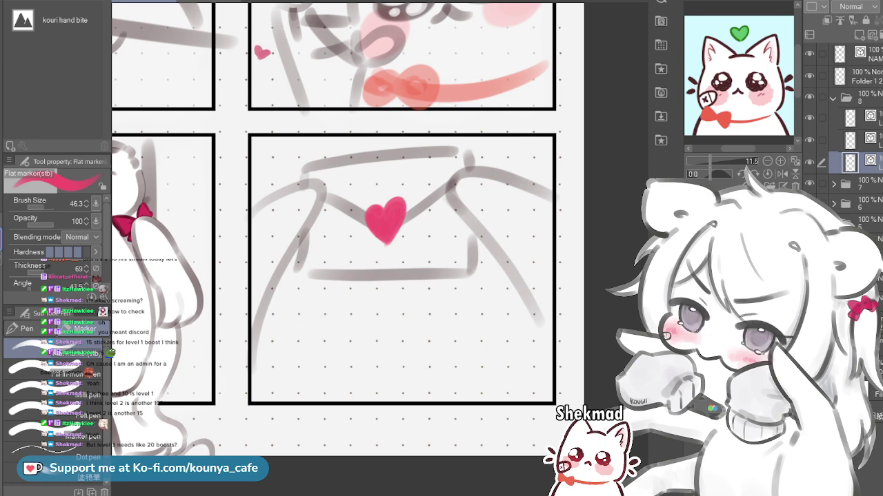
{"action": "left_click", "coordinate": [715, 161]}
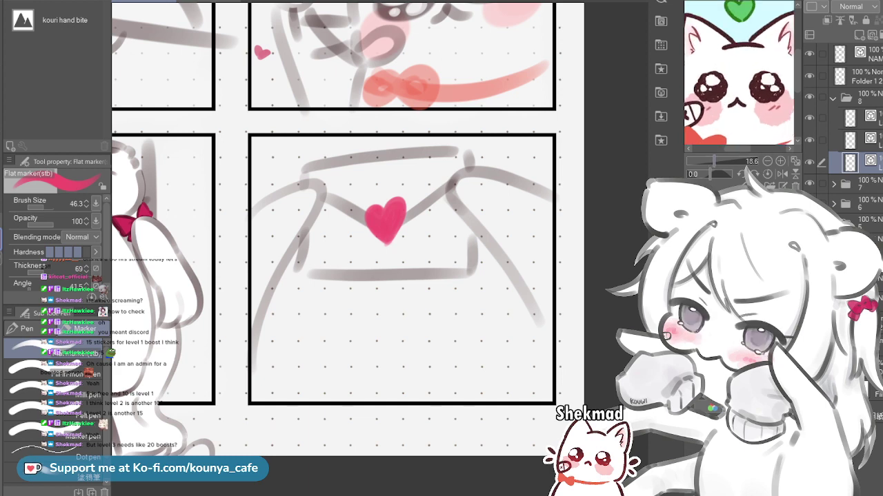
{"action": "scroll", "coordinate": [738, 74], "scroll_direction": "down", "scroll_amount": 2}
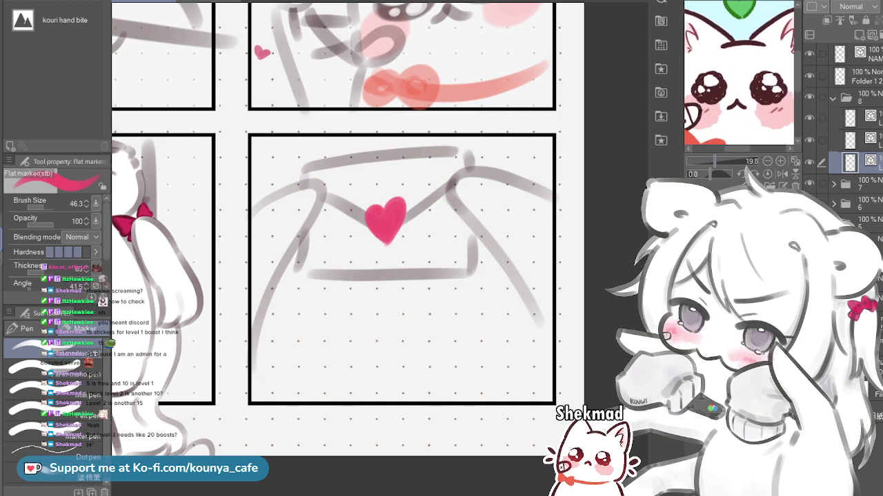
{"action": "left_click", "coordinate": [776, 108]}
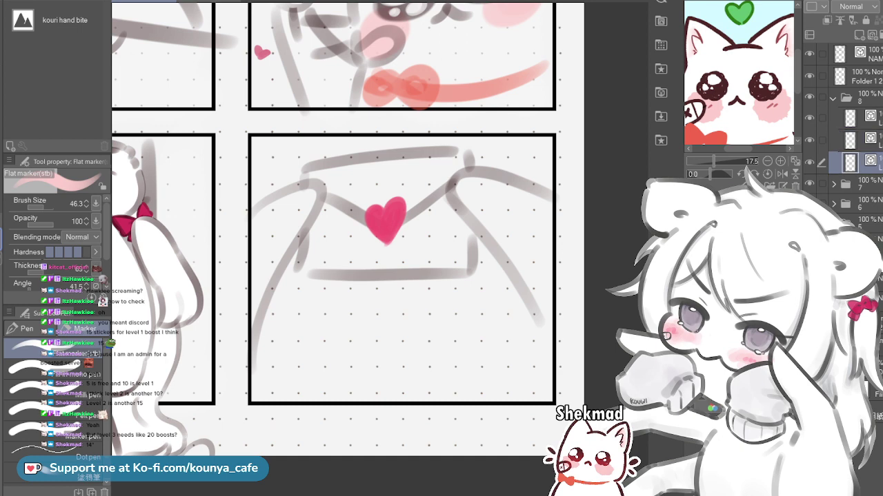
Paint a broad light pink blush band below the envelope on the lowest layer of folder 8, with brush size 289.6
{"action": "left_click", "coordinate": [862, 140]}
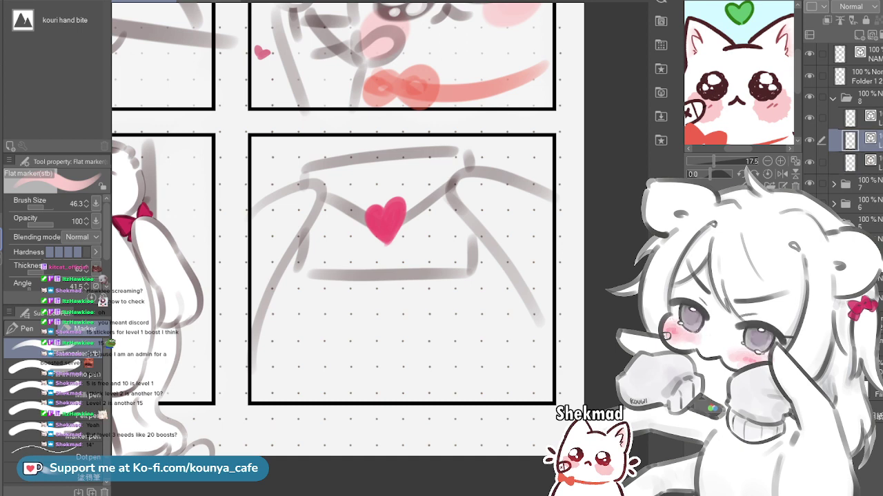
{"action": "left_click", "coordinate": [808, 140]}
{"action": "left_click", "coordinate": [808, 140]}
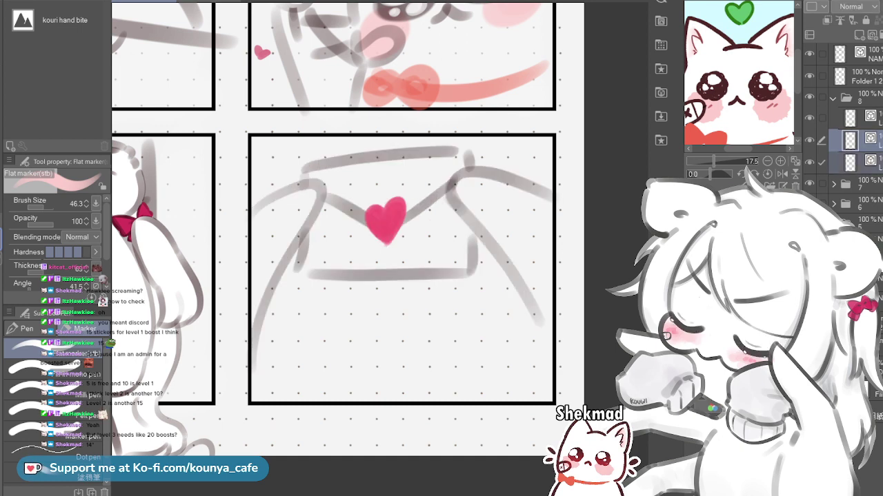
{"action": "left_click", "coordinate": [862, 163]}
{"action": "left_click_drag", "start_coordinate": [348, 338], "coordinate": [397, 339]}
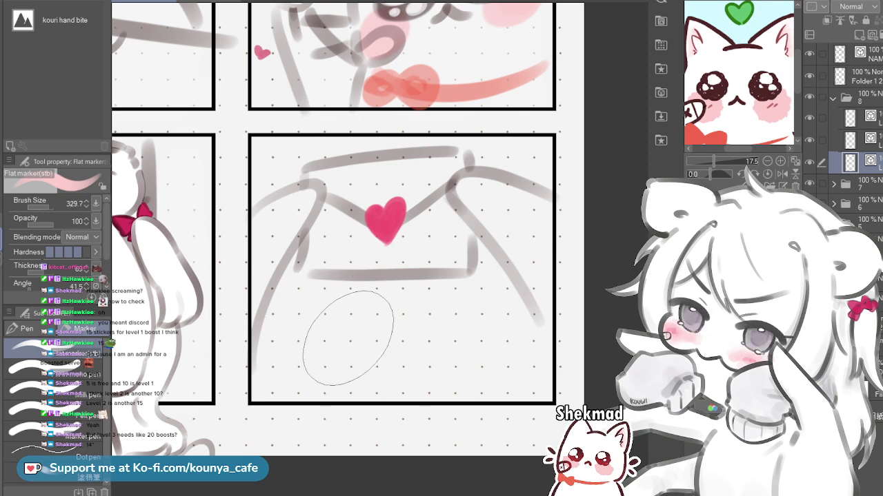
{"action": "mouse_move", "coordinate": [333, 339]}
{"action": "left_mouse_down"}
{"action": "mouse_move", "coordinate": [324, 314]}
{"action": "mouse_move", "coordinate": [336, 335]}
{"action": "left_mouse_up"}
{"action": "mouse_move", "coordinate": [396, 344]}
{"action": "left_mouse_down"}
{"action": "mouse_move", "coordinate": [432, 326]}
{"action": "mouse_move", "coordinate": [485, 337]}
{"action": "left_mouse_up"}
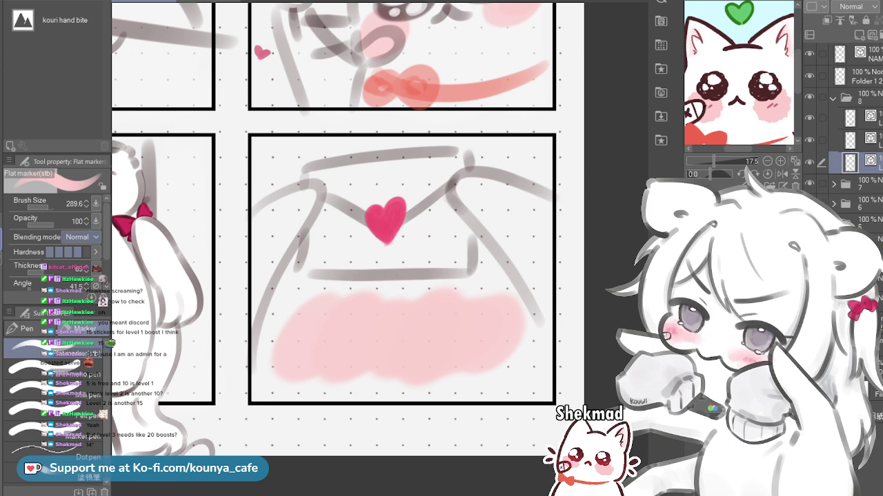
Set the marker to Multiply at brush size 86.7 and hatch diagonal strokes across the pink blush band
{"action": "left_click", "coordinate": [81, 265]}
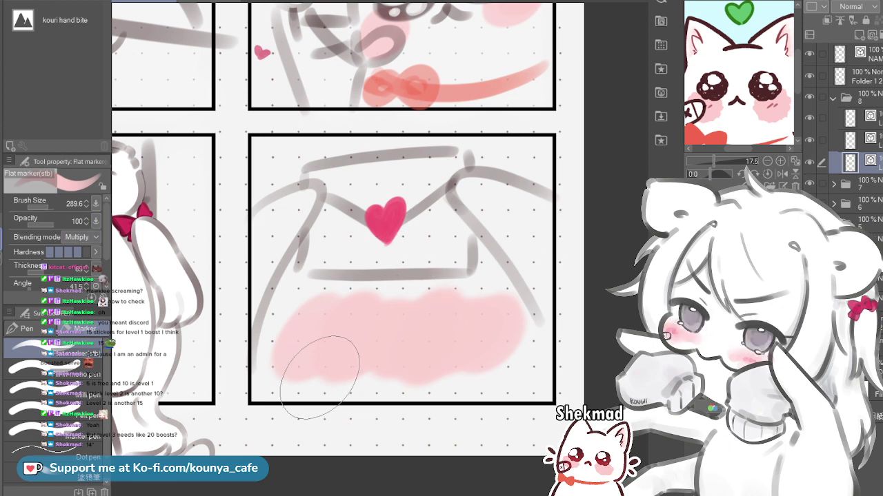
{"action": "key", "text": "bracketleft"}
{"action": "key", "text": "bracketleft"}
{"action": "key", "text": "bracketleft"}
{"action": "key", "text": "bracketleft"}
{"action": "left_click_drag", "start_coordinate": [323, 332], "coordinate": [310, 329]}
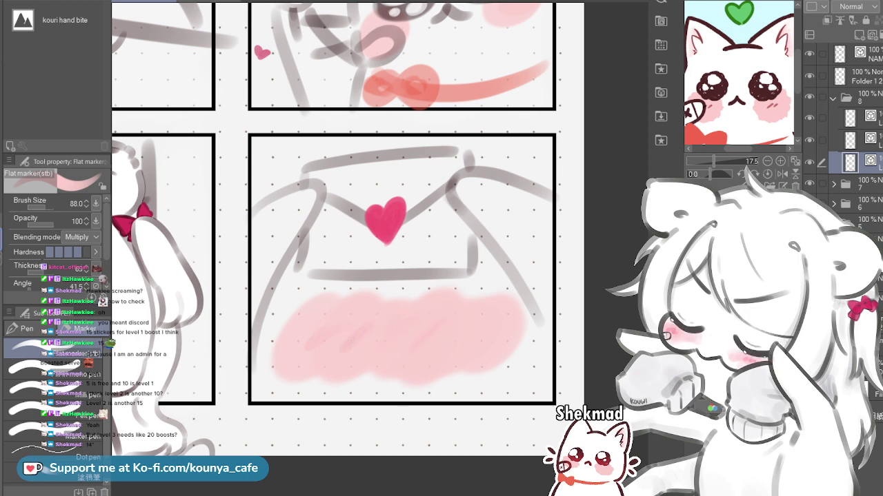
{"action": "key", "text": "ctrl+z"}
{"action": "key", "text": "bracketright"}
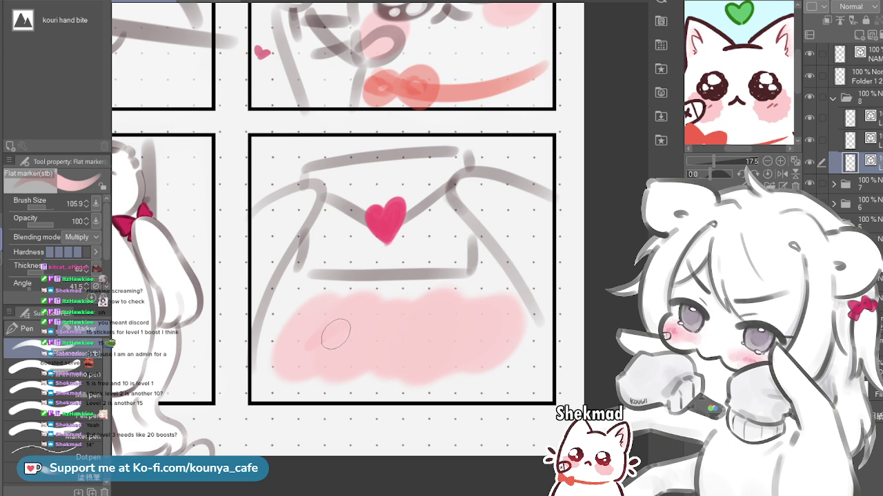
{"action": "left_click_drag", "start_coordinate": [324, 339], "coordinate": [345, 322]}
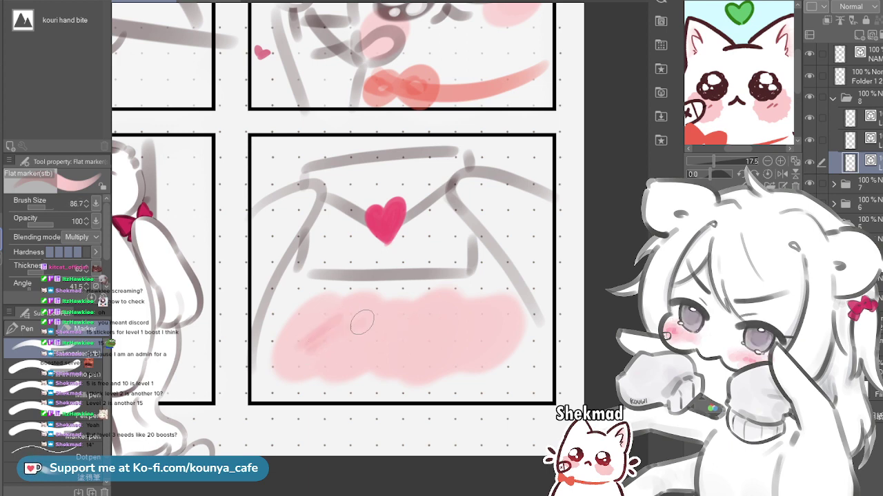
{"action": "mouse_move", "coordinate": [333, 356]}
{"action": "left_mouse_down"}
{"action": "mouse_move", "coordinate": [382, 329]}
{"action": "mouse_move", "coordinate": [399, 327]}
{"action": "mouse_move", "coordinate": [393, 339]}
{"action": "mouse_move", "coordinate": [427, 322]}
{"action": "mouse_move", "coordinate": [399, 351]}
{"action": "mouse_move", "coordinate": [461, 319]}
{"action": "mouse_move", "coordinate": [470, 321]}
{"action": "mouse_move", "coordinate": [455, 341]}
{"action": "mouse_move", "coordinate": [492, 331]}
{"action": "left_mouse_up"}
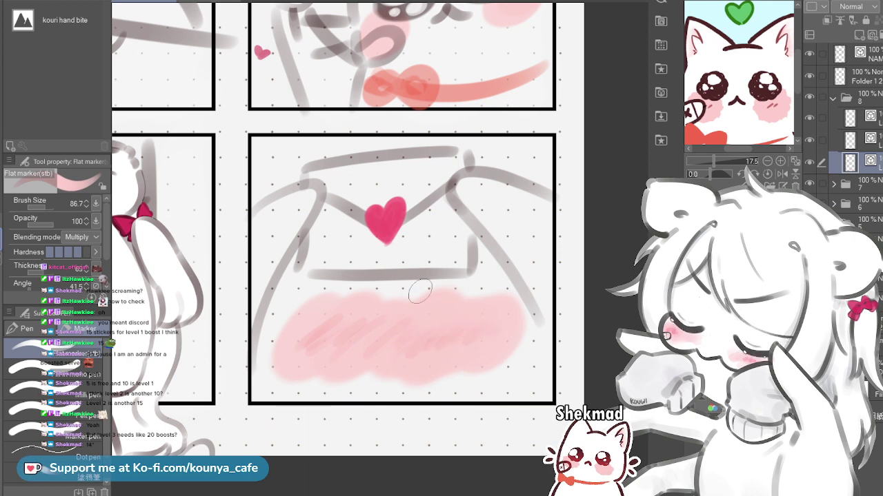
Add a layer beneath the blush layer in folder 8 and paste a copy of the flower panel cat's eyes and mouth there
{"action": "left_click", "coordinate": [872, 35]}
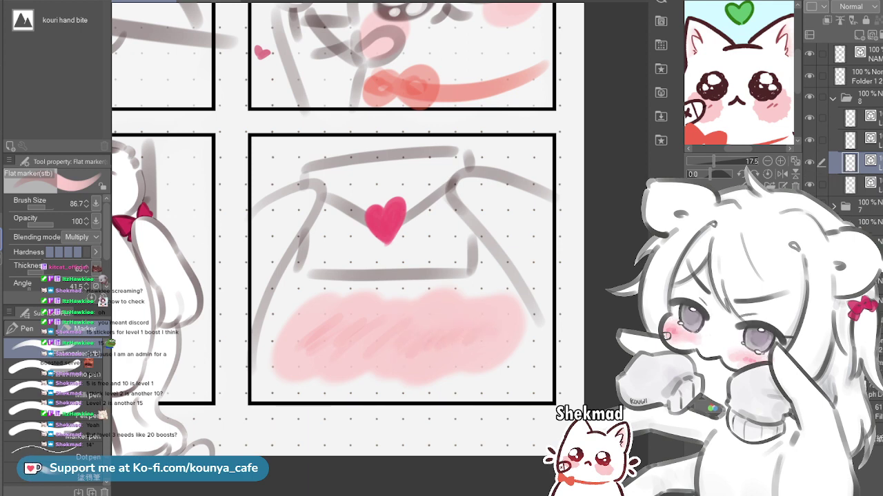
{"action": "left_click", "coordinate": [872, 185]}
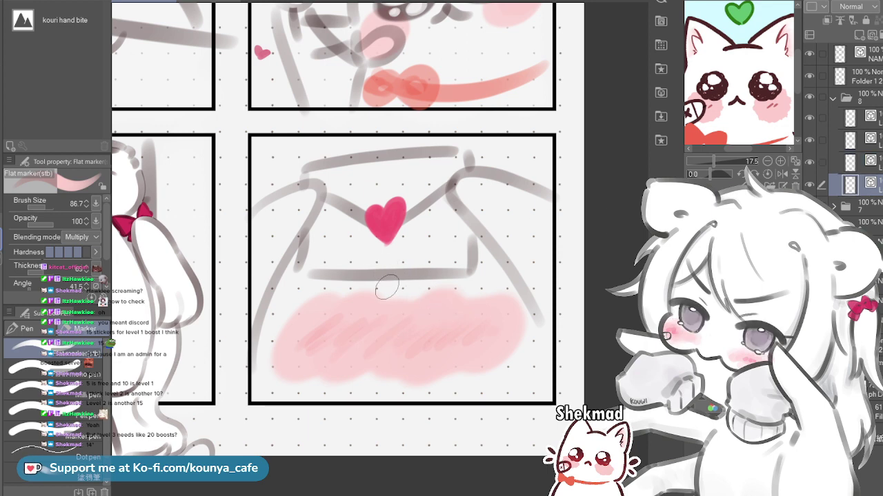
{"action": "scroll", "coordinate": [424, 287], "scroll_direction": "down", "scroll_amount": 2}
{"action": "left_click_drag", "start_coordinate": [424, 287], "coordinate": [432, 310]}
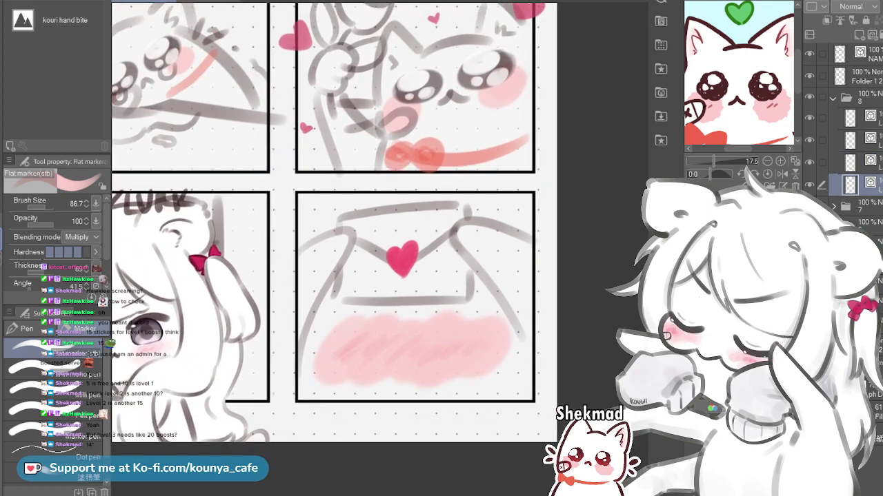
{"action": "left_click", "coordinate": [418, 87], "text": "ctrl"}
{"action": "key", "text": "ctrl+z"}
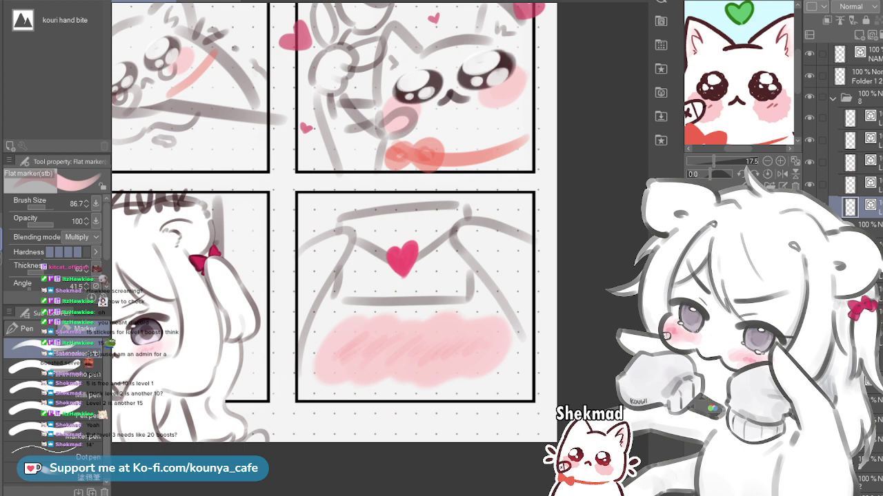
Move the copied cat face below the envelope, rotate it clockwise until level and scale it to 125%
{"action": "key", "text": "ctrl+t"}
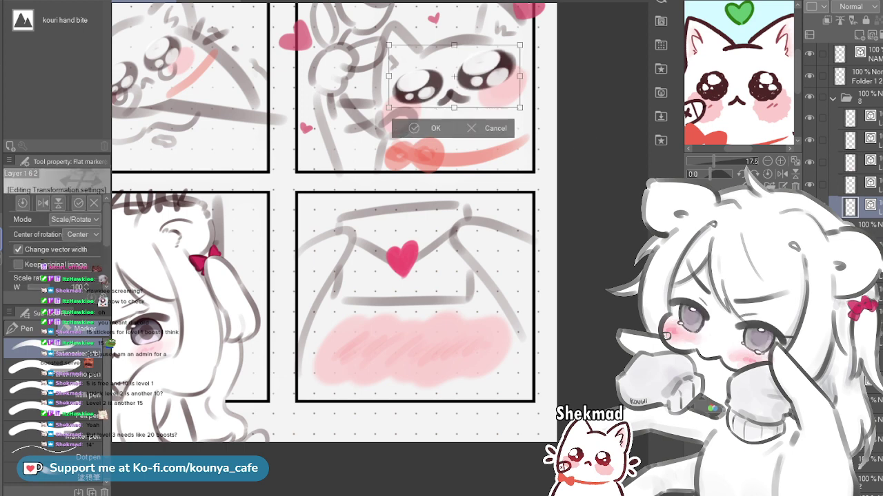
{"action": "left_click_drag", "start_coordinate": [452, 78], "coordinate": [404, 318]}
{"action": "mouse_move", "coordinate": [498, 304]}
{"action": "left_mouse_down"}
{"action": "mouse_move", "coordinate": [498, 323]}
{"action": "mouse_move", "coordinate": [498, 312]}
{"action": "left_mouse_up"}
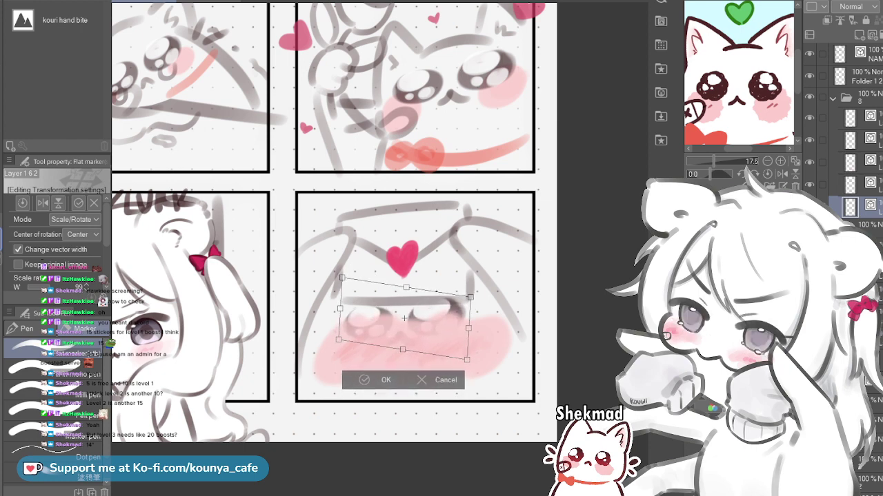
{"action": "left_click_drag", "start_coordinate": [471, 297], "coordinate": [488, 292]}
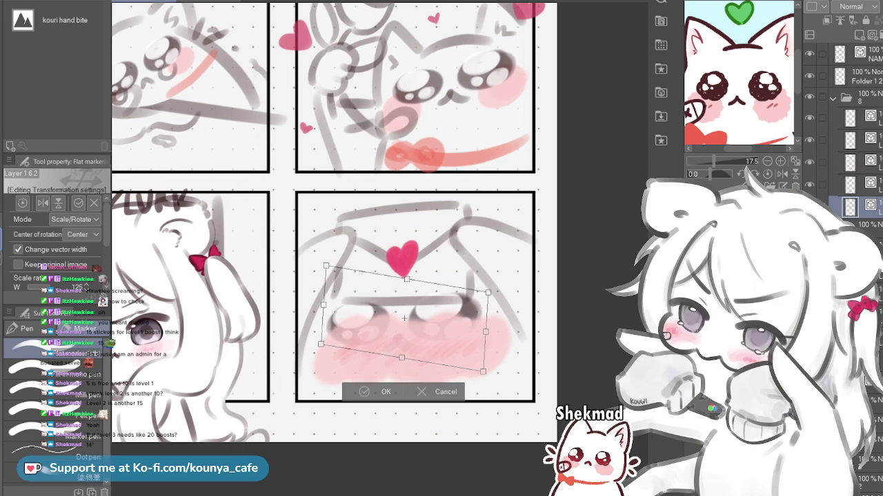
{"action": "mouse_move", "coordinate": [412, 326]}
{"action": "left_mouse_down"}
{"action": "mouse_move", "coordinate": [418, 333]}
{"action": "mouse_move", "coordinate": [407, 325]}
{"action": "left_mouse_up"}
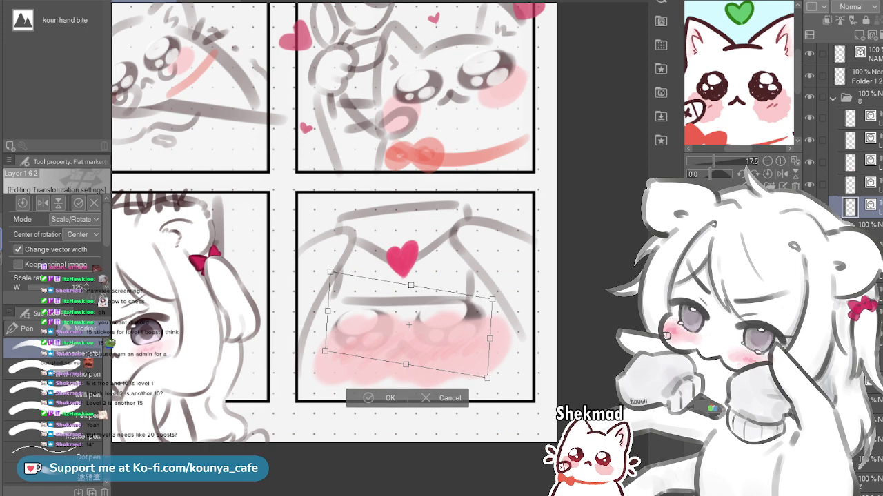
{"action": "key", "text": "Return"}
Shift the blush band slightly lower and place its layer beneath the copied face layer
{"action": "left_click", "coordinate": [866, 185]}
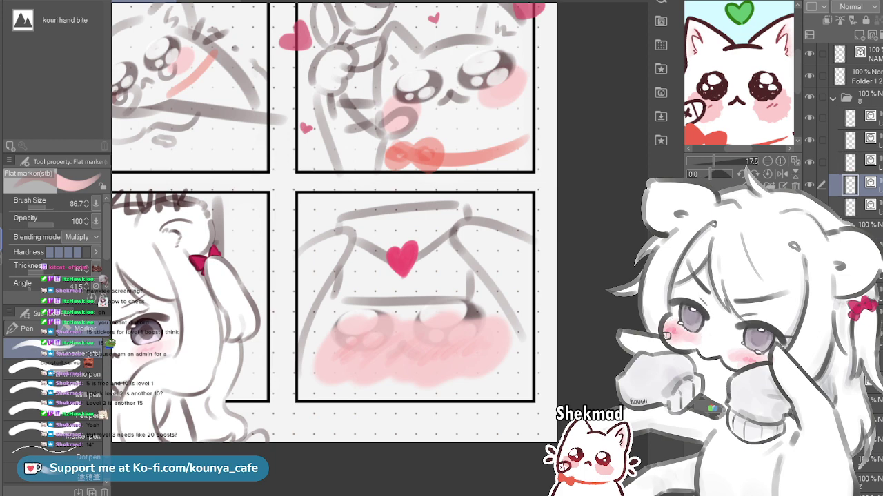
{"action": "left_click", "coordinate": [866, 162]}
{"action": "key", "text": "ctrl+t"}
{"action": "mouse_move", "coordinate": [415, 351]}
{"action": "left_mouse_down"}
{"action": "mouse_move", "coordinate": [420, 359]}
{"action": "mouse_move", "coordinate": [410, 361]}
{"action": "left_mouse_up"}
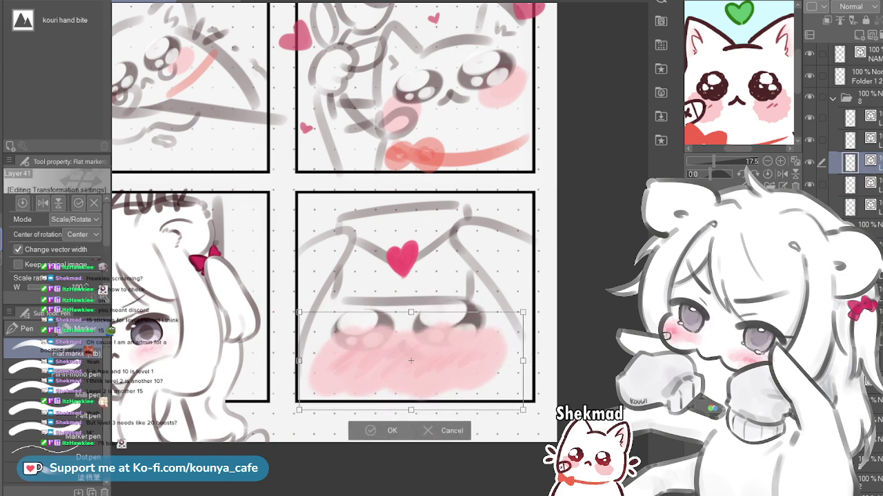
{"action": "key", "text": "Return"}
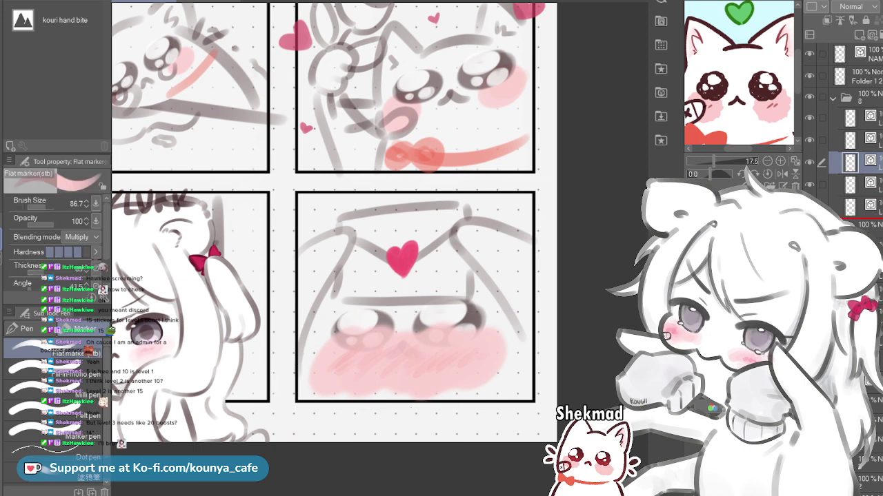
{"action": "left_click_drag", "start_coordinate": [866, 163], "coordinate": [866, 216]}
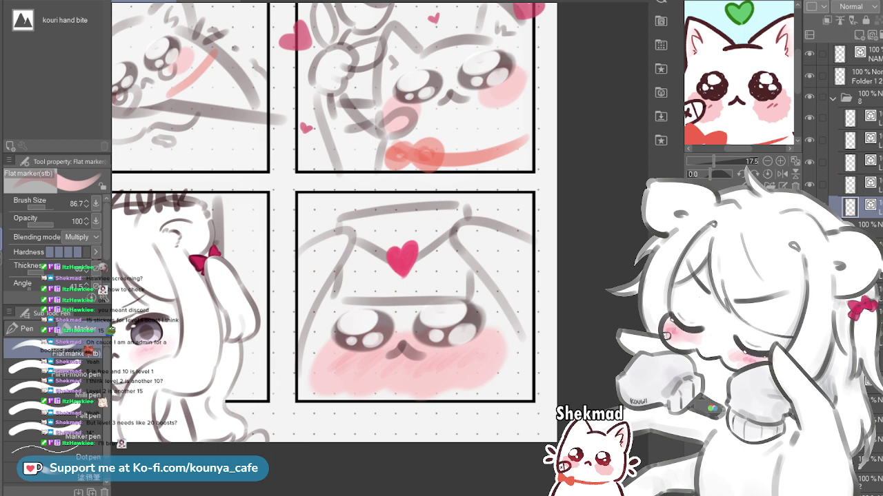
Select the blush layer and hatch darker red diagonal marker strokes at size 117.8 across the blush just beneath the eyes and mouth
{"action": "key", "text": "ctrl+z"}
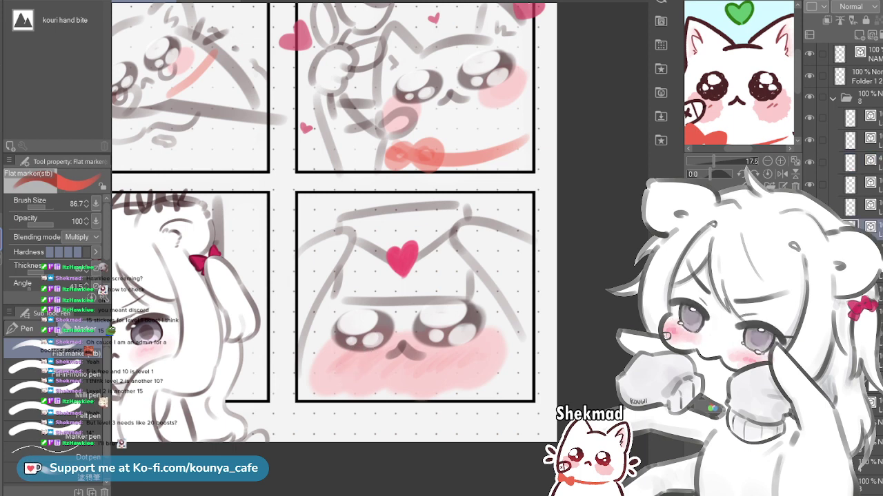
{"action": "left_click", "coordinate": [870, 185]}
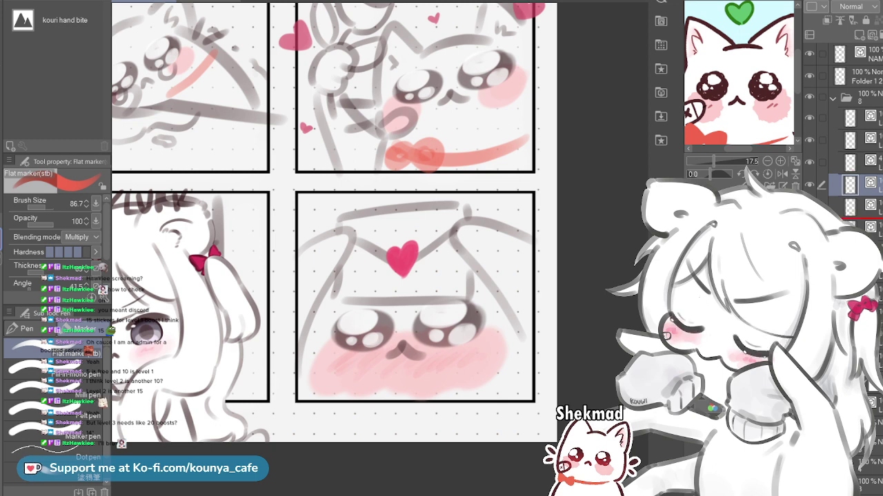
{"action": "left_click", "coordinate": [871, 207]}
{"action": "left_click", "coordinate": [870, 227]}
{"action": "left_click_drag", "start_coordinate": [353, 352], "coordinate": [333, 369]}
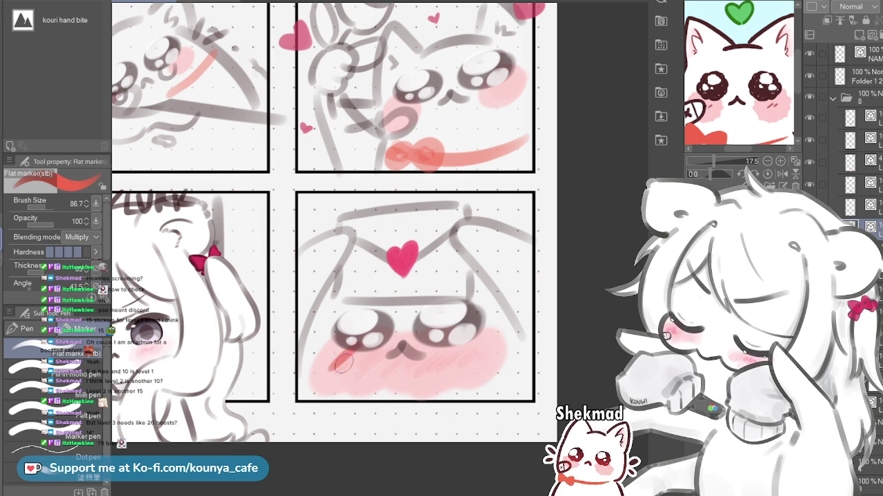
{"action": "key", "text": "ctrl+z"}
{"action": "key", "text": "bracketright"}
{"action": "key", "text": "ctrl+z"}
{"action": "key", "text": "bracketleft"}
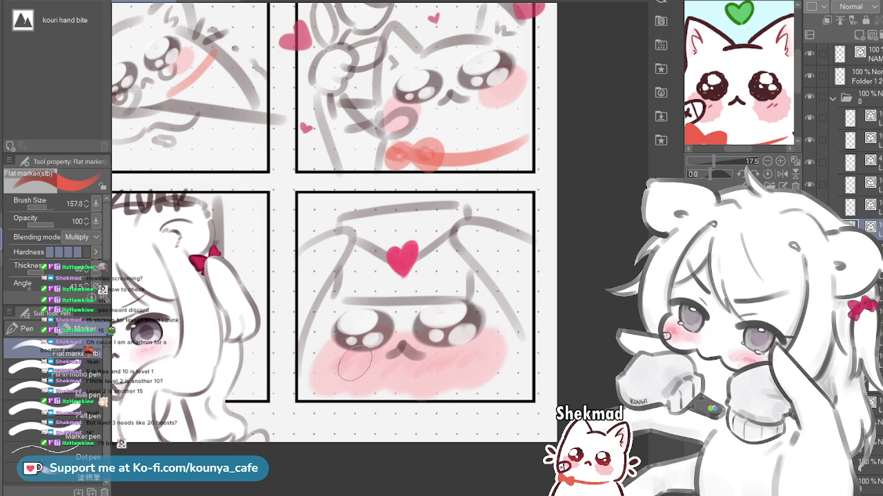
{"action": "left_click_drag", "start_coordinate": [407, 341], "coordinate": [394, 359]}
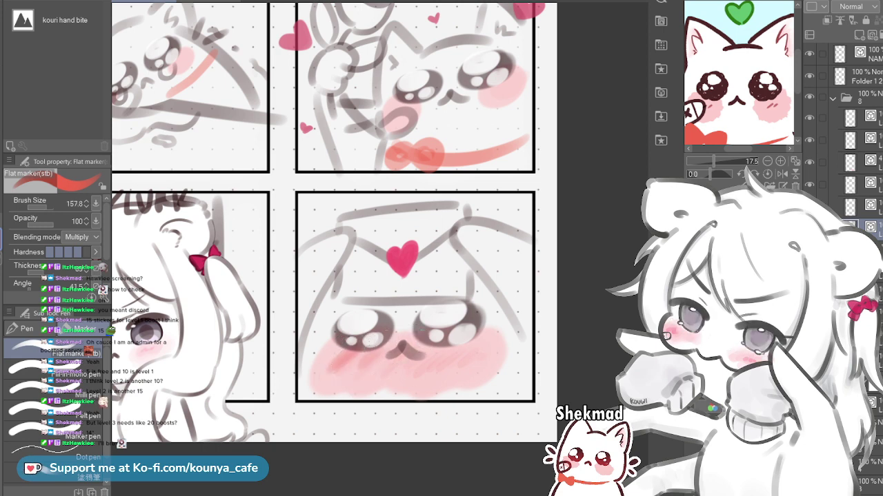
{"action": "key", "text": "ctrl+z"}
{"action": "key", "text": "bracketleft"}
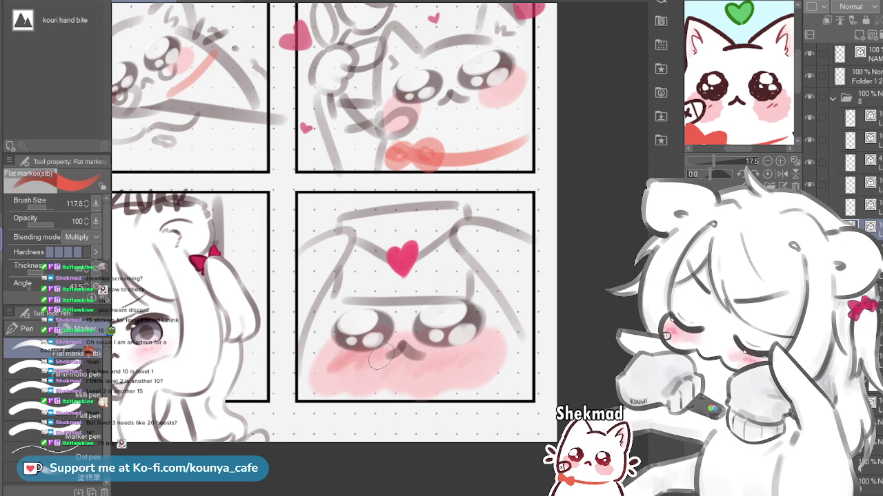
{"action": "left_click_drag", "start_coordinate": [427, 368], "coordinate": [491, 342]}
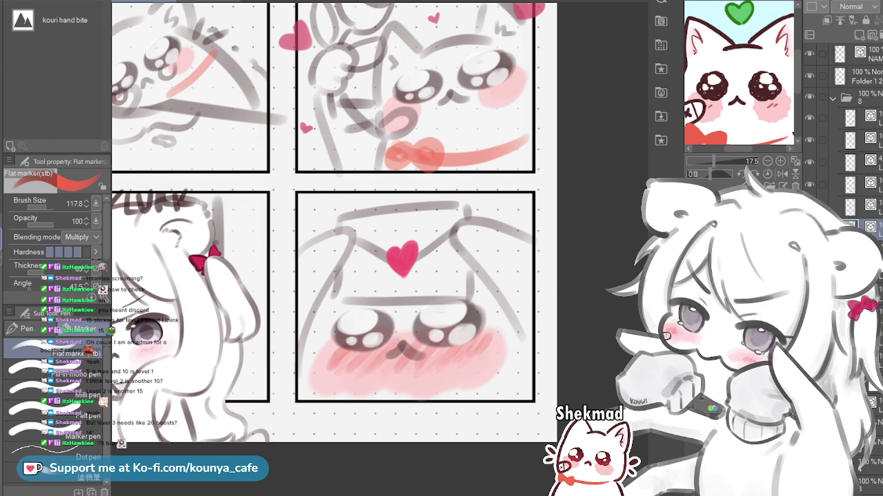
Select the copied face layer and draw the cat's left head outline curving from the envelope down to the blush, at brush size 118.5
{"action": "left_click", "coordinate": [870, 207]}
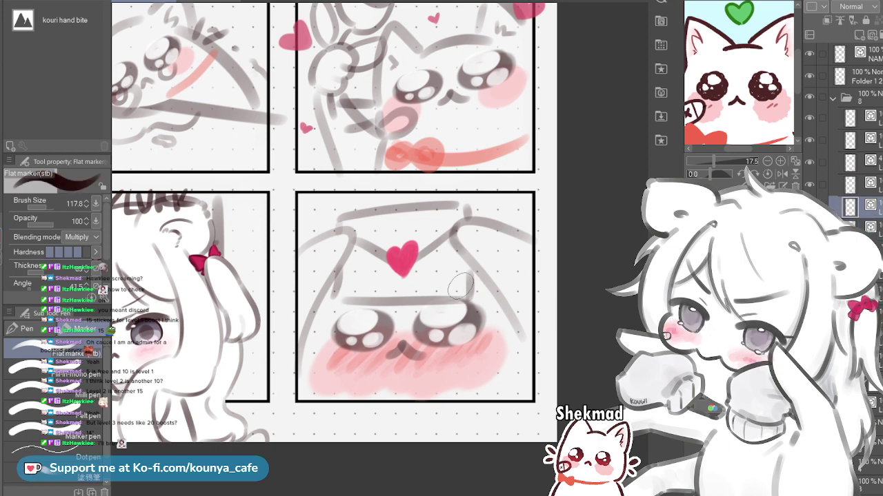
{"action": "key", "text": "["}
{"action": "key", "text": "["}
{"action": "key", "text": "["}
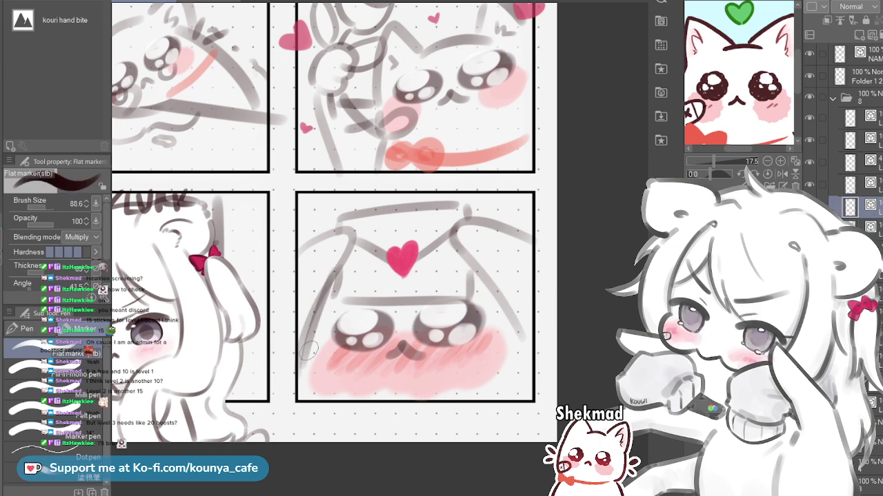
{"action": "left_click_drag", "start_coordinate": [339, 270], "coordinate": [311, 370]}
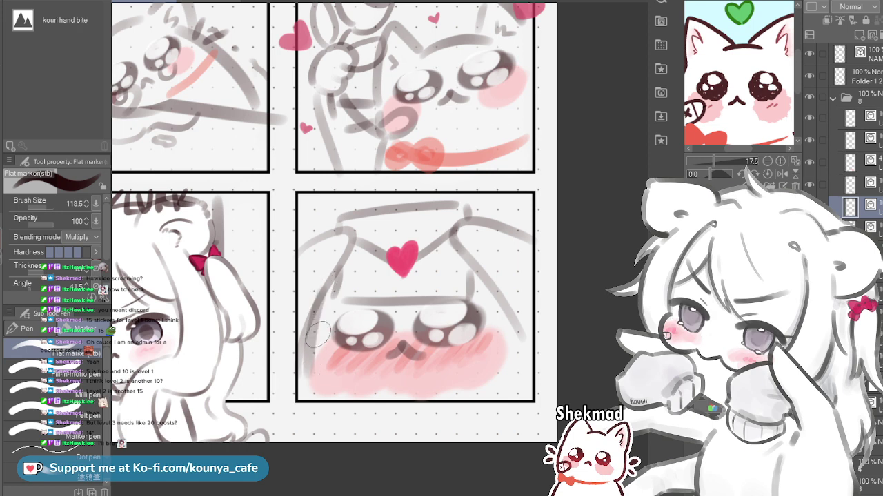
{"action": "key", "text": "ctrl+z"}
{"action": "left_click_drag", "start_coordinate": [339, 269], "coordinate": [309, 374]}
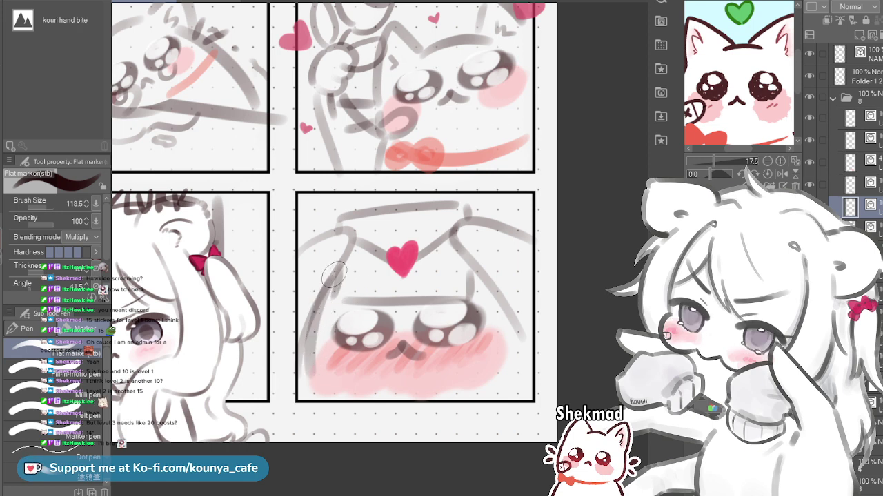
{"action": "key", "text": "ctrl+z"}
{"action": "left_click_drag", "start_coordinate": [338, 258], "coordinate": [313, 363]}
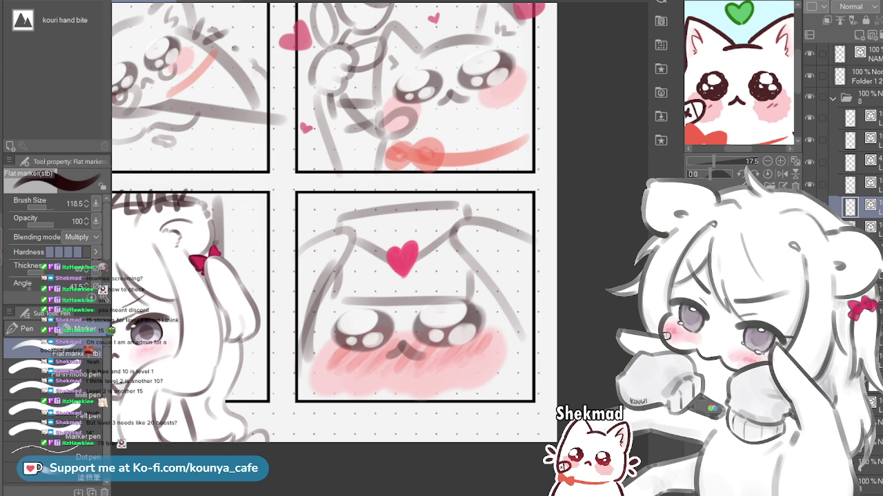
Transform the left head outline, tilting it slightly and shifting it down and outward
{"action": "key", "text": "ctrl+t"}
{"action": "left_click_drag", "start_coordinate": [317, 387], "coordinate": [315, 389]}
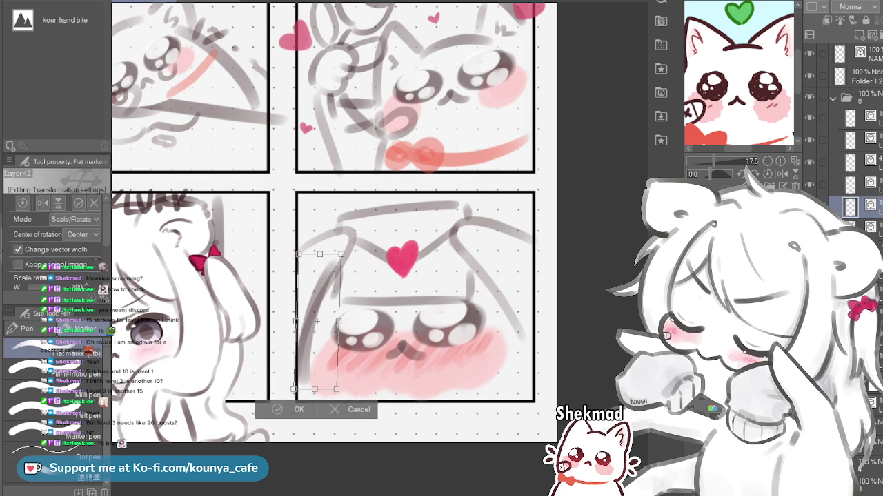
{"action": "key", "text": "Return"}
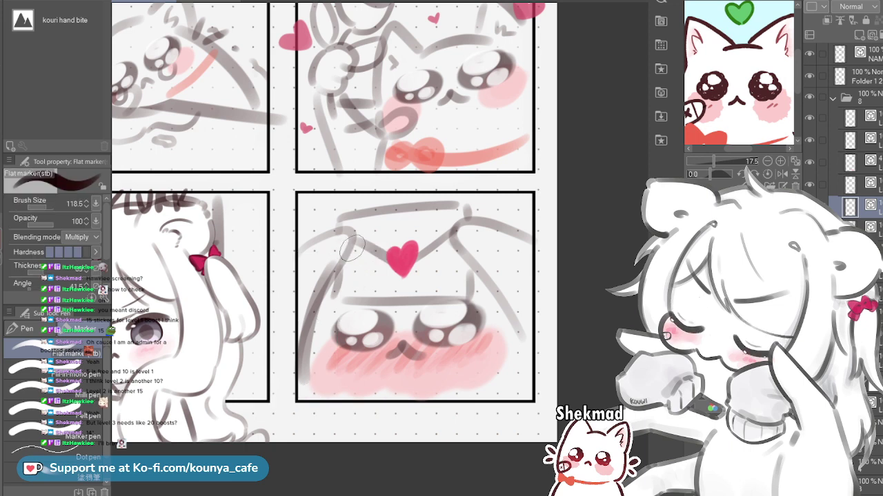
Sketch the cat's inner ear lines and the top of its head across the envelope around the heart, at brush size 108.6
{"action": "key", "text": "["}
{"action": "key", "text": "["}
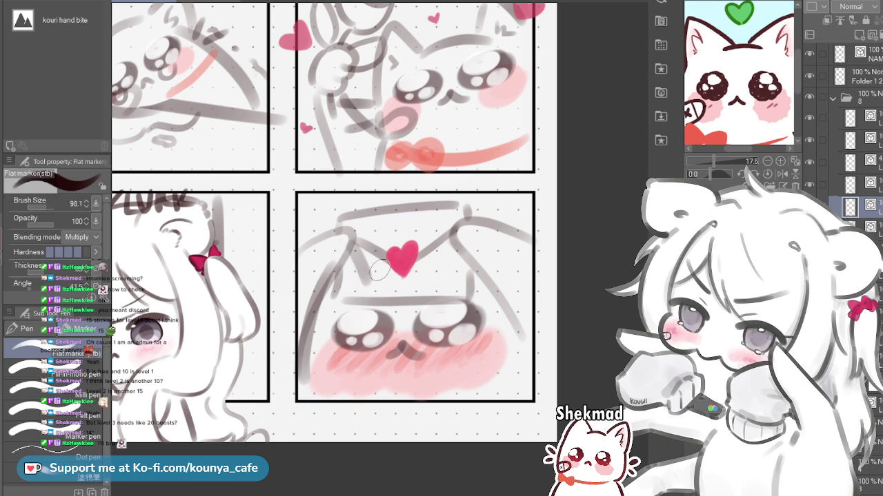
{"action": "key", "text": "ctrl+z"}
{"action": "key", "text": "]"}
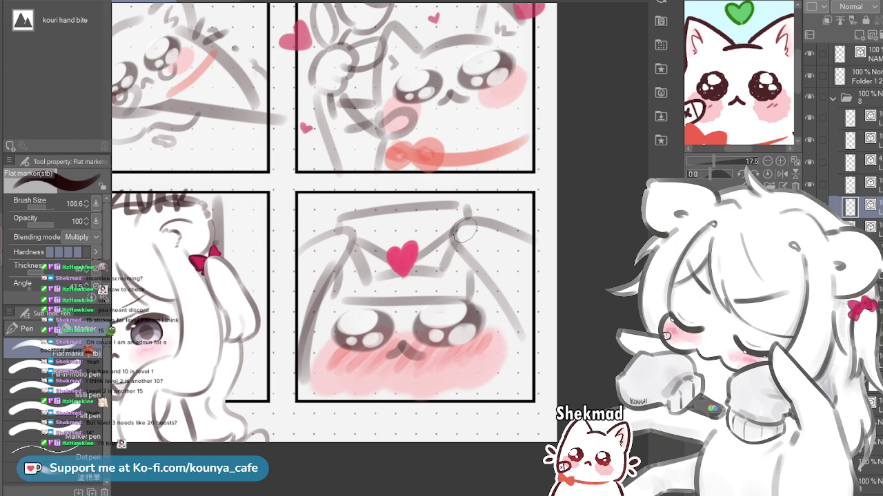
Select the left head outline's vector stroke, widen it slightly and shift it inward to meet the envelope edge
{"action": "left_click", "coordinate": [313, 309], "text": "ctrl"}
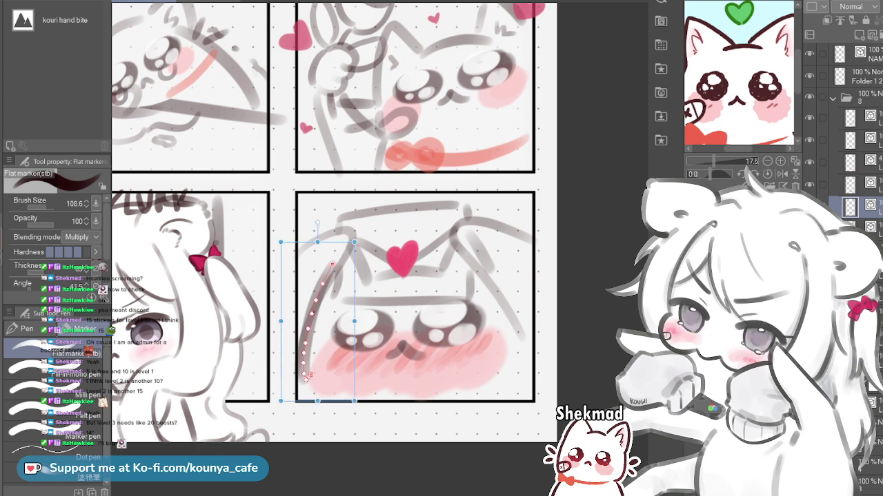
{"action": "left_click_drag", "start_coordinate": [354, 322], "coordinate": [360, 321]}
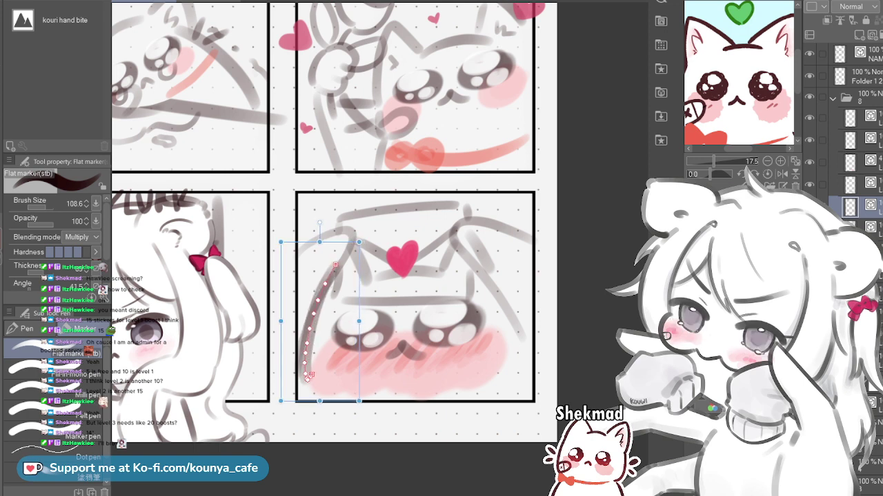
{"action": "left_click_drag", "start_coordinate": [309, 376], "coordinate": [316, 377]}
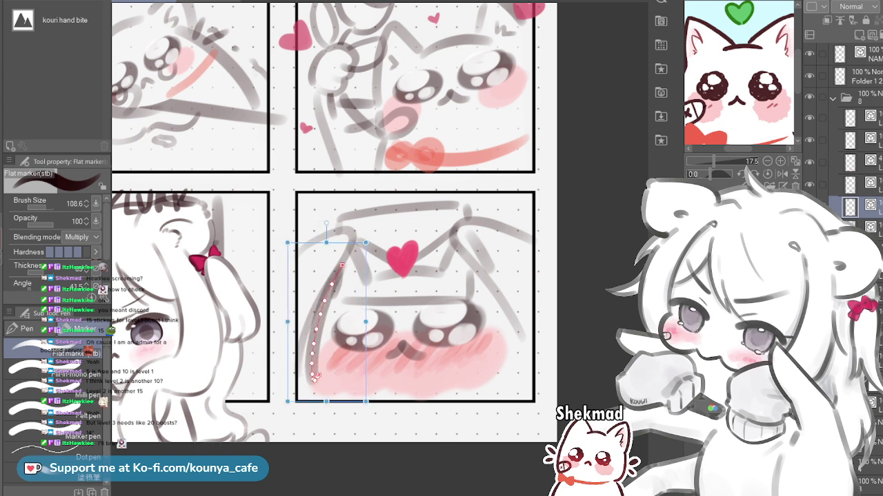
{"action": "left_click_drag", "start_coordinate": [327, 223], "coordinate": [324, 223]}
{"action": "key", "text": "ctrl+z"}
Draw the right head outline down to the panel's edge at brush size 94.2 and extend the left outline to the bottom border
{"action": "key", "text": "bracketleft"}
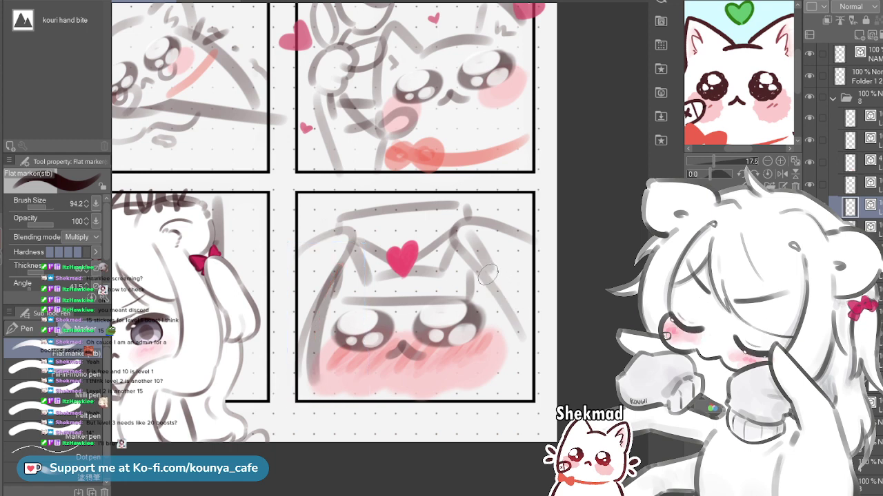
{"action": "mouse_move", "coordinate": [481, 258]}
{"action": "left_mouse_down"}
{"action": "mouse_move", "coordinate": [522, 331]}
{"action": "mouse_move", "coordinate": [525, 359]}
{"action": "mouse_move", "coordinate": [513, 354]}
{"action": "mouse_move", "coordinate": [495, 279]}
{"action": "mouse_move", "coordinate": [529, 360]}
{"action": "left_mouse_up"}
{"action": "key", "text": "ctrl+z"}
{"action": "key", "text": "ctrl+z"}
{"action": "key", "text": "ctrl+z"}
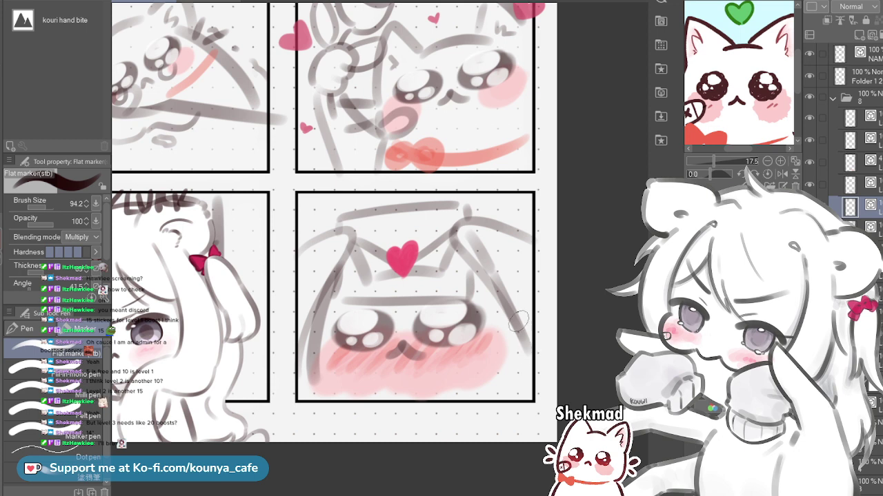
{"action": "key", "text": "ctrl+z"}
{"action": "left_click_drag", "start_coordinate": [498, 275], "coordinate": [530, 359]}
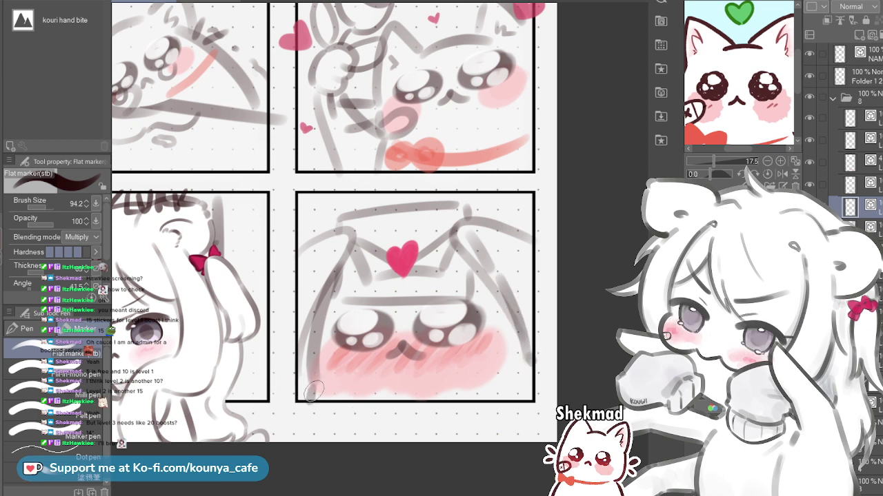
{"action": "left_click_drag", "start_coordinate": [316, 390], "coordinate": [314, 398]}
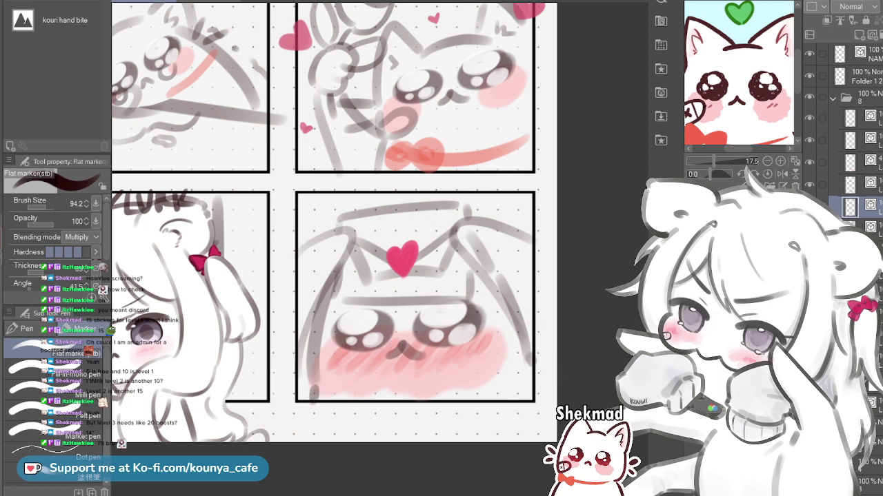
Paint a red bow at the panel's lower left corner and a ribbon curving to the right edge, at brush size 102.9
{"action": "left_click", "coordinate": [712, 136]}
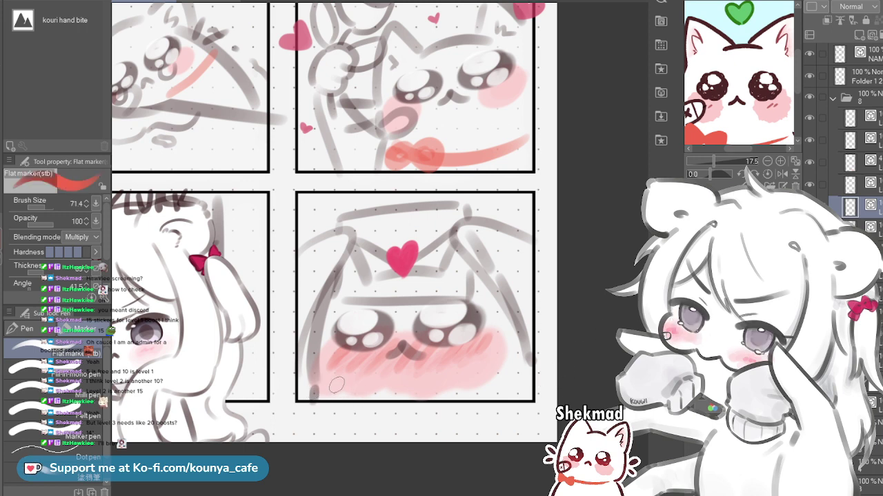
{"action": "key", "text": "bracketright"}
{"action": "key", "text": "bracketright"}
{"action": "mouse_move", "coordinate": [318, 396]}
{"action": "left_mouse_down"}
{"action": "mouse_move", "coordinate": [353, 385]}
{"action": "mouse_move", "coordinate": [358, 408]}
{"action": "mouse_move", "coordinate": [329, 390]}
{"action": "mouse_move", "coordinate": [366, 404]}
{"action": "mouse_move", "coordinate": [449, 385]}
{"action": "left_mouse_up"}
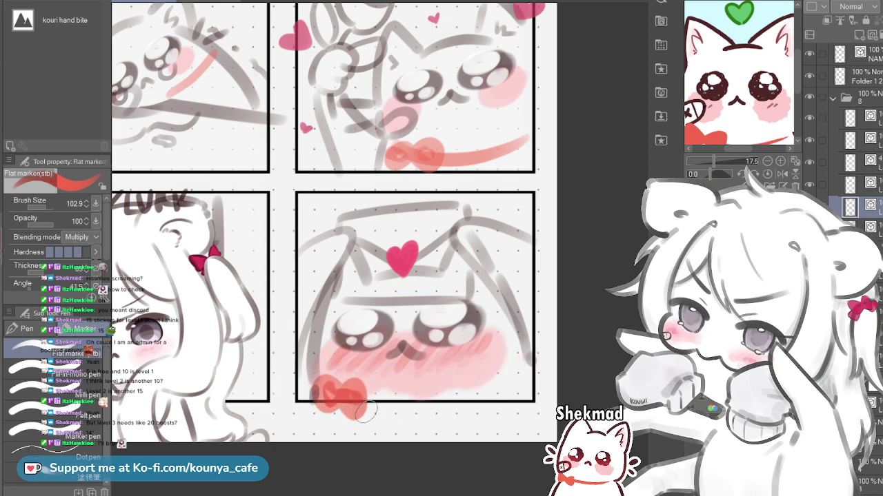
{"action": "key", "text": "ctrl+z"}
{"action": "mouse_move", "coordinate": [360, 400]}
{"action": "left_mouse_down"}
{"action": "mouse_move", "coordinate": [475, 386]}
{"action": "mouse_move", "coordinate": [504, 360]}
{"action": "mouse_move", "coordinate": [496, 378]}
{"action": "mouse_move", "coordinate": [532, 352]}
{"action": "left_mouse_up"}
{"action": "key", "text": "ctrl+z"}
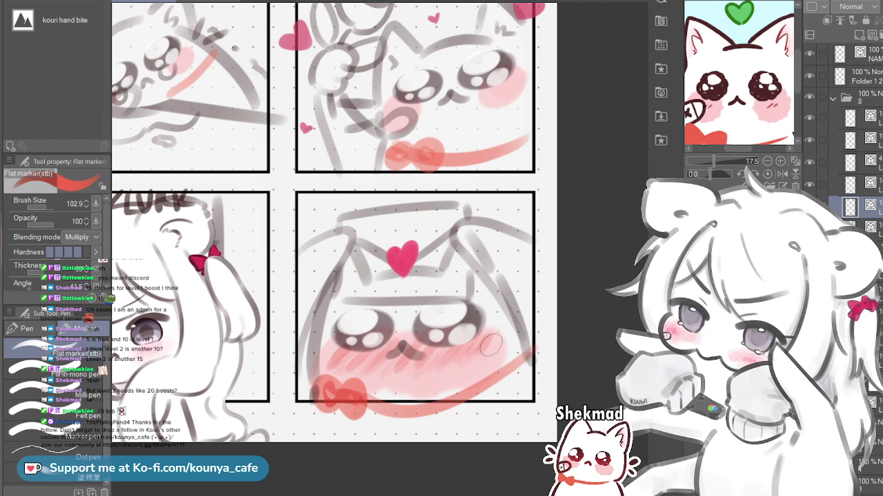
Toggle the cat outline layer's visibility to check its lines and add a layer mask to that layer
{"action": "scroll", "coordinate": [413, 221], "scroll_direction": "down", "scroll_amount": 2}
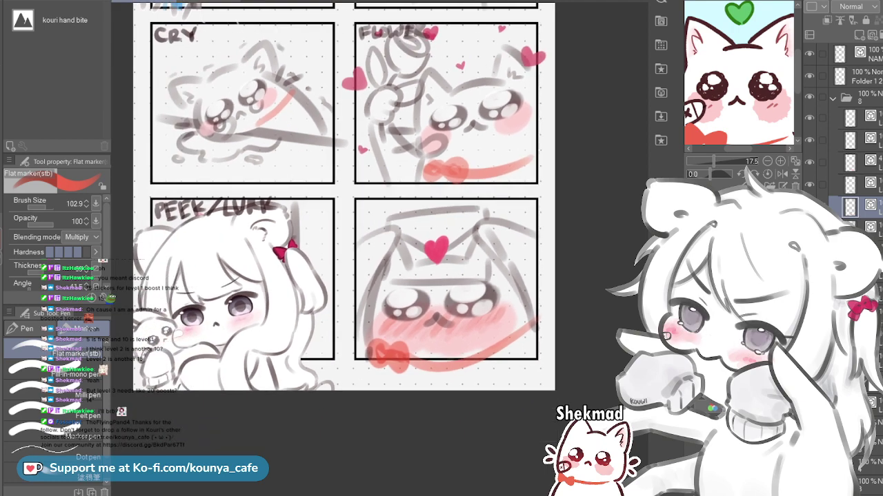
{"action": "left_click_drag", "start_coordinate": [414, 221], "coordinate": [420, 240]}
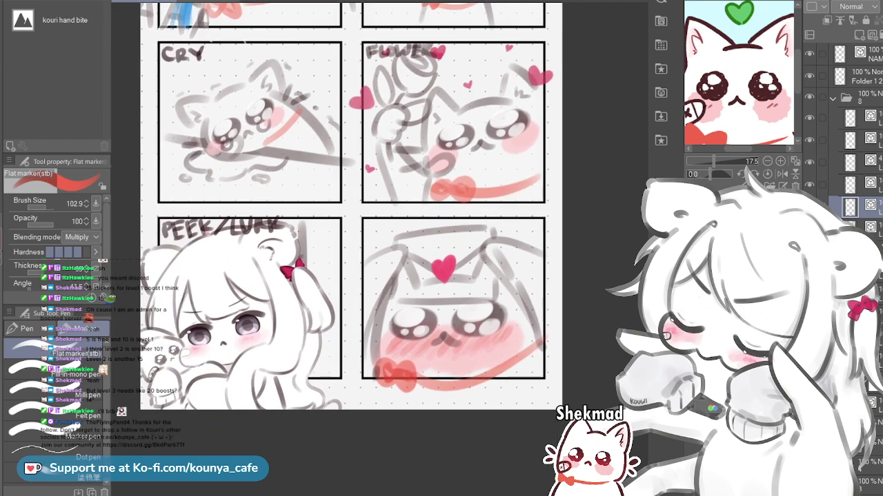
{"action": "left_click", "coordinate": [808, 207]}
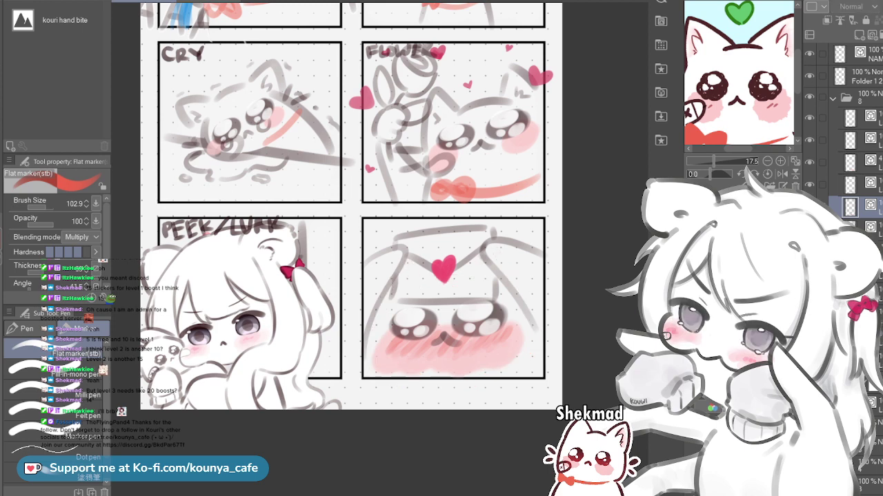
{"action": "left_click", "coordinate": [809, 207]}
{"action": "left_click", "coordinate": [808, 207]}
{"action": "key", "text": "ctrl+y"}
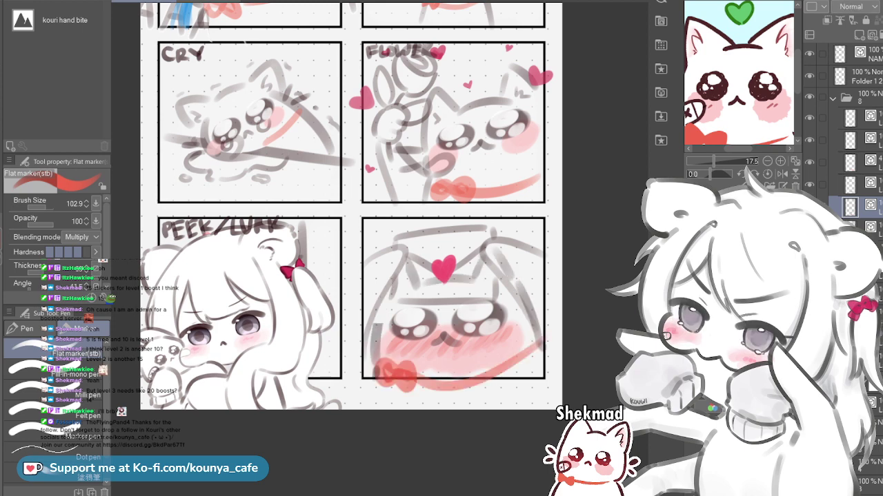
{"action": "key", "text": "ctrl+y"}
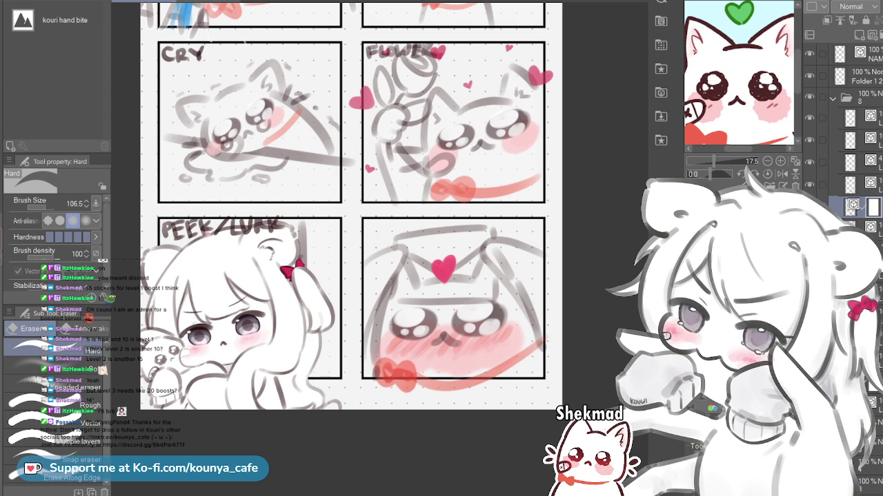
Mask out the ear and head lines crossing the envelope around the heart using the Hard eraser at size 206.8
{"action": "scroll", "coordinate": [428, 257], "scroll_direction": "up", "scroll_amount": 2}
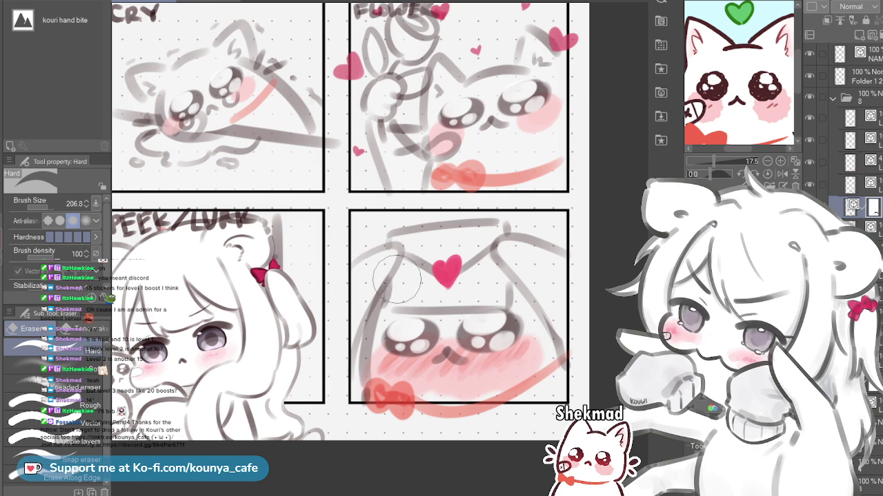
{"action": "scroll", "coordinate": [405, 279], "scroll_direction": "down", "scroll_amount": 3}
{"action": "left_click_drag", "start_coordinate": [406, 278], "coordinate": [418, 310]}
{"action": "scroll", "coordinate": [433, 231], "scroll_direction": "up", "scroll_amount": 3}
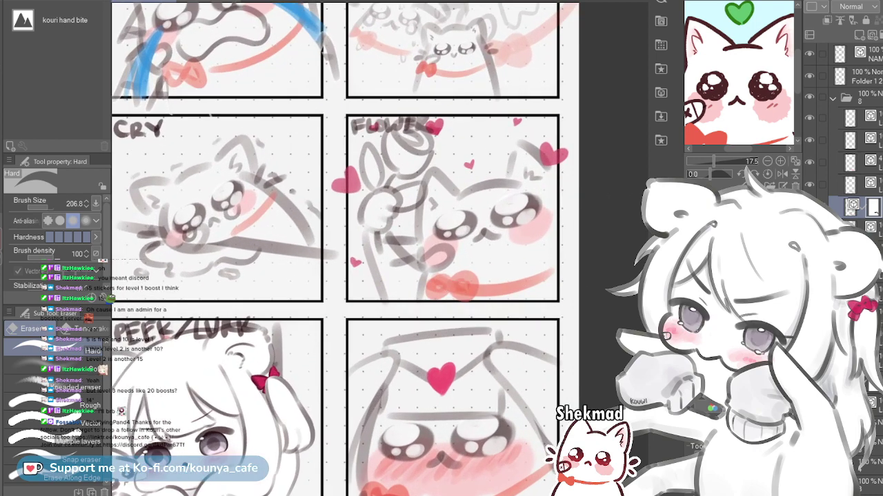
{"action": "left_click_drag", "start_coordinate": [454, 333], "coordinate": [465, 300]}
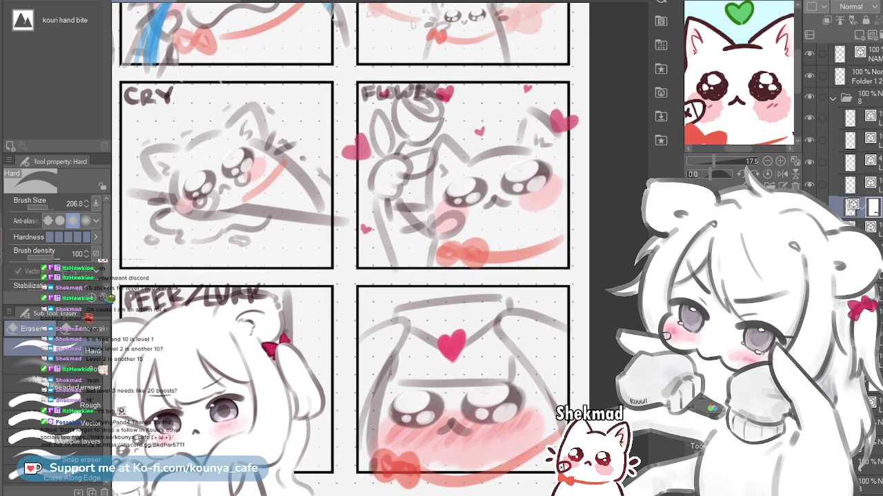
{"action": "scroll", "coordinate": [362, 379], "scroll_direction": "down", "scroll_amount": 5}
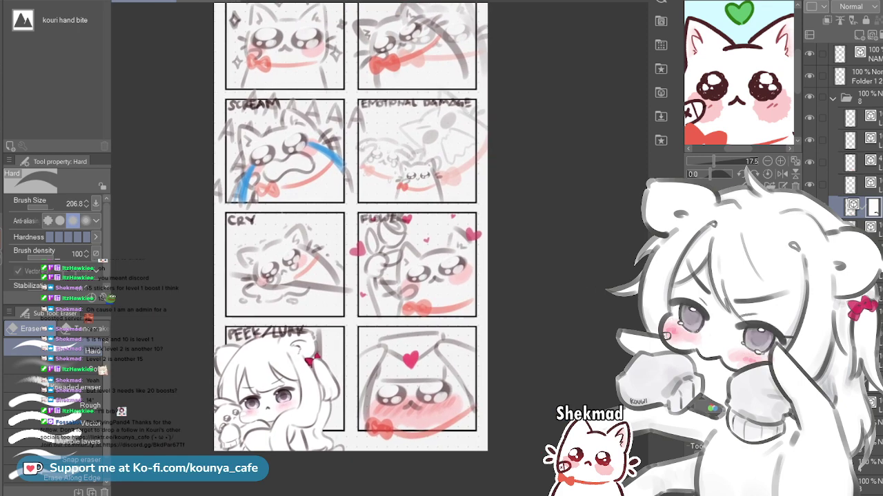
Extend the canvas to the right of the two panel columns to make room for more emote panels
{"action": "scroll", "coordinate": [276, 414], "scroll_direction": "down", "scroll_amount": 2}
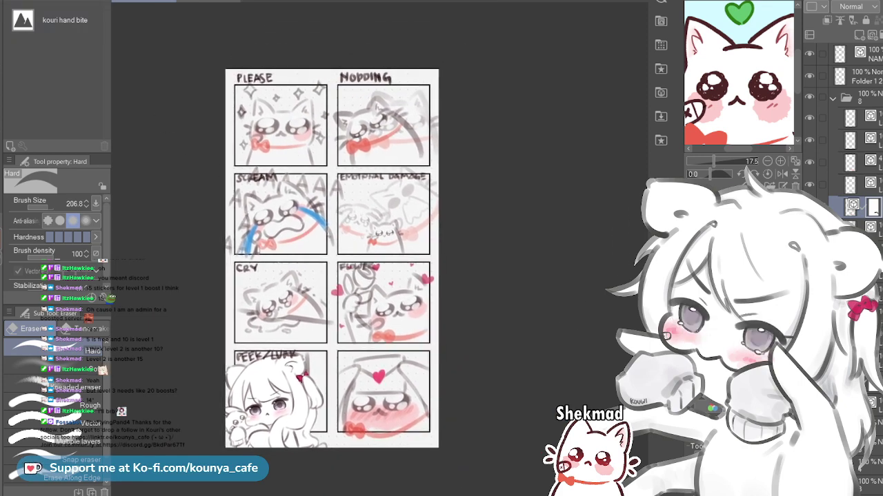
{"action": "key", "text": "ctrl+alt+c"}
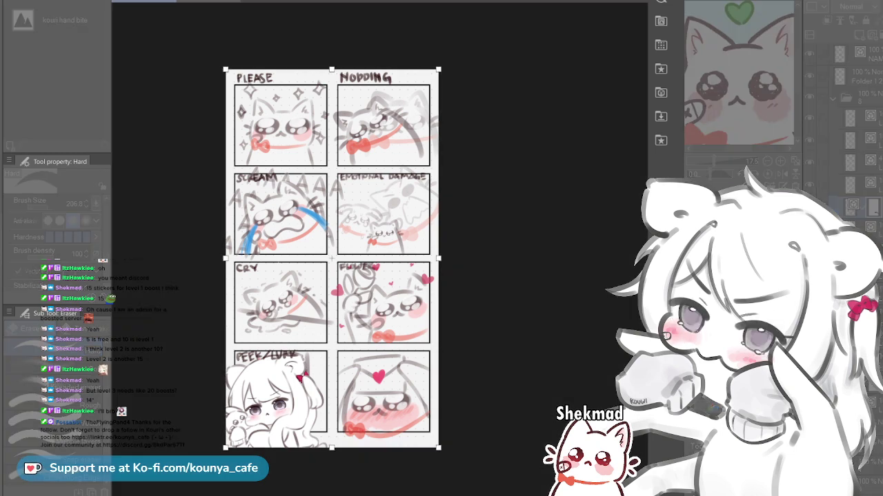
{"action": "left_click_drag", "start_coordinate": [438, 258], "coordinate": [575, 258]}
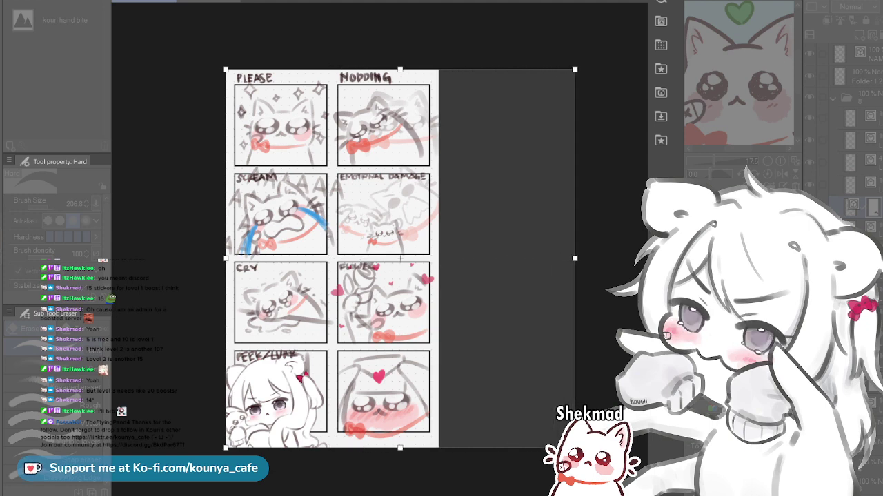
{"action": "key", "text": "Return"}
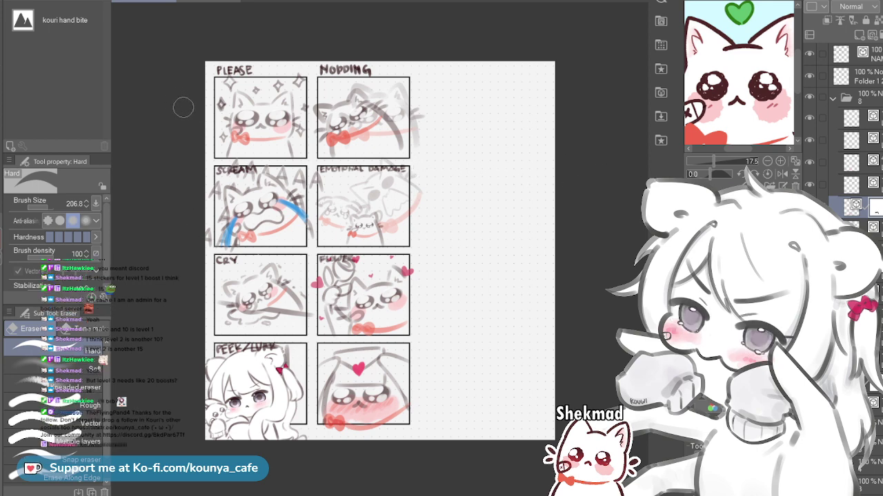
Collapse all the numbered emote folders in the layer list, keeping the layer above folder 8 active
{"action": "left_click", "coordinate": [866, 77]}
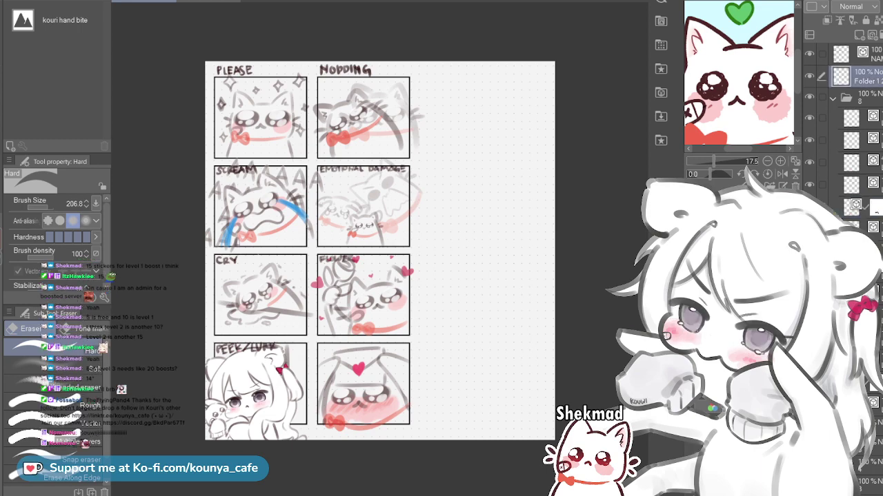
{"action": "scroll", "coordinate": [422, 253], "scroll_direction": "up", "scroll_amount": 3}
{"action": "scroll", "coordinate": [852, 138], "scroll_direction": "down", "scroll_amount": 3}
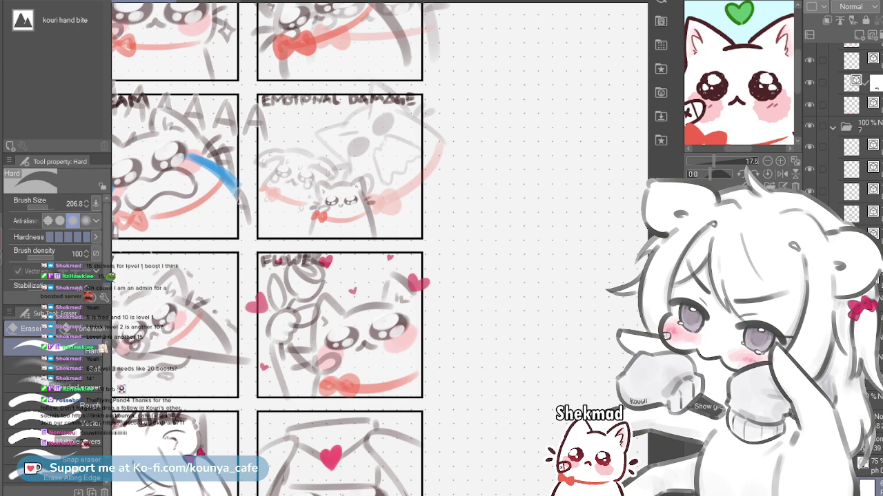
{"action": "key", "text": "ctrl+z"}
{"action": "scroll", "coordinate": [438, 242], "scroll_direction": "down", "scroll_amount": 2}
{"action": "left_click_drag", "start_coordinate": [439, 242], "coordinate": [475, 281]}
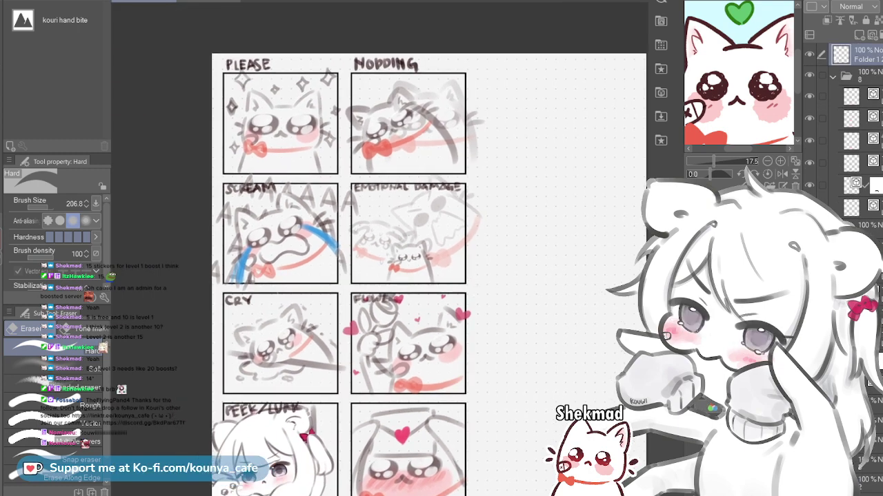
{"action": "scroll", "coordinate": [842, 98], "scroll_direction": "up", "scroll_amount": 1}
{"action": "left_click", "coordinate": [833, 98]}
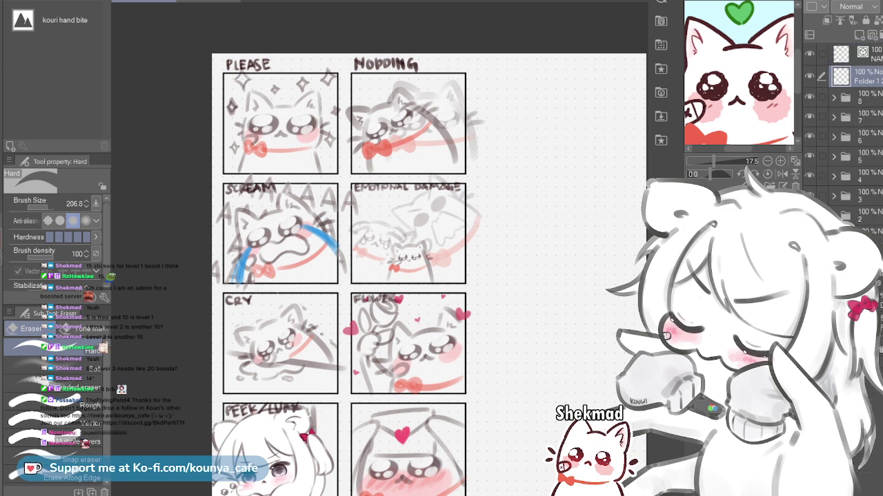
Duplicate the panel frame layer and move the copy beside the existing two columns, leaving a matching gap
{"action": "left_click", "coordinate": [871, 54]}
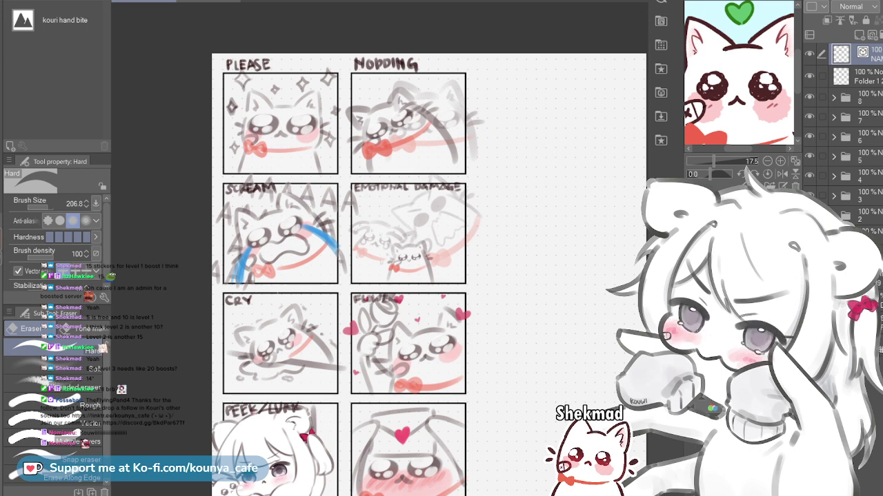
{"action": "left_click", "coordinate": [879, 300]}
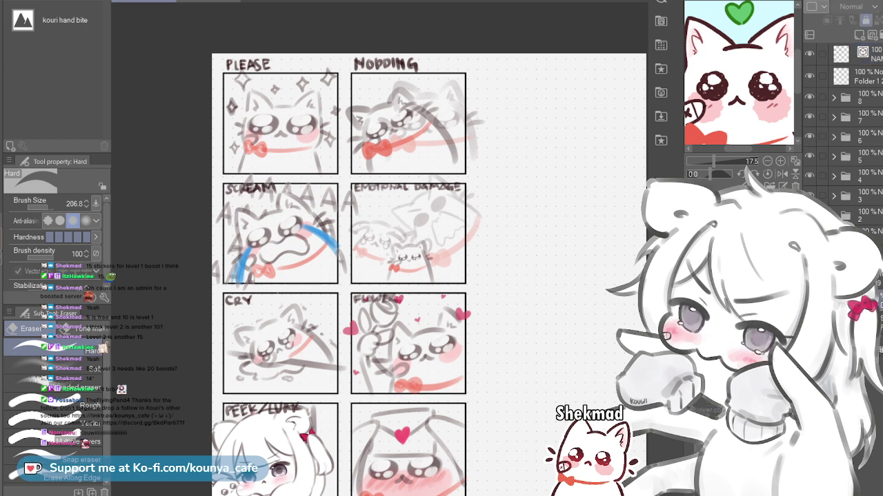
{"action": "left_click", "coordinate": [809, 300]}
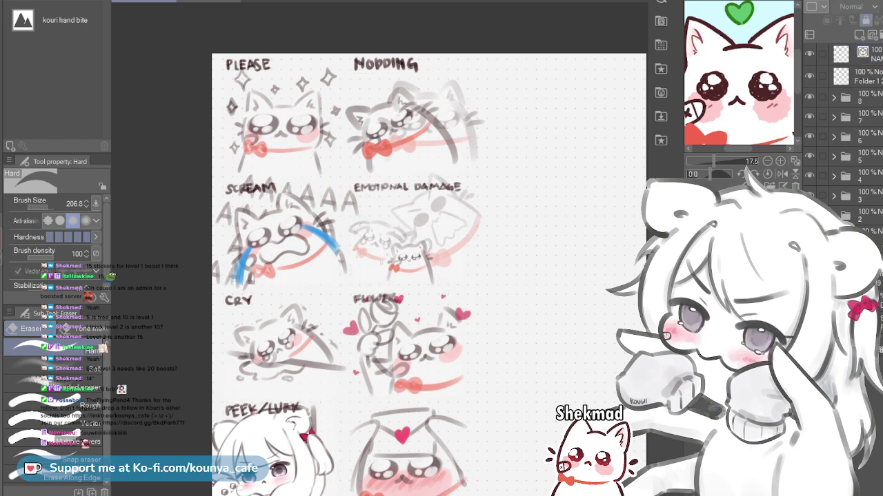
{"action": "left_click", "coordinate": [810, 300]}
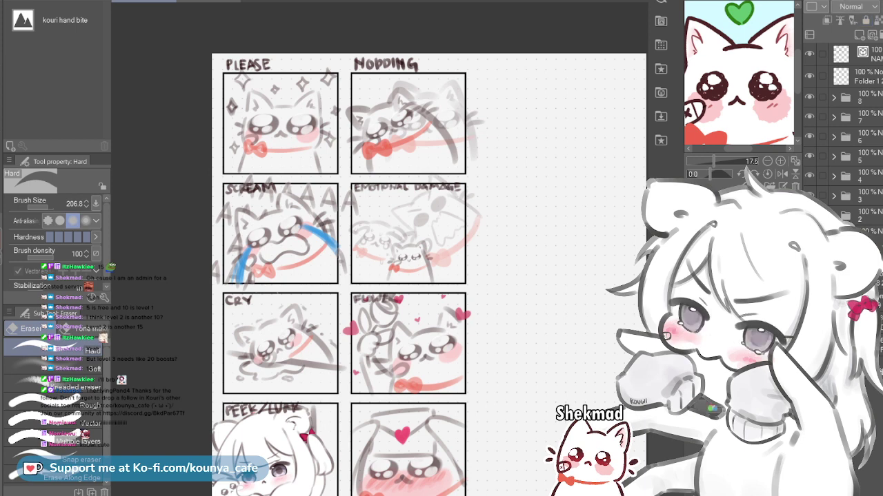
{"action": "key", "text": "ctrl+t"}
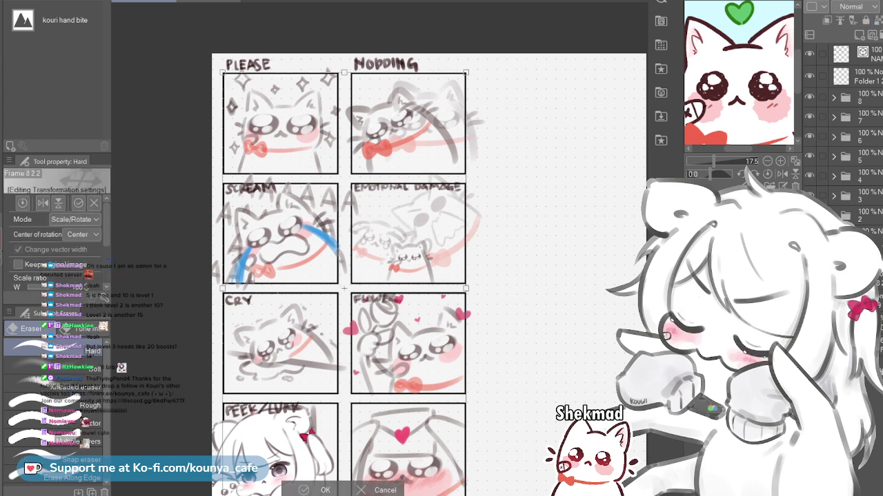
{"action": "left_click_drag", "start_coordinate": [345, 276], "coordinate": [586, 276]}
{"action": "left_click_drag", "start_coordinate": [527, 179], "coordinate": [543, 179]}
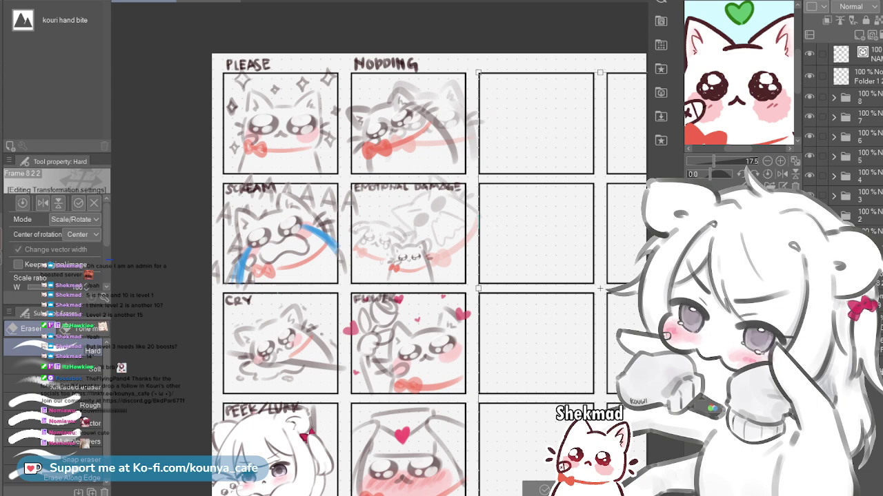
{"action": "key", "text": "Return"}
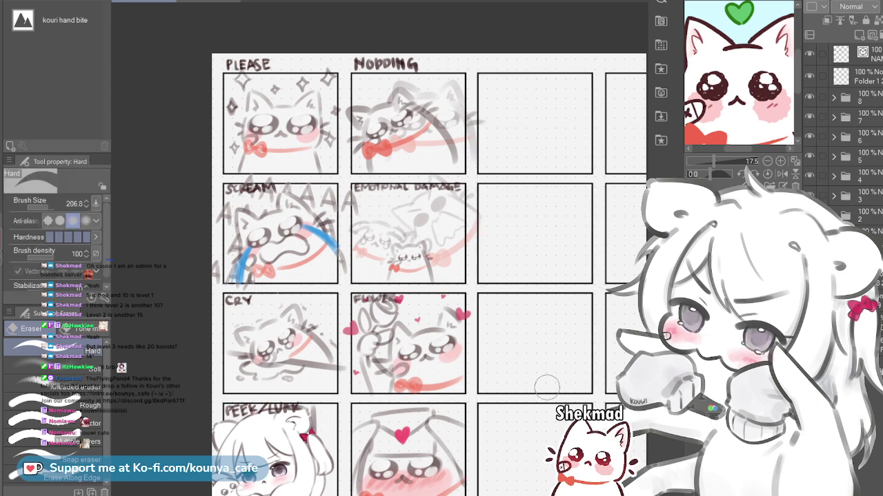
{"action": "scroll", "coordinate": [439, 180], "scroll_direction": "up", "scroll_amount": 5}
{"action": "scroll", "coordinate": [440, 181], "scroll_direction": "down", "scroll_amount": 1}
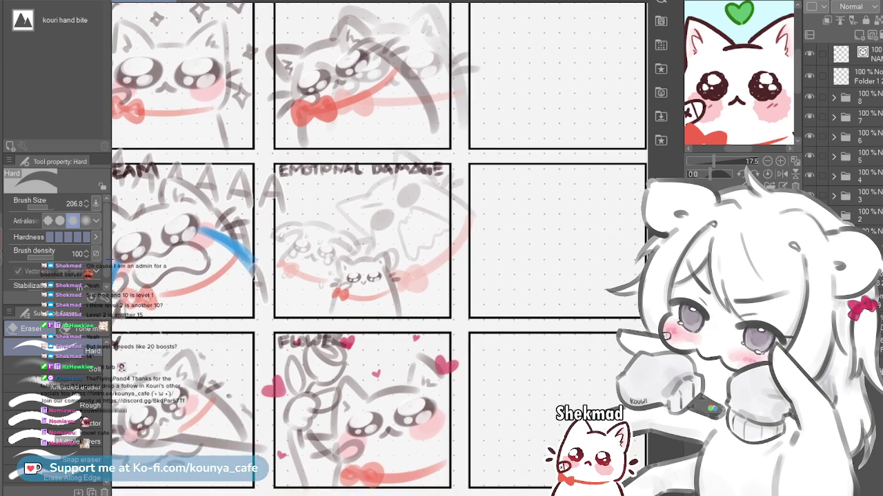
{"action": "scroll", "coordinate": [379, 248], "scroll_direction": "down", "scroll_amount": 4}
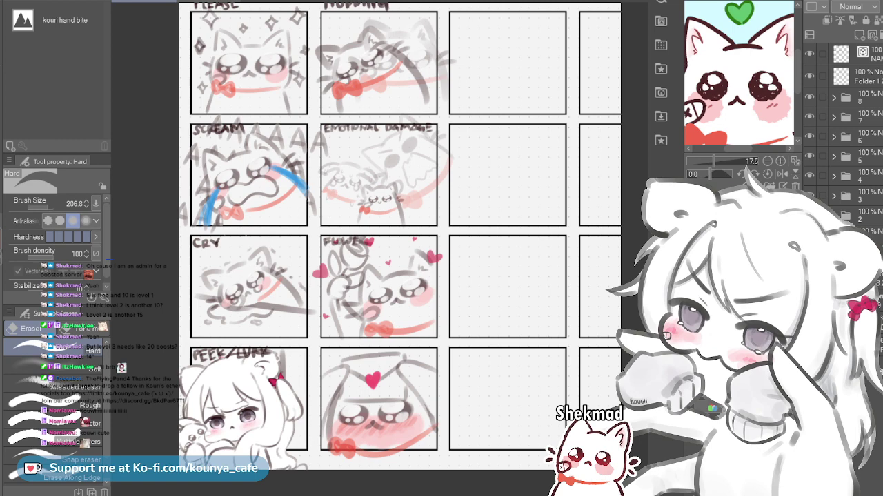
Letter "LOVE U" in the heart envelope panel's upper left corner on the panel names layer, using the Flat marker at sizes 56.6 and 44.3
{"action": "scroll", "coordinate": [383, 427], "scroll_direction": "up", "scroll_amount": 4}
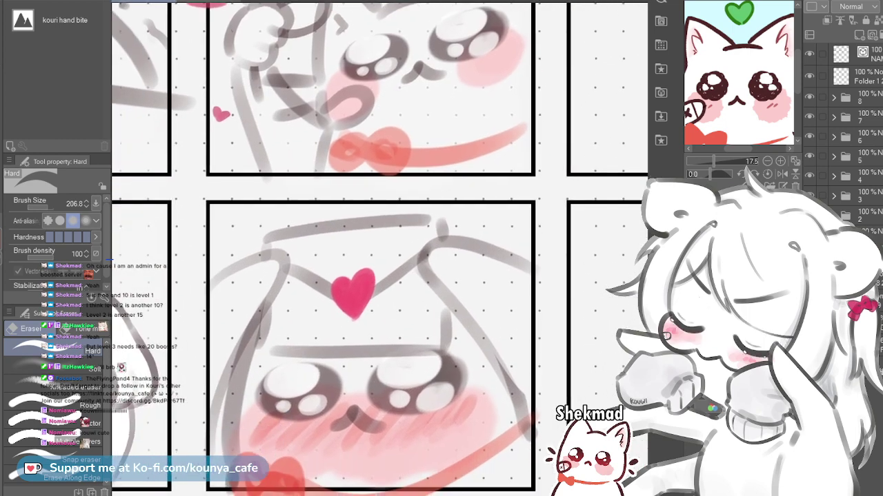
{"action": "left_click", "coordinate": [866, 117]}
{"action": "left_click", "coordinate": [866, 76]}
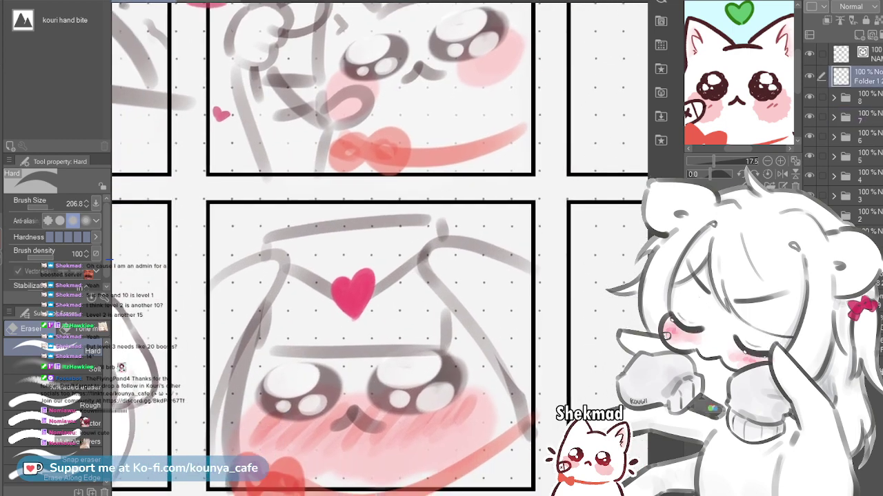
{"action": "left_click", "coordinate": [855, 55]}
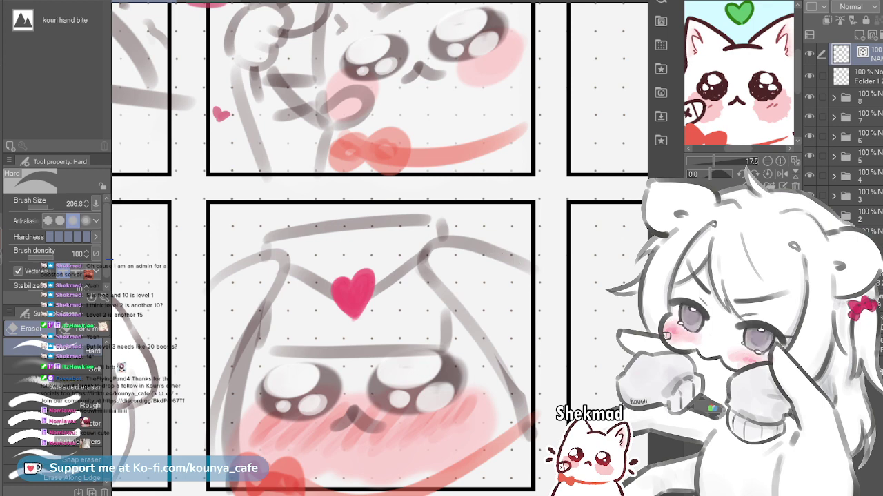
{"action": "key", "text": "p"}
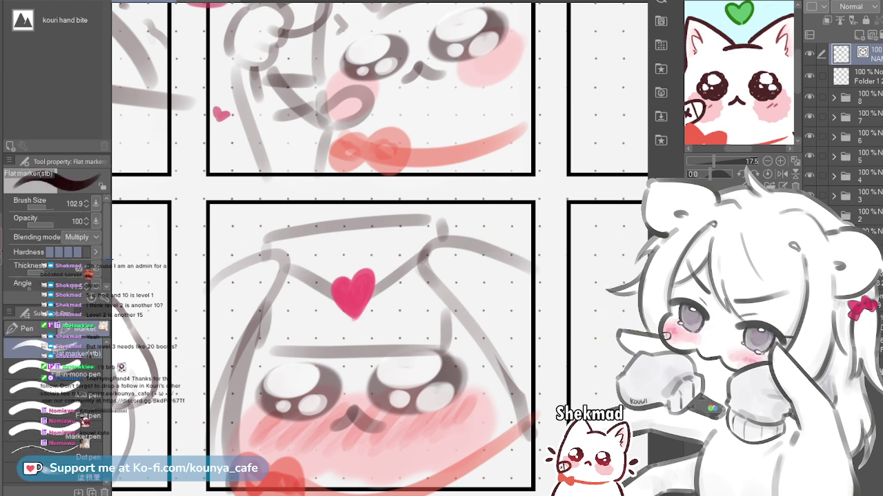
{"action": "key", "text": "["}
{"action": "key", "text": "["}
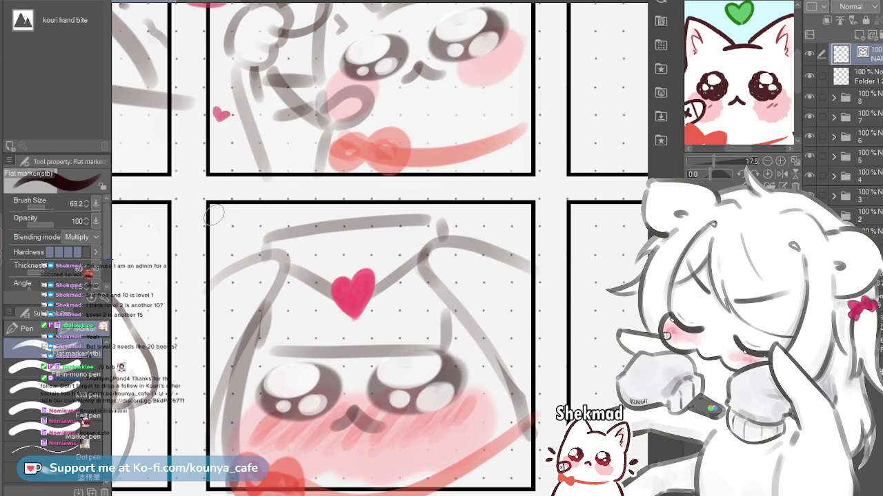
{"action": "key", "text": "bracketleft"}
{"action": "mouse_move", "coordinate": [221, 212]}
{"action": "left_mouse_down"}
{"action": "mouse_move", "coordinate": [236, 235]}
{"action": "mouse_move", "coordinate": [243, 219]}
{"action": "mouse_move", "coordinate": [260, 216]}
{"action": "mouse_move", "coordinate": [266, 228]}
{"action": "mouse_move", "coordinate": [284, 212]}
{"action": "mouse_move", "coordinate": [281, 229]}
{"action": "mouse_move", "coordinate": [296, 211]}
{"action": "left_mouse_up"}
{"action": "key", "text": "ctrl+z"}
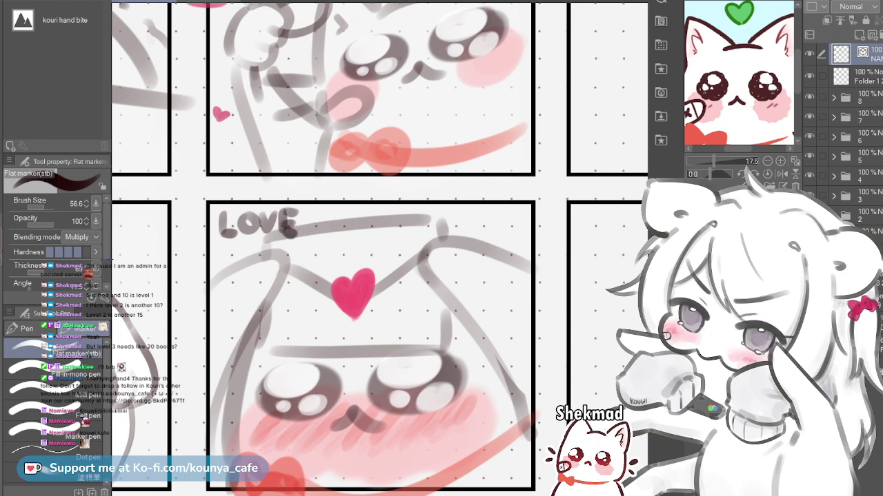
{"action": "key", "text": "bracketleft"}
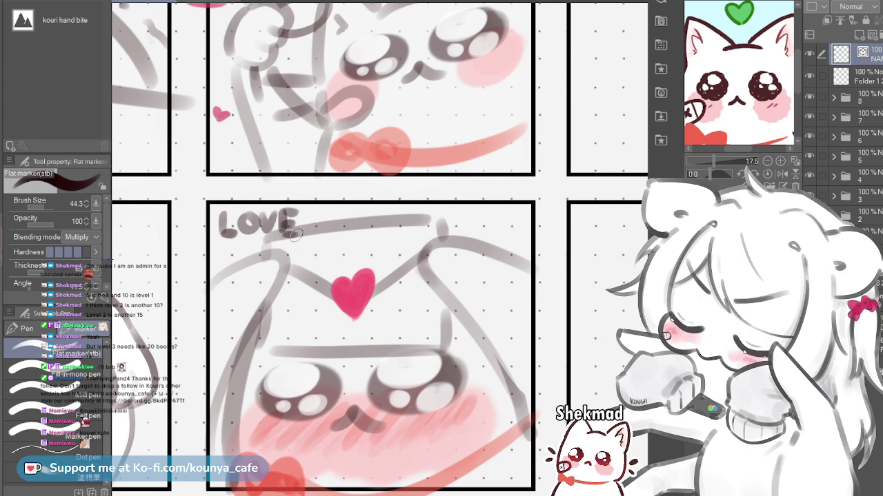
{"action": "mouse_move", "coordinate": [314, 215]}
{"action": "left_mouse_down"}
{"action": "mouse_move", "coordinate": [331, 215]}
{"action": "mouse_move", "coordinate": [335, 293]}
{"action": "left_mouse_up"}
Crop the canvas's right edge to just past the third panel column, cutting off the fourth column of frames
{"action": "scroll", "coordinate": [335, 217], "scroll_direction": "down", "scroll_amount": 4}
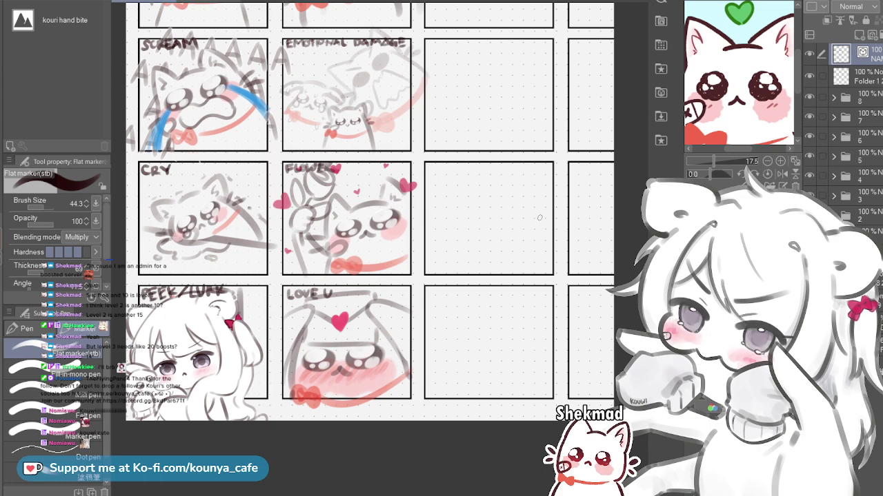
{"action": "left_click_drag", "start_coordinate": [527, 93], "coordinate": [514, 198]}
{"action": "scroll", "coordinate": [513, 197], "scroll_direction": "down", "scroll_amount": 2}
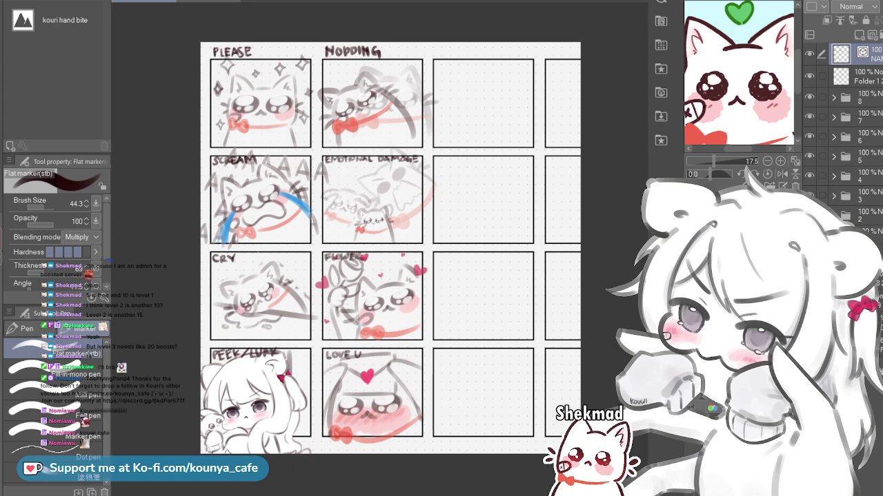
{"action": "key", "text": "ctrl+t"}
{"action": "left_click_drag", "start_coordinate": [580, 248], "coordinate": [540, 248]}
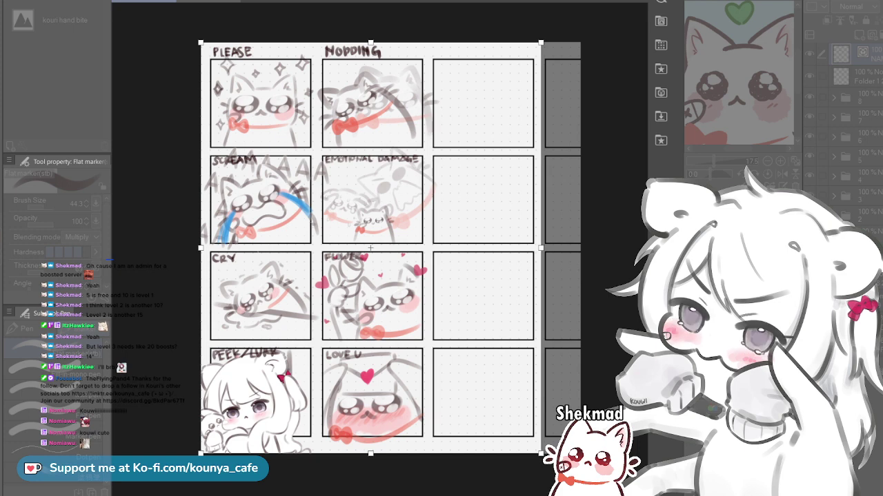
{"action": "key", "text": "Return"}
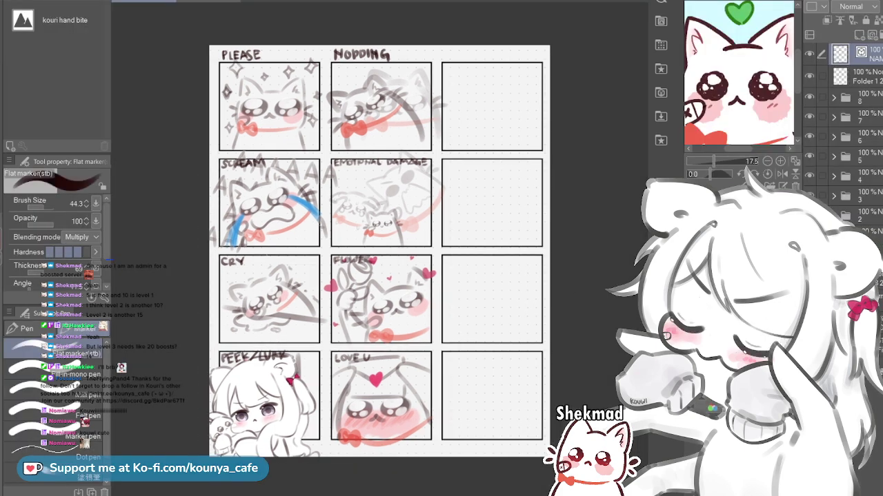
Duplicate layer folder 8 directly above the original
{"action": "left_click", "coordinate": [866, 76]}
{"action": "left_click", "coordinate": [866, 97]}
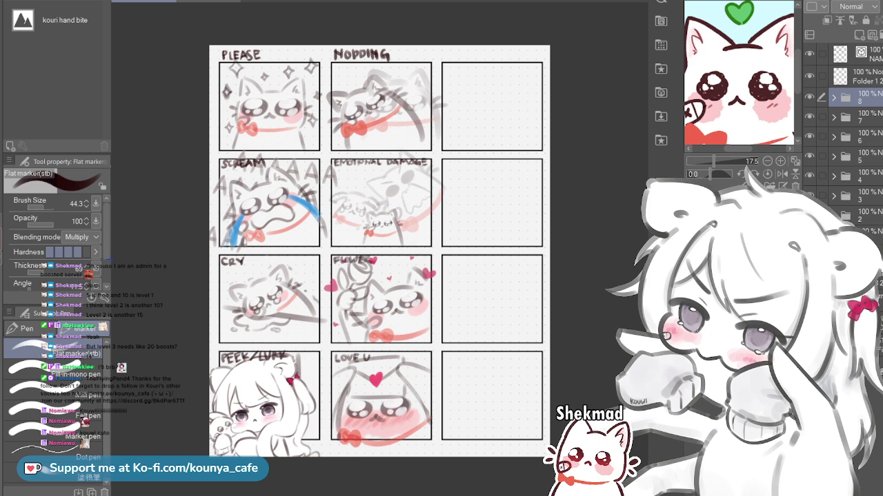
{"action": "left_click", "coordinate": [870, 282]}
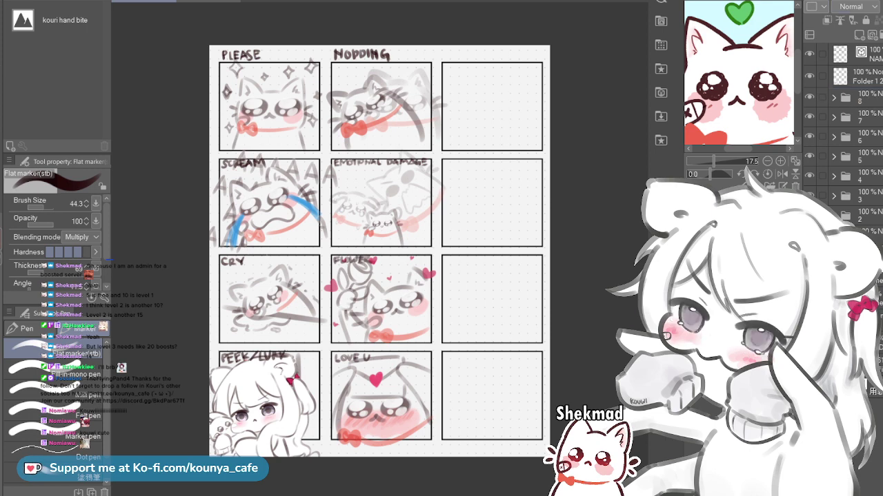
{"action": "left_click", "coordinate": [862, 296]}
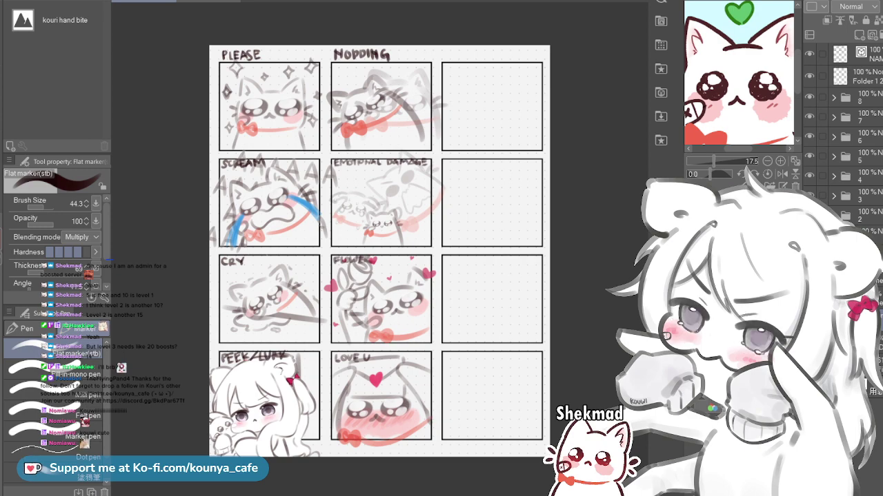
{"action": "scroll", "coordinate": [481, 84], "scroll_direction": "up", "scroll_amount": 3}
{"action": "left_click_drag", "start_coordinate": [481, 111], "coordinate": [488, 83]}
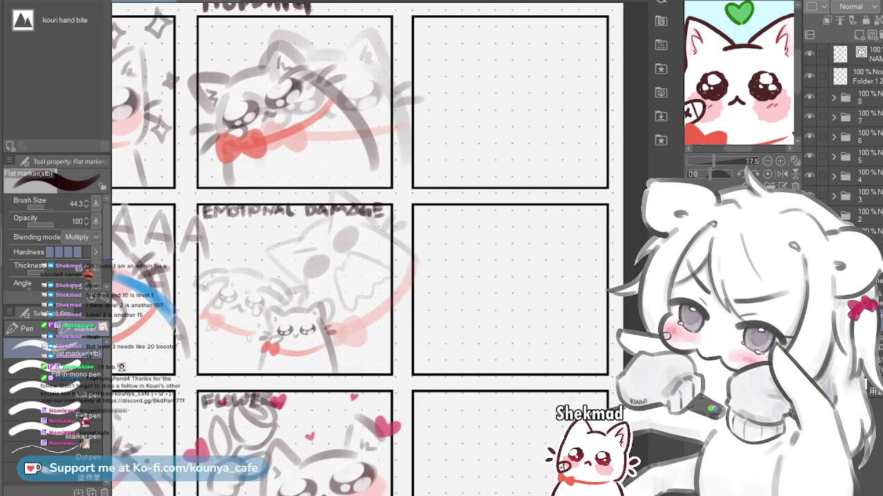
{"action": "scroll", "coordinate": [493, 114], "scroll_direction": "down", "scroll_amount": 3}
{"action": "left_click_drag", "start_coordinate": [493, 117], "coordinate": [470, 81]}
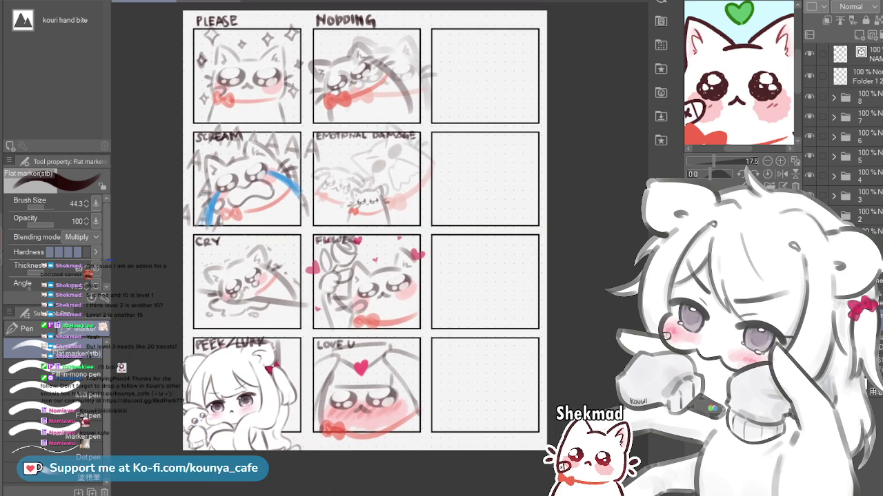
{"action": "scroll", "coordinate": [465, 297], "scroll_direction": "up", "scroll_amount": 1}
{"action": "left_click_drag", "start_coordinate": [464, 297], "coordinate": [453, 314]}
{"action": "left_click_drag", "start_coordinate": [441, 276], "coordinate": [462, 341]}
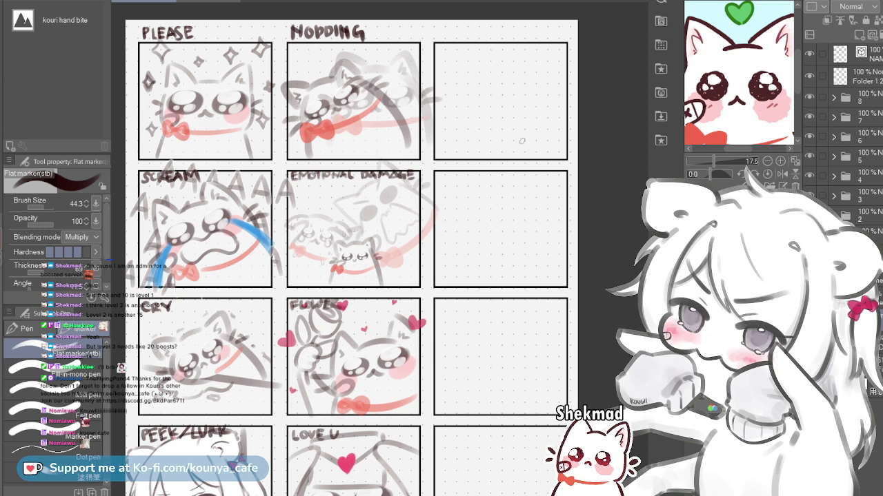
{"action": "left_click_drag", "start_coordinate": [861, 98], "coordinate": [862, 88]}
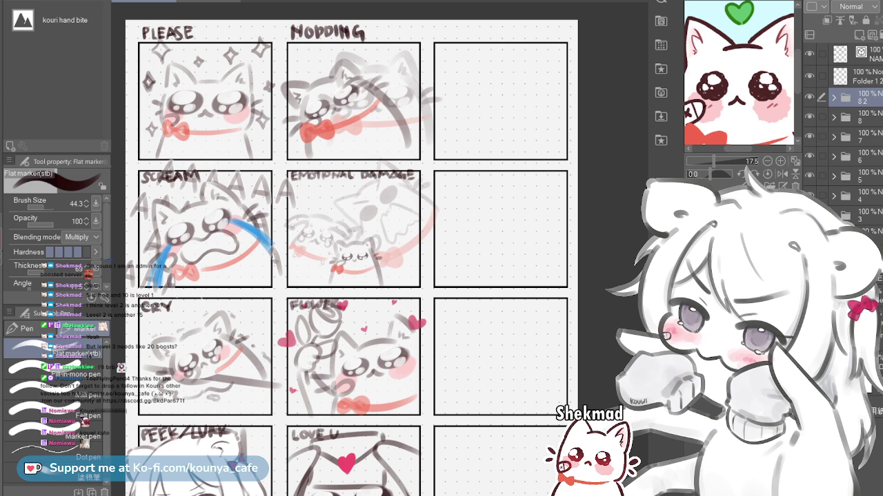
Clear out the duplicated folder 8 2, merging and deleting its copied artwork layers until two are left
{"action": "left_click", "coordinate": [859, 118]}
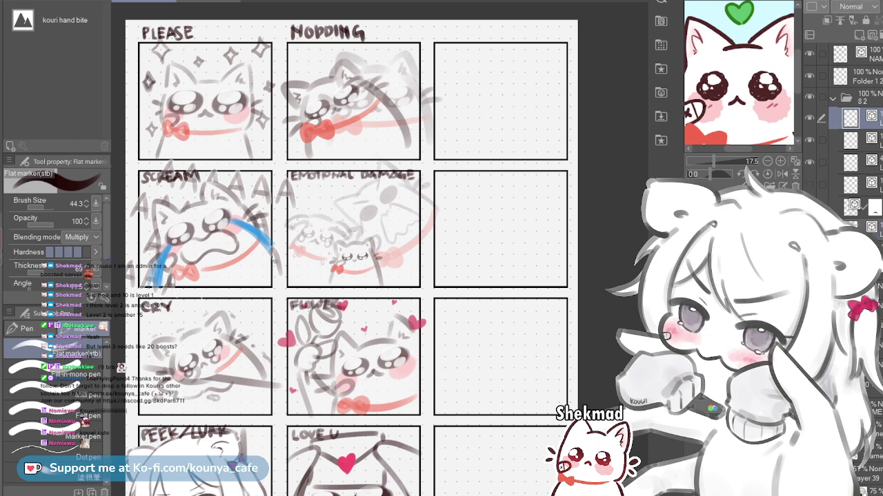
{"action": "left_click", "coordinate": [859, 207]}
{"action": "key", "text": "ctrl+e"}
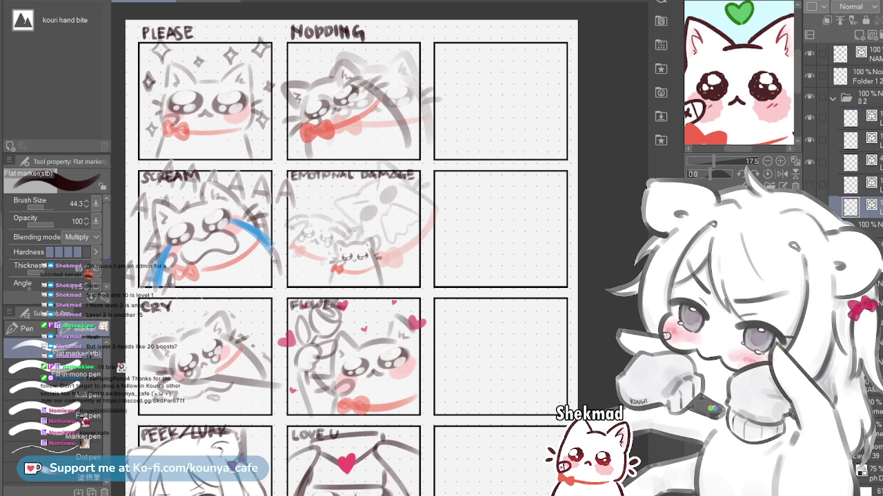
{"action": "key", "text": "Delete"}
{"action": "left_click", "coordinate": [858, 119]}
{"action": "key", "text": "Delete"}
{"action": "key", "text": "Delete"}
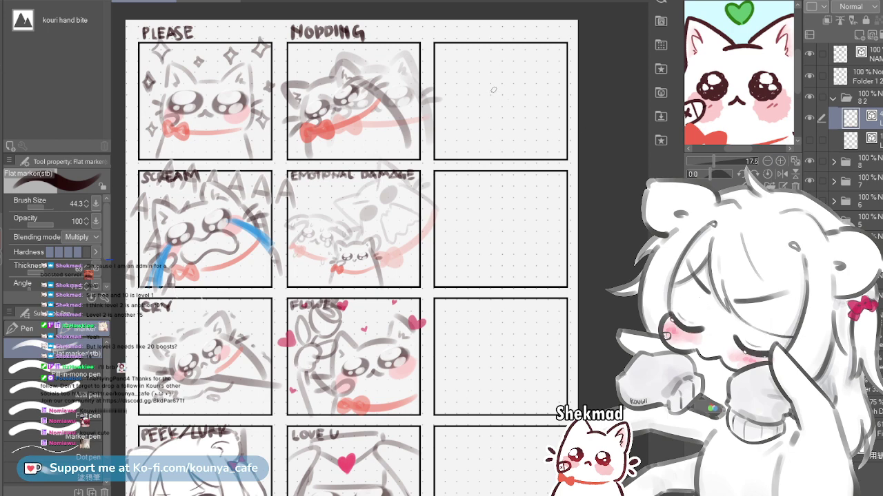
Sketch the curved back of a knife blade in the third column's top panel, using the Flat marker at size 88.6
{"action": "scroll", "coordinate": [505, 95], "scroll_direction": "up", "scroll_amount": 1}
{"action": "scroll", "coordinate": [503, 93], "scroll_direction": "up", "scroll_amount": 2}
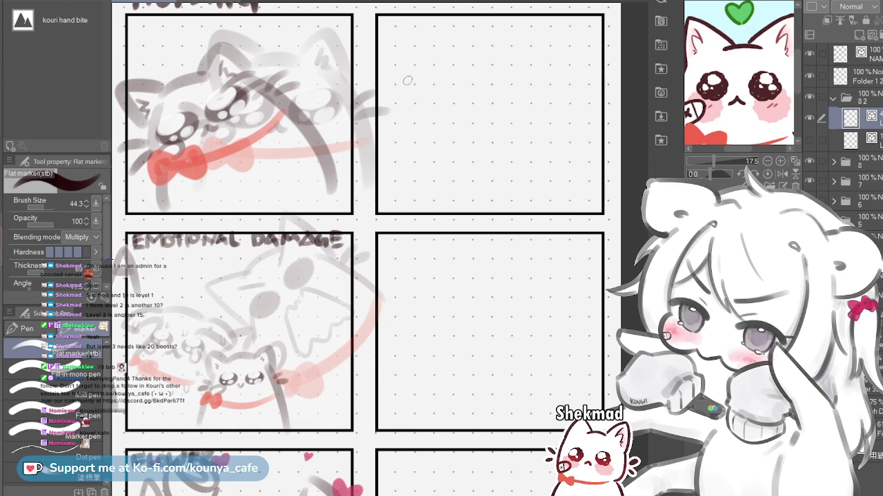
{"action": "mouse_move", "coordinate": [406, 74]}
{"action": "left_mouse_down"}
{"action": "mouse_move", "coordinate": [409, 87]}
{"action": "mouse_move", "coordinate": [390, 108]}
{"action": "left_mouse_up"}
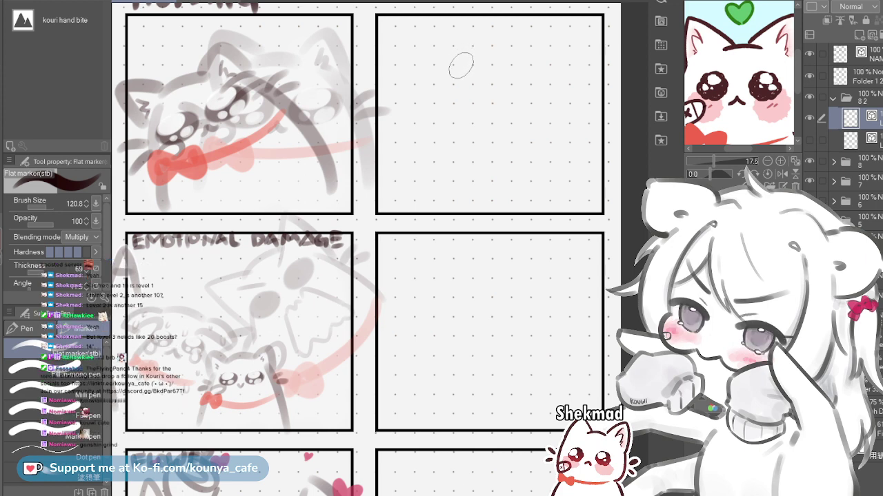
{"action": "key", "text": "bracketright"}
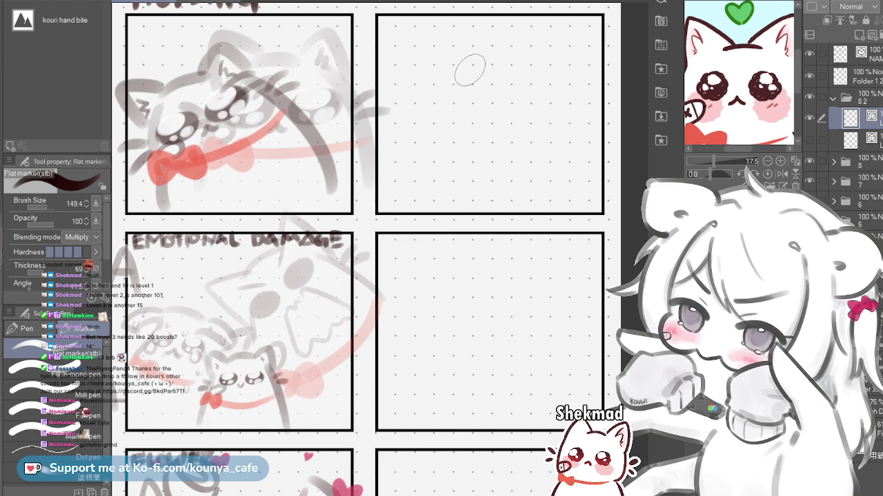
{"action": "key", "text": "bracketleft"}
{"action": "left_click_drag", "start_coordinate": [410, 146], "coordinate": [416, 187]}
{"action": "key", "text": "ctrl+z"}
{"action": "mouse_move", "coordinate": [420, 29]}
{"action": "left_mouse_down"}
{"action": "mouse_move", "coordinate": [398, 140]}
{"action": "mouse_move", "coordinate": [406, 199]}
{"action": "mouse_move", "coordinate": [399, 121]}
{"action": "mouse_move", "coordinate": [400, 183]}
{"action": "left_mouse_up"}
{"action": "key", "text": "ctrl+z"}
{"action": "key", "text": "ctrl+z"}
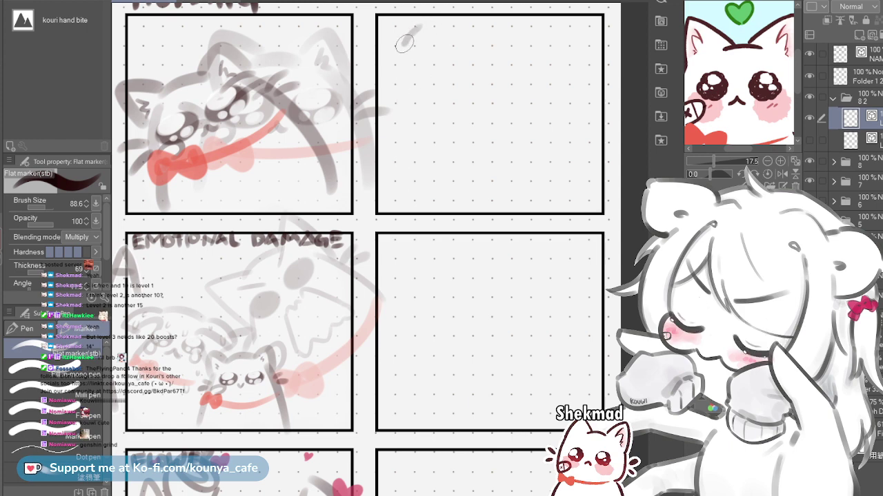
{"action": "left_click_drag", "start_coordinate": [418, 29], "coordinate": [414, 203]}
{"action": "left_click_drag", "start_coordinate": [406, 46], "coordinate": [412, 201]}
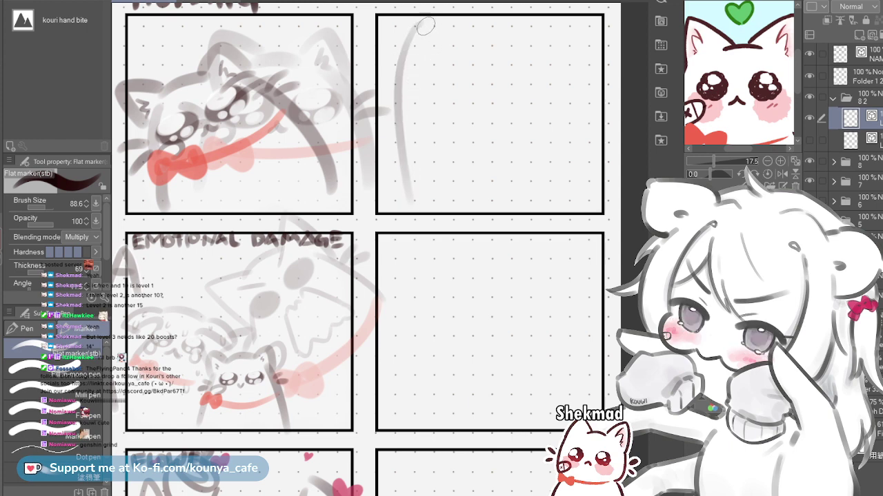
Complete the knife blade's outline with a straight slanted edge from the tip and a short line closing its base
{"action": "key", "text": "ctrl+z"}
{"action": "left_click_drag", "start_coordinate": [424, 22], "coordinate": [468, 189]}
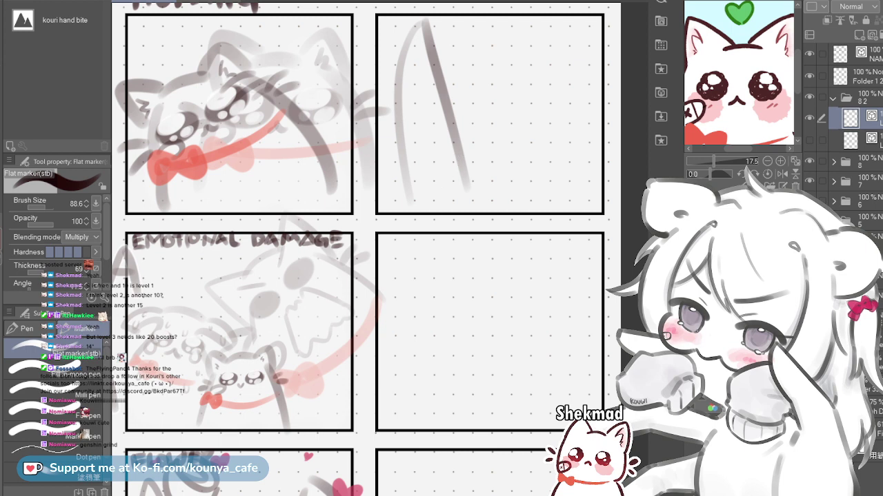
{"action": "key", "text": "ctrl+z"}
{"action": "mouse_move", "coordinate": [424, 32]}
{"action": "left_mouse_down"}
{"action": "mouse_move", "coordinate": [456, 196]}
{"action": "mouse_move", "coordinate": [440, 86]}
{"action": "left_mouse_up"}
{"action": "key", "text": "ctrl+z"}
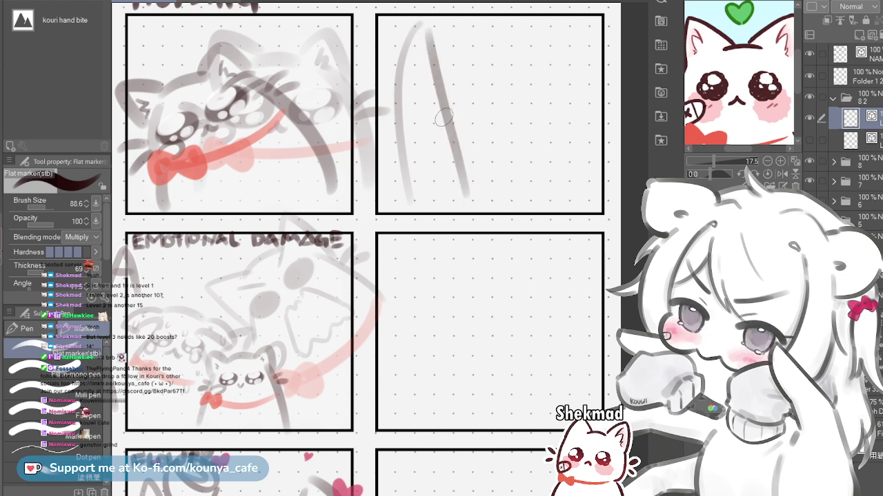
{"action": "key", "text": "ctrl+z"}
{"action": "left_click_drag", "start_coordinate": [426, 31], "coordinate": [463, 196]}
{"action": "key", "text": "ctrl+z"}
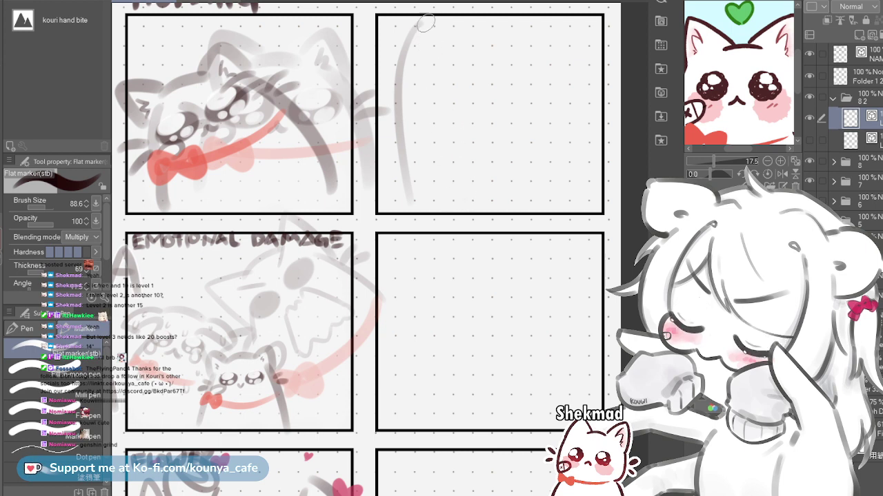
{"action": "left_click_drag", "start_coordinate": [425, 23], "coordinate": [462, 185]}
{"action": "left_click_drag", "start_coordinate": [426, 25], "coordinate": [463, 185]}
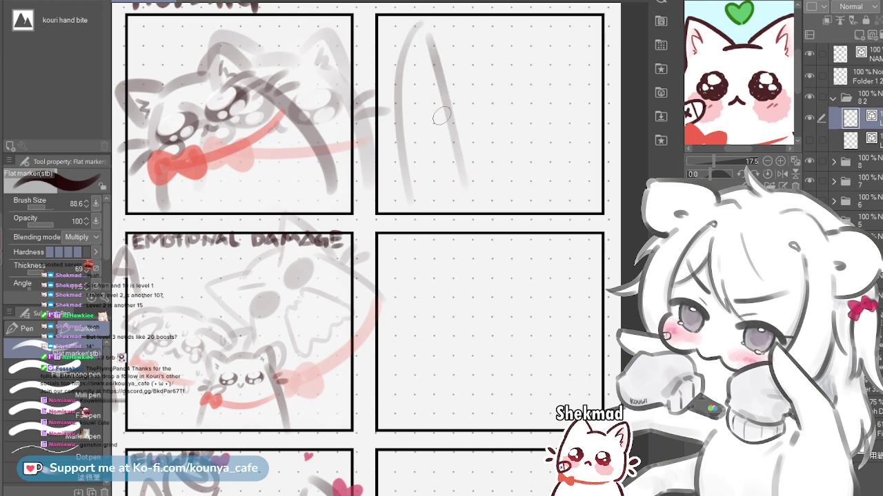
{"action": "key", "text": "ctrl+z"}
{"action": "left_click_drag", "start_coordinate": [427, 22], "coordinate": [460, 180]}
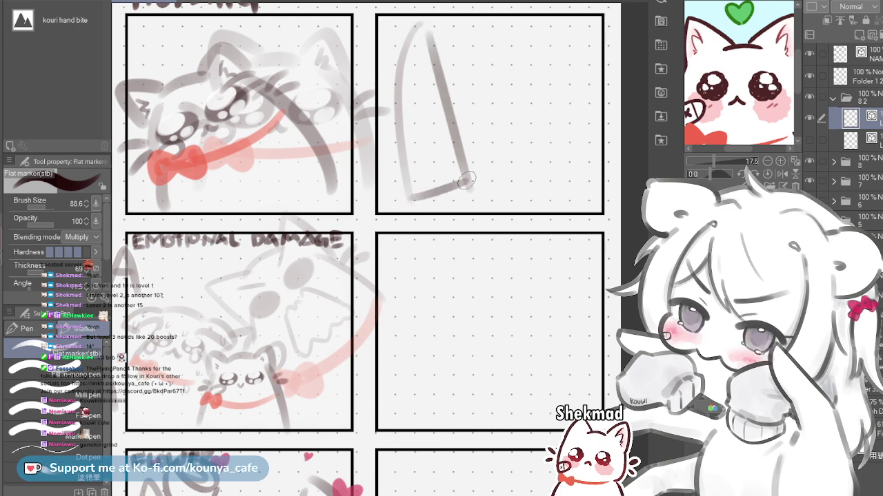
Sketch the knife's handle with a rounded paw gripping it, extending past the panel's lower border
{"action": "mouse_move", "coordinate": [473, 249]}
{"action": "left_mouse_down"}
{"action": "mouse_move", "coordinate": [455, 190]}
{"action": "mouse_move", "coordinate": [472, 192]}
{"action": "mouse_move", "coordinate": [468, 183]}
{"action": "mouse_move", "coordinate": [475, 248]}
{"action": "mouse_move", "coordinate": [449, 207]}
{"action": "left_mouse_up"}
{"action": "key", "text": "ctrl+z"}
{"action": "key", "text": "ctrl+z"}
{"action": "key", "text": "ctrl+z"}
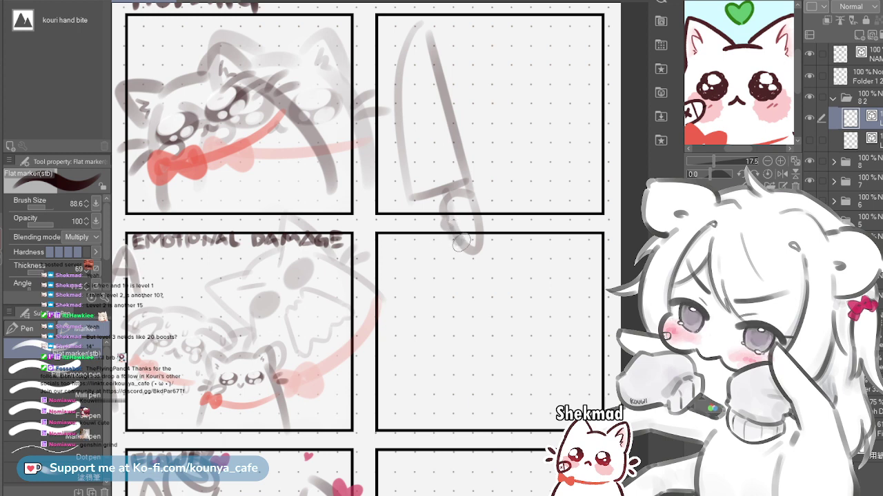
{"action": "left_click_drag", "start_coordinate": [470, 198], "coordinate": [483, 238]}
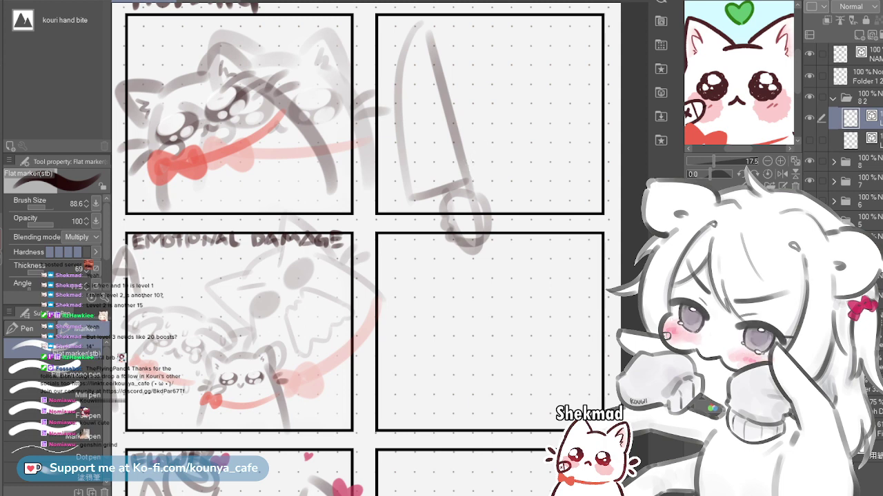
Try scaling the knife sketch down slightly and tilting it clockwise
{"action": "key", "text": "ctrl+t"}
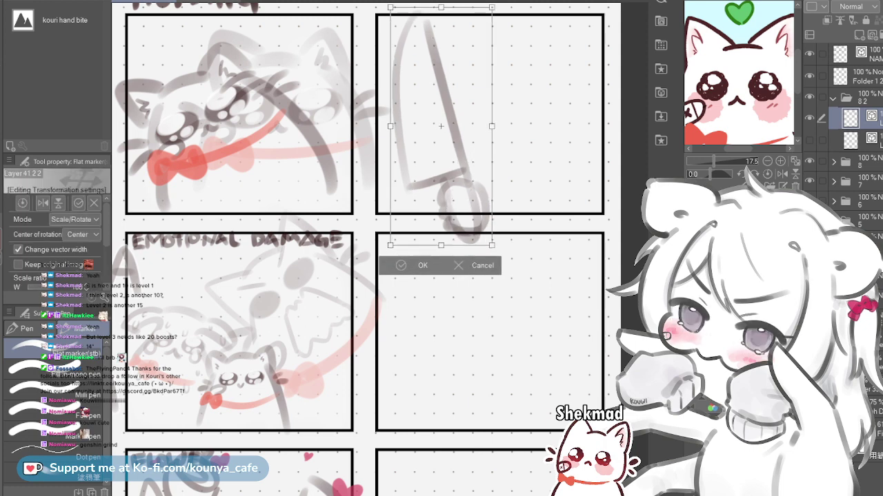
{"action": "left_click_drag", "start_coordinate": [391, 6], "coordinate": [395, 18]}
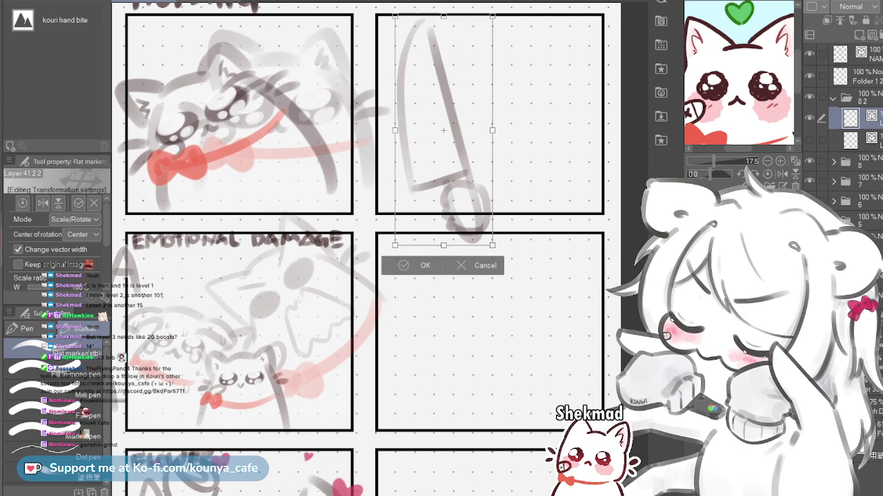
{"action": "left_click_drag", "start_coordinate": [517, 41], "coordinate": [553, 95]}
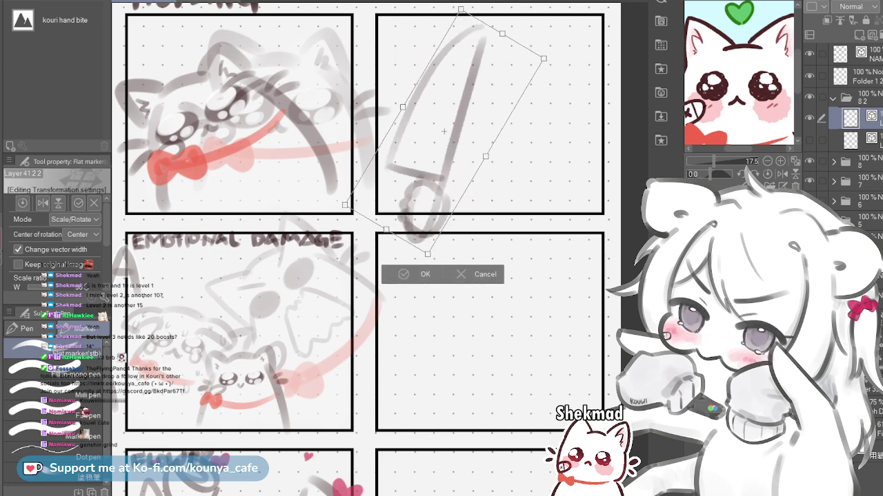
{"action": "key", "text": "Return"}
{"action": "scroll", "coordinate": [493, 147], "scroll_direction": "down", "scroll_amount": 2}
{"action": "scroll", "coordinate": [493, 145], "scroll_direction": "down", "scroll_amount": 3}
{"action": "scroll", "coordinate": [493, 145], "scroll_direction": "up", "scroll_amount": 5}
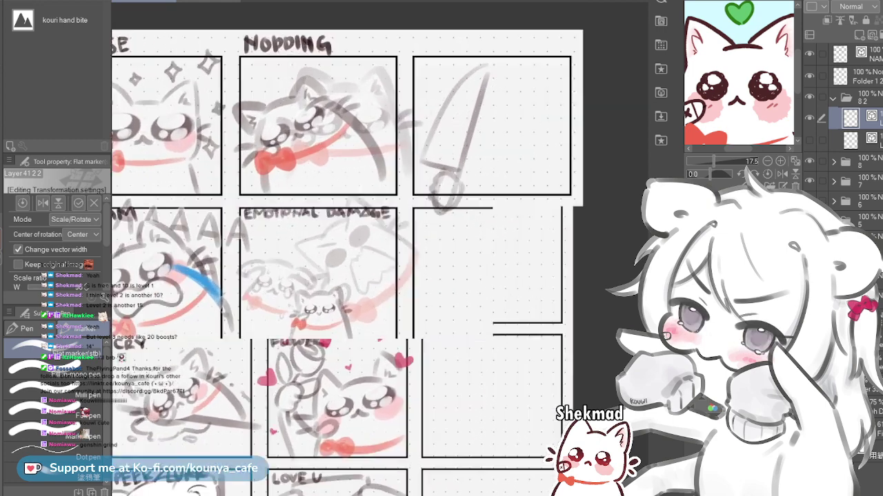
{"action": "key", "text": "ctrl+z"}
Rotate the knife sketch slightly counterclockwise, shrink it a little, and adjust its curved and straight blade edge strokes
{"action": "key", "text": "ctrl+minus"}
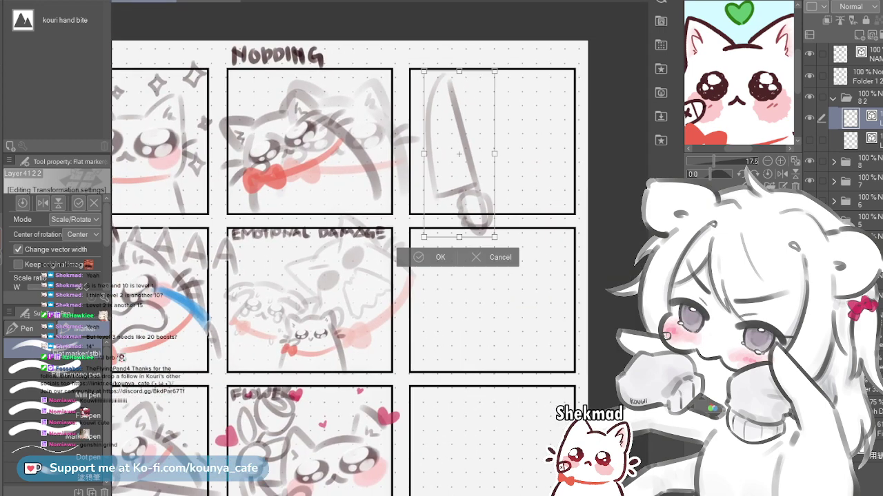
{"action": "left_click_drag", "start_coordinate": [497, 236], "coordinate": [499, 233]}
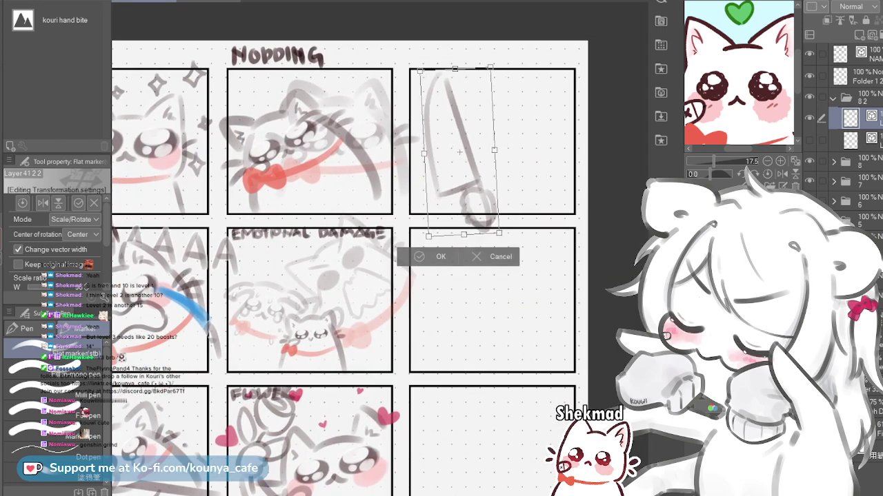
{"action": "left_click_drag", "start_coordinate": [460, 154], "coordinate": [458, 153]}
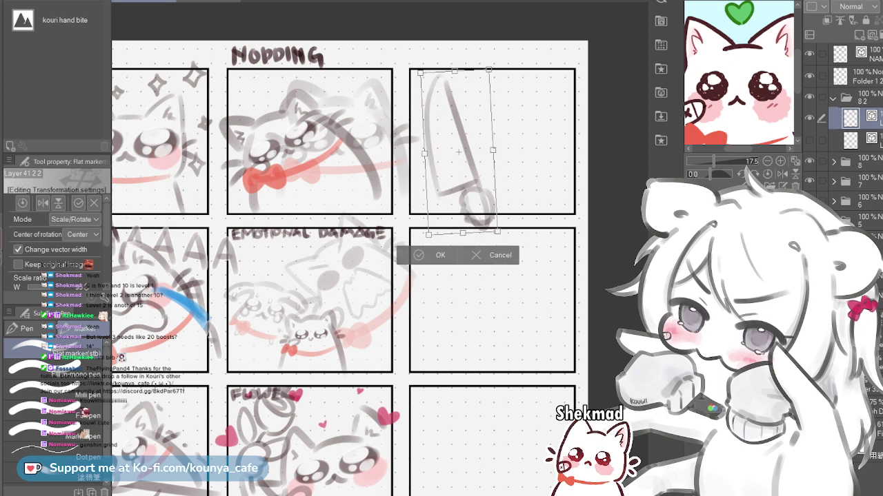
{"action": "key", "text": "Return"}
{"action": "left_click", "coordinate": [427, 135], "text": "ctrl"}
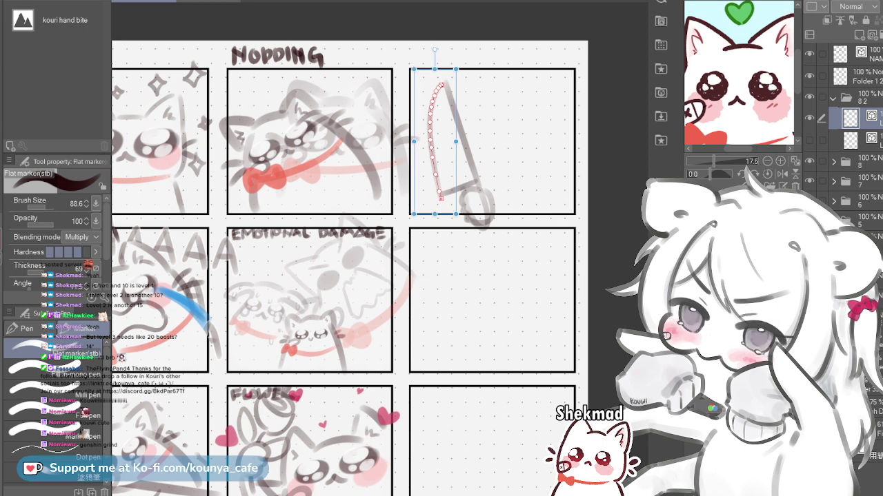
{"action": "left_click_drag", "start_coordinate": [445, 81], "coordinate": [479, 187]}
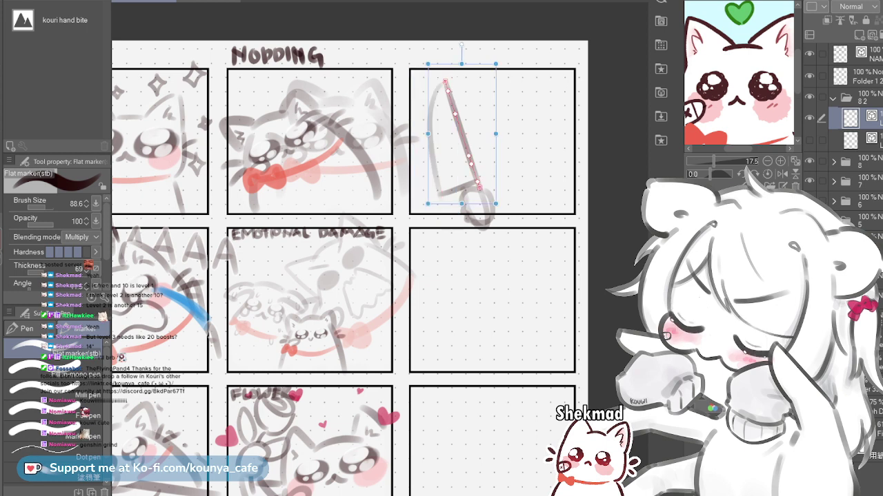
{"action": "left_click", "coordinate": [457, 112]}
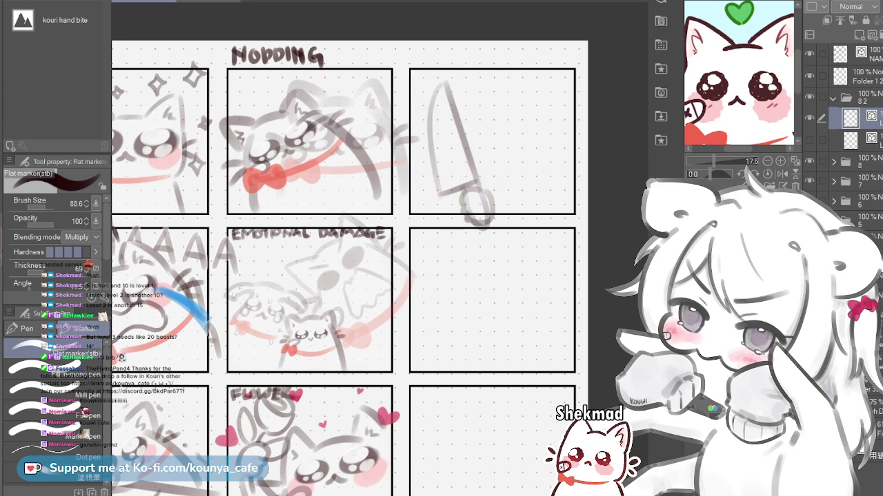
On a new vector layer, sketch the cat's two ears, head top and arm lines behind the knife at brush size 101.7
{"action": "left_click", "coordinate": [872, 35]}
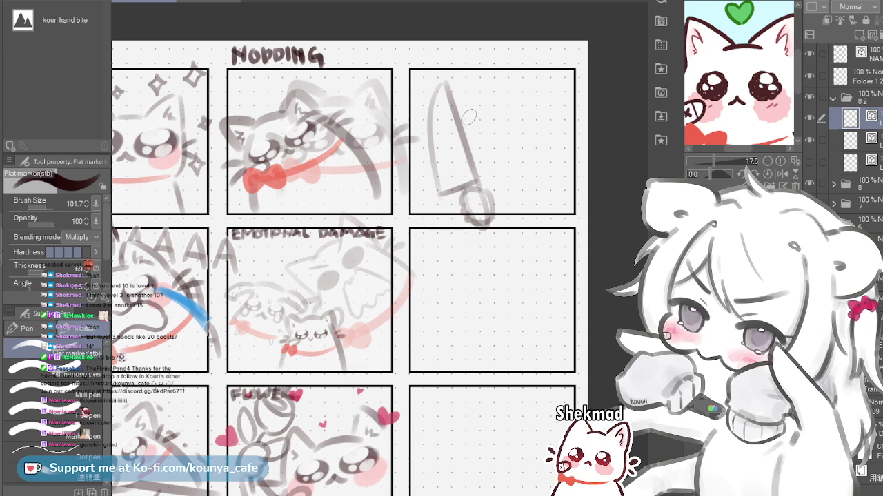
{"action": "left_click_drag", "start_coordinate": [472, 104], "coordinate": [461, 140]}
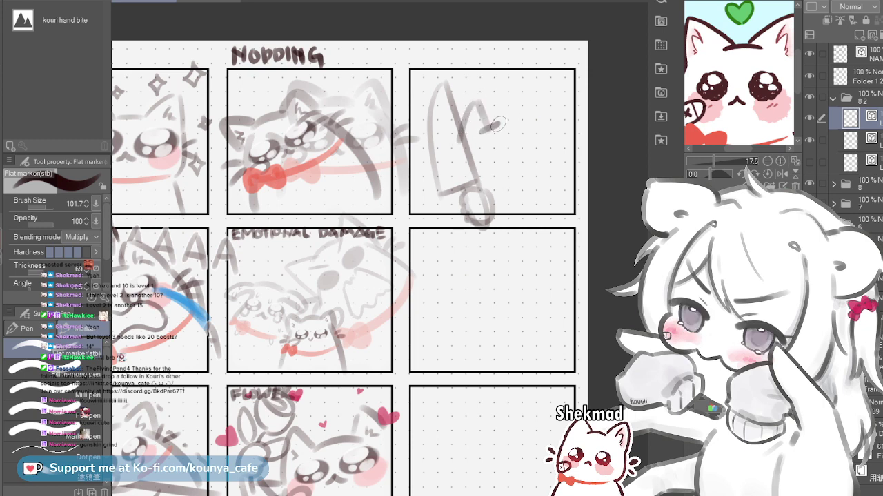
{"action": "left_click_drag", "start_coordinate": [497, 124], "coordinate": [531, 120]}
{"action": "key", "text": "ctrl+z"}
{"action": "mouse_move", "coordinate": [481, 131]}
{"action": "left_mouse_down"}
{"action": "mouse_move", "coordinate": [529, 120]}
{"action": "mouse_move", "coordinate": [547, 97]}
{"action": "mouse_move", "coordinate": [571, 129]}
{"action": "left_mouse_up"}
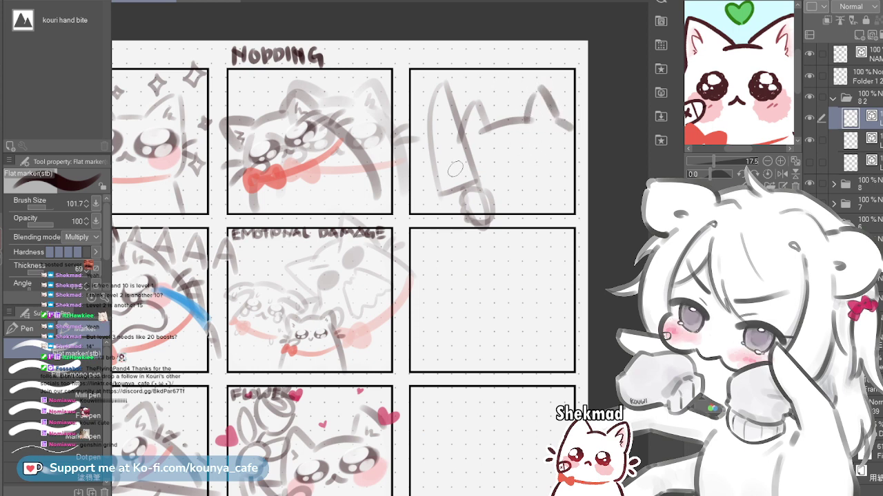
{"action": "left_click_drag", "start_coordinate": [448, 162], "coordinate": [487, 201]}
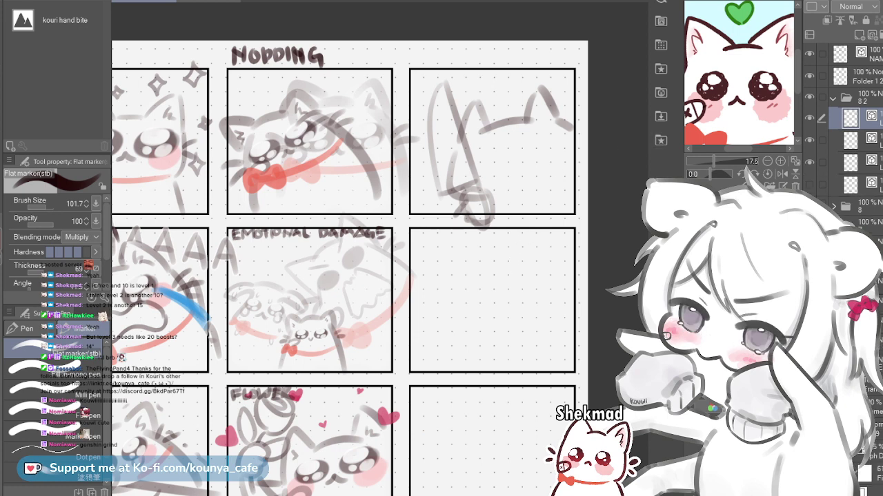
On the second layer in folder 8 2, paint a curved red collar from the paw to the panel's right border at brush size 122.3
{"action": "left_click", "coordinate": [821, 140]}
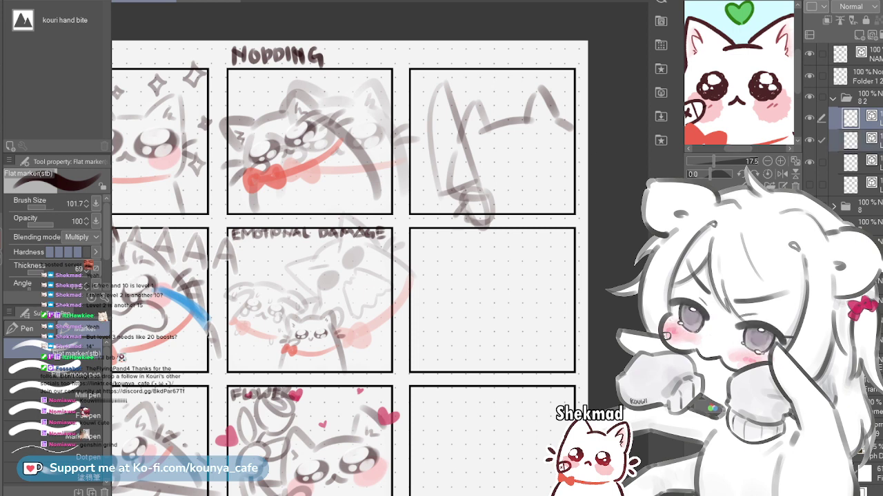
{"action": "left_click", "coordinate": [861, 141]}
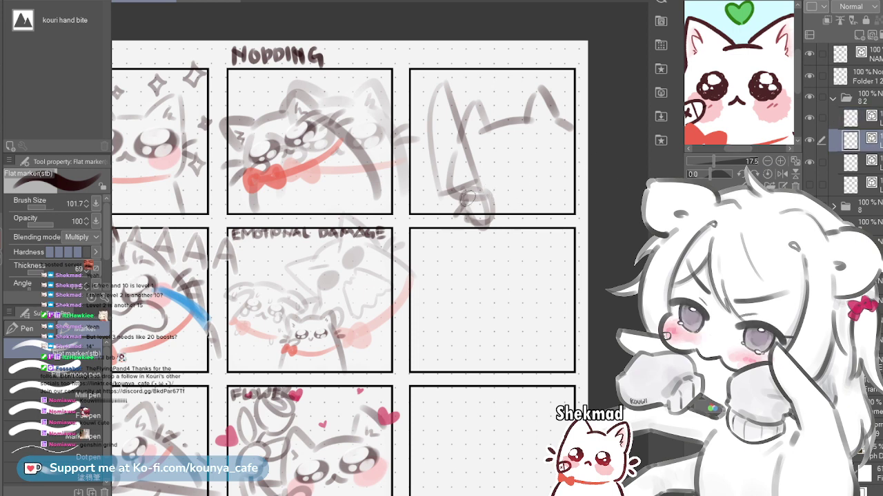
{"action": "key", "text": "]"}
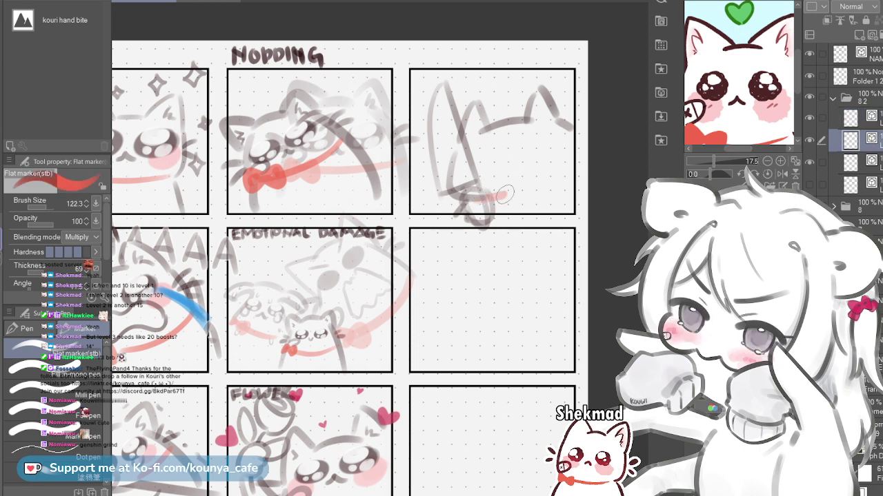
{"action": "key", "text": "ctrl+z"}
{"action": "left_click_drag", "start_coordinate": [487, 199], "coordinate": [581, 160]}
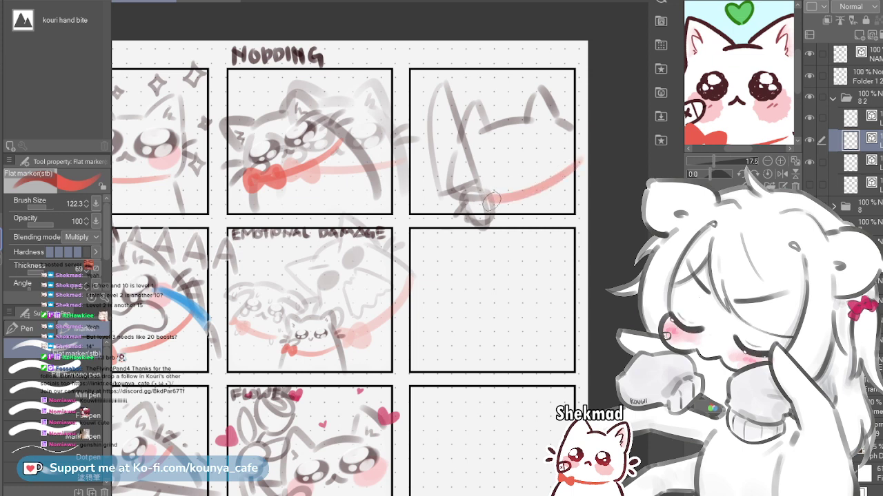
Paint a red bow at the collar's left end beside the paw, using brush size 96.1
{"action": "key", "text": "["}
{"action": "key", "text": "["}
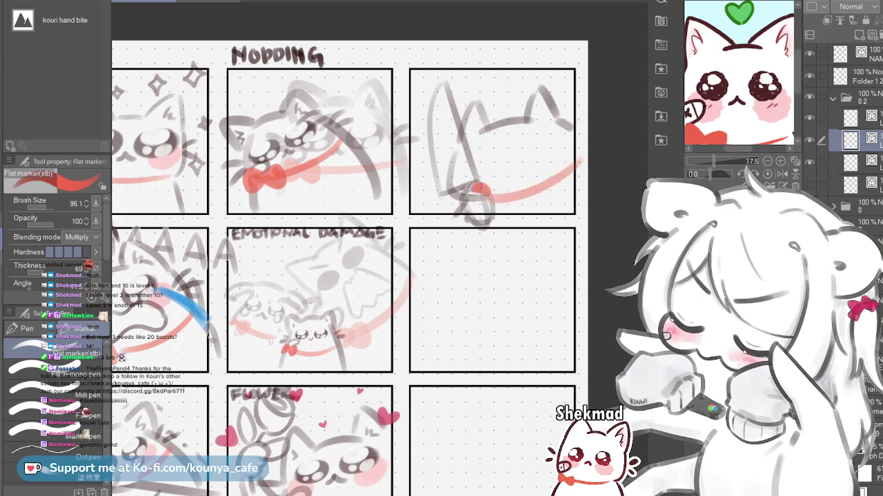
{"action": "left_click", "coordinate": [475, 196]}
{"action": "left_click_drag", "start_coordinate": [481, 196], "coordinate": [501, 201]}
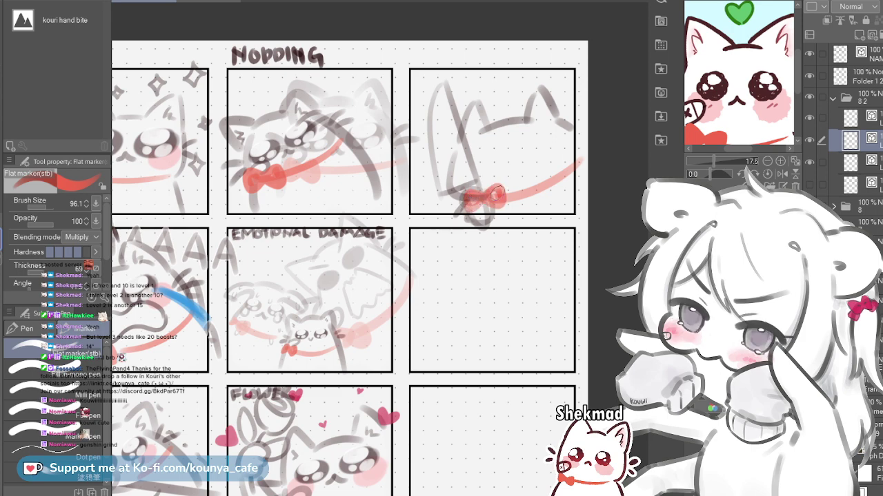
Switch to the dark brush colour and look over the earlier panels, locating the LOVE U cat's layers for reuse
{"action": "key", "text": "x"}
{"action": "mouse_move", "coordinate": [441, 303]}
{"action": "left_mouse_down"}
{"action": "mouse_move", "coordinate": [457, 218]}
{"action": "mouse_move", "coordinate": [448, 100]}
{"action": "left_mouse_up"}
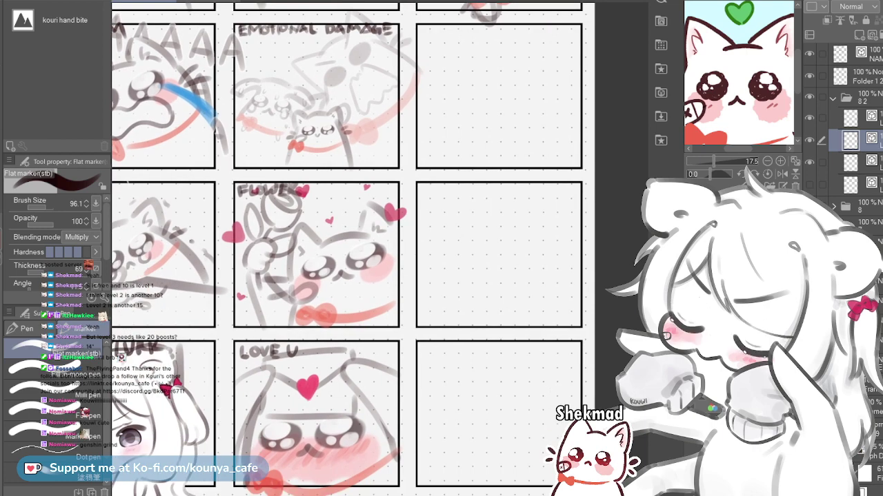
{"action": "left_click", "coordinate": [253, 416], "text": "ctrl"}
{"action": "key", "text": "ctrl+z"}
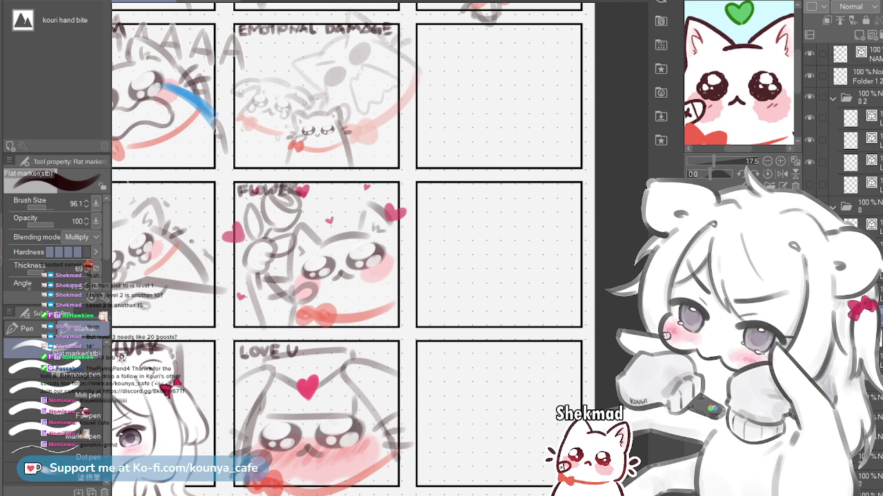
{"action": "scroll", "coordinate": [271, 393], "scroll_direction": "down", "scroll_amount": 5}
{"action": "left_click_drag", "start_coordinate": [272, 392], "coordinate": [270, 455]}
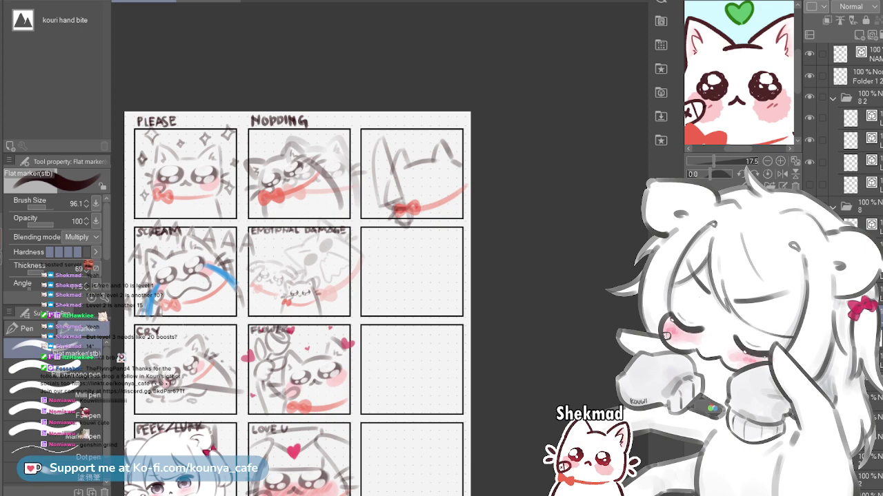
{"action": "scroll", "coordinate": [349, 421], "scroll_direction": "up", "scroll_amount": 2}
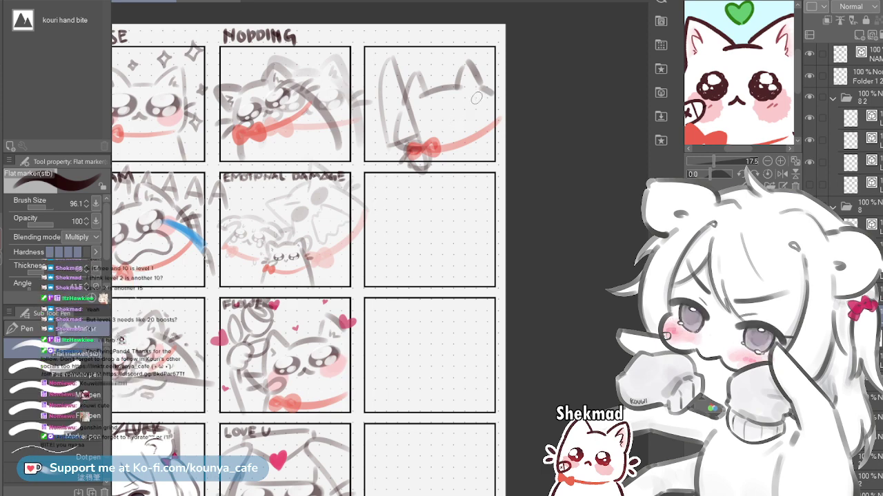
{"action": "scroll", "coordinate": [460, 115], "scroll_direction": "up", "scroll_amount": 1}
{"action": "left_click_drag", "start_coordinate": [436, 118], "coordinate": [449, 107]}
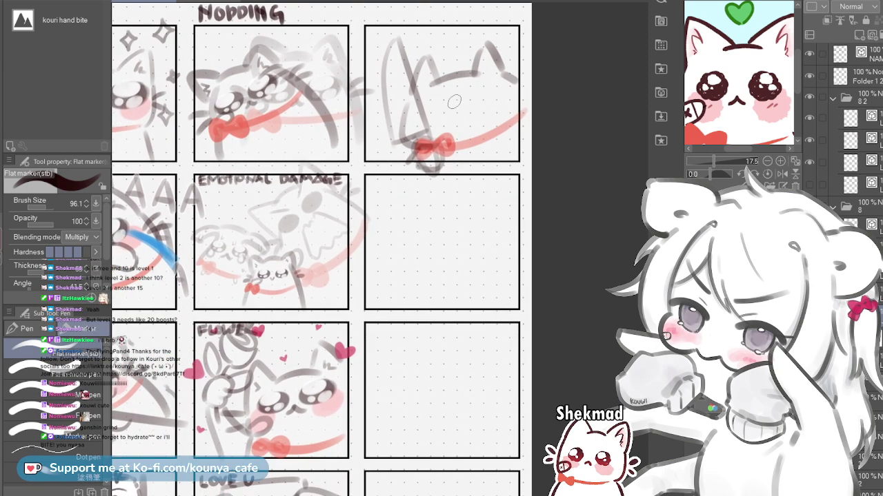
Show the bottom layer of folder 8 2, move its eyes and mouth up into the third column, and scale them down slightly
{"action": "left_click", "coordinate": [871, 163]}
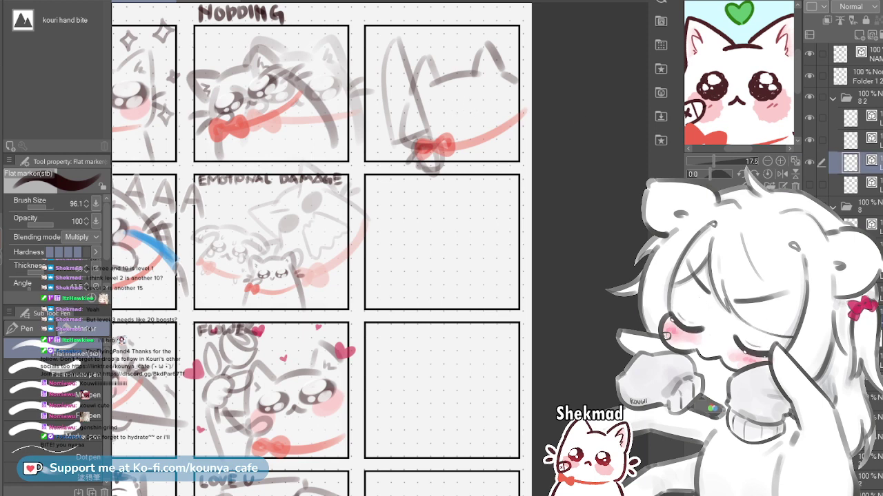
{"action": "left_click", "coordinate": [872, 185]}
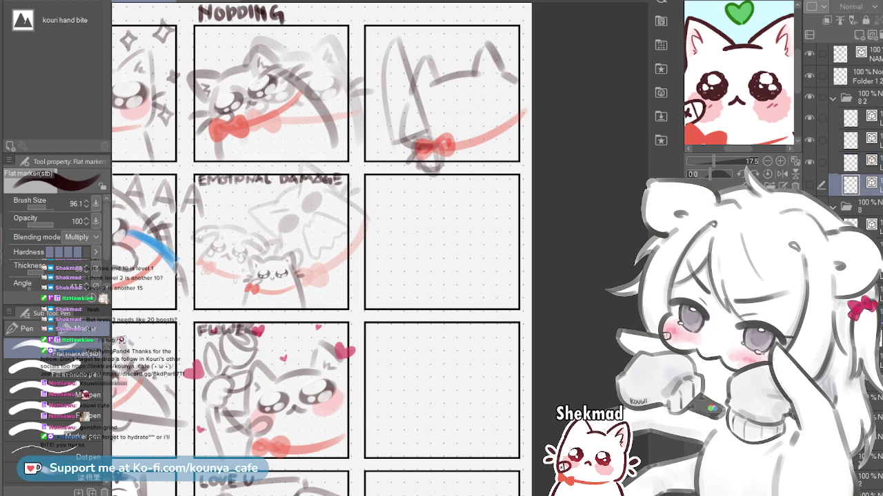
{"action": "key", "text": "ctrl+t"}
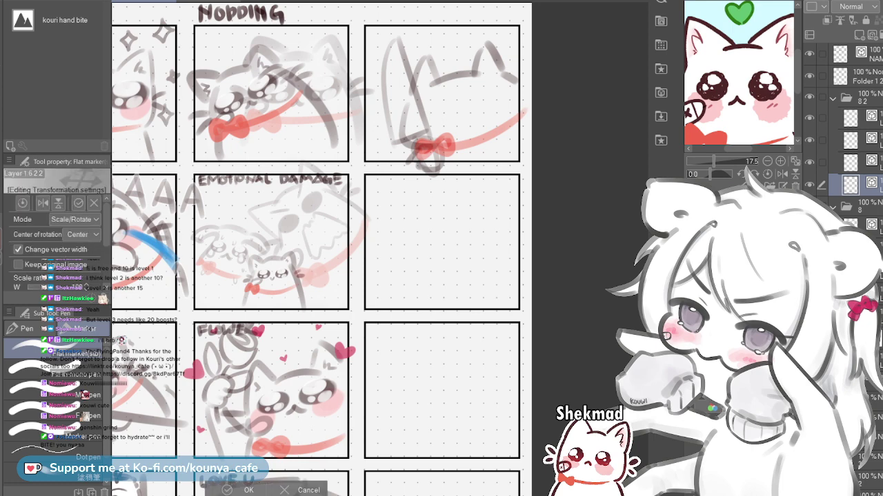
{"action": "scroll", "coordinate": [322, 248], "scroll_direction": "down", "scroll_amount": 1}
{"action": "left_click_drag", "start_coordinate": [322, 297], "coordinate": [325, 206]}
{"action": "left_click_drag", "start_coordinate": [269, 437], "coordinate": [376, 291]}
{"action": "left_click_drag", "start_coordinate": [429, 314], "coordinate": [420, 307]}
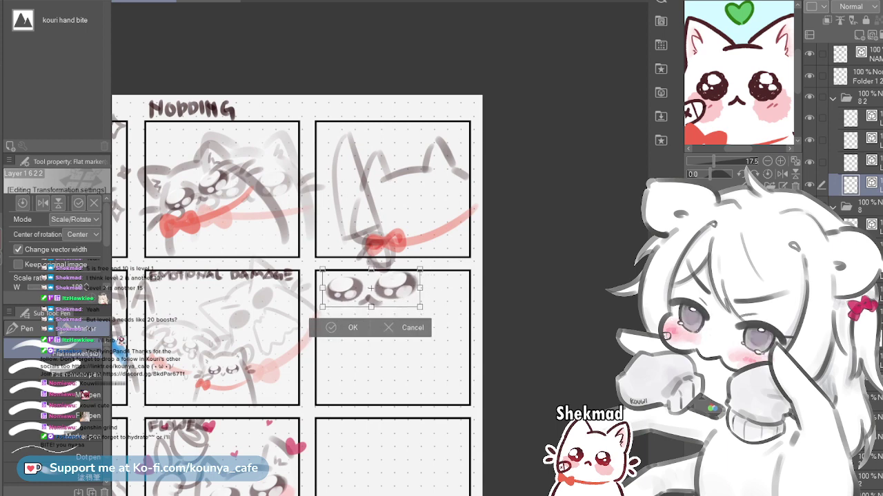
Place the eyes and mouth on the knife cat's head, tilting them counterclockwise and shrinking them slightly to fit beneath the ears
{"action": "left_click_drag", "start_coordinate": [370, 290], "coordinate": [404, 213]}
{"action": "left_click_drag", "start_coordinate": [463, 234], "coordinate": [466, 222]}
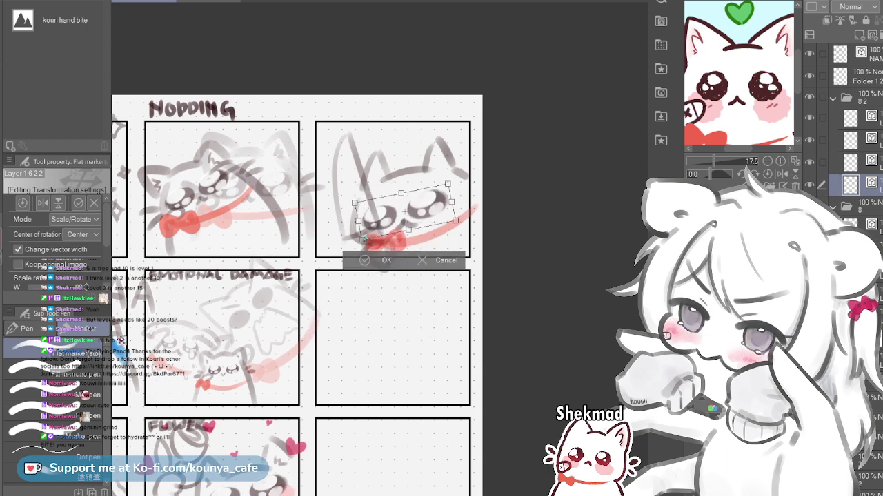
{"action": "left_click_drag", "start_coordinate": [362, 239], "coordinate": [367, 240]}
{"action": "left_click_drag", "start_coordinate": [406, 212], "coordinate": [403, 196]}
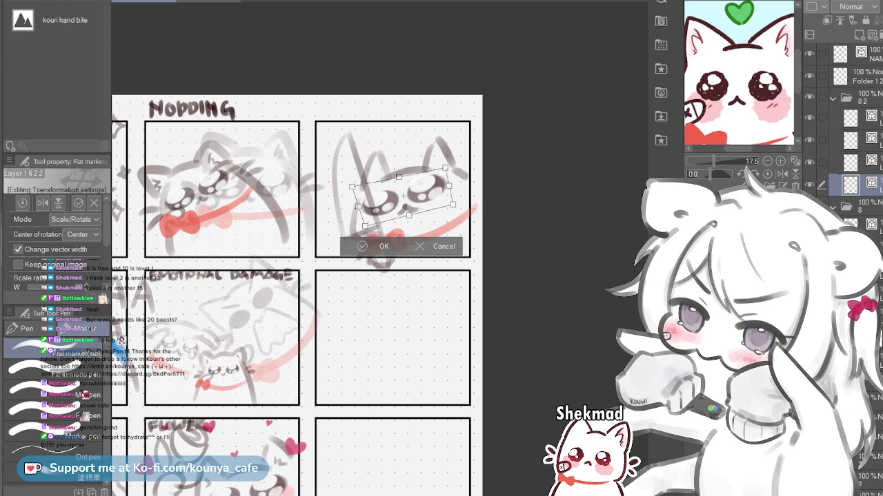
{"action": "left_click_drag", "start_coordinate": [403, 196], "coordinate": [404, 199]}
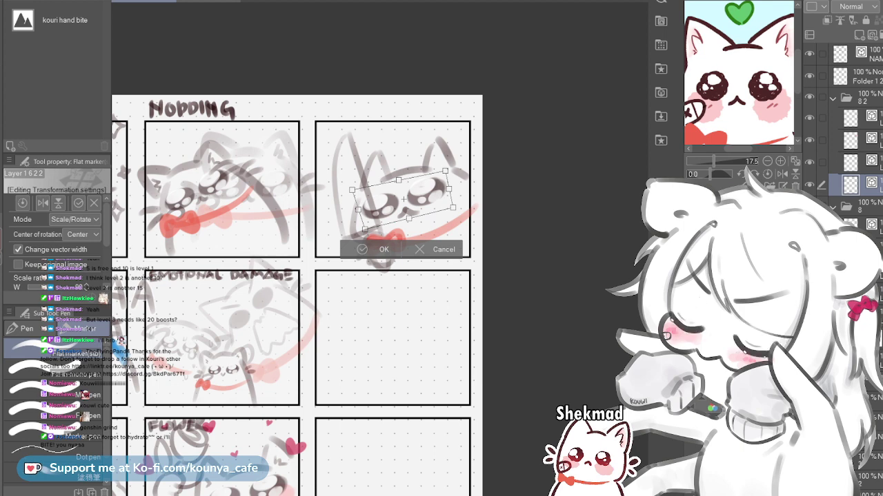
{"action": "key", "text": "Return"}
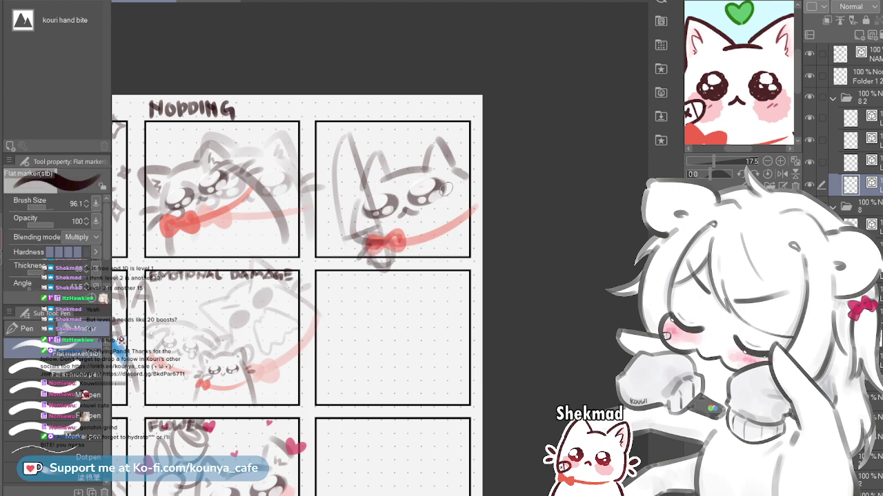
Group the third layer of folder 8 2 into a new folder and select the layer below it, keeping the cat's face
{"action": "scroll", "coordinate": [457, 181], "scroll_direction": "up", "scroll_amount": 3}
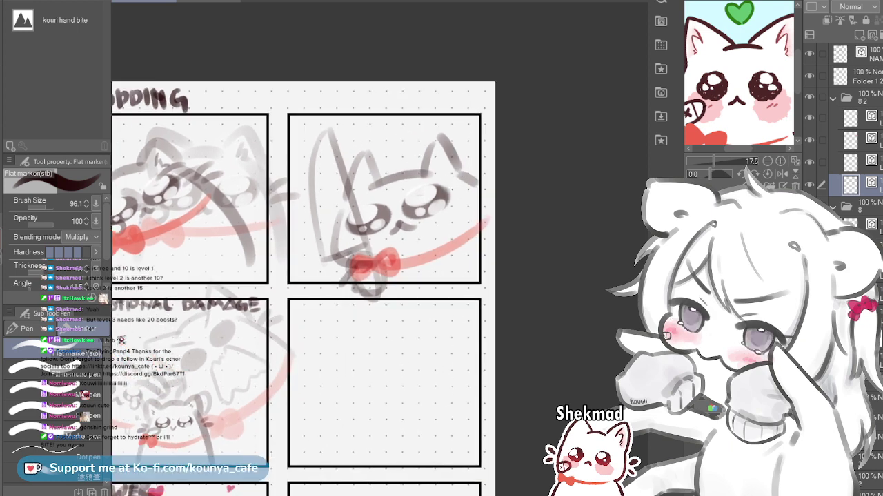
{"action": "left_click", "coordinate": [866, 162]}
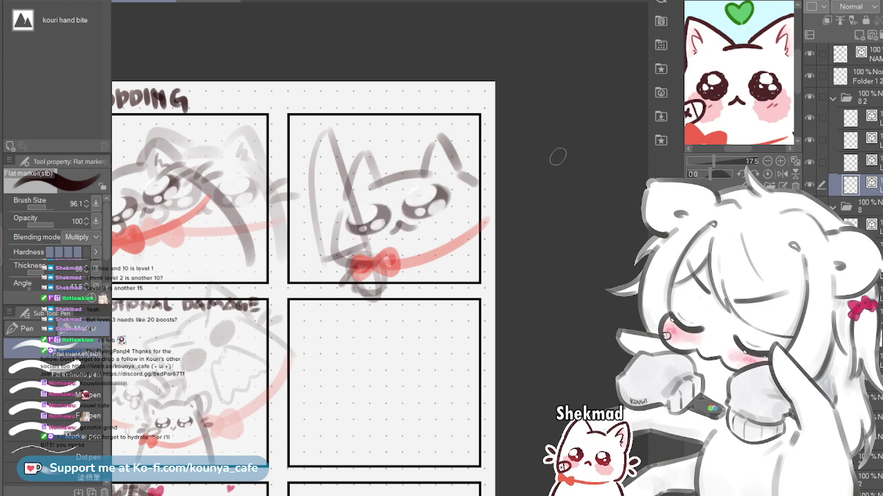
{"action": "left_click", "coordinate": [338, 171], "text": "ctrl"}
{"action": "key", "text": "ctrl+z"}
{"action": "key", "text": "ctrl+z"}
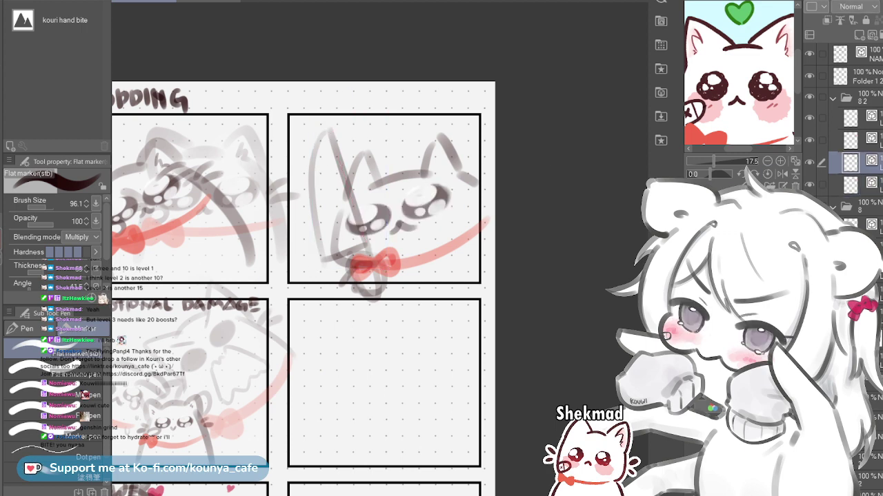
{"action": "key", "text": "ctrl+g"}
{"action": "left_click", "coordinate": [866, 182]}
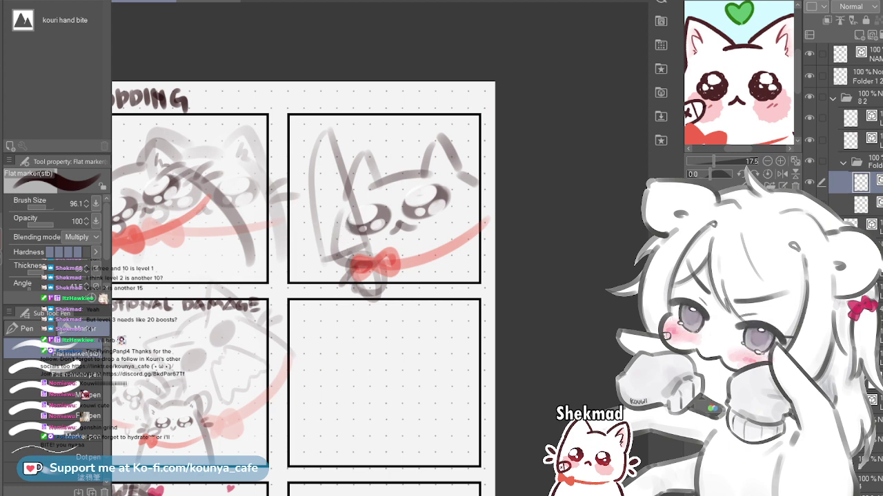
{"action": "left_click", "coordinate": [874, 227]}
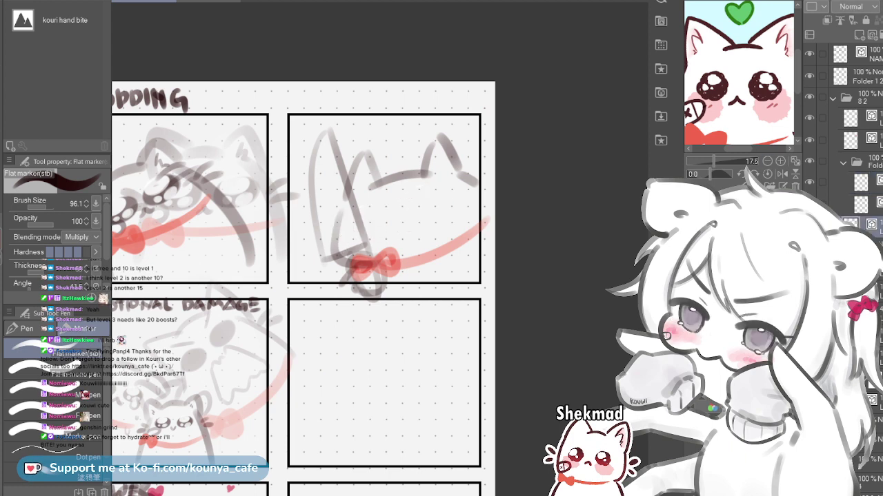
{"action": "key", "text": "ctrl+z"}
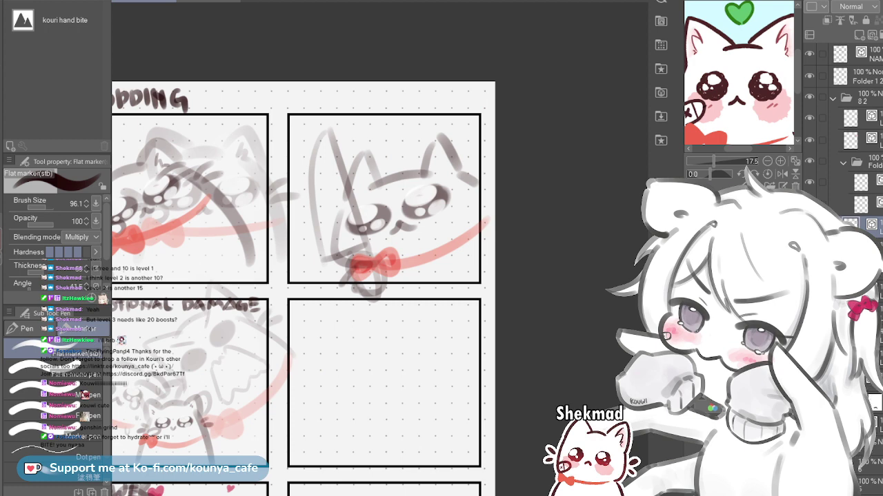
Paint a dark oval of shading across the knife cat's eyes with the flat marker at brush size 367.8
{"action": "key", "text": "]"}
{"action": "key", "text": "]"}
{"action": "key", "text": "]"}
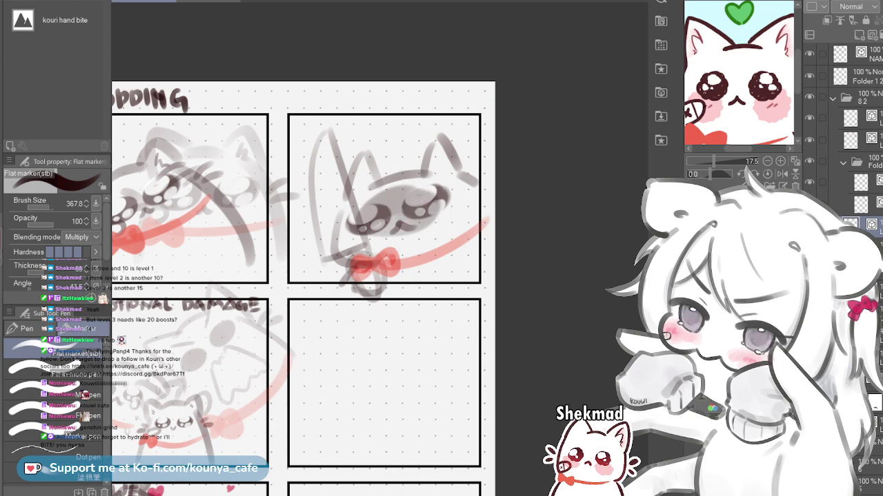
{"action": "key", "text": "ctrl+z"}
{"action": "mouse_move", "coordinate": [398, 207]}
{"action": "left_mouse_down"}
{"action": "mouse_move", "coordinate": [371, 222]}
{"action": "mouse_move", "coordinate": [422, 218]}
{"action": "left_mouse_up"}
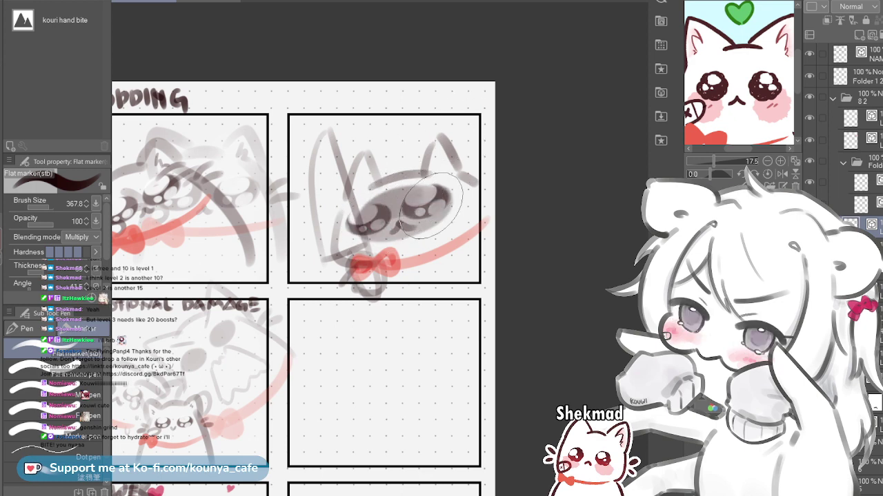
Reduce the brush size to 111.8 and undo the last shading stroke over the cat's face
{"action": "key", "text": "bracketleft"}
{"action": "key", "text": "bracketleft"}
{"action": "key", "text": "bracketleft"}
{"action": "key", "text": "bracketleft"}
{"action": "key", "text": "bracketleft"}
{"action": "key", "text": "bracketleft"}
{"action": "key", "text": "bracketright"}
{"action": "key", "text": "bracketright"}
{"action": "key", "text": "bracketright"}
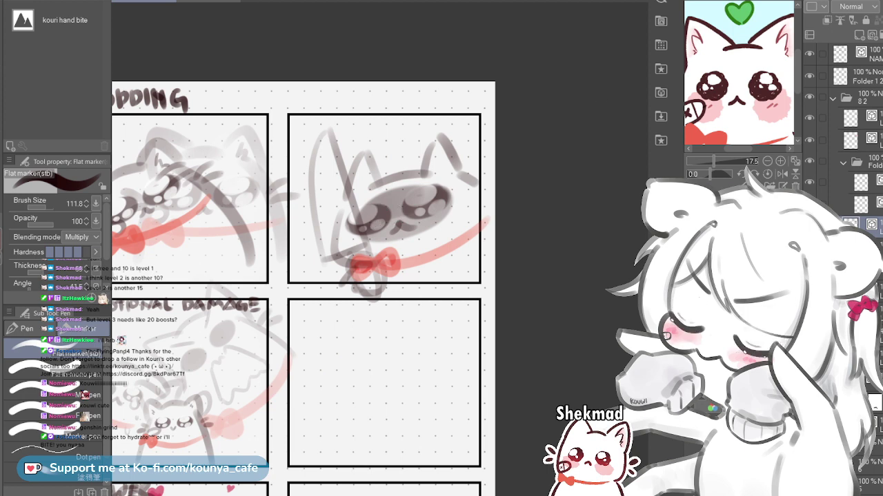
{"action": "key", "text": "ctrl+z"}
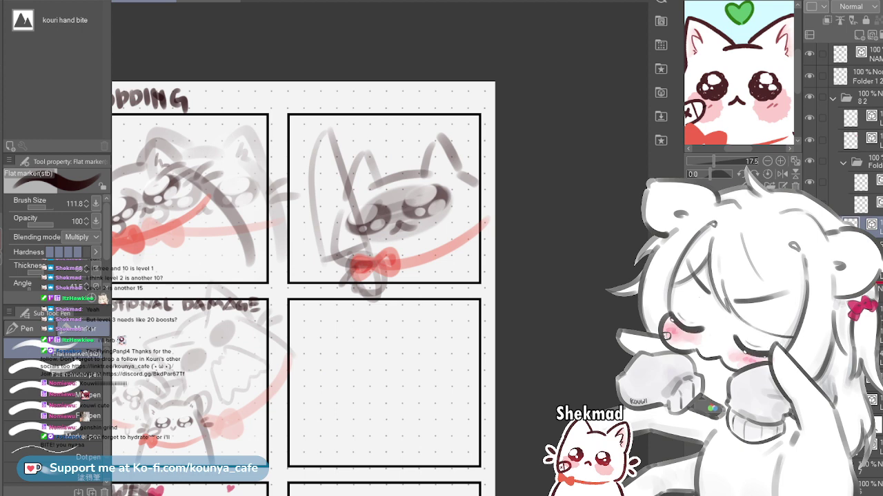
Extend the dark shading over the cat's paw, head and body at brush sizes 272.8 and 227.0
{"action": "key", "text": "bracketright"}
{"action": "key", "text": "bracketright"}
{"action": "left_click_drag", "start_coordinate": [366, 182], "coordinate": [364, 186]}
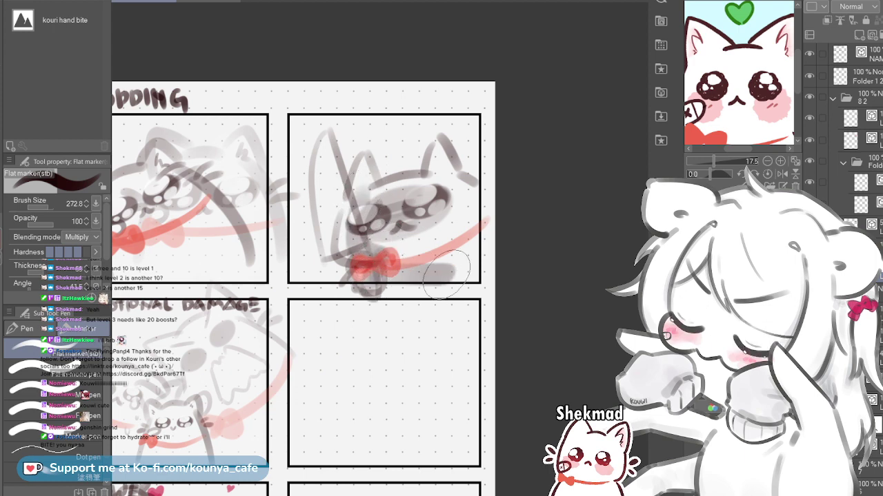
{"action": "key", "text": "ctrl+z"}
{"action": "left_click_drag", "start_coordinate": [393, 258], "coordinate": [418, 260]}
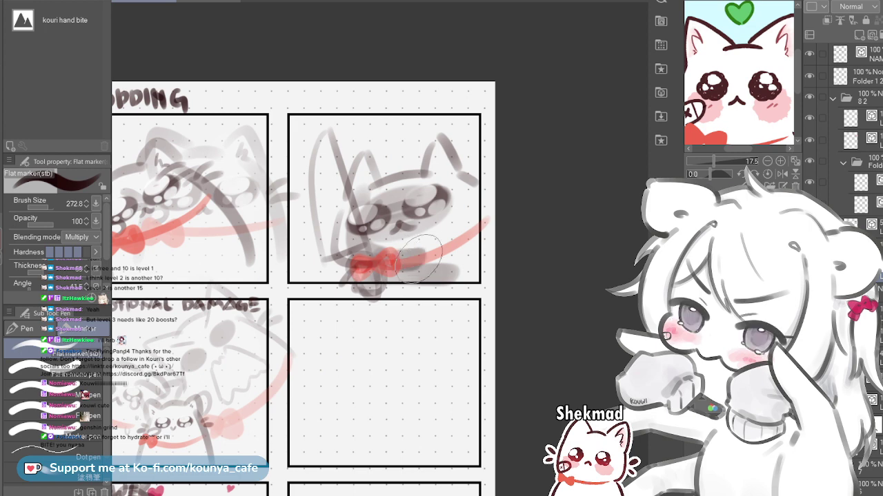
{"action": "key", "text": "ctrl+z"}
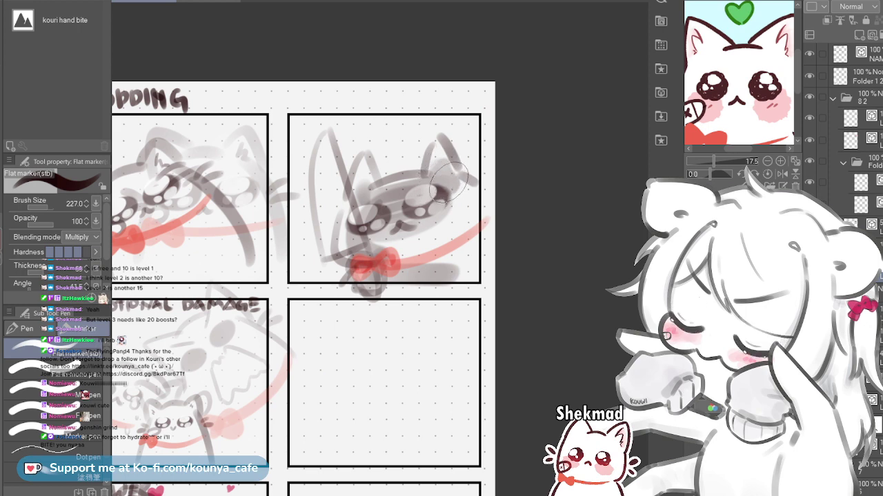
{"action": "mouse_move", "coordinate": [449, 185]}
{"action": "left_mouse_down"}
{"action": "mouse_move", "coordinate": [465, 201]}
{"action": "mouse_move", "coordinate": [473, 252]}
{"action": "left_mouse_up"}
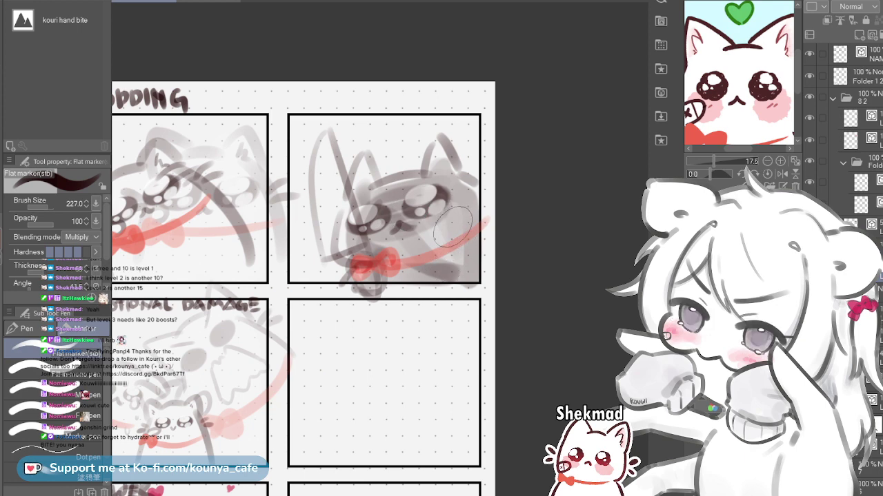
Smooth the shading on the cat's body below the face with the Blend tool at brush size 318.0
{"action": "key", "text": "j"}
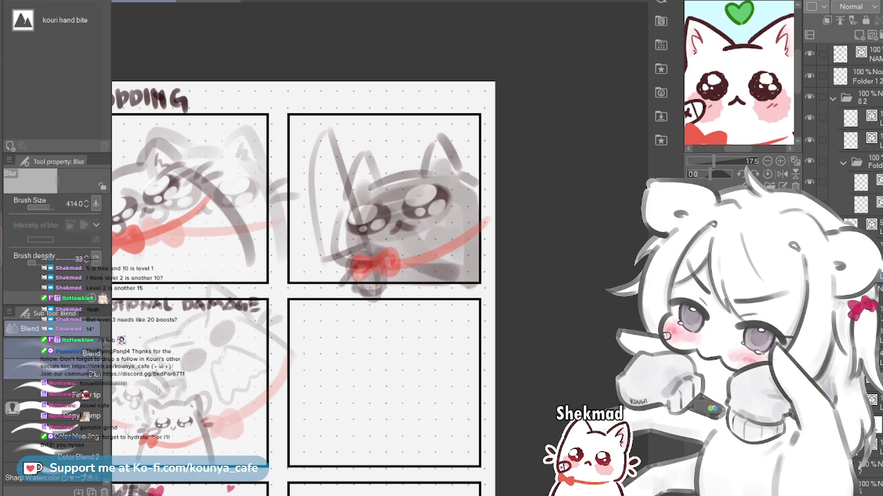
{"action": "mouse_move", "coordinate": [385, 250]}
{"action": "left_mouse_down"}
{"action": "mouse_move", "coordinate": [407, 231]}
{"action": "mouse_move", "coordinate": [427, 244]}
{"action": "left_mouse_up"}
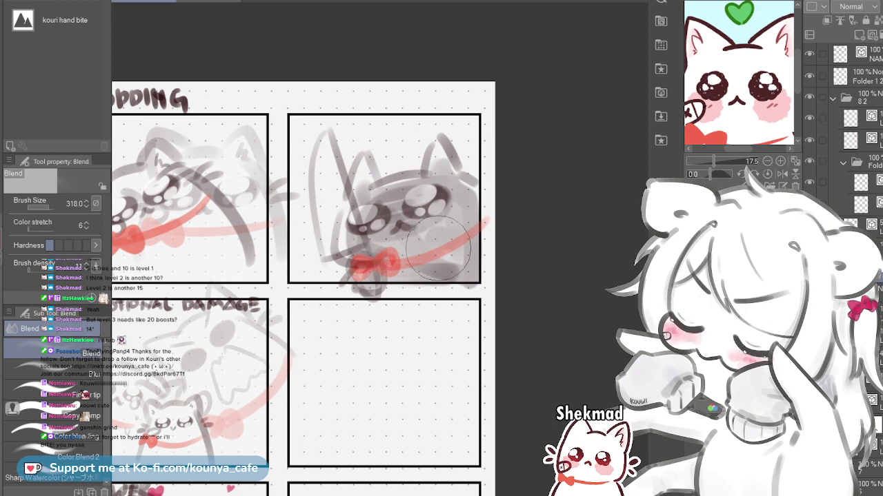
{"action": "left_click_drag", "start_coordinate": [444, 243], "coordinate": [439, 235]}
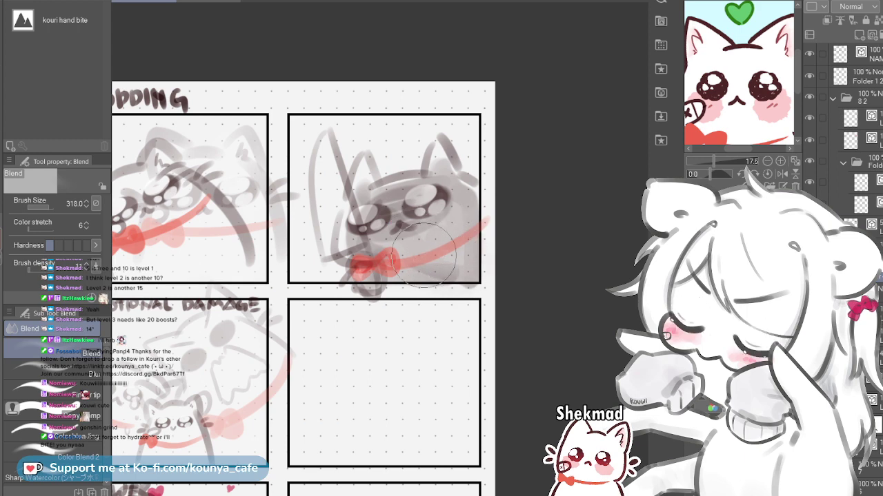
Blend the shading around the cat's face and ear at brush size 196.3, and undo back to the oval around the eyes
{"action": "key", "text": "["}
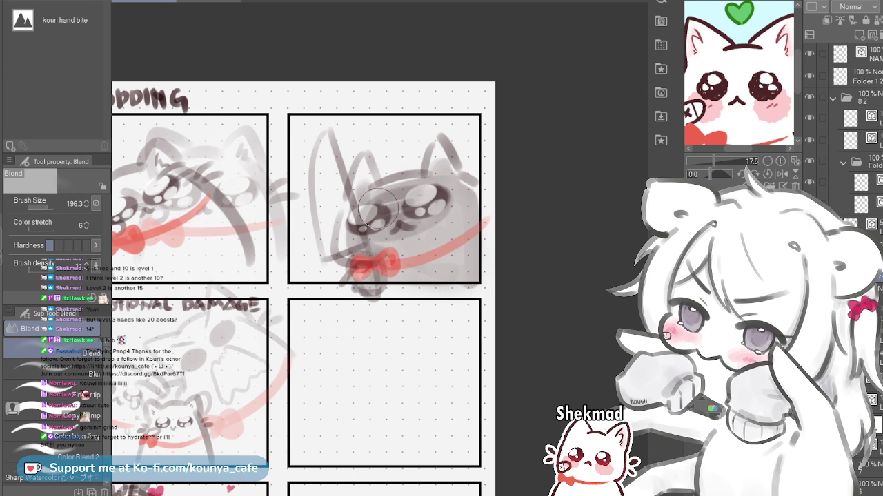
{"action": "key", "text": "ctrl+z"}
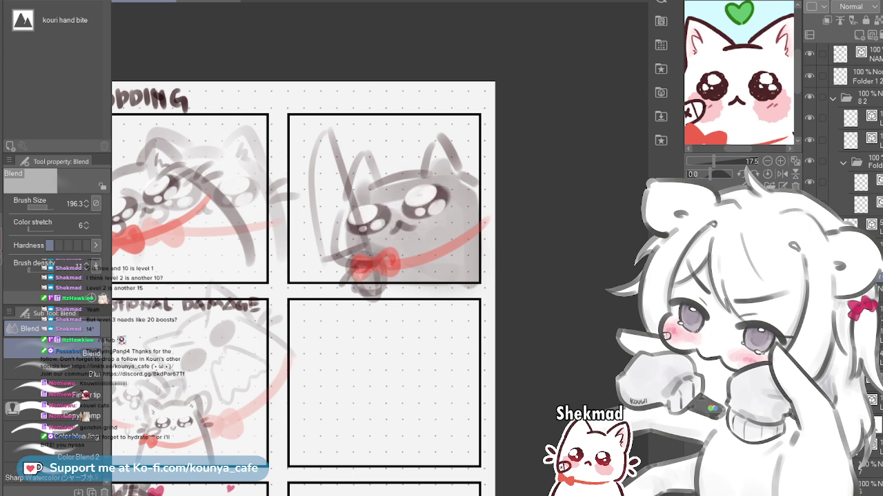
{"action": "mouse_move", "coordinate": [458, 153]}
{"action": "left_mouse_down"}
{"action": "mouse_move", "coordinate": [344, 153]}
{"action": "mouse_move", "coordinate": [419, 154]}
{"action": "left_mouse_up"}
{"action": "scroll", "coordinate": [460, 159], "scroll_direction": "up", "scroll_amount": 4}
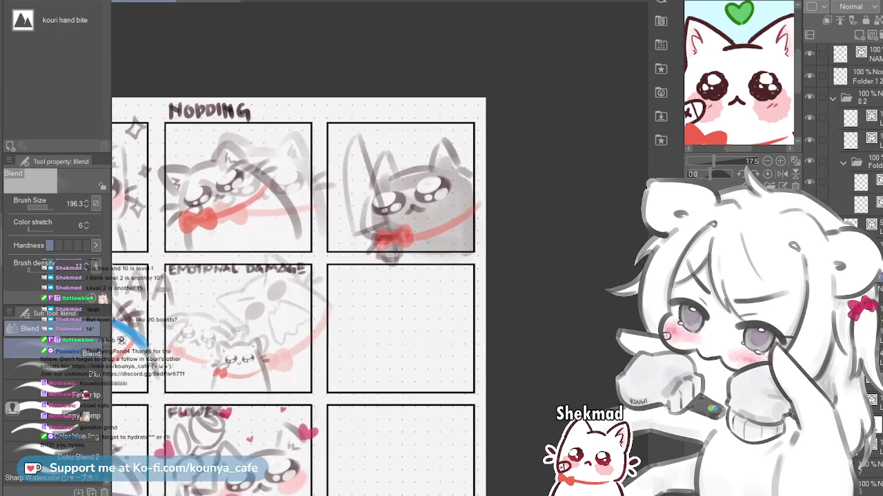
{"action": "scroll", "coordinate": [476, 156], "scroll_direction": "up", "scroll_amount": 1}
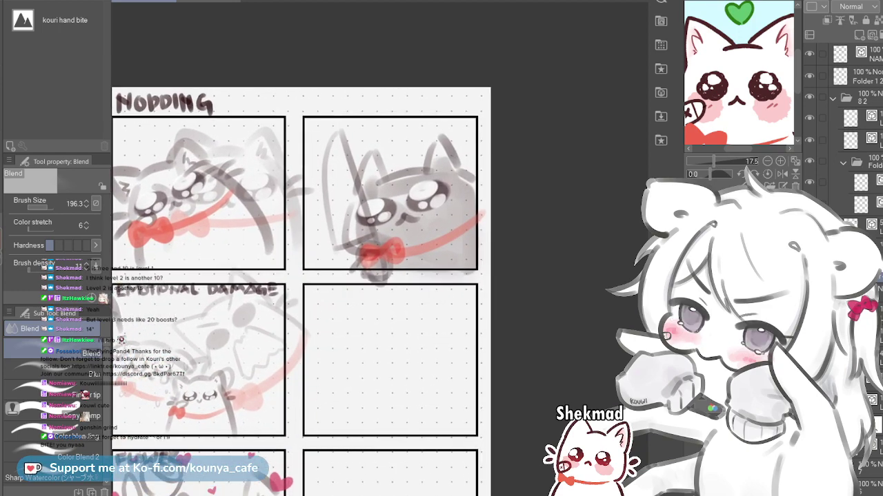
{"action": "scroll", "coordinate": [454, 167], "scroll_direction": "down", "scroll_amount": 1}
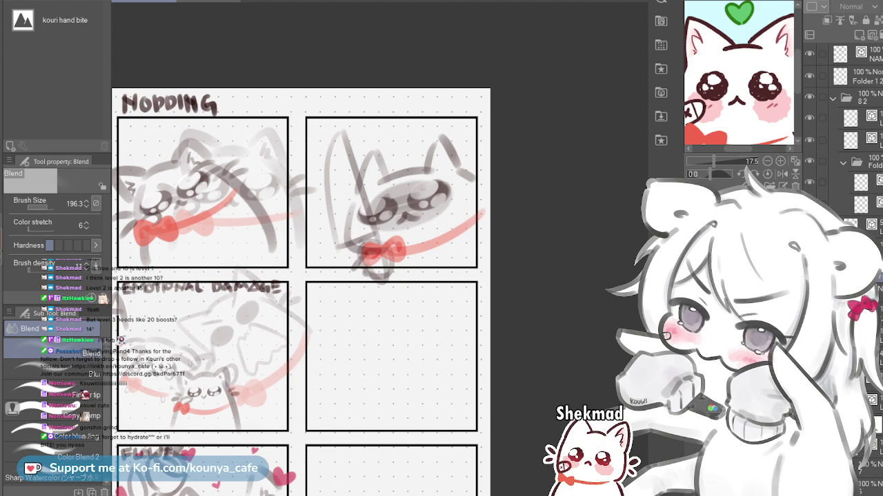
{"action": "left_click_drag", "start_coordinate": [331, 310], "coordinate": [403, 233]}
{"action": "scroll", "coordinate": [393, 142], "scroll_direction": "down", "scroll_amount": 4}
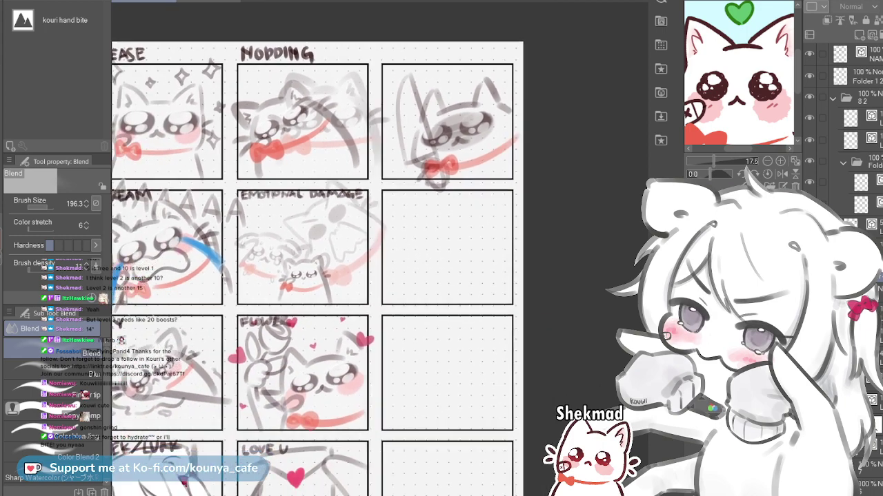
{"action": "scroll", "coordinate": [392, 134], "scroll_direction": "up", "scroll_amount": 3}
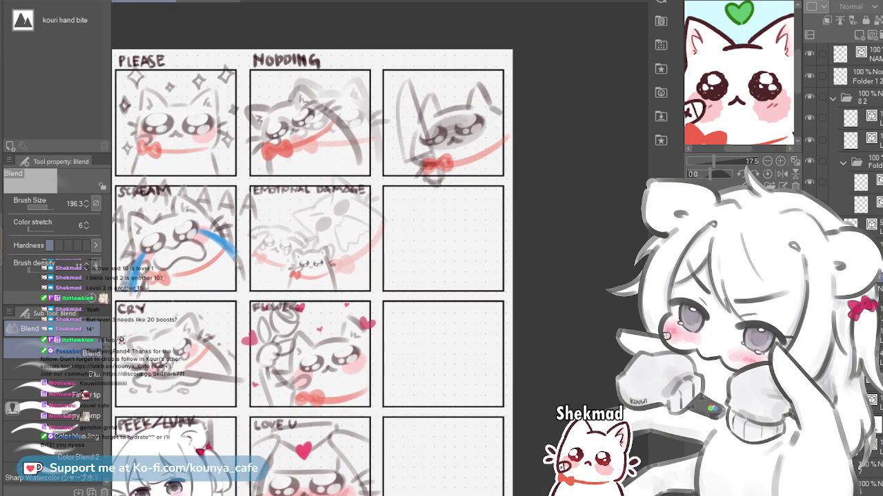
{"action": "scroll", "coordinate": [398, 144], "scroll_direction": "up", "scroll_amount": 3}
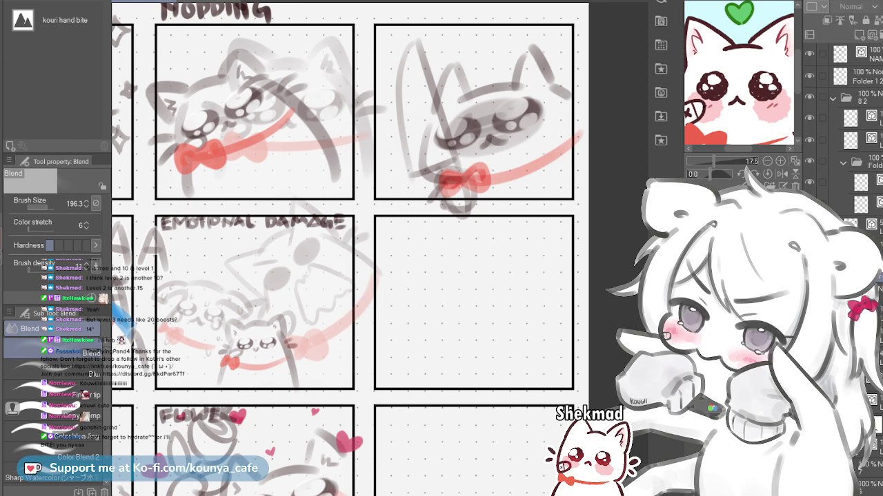
{"action": "scroll", "coordinate": [514, 166], "scroll_direction": "down", "scroll_amount": 3}
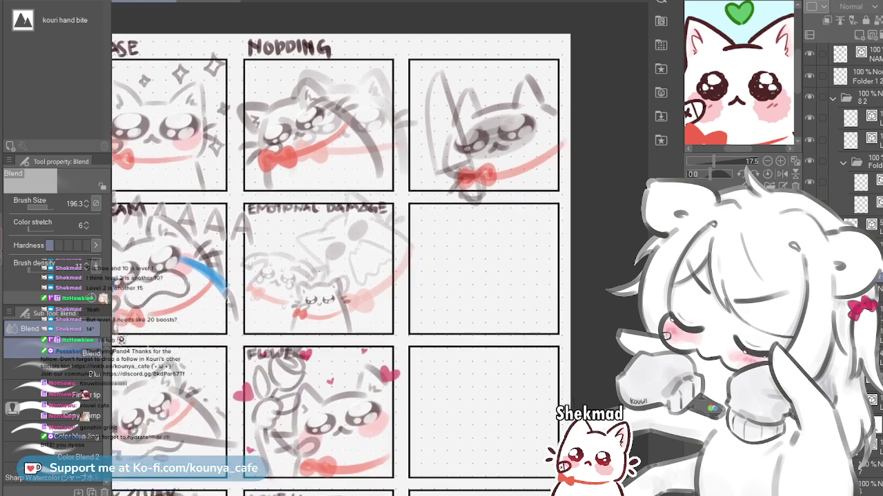
{"action": "left_click_drag", "start_coordinate": [413, 234], "coordinate": [407, 241]}
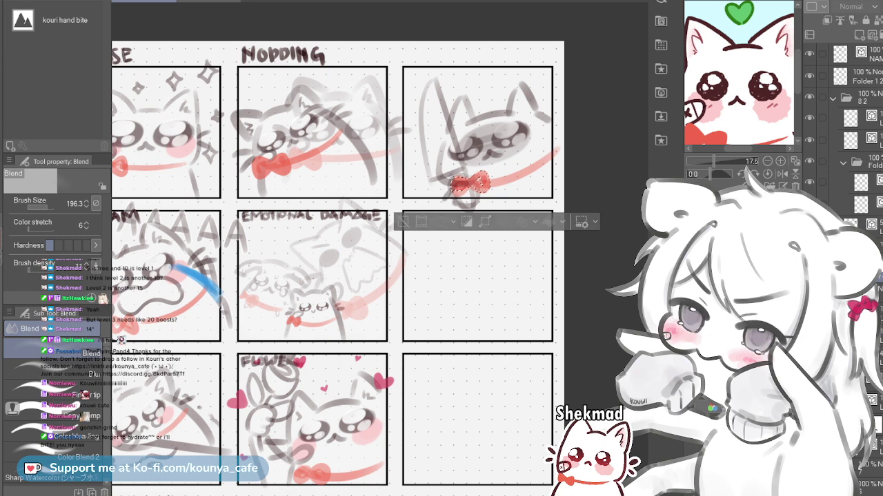
Shade the knife blade on the topmost sketch layer with the dark Flat marker at brush size 208.5
{"action": "left_click", "coordinate": [865, 118]}
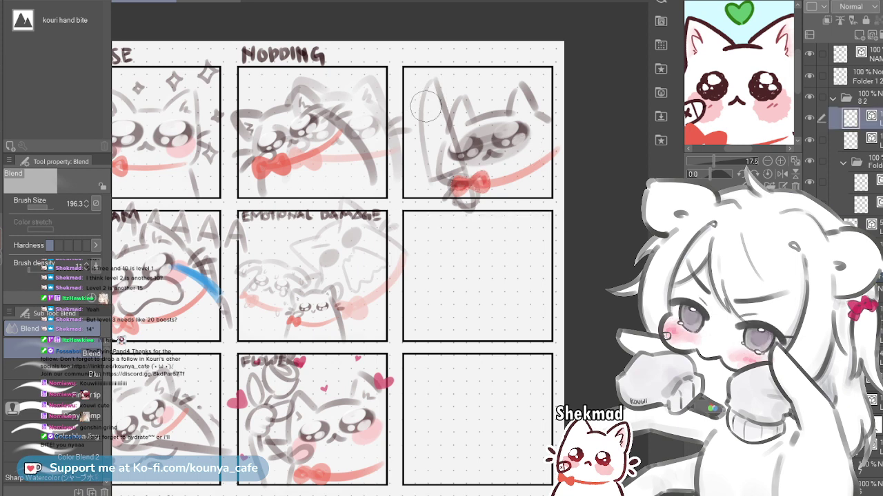
{"action": "key", "text": "p"}
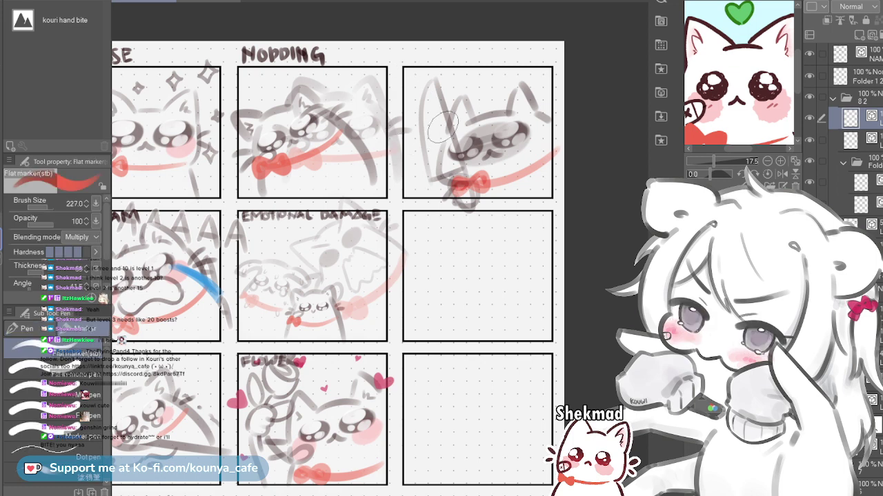
{"action": "key", "text": "["}
{"action": "left_click_drag", "start_coordinate": [429, 94], "coordinate": [433, 159]}
{"action": "key", "text": "ctrl+z"}
{"action": "key", "text": "x"}
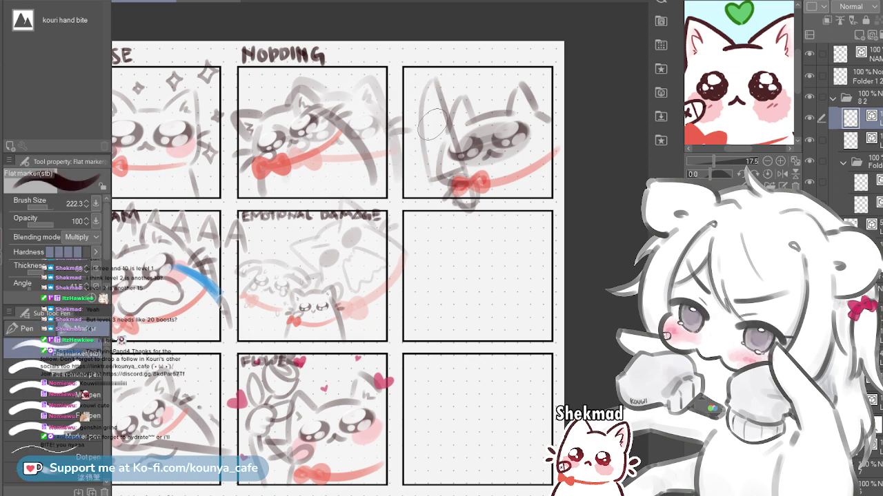
{"action": "mouse_move", "coordinate": [428, 91]}
{"action": "left_mouse_down"}
{"action": "mouse_move", "coordinate": [436, 170]}
{"action": "mouse_move", "coordinate": [455, 165]}
{"action": "mouse_move", "coordinate": [434, 92]}
{"action": "left_mouse_up"}
{"action": "key", "text": "ctrl+z"}
{"action": "key", "text": "bracketleft"}
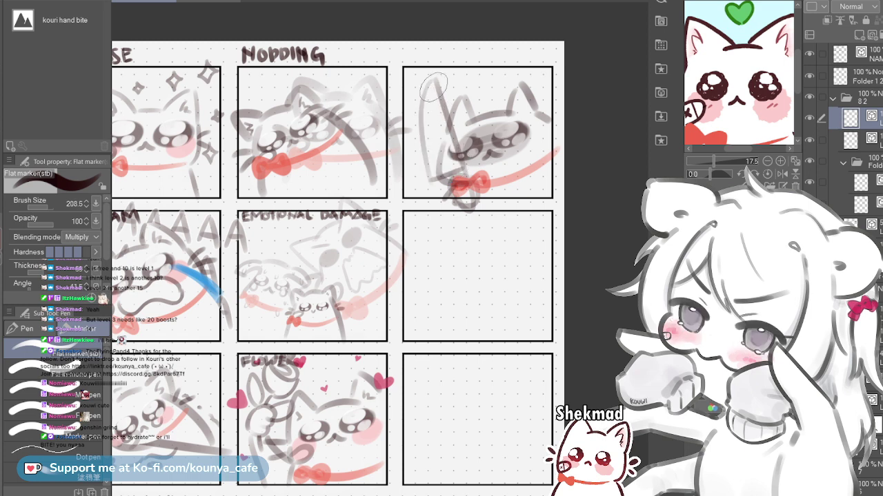
{"action": "left_click_drag", "start_coordinate": [431, 153], "coordinate": [433, 91]}
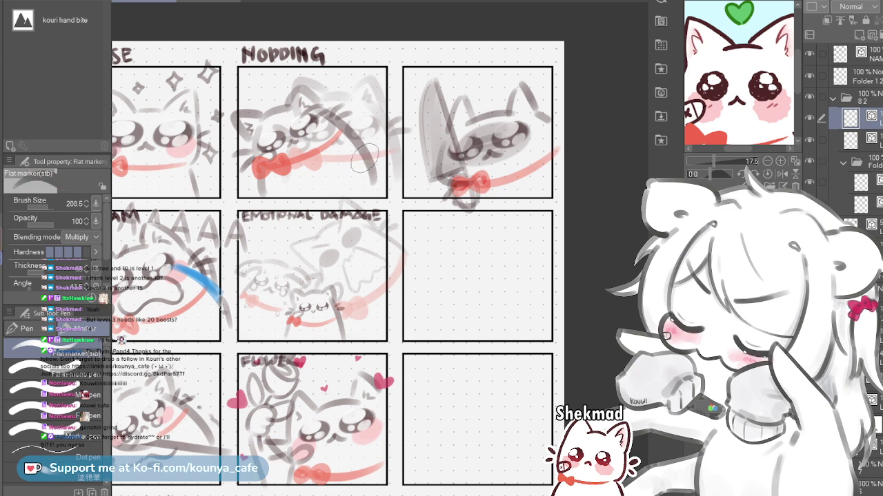
Cut diagonal highlight streaks into the blade's shading at brush size 142.1, undoing the last two strokes
{"action": "key", "text": "["}
{"action": "key", "text": "["}
{"action": "key", "text": "["}
{"action": "key", "text": "["}
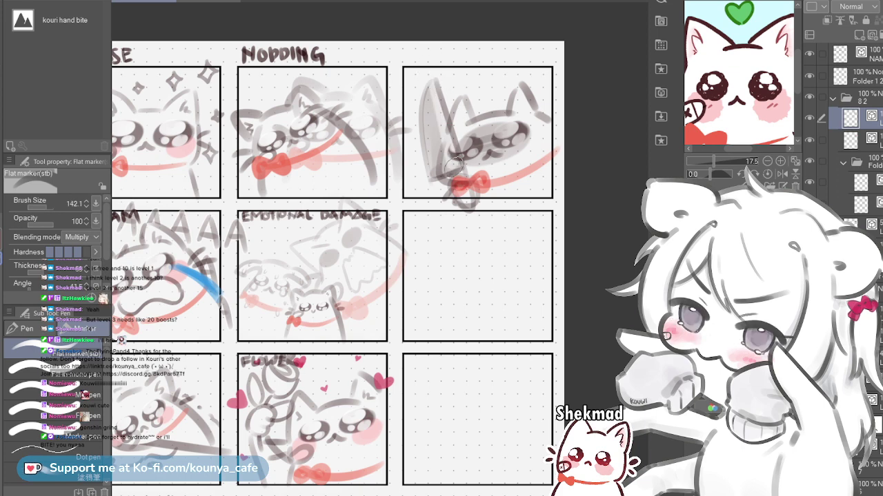
{"action": "left_click_drag", "start_coordinate": [452, 168], "coordinate": [437, 90]}
{"action": "key", "text": "ctrl+z"}
{"action": "key", "text": "ctrl+z"}
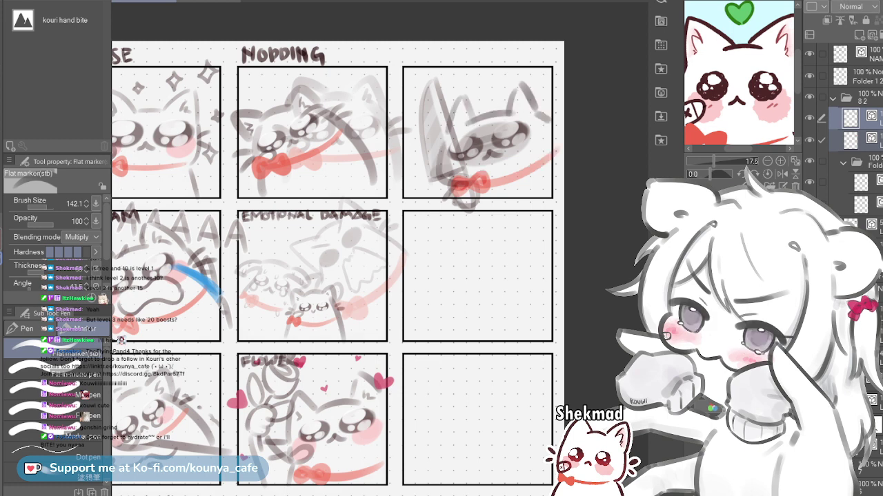
Move the knife layers' folder to the top of the cat's layer group and shift the knife slightly up and to its left
{"action": "left_click_drag", "start_coordinate": [866, 118], "coordinate": [866, 169]}
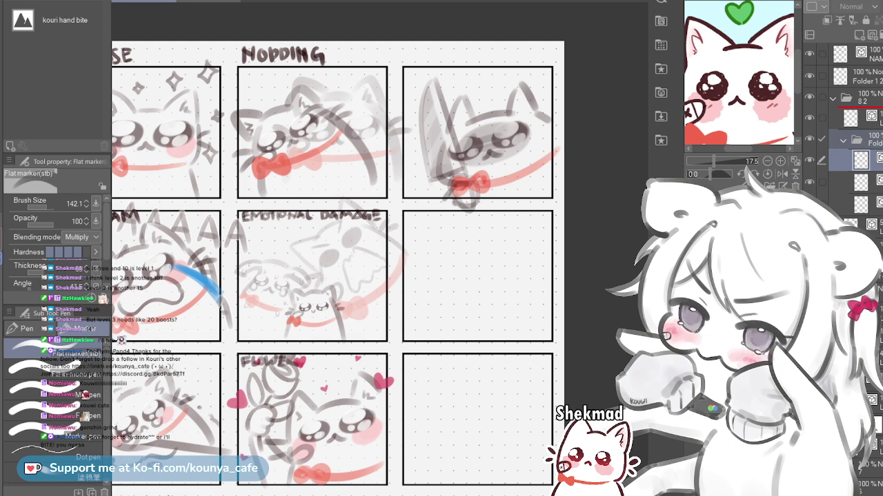
{"action": "left_click_drag", "start_coordinate": [866, 140], "coordinate": [866, 110]}
{"action": "key", "text": "ctrl+t"}
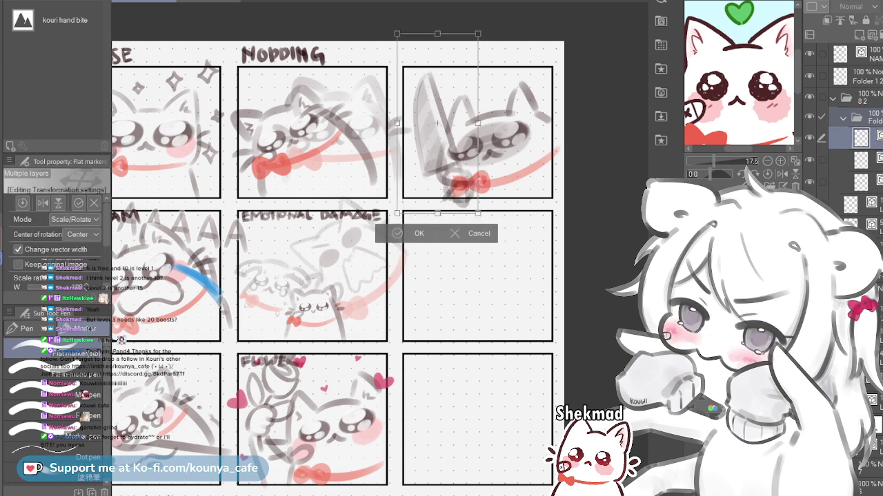
{"action": "left_click_drag", "start_coordinate": [437, 127], "coordinate": [435, 123]}
{"action": "key", "text": "Return"}
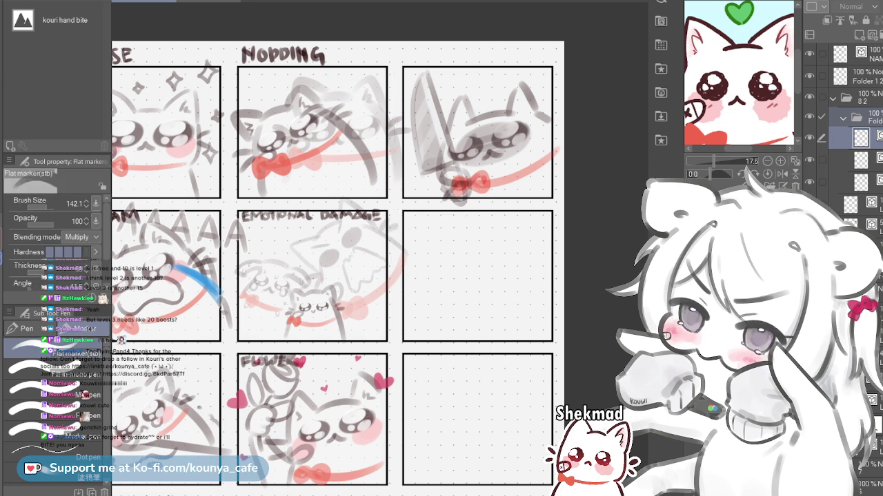
Select the cat's layers and move the cat slightly to the right, away from the knife
{"action": "left_click", "coordinate": [870, 205]}
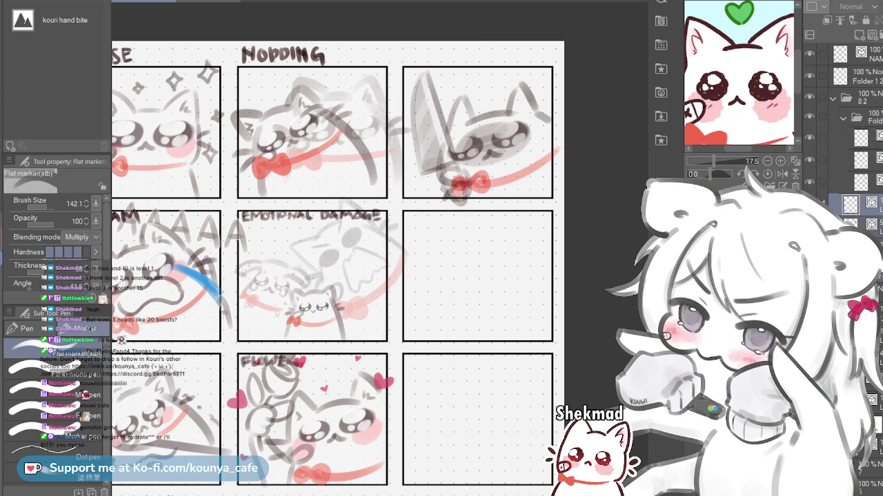
{"action": "key", "text": "ctrl+t"}
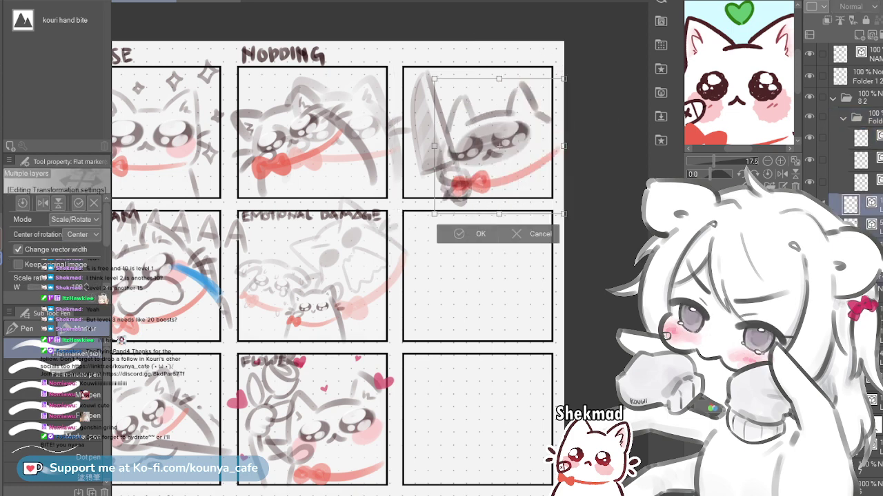
{"action": "left_click_drag", "start_coordinate": [499, 146], "coordinate": [509, 144]}
{"action": "key", "text": "Return"}
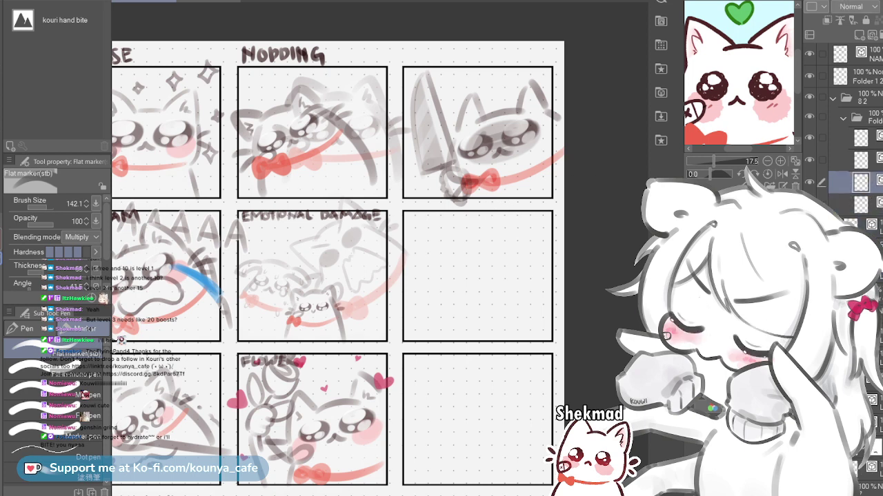
Fill the knife-holding paw with a light colour using the Flat marker at brush size 142.1 to cover the lines behind it
{"action": "key", "text": "i"}
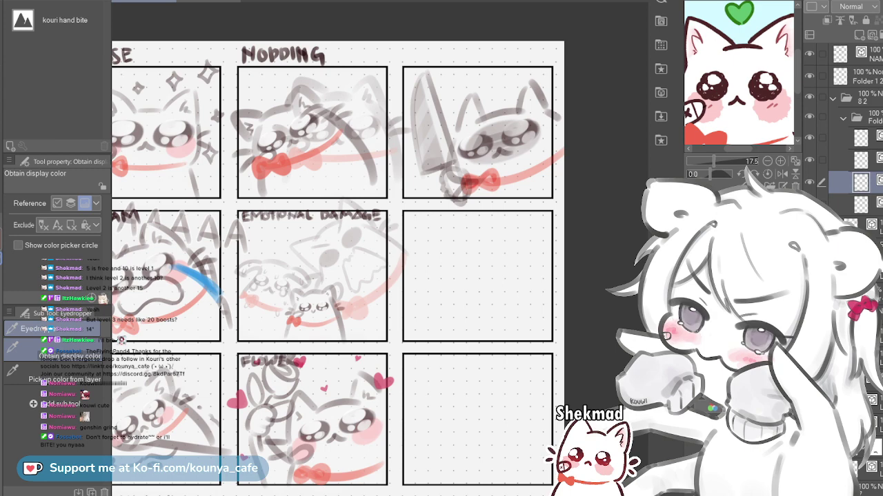
{"action": "scroll", "coordinate": [463, 82], "scroll_direction": "up", "scroll_amount": 5}
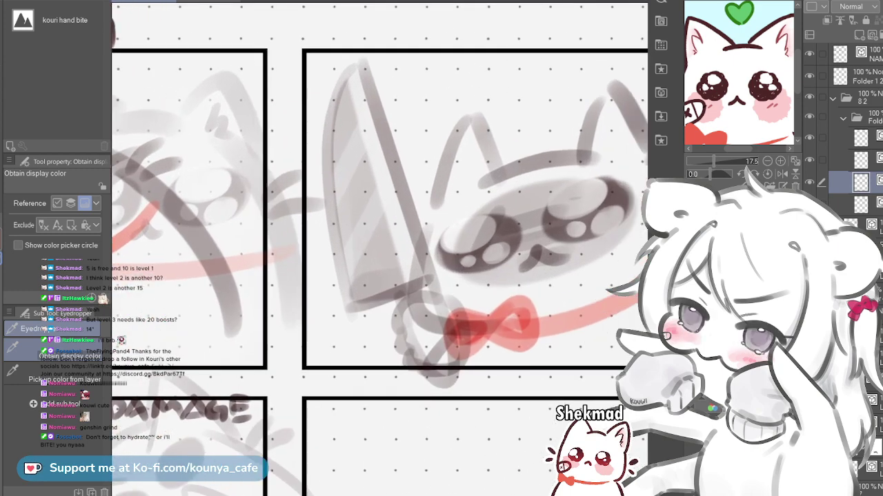
{"action": "scroll", "coordinate": [183, 168], "scroll_direction": "down", "scroll_amount": 2}
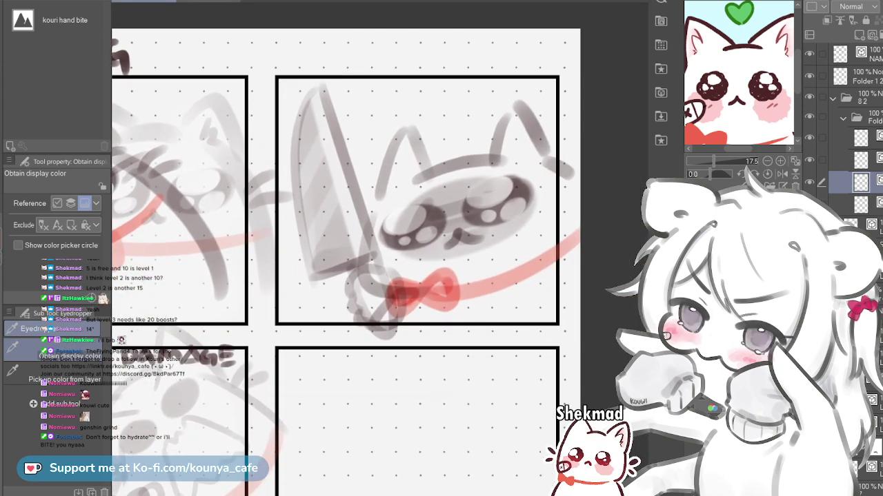
{"action": "left_click", "coordinate": [405, 288], "text": "alt"}
{"action": "mouse_move", "coordinate": [361, 314]}
{"action": "left_mouse_down"}
{"action": "mouse_move", "coordinate": [383, 295]}
{"action": "mouse_move", "coordinate": [370, 286]}
{"action": "mouse_move", "coordinate": [375, 303]}
{"action": "left_mouse_up"}
Draw small dark fur strokes inside the cat's ears on its line layer with the Flat marker at brush size 62.2
{"action": "left_click", "coordinate": [860, 204]}
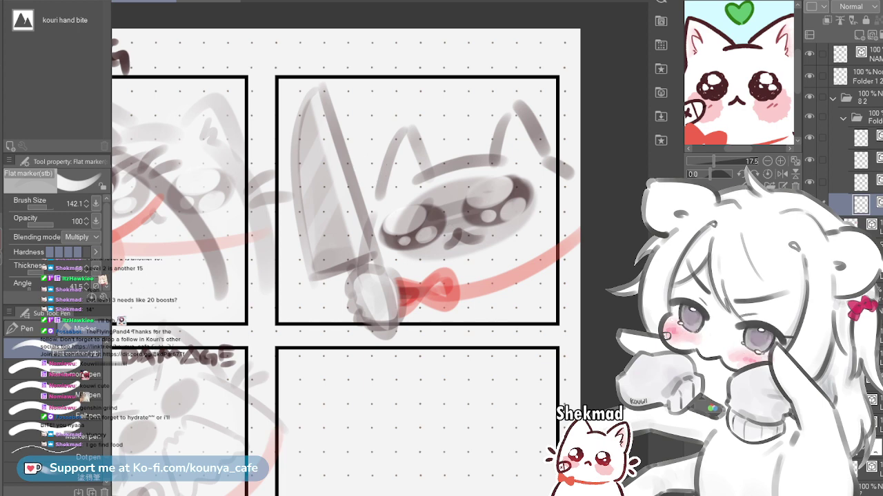
{"action": "left_click", "coordinate": [861, 183]}
{"action": "left_click", "coordinate": [861, 138]}
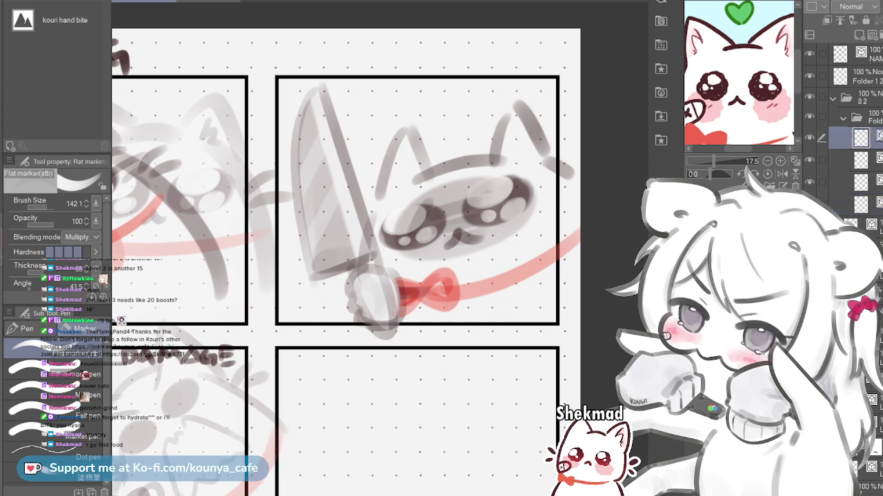
{"action": "left_click", "coordinate": [417, 146], "text": "ctrl"}
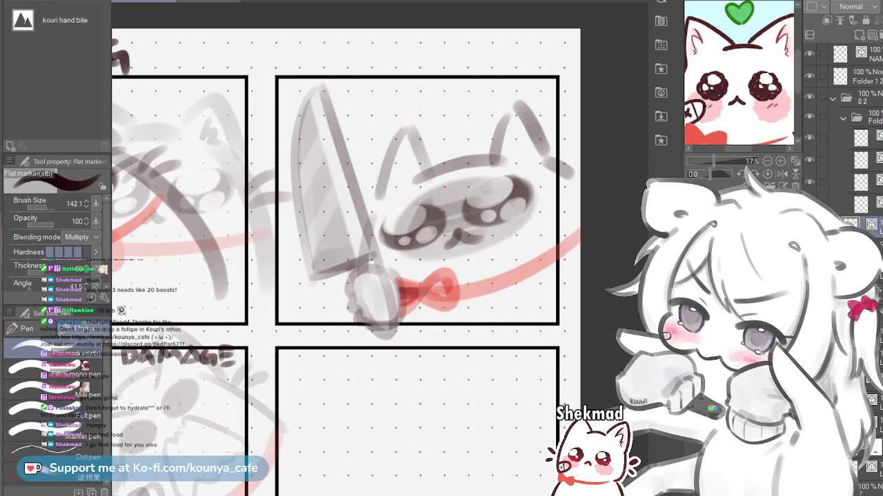
{"action": "left_click_drag", "start_coordinate": [380, 297], "coordinate": [370, 297]}
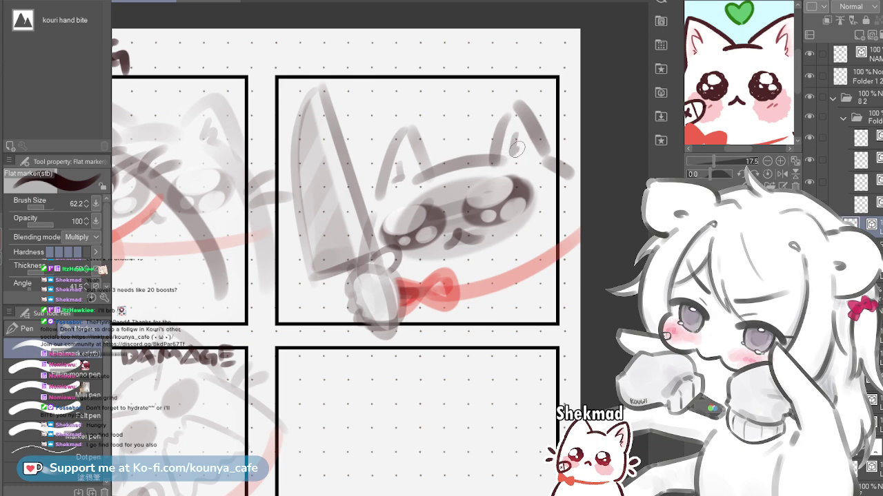
Rename the knife cat's layer folder as 9, collapse it, and make a copy of folder 8
{"action": "scroll", "coordinate": [524, 150], "scroll_direction": "down", "scroll_amount": 5}
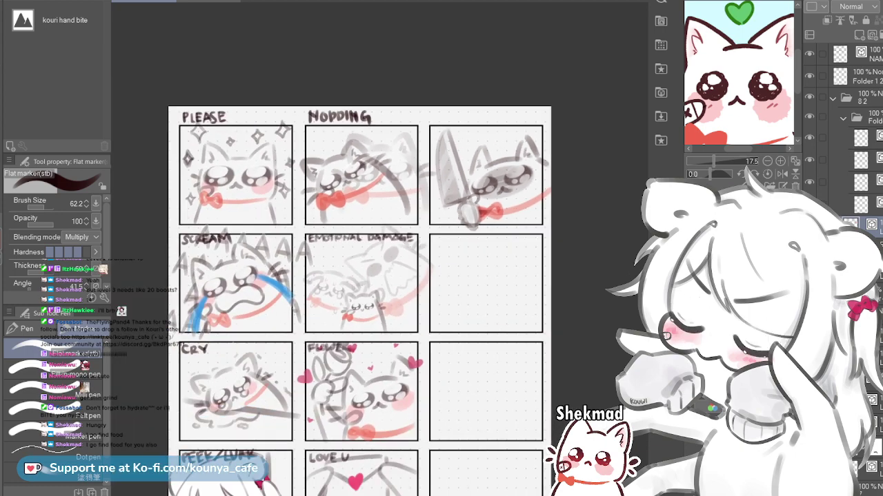
{"action": "scroll", "coordinate": [559, 229], "scroll_direction": "up", "scroll_amount": 3}
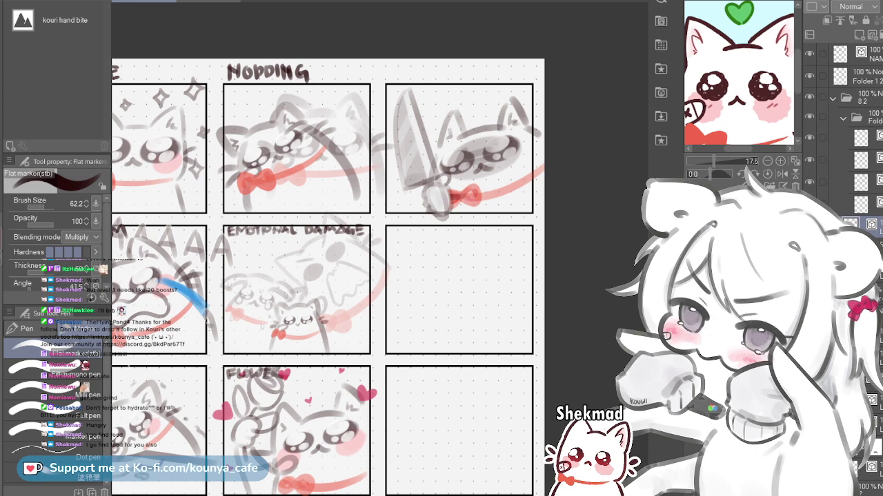
{"action": "scroll", "coordinate": [481, 188], "scroll_direction": "up", "scroll_amount": 1}
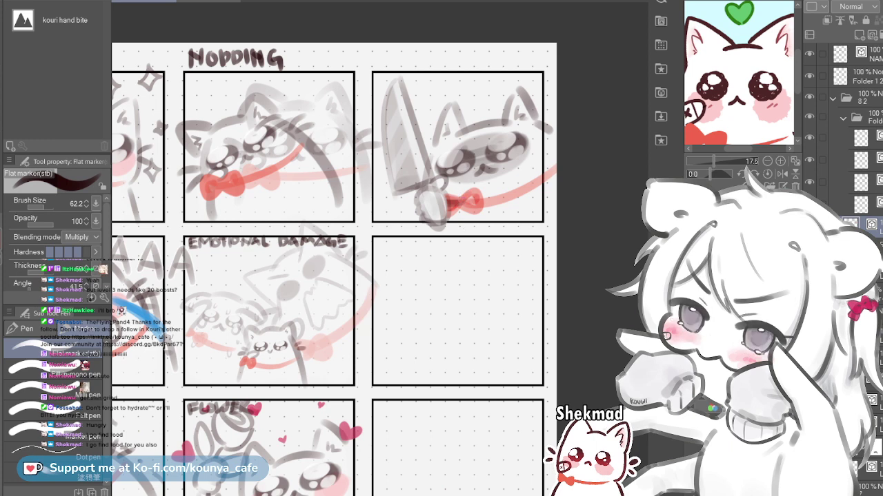
{"action": "left_click", "coordinate": [866, 98]}
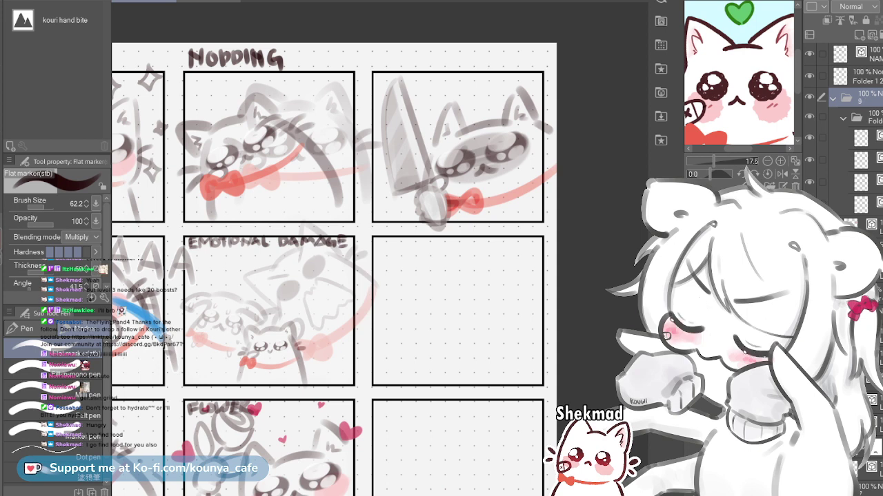
{"action": "left_click", "coordinate": [833, 98]}
{"action": "left_click", "coordinate": [866, 118]}
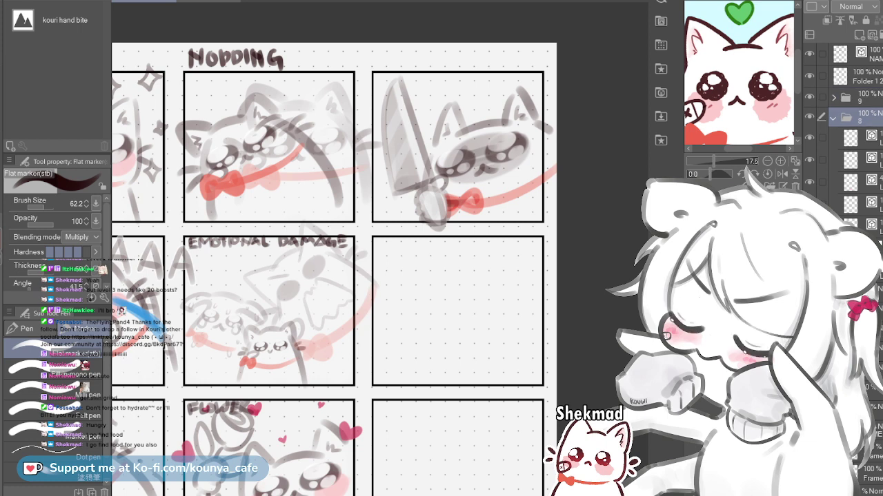
{"action": "key", "text": "ctrl+v"}
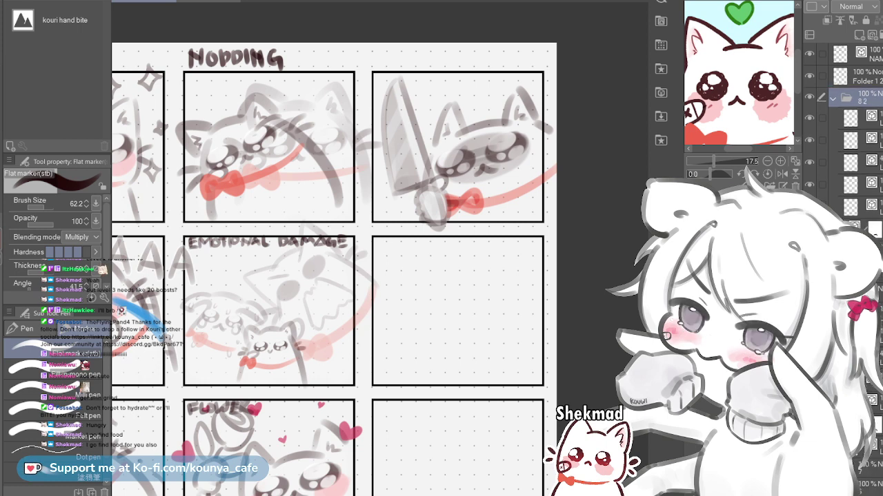
Delete the layers inside the copied folder 8 2, keeping only the layer with the cat's eyes and mouth
{"action": "left_click", "coordinate": [866, 117]}
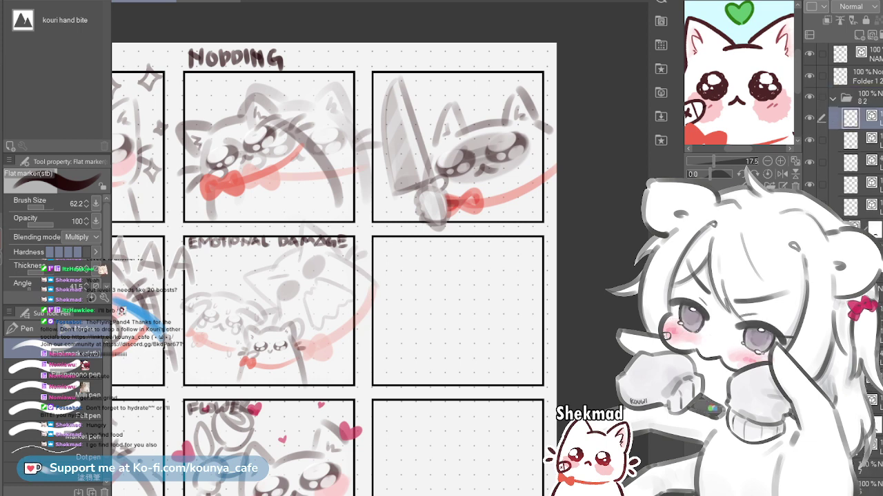
{"action": "left_click", "coordinate": [486, 157], "text": "ctrl"}
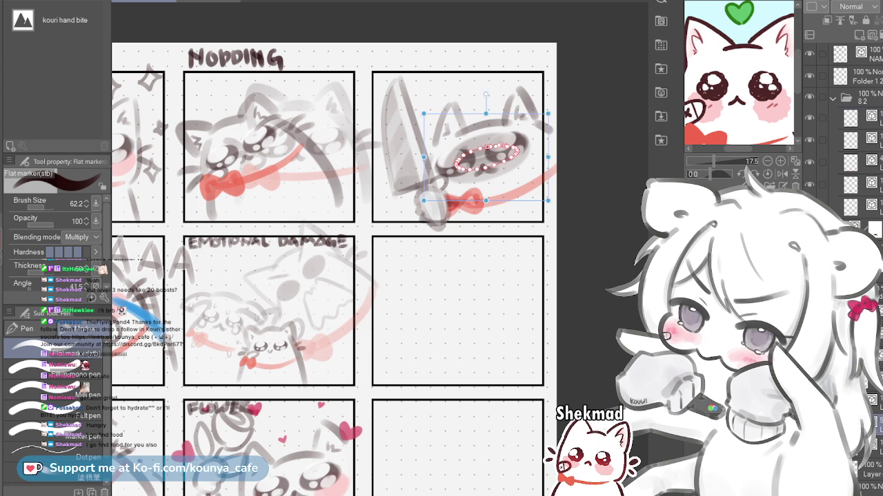
{"action": "key", "text": "Return"}
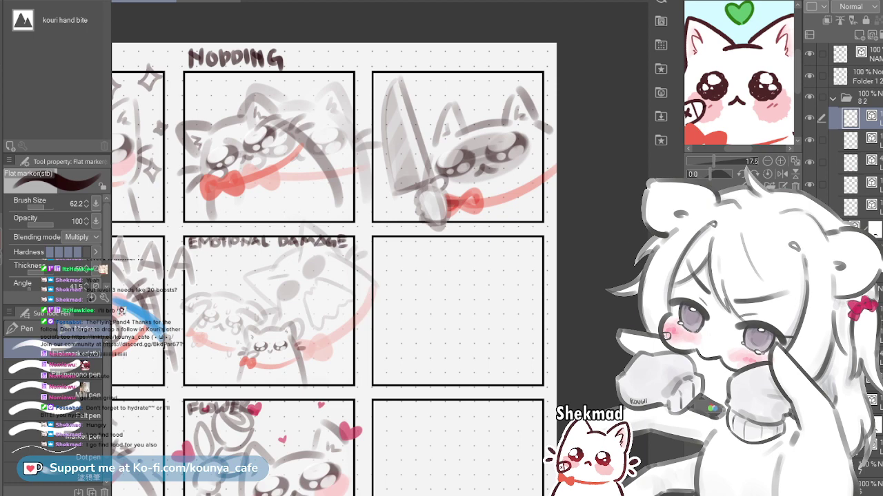
{"action": "scroll", "coordinate": [380, 262], "scroll_direction": "down", "scroll_amount": 3}
{"action": "left_click_drag", "start_coordinate": [386, 324], "coordinate": [366, 195]}
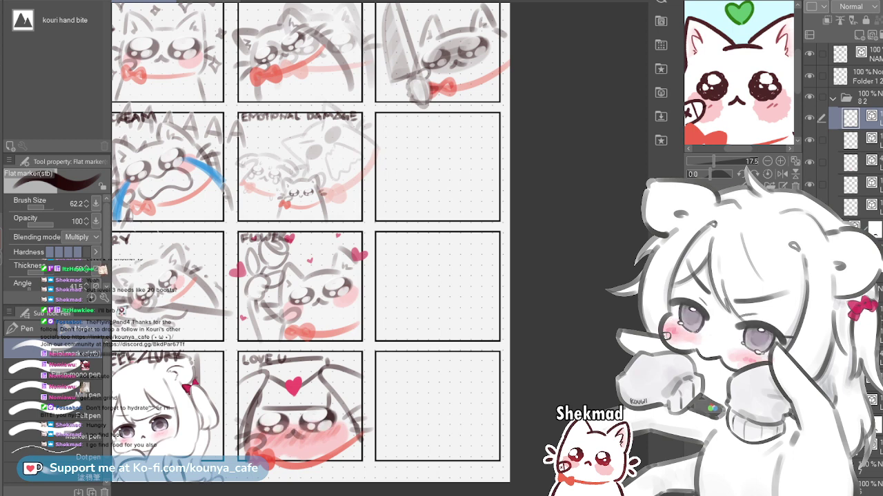
{"action": "left_click", "coordinate": [858, 162], "text": "shift"}
{"action": "key", "text": "Delete"}
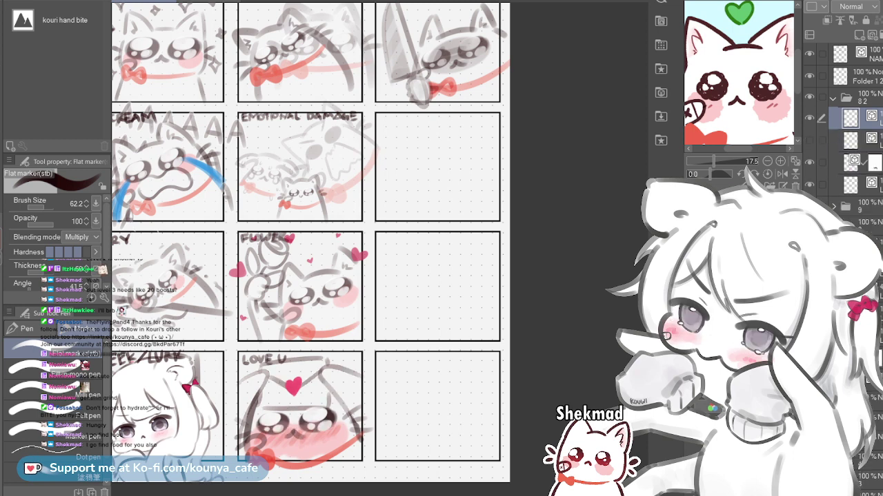
{"action": "left_click", "coordinate": [858, 140]}
{"action": "left_click", "coordinate": [855, 163]}
{"action": "key", "text": "Delete"}
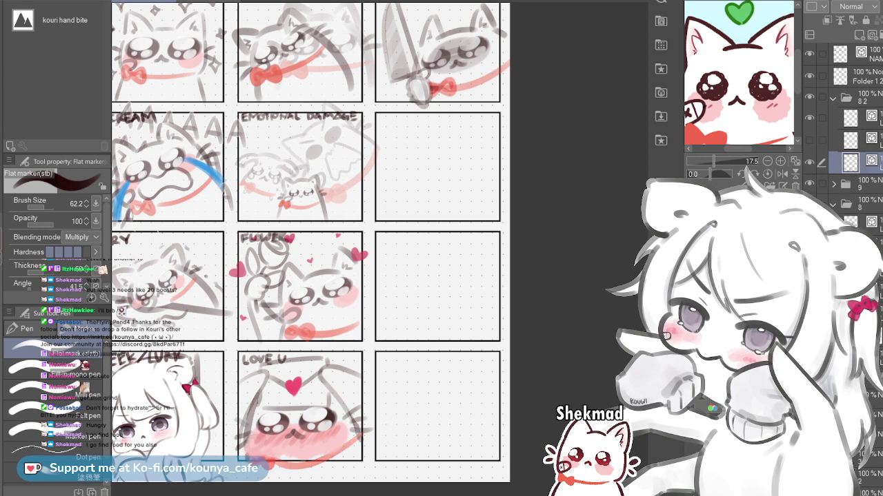
{"action": "key", "text": "Delete"}
{"action": "left_click", "coordinate": [856, 119]}
{"action": "key", "text": "Delete"}
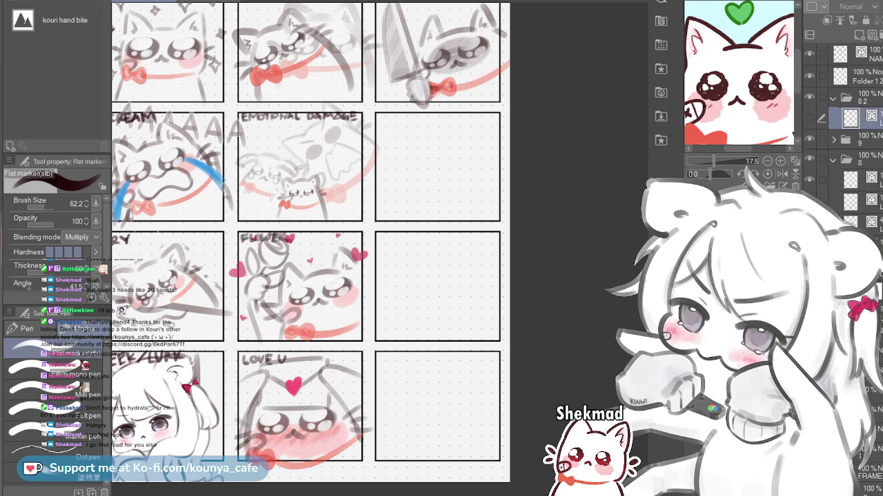
{"action": "key", "text": "ctrl+shift+n"}
{"action": "left_click", "coordinate": [855, 141]}
{"action": "left_click", "coordinate": [809, 141]}
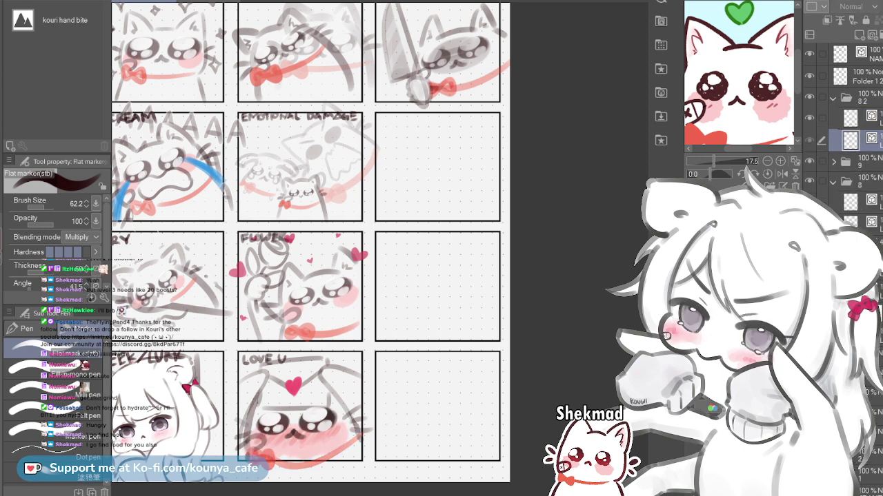
{"action": "key", "text": "Delete"}
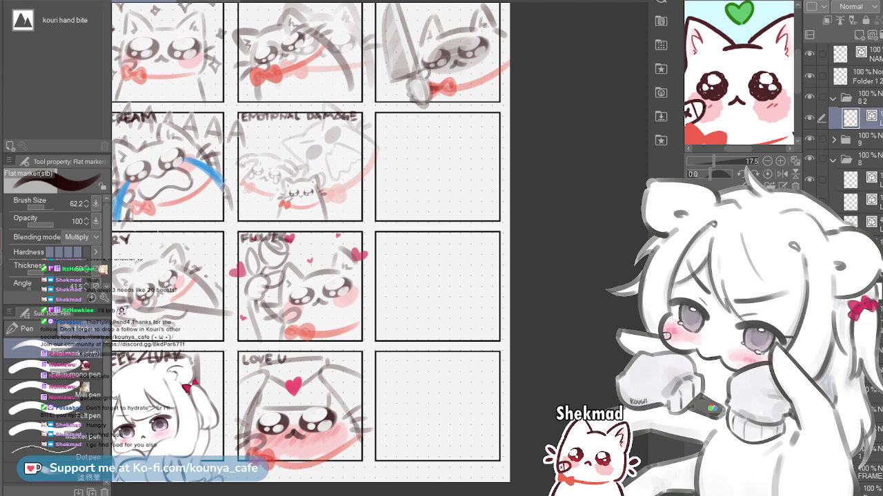
Move the copied eyes and mouth into the empty panel beside EMOTIONAL DAMAGE, shrink and tilt them slightly, and add a layer above them
{"action": "key", "text": "ctrl+t"}
{"action": "left_click_drag", "start_coordinate": [296, 422], "coordinate": [444, 175]}
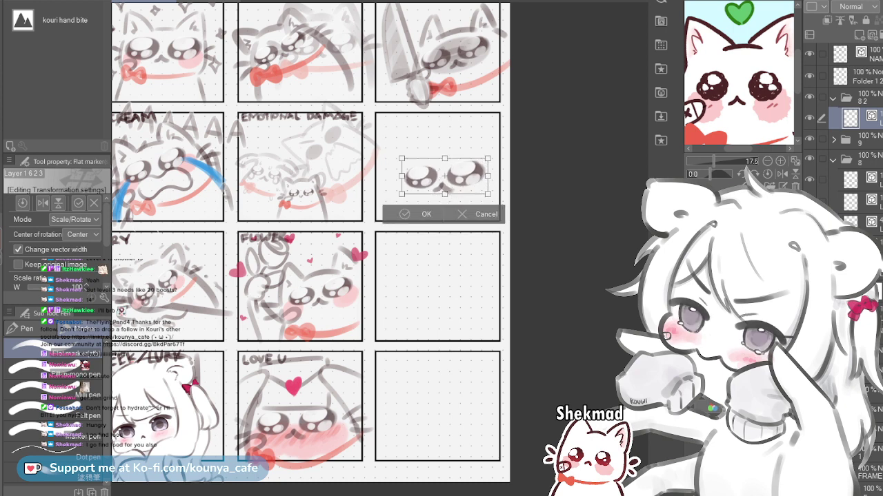
{"action": "left_click_drag", "start_coordinate": [487, 177], "coordinate": [485, 180]}
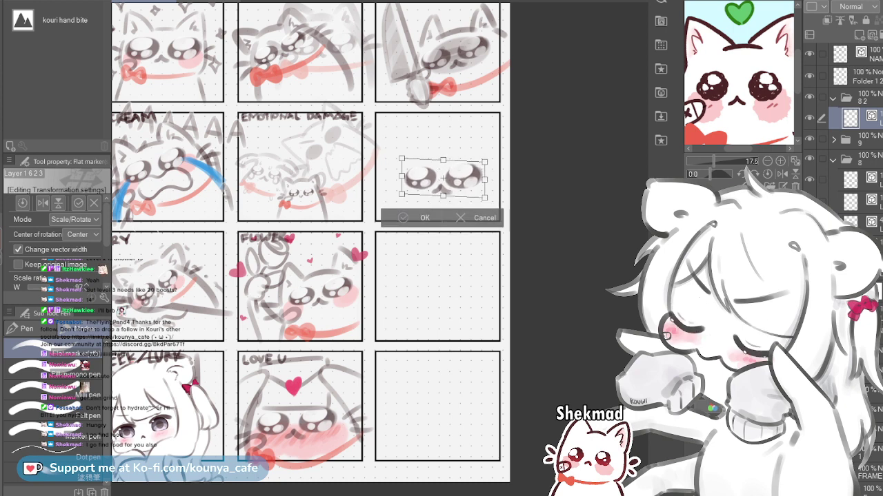
{"action": "key", "text": "Return"}
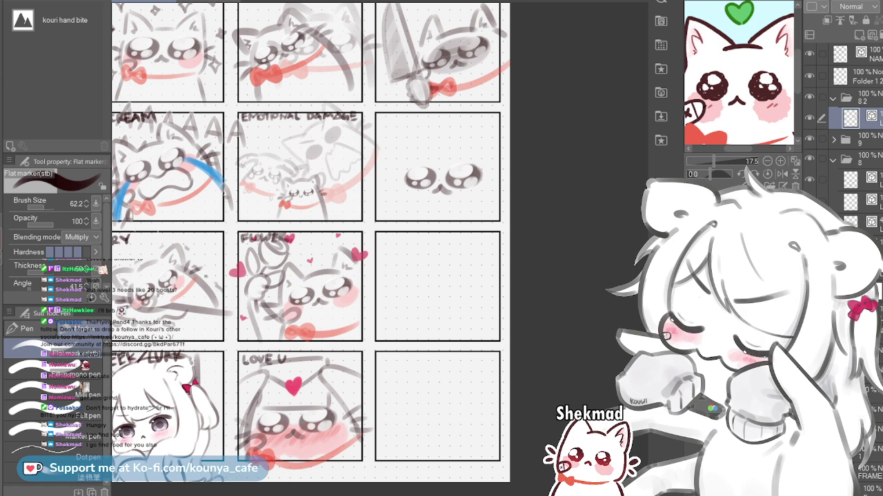
{"action": "key", "text": "ctrl+shift+n"}
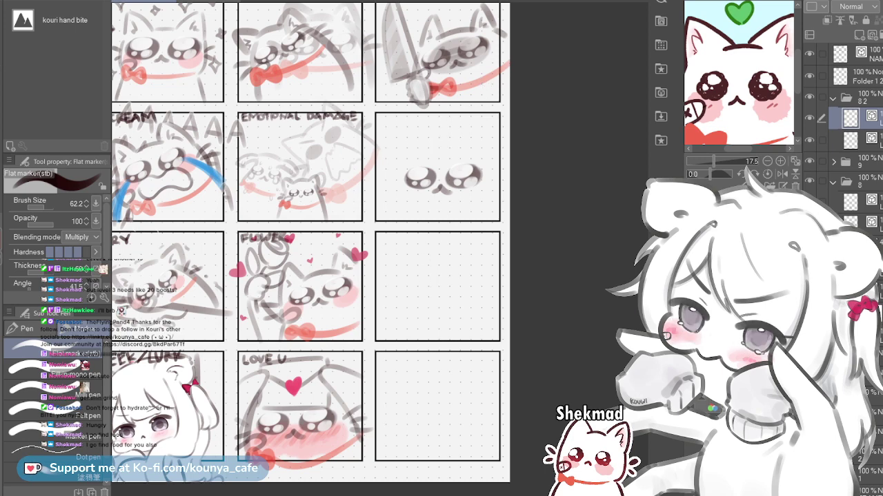
Switch to the knife cat's face layer and sketch dark strokes beneath both eyes with the Flat marker at brush sizes 40.8 to 54.8
{"action": "scroll", "coordinate": [490, 33], "scroll_direction": "up", "scroll_amount": 5}
{"action": "left_click", "coordinate": [463, 98], "text": "ctrl"}
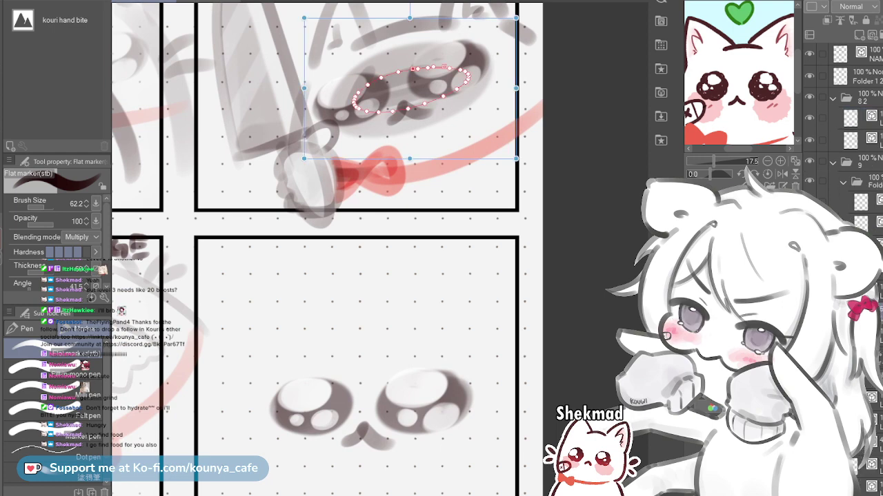
{"action": "key", "text": "Delete"}
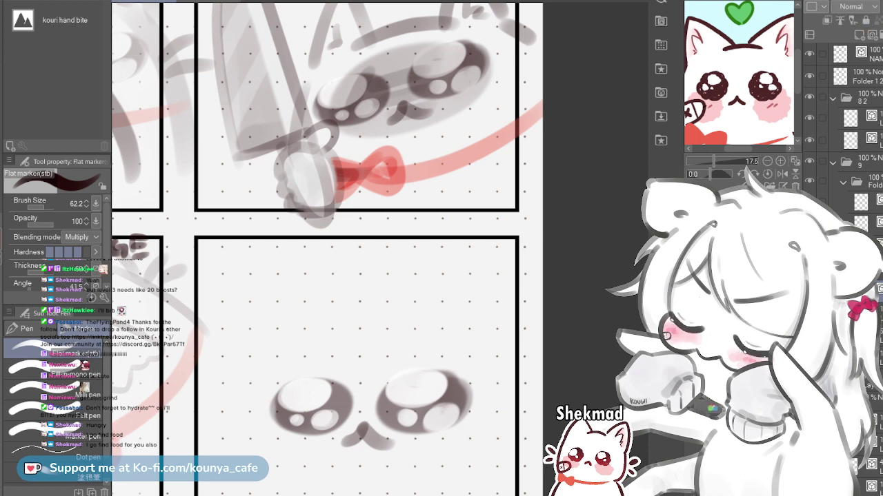
{"action": "key", "text": "["}
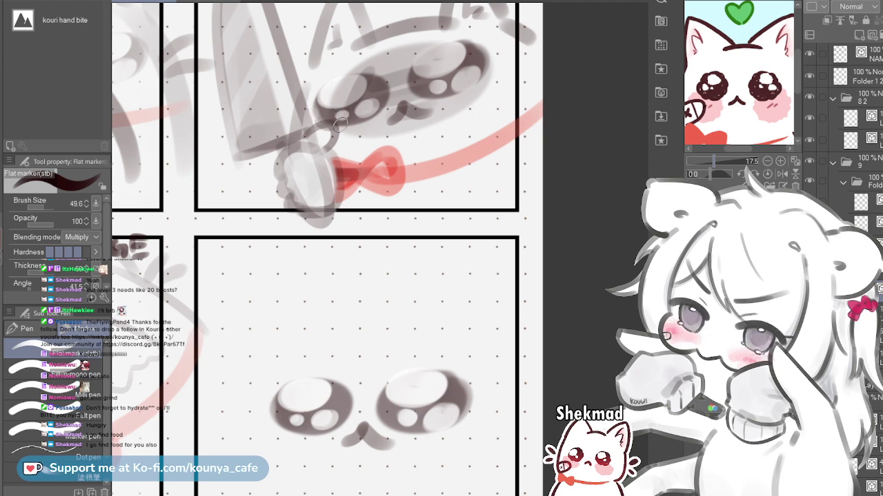
{"action": "key", "text": "bracketleft"}
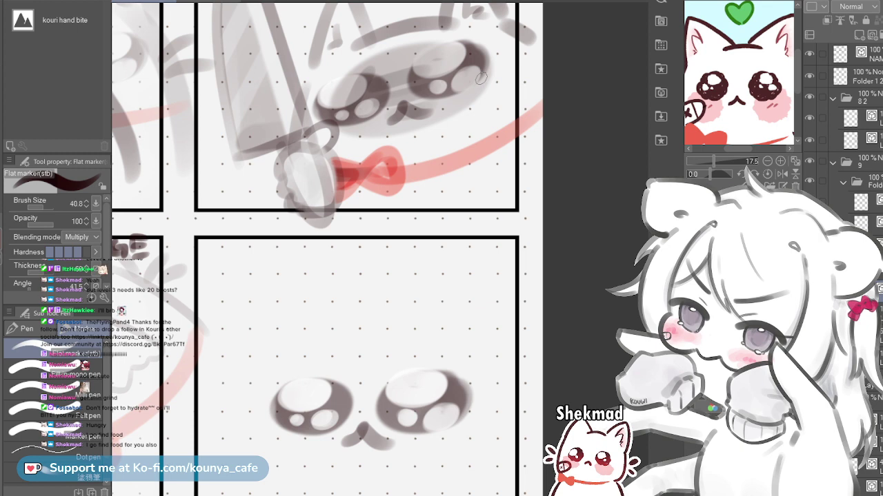
{"action": "key", "text": "bracketright"}
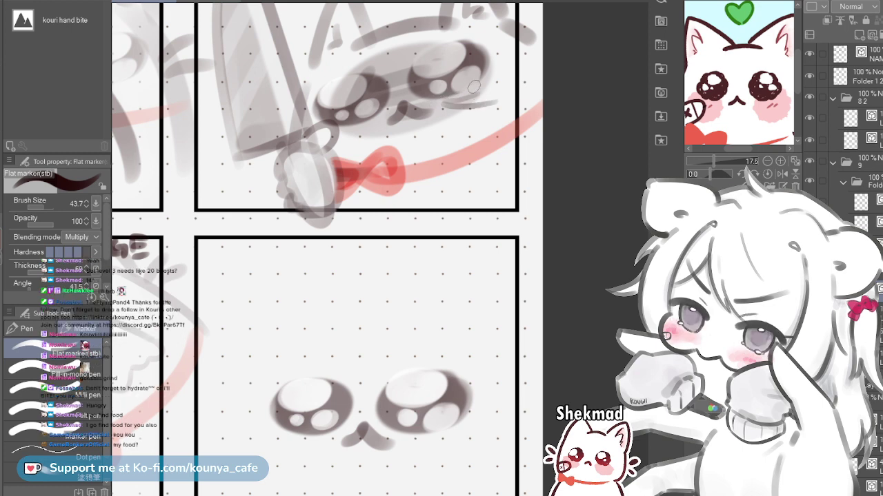
{"action": "key", "text": "bracketright"}
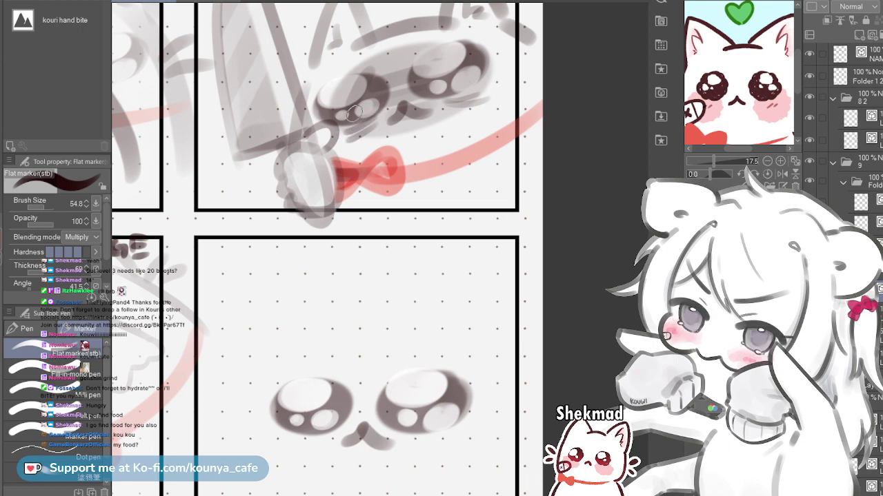
{"action": "left_click_drag", "start_coordinate": [377, 117], "coordinate": [355, 131]}
Shade between the knife cat's eyes and add a stroke along the outer edge of its right-hand eye at brush size 42.5
{"action": "scroll", "coordinate": [399, 70], "scroll_direction": "down", "scroll_amount": 1}
{"action": "left_click_drag", "start_coordinate": [400, 69], "coordinate": [455, 137]}
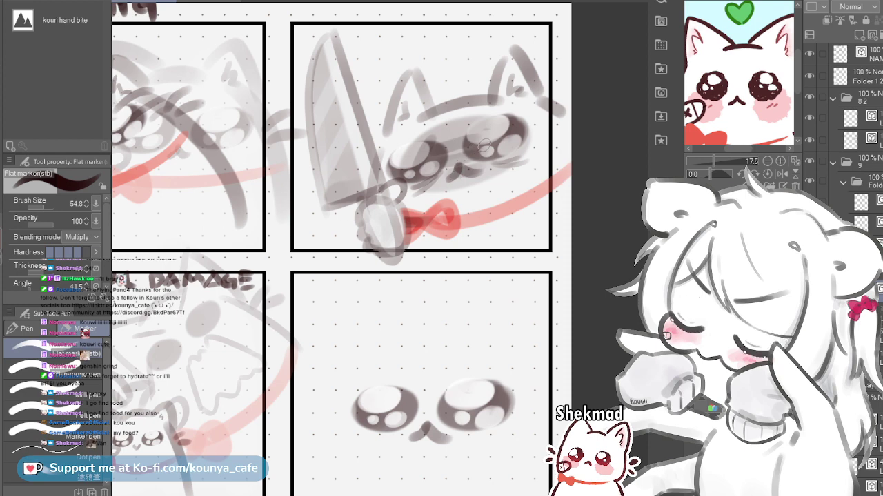
{"action": "scroll", "coordinate": [545, 86], "scroll_direction": "up", "scroll_amount": 3}
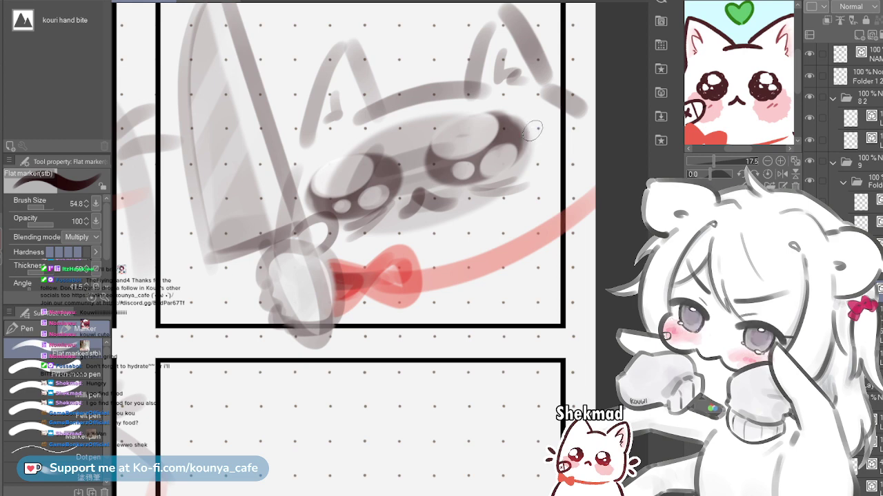
{"action": "key", "text": "bracketleft"}
{"action": "left_click_drag", "start_coordinate": [531, 125], "coordinate": [528, 150]}
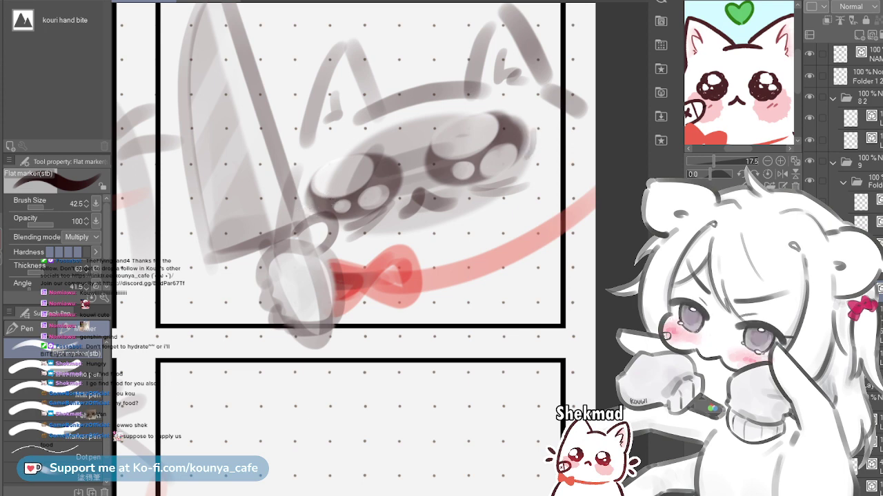
Draw a thin dark crease beneath the knife cat's right-hand eye with the Flat marker at brush size 30.1, redoing the stroke until it fits
{"action": "key", "text": "["}
{"action": "key", "text": "["}
{"action": "scroll", "coordinate": [324, 207], "scroll_direction": "down", "scroll_amount": 3}
{"action": "scroll", "coordinate": [303, 255], "scroll_direction": "down", "scroll_amount": 1}
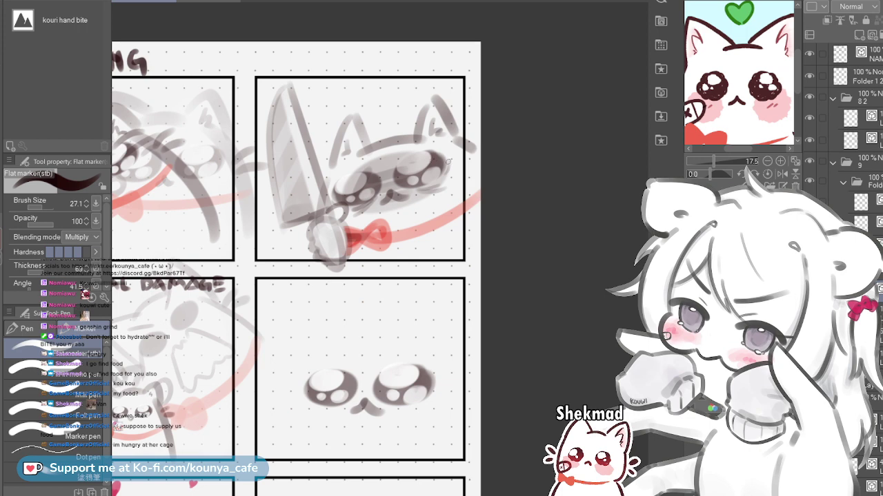
{"action": "scroll", "coordinate": [425, 207], "scroll_direction": "up", "scroll_amount": 2}
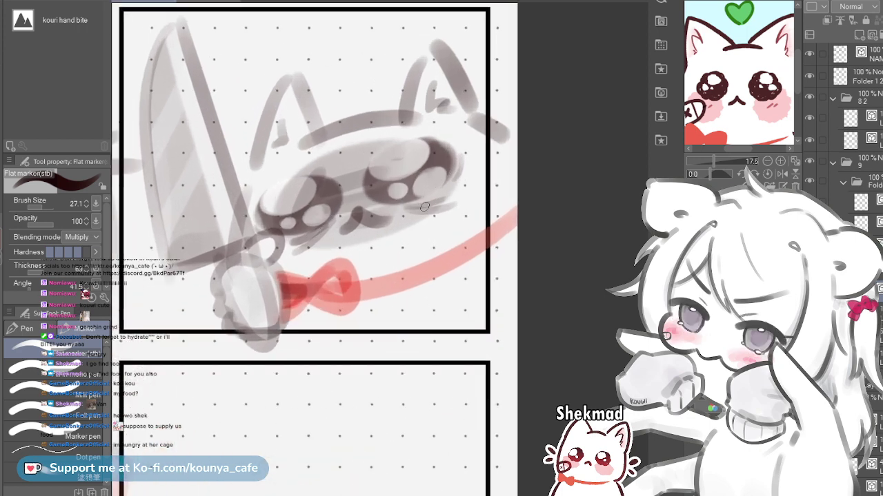
{"action": "scroll", "coordinate": [415, 207], "scroll_direction": "up", "scroll_amount": 2}
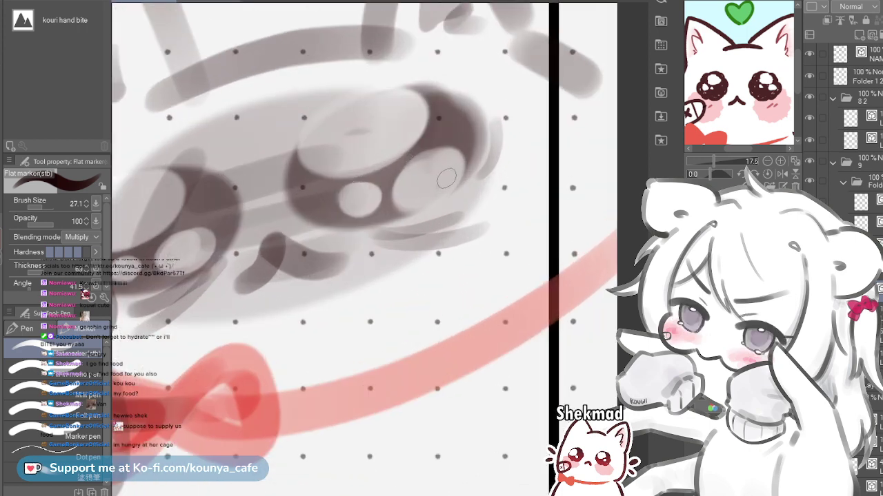
{"action": "key", "text": "bracketright"}
{"action": "key", "text": "bracketright"}
{"action": "left_click_drag", "start_coordinate": [369, 242], "coordinate": [458, 239]}
{"action": "key", "text": "ctrl+z"}
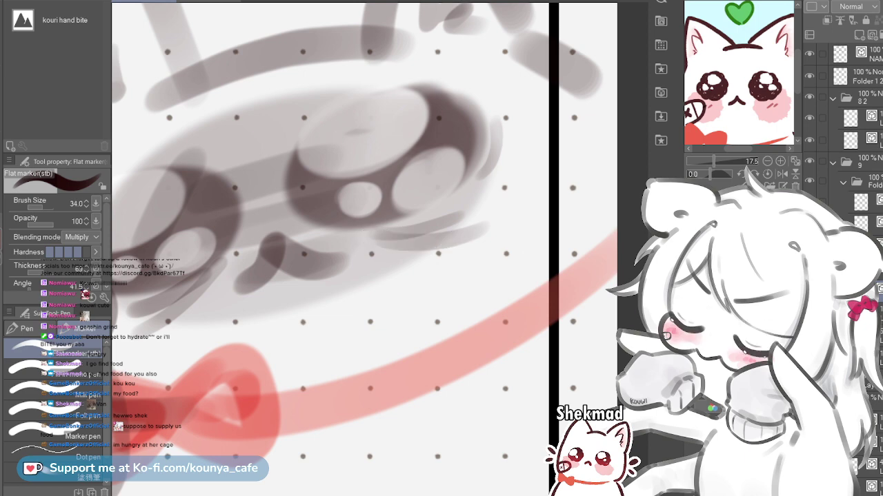
{"action": "key", "text": "bracketleft"}
{"action": "left_click_drag", "start_coordinate": [376, 239], "coordinate": [478, 233]}
{"action": "key", "text": "ctrl+z"}
{"action": "left_click_drag", "start_coordinate": [374, 236], "coordinate": [471, 235]}
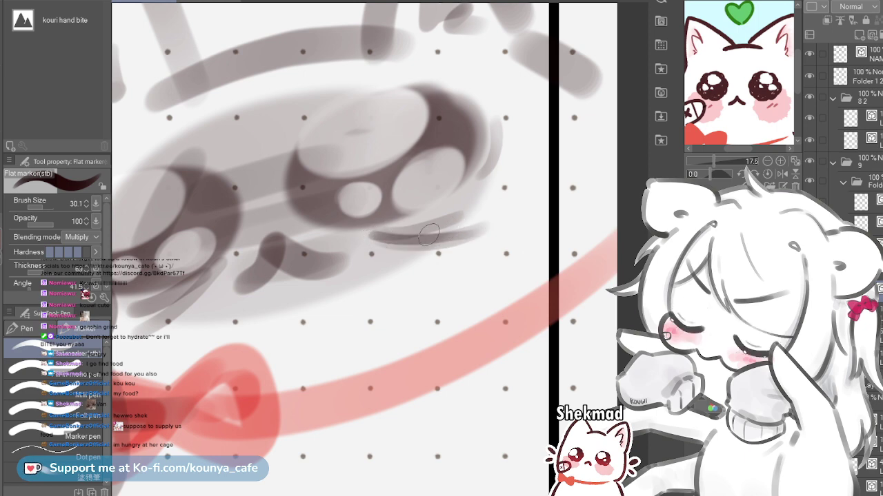
{"action": "key", "text": "ctrl+z"}
{"action": "mouse_move", "coordinate": [373, 238]}
{"action": "left_mouse_down"}
{"action": "mouse_move", "coordinate": [467, 236]}
{"action": "mouse_move", "coordinate": [392, 240]}
{"action": "mouse_move", "coordinate": [388, 232]}
{"action": "mouse_move", "coordinate": [438, 224]}
{"action": "mouse_move", "coordinate": [414, 236]}
{"action": "mouse_move", "coordinate": [398, 233]}
{"action": "mouse_move", "coordinate": [450, 224]}
{"action": "left_mouse_up"}
Sketch matching thin crease strokes beneath the knife cat's left-hand eye at brush size 30.1
{"action": "left_click_drag", "start_coordinate": [243, 281], "coordinate": [396, 273]}
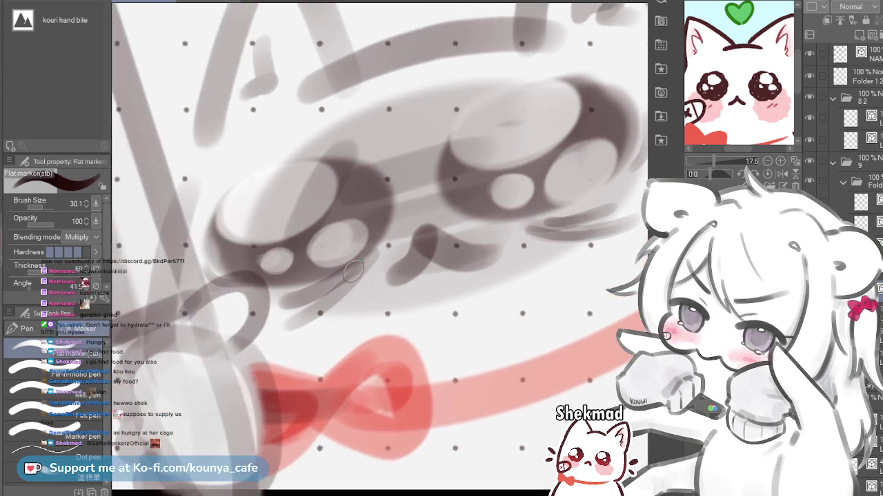
{"action": "mouse_move", "coordinate": [304, 296]}
{"action": "left_mouse_down"}
{"action": "mouse_move", "coordinate": [354, 269]}
{"action": "mouse_move", "coordinate": [305, 300]}
{"action": "mouse_move", "coordinate": [314, 299]}
{"action": "mouse_move", "coordinate": [338, 275]}
{"action": "mouse_move", "coordinate": [310, 276]}
{"action": "mouse_move", "coordinate": [350, 274]}
{"action": "mouse_move", "coordinate": [362, 263]}
{"action": "mouse_move", "coordinate": [316, 316]}
{"action": "left_mouse_up"}
{"action": "key", "text": "ctrl+z"}
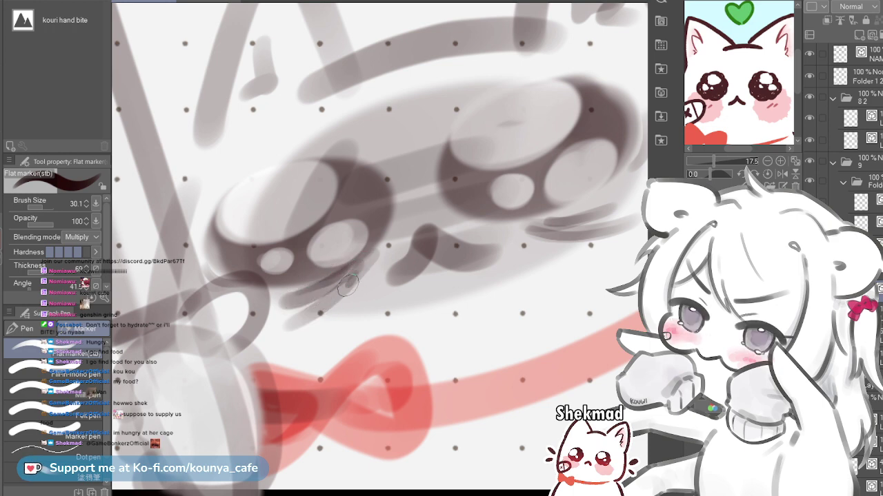
Add shading strokes to the knife cat's forehead and between its eyes with the Flat marker at brush sizes 50.3 and 34.3
{"action": "scroll", "coordinate": [352, 276], "scroll_direction": "down", "scroll_amount": 5}
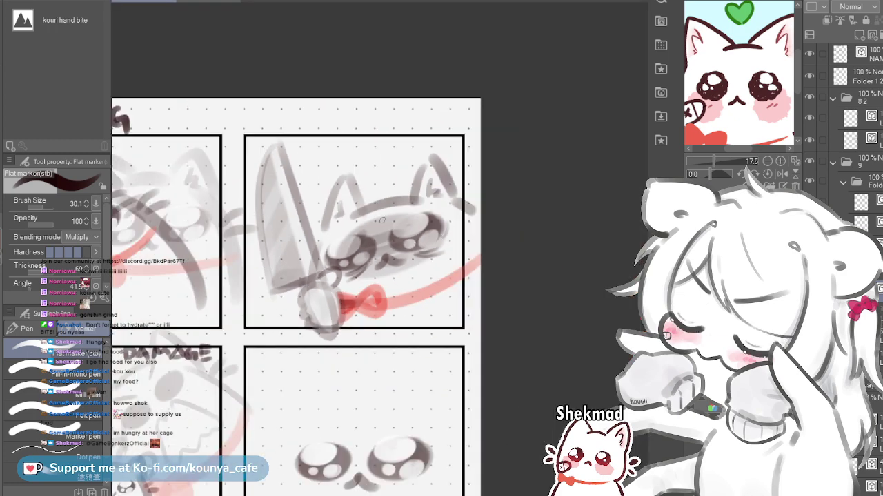
{"action": "scroll", "coordinate": [374, 213], "scroll_direction": "up", "scroll_amount": 2}
{"action": "key", "text": "]"}
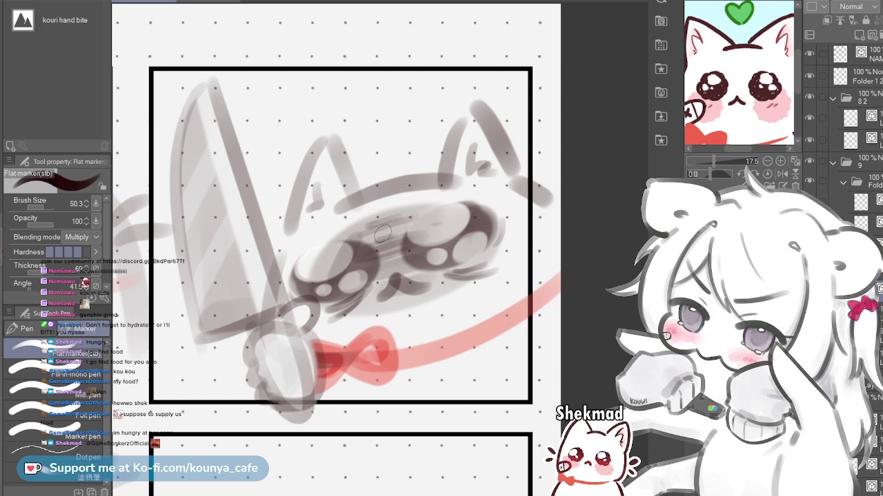
{"action": "scroll", "coordinate": [391, 242], "scroll_direction": "down", "scroll_amount": 2}
{"action": "scroll", "coordinate": [392, 241], "scroll_direction": "up", "scroll_amount": 3}
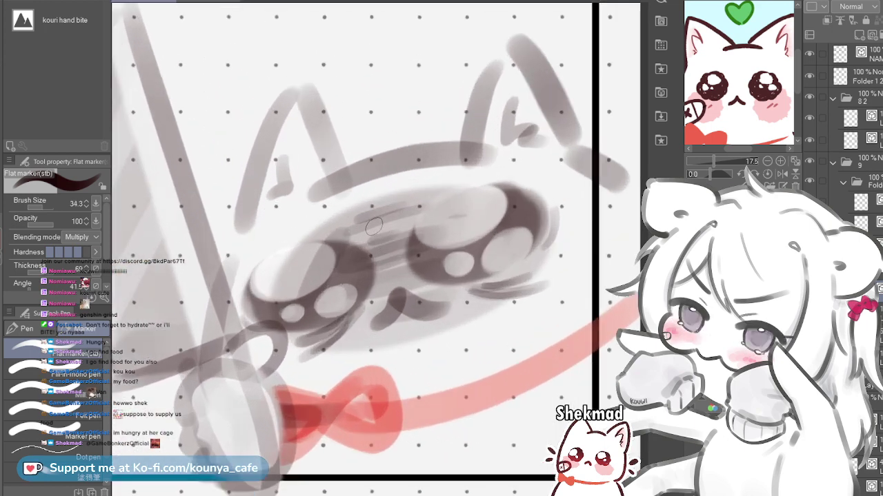
{"action": "scroll", "coordinate": [357, 238], "scroll_direction": "down", "scroll_amount": 3}
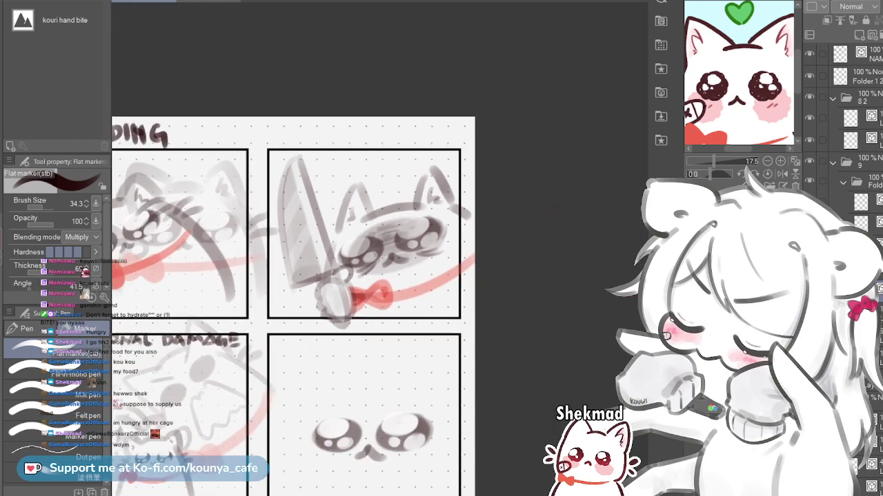
{"action": "scroll", "coordinate": [437, 240], "scroll_direction": "down", "scroll_amount": 2}
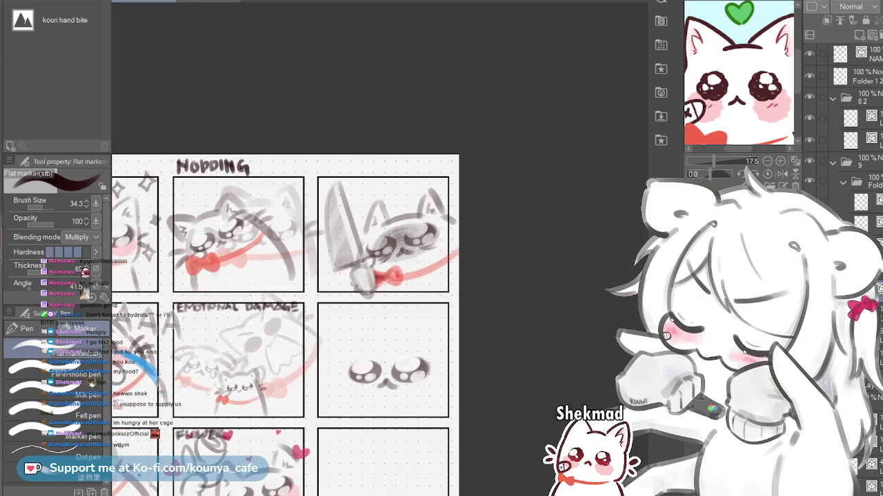
{"action": "scroll", "coordinate": [444, 290], "scroll_direction": "up", "scroll_amount": 1}
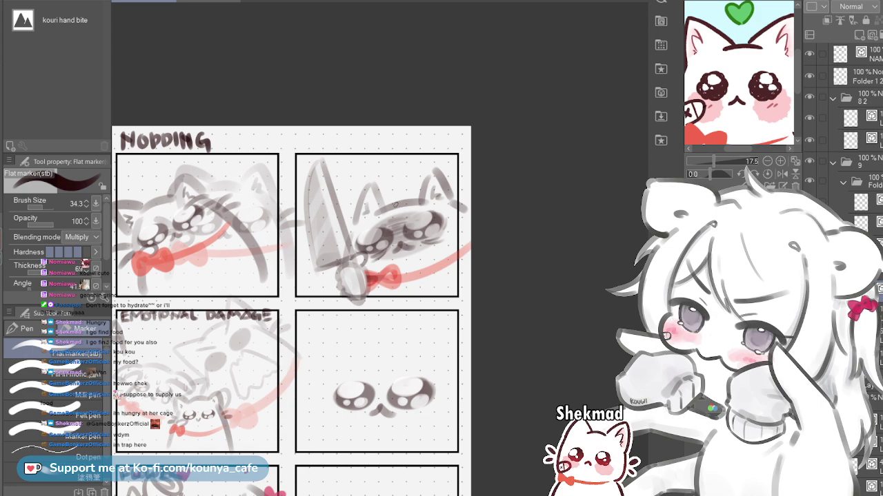
Add a new layer to the folder of the panel that holds only the copied eyes and mouth
{"action": "scroll", "coordinate": [407, 195], "scroll_direction": "down", "scroll_amount": 5}
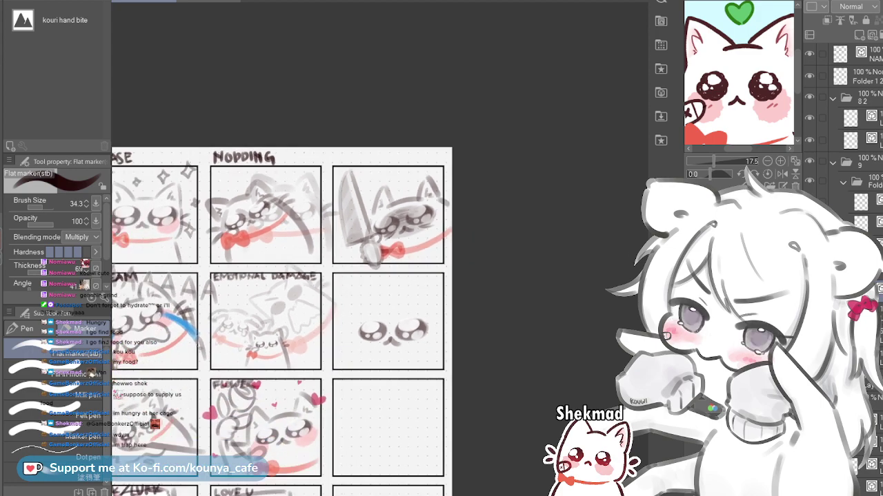
{"action": "left_click_drag", "start_coordinate": [407, 200], "coordinate": [412, 181]}
{"action": "scroll", "coordinate": [390, 296], "scroll_direction": "up", "scroll_amount": 3}
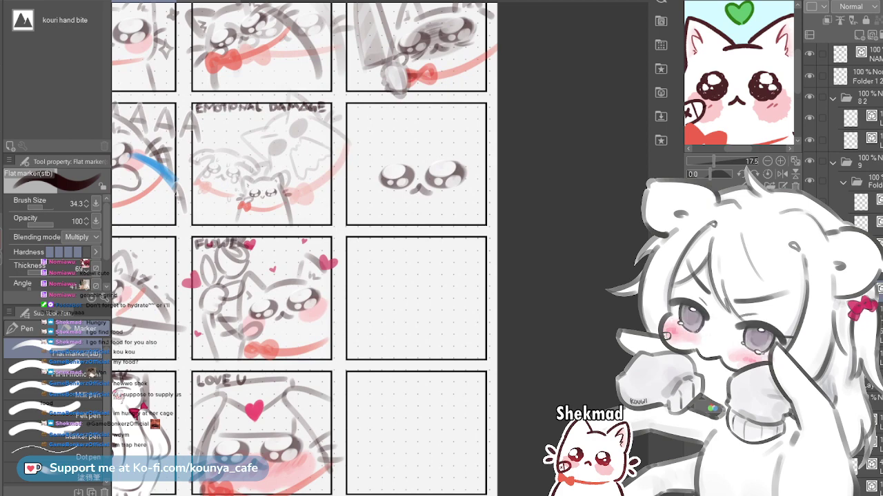
{"action": "scroll", "coordinate": [451, 76], "scroll_direction": "up", "scroll_amount": 2}
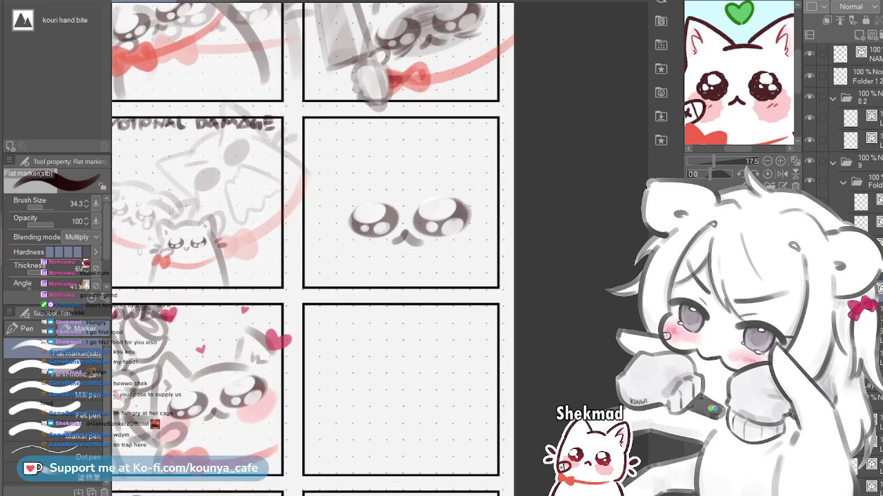
{"action": "left_click_drag", "start_coordinate": [414, 206], "coordinate": [398, 258]}
{"action": "left_click", "coordinate": [855, 118]}
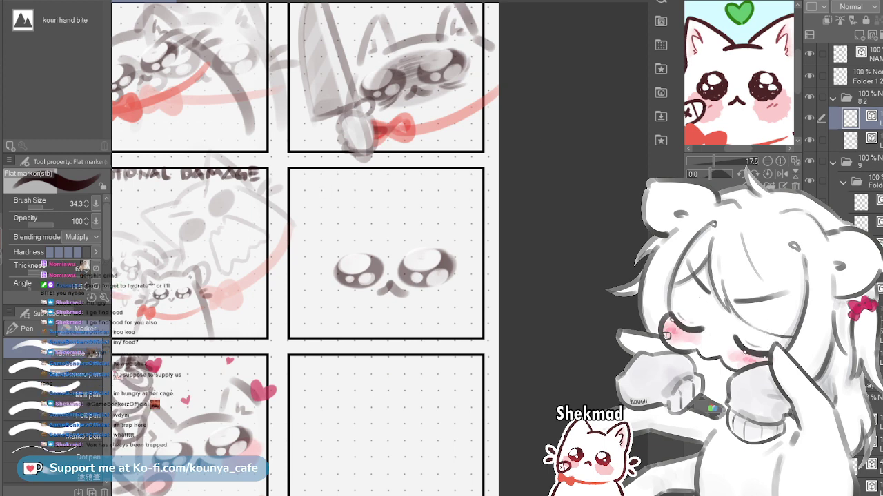
{"action": "left_click", "coordinate": [859, 141]}
{"action": "left_click", "coordinate": [858, 119]}
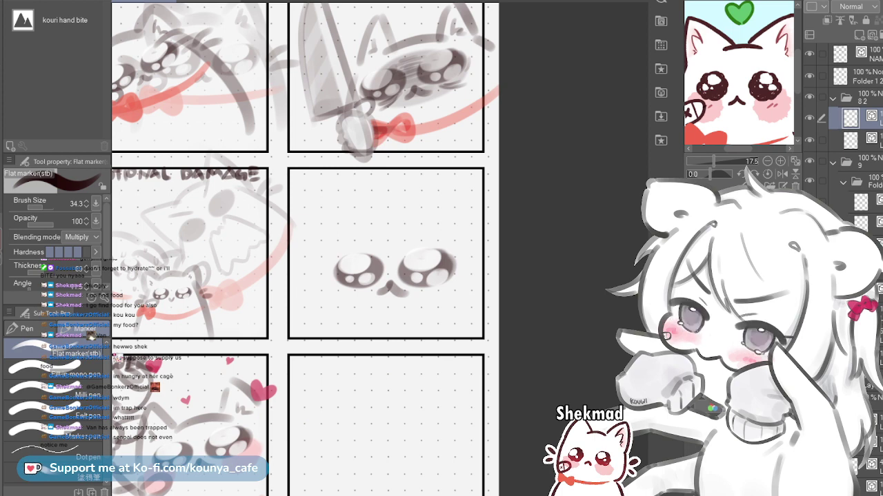
{"action": "key", "text": "ctrl+shift+n"}
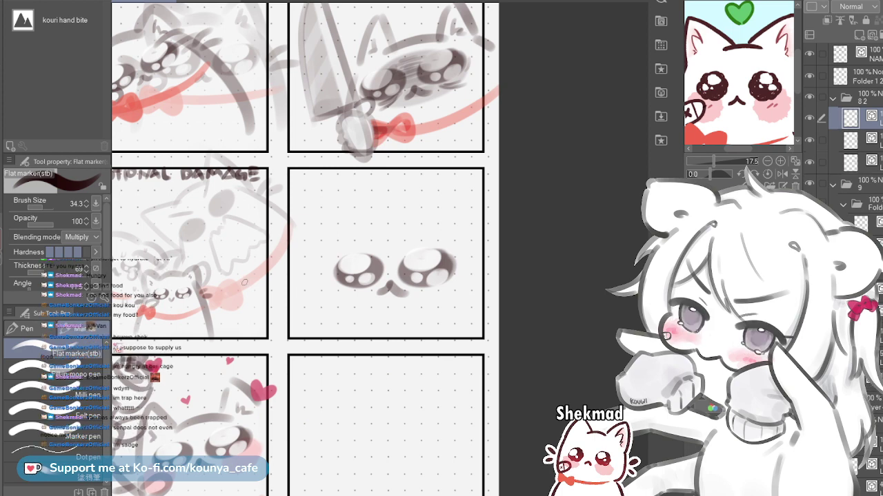
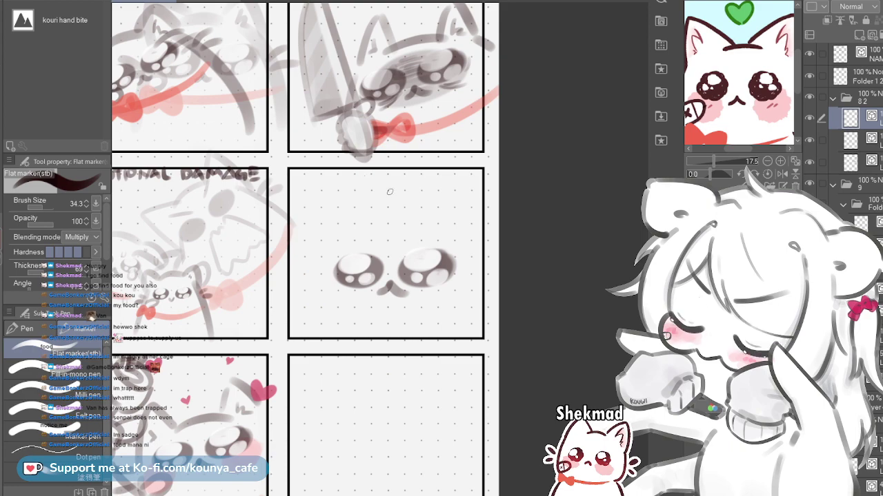
Look over the whole emote sheet and return to the panel with the copied eyes
{"action": "scroll", "coordinate": [382, 222], "scroll_direction": "down", "scroll_amount": 5}
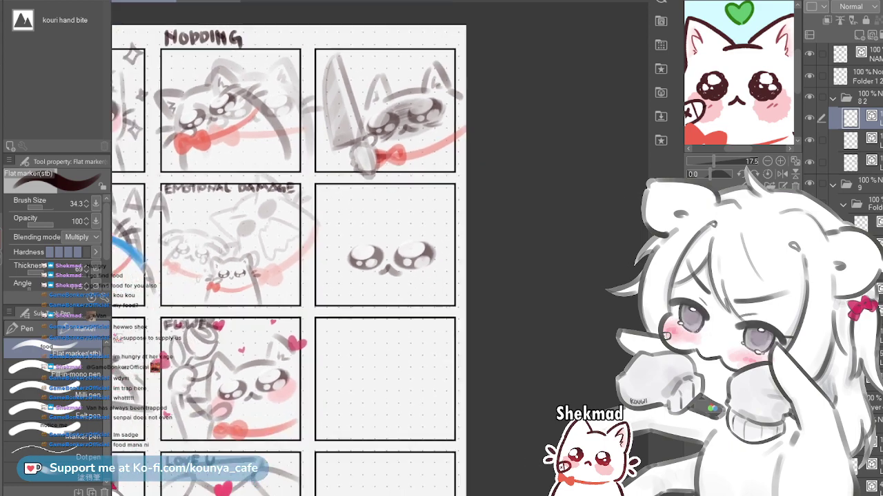
{"action": "left_click_drag", "start_coordinate": [383, 248], "coordinate": [431, 226]}
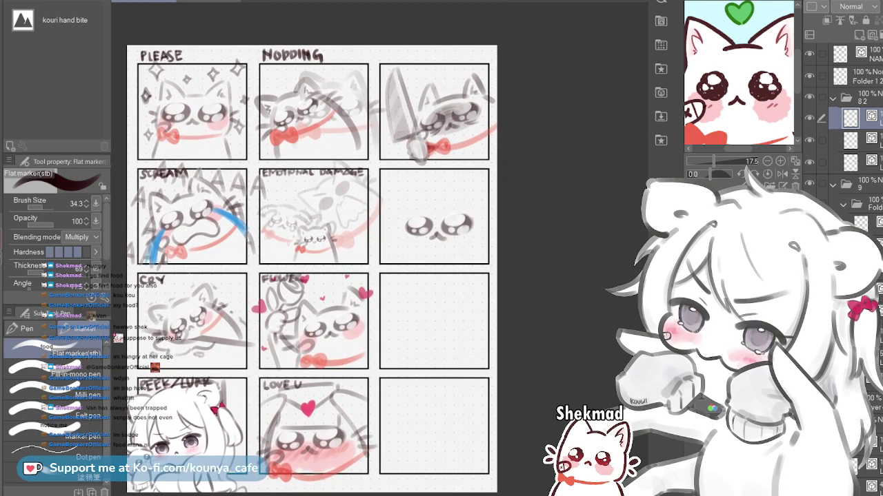
{"action": "scroll", "coordinate": [211, 212], "scroll_direction": "up", "scroll_amount": 1}
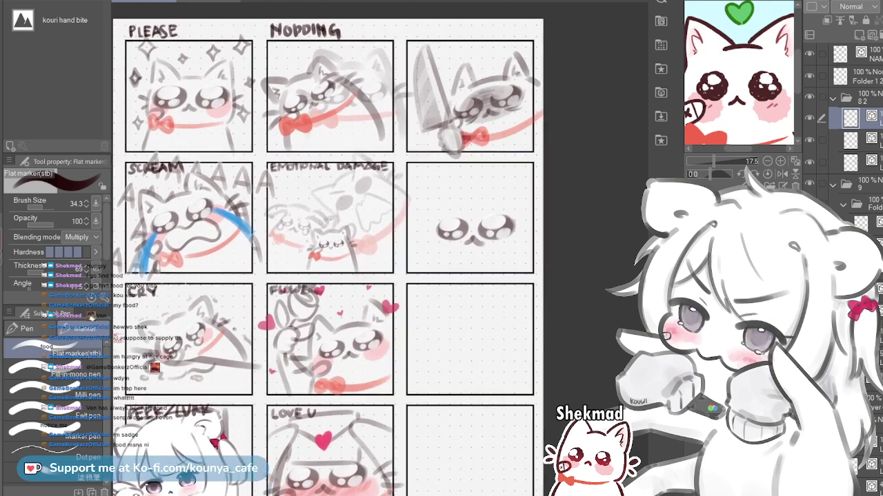
{"action": "scroll", "coordinate": [212, 207], "scroll_direction": "up", "scroll_amount": 1}
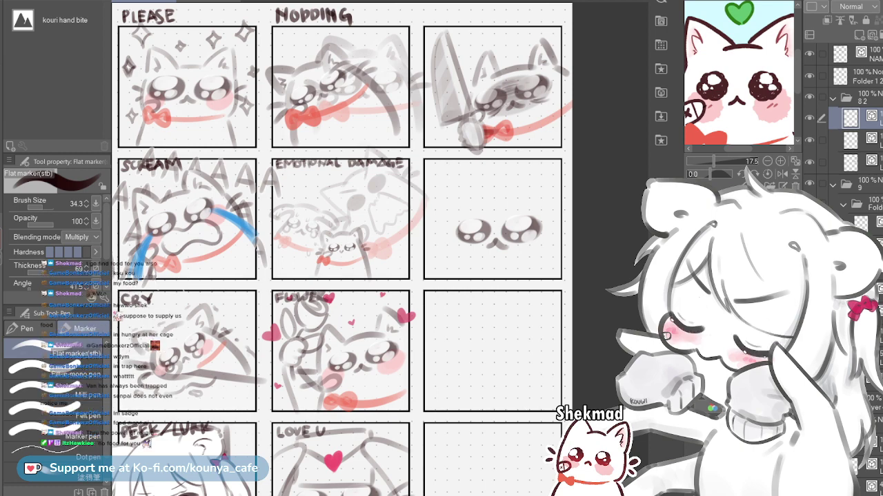
{"action": "scroll", "coordinate": [489, 201], "scroll_direction": "up", "scroll_amount": 3}
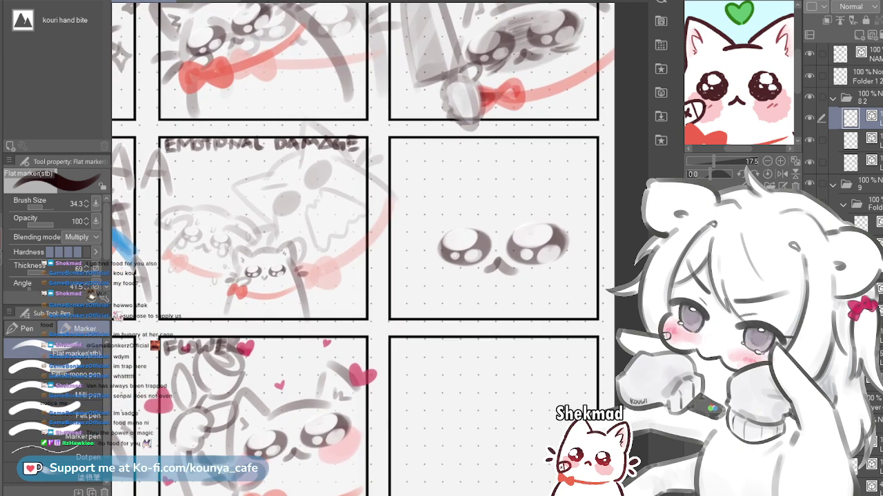
{"action": "left_click_drag", "start_coordinate": [491, 235], "coordinate": [448, 223]}
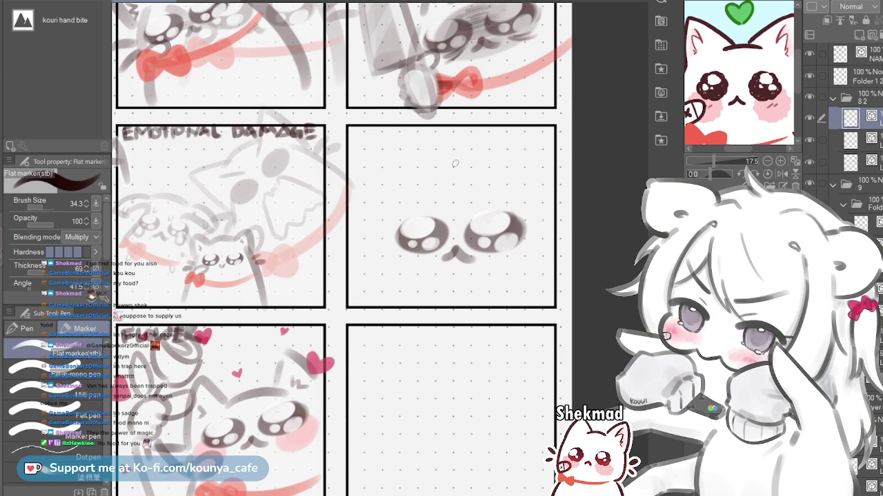
{"action": "scroll", "coordinate": [487, 171], "scroll_direction": "up", "scroll_amount": 2}
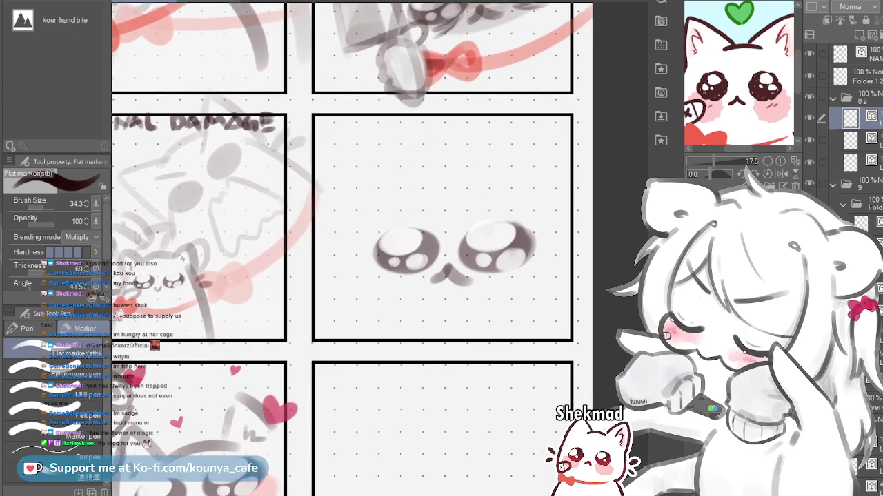
{"action": "left_click", "coordinate": [866, 97]}
{"action": "left_click", "coordinate": [866, 118]}
{"action": "left_click", "coordinate": [867, 140]}
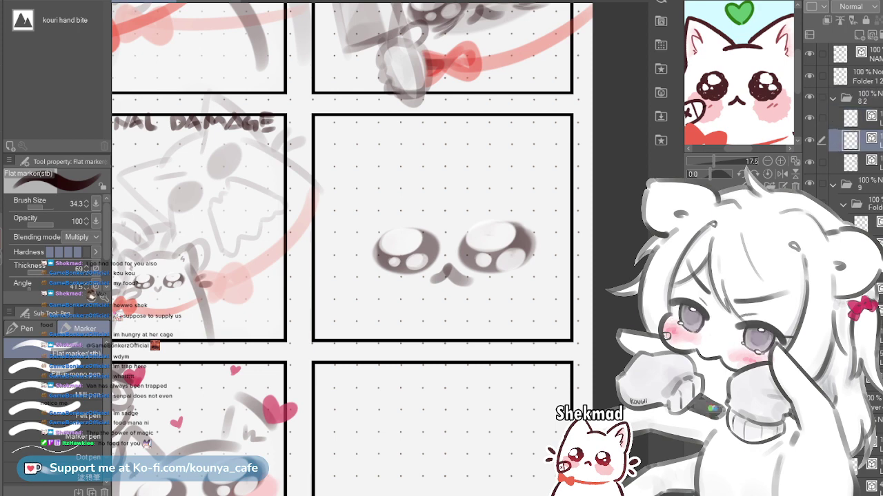
{"action": "left_click", "coordinate": [866, 118]}
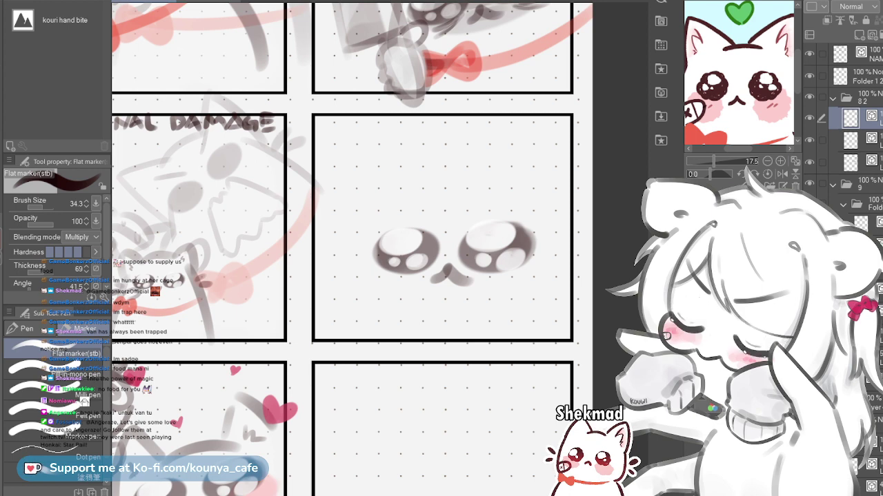
{"action": "left_click", "coordinate": [866, 140]}
{"action": "left_click", "coordinate": [866, 117]}
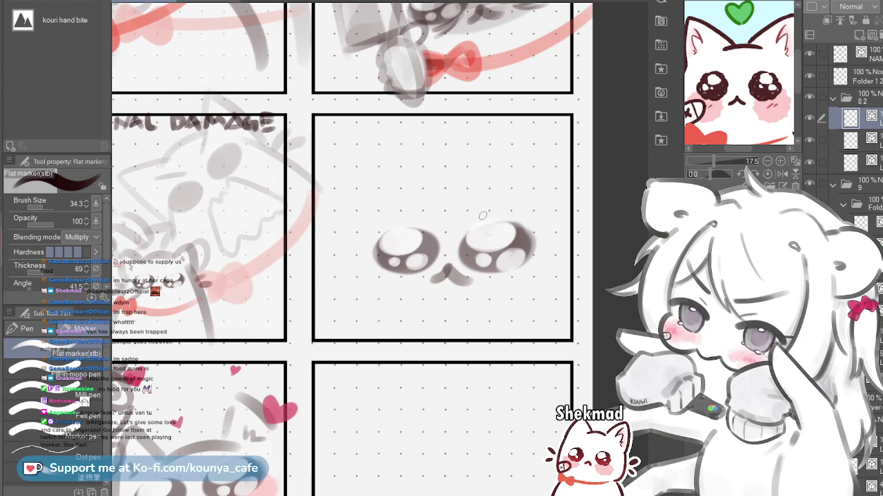
{"action": "scroll", "coordinate": [496, 196], "scroll_direction": "up", "scroll_amount": 1}
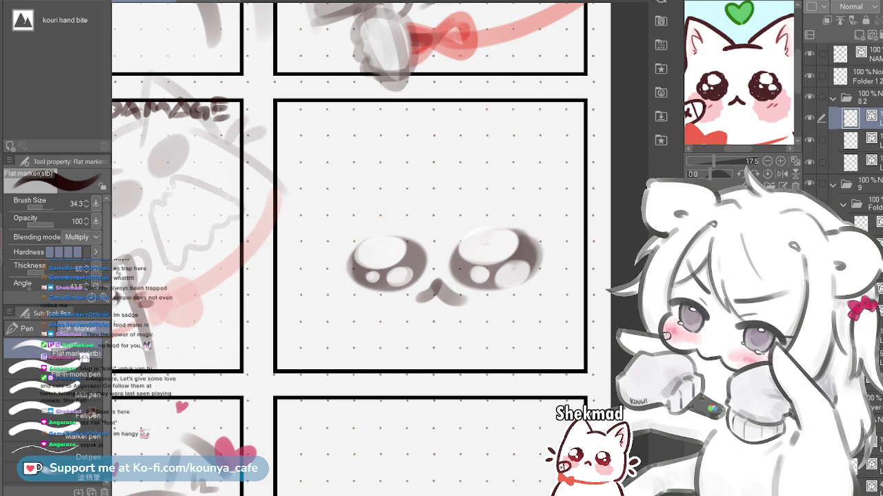
{"action": "left_click_drag", "start_coordinate": [360, 149], "coordinate": [356, 166]}
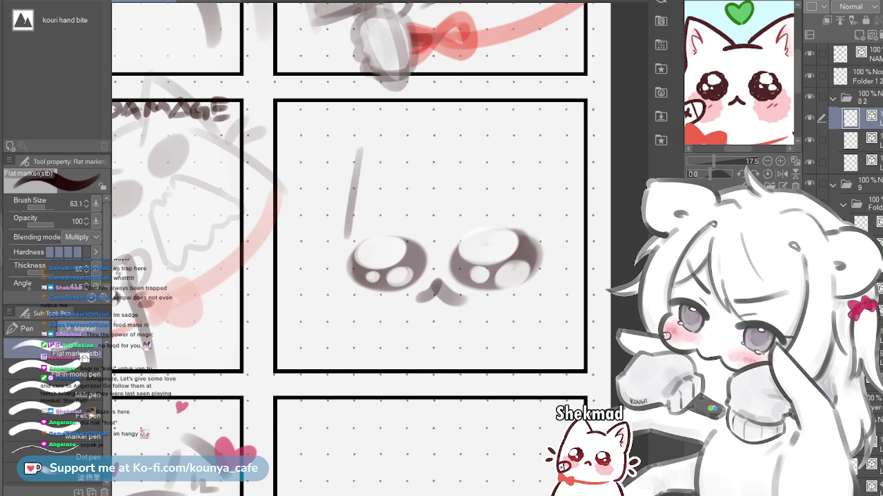
{"action": "key", "text": "ctrl+z"}
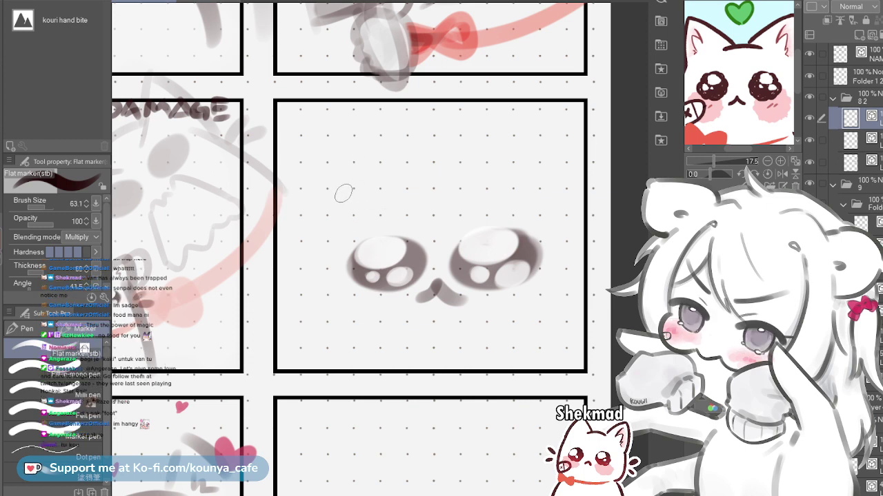
Delete the large and small white highlight strokes from the copied left-hand eye
{"action": "key", "text": "bracketleft"}
{"action": "left_click", "coordinate": [380, 251], "text": "ctrl"}
{"action": "key", "text": "Delete"}
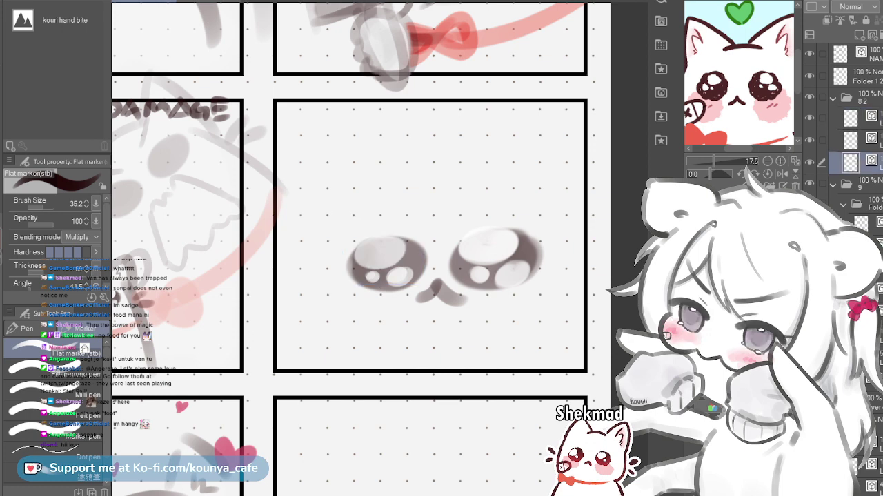
{"action": "left_click", "coordinate": [385, 257], "text": "ctrl"}
{"action": "key", "text": "Return"}
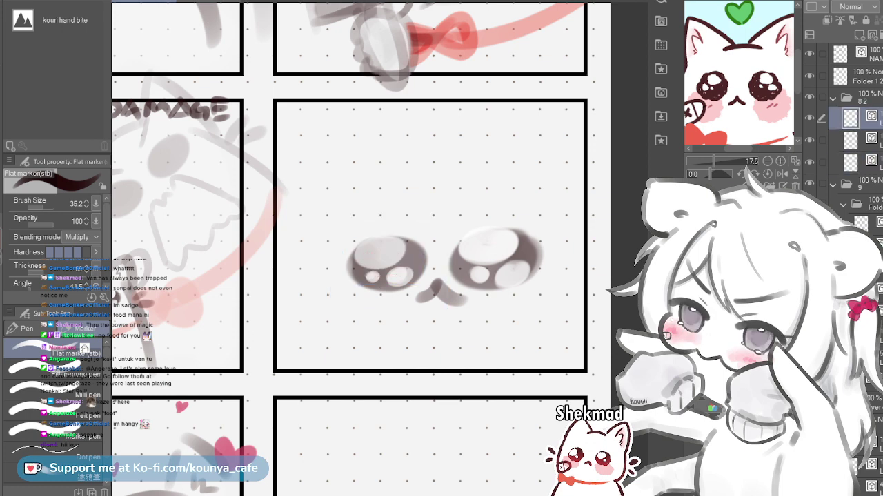
{"action": "key", "text": "ctrl+t"}
{"action": "key", "text": "Return"}
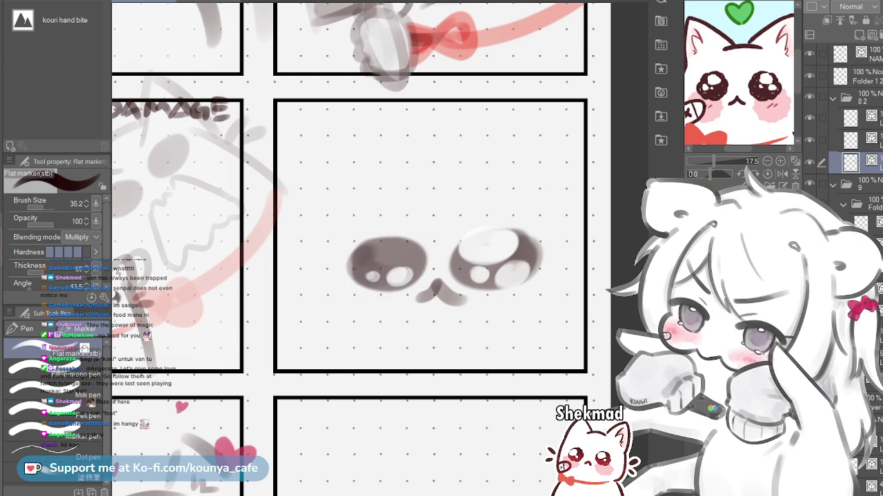
{"action": "key", "text": "ctrl+t"}
{"action": "key", "text": "Return"}
{"action": "left_click", "coordinate": [366, 260], "text": "ctrl"}
{"action": "left_click", "coordinate": [364, 258], "text": "ctrl"}
{"action": "left_click", "coordinate": [363, 259], "text": "ctrl"}
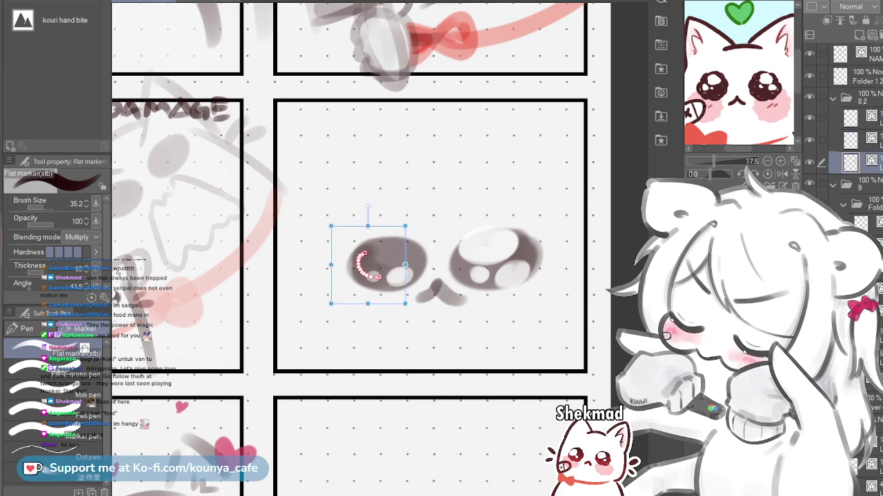
{"action": "left_click", "coordinate": [364, 254], "text": "ctrl"}
{"action": "left_click", "coordinate": [850, 163]}
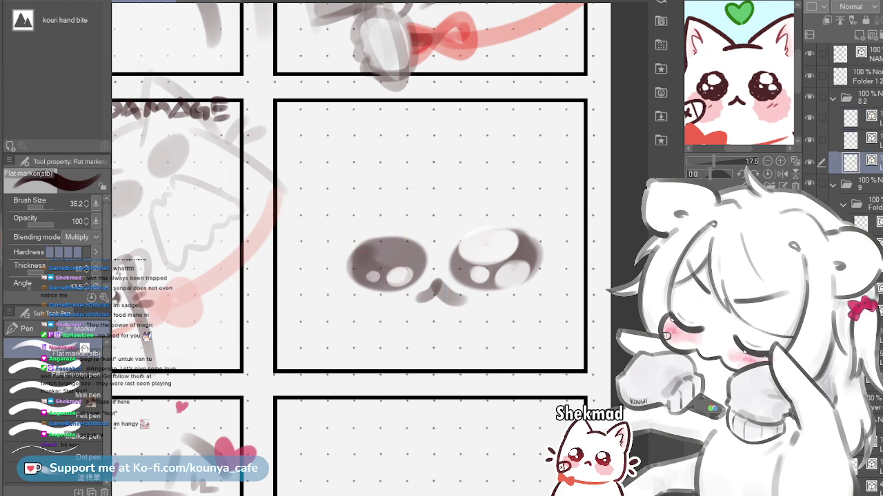
Paint solid dark ovals over both copied eyes on a new layer with the Flat marker at brush size 168.7, and delete the copied eyes' layer
{"action": "left_click", "coordinate": [872, 35]}
{"action": "mouse_move", "coordinate": [376, 260]}
{"action": "left_mouse_down"}
{"action": "mouse_move", "coordinate": [401, 258]}
{"action": "mouse_move", "coordinate": [361, 259]}
{"action": "mouse_move", "coordinate": [392, 276]}
{"action": "mouse_move", "coordinate": [400, 248]}
{"action": "mouse_move", "coordinate": [362, 262]}
{"action": "mouse_move", "coordinate": [405, 277]}
{"action": "mouse_move", "coordinate": [399, 250]}
{"action": "left_mouse_up"}
{"action": "key", "text": "ctrl+z"}
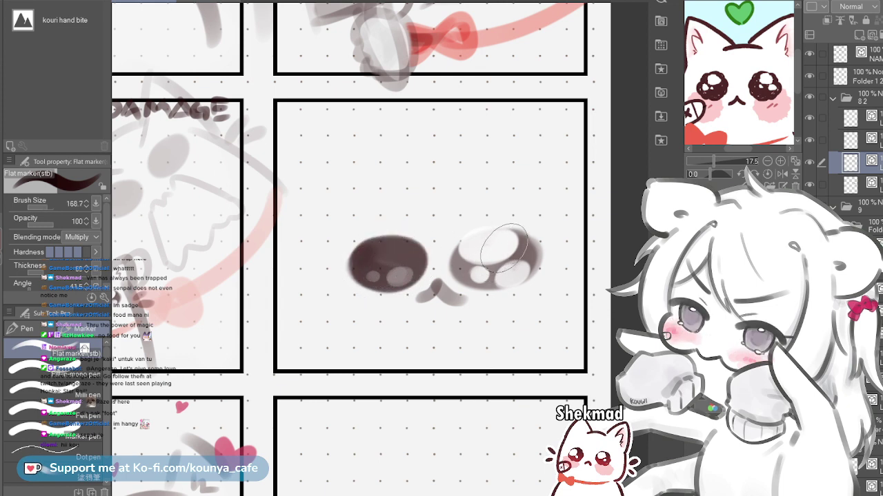
{"action": "mouse_move", "coordinate": [504, 248]}
{"action": "left_mouse_down"}
{"action": "mouse_move", "coordinate": [478, 241]}
{"action": "mouse_move", "coordinate": [472, 269]}
{"action": "mouse_move", "coordinate": [517, 262]}
{"action": "mouse_move", "coordinate": [491, 238]}
{"action": "mouse_move", "coordinate": [464, 262]}
{"action": "mouse_move", "coordinate": [490, 279]}
{"action": "mouse_move", "coordinate": [529, 265]}
{"action": "mouse_move", "coordinate": [508, 245]}
{"action": "mouse_move", "coordinate": [476, 248]}
{"action": "mouse_move", "coordinate": [470, 259]}
{"action": "mouse_move", "coordinate": [511, 254]}
{"action": "mouse_move", "coordinate": [483, 244]}
{"action": "mouse_move", "coordinate": [495, 259]}
{"action": "mouse_move", "coordinate": [516, 254]}
{"action": "mouse_move", "coordinate": [468, 247]}
{"action": "left_mouse_up"}
{"action": "key", "text": "ctrl+z"}
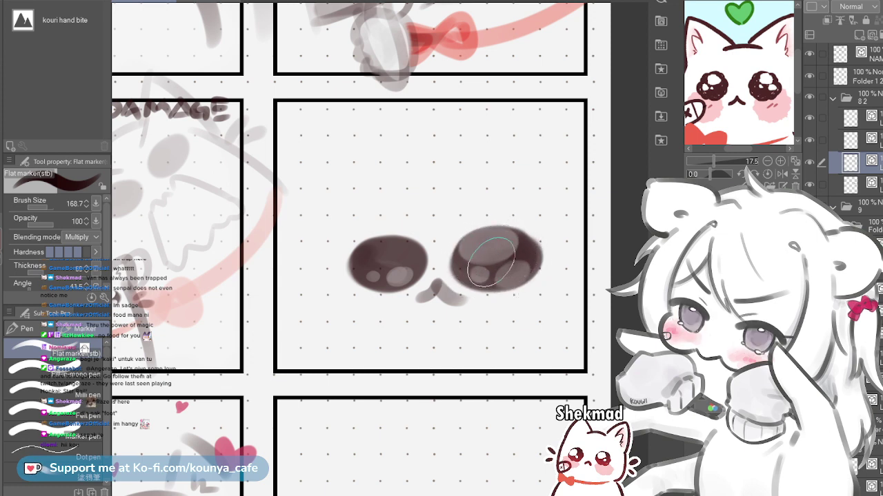
{"action": "left_click", "coordinate": [859, 184]}
{"action": "key", "text": "Delete"}
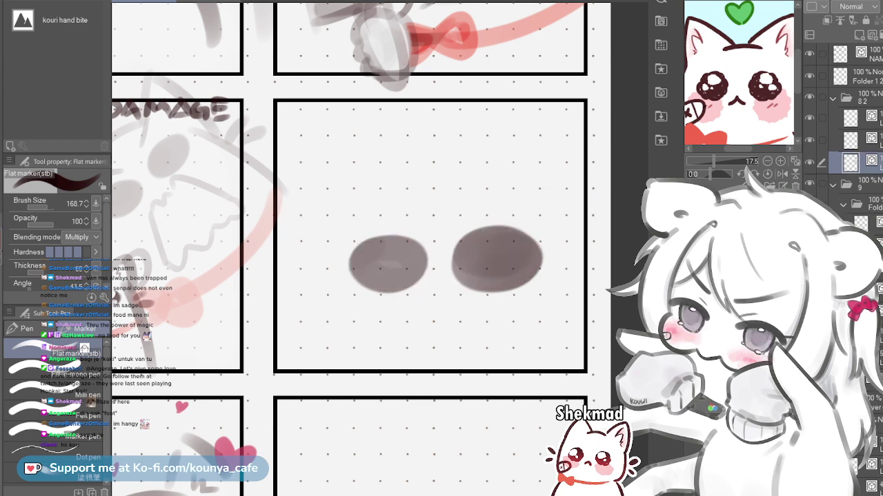
Sketch a tiny curved mouth below and between the dark oval eyes with the Flat marker at brush size 51.5
{"action": "key", "text": "["}
{"action": "key", "text": "["}
{"action": "key", "text": "["}
{"action": "key", "text": "["}
{"action": "key", "text": "["}
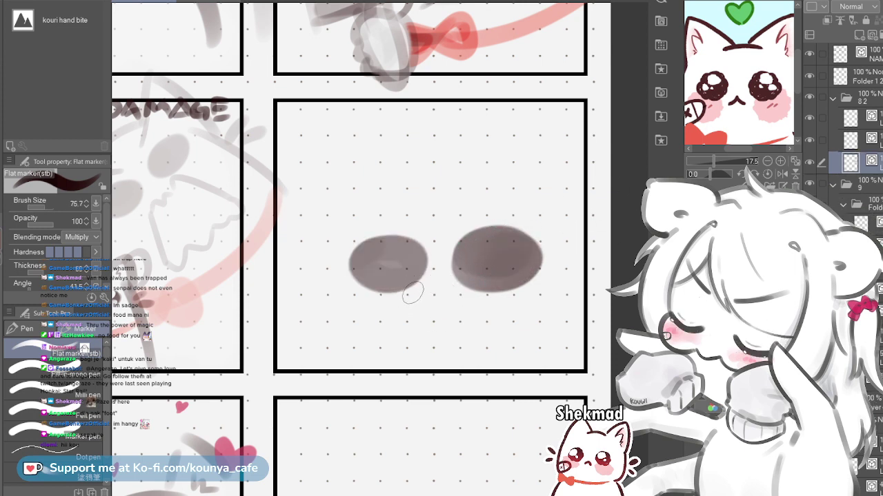
{"action": "key", "text": "bracketleft"}
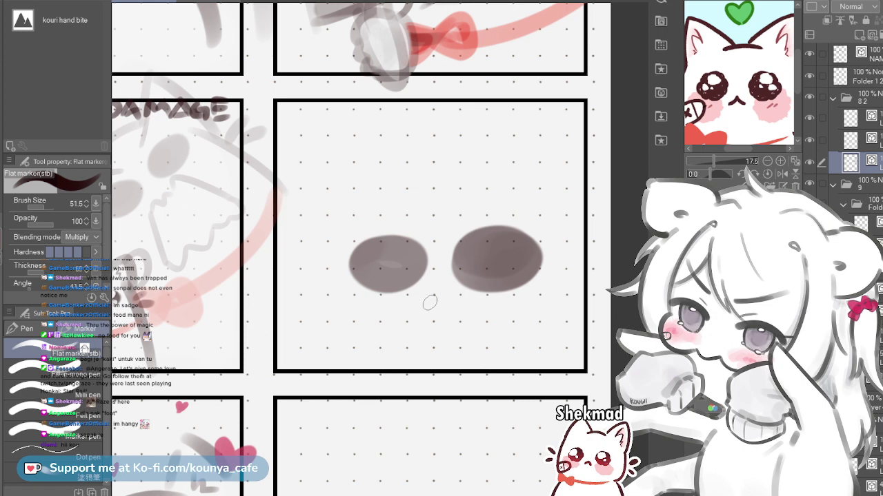
{"action": "mouse_move", "coordinate": [430, 297]}
{"action": "left_mouse_down"}
{"action": "mouse_move", "coordinate": [427, 312]}
{"action": "mouse_move", "coordinate": [429, 301]}
{"action": "mouse_move", "coordinate": [440, 302]}
{"action": "mouse_move", "coordinate": [439, 313]}
{"action": "mouse_move", "coordinate": [424, 311]}
{"action": "mouse_move", "coordinate": [439, 313]}
{"action": "mouse_move", "coordinate": [433, 316]}
{"action": "mouse_move", "coordinate": [432, 302]}
{"action": "mouse_move", "coordinate": [423, 308]}
{"action": "left_mouse_up"}
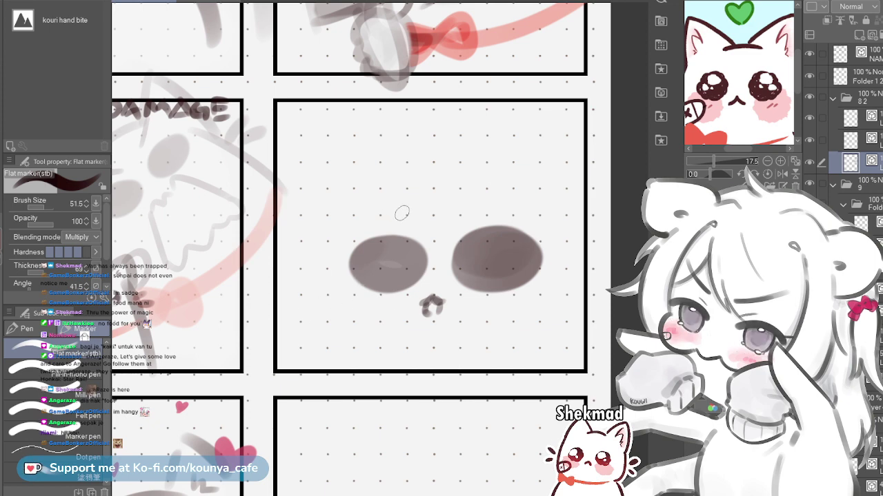
{"action": "scroll", "coordinate": [434, 201], "scroll_direction": "up", "scroll_amount": 3}
{"action": "left_click_drag", "start_coordinate": [482, 341], "coordinate": [466, 303]}
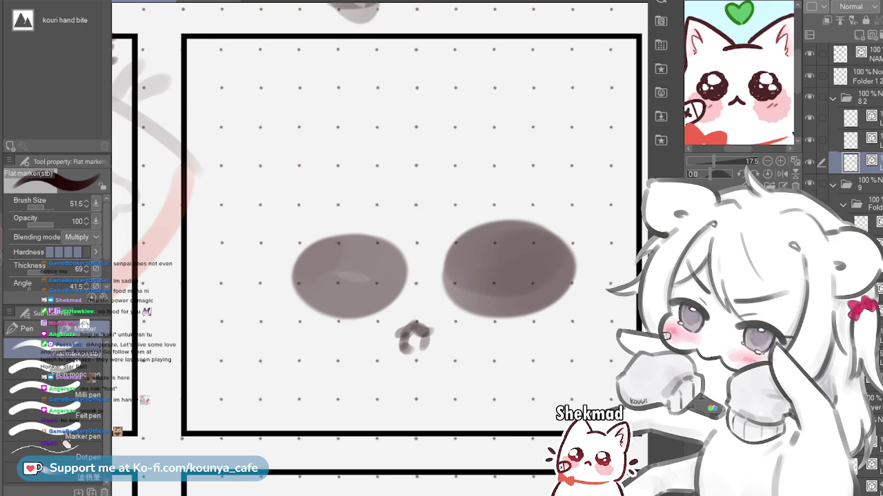
{"action": "scroll", "coordinate": [462, 294], "scroll_direction": "down", "scroll_amount": 1}
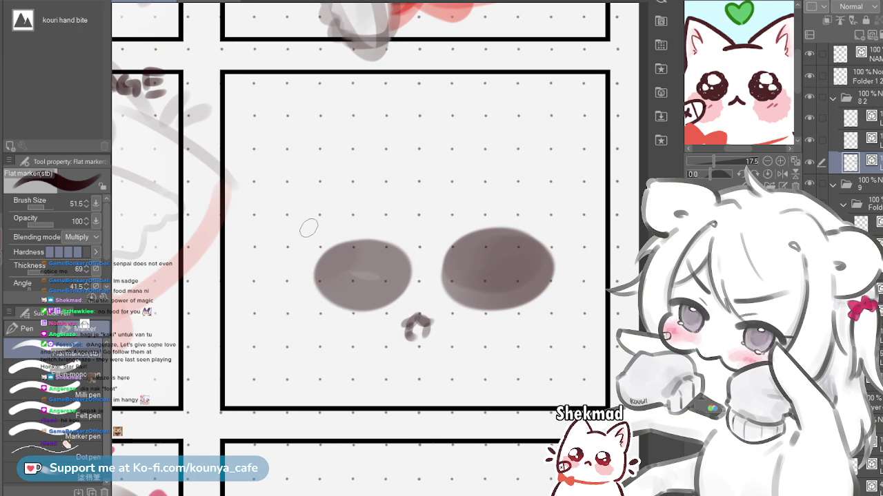
{"action": "key", "text": "bracketright"}
{"action": "key", "text": "bracketright"}
{"action": "left_click_drag", "start_coordinate": [301, 164], "coordinate": [293, 251]}
{"action": "key", "text": "ctrl+z"}
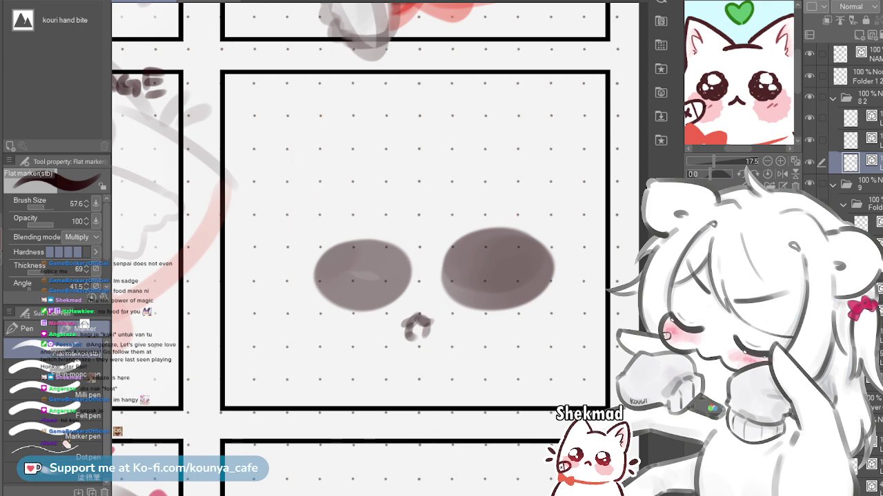
Sketch the cat's head outline with two pointed ears around the dark eyes on the middle layer, using the Flat marker at brush size 98.3
{"action": "key", "text": "["}
{"action": "left_click", "coordinate": [862, 141]}
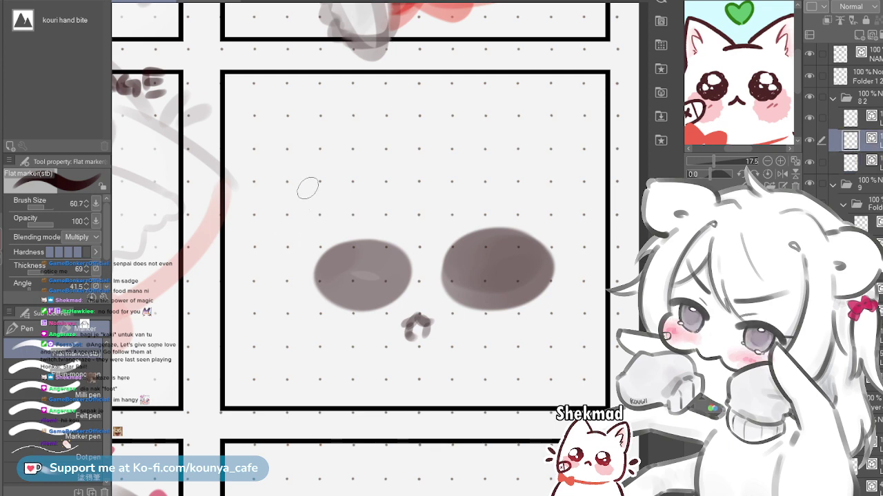
{"action": "mouse_move", "coordinate": [286, 255]}
{"action": "left_mouse_down"}
{"action": "mouse_move", "coordinate": [308, 174]}
{"action": "mouse_move", "coordinate": [375, 205]}
{"action": "mouse_move", "coordinate": [493, 196]}
{"action": "mouse_move", "coordinate": [519, 129]}
{"action": "left_mouse_up"}
{"action": "scroll", "coordinate": [514, 152], "scroll_direction": "down", "scroll_amount": 4}
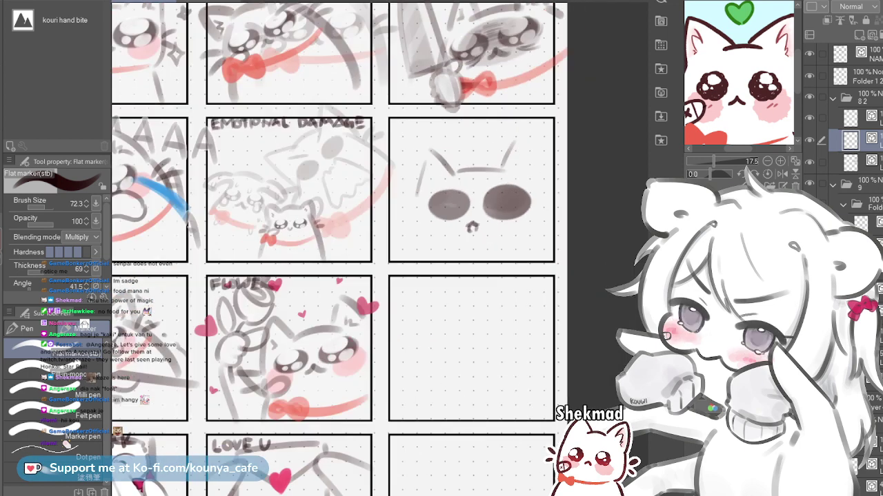
{"action": "key", "text": "]"}
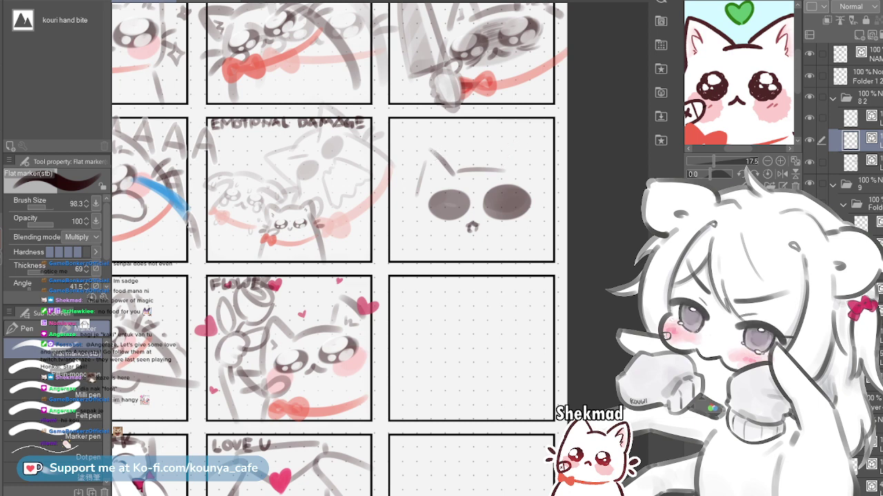
{"action": "left_click_drag", "start_coordinate": [424, 154], "coordinate": [412, 210]}
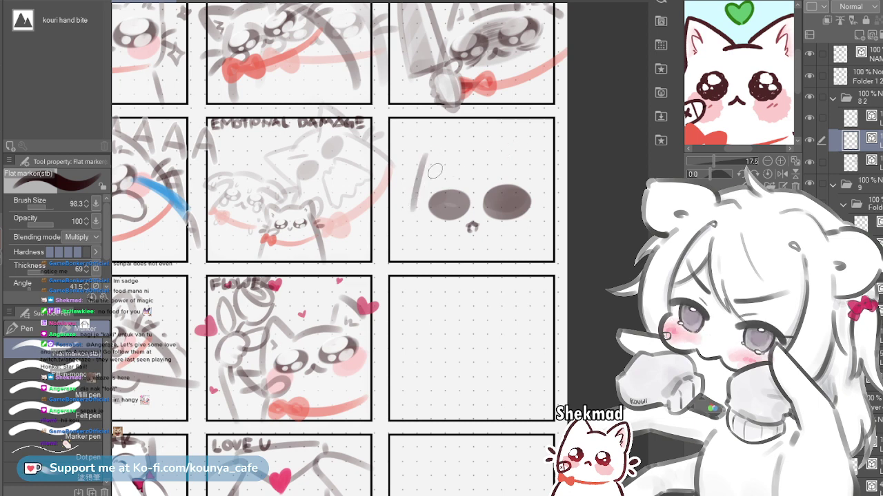
{"action": "mouse_move", "coordinate": [426, 147]}
{"action": "left_mouse_down"}
{"action": "mouse_move", "coordinate": [450, 169]}
{"action": "mouse_move", "coordinate": [502, 168]}
{"action": "mouse_move", "coordinate": [510, 152]}
{"action": "mouse_move", "coordinate": [528, 153]}
{"action": "mouse_move", "coordinate": [522, 138]}
{"action": "mouse_move", "coordinate": [540, 196]}
{"action": "left_mouse_up"}
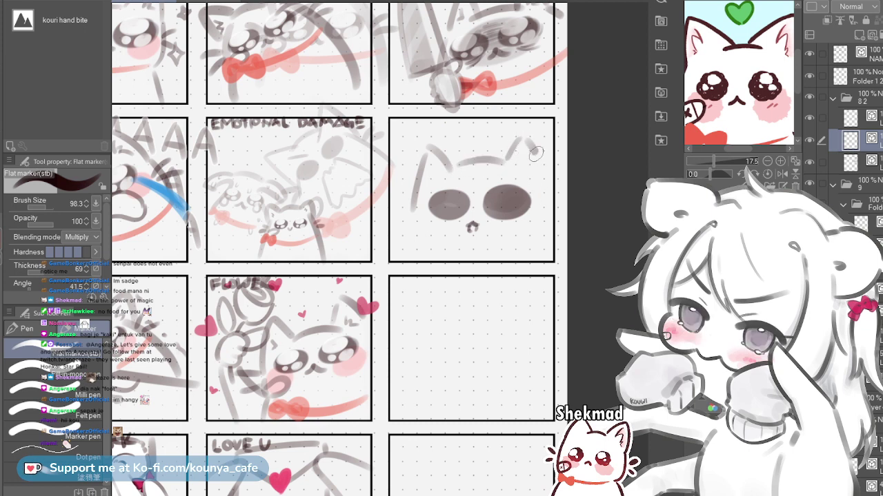
{"action": "left_click_drag", "start_coordinate": [536, 153], "coordinate": [550, 197]}
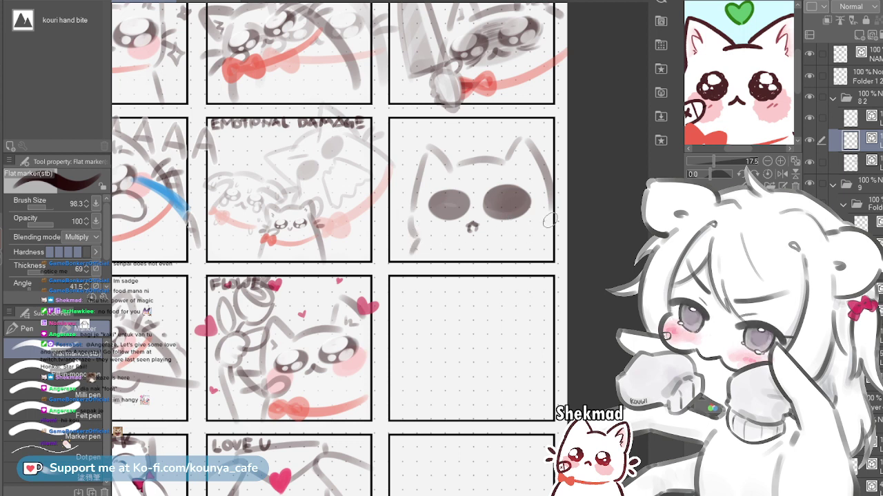
Nudge the right-hand eye slightly and sketch a small curved stroke beside the lower-left edge of the cat's face
{"action": "key", "text": "ctrl+v"}
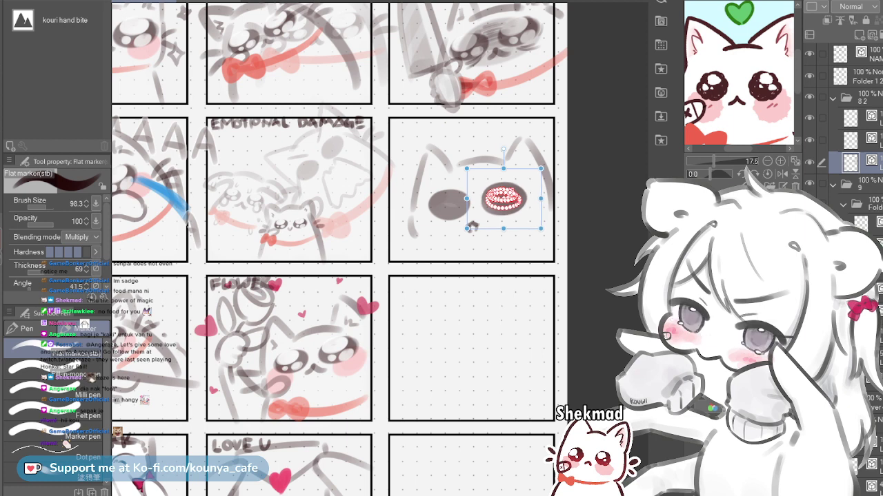
{"action": "key", "text": "ctrl+z"}
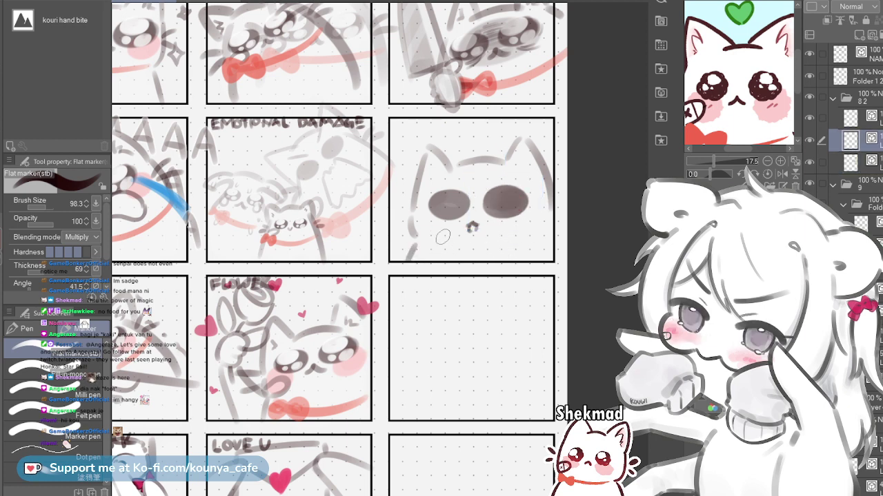
{"action": "mouse_move", "coordinate": [417, 226]}
{"action": "left_mouse_down"}
{"action": "mouse_move", "coordinate": [464, 254]}
{"action": "mouse_move", "coordinate": [536, 220]}
{"action": "left_mouse_up"}
{"action": "key", "text": "ctrl+z"}
Paint a curved red collar across the bottom of the cat panel at brush size 98.3 and move it slightly upward
{"action": "key", "text": "x"}
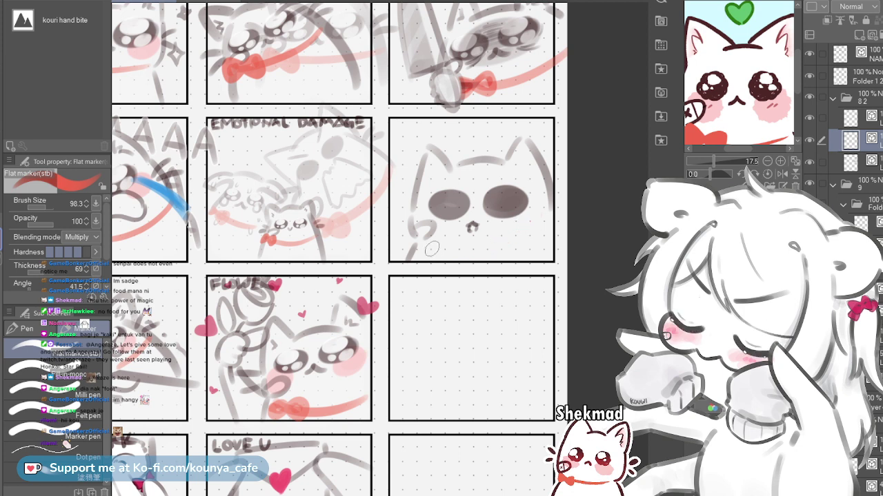
{"action": "key", "text": "ctrl+z"}
{"action": "mouse_move", "coordinate": [422, 253]}
{"action": "left_mouse_down"}
{"action": "mouse_move", "coordinate": [448, 257]}
{"action": "mouse_move", "coordinate": [553, 238]}
{"action": "left_mouse_up"}
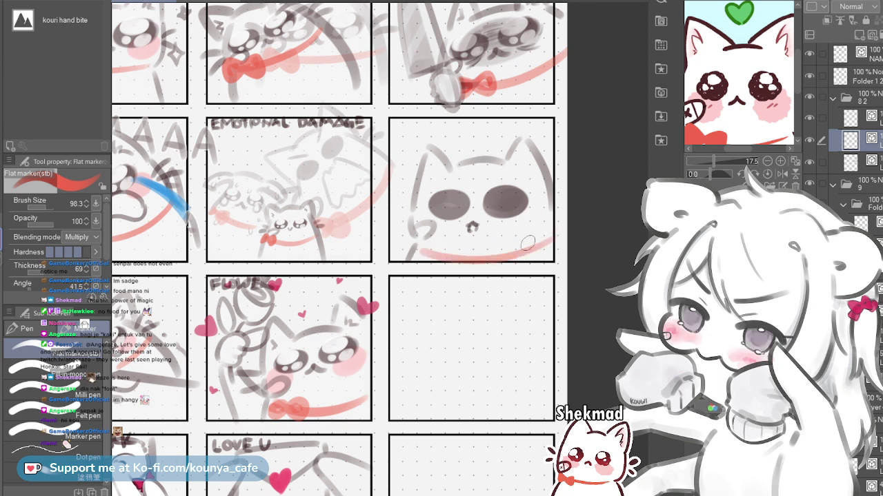
{"action": "left_click_drag", "start_coordinate": [421, 251], "coordinate": [555, 236]}
{"action": "key", "text": "ctrl"}
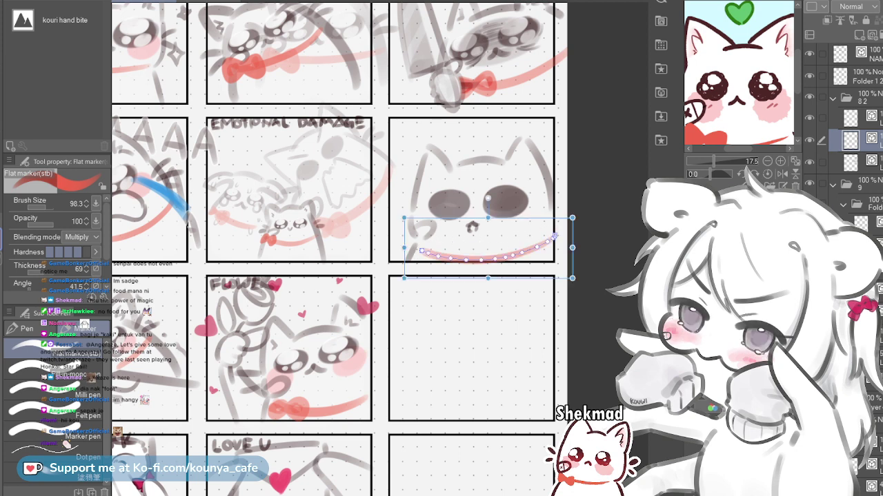
{"action": "left_click_drag", "start_coordinate": [481, 260], "coordinate": [482, 256]}
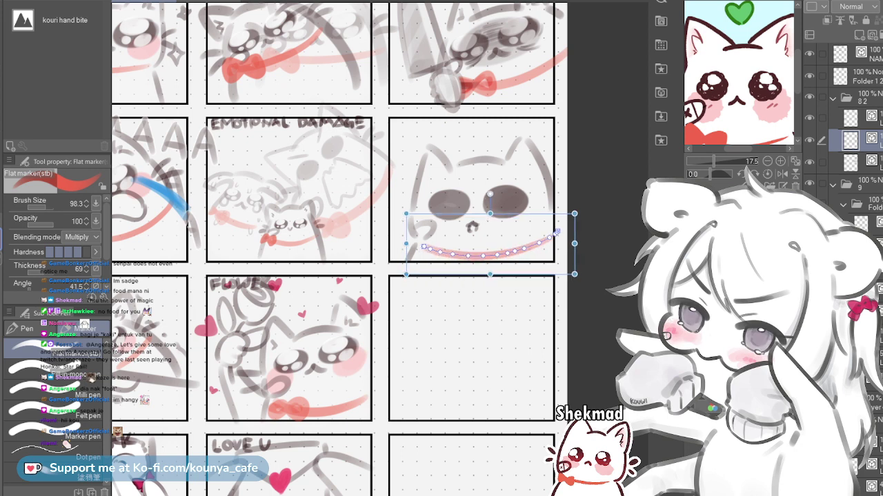
Paint a red bow at the left end of the collar with the Flat marker at brush size 96.8
{"action": "key", "text": "bracketleft"}
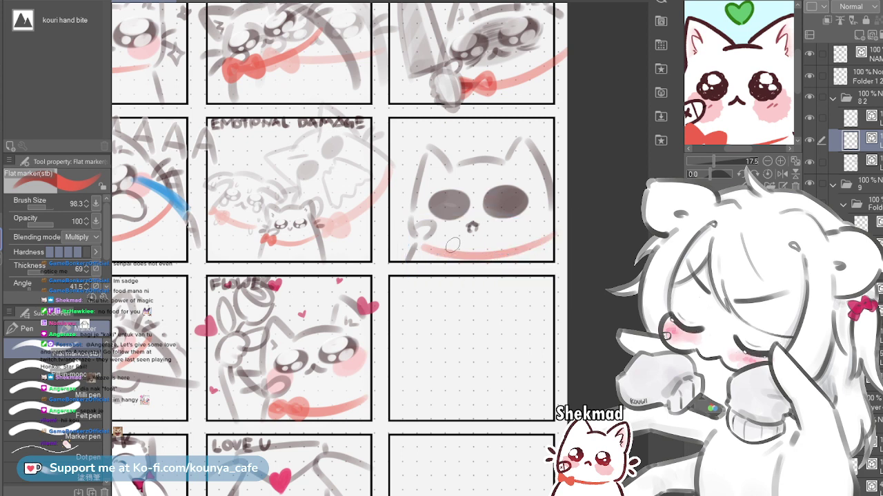
{"action": "key", "text": "bracketleft"}
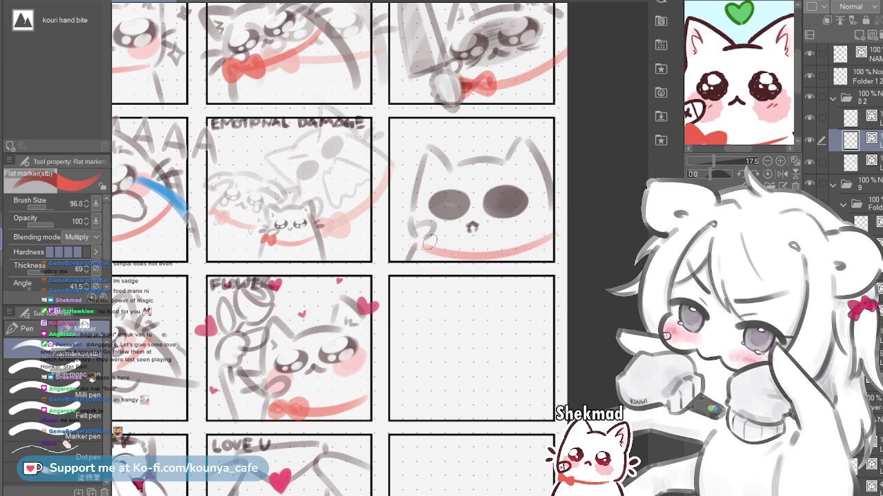
{"action": "mouse_move", "coordinate": [424, 250]}
{"action": "left_mouse_down"}
{"action": "mouse_move", "coordinate": [441, 256]}
{"action": "mouse_move", "coordinate": [453, 248]}
{"action": "left_mouse_up"}
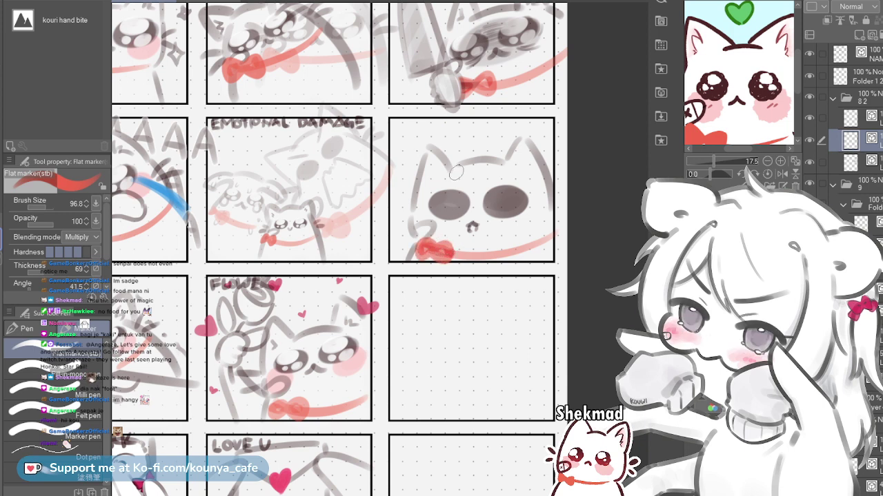
Sketch short dark inner-ear marks inside both cat ears with the Flat marker at brush size 77.2
{"action": "key", "text": "x"}
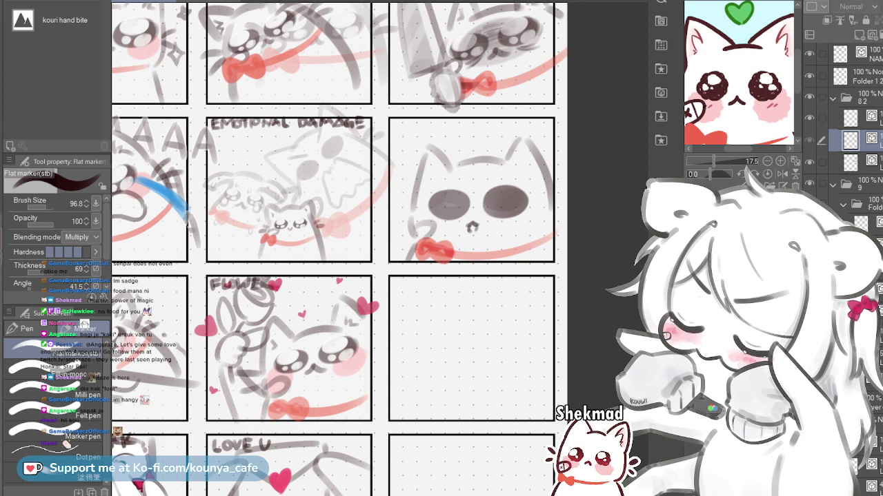
{"action": "left_click", "coordinate": [808, 140]}
{"action": "left_click", "coordinate": [809, 140]}
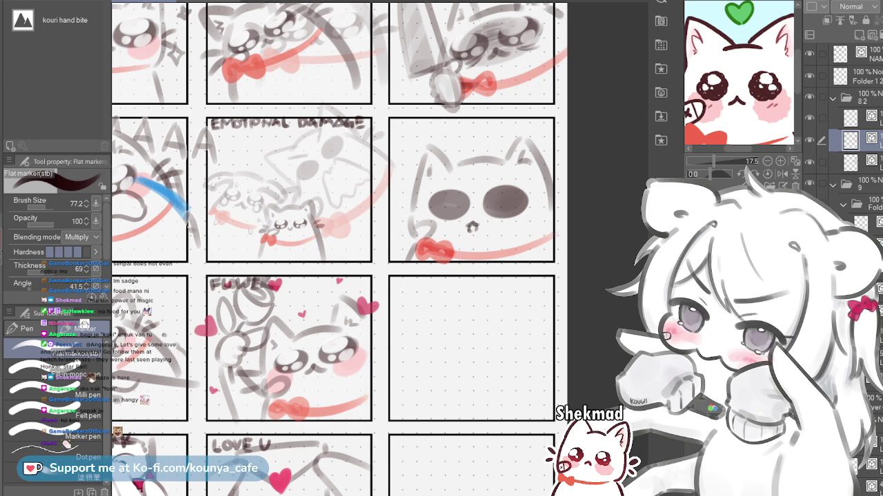
{"action": "scroll", "coordinate": [517, 155], "scroll_direction": "up", "scroll_amount": 3}
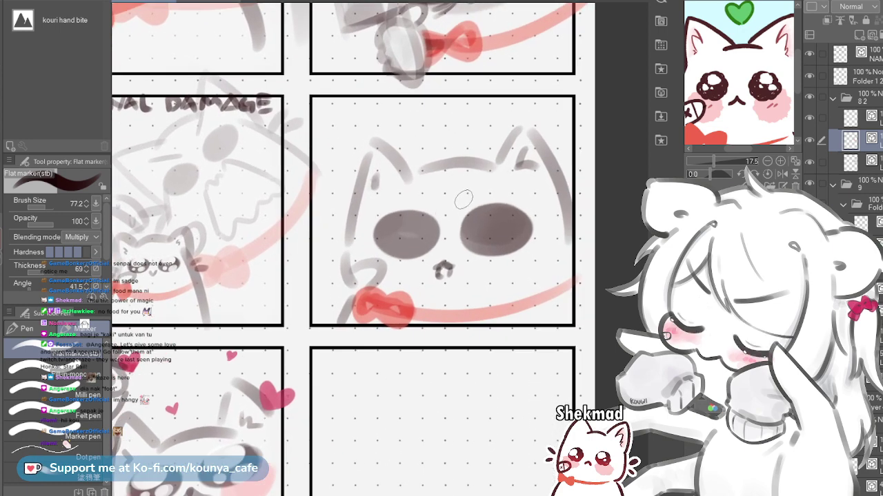
Paint pink blush on both cheeks of the knife-holding cat with the Flat marker at brush size 202.8
{"action": "scroll", "coordinate": [463, 200], "scroll_direction": "down", "scroll_amount": 5}
{"action": "scroll", "coordinate": [464, 199], "scroll_direction": "up", "scroll_amount": 1}
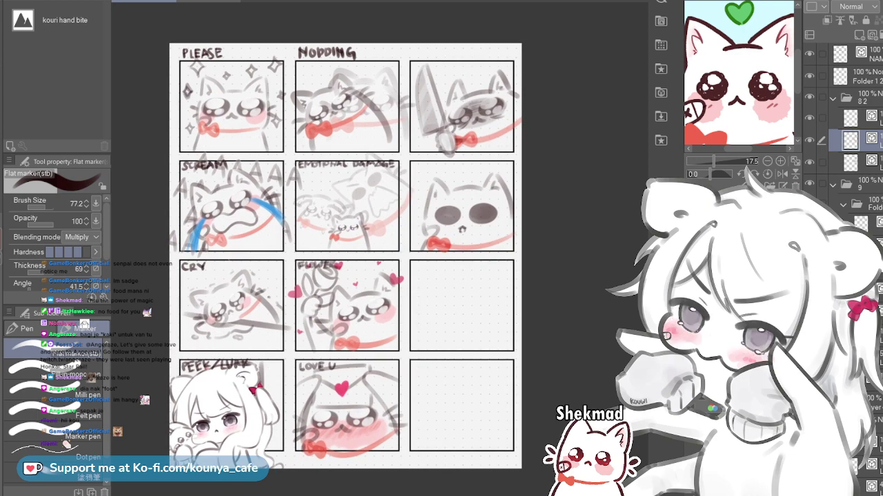
{"action": "scroll", "coordinate": [498, 160], "scroll_direction": "up", "scroll_amount": 2}
{"action": "left_click_drag", "start_coordinate": [482, 180], "coordinate": [481, 210]}
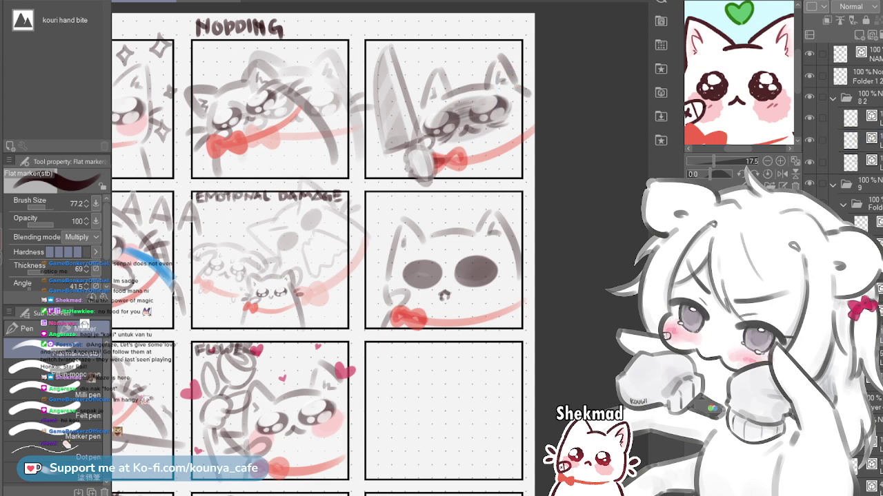
{"action": "left_click", "coordinate": [711, 112]}
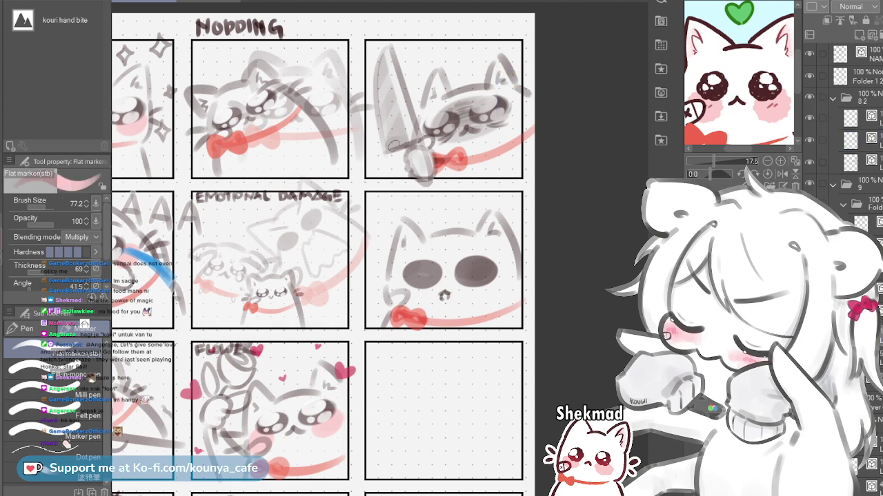
{"action": "left_click_drag", "start_coordinate": [437, 145], "coordinate": [452, 146], "text": "ctrl+alt"}
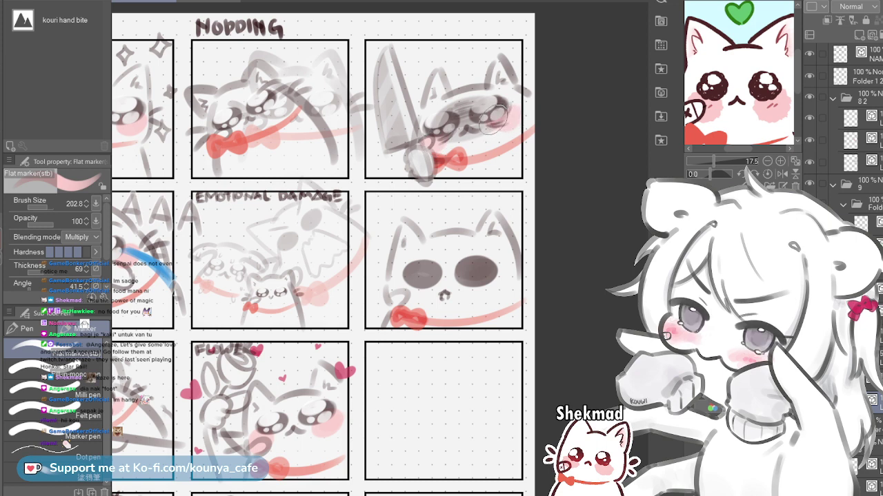
Paint pink blush ovals beneath both dark eyes of the new cat on a new layer at brush size 202.8
{"action": "left_click", "coordinate": [855, 163]}
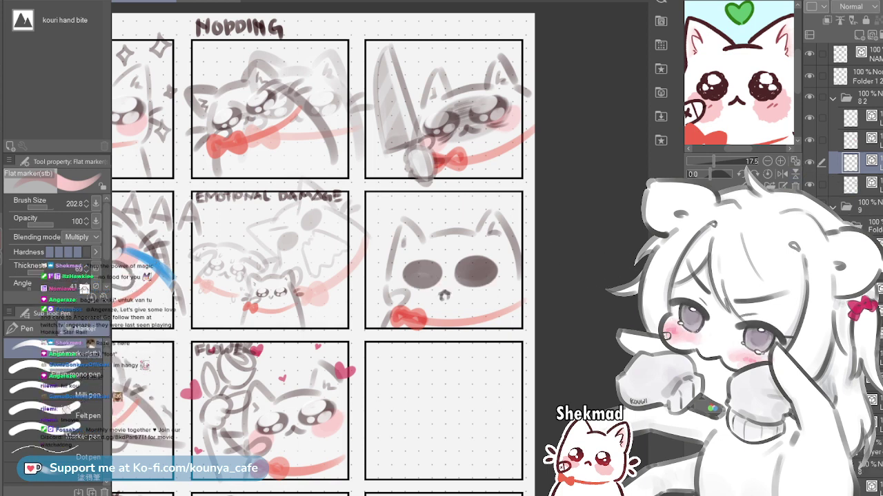
{"action": "key", "text": "ctrl+shift+n"}
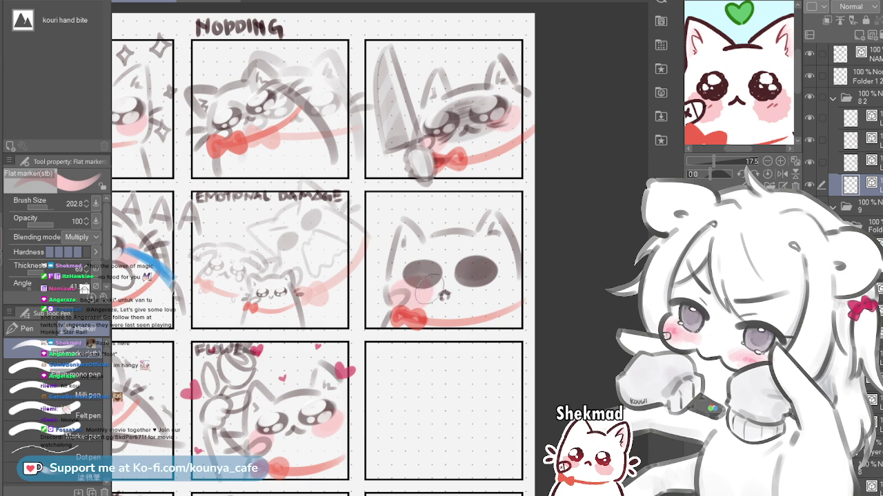
{"action": "left_click_drag", "start_coordinate": [407, 283], "coordinate": [413, 289]}
{"action": "key", "text": "ctrl+z"}
{"action": "left_click_drag", "start_coordinate": [488, 280], "coordinate": [498, 286]}
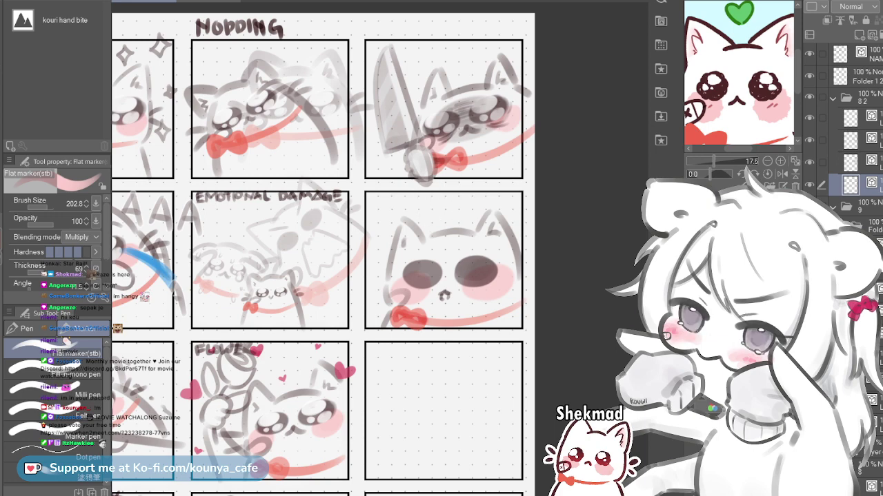
Examine which parts of the new cat sketch sit on each layer of the panel's folder
{"action": "scroll", "coordinate": [465, 240], "scroll_direction": "up", "scroll_amount": 2}
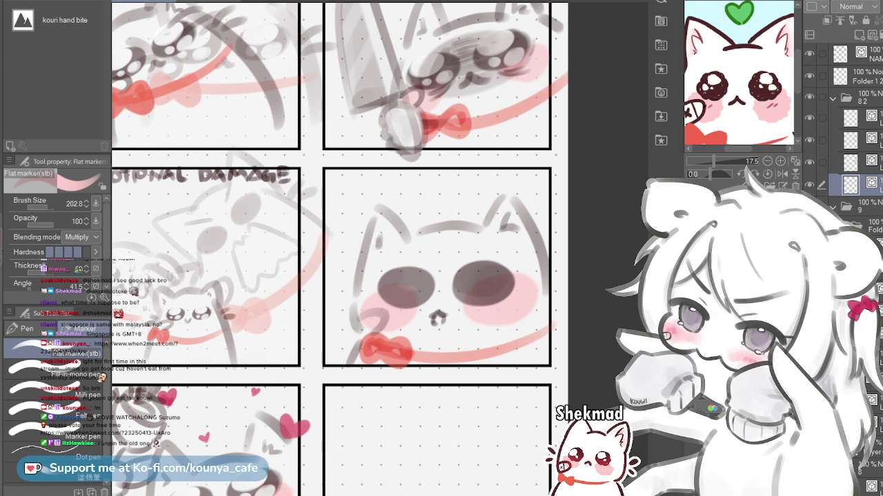
{"action": "left_click", "coordinate": [855, 163]}
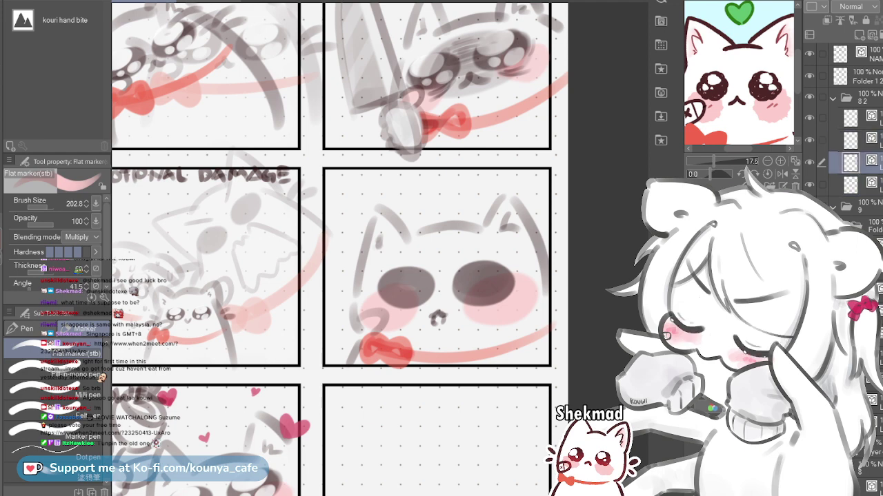
{"action": "left_click", "coordinate": [809, 185]}
{"action": "left_click", "coordinate": [809, 184]}
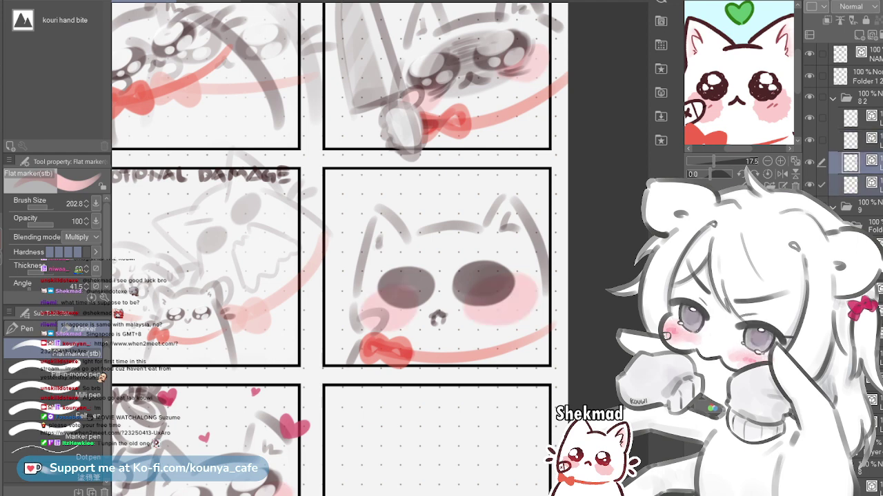
{"action": "left_click", "coordinate": [855, 185]}
{"action": "left_click", "coordinate": [855, 163]}
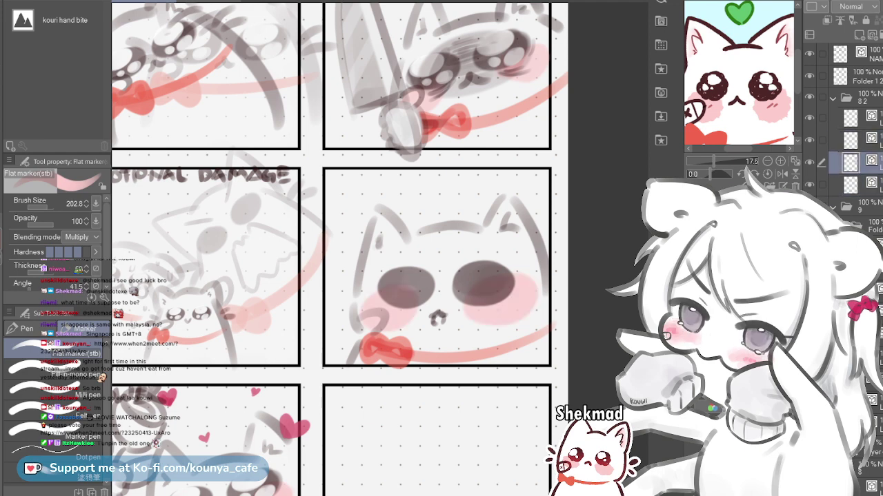
{"action": "left_click", "coordinate": [855, 141]}
{"action": "left_click", "coordinate": [855, 162]}
{"action": "left_click", "coordinate": [855, 184]}
{"action": "left_click", "coordinate": [855, 163]}
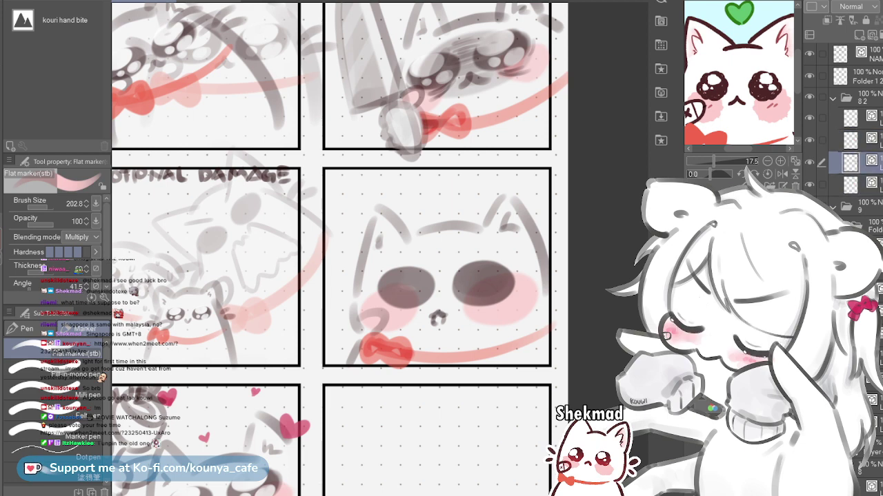
{"action": "left_click", "coordinate": [855, 141]}
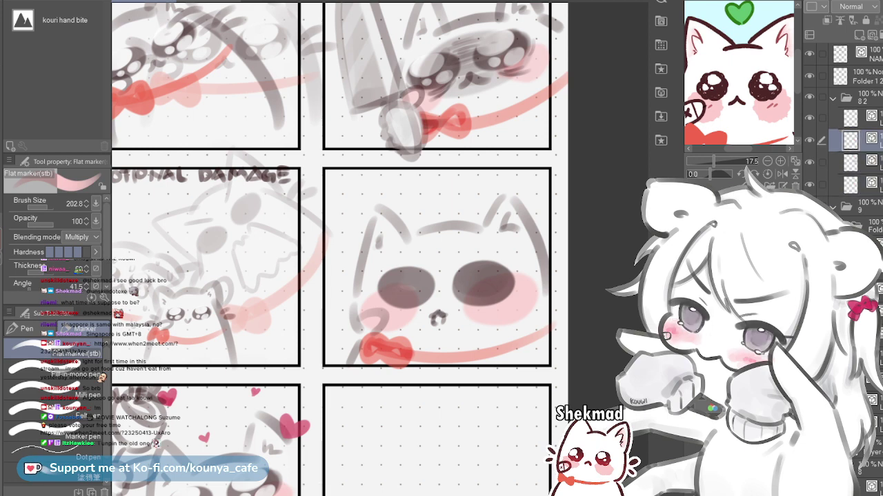
{"action": "left_click", "coordinate": [850, 141], "text": "ctrl"}
{"action": "left_click", "coordinate": [850, 163], "text": "ctrl"}
{"action": "left_click", "coordinate": [871, 118], "text": "ctrl"}
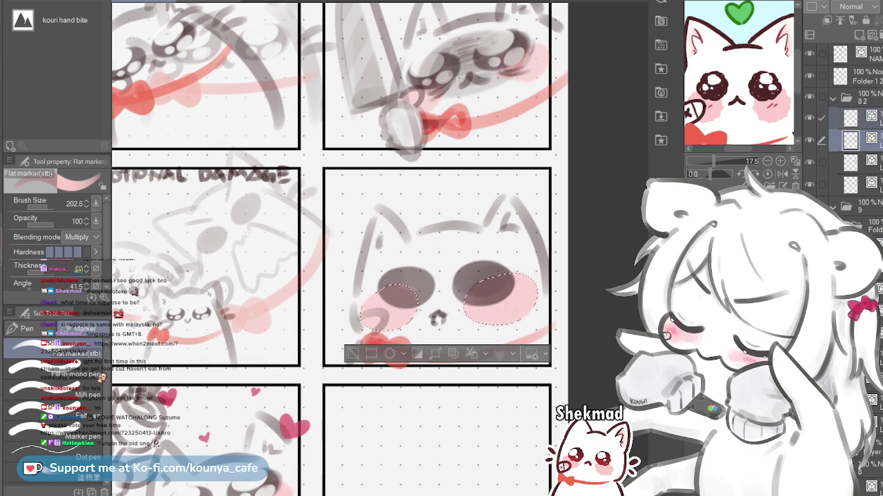
{"action": "left_click", "coordinate": [850, 118], "text": "ctrl"}
{"action": "key", "text": "ctrl+d"}
{"action": "left_click", "coordinate": [851, 141], "text": "ctrl"}
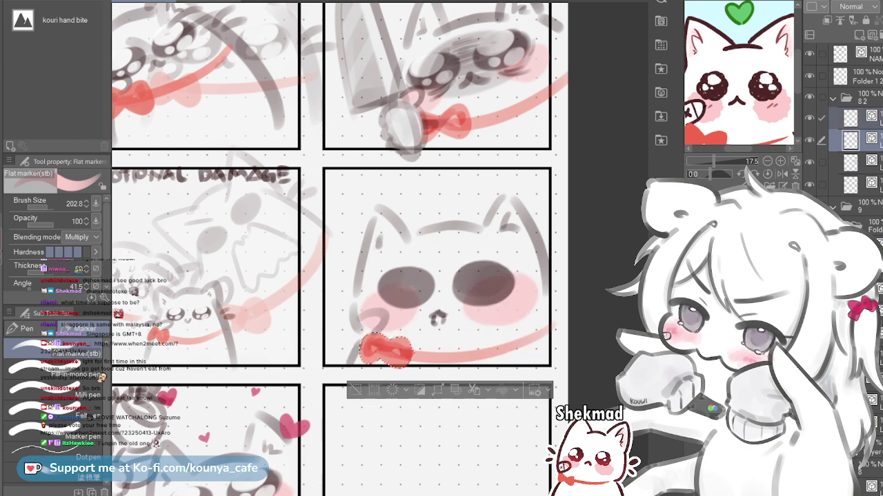
{"action": "key", "text": "ctrl+d"}
{"action": "key", "text": "Delete"}
{"action": "key", "text": "ctrl+z"}
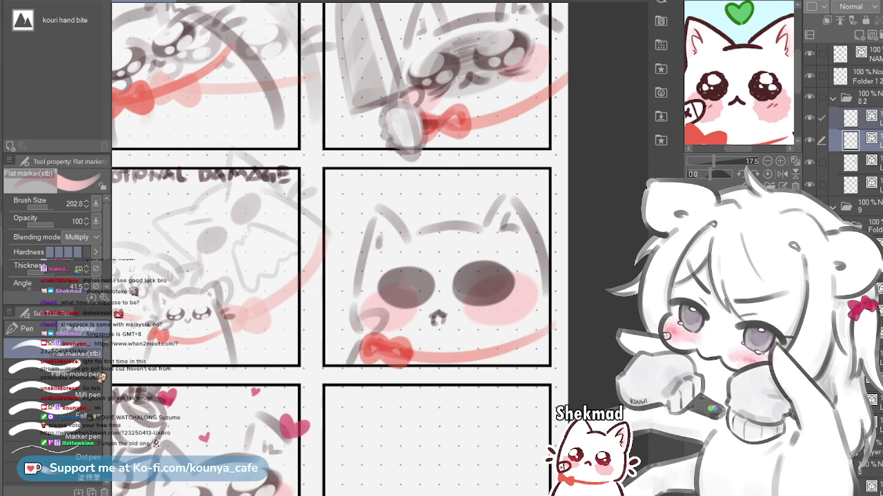
Check the content of the topmost layer in the panel's folder by hiding and showing it, and make that layer active
{"action": "left_click", "coordinate": [809, 118]}
{"action": "left_click", "coordinate": [809, 118]}
{"action": "left_click", "coordinate": [862, 118]}
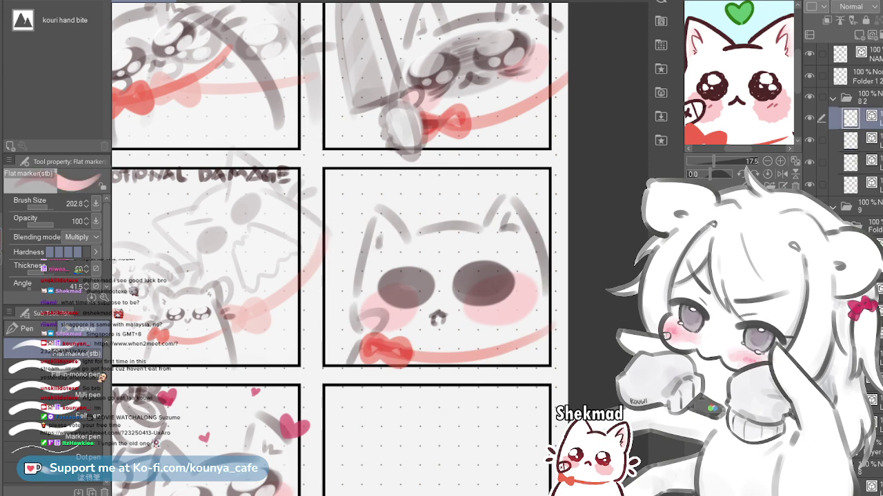
Letter a dark "E" above the cat's left ear with the Flat marker at brush size 68.2
{"action": "key", "text": "x"}
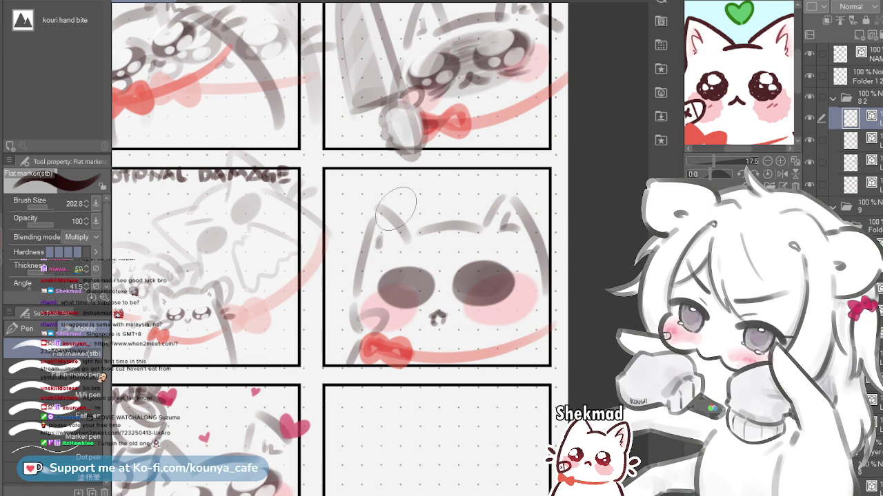
{"action": "left_click_drag", "start_coordinate": [449, 217], "coordinate": [407, 213]}
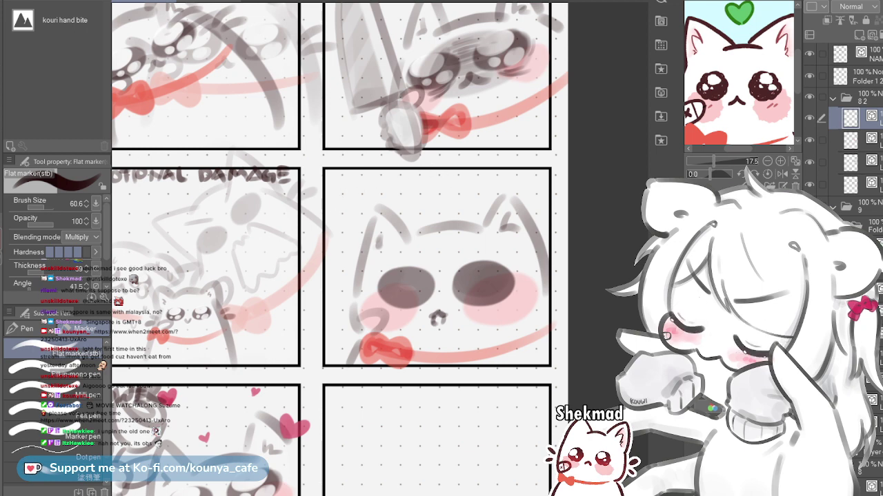
{"action": "key", "text": "["}
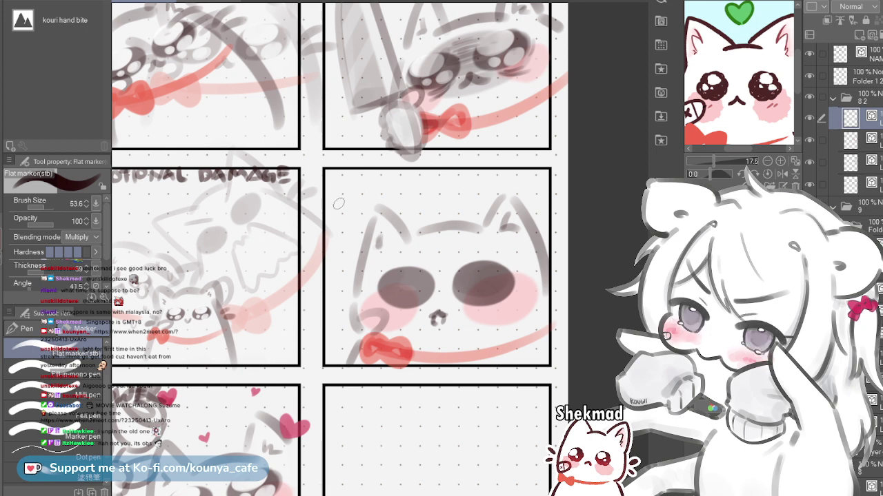
{"action": "left_click_drag", "start_coordinate": [337, 187], "coordinate": [337, 214]}
{"action": "mouse_move", "coordinate": [335, 186]}
{"action": "left_mouse_down"}
{"action": "mouse_move", "coordinate": [355, 185]}
{"action": "mouse_move", "coordinate": [350, 195]}
{"action": "left_mouse_up"}
{"action": "key", "text": "ctrl+z"}
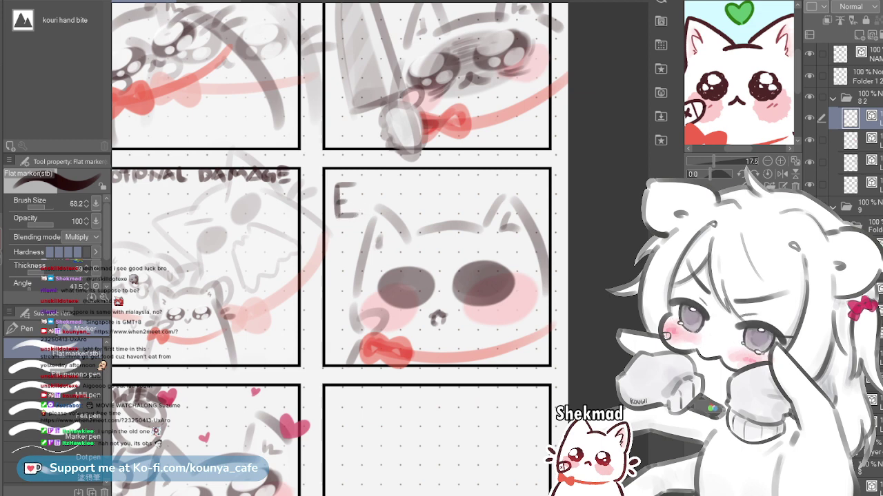
{"action": "key", "text": "ctrl+z"}
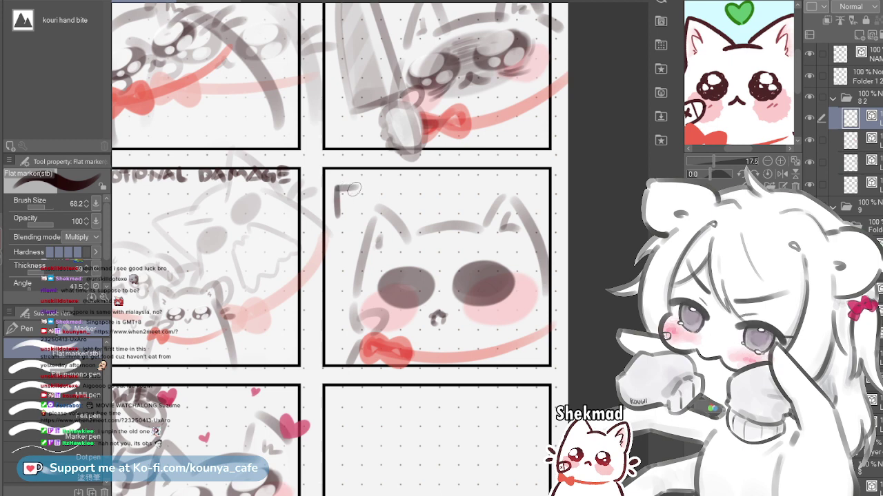
{"action": "left_click_drag", "start_coordinate": [335, 218], "coordinate": [354, 218]}
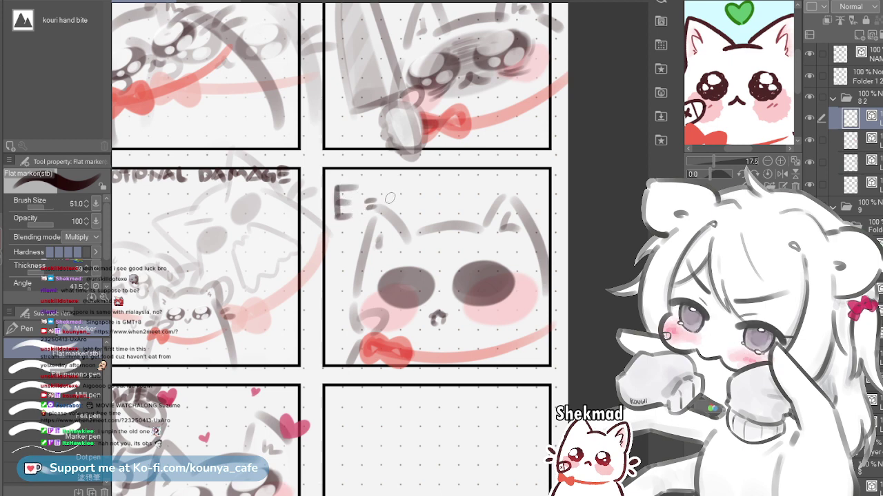
Complete the lettering as "E = mc²" above the cat's head at brush size 51.0
{"action": "mouse_move", "coordinate": [389, 208]}
{"action": "left_mouse_down"}
{"action": "mouse_move", "coordinate": [400, 199]}
{"action": "mouse_move", "coordinate": [412, 208]}
{"action": "left_mouse_up"}
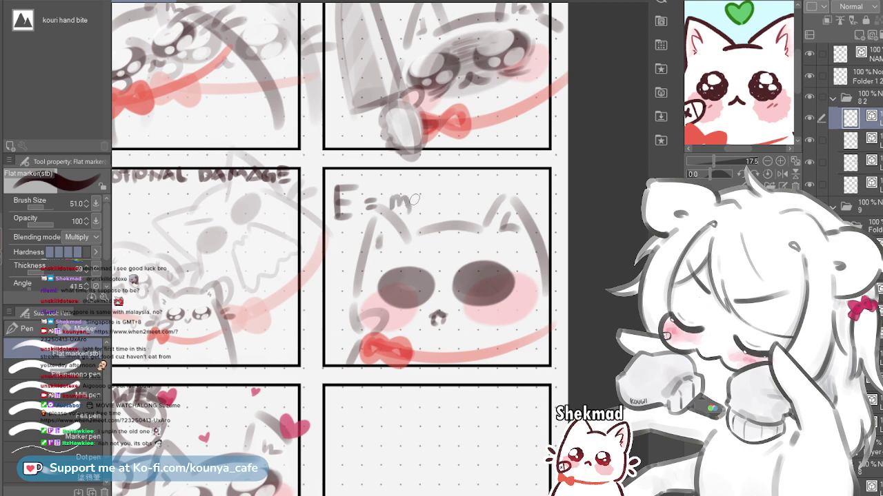
{"action": "key", "text": "ctrl+z"}
{"action": "key", "text": "ctrl+z"}
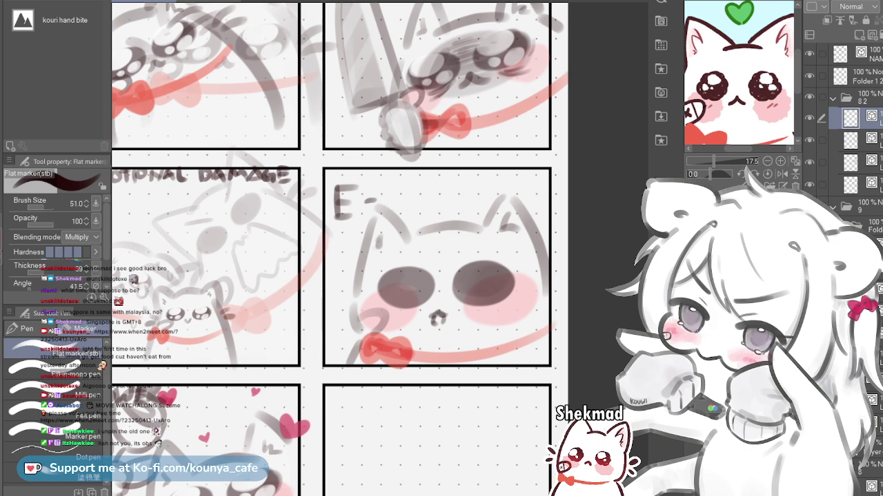
{"action": "mouse_move", "coordinate": [366, 202]}
{"action": "left_mouse_down"}
{"action": "mouse_move", "coordinate": [387, 208]}
{"action": "mouse_move", "coordinate": [392, 195]}
{"action": "mouse_move", "coordinate": [398, 203]}
{"action": "mouse_move", "coordinate": [417, 197]}
{"action": "mouse_move", "coordinate": [418, 206]}
{"action": "mouse_move", "coordinate": [439, 200]}
{"action": "left_mouse_up"}
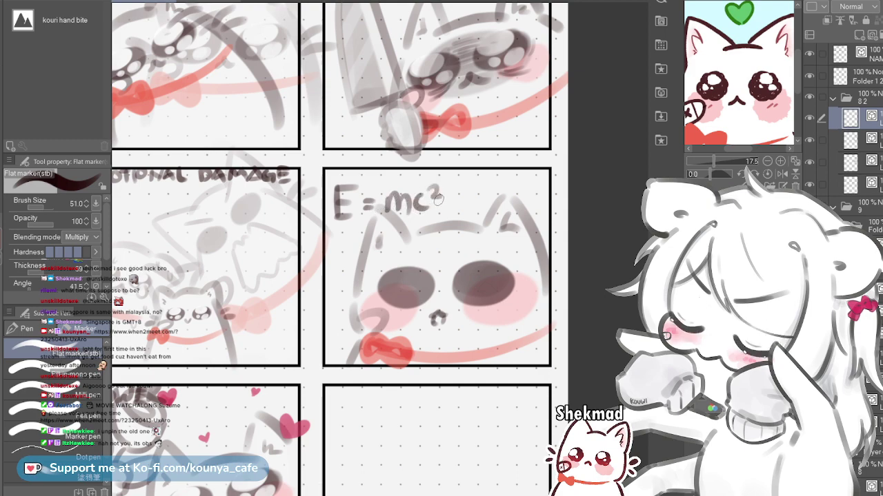
Put the equation's layer in a new folder with a white outline, and add another layer inside that folder
{"action": "scroll", "coordinate": [429, 198], "scroll_direction": "down", "scroll_amount": 2}
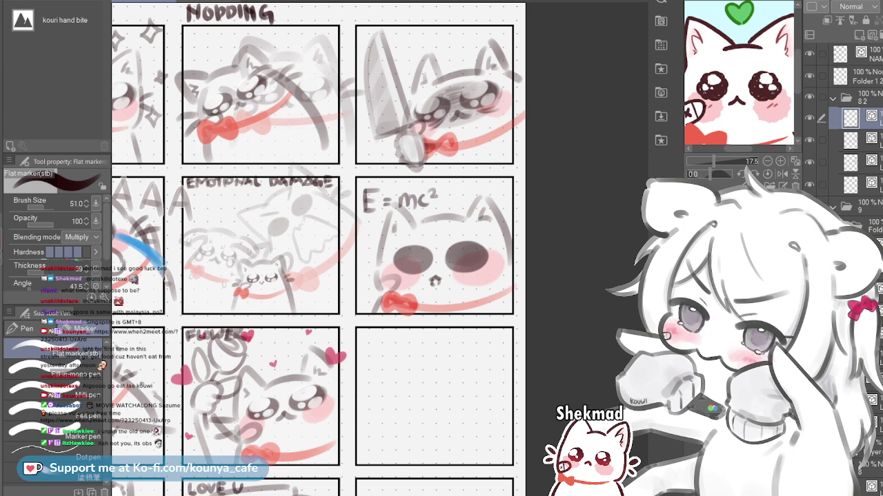
{"action": "key", "text": "ctrl+g"}
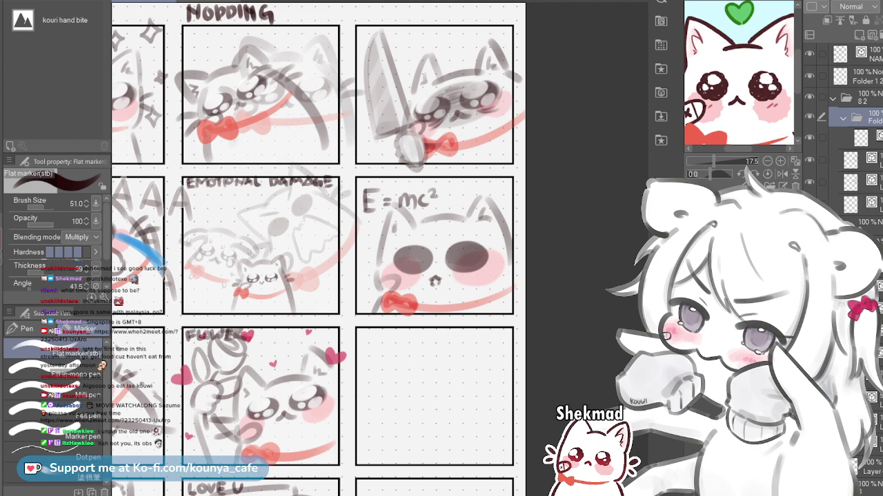
{"action": "scroll", "coordinate": [429, 174], "scroll_direction": "up", "scroll_amount": 6}
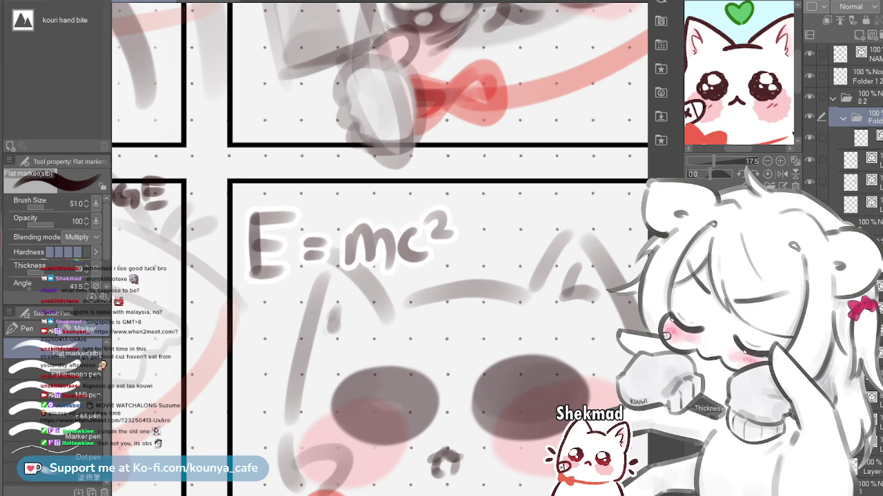
{"action": "scroll", "coordinate": [456, 221], "scroll_direction": "down", "scroll_amount": 6}
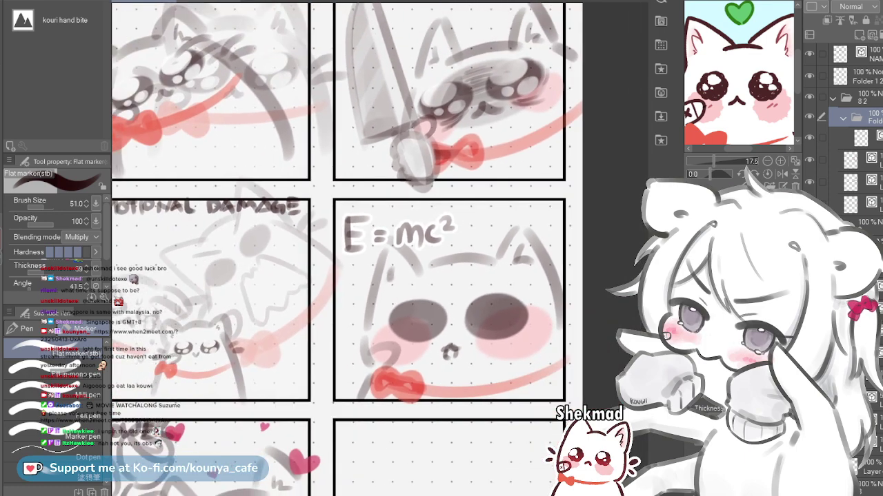
{"action": "left_click", "coordinate": [864, 138]}
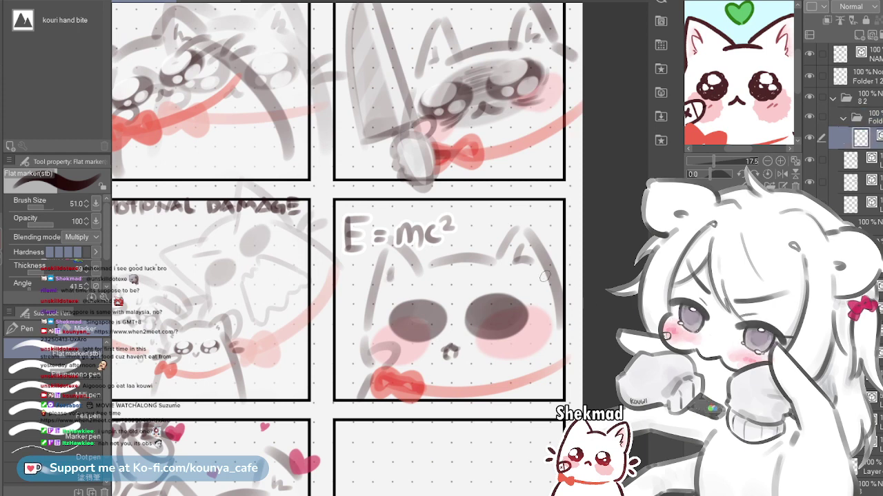
{"action": "left_click", "coordinate": [858, 36]}
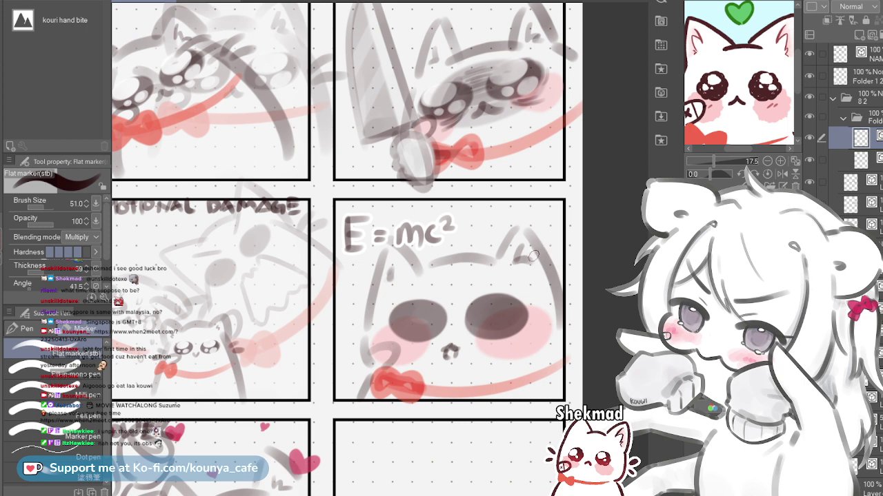
{"action": "left_click_drag", "start_coordinate": [543, 230], "coordinate": [513, 305]}
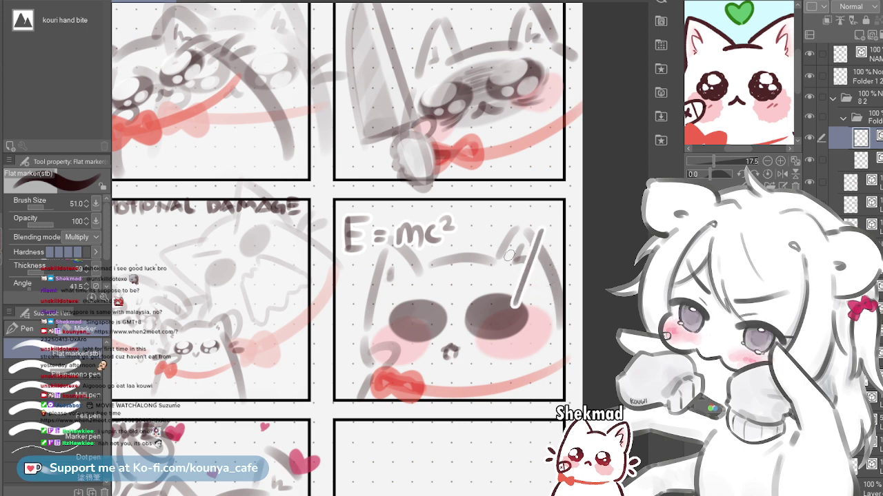
{"action": "mouse_move", "coordinate": [497, 226]}
{"action": "left_mouse_down"}
{"action": "mouse_move", "coordinate": [500, 254]}
{"action": "mouse_move", "coordinate": [488, 281]}
{"action": "mouse_move", "coordinate": [534, 286]}
{"action": "mouse_move", "coordinate": [538, 235]}
{"action": "left_mouse_up"}
{"action": "key", "text": "ctrl+z"}
{"action": "key", "text": "ctrl+z"}
{"action": "key", "text": "ctrl+z"}
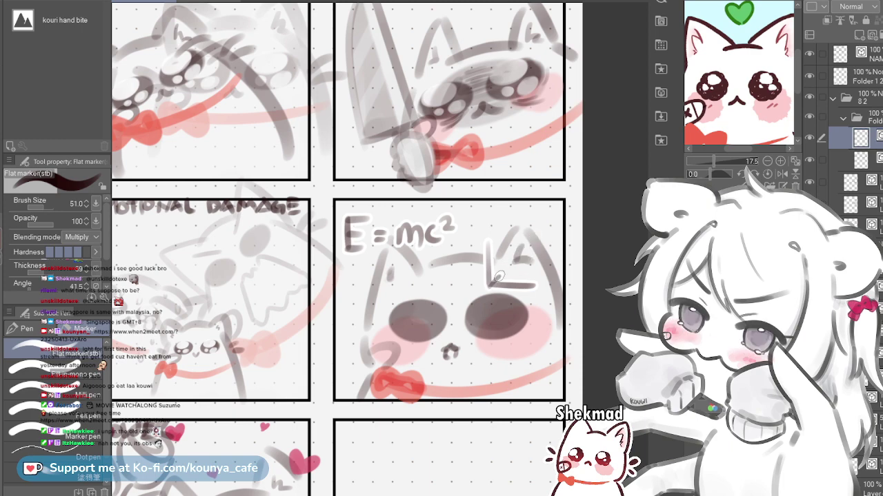
Sketch three axes from a common corner over the cat's right ear, labelled z, x and y, at brush size 51.0
{"action": "left_click_drag", "start_coordinate": [508, 273], "coordinate": [532, 253]}
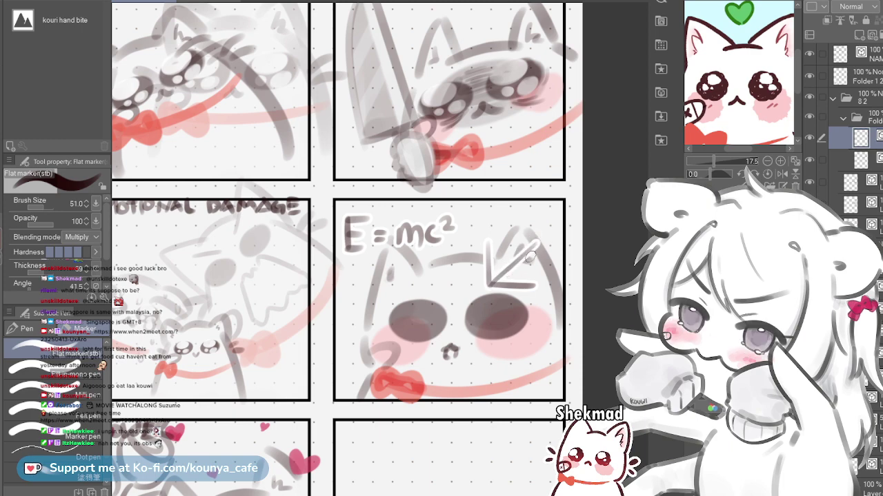
{"action": "scroll", "coordinate": [529, 255], "scroll_direction": "up", "scroll_amount": 1}
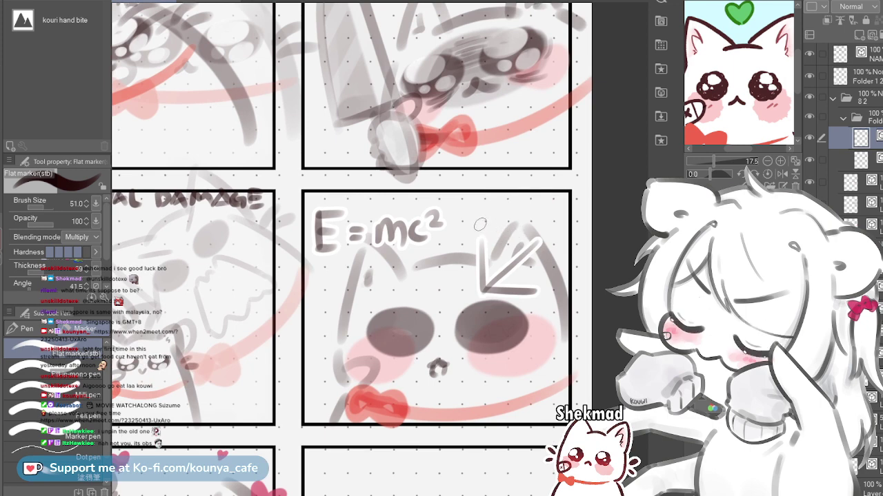
{"action": "left_click_drag", "start_coordinate": [475, 222], "coordinate": [489, 233]}
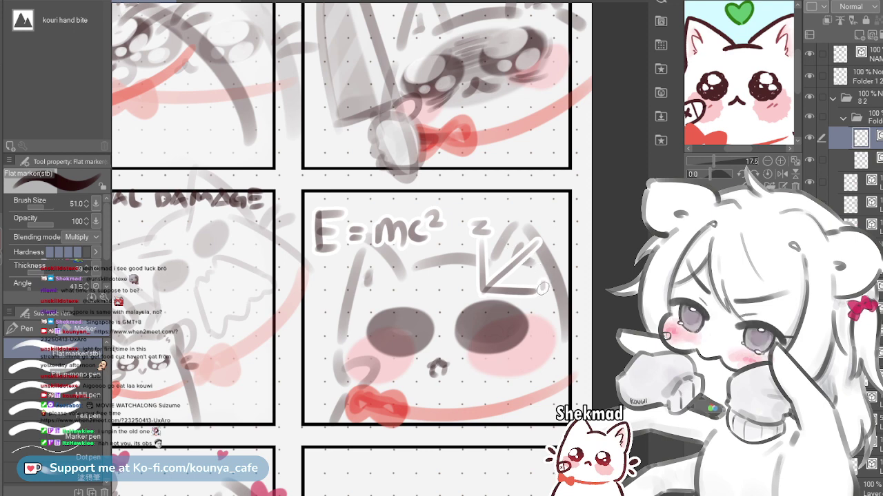
{"action": "left_click_drag", "start_coordinate": [553, 279], "coordinate": [544, 304]}
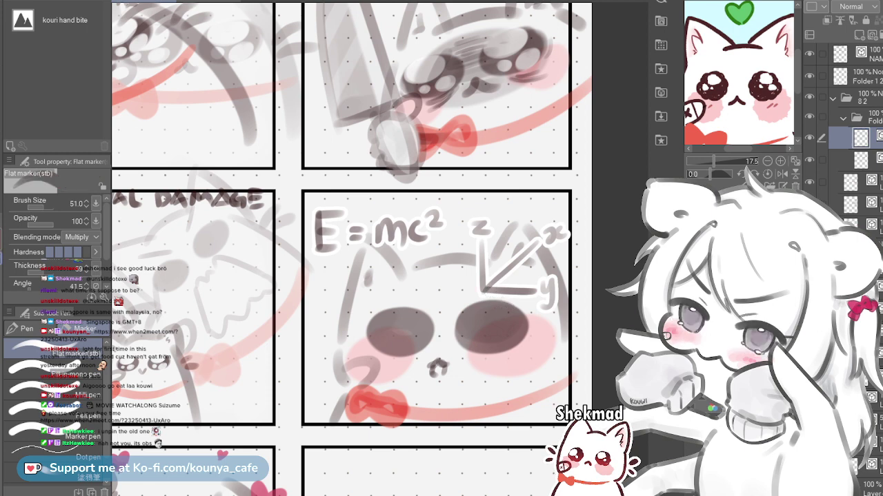
Erase gaps along the diagonal x axis with the transparent colour at brush size 26.4, making it dashed
{"action": "scroll", "coordinate": [513, 272], "scroll_direction": "up", "scroll_amount": 2}
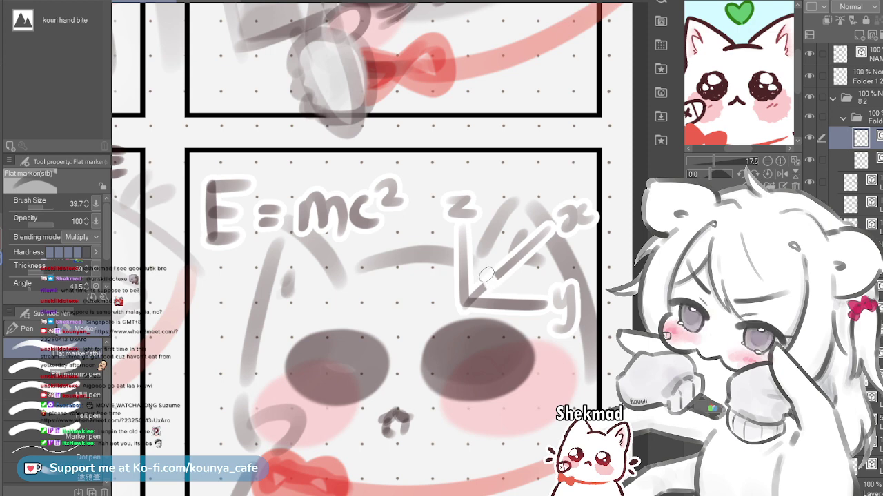
{"action": "key", "text": "bracketleft"}
{"action": "key", "text": "bracketleft"}
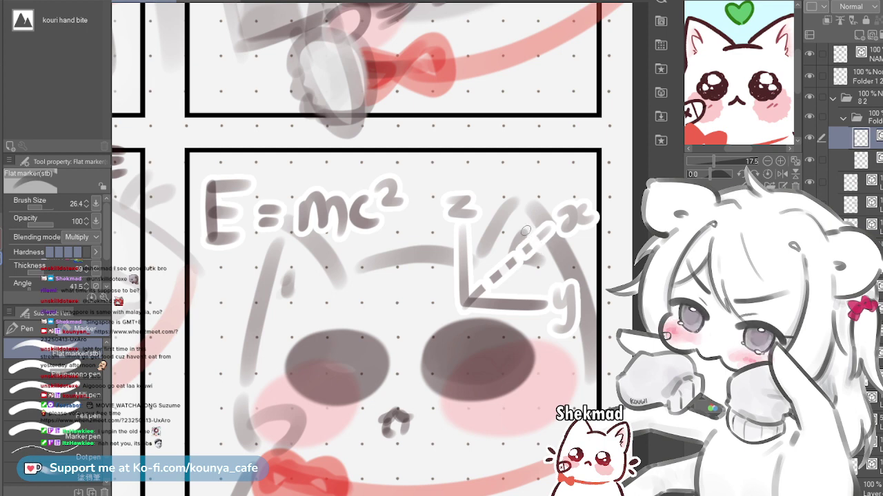
{"action": "scroll", "coordinate": [525, 231], "scroll_direction": "up", "scroll_amount": 5}
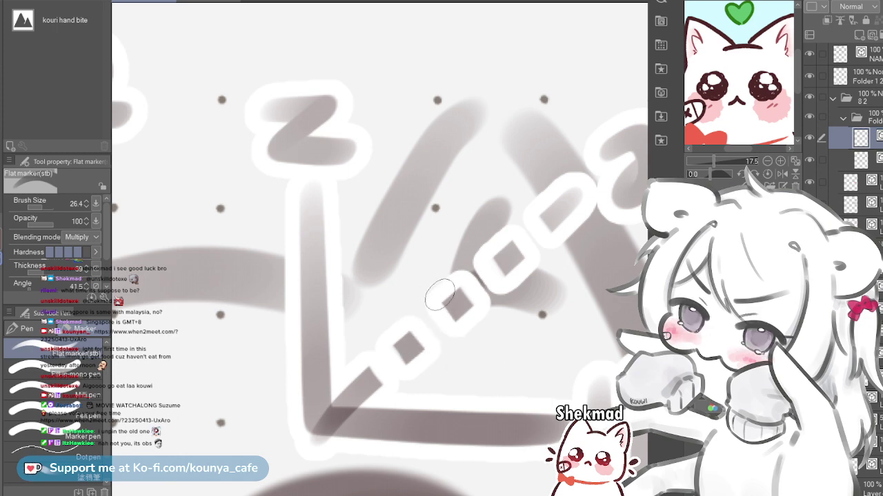
{"action": "scroll", "coordinate": [531, 204], "scroll_direction": "down", "scroll_amount": 10}
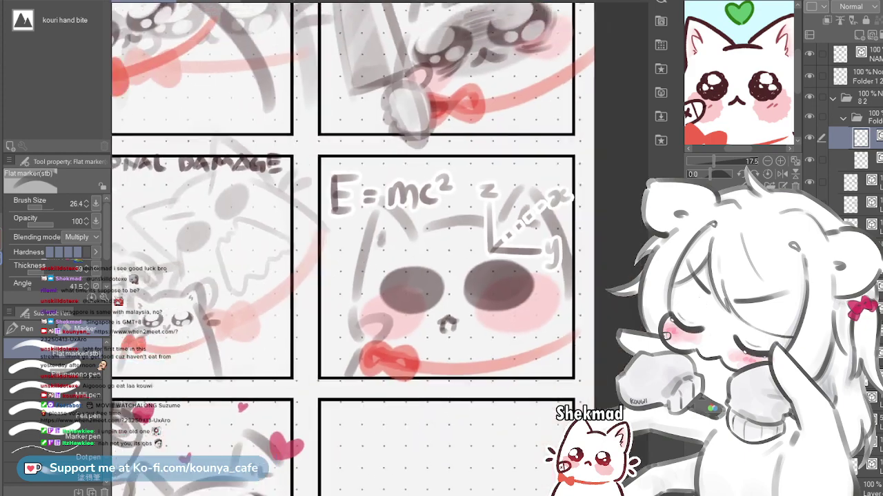
Scale the axes drawing down to about 61% and move it to the panel's lower-left corner, beside the red bow
{"action": "scroll", "coordinate": [540, 204], "scroll_direction": "up", "scroll_amount": 3}
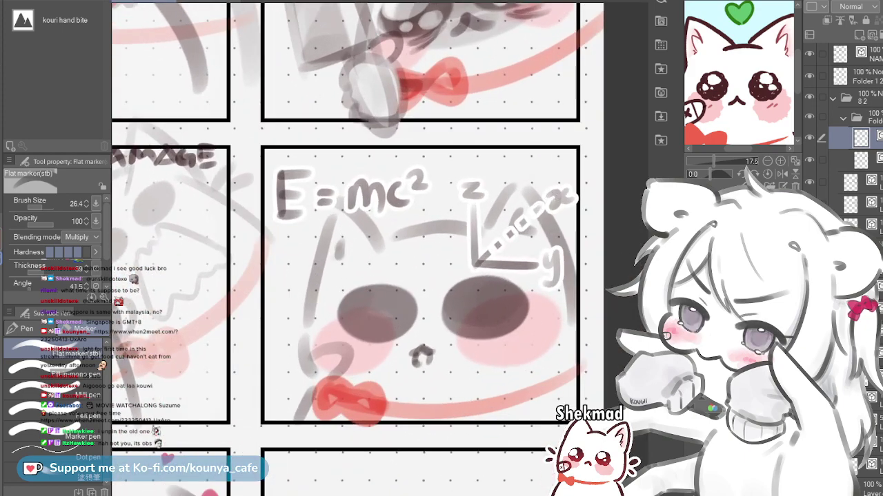
{"action": "key", "text": "ctrl+t"}
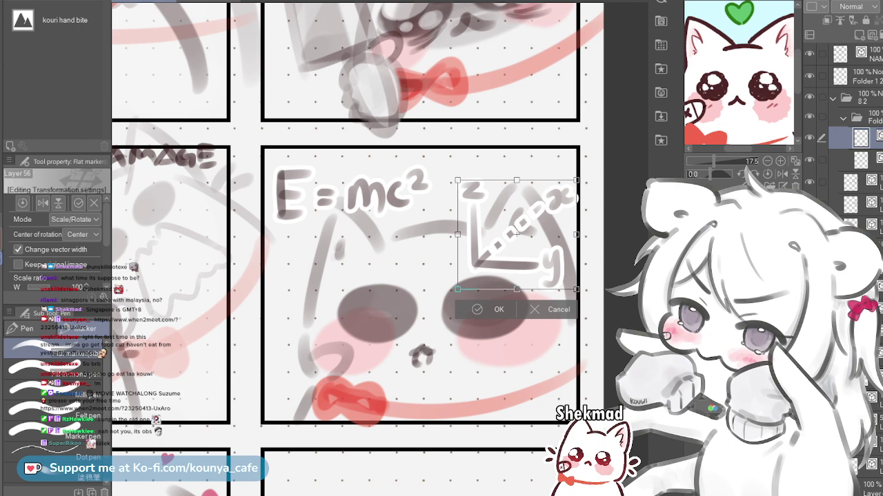
{"action": "left_click_drag", "start_coordinate": [576, 290], "coordinate": [567, 279]}
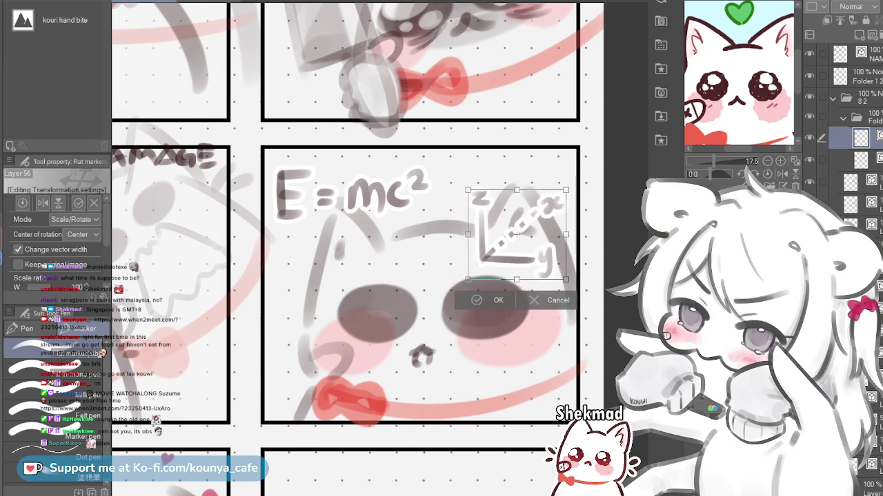
{"action": "mouse_move", "coordinate": [516, 235]}
{"action": "left_mouse_down"}
{"action": "mouse_move", "coordinate": [543, 246]}
{"action": "mouse_move", "coordinate": [554, 237]}
{"action": "mouse_move", "coordinate": [548, 241]}
{"action": "left_mouse_up"}
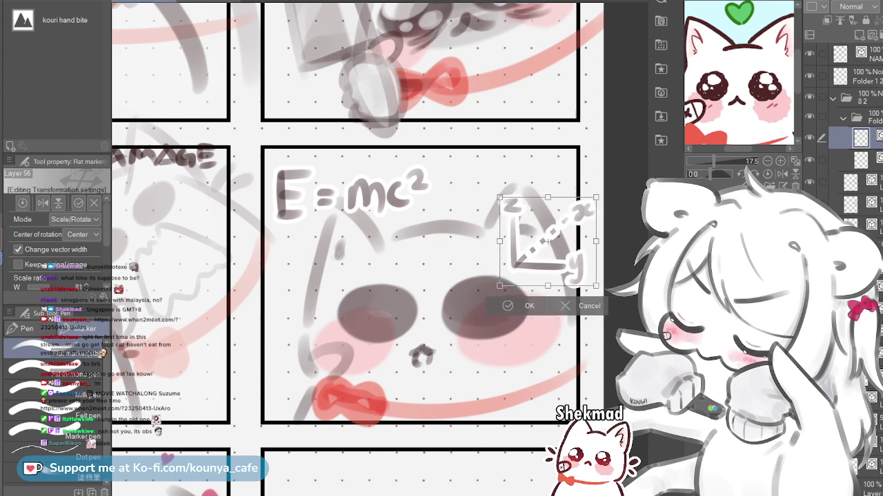
{"action": "left_click_drag", "start_coordinate": [596, 286], "coordinate": [588, 280]}
{"action": "mouse_move", "coordinate": [547, 241]}
{"action": "left_mouse_down"}
{"action": "mouse_move", "coordinate": [305, 328]}
{"action": "mouse_move", "coordinate": [305, 378]}
{"action": "mouse_move", "coordinate": [315, 365]}
{"action": "left_mouse_up"}
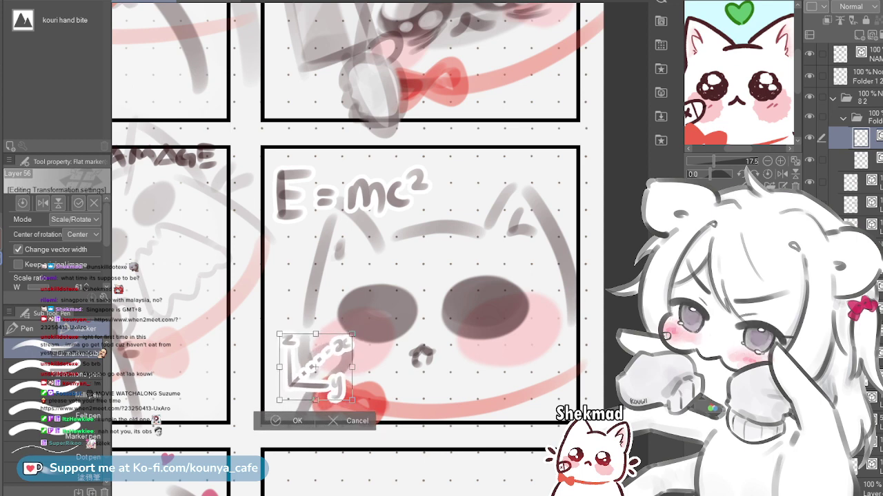
Apply the axes' resize, then move the E=mc² lettering to the panel's upper right corner, scaled to 103%
{"action": "key", "text": "Return"}
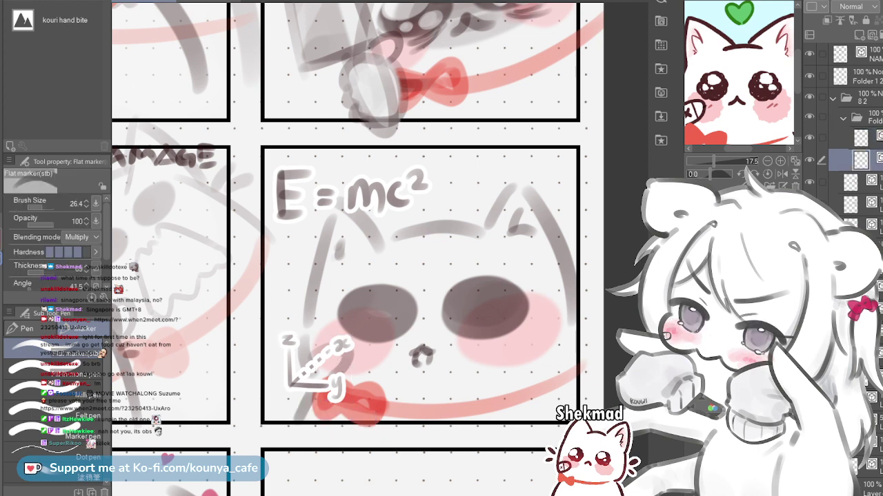
{"action": "key", "text": "ctrl+t"}
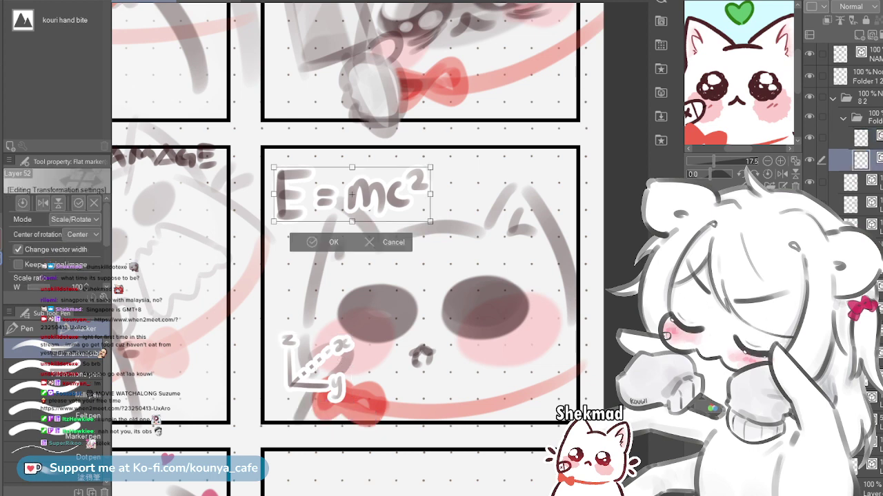
{"action": "left_click_drag", "start_coordinate": [352, 195], "coordinate": [496, 204]}
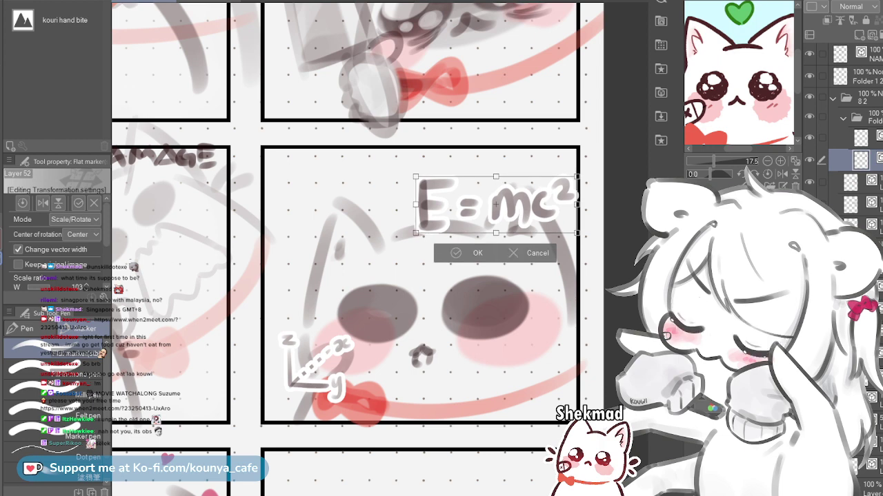
{"action": "key", "text": "Return"}
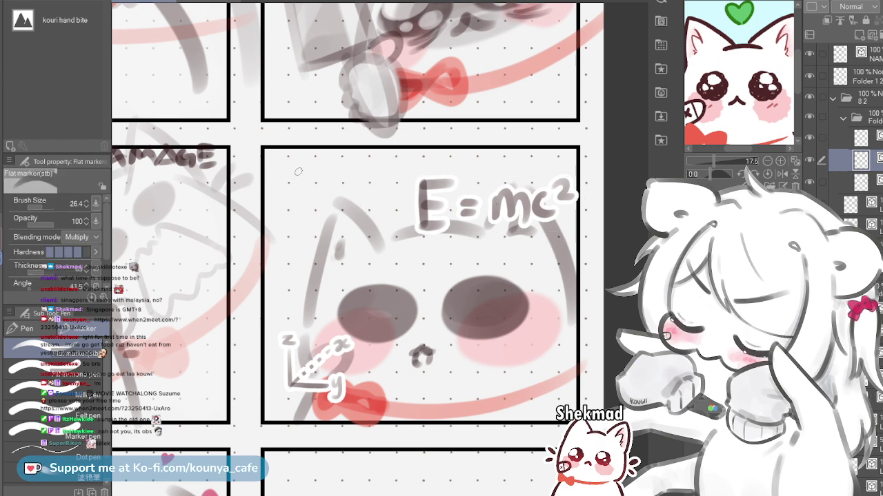
Draw a triangle over the upper left corner of the E=mc² panel with the flat marker at brush size 60.2
{"action": "left_click_drag", "start_coordinate": [280, 164], "coordinate": [289, 164]}
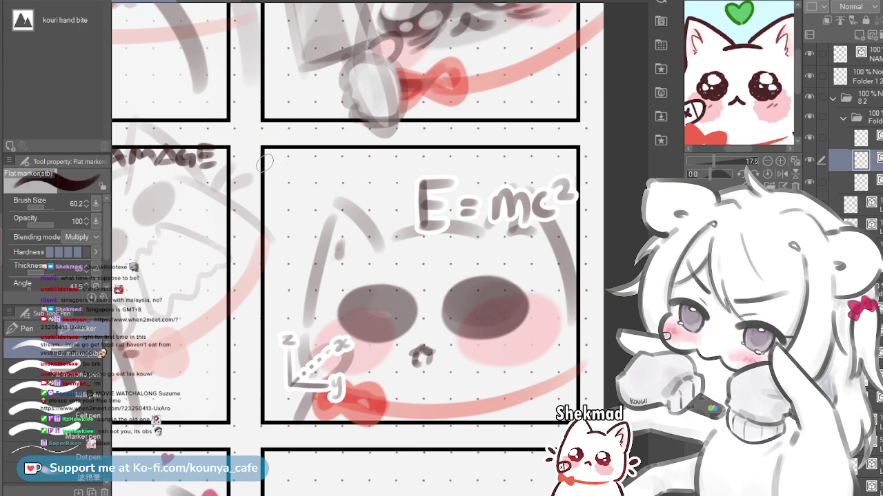
{"action": "key", "text": "ctrl+z"}
{"action": "left_click_drag", "start_coordinate": [274, 129], "coordinate": [238, 178]}
{"action": "left_click_drag", "start_coordinate": [276, 129], "coordinate": [306, 180]}
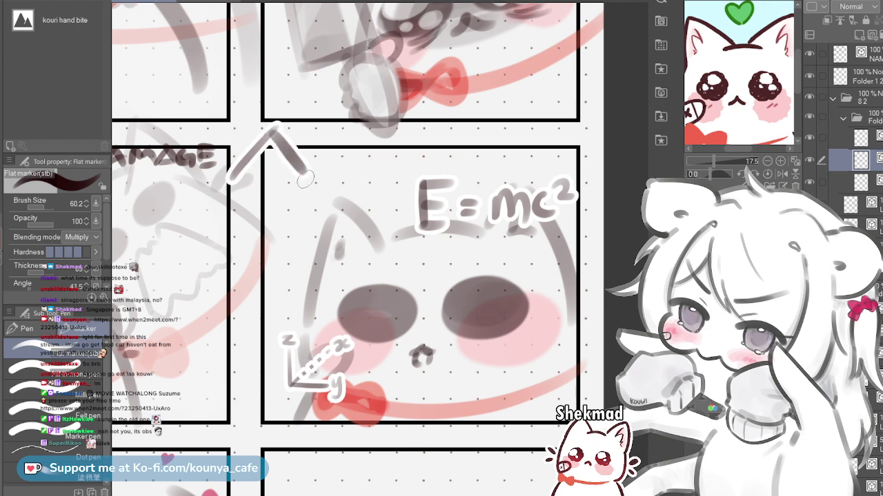
{"action": "key", "text": "ctrl+z"}
{"action": "key", "text": "ctrl+z"}
{"action": "key", "text": "ctrl+y"}
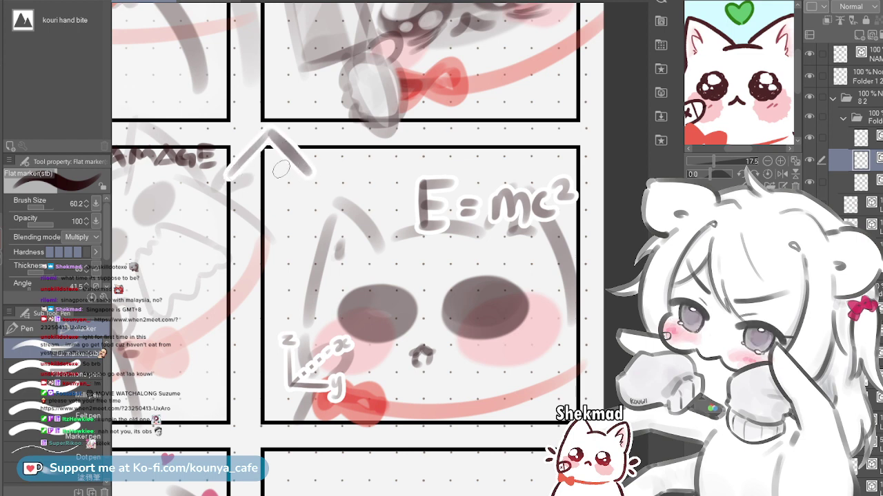
{"action": "left_click_drag", "start_coordinate": [227, 178], "coordinate": [320, 177]}
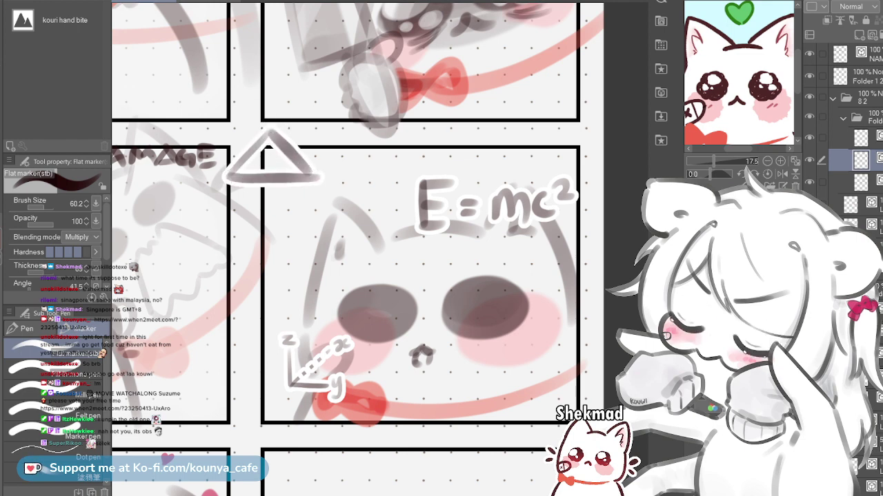
Label the triangle's corners a, b and c with the flat marker at brush size 41.5
{"action": "key", "text": "bracketleft"}
{"action": "key", "text": "bracketleft"}
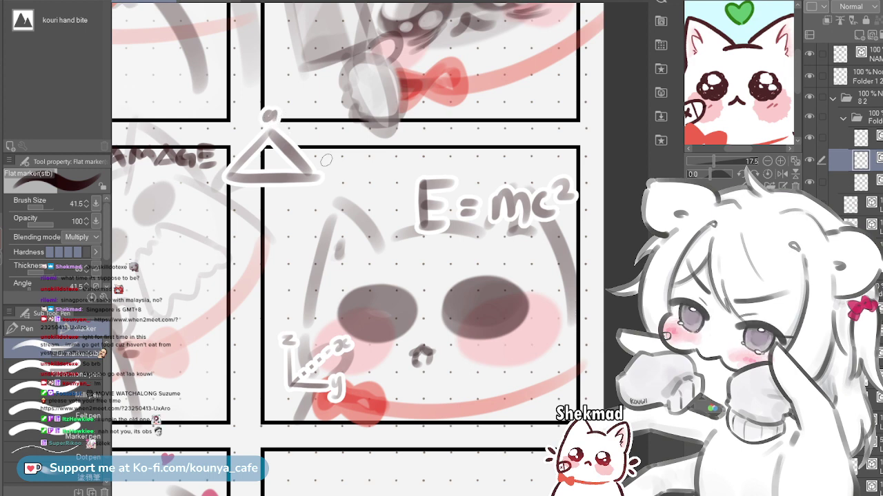
{"action": "left_click_drag", "start_coordinate": [328, 165], "coordinate": [328, 179]}
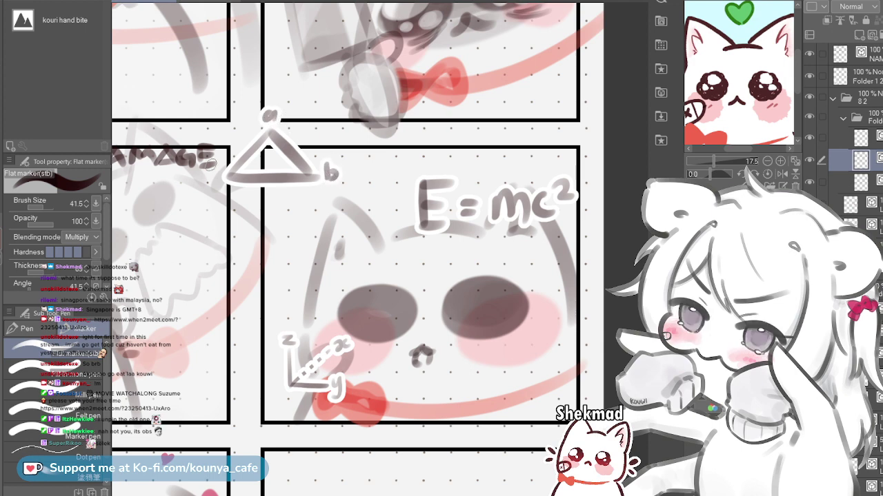
{"action": "left_click_drag", "start_coordinate": [213, 171], "coordinate": [216, 184]}
{"action": "scroll", "coordinate": [226, 191], "scroll_direction": "down", "scroll_amount": 4}
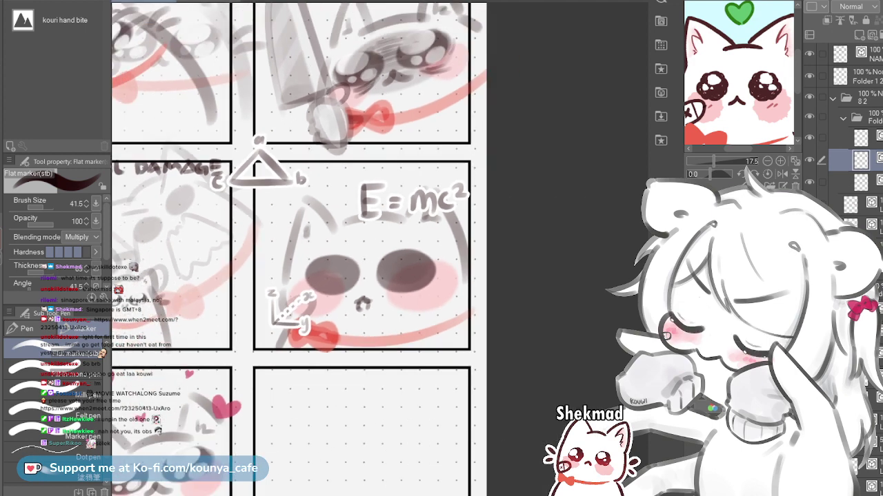
{"action": "scroll", "coordinate": [235, 210], "scroll_direction": "up", "scroll_amount": 2}
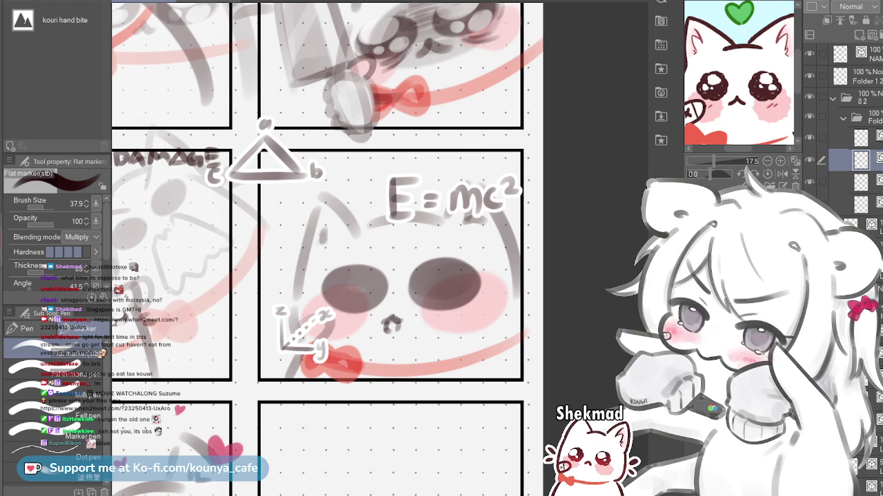
{"action": "left_click_drag", "start_coordinate": [477, 318], "coordinate": [478, 376]}
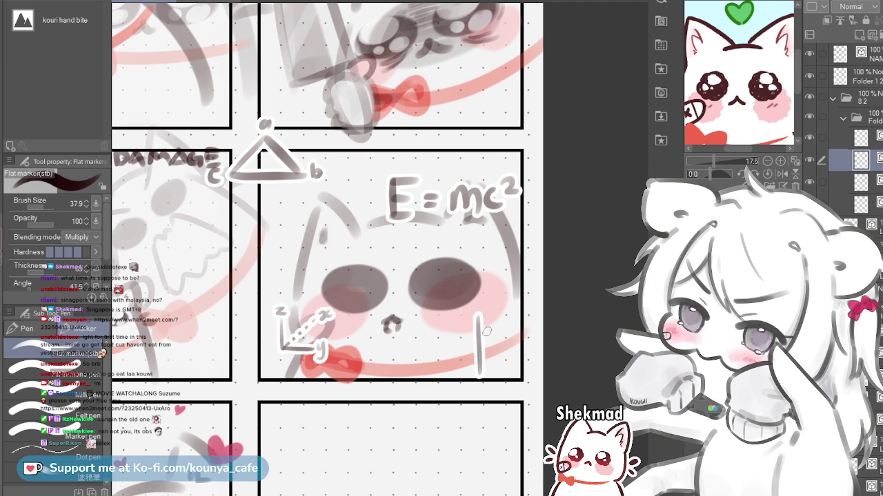
{"action": "left_click_drag", "start_coordinate": [468, 307], "coordinate": [451, 349]}
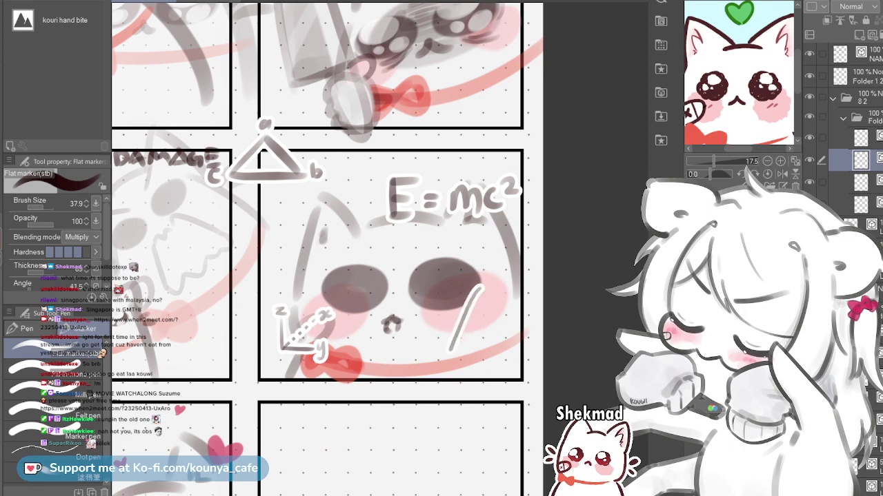
{"action": "key", "text": "ctrl+z"}
{"action": "left_click_drag", "start_coordinate": [478, 286], "coordinate": [442, 354]}
{"action": "left_click_drag", "start_coordinate": [478, 286], "coordinate": [522, 345]}
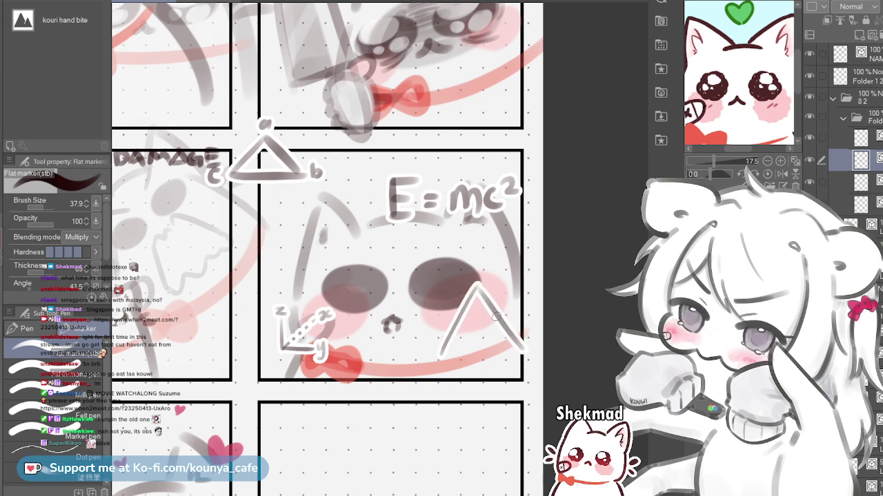
Draw the two slanted sides of a cone over the cat's right cheek with the flat marker at brush size 37.9
{"action": "left_click_drag", "start_coordinate": [483, 293], "coordinate": [449, 352]}
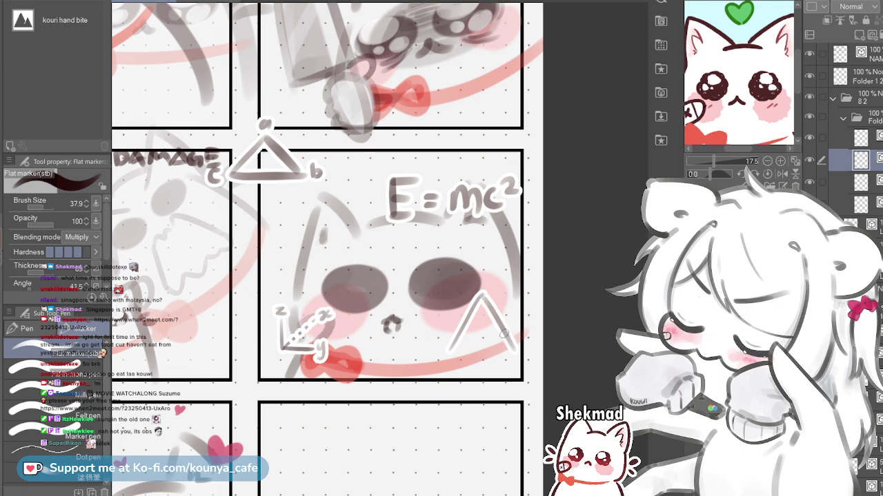
{"action": "left_click_drag", "start_coordinate": [482, 293], "coordinate": [516, 358]}
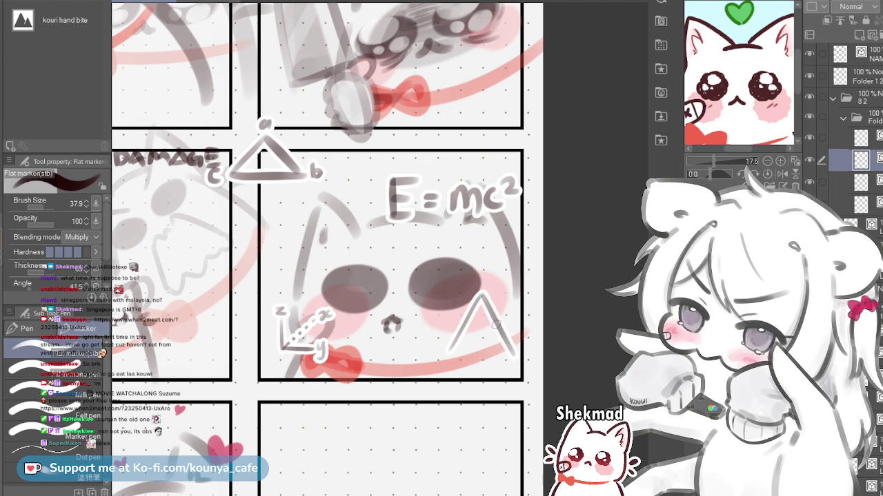
{"action": "key", "text": "ctrl+z"}
{"action": "key", "text": "ctrl+z"}
{"action": "mouse_move", "coordinate": [483, 293]}
{"action": "left_mouse_down"}
{"action": "mouse_move", "coordinate": [509, 348]}
{"action": "mouse_move", "coordinate": [498, 293]}
{"action": "left_mouse_up"}
{"action": "key", "text": "ctrl+z"}
{"action": "scroll", "coordinate": [481, 293], "scroll_direction": "up", "scroll_amount": 2}
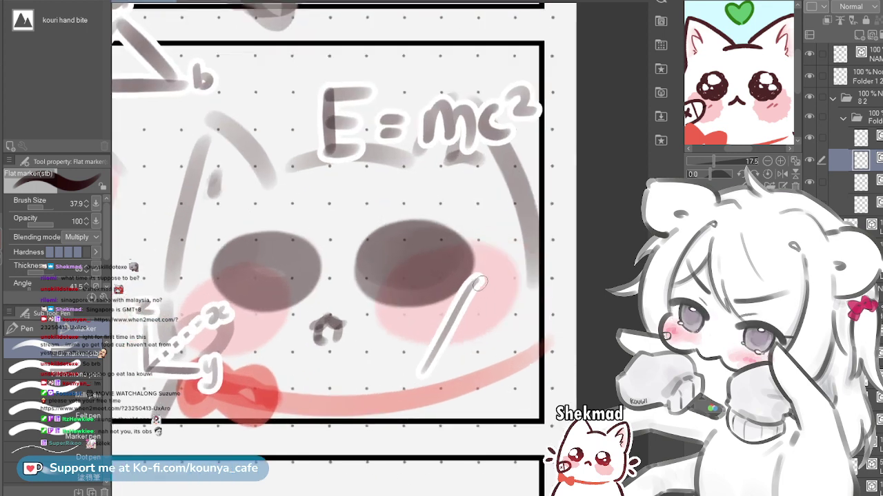
{"action": "key", "text": "ctrl+y"}
{"action": "key", "text": "ctrl+z"}
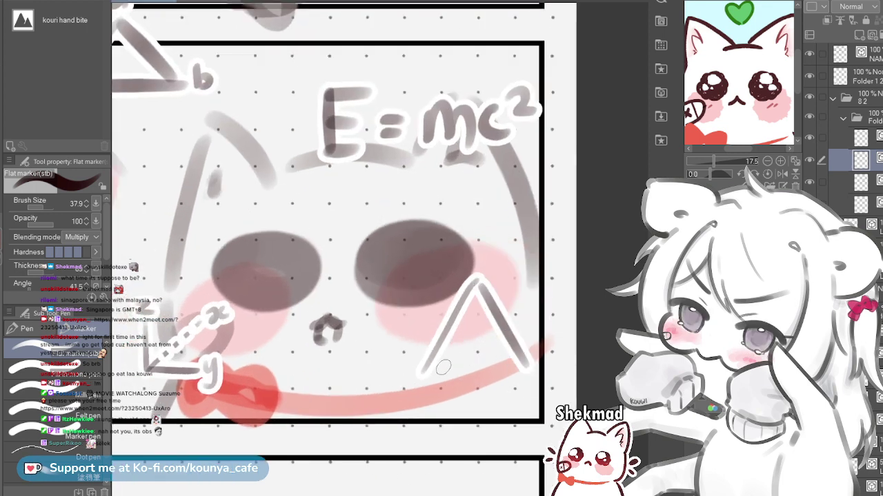
Close the cone with a downward-curved base line joining the two slanted sides
{"action": "left_click_drag", "start_coordinate": [422, 373], "coordinate": [522, 369]}
{"action": "key", "text": "ctrl+z"}
{"action": "mouse_move", "coordinate": [422, 372]}
{"action": "left_mouse_down"}
{"action": "mouse_move", "coordinate": [449, 392]}
{"action": "mouse_move", "coordinate": [524, 374]}
{"action": "left_mouse_up"}
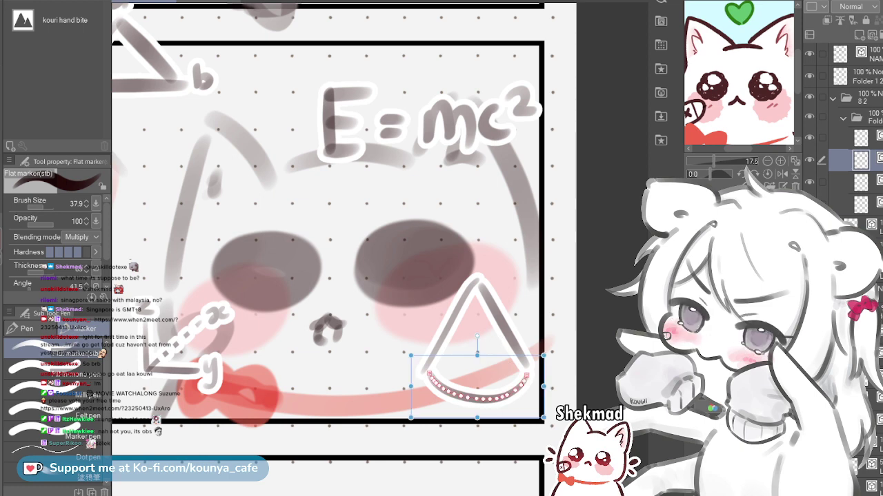
{"action": "left_click_drag", "start_coordinate": [477, 398], "coordinate": [474, 395]}
{"action": "key", "text": "Return"}
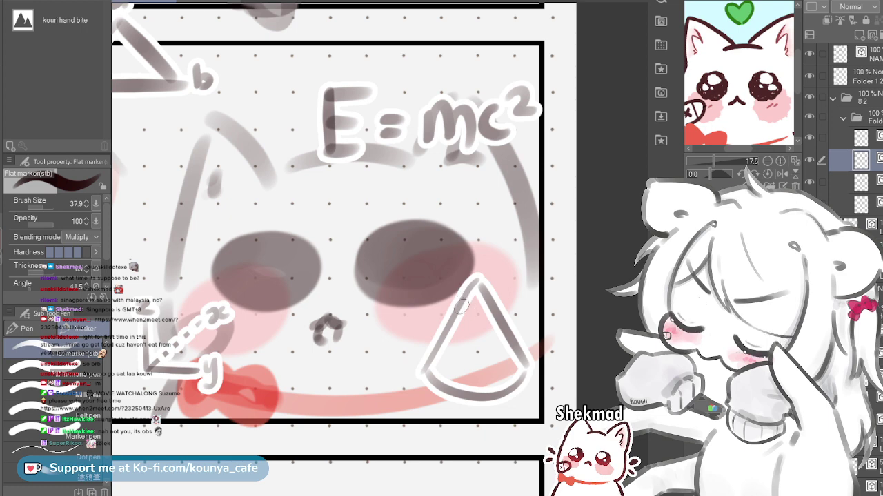
Add the cone's vertical height and horizontal radius inside it as dashed lines
{"action": "key", "text": "ctrl+z"}
{"action": "left_click_drag", "start_coordinate": [477, 293], "coordinate": [477, 373]}
{"action": "key", "text": "ctrl+z"}
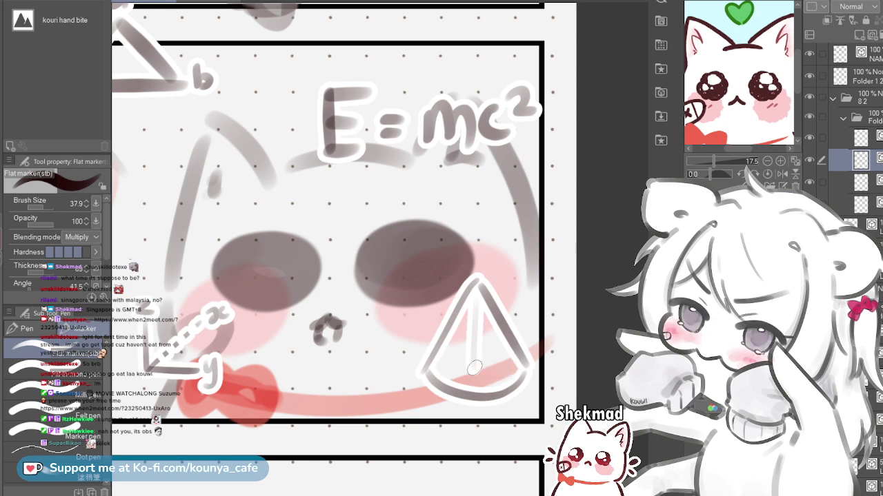
{"action": "left_click_drag", "start_coordinate": [475, 368], "coordinate": [524, 371]}
{"action": "scroll", "coordinate": [486, 337], "scroll_direction": "up", "scroll_amount": 3}
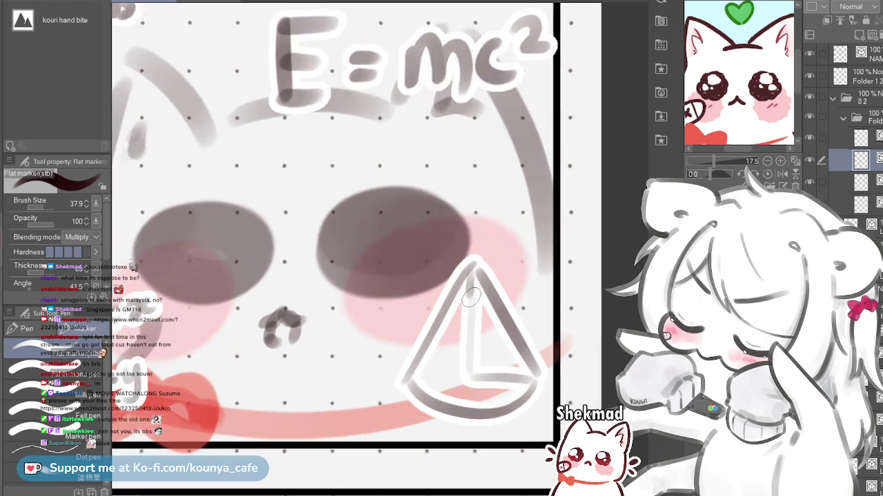
{"action": "left_click_drag", "start_coordinate": [471, 323], "coordinate": [478, 298]}
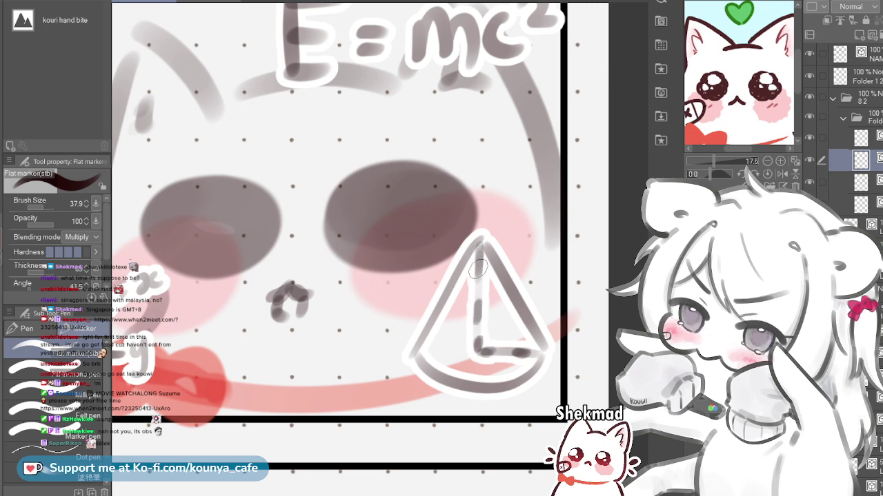
Draw the cone's dashed rear base curve and a right-angle mark with the flat marker at brush size 25.5
{"action": "scroll", "coordinate": [480, 244], "scroll_direction": "down", "scroll_amount": 5}
{"action": "scroll", "coordinate": [477, 276], "scroll_direction": "up", "scroll_amount": 5}
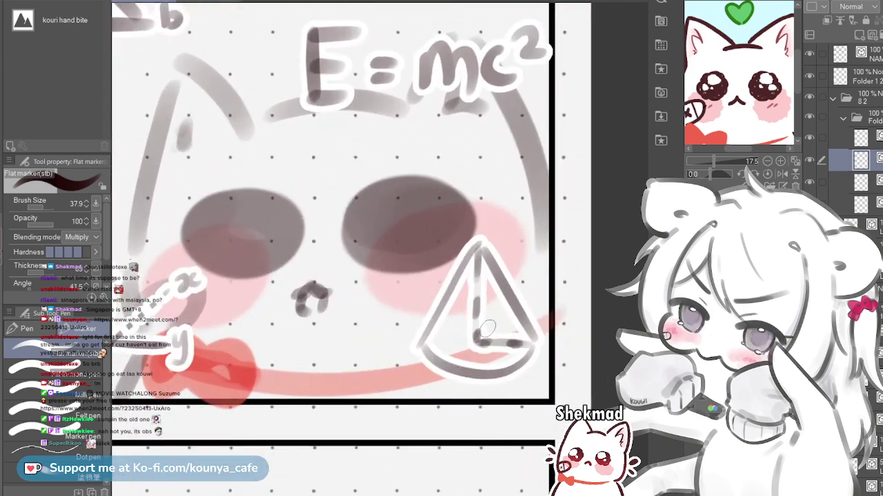
{"action": "key", "text": "["}
{"action": "key", "text": "["}
{"action": "key", "text": "bracketright"}
{"action": "left_click_drag", "start_coordinate": [444, 337], "coordinate": [428, 344]}
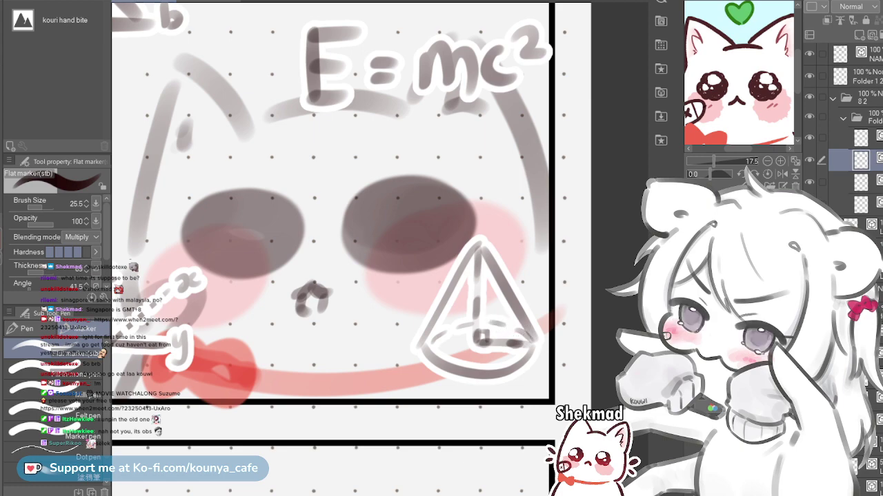
{"action": "scroll", "coordinate": [514, 310], "scroll_direction": "down", "scroll_amount": 5}
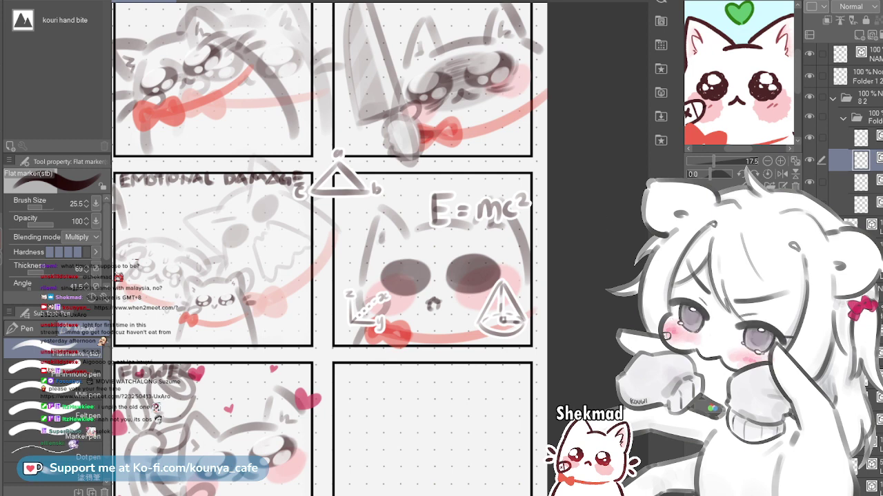
Write "sin" on the panel's left border beside the cat's ear, on the folder's uppermost layer, at brush size 22.9
{"action": "left_click", "coordinate": [862, 138]}
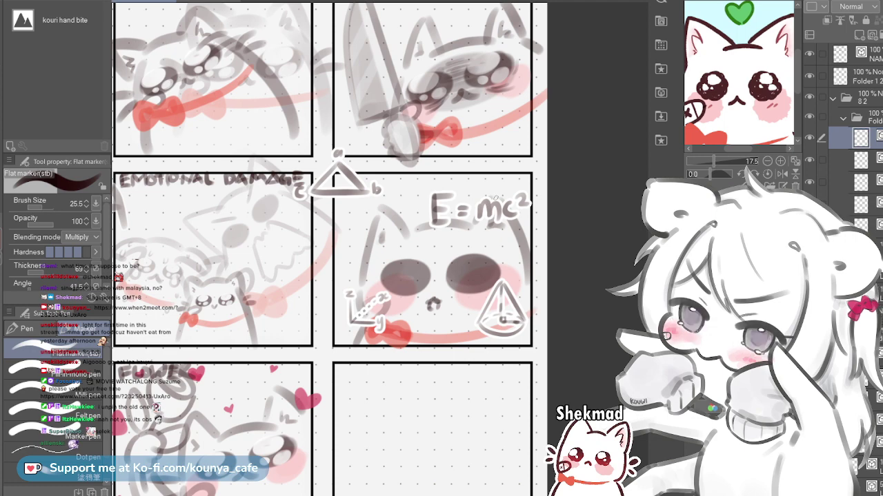
{"action": "scroll", "coordinate": [494, 200], "scroll_direction": "up", "scroll_amount": 1}
{"action": "scroll", "coordinate": [506, 200], "scroll_direction": "up", "scroll_amount": 1}
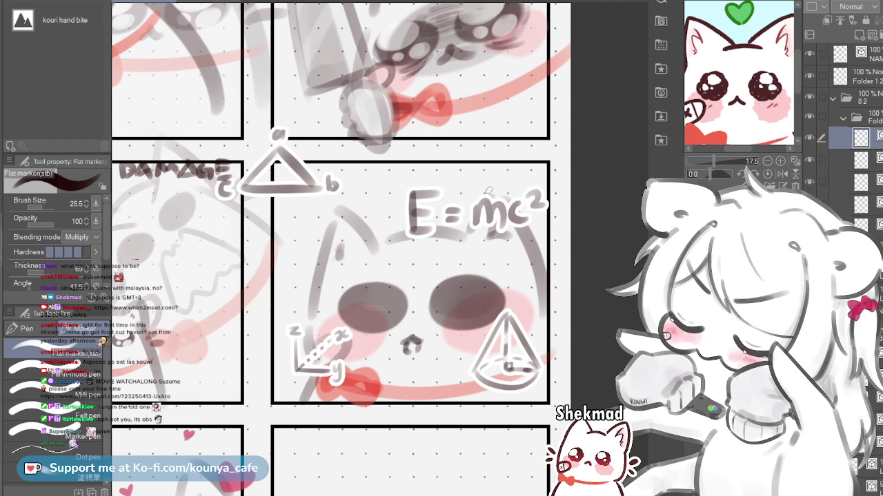
{"action": "scroll", "coordinate": [465, 260], "scroll_direction": "up", "scroll_amount": 2}
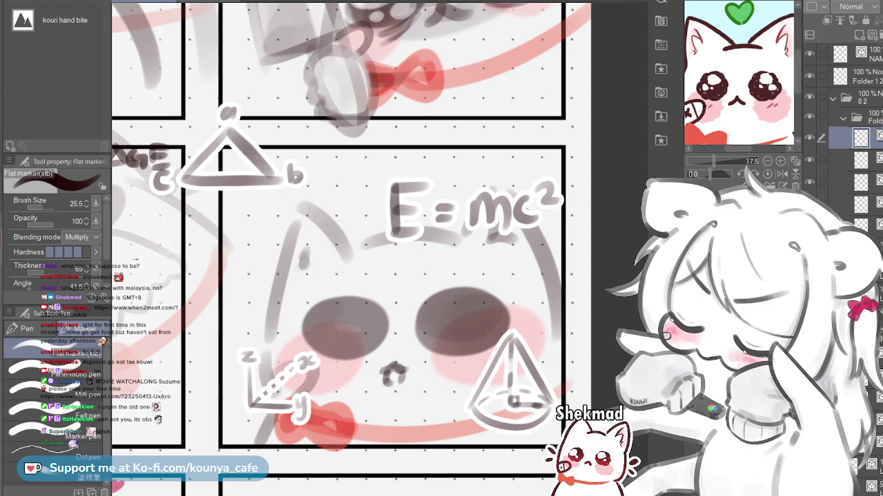
{"action": "key", "text": "bracketleft"}
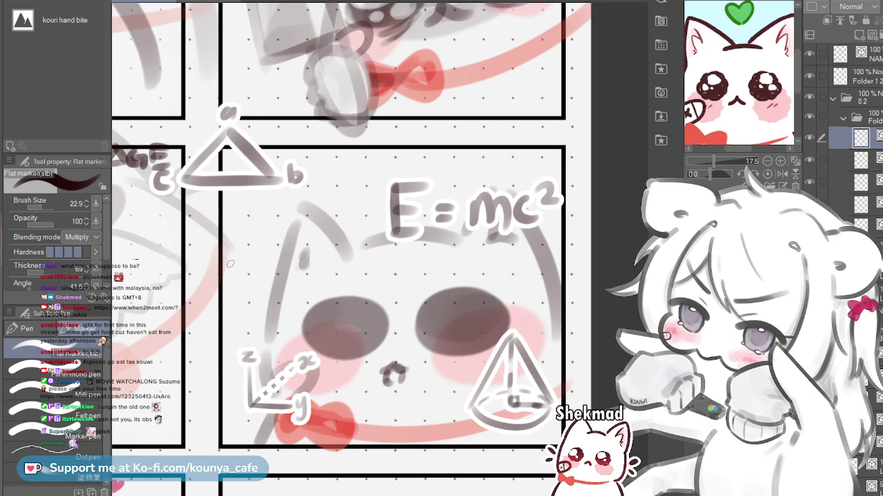
{"action": "scroll", "coordinate": [229, 262], "scroll_direction": "up", "scroll_amount": 5}
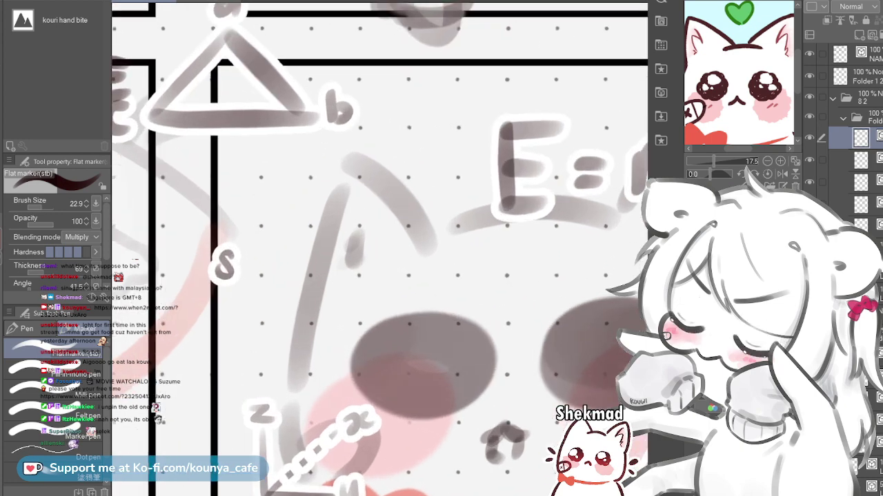
{"action": "scroll", "coordinate": [250, 267], "scroll_direction": "up", "scroll_amount": 1}
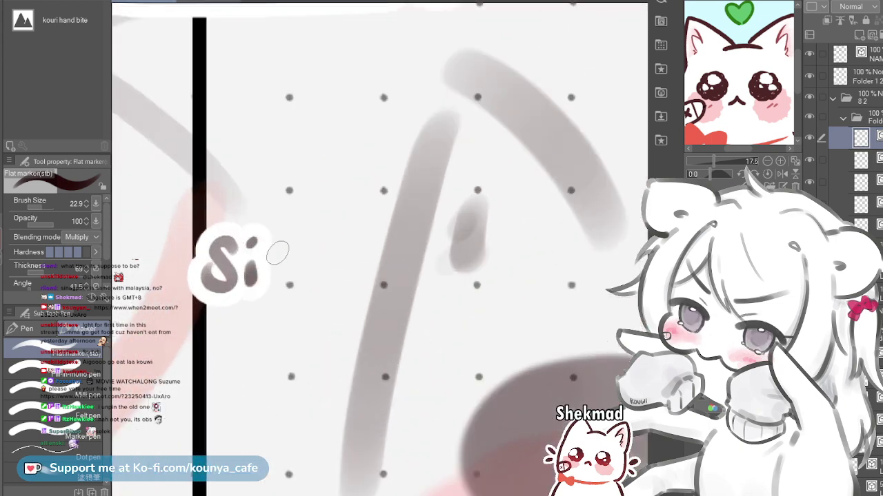
{"action": "mouse_move", "coordinate": [280, 250]}
{"action": "left_mouse_down"}
{"action": "mouse_move", "coordinate": [298, 264]}
{"action": "mouse_move", "coordinate": [307, 283]}
{"action": "left_mouse_up"}
{"action": "key", "text": "ctrl+z"}
{"action": "scroll", "coordinate": [298, 284], "scroll_direction": "down", "scroll_amount": 5}
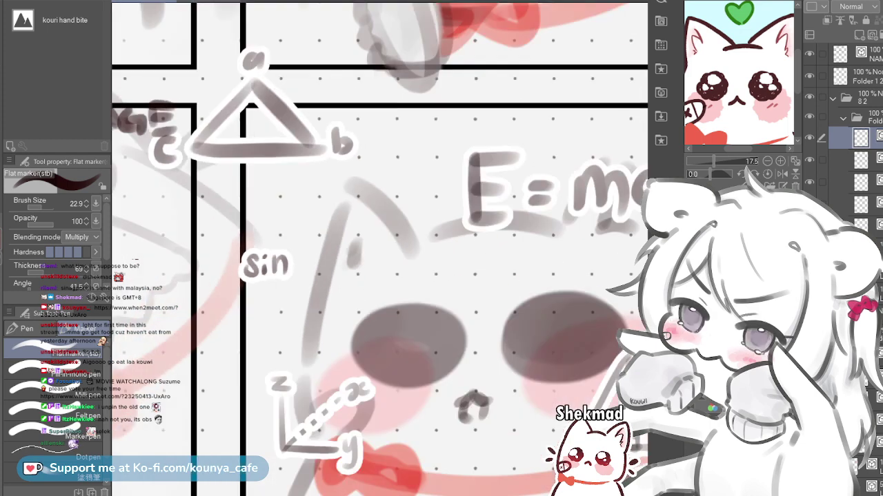
{"action": "scroll", "coordinate": [395, 271], "scroll_direction": "up", "scroll_amount": 2}
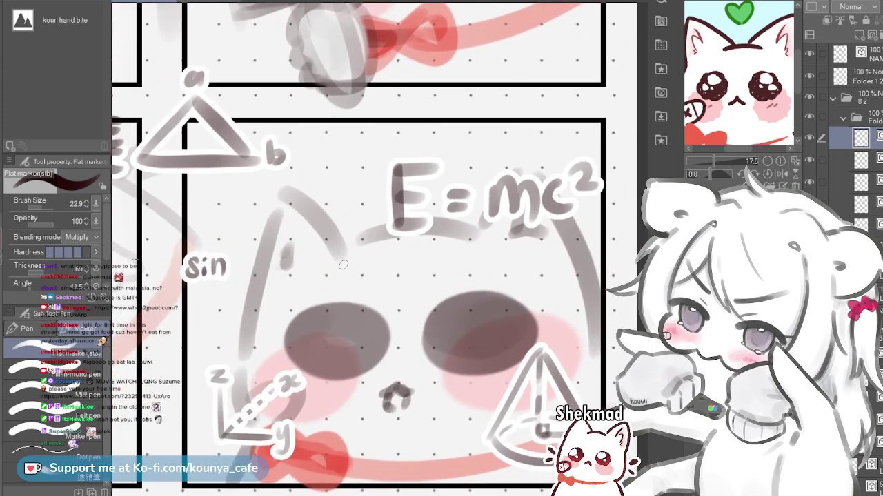
Shrink the "sin" lettering slightly and move it off the panel's left border to just beside the cat's left ear
{"action": "key", "text": "ctrl+t"}
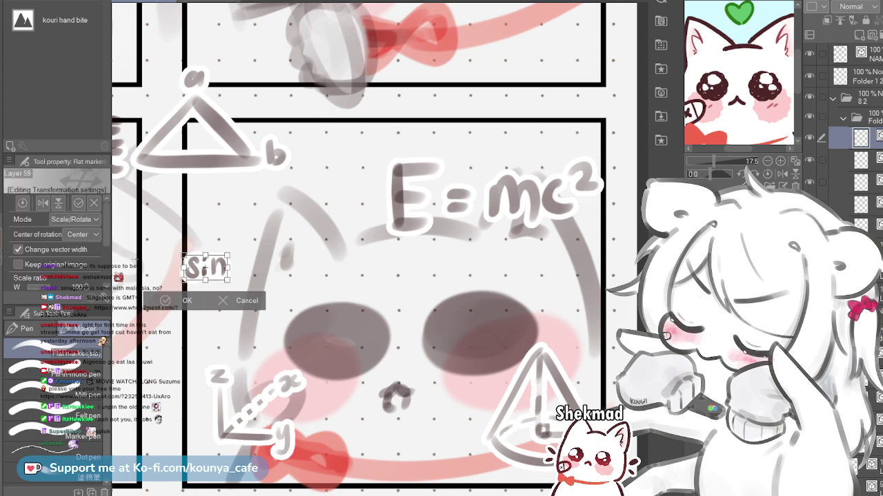
{"action": "left_click_drag", "start_coordinate": [227, 280], "coordinate": [246, 244]}
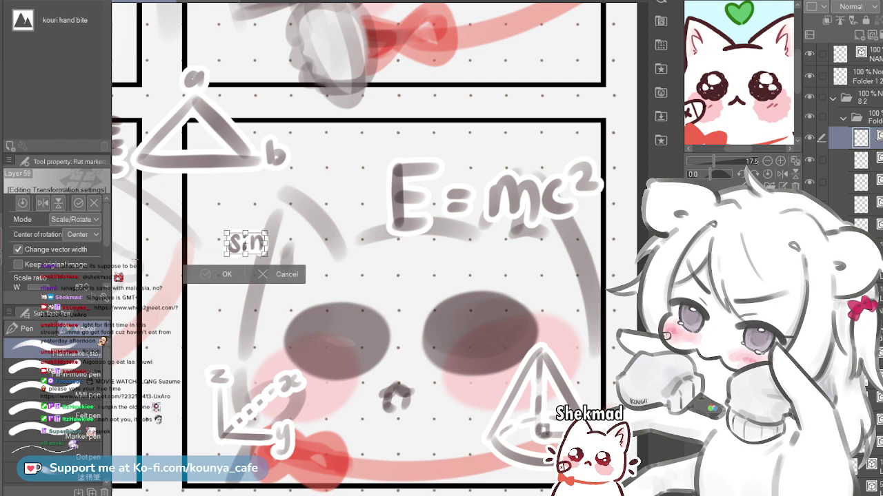
{"action": "key", "text": "Return"}
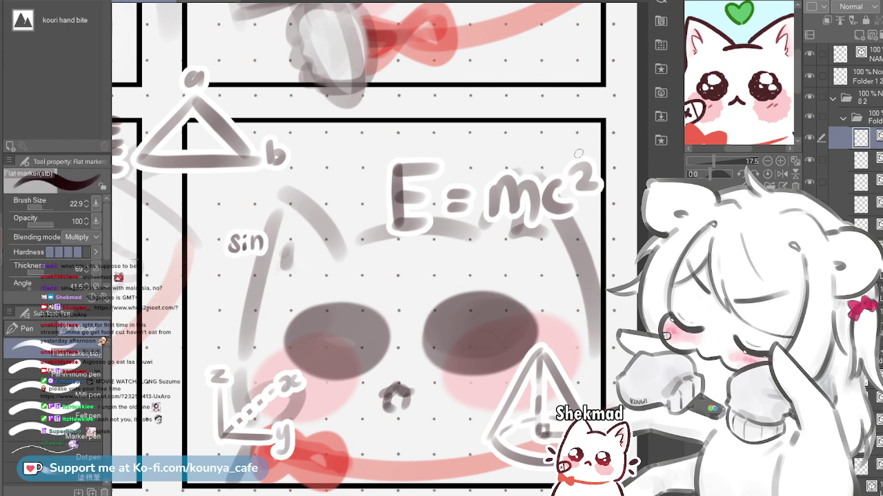
Write "cos" on the panel's upper border above the cat's head with the flat marker at brush size 22.9
{"action": "scroll", "coordinate": [343, 197], "scroll_direction": "up", "scroll_amount": 5}
{"action": "left_click_drag", "start_coordinate": [373, 55], "coordinate": [380, 151]}
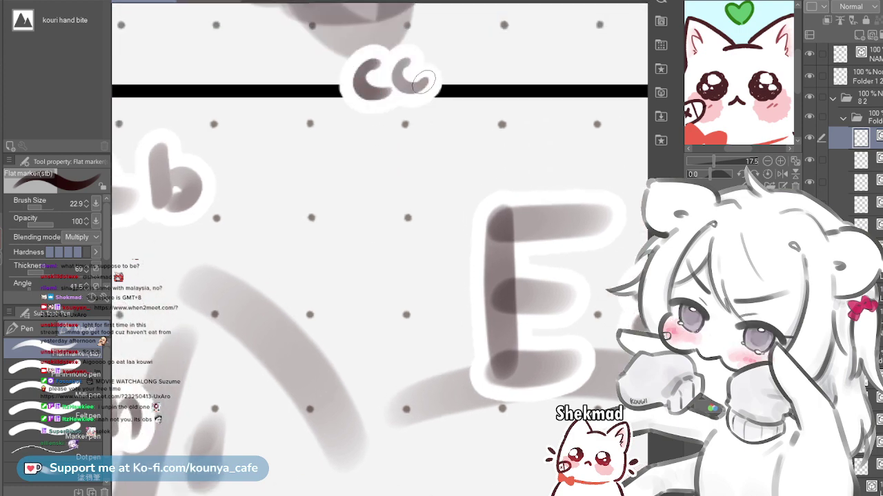
{"action": "mouse_move", "coordinate": [424, 81]}
{"action": "left_mouse_down"}
{"action": "mouse_move", "coordinate": [431, 65]}
{"action": "mouse_move", "coordinate": [440, 69]}
{"action": "left_mouse_up"}
{"action": "scroll", "coordinate": [433, 81], "scroll_direction": "down", "scroll_amount": 6}
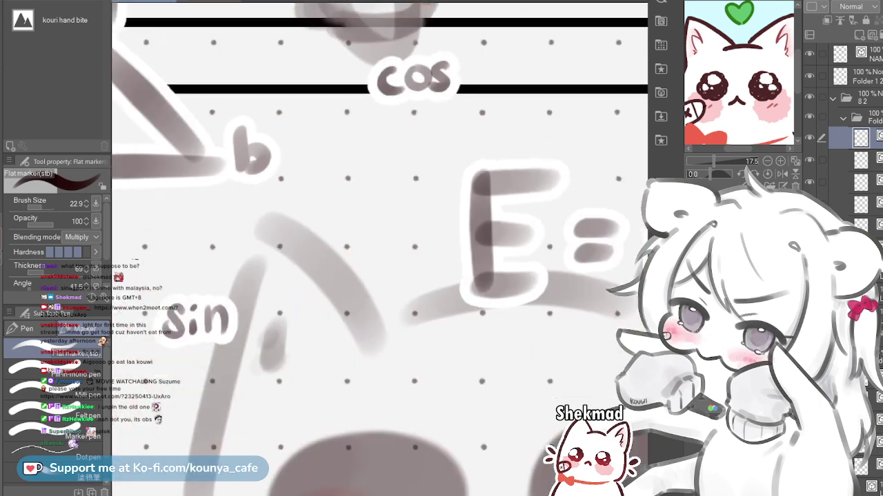
Move "cos" down to the panel's lower border beside the red bow and enlarge it slightly
{"action": "key", "text": "ctrl+t"}
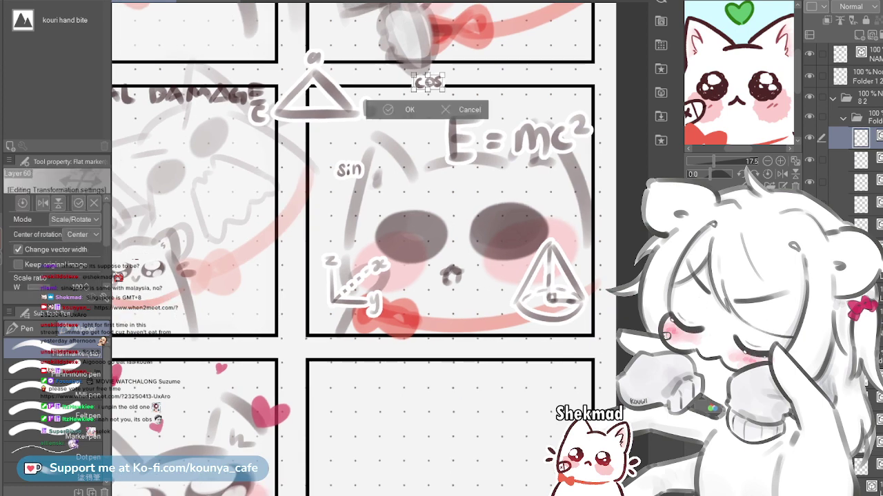
{"action": "left_click_drag", "start_coordinate": [428, 82], "coordinate": [426, 97]}
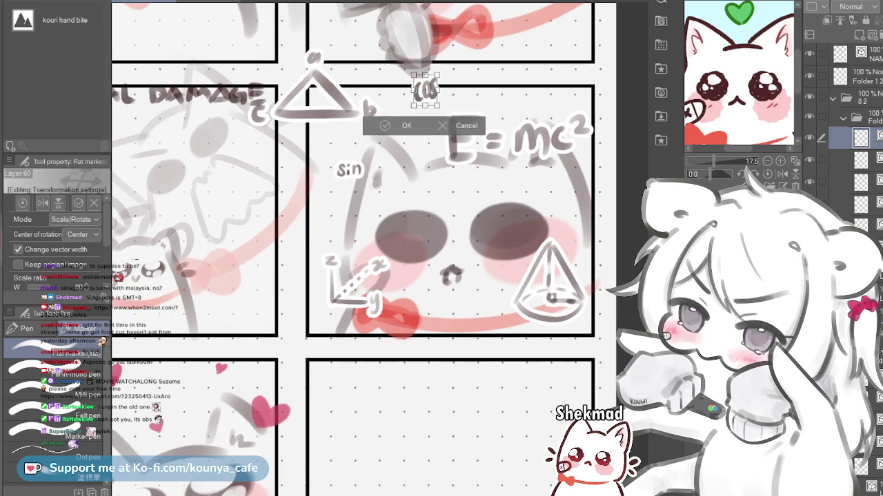
{"action": "scroll", "coordinate": [486, 136], "scroll_direction": "up", "scroll_amount": 3}
{"action": "left_click_drag", "start_coordinate": [441, 165], "coordinate": [397, 160]}
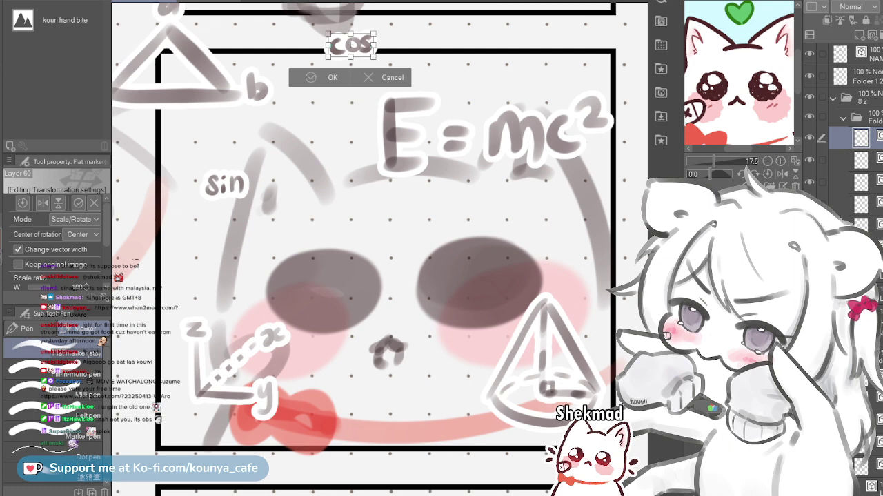
{"action": "left_click_drag", "start_coordinate": [350, 45], "coordinate": [349, 434]}
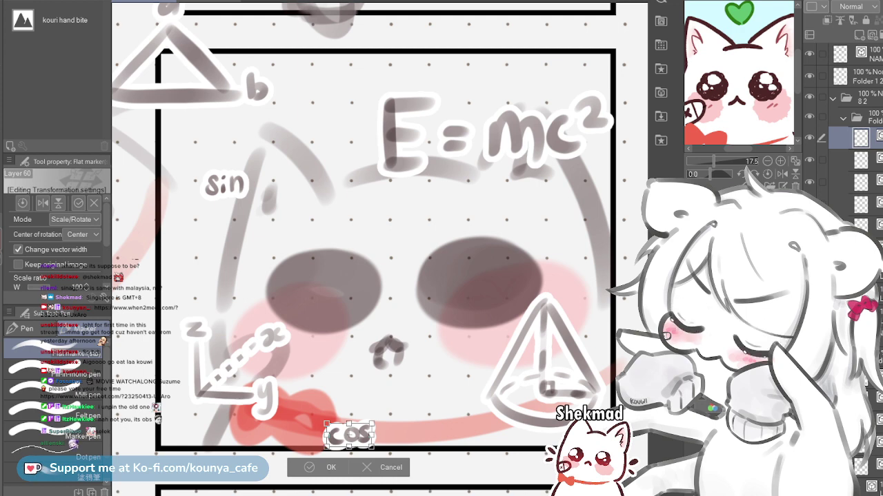
{"action": "left_click_drag", "start_coordinate": [371, 447], "coordinate": [353, 438]}
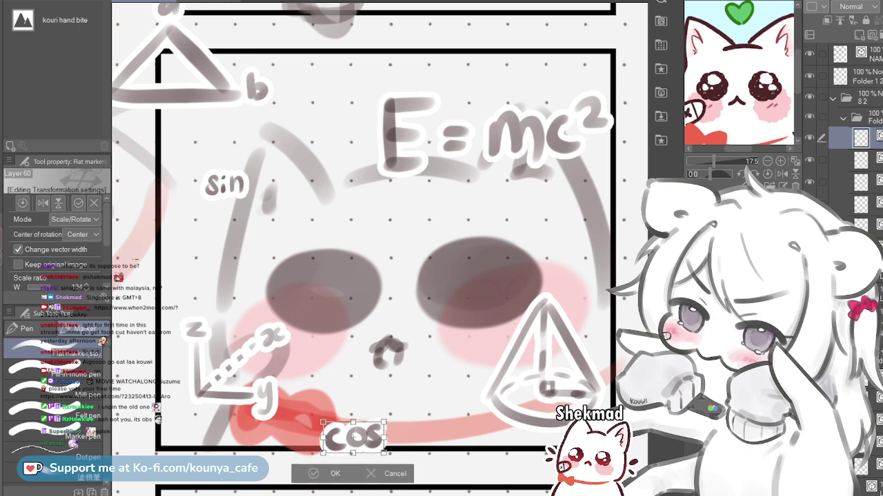
{"action": "key", "text": "Return"}
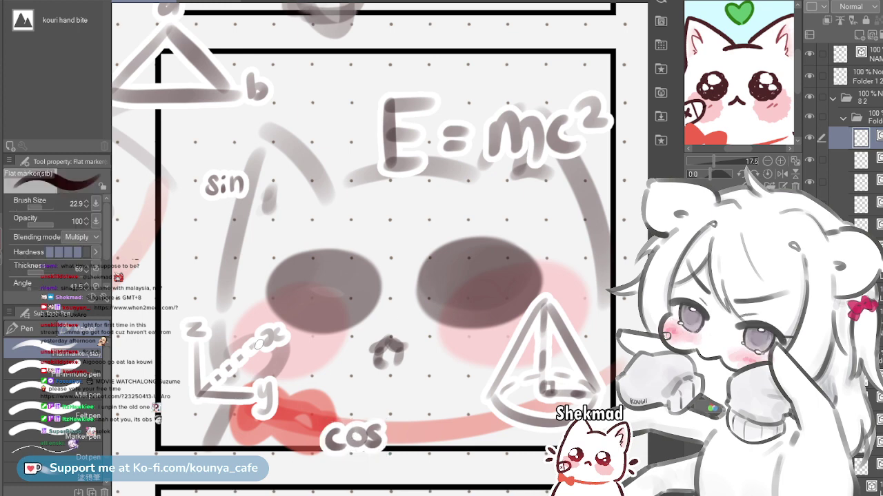
Select the "sin" lettering and shift it right so it overlaps the outer edge of the cat's left ear
{"action": "left_click", "coordinate": [244, 188], "text": "ctrl"}
{"action": "key", "text": "ctrl+z"}
{"action": "left_click", "coordinate": [240, 186], "text": "ctrl"}
{"action": "key", "text": "ctrl+t"}
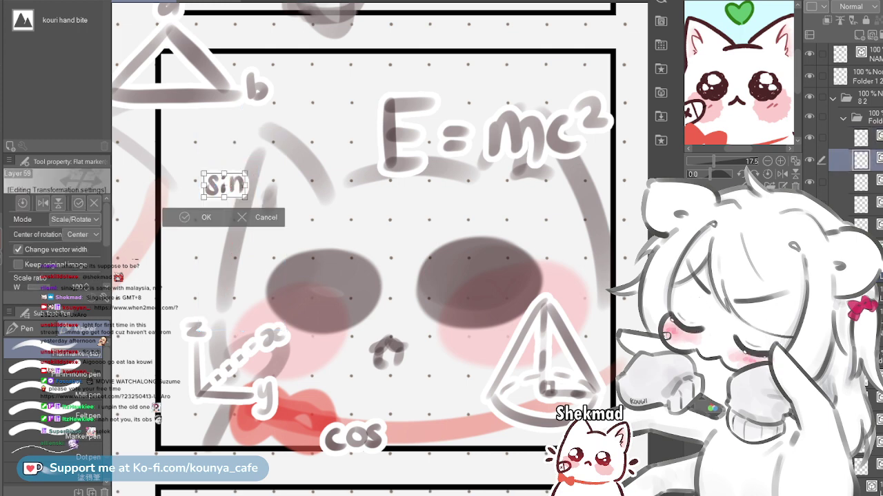
{"action": "left_click_drag", "start_coordinate": [225, 186], "coordinate": [247, 180]}
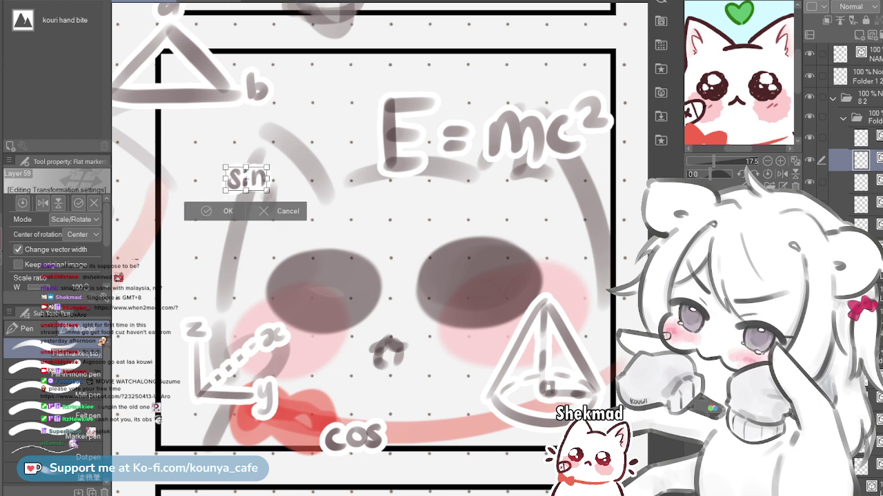
{"action": "key", "text": "Return"}
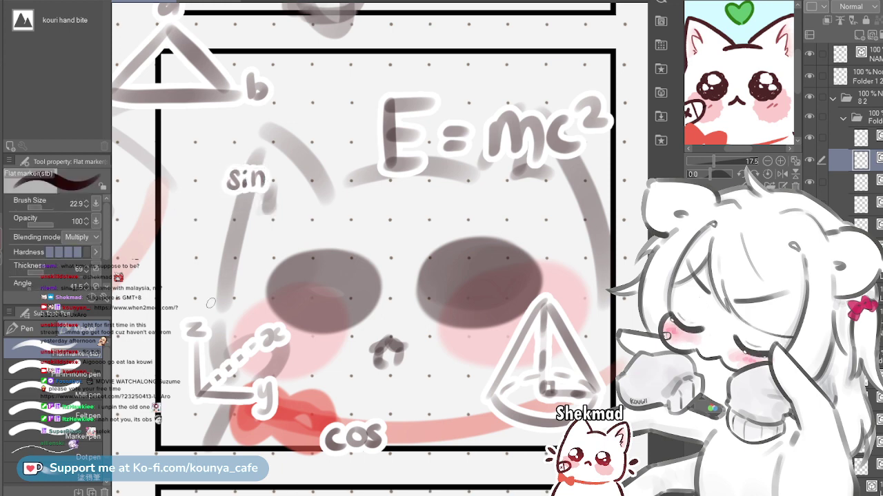
{"action": "key", "text": "ctrl+t"}
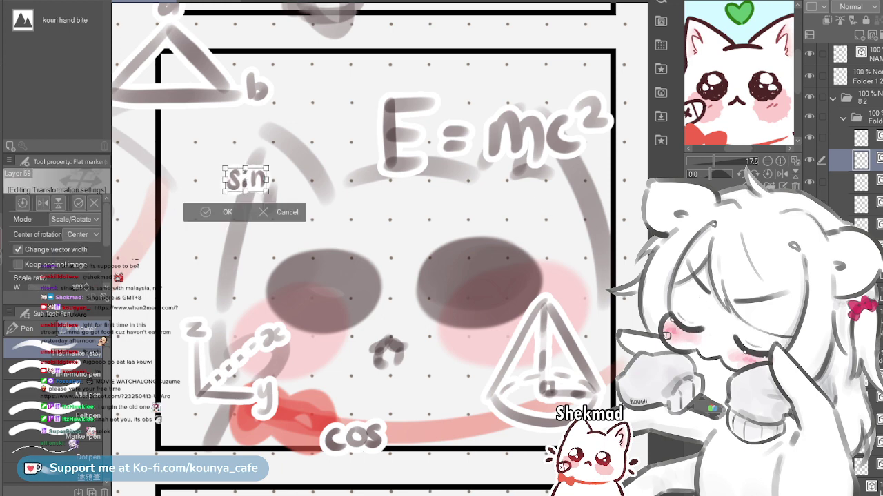
{"action": "left_click_drag", "start_coordinate": [247, 181], "coordinate": [247, 197]}
{"action": "key", "text": "Return"}
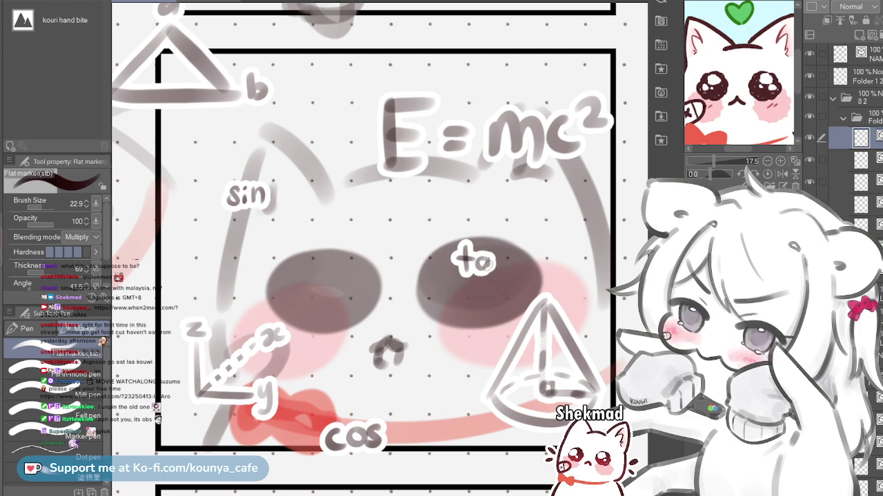
Finish writing "tan", then shrink it and place it above the outer corner of the cat's right eye
{"action": "mouse_move", "coordinate": [500, 254]}
{"action": "left_mouse_down"}
{"action": "mouse_move", "coordinate": [500, 273]}
{"action": "mouse_move", "coordinate": [516, 274]}
{"action": "left_mouse_up"}
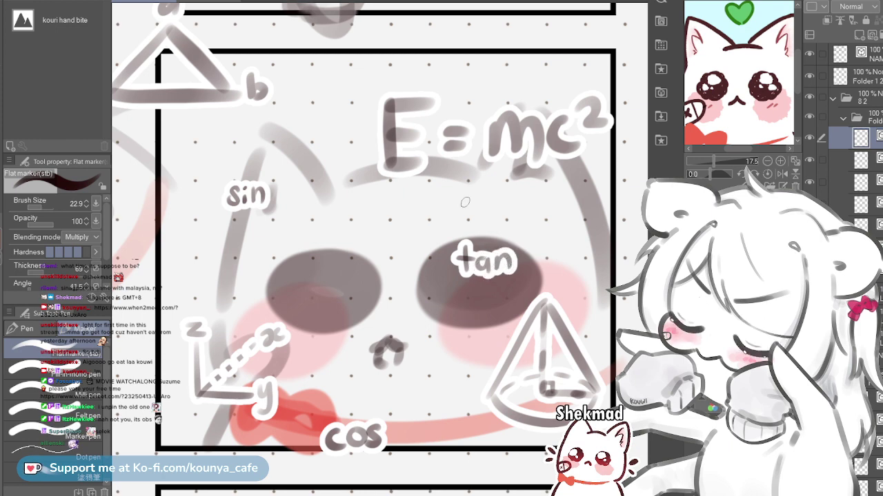
{"action": "key", "text": "ctrl+t"}
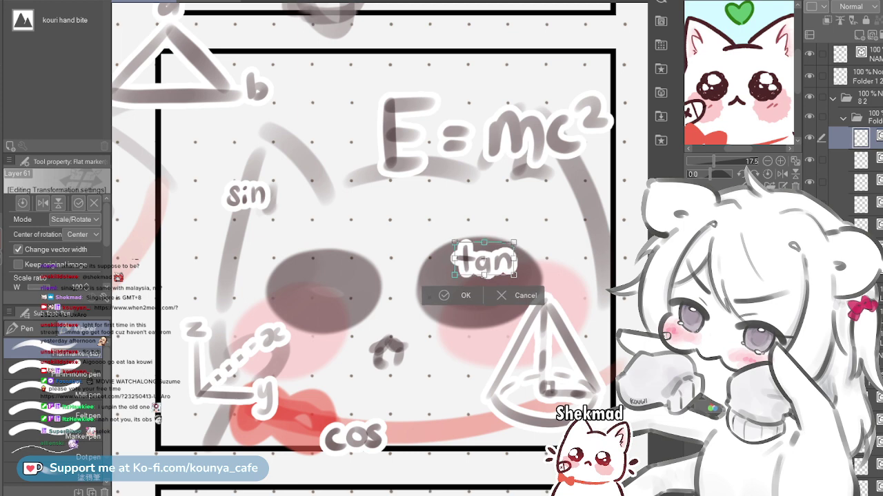
{"action": "left_click_drag", "start_coordinate": [483, 259], "coordinate": [571, 253]}
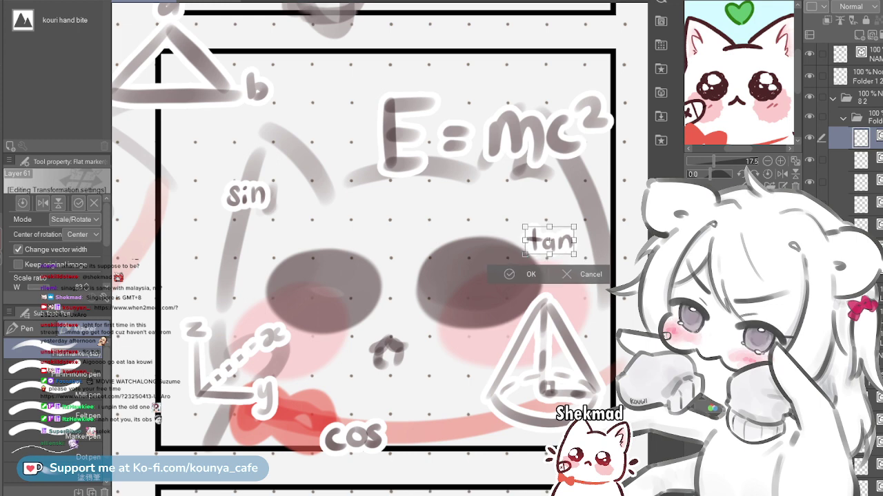
{"action": "key", "text": "Return"}
Move the cone drawing left beneath the cat's right eye and enlarge it slightly
{"action": "left_click", "coordinate": [573, 348], "text": "ctrl"}
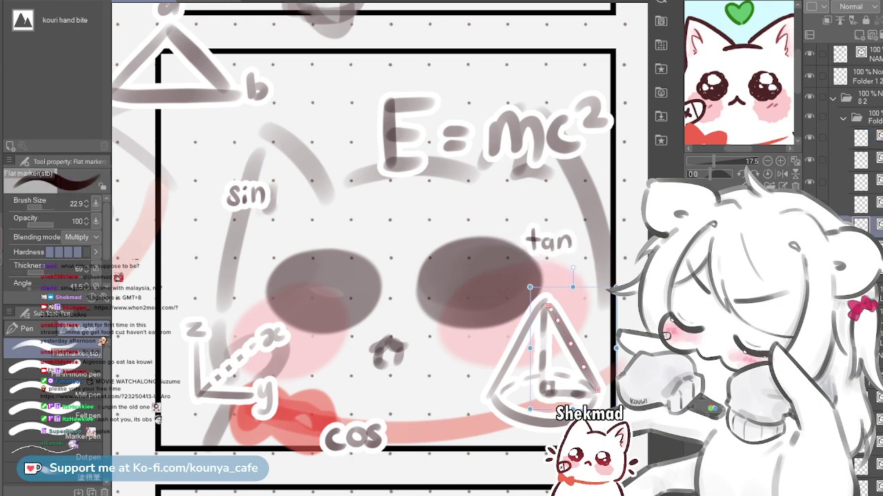
{"action": "key", "text": "ctrl+t"}
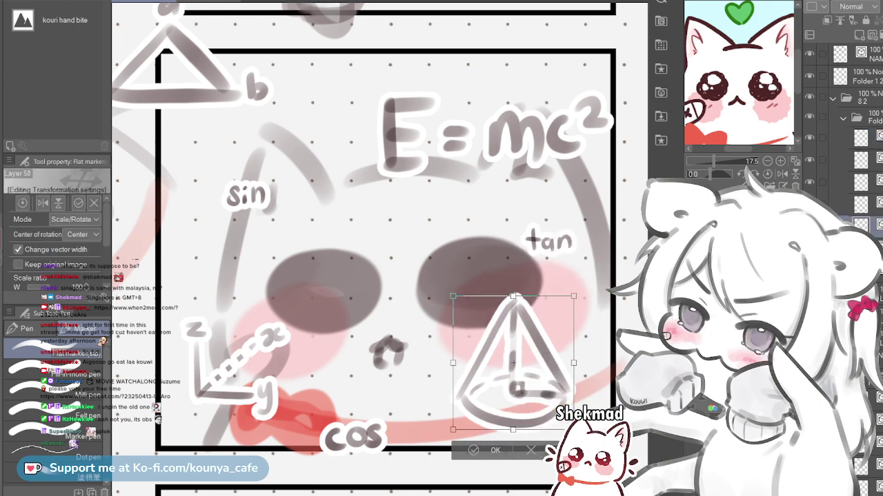
{"action": "left_click_drag", "start_coordinate": [573, 429], "coordinate": [585, 444]}
{"action": "left_click_drag", "start_coordinate": [519, 372], "coordinate": [518, 373]}
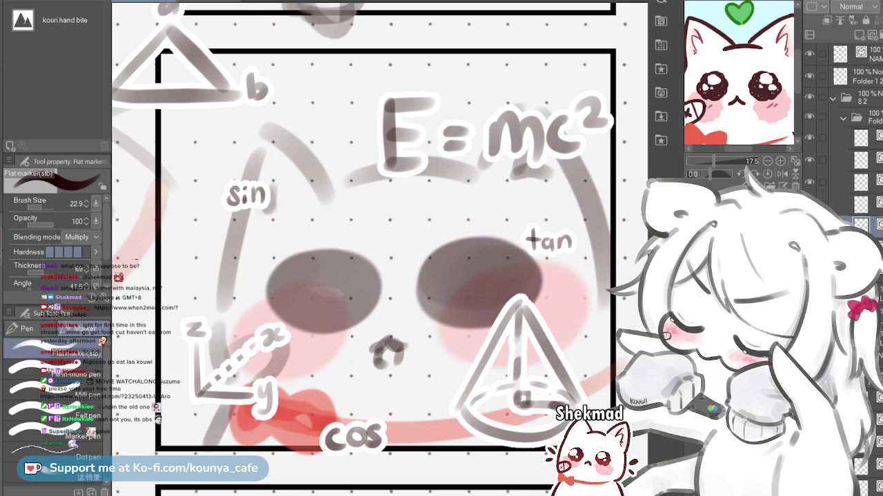
Scale down the x-y-z axes doodle and lower it slightly at the panel's lower left
{"action": "key", "text": "ctrl+t"}
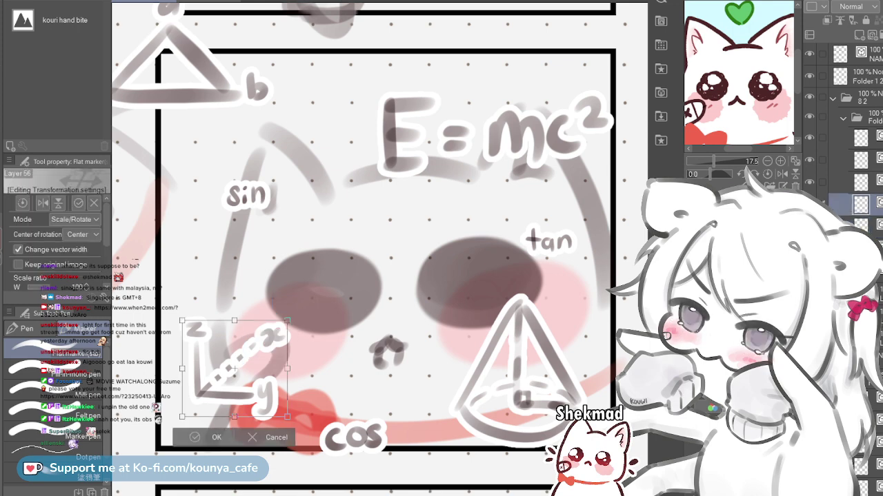
{"action": "left_click_drag", "start_coordinate": [287, 416], "coordinate": [263, 394]}
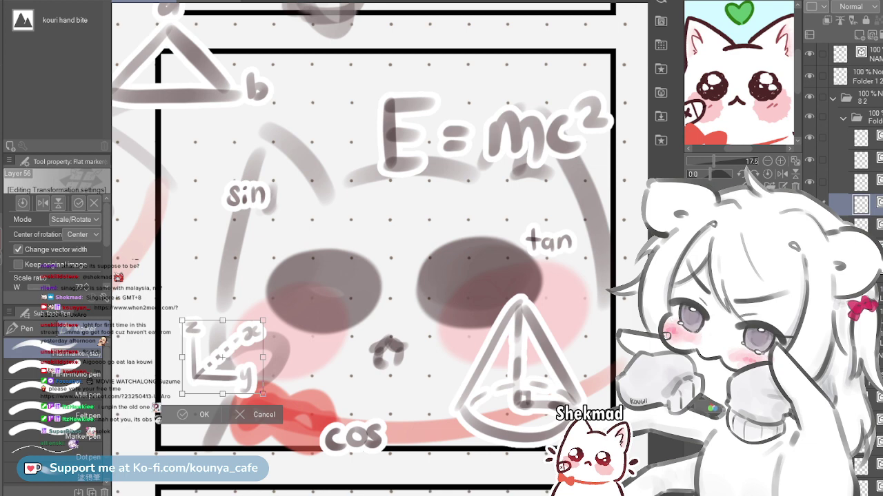
{"action": "left_click_drag", "start_coordinate": [222, 357], "coordinate": [222, 366]}
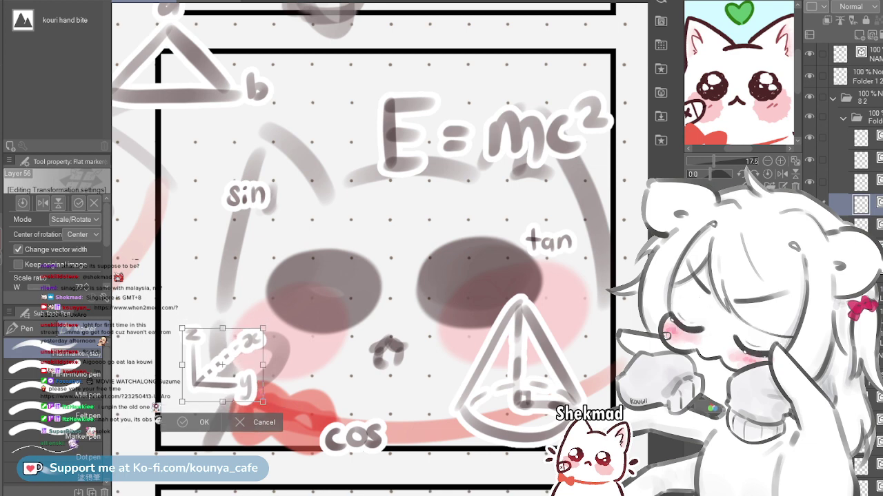
{"action": "key", "text": "Return"}
Enlarge the "E = mc²" formula slightly and move it up and right so it overlaps the panel's right border
{"action": "left_click", "coordinate": [514, 134], "text": "ctrl"}
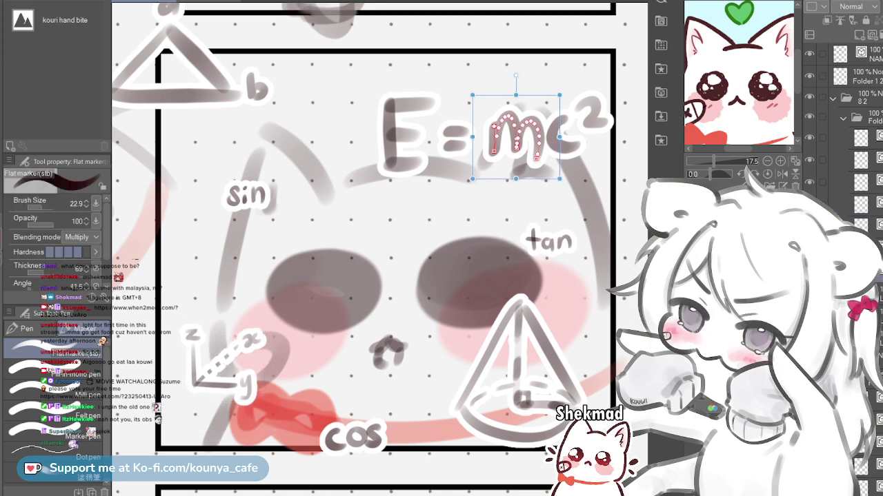
{"action": "key", "text": "ctrl+t"}
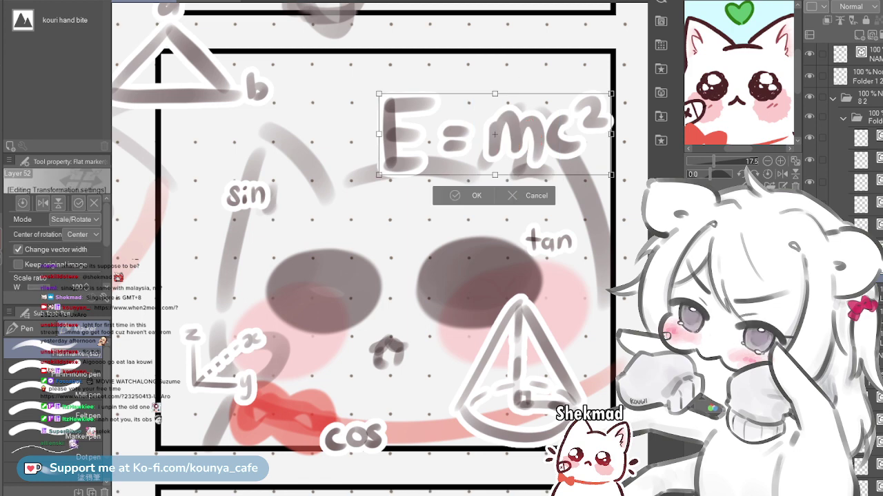
{"action": "left_click_drag", "start_coordinate": [611, 175], "coordinate": [619, 178]}
{"action": "left_click_drag", "start_coordinate": [499, 136], "coordinate": [522, 110]}
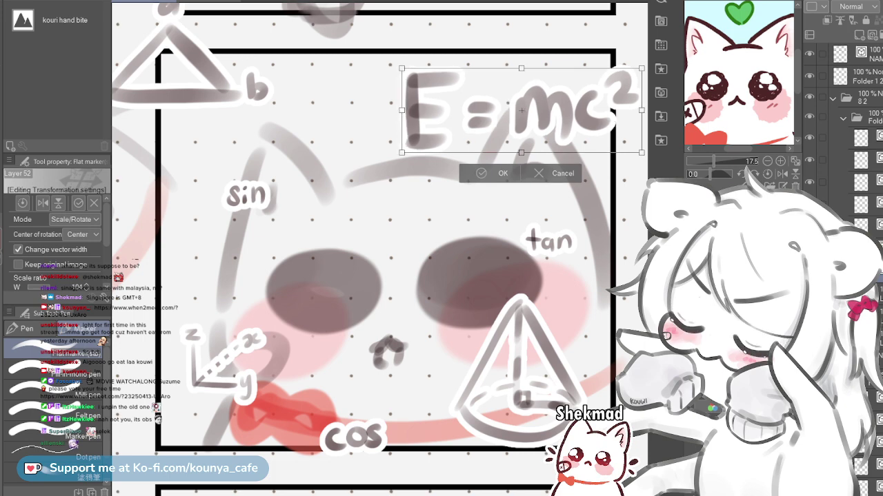
{"action": "key", "text": "Return"}
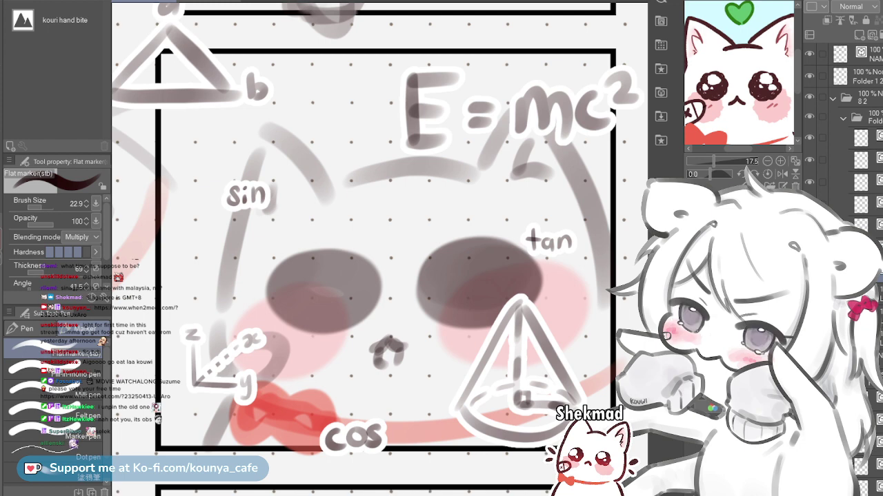
Write "2+3x" just above the cat's left eye on the folder's uppermost layer, reducing the brush size to 16.6 for the last characters
{"action": "left_click", "coordinate": [862, 138]}
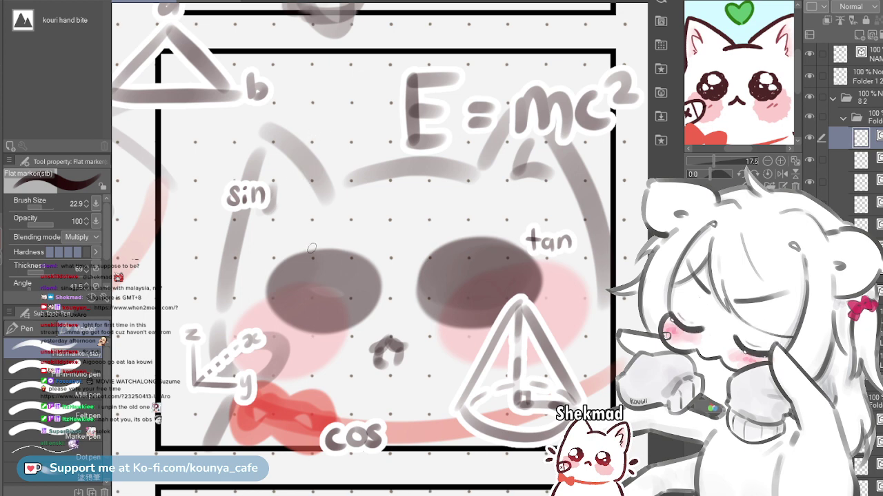
{"action": "mouse_move", "coordinate": [298, 237]}
{"action": "left_mouse_down"}
{"action": "mouse_move", "coordinate": [319, 250]}
{"action": "mouse_move", "coordinate": [326, 240]}
{"action": "left_mouse_up"}
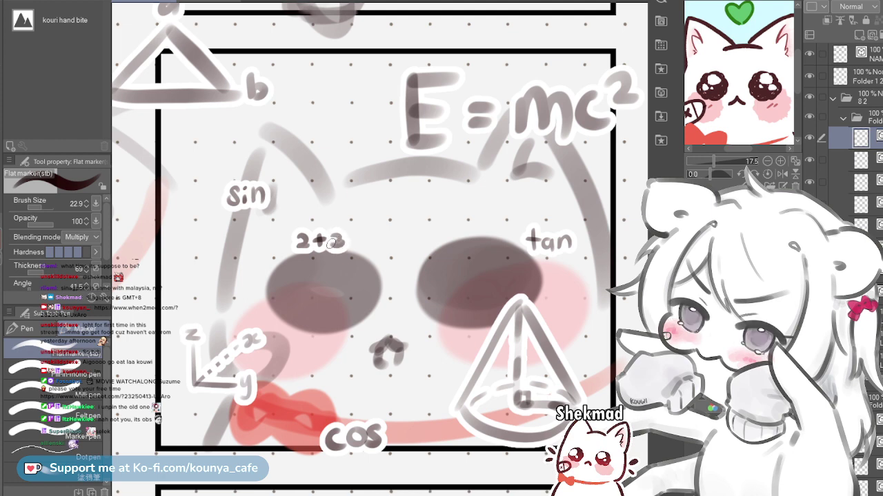
{"action": "key", "text": "ctrl+z"}
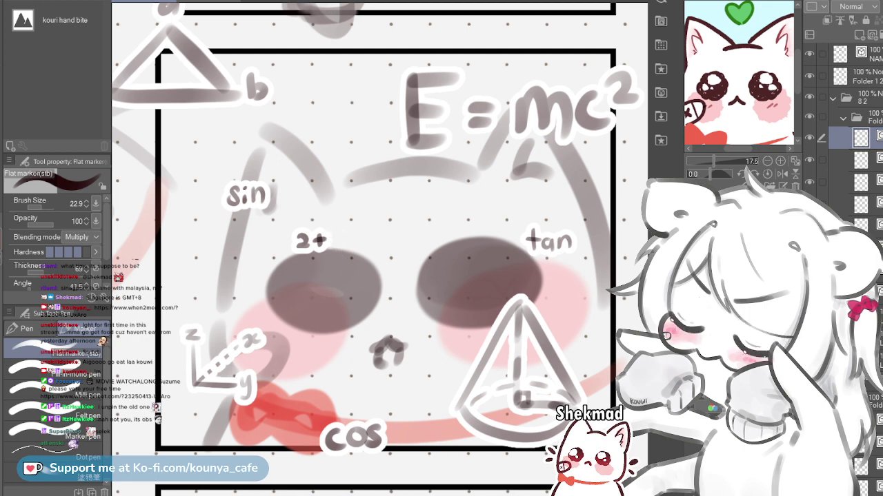
{"action": "mouse_move", "coordinate": [336, 238]}
{"action": "left_mouse_down"}
{"action": "mouse_move", "coordinate": [316, 224]}
{"action": "mouse_move", "coordinate": [337, 222]}
{"action": "mouse_move", "coordinate": [330, 233]}
{"action": "mouse_move", "coordinate": [339, 248]}
{"action": "mouse_move", "coordinate": [319, 253]}
{"action": "left_mouse_up"}
{"action": "scroll", "coordinate": [346, 243], "scroll_direction": "up", "scroll_amount": 5}
{"action": "key", "text": "ctrl+z"}
{"action": "key", "text": "bracketleft"}
{"action": "key", "text": "bracketleft"}
{"action": "left_click_drag", "start_coordinate": [361, 233], "coordinate": [382, 236]}
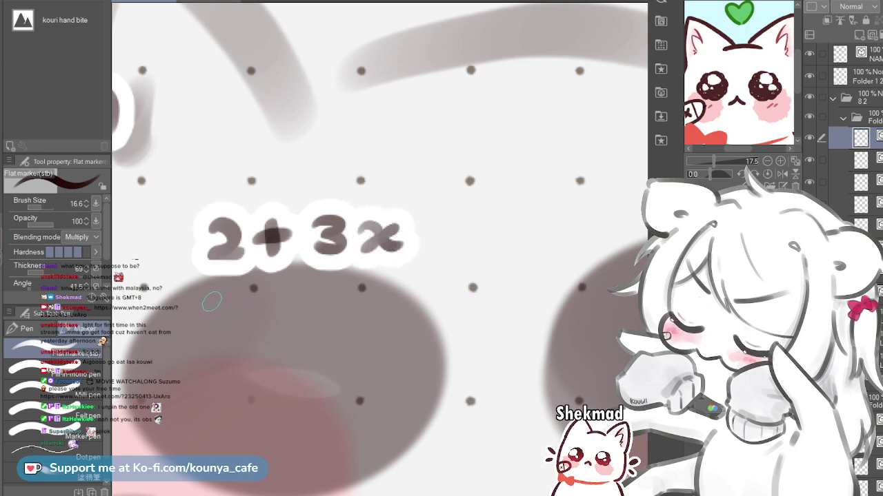
Draw a long horizontal fraction line beneath "2+3x" across the top of the left eye at brush size 15.8
{"action": "left_click_drag", "start_coordinate": [201, 295], "coordinate": [397, 295]}
{"action": "key", "text": "ctrl+z"}
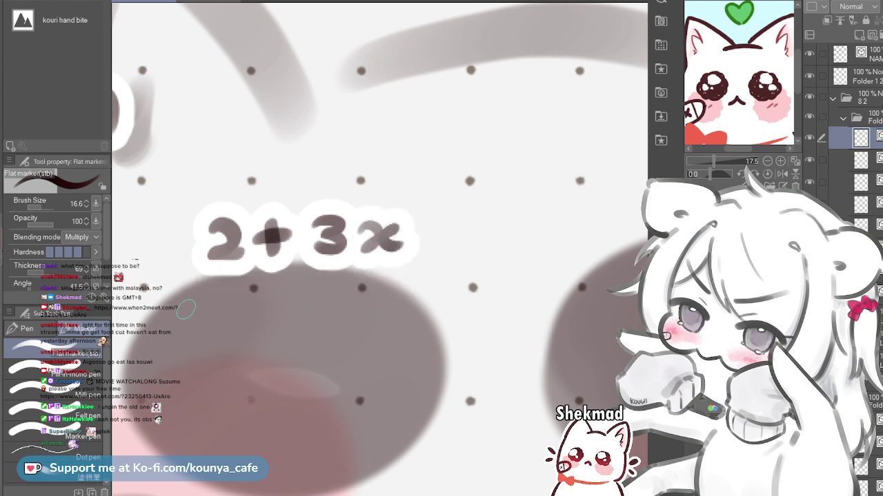
{"action": "key", "text": "bracketright"}
{"action": "left_click_drag", "start_coordinate": [147, 298], "coordinate": [473, 298]}
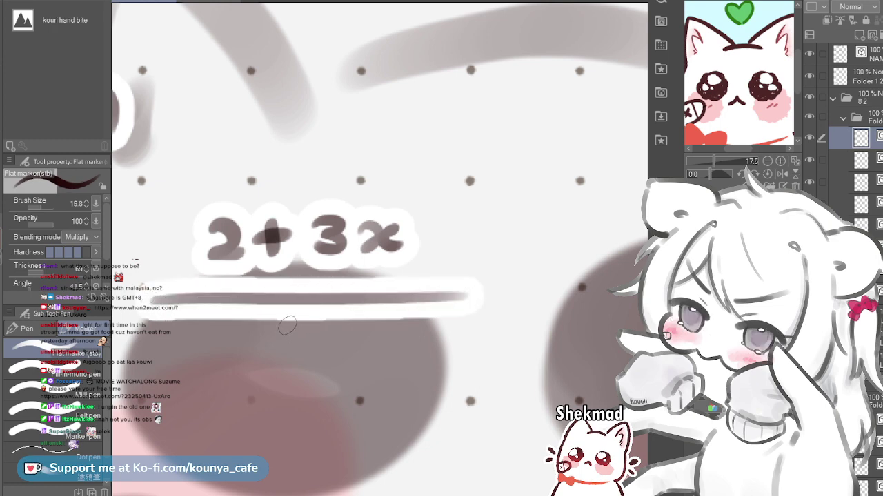
Write a "y" beneath the fraction line over the cat's left eye as the fraction's denominator
{"action": "mouse_move", "coordinate": [279, 333]}
{"action": "left_mouse_down"}
{"action": "mouse_move", "coordinate": [295, 350]}
{"action": "mouse_move", "coordinate": [274, 366]}
{"action": "left_mouse_up"}
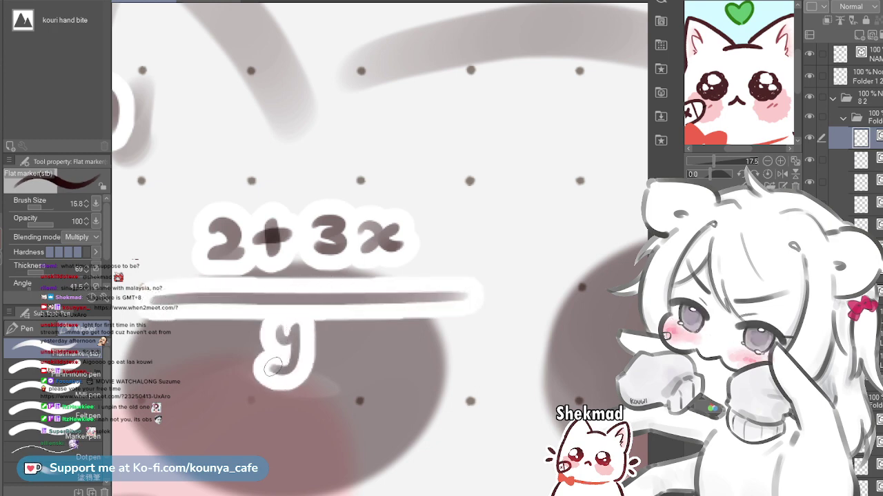
{"action": "scroll", "coordinate": [310, 335], "scroll_direction": "down", "scroll_amount": 6}
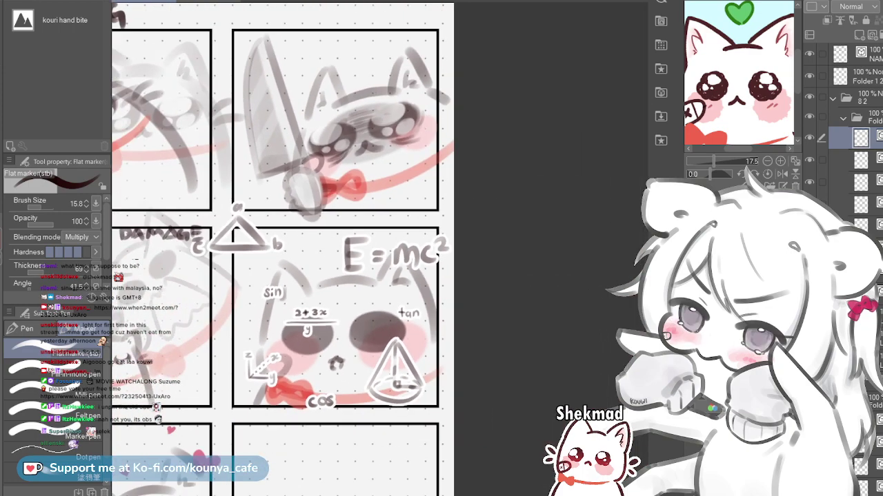
{"action": "scroll", "coordinate": [314, 315], "scroll_direction": "up", "scroll_amount": 5}
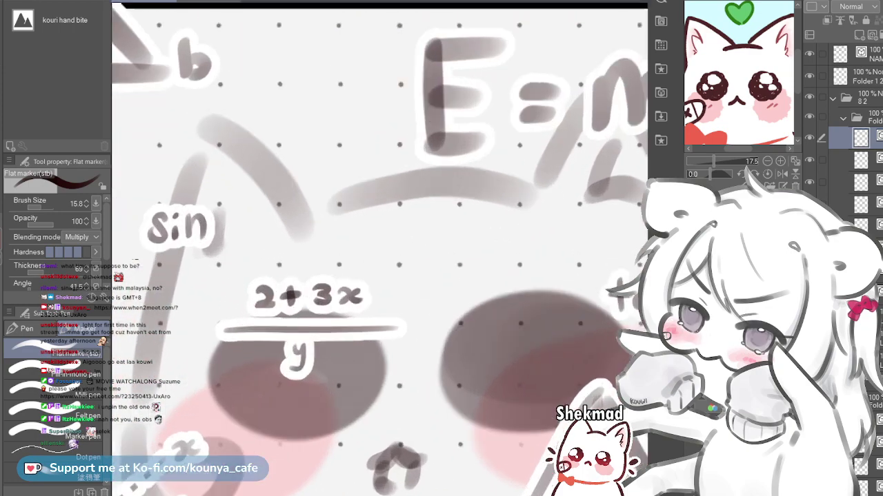
Shorten the line of the "2+3x" over "y" fraction, raise it slightly and centre it between numerator and denominator
{"action": "left_click", "coordinate": [314, 333], "text": "ctrl"}
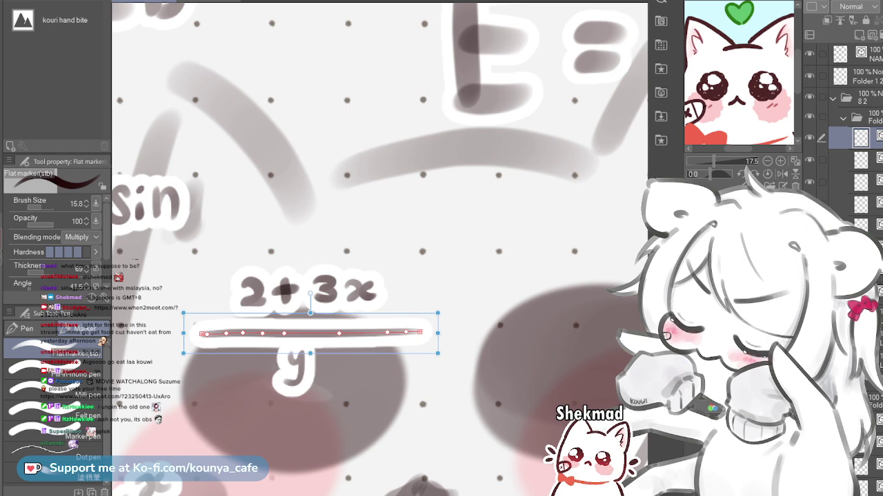
{"action": "left_click_drag", "start_coordinate": [297, 365], "coordinate": [300, 362]}
{"action": "key", "text": "ctrl+z"}
{"action": "left_click", "coordinate": [312, 333], "text": "ctrl"}
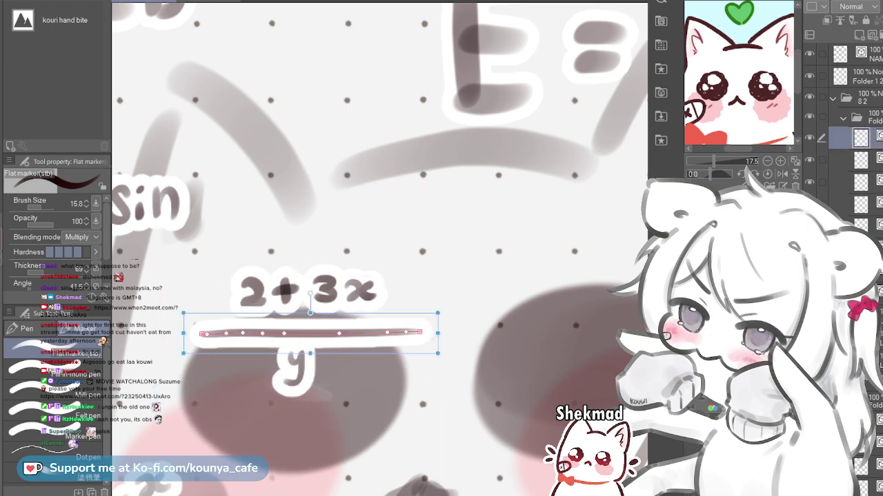
{"action": "left_click_drag", "start_coordinate": [312, 333], "coordinate": [312, 330]}
{"action": "left_click_drag", "start_coordinate": [439, 330], "coordinate": [397, 329]}
{"action": "left_click_drag", "start_coordinate": [296, 329], "coordinate": [314, 329]}
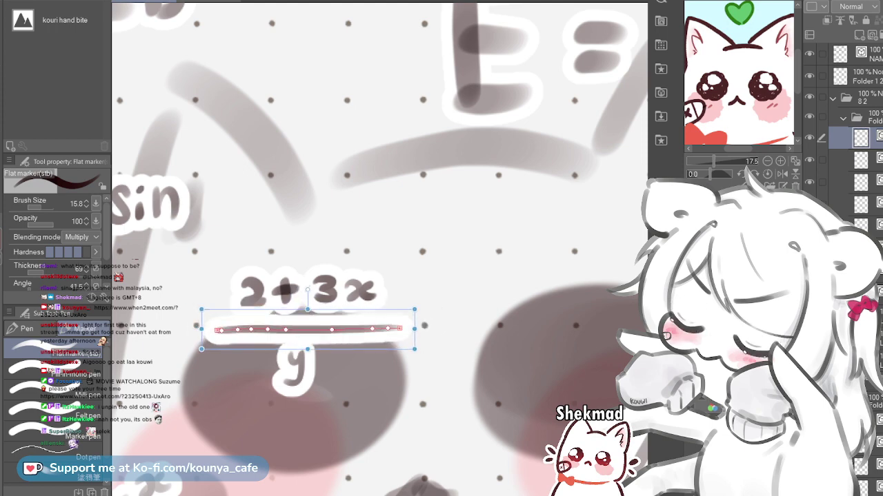
Scale down the whole "2+3x" over "y" fraction and move it off the eye to just above "sin" near the panel's left border
{"action": "scroll", "coordinate": [407, 338], "scroll_direction": "down", "scroll_amount": 3}
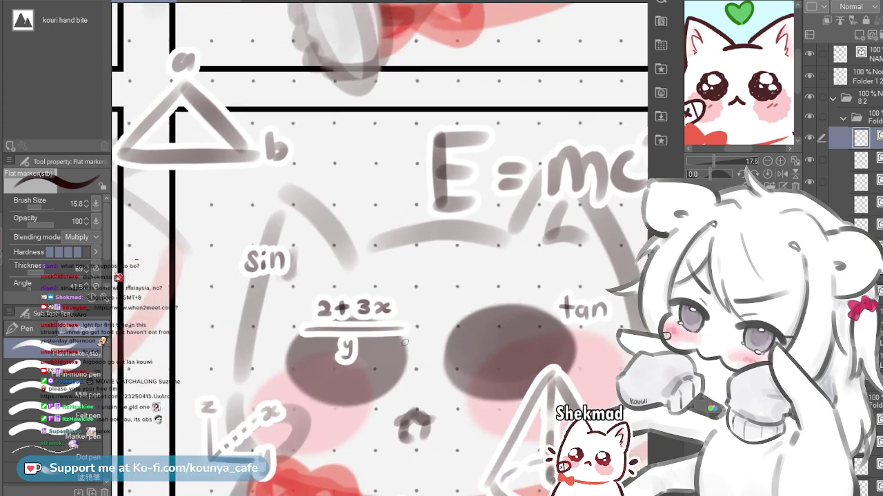
{"action": "key", "text": "ctrl+t"}
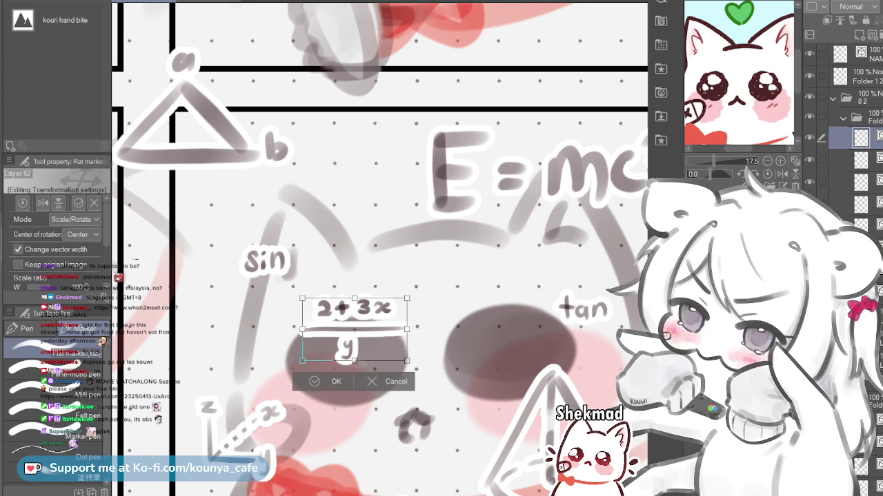
{"action": "left_click_drag", "start_coordinate": [354, 329], "coordinate": [243, 304]}
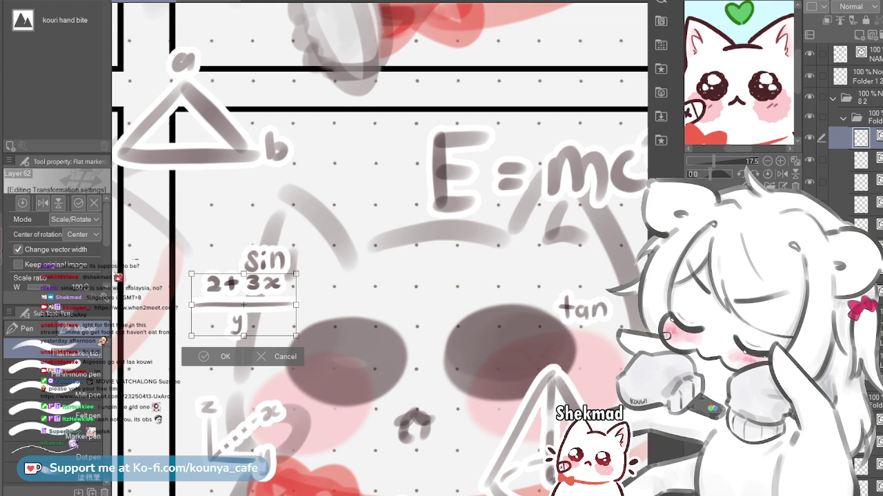
{"action": "left_click_drag", "start_coordinate": [297, 337], "coordinate": [212, 220]}
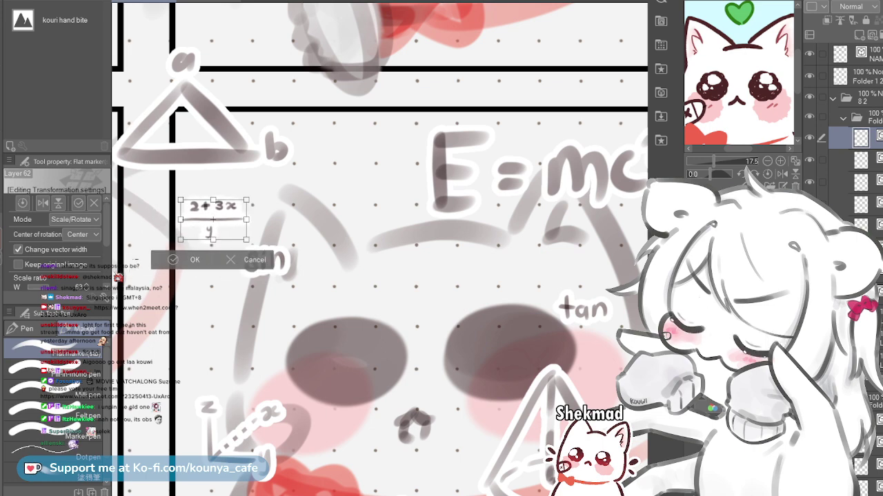
{"action": "scroll", "coordinate": [236, 158], "scroll_direction": "down", "scroll_amount": 5}
{"action": "key", "text": "Return"}
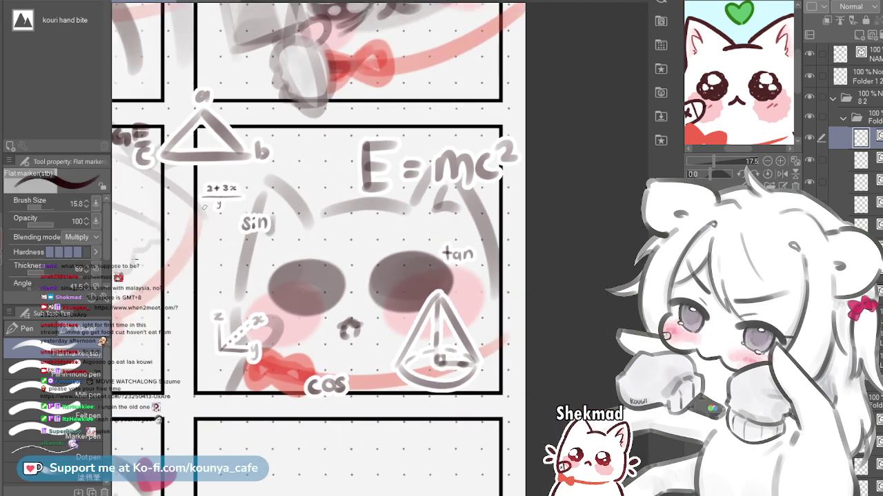
Duplicate the fraction, enlarge the copy slightly and place it on the panel's upper border between the triangle and "E = mc²"
{"action": "scroll", "coordinate": [345, 190], "scroll_direction": "up", "scroll_amount": 2}
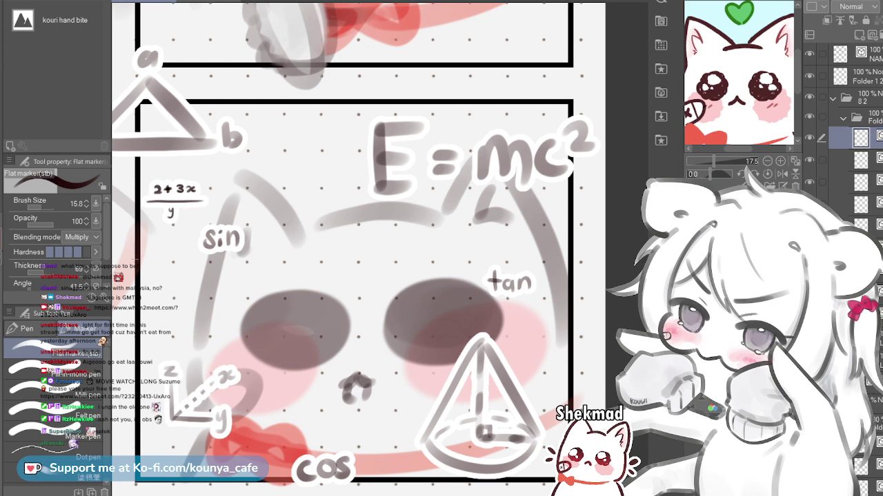
{"action": "key", "text": "ctrl+t"}
{"action": "left_click_drag", "start_coordinate": [175, 202], "coordinate": [370, 125]}
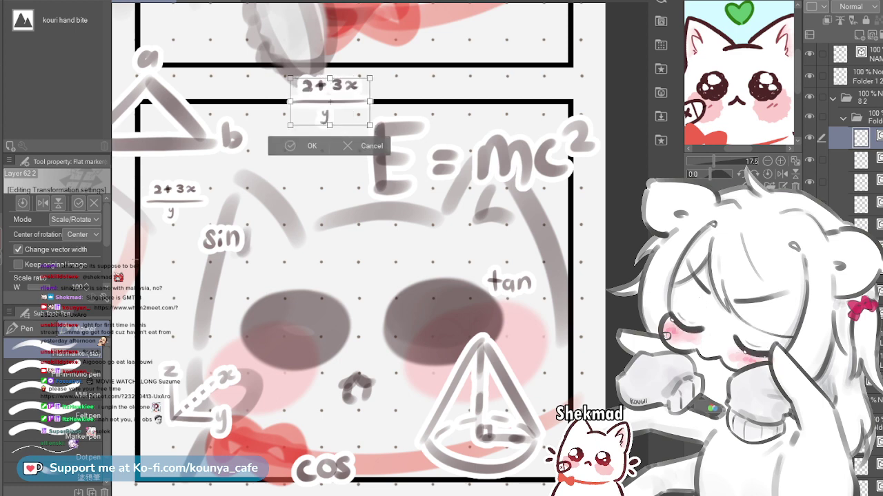
{"action": "left_click_drag", "start_coordinate": [330, 101], "coordinate": [323, 115]}
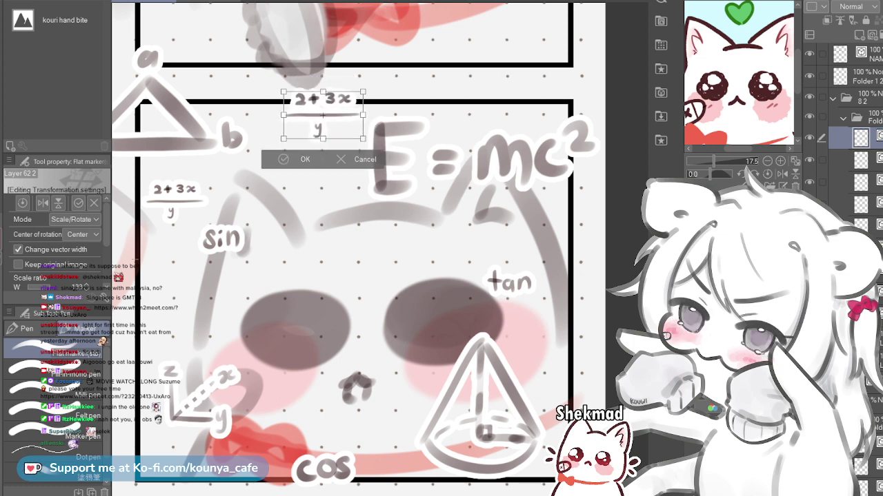
{"action": "scroll", "coordinate": [331, 115], "scroll_direction": "down", "scroll_amount": 2}
{"action": "key", "text": "Return"}
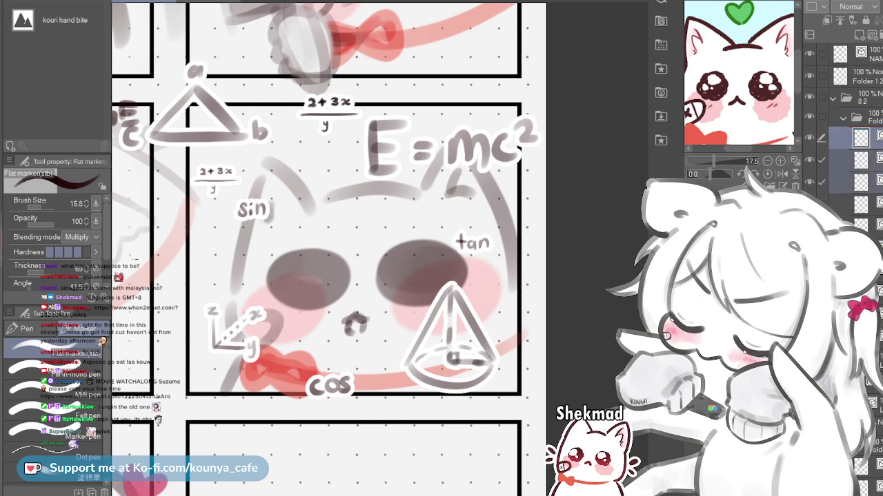
Group the fraction layers in a folder and place a smaller copy of the fraction on the panel's right border above "tan"
{"action": "key", "text": "ctrl+g"}
{"action": "left_click", "coordinate": [871, 158]}
{"action": "key", "text": "ctrl+t"}
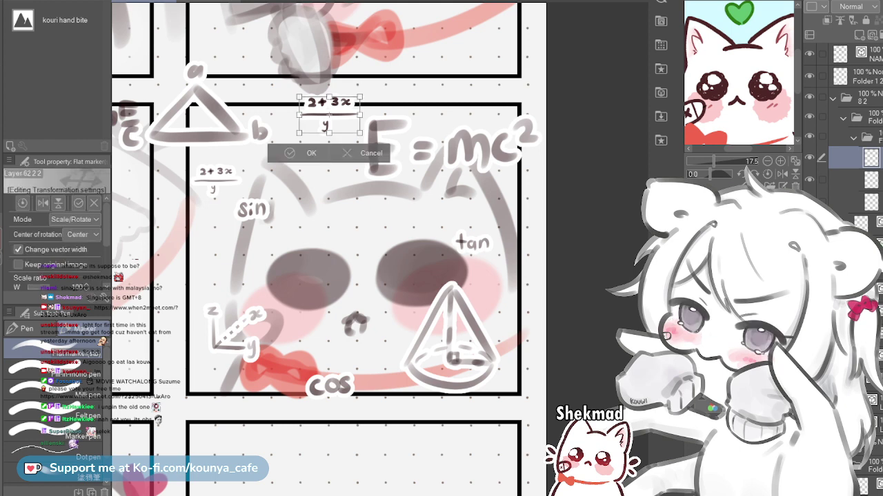
{"action": "left_click_drag", "start_coordinate": [360, 132], "coordinate": [517, 233]}
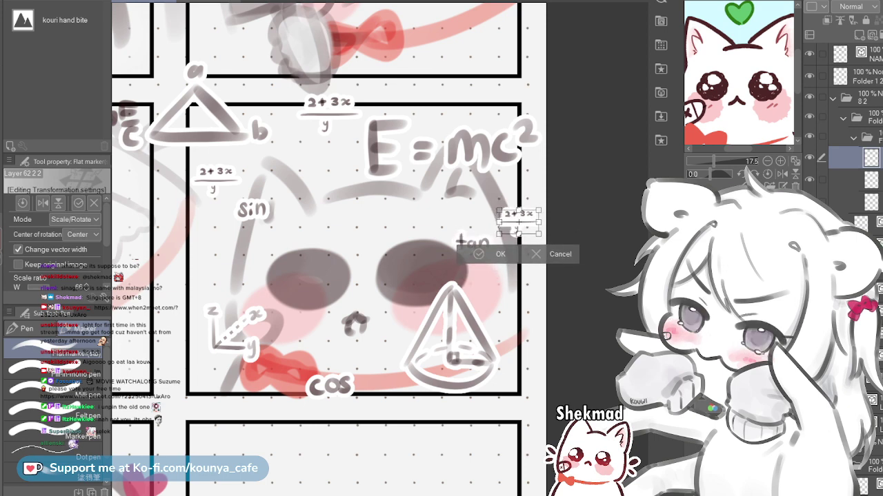
{"action": "key", "text": "Return"}
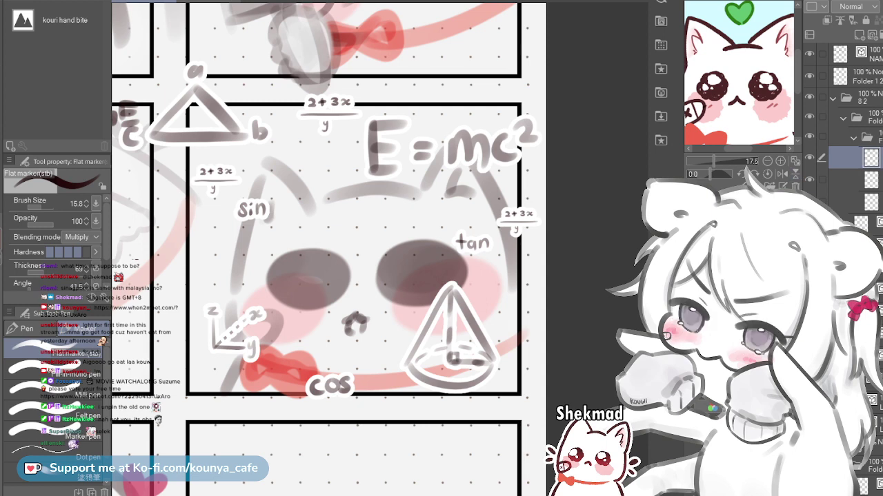
Duplicate the small fraction and place a slightly smaller copy on the panel's left border, above the axes doodle
{"action": "key", "text": "ctrl+t"}
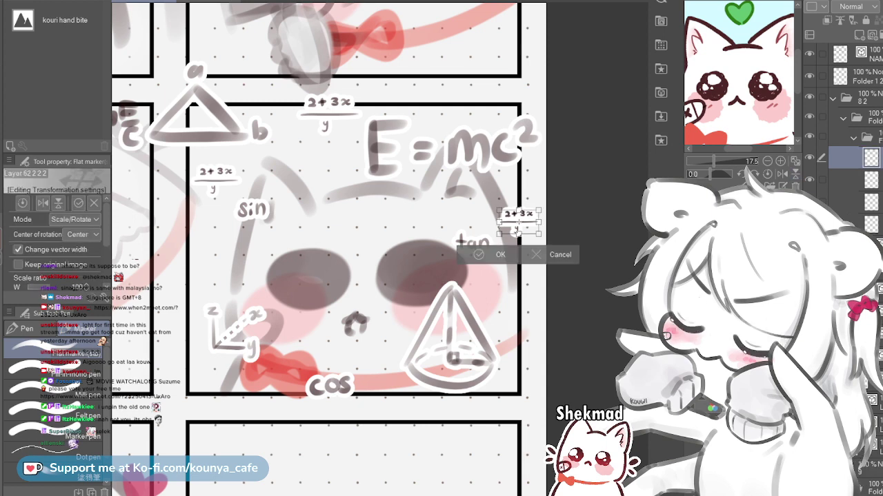
{"action": "left_click_drag", "start_coordinate": [176, 254], "coordinate": [183, 276]}
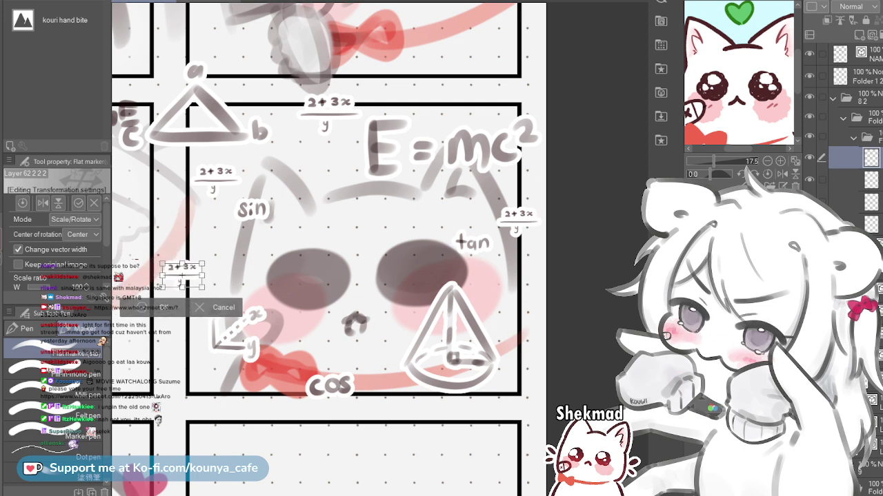
{"action": "left_click_drag", "start_coordinate": [202, 287], "coordinate": [196, 284]}
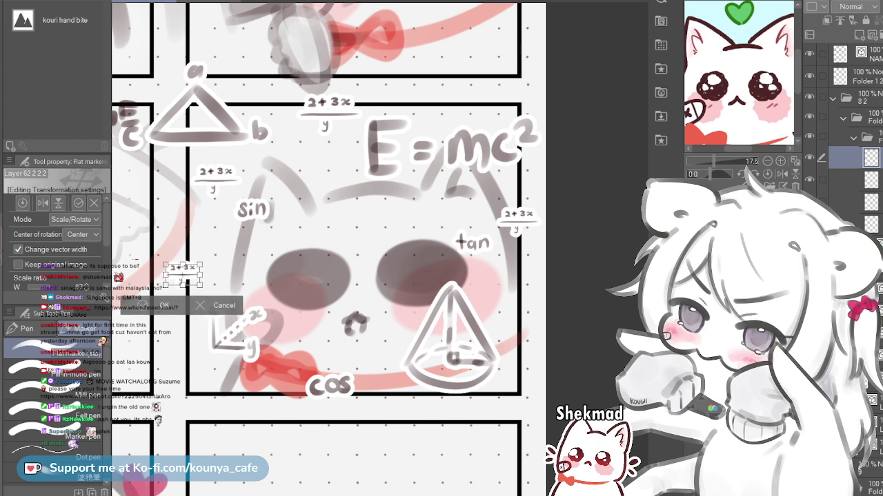
{"action": "key", "text": "Return"}
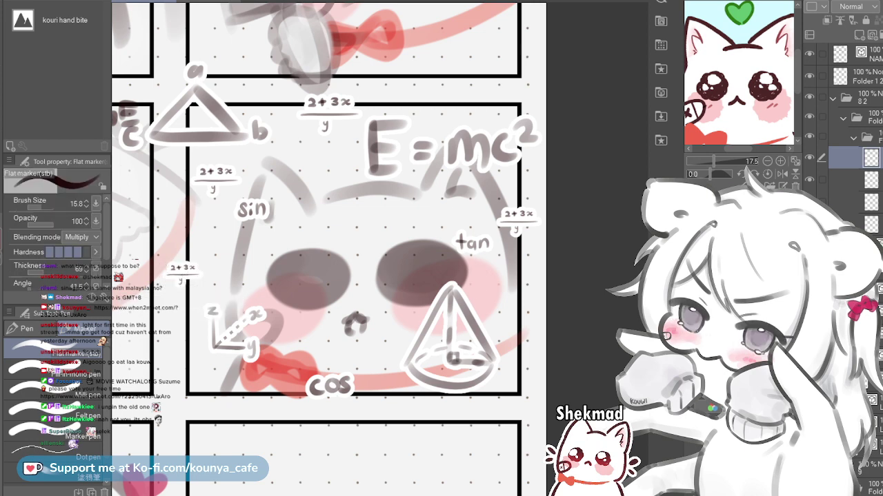
Place a much larger copy of the fraction over the panel's lower-right corner, running past the canvas edge
{"action": "left_click", "coordinate": [870, 180]}
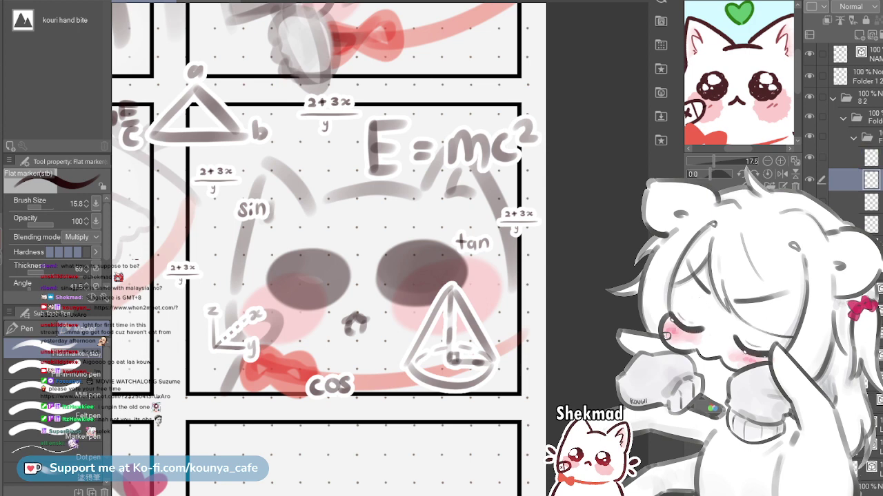
{"action": "key", "text": "ctrl+t"}
{"action": "left_click_drag", "start_coordinate": [518, 221], "coordinate": [551, 412]}
{"action": "left_click_drag", "start_coordinate": [506, 384], "coordinate": [538, 390]}
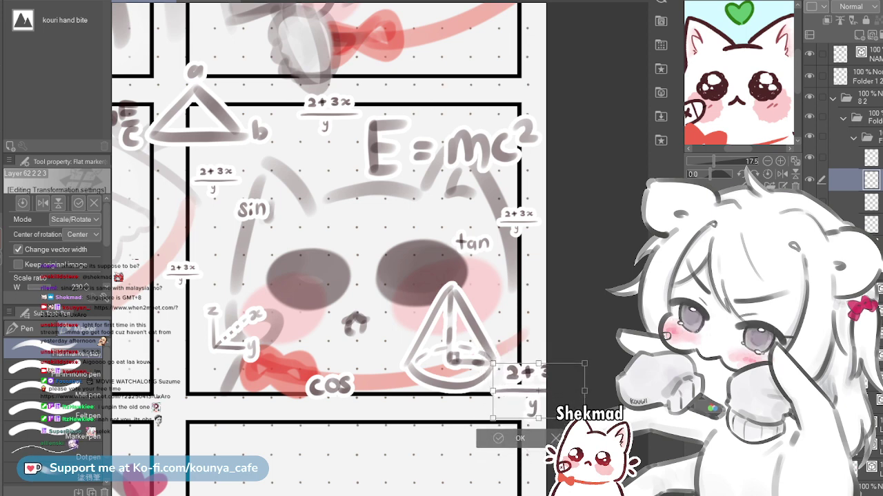
{"action": "key", "text": "Return"}
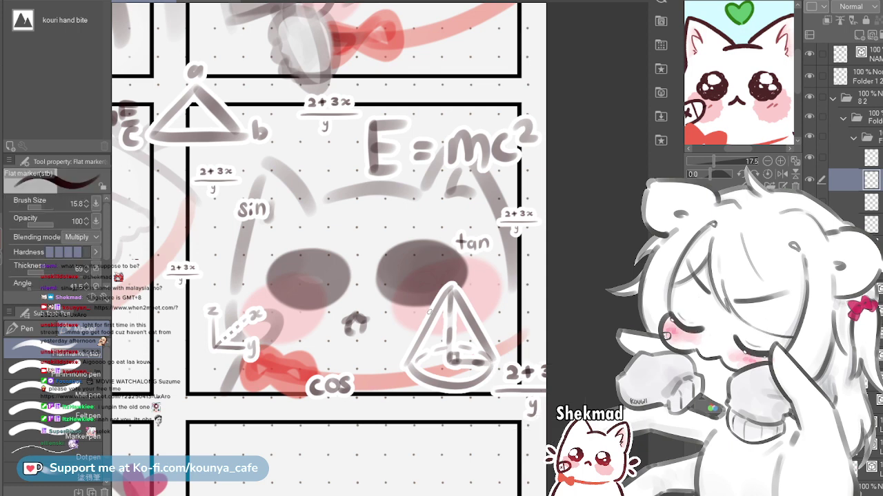
Select the cone doodle in the panel's lower-right area and scale it down slightly
{"action": "scroll", "coordinate": [428, 313], "scroll_direction": "down", "scroll_amount": 2}
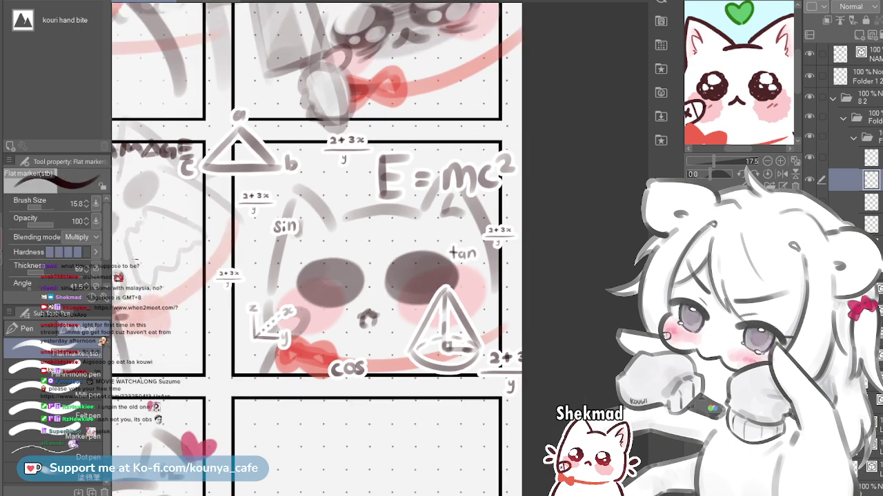
{"action": "left_click", "coordinate": [442, 289], "text": "ctrl"}
{"action": "left_click", "coordinate": [465, 320], "text": "ctrl"}
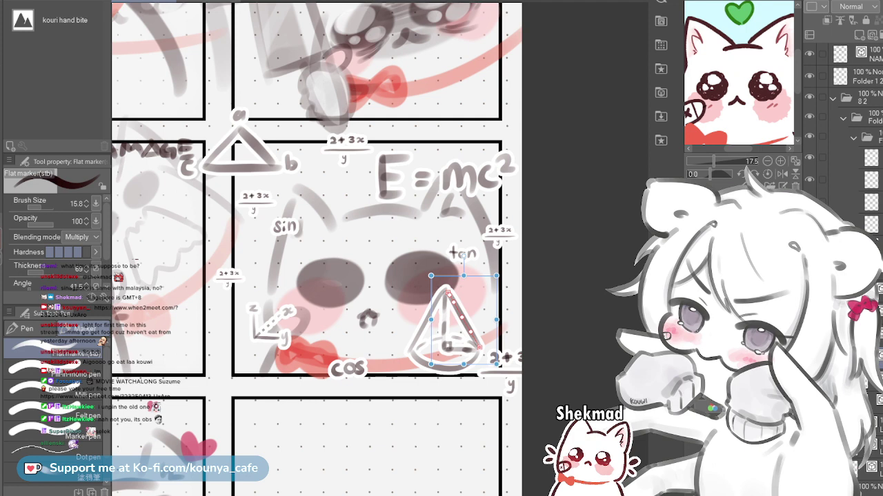
{"action": "key", "text": "ctrl+t"}
{"action": "left_click_drag", "start_coordinate": [406, 286], "coordinate": [413, 294]}
{"action": "left_click_drag", "start_coordinate": [447, 331], "coordinate": [444, 324]}
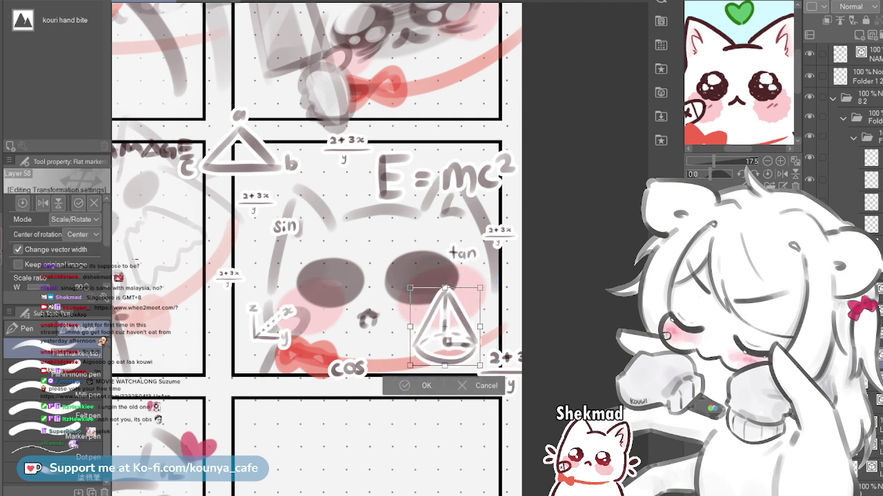
{"action": "key", "text": "Return"}
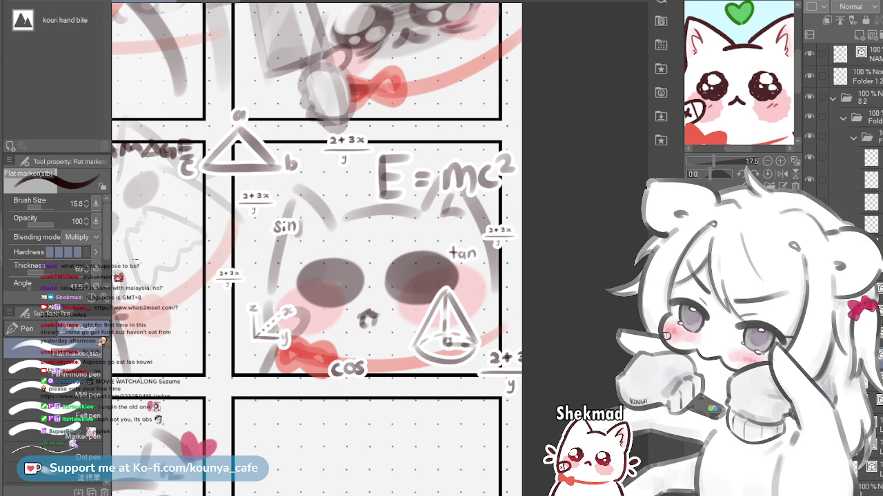
Duplicate the large corner fraction, move the copy to the panel's lower-left corner and enlarge it
{"action": "key", "text": "Escape"}
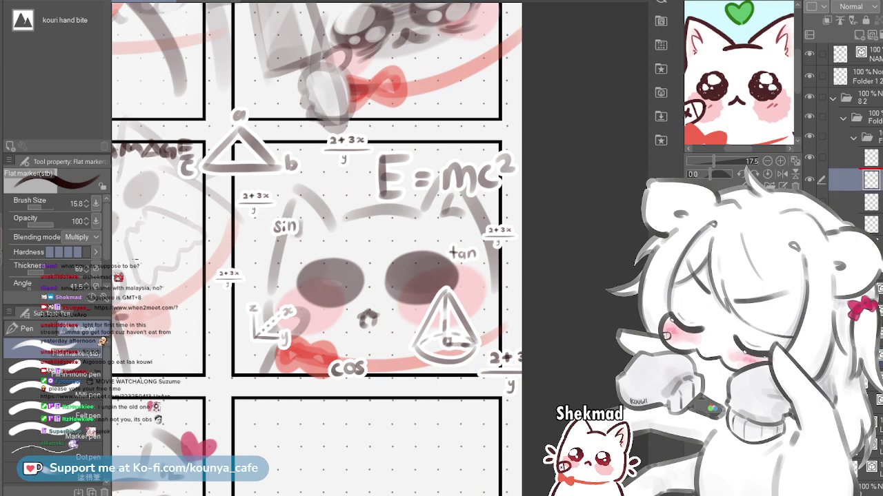
{"action": "key", "text": "ctrl+v"}
{"action": "key", "text": "ctrl+t"}
{"action": "left_click_drag", "start_coordinate": [500, 369], "coordinate": [247, 385]}
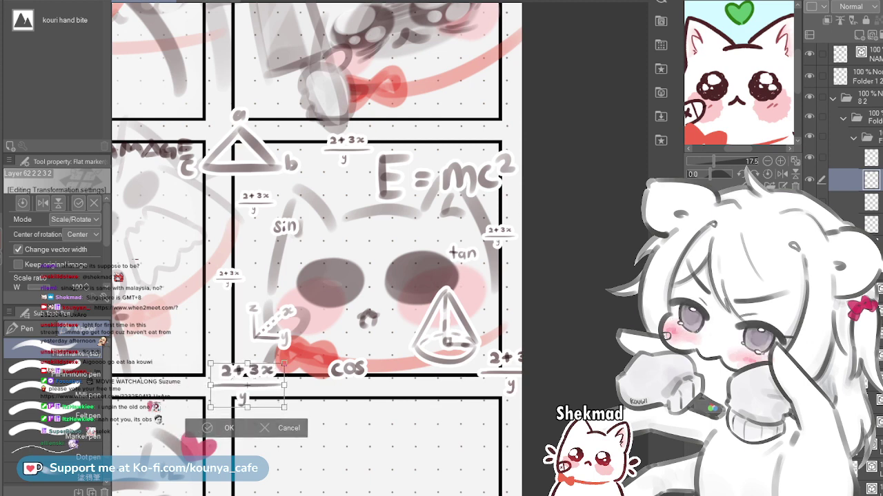
{"action": "left_click_drag", "start_coordinate": [285, 407], "coordinate": [317, 428]}
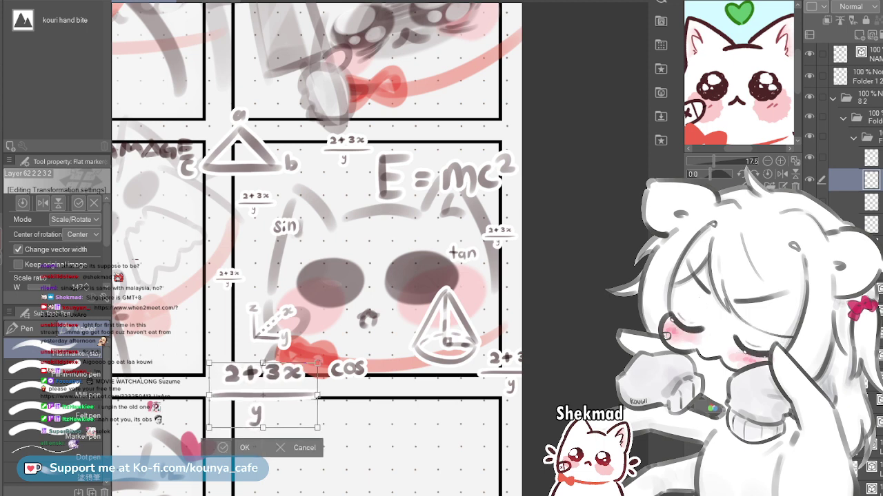
{"action": "key", "text": "Return"}
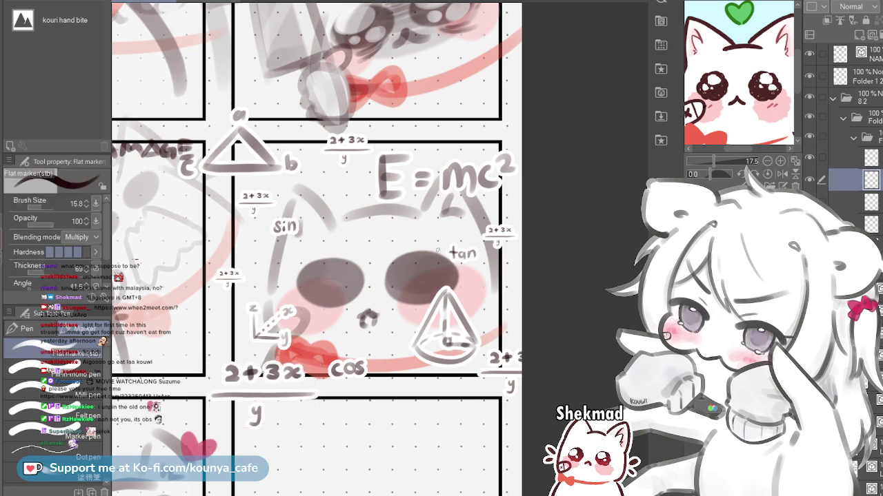
Scale the cos label down to 66% and place it just beside the red bow, inside the panel's lower edge
{"action": "left_click", "coordinate": [356, 368], "text": "ctrl"}
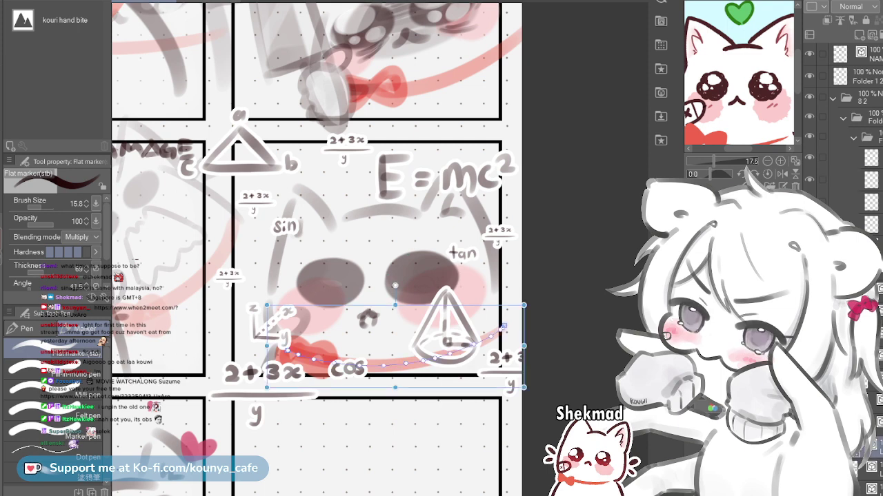
{"action": "left_click", "coordinate": [358, 369], "text": "ctrl"}
{"action": "key", "text": "ctrl+t"}
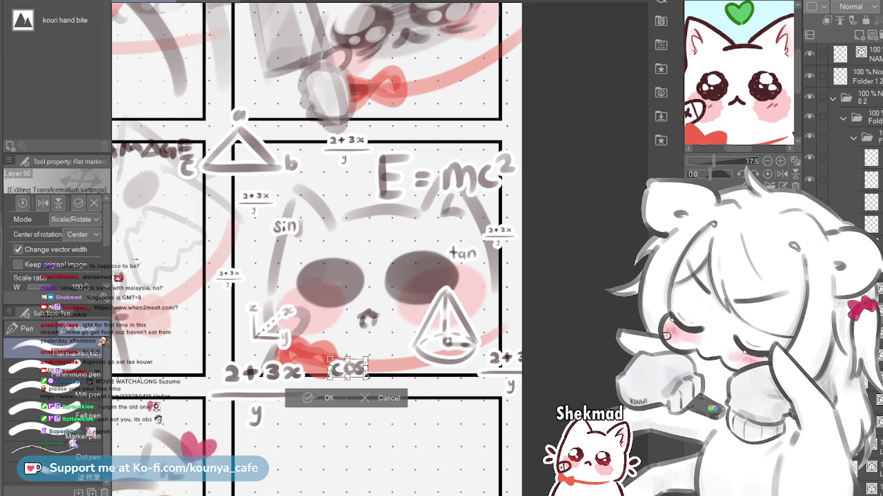
{"action": "left_click_drag", "start_coordinate": [366, 378], "coordinate": [354, 372]}
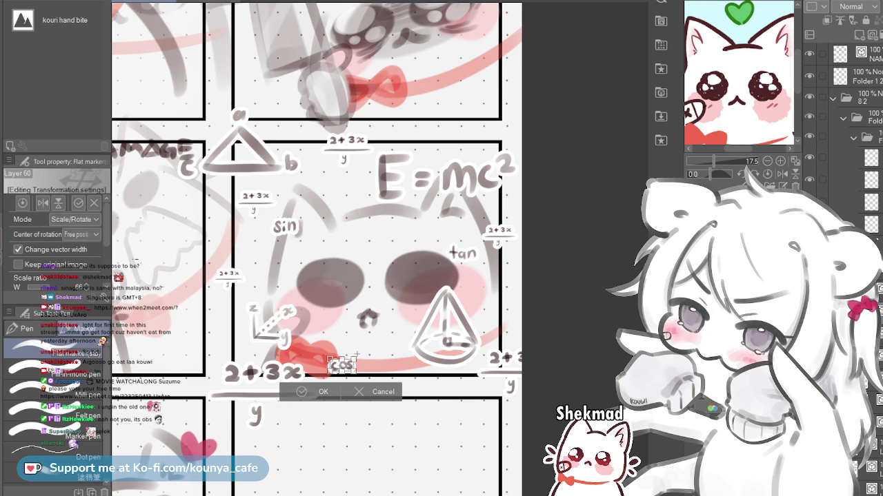
{"action": "scroll", "coordinate": [355, 371], "scroll_direction": "up", "scroll_amount": 2}
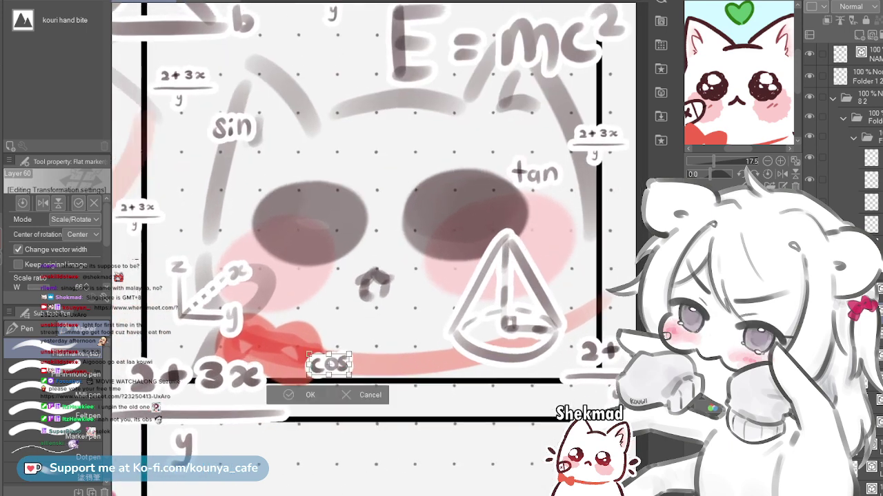
{"action": "left_click_drag", "start_coordinate": [329, 364], "coordinate": [350, 341]}
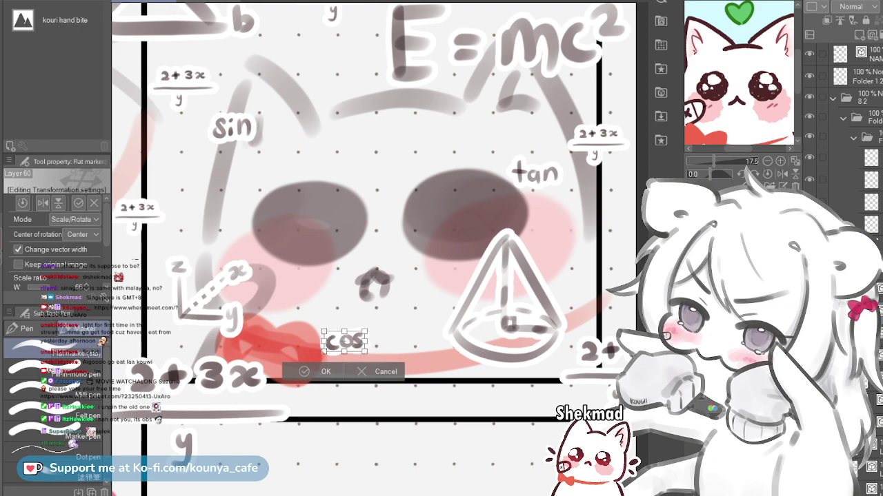
{"action": "key", "text": "Return"}
Enlarge the E=mc² formula slightly and nudge it down within the panel's upper-right corner
{"action": "scroll", "coordinate": [448, 234], "scroll_direction": "down", "scroll_amount": 2}
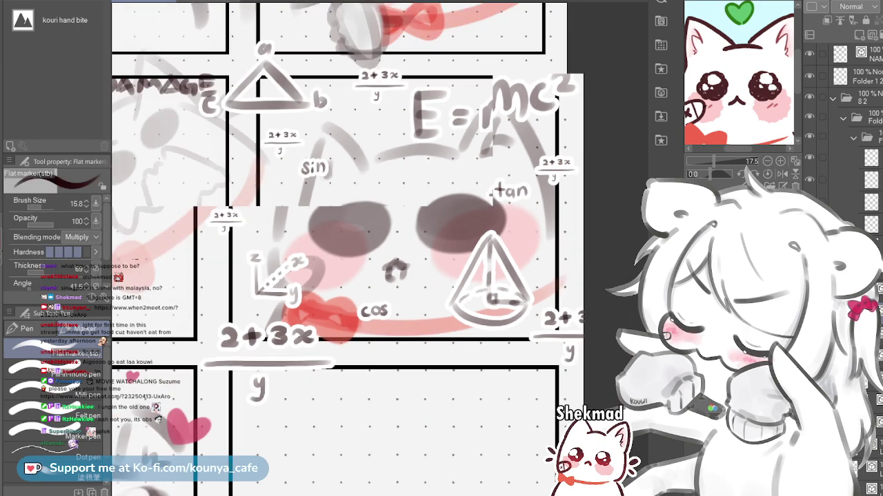
{"action": "scroll", "coordinate": [455, 259], "scroll_direction": "down", "scroll_amount": 3}
{"action": "scroll", "coordinate": [458, 189], "scroll_direction": "up", "scroll_amount": 2}
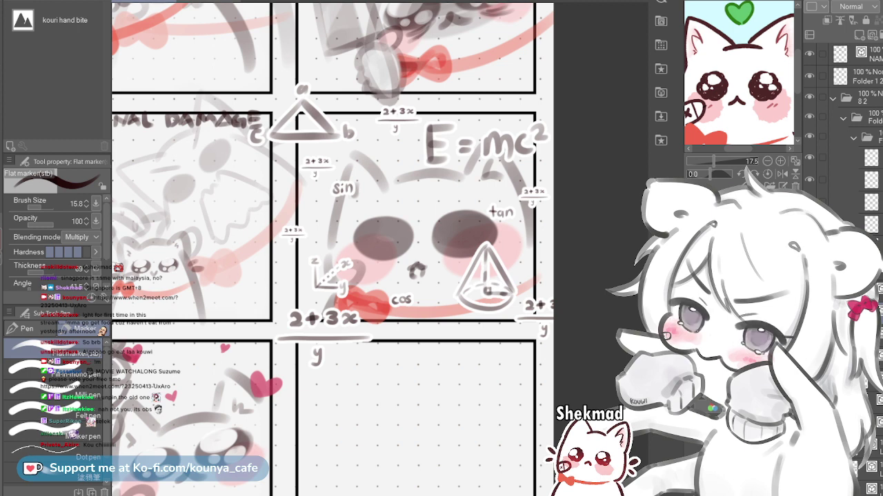
{"action": "key", "text": "ctrl+t"}
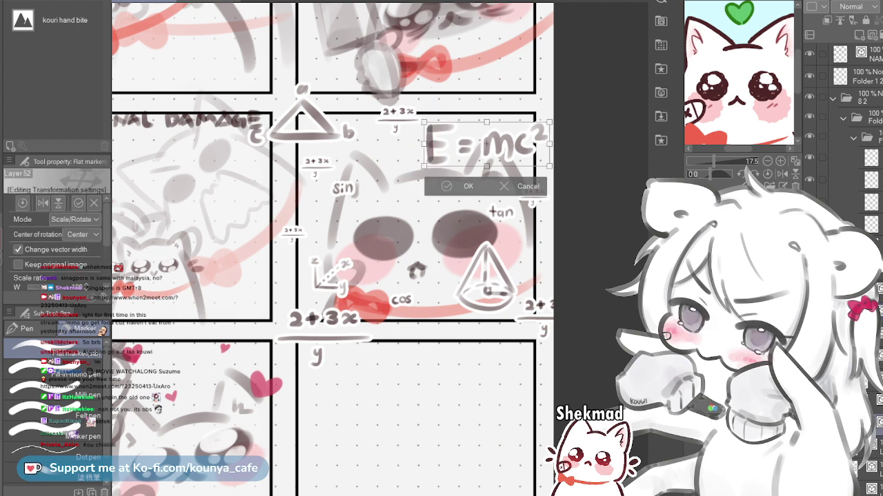
{"action": "left_click_drag", "start_coordinate": [425, 166], "coordinate": [416, 169]}
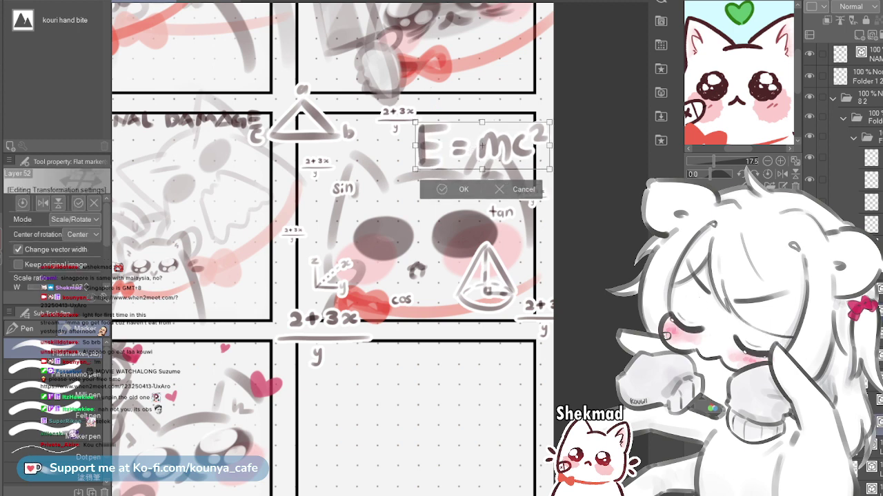
{"action": "left_click_drag", "start_coordinate": [483, 146], "coordinate": [484, 149]}
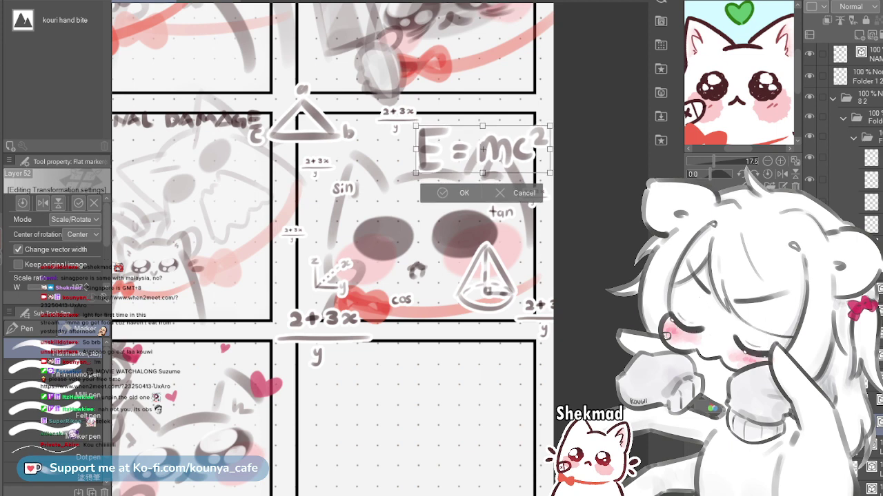
{"action": "key", "text": "Return"}
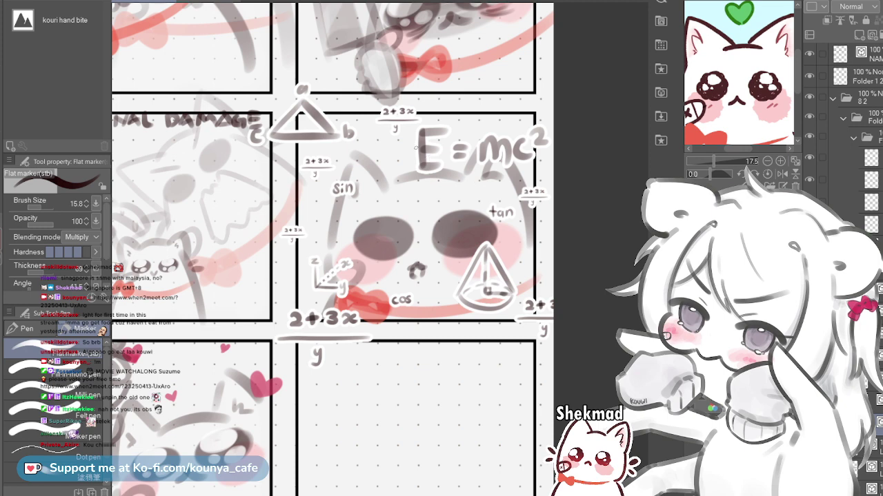
Shift the labelled a-b-c triangle slightly right and down over the panel's upper-left corner
{"action": "key", "text": "ctrl+t"}
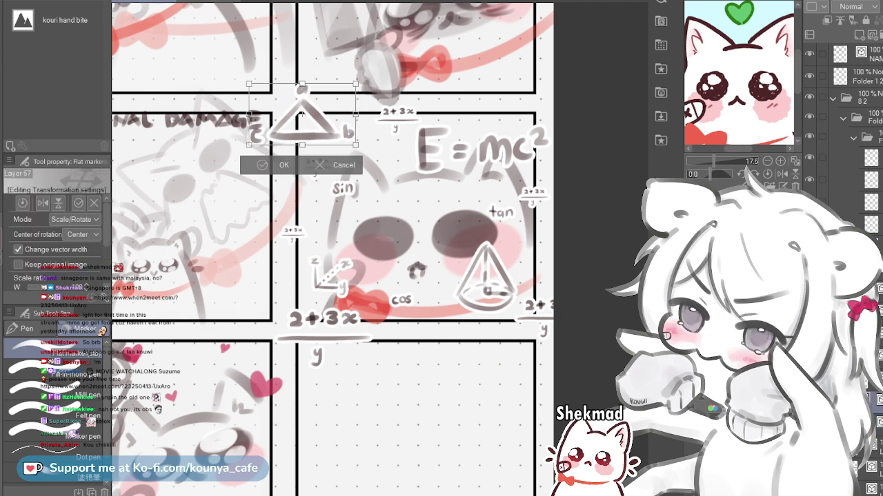
{"action": "left_click_drag", "start_coordinate": [301, 114], "coordinate": [317, 118]}
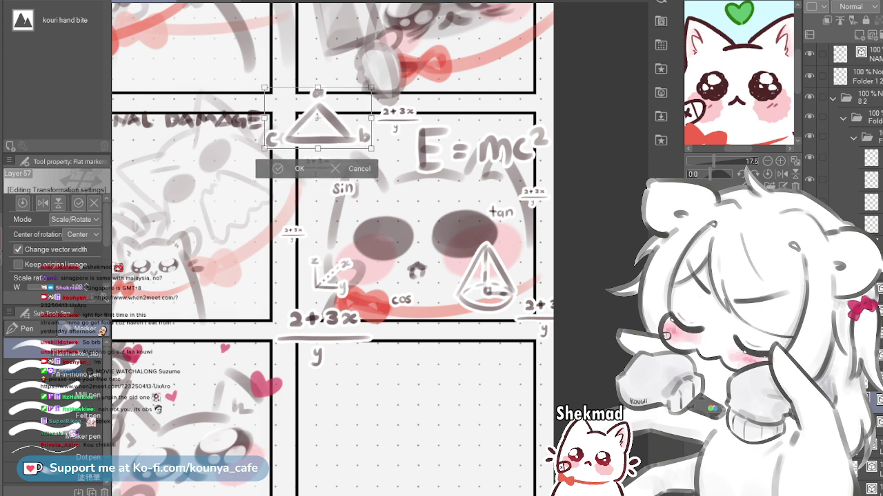
{"action": "key", "text": "Return"}
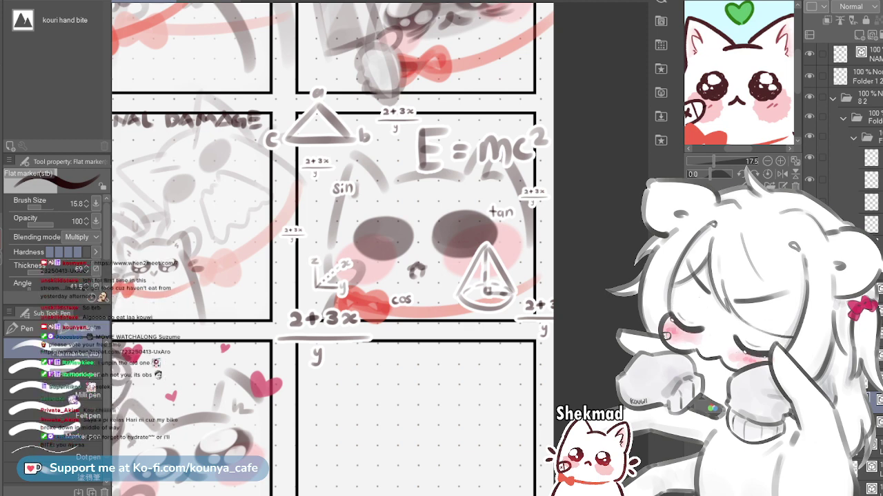
Draw an outlined circle across the panel's top border above E=mc², using the flat marker at brush size 49.7
{"action": "scroll", "coordinate": [374, 204], "scroll_direction": "up", "scroll_amount": 3}
{"action": "key", "text": "bracketright"}
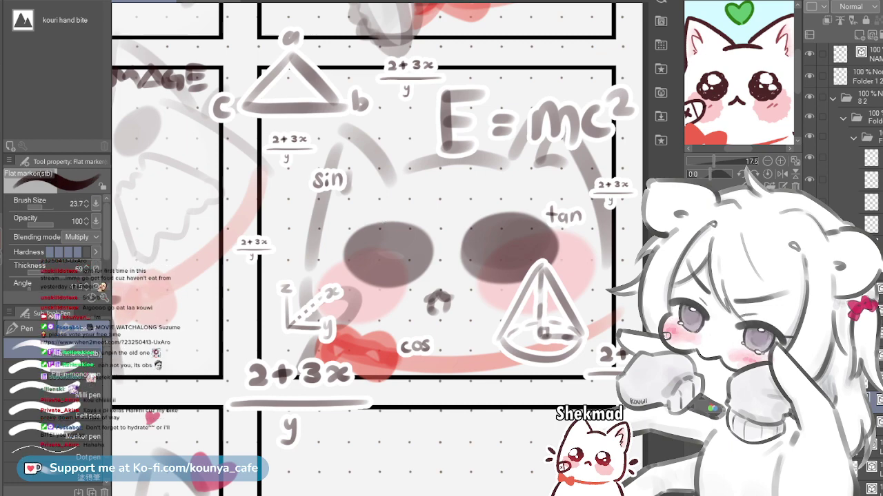
{"action": "scroll", "coordinate": [400, 188], "scroll_direction": "down", "scroll_amount": 2}
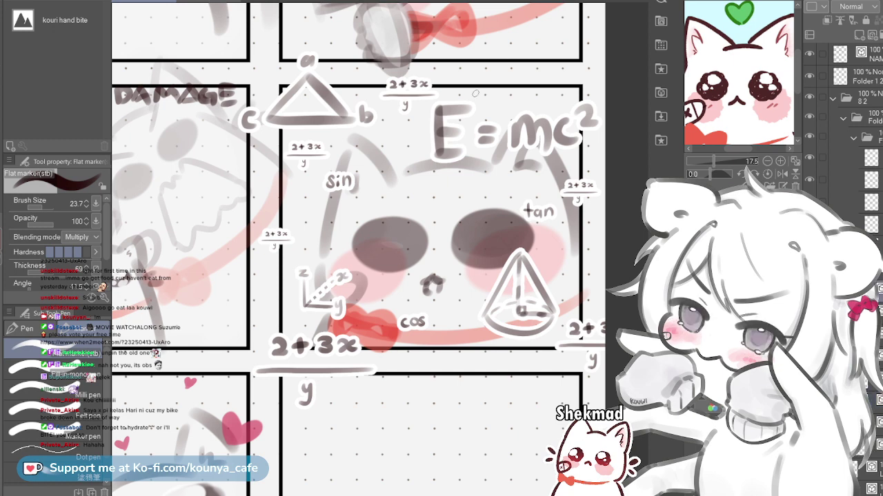
{"action": "key", "text": "bracketright"}
{"action": "key", "text": "bracketright"}
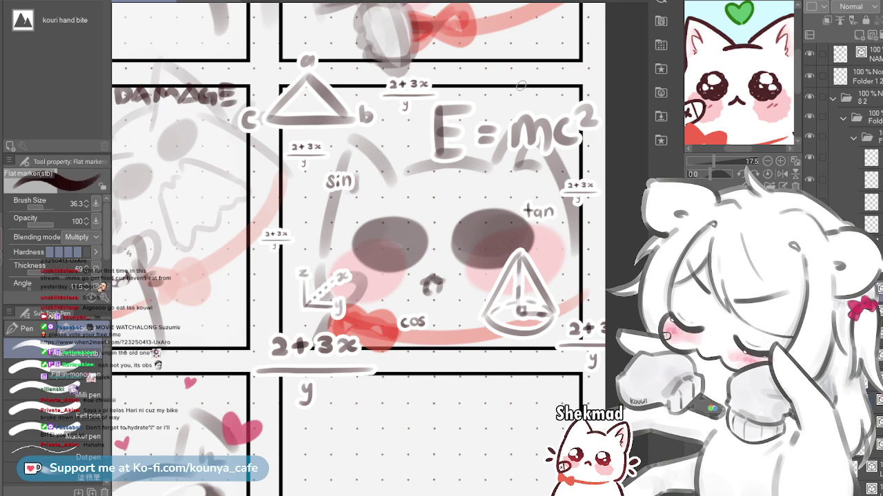
{"action": "key", "text": "bracketleft"}
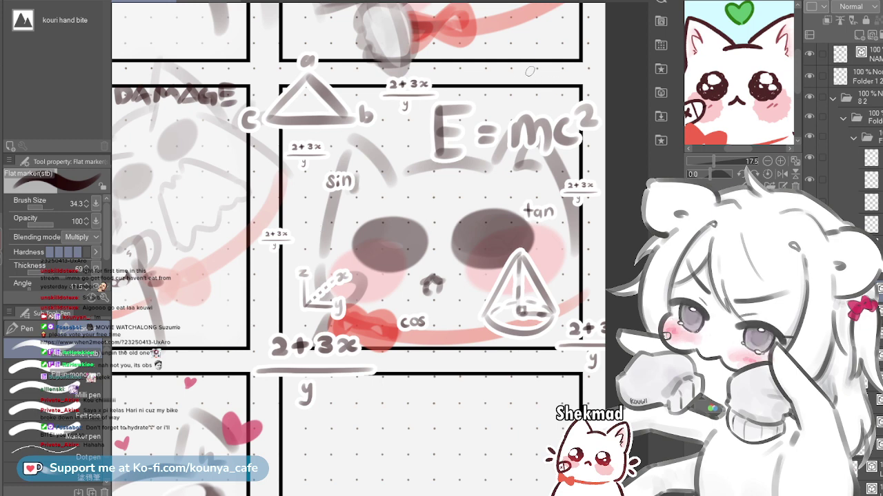
{"action": "mouse_move", "coordinate": [527, 29]}
{"action": "left_mouse_down"}
{"action": "mouse_move", "coordinate": [560, 90]}
{"action": "mouse_move", "coordinate": [530, 29]}
{"action": "mouse_move", "coordinate": [511, 88]}
{"action": "mouse_move", "coordinate": [526, 26]}
{"action": "left_mouse_up"}
{"action": "key", "text": "ctrl+z"}
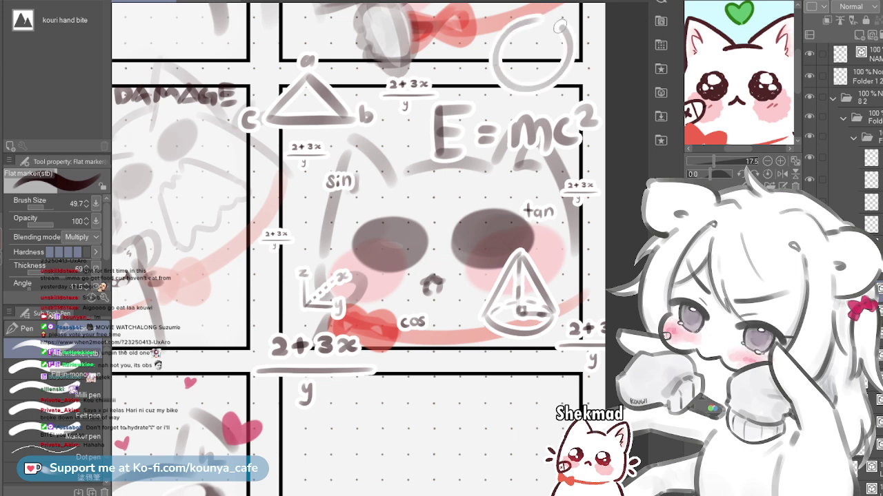
Move the circle down slightly, scale it to 91% and reposition it just above the E=mc² formula
{"action": "left_click", "coordinate": [536, 21], "text": "ctrl"}
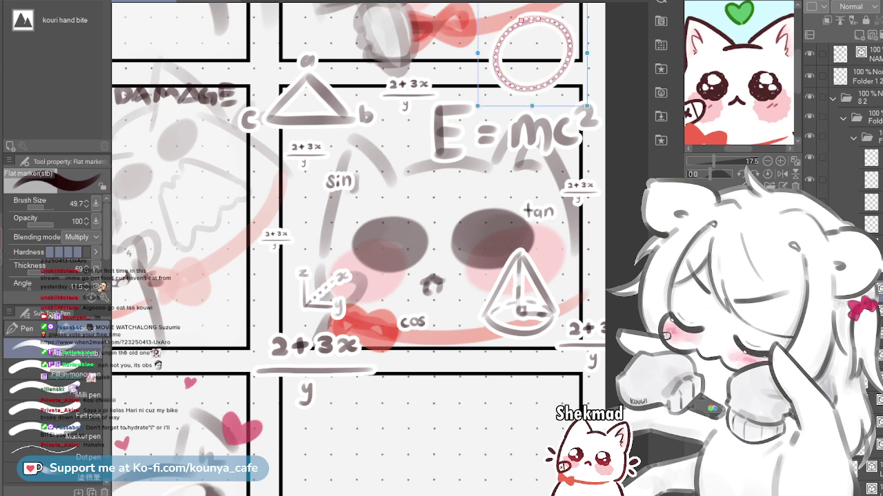
{"action": "left_click_drag", "start_coordinate": [522, 21], "coordinate": [522, 30]}
{"action": "key", "text": "Return"}
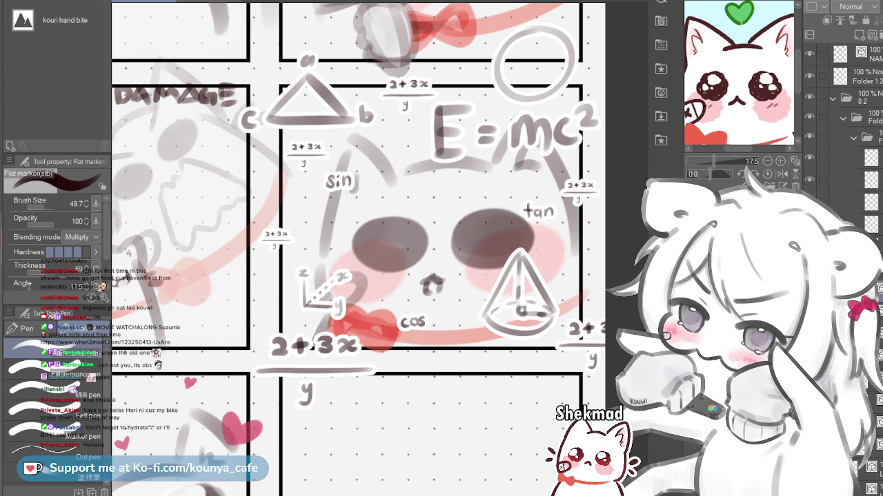
{"action": "key", "text": "ctrl+t"}
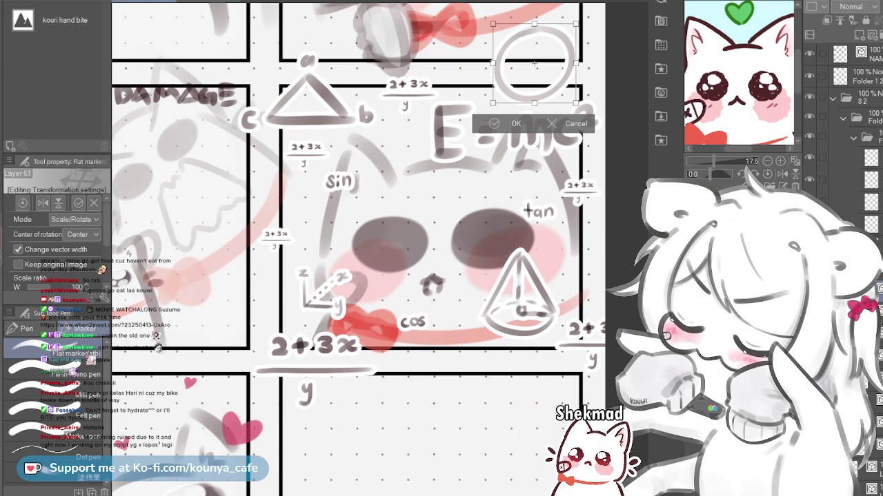
{"action": "left_click_drag", "start_coordinate": [576, 103], "coordinate": [570, 96]}
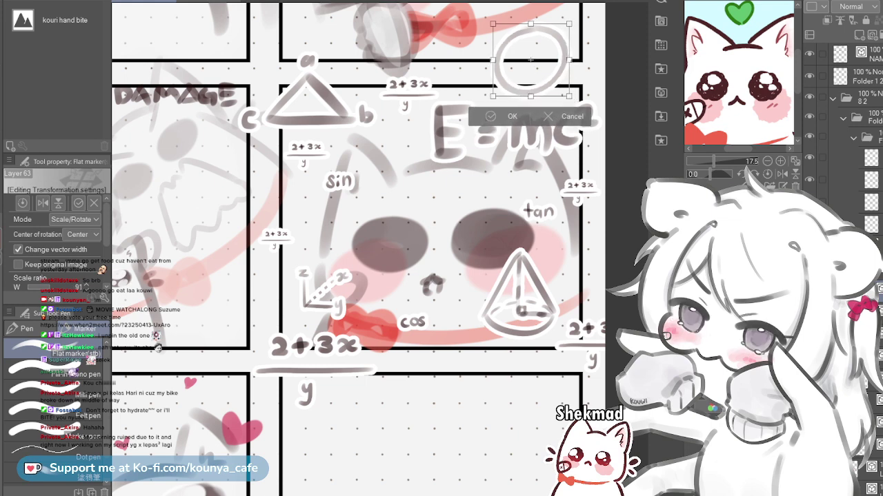
{"action": "left_click_drag", "start_coordinate": [532, 63], "coordinate": [535, 66]}
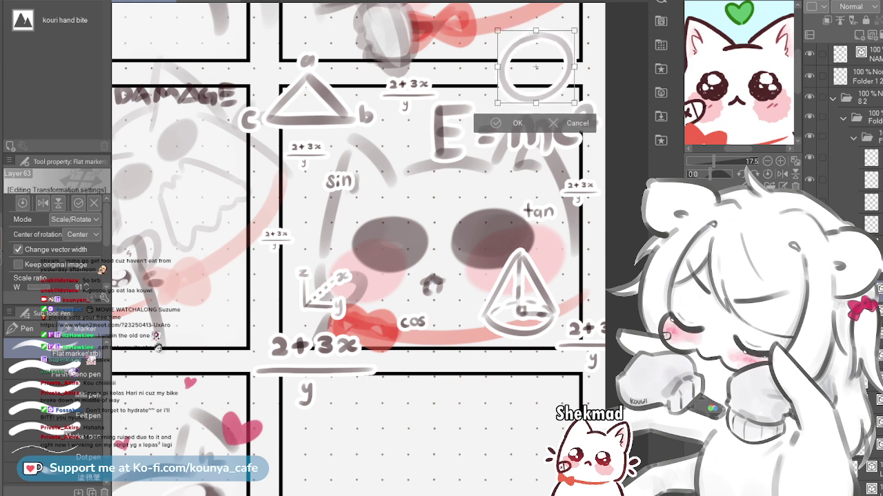
{"action": "key", "text": "Return"}
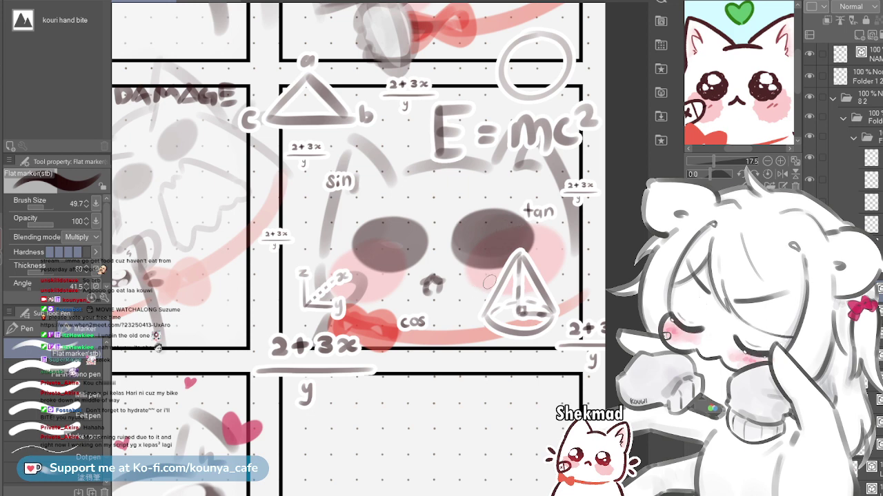
{"action": "scroll", "coordinate": [445, 264], "scroll_direction": "up", "scroll_amount": 3}
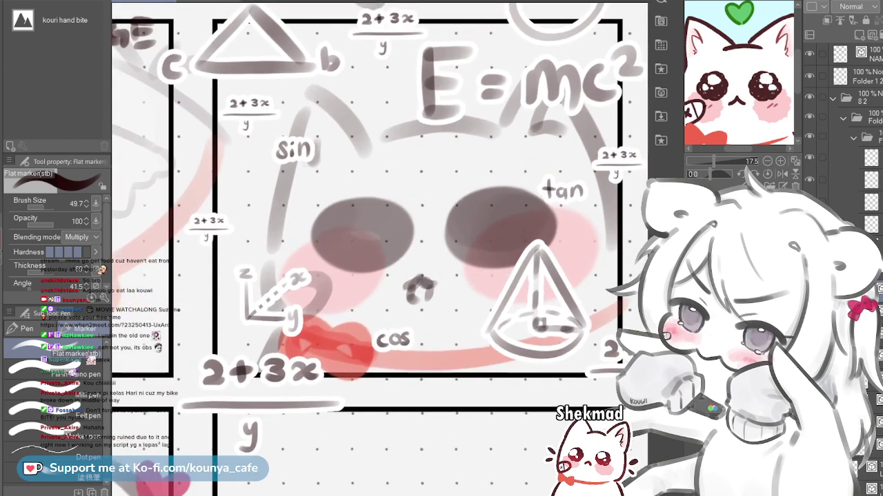
{"action": "scroll", "coordinate": [445, 265], "scroll_direction": "down", "scroll_amount": 1}
{"action": "scroll", "coordinate": [495, 271], "scroll_direction": "down", "scroll_amount": 1}
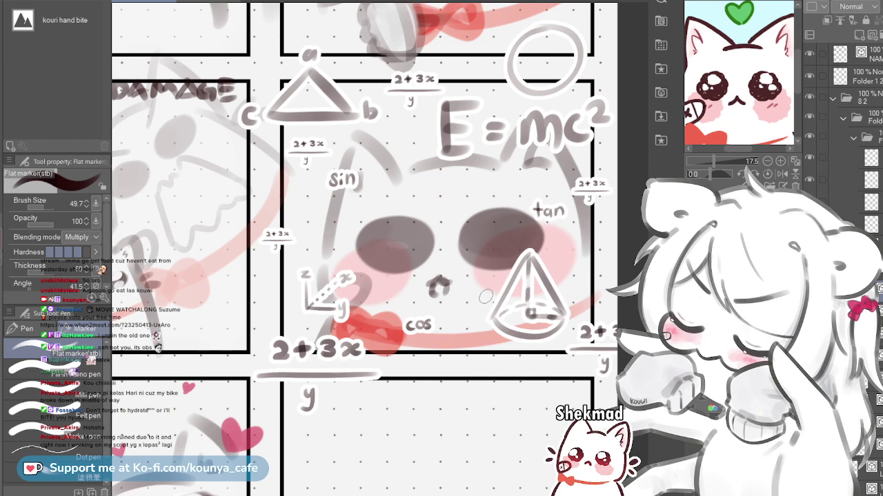
{"action": "scroll", "coordinate": [518, 243], "scroll_direction": "up", "scroll_amount": 2}
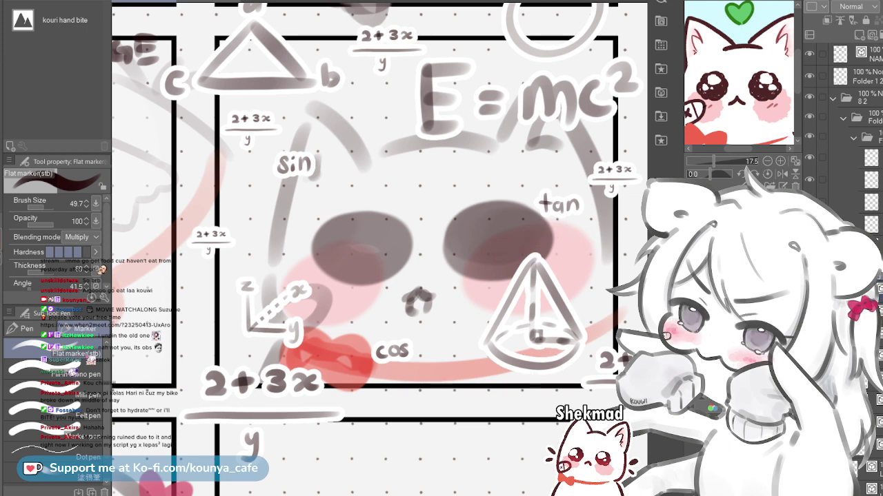
Select the cat sketch layer from the canvas and collapse the doodle and sketch layer folders of this panel
{"action": "left_click", "coordinate": [870, 157]}
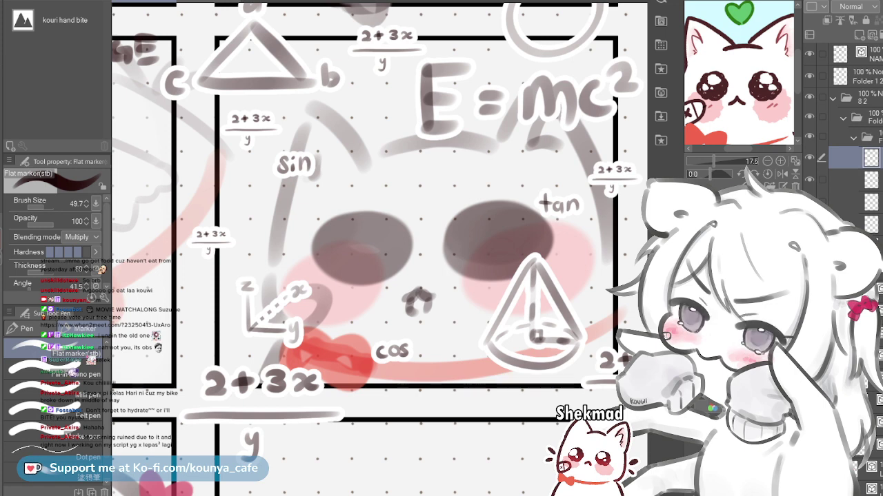
{"action": "scroll", "coordinate": [426, 181], "scroll_direction": "down", "scroll_amount": 5}
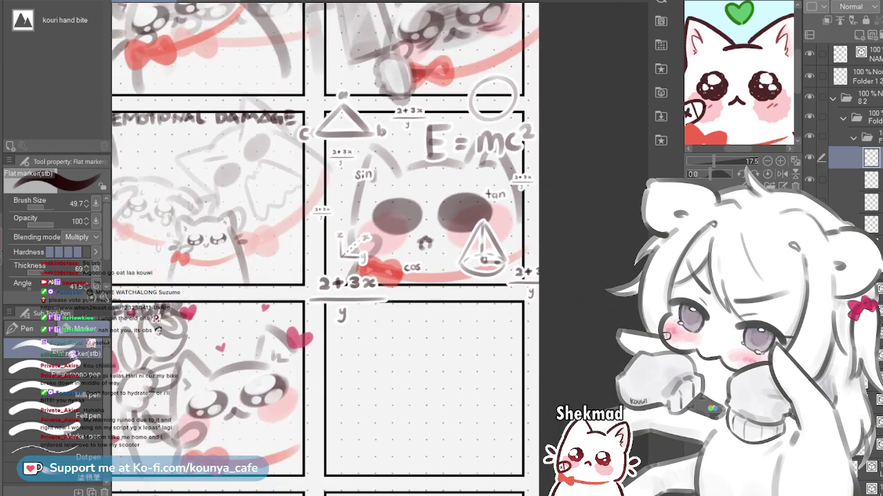
{"action": "scroll", "coordinate": [409, 162], "scroll_direction": "up", "scroll_amount": 2}
{"action": "left_click", "coordinate": [872, 224]}
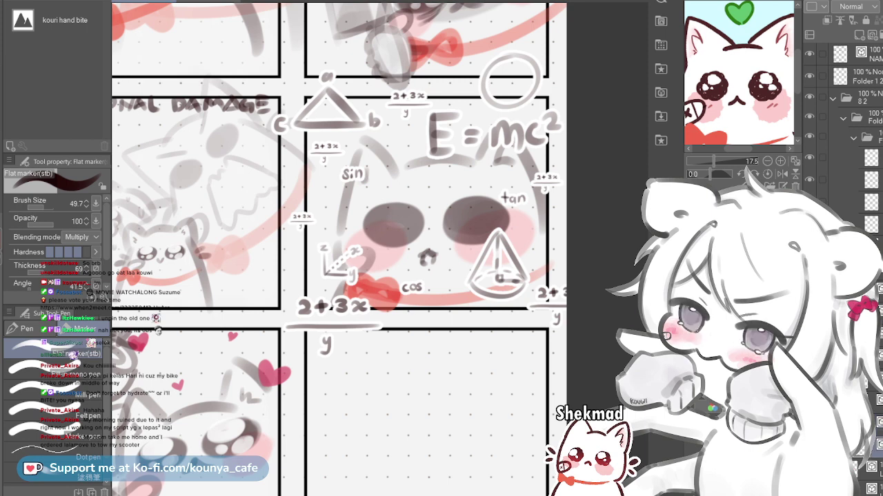
{"action": "left_click", "coordinate": [347, 190], "text": "ctrl"}
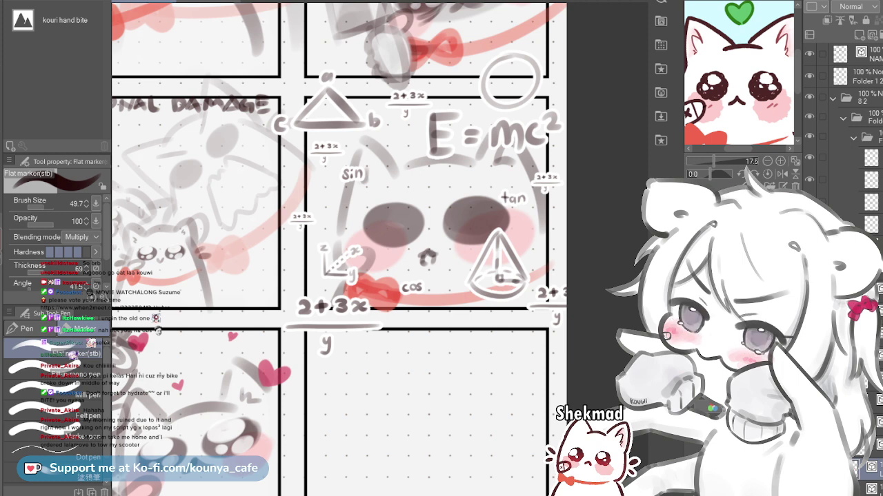
{"action": "key", "text": "ctrl+shift+n"}
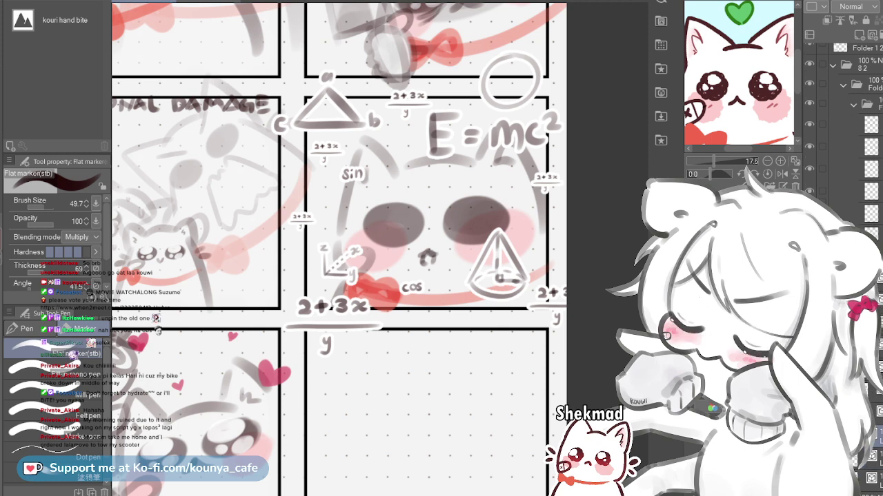
{"action": "left_click", "coordinate": [854, 105]}
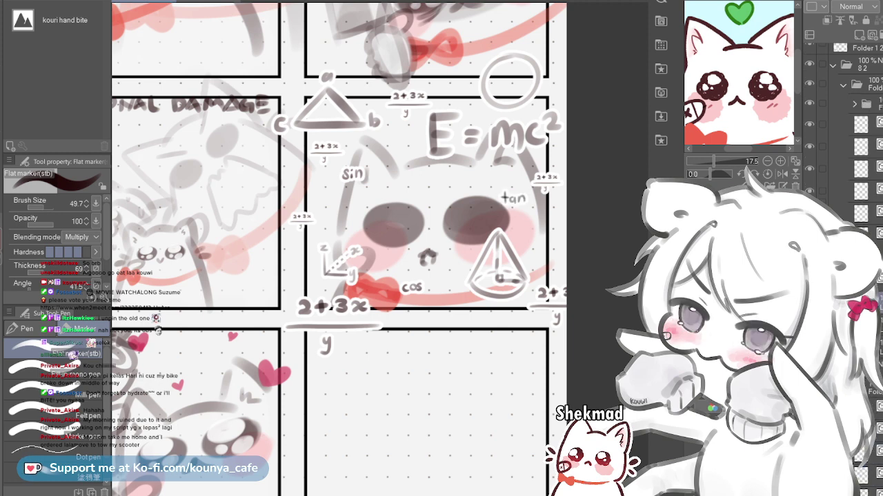
{"action": "left_click", "coordinate": [843, 85]}
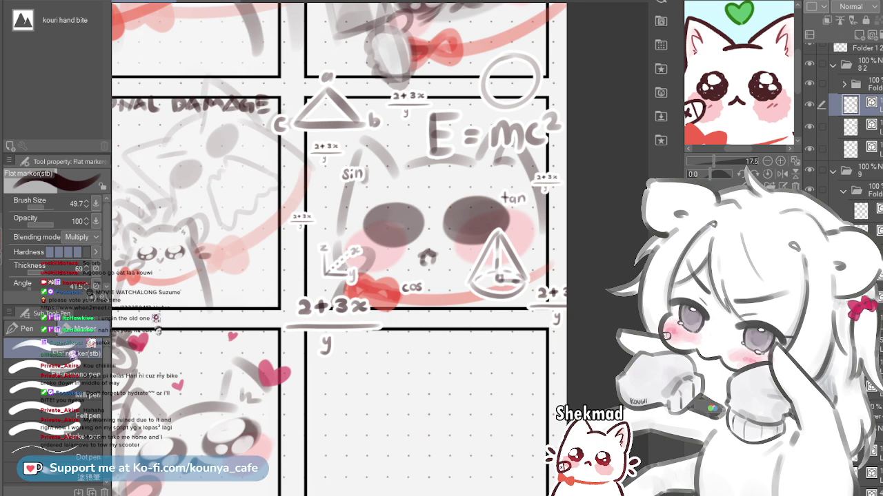
Draw short grey whiskers on both sides of the cat's face using the flat marker at brush sizes of about 77 to 100
{"action": "left_click", "coordinate": [441, 161], "text": "ctrl"}
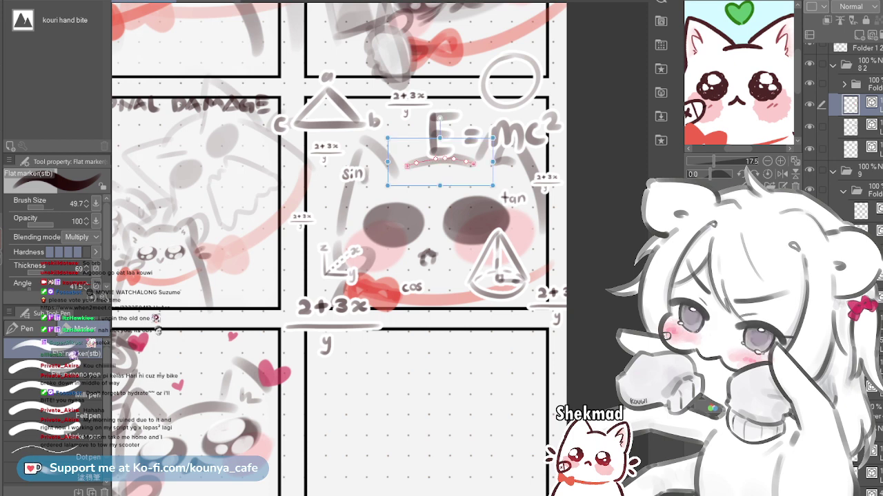
{"action": "scroll", "coordinate": [410, 192], "scroll_direction": "up", "scroll_amount": 1}
{"action": "key", "text": "]"}
{"action": "key", "text": "]"}
{"action": "key", "text": "]"}
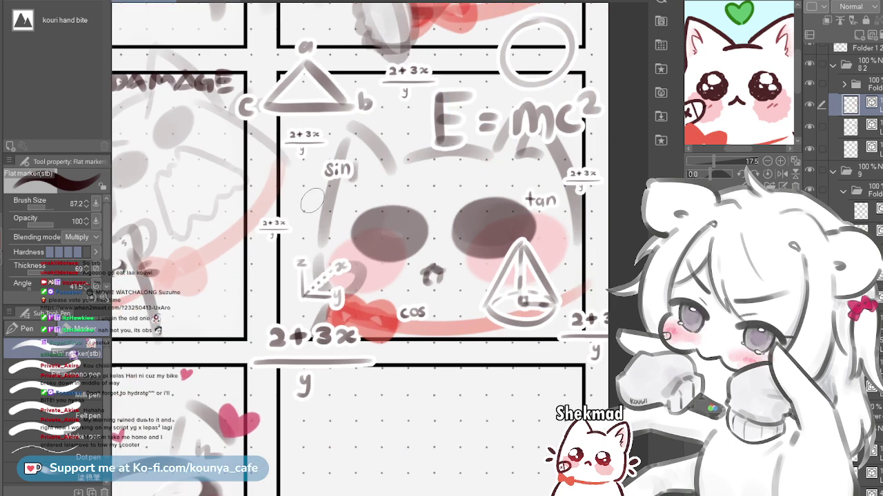
{"action": "mouse_move", "coordinate": [297, 219]}
{"action": "left_mouse_down"}
{"action": "mouse_move", "coordinate": [327, 231]}
{"action": "mouse_move", "coordinate": [296, 230]}
{"action": "mouse_move", "coordinate": [324, 246]}
{"action": "mouse_move", "coordinate": [303, 260]}
{"action": "mouse_move", "coordinate": [323, 258]}
{"action": "mouse_move", "coordinate": [307, 286]}
{"action": "left_mouse_up"}
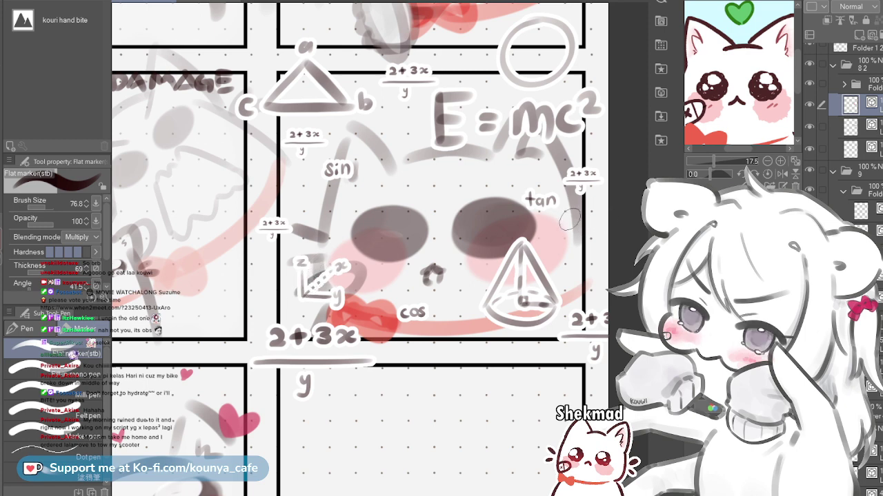
{"action": "key", "text": "ctrl+z"}
{"action": "key", "text": "]"}
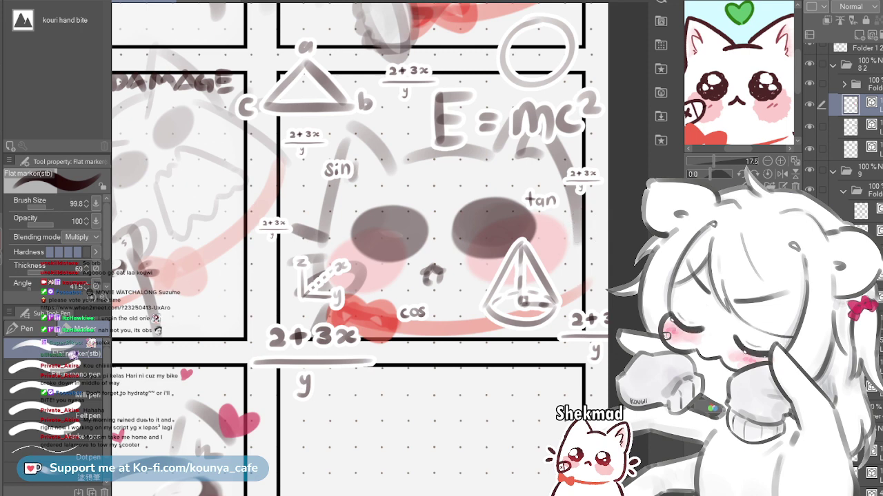
{"action": "left_click_drag", "start_coordinate": [571, 228], "coordinate": [611, 205]}
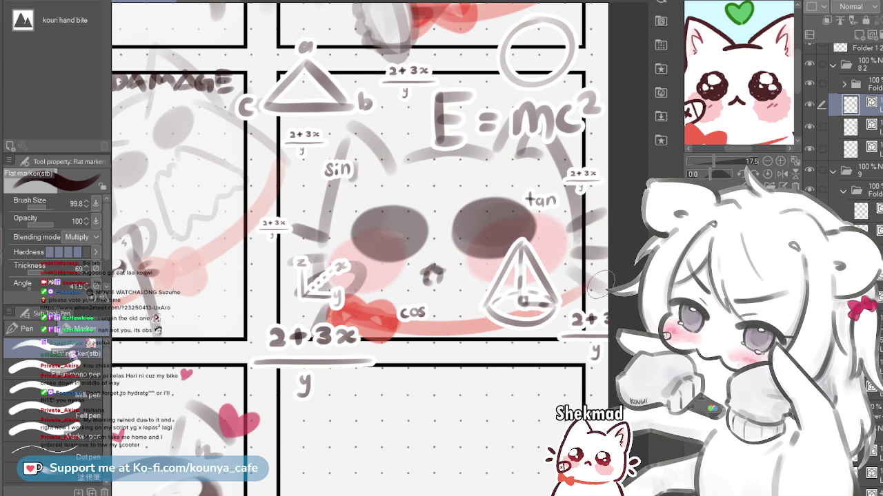
{"action": "key", "text": "["}
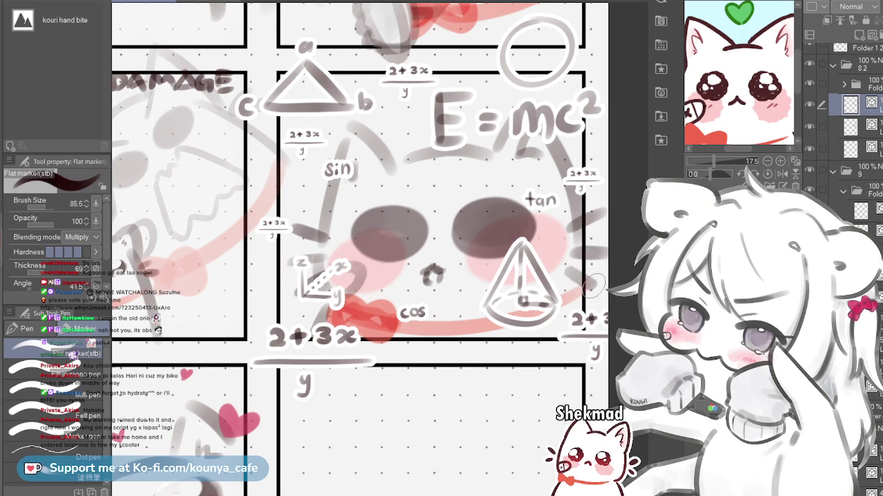
Toggle the visibility of the panel's lowest sketch layer to identify it and select the middle sketch layer
{"action": "scroll", "coordinate": [593, 282], "scroll_direction": "down", "scroll_amount": 1}
{"action": "scroll", "coordinate": [350, 267], "scroll_direction": "up", "scroll_amount": 1}
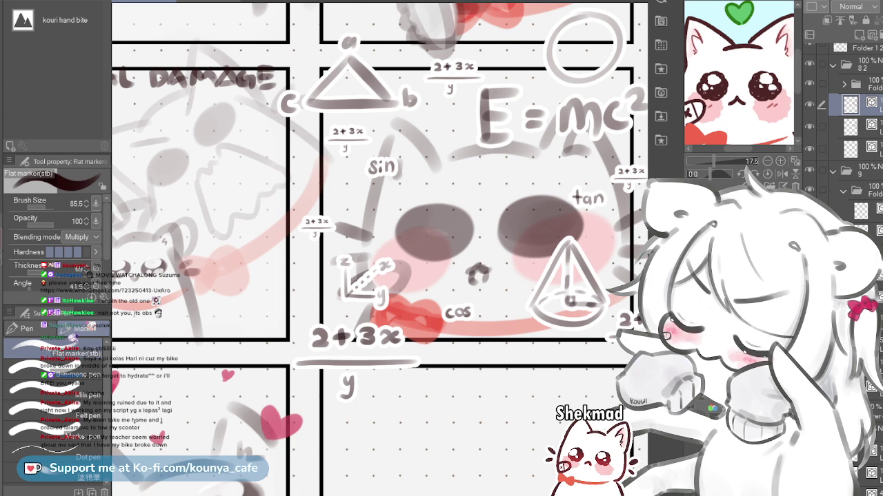
{"action": "scroll", "coordinate": [376, 214], "scroll_direction": "up", "scroll_amount": 1}
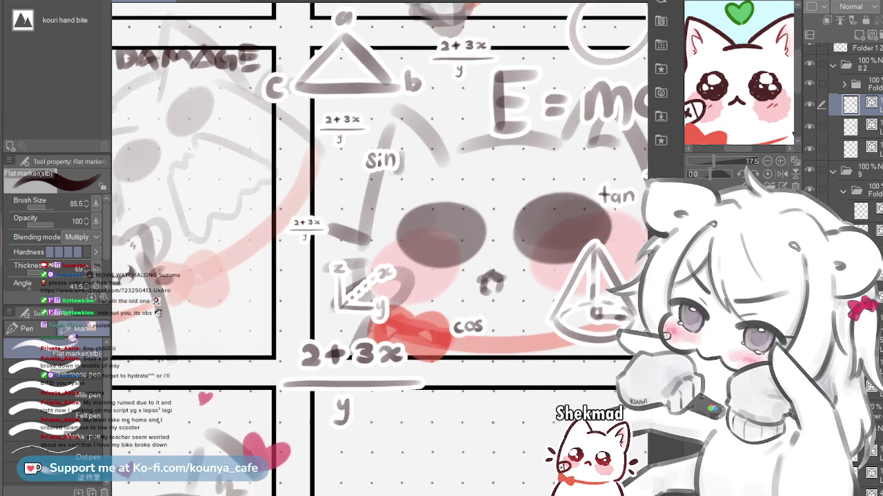
{"action": "left_click_drag", "start_coordinate": [421, 221], "coordinate": [362, 243]}
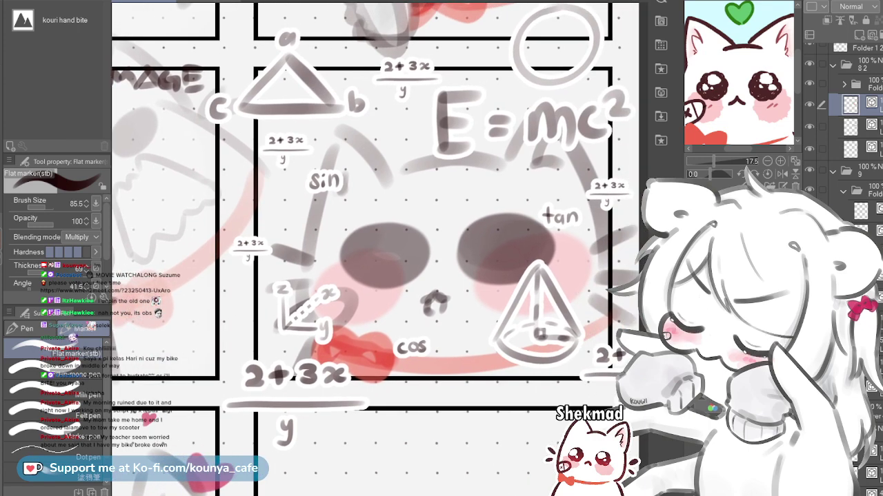
{"action": "scroll", "coordinate": [381, 230], "scroll_direction": "up", "scroll_amount": 2}
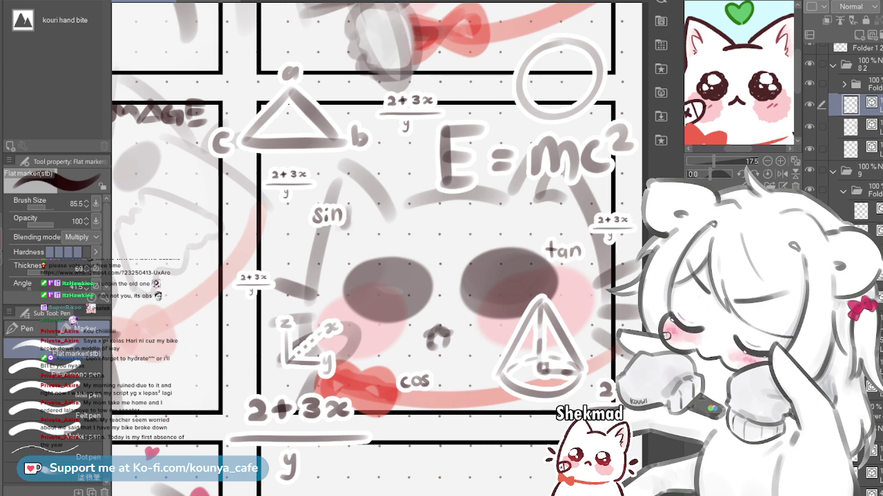
{"action": "left_click", "coordinate": [866, 127]}
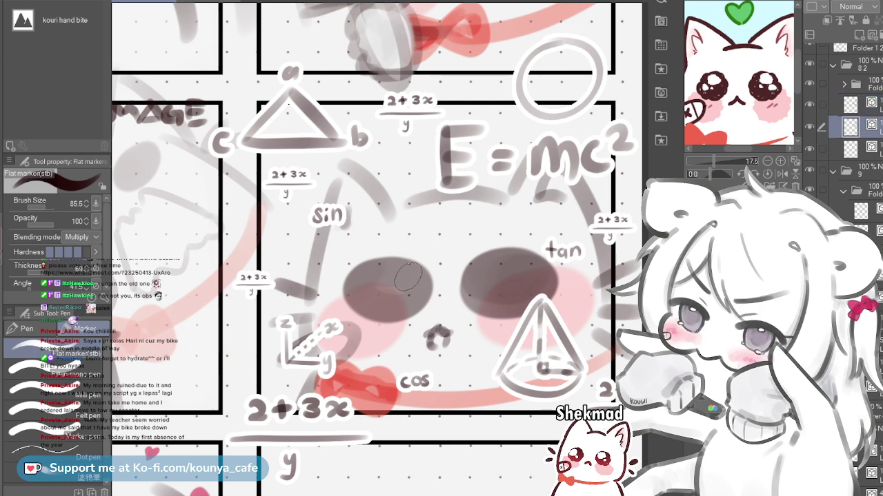
{"action": "left_click", "coordinate": [866, 149]}
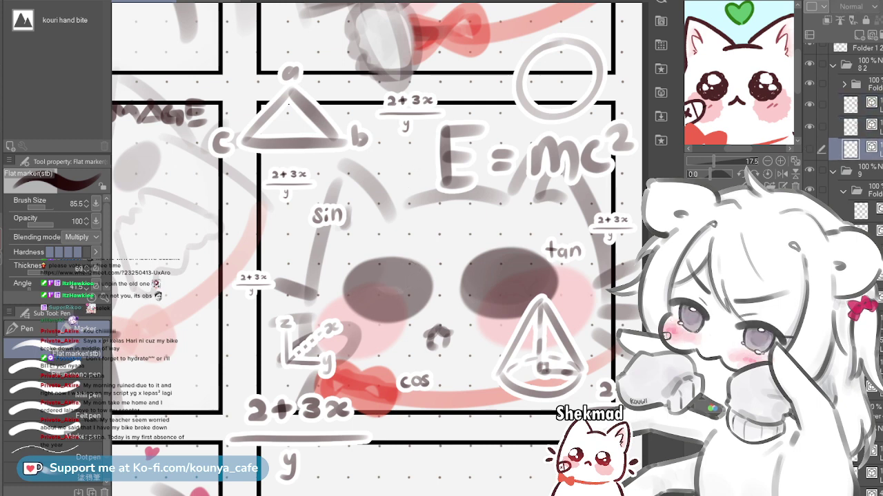
{"action": "left_click", "coordinate": [810, 149]}
{"action": "left_click", "coordinate": [809, 149]}
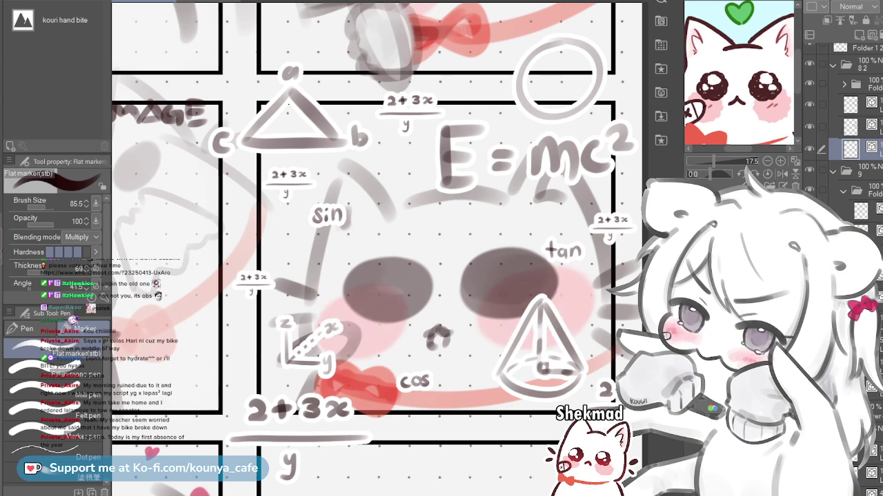
{"action": "left_click", "coordinate": [866, 127]}
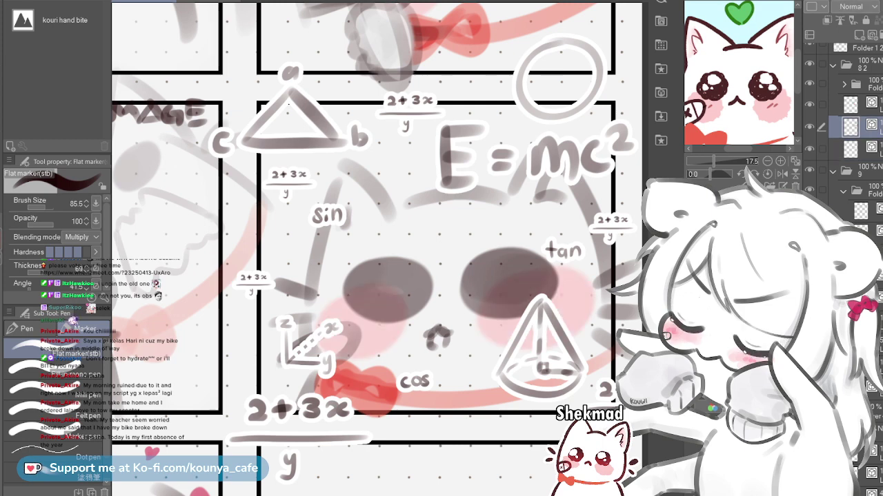
On a new layer, paint a large and several small white highlights in the cat's left eye with the flat marker
{"action": "key", "text": "x"}
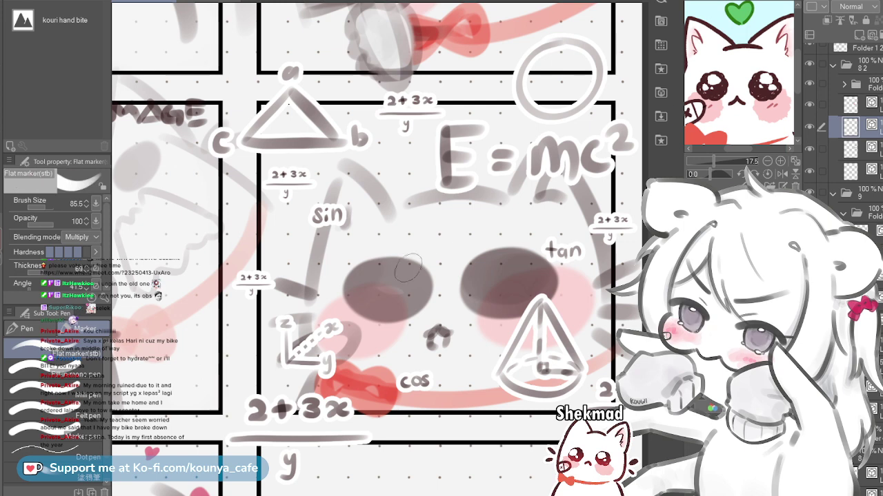
{"action": "mouse_move", "coordinate": [376, 273]}
{"action": "left_mouse_down"}
{"action": "mouse_move", "coordinate": [402, 299]}
{"action": "mouse_move", "coordinate": [384, 281]}
{"action": "left_mouse_up"}
{"action": "left_click_drag", "start_coordinate": [386, 267], "coordinate": [388, 277]}
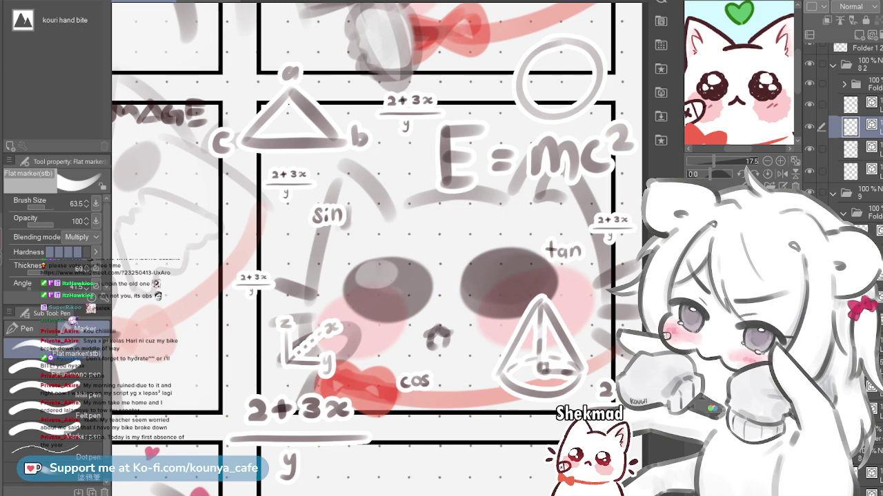
{"action": "left_click_drag", "start_coordinate": [357, 295], "coordinate": [360, 299]}
{"action": "key", "text": "bracketleft"}
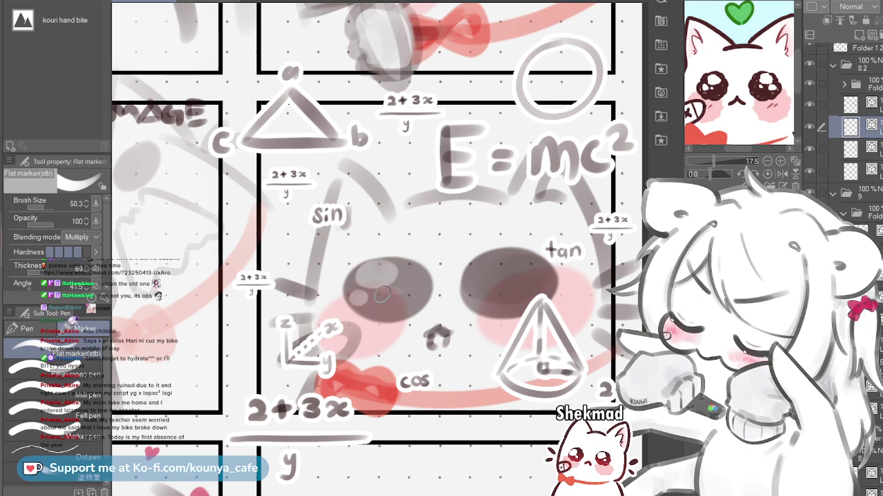
{"action": "key", "text": "bracketright"}
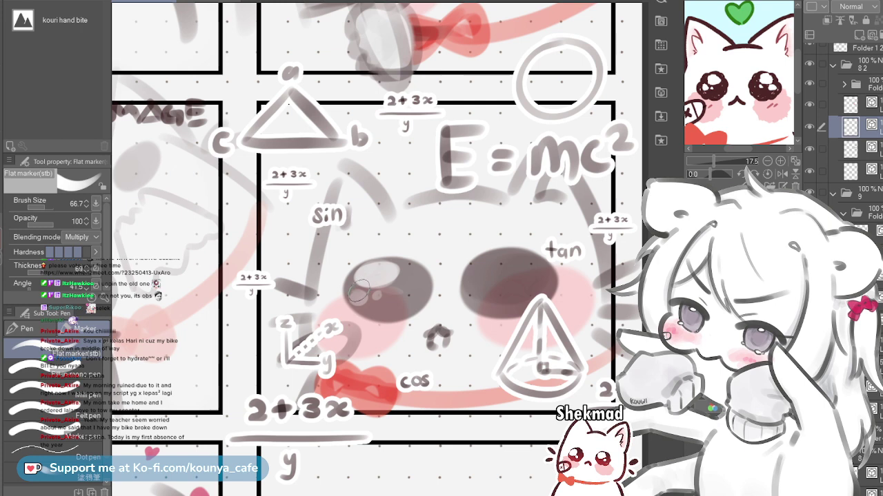
{"action": "key", "text": "bracketleft"}
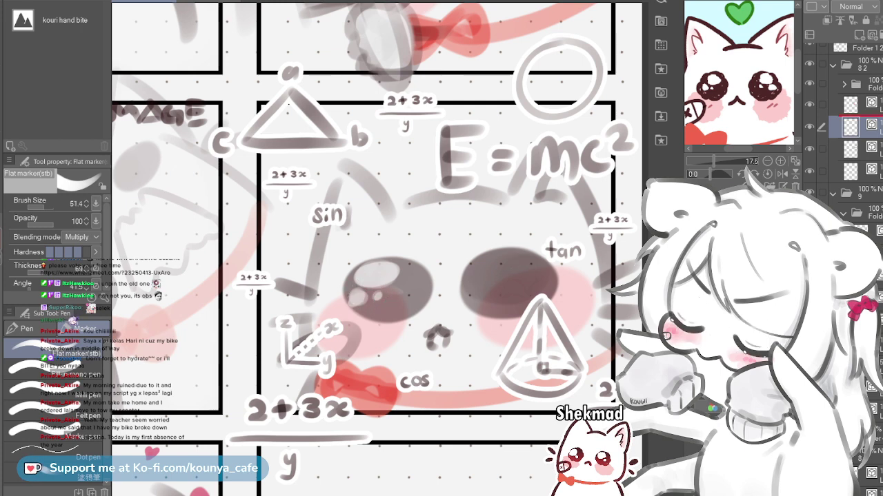
Copy the highlights onto the cat's right eye, flip them horizontally, rotate them slightly and merge the copy with the original highlights
{"action": "key", "text": "ctrl+t"}
{"action": "left_click_drag", "start_coordinate": [373, 282], "coordinate": [502, 276]}
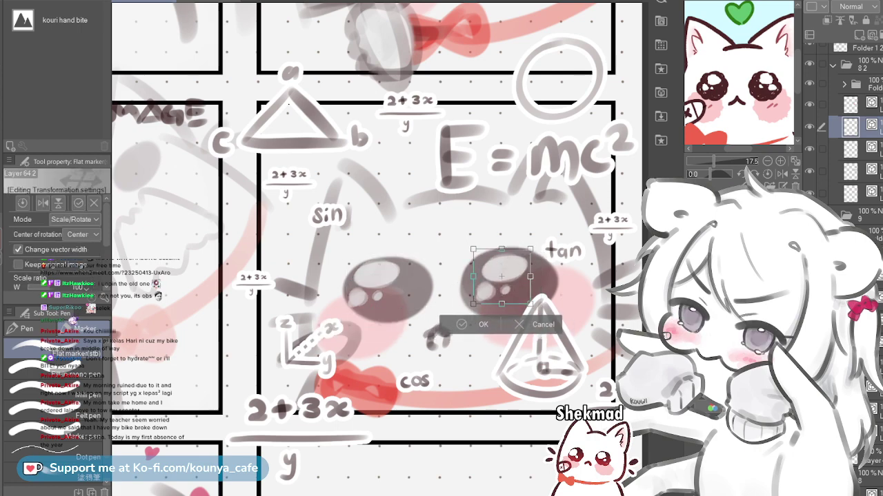
{"action": "scroll", "coordinate": [509, 284], "scroll_direction": "down", "scroll_amount": 4}
{"action": "scroll", "coordinate": [508, 284], "scroll_direction": "up", "scroll_amount": 2}
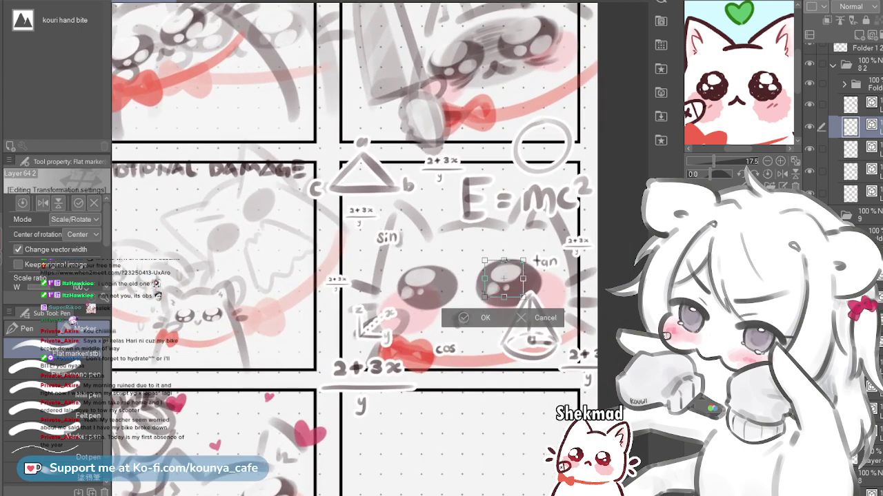
{"action": "left_click", "coordinate": [43, 203]}
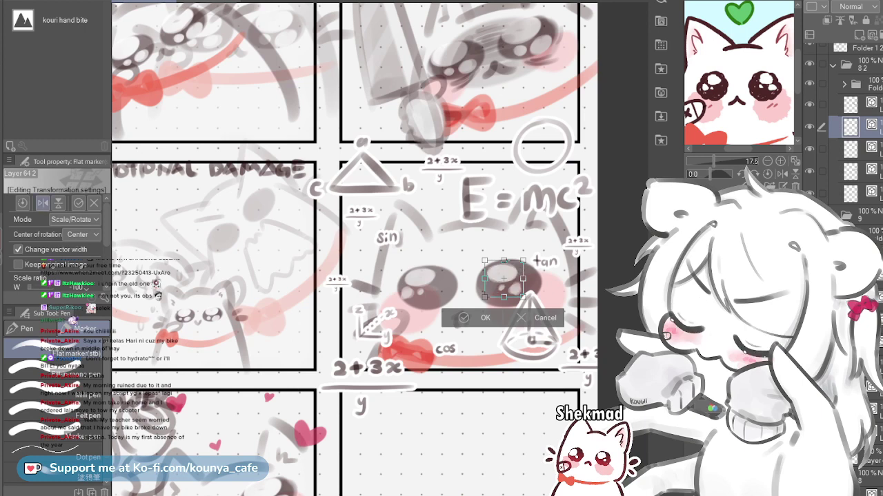
{"action": "left_click_drag", "start_coordinate": [542, 248], "coordinate": [540, 245]}
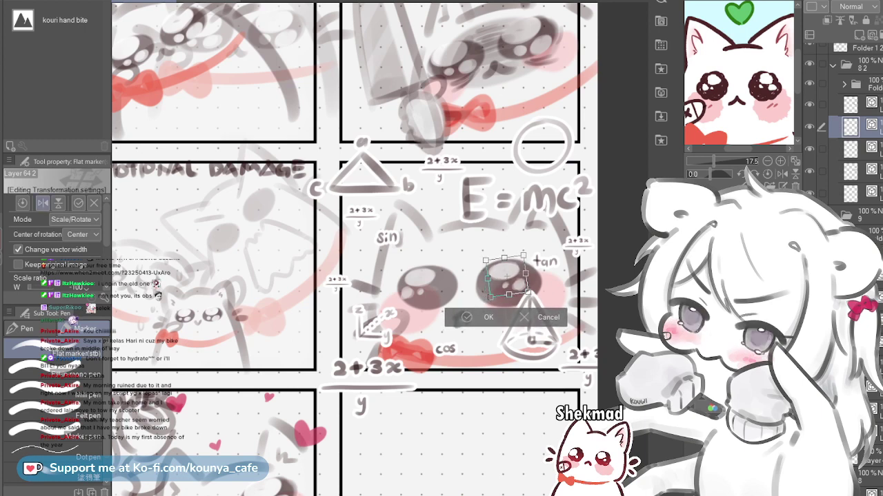
{"action": "key", "text": "Return"}
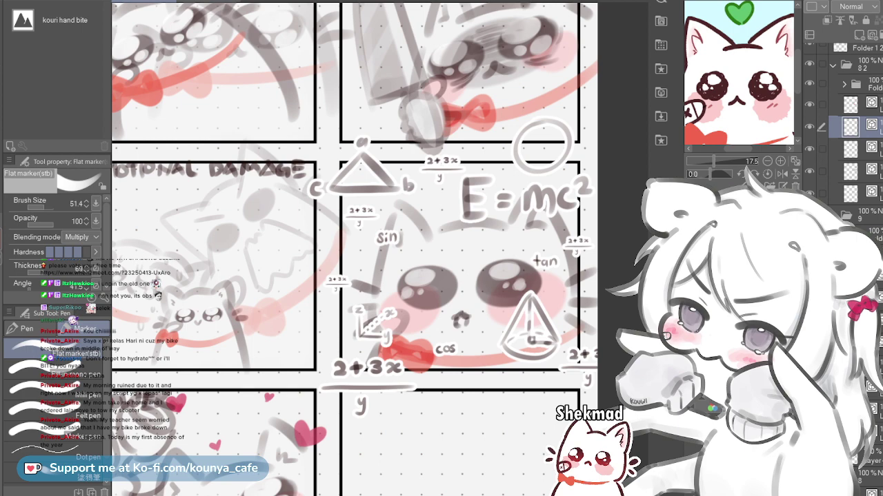
{"action": "key", "text": "shift+alt+e"}
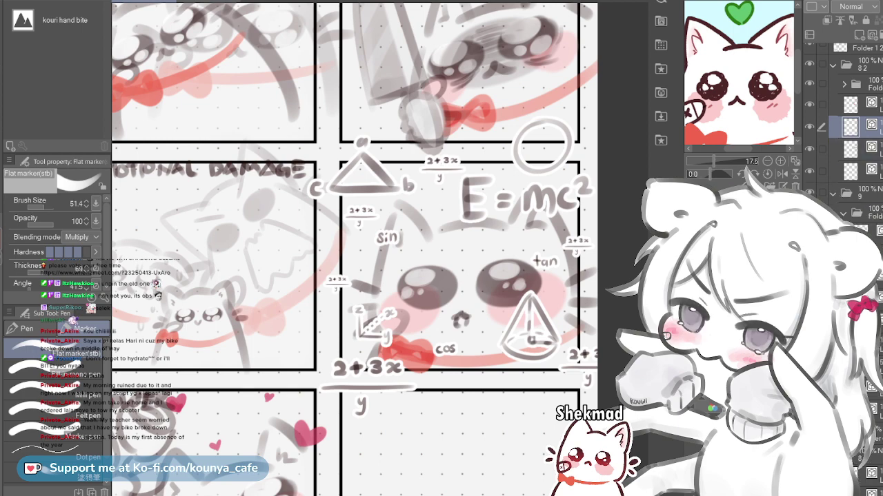
Hide the eye highlight layer and compare the plain dark eyes with the other panels of the emote sheet
{"action": "scroll", "coordinate": [536, 189], "scroll_direction": "down", "scroll_amount": 1}
{"action": "left_click_drag", "start_coordinate": [537, 189], "coordinate": [462, 150]}
{"action": "left_click", "coordinate": [810, 127]}
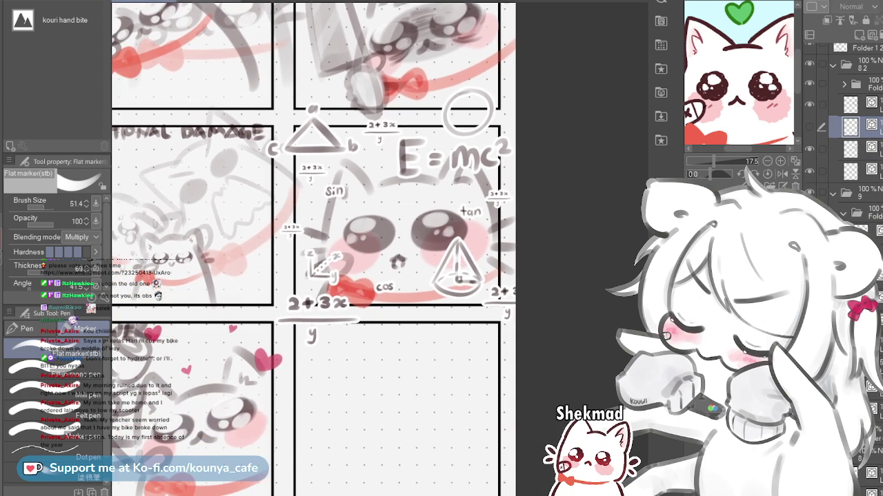
{"action": "left_click", "coordinate": [809, 127]}
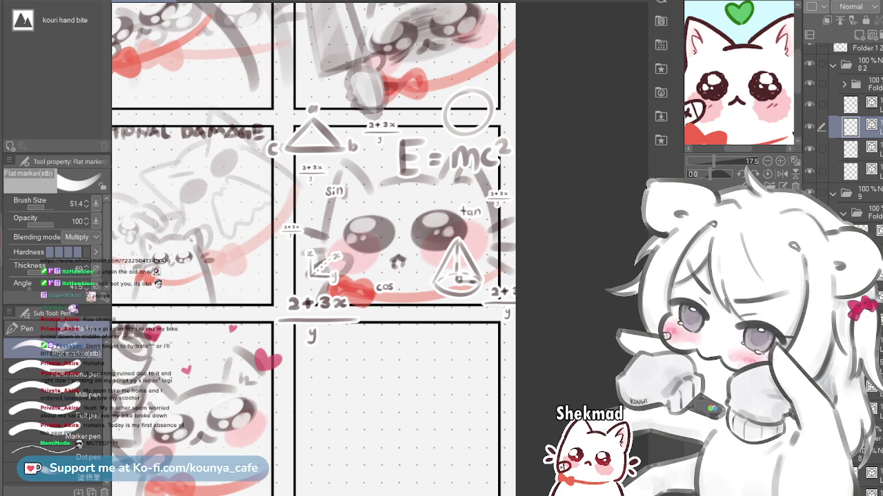
{"action": "scroll", "coordinate": [314, 248], "scroll_direction": "down", "scroll_amount": 3}
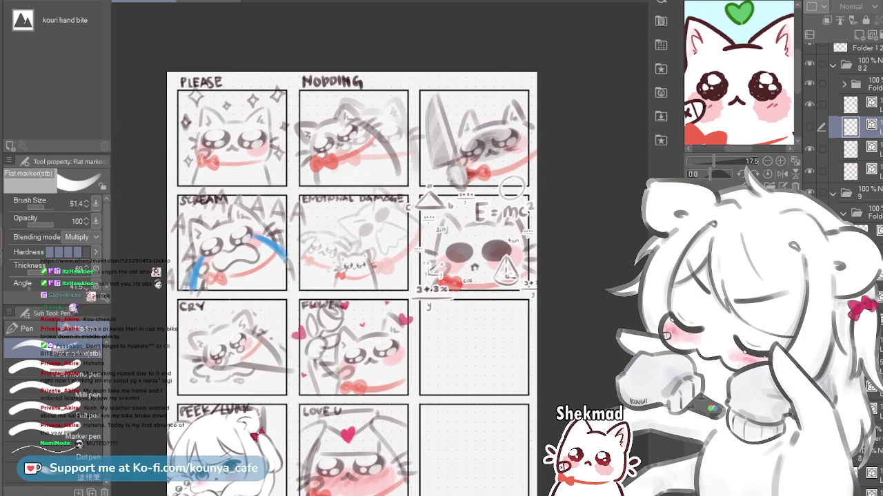
{"action": "scroll", "coordinate": [435, 225], "scroll_direction": "up", "scroll_amount": 2}
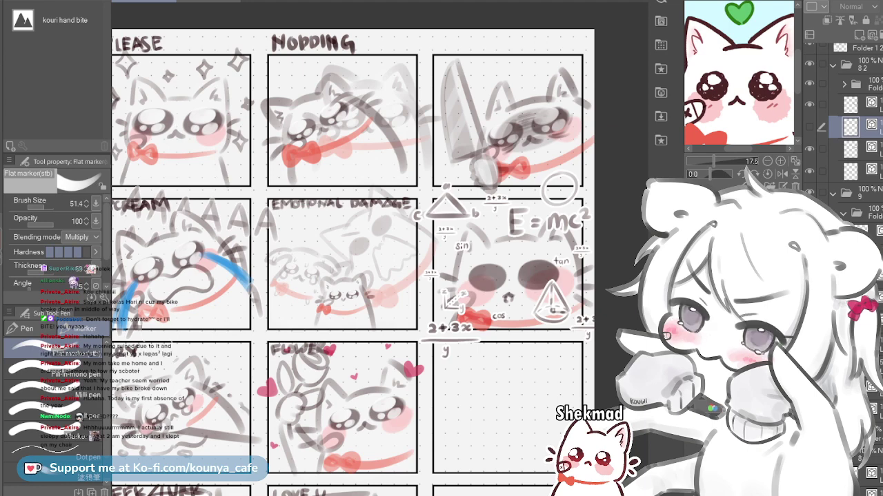
{"action": "scroll", "coordinate": [353, 262], "scroll_direction": "down", "scroll_amount": 3}
{"action": "scroll", "coordinate": [548, 115], "scroll_direction": "up", "scroll_amount": 2}
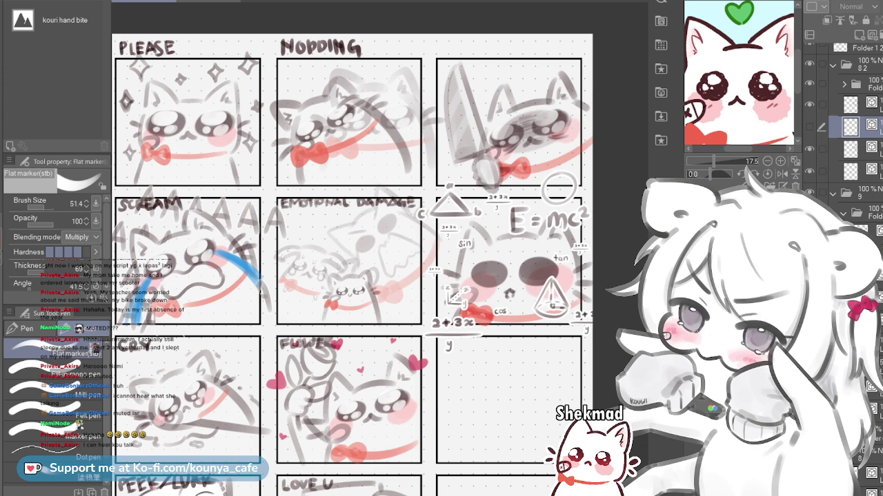
{"action": "scroll", "coordinate": [471, 220], "scroll_direction": "down", "scroll_amount": 2}
{"action": "left_click_drag", "start_coordinate": [472, 220], "coordinate": [507, 190]}
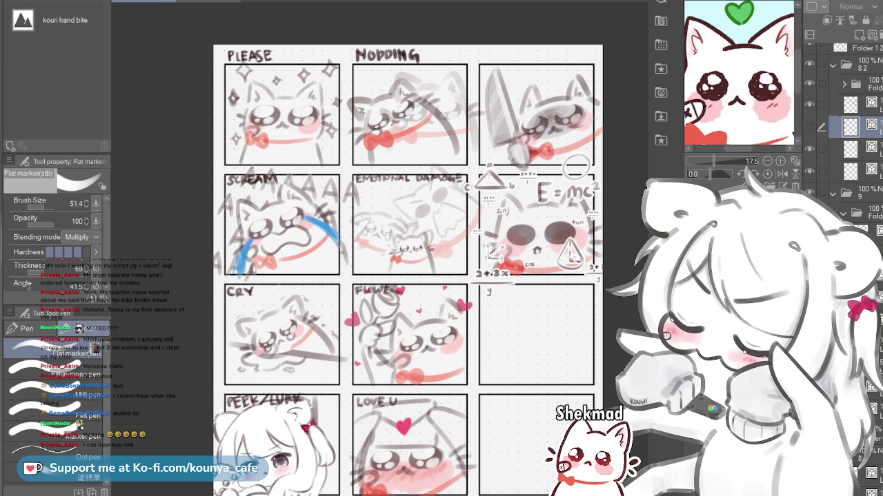
Collapse the panel layer folders 10, 9 and 8 and select folder 9
{"action": "left_click", "coordinate": [862, 105]}
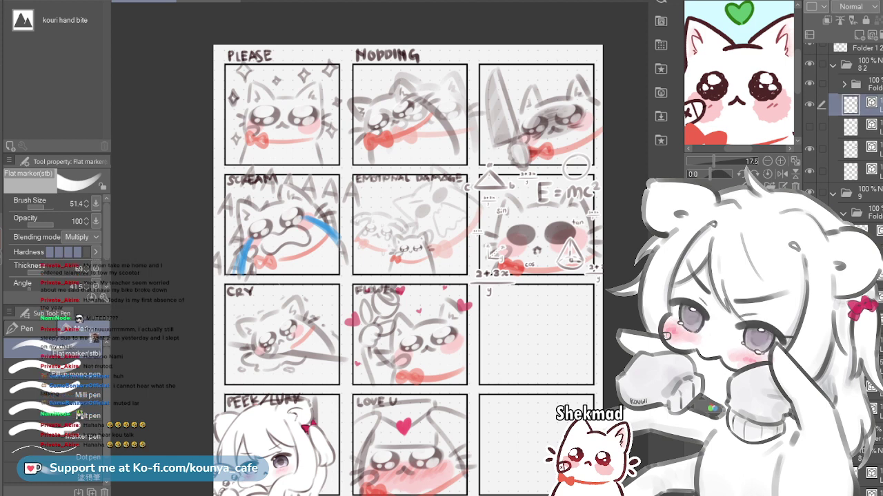
{"action": "left_click", "coordinate": [833, 65]}
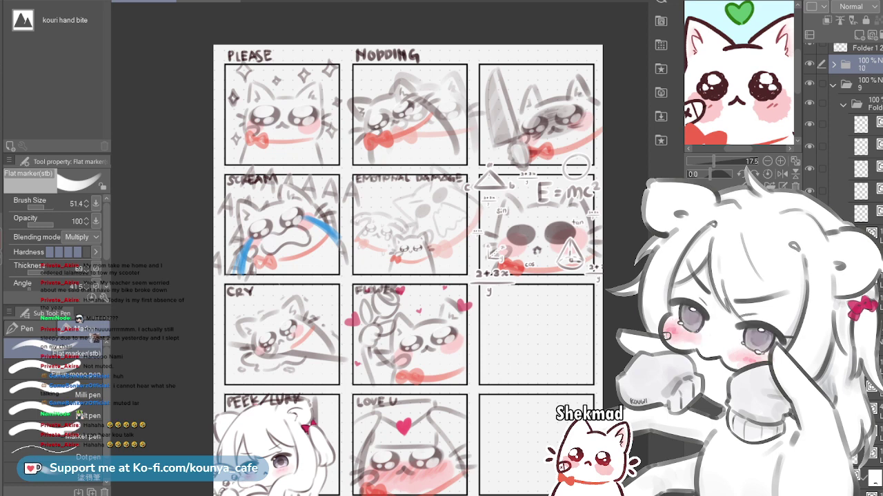
{"action": "left_click", "coordinate": [833, 84]}
{"action": "left_click", "coordinate": [861, 84]}
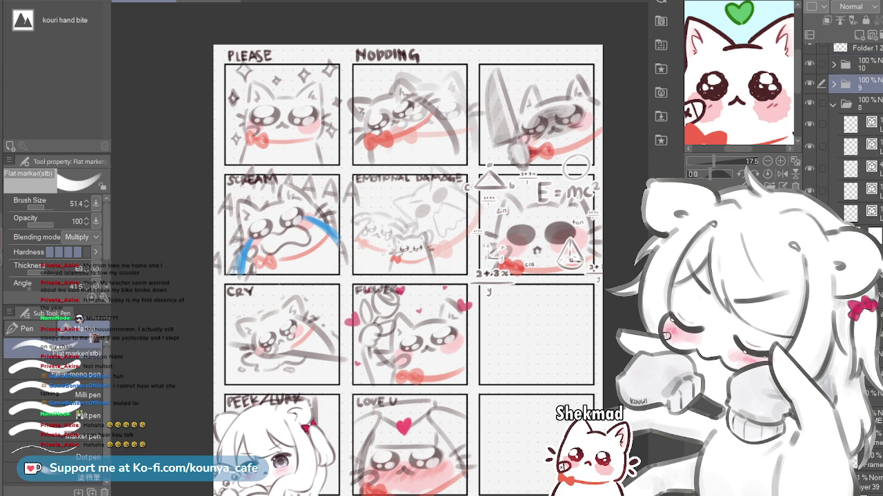
{"action": "left_click", "coordinate": [862, 103]}
{"action": "left_click", "coordinate": [832, 104]}
{"action": "left_click", "coordinate": [862, 117]}
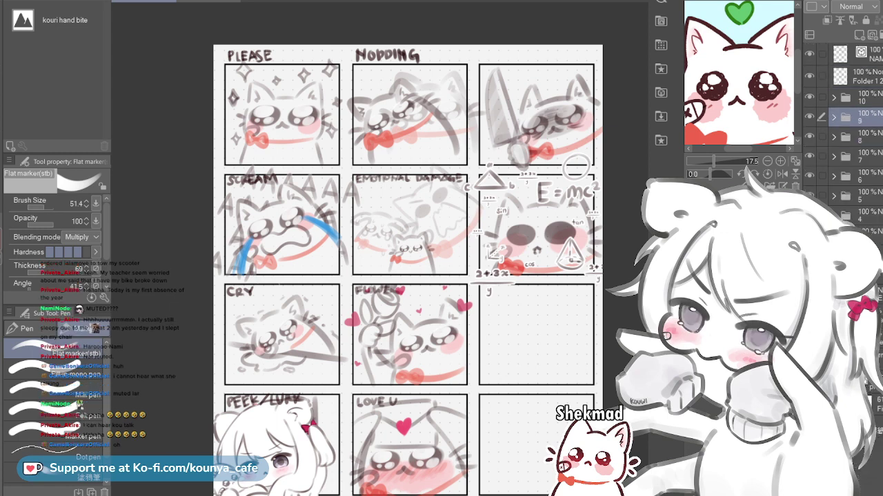
Move the copied panel folder 1 above panel folder 10 and remove all its layers except the eyes
{"action": "left_click_drag", "start_coordinate": [862, 290], "coordinate": [855, 90]}
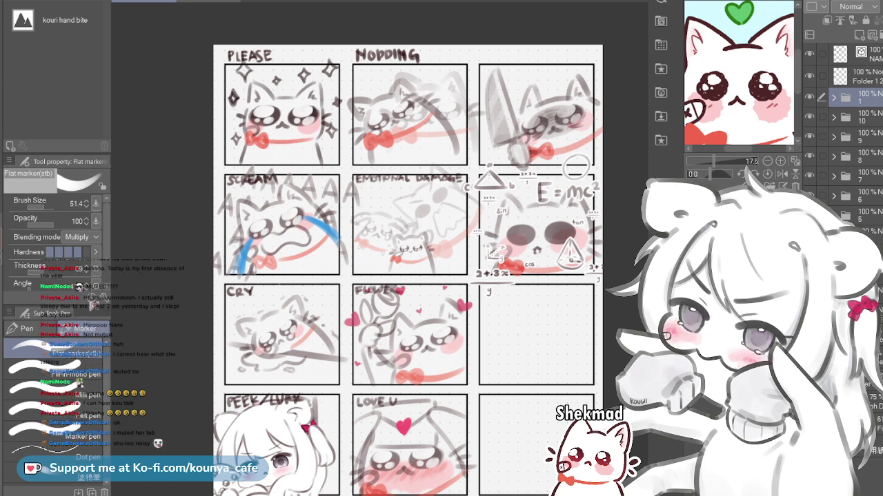
{"action": "left_click", "coordinate": [833, 98]}
{"action": "left_click", "coordinate": [866, 141]}
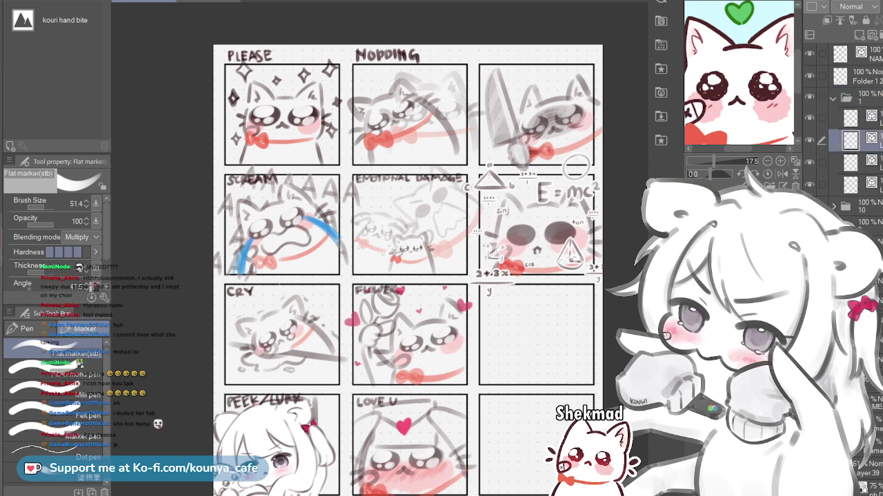
{"action": "left_click", "coordinate": [866, 118]}
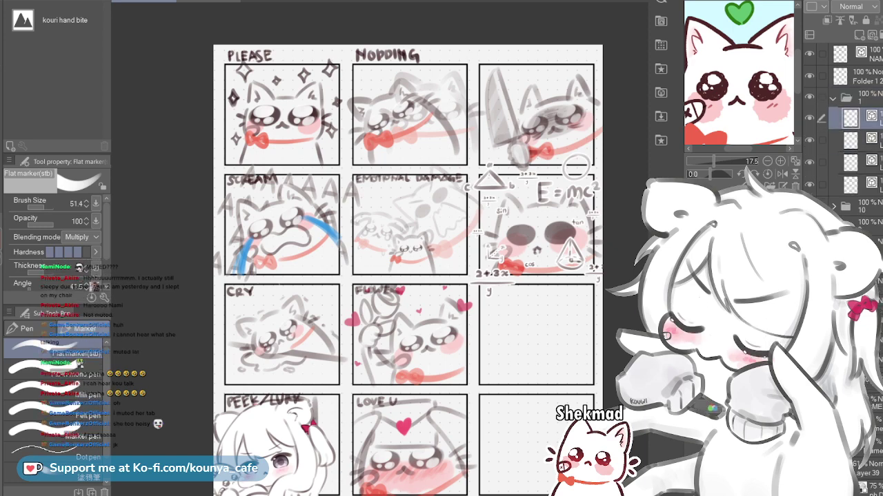
{"action": "scroll", "coordinate": [540, 213], "scroll_direction": "up", "scroll_amount": 3}
{"action": "left_click_drag", "start_coordinate": [540, 213], "coordinate": [524, 202]}
{"action": "scroll", "coordinate": [524, 155], "scroll_direction": "down", "scroll_amount": 1}
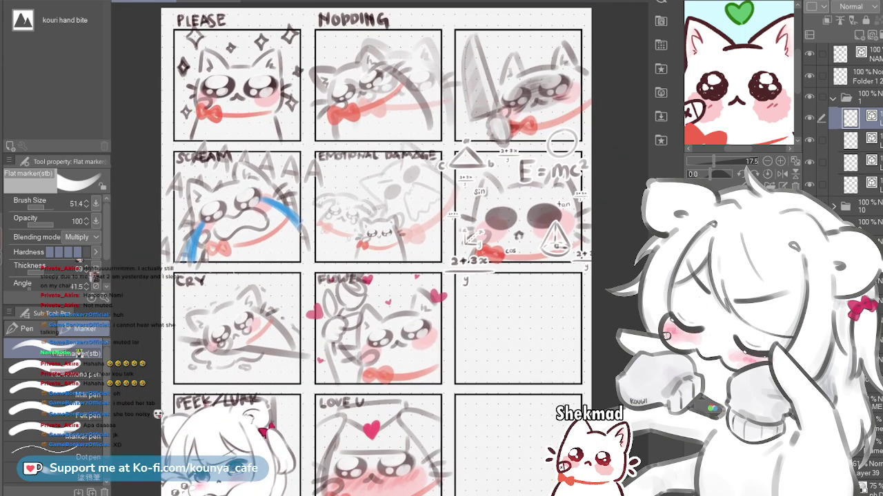
{"action": "key", "text": "ctrl+e"}
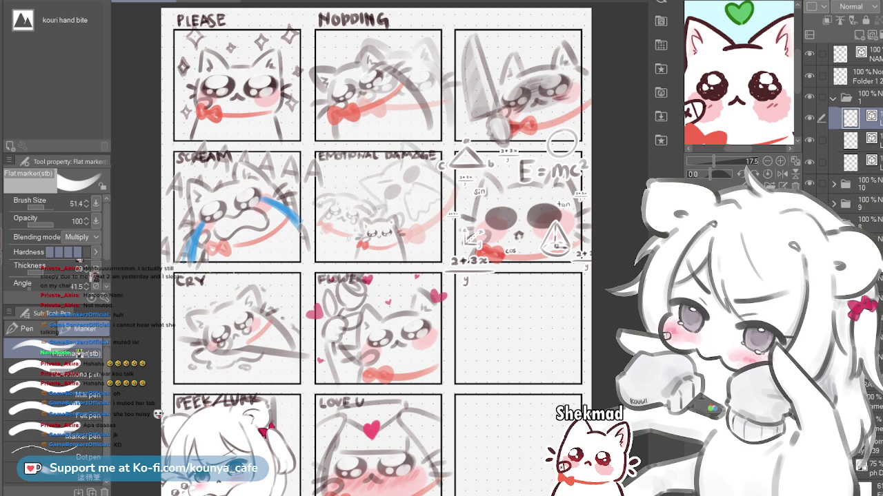
{"action": "key", "text": "ctrl+z"}
{"action": "key", "text": "ctrl+z"}
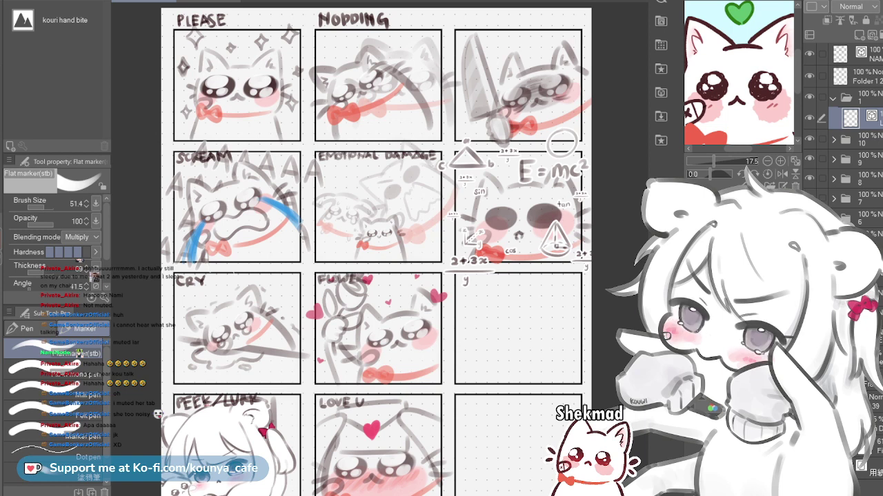
Move the copied eyes from the PLEASE panel into the empty third-row panel and rotate them slightly counterclockwise
{"action": "key", "text": "ctrl+t"}
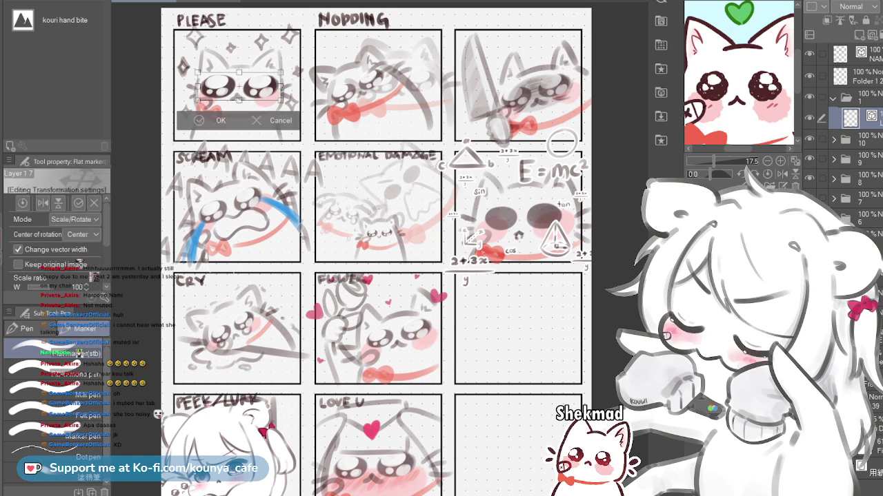
{"action": "left_click_drag", "start_coordinate": [239, 86], "coordinate": [522, 287]}
{"action": "key", "text": "Return"}
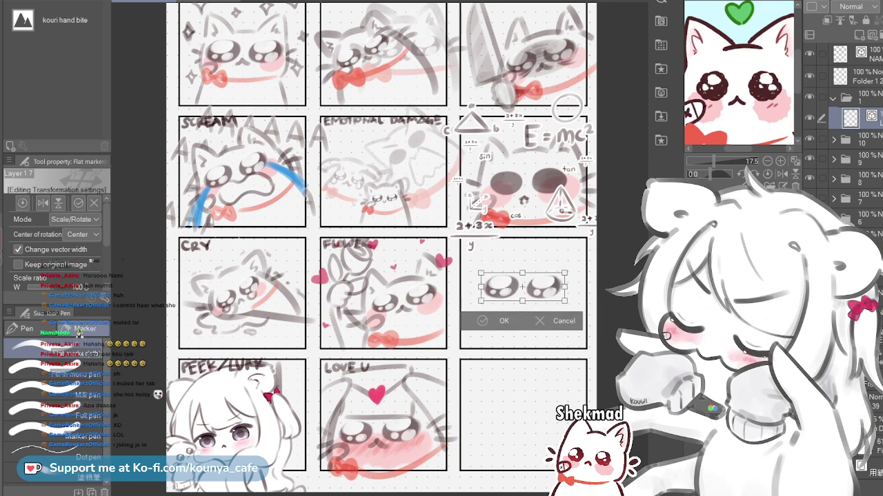
{"action": "left_click_drag", "start_coordinate": [523, 287], "coordinate": [522, 287]}
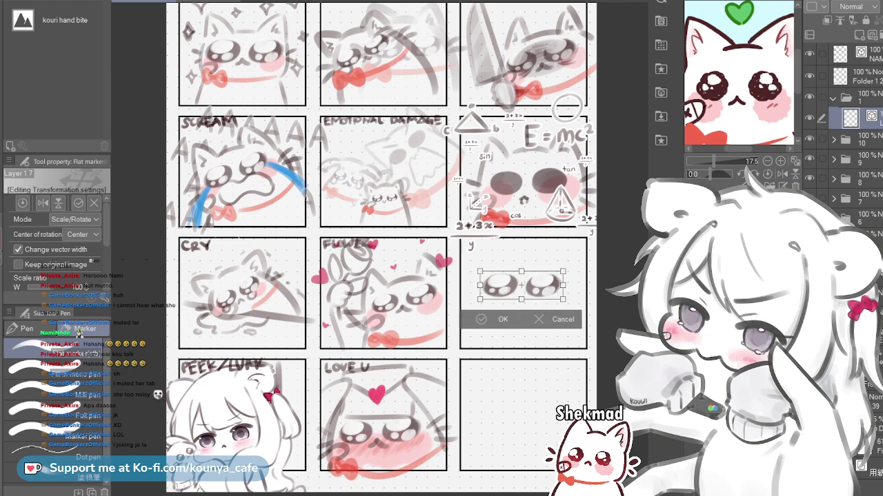
{"action": "left_click_drag", "start_coordinate": [521, 286], "coordinate": [524, 285]}
{"action": "key", "text": "Left"}
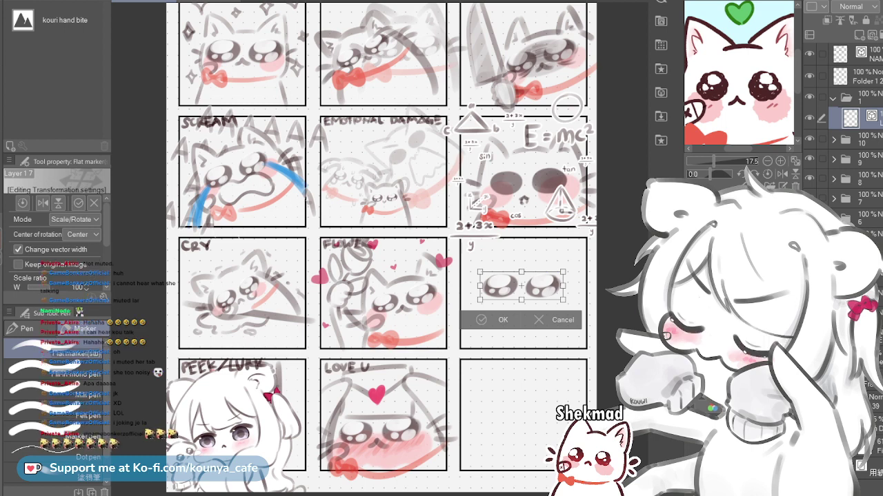
{"action": "left_click_drag", "start_coordinate": [521, 287], "coordinate": [525, 288]}
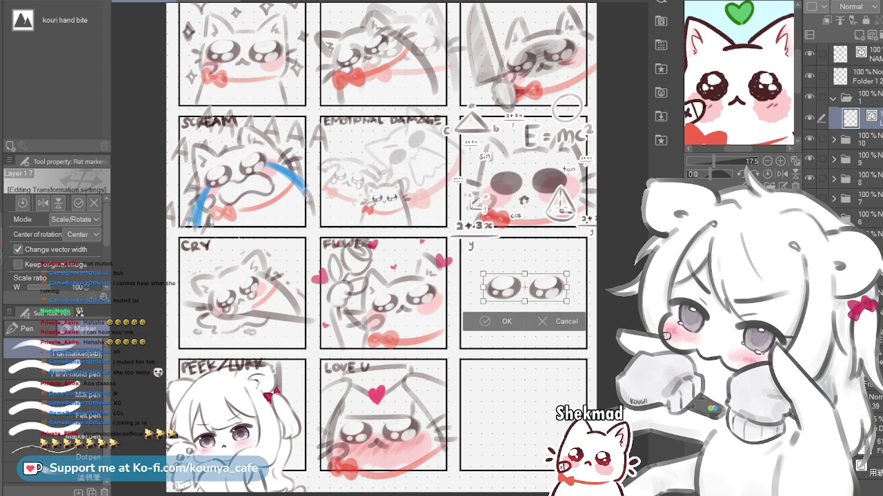
{"action": "left_click_drag", "start_coordinate": [576, 275], "coordinate": [576, 273]}
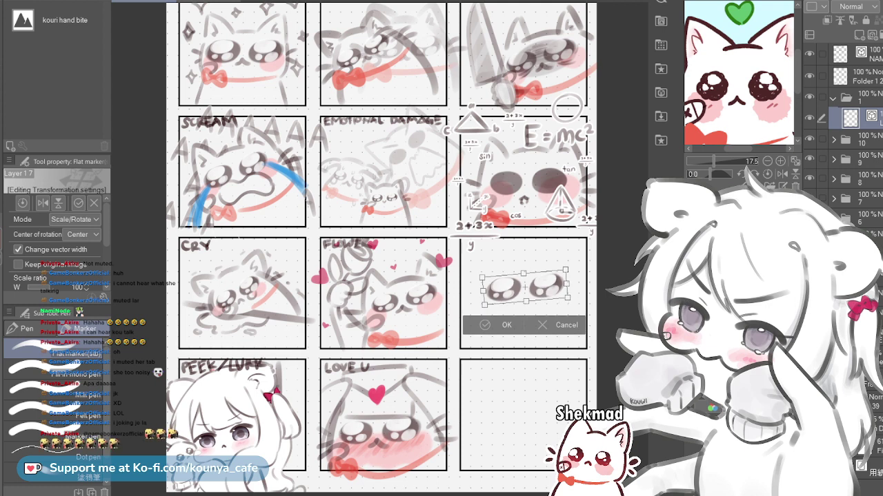
{"action": "left_click_drag", "start_coordinate": [525, 287], "coordinate": [529, 284]}
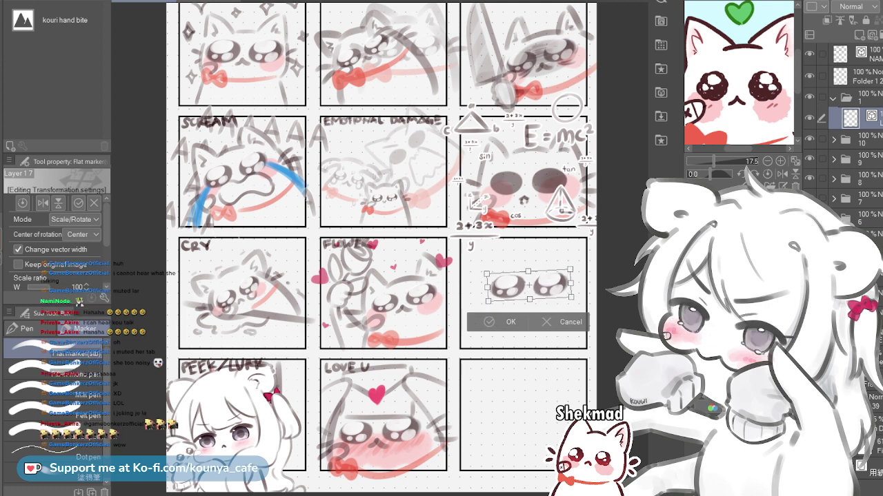
{"action": "key", "text": "Return"}
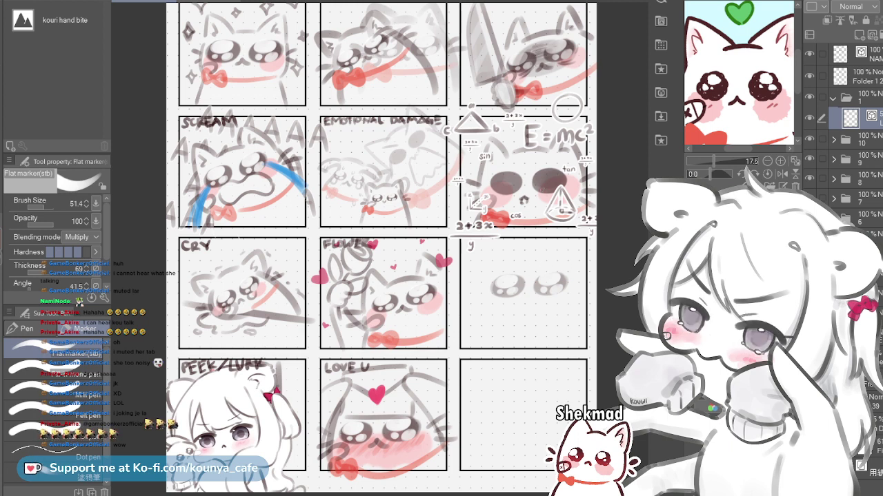
Enlarge the copied eyes slightly and nudge them upward within the third-row panel
{"action": "key", "text": "ctrl+t"}
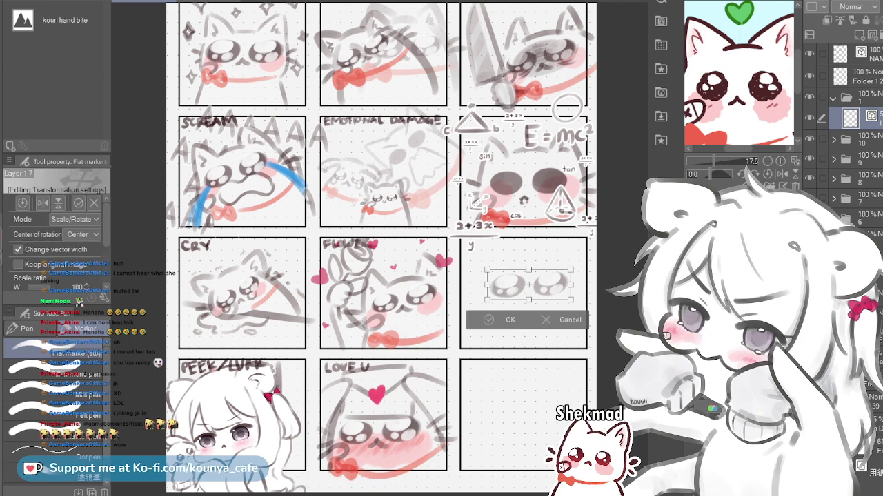
{"action": "left_click_drag", "start_coordinate": [533, 287], "coordinate": [531, 286]}
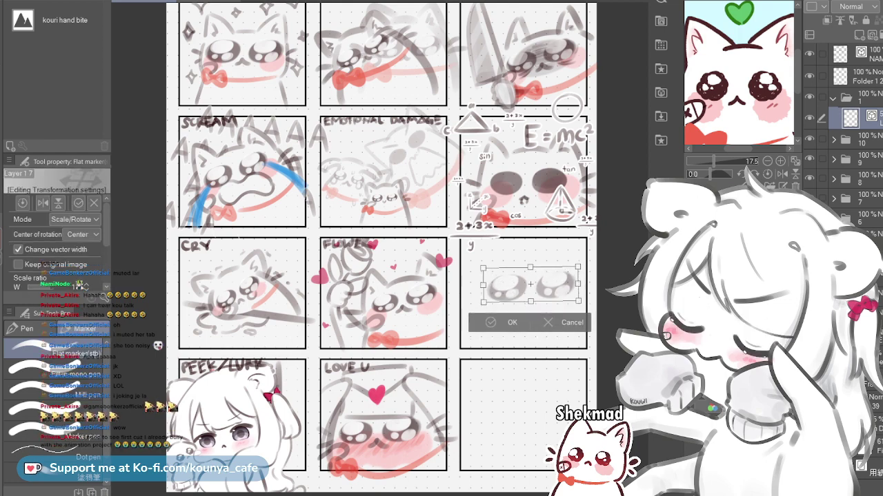
{"action": "key", "text": "Up"}
{"action": "key", "text": "Up"}
{"action": "key", "text": "Up"}
{"action": "key", "text": "Up"}
{"action": "key", "text": "Up"}
{"action": "key", "text": "Up"}
{"action": "key", "text": "Up"}
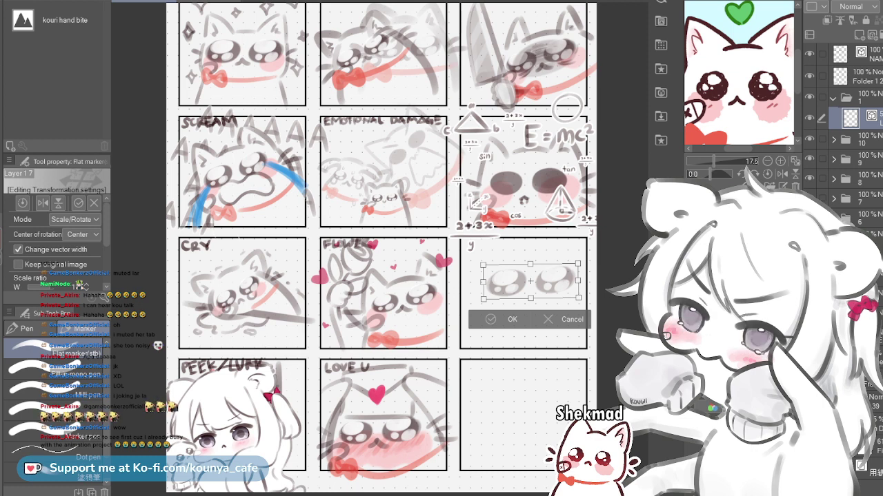
{"action": "key", "text": "Return"}
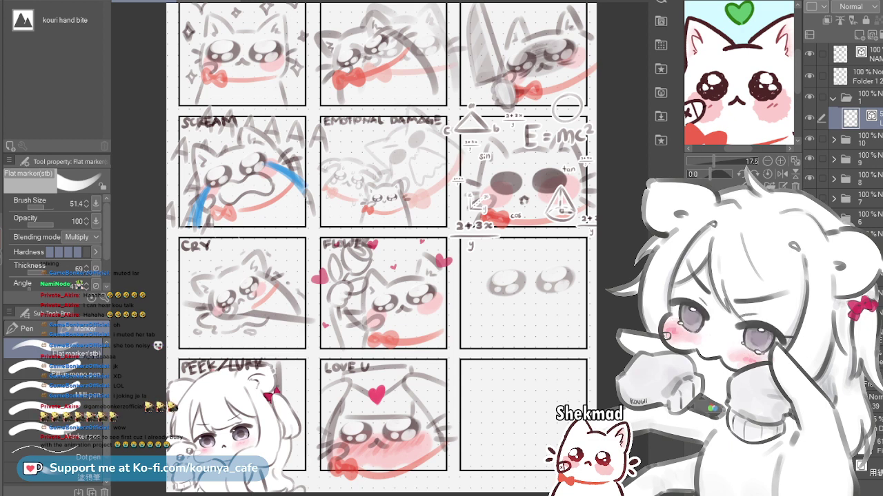
On a new layer, draw a dark ">" squinting eye over the left reference eye with the flat marker at size 128.9
{"action": "key", "text": "ctrl+shift+n"}
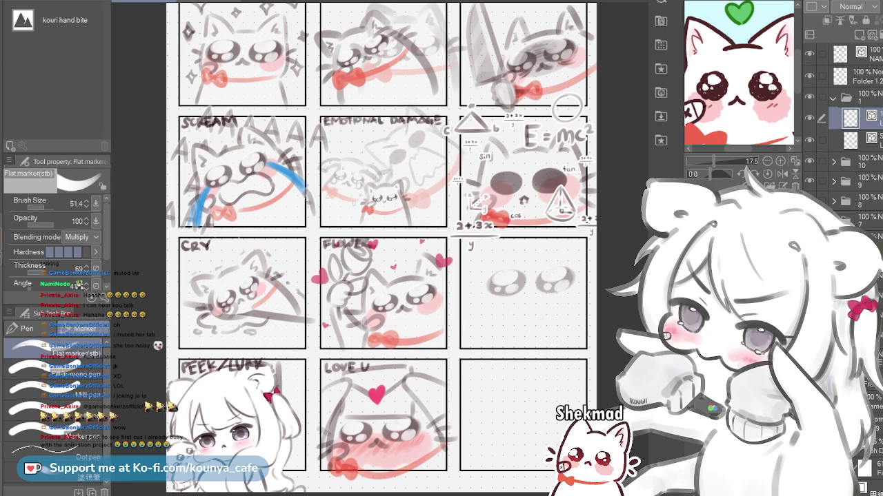
{"action": "mouse_move", "coordinate": [531, 303]}
{"action": "left_mouse_down"}
{"action": "mouse_move", "coordinate": [507, 283]}
{"action": "mouse_move", "coordinate": [487, 236]}
{"action": "left_mouse_up"}
{"action": "scroll", "coordinate": [517, 261], "scroll_direction": "up", "scroll_amount": 3}
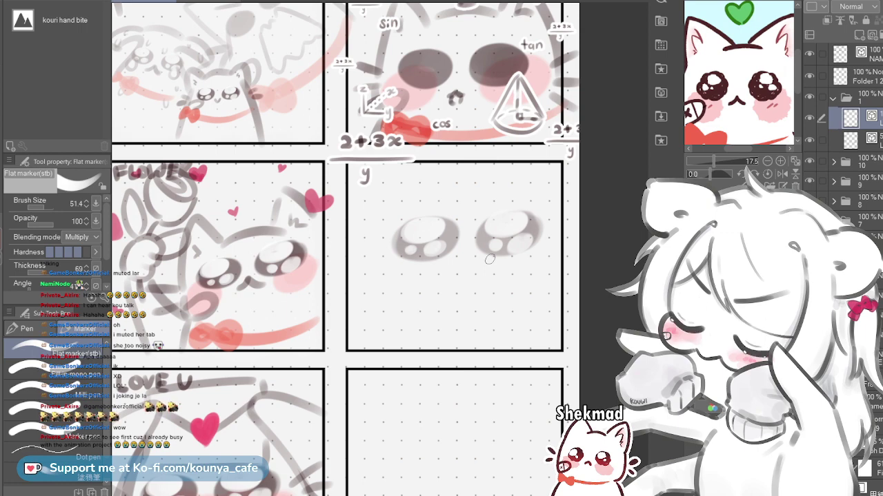
{"action": "left_click_drag", "start_coordinate": [535, 217], "coordinate": [571, 196]}
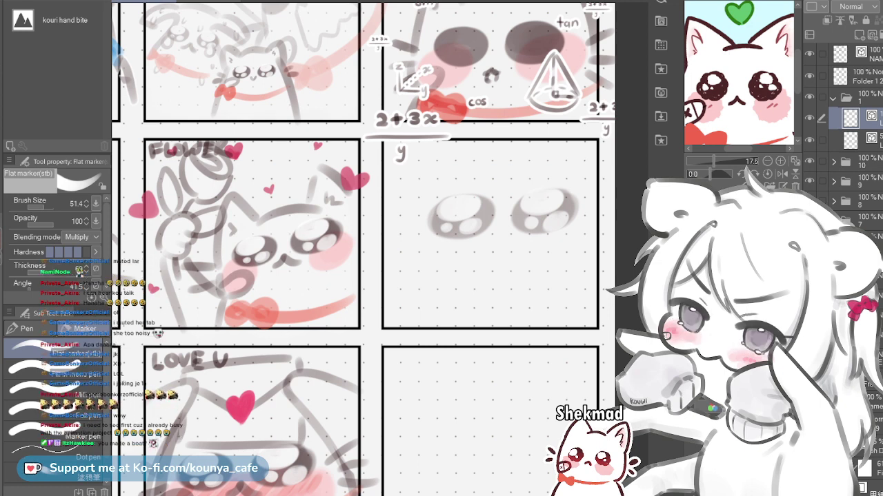
{"action": "left_click", "coordinate": [870, 141]}
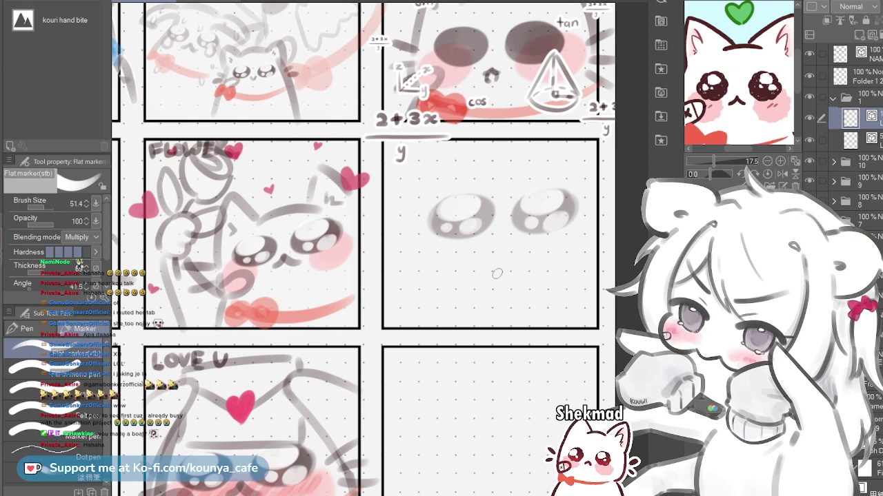
{"action": "left_click", "coordinate": [866, 162]}
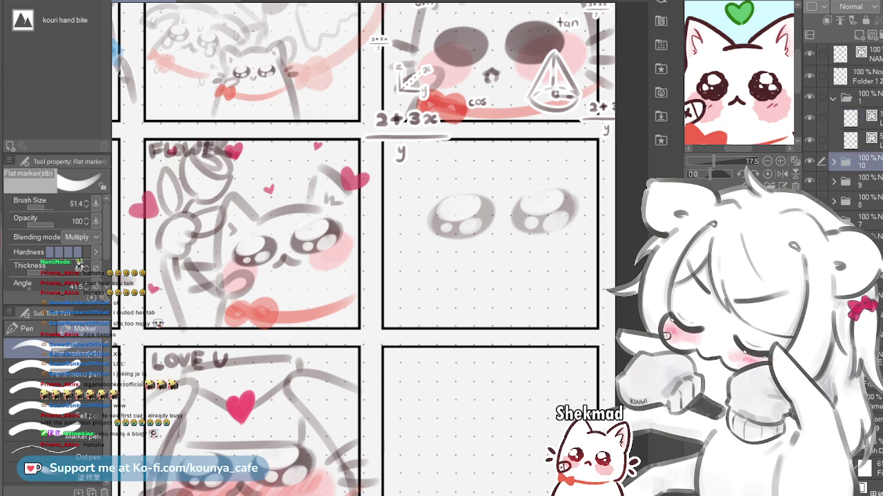
{"action": "key", "text": "alt+bracketright"}
{"action": "key", "text": "alt+bracketright"}
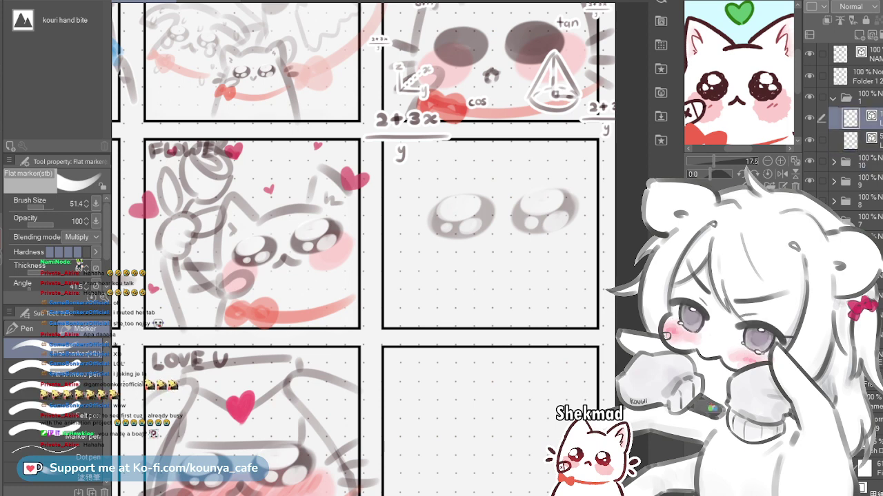
{"action": "left_click_drag", "start_coordinate": [444, 199], "coordinate": [451, 199]}
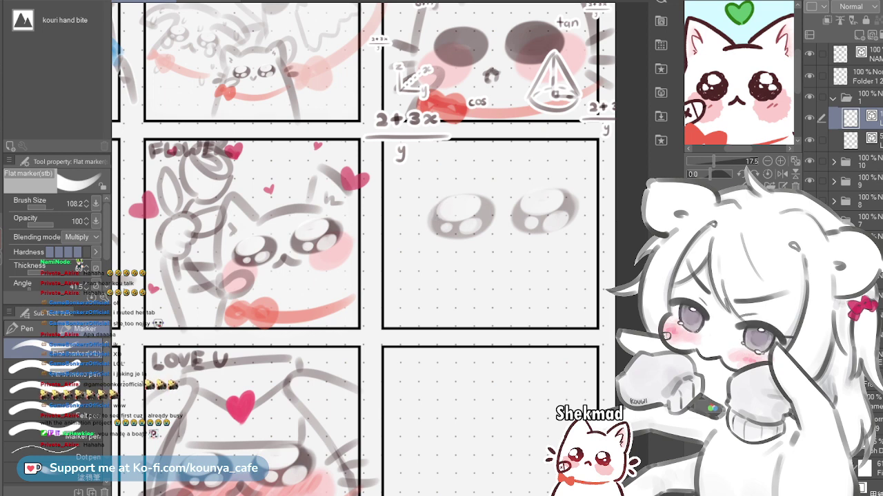
{"action": "key", "text": "c"}
{"action": "left_click_drag", "start_coordinate": [421, 204], "coordinate": [476, 214]}
{"action": "left_click_drag", "start_coordinate": [433, 235], "coordinate": [473, 213]}
{"action": "key", "text": "ctrl+z"}
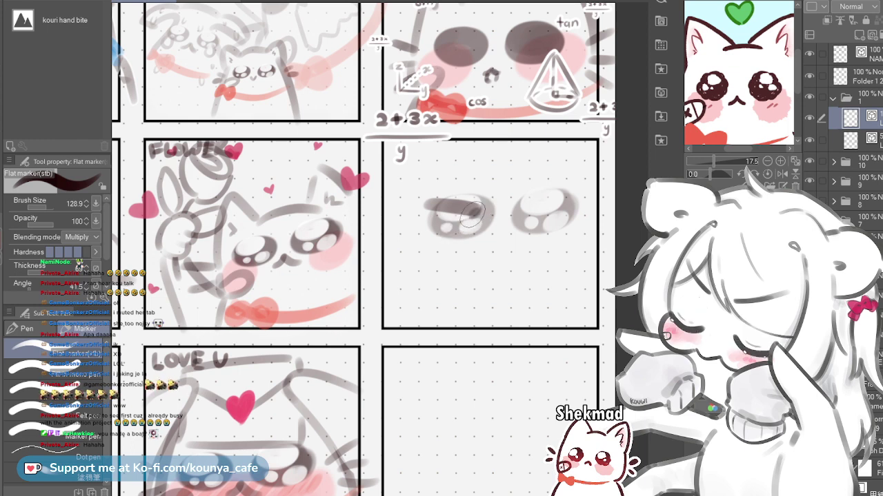
{"action": "left_click_drag", "start_coordinate": [429, 235], "coordinate": [474, 219]}
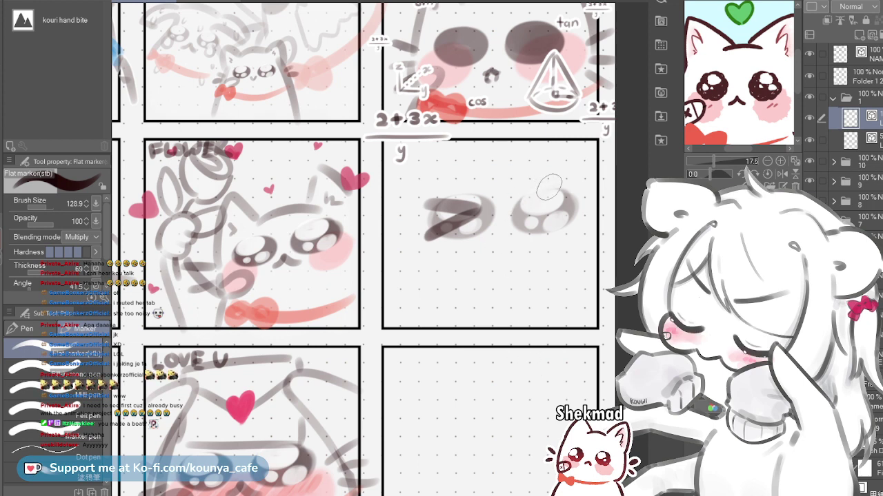
Draw a matching dark "<" squinting eye over the right reference eye
{"action": "mouse_move", "coordinate": [549, 186]}
{"action": "left_mouse_down"}
{"action": "mouse_move", "coordinate": [523, 201]}
{"action": "mouse_move", "coordinate": [535, 198]}
{"action": "mouse_move", "coordinate": [520, 206]}
{"action": "mouse_move", "coordinate": [528, 209]}
{"action": "mouse_move", "coordinate": [516, 207]}
{"action": "mouse_move", "coordinate": [568, 224]}
{"action": "left_mouse_up"}
{"action": "key", "text": "ctrl+z"}
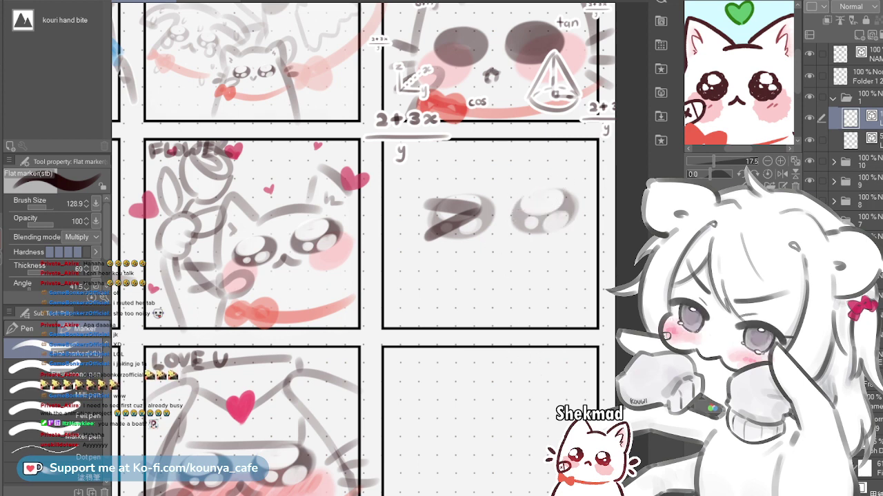
{"action": "mouse_move", "coordinate": [559, 186]}
{"action": "left_mouse_down"}
{"action": "mouse_move", "coordinate": [514, 207]}
{"action": "mouse_move", "coordinate": [562, 220]}
{"action": "left_mouse_up"}
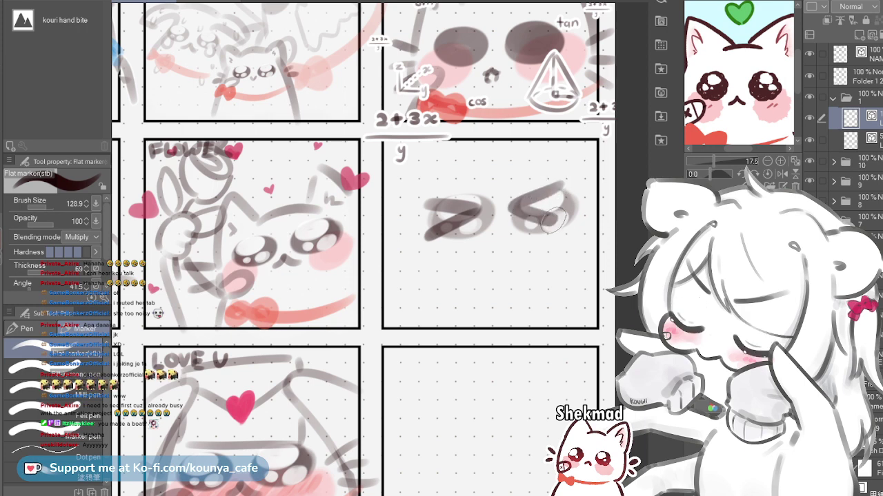
Delete the reference eyes layer and draw a small caret-shaped mouth between the squinting eyes with the marker at size 82.4
{"action": "left_click", "coordinate": [855, 141]}
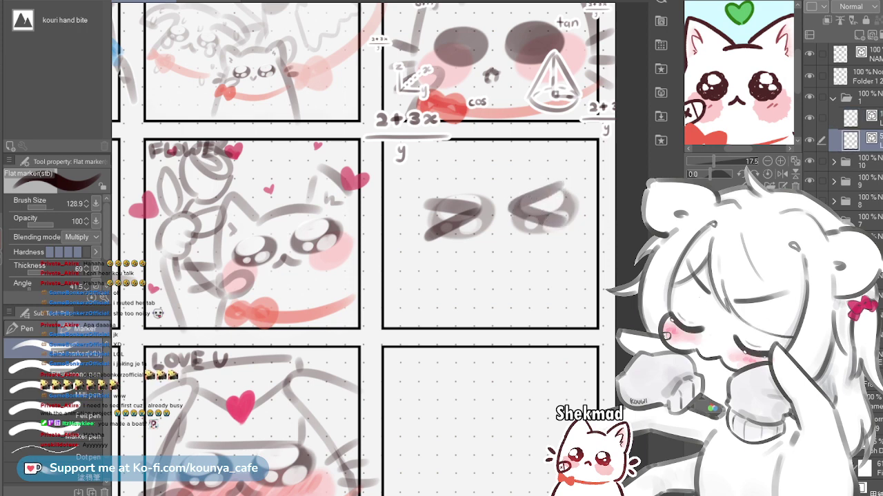
{"action": "key", "text": "Delete"}
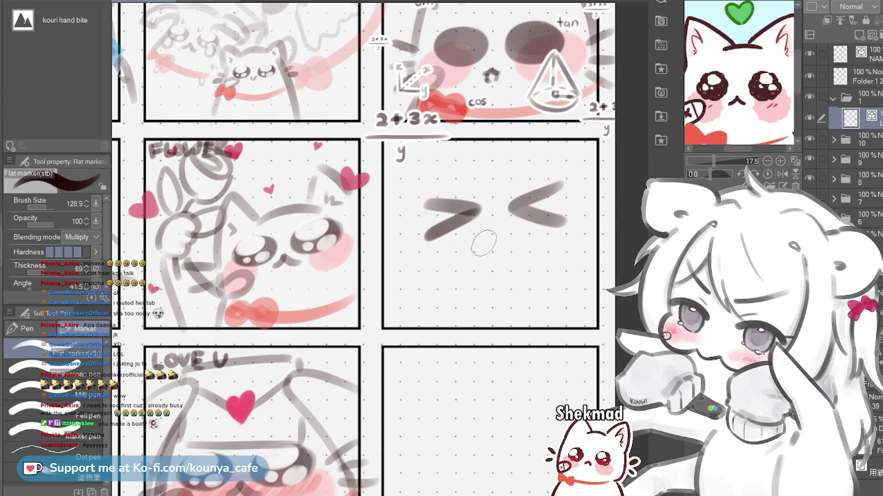
{"action": "left_click_drag", "start_coordinate": [486, 236], "coordinate": [484, 237]}
{"action": "key", "text": "ctrl+z"}
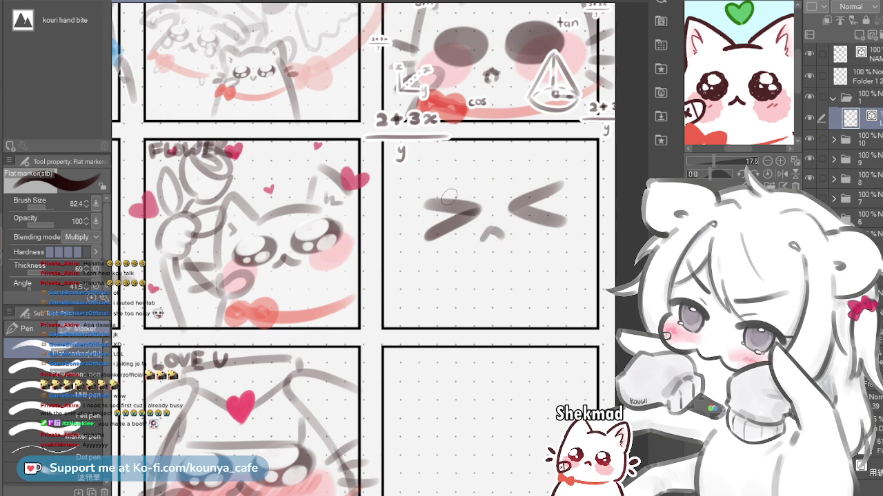
On a new layer, draw the left side of the cat's head down to the cheek with the flat marker at size 93.8
{"action": "left_click", "coordinate": [872, 35]}
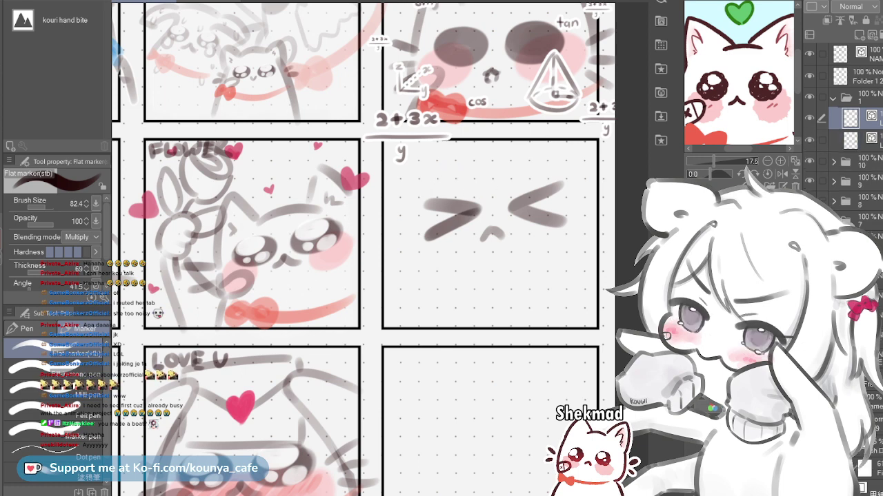
{"action": "key", "text": "]"}
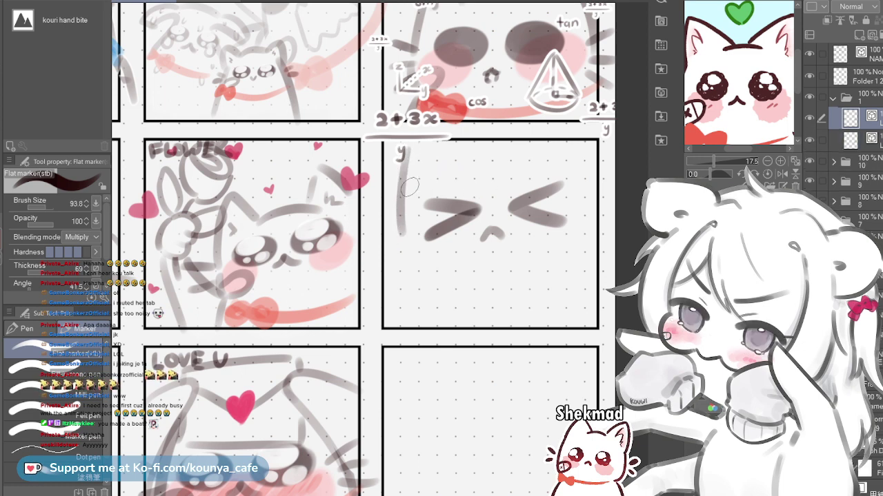
{"action": "left_click_drag", "start_coordinate": [399, 166], "coordinate": [417, 260]}
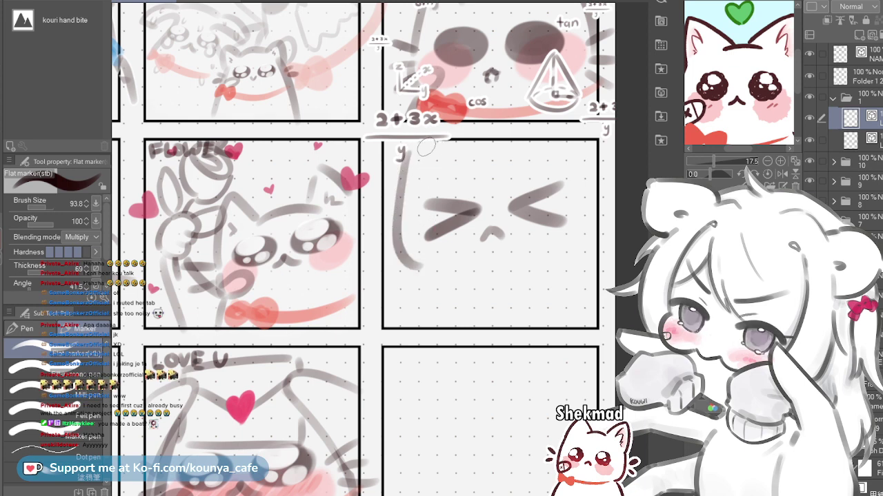
{"action": "key", "text": "ctrl+z"}
{"action": "key", "text": "ctrl+z"}
{"action": "mouse_move", "coordinate": [404, 145]}
{"action": "left_mouse_down"}
{"action": "mouse_move", "coordinate": [402, 254]}
{"action": "mouse_move", "coordinate": [434, 283]}
{"action": "left_mouse_up"}
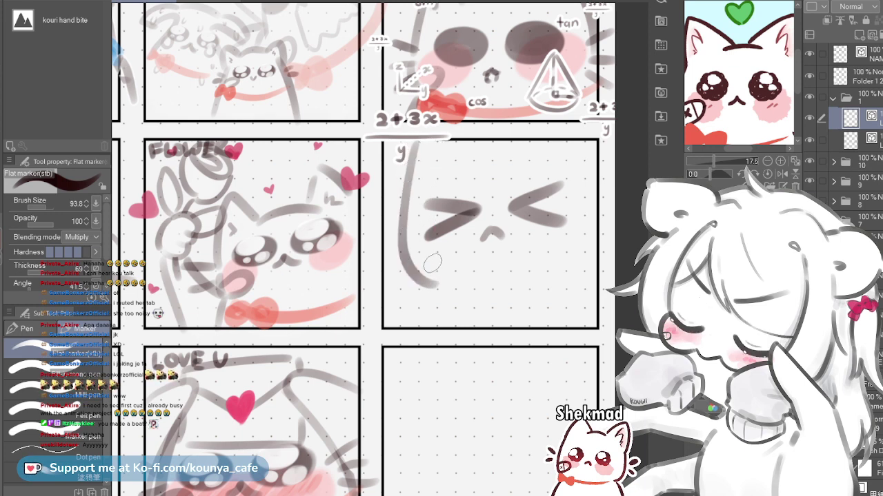
Draw the left ear's inner slope and the right ear's inner edge, and raise the end of the left cheek line slightly
{"action": "left_click_drag", "start_coordinate": [420, 137], "coordinate": [465, 174]}
{"action": "key", "text": "ctrl+z"}
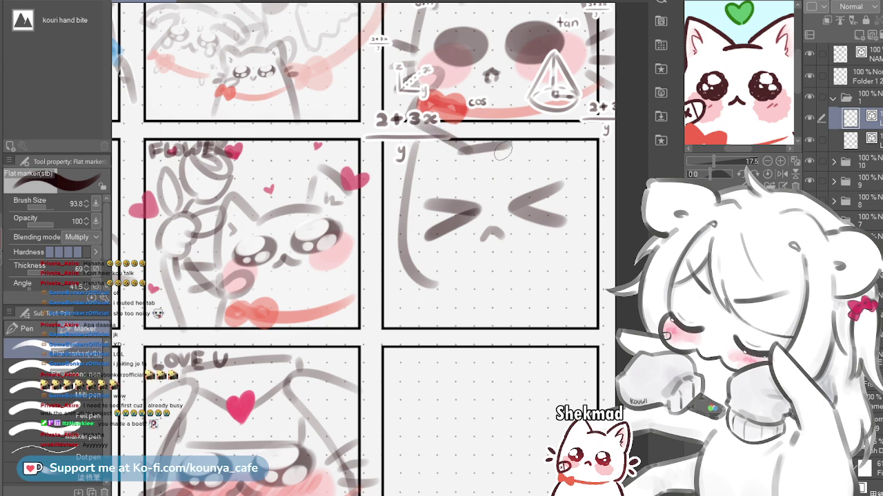
{"action": "left_click_drag", "start_coordinate": [461, 158], "coordinate": [524, 143]}
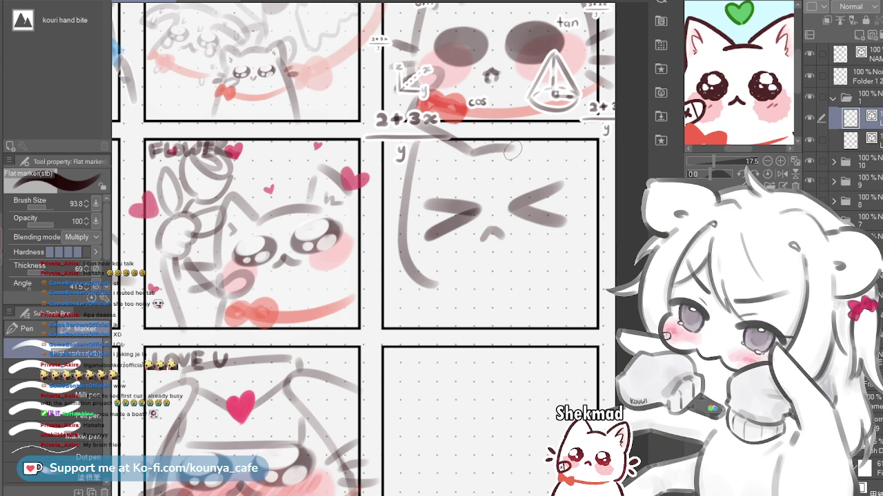
{"action": "key", "text": "ctrl+z"}
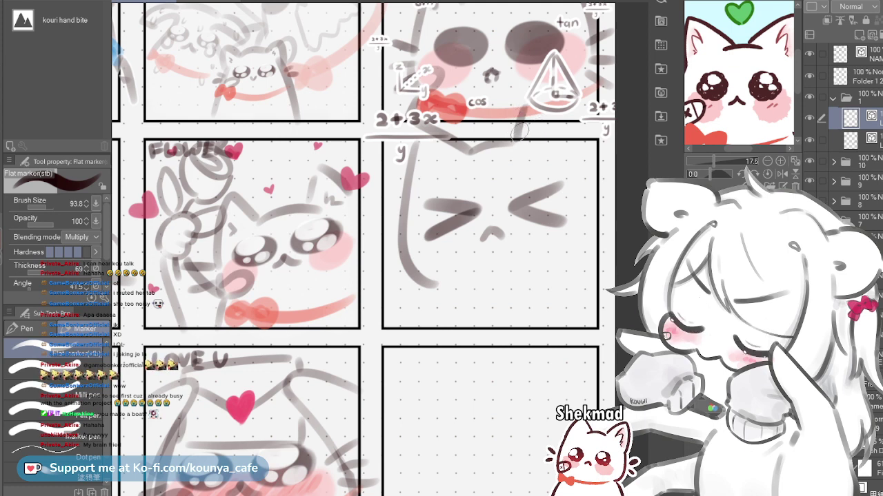
{"action": "key", "text": "ctrl"}
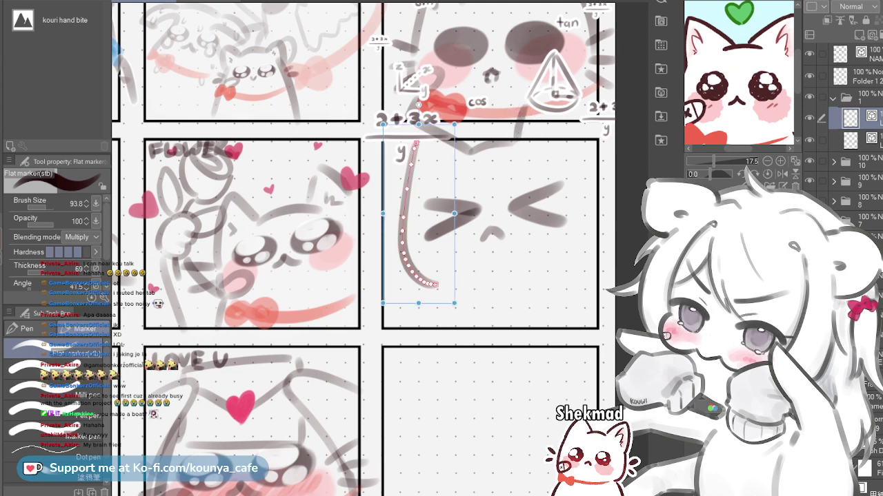
{"action": "left_click_drag", "start_coordinate": [434, 284], "coordinate": [433, 278]}
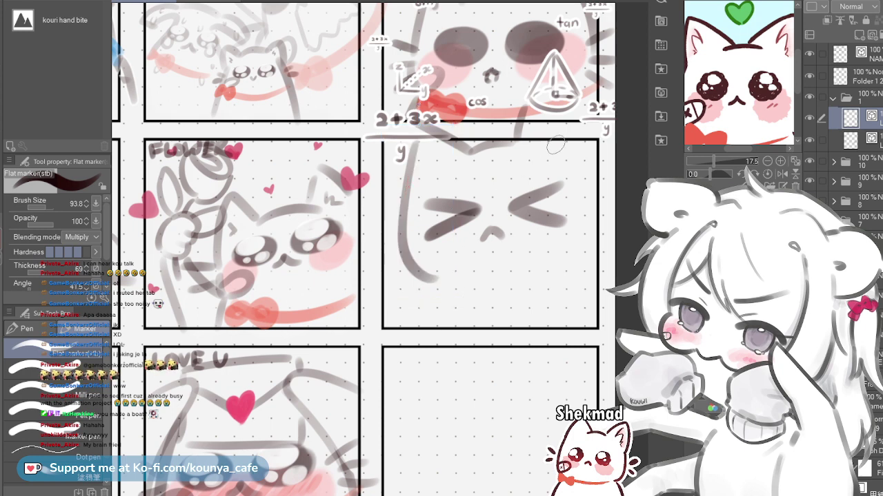
{"action": "left_click", "coordinate": [520, 125], "text": "ctrl"}
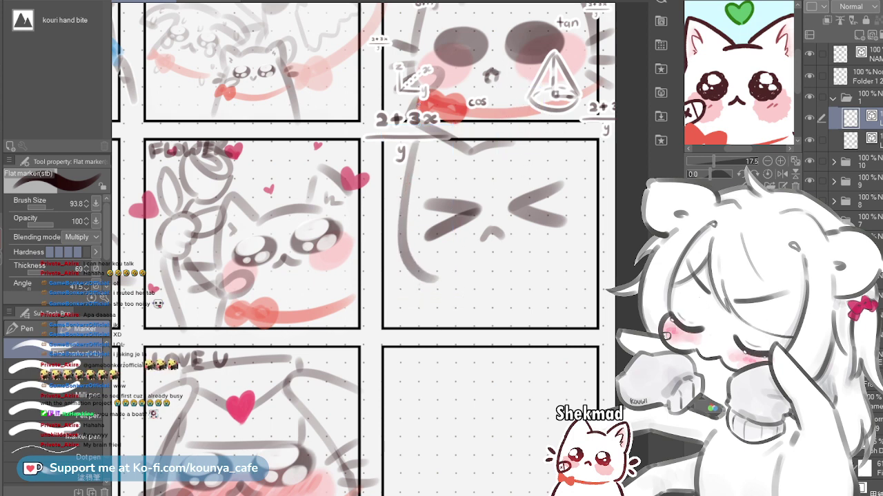
{"action": "left_click_drag", "start_coordinate": [509, 138], "coordinate": [510, 100]}
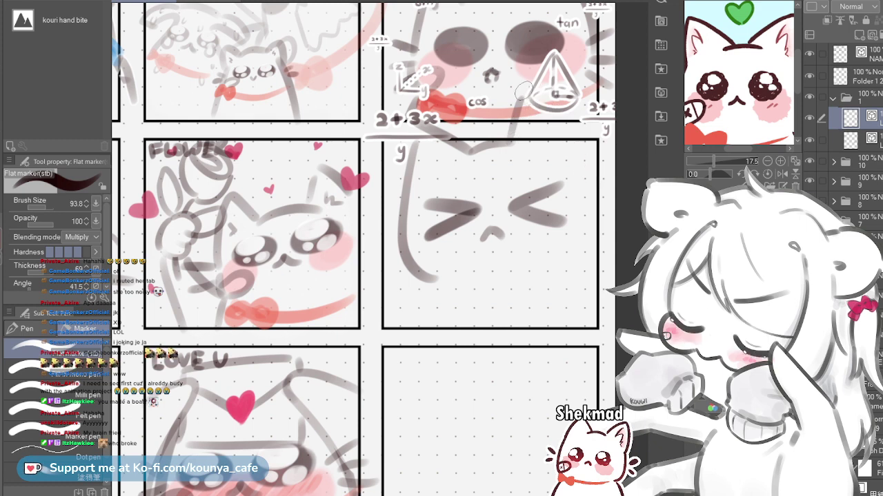
Draw the right side of the head as one curved stroke from the right ear down to the cheek
{"action": "left_click_drag", "start_coordinate": [535, 95], "coordinate": [607, 231]}
{"action": "key", "text": "ctrl+z"}
{"action": "mouse_move", "coordinate": [541, 97]}
{"action": "left_mouse_down"}
{"action": "mouse_move", "coordinate": [586, 160]}
{"action": "mouse_move", "coordinate": [595, 266]}
{"action": "left_mouse_up"}
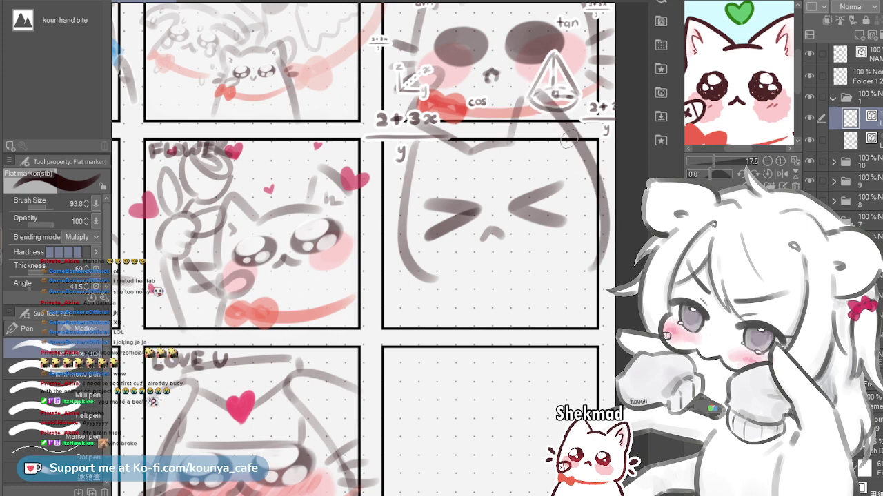
{"action": "key", "text": "ctrl+z"}
{"action": "left_click_drag", "start_coordinate": [562, 122], "coordinate": [597, 262]}
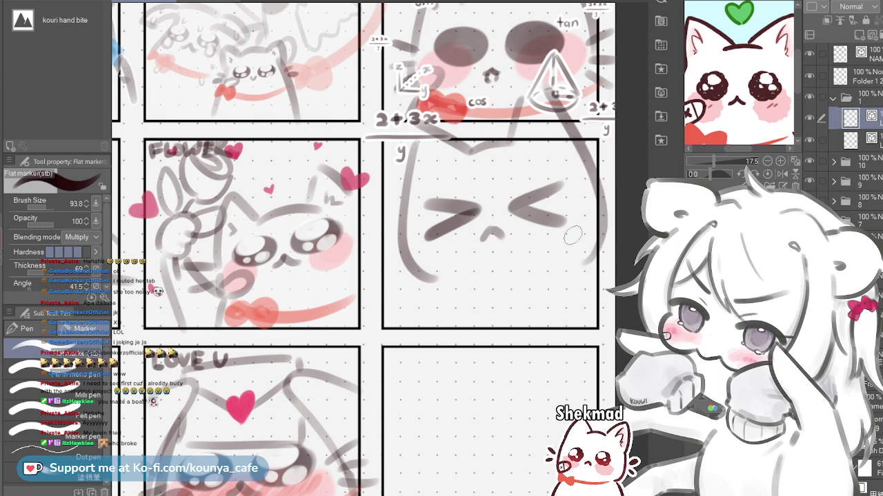
{"action": "key", "text": "ctrl+z"}
{"action": "mouse_move", "coordinate": [541, 94]}
{"action": "left_mouse_down"}
{"action": "mouse_move", "coordinate": [588, 157]}
{"action": "mouse_move", "coordinate": [580, 250]}
{"action": "left_mouse_up"}
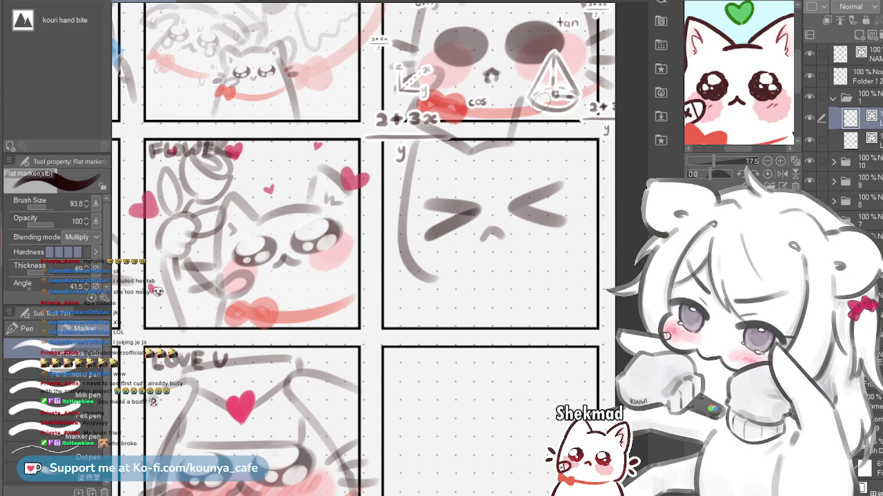
{"action": "key", "text": "ctrl+z"}
{"action": "left_click_drag", "start_coordinate": [564, 127], "coordinate": [586, 252]}
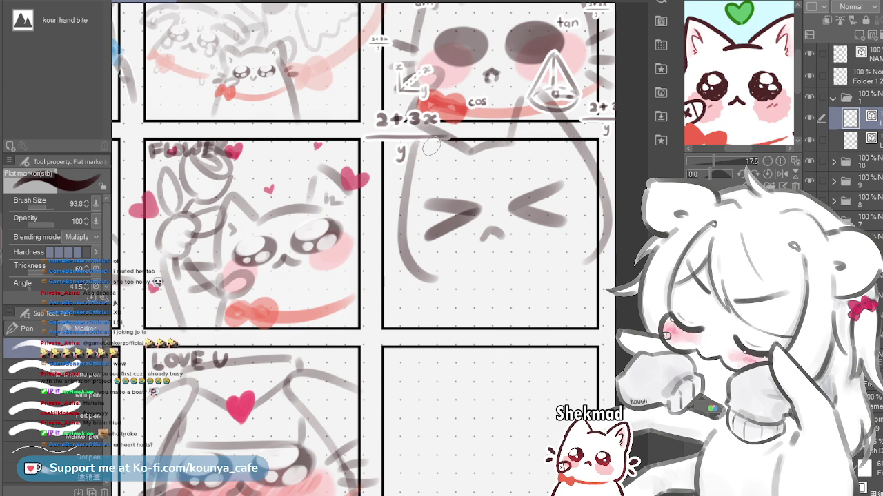
With a smaller flat marker, add inner-ear marks in both ears and short body lines below both cheeks
{"action": "key", "text": "["}
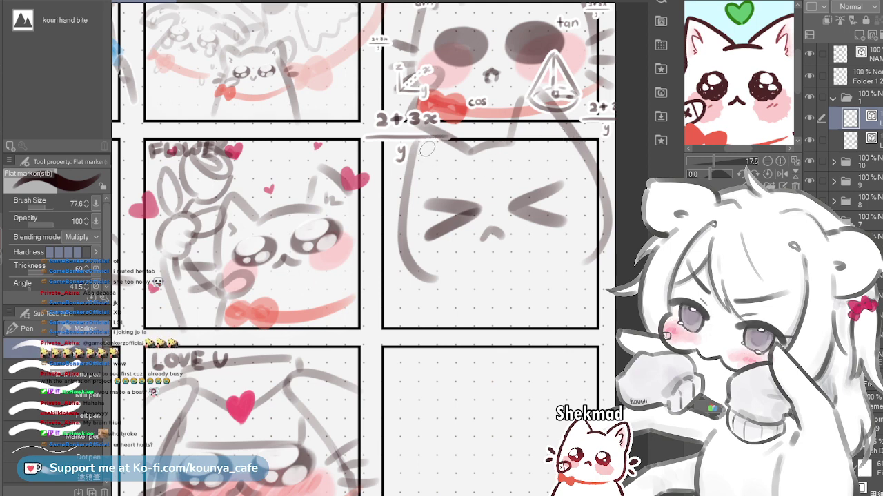
{"action": "key", "text": "bracketleft"}
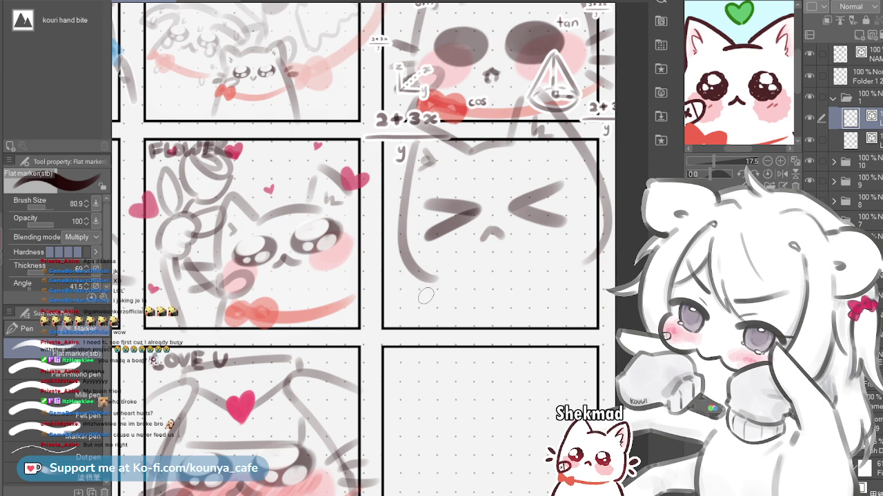
{"action": "mouse_move", "coordinate": [425, 285]}
{"action": "left_mouse_down"}
{"action": "mouse_move", "coordinate": [418, 311]}
{"action": "mouse_move", "coordinate": [425, 287]}
{"action": "left_mouse_up"}
{"action": "key", "text": "ctrl+z"}
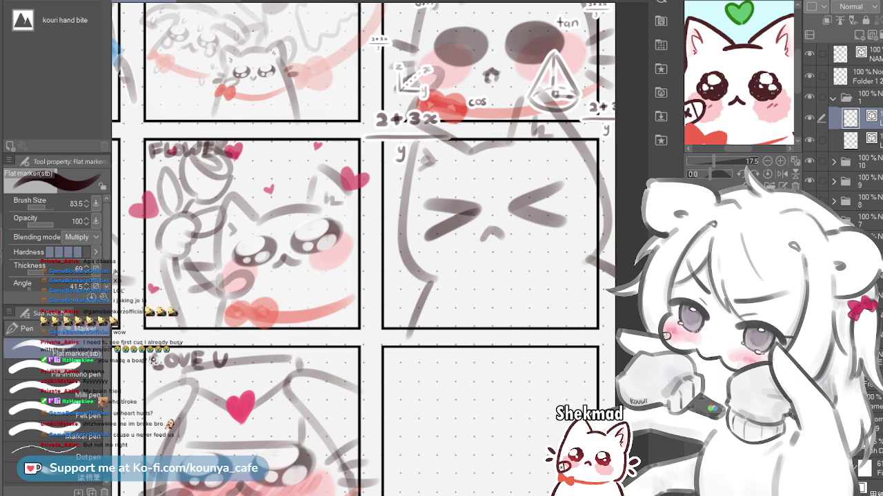
Distort the squinting face on its layer by pulling its upper-right corner up and inward, and shift the face up slightly
{"action": "left_click", "coordinate": [821, 140]}
{"action": "left_click", "coordinate": [855, 141]}
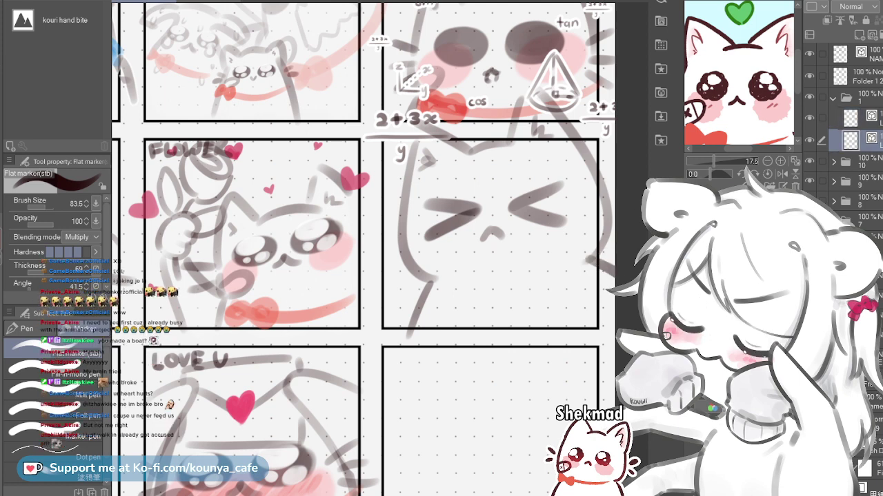
{"action": "key", "text": "ctrl+t"}
{"action": "left_click_drag", "start_coordinate": [572, 176], "coordinate": [559, 165]}
{"action": "left_click_drag", "start_coordinate": [492, 210], "coordinate": [495, 200]}
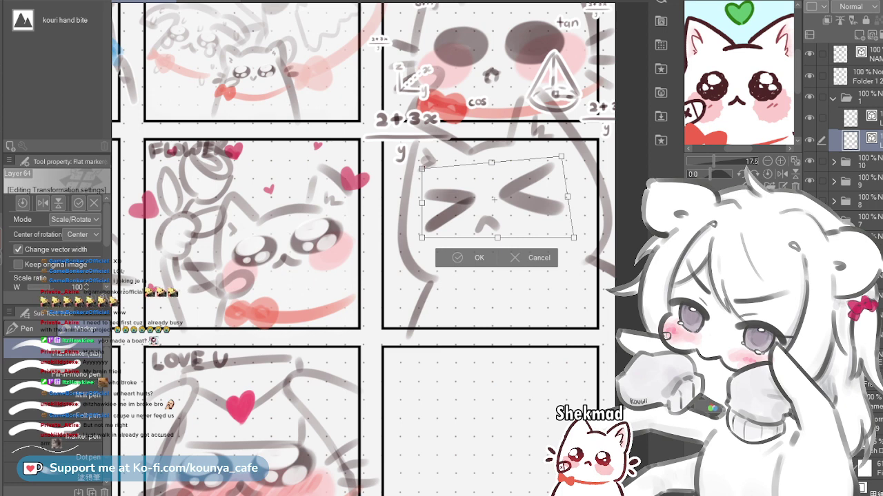
{"action": "key", "text": "Return"}
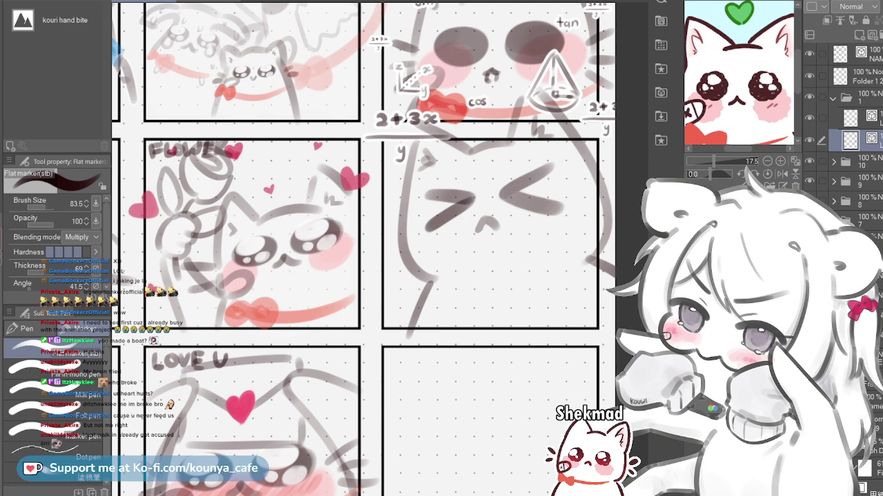
{"action": "key", "text": "ctrl+t"}
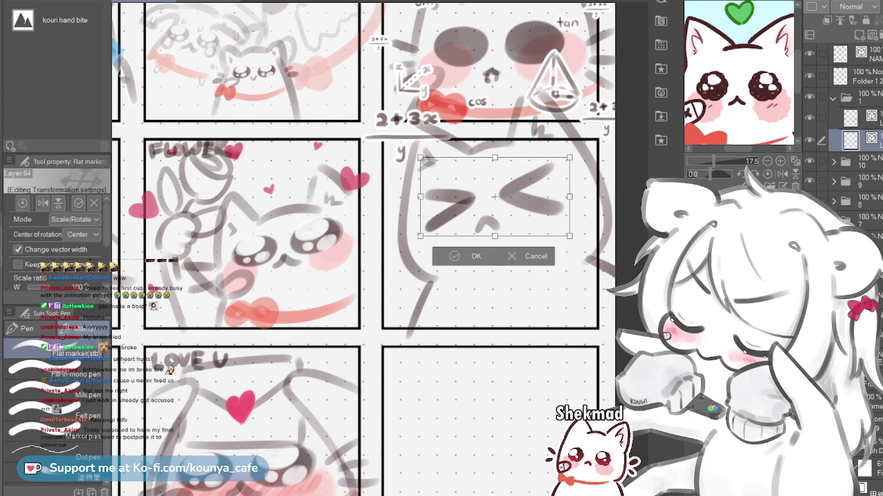
{"action": "left_click_drag", "start_coordinate": [494, 236], "coordinate": [496, 238]}
{"action": "key", "text": "Return"}
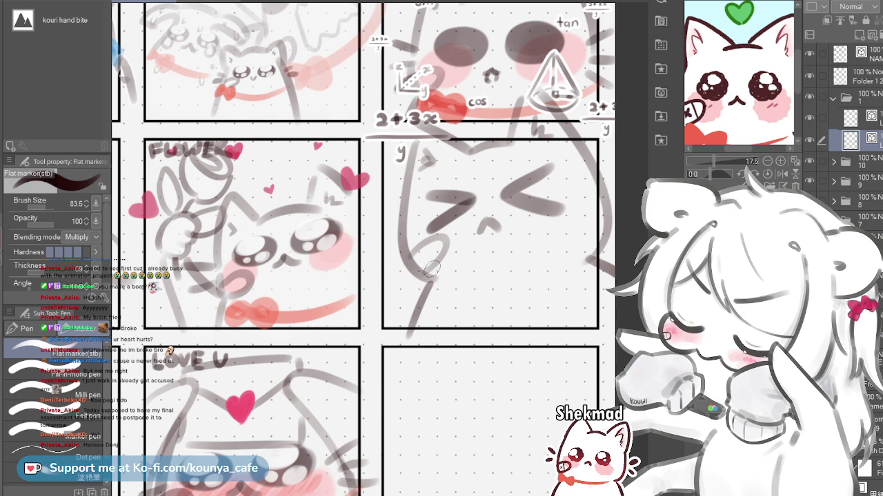
Switch to red and draw a bow below the left cheek with the flat marker at size 99.4
{"action": "left_click", "coordinate": [709, 138]}
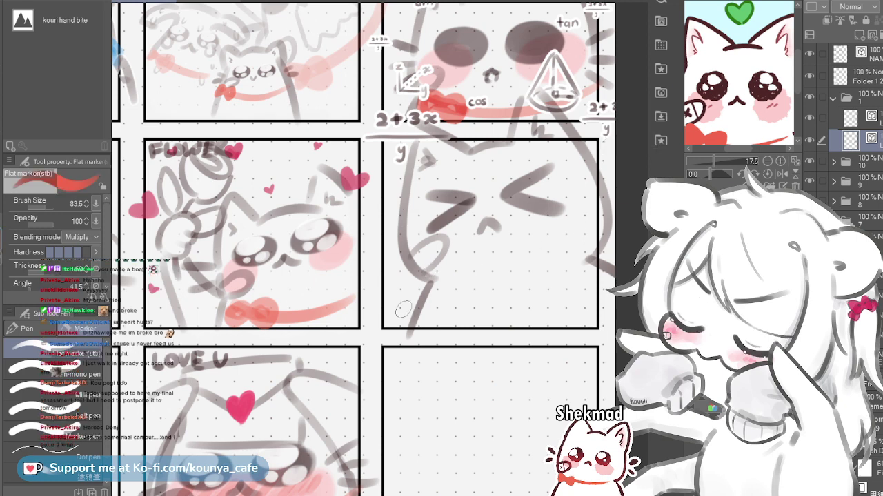
{"action": "mouse_move", "coordinate": [444, 276]}
{"action": "left_mouse_down"}
{"action": "mouse_move", "coordinate": [424, 274]}
{"action": "mouse_move", "coordinate": [419, 289]}
{"action": "mouse_move", "coordinate": [451, 268]}
{"action": "mouse_move", "coordinate": [455, 294]}
{"action": "mouse_move", "coordinate": [427, 269]}
{"action": "mouse_move", "coordinate": [417, 288]}
{"action": "mouse_move", "coordinate": [465, 271]}
{"action": "mouse_move", "coordinate": [459, 290]}
{"action": "mouse_move", "coordinate": [420, 275]}
{"action": "mouse_move", "coordinate": [424, 284]}
{"action": "mouse_move", "coordinate": [452, 273]}
{"action": "mouse_move", "coordinate": [459, 280]}
{"action": "mouse_move", "coordinate": [604, 243]}
{"action": "left_mouse_up"}
{"action": "key", "text": "ctrl+z"}
{"action": "key", "text": "ctrl+z"}
{"action": "key", "text": "bracketright"}
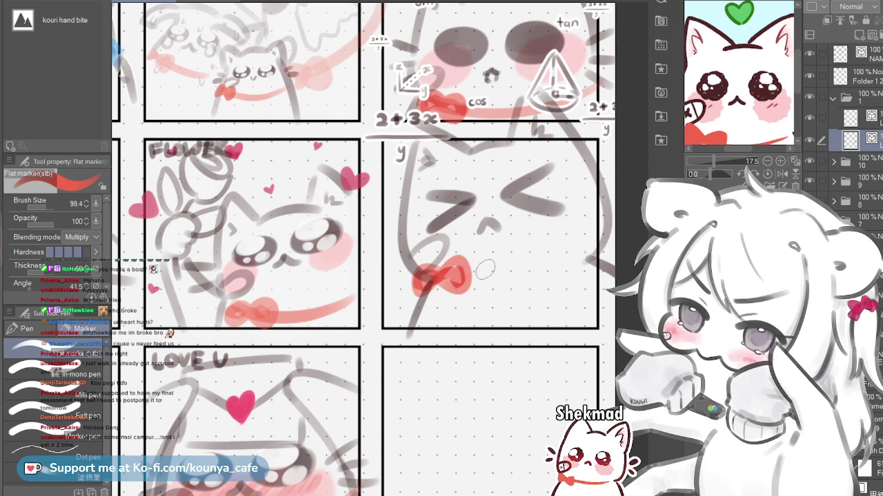
Draw a curved red collar ribbon from the bow across to the right cheek
{"action": "left_click_drag", "start_coordinate": [470, 280], "coordinate": [595, 254]}
{"action": "key", "text": "ctrl+z"}
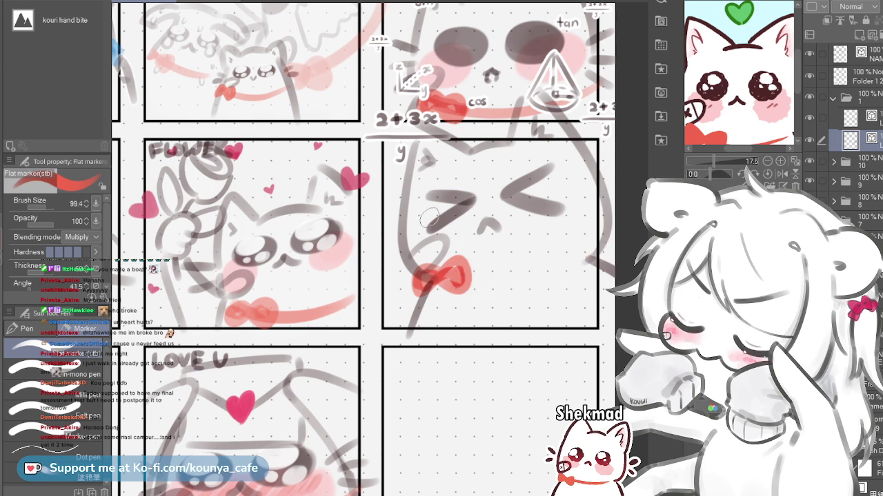
{"action": "mouse_move", "coordinate": [480, 274]}
{"action": "left_mouse_down"}
{"action": "mouse_move", "coordinate": [588, 242]}
{"action": "mouse_move", "coordinate": [494, 280]}
{"action": "mouse_move", "coordinate": [591, 255]}
{"action": "left_mouse_up"}
{"action": "key", "text": "ctrl+z"}
{"action": "key", "text": "ctrl+z"}
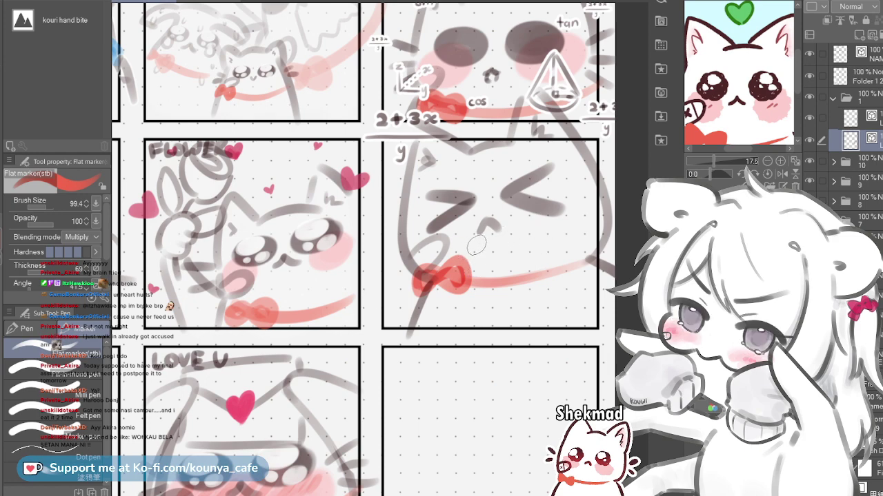
Scale the face and head outline layers together to about 81% and reposition them in the third-row panel, leaving only the outline layer selected
{"action": "left_click_drag", "start_coordinate": [505, 226], "coordinate": [497, 232]}
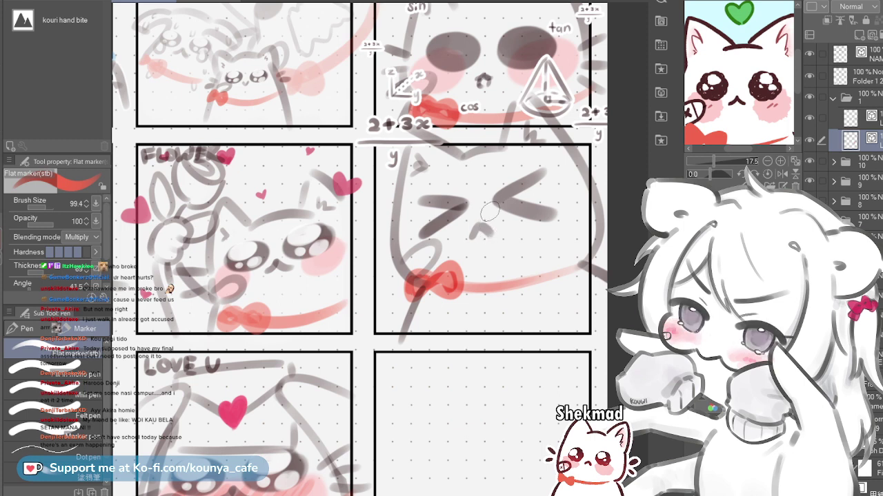
{"action": "key", "text": "ctrl+t"}
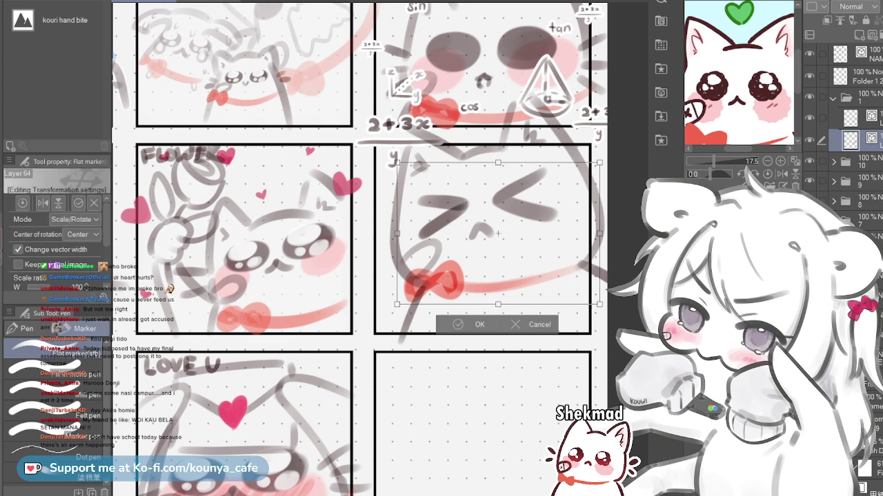
{"action": "key", "text": "Return"}
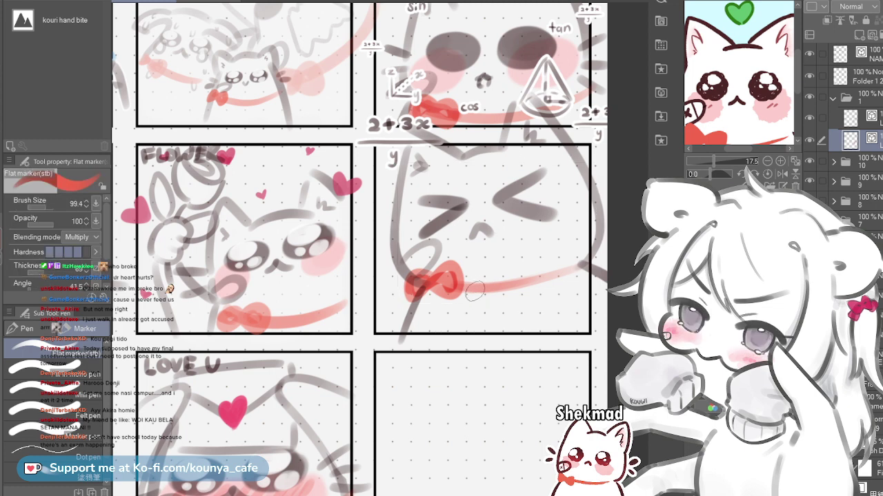
{"action": "left_click", "coordinate": [821, 118]}
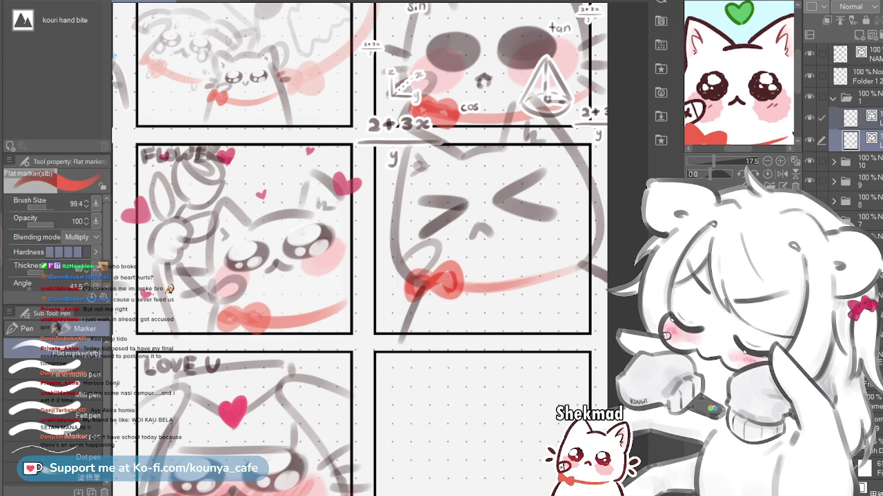
{"action": "key", "text": "ctrl+t"}
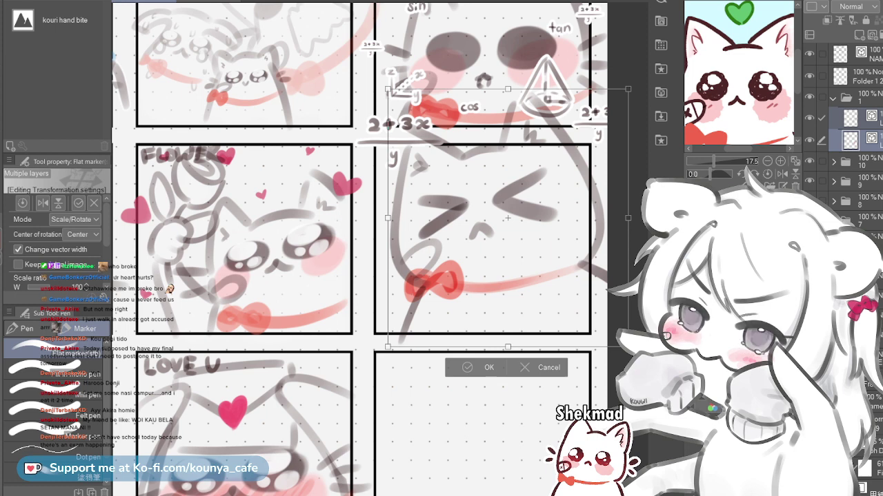
{"action": "left_click_drag", "start_coordinate": [629, 346], "coordinate": [605, 323]}
{"action": "mouse_move", "coordinate": [518, 231]}
{"action": "left_mouse_down"}
{"action": "mouse_move", "coordinate": [511, 250]}
{"action": "mouse_move", "coordinate": [500, 240]}
{"action": "left_mouse_up"}
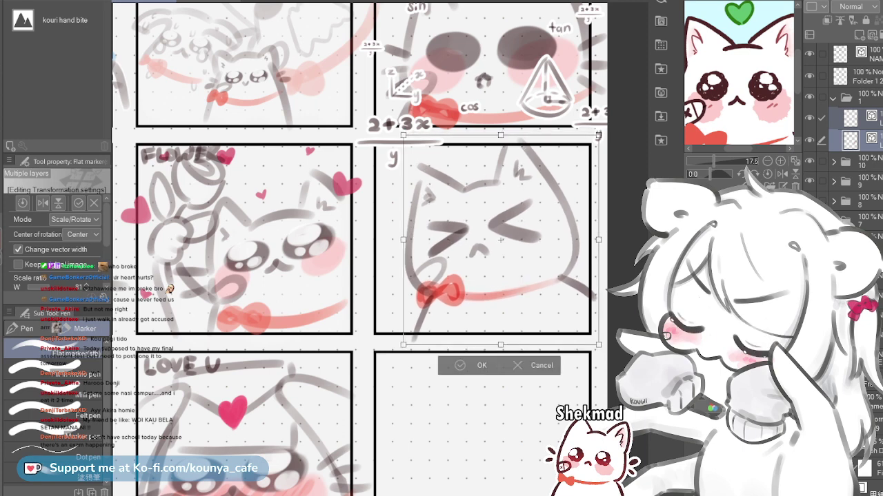
{"action": "key", "text": "Return"}
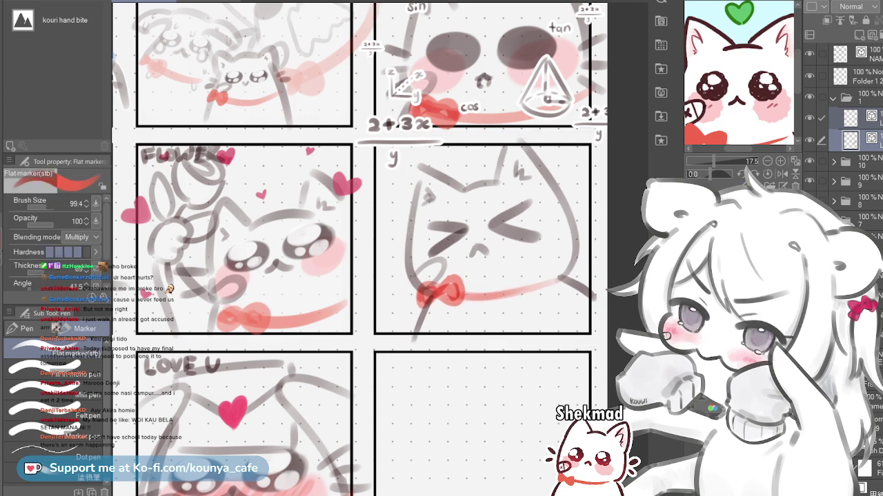
{"action": "left_click", "coordinate": [860, 119]}
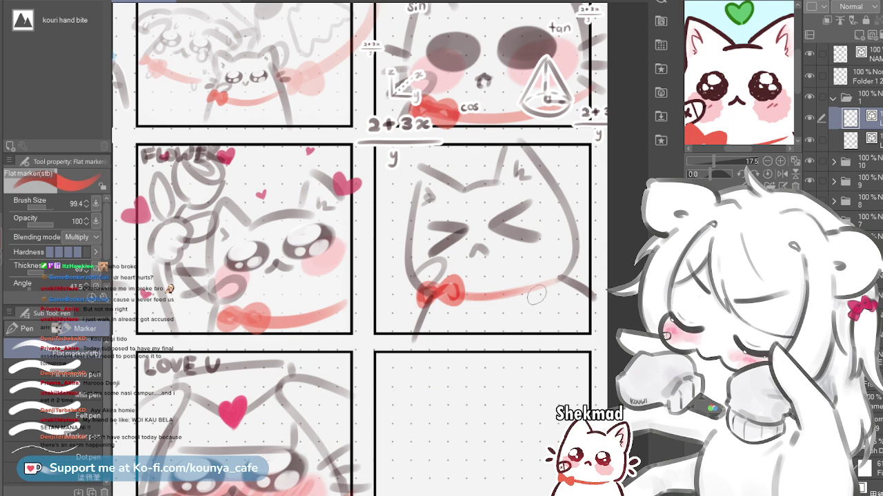
Add a new layer above the head outline layer in the squinting cat's folder
{"action": "key", "text": "ctrl+shift+n"}
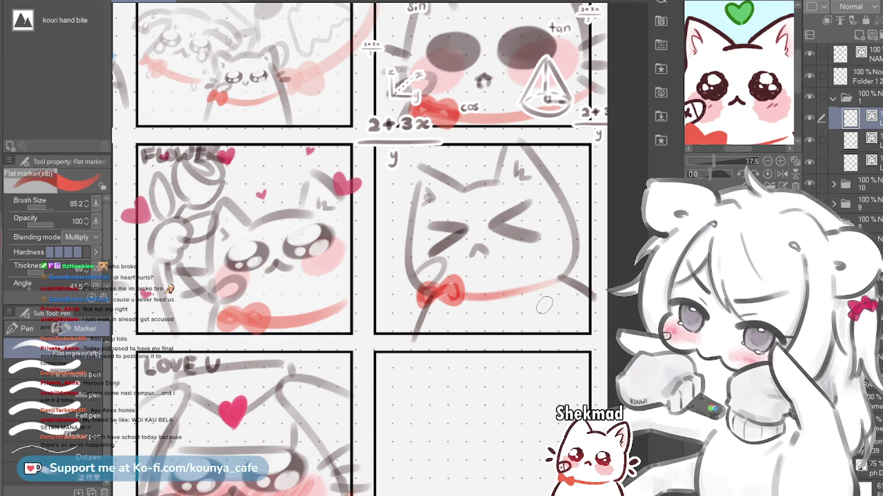
{"action": "left_click_drag", "start_coordinate": [519, 291], "coordinate": [531, 315]}
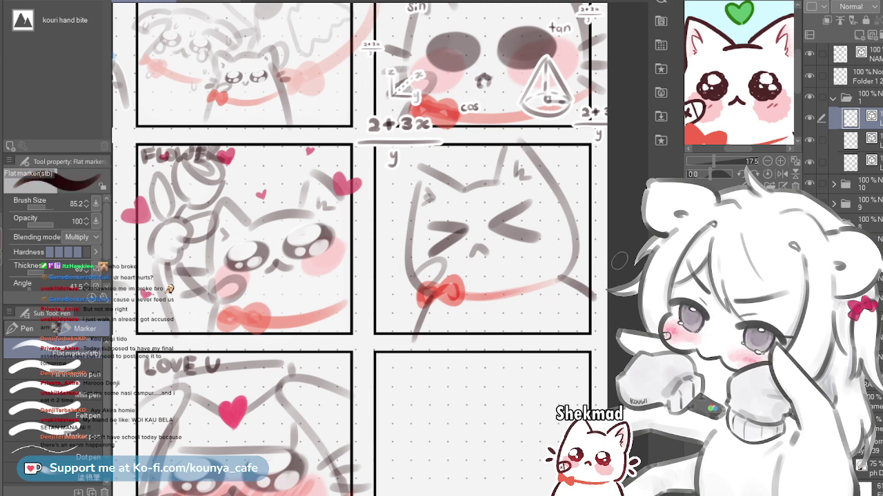
{"action": "left_click_drag", "start_coordinate": [533, 284], "coordinate": [521, 309]}
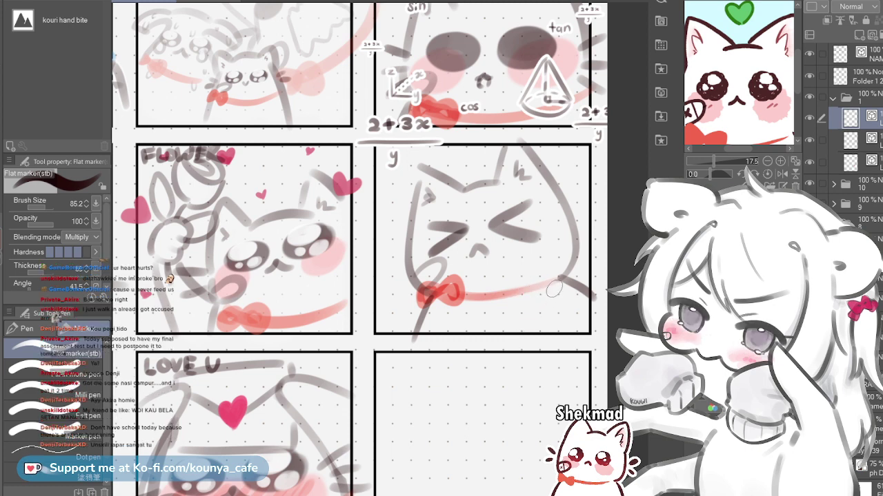
{"action": "mouse_move", "coordinate": [588, 284]}
{"action": "left_mouse_down"}
{"action": "mouse_move", "coordinate": [557, 279]}
{"action": "mouse_move", "coordinate": [522, 295]}
{"action": "mouse_move", "coordinate": [535, 307]}
{"action": "mouse_move", "coordinate": [561, 297]}
{"action": "mouse_move", "coordinate": [517, 300]}
{"action": "mouse_move", "coordinate": [524, 318]}
{"action": "mouse_move", "coordinate": [544, 320]}
{"action": "mouse_move", "coordinate": [536, 296]}
{"action": "mouse_move", "coordinate": [518, 297]}
{"action": "mouse_move", "coordinate": [522, 313]}
{"action": "mouse_move", "coordinate": [527, 292]}
{"action": "mouse_move", "coordinate": [506, 295]}
{"action": "mouse_move", "coordinate": [509, 318]}
{"action": "mouse_move", "coordinate": [523, 315]}
{"action": "mouse_move", "coordinate": [508, 303]}
{"action": "mouse_move", "coordinate": [524, 319]}
{"action": "mouse_move", "coordinate": [543, 293]}
{"action": "mouse_move", "coordinate": [571, 328]}
{"action": "left_mouse_up"}
{"action": "key", "text": "ctrl+z"}
{"action": "key", "text": "ctrl+z"}
{"action": "key", "text": "ctrl+z"}
{"action": "key", "text": "ctrl+z"}
Draw a hand with spread fingers below the cat's right cheek with the dark marker at size 85.2, and tilt it slightly counterclockwise
{"action": "left_click_drag", "start_coordinate": [541, 286], "coordinate": [567, 307]}
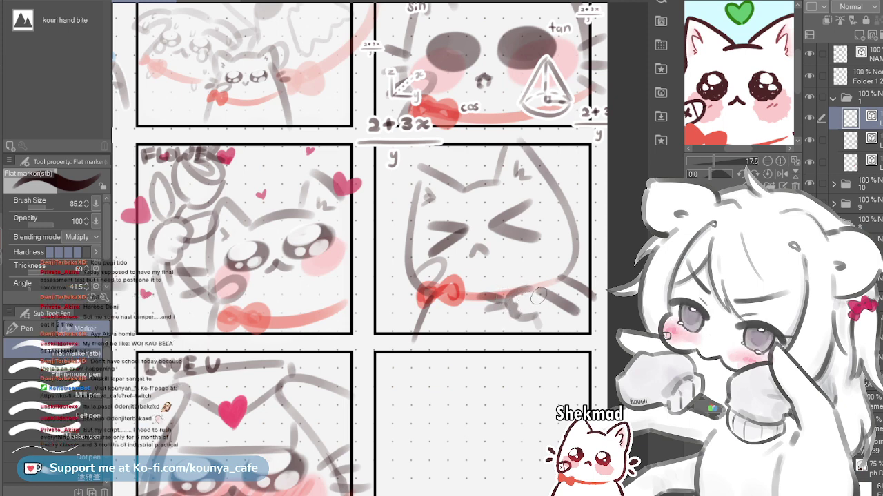
{"action": "left_click_drag", "start_coordinate": [507, 315], "coordinate": [524, 308]}
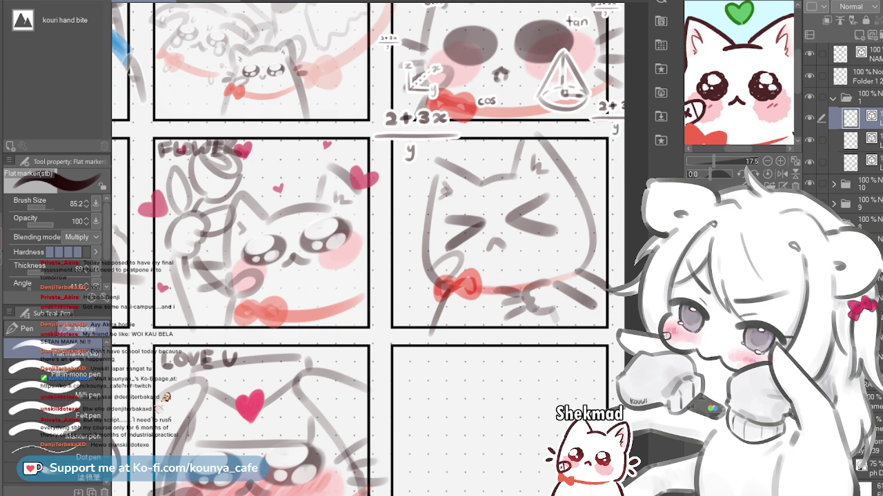
{"action": "key", "text": "ctrl+t"}
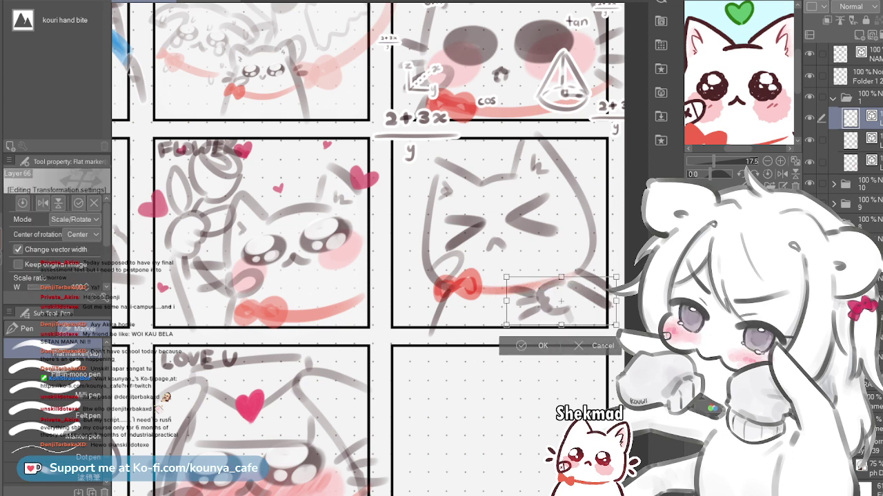
{"action": "left_click_drag", "start_coordinate": [555, 301], "coordinate": [551, 305]}
{"action": "left_click_drag", "start_coordinate": [622, 277], "coordinate": [621, 274]}
{"action": "left_click_drag", "start_coordinate": [559, 302], "coordinate": [553, 302]}
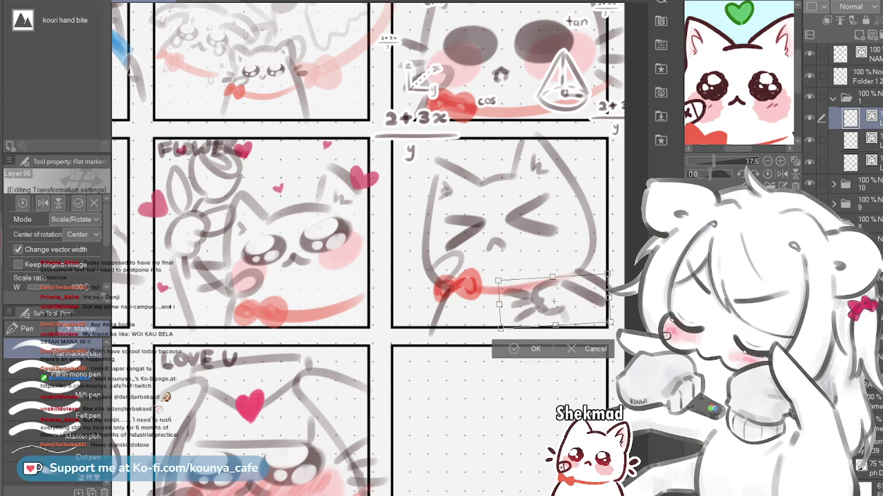
{"action": "key", "text": "Return"}
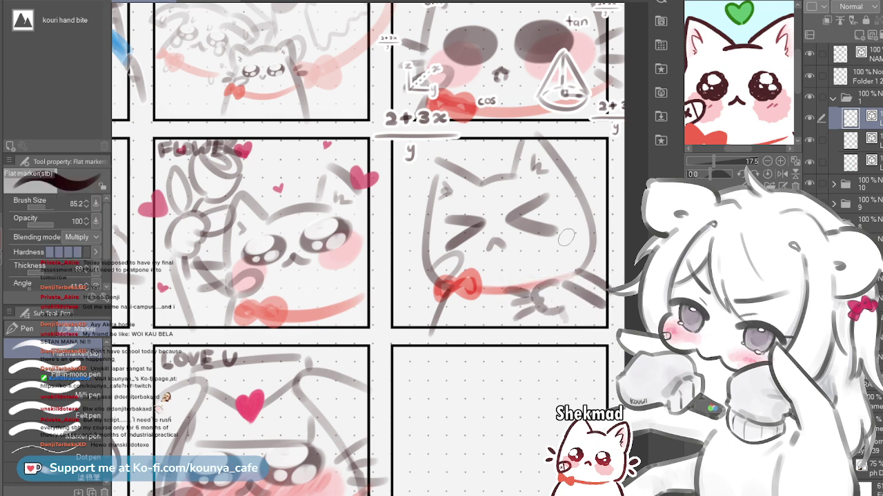
Adjust the hand's finger strokes individually, rotating and lowering the bottom finger and repositioning the upper and middle ones
{"action": "left_click", "coordinate": [525, 313], "text": "ctrl"}
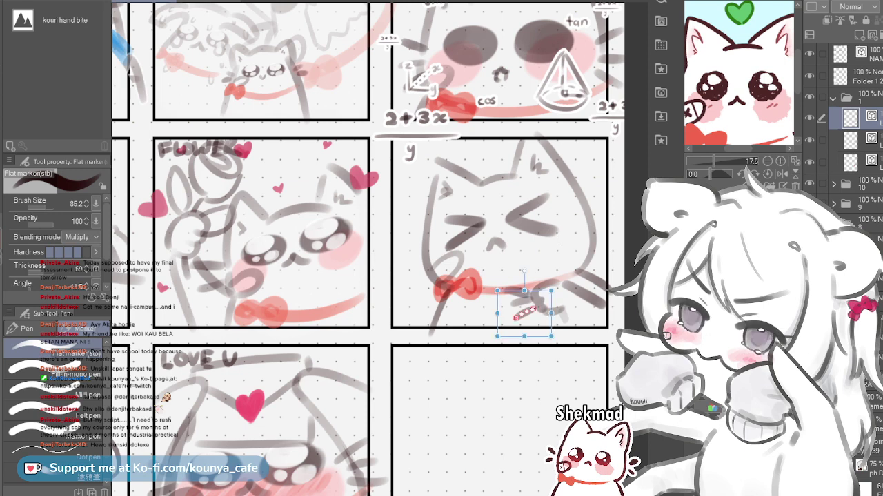
{"action": "left_click_drag", "start_coordinate": [524, 271], "coordinate": [518, 271]}
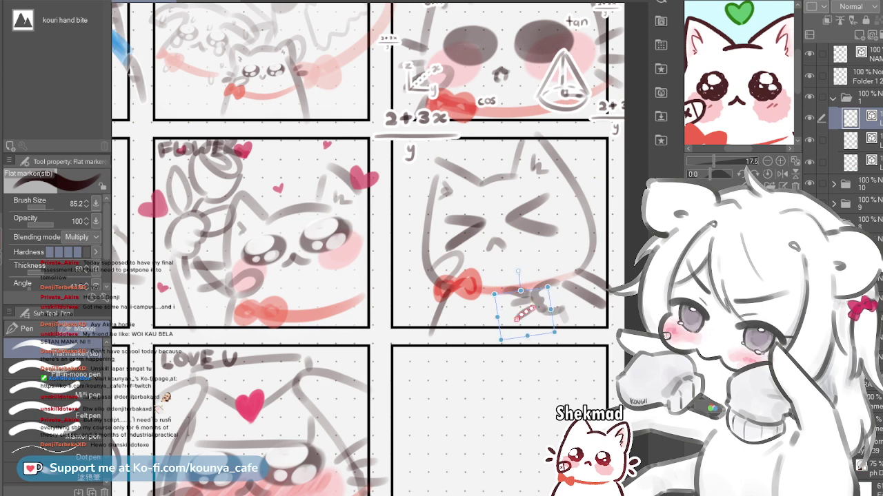
{"action": "left_click_drag", "start_coordinate": [525, 314], "coordinate": [529, 327]}
{"action": "left_click", "coordinate": [517, 292], "text": "ctrl"}
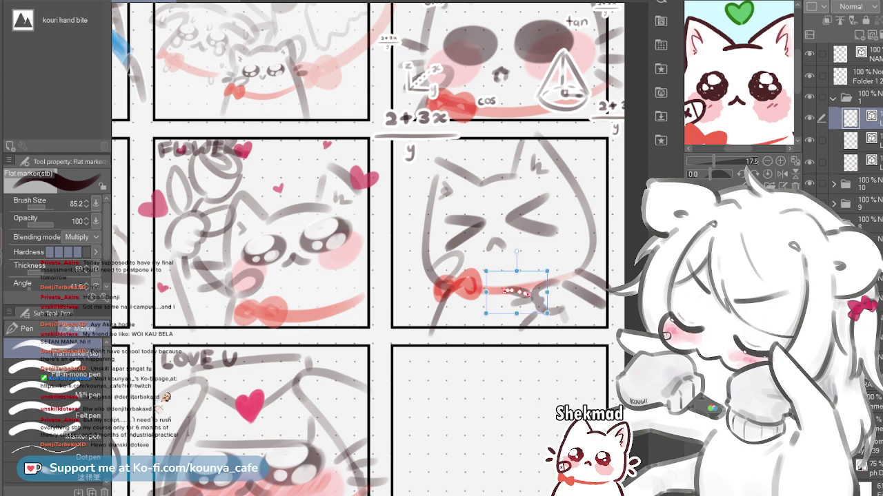
{"action": "left_click_drag", "start_coordinate": [516, 293], "coordinate": [523, 289]}
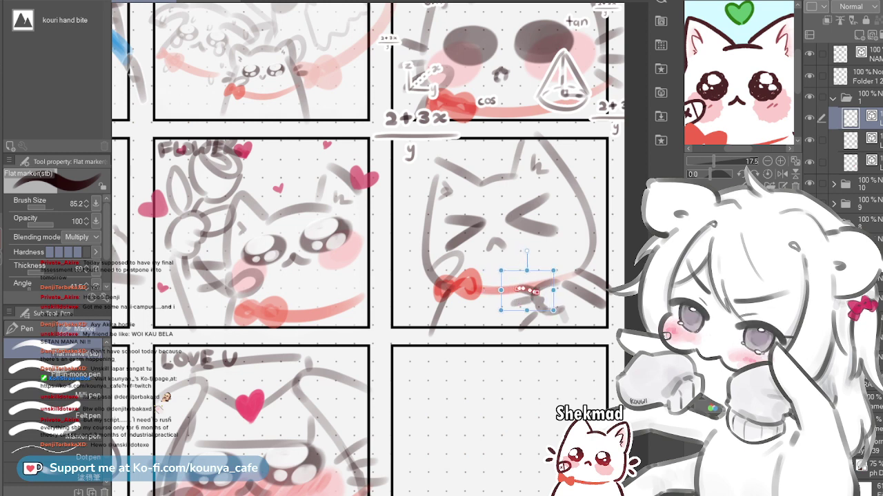
{"action": "key", "text": "Return"}
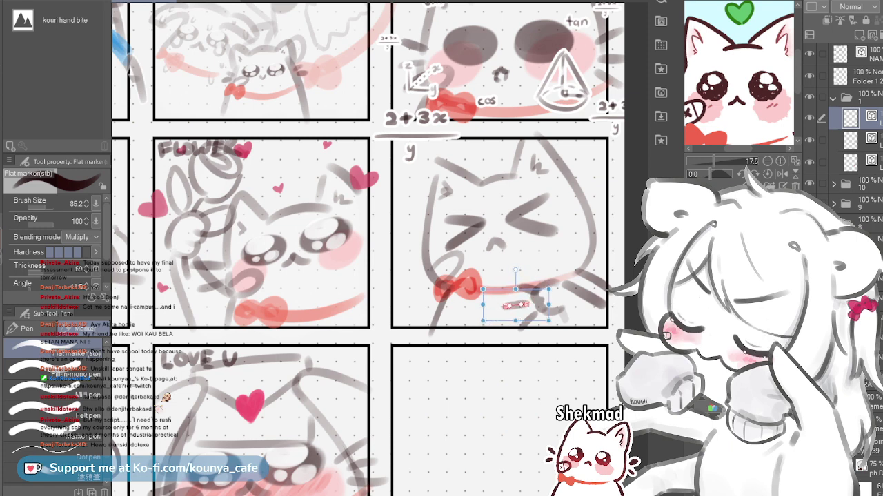
{"action": "key", "text": "Return"}
Reduce the flat marker to size 55.9 and add a short stroke along the hand's lower edge
{"action": "key", "text": "bracketleft"}
{"action": "key", "text": "bracketleft"}
{"action": "key", "text": "bracketleft"}
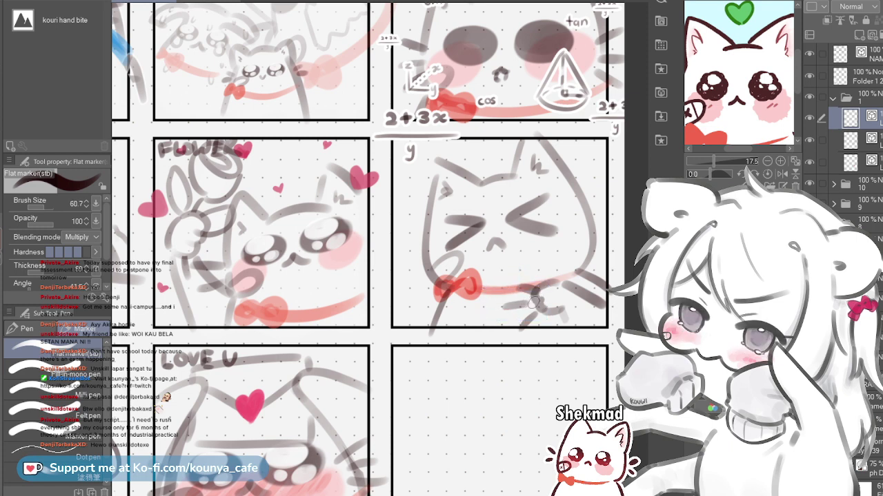
{"action": "key", "text": "bracketleft"}
{"action": "left_click_drag", "start_coordinate": [560, 322], "coordinate": [520, 312]}
Undo the last hand stroke and thicken the base of the fingers with the marker at size 95.5
{"action": "scroll", "coordinate": [528, 301], "scroll_direction": "up", "scroll_amount": 4}
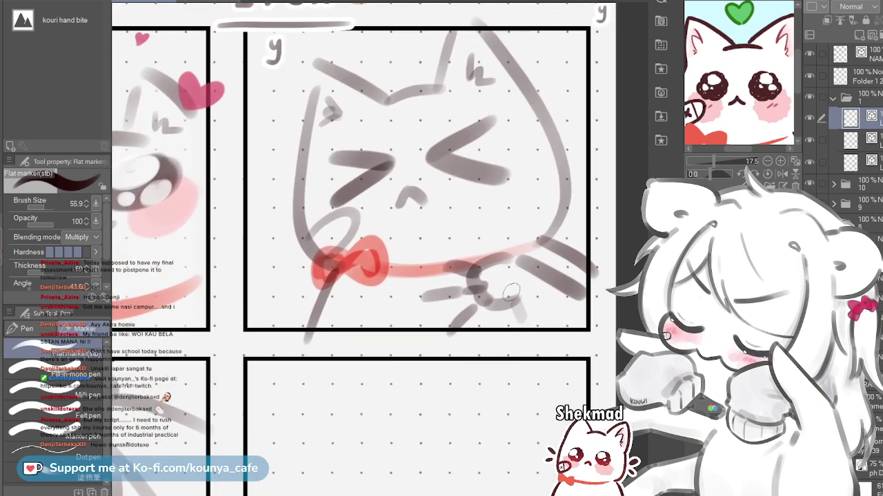
{"action": "left_click_drag", "start_coordinate": [475, 289], "coordinate": [538, 296]}
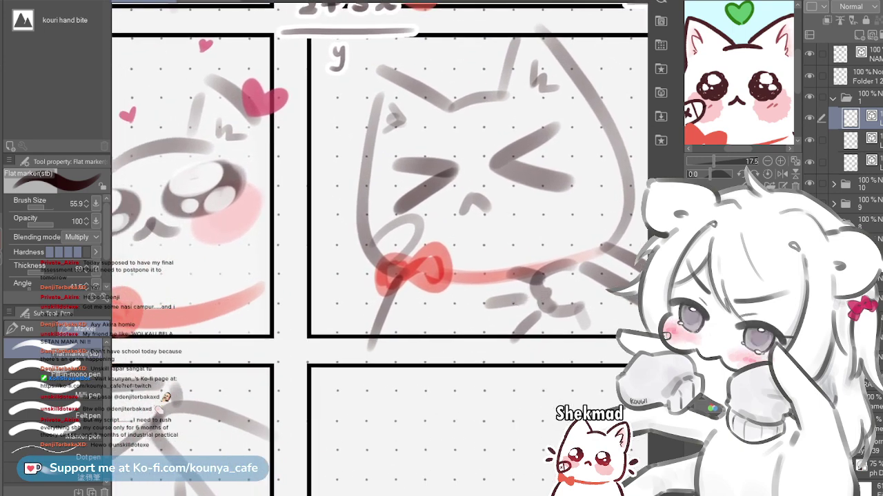
{"action": "key", "text": "]"}
{"action": "key", "text": "]"}
{"action": "key", "text": "]"}
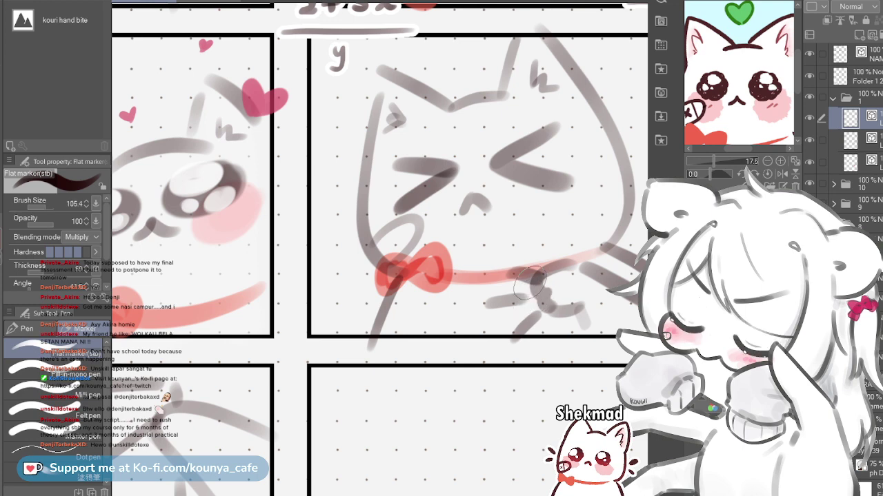
{"action": "key", "text": "ctrl+z"}
{"action": "key", "text": "["}
{"action": "key", "text": "["}
{"action": "left_click_drag", "start_coordinate": [536, 295], "coordinate": [553, 299]}
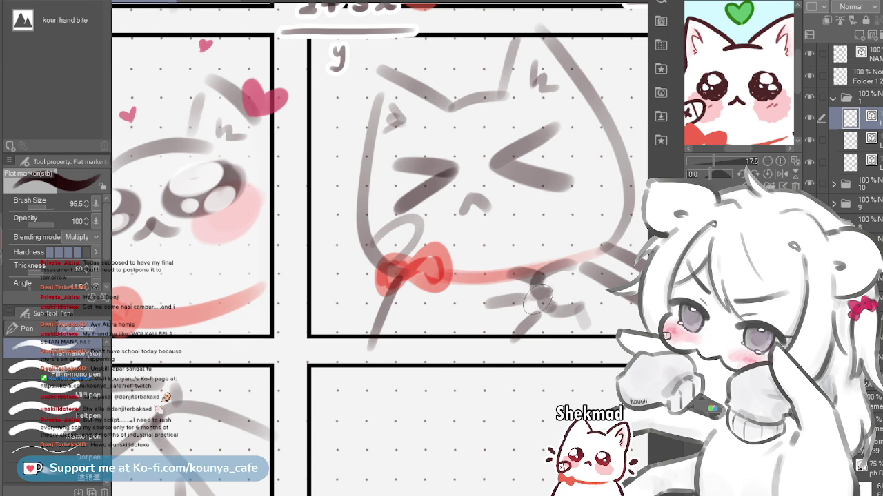
Touch up the hand's finger and palm strokes with smaller marker sizes, finishing at size 61.7
{"action": "key", "text": "["}
{"action": "key", "text": "["}
{"action": "key", "text": "["}
{"action": "key", "text": "["}
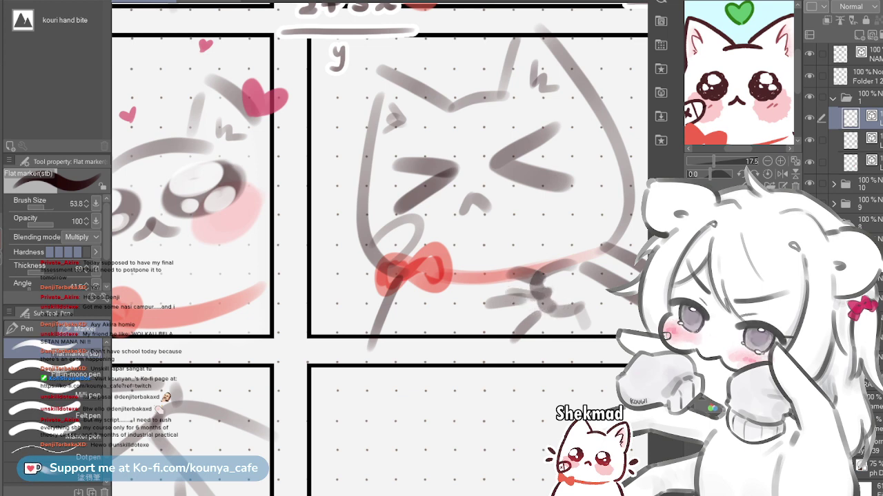
{"action": "key", "text": "["}
{"action": "key", "text": "["}
{"action": "key", "text": "["}
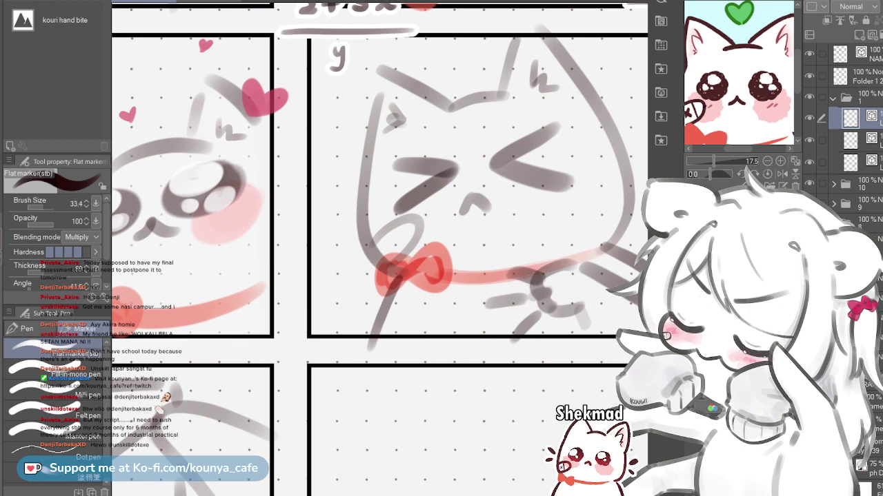
{"action": "key", "text": "]"}
{"action": "key", "text": "]"}
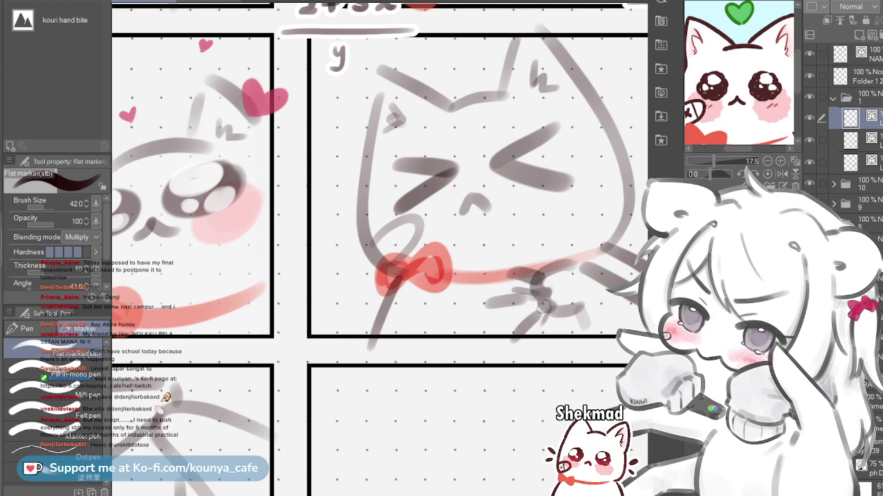
{"action": "key", "text": "bracketright"}
{"action": "key", "text": "bracketright"}
{"action": "key", "text": "bracketright"}
{"action": "key", "text": "bracketright"}
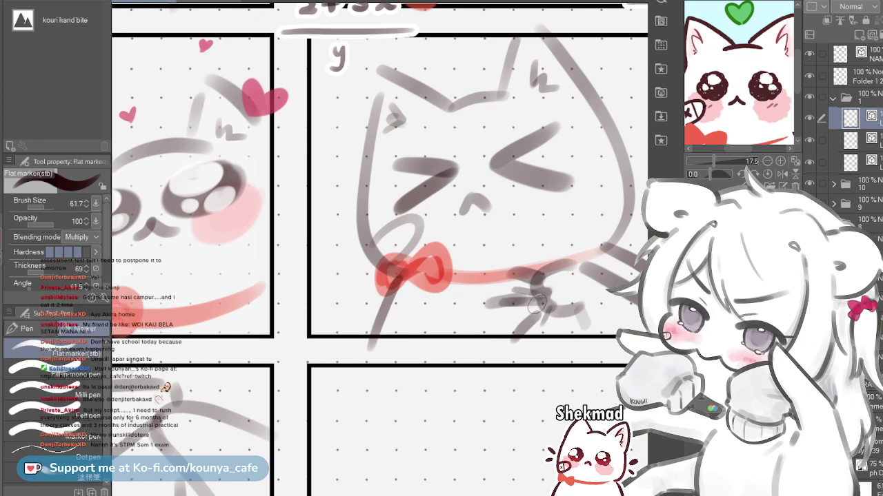
Rotate the arm and hand layer counterclockwise, enlarge it and reposition it at the lower-right corner of the squinting cat's panel
{"action": "scroll", "coordinate": [545, 301], "scroll_direction": "down", "scroll_amount": 5}
{"action": "scroll", "coordinate": [537, 303], "scroll_direction": "up", "scroll_amount": 1}
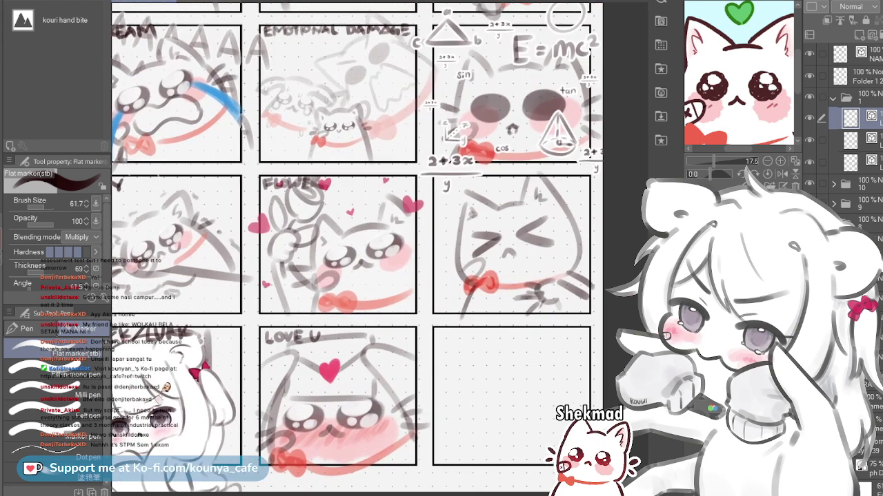
{"action": "left_click_drag", "start_coordinate": [538, 303], "coordinate": [572, 333]}
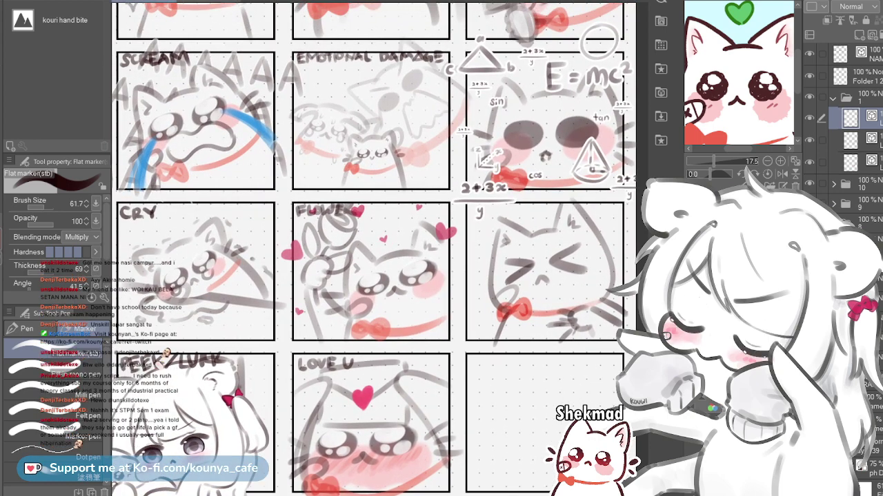
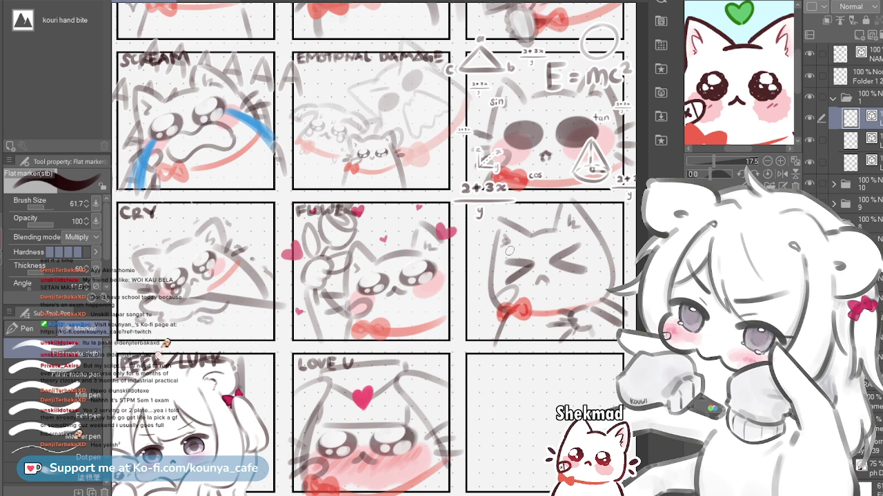
{"action": "scroll", "coordinate": [532, 280], "scroll_direction": "up", "scroll_amount": 5}
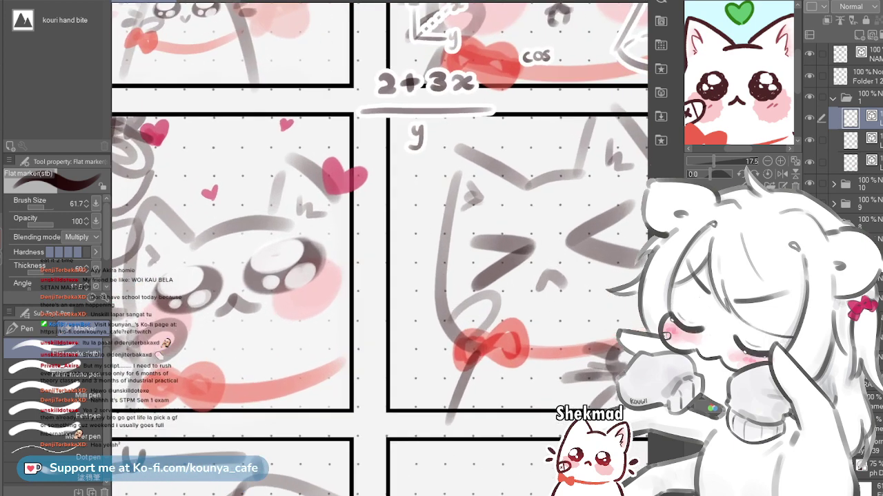
{"action": "left_click_drag", "start_coordinate": [533, 279], "coordinate": [420, 255]}
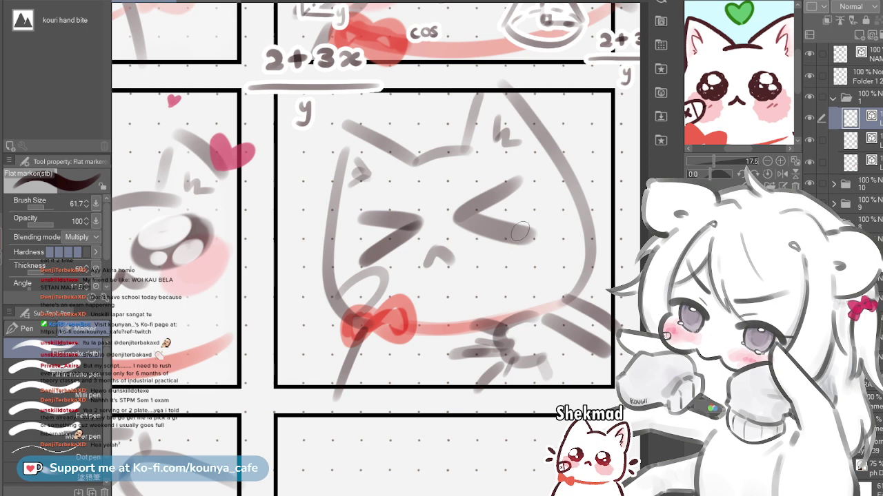
{"action": "scroll", "coordinate": [543, 264], "scroll_direction": "down", "scroll_amount": 1}
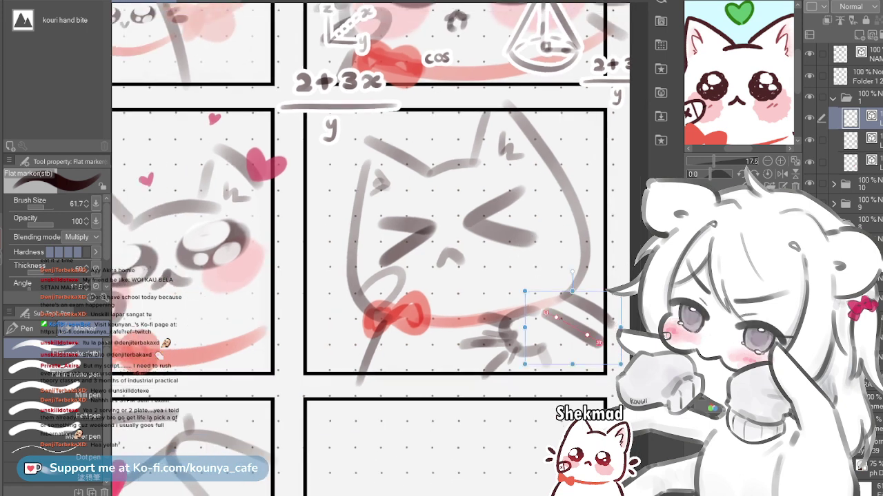
{"action": "key", "text": "ctrl+t"}
{"action": "mouse_move", "coordinate": [531, 343]}
{"action": "left_mouse_down"}
{"action": "mouse_move", "coordinate": [538, 336]}
{"action": "mouse_move", "coordinate": [525, 324]}
{"action": "left_mouse_up"}
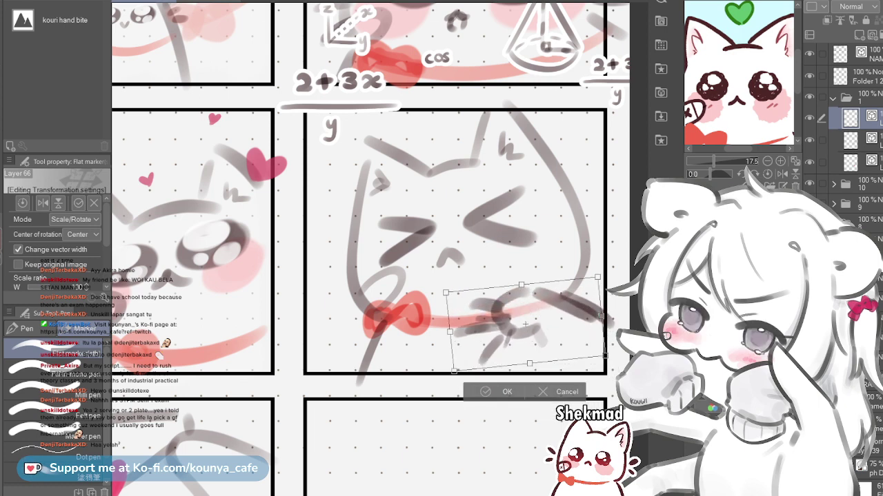
{"action": "left_click_drag", "start_coordinate": [605, 356], "coordinate": [635, 367]}
{"action": "left_click_drag", "start_coordinate": [541, 330], "coordinate": [548, 348]}
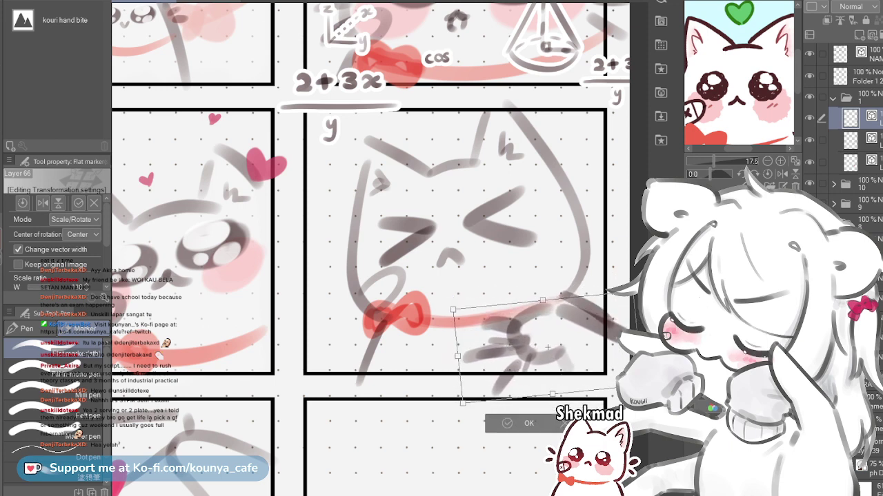
{"action": "key", "text": "Return"}
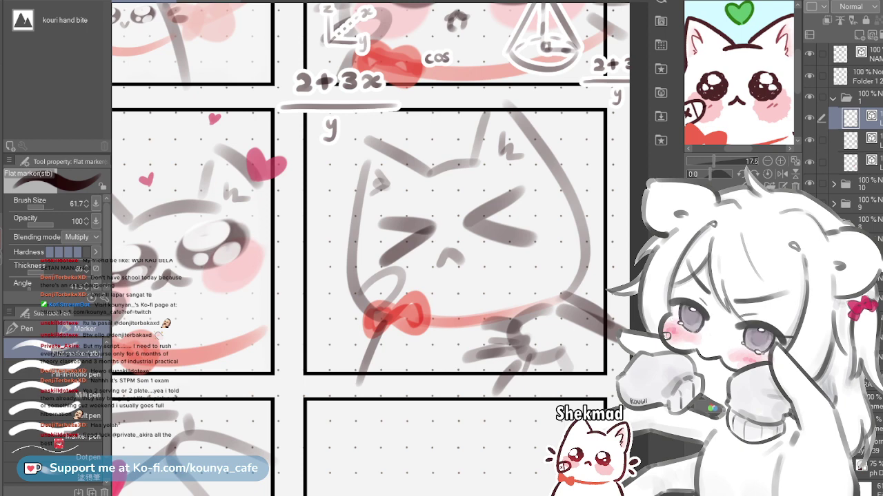
{"action": "scroll", "coordinate": [491, 216], "scroll_direction": "down", "scroll_amount": 2}
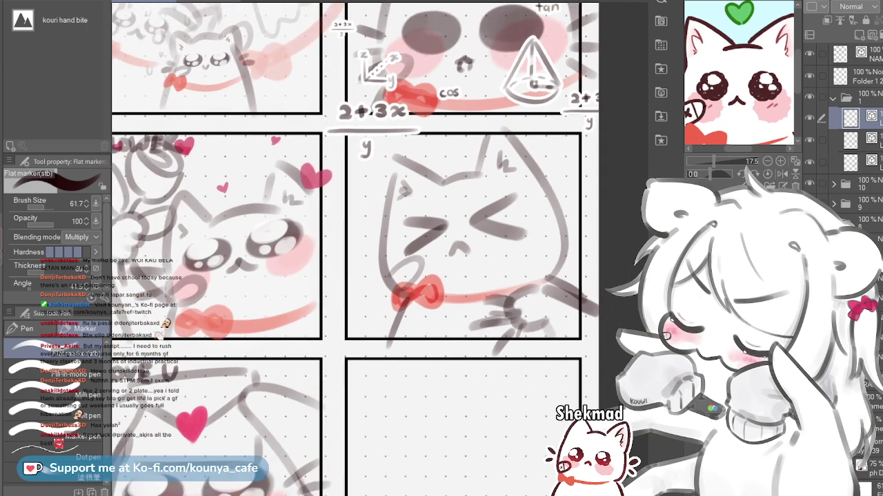
{"action": "left_click_drag", "start_coordinate": [491, 216], "coordinate": [479, 219]}
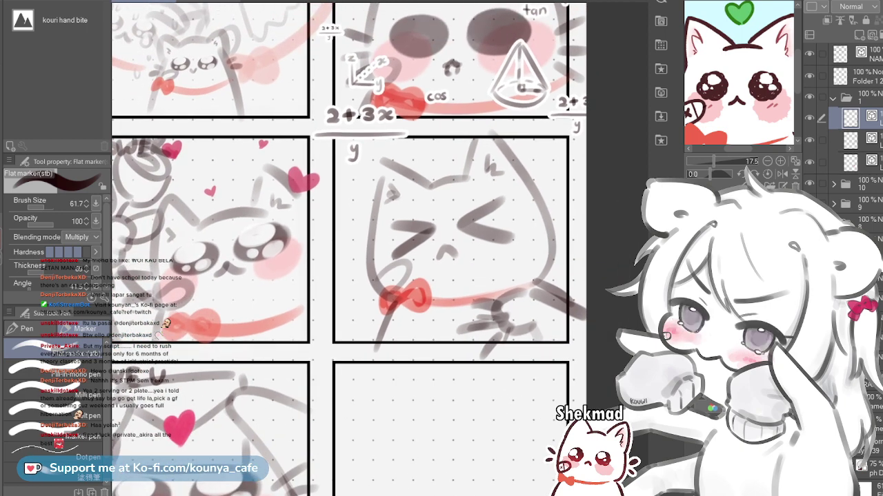
{"action": "left_click_drag", "start_coordinate": [478, 219], "coordinate": [446, 242]}
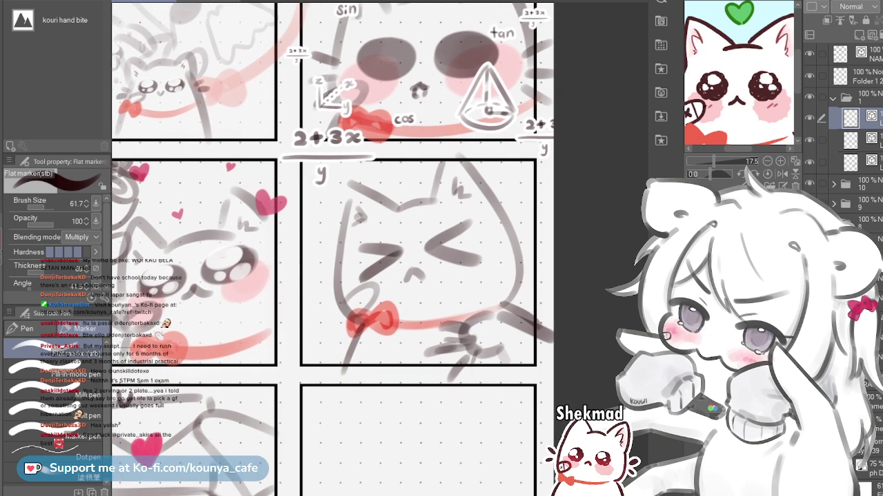
{"action": "scroll", "coordinate": [481, 199], "scroll_direction": "up", "scroll_amount": 2}
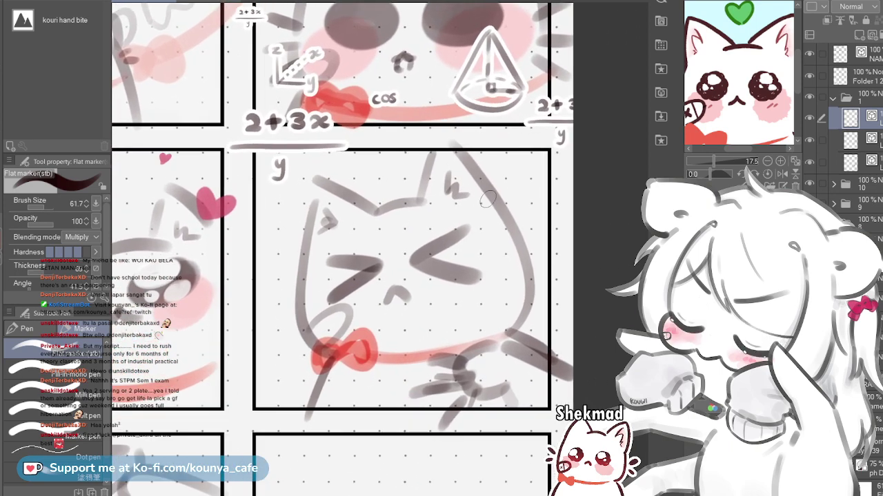
Hide and show the collar layer to identify it, and make the cat head's line layer active
{"action": "left_click_drag", "start_coordinate": [481, 200], "coordinate": [502, 199]}
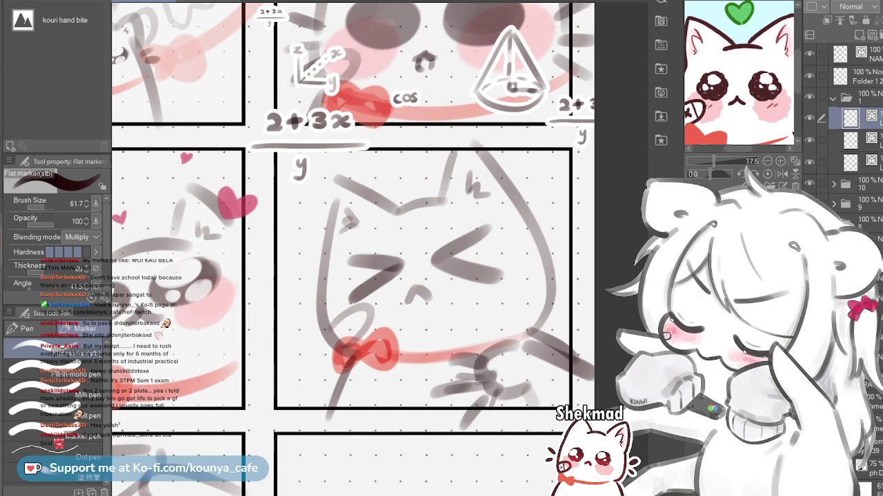
{"action": "left_click_drag", "start_coordinate": [428, 248], "coordinate": [433, 239]}
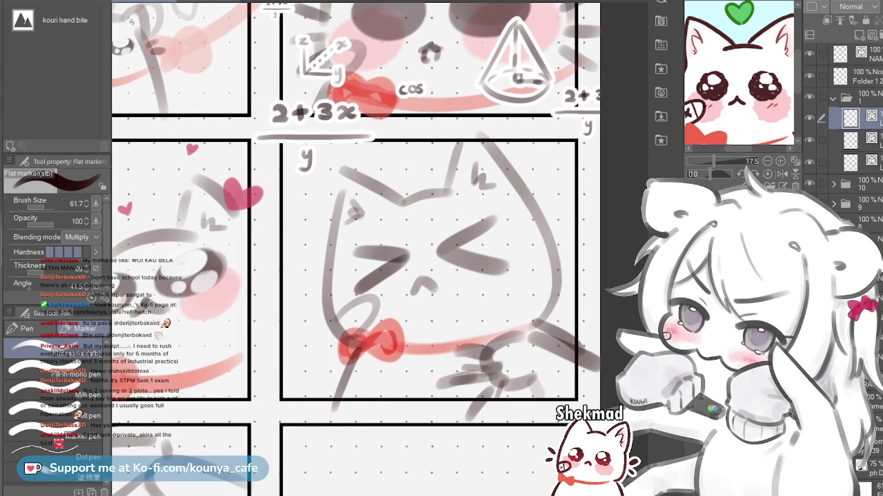
{"action": "left_click", "coordinate": [866, 140]}
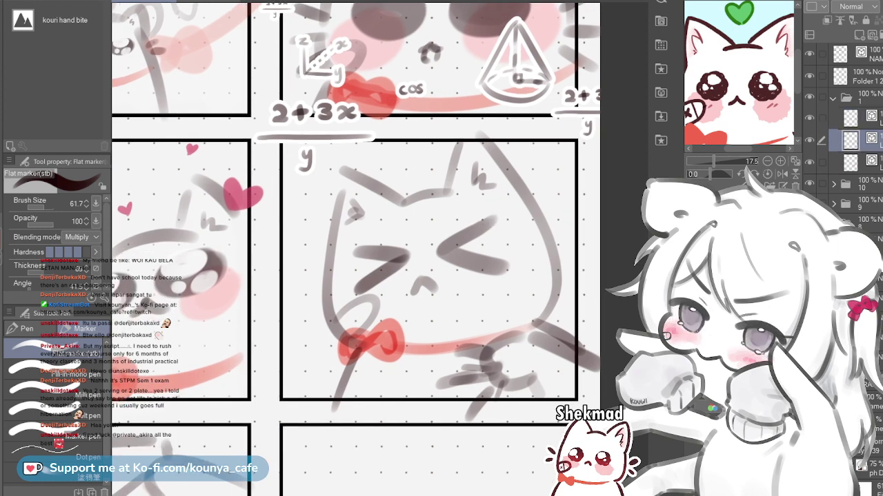
{"action": "left_click", "coordinate": [866, 163]}
{"action": "left_click", "coordinate": [809, 163]}
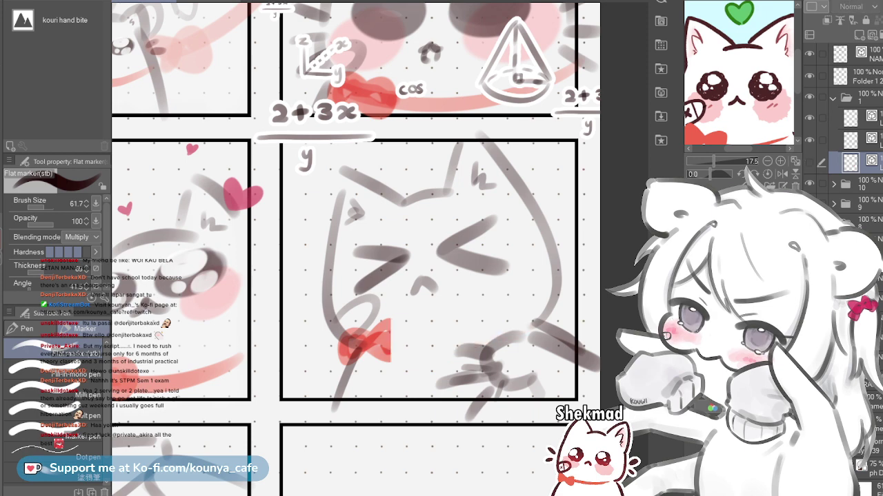
{"action": "left_click", "coordinate": [809, 163]}
{"action": "left_click", "coordinate": [866, 141]}
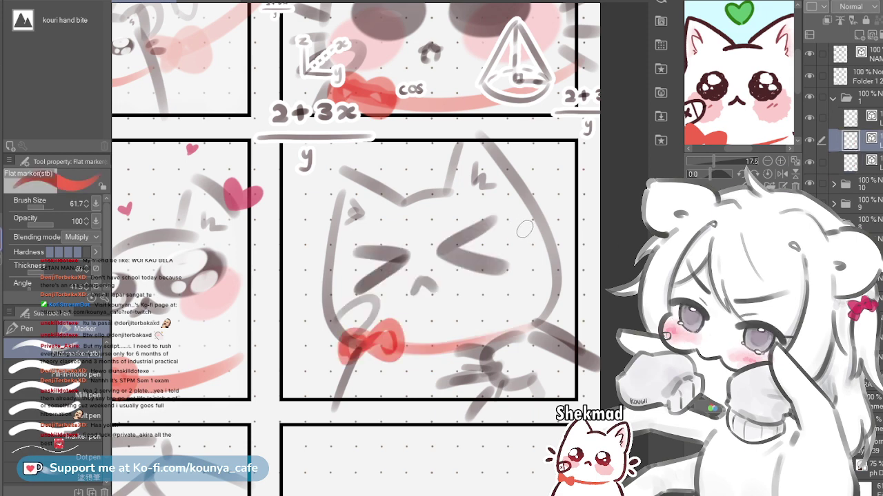
Enlarge the flat marker and try whisker strokes beside the squinting cat's right cheek, undoing the unwanted ones
{"action": "key", "text": "bracketright"}
{"action": "key", "text": "bracketright"}
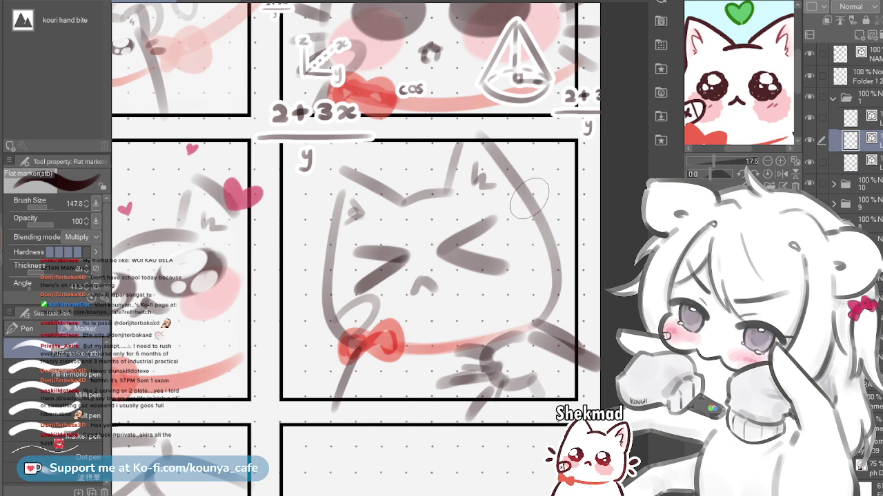
{"action": "mouse_move", "coordinate": [543, 211]}
{"action": "left_mouse_down"}
{"action": "mouse_move", "coordinate": [528, 222]}
{"action": "mouse_move", "coordinate": [575, 207]}
{"action": "left_mouse_up"}
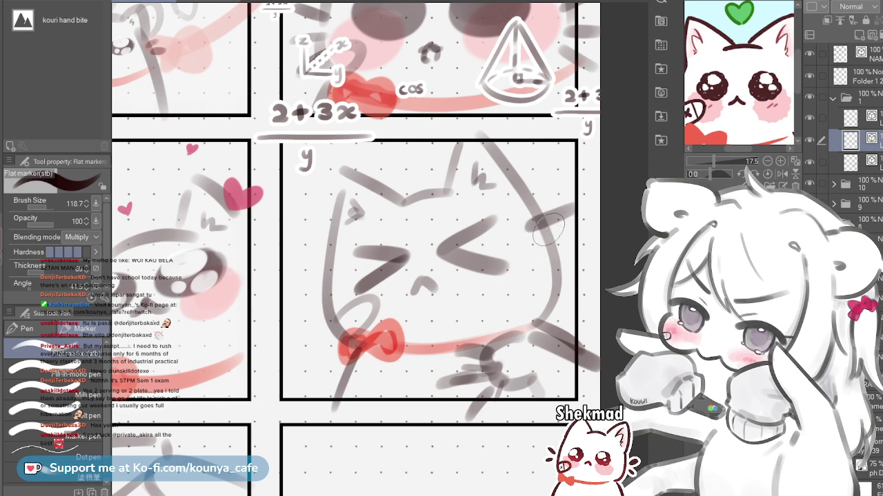
{"action": "mouse_move", "coordinate": [539, 261]}
{"action": "left_mouse_down"}
{"action": "mouse_move", "coordinate": [573, 246]}
{"action": "mouse_move", "coordinate": [541, 227]}
{"action": "left_mouse_up"}
{"action": "key", "text": "ctrl+z"}
{"action": "key", "text": "ctrl+z"}
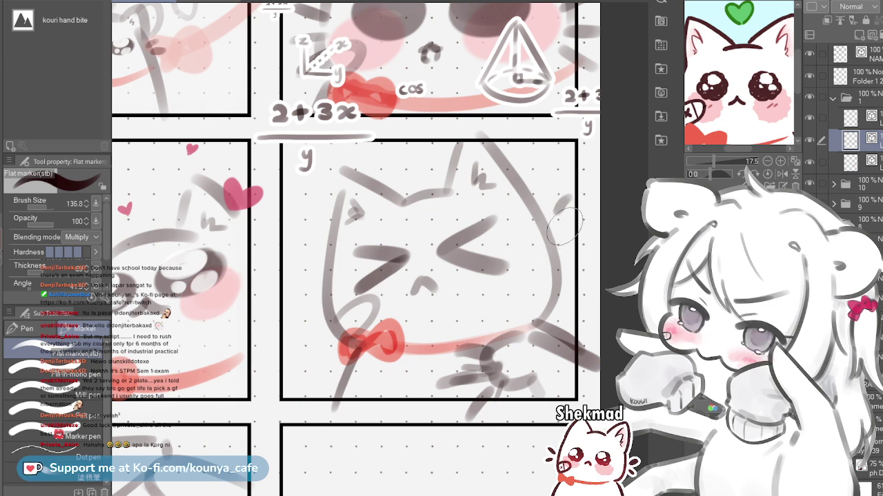
{"action": "key", "text": "ctrl+z"}
{"action": "mouse_move", "coordinate": [548, 213]}
{"action": "left_mouse_down"}
{"action": "mouse_move", "coordinate": [569, 200]}
{"action": "mouse_move", "coordinate": [566, 220]}
{"action": "mouse_move", "coordinate": [595, 216]}
{"action": "left_mouse_up"}
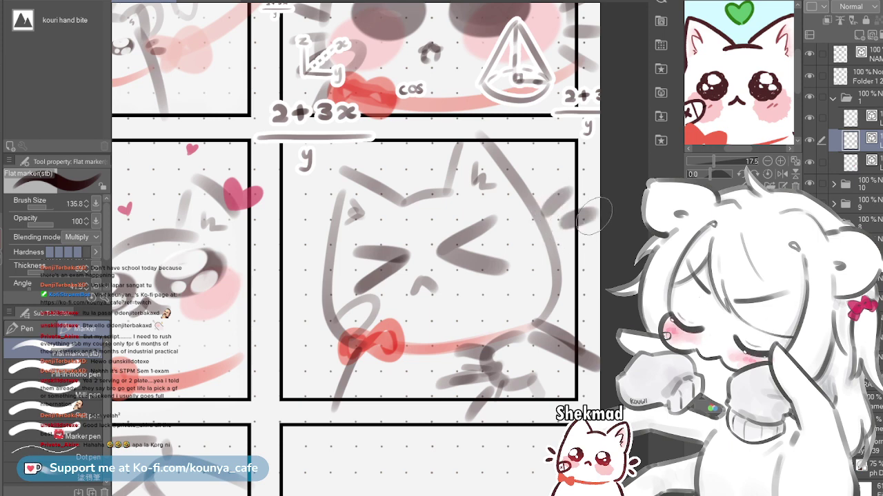
Draw three whiskers on each side of the squinting cat's face, using marker size 121.4 on the right and about 93 on the left
{"action": "key", "text": "bracketleft"}
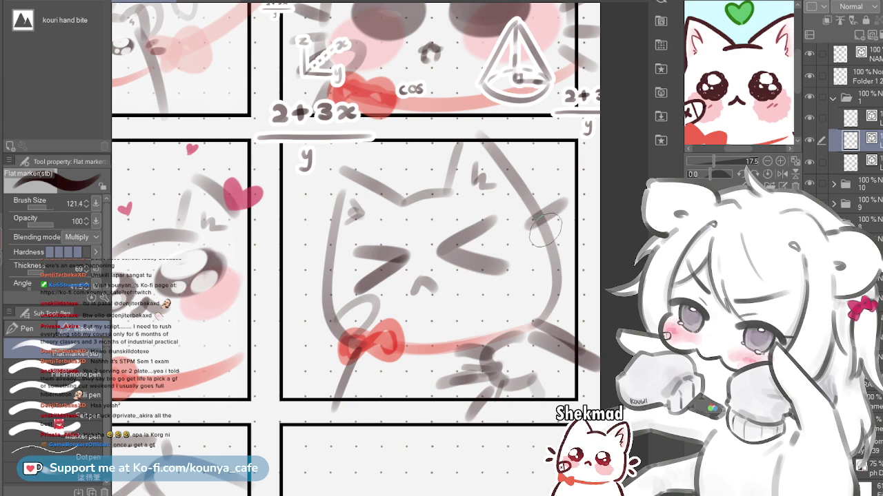
{"action": "mouse_move", "coordinate": [537, 240]}
{"action": "left_mouse_down"}
{"action": "mouse_move", "coordinate": [566, 249]}
{"action": "mouse_move", "coordinate": [540, 253]}
{"action": "mouse_move", "coordinate": [587, 262]}
{"action": "left_mouse_up"}
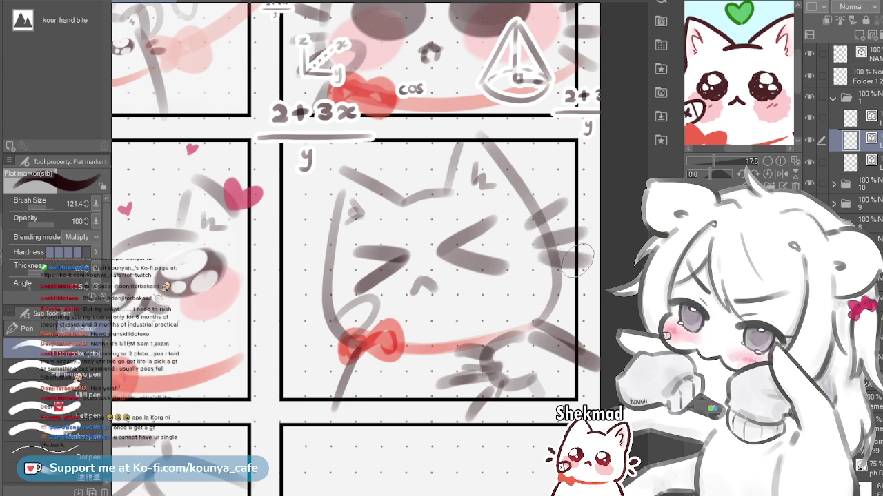
{"action": "key", "text": "["}
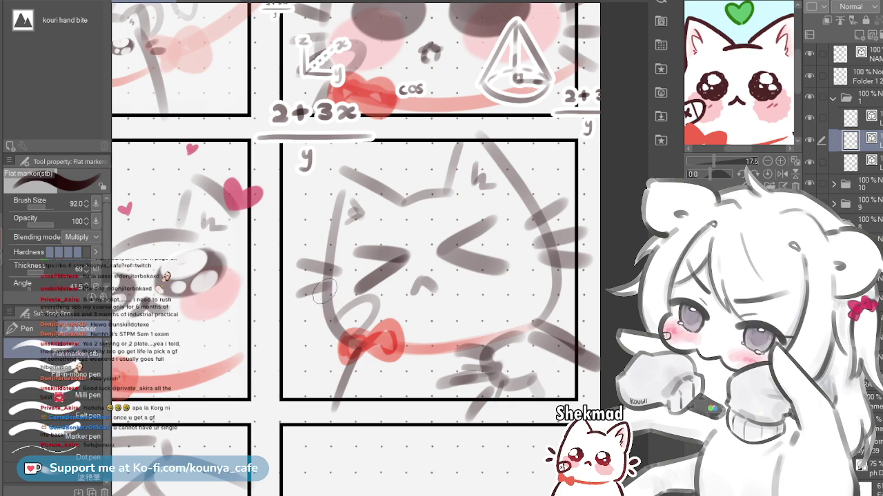
Pick the blush pink from the reference cat's cheek and add a new layer beneath the collar layer
{"action": "scroll", "coordinate": [345, 285], "scroll_direction": "down", "scroll_amount": 4}
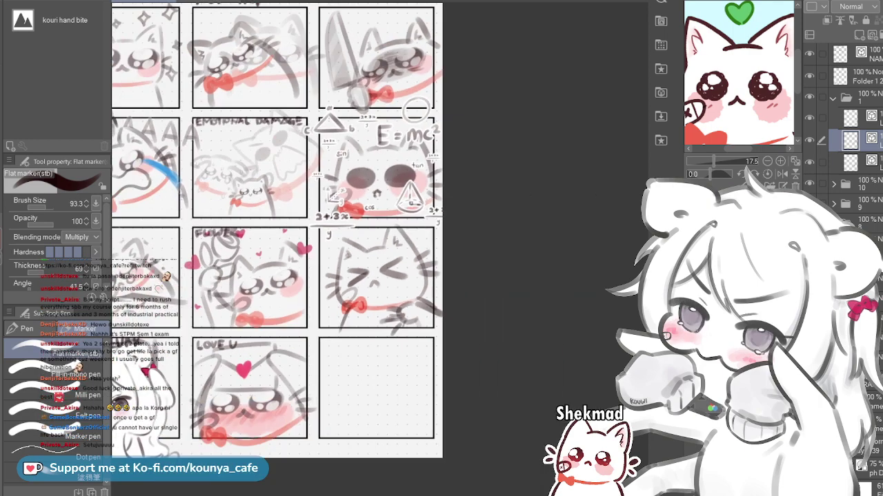
{"action": "scroll", "coordinate": [345, 284], "scroll_direction": "up", "scroll_amount": 2}
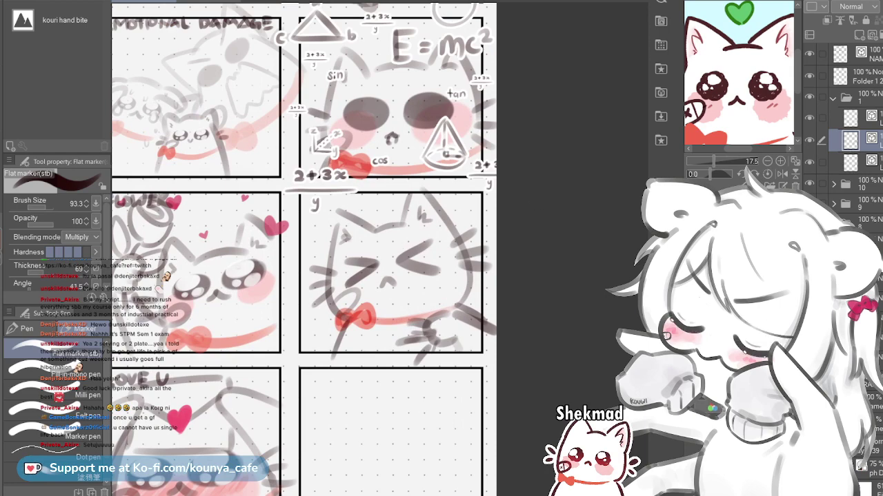
{"action": "left_click", "coordinate": [778, 107]}
{"action": "left_click_drag", "start_coordinate": [414, 260], "coordinate": [462, 233]}
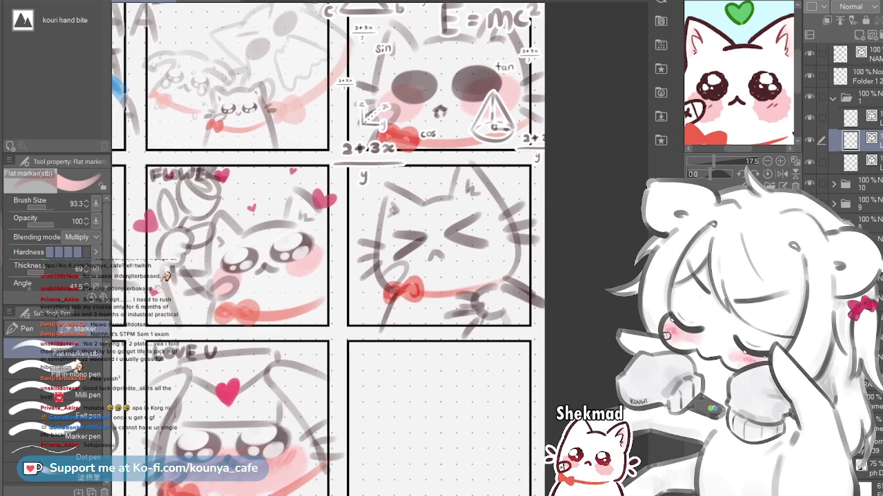
{"action": "scroll", "coordinate": [491, 260], "scroll_direction": "up", "scroll_amount": 3}
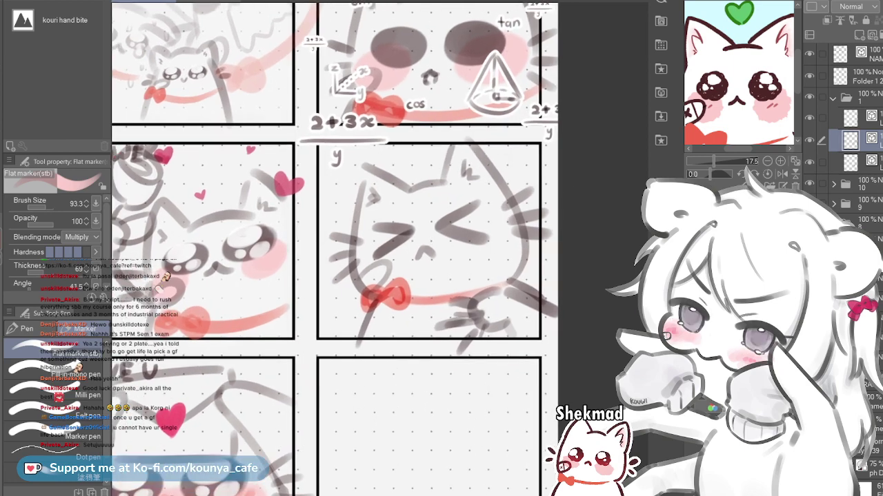
{"action": "left_click", "coordinate": [871, 163]}
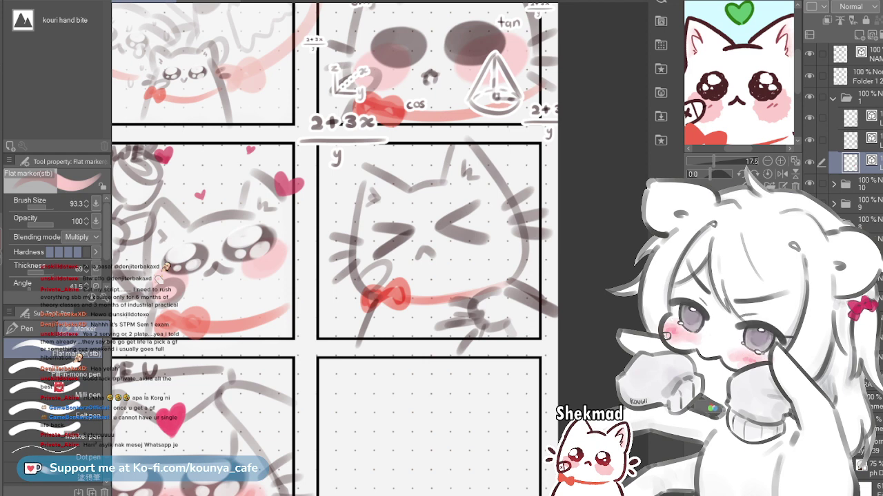
{"action": "key", "text": "ctrl+shift+n"}
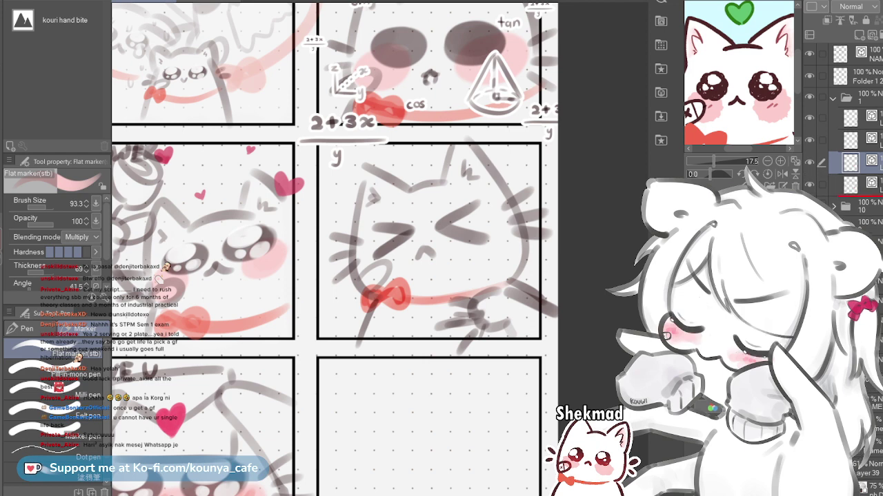
{"action": "left_click_drag", "start_coordinate": [870, 163], "coordinate": [870, 195]}
Try pink blush on the squinting cat's cheek and nose at marker sizes 172.6 and 252.1, and undo it
{"action": "scroll", "coordinate": [403, 282], "scroll_direction": "up", "scroll_amount": 1}
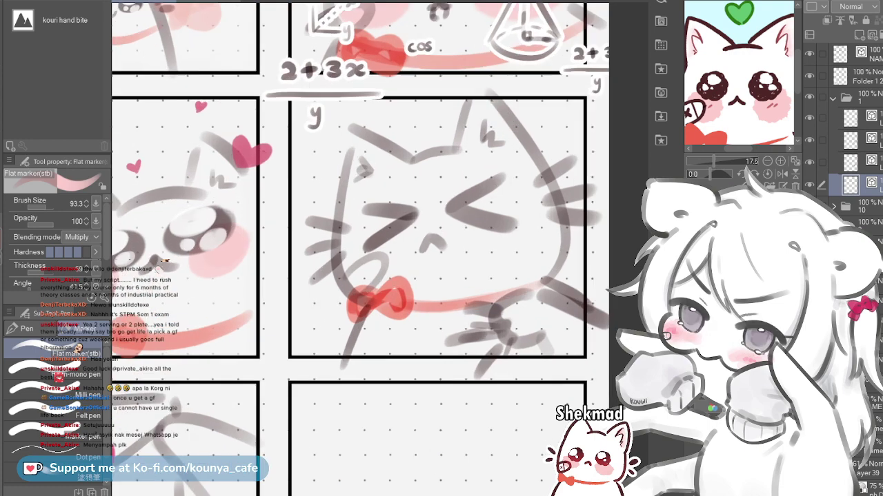
{"action": "key", "text": "bracketleft"}
{"action": "left_click", "coordinate": [378, 256]}
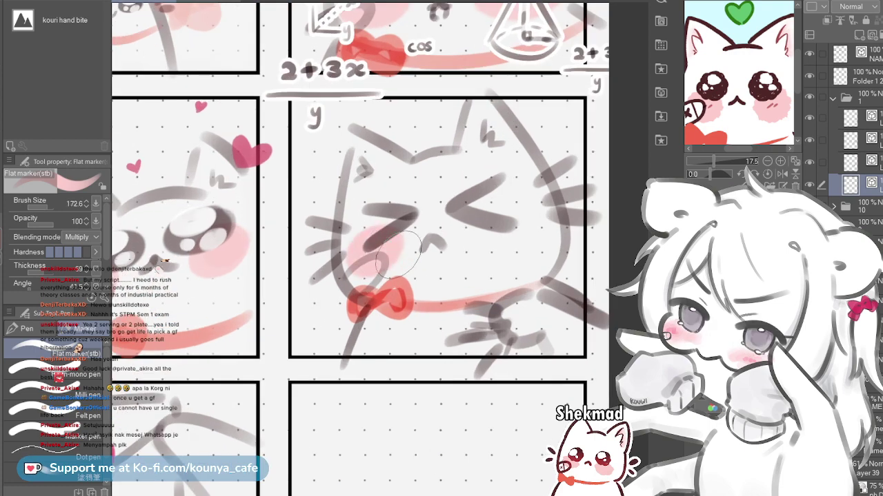
{"action": "key", "text": "bracketright"}
{"action": "key", "text": "bracketright"}
{"action": "left_click_drag", "start_coordinate": [400, 245], "coordinate": [436, 246]}
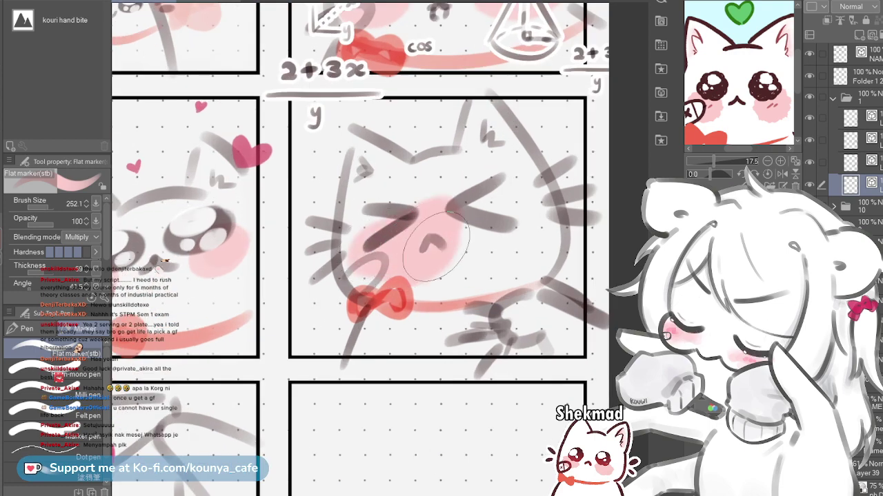
{"action": "key", "text": "ctrl+z"}
{"action": "key", "text": "ctrl+z"}
Paint a slanted pink blush band across the squinting cat's face with the flat marker at size 223.9
{"action": "left_click_drag", "start_coordinate": [369, 247], "coordinate": [500, 217]}
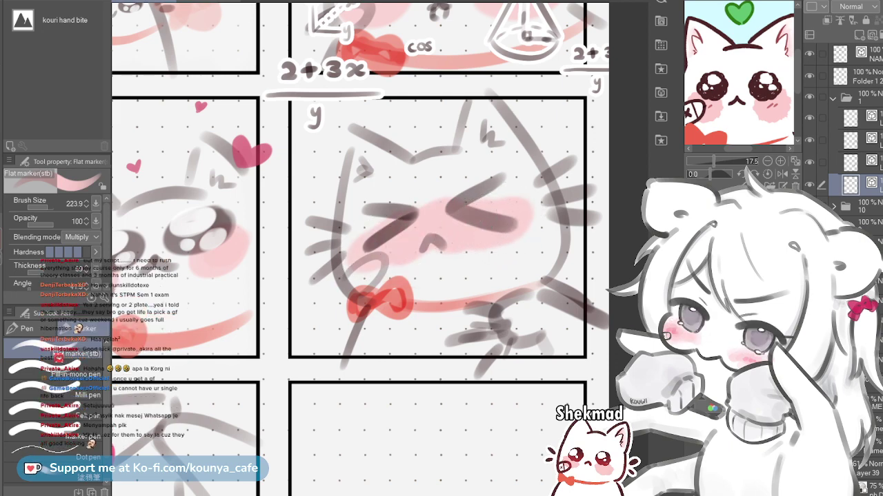
{"action": "scroll", "coordinate": [470, 224], "scroll_direction": "down", "scroll_amount": 5}
{"action": "scroll", "coordinate": [449, 207], "scroll_direction": "up", "scroll_amount": 5}
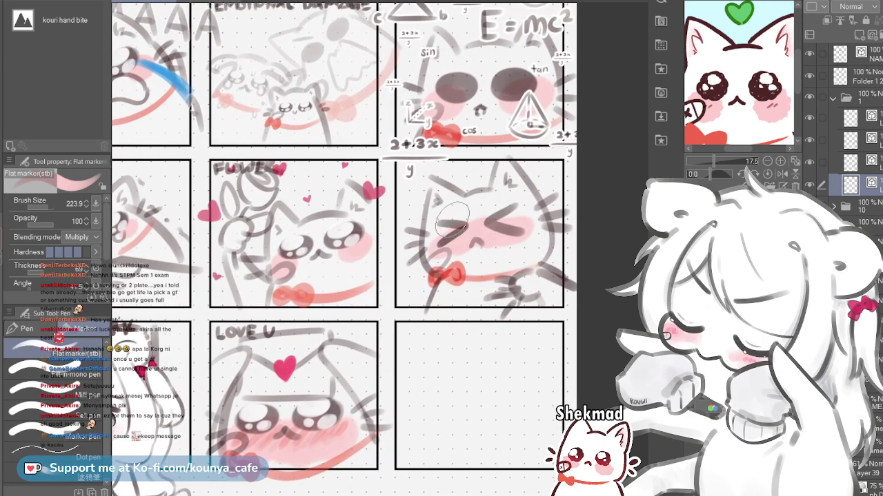
{"action": "left_click_drag", "start_coordinate": [453, 220], "coordinate": [471, 236]}
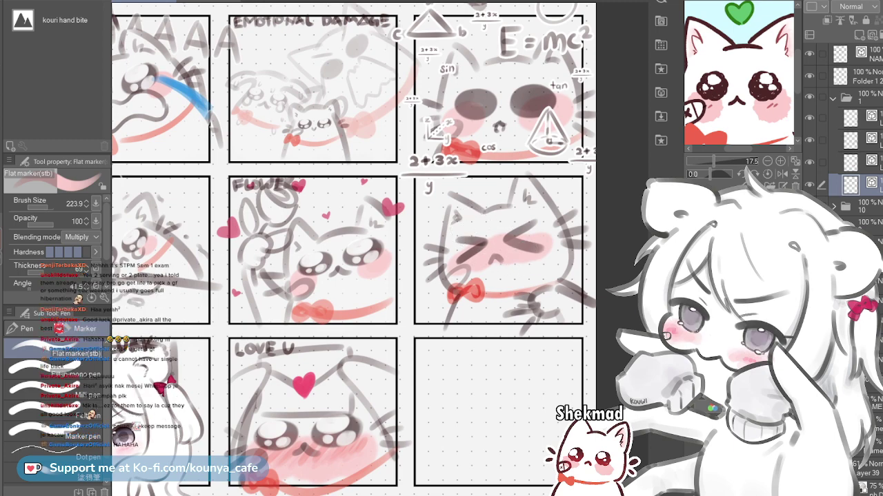
{"action": "scroll", "coordinate": [504, 248], "scroll_direction": "up", "scroll_amount": 1}
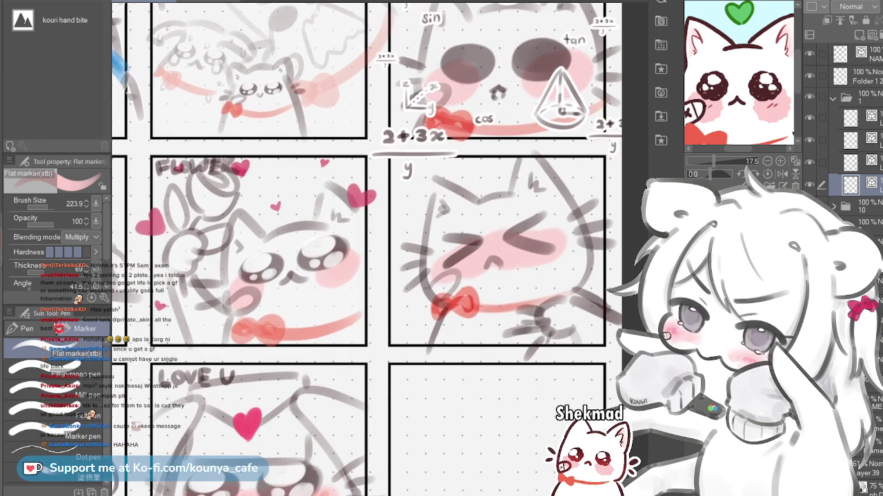
Add a new layer at the top of the cat's folder and sample the dark pink heart in the flower panel, switching to the layer-based eyedropper
{"action": "left_click", "coordinate": [870, 118]}
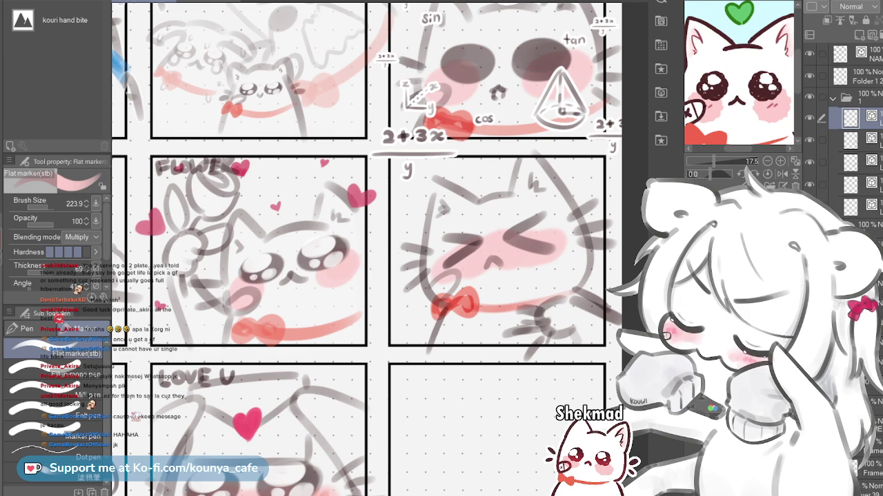
{"action": "scroll", "coordinate": [573, 43], "scroll_direction": "down", "scroll_amount": 3}
{"action": "scroll", "coordinate": [323, 200], "scroll_direction": "up", "scroll_amount": 10}
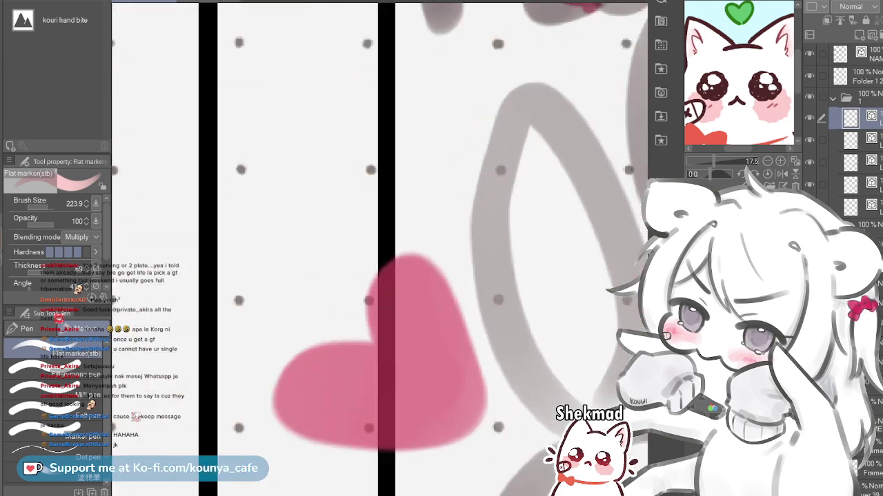
{"action": "left_click_drag", "start_coordinate": [414, 331], "coordinate": [380, 240]}
{"action": "left_click", "coordinate": [397, 303], "text": "alt"}
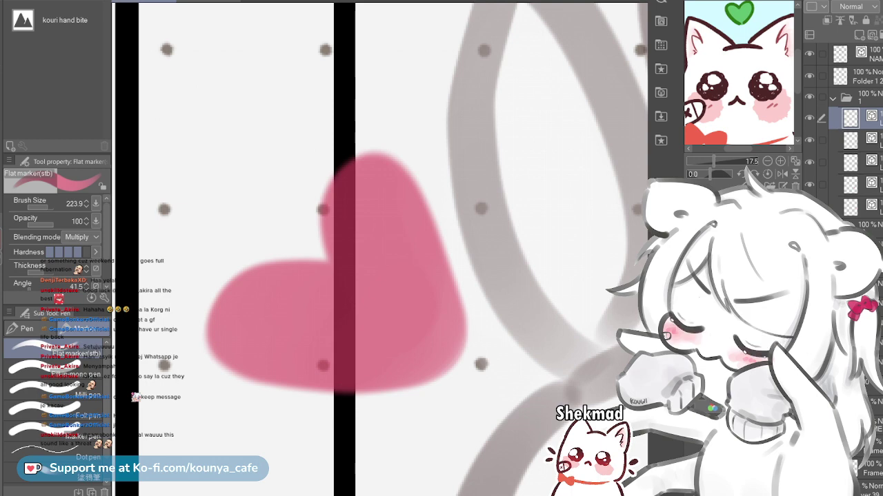
{"action": "left_click", "coordinate": [397, 304], "text": "ctrl"}
{"action": "left_click", "coordinate": [862, 118]}
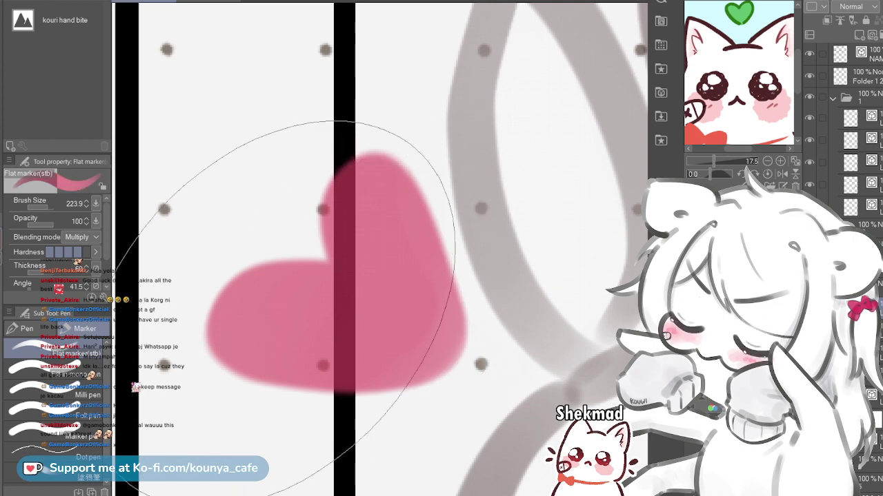
{"action": "key", "text": "i"}
{"action": "left_click", "coordinate": [52, 373]}
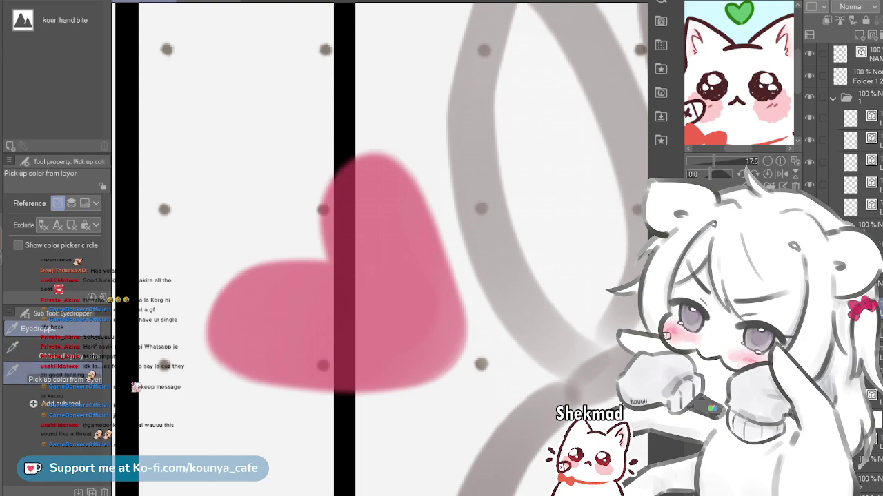
Return to the squinting cat's panel, make the new top layer active and review the sketch
{"action": "scroll", "coordinate": [603, 208], "scroll_direction": "down", "scroll_amount": 8}
{"action": "left_click_drag", "start_coordinate": [603, 208], "coordinate": [280, 191]}
{"action": "scroll", "coordinate": [412, 202], "scroll_direction": "up", "scroll_amount": 3}
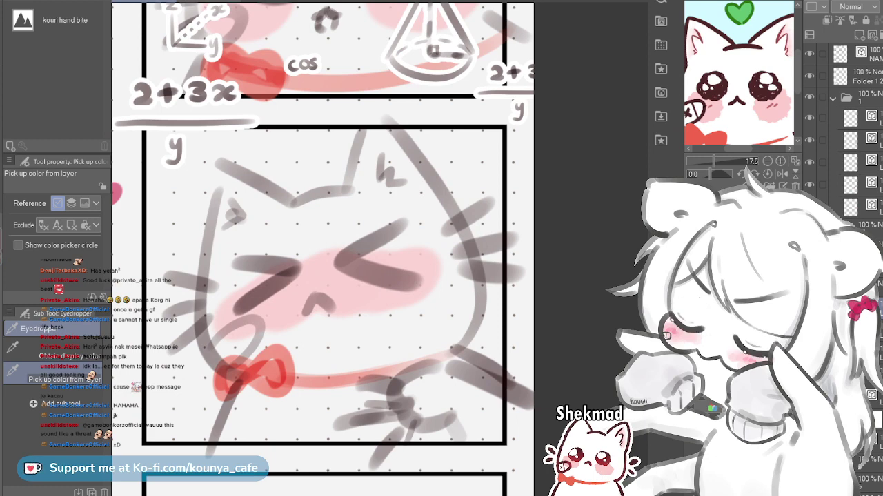
{"action": "left_click", "coordinate": [862, 118]}
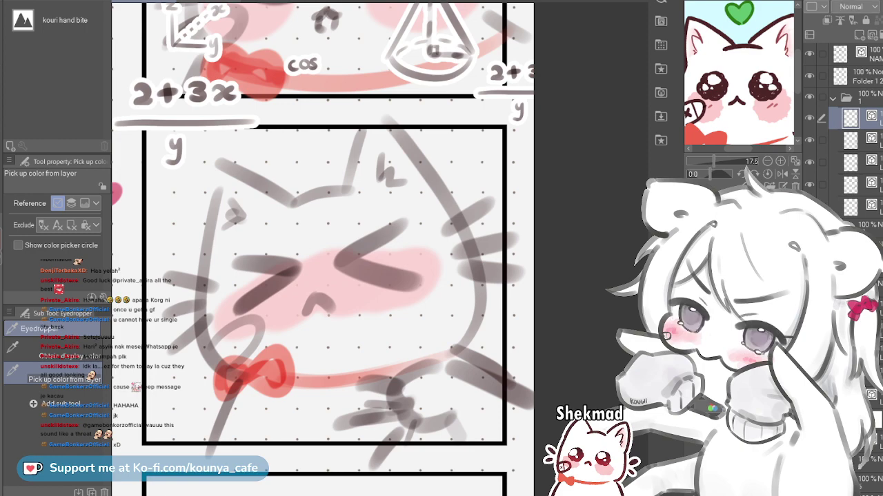
{"action": "scroll", "coordinate": [488, 199], "scroll_direction": "down", "scroll_amount": 4}
{"action": "scroll", "coordinate": [460, 200], "scroll_direction": "up", "scroll_amount": 4}
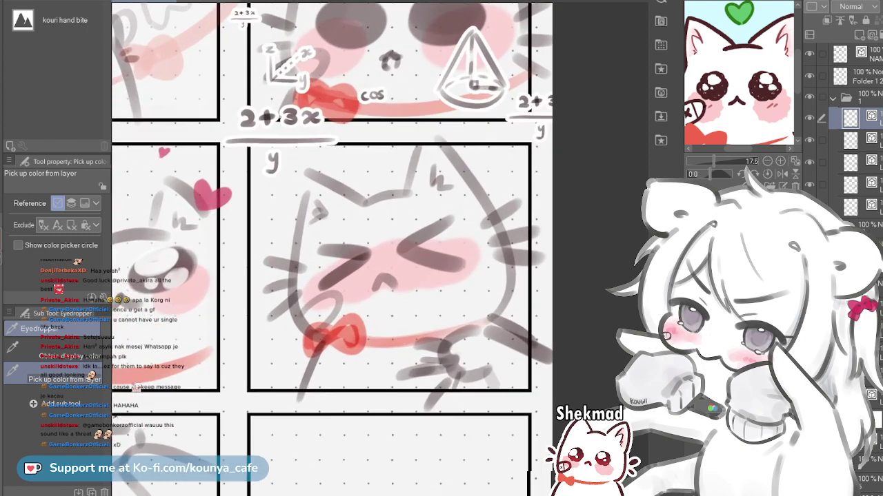
{"action": "left_click_drag", "start_coordinate": [460, 201], "coordinate": [502, 209]}
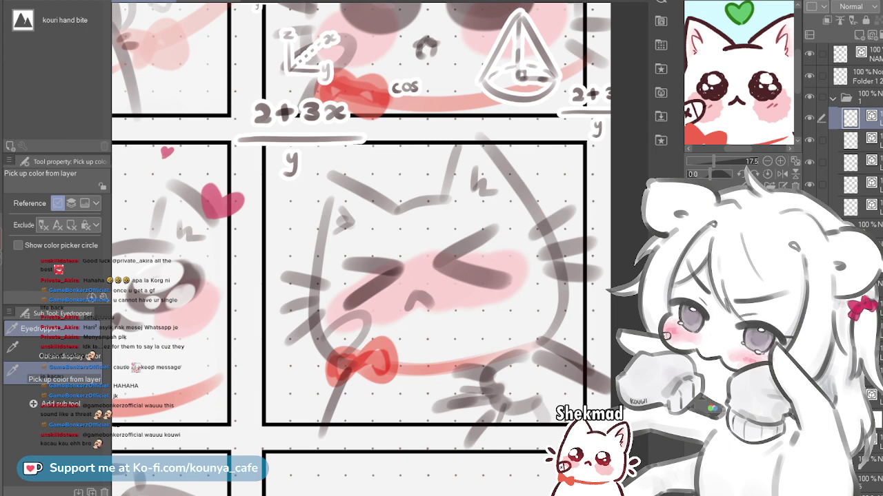
{"action": "scroll", "coordinate": [339, 246], "scroll_direction": "down", "scroll_amount": 3}
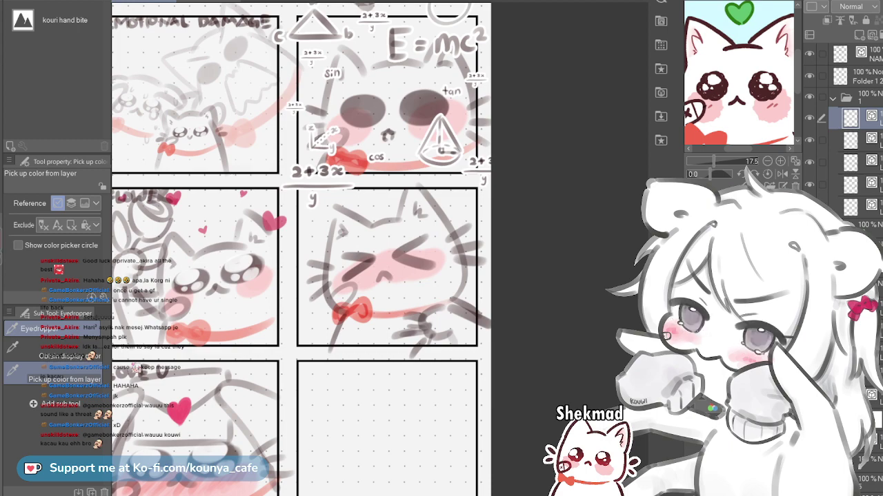
Paint a larger and a small pink heart near the upper-left corner of the squinting cat's panel with the flat marker
{"action": "key", "text": "p"}
{"action": "key", "text": "ctrl+plus"}
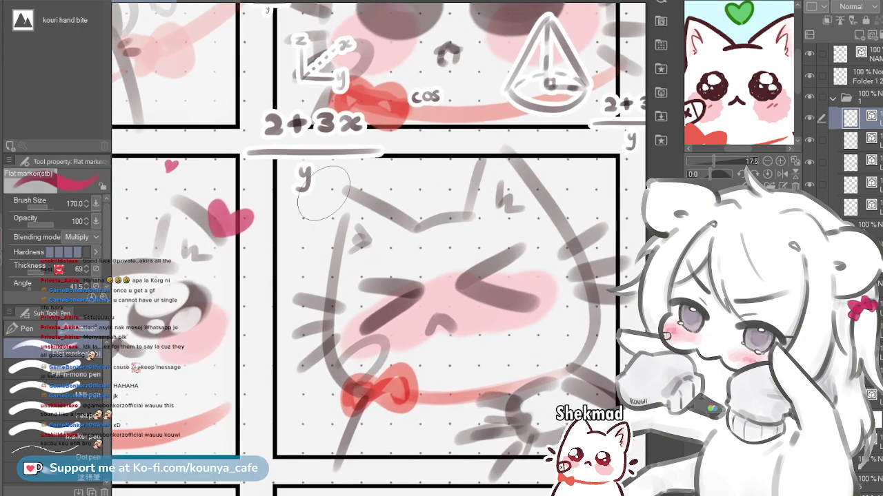
{"action": "key", "text": "bracketleft"}
{"action": "key", "text": "bracketleft"}
{"action": "key", "text": "bracketleft"}
{"action": "mouse_move", "coordinate": [310, 186]}
{"action": "left_mouse_down"}
{"action": "mouse_move", "coordinate": [316, 203]}
{"action": "mouse_move", "coordinate": [286, 191]}
{"action": "mouse_move", "coordinate": [303, 204]}
{"action": "left_mouse_up"}
{"action": "key", "text": "ctrl+z"}
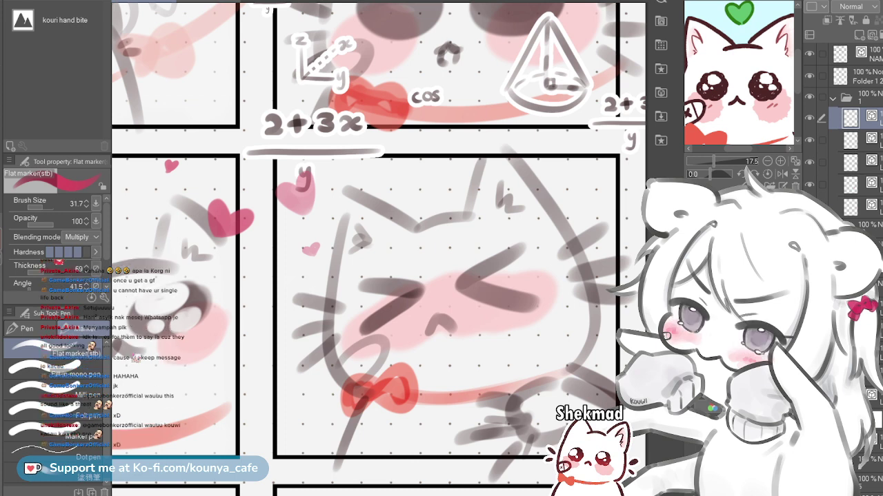
Paint a heart over the squinting cat's left cheek edge at marker size 66.2, redrawing it slightly tilted
{"action": "key", "text": "bracketright"}
{"action": "key", "text": "bracketright"}
{"action": "key", "text": "bracketright"}
{"action": "mouse_move", "coordinate": [335, 309]}
{"action": "left_mouse_down"}
{"action": "mouse_move", "coordinate": [325, 329]}
{"action": "mouse_move", "coordinate": [316, 310]}
{"action": "left_mouse_up"}
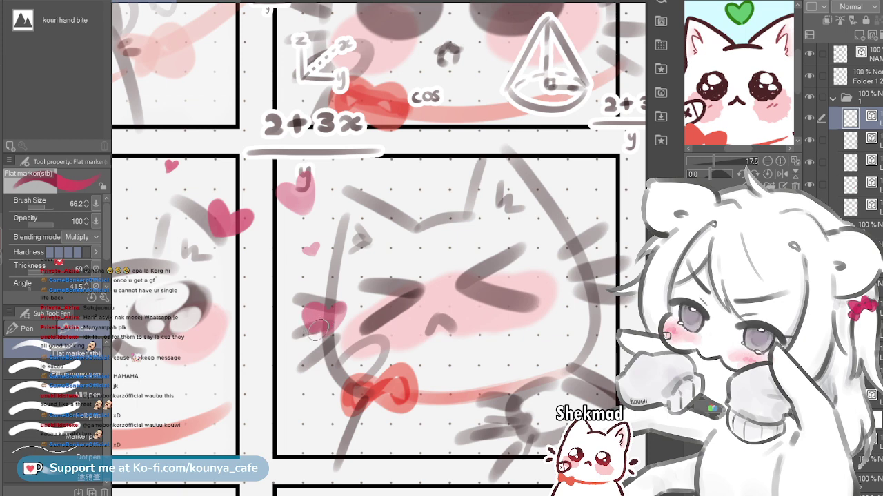
{"action": "key", "text": "ctrl+z"}
{"action": "mouse_move", "coordinate": [342, 319]}
{"action": "left_mouse_down"}
{"action": "mouse_move", "coordinate": [319, 315]}
{"action": "mouse_move", "coordinate": [324, 346]}
{"action": "left_mouse_up"}
Scatter small pink hearts at the lower left, above the head and beside the right ear with a marker size of about 40
{"action": "key", "text": "["}
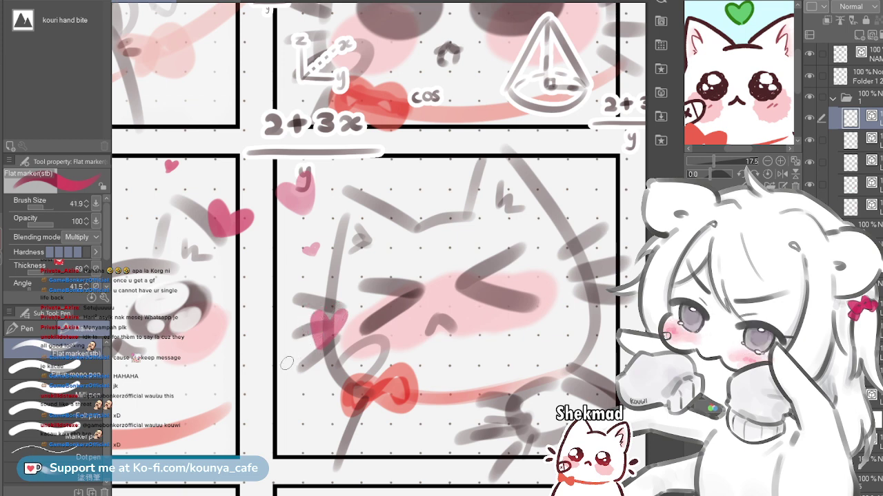
{"action": "left_click_drag", "start_coordinate": [294, 416], "coordinate": [291, 418]}
{"action": "left_click_drag", "start_coordinate": [604, 204], "coordinate": [597, 204]}
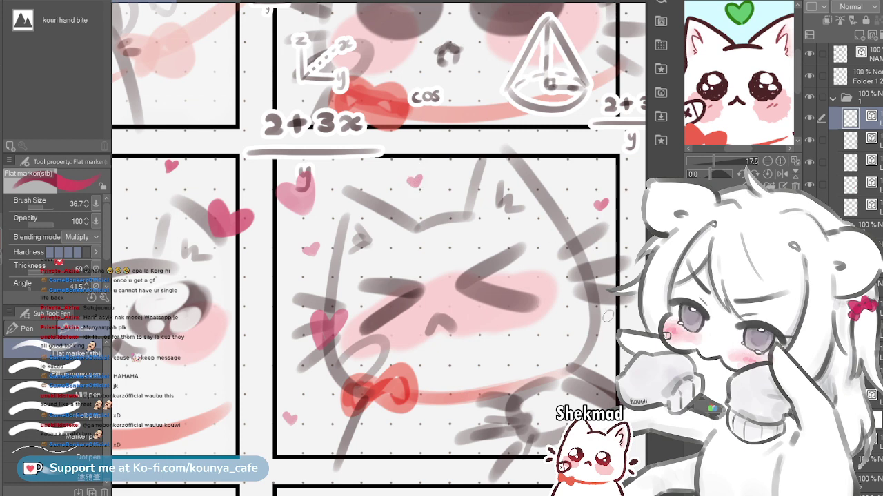
Paint a heart on the cat's lower right cheek edge at marker size 44.6 and a bigger one below the red bow
{"action": "left_click_drag", "start_coordinate": [610, 353], "coordinate": [617, 345]}
{"action": "key", "text": "]"}
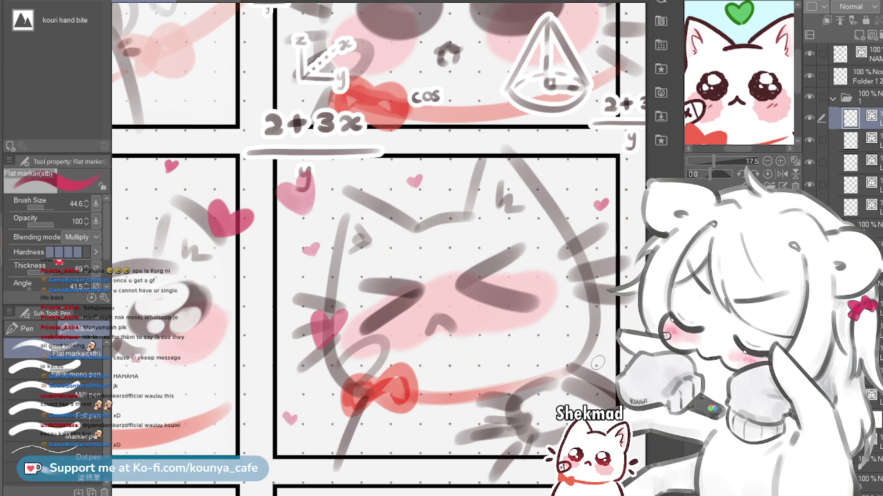
{"action": "left_click_drag", "start_coordinate": [585, 349], "coordinate": [590, 366]}
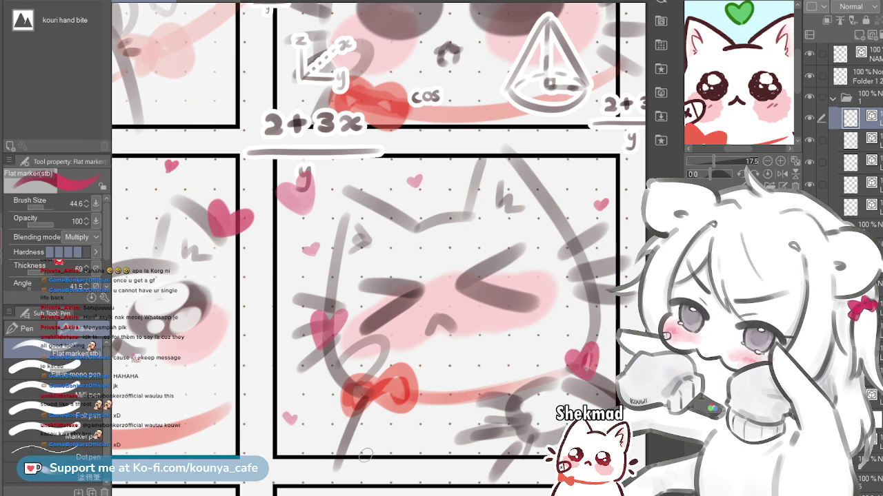
{"action": "mouse_move", "coordinate": [352, 458]}
{"action": "left_mouse_down"}
{"action": "mouse_move", "coordinate": [366, 434]}
{"action": "mouse_move", "coordinate": [371, 456]}
{"action": "mouse_move", "coordinate": [356, 470]}
{"action": "mouse_move", "coordinate": [333, 445]}
{"action": "mouse_move", "coordinate": [354, 466]}
{"action": "left_mouse_up"}
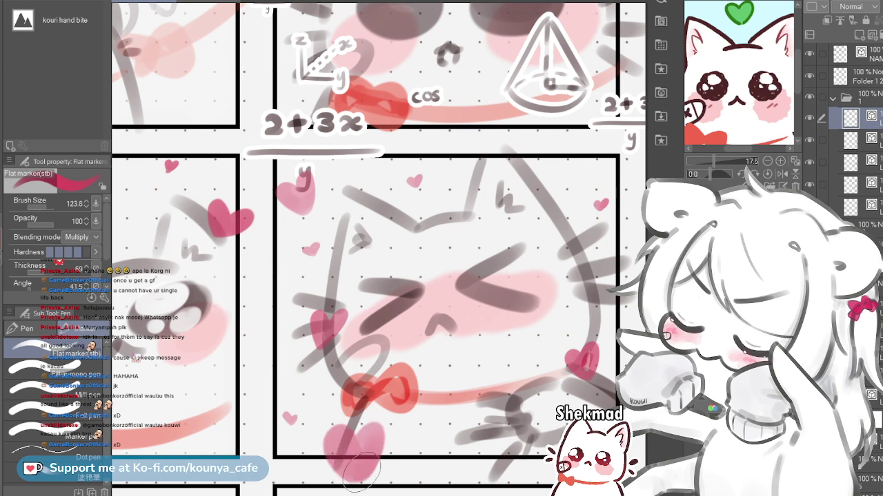
Lasso the big heart below the red bow and tilt it slightly clockwise
{"action": "key", "text": "m"}
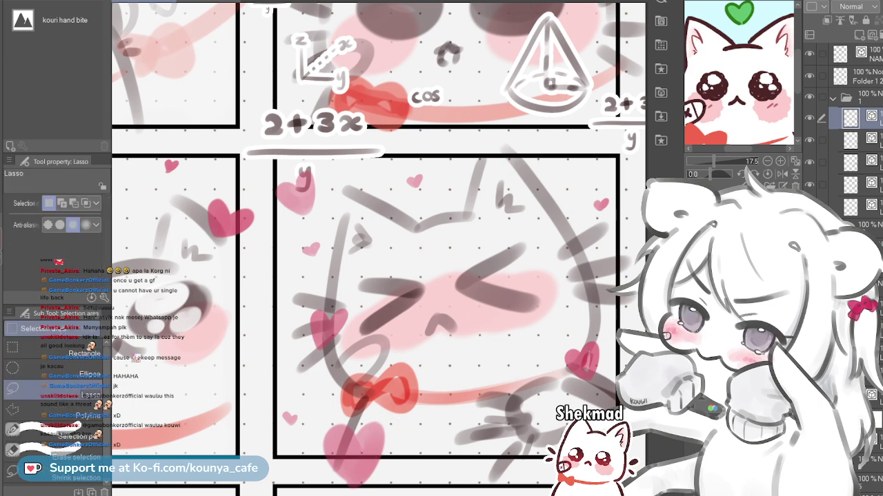
{"action": "mouse_move", "coordinate": [386, 386]}
{"action": "left_mouse_down"}
{"action": "mouse_move", "coordinate": [381, 340]}
{"action": "mouse_move", "coordinate": [302, 393]}
{"action": "mouse_move", "coordinate": [386, 452]}
{"action": "left_mouse_up"}
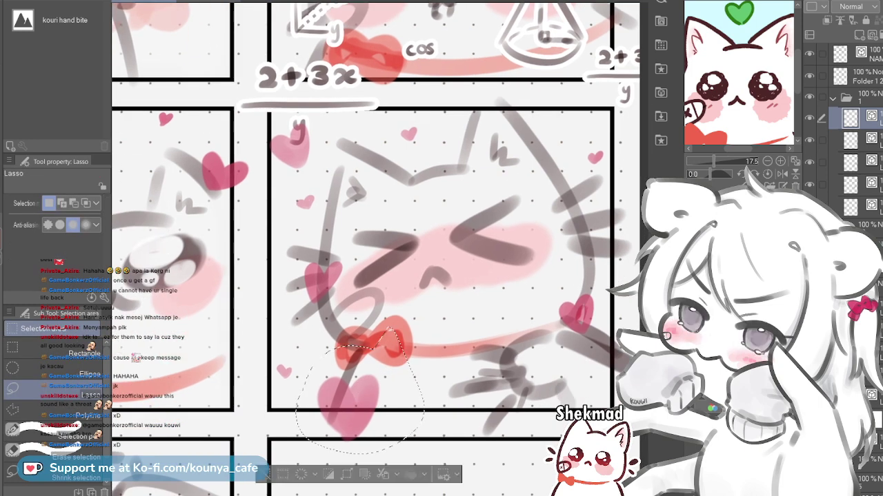
{"action": "key", "text": "ctrl+t"}
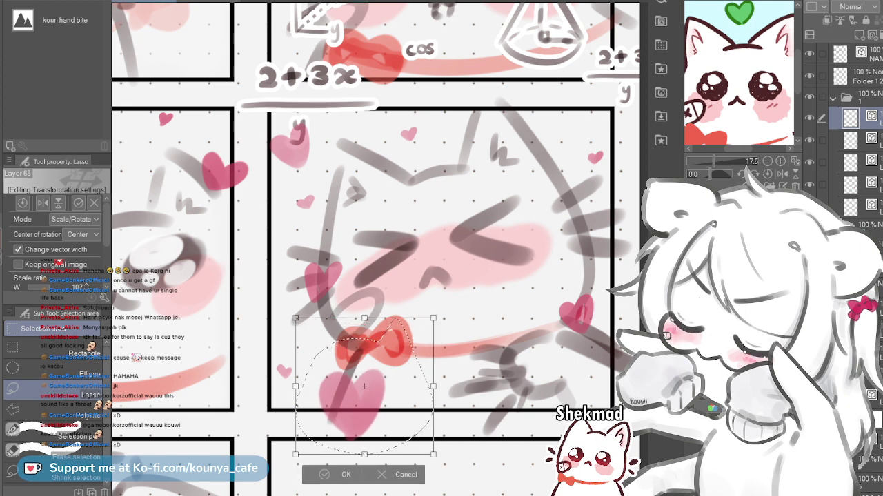
{"action": "mouse_move", "coordinate": [456, 326]}
{"action": "left_mouse_down"}
{"action": "mouse_move", "coordinate": [473, 369]}
{"action": "mouse_move", "coordinate": [458, 332]}
{"action": "left_mouse_up"}
{"action": "key", "text": "ctrl+z"}
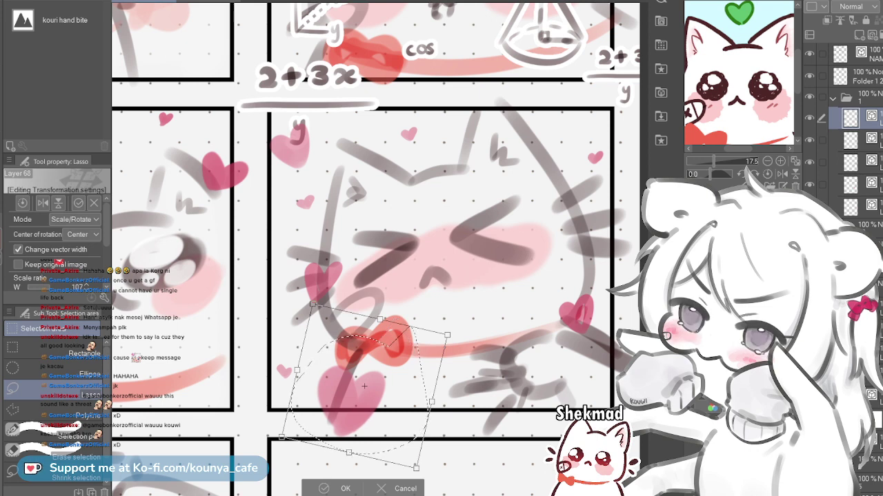
{"action": "left_click_drag", "start_coordinate": [447, 335], "coordinate": [442, 338]}
{"action": "key", "text": "Return"}
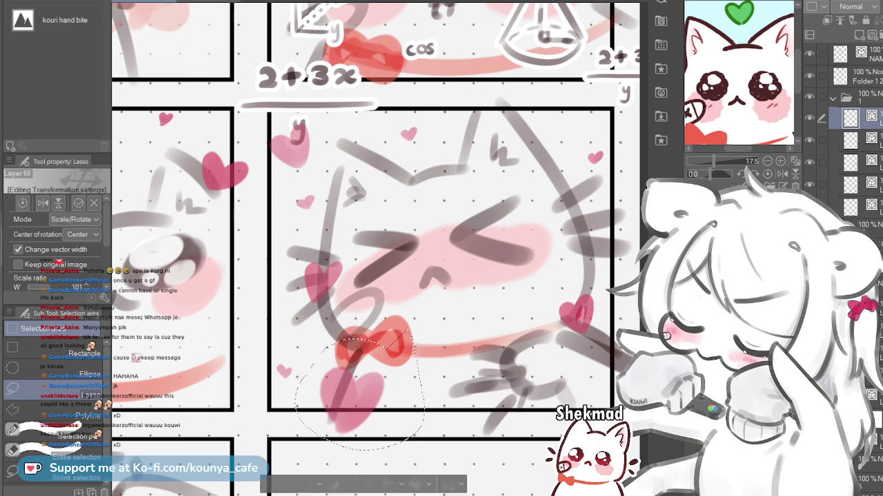
Enlarge the tilted heart below the bow slightly, to a width scale of 106
{"action": "left_click_drag", "start_coordinate": [364, 386], "coordinate": [382, 391]}
{"action": "key", "text": "ctrl+t"}
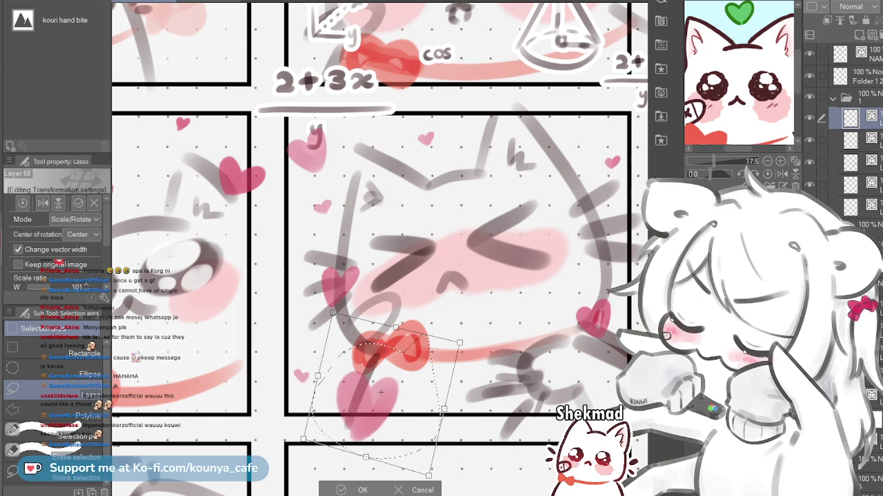
{"action": "left_click_drag", "start_coordinate": [444, 410], "coordinate": [449, 413]}
{"action": "left_click_drag", "start_coordinate": [381, 393], "coordinate": [433, 375]}
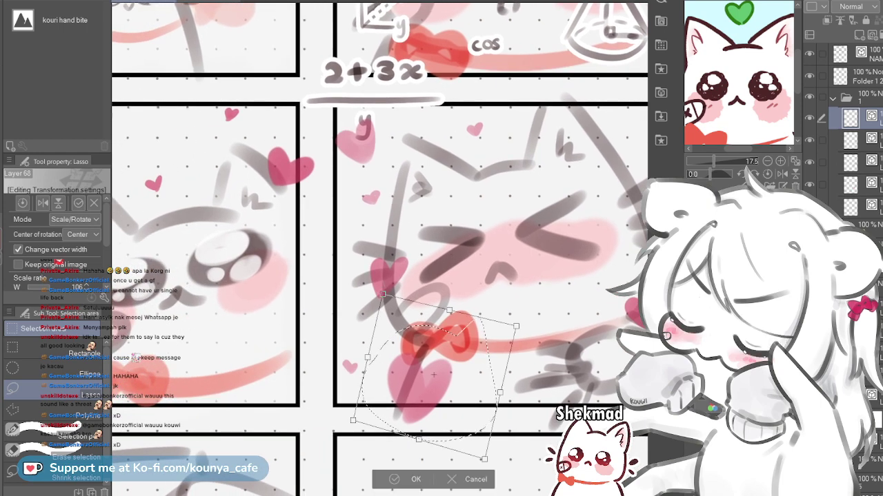
{"action": "key", "text": "Return"}
Lasso the heart on the cat's left cheek, shrink it to a scale of 88 and move it onto the panel's left border
{"action": "mouse_move", "coordinate": [339, 260]}
{"action": "left_mouse_down"}
{"action": "mouse_move", "coordinate": [451, 268]}
{"action": "mouse_move", "coordinate": [442, 264]}
{"action": "left_mouse_up"}
{"action": "key", "text": "ctrl+t"}
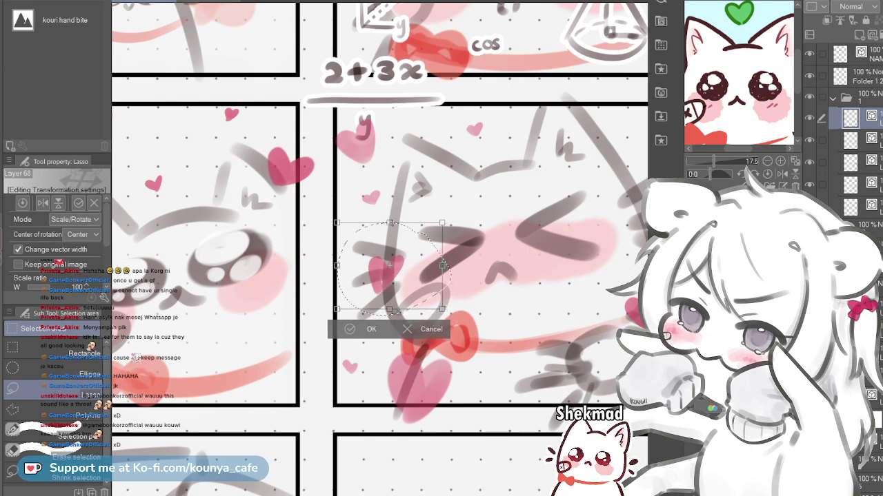
{"action": "left_click_drag", "start_coordinate": [387, 306], "coordinate": [401, 307]}
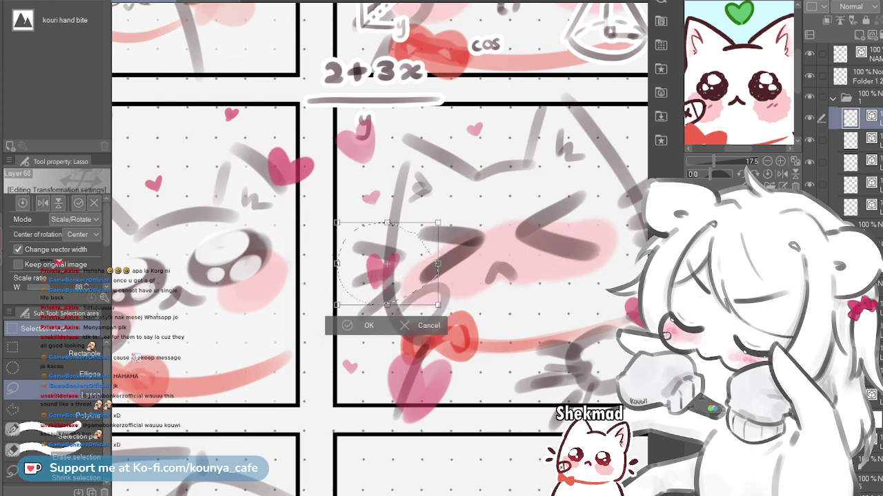
{"action": "left_click_drag", "start_coordinate": [445, 264], "coordinate": [431, 271]}
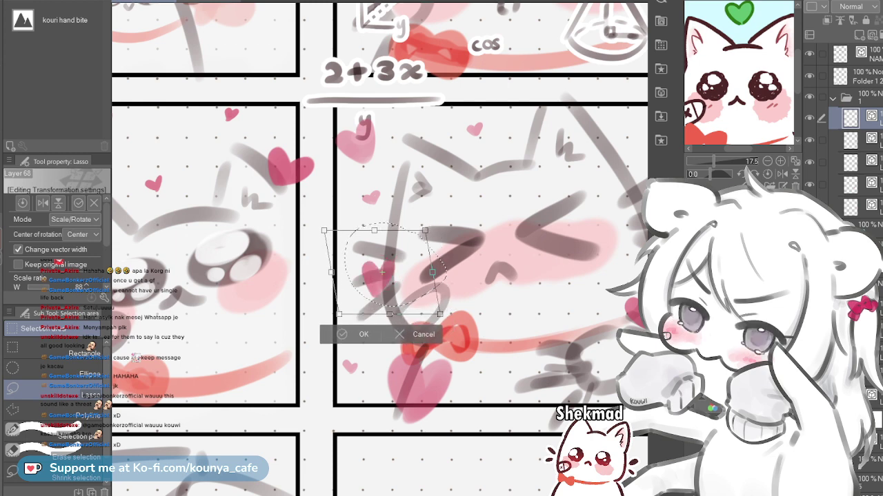
{"action": "left_click_drag", "start_coordinate": [365, 275], "coordinate": [352, 269]}
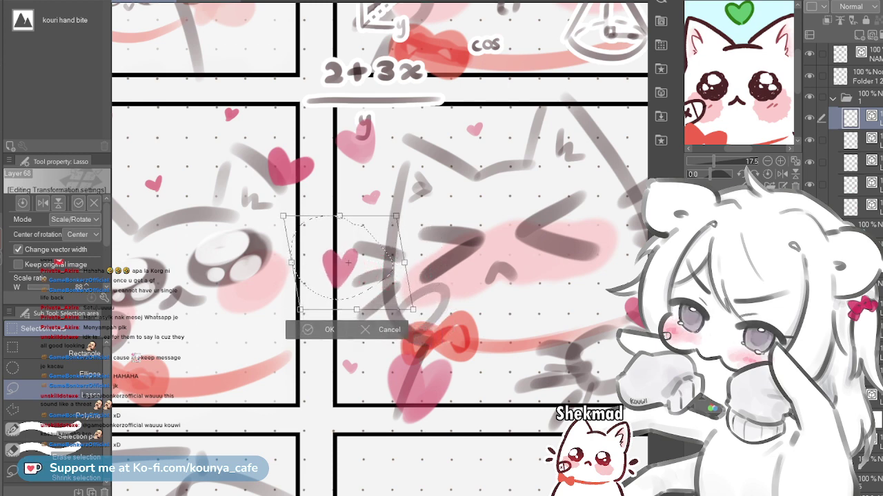
Rotate the heart on the left border counterclockwise so its tip points to the lower right, and shift it slightly outward
{"action": "left_click_drag", "start_coordinate": [413, 309], "coordinate": [414, 311]}
{"action": "mouse_move", "coordinate": [351, 271]}
{"action": "left_mouse_down"}
{"action": "mouse_move", "coordinate": [342, 239]}
{"action": "mouse_move", "coordinate": [345, 264]}
{"action": "left_mouse_up"}
{"action": "key", "text": "ctrl+z"}
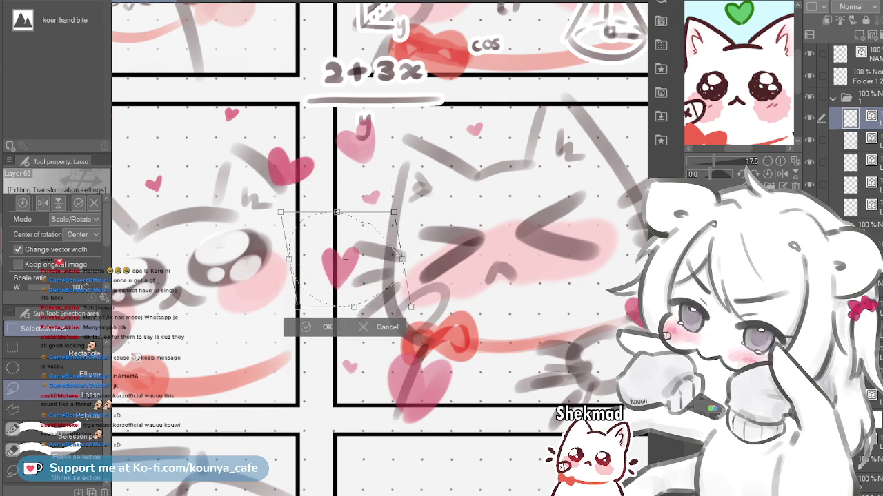
{"action": "left_click_drag", "start_coordinate": [424, 311], "coordinate": [436, 283]}
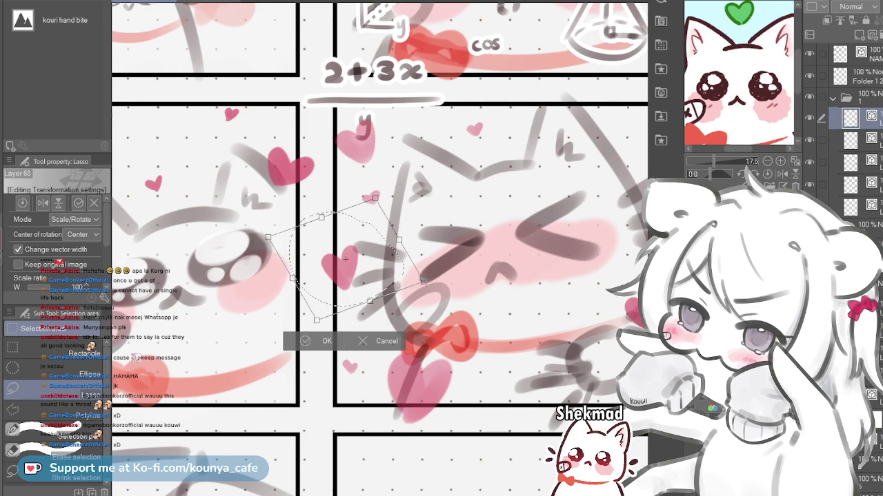
{"action": "left_click_drag", "start_coordinate": [347, 266], "coordinate": [333, 263]}
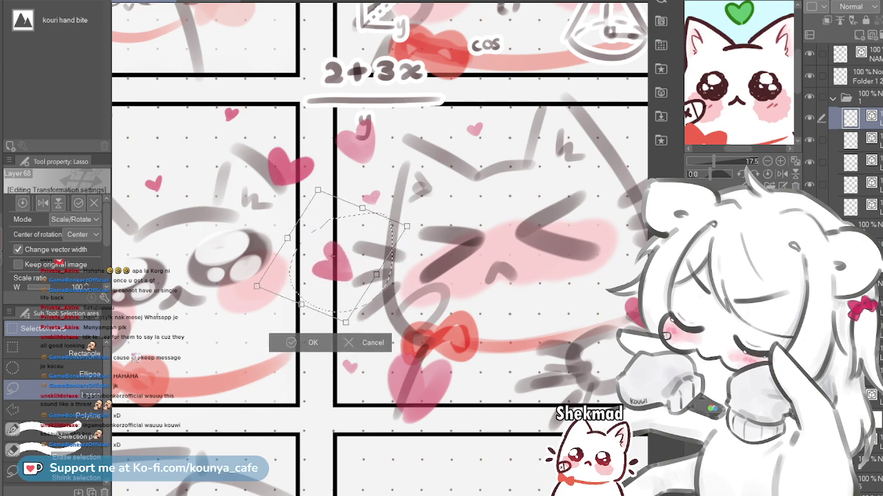
{"action": "key", "text": "Return"}
Enlarge the heart on the panel's left border to a scale of 126 and reposition it beside the whiskers
{"action": "scroll", "coordinate": [424, 246], "scroll_direction": "down", "scroll_amount": 3}
{"action": "key", "text": "ctrl+plus"}
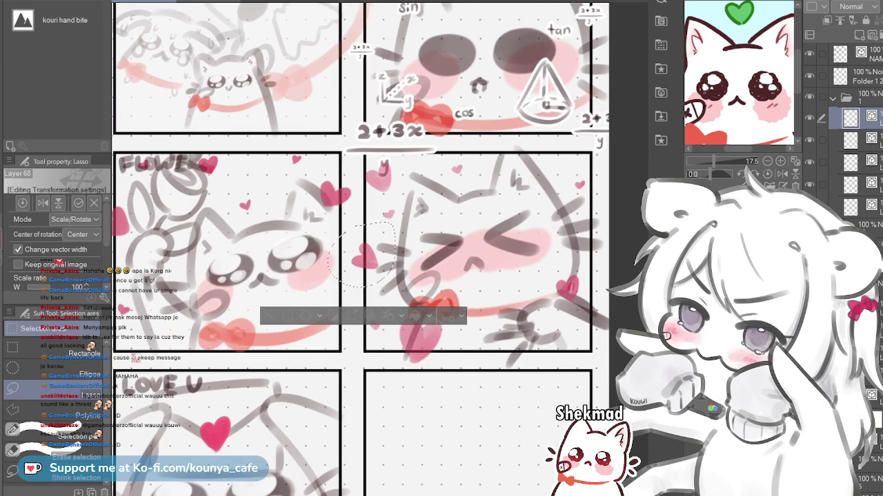
{"action": "key", "text": "ctrl+t"}
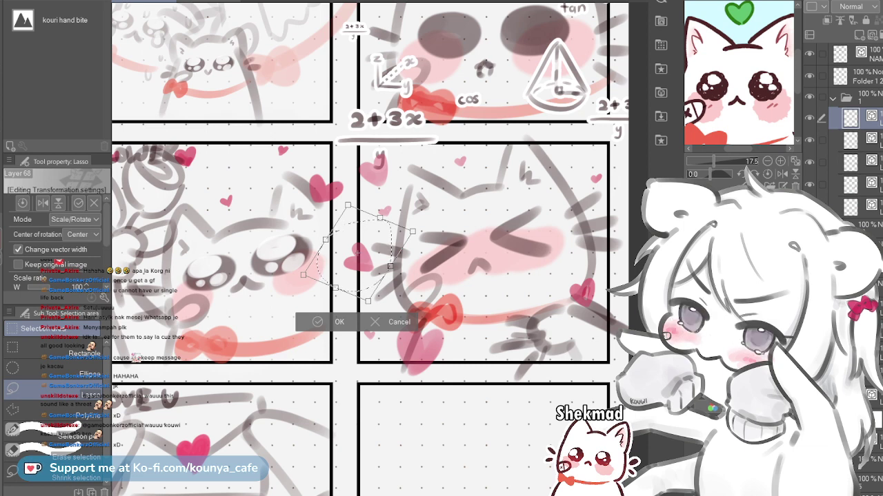
{"action": "left_click_drag", "start_coordinate": [371, 317], "coordinate": [373, 327]}
{"action": "left_click_drag", "start_coordinate": [402, 281], "coordinate": [393, 270]}
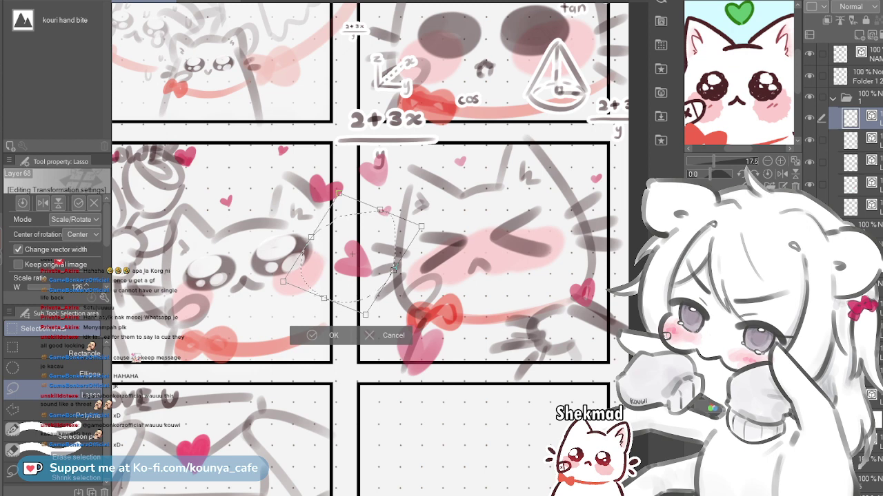
{"action": "key", "text": "Return"}
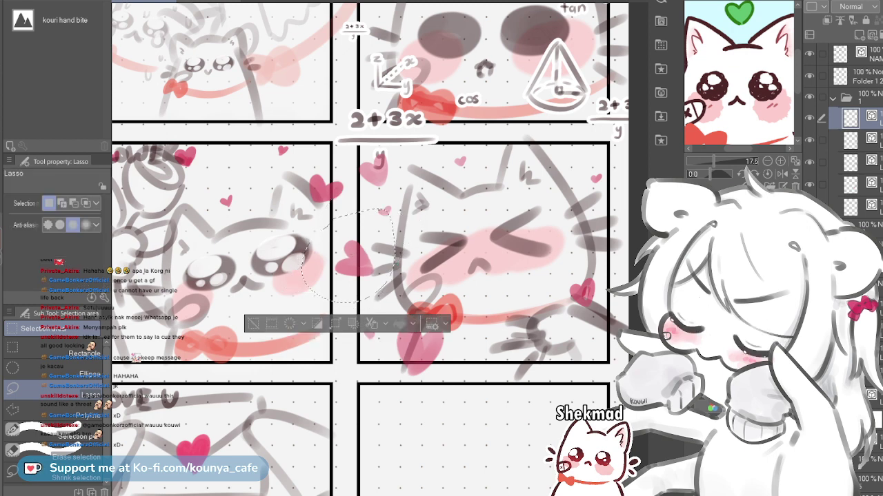
Lasso the heart in the panel's upper-left corner and shrink it to a scale of 83
{"action": "mouse_move", "coordinate": [403, 141]}
{"action": "left_mouse_down"}
{"action": "mouse_move", "coordinate": [346, 165]}
{"action": "mouse_move", "coordinate": [404, 144]}
{"action": "left_mouse_up"}
{"action": "key", "text": "ctrl+t"}
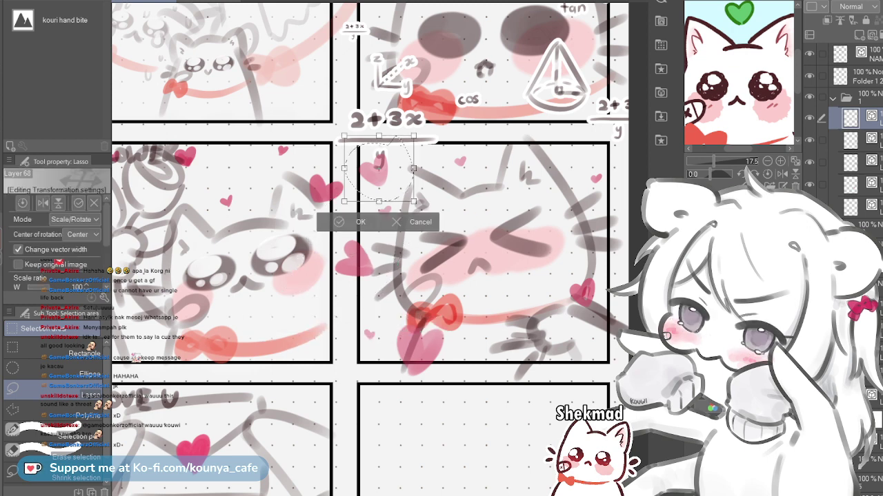
{"action": "left_click_drag", "start_coordinate": [414, 201], "coordinate": [382, 168]}
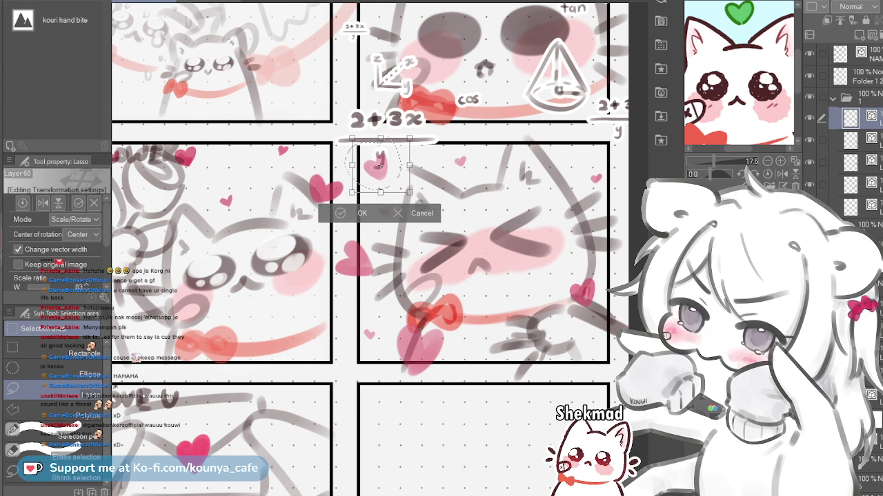
{"action": "key", "text": "Return"}
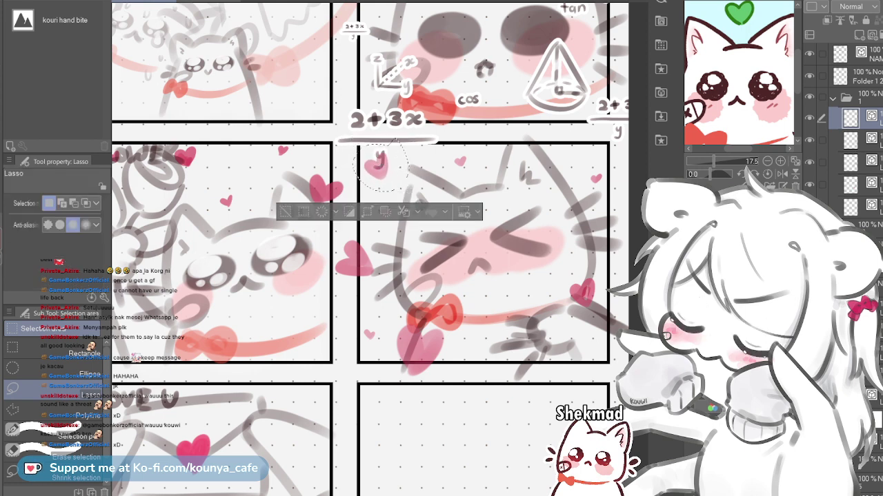
Lasso the heart on the cat's lower right cheek and rotate it clockwise so its tip points to the lower left
{"action": "mouse_move", "coordinate": [606, 240]}
{"action": "left_mouse_down"}
{"action": "mouse_move", "coordinate": [611, 333]}
{"action": "mouse_move", "coordinate": [615, 238]}
{"action": "left_mouse_up"}
{"action": "key", "text": "ctrl+t"}
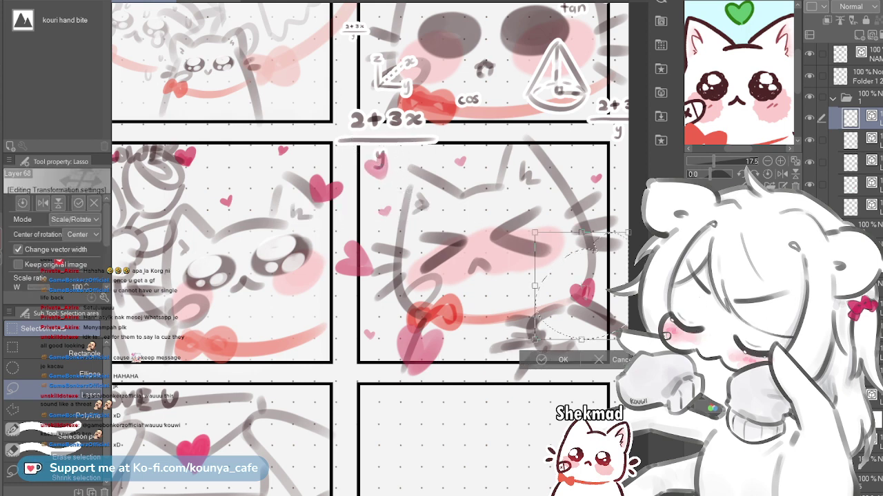
{"action": "mouse_move", "coordinate": [625, 348]}
{"action": "left_mouse_down"}
{"action": "mouse_move", "coordinate": [559, 359]}
{"action": "mouse_move", "coordinate": [566, 361]}
{"action": "left_mouse_up"}
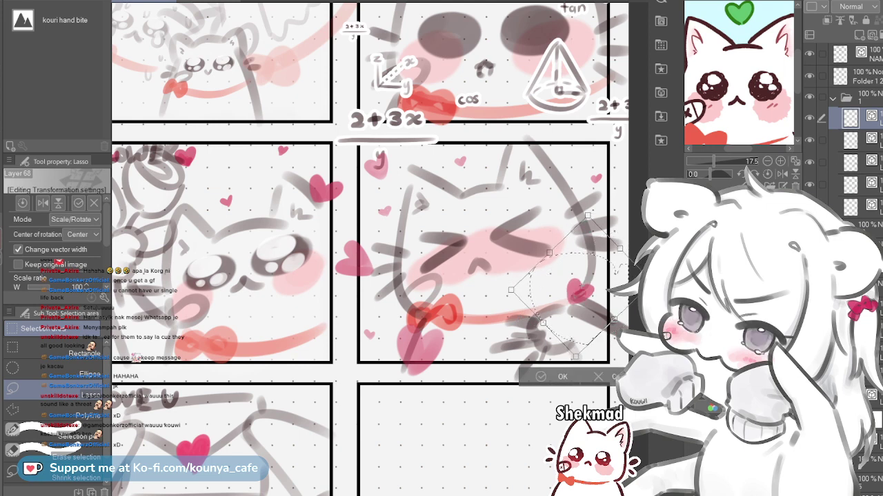
{"action": "key", "text": "Return"}
Lasso the large heart below the cat's bow and move it up to the tip of the cat's right-hand ear
{"action": "left_click_drag", "start_coordinate": [429, 302], "coordinate": [433, 303]}
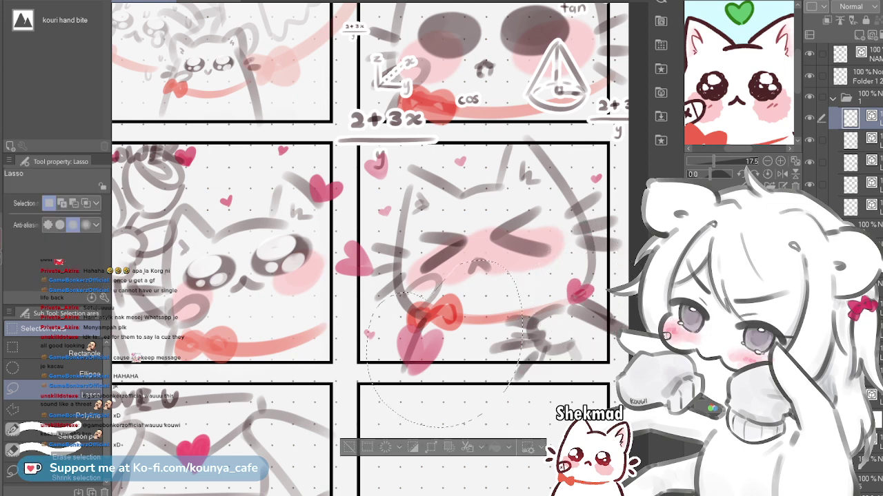
{"action": "left_click_drag", "start_coordinate": [572, 252], "coordinate": [610, 321]}
{"action": "mouse_move", "coordinate": [437, 388]}
{"action": "left_mouse_down"}
{"action": "mouse_move", "coordinate": [464, 282]}
{"action": "mouse_move", "coordinate": [415, 289]}
{"action": "left_mouse_up"}
{"action": "key", "text": "ctrl+t"}
{"action": "scroll", "coordinate": [416, 289], "scroll_direction": "up", "scroll_amount": 3}
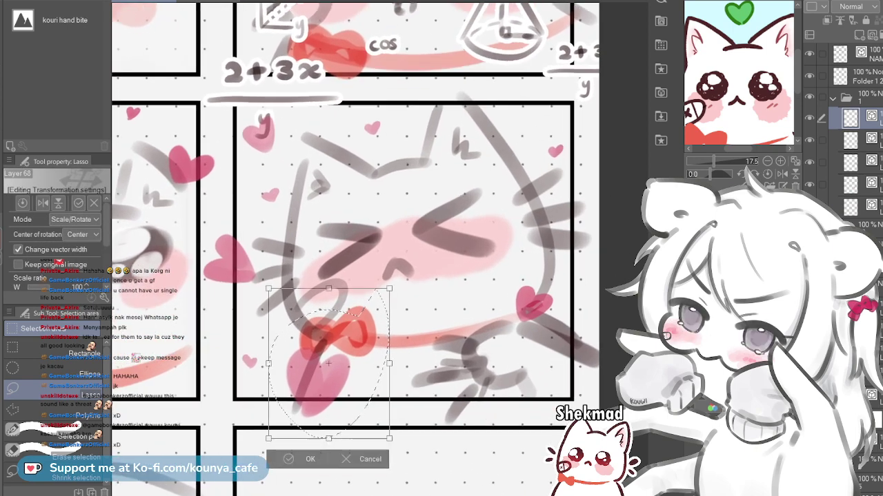
{"action": "mouse_move", "coordinate": [338, 290]}
{"action": "left_mouse_down"}
{"action": "mouse_move", "coordinate": [376, 269]}
{"action": "mouse_move", "coordinate": [439, 284]}
{"action": "mouse_move", "coordinate": [488, 267]}
{"action": "mouse_move", "coordinate": [419, 235]}
{"action": "mouse_move", "coordinate": [406, 249]}
{"action": "mouse_move", "coordinate": [382, 246]}
{"action": "mouse_move", "coordinate": [395, 265]}
{"action": "left_mouse_up"}
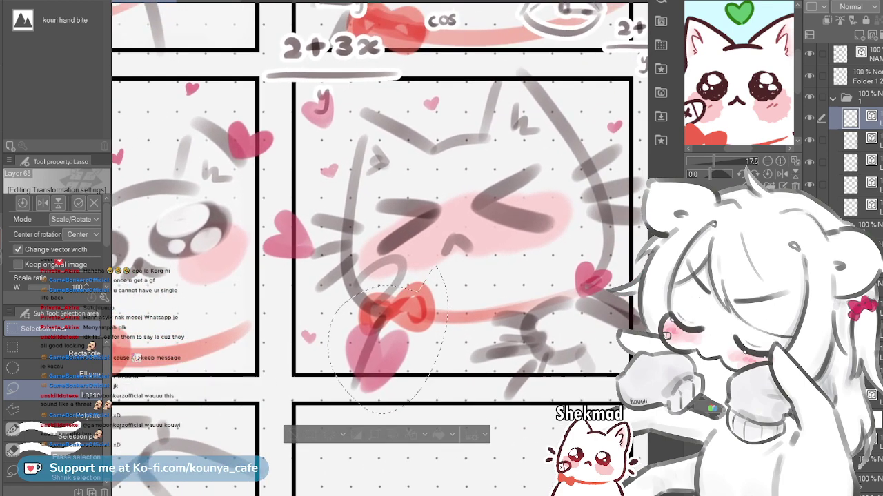
{"action": "left_click_drag", "start_coordinate": [388, 339], "coordinate": [552, 71]}
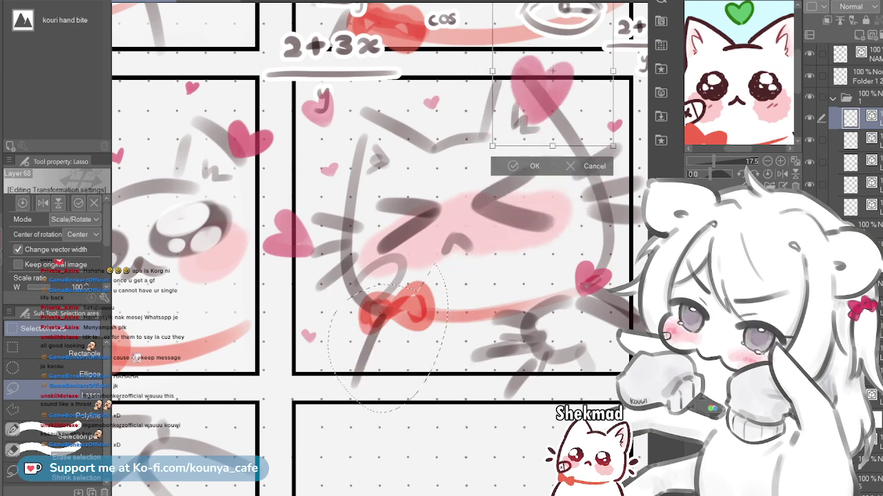
{"action": "left_click_drag", "start_coordinate": [482, 138], "coordinate": [464, 213]}
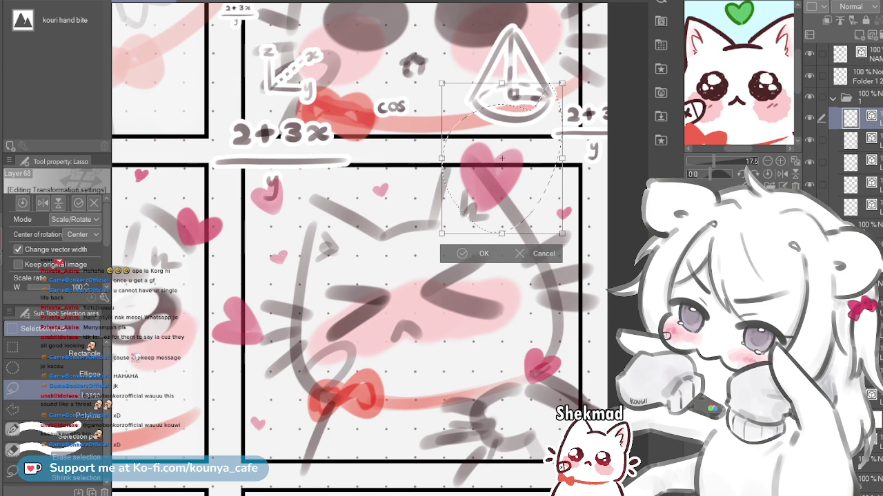
Shrink the ear-tip heart to a scale of 87, tilt it slightly clockwise, and position it over the panel's top border
{"action": "left_click_drag", "start_coordinate": [562, 234], "coordinate": [549, 217]}
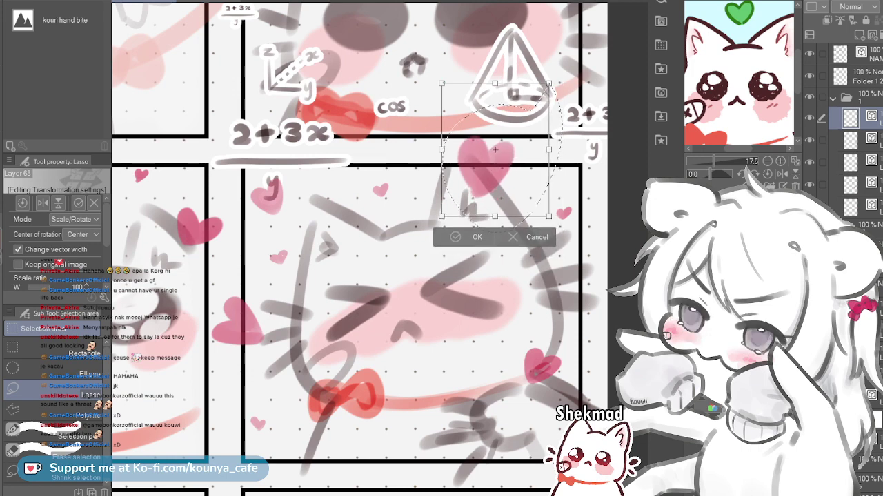
{"action": "left_click_drag", "start_coordinate": [495, 217], "coordinate": [489, 215]}
{"action": "left_click_drag", "start_coordinate": [492, 172], "coordinate": [511, 155]}
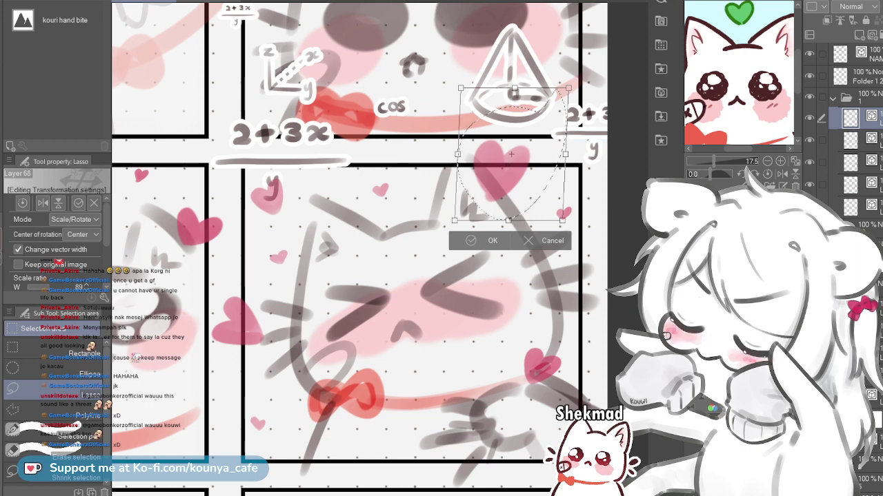
{"action": "left_click_drag", "start_coordinate": [562, 221], "coordinate": [560, 218]}
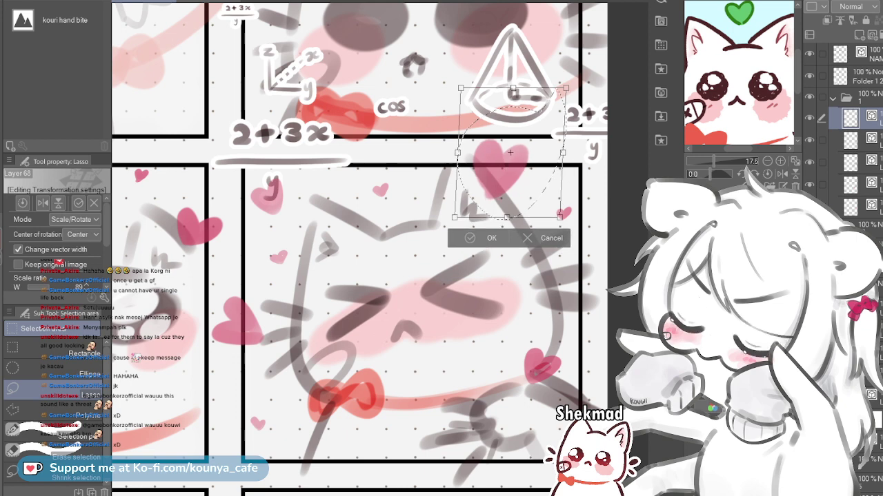
{"action": "left_click_drag", "start_coordinate": [511, 154], "coordinate": [504, 152]}
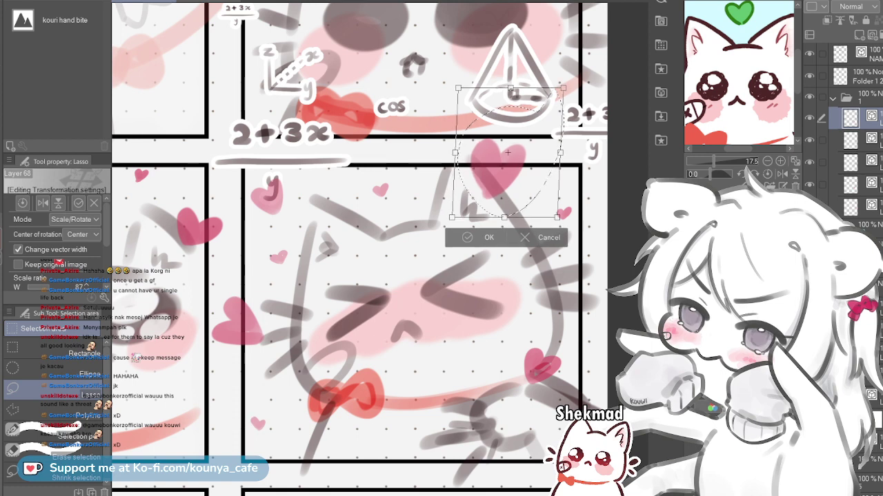
{"action": "key", "text": "Return"}
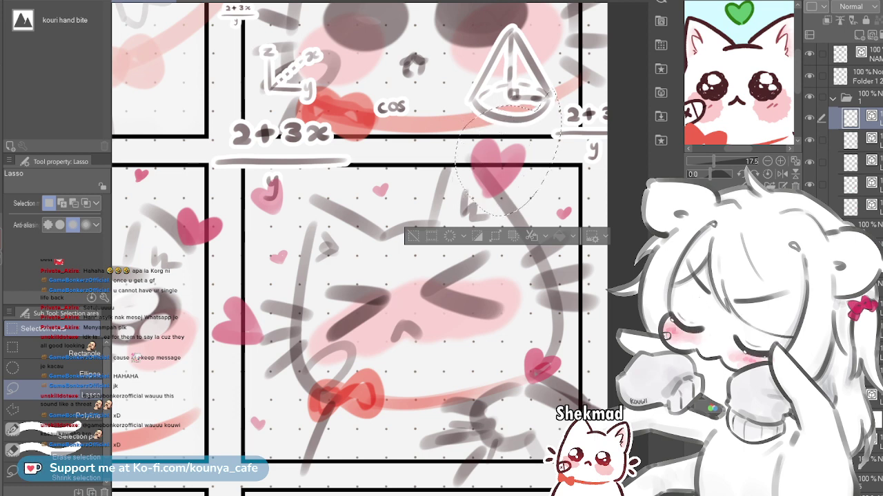
Transform the ear-tip heart again, reducing it to a scale of 96, tilting it further clockwise and shifting it slightly outward
{"action": "left_click_drag", "start_coordinate": [445, 161], "coordinate": [544, 95]}
{"action": "scroll", "coordinate": [524, 127], "scroll_direction": "up", "scroll_amount": 2}
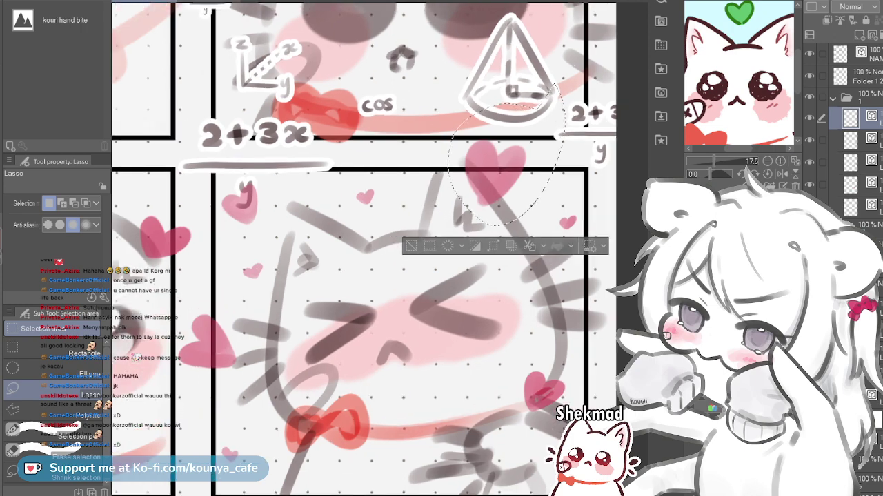
{"action": "key", "text": "ctrl+t"}
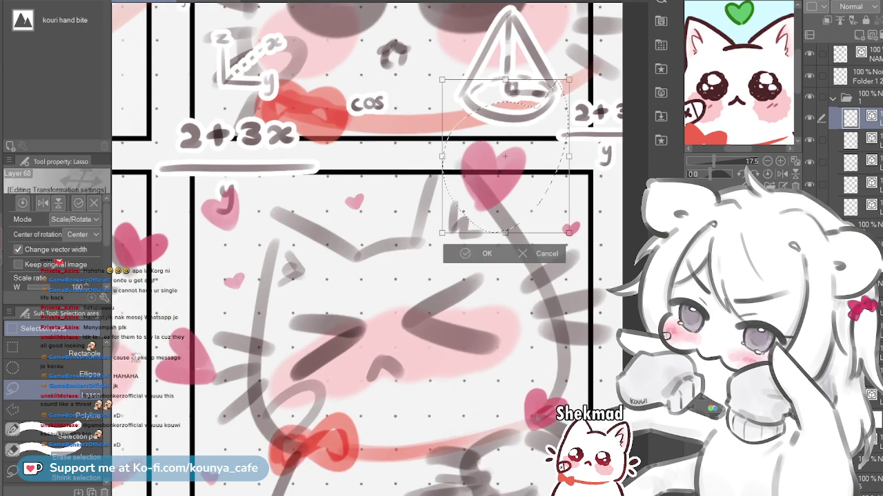
{"action": "left_click_drag", "start_coordinate": [569, 233], "coordinate": [563, 226]}
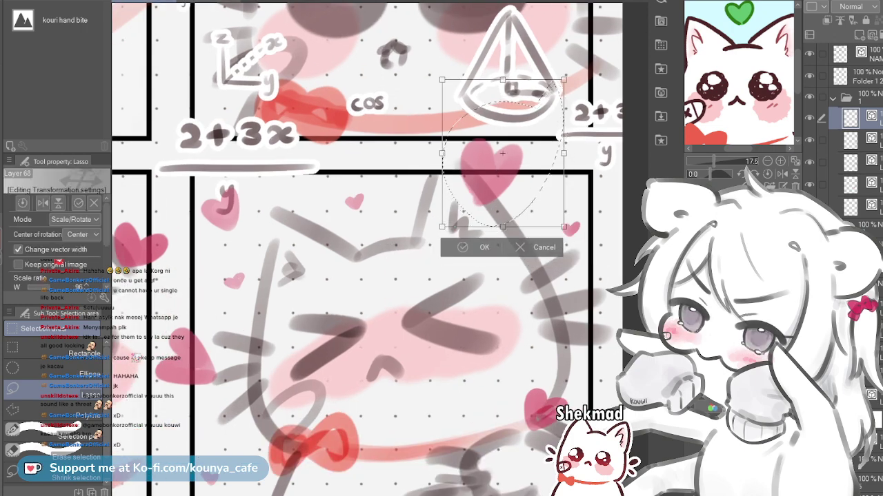
{"action": "left_click_drag", "start_coordinate": [499, 172], "coordinate": [511, 179]}
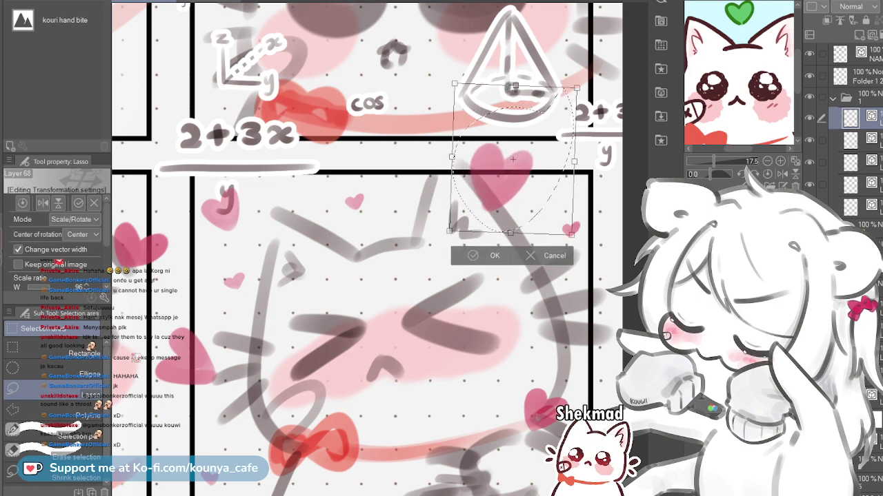
{"action": "left_click_drag", "start_coordinate": [593, 228], "coordinate": [588, 233]}
{"action": "left_click_drag", "start_coordinate": [441, 276], "coordinate": [401, 250]}
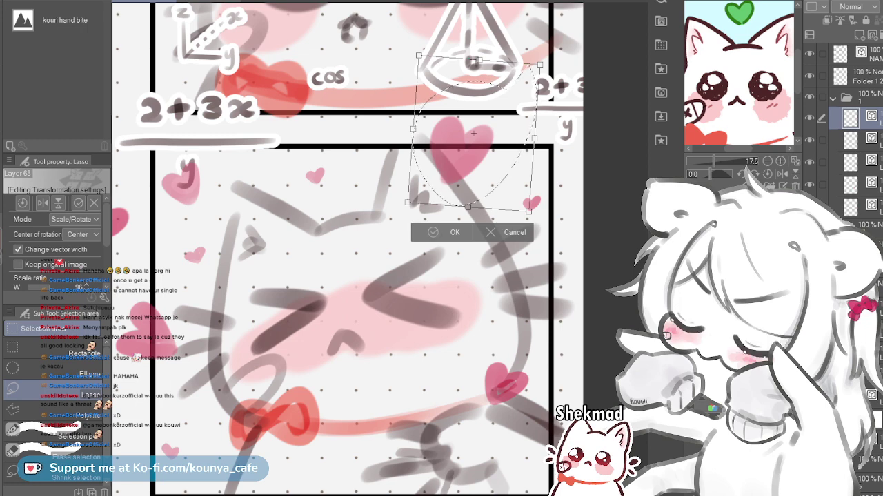
Reduce the ear-tip heart further to a scale of 88, keep it on the ear tip, and apply the transformation
{"action": "left_click_drag", "start_coordinate": [529, 212], "coordinate": [482, 178]}
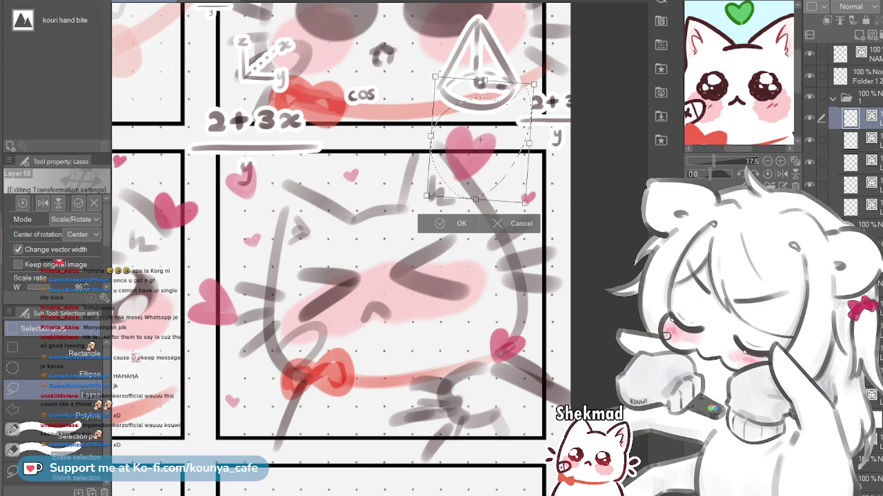
{"action": "left_click_drag", "start_coordinate": [525, 202], "coordinate": [524, 205]}
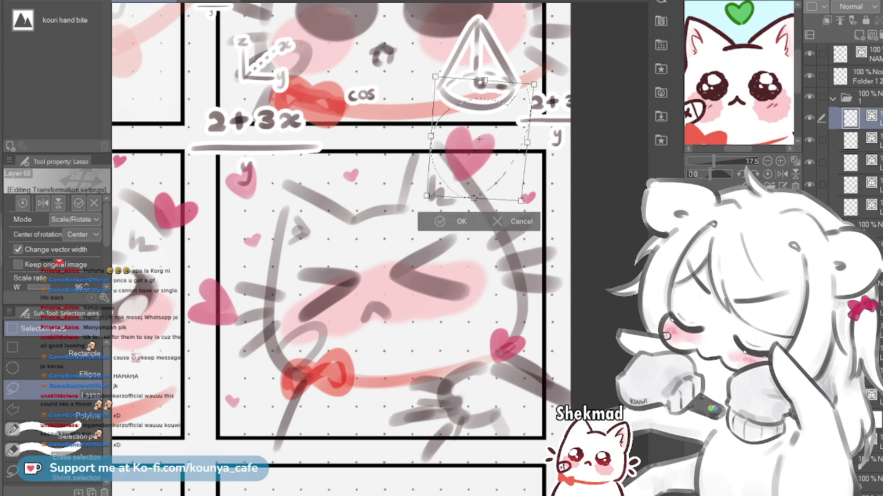
{"action": "key", "text": "Return"}
{"action": "left_click_drag", "start_coordinate": [479, 148], "coordinate": [500, 157]}
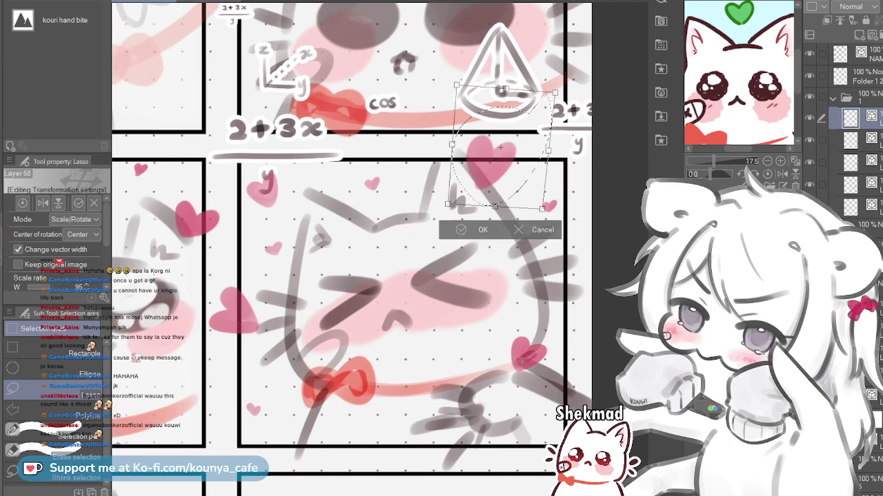
{"action": "left_click_drag", "start_coordinate": [541, 206], "coordinate": [534, 198]}
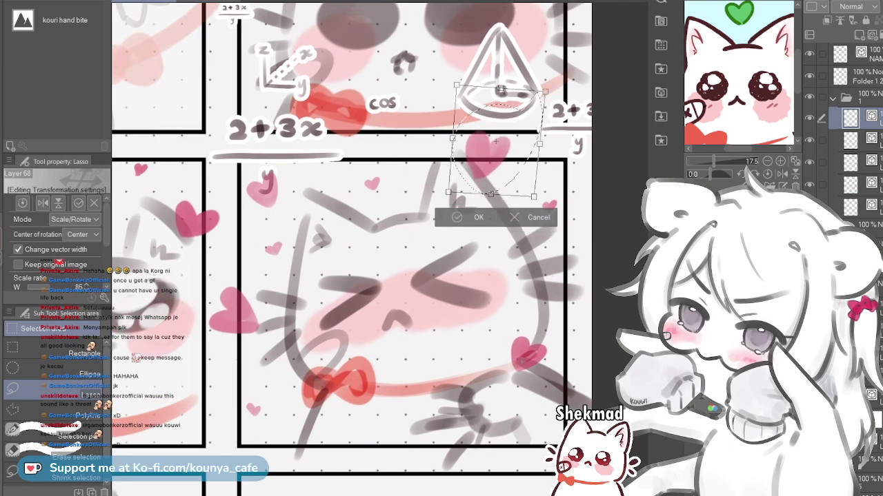
{"action": "left_click_drag", "start_coordinate": [496, 142], "coordinate": [498, 147]}
{"action": "left_click_drag", "start_coordinate": [502, 91], "coordinate": [502, 88]}
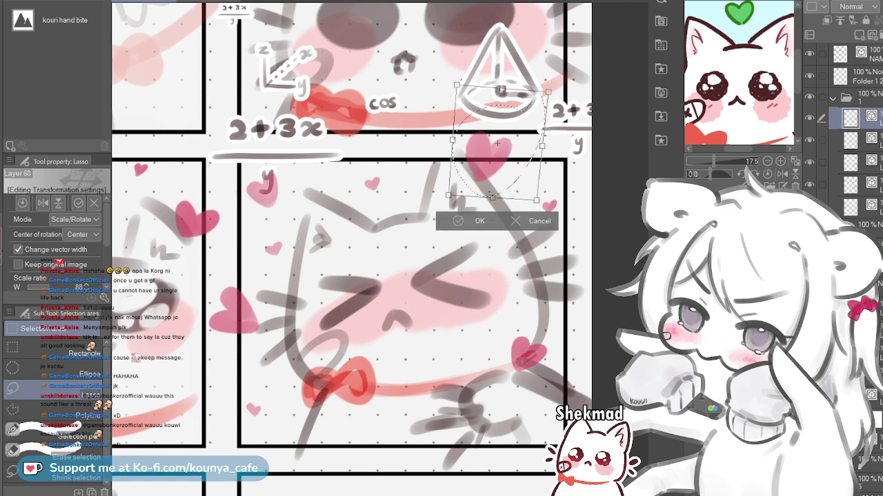
{"action": "key", "text": "Return"}
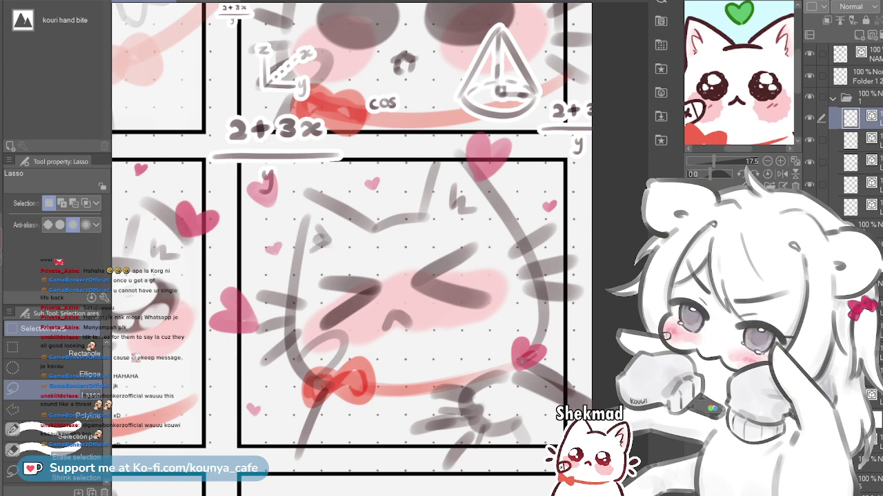
Lasso the heart in the panel's upper-left corner, shrink it to a scale of 91, and shift it slightly upward
{"action": "scroll", "coordinate": [531, 168], "scroll_direction": "up", "scroll_amount": 2}
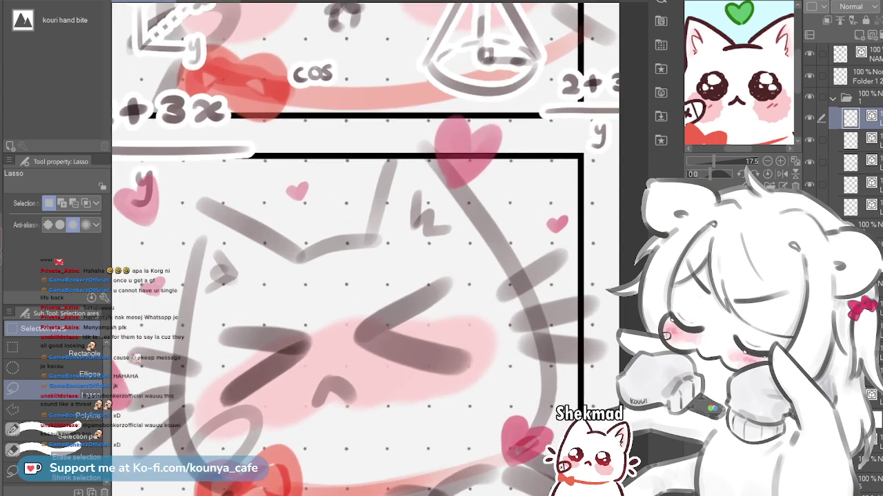
{"action": "scroll", "coordinate": [533, 153], "scroll_direction": "down", "scroll_amount": 2}
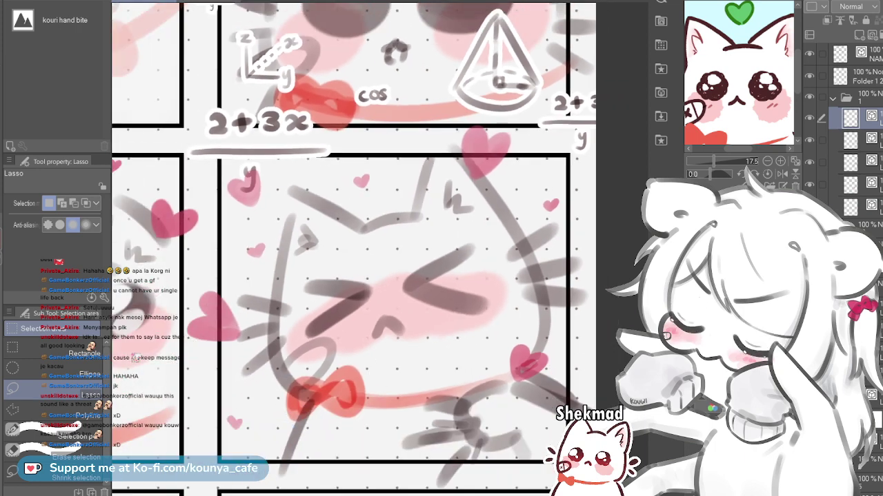
{"action": "left_click_drag", "start_coordinate": [275, 208], "coordinate": [331, 206]}
{"action": "left_click_drag", "start_coordinate": [253, 172], "coordinate": [300, 140]}
{"action": "key", "text": "ctrl+d"}
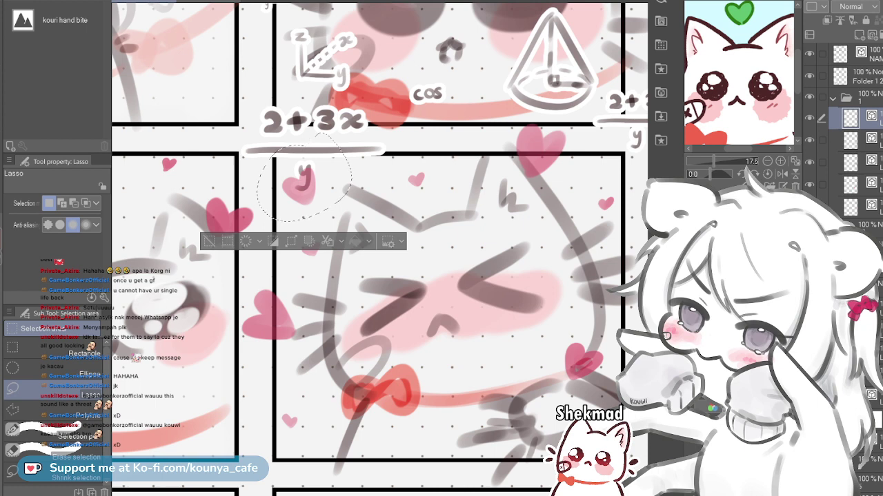
{"action": "key", "text": "ctrl+t"}
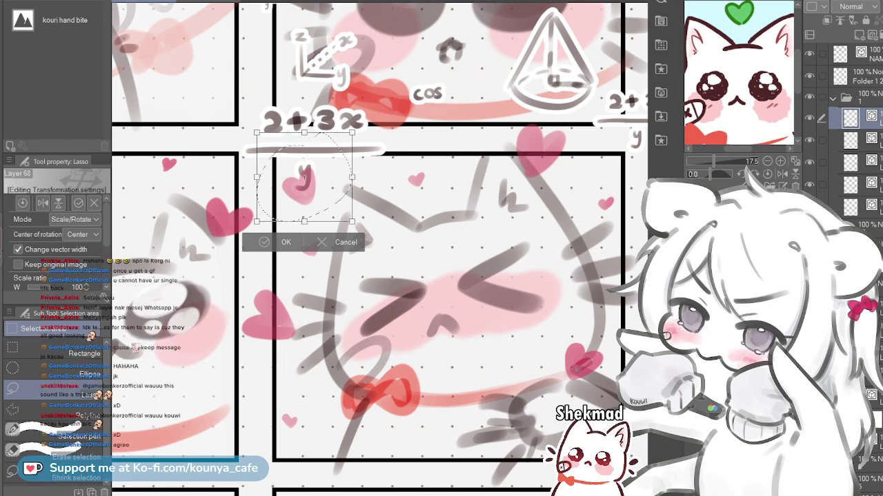
{"action": "left_click_drag", "start_coordinate": [365, 124], "coordinate": [373, 133]}
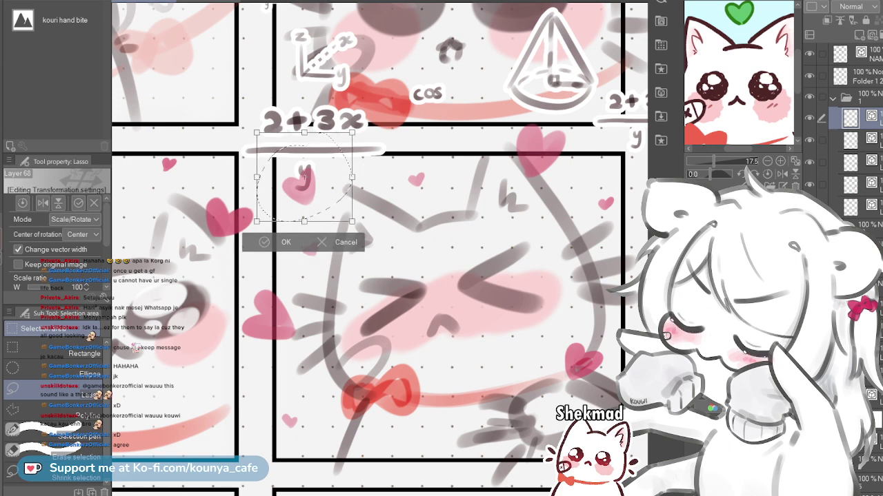
{"action": "left_click_drag", "start_coordinate": [304, 181], "coordinate": [334, 232]}
{"action": "key", "text": "ctrl+z"}
{"action": "key", "text": "ctrl+z"}
{"action": "left_click_drag", "start_coordinate": [301, 173], "coordinate": [306, 165]}
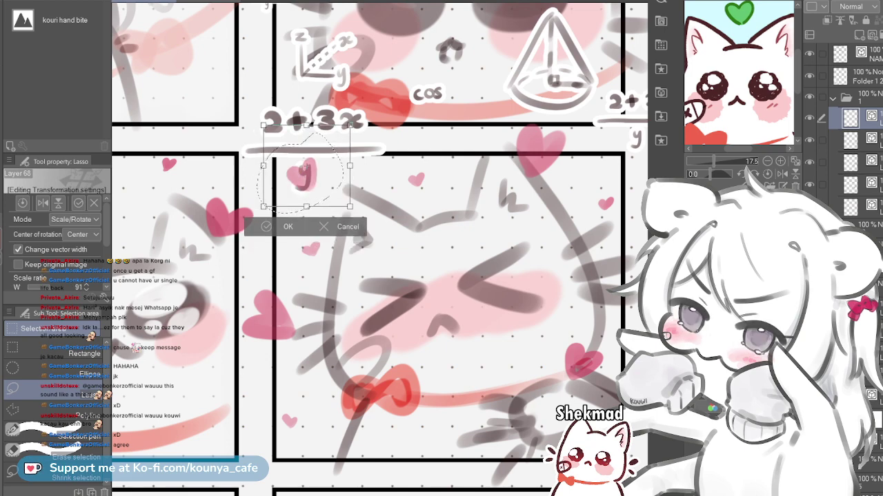
{"action": "key", "text": "Return"}
Lasso the heart on the panel's left border, shift it down toward the whiskers, and rotate it slightly clockwise
{"action": "left_click_drag", "start_coordinate": [414, 275], "coordinate": [428, 216]}
{"action": "mouse_move", "coordinate": [324, 276]}
{"action": "left_mouse_down"}
{"action": "mouse_move", "coordinate": [233, 279]}
{"action": "mouse_move", "coordinate": [339, 228]}
{"action": "left_mouse_up"}
{"action": "key", "text": "ctrl+t"}
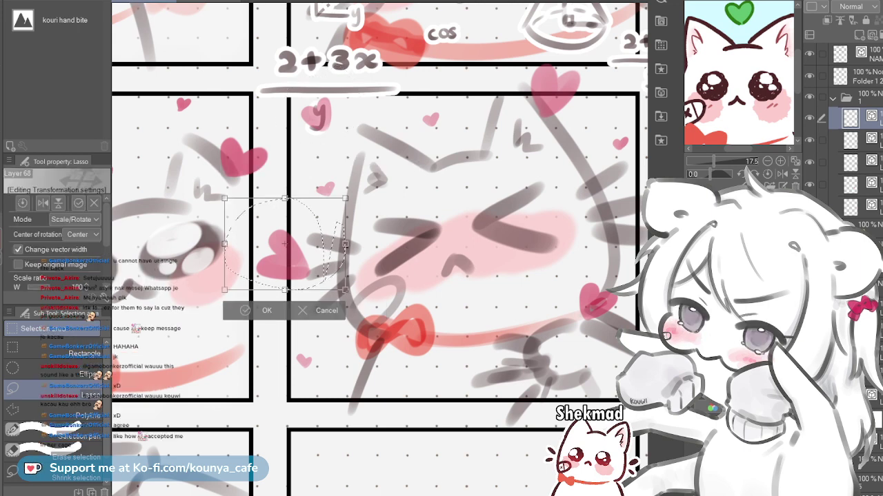
{"action": "left_click_drag", "start_coordinate": [293, 264], "coordinate": [291, 266]}
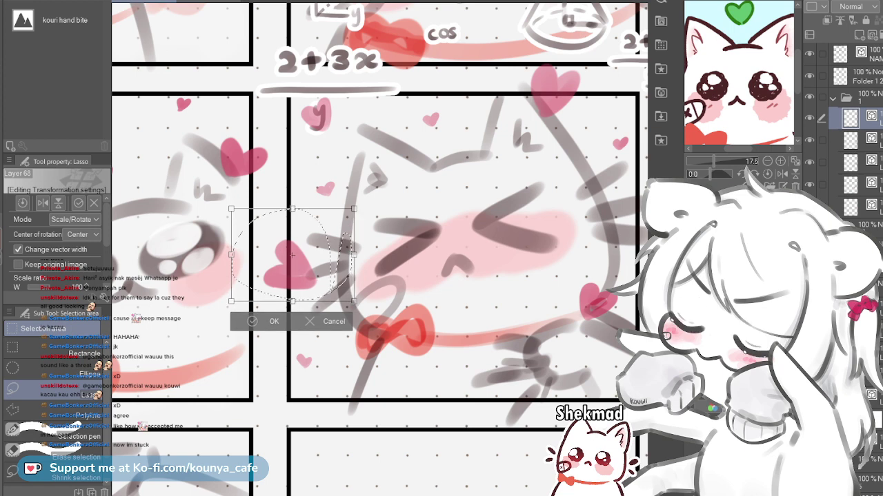
{"action": "left_click_drag", "start_coordinate": [352, 300], "coordinate": [369, 316]}
{"action": "key", "text": "ctrl+z"}
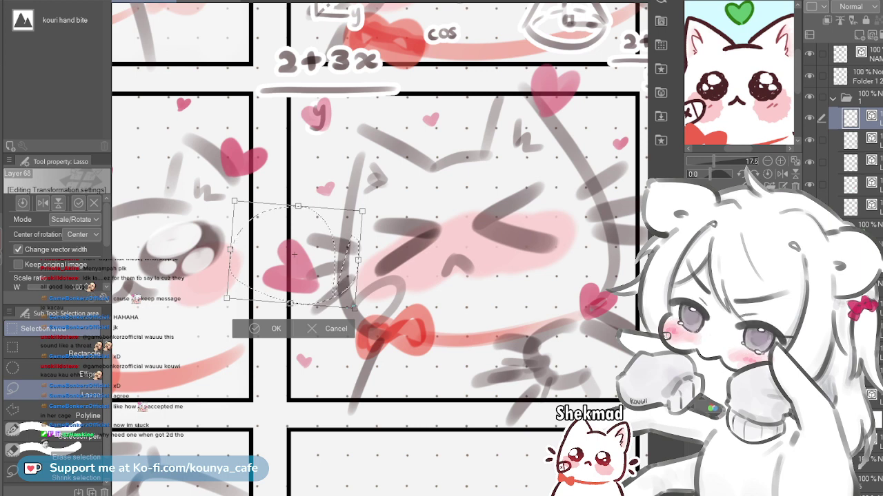
{"action": "key", "text": "Return"}
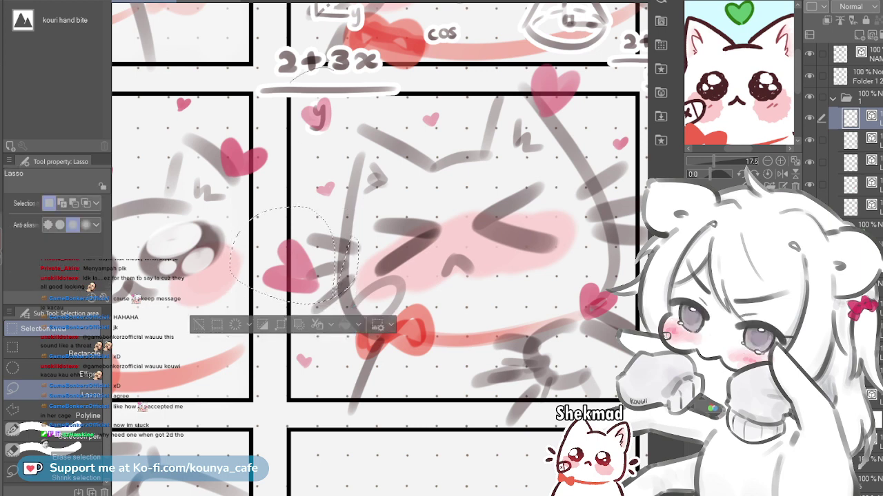
Lasso the upper-left corner heart, enlarge it to a scale of 106, and move it up onto the panel's top border
{"action": "left_click_drag", "start_coordinate": [291, 82], "coordinate": [334, 68]}
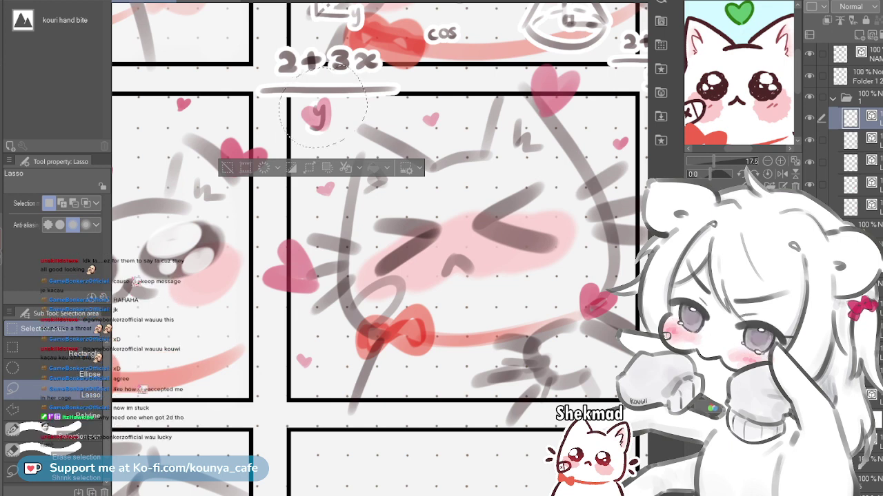
{"action": "key", "text": "ctrl+t"}
{"action": "left_click_drag", "start_coordinate": [367, 147], "coordinate": [373, 153]}
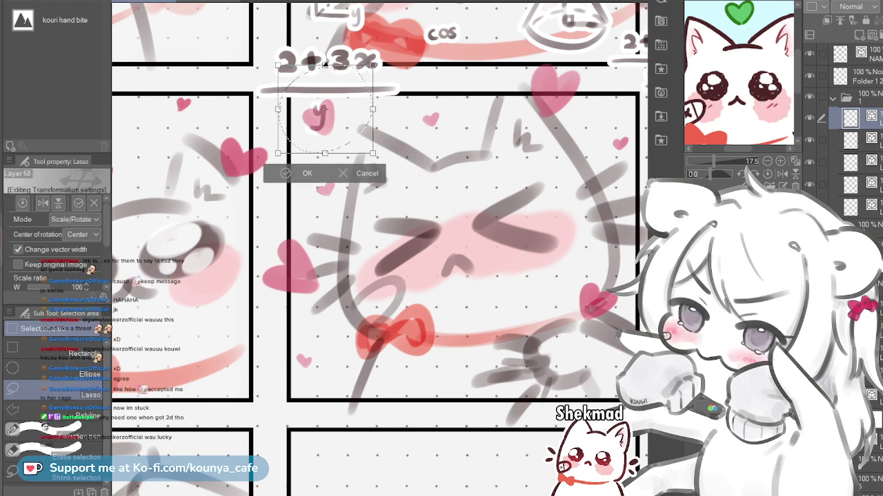
{"action": "left_click_drag", "start_coordinate": [326, 108], "coordinate": [328, 96]}
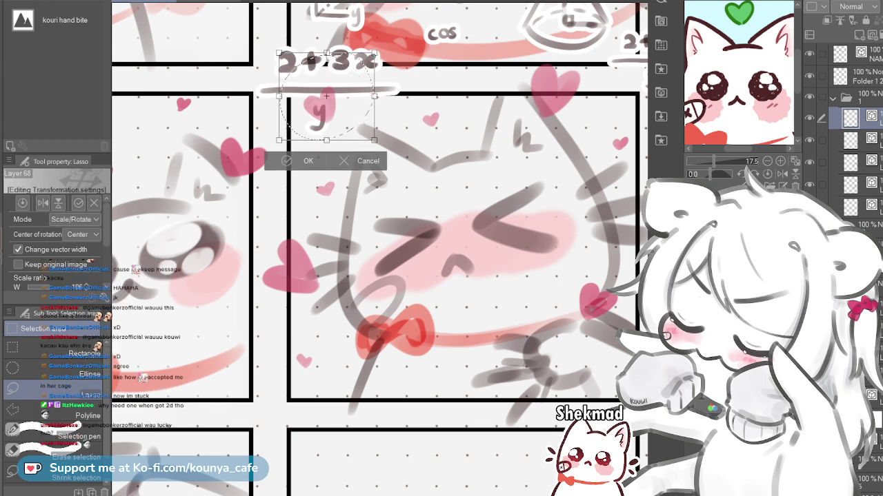
Rotate the selected heart slightly counterclockwise at the upper-left corner of the squinting-cat panel and apply the transformation
{"action": "left_click_drag", "start_coordinate": [386, 149], "coordinate": [392, 142]}
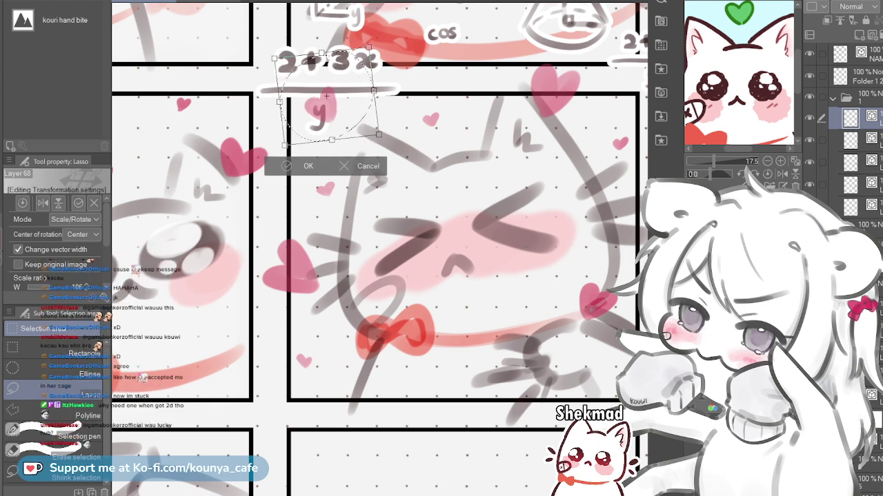
{"action": "key", "text": "Return"}
{"action": "mouse_move", "coordinate": [352, 195]}
{"action": "left_mouse_down"}
{"action": "mouse_move", "coordinate": [305, 191]}
{"action": "mouse_move", "coordinate": [355, 166]}
{"action": "left_mouse_up"}
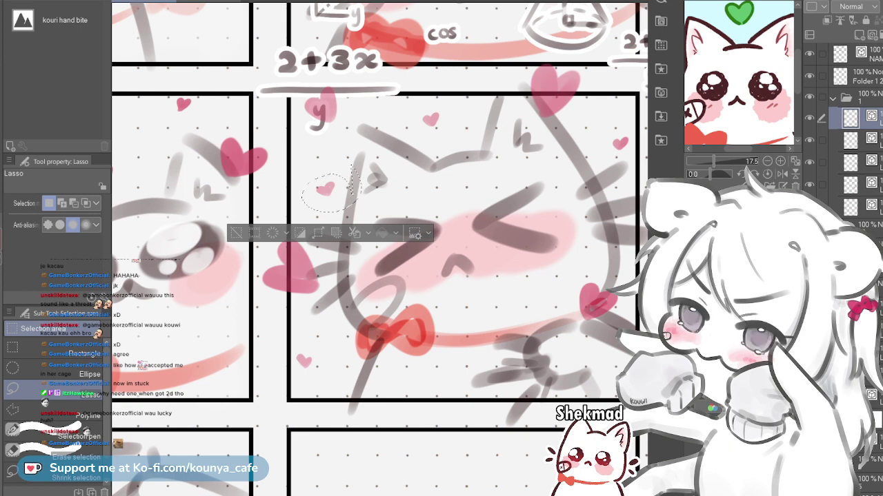
Select the heart behind the y again, enlarge it slightly and adjust its tilt and position over the panel corner
{"action": "left_click_drag", "start_coordinate": [287, 95], "coordinate": [365, 82]}
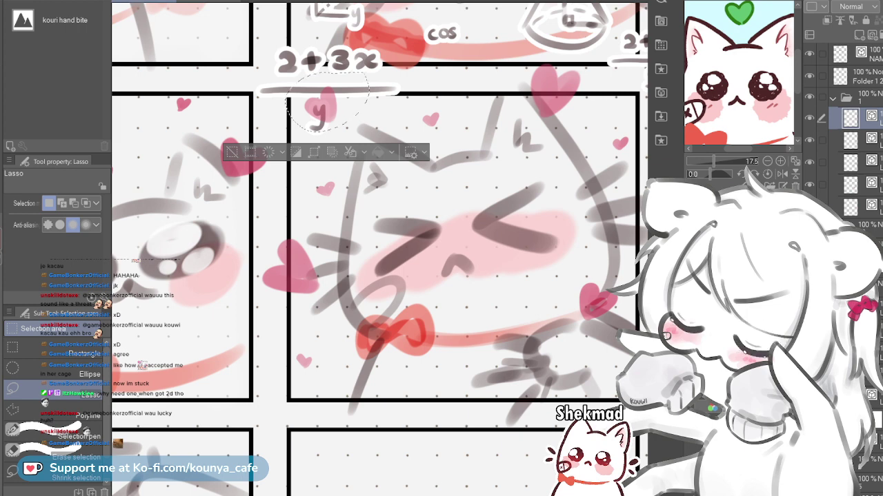
{"action": "key", "text": "ctrl+t"}
{"action": "left_click_drag", "start_coordinate": [288, 67], "coordinate": [293, 63]}
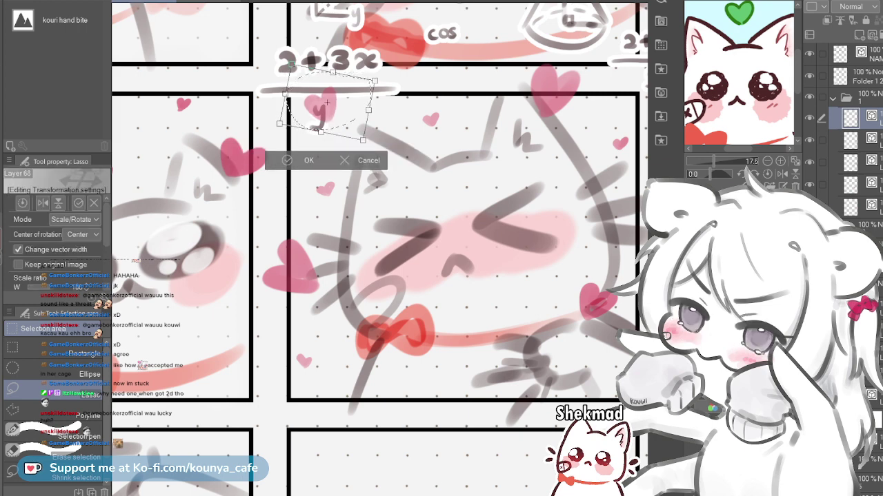
{"action": "mouse_move", "coordinate": [363, 140]}
{"action": "left_mouse_down"}
{"action": "mouse_move", "coordinate": [382, 160]}
{"action": "mouse_move", "coordinate": [375, 153]}
{"action": "left_mouse_up"}
{"action": "left_click_drag", "start_coordinate": [335, 111], "coordinate": [331, 105]}
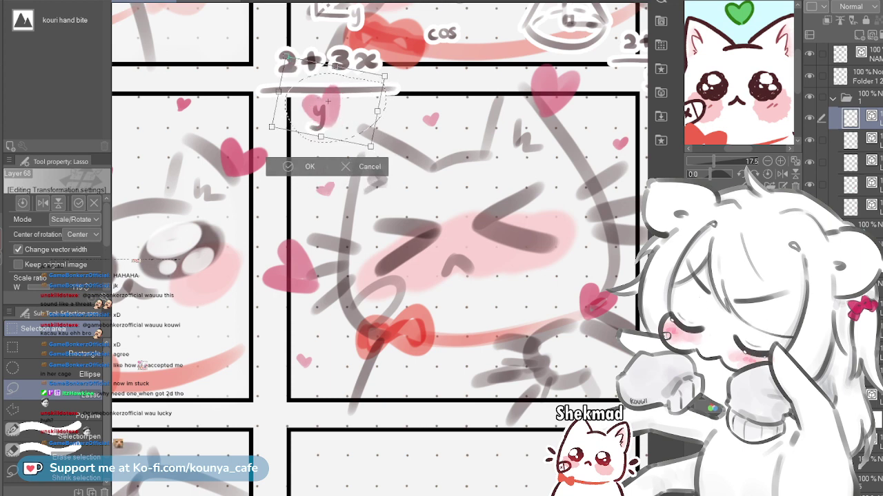
{"action": "left_click_drag", "start_coordinate": [286, 57], "coordinate": [278, 64]}
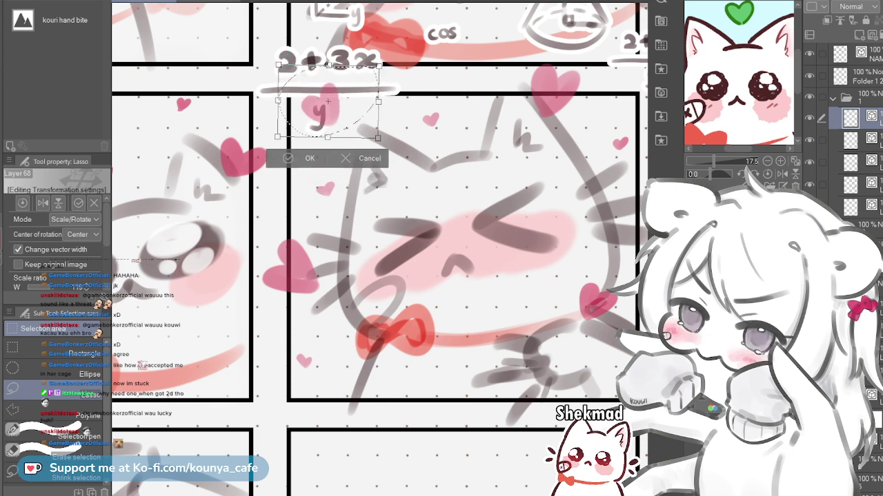
{"action": "key", "text": "Return"}
Shrink the small heart beside the squinting cat's left ear, tilt it and nudge it toward the panel border, then deselect
{"action": "left_click_drag", "start_coordinate": [340, 164], "coordinate": [344, 171]}
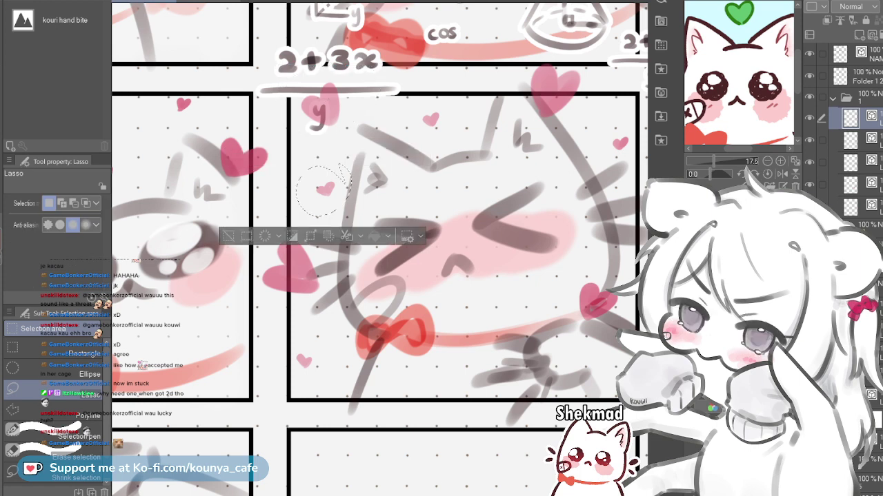
{"action": "key", "text": "ctrl+t"}
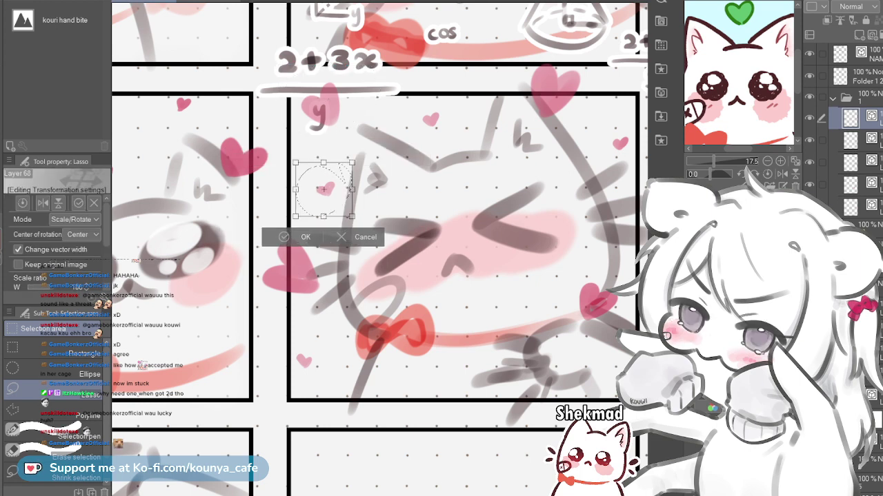
{"action": "left_click_drag", "start_coordinate": [361, 158], "coordinate": [356, 154]}
{"action": "left_click_drag", "start_coordinate": [324, 190], "coordinate": [318, 186]}
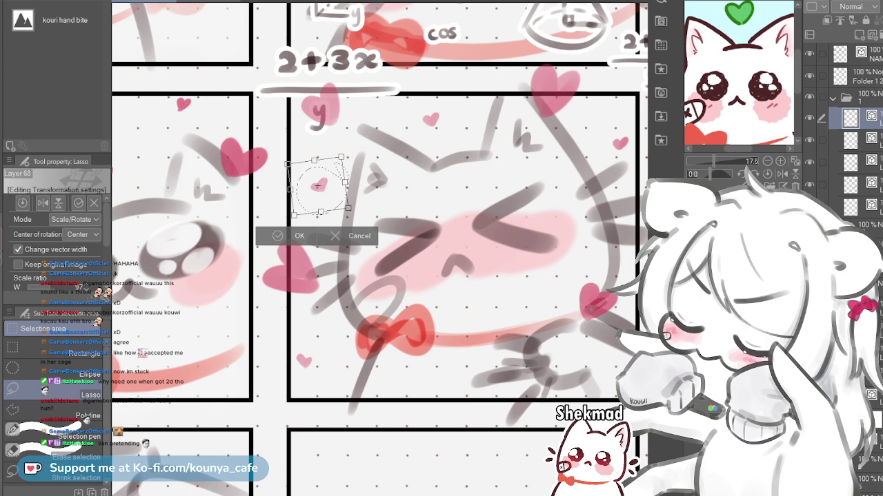
{"action": "left_click_drag", "start_coordinate": [355, 154], "coordinate": [359, 158]}
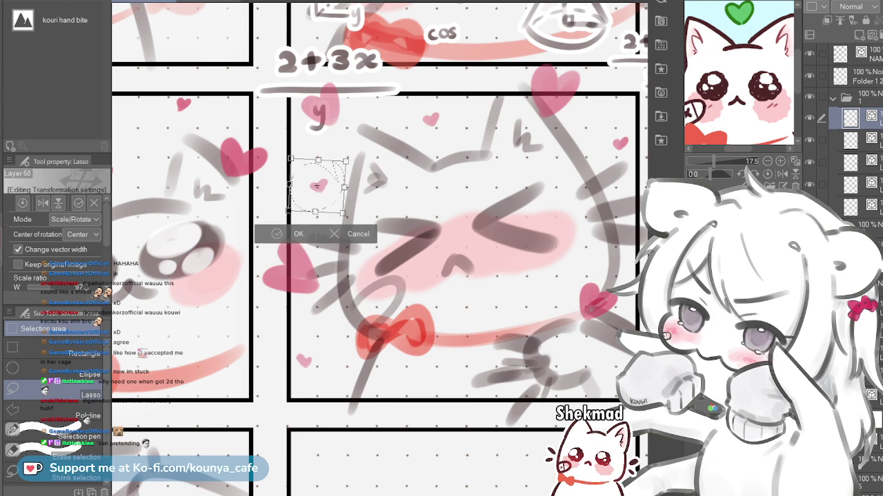
{"action": "key", "text": "Return"}
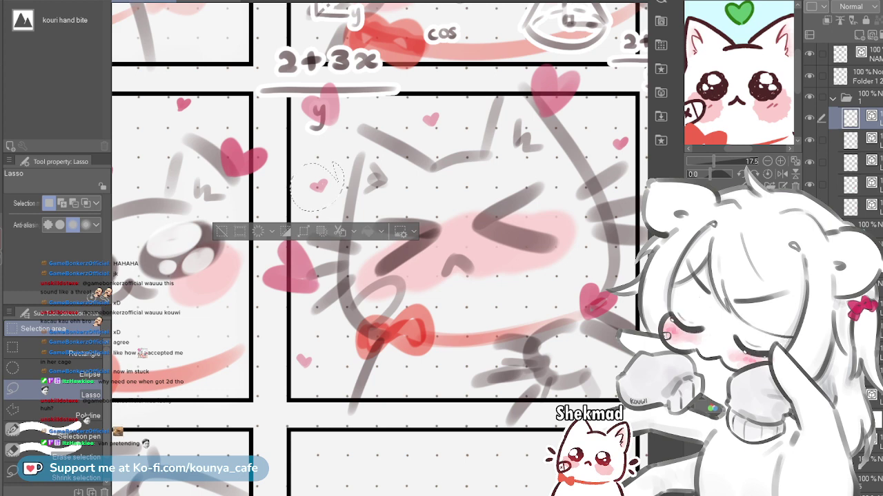
{"action": "key", "text": "ctrl+d"}
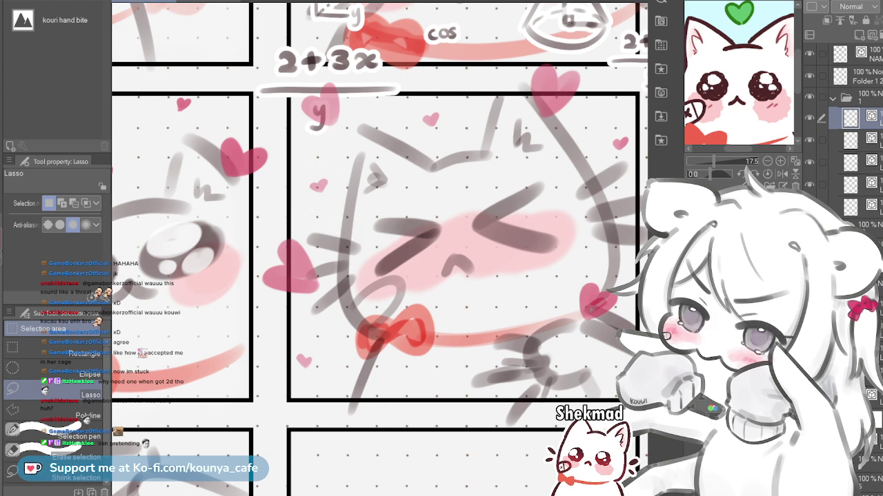
Switch from the Lasso to the Flat marker and return the canvas view to its unrotated orientation
{"action": "left_click_drag", "start_coordinate": [442, 234], "coordinate": [449, 326]}
{"action": "scroll", "coordinate": [441, 248], "scroll_direction": "down", "scroll_amount": 3}
{"action": "left_click_drag", "start_coordinate": [441, 290], "coordinate": [397, 251]}
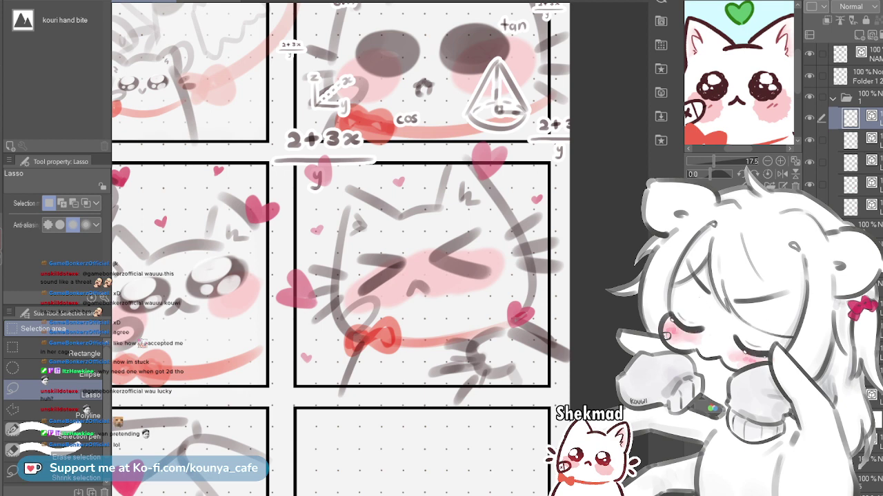
{"action": "key", "text": "minus"}
{"action": "key", "text": "p"}
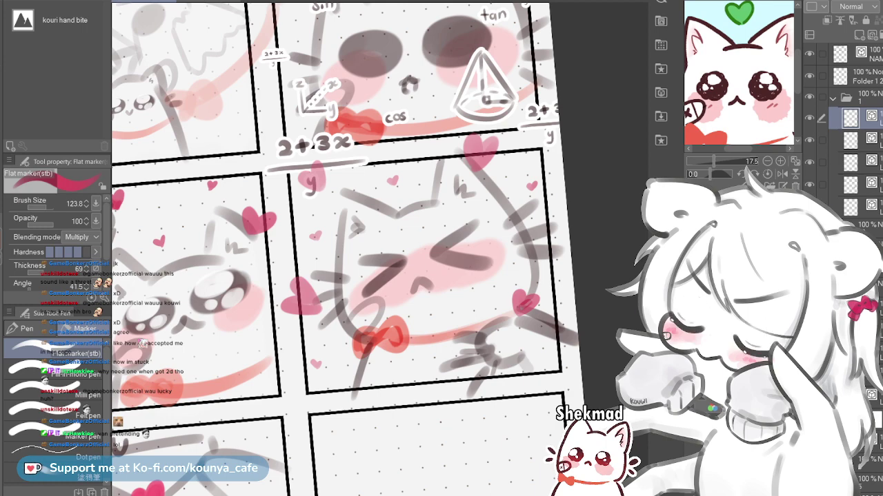
{"action": "key", "text": "asciicircum"}
{"action": "key", "text": "super+Down"}
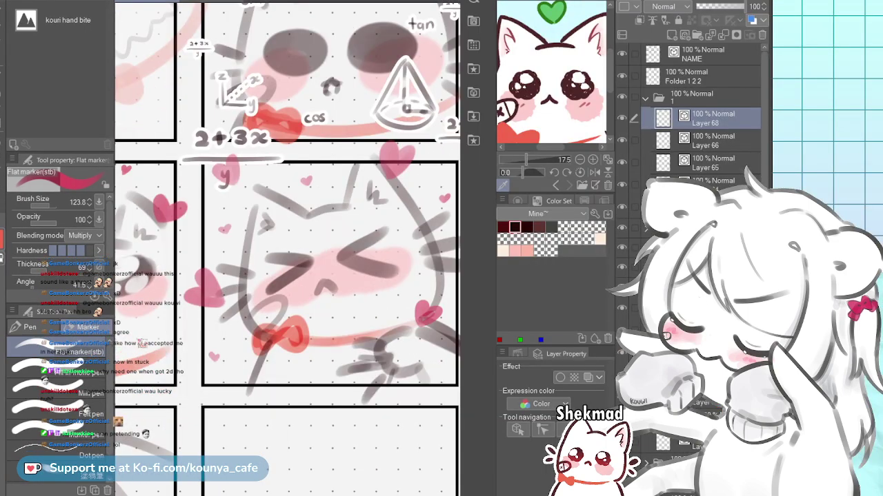
{"action": "key", "text": "super+Up"}
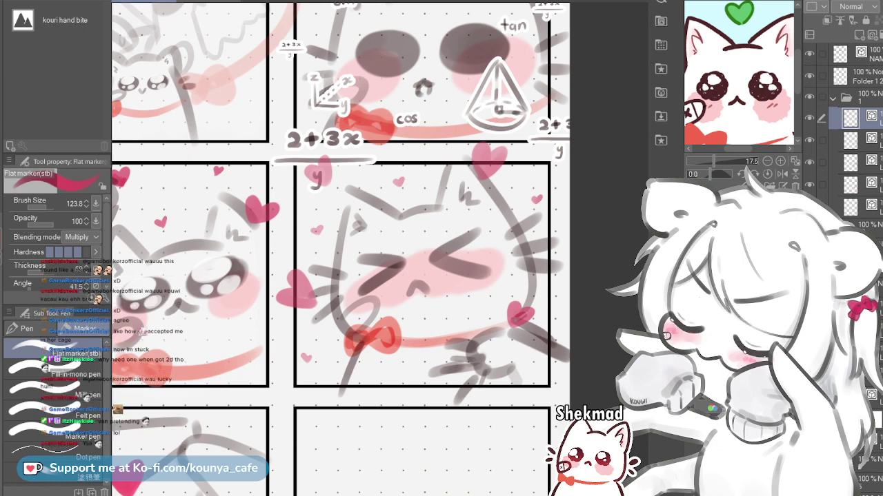
Reduce the Flat marker's brush size to 44.8 and try a diagonal magenta stroke across the squinting cat's right eye
{"action": "scroll", "coordinate": [479, 299], "scroll_direction": "up", "scroll_amount": 4}
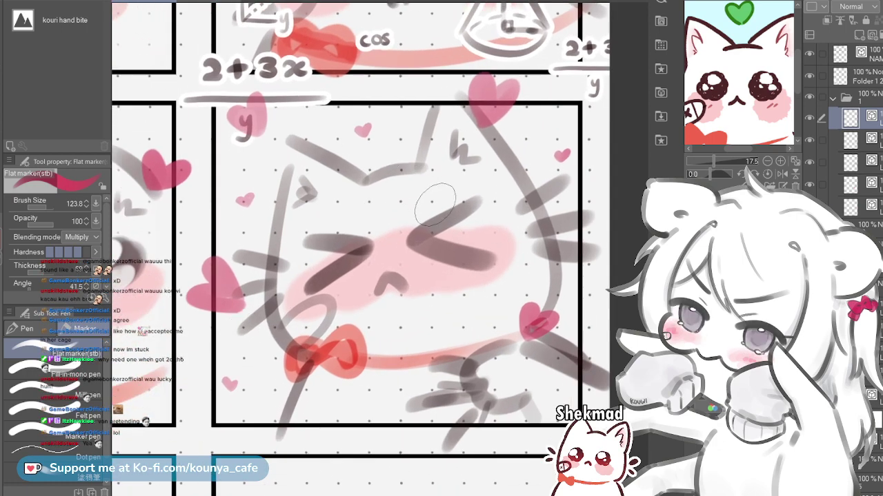
{"action": "left_click_drag", "start_coordinate": [430, 197], "coordinate": [367, 145]}
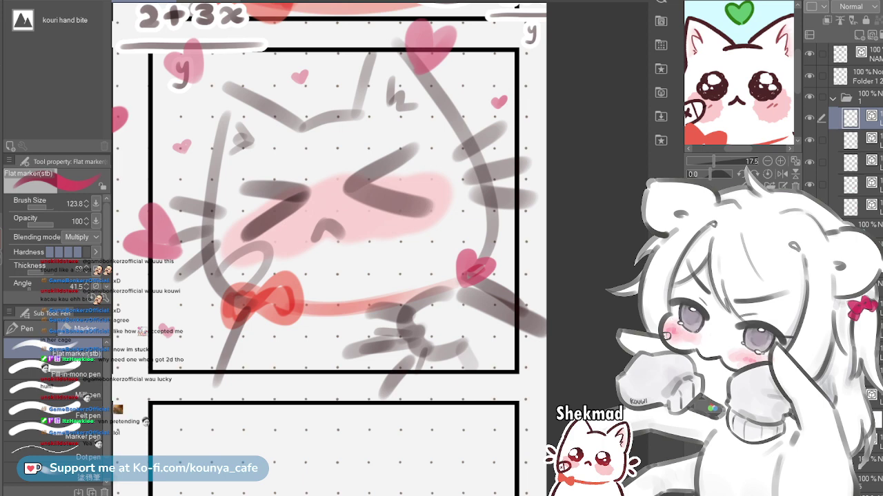
{"action": "left_click_drag", "start_coordinate": [331, 200], "coordinate": [397, 256]}
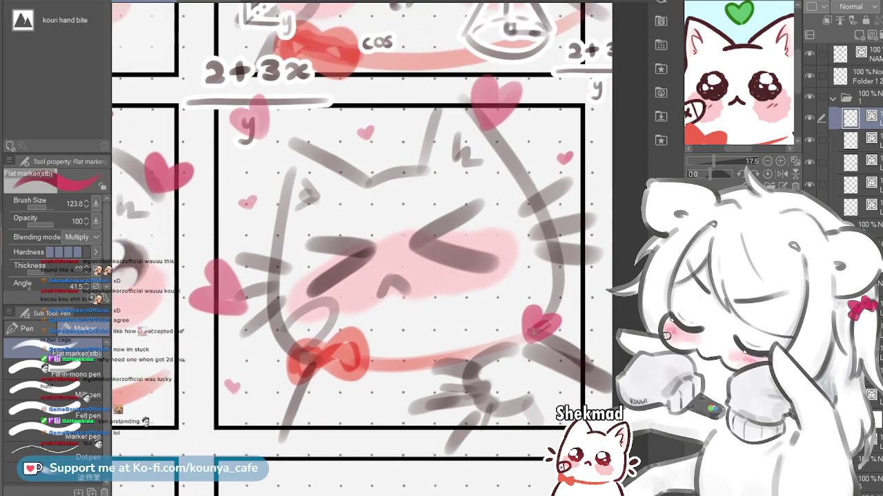
{"action": "scroll", "coordinate": [485, 180], "scroll_direction": "up", "scroll_amount": 2}
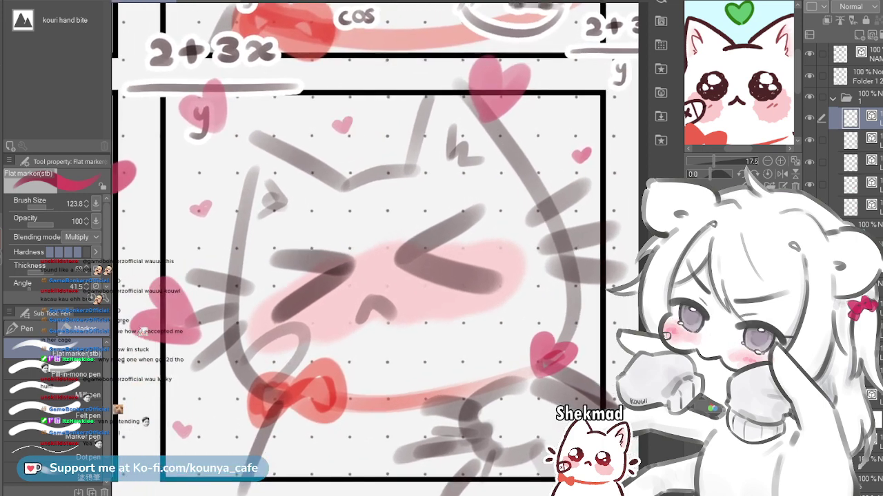
{"action": "left_click_drag", "start_coordinate": [485, 180], "coordinate": [492, 159]}
{"action": "left_click_drag", "start_coordinate": [484, 209], "coordinate": [469, 209]}
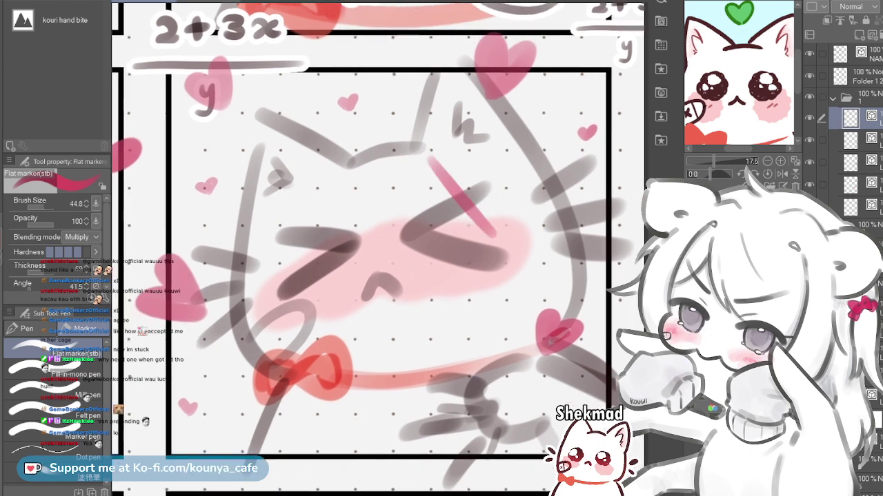
{"action": "key", "text": "ctrl+z"}
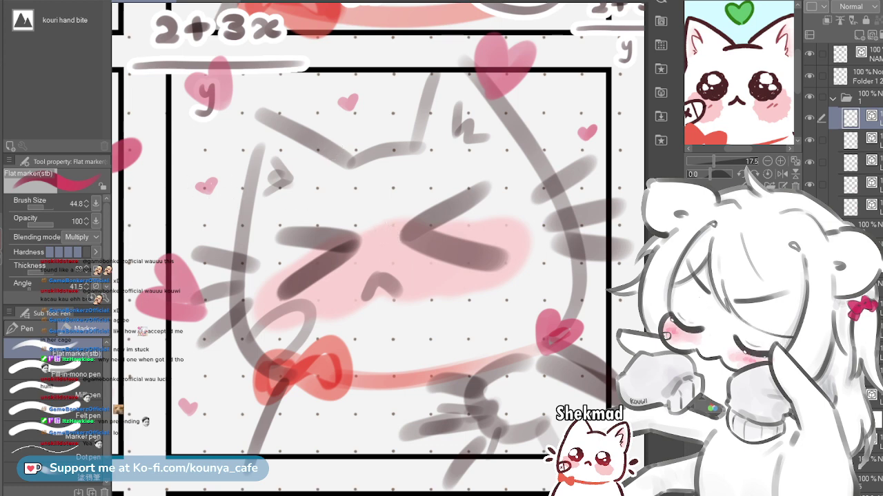
Try a radial blur on the hearts around the squinting cat and check the preview against the other sketches
{"action": "scroll", "coordinate": [469, 342], "scroll_direction": "down", "scroll_amount": 3}
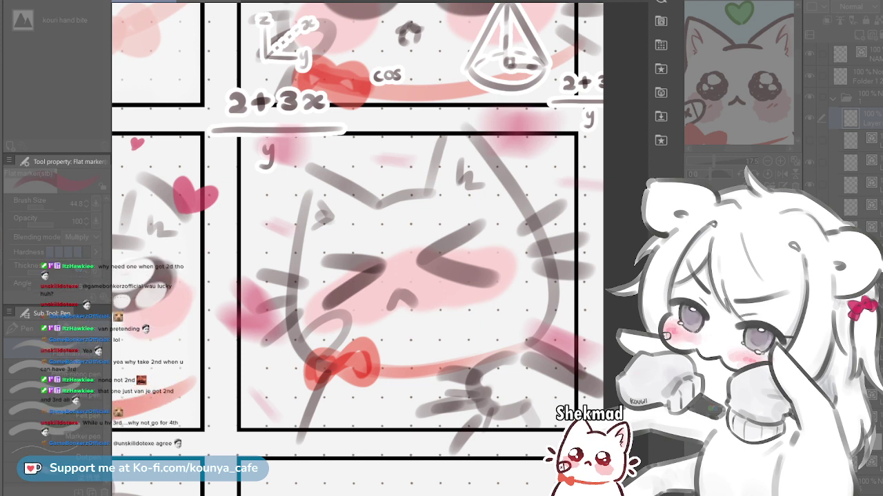
{"action": "scroll", "coordinate": [299, 209], "scroll_direction": "down", "scroll_amount": 5}
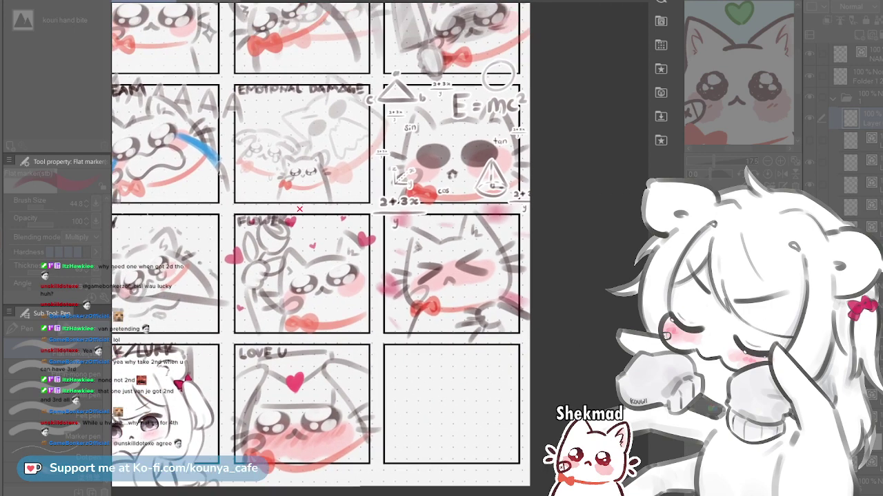
{"action": "left_click_drag", "start_coordinate": [299, 209], "coordinate": [311, 229]}
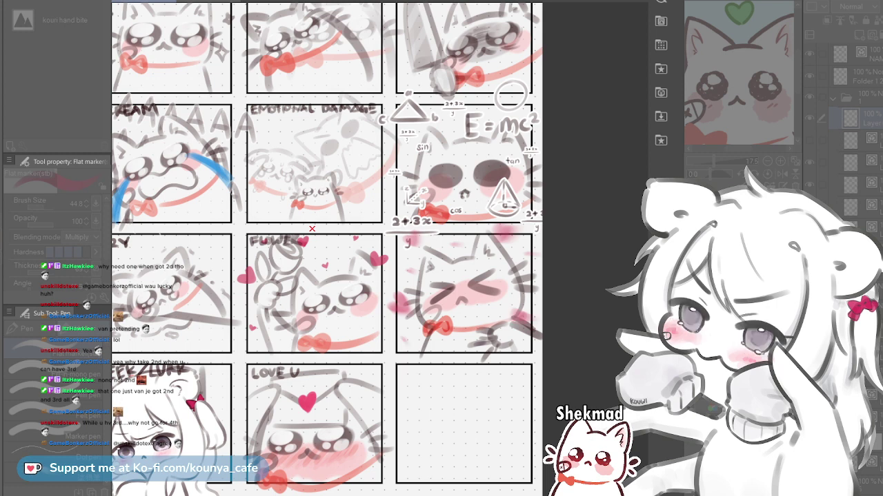
{"action": "scroll", "coordinate": [476, 281], "scroll_direction": "down", "scroll_amount": 5}
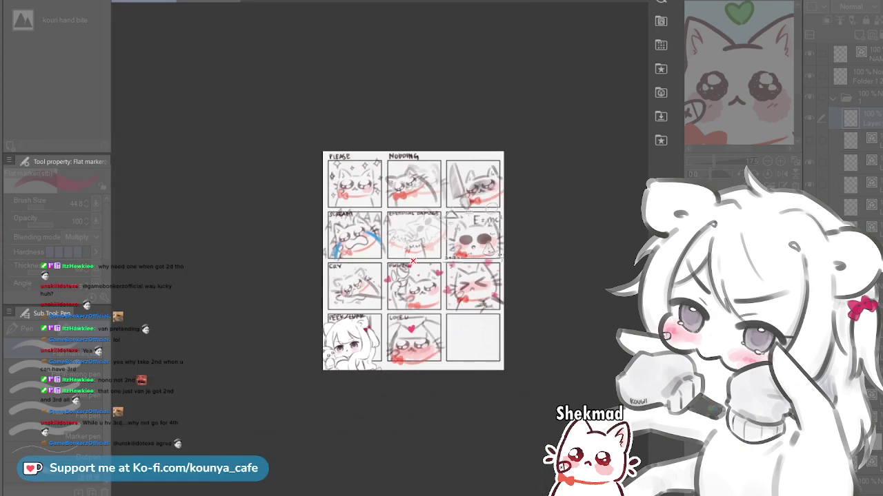
{"action": "scroll", "coordinate": [503, 240], "scroll_direction": "up", "scroll_amount": 5}
{"action": "left_click_drag", "start_coordinate": [288, 290], "coordinate": [319, 263]}
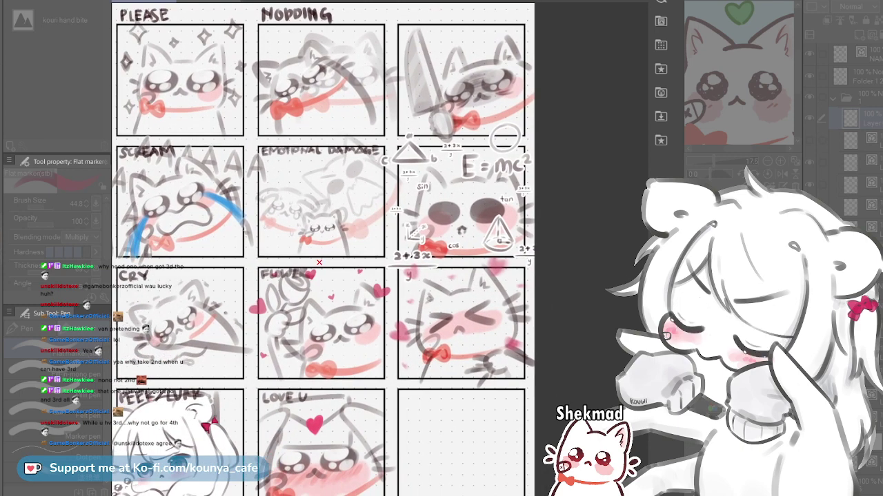
{"action": "scroll", "coordinate": [552, 288], "scroll_direction": "up", "scroll_amount": 4}
{"action": "left_click_drag", "start_coordinate": [138, 239], "coordinate": [147, 213]}
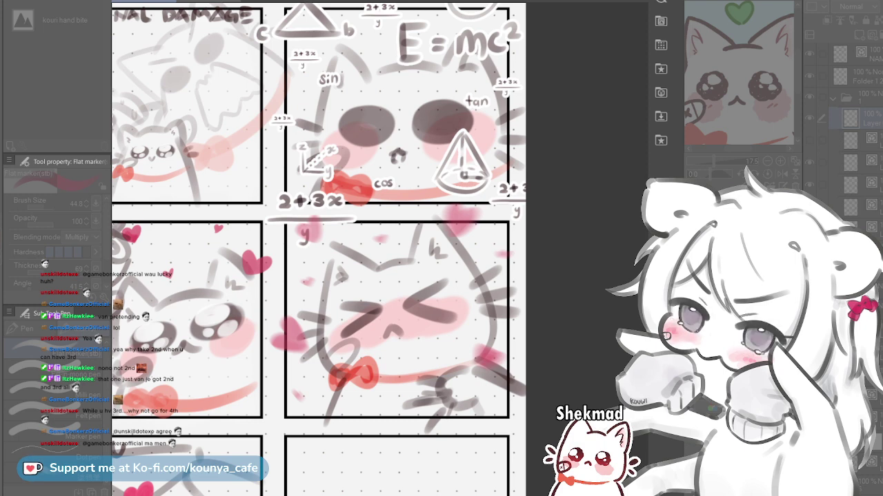
{"action": "scroll", "coordinate": [371, 255], "scroll_direction": "up", "scroll_amount": 2}
{"action": "left_click_drag", "start_coordinate": [371, 255], "coordinate": [385, 236]}
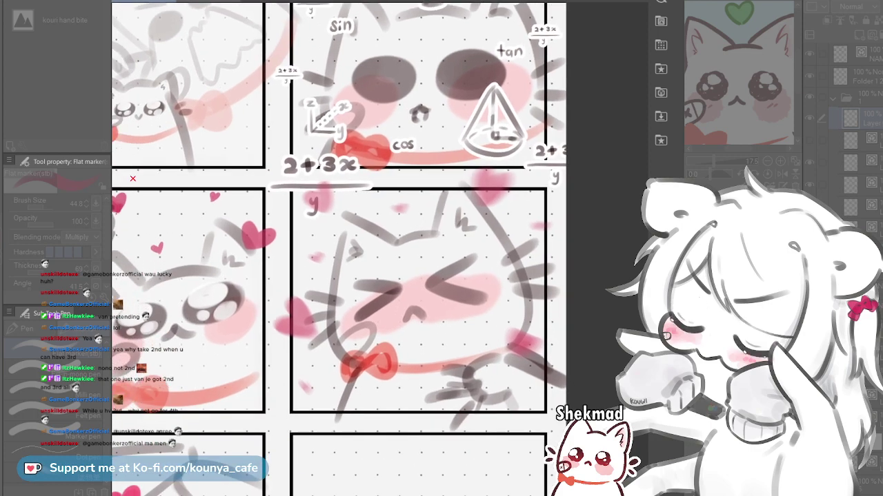
{"action": "scroll", "coordinate": [339, 249], "scroll_direction": "down", "scroll_amount": 2}
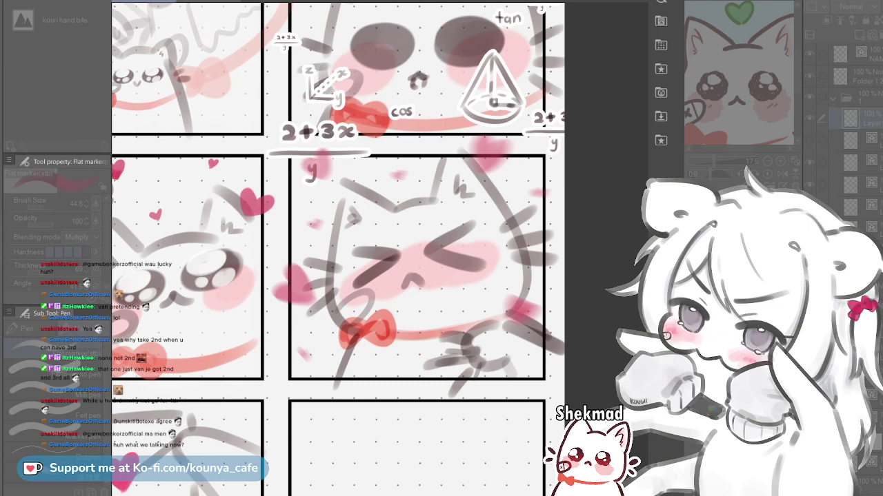
{"action": "scroll", "coordinate": [129, 120], "scroll_direction": "down", "scroll_amount": 1}
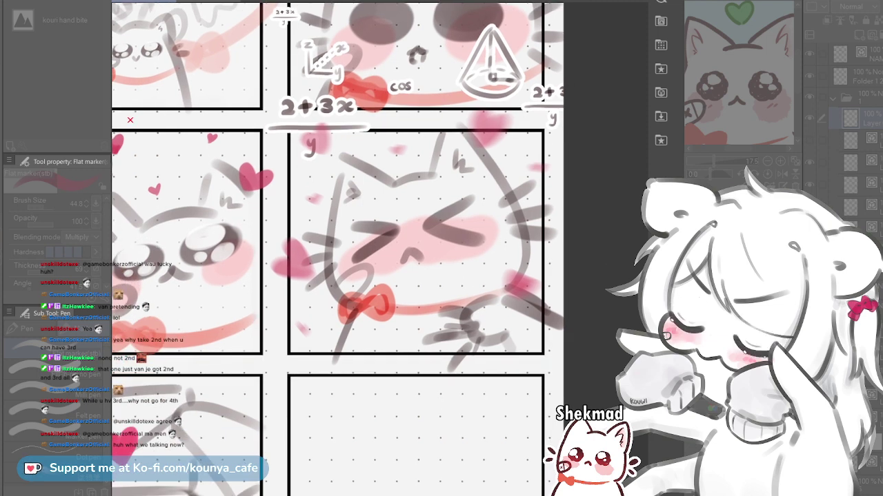
{"action": "scroll", "coordinate": [418, 249], "scroll_direction": "up", "scroll_amount": 1}
{"action": "scroll", "coordinate": [417, 249], "scroll_direction": "down", "scroll_amount": 1}
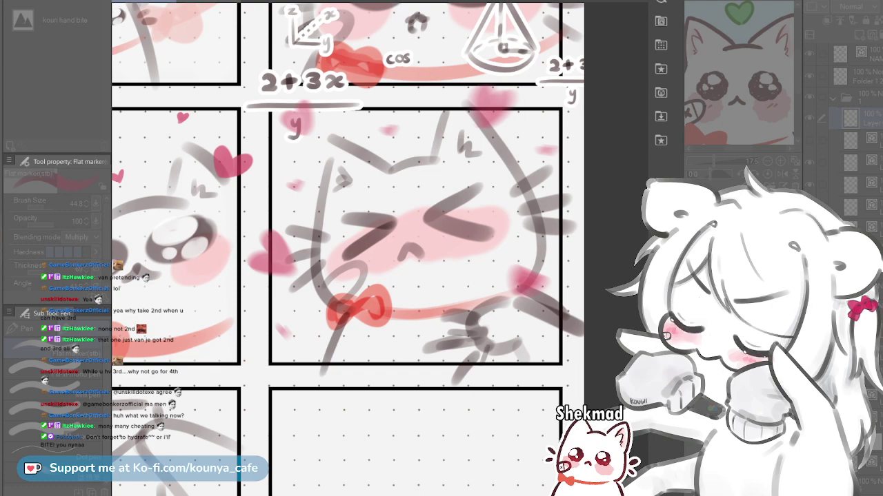
Discard the blur and try it once more on the hearts of the squinting-cat panel
{"action": "scroll", "coordinate": [554, 174], "scroll_direction": "down", "scroll_amount": 4}
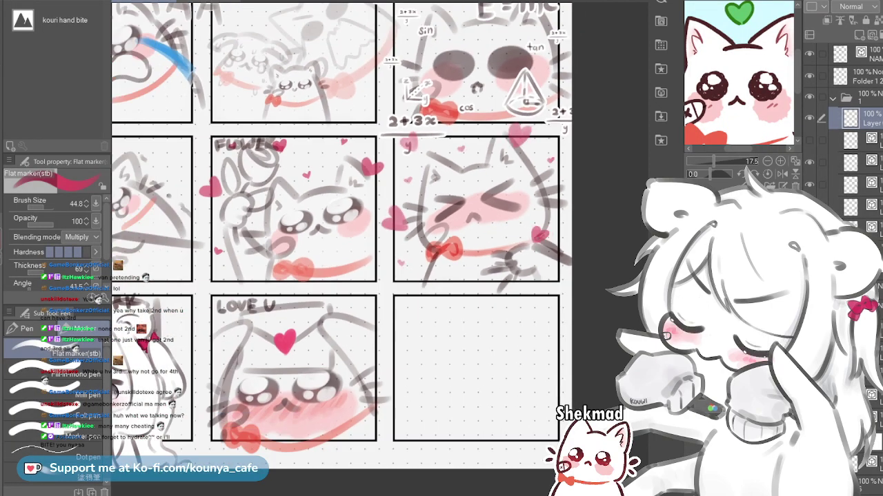
{"action": "scroll", "coordinate": [476, 207], "scroll_direction": "up", "scroll_amount": 3}
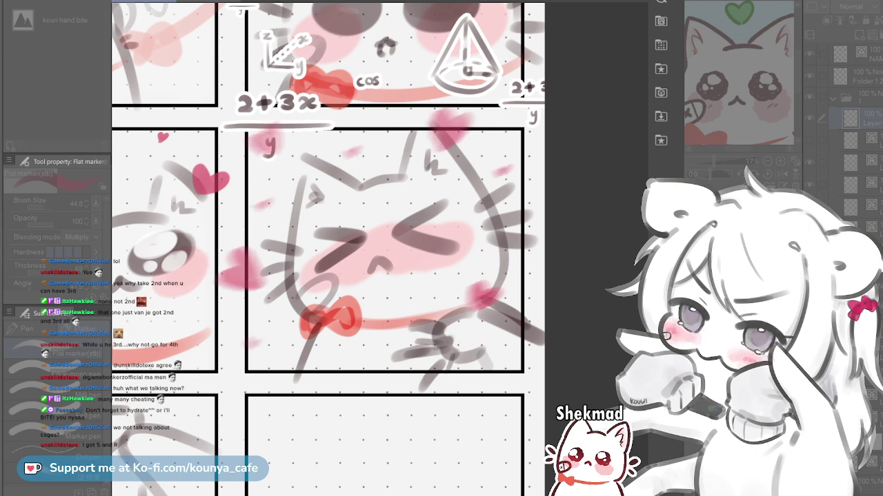
{"action": "key", "text": "Escape"}
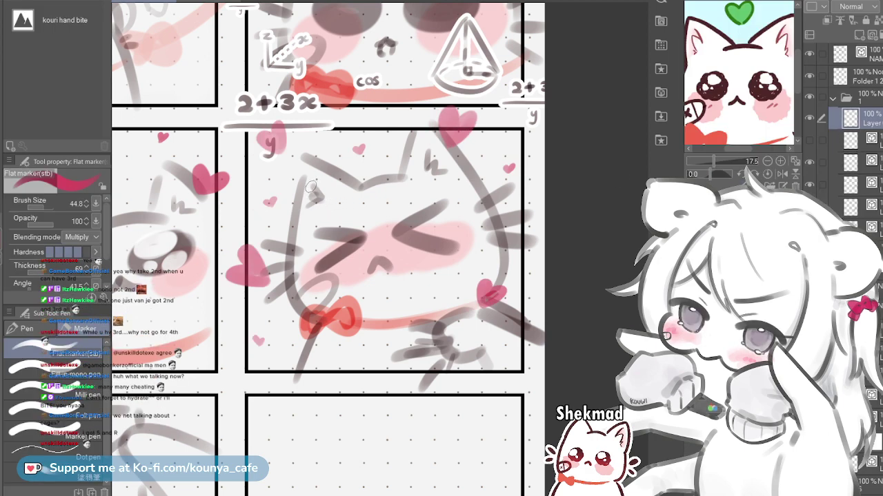
Examine the squinting-cat panel and its surrounding hearts up close and against the neighbouring emote sketches
{"action": "left_click_drag", "start_coordinate": [311, 186], "coordinate": [297, 174]}
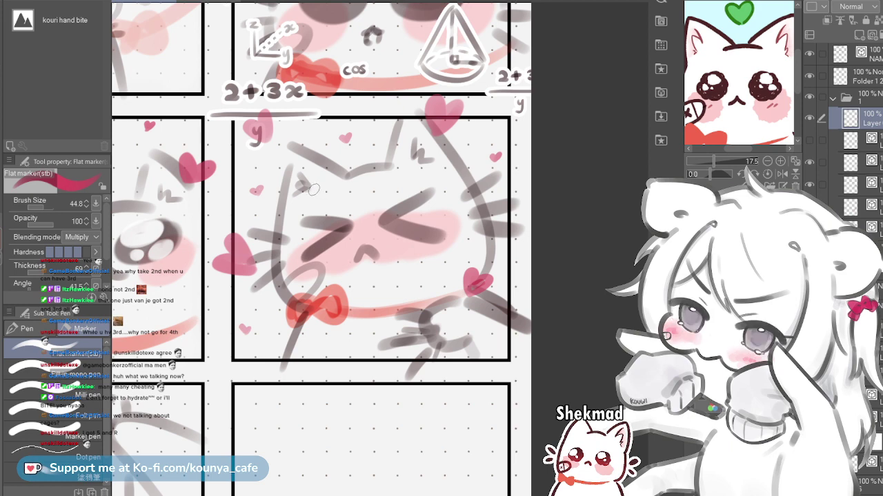
{"action": "left_click_drag", "start_coordinate": [314, 190], "coordinate": [344, 209]}
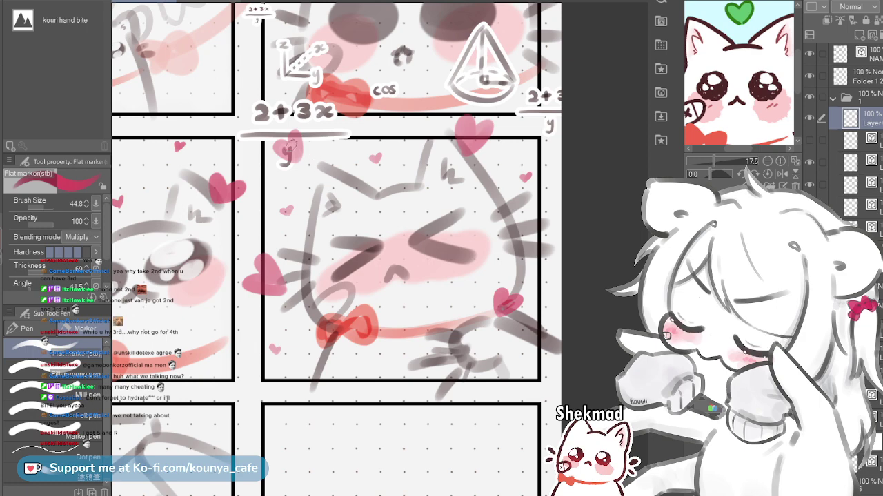
{"action": "scroll", "coordinate": [406, 195], "scroll_direction": "up", "scroll_amount": 1}
{"action": "left_click_drag", "start_coordinate": [406, 195], "coordinate": [339, 158]}
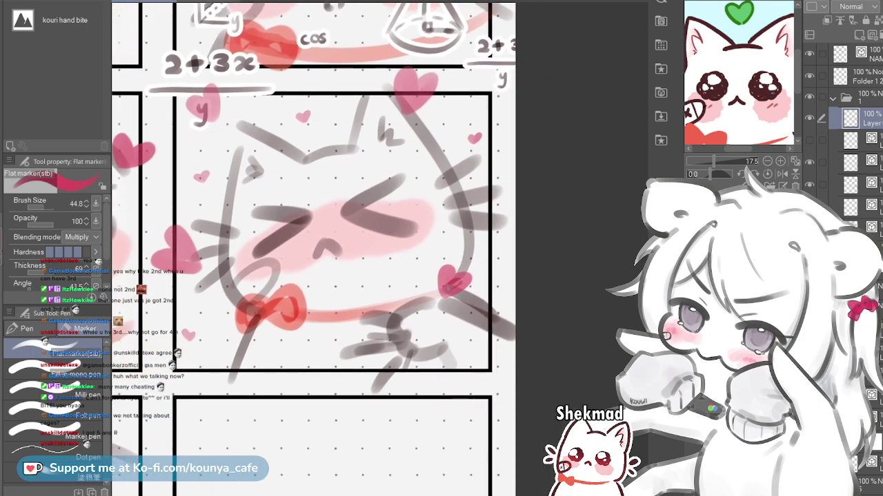
{"action": "left_click_drag", "start_coordinate": [251, 193], "coordinate": [311, 183]}
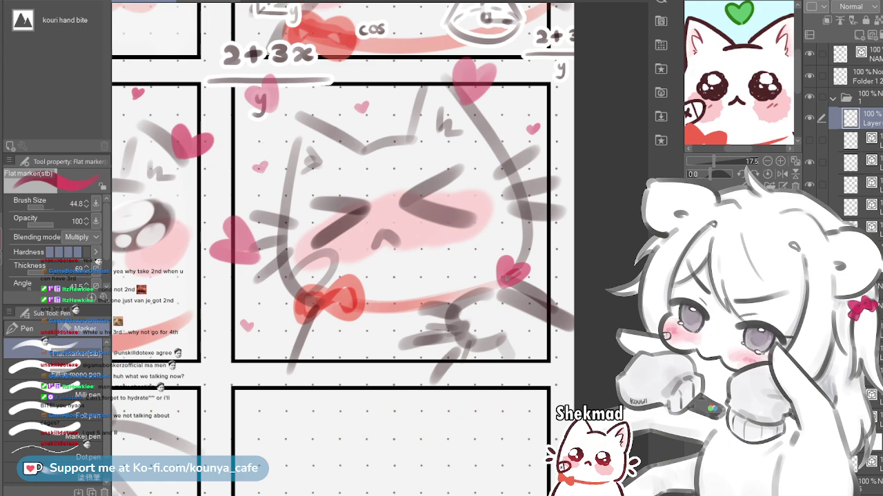
{"action": "scroll", "coordinate": [345, 248], "scroll_direction": "down", "scroll_amount": 3}
{"action": "scroll", "coordinate": [345, 248], "scroll_direction": "up", "scroll_amount": 3}
{"action": "scroll", "coordinate": [345, 248], "scroll_direction": "up", "scroll_amount": 3}
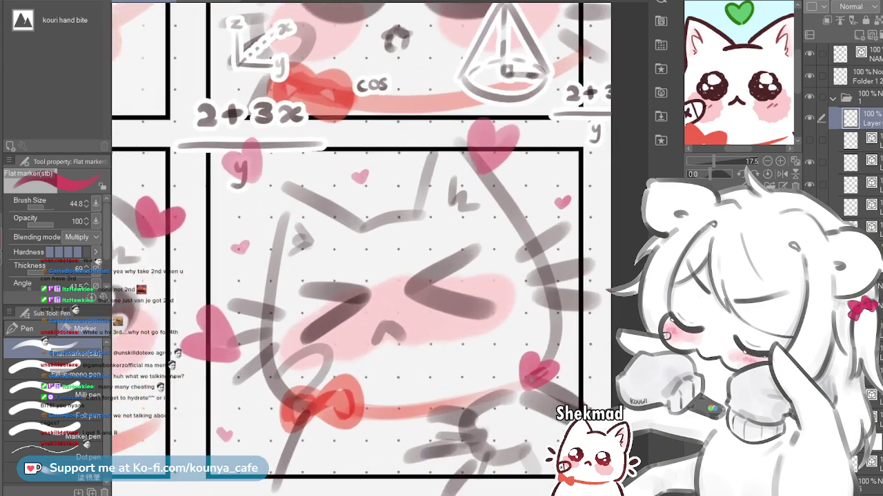
{"action": "left_click_drag", "start_coordinate": [343, 224], "coordinate": [356, 196]}
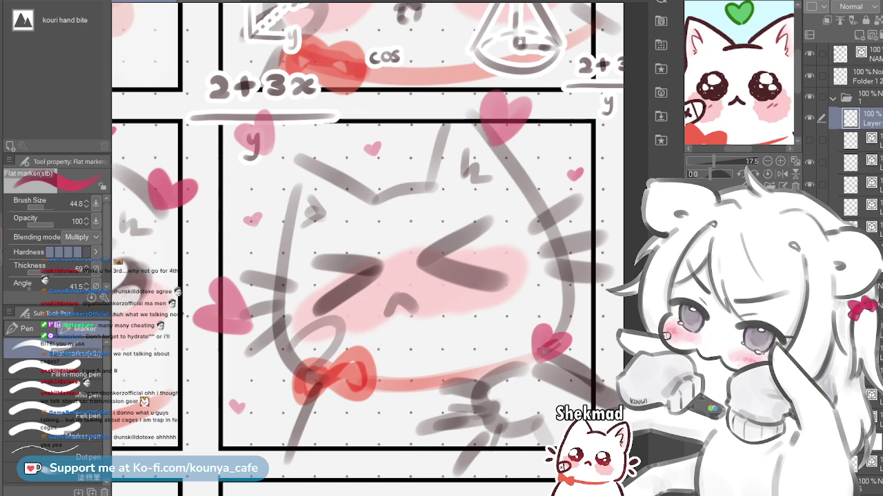
{"action": "left_click_drag", "start_coordinate": [386, 275], "coordinate": [411, 257]}
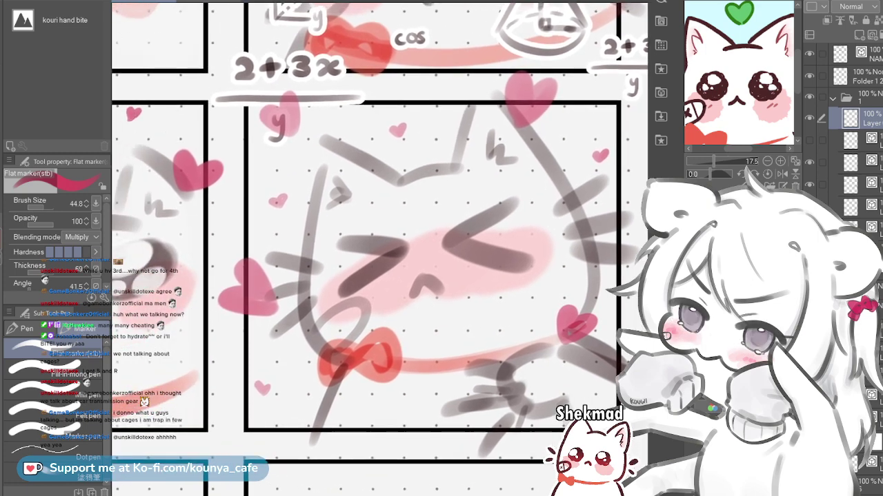
{"action": "left_click_drag", "start_coordinate": [430, 291], "coordinate": [447, 265]}
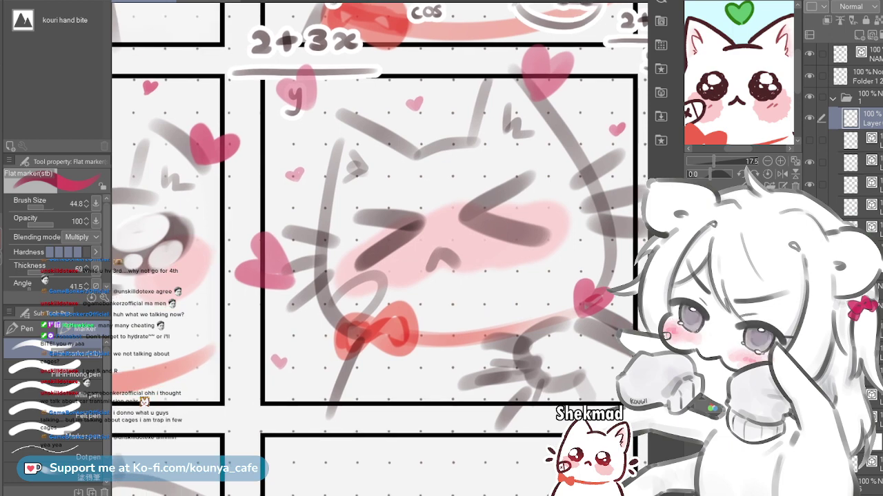
{"action": "scroll", "coordinate": [378, 249], "scroll_direction": "down", "scroll_amount": 1}
{"action": "scroll", "coordinate": [469, 191], "scroll_direction": "down", "scroll_amount": 7}
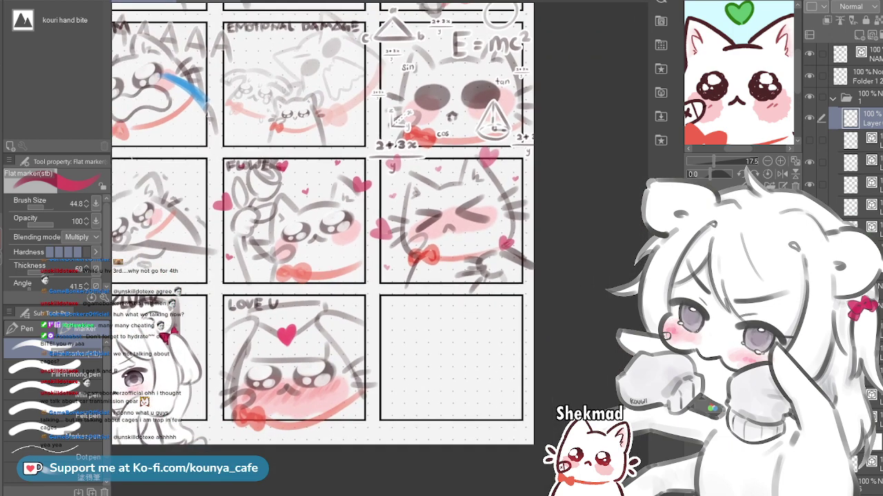
{"action": "scroll", "coordinate": [470, 191], "scroll_direction": "up", "scroll_amount": 4}
{"action": "left_click_drag", "start_coordinate": [448, 210], "coordinate": [458, 226]}
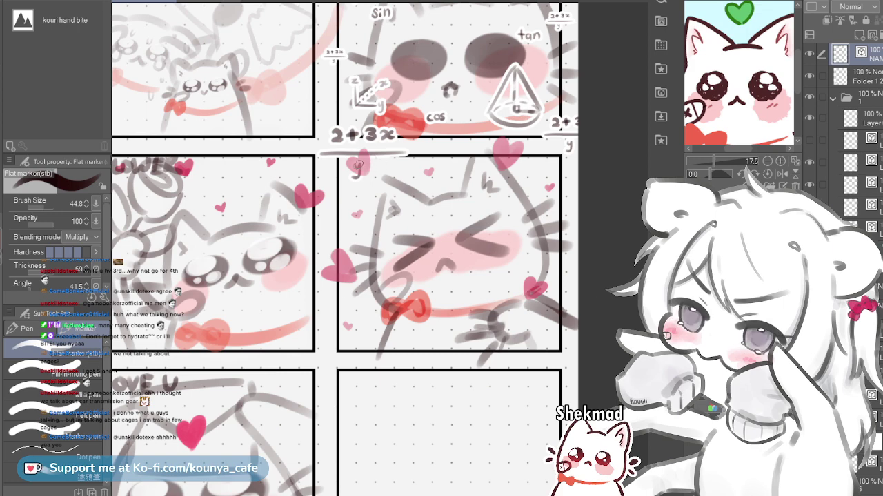
Enlarge the Flat marker to 64.2 and hand-letter the dark title KNIFE above the knife-cat panel on the titles layer
{"action": "key", "text": "bracketright"}
{"action": "scroll", "coordinate": [360, 170], "scroll_direction": "up", "scroll_amount": 1}
{"action": "left_click_drag", "start_coordinate": [360, 170], "coordinate": [345, 261]}
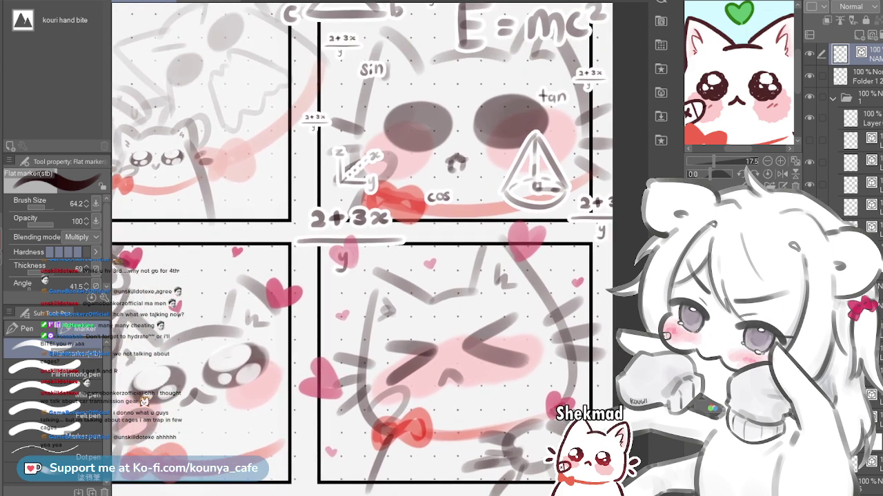
{"action": "scroll", "coordinate": [384, 205], "scroll_direction": "down", "scroll_amount": 4}
{"action": "left_click_drag", "start_coordinate": [383, 205], "coordinate": [356, 315]}
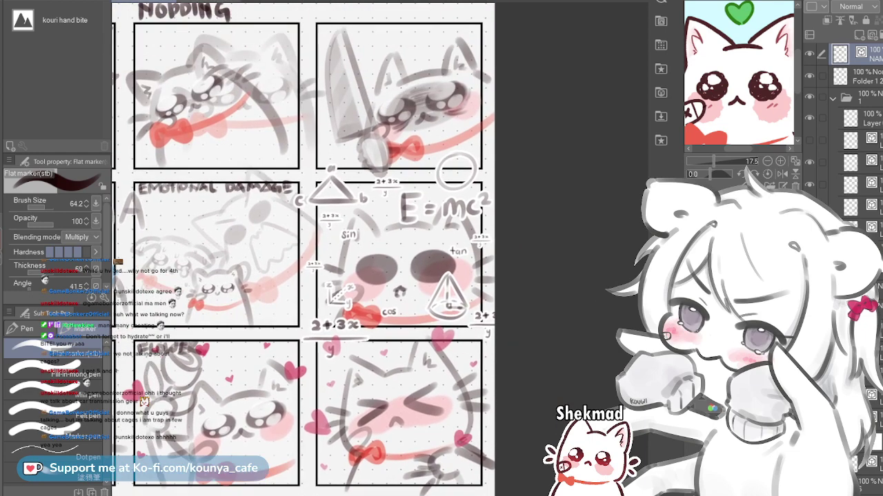
{"action": "scroll", "coordinate": [356, 48], "scroll_direction": "up", "scroll_amount": 3}
{"action": "left_click_drag", "start_coordinate": [356, 49], "coordinate": [377, 237]}
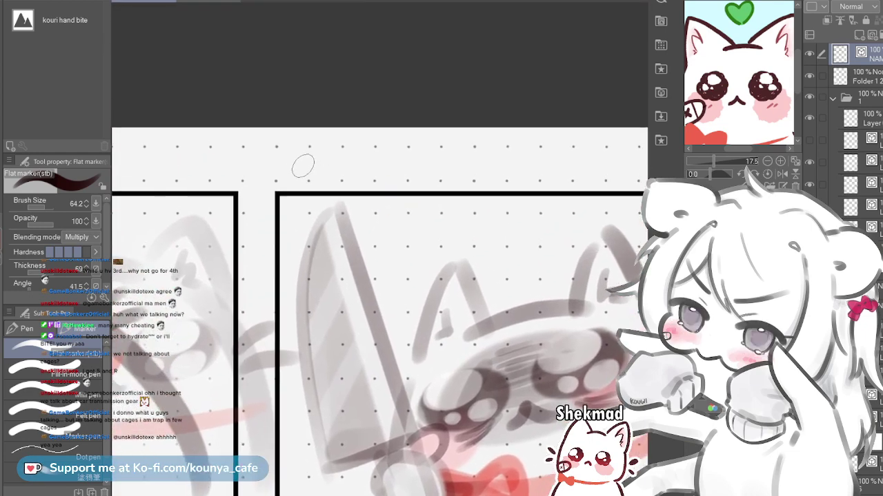
{"action": "left_click_drag", "start_coordinate": [289, 161], "coordinate": [289, 185]}
{"action": "left_click_drag", "start_coordinate": [312, 154], "coordinate": [322, 182]}
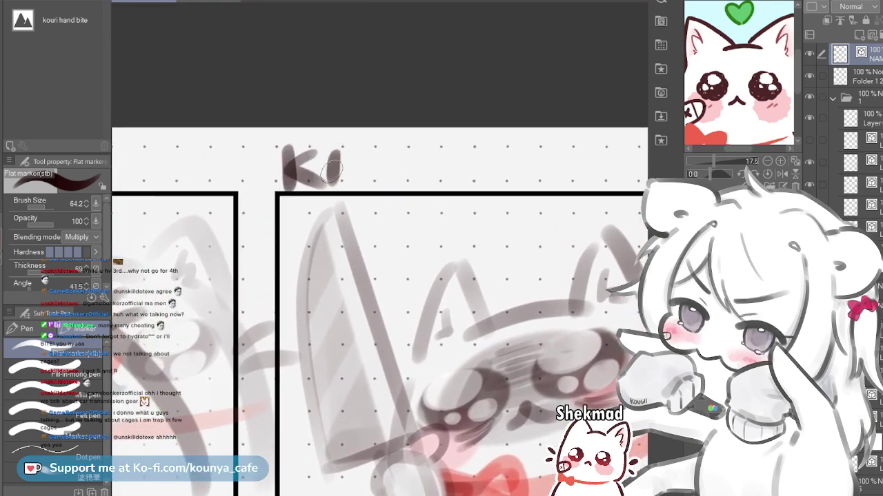
{"action": "mouse_move", "coordinate": [357, 147]}
{"action": "left_mouse_down"}
{"action": "mouse_move", "coordinate": [354, 169]}
{"action": "mouse_move", "coordinate": [375, 185]}
{"action": "left_mouse_up"}
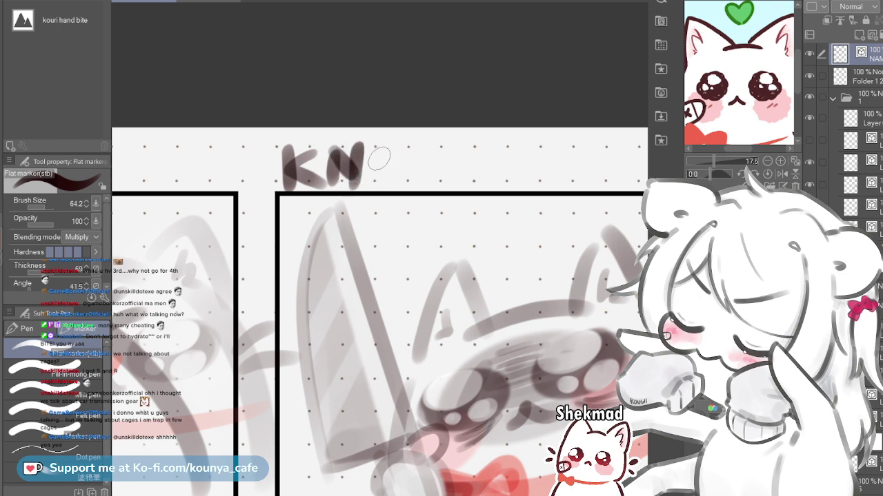
{"action": "key", "text": "ctrl+z"}
{"action": "mouse_move", "coordinate": [375, 148]}
{"action": "left_mouse_down"}
{"action": "mouse_move", "coordinate": [371, 169]}
{"action": "mouse_move", "coordinate": [392, 149]}
{"action": "mouse_move", "coordinate": [416, 150]}
{"action": "mouse_move", "coordinate": [392, 160]}
{"action": "mouse_move", "coordinate": [423, 162]}
{"action": "mouse_move", "coordinate": [434, 144]}
{"action": "mouse_move", "coordinate": [440, 152]}
{"action": "mouse_move", "coordinate": [424, 163]}
{"action": "mouse_move", "coordinate": [440, 166]}
{"action": "mouse_move", "coordinate": [423, 177]}
{"action": "mouse_move", "coordinate": [445, 184]}
{"action": "left_mouse_up"}
Reduce the Flat marker to 36.5 and letter MATH over the triangle at the upper-left corner of the formula-cat panel
{"action": "scroll", "coordinate": [450, 186], "scroll_direction": "down", "scroll_amount": 5}
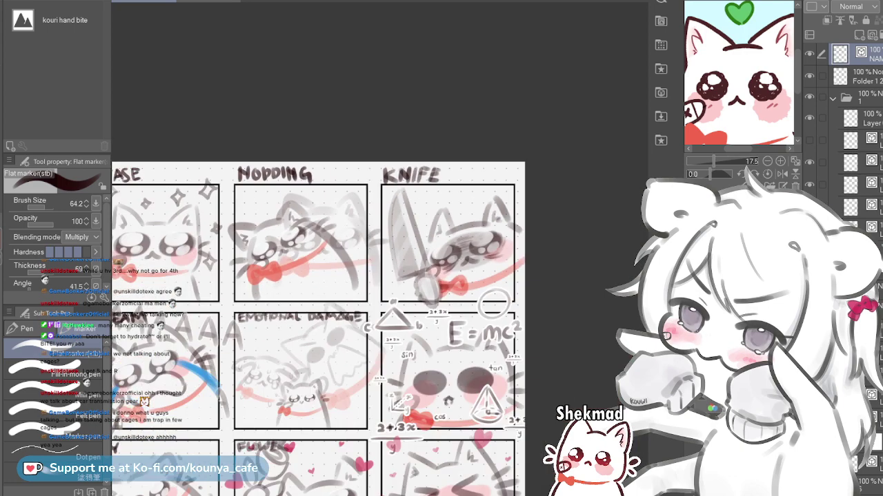
{"action": "left_click_drag", "start_coordinate": [408, 313], "coordinate": [421, 203]}
{"action": "scroll", "coordinate": [421, 203], "scroll_direction": "up", "scroll_amount": 4}
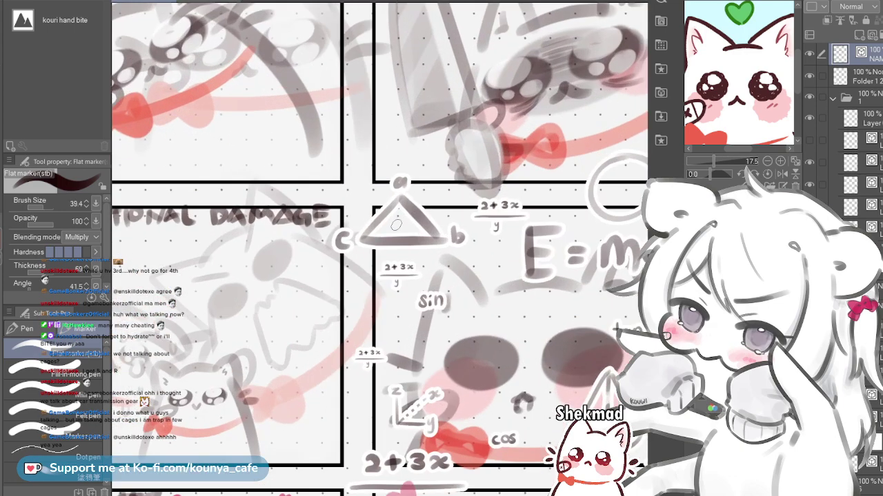
{"action": "key", "text": "["}
{"action": "scroll", "coordinate": [391, 211], "scroll_direction": "up", "scroll_amount": 2}
{"action": "mouse_move", "coordinate": [373, 221]}
{"action": "left_mouse_down"}
{"action": "mouse_move", "coordinate": [420, 221]}
{"action": "mouse_move", "coordinate": [419, 208]}
{"action": "mouse_move", "coordinate": [407, 225]}
{"action": "mouse_move", "coordinate": [445, 216]}
{"action": "left_mouse_up"}
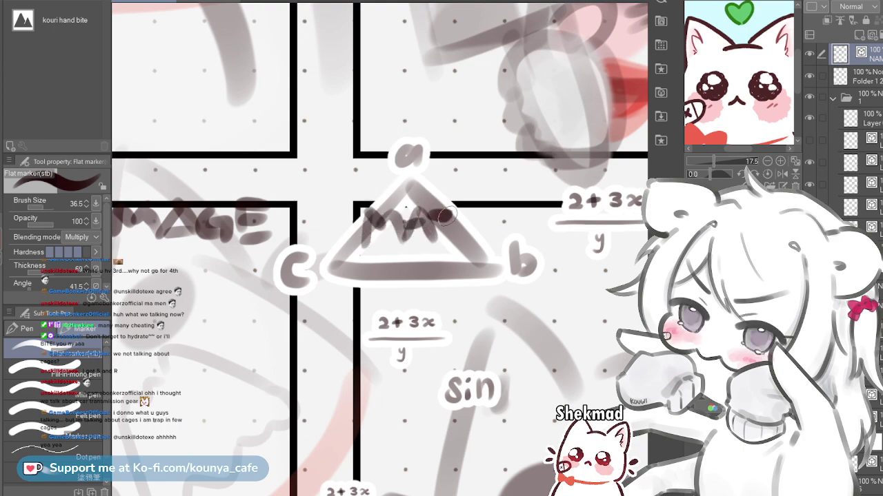
Letter the title TSKR in the upper-left corner of the squinting-cat panel, undoing any stray strokes
{"action": "scroll", "coordinate": [460, 208], "scroll_direction": "down", "scroll_amount": 5}
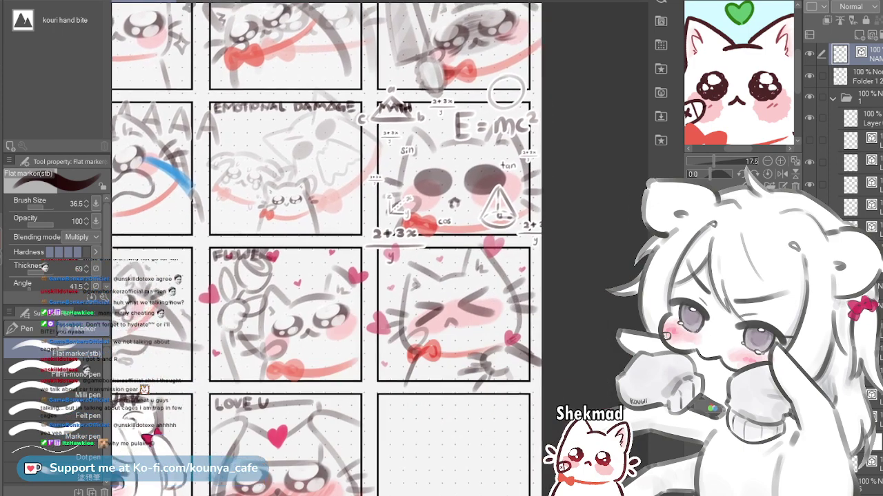
{"action": "scroll", "coordinate": [501, 281], "scroll_direction": "up", "scroll_amount": 5}
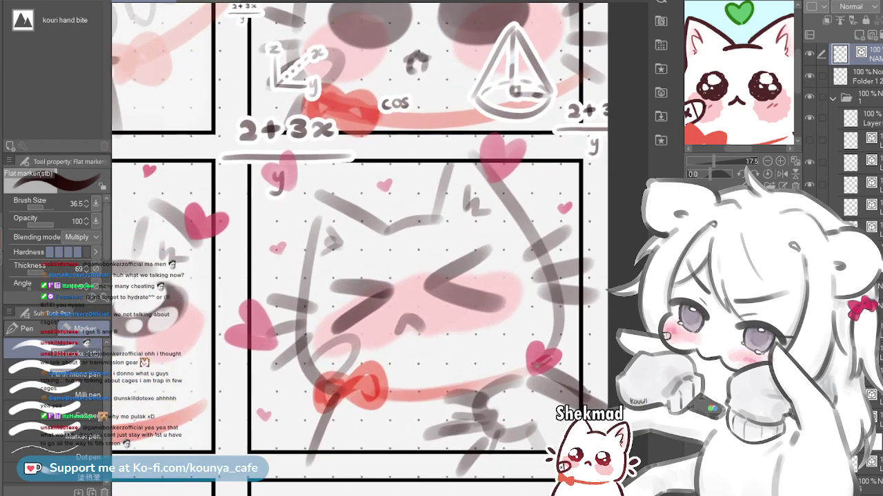
{"action": "left_click_drag", "start_coordinate": [467, 271], "coordinate": [426, 237]}
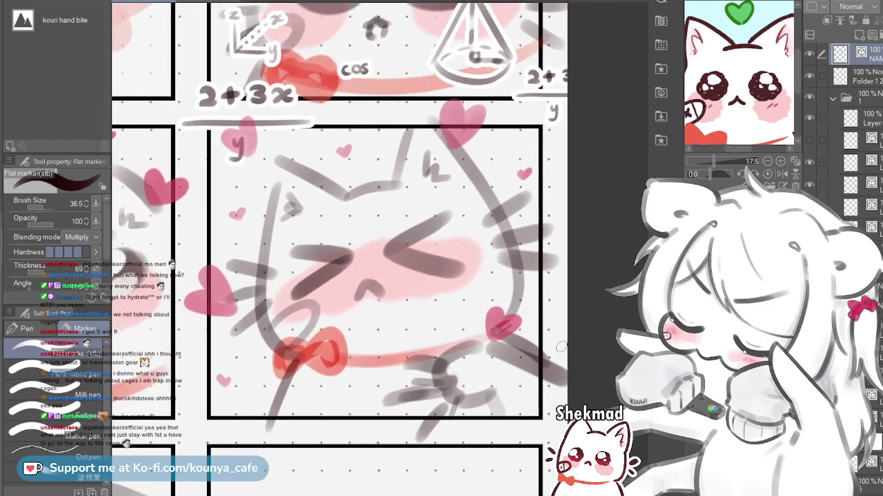
{"action": "scroll", "coordinate": [410, 236], "scroll_direction": "down", "scroll_amount": 1}
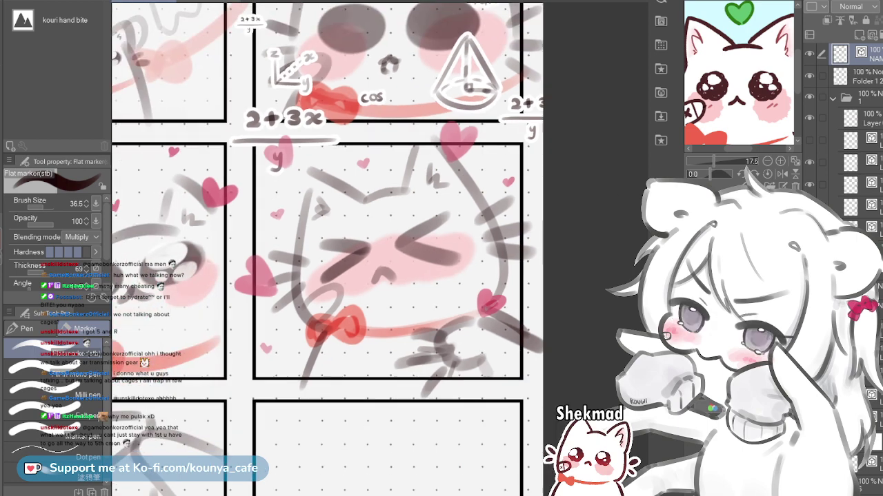
{"action": "scroll", "coordinate": [270, 149], "scroll_direction": "up", "scroll_amount": 3}
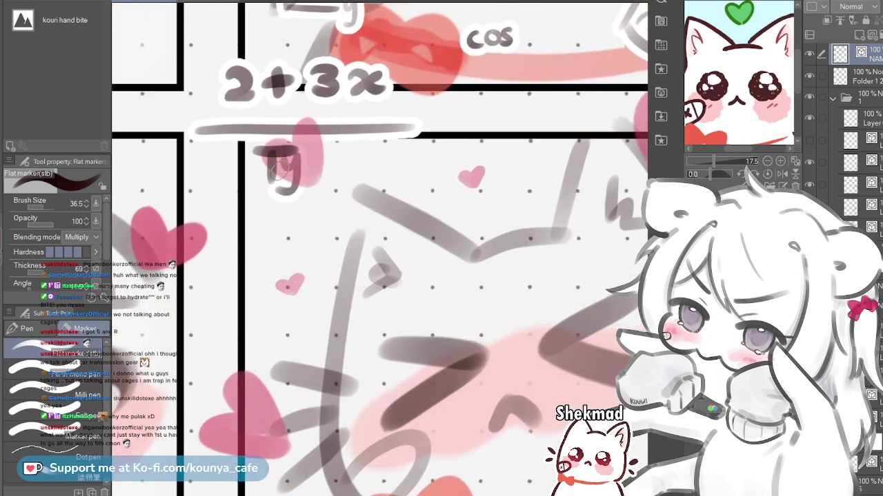
{"action": "mouse_move", "coordinate": [278, 170]}
{"action": "left_mouse_down"}
{"action": "mouse_move", "coordinate": [304, 167]}
{"action": "mouse_move", "coordinate": [309, 185]}
{"action": "mouse_move", "coordinate": [310, 150]}
{"action": "mouse_move", "coordinate": [311, 177]}
{"action": "mouse_move", "coordinate": [336, 177]}
{"action": "left_mouse_up"}
{"action": "key", "text": "ctrl+z"}
{"action": "mouse_move", "coordinate": [354, 149]}
{"action": "left_mouse_down"}
{"action": "mouse_move", "coordinate": [342, 164]}
{"action": "mouse_move", "coordinate": [357, 175]}
{"action": "mouse_move", "coordinate": [369, 177]}
{"action": "mouse_move", "coordinate": [374, 160]}
{"action": "mouse_move", "coordinate": [397, 176]}
{"action": "mouse_move", "coordinate": [344, 91]}
{"action": "left_mouse_up"}
{"action": "key", "text": "ctrl+z"}
{"action": "scroll", "coordinate": [378, 133], "scroll_direction": "down", "scroll_amount": 5}
{"action": "scroll", "coordinate": [389, 159], "scroll_direction": "up", "scroll_amount": 4}
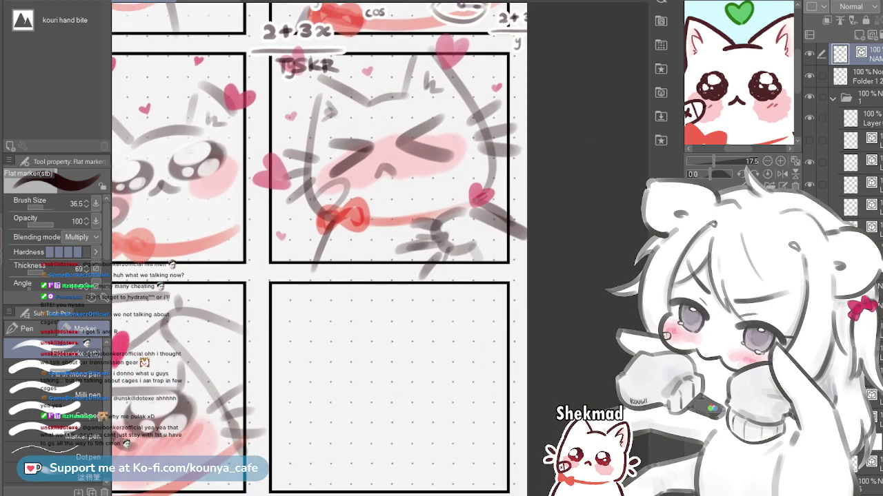
Add the bear-eared girl drawing to the empty last panel on the Folder 1 2 layer and reselect the titles layer
{"action": "scroll", "coordinate": [450, 311], "scroll_direction": "down", "scroll_amount": 2}
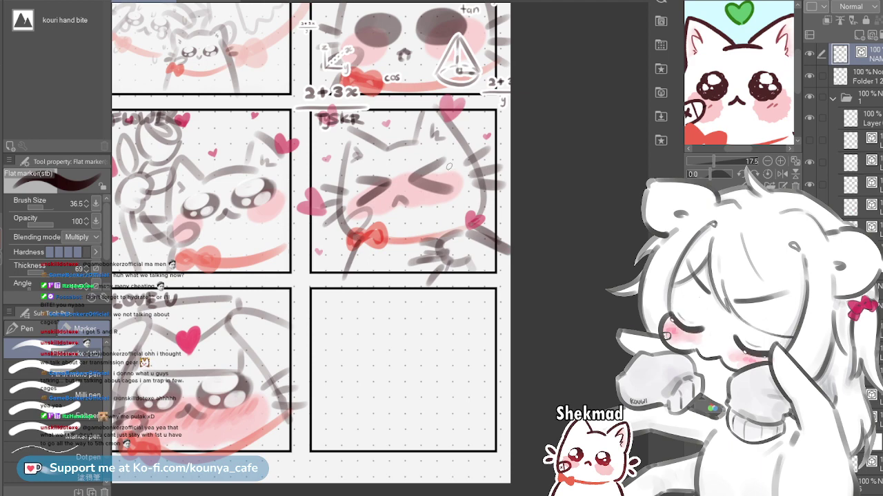
{"action": "mouse_move", "coordinate": [461, 185]}
{"action": "left_mouse_down"}
{"action": "mouse_move", "coordinate": [452, 171]}
{"action": "mouse_move", "coordinate": [461, 158]}
{"action": "left_mouse_up"}
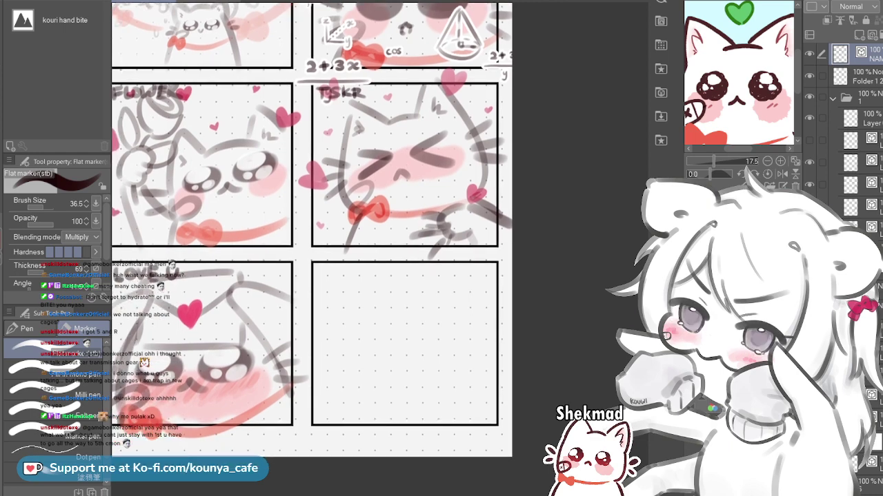
{"action": "scroll", "coordinate": [440, 237], "scroll_direction": "up", "scroll_amount": 1}
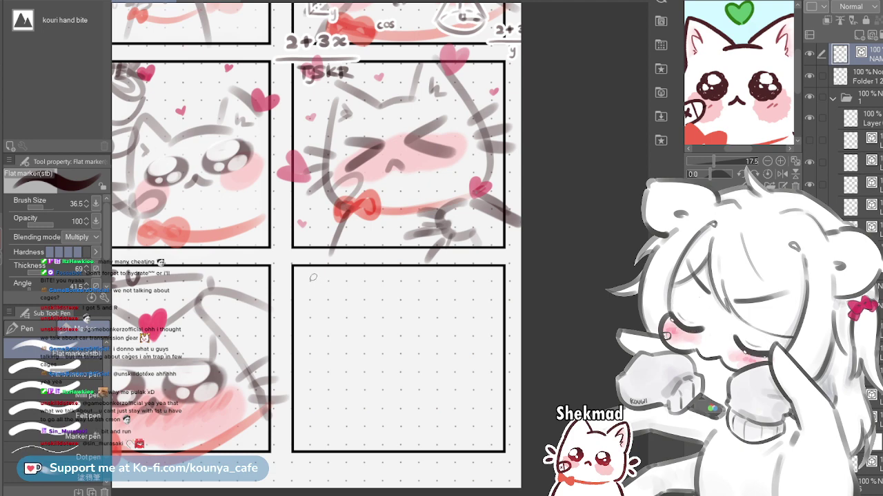
{"action": "scroll", "coordinate": [415, 293], "scroll_direction": "down", "scroll_amount": 4}
{"action": "left_click_drag", "start_coordinate": [415, 293], "coordinate": [469, 368]}
{"action": "left_click", "coordinate": [866, 76]}
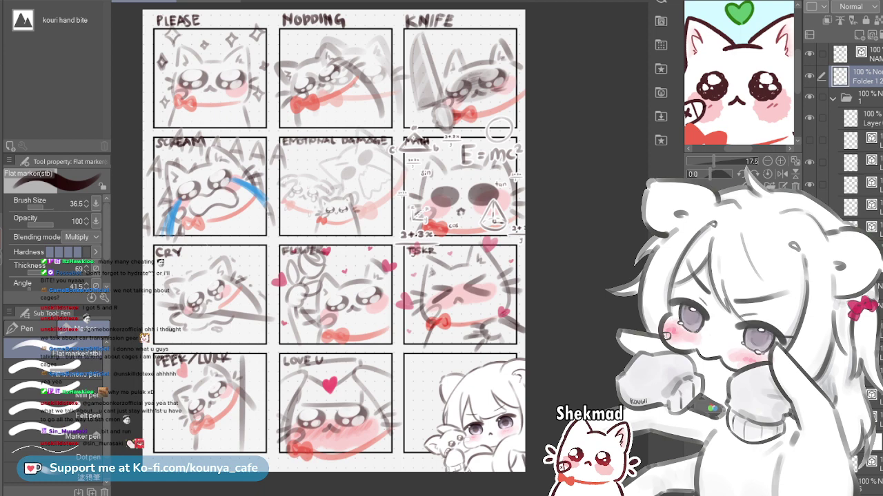
{"action": "left_click", "coordinate": [870, 55]}
Inspect the girl drawing in the last panel and review it with the titled emotes across the whole sheet
{"action": "scroll", "coordinate": [462, 394], "scroll_direction": "up", "scroll_amount": 3}
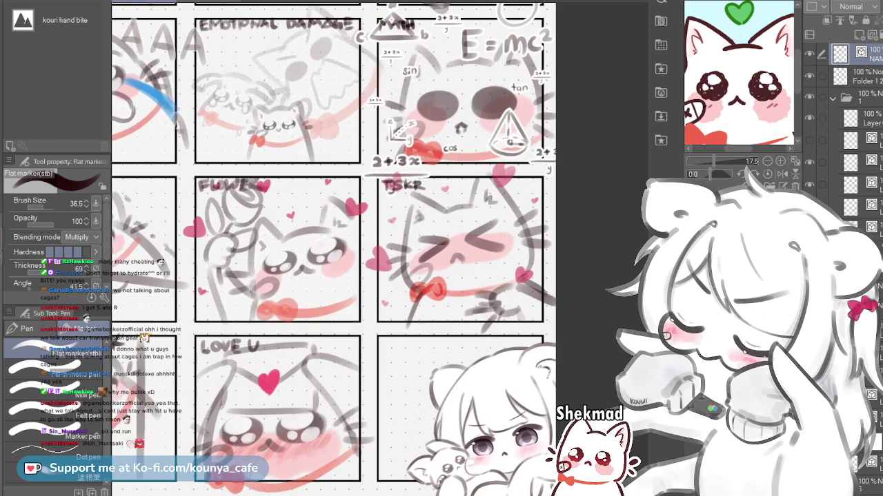
{"action": "left_click_drag", "start_coordinate": [462, 394], "coordinate": [441, 282]}
{"action": "scroll", "coordinate": [338, 222], "scroll_direction": "up", "scroll_amount": 5}
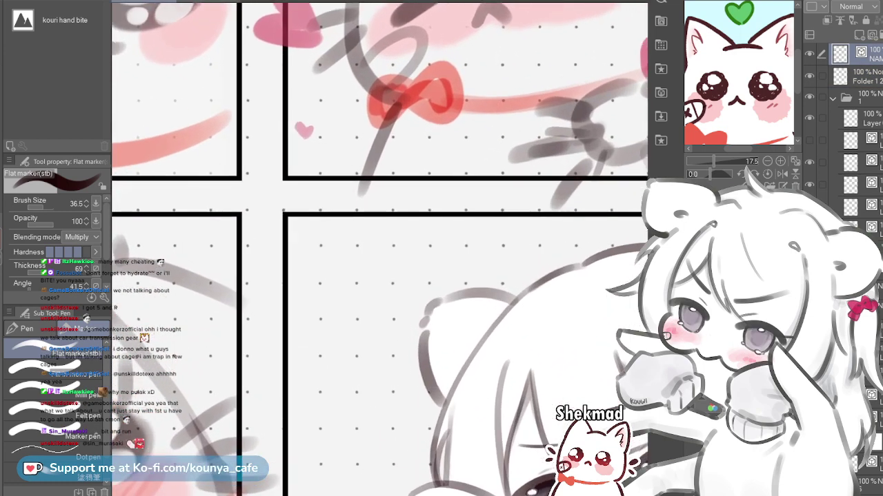
{"action": "scroll", "coordinate": [338, 222], "scroll_direction": "down", "scroll_amount": 5}
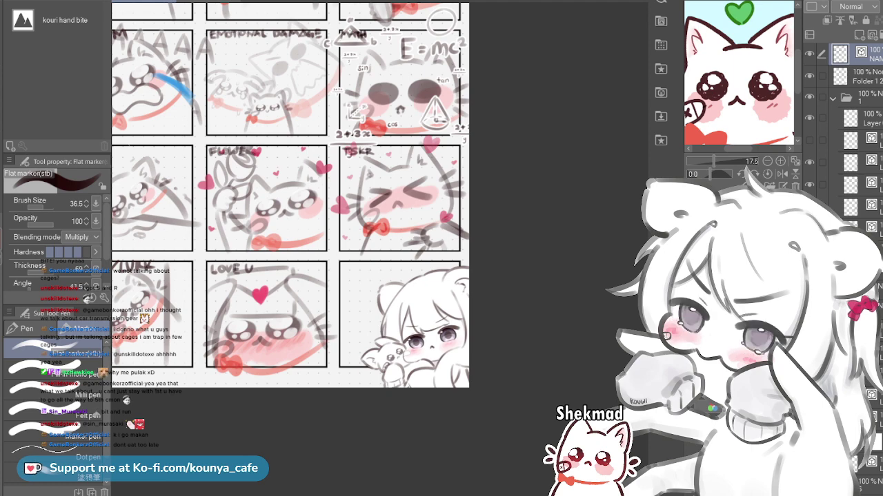
{"action": "mouse_move", "coordinate": [331, 206]}
{"action": "left_mouse_down"}
{"action": "mouse_move", "coordinate": [427, 262]}
{"action": "mouse_move", "coordinate": [436, 304]}
{"action": "left_mouse_up"}
{"action": "left_click_drag", "start_coordinate": [474, 340], "coordinate": [482, 355]}
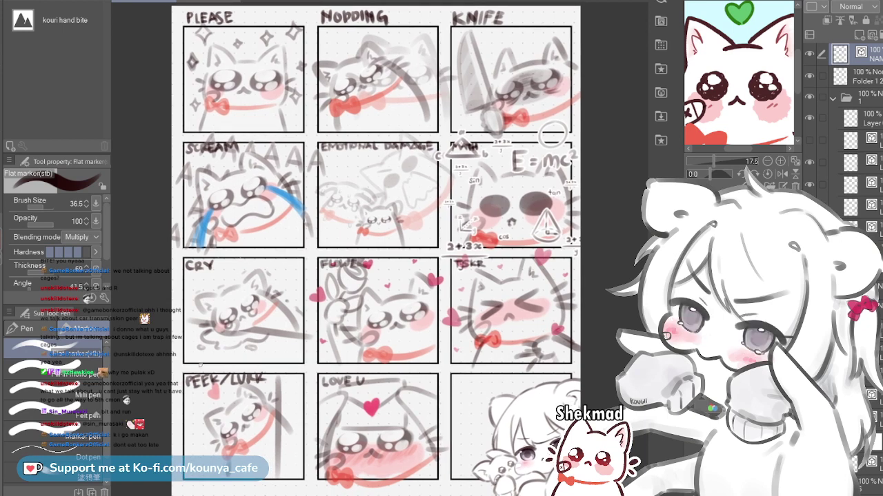
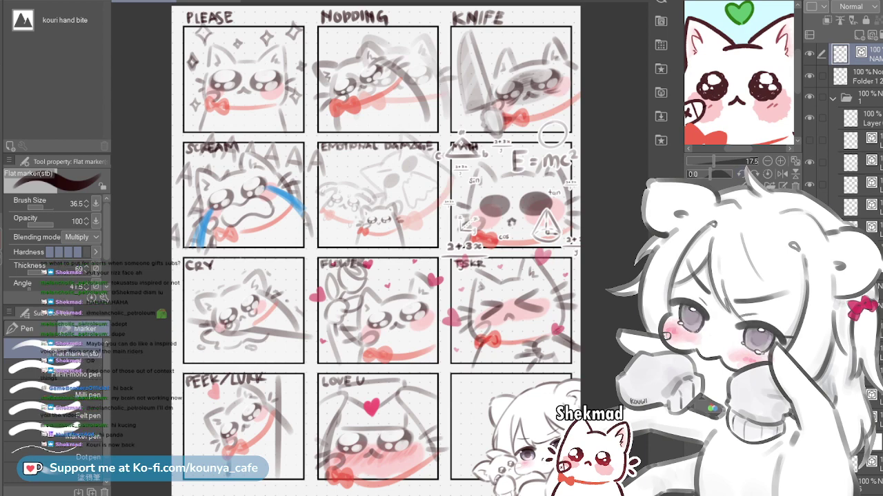
Reposition the bear-eared girl drawing so her whole figure shows over the last panel, and zoom in on her tail
{"action": "left_click_drag", "start_coordinate": [524, 449], "coordinate": [385, 312]}
{"action": "scroll", "coordinate": [386, 312], "scroll_direction": "up", "scroll_amount": 3}
{"action": "mouse_move", "coordinate": [461, 290]}
{"action": "left_mouse_down"}
{"action": "mouse_move", "coordinate": [371, 231]}
{"action": "mouse_move", "coordinate": [393, 246]}
{"action": "mouse_move", "coordinate": [387, 164]}
{"action": "mouse_move", "coordinate": [416, 205]}
{"action": "mouse_move", "coordinate": [373, 121]}
{"action": "mouse_move", "coordinate": [370, 146]}
{"action": "mouse_move", "coordinate": [361, 142]}
{"action": "mouse_move", "coordinate": [379, 198]}
{"action": "mouse_move", "coordinate": [395, 215]}
{"action": "left_mouse_up"}
{"action": "scroll", "coordinate": [394, 246], "scroll_direction": "up", "scroll_amount": 3}
{"action": "key", "text": "alt+]"}
{"action": "scroll", "coordinate": [361, 142], "scroll_direction": "down", "scroll_amount": 1}
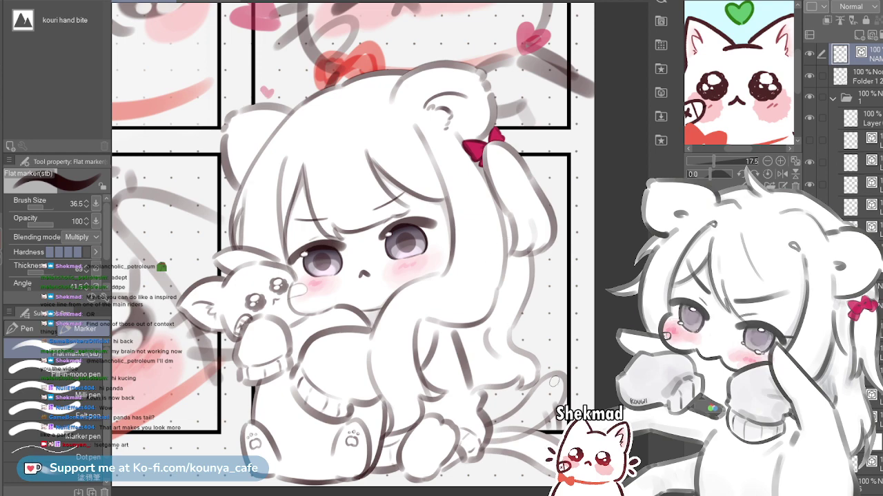
{"action": "scroll", "coordinate": [554, 382], "scroll_direction": "up", "scroll_amount": 6}
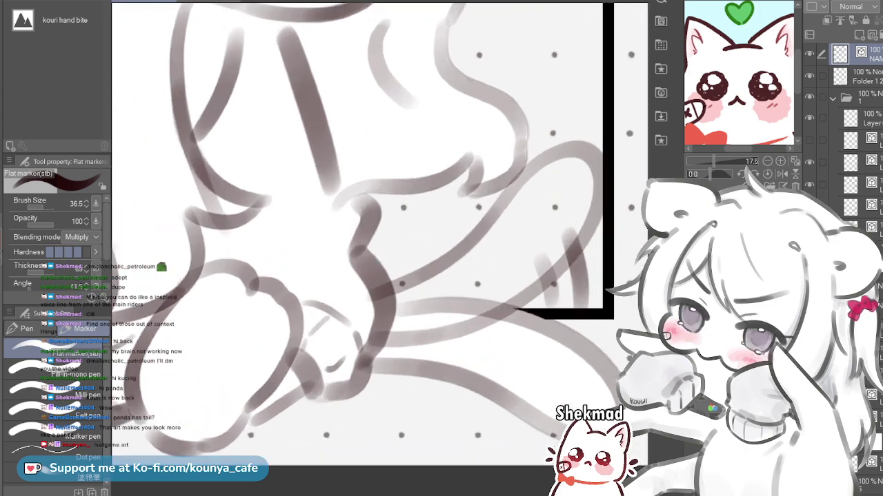
Nudge the girl drawing on the Folder 1 2 layer slightly up and left over the last panel and reselect the titles layer
{"action": "scroll", "coordinate": [549, 314], "scroll_direction": "down", "scroll_amount": 5}
{"action": "left_click", "coordinate": [866, 77]}
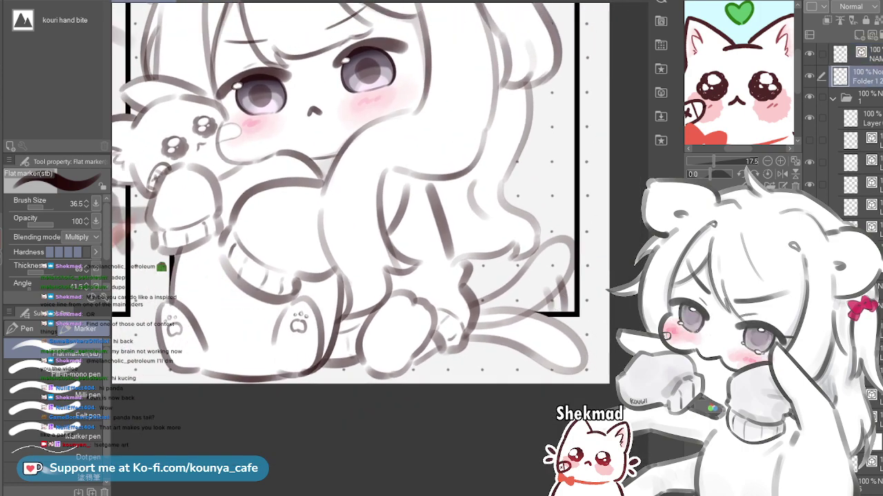
{"action": "left_click_drag", "start_coordinate": [522, 270], "coordinate": [507, 255]}
{"action": "left_click", "coordinate": [866, 54]}
{"action": "scroll", "coordinate": [522, 254], "scroll_direction": "down", "scroll_amount": 2}
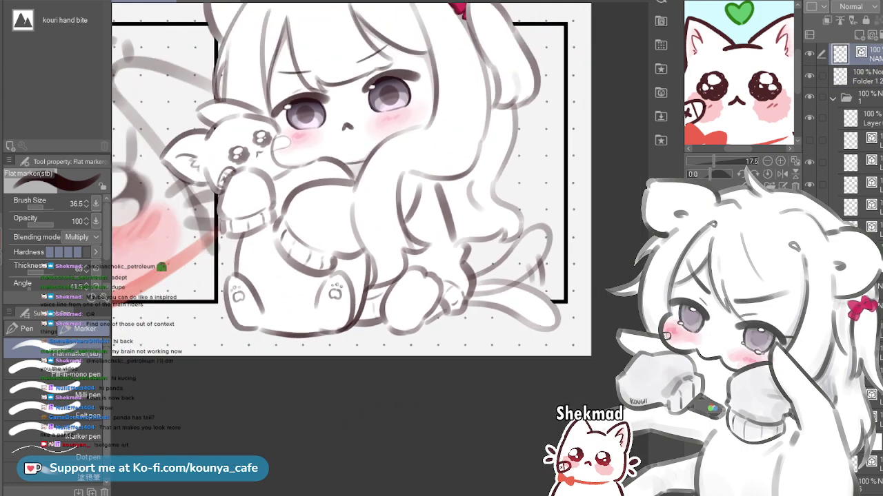
Inspect the girl's face, hair and tail up close and compare her with the neighbouring cat panels
{"action": "left_click_drag", "start_coordinate": [475, 174], "coordinate": [496, 307]}
{"action": "scroll", "coordinate": [496, 308], "scroll_direction": "up", "scroll_amount": 2}
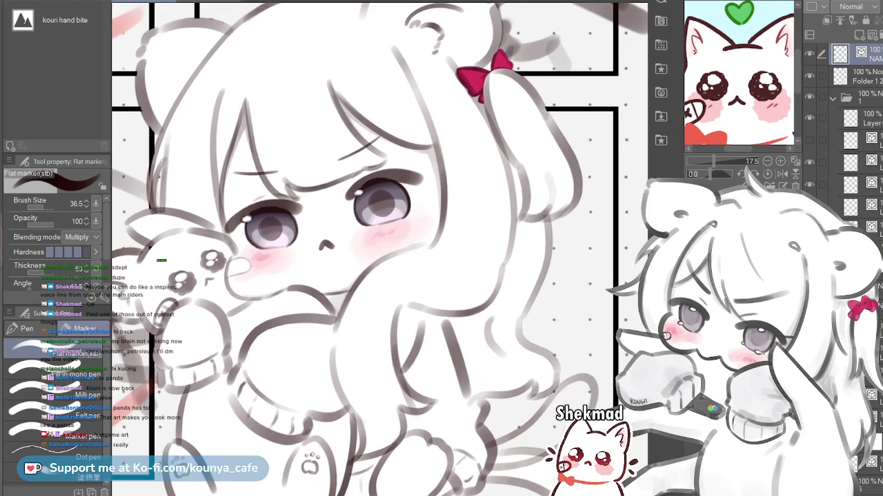
{"action": "scroll", "coordinate": [345, 234], "scroll_direction": "down", "scroll_amount": 4}
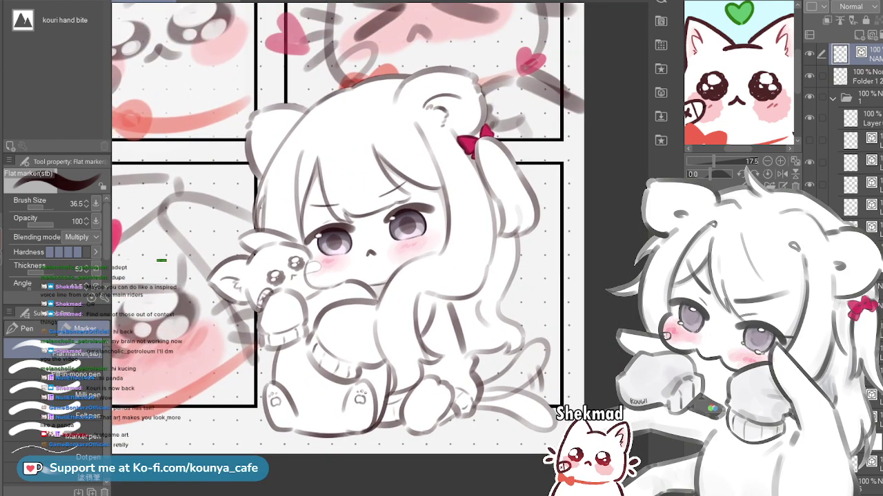
{"action": "scroll", "coordinate": [557, 397], "scroll_direction": "up", "scroll_amount": 5}
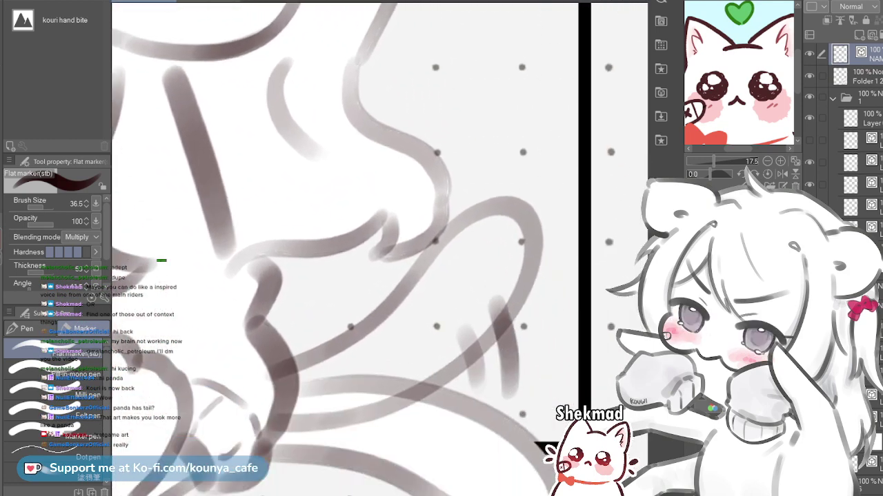
{"action": "scroll", "coordinate": [507, 273], "scroll_direction": "down", "scroll_amount": 1}
{"action": "scroll", "coordinate": [511, 214], "scroll_direction": "down", "scroll_amount": 4}
{"action": "left_click_drag", "start_coordinate": [512, 214], "coordinate": [584, 383]}
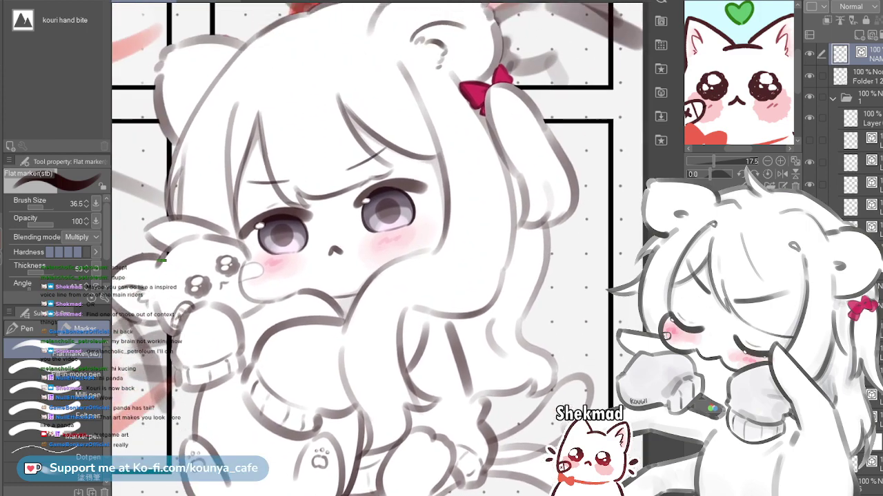
{"action": "scroll", "coordinate": [528, 217], "scroll_direction": "down", "scroll_amount": 3}
{"action": "left_click_drag", "start_coordinate": [527, 217], "coordinate": [559, 321]}
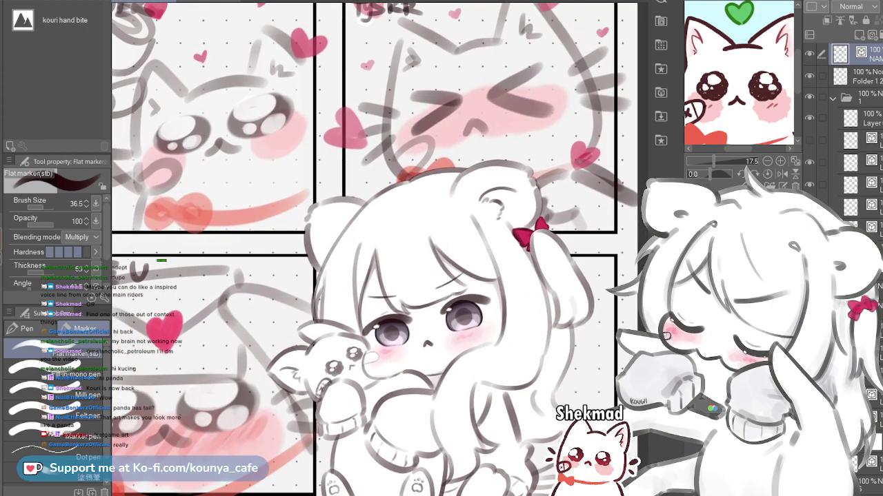
{"action": "scroll", "coordinate": [537, 241], "scroll_direction": "down", "scroll_amount": 1}
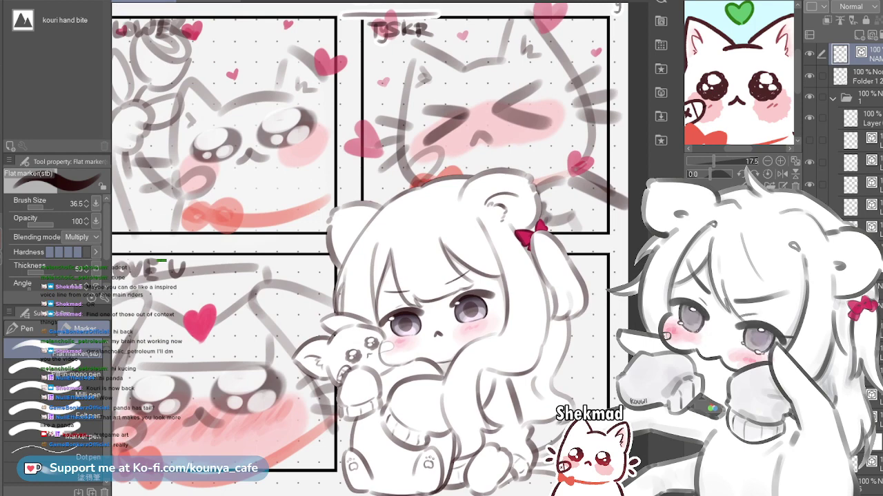
Move the bear-eared girl drawing off the last panel and over the LOVE U panel, and reselect the titles layer
{"action": "left_click_drag", "start_coordinate": [538, 238], "coordinate": [515, 263]}
{"action": "scroll", "coordinate": [541, 250], "scroll_direction": "down", "scroll_amount": 2}
{"action": "scroll", "coordinate": [375, 249], "scroll_direction": "down", "scroll_amount": 1}
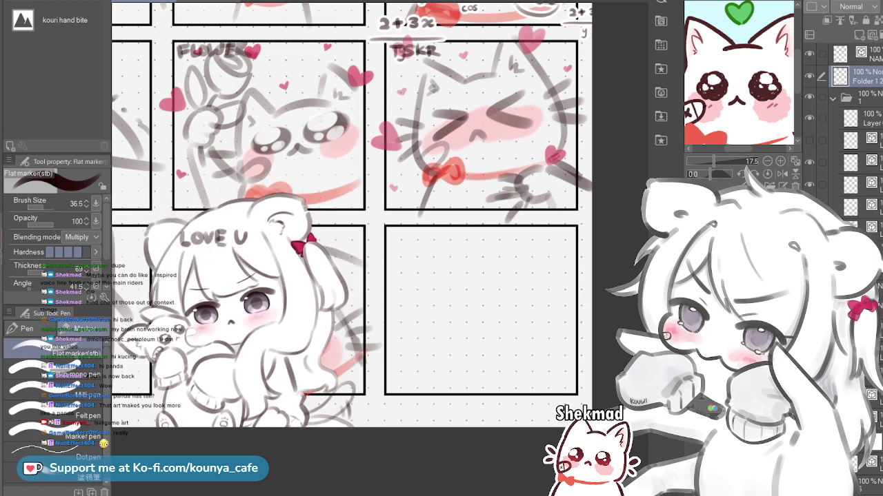
{"action": "left_click", "coordinate": [865, 55]}
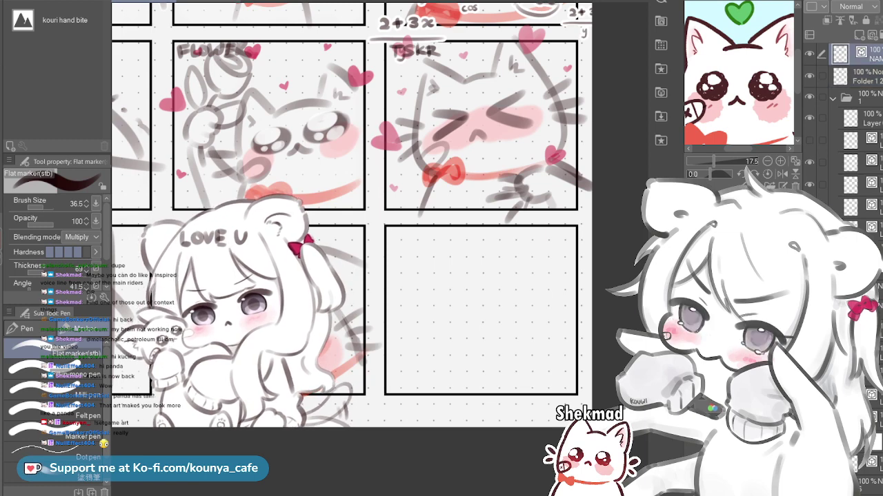
Rough in a room corner in the empty last panel with vertical, diagonal and horizontal marker lines, undoing unsuitable strokes
{"action": "scroll", "coordinate": [337, 306], "scroll_direction": "up", "scroll_amount": 1}
{"action": "left_click_drag", "start_coordinate": [427, 276], "coordinate": [419, 285]}
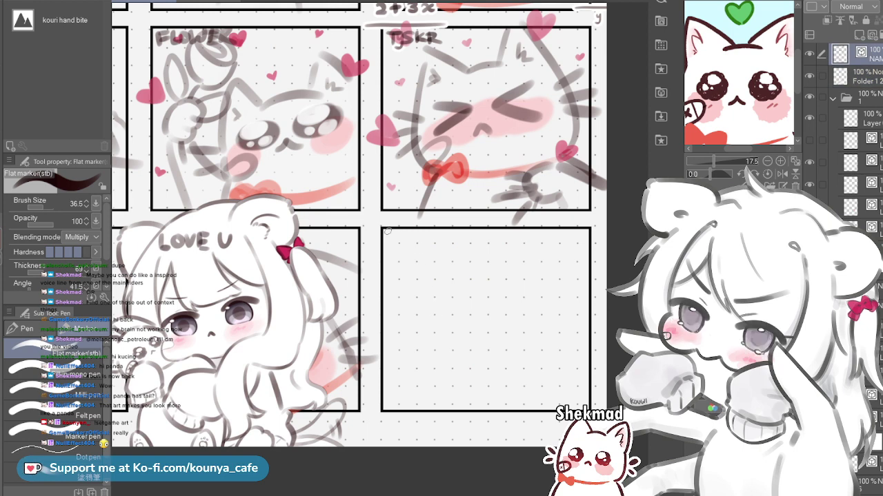
{"action": "key", "text": "]"}
{"action": "key", "text": "]"}
{"action": "key", "text": "]"}
{"action": "left_click_drag", "start_coordinate": [535, 237], "coordinate": [535, 368]}
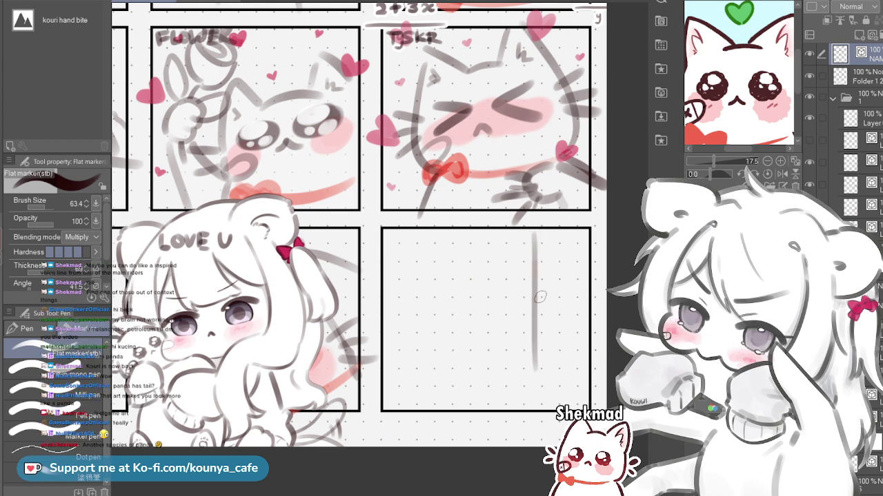
{"action": "key", "text": "ctrl+z"}
{"action": "mouse_move", "coordinate": [542, 240]}
{"action": "left_mouse_down"}
{"action": "mouse_move", "coordinate": [538, 345]}
{"action": "mouse_move", "coordinate": [570, 368]}
{"action": "left_mouse_up"}
{"action": "key", "text": "ctrl+z"}
{"action": "key", "text": "ctrl+z"}
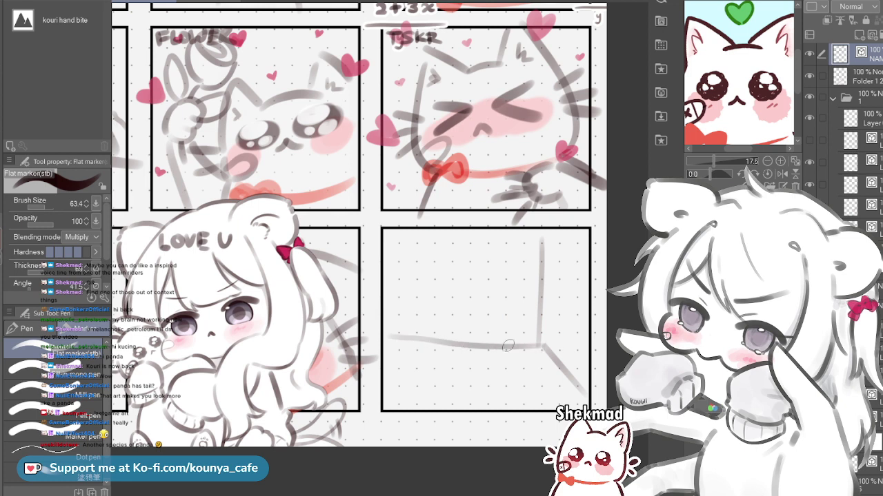
{"action": "left_click_drag", "start_coordinate": [384, 342], "coordinate": [541, 342]}
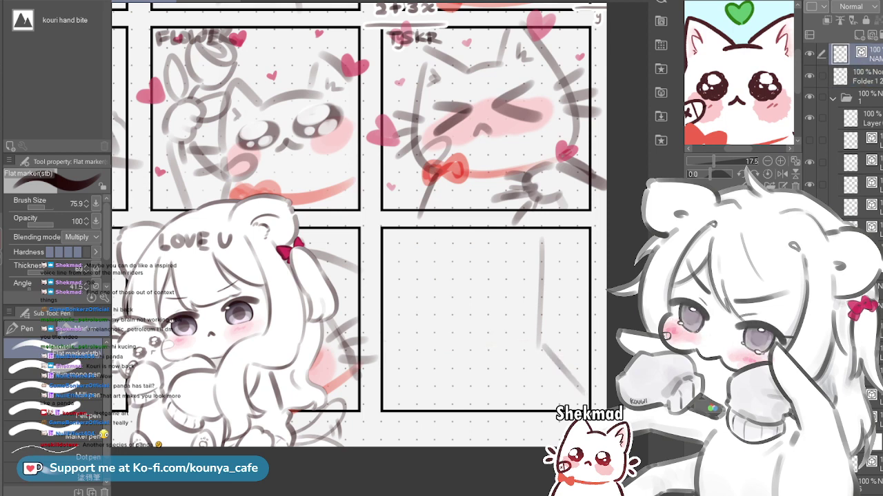
Duplicate the squinting-cat panel's layer folder 11 and rename the copy 12
{"action": "left_click", "coordinate": [871, 119]}
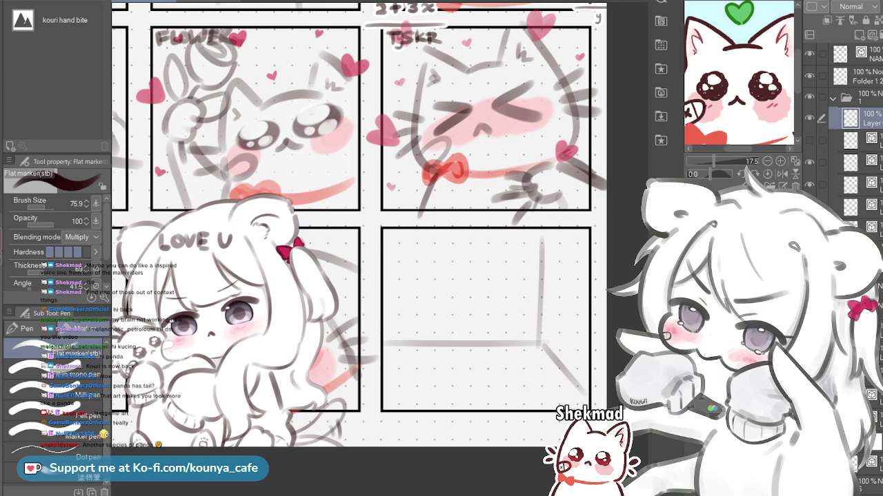
{"action": "left_click", "coordinate": [833, 98]}
{"action": "left_click", "coordinate": [809, 97]}
{"action": "left_click", "coordinate": [809, 98]}
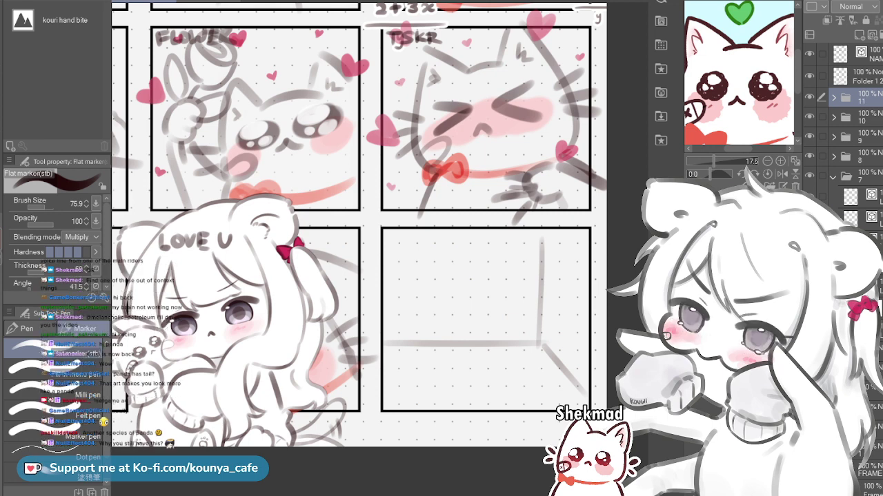
{"action": "key", "text": "ctrl+v"}
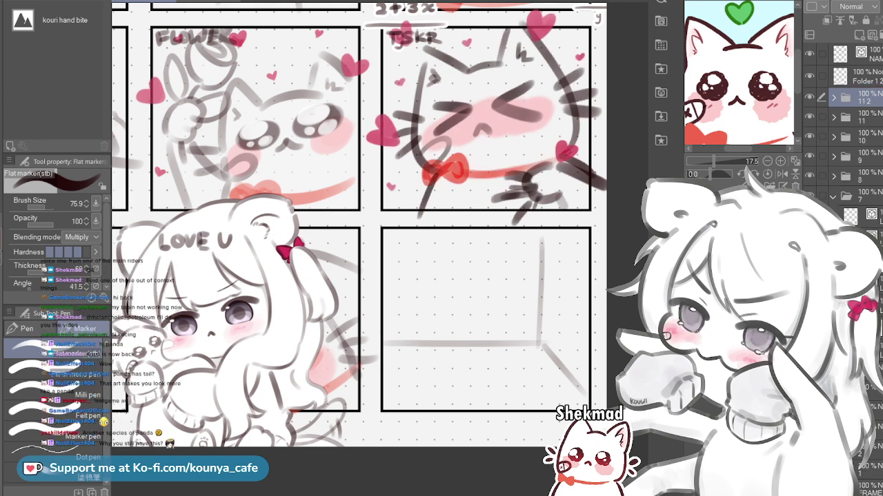
{"action": "left_click", "coordinate": [833, 98]}
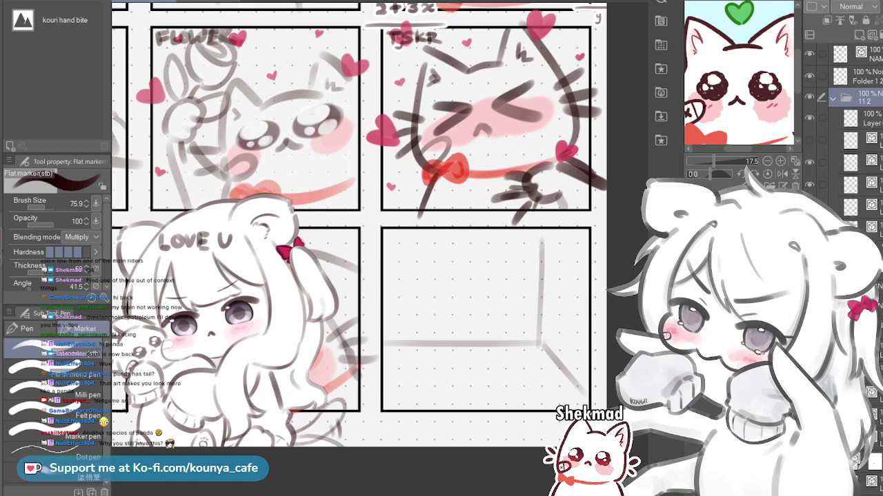
{"action": "double_click", "coordinate": [865, 101]}
{"action": "type", "text": "12"}
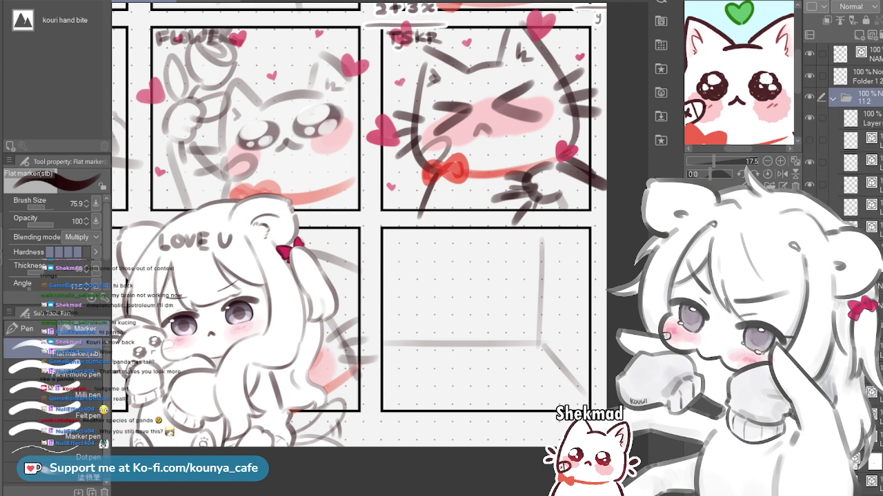
{"action": "key", "text": "Return"}
Delete the copied artwork layers from folder 12, leaving a single vector layer in it
{"action": "left_click", "coordinate": [871, 119]}
{"action": "key", "text": "Delete"}
{"action": "key", "text": "Delete"}
{"action": "key", "text": "Delete"}
{"action": "key", "text": "Delete"}
{"action": "key", "text": "Delete"}
{"action": "key", "text": "Delete"}
{"action": "key", "text": "Delete"}
{"action": "key", "text": "Delete"}
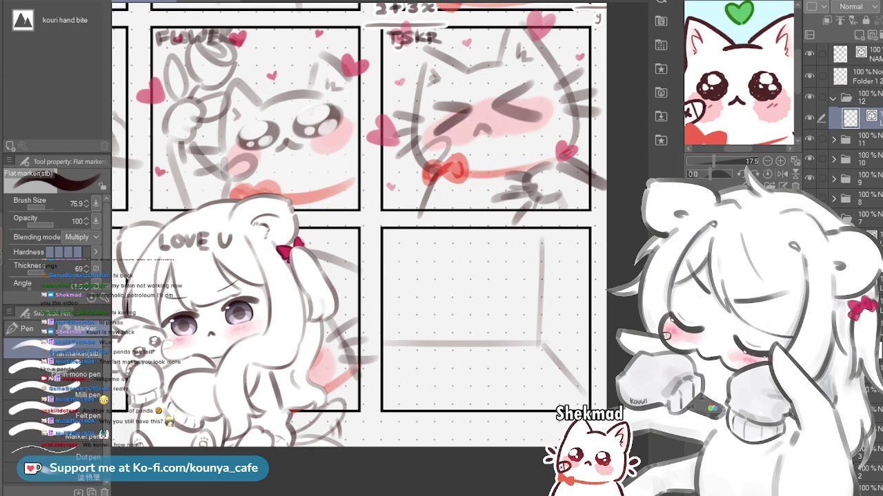
Redraw the room corner lines on folder 12's layer with a 91.1 marker and pull the horizontal line's outer end to the panel border
{"action": "left_click", "coordinate": [866, 77]}
{"action": "left_click", "coordinate": [866, 118]}
{"action": "key", "text": "["}
{"action": "left_click_drag", "start_coordinate": [542, 232], "coordinate": [539, 346]}
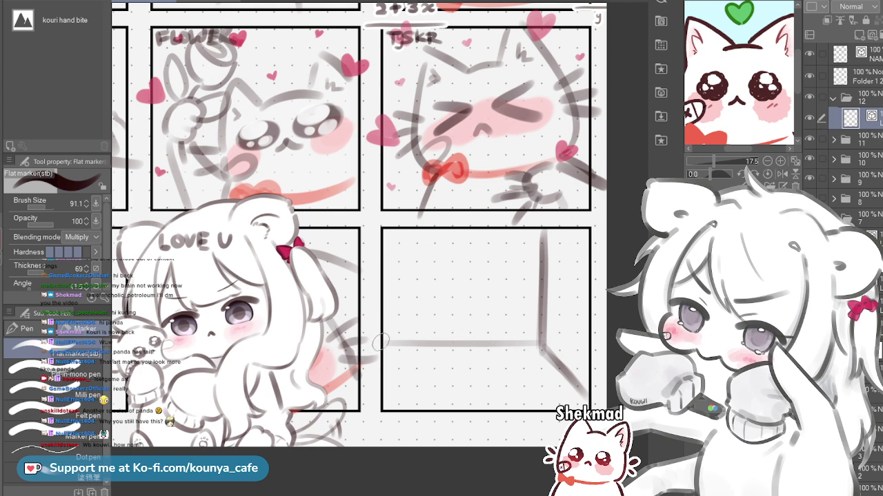
{"action": "left_click_drag", "start_coordinate": [378, 350], "coordinate": [538, 350]}
{"action": "key", "text": "ctrl+z"}
{"action": "mouse_move", "coordinate": [377, 352]}
{"action": "left_mouse_down"}
{"action": "mouse_move", "coordinate": [472, 349]}
{"action": "mouse_move", "coordinate": [463, 350]}
{"action": "left_mouse_up"}
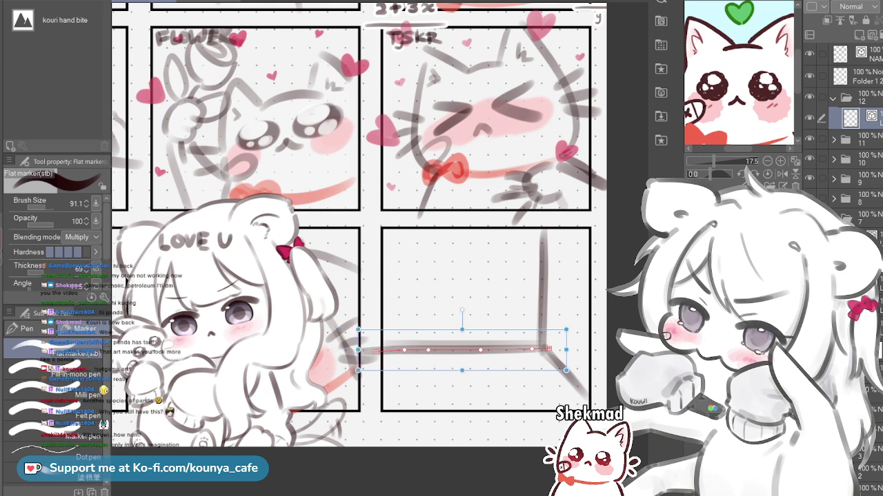
{"action": "mouse_move", "coordinate": [366, 350]}
{"action": "left_mouse_down"}
{"action": "mouse_move", "coordinate": [357, 350]}
{"action": "mouse_move", "coordinate": [377, 350]}
{"action": "left_mouse_up"}
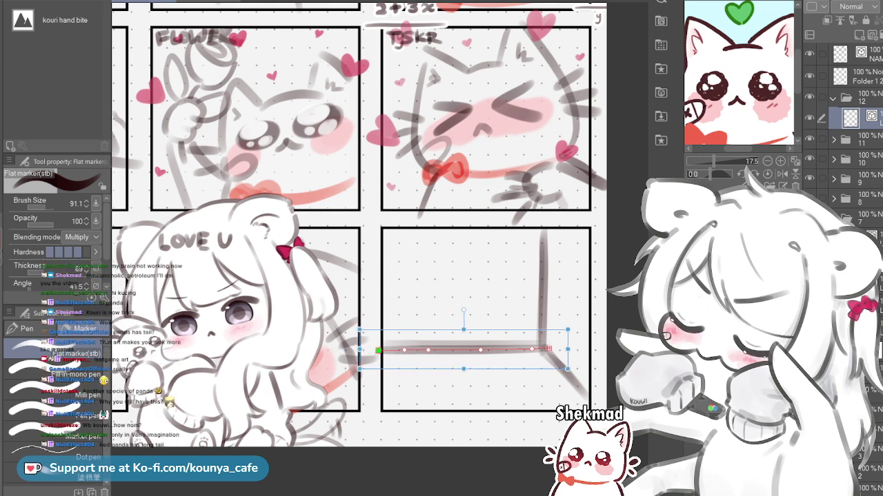
Erase the duplicate room corner lines in the last panel from the titles layer
{"action": "left_click", "coordinate": [867, 77]}
{"action": "left_click", "coordinate": [867, 54]}
{"action": "key", "text": "e"}
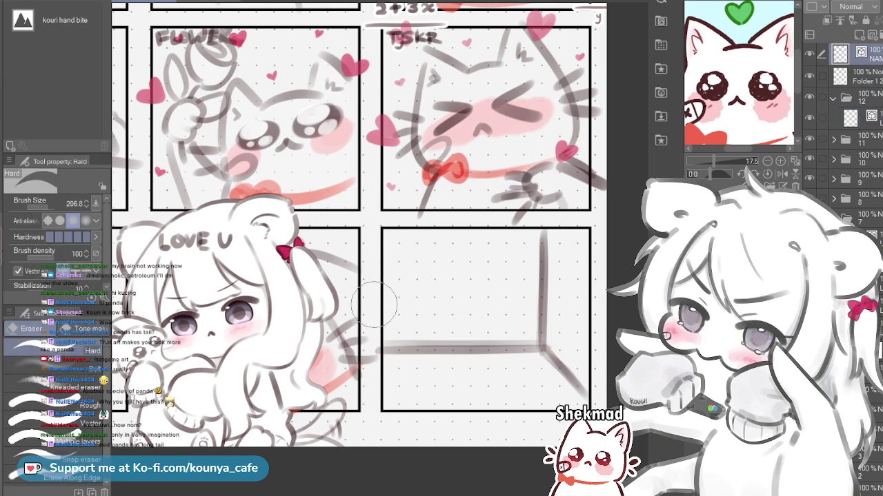
{"action": "left_click_drag", "start_coordinate": [377, 314], "coordinate": [419, 356]}
{"action": "left_click_drag", "start_coordinate": [413, 350], "coordinate": [394, 337]}
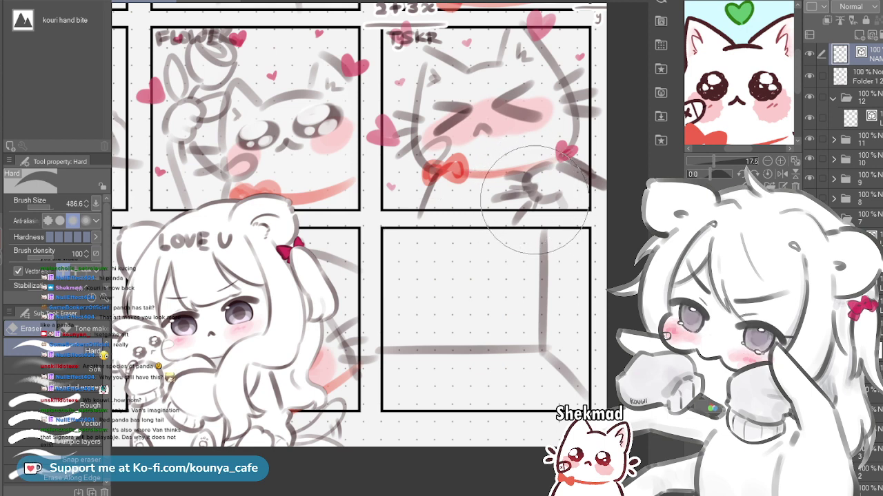
Adjust both ends of the horizontal floor line on folder 12's layer to meet the panel border and the room corner
{"action": "left_click_drag", "start_coordinate": [534, 200], "coordinate": [541, 197]}
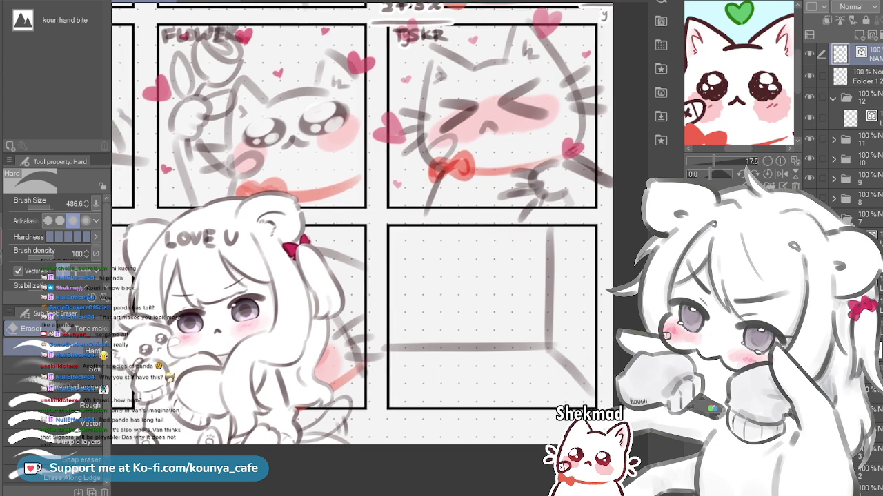
{"action": "left_click_drag", "start_coordinate": [502, 287], "coordinate": [494, 288]}
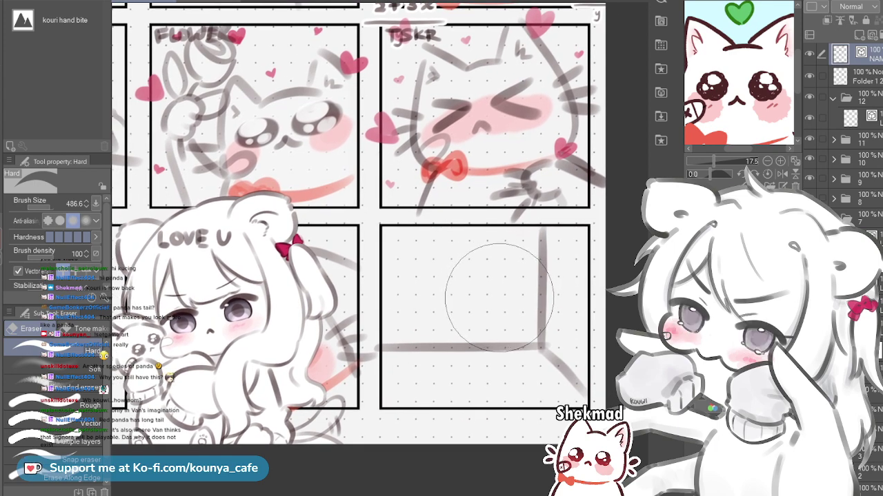
{"action": "left_click_drag", "start_coordinate": [497, 297], "coordinate": [475, 288]}
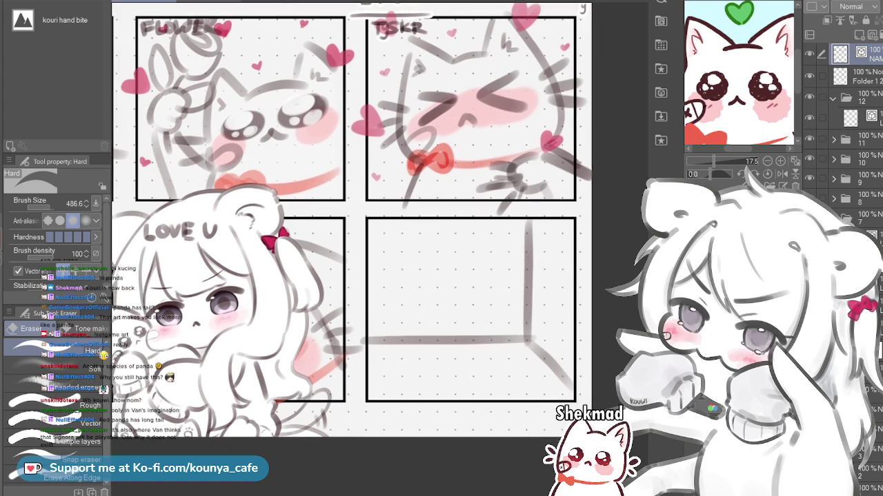
{"action": "scroll", "coordinate": [475, 288], "scroll_direction": "up", "scroll_amount": 1}
{"action": "left_click", "coordinate": [476, 338], "text": "ctrl"}
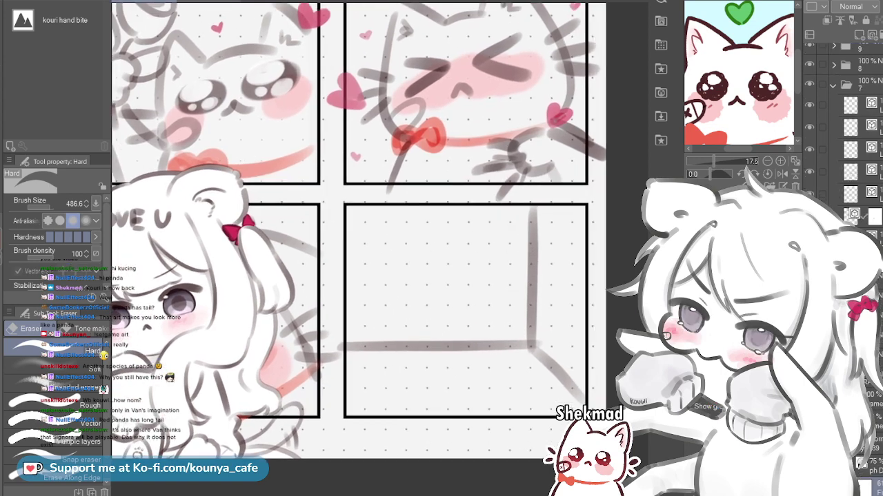
{"action": "left_click", "coordinate": [476, 346], "text": "ctrl"}
{"action": "left_click_drag", "start_coordinate": [342, 347], "coordinate": [348, 344]}
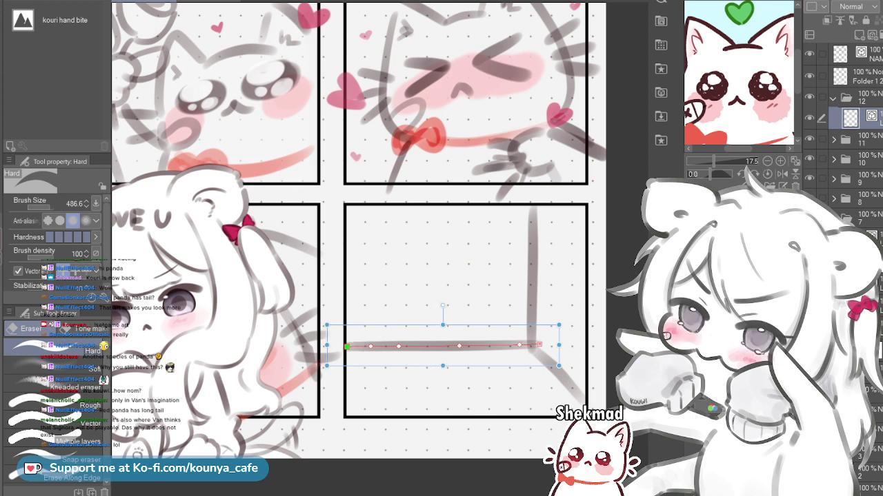
{"action": "left_click_drag", "start_coordinate": [559, 346], "coordinate": [553, 345]}
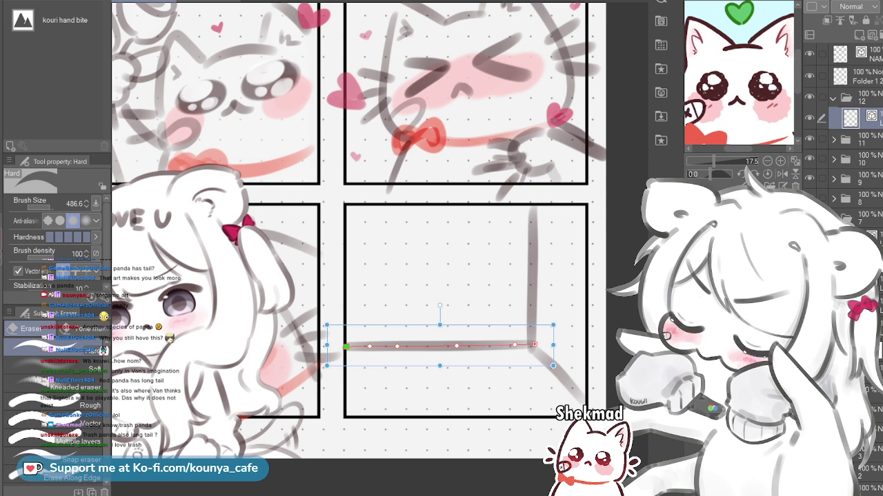
Add a new vector layer above the room lines in folder 12 and switch to the Flat marker
{"action": "left_click", "coordinate": [870, 54]}
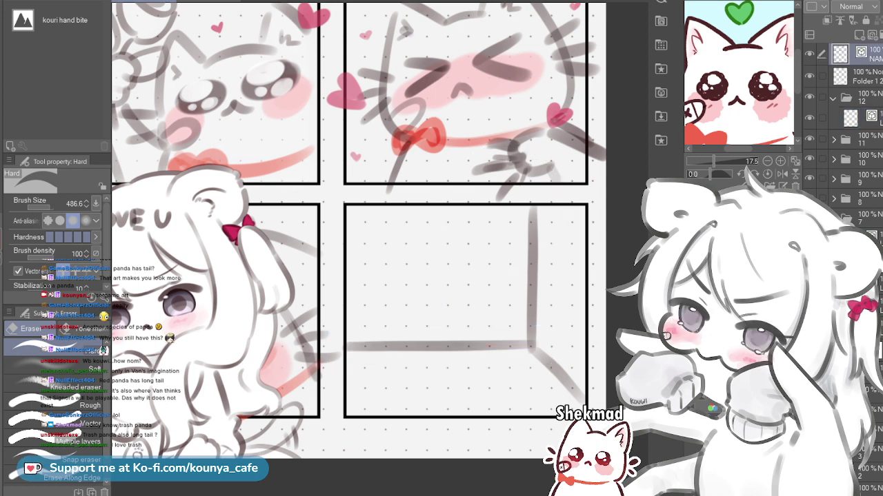
{"action": "left_click", "coordinate": [870, 118]}
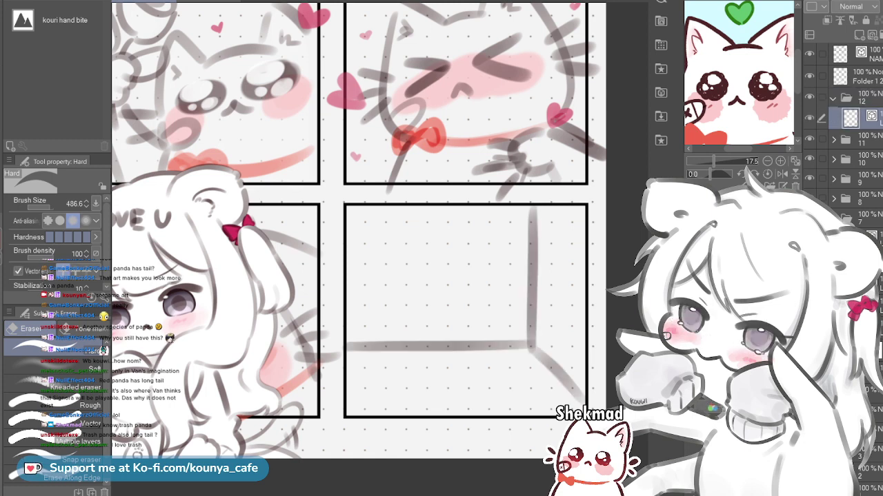
{"action": "left_click", "coordinate": [873, 35]}
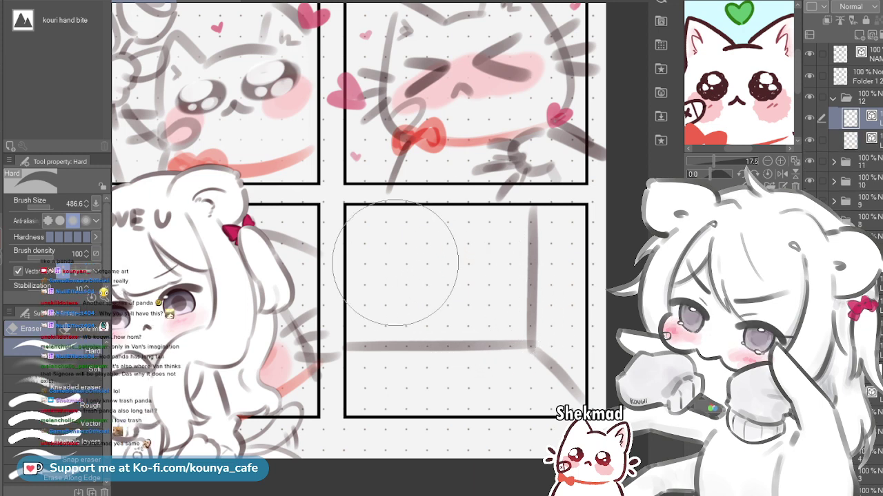
{"action": "key", "text": "p"}
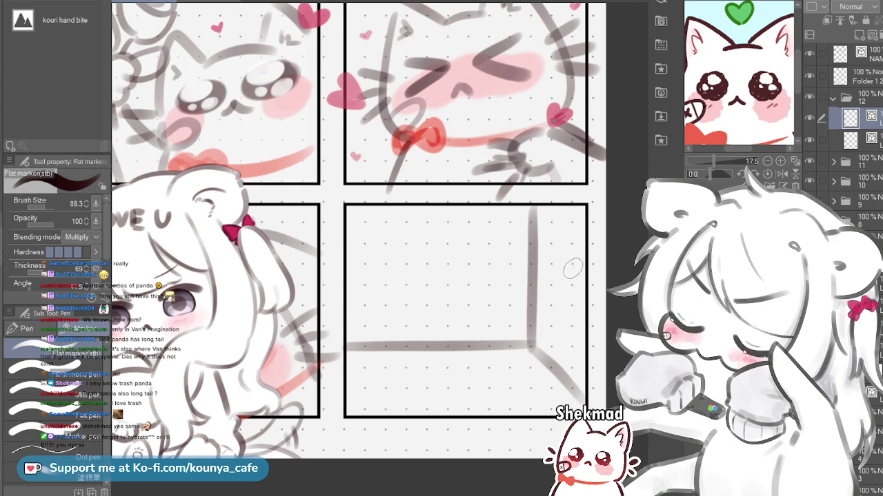
Sketch a cat's rounded body outline with pointed ears in front of the room corner using the 89.3 Flat marker
{"action": "key", "text": "ctrl+z"}
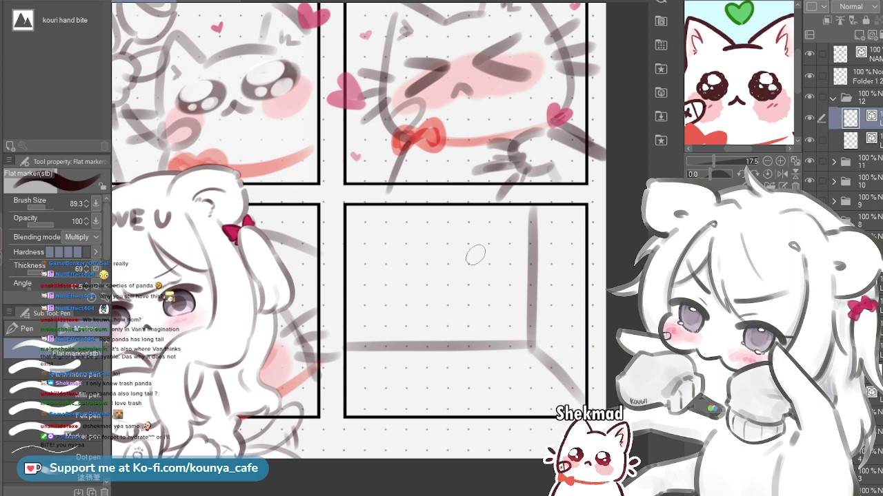
{"action": "left_click_drag", "start_coordinate": [466, 257], "coordinate": [522, 268]}
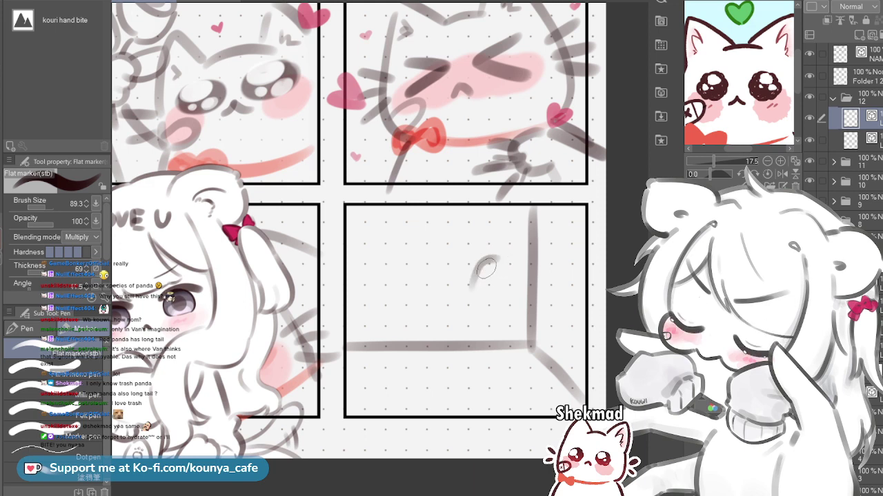
{"action": "left_click_drag", "start_coordinate": [497, 256], "coordinate": [473, 338]}
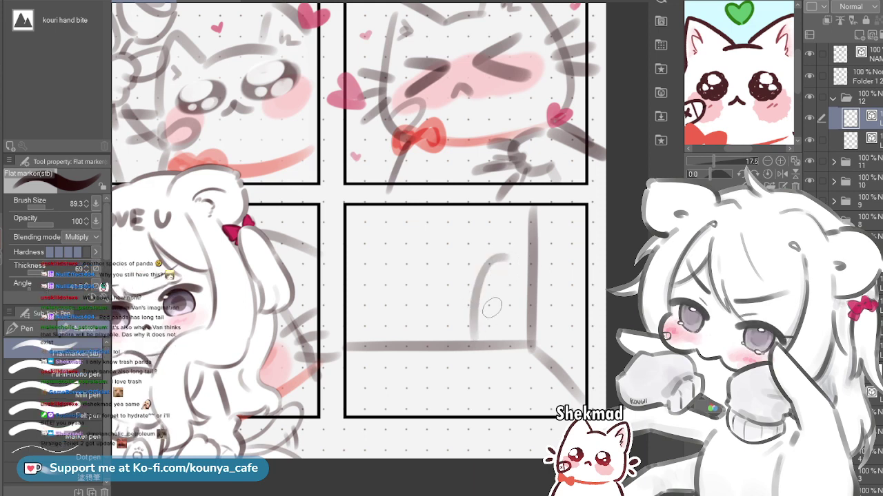
{"action": "key", "text": "ctrl+z"}
{"action": "mouse_move", "coordinate": [508, 260]}
{"action": "left_mouse_down"}
{"action": "mouse_move", "coordinate": [459, 342]}
{"action": "mouse_move", "coordinate": [535, 285]}
{"action": "mouse_move", "coordinate": [530, 337]}
{"action": "mouse_move", "coordinate": [527, 326]}
{"action": "left_mouse_up"}
{"action": "key", "text": "ctrl+z"}
{"action": "key", "text": "ctrl+z"}
{"action": "left_click_drag", "start_coordinate": [512, 262], "coordinate": [531, 332]}
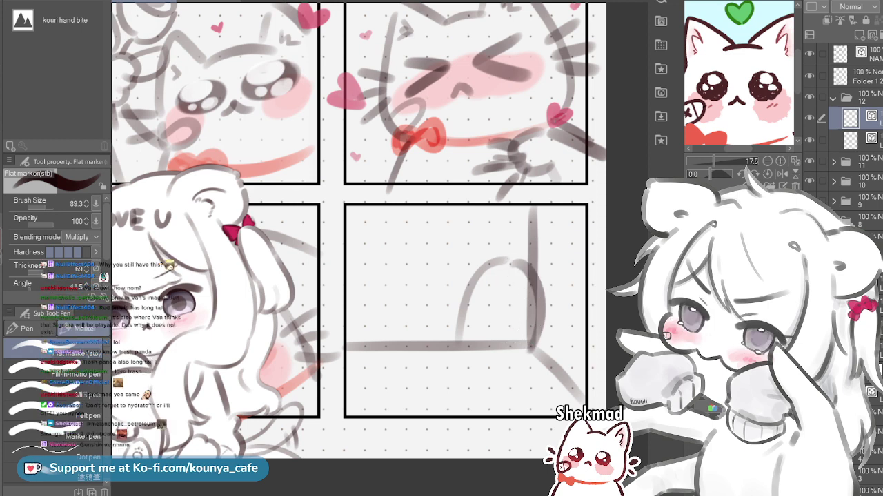
{"action": "key", "text": "ctrl+z"}
{"action": "left_click_drag", "start_coordinate": [513, 262], "coordinate": [536, 349]}
{"action": "key", "text": "ctrl+z"}
{"action": "left_click_drag", "start_coordinate": [514, 264], "coordinate": [538, 347]}
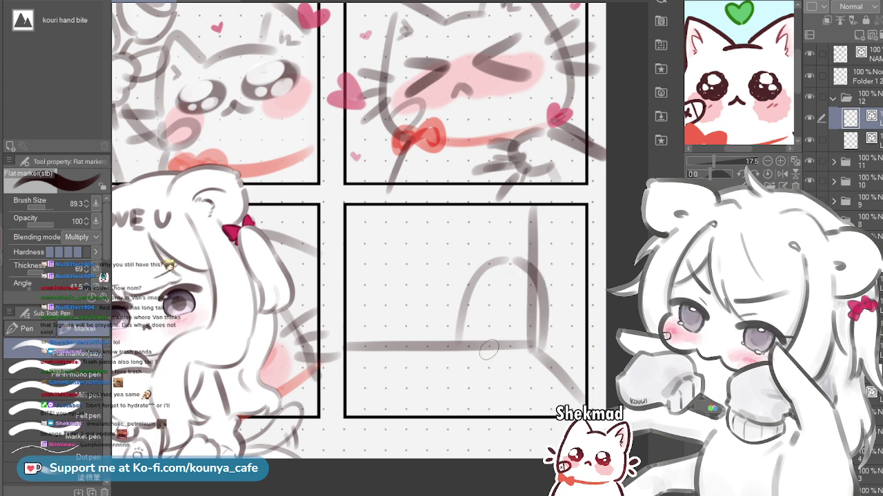
{"action": "left_click_drag", "start_coordinate": [460, 349], "coordinate": [532, 353]}
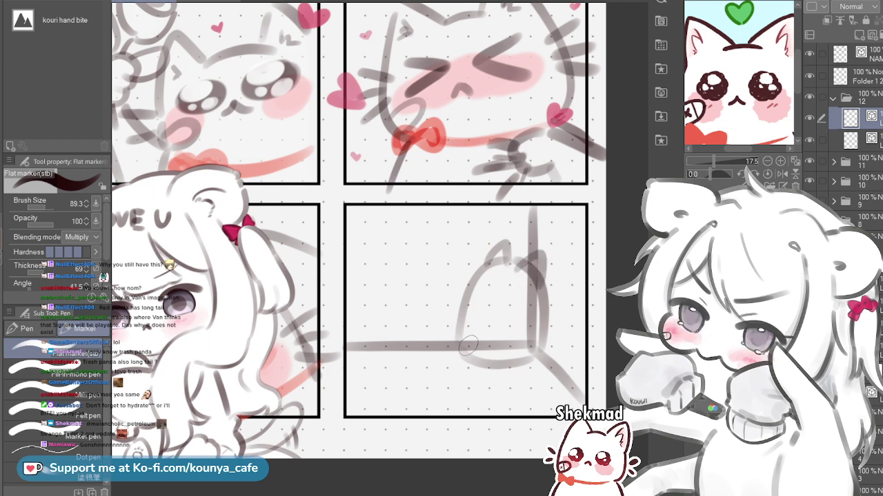
Sketch a curled tail at the lower side of the cat's body with a 67.1 Flat marker, retrying the stroke until it fits
{"action": "mouse_move", "coordinate": [450, 386]}
{"action": "left_mouse_down"}
{"action": "mouse_move", "coordinate": [484, 384]}
{"action": "mouse_move", "coordinate": [472, 362]}
{"action": "mouse_move", "coordinate": [481, 360]}
{"action": "mouse_move", "coordinate": [468, 383]}
{"action": "mouse_move", "coordinate": [484, 378]}
{"action": "mouse_move", "coordinate": [473, 369]}
{"action": "mouse_move", "coordinate": [477, 360]}
{"action": "mouse_move", "coordinate": [452, 360]}
{"action": "mouse_move", "coordinate": [447, 379]}
{"action": "mouse_move", "coordinate": [479, 381]}
{"action": "left_mouse_up"}
{"action": "key", "text": "ctrl+z"}
{"action": "key", "text": "ctrl+z"}
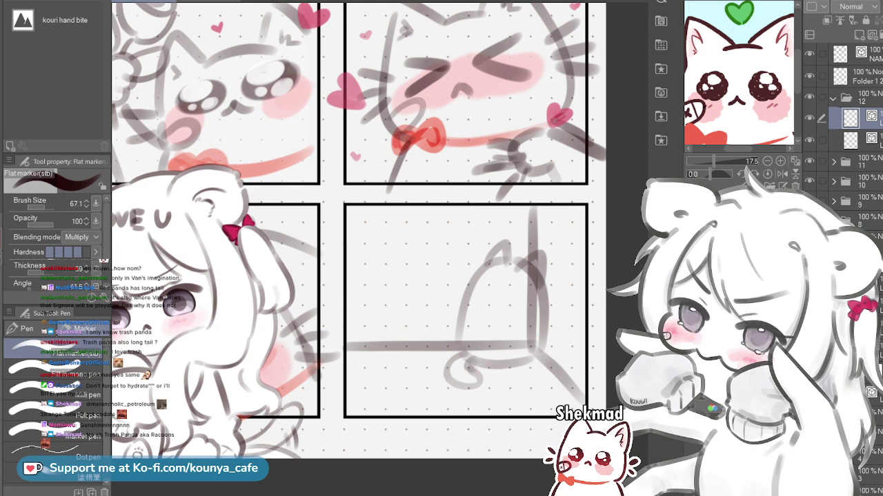
{"action": "key", "text": "ctrl+z"}
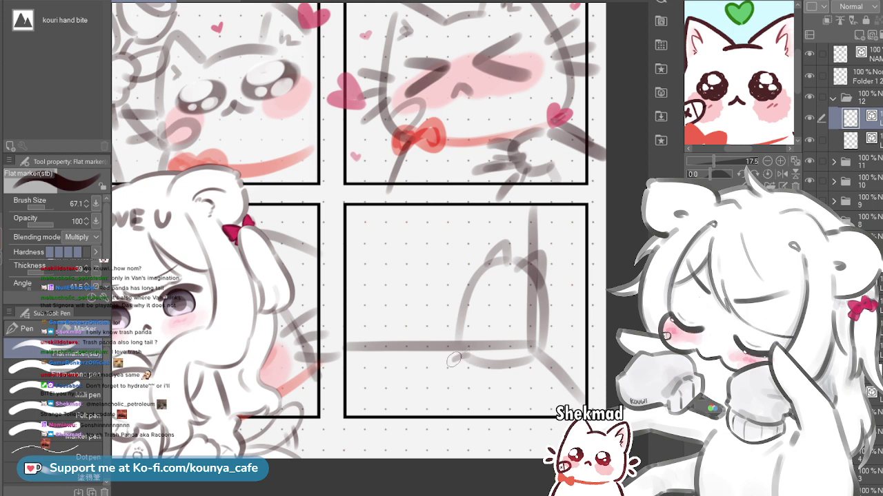
{"action": "mouse_move", "coordinate": [453, 359]}
{"action": "left_mouse_down"}
{"action": "mouse_move", "coordinate": [445, 380]}
{"action": "mouse_move", "coordinate": [476, 393]}
{"action": "left_mouse_up"}
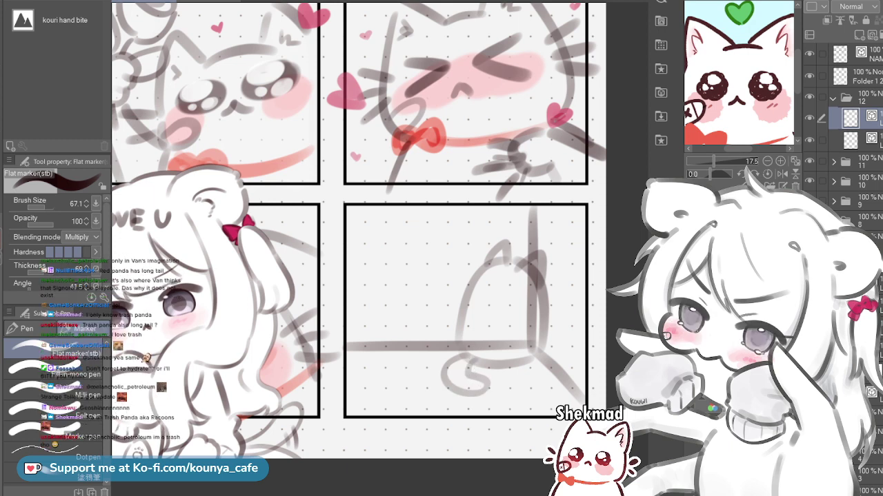
{"action": "key", "text": "ctrl+z"}
{"action": "mouse_move", "coordinate": [478, 355]}
{"action": "left_mouse_down"}
{"action": "mouse_move", "coordinate": [448, 368]}
{"action": "mouse_move", "coordinate": [464, 384]}
{"action": "mouse_move", "coordinate": [483, 383]}
{"action": "mouse_move", "coordinate": [465, 366]}
{"action": "mouse_move", "coordinate": [478, 356]}
{"action": "mouse_move", "coordinate": [454, 365]}
{"action": "mouse_move", "coordinate": [459, 382]}
{"action": "mouse_move", "coordinate": [481, 389]}
{"action": "mouse_move", "coordinate": [489, 378]}
{"action": "mouse_move", "coordinate": [473, 369]}
{"action": "mouse_move", "coordinate": [480, 359]}
{"action": "mouse_move", "coordinate": [446, 369]}
{"action": "mouse_move", "coordinate": [456, 387]}
{"action": "mouse_move", "coordinate": [481, 387]}
{"action": "mouse_move", "coordinate": [466, 368]}
{"action": "left_mouse_up"}
{"action": "key", "text": "ctrl+z"}
{"action": "key", "text": "ctrl+z"}
{"action": "key", "text": "ctrl+z"}
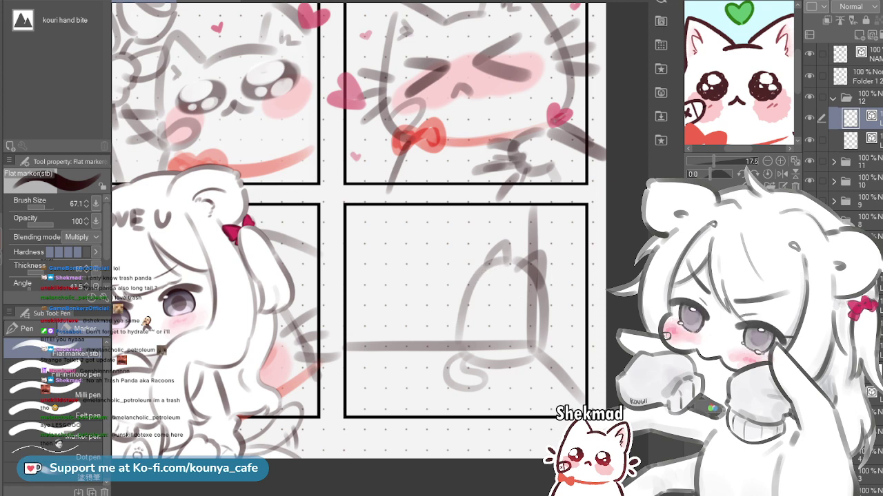
Mask out the room lines behind the cat on their own layer with the 142.7 Hard eraser, and reselect the cat outline layer
{"action": "left_click", "coordinate": [858, 141]}
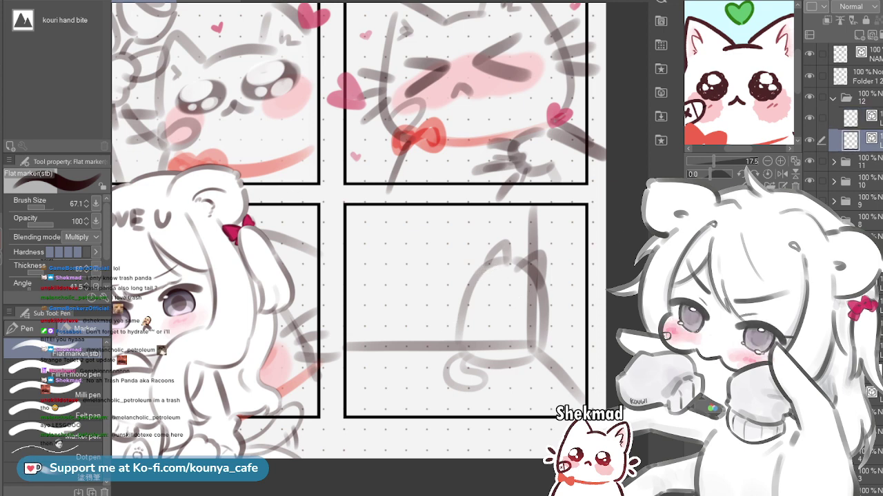
{"action": "key", "text": "e"}
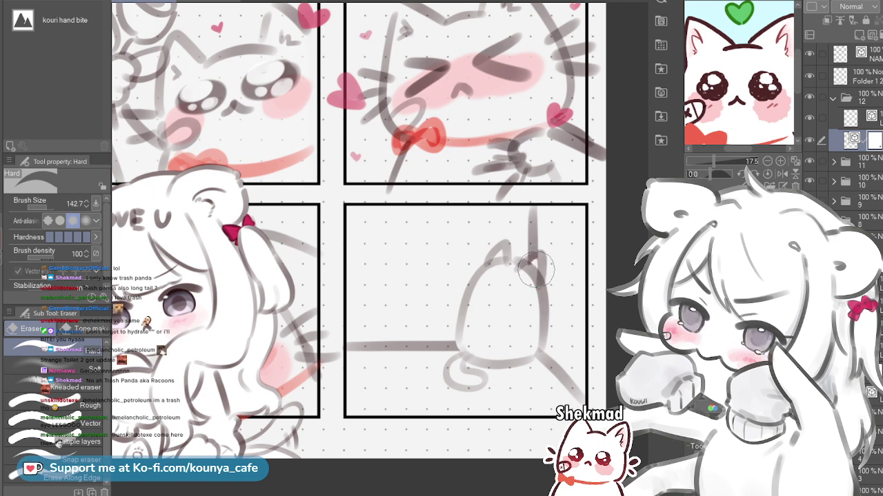
{"action": "left_click", "coordinate": [862, 119]}
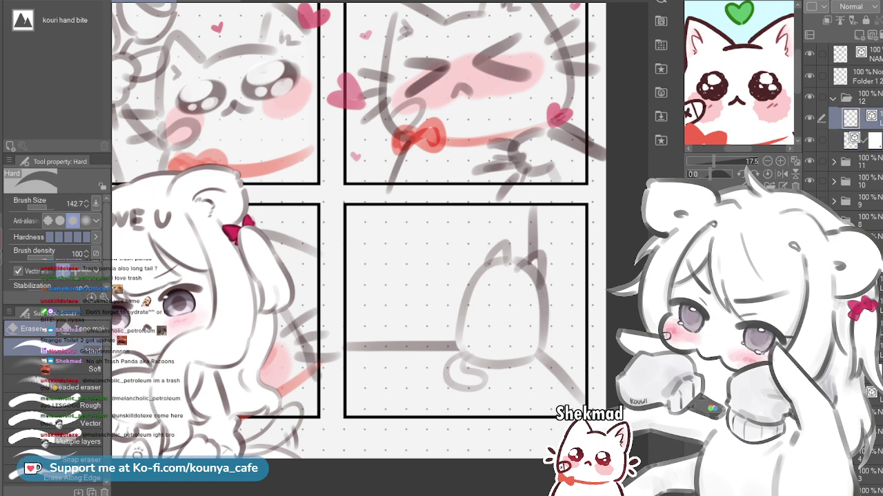
Add a vector layer above the cat outline and draw a red collar across the body with a small red knot at its end
{"action": "left_click", "coordinate": [872, 35]}
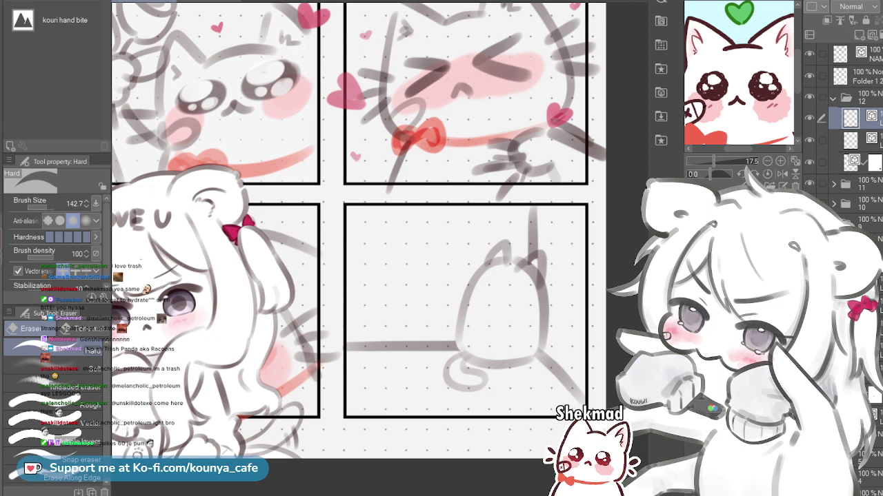
{"action": "key", "text": "p"}
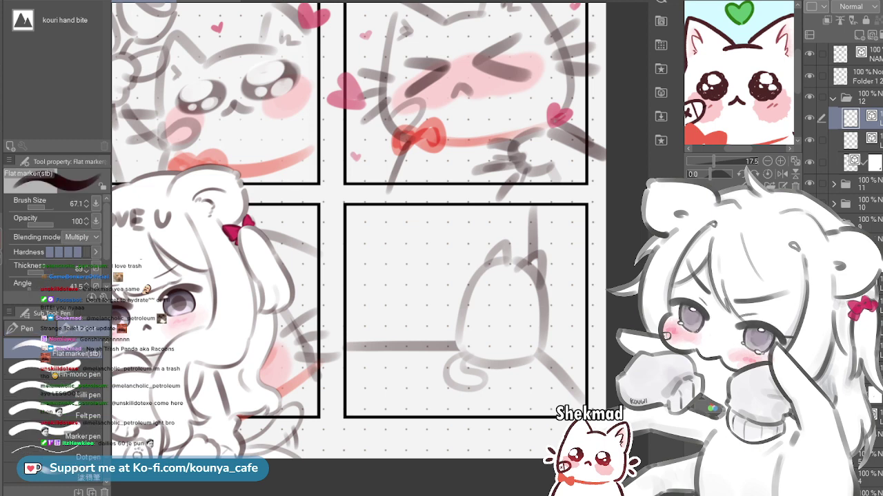
{"action": "key", "text": "x"}
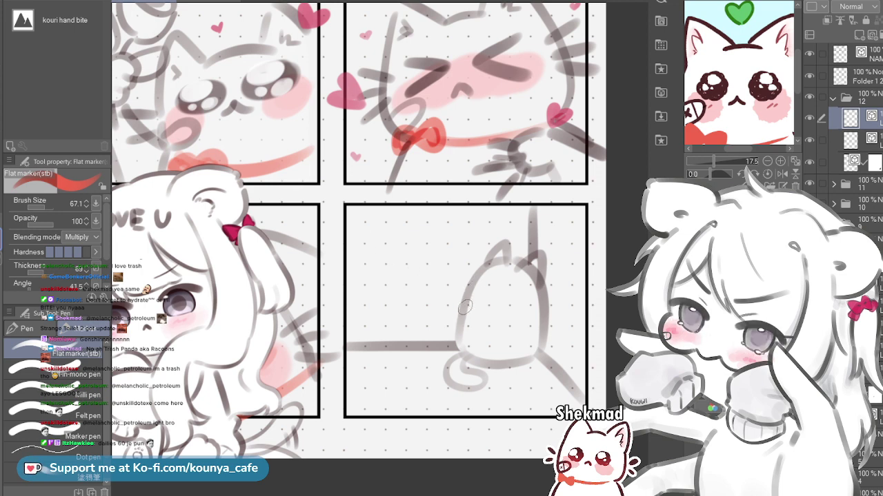
{"action": "mouse_move", "coordinate": [465, 304]}
{"action": "left_mouse_down"}
{"action": "mouse_move", "coordinate": [554, 306]}
{"action": "mouse_move", "coordinate": [530, 311]}
{"action": "mouse_move", "coordinate": [549, 309]}
{"action": "mouse_move", "coordinate": [540, 310]}
{"action": "left_mouse_up"}
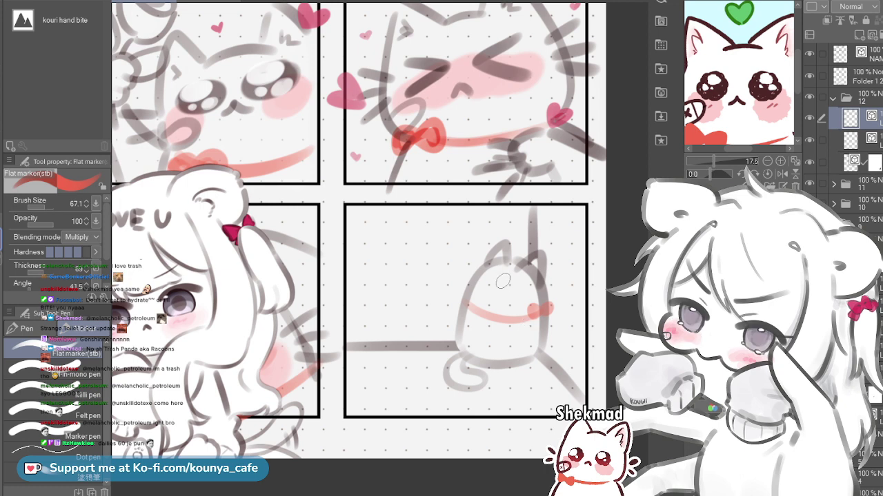
{"action": "key", "text": "ctrl+z"}
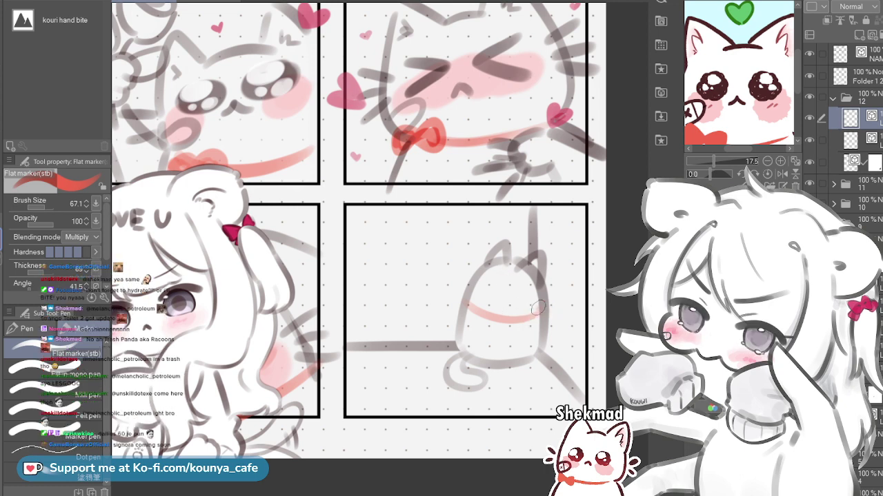
{"action": "left_click_drag", "start_coordinate": [537, 309], "coordinate": [539, 311]}
{"action": "scroll", "coordinate": [536, 312], "scroll_direction": "up", "scroll_amount": 1}
{"action": "key", "text": "bracketleft"}
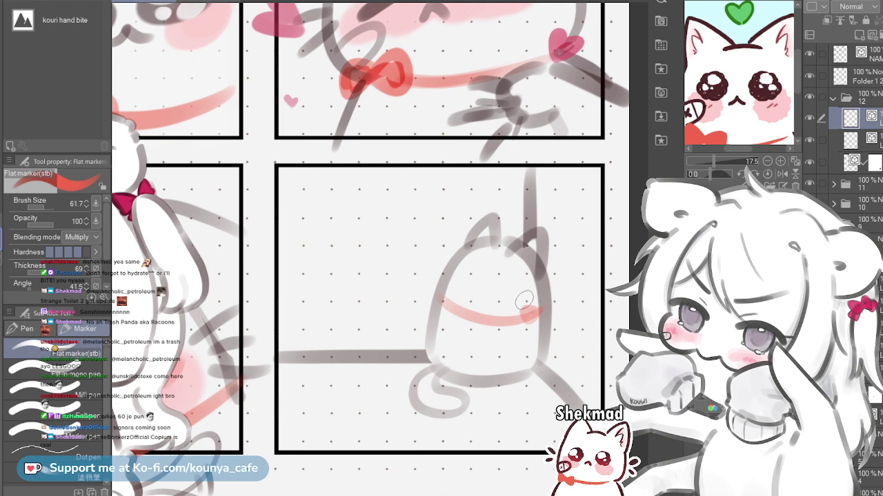
Draw a small dark rounded detail just above the collar's knot with a 40.0 Flat marker
{"action": "key", "text": "x"}
{"action": "key", "text": "["}
{"action": "key", "text": "["}
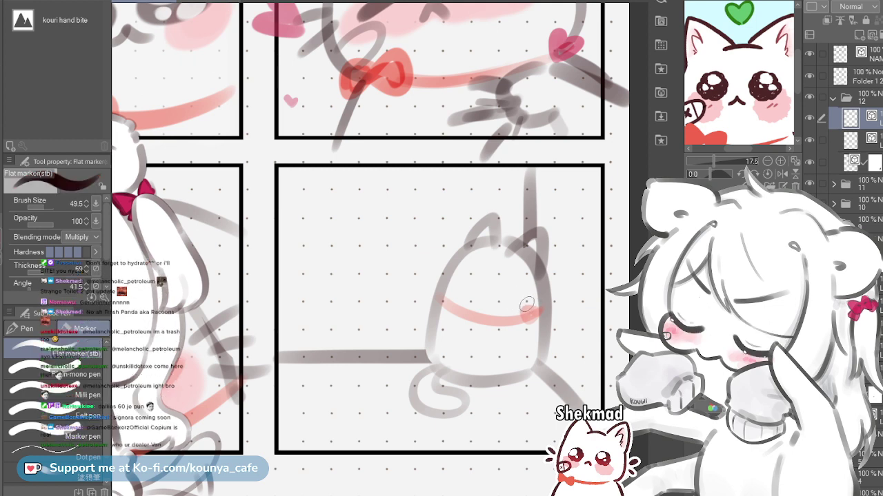
{"action": "key", "text": "bracketleft"}
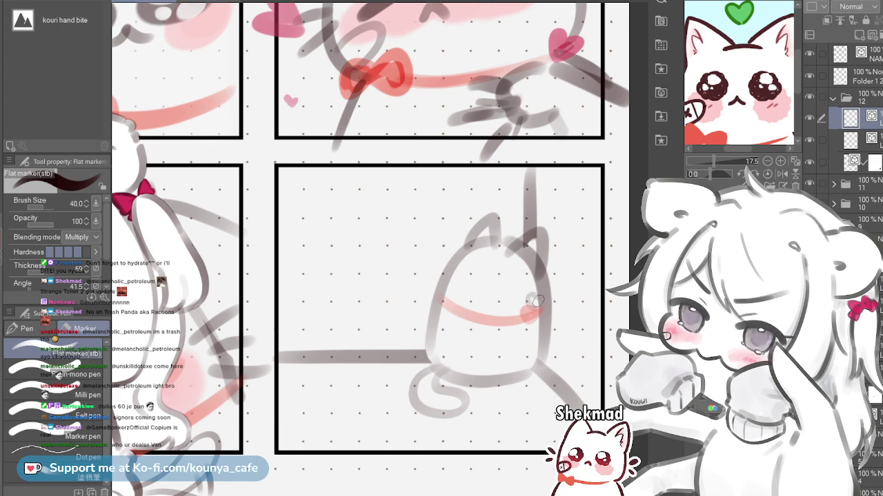
Add another vector layer and shade a dark gloom cloud around the cat's head with a 481.1 Flat marker
{"action": "scroll", "coordinate": [540, 305], "scroll_direction": "down", "scroll_amount": 2}
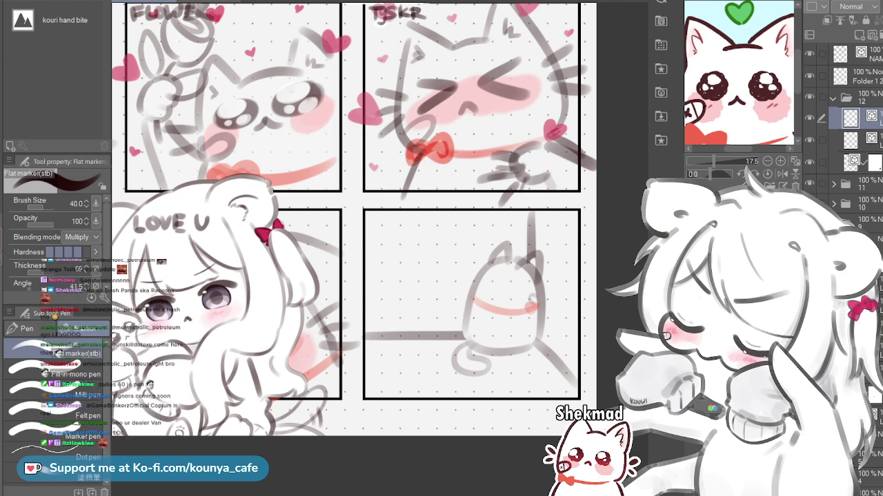
{"action": "key", "text": "ctrl+shift+n"}
{"action": "key", "text": "x"}
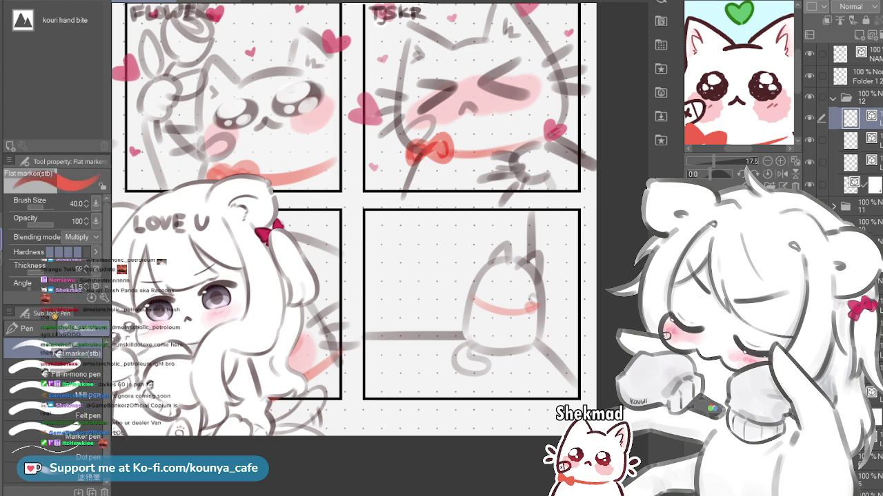
{"action": "mouse_move", "coordinate": [455, 256]}
{"action": "left_mouse_down"}
{"action": "mouse_move", "coordinate": [478, 256]}
{"action": "mouse_move", "coordinate": [495, 280]}
{"action": "left_mouse_up"}
{"action": "key", "text": "x"}
{"action": "key", "text": "ctrl+z"}
{"action": "left_click_drag", "start_coordinate": [463, 233], "coordinate": [493, 260]}
{"action": "mouse_move", "coordinate": [481, 249]}
{"action": "left_mouse_down"}
{"action": "mouse_move", "coordinate": [483, 280]}
{"action": "mouse_move", "coordinate": [490, 251]}
{"action": "mouse_move", "coordinate": [495, 298]}
{"action": "mouse_move", "coordinate": [509, 257]}
{"action": "mouse_move", "coordinate": [510, 290]}
{"action": "left_mouse_up"}
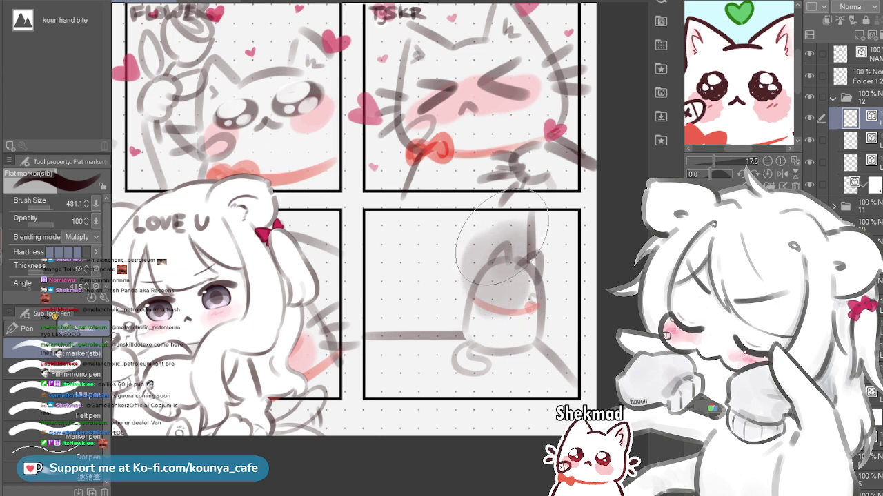
{"action": "mouse_move", "coordinate": [502, 238]}
{"action": "left_mouse_down"}
{"action": "mouse_move", "coordinate": [518, 277]}
{"action": "mouse_move", "coordinate": [528, 249]}
{"action": "mouse_move", "coordinate": [528, 261]}
{"action": "left_mouse_up"}
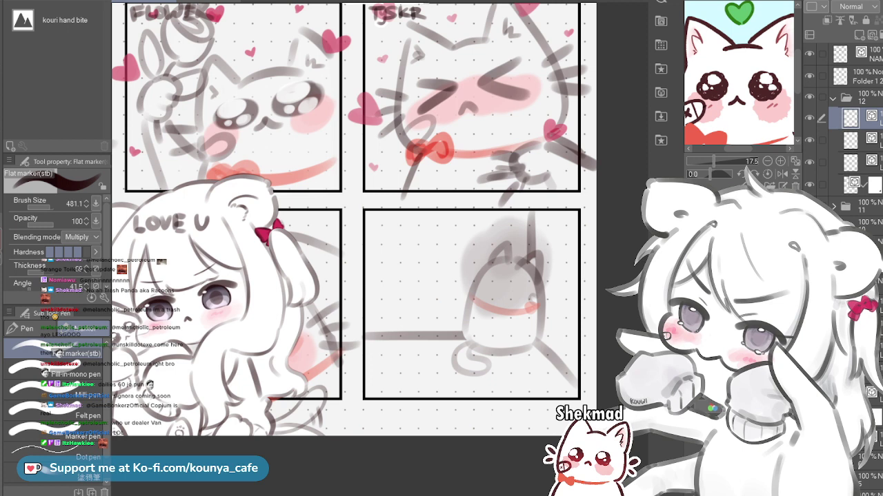
Scale the gloom cloud to 92% and position it beside the cat's head
{"action": "key", "text": "ctrl+t"}
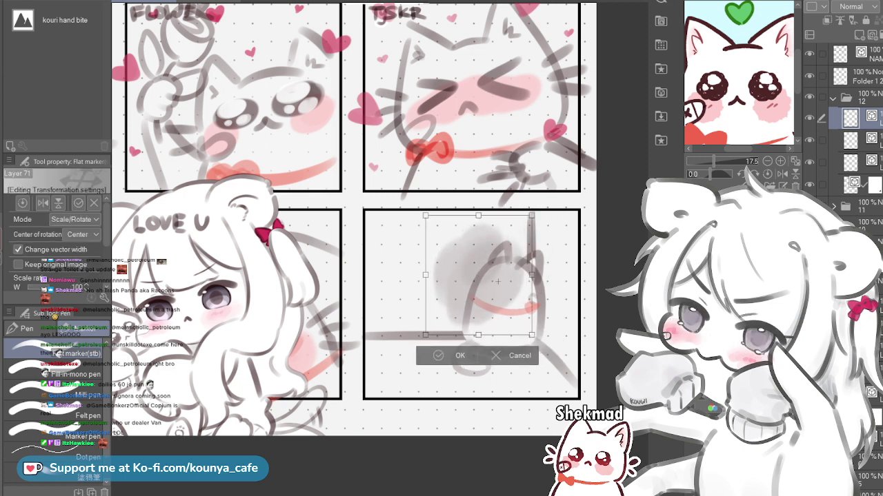
{"action": "left_click_drag", "start_coordinate": [425, 215], "coordinate": [430, 220]}
{"action": "left_click_drag", "start_coordinate": [476, 276], "coordinate": [479, 276]}
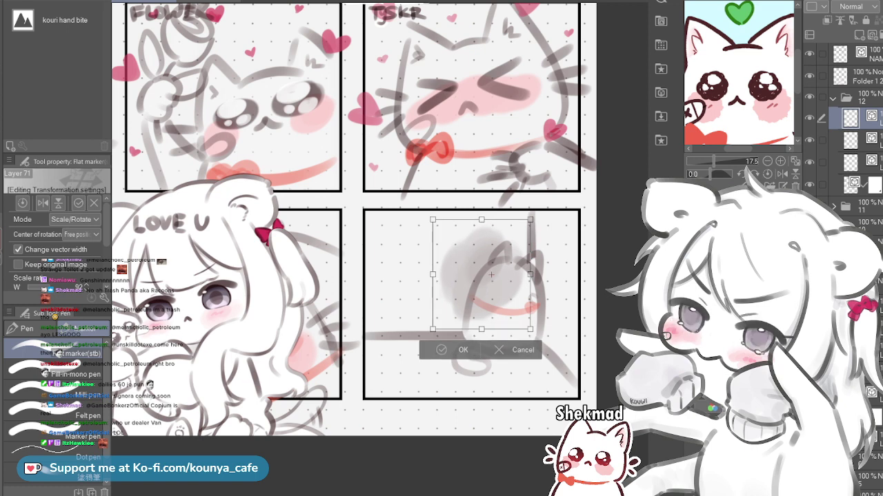
{"action": "key", "text": "Return"}
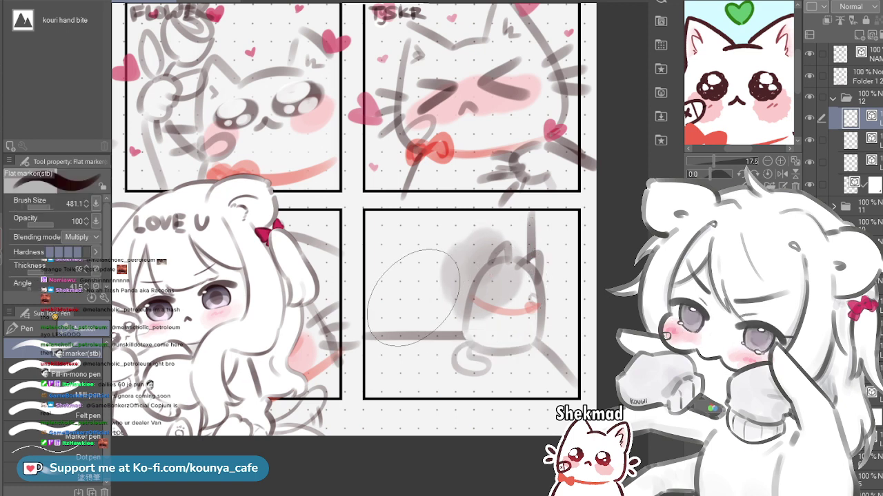
Draw a row of vertical gloom lines over the upper part of the cloud with a 52.3 Flat marker
{"action": "mouse_move", "coordinate": [398, 259]}
{"action": "left_mouse_down"}
{"action": "mouse_move", "coordinate": [364, 259]}
{"action": "mouse_move", "coordinate": [388, 259]}
{"action": "mouse_move", "coordinate": [398, 272]}
{"action": "left_mouse_up"}
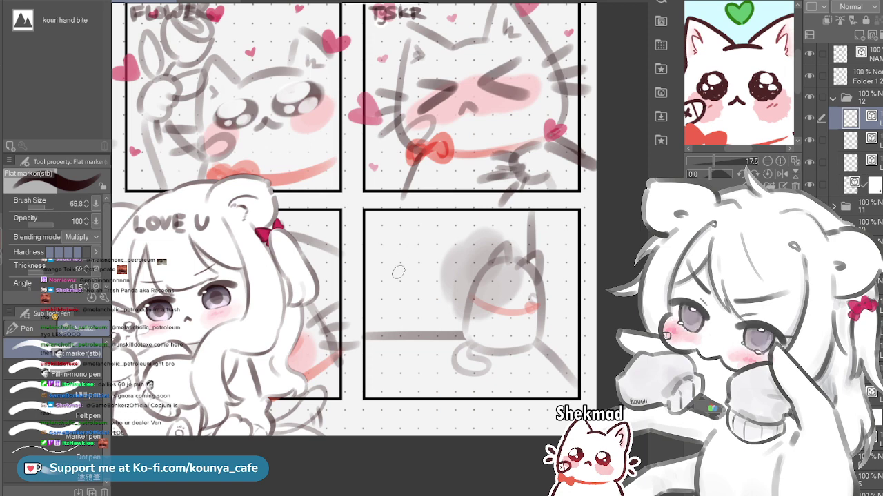
{"action": "mouse_move", "coordinate": [455, 263]}
{"action": "left_mouse_down"}
{"action": "mouse_move", "coordinate": [446, 262]}
{"action": "mouse_move", "coordinate": [450, 256]}
{"action": "mouse_move", "coordinate": [446, 301]}
{"action": "left_mouse_up"}
{"action": "left_click_drag", "start_coordinate": [458, 254], "coordinate": [464, 277]}
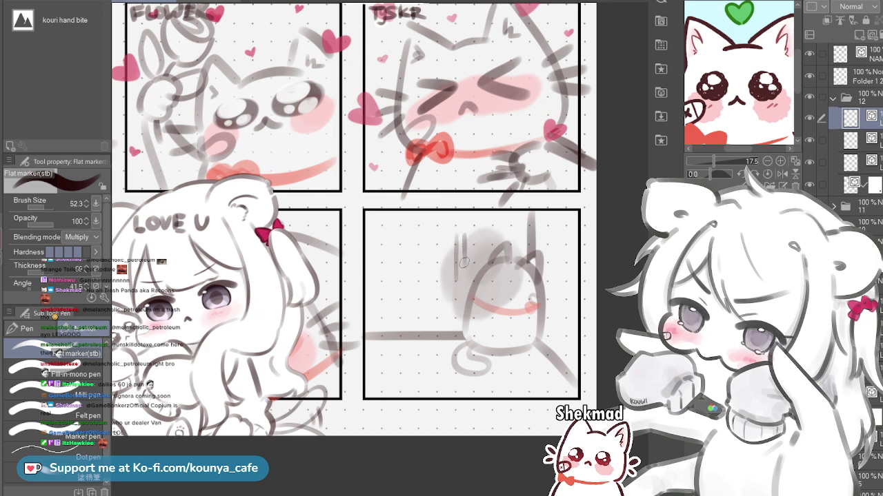
{"action": "key", "text": "ctrl+z"}
{"action": "left_click_drag", "start_coordinate": [481, 235], "coordinate": [480, 274]}
{"action": "left_click_drag", "start_coordinate": [475, 224], "coordinate": [473, 281]}
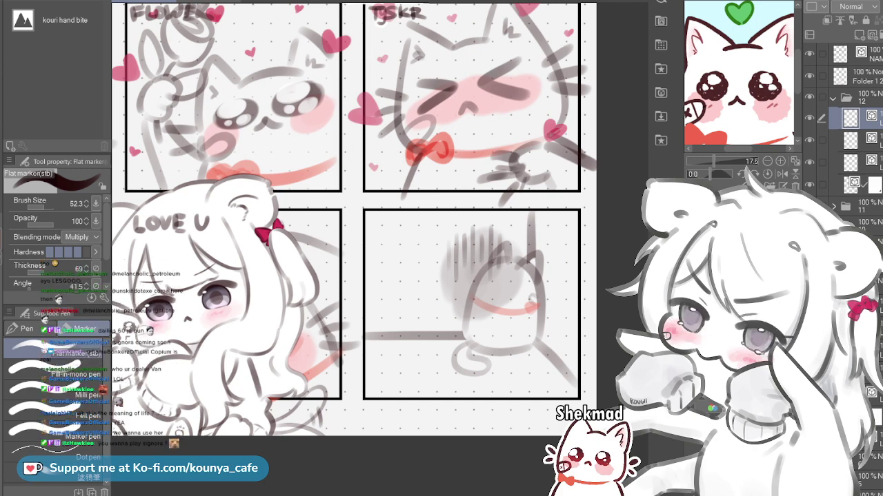
{"action": "scroll", "coordinate": [483, 265], "scroll_direction": "up", "scroll_amount": 1}
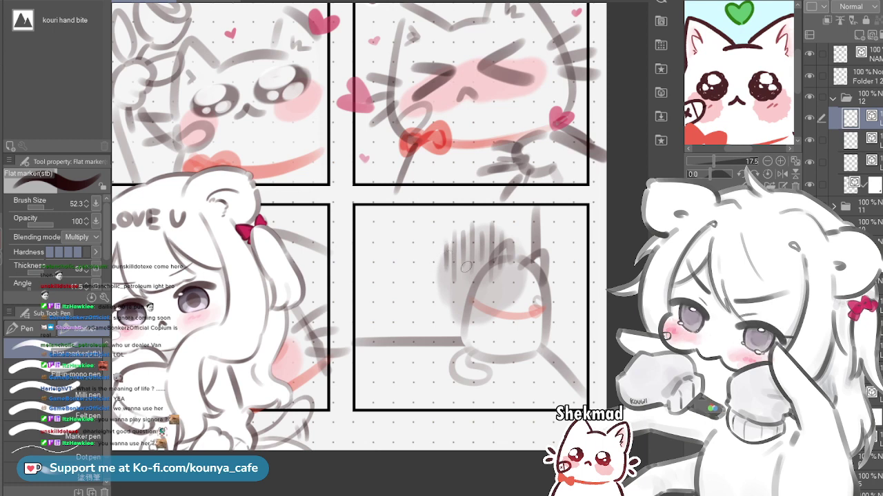
{"action": "mouse_move", "coordinate": [487, 251]}
{"action": "left_mouse_down"}
{"action": "mouse_move", "coordinate": [492, 243]}
{"action": "mouse_move", "coordinate": [482, 234]}
{"action": "left_mouse_up"}
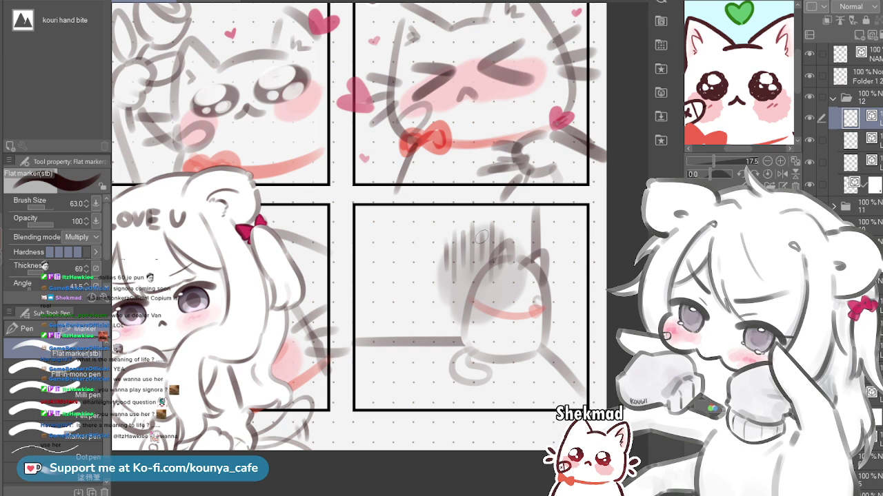
{"action": "scroll", "coordinate": [483, 235], "scroll_direction": "up", "scroll_amount": 1}
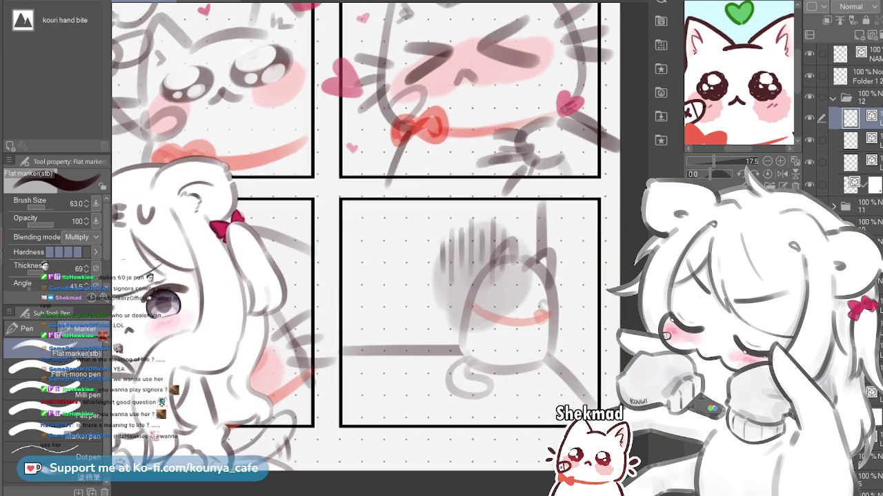
{"action": "scroll", "coordinate": [481, 255], "scroll_direction": "up", "scroll_amount": 1}
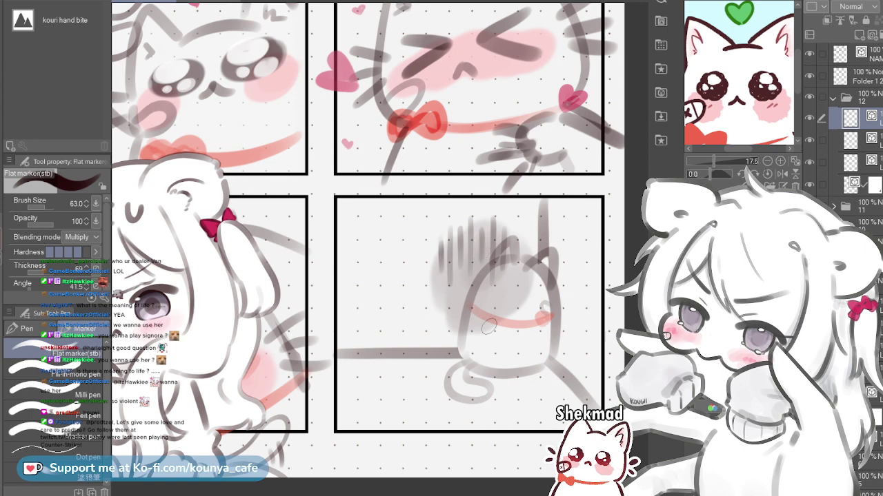
Add a vector layer and draw small rounded bumps along the outer side of the cat's body beside the wall with the Flat marker
{"action": "scroll", "coordinate": [489, 328], "scroll_direction": "down", "scroll_amount": 2}
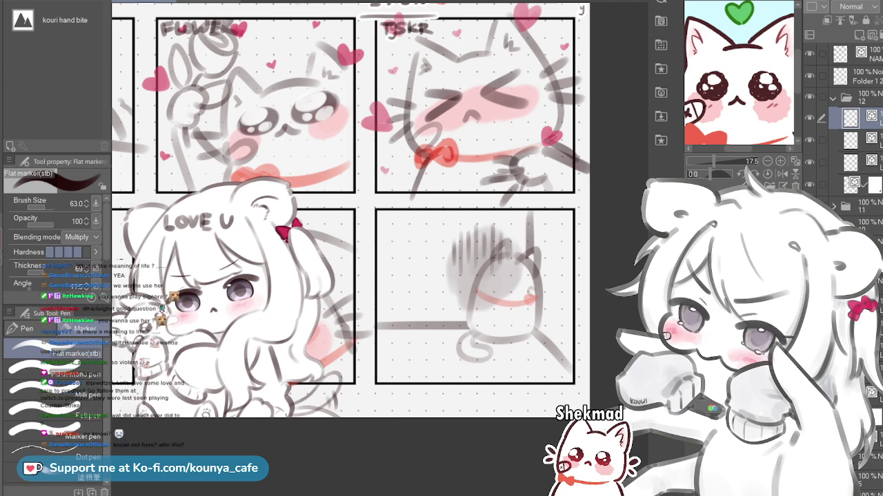
{"action": "scroll", "coordinate": [509, 358], "scroll_direction": "up", "scroll_amount": 2}
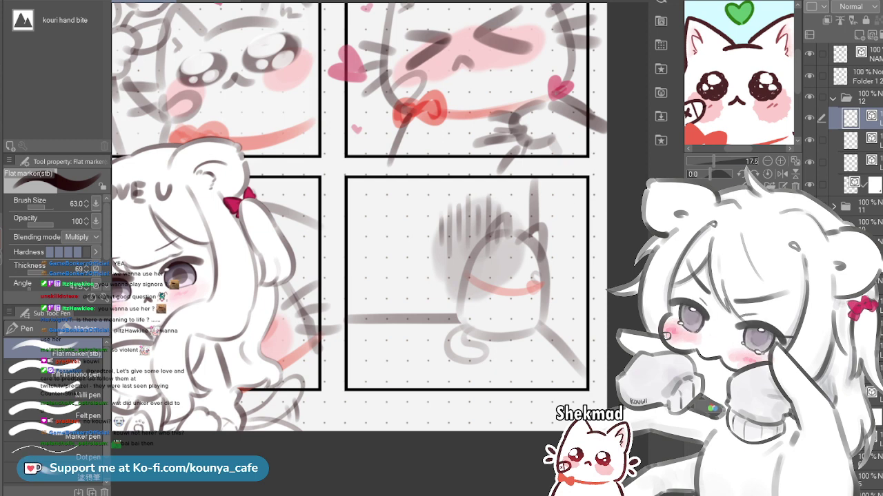
{"action": "key", "text": "ctrl+shift+n"}
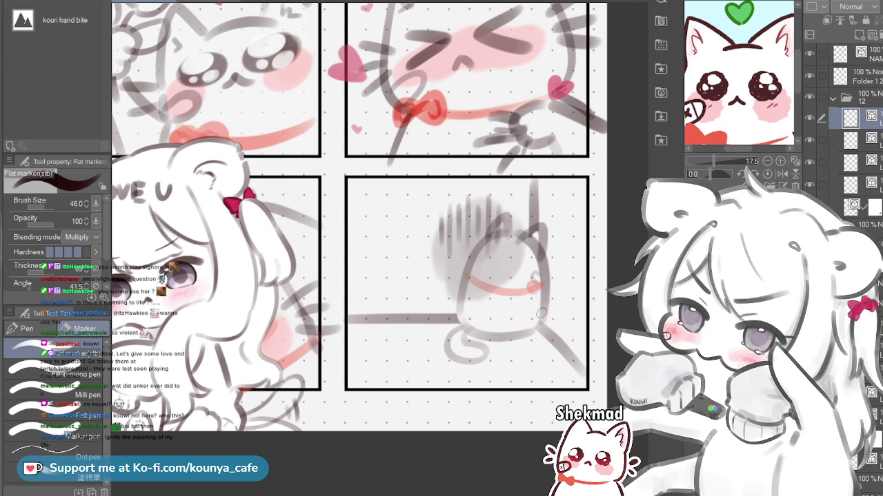
{"action": "key", "text": "bracketright"}
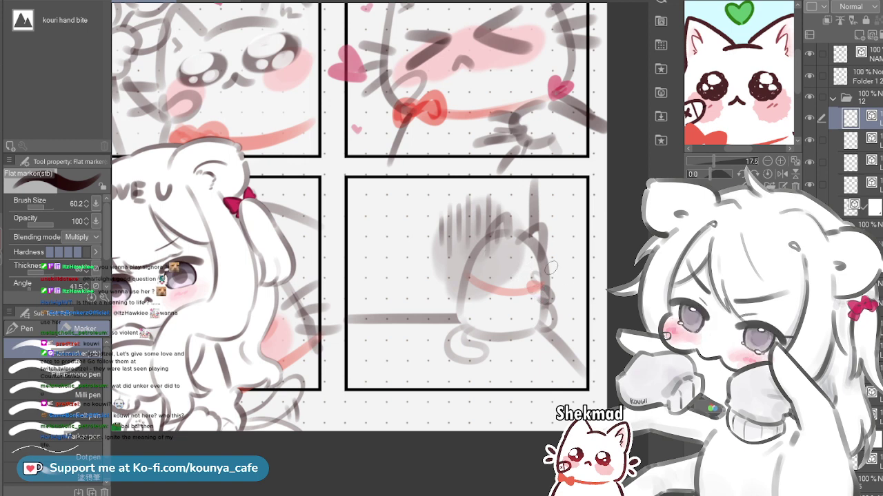
{"action": "left_click_drag", "start_coordinate": [542, 259], "coordinate": [551, 258]}
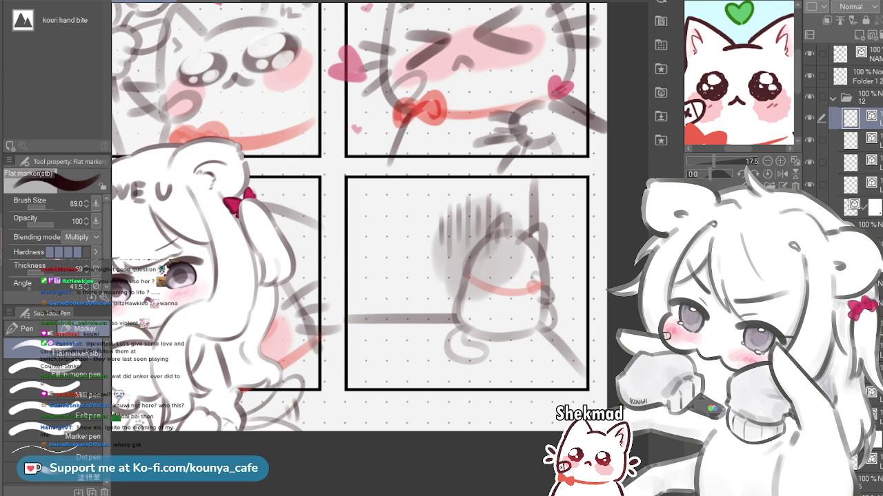
Review the gloomy cat sketch and its layers up close and compare the panel with the rest of the emote sheet
{"action": "scroll", "coordinate": [548, 195], "scroll_direction": "down", "scroll_amount": 2}
{"action": "scroll", "coordinate": [514, 249], "scroll_direction": "down", "scroll_amount": 4}
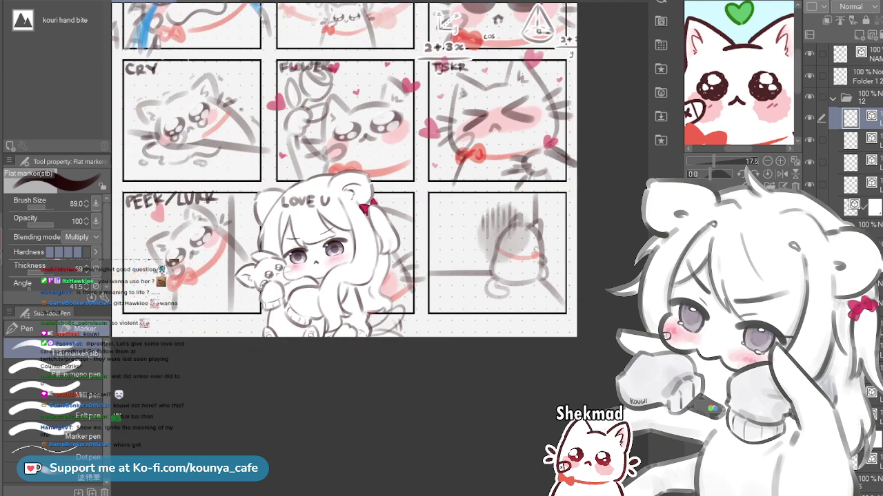
{"action": "scroll", "coordinate": [514, 249], "scroll_direction": "up", "scroll_amount": 5}
{"action": "scroll", "coordinate": [597, 336], "scroll_direction": "up", "scroll_amount": 4}
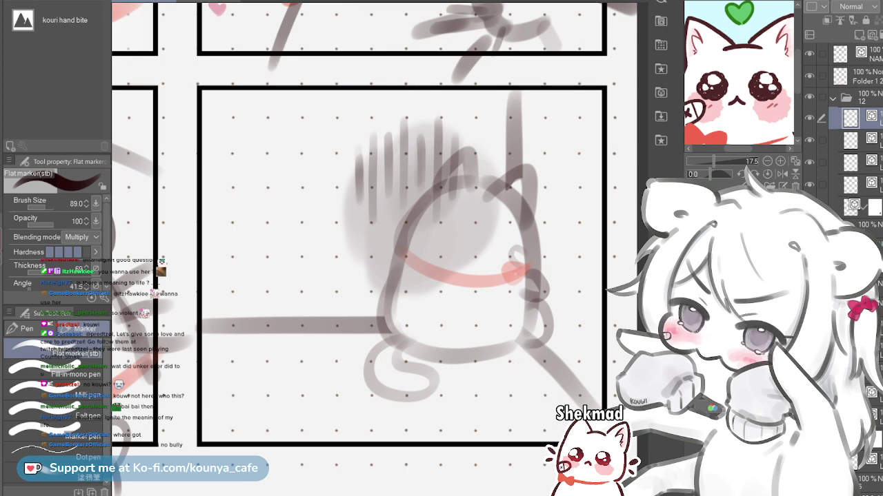
{"action": "left_click", "coordinate": [855, 140]}
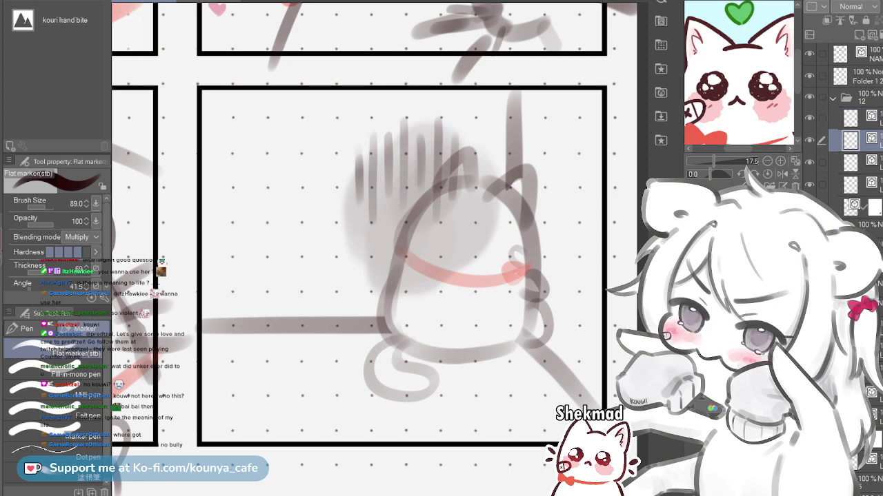
{"action": "left_click", "coordinate": [855, 118]}
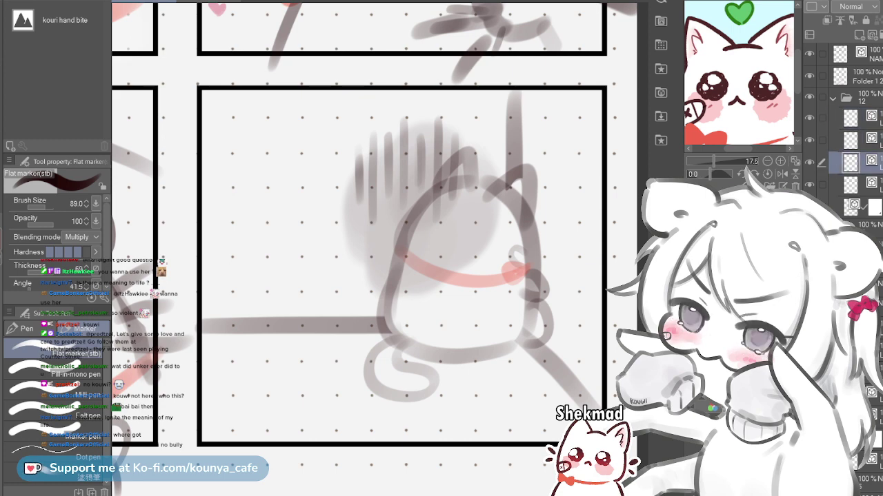
{"action": "scroll", "coordinate": [547, 131], "scroll_direction": "down", "scroll_amount": 6}
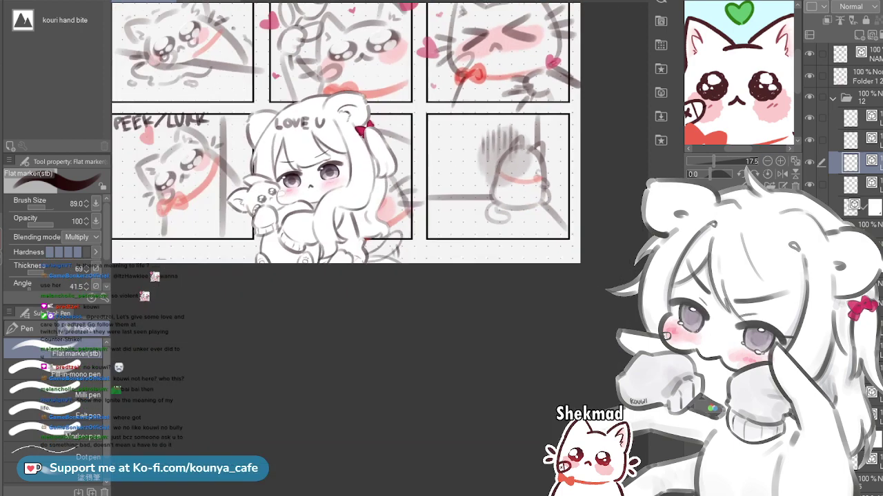
{"action": "left_click_drag", "start_coordinate": [476, 207], "coordinate": [468, 331]}
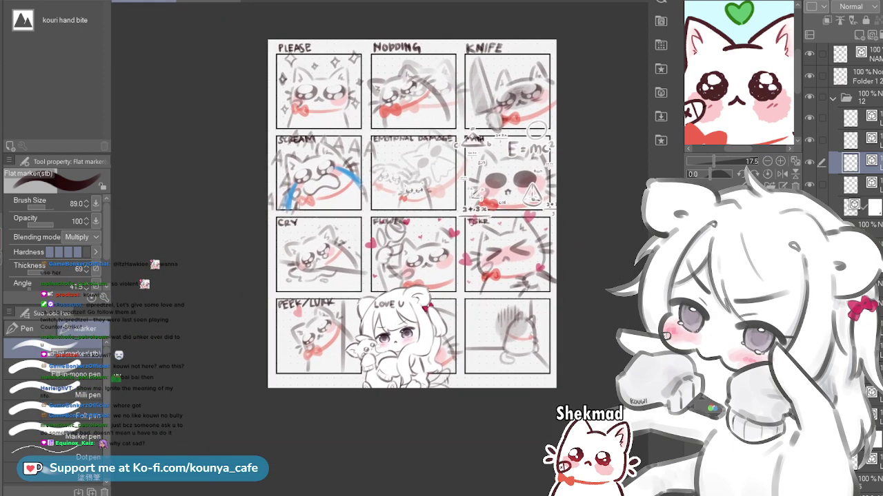
{"action": "scroll", "coordinate": [448, 228], "scroll_direction": "up", "scroll_amount": 1}
{"action": "scroll", "coordinate": [459, 268], "scroll_direction": "up", "scroll_amount": 5}
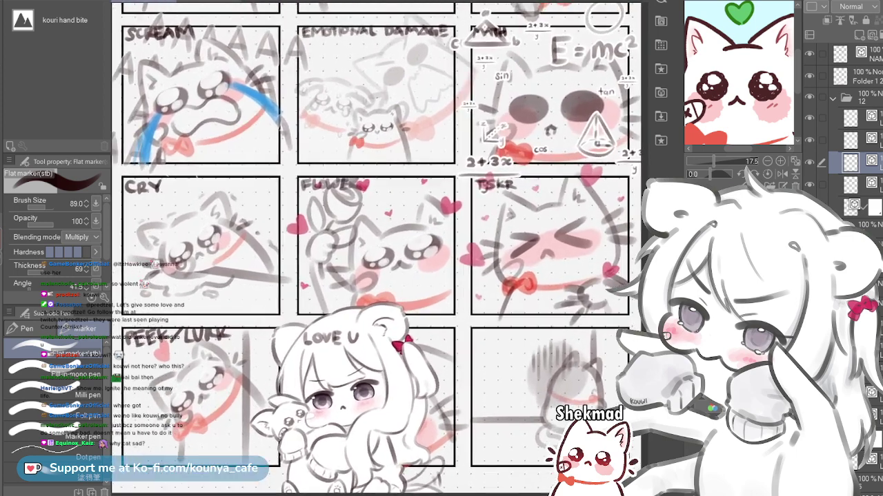
{"action": "left_click_drag", "start_coordinate": [459, 268], "coordinate": [422, 249]}
{"action": "scroll", "coordinate": [536, 313], "scroll_direction": "up", "scroll_amount": 3}
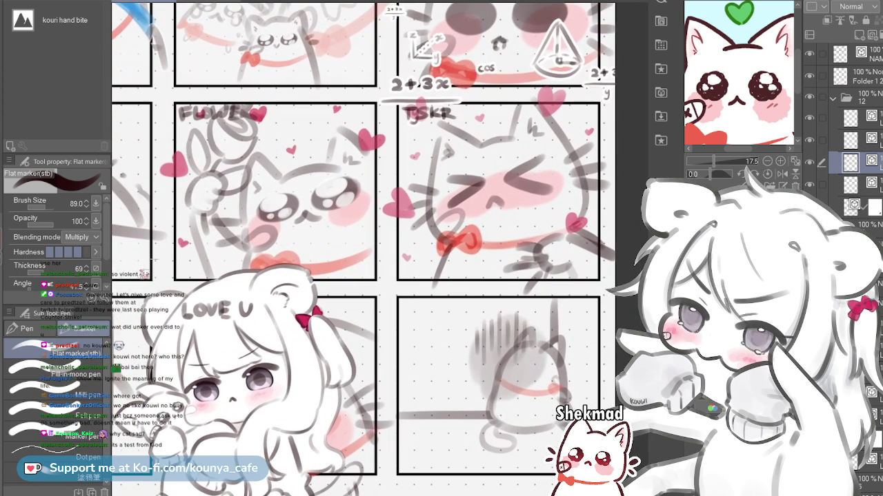
{"action": "left_click_drag", "start_coordinate": [522, 314], "coordinate": [482, 294]}
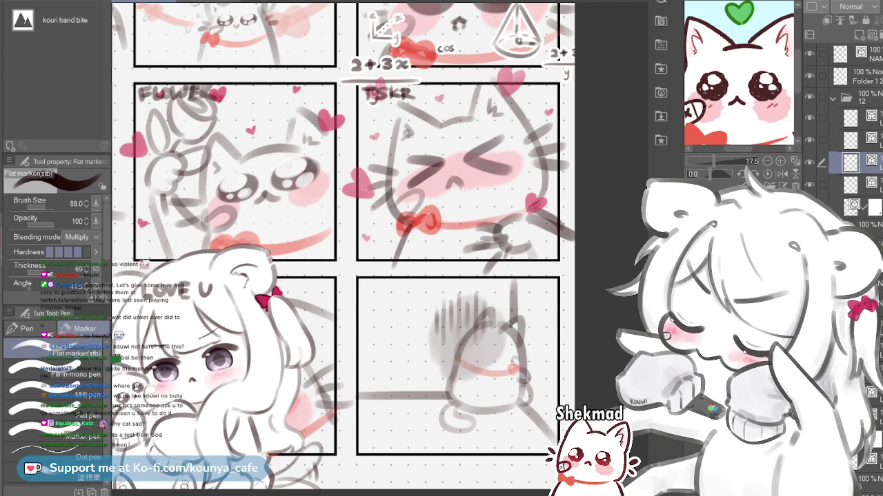
{"action": "scroll", "coordinate": [557, 365], "scroll_direction": "up", "scroll_amount": 2}
{"action": "left_click_drag", "start_coordinate": [560, 365], "coordinate": [581, 315]}
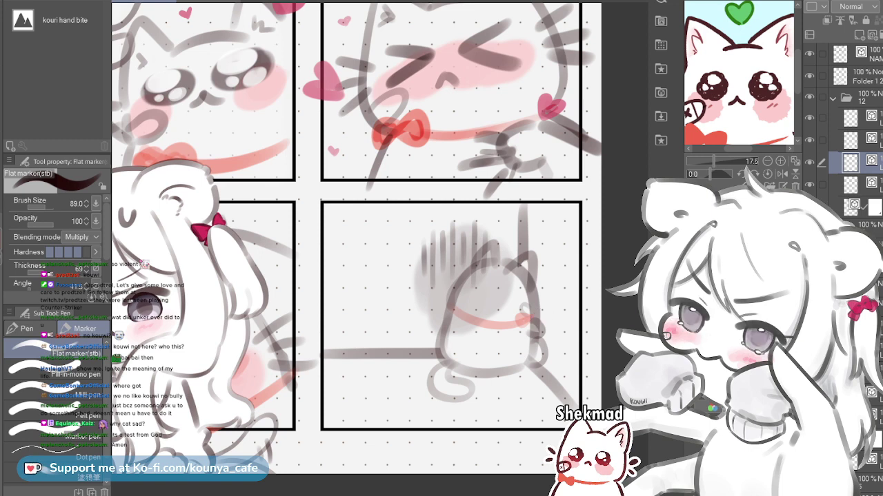
Look over the blank canvas and the uniformed man's sketch in the other open documents, and recheck the emote sheet
{"action": "left_click", "coordinate": [833, 98]}
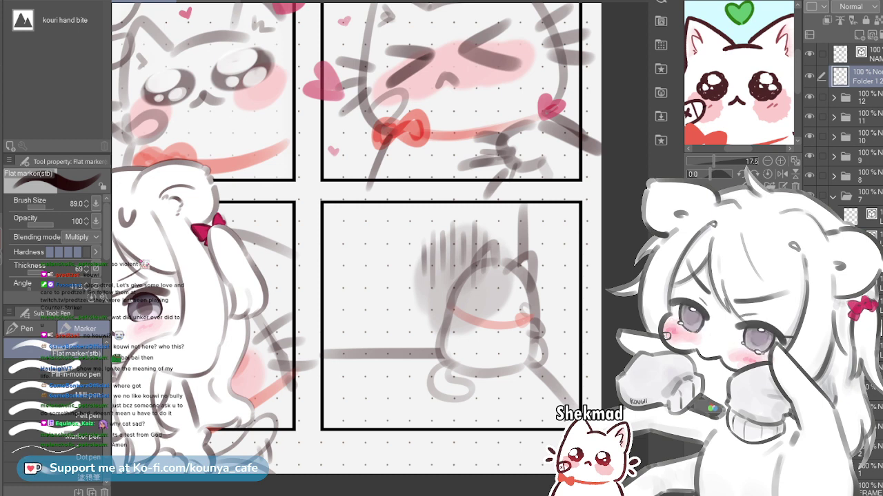
{"action": "left_click", "coordinate": [455, 91]}
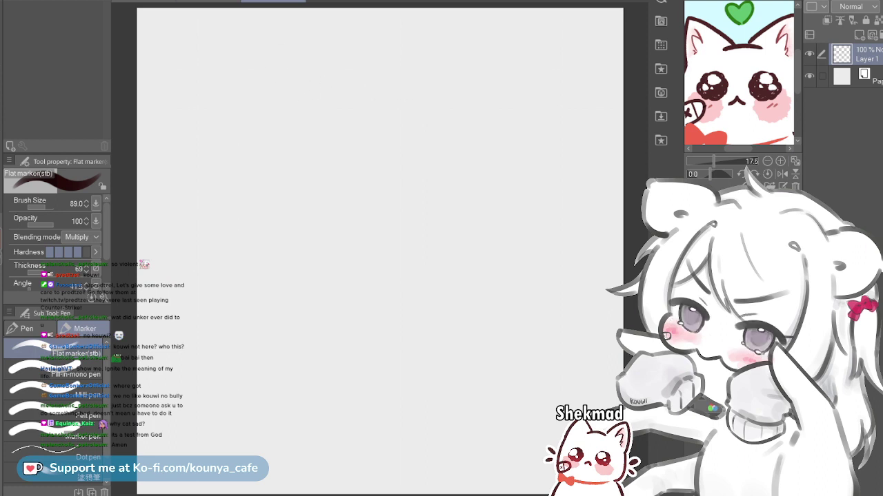
{"action": "key", "text": "ctrl+Tab"}
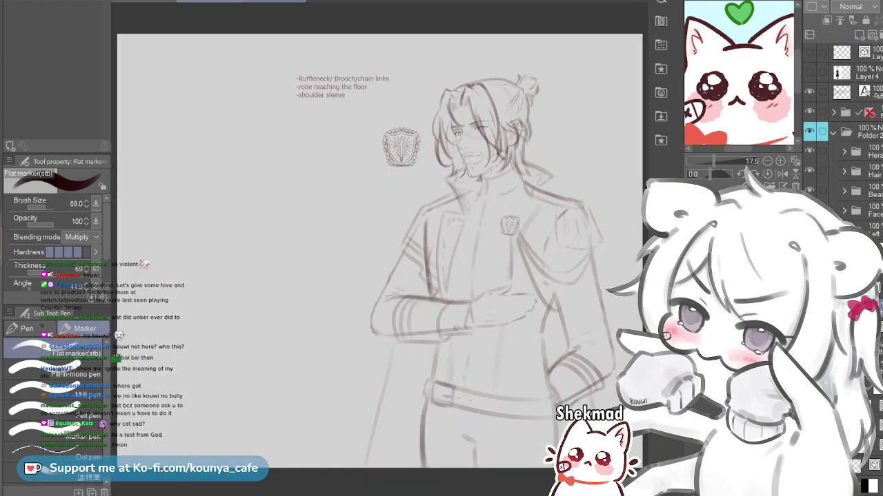
{"action": "left_click", "coordinate": [209, 1]}
{"action": "left_click", "coordinate": [273, 1]}
{"action": "left_click_drag", "start_coordinate": [442, 262], "coordinate": [379, 243]}
{"action": "scroll", "coordinate": [311, 82], "scroll_direction": "up", "scroll_amount": 4}
{"action": "mouse_move", "coordinate": [441, 262]}
{"action": "left_mouse_down"}
{"action": "mouse_move", "coordinate": [283, 297]}
{"action": "mouse_move", "coordinate": [281, 264]}
{"action": "left_mouse_up"}
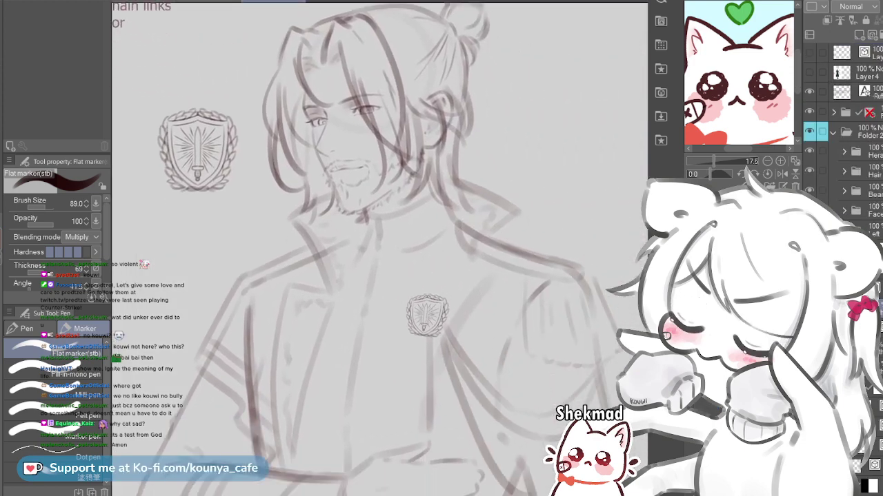
{"action": "key", "text": "ctrl+shift+Tab"}
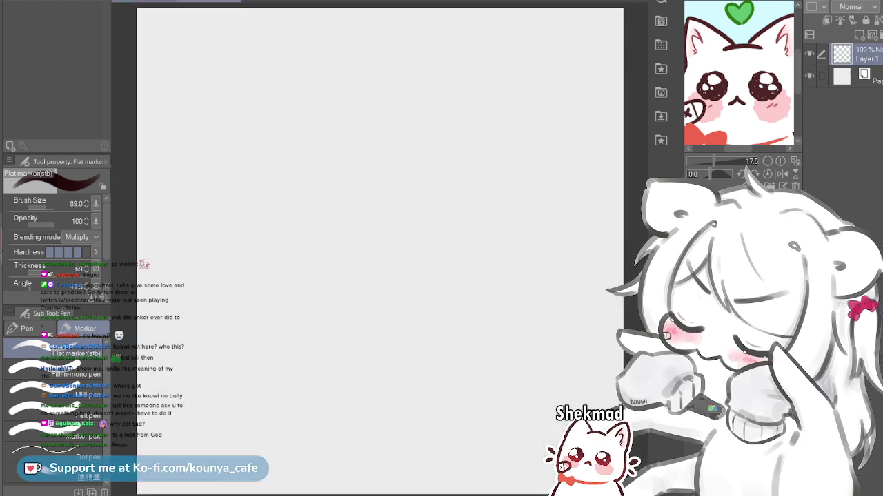
{"action": "key", "text": "ctrl+shift+Tab"}
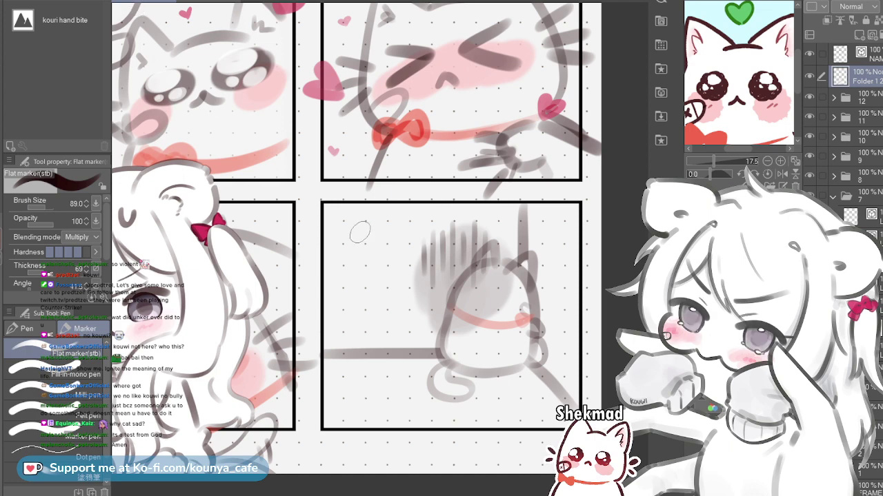
{"action": "scroll", "coordinate": [359, 232], "scroll_direction": "down", "scroll_amount": 5}
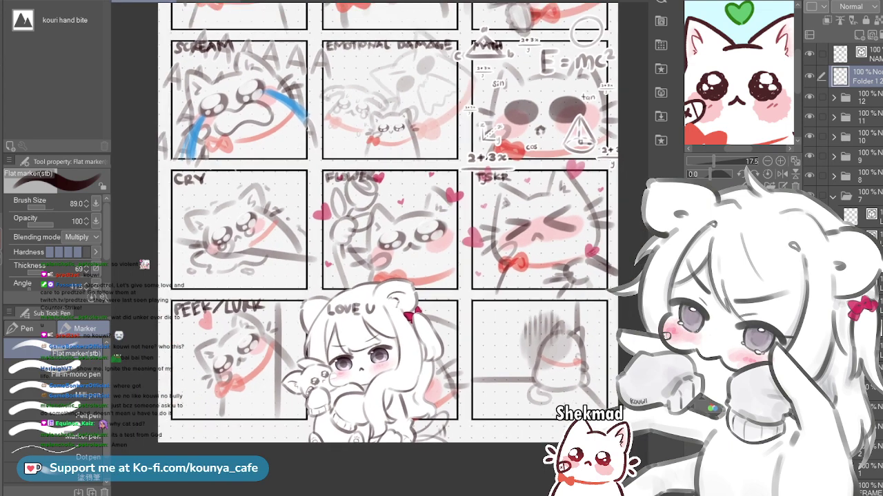
{"action": "left_click_drag", "start_coordinate": [359, 233], "coordinate": [307, 281]}
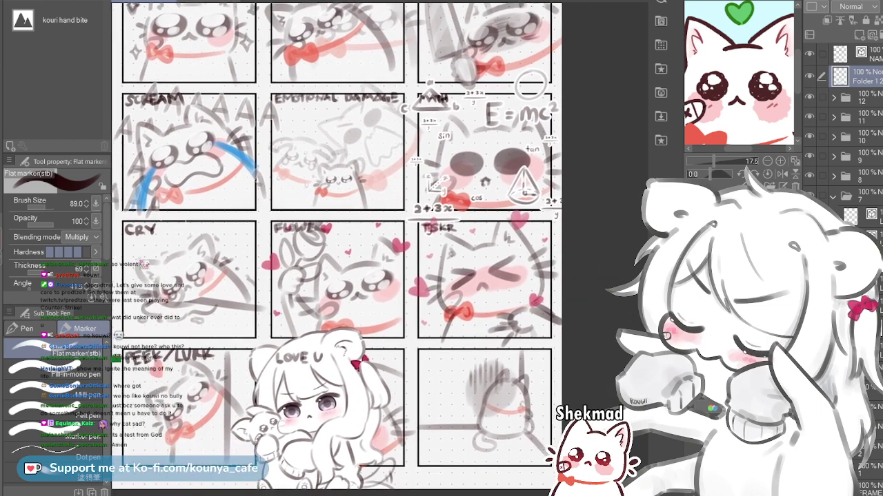
{"action": "scroll", "coordinate": [521, 473], "scroll_direction": "up", "scroll_amount": 6}
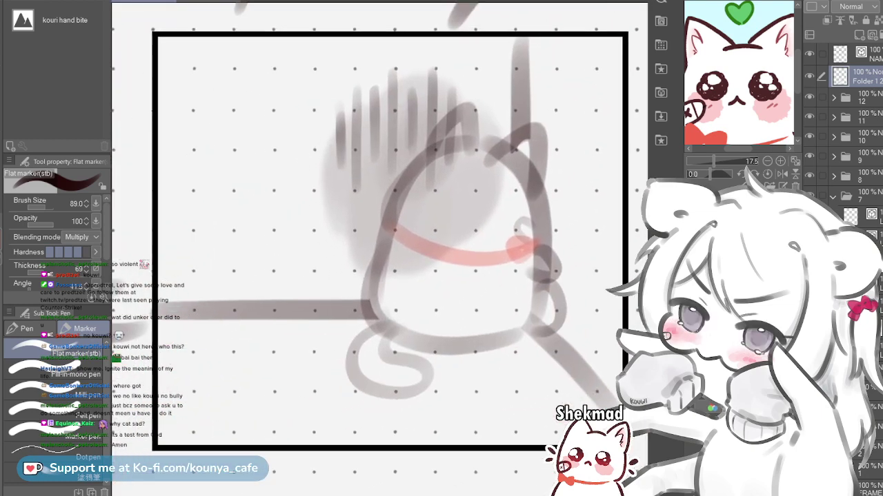
{"action": "scroll", "coordinate": [379, 248], "scroll_direction": "down", "scroll_amount": 3}
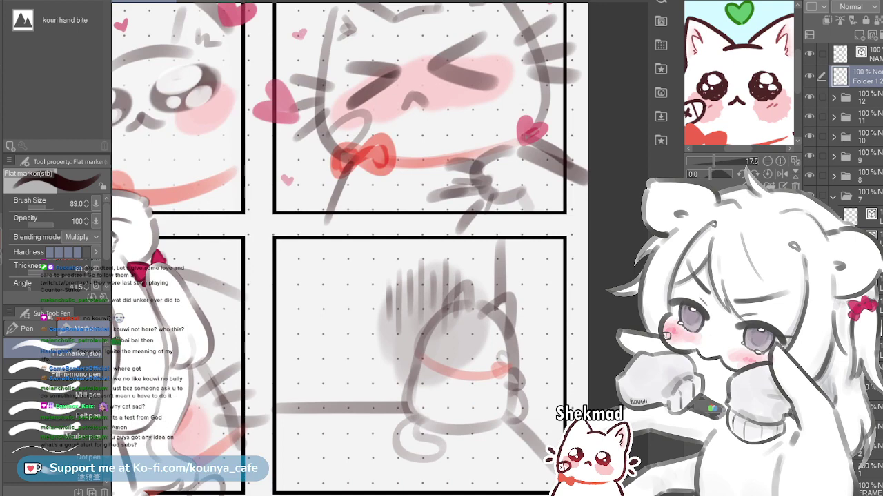
{"action": "scroll", "coordinate": [349, 249], "scroll_direction": "down", "scroll_amount": 3}
Collapse layer folders 12 and 7 on the emote sheet, and select and copy folder 12 with the gloomy cat sketch
{"action": "left_click", "coordinate": [870, 55]}
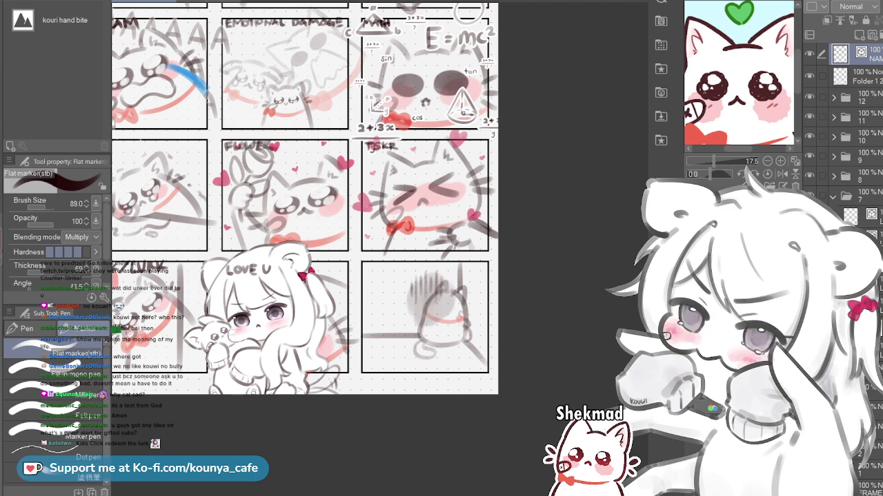
{"action": "scroll", "coordinate": [413, 310], "scroll_direction": "up", "scroll_amount": 3}
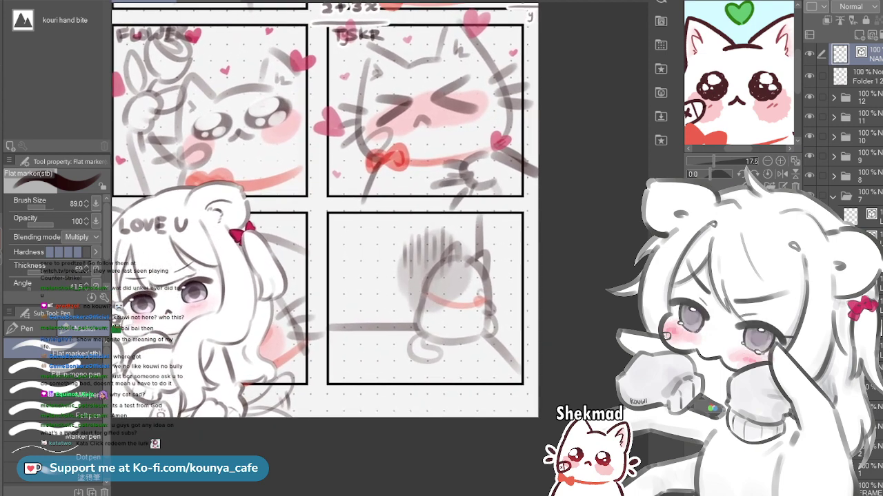
{"action": "left_click", "coordinate": [434, 267], "text": "ctrl"}
{"action": "left_click", "coordinate": [862, 98]}
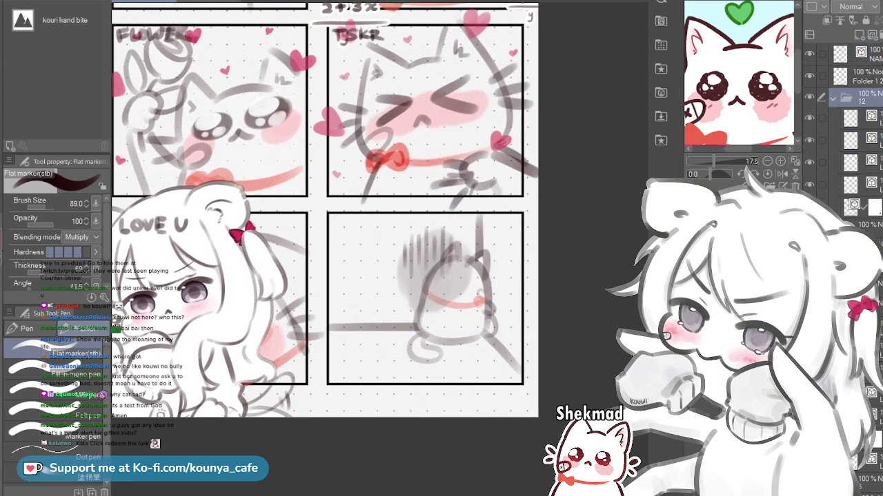
{"action": "left_click", "coordinate": [833, 98]}
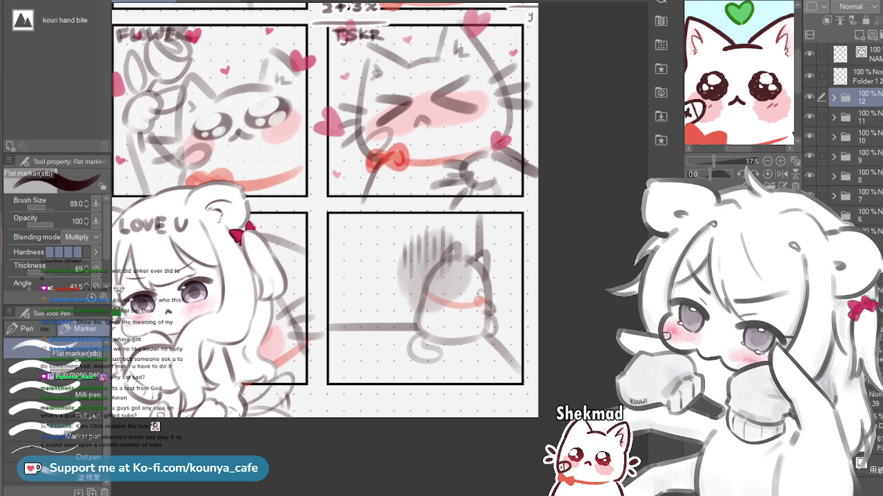
{"action": "left_click", "coordinate": [862, 197]}
{"action": "left_click", "coordinate": [862, 177]}
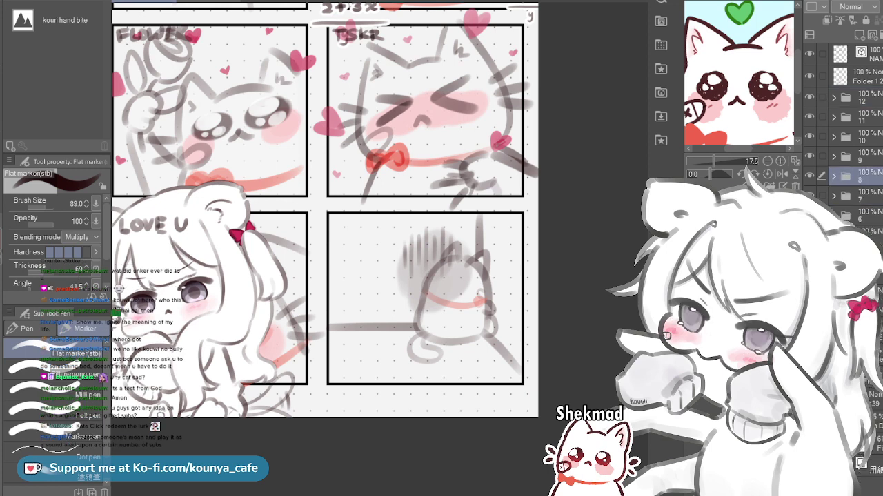
{"action": "left_click", "coordinate": [862, 117]}
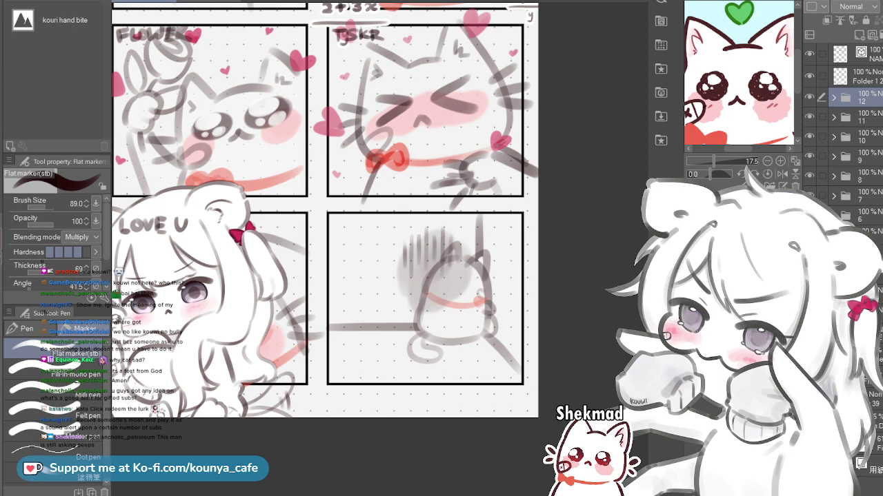
Paste a single copy of folder 12 with the gloomy cat sketch into the blank canvas document
{"action": "left_click", "coordinate": [209, 0]}
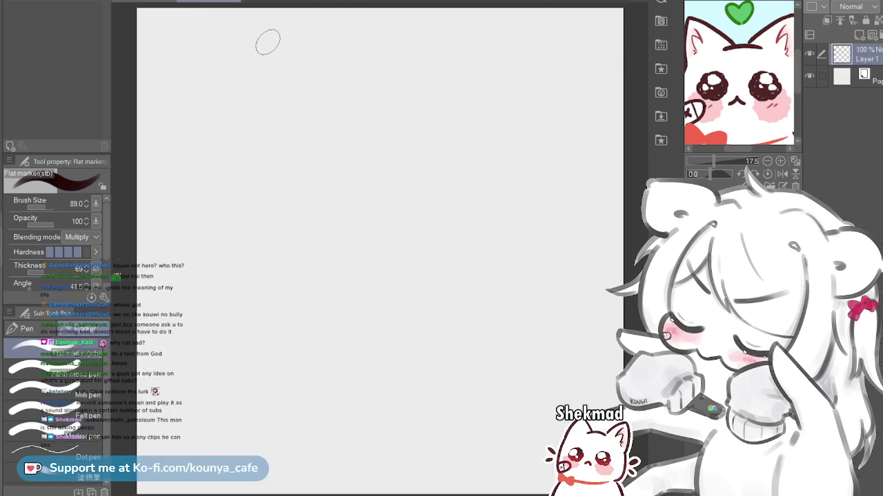
{"action": "scroll", "coordinate": [276, 66], "scroll_direction": "down", "scroll_amount": 2}
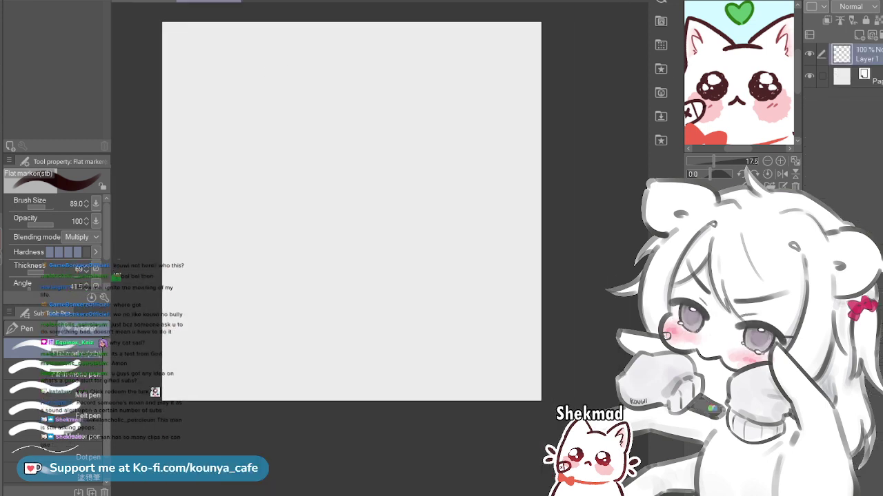
{"action": "key", "text": "ctrl+v"}
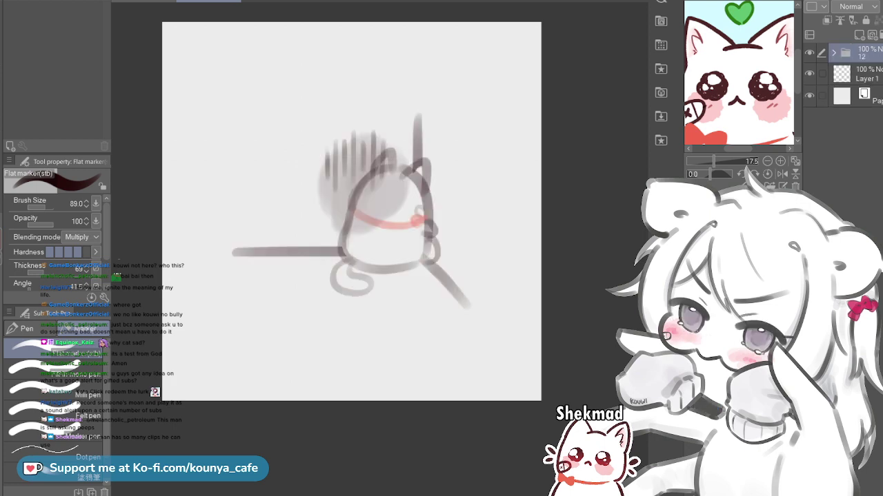
{"action": "key", "text": "ctrl+v"}
{"action": "key", "text": "ctrl+z"}
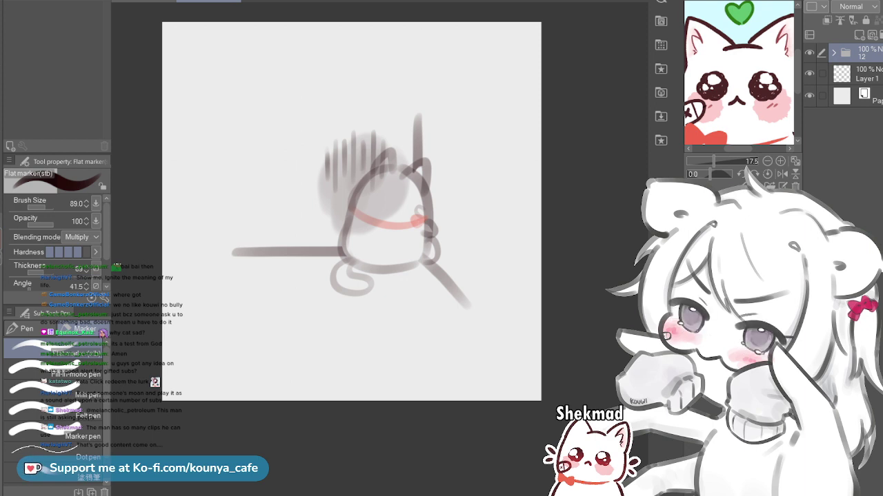
Enlarge the pasted gloomy cat sketch in folder 12 to about 170% and move it so it nearly fills the canvas
{"action": "key", "text": "ctrl+t"}
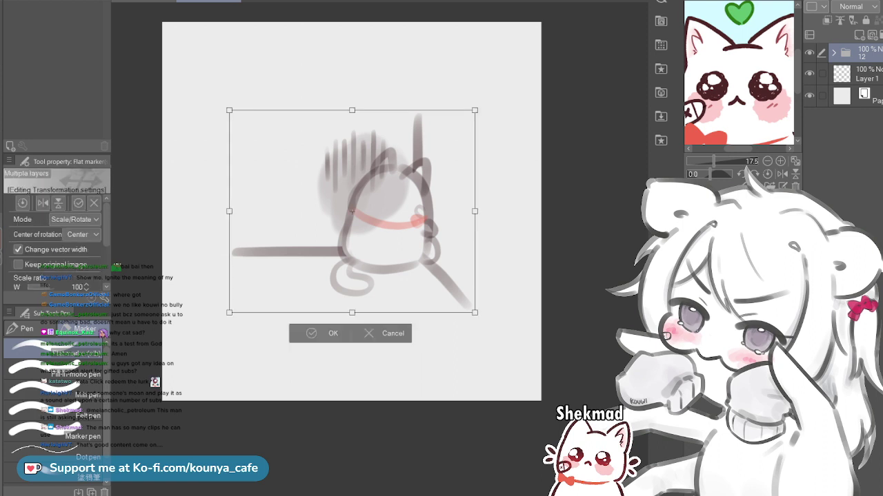
{"action": "left_click_drag", "start_coordinate": [474, 111], "coordinate": [537, 58]}
{"action": "left_click_drag", "start_coordinate": [538, 364], "coordinate": [545, 371]}
{"action": "left_click_drag", "start_coordinate": [393, 220], "coordinate": [385, 208]}
{"action": "left_click_drag", "start_coordinate": [538, 38], "coordinate": [550, 28]}
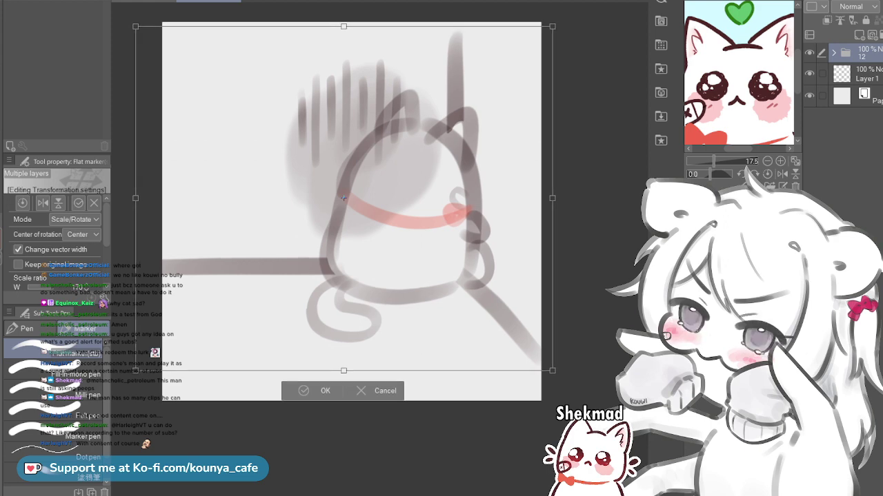
{"action": "left_click_drag", "start_coordinate": [343, 197], "coordinate": [340, 200]}
Shift the cat sketch slightly to the right, enlarge it to about 177% and apply the transformation
{"action": "scroll", "coordinate": [402, 246], "scroll_direction": "down", "scroll_amount": 4}
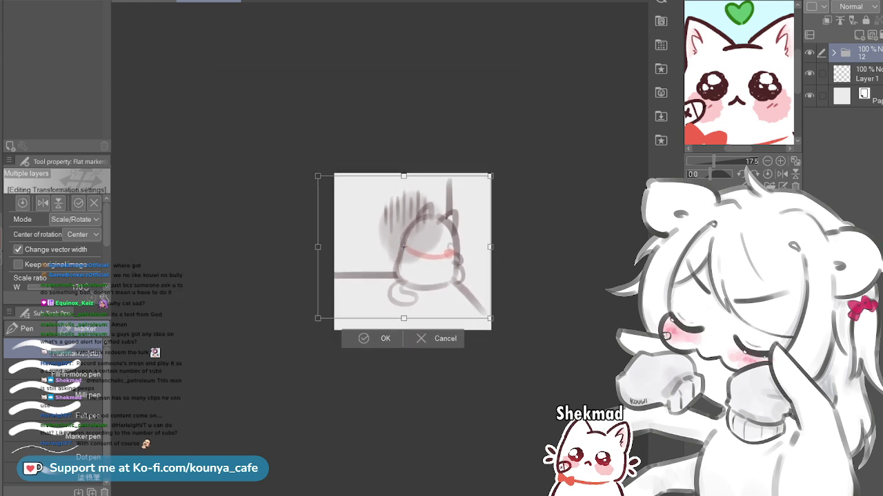
{"action": "left_click_drag", "start_coordinate": [403, 246], "coordinate": [406, 247]}
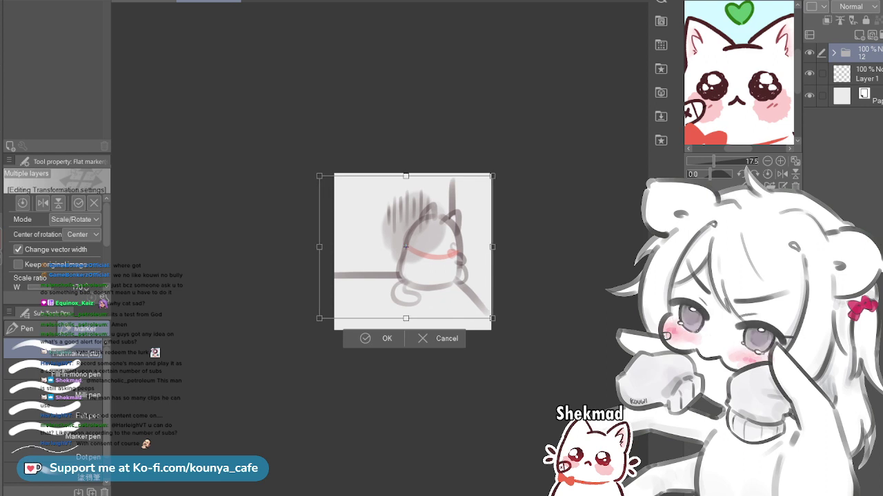
{"action": "left_click_drag", "start_coordinate": [492, 319], "coordinate": [495, 321]}
{"action": "left_click_drag", "start_coordinate": [414, 209], "coordinate": [483, 209]}
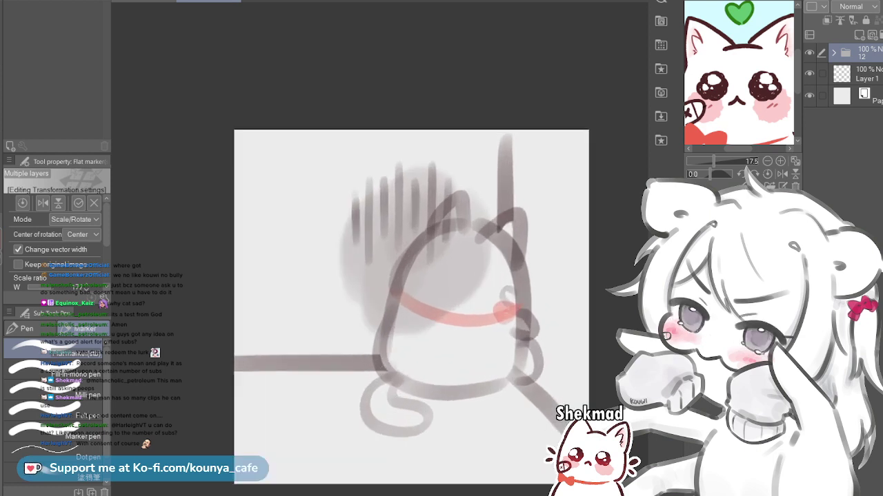
{"action": "left_click_drag", "start_coordinate": [441, 276], "coordinate": [463, 203]}
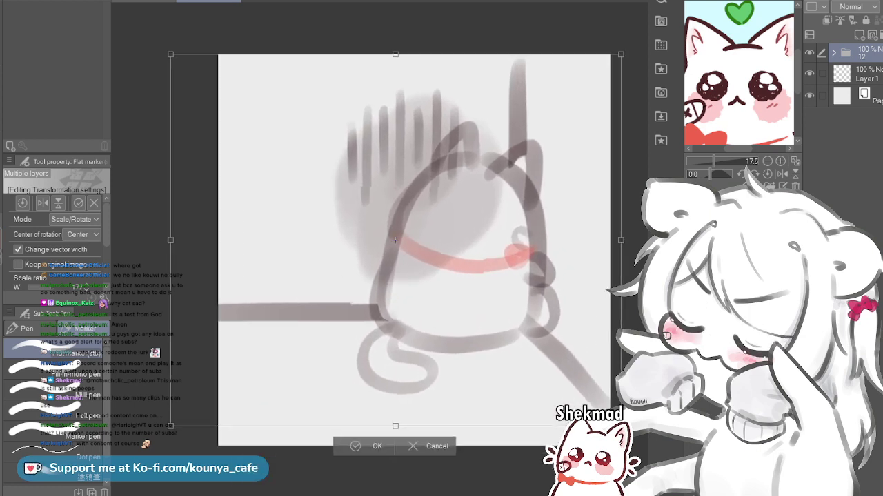
{"action": "scroll", "coordinate": [395, 242], "scroll_direction": "down", "scroll_amount": 2}
{"action": "scroll", "coordinate": [399, 232], "scroll_direction": "up", "scroll_amount": 1}
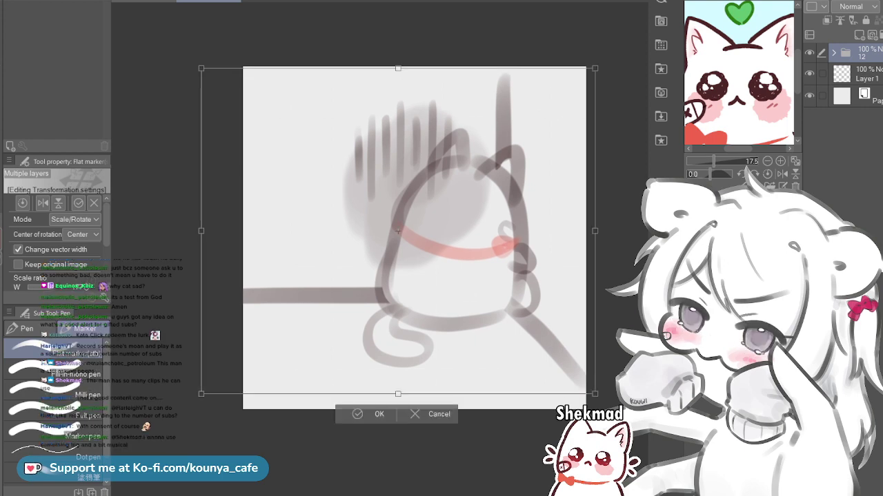
{"action": "key", "text": "Return"}
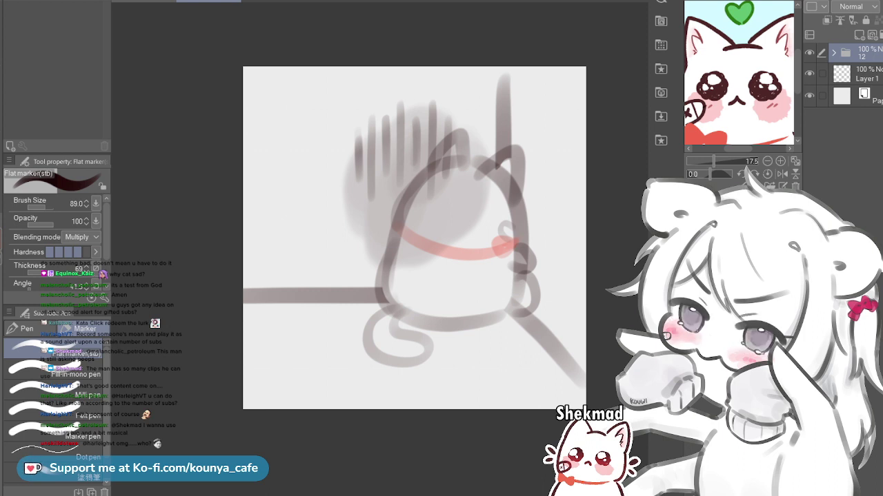
Add and select a new vector layer above folder 12, and mark the folder with the yellow palette color
{"action": "left_click_drag", "start_coordinate": [414, 238], "coordinate": [400, 231]}
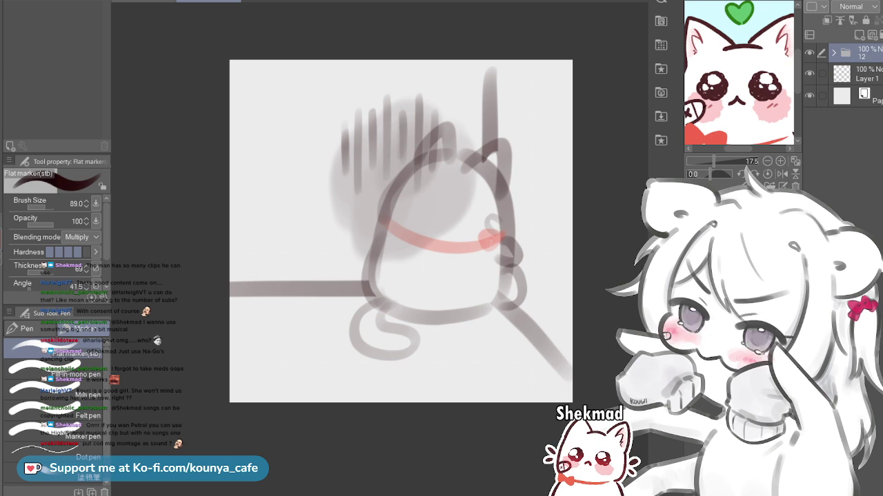
{"action": "key", "text": "ctrl+shift+n"}
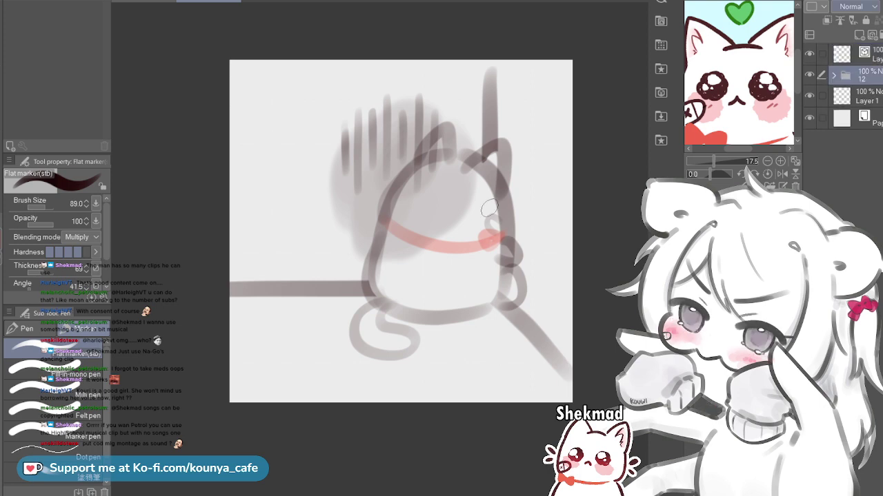
{"action": "left_click", "coordinate": [811, 7]}
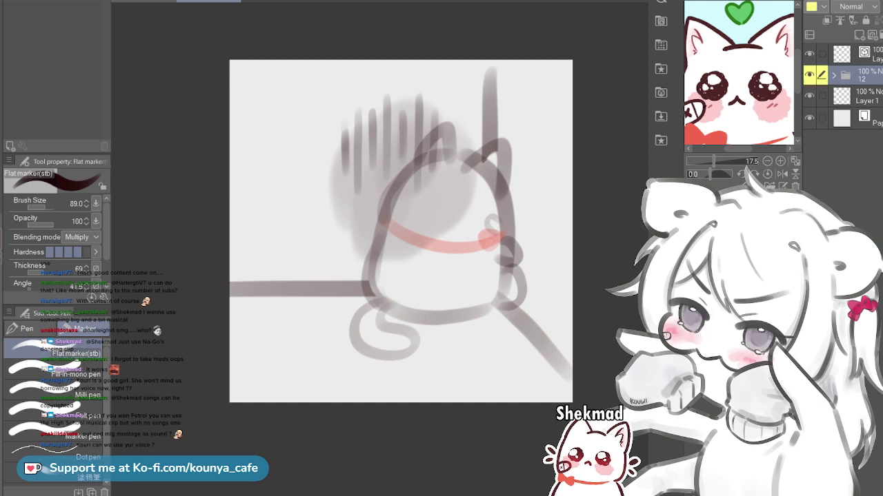
{"action": "left_click", "coordinate": [872, 54]}
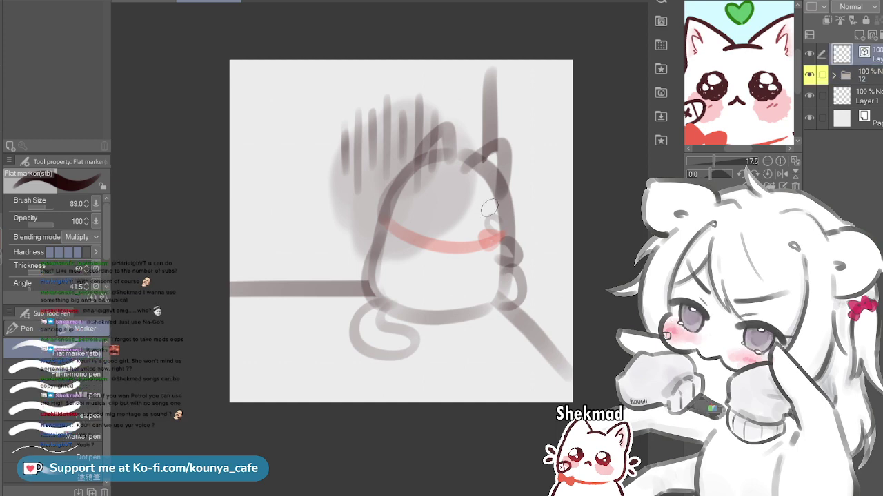
{"action": "left_click", "coordinate": [867, 75]}
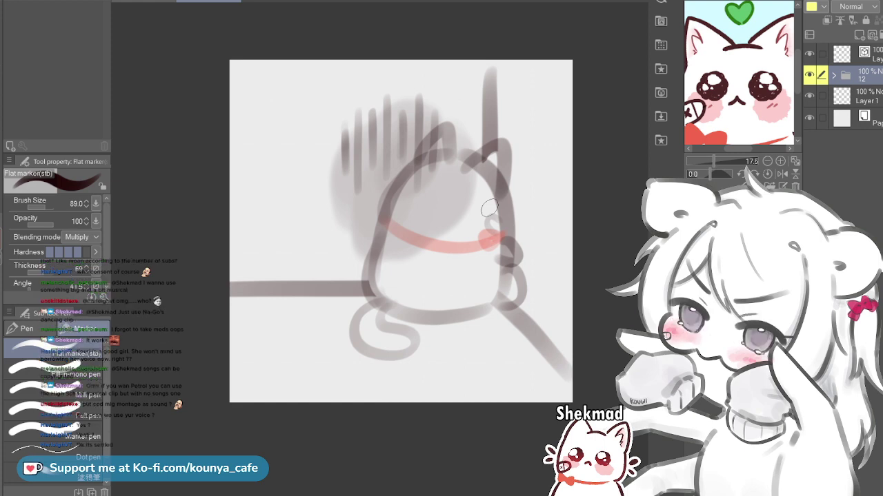
{"action": "key", "text": "alt+bracketright"}
{"action": "key", "text": "alt+bracketleft"}
{"action": "key", "text": "alt+bracketright"}
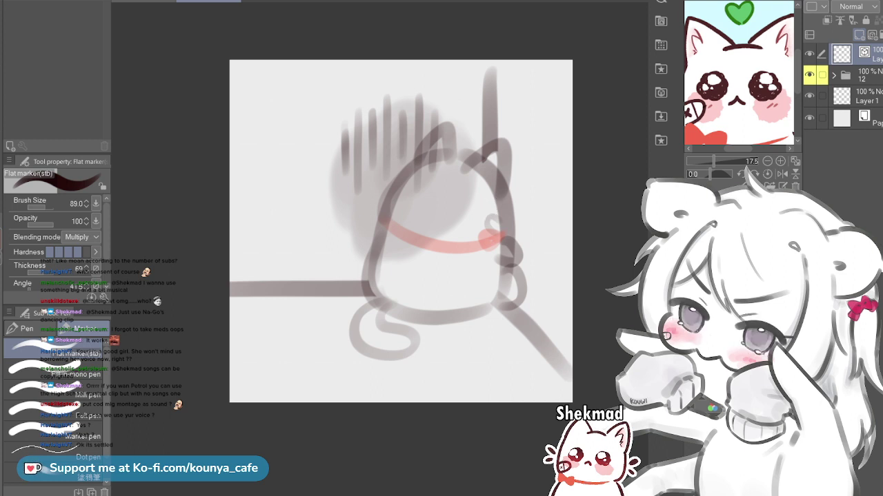
{"action": "left_click", "coordinate": [866, 75]}
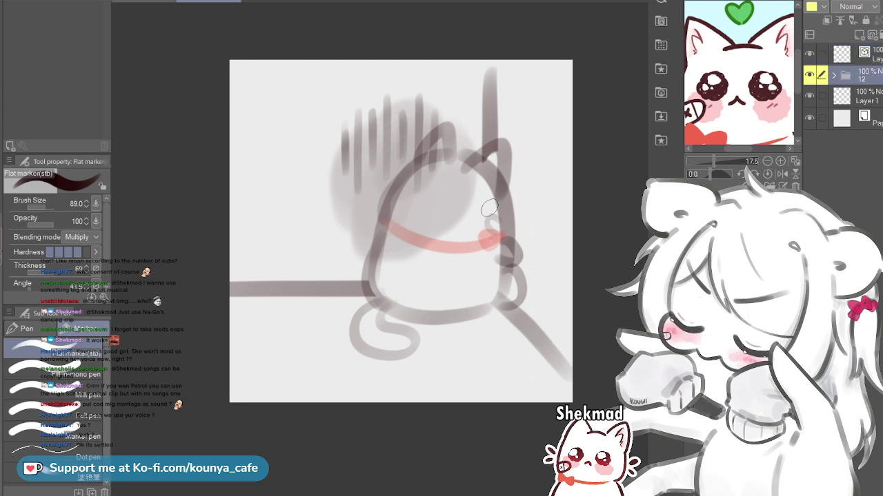
{"action": "key", "text": "alt+bracketright"}
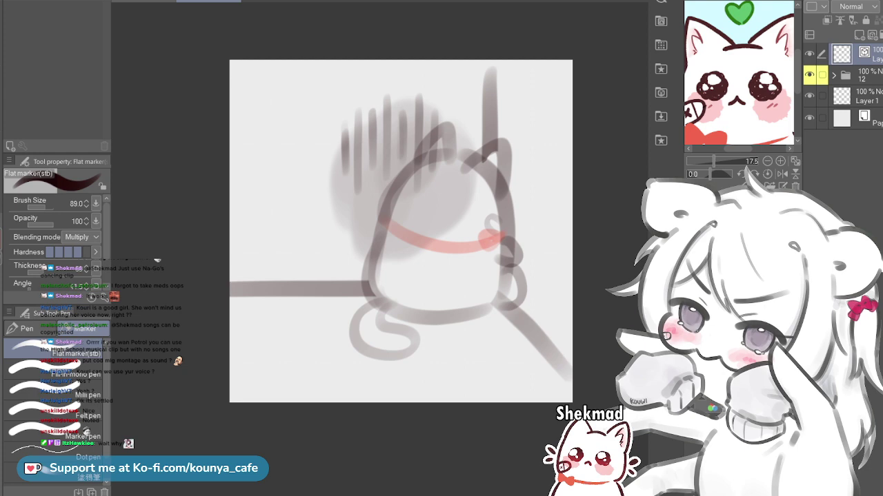
Try a stroke over the cat's head outline with the Serious Pencil 2 at brush size 117
{"action": "key", "text": "p"}
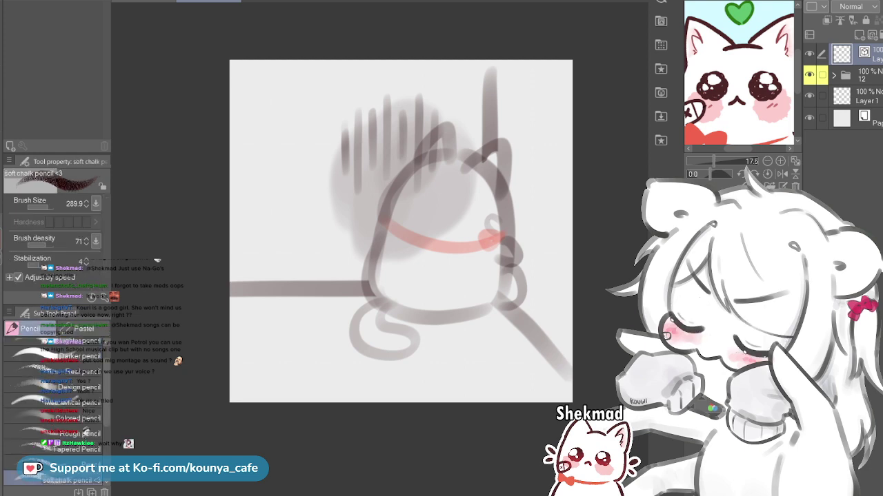
{"action": "scroll", "coordinate": [53, 414], "scroll_direction": "down", "scroll_amount": 3}
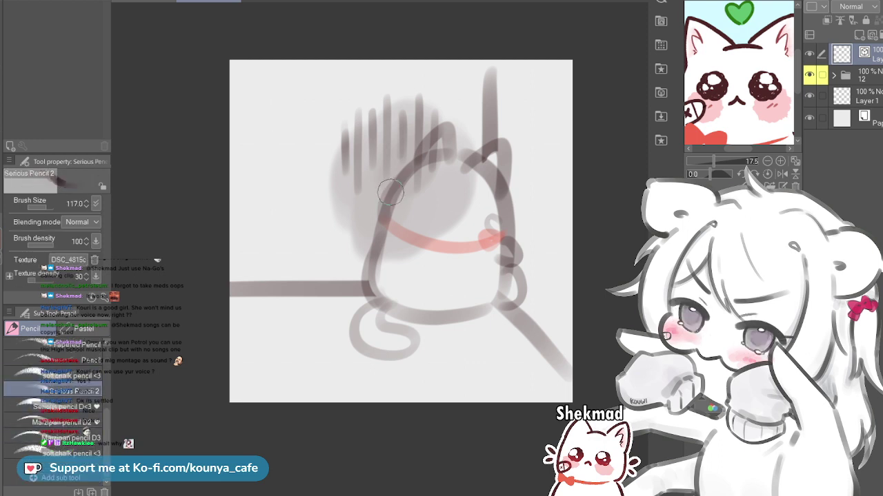
{"action": "mouse_move", "coordinate": [416, 153]}
{"action": "left_mouse_down"}
{"action": "mouse_move", "coordinate": [375, 236]}
{"action": "mouse_move", "coordinate": [412, 163]}
{"action": "left_mouse_up"}
{"action": "key", "text": "ctrl+z"}
{"action": "scroll", "coordinate": [389, 222], "scroll_direction": "up", "scroll_amount": 2}
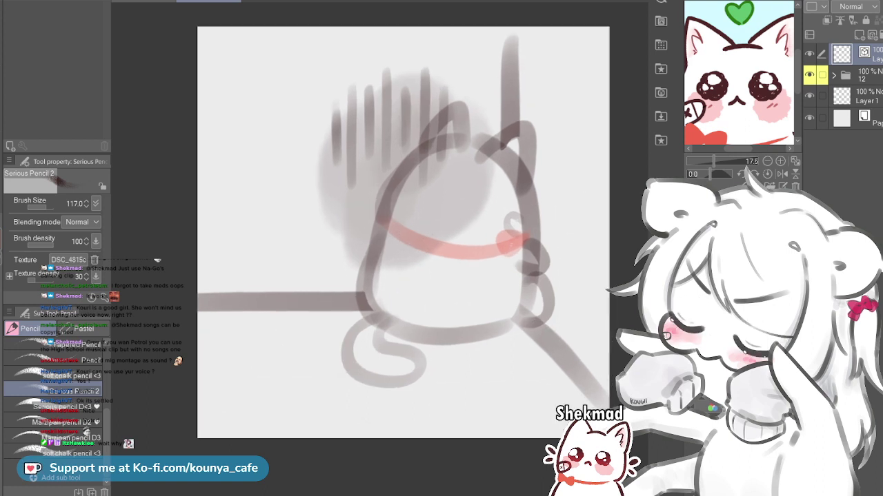
{"action": "scroll", "coordinate": [382, 222], "scroll_direction": "up", "scroll_amount": 1}
{"action": "left_click_drag", "start_coordinate": [382, 221], "coordinate": [389, 233]}
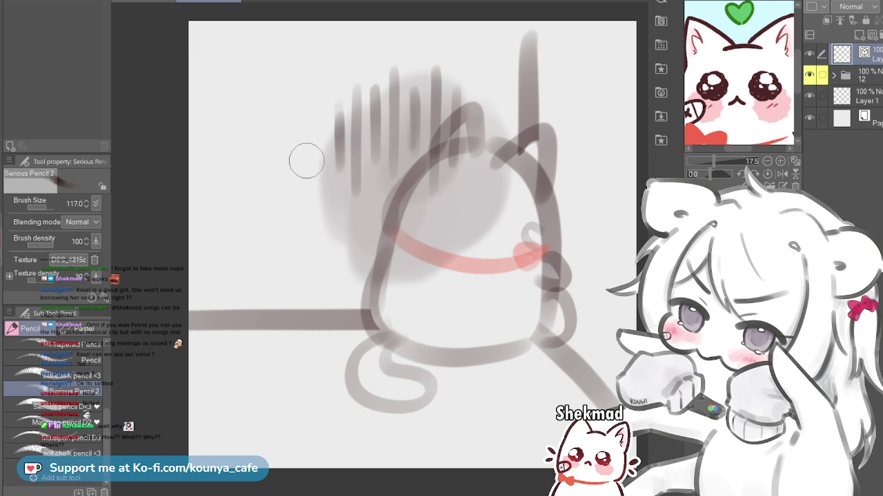
Choose the soft chalk pencil <3 and test strokes along the cat's left outline at brush sizes 289.9 and 170.5
{"action": "left_click", "coordinate": [63, 375]}
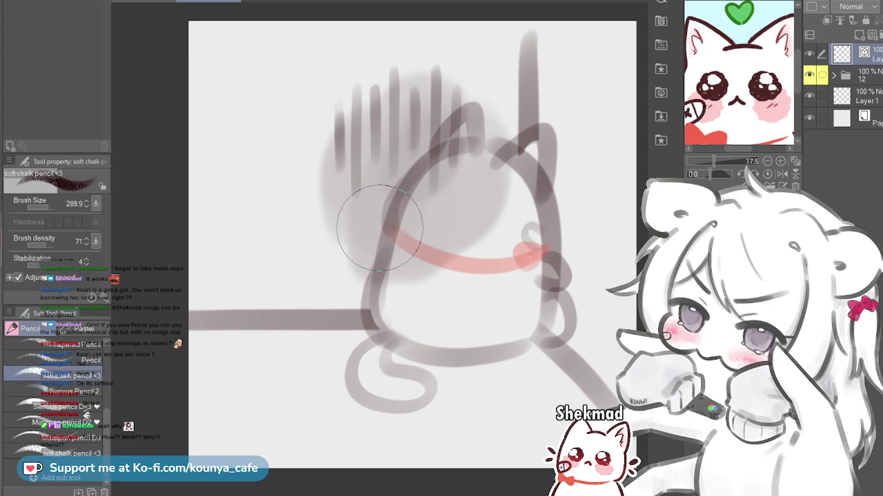
{"action": "mouse_move", "coordinate": [376, 197]}
{"action": "left_mouse_down"}
{"action": "mouse_move", "coordinate": [395, 215]}
{"action": "mouse_move", "coordinate": [383, 287]}
{"action": "left_mouse_up"}
{"action": "key", "text": "ctrl+z"}
{"action": "key", "text": "["}
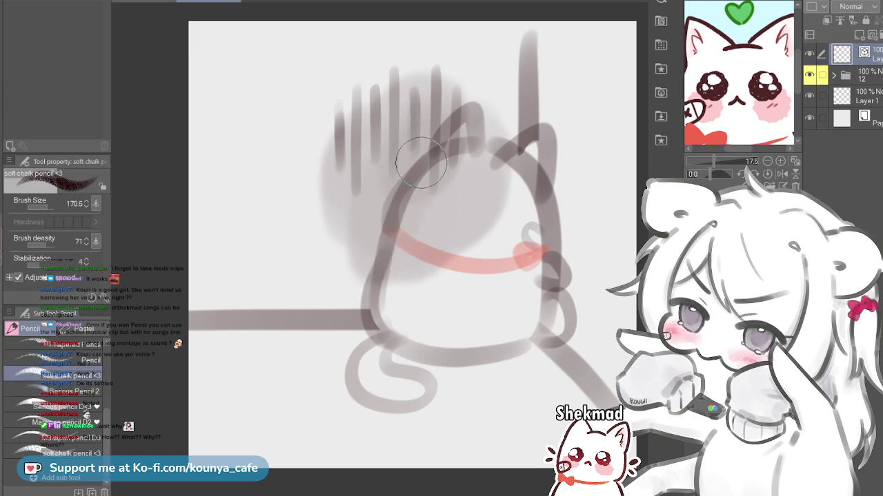
{"action": "left_click_drag", "start_coordinate": [418, 163], "coordinate": [391, 246]}
{"action": "key", "text": "ctrl+z"}
{"action": "left_click_drag", "start_coordinate": [431, 164], "coordinate": [371, 290]}
{"action": "key", "text": "ctrl+z"}
Reduce the soft chalk pencil's brush size to 65.5, testing strokes along the cat's left outline at intermediate sizes
{"action": "key", "text": "["}
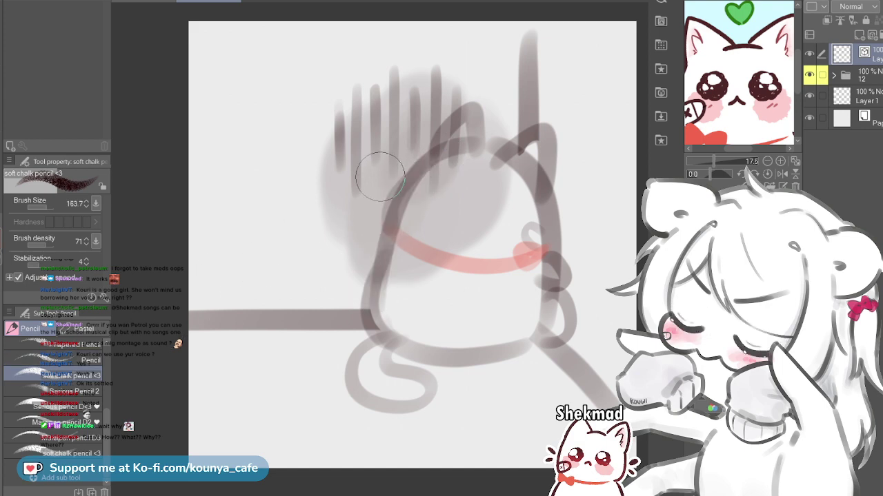
{"action": "key", "text": "["}
{"action": "left_click_drag", "start_coordinate": [415, 171], "coordinate": [365, 286]}
{"action": "key", "text": "ctrl+z"}
{"action": "key", "text": "bracketleft"}
{"action": "key", "text": "bracketleft"}
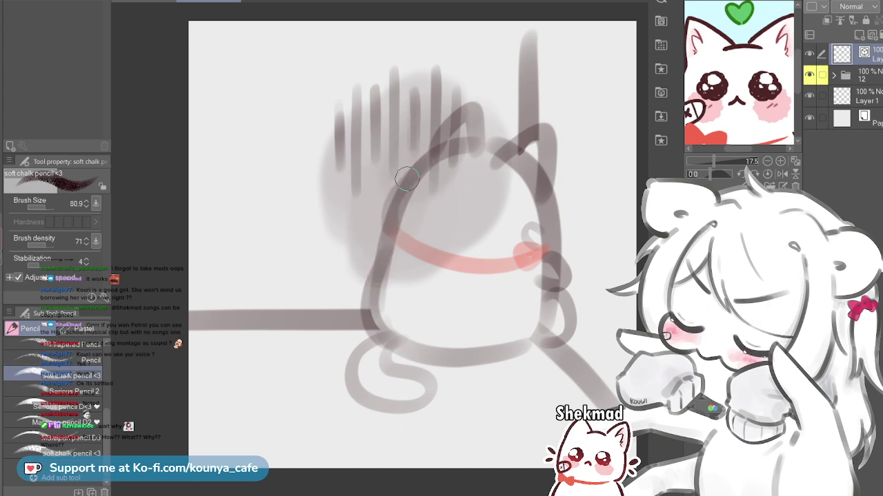
{"action": "mouse_move", "coordinate": [437, 153]}
{"action": "left_mouse_down"}
{"action": "mouse_move", "coordinate": [396, 203]}
{"action": "mouse_move", "coordinate": [389, 245]}
{"action": "left_mouse_up"}
{"action": "key", "text": "ctrl+z"}
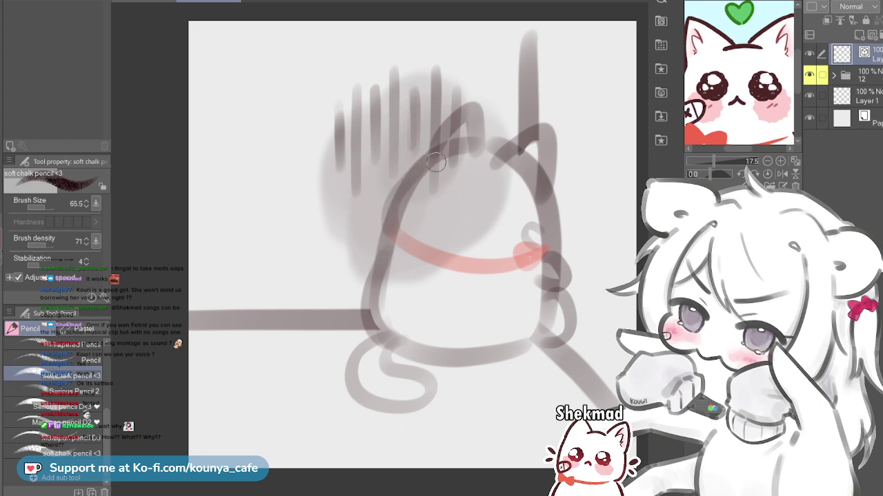
Try several outline strokes down the upper left side of the cat's head with the soft chalk pencil at size 65.5
{"action": "left_click_drag", "start_coordinate": [446, 147], "coordinate": [392, 203]}
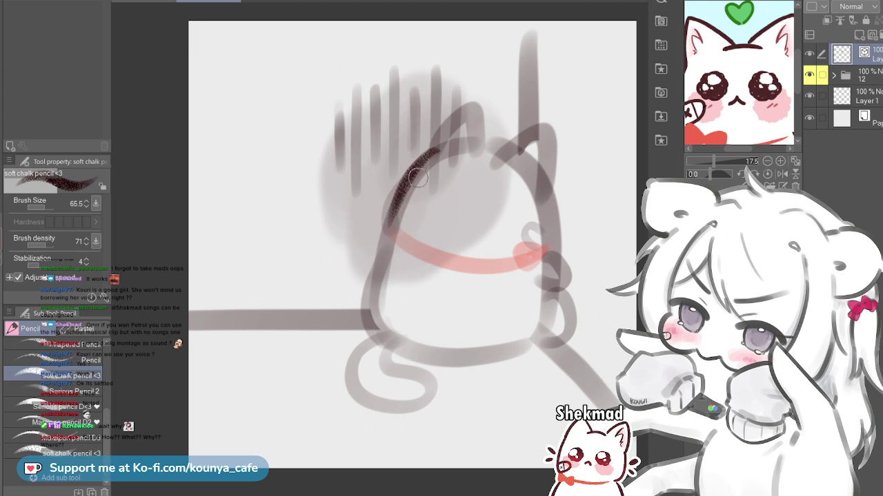
{"action": "scroll", "coordinate": [417, 178], "scroll_direction": "up", "scroll_amount": 2}
{"action": "key", "text": "ctrl+z"}
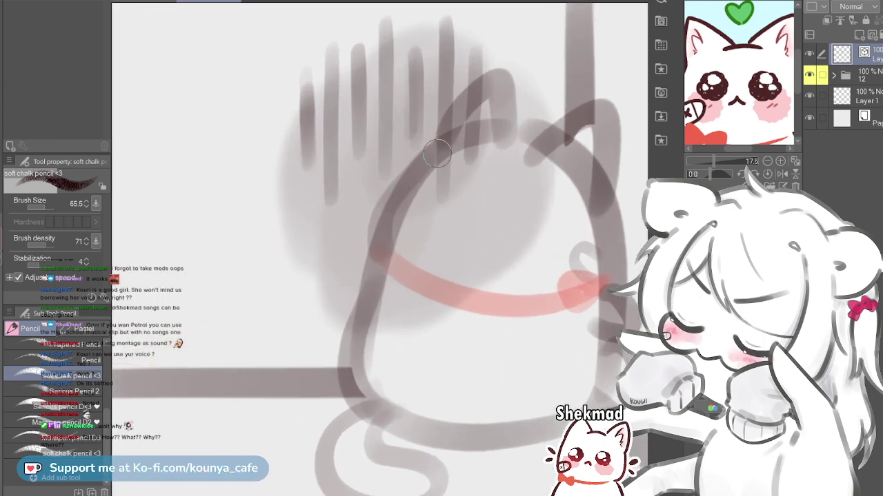
{"action": "left_click_drag", "start_coordinate": [437, 154], "coordinate": [377, 252]}
{"action": "left_click_drag", "start_coordinate": [435, 158], "coordinate": [383, 240]}
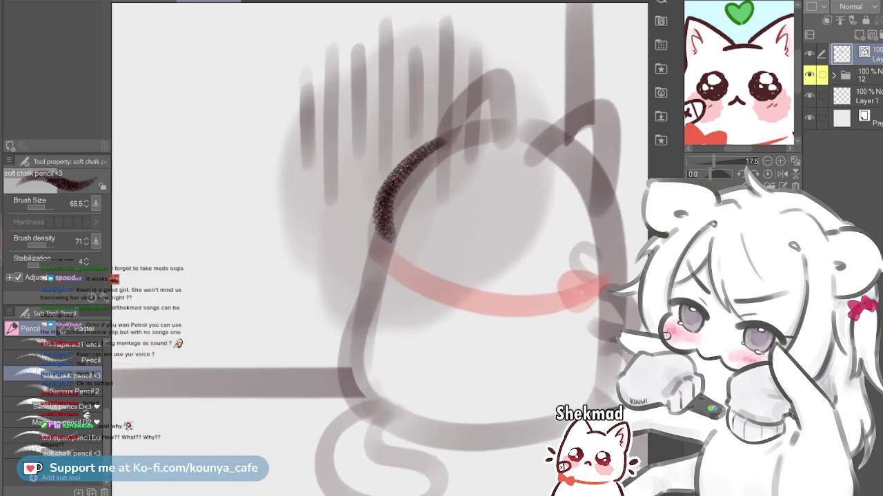
{"action": "key", "text": "ctrl+z"}
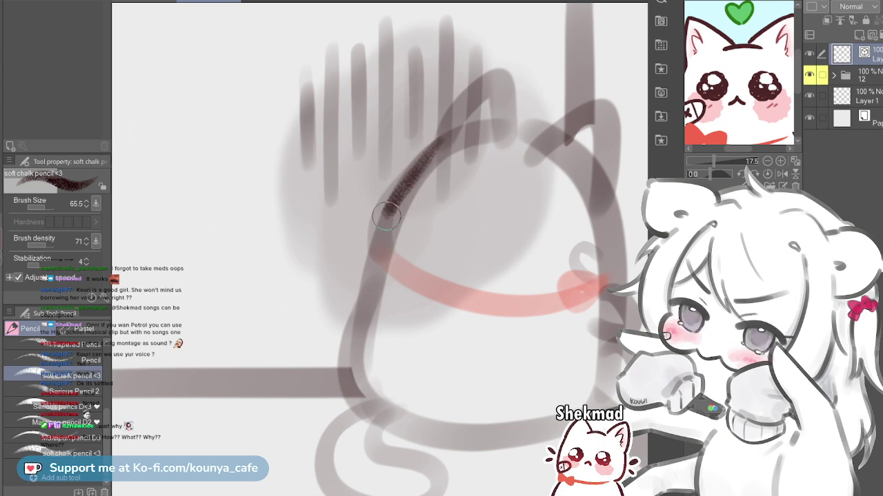
{"action": "key", "text": "ctrl+z"}
{"action": "left_click", "coordinate": [426, 155]}
{"action": "key", "text": "ctrl+z"}
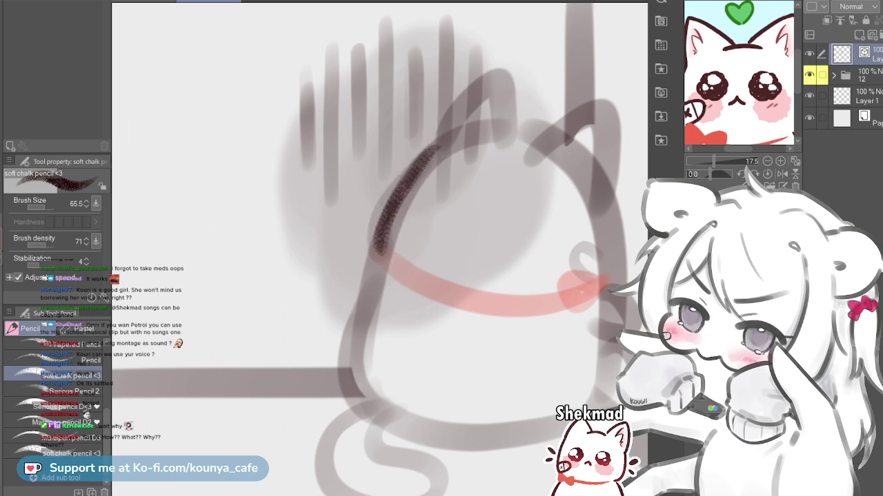
{"action": "left_click_drag", "start_coordinate": [433, 142], "coordinate": [398, 180]}
{"action": "key", "text": "ctrl+z"}
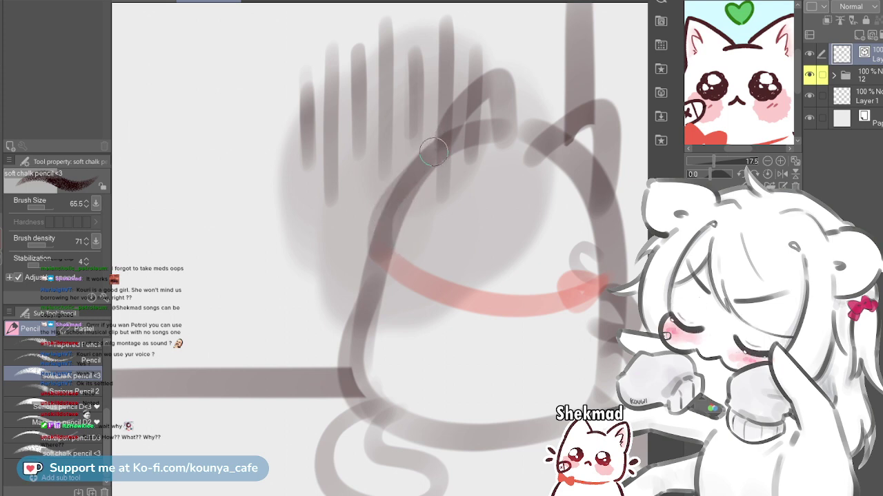
{"action": "mouse_move", "coordinate": [436, 149]}
{"action": "left_mouse_down"}
{"action": "mouse_move", "coordinate": [382, 221]}
{"action": "mouse_move", "coordinate": [381, 250]}
{"action": "left_mouse_up"}
{"action": "mouse_move", "coordinate": [418, 180]}
{"action": "left_mouse_down"}
{"action": "mouse_move", "coordinate": [385, 217]}
{"action": "mouse_move", "coordinate": [397, 229]}
{"action": "mouse_move", "coordinate": [413, 173]}
{"action": "mouse_move", "coordinate": [371, 255]}
{"action": "left_mouse_up"}
{"action": "key", "text": "ctrl+z"}
Set the brush size to 33.7 and draw a thick dark outline down the upper left side of the cat's head
{"action": "key", "text": "bracketleft"}
{"action": "key", "text": "ctrl+z"}
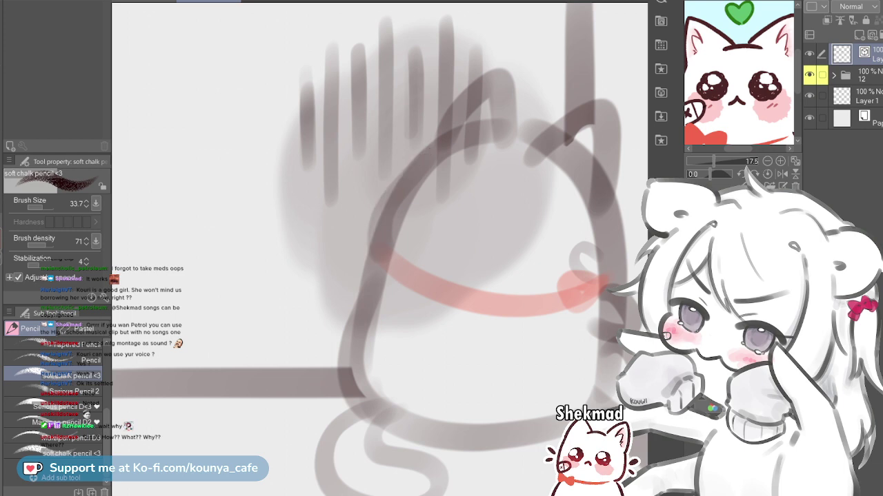
{"action": "left_click_drag", "start_coordinate": [435, 150], "coordinate": [391, 212]}
{"action": "mouse_move", "coordinate": [408, 181]}
{"action": "left_mouse_down"}
{"action": "mouse_move", "coordinate": [385, 235]}
{"action": "mouse_move", "coordinate": [394, 246]}
{"action": "left_mouse_up"}
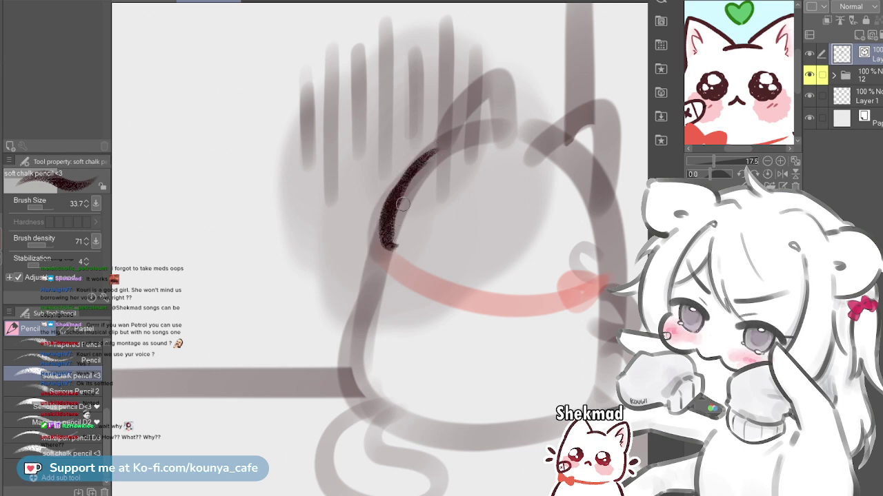
{"action": "scroll", "coordinate": [390, 210], "scroll_direction": "up", "scroll_amount": 5}
{"action": "scroll", "coordinate": [391, 210], "scroll_direction": "down", "scroll_amount": 3}
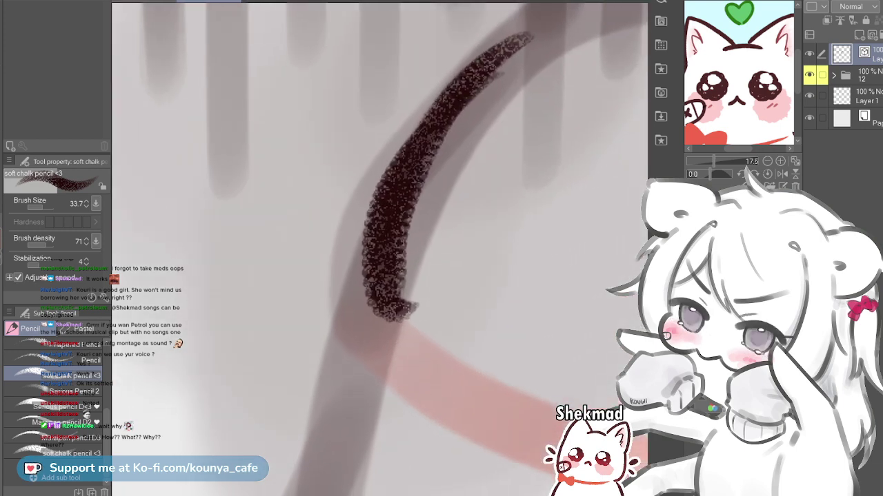
{"action": "scroll", "coordinate": [379, 228], "scroll_direction": "down", "scroll_amount": 5}
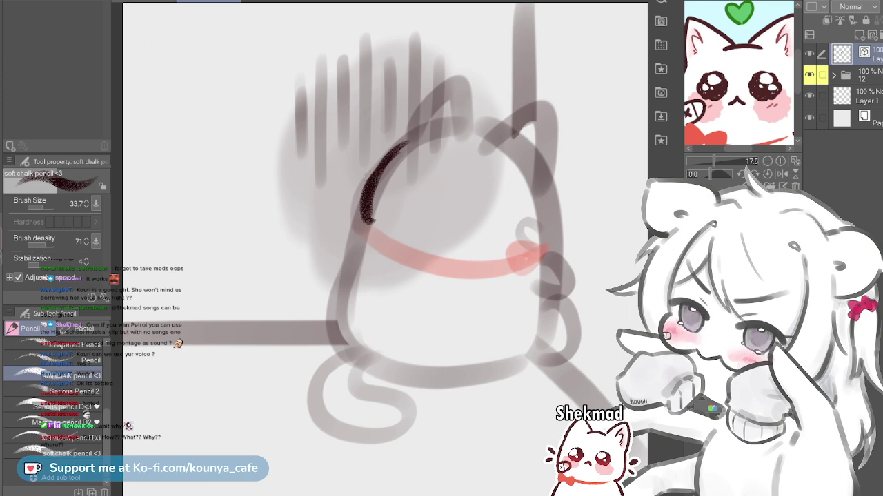
Switch to the Serious pencil D<3 and try outline strokes down the upper left side of the cat's head
{"action": "scroll", "coordinate": [366, 241], "scroll_direction": "down", "scroll_amount": 2}
{"action": "scroll", "coordinate": [365, 227], "scroll_direction": "up", "scroll_amount": 2}
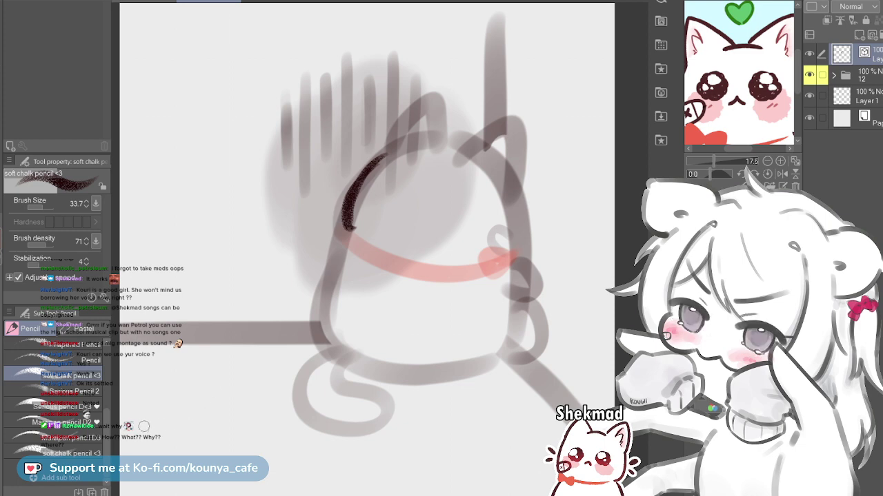
{"action": "left_click", "coordinate": [62, 390]}
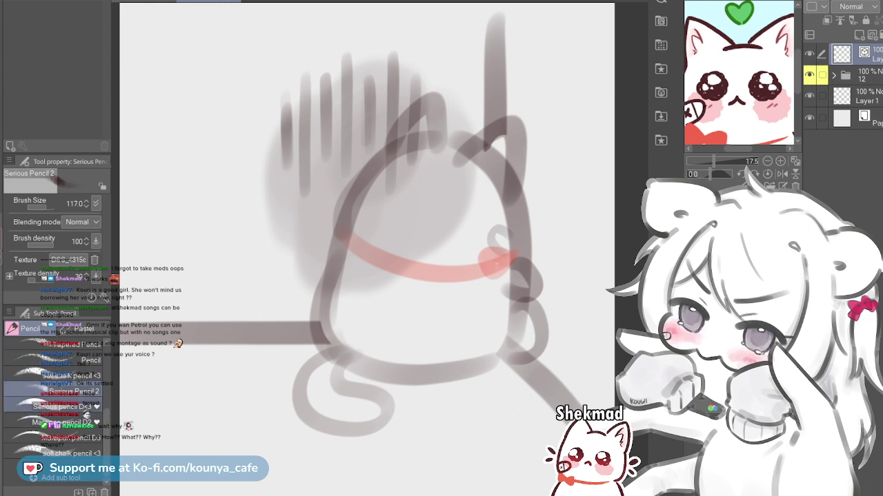
{"action": "left_click", "coordinate": [65, 406]}
{"action": "left_click_drag", "start_coordinate": [363, 202], "coordinate": [341, 252]}
{"action": "key", "text": "ctrl+z"}
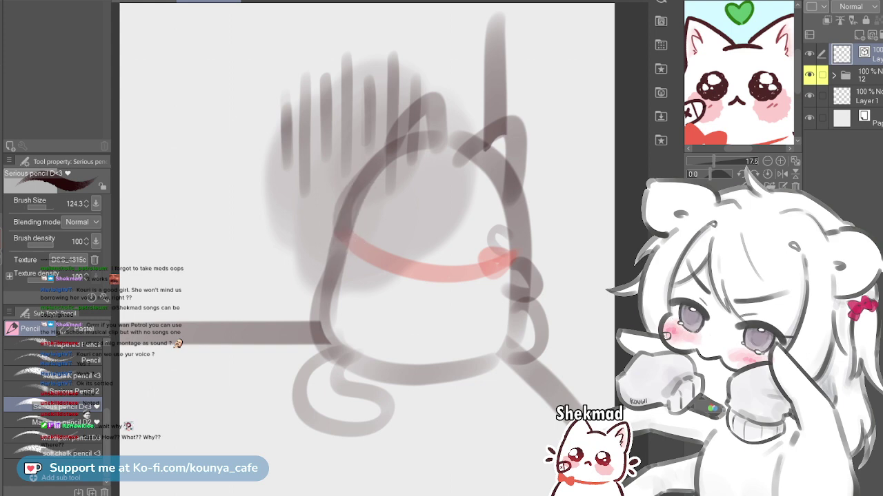
{"action": "mouse_move", "coordinate": [390, 145]}
{"action": "left_mouse_down"}
{"action": "mouse_move", "coordinate": [333, 224]}
{"action": "mouse_move", "coordinate": [330, 247]}
{"action": "left_mouse_up"}
{"action": "key", "text": "ctrl+z"}
{"action": "left_click_drag", "start_coordinate": [385, 151], "coordinate": [337, 250]}
{"action": "key", "text": "ctrl+z"}
Try drawing the vertical corner line above the cat's head while reducing the brush size from 82.8 to 54.7
{"action": "key", "text": "ctrl+minus"}
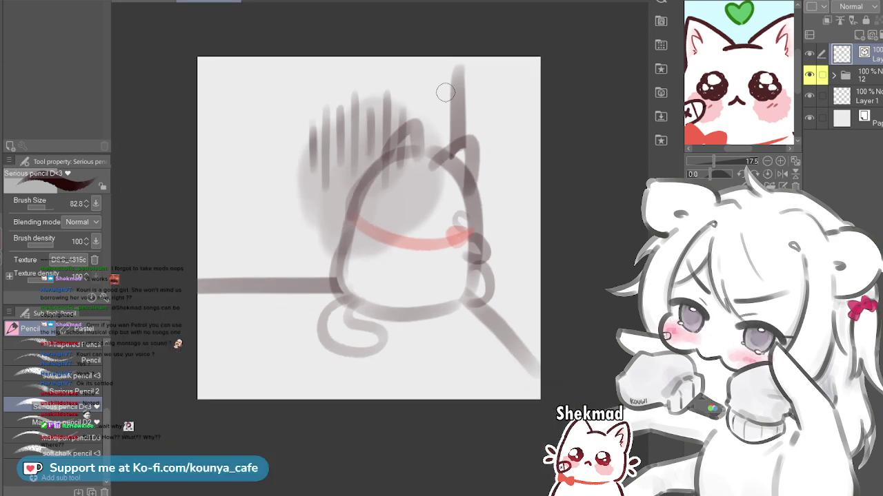
{"action": "left_click_drag", "start_coordinate": [453, 65], "coordinate": [452, 149]}
{"action": "key", "text": "ctrl+z"}
{"action": "key", "text": "ctrl+plus"}
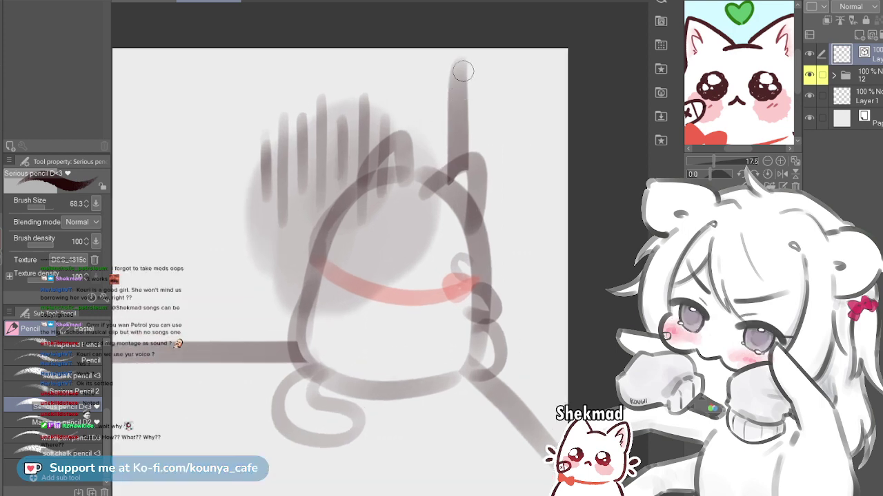
{"action": "key", "text": "bracketleft"}
{"action": "key", "text": "ctrl+minus"}
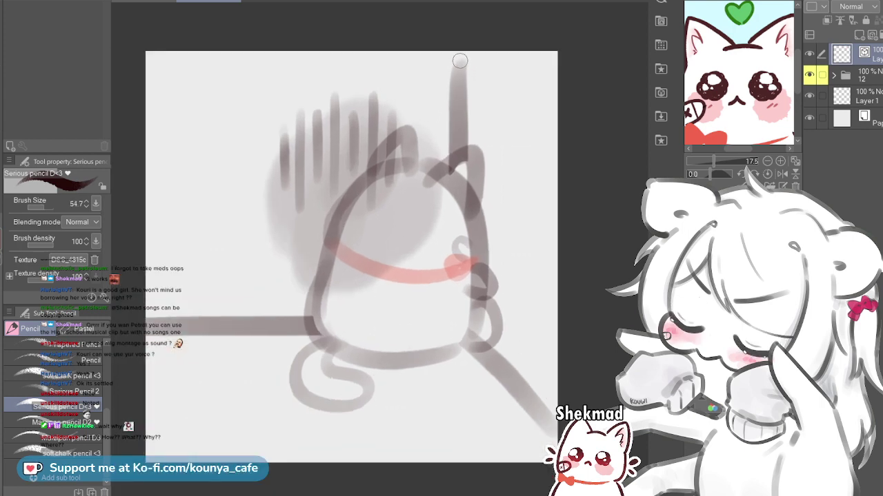
{"action": "left_click_drag", "start_coordinate": [460, 62], "coordinate": [456, 148]}
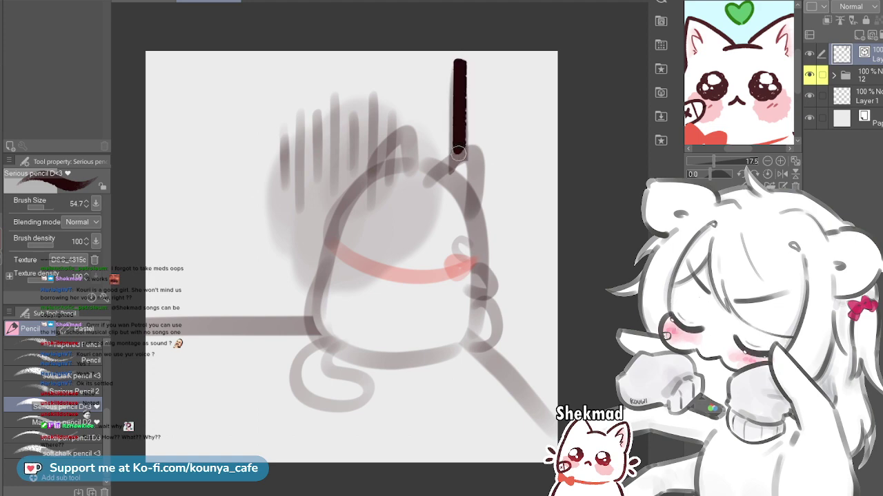
{"action": "key", "text": "ctrl+minus"}
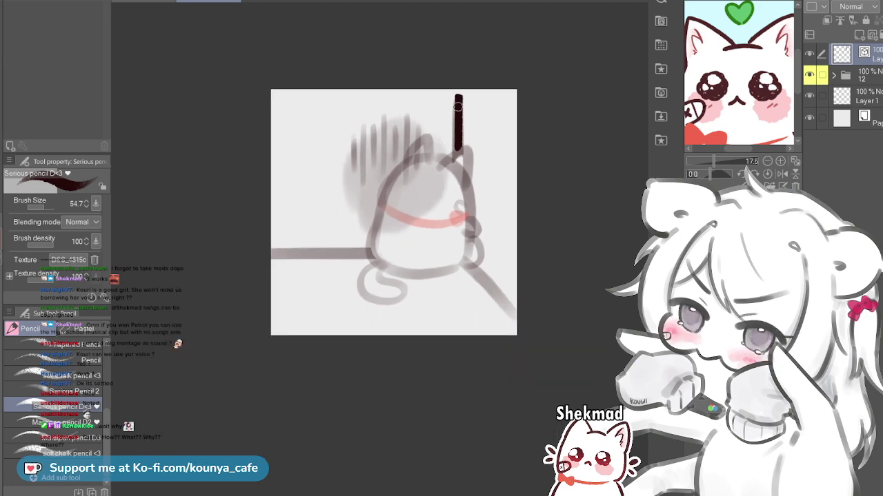
{"action": "left_click_drag", "start_coordinate": [454, 154], "coordinate": [453, 86]}
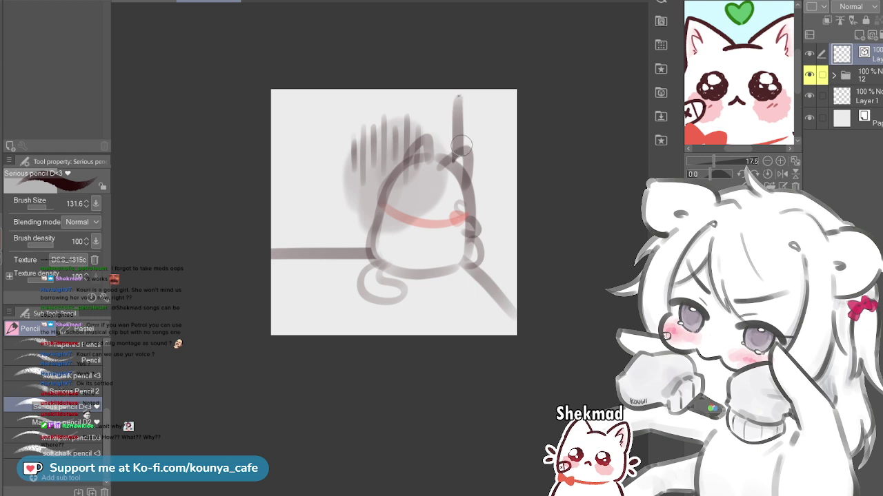
Set the brush size to 92.6 and draw the vertical corner line from the cat's right ear up
{"action": "key", "text": "bracketleft"}
{"action": "left_click_drag", "start_coordinate": [456, 154], "coordinate": [461, 98]}
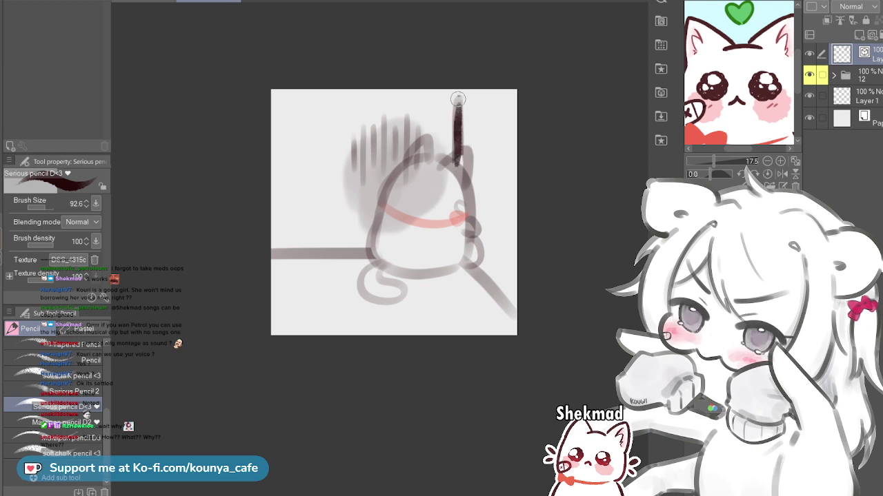
{"action": "key", "text": "ctrl+z"}
{"action": "scroll", "coordinate": [455, 124], "scroll_direction": "up", "scroll_amount": 2}
{"action": "left_click_drag", "start_coordinate": [458, 177], "coordinate": [459, 85]}
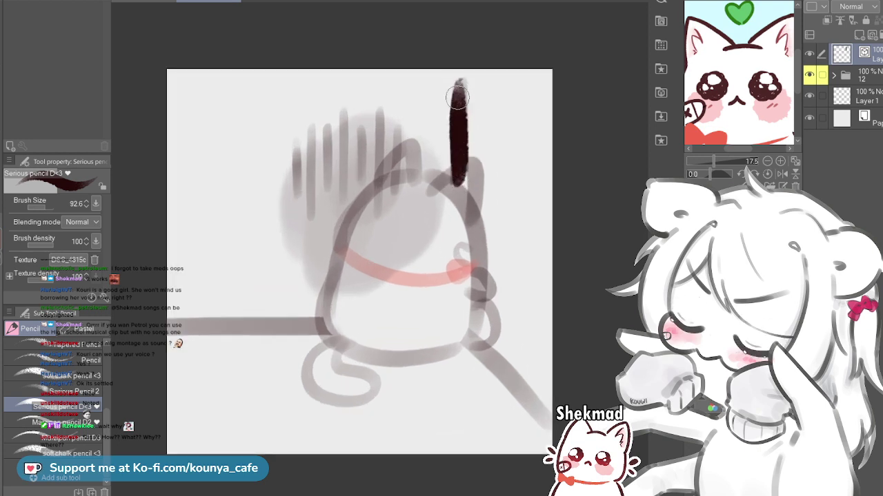
{"action": "key", "text": "ctrl+z"}
{"action": "left_click_drag", "start_coordinate": [457, 141], "coordinate": [459, 89]}
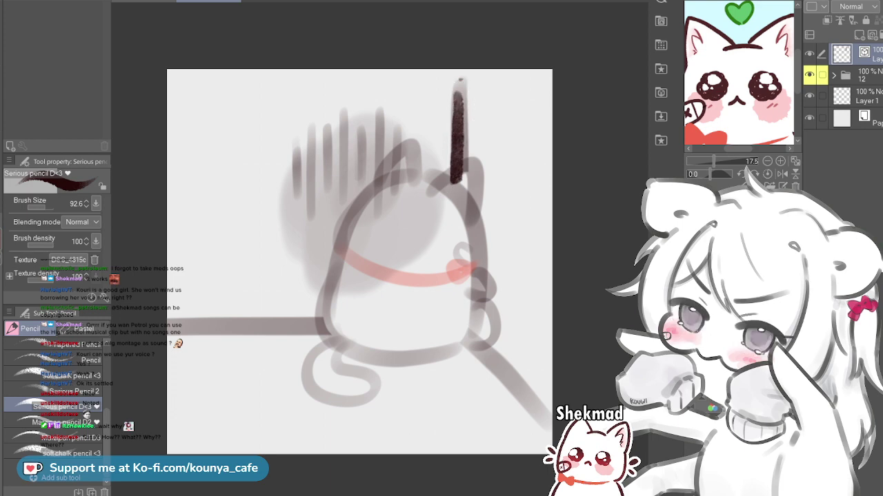
Delete the stray dot at the upper end of the vertical corner line and shift the line up onto the sketch
{"action": "left_click", "coordinate": [460, 80], "text": "ctrl"}
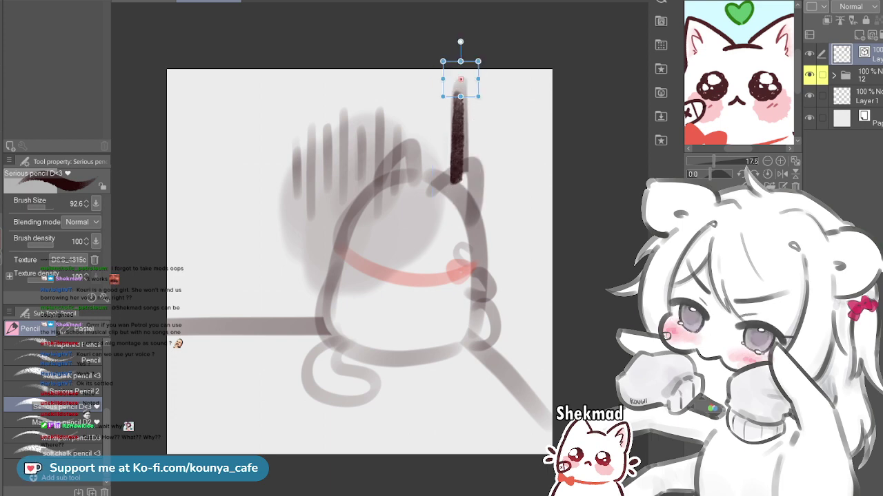
{"action": "key", "text": "Delete"}
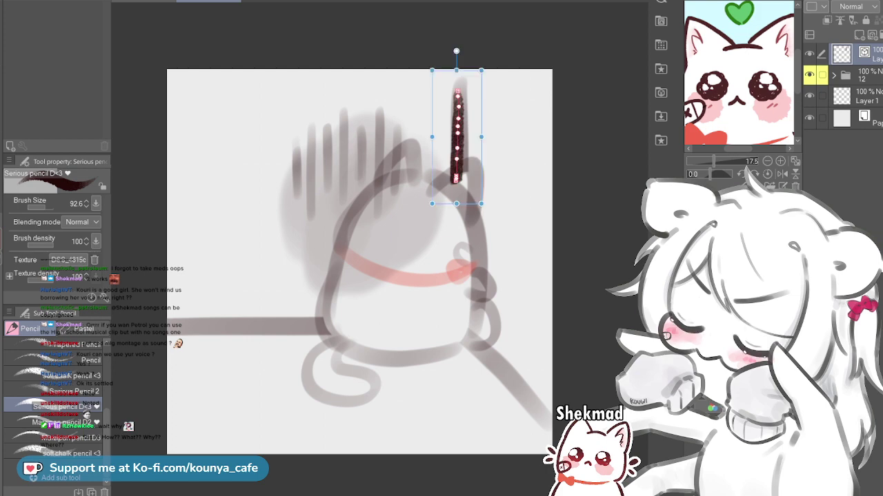
{"action": "left_click_drag", "start_coordinate": [458, 142], "coordinate": [461, 131]}
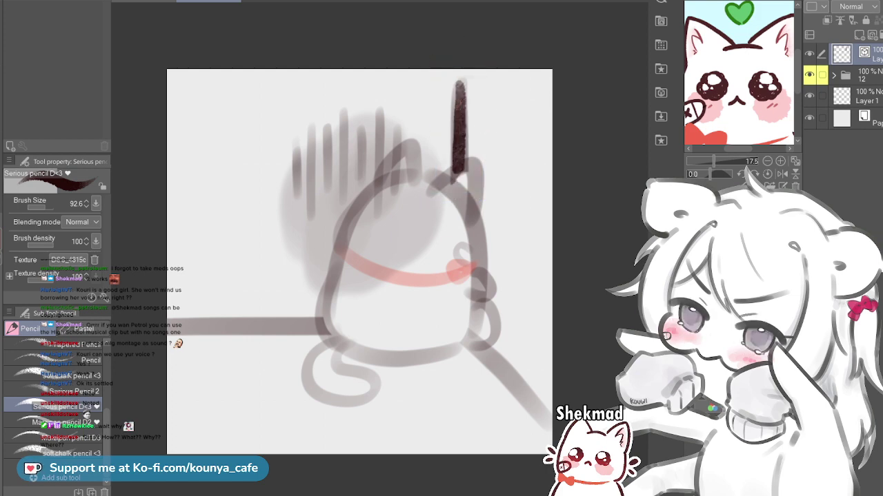
{"action": "key", "text": "ctrl"}
Draw the diagonal corner line from the cat's lower right side down toward the canvas corner
{"action": "left_click_drag", "start_coordinate": [469, 340], "coordinate": [529, 410]}
{"action": "key", "text": "ctrl+z"}
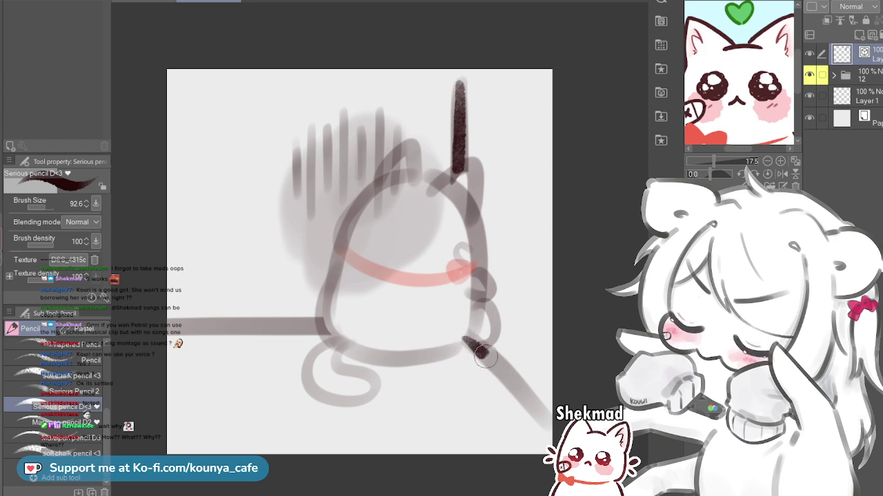
{"action": "left_click_drag", "start_coordinate": [465, 338], "coordinate": [548, 419]}
{"action": "key", "text": "ctrl+z"}
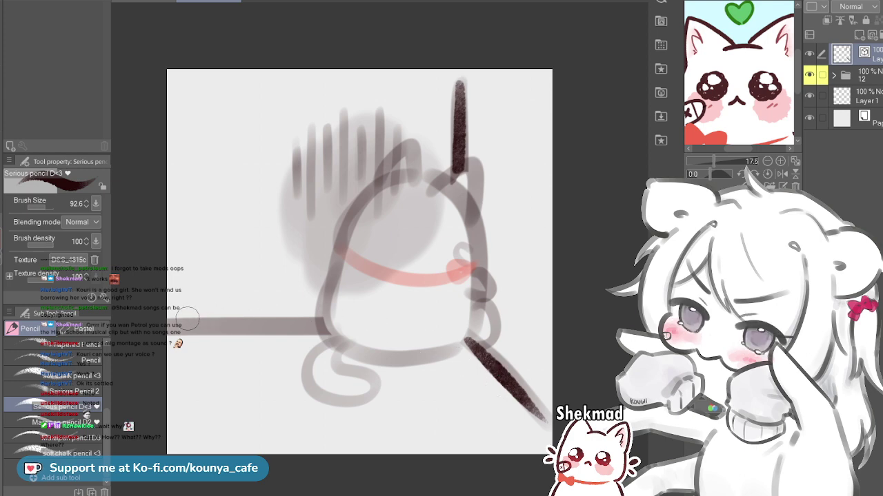
Draw the horizontal corner line into the cat's left side, then shorten, slightly rotate and lower it to match the sketch
{"action": "left_click_drag", "start_coordinate": [178, 324], "coordinate": [389, 325]}
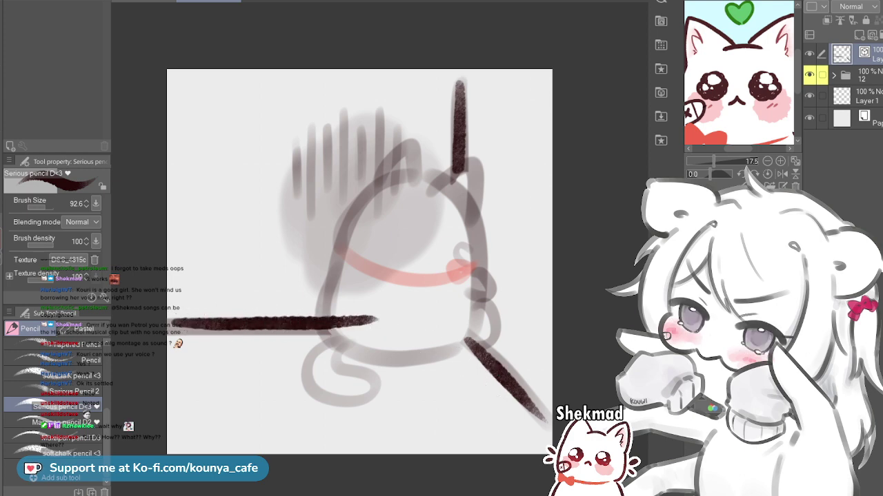
{"action": "left_click", "coordinate": [329, 322], "text": "ctrl"}
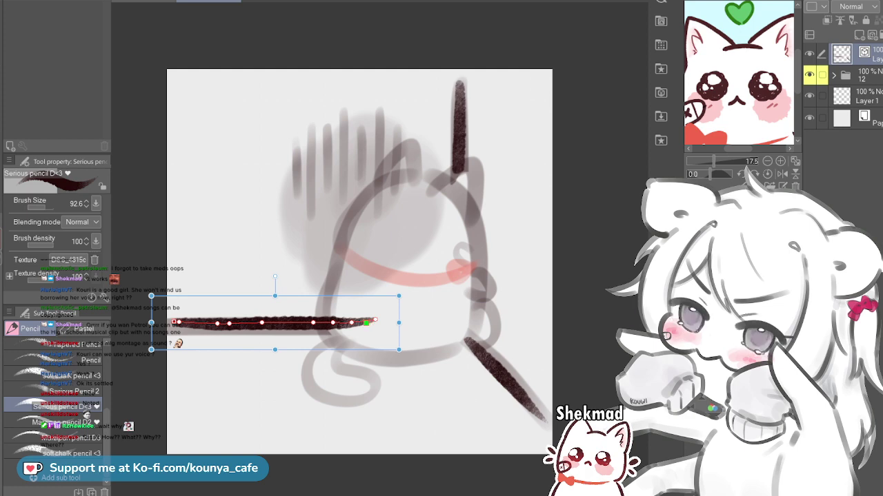
{"action": "left_click_drag", "start_coordinate": [372, 322], "coordinate": [364, 323]}
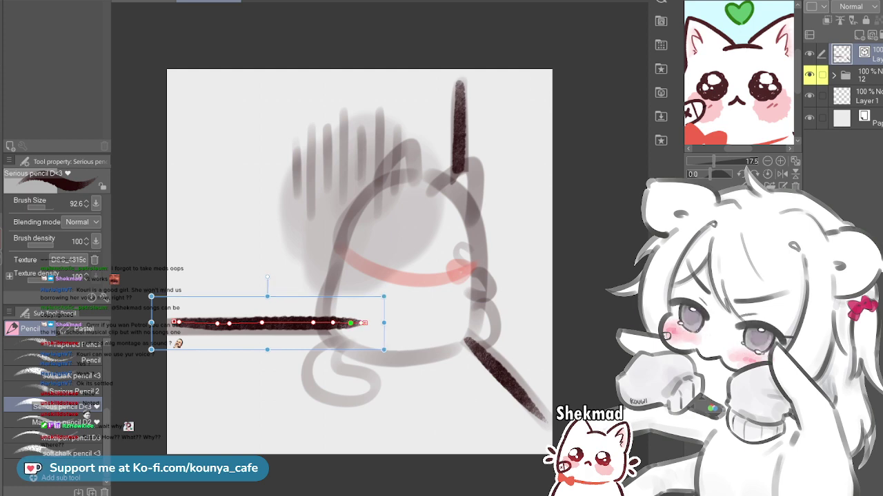
{"action": "left_click_drag", "start_coordinate": [267, 277], "coordinate": [268, 276]}
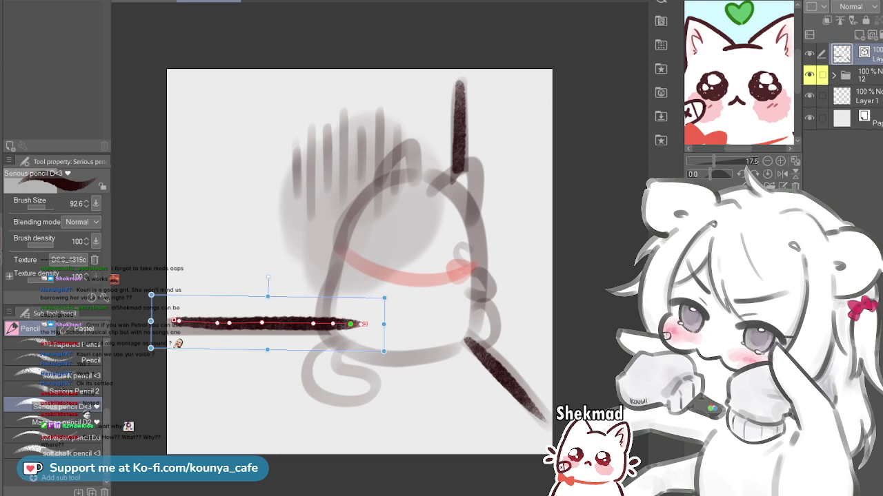
{"action": "left_click_drag", "start_coordinate": [268, 323], "coordinate": [267, 325]}
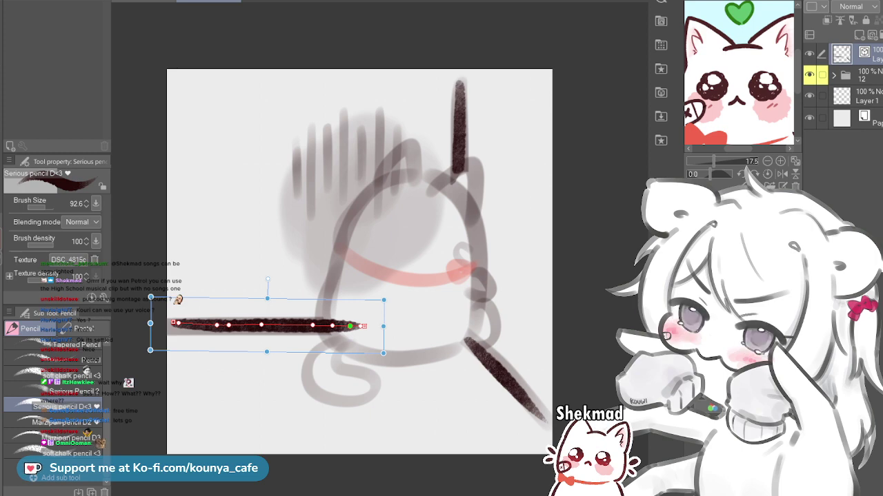
{"action": "key", "text": "ctrl"}
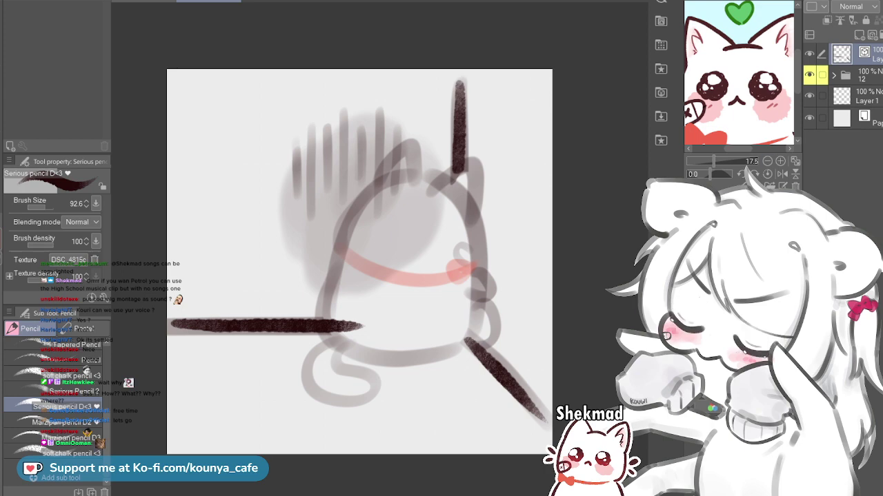
Add a new layer beneath the line art layer and group it into its own folder
{"action": "key", "text": "ctrl+shift+n"}
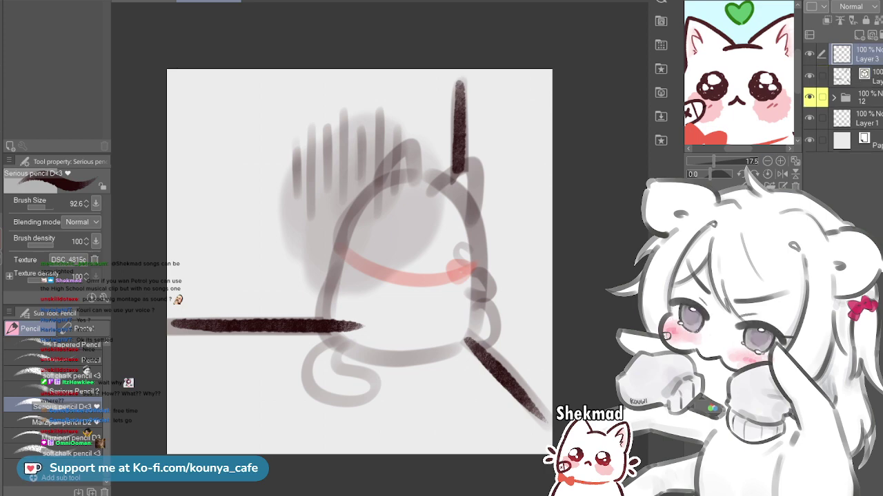
{"action": "left_click_drag", "start_coordinate": [866, 54], "coordinate": [866, 85]}
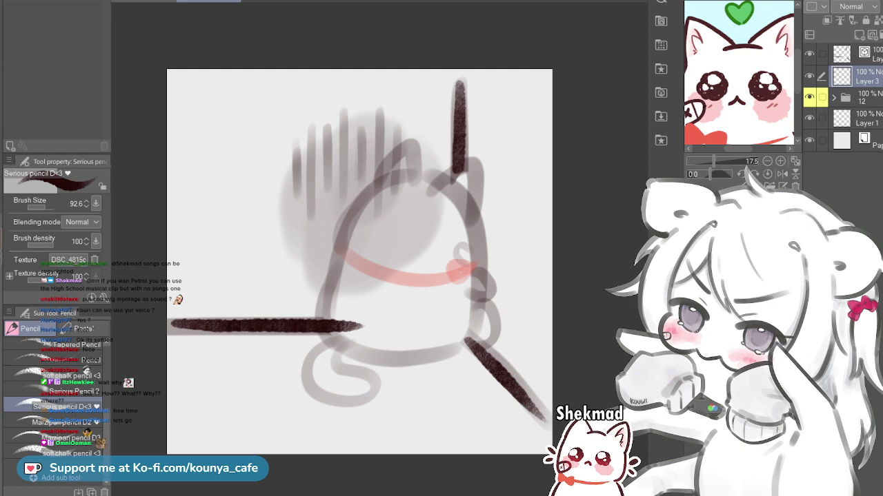
{"action": "key", "text": "ctrl+g"}
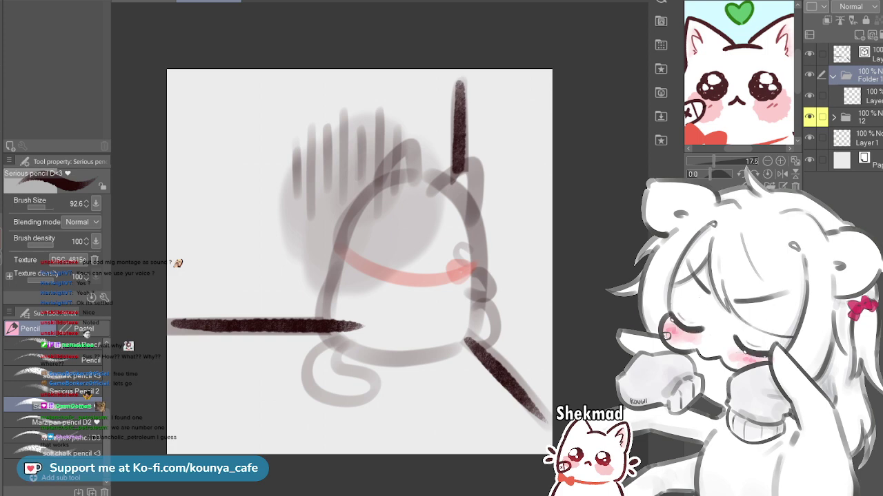
Rename the new layer's folder to P
{"action": "left_click", "coordinate": [870, 96]}
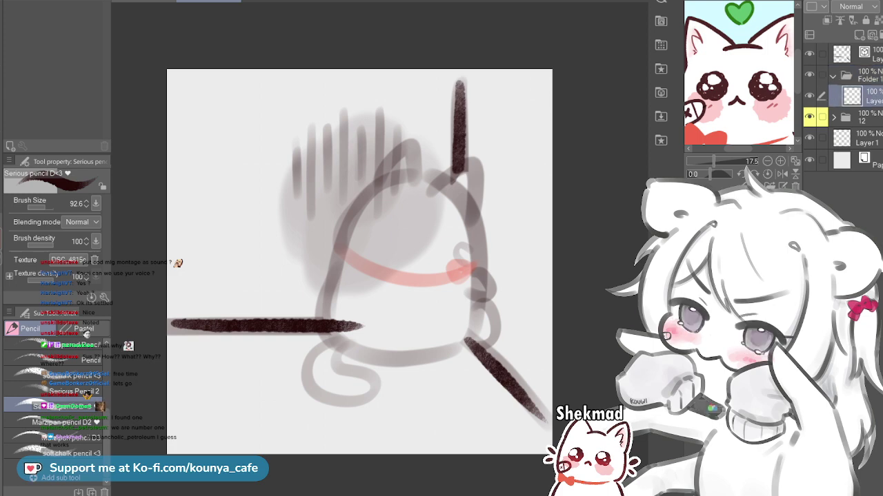
{"action": "left_click", "coordinate": [868, 76]}
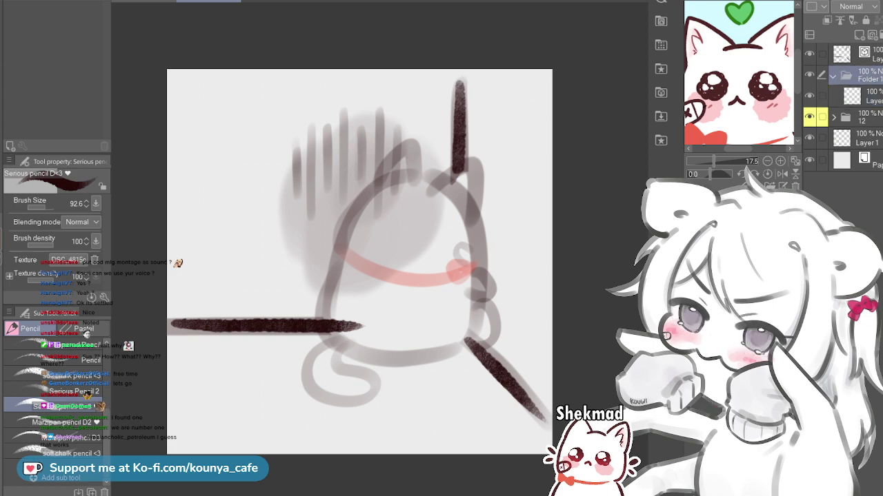
{"action": "key", "text": "ctrl+r"}
{"action": "key", "text": "ctrl+r"}
{"action": "double_click", "coordinate": [870, 79]}
{"action": "type", "text": "P"}
{"action": "left_click", "coordinate": [870, 97]}
Group the corner line art layer into a folder named L
{"action": "left_click", "coordinate": [871, 55]}
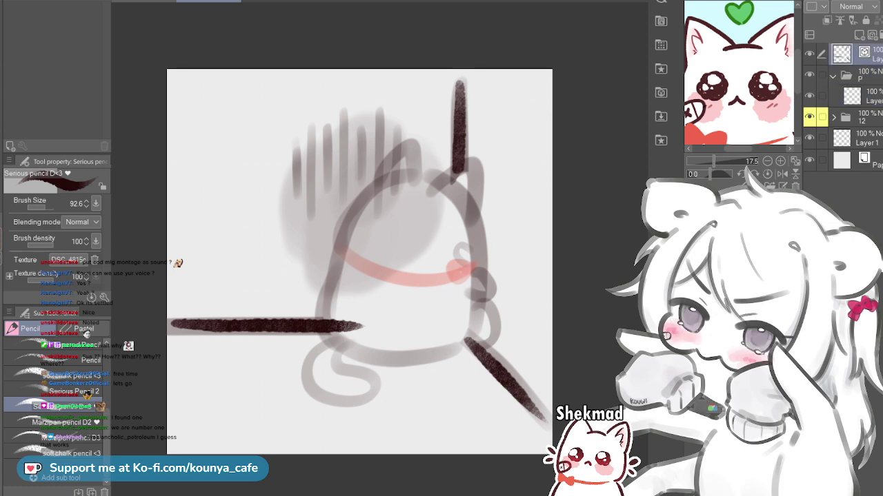
{"action": "key", "text": "ctrl+g"}
{"action": "left_click", "coordinate": [870, 73]}
{"action": "left_click", "coordinate": [870, 53]}
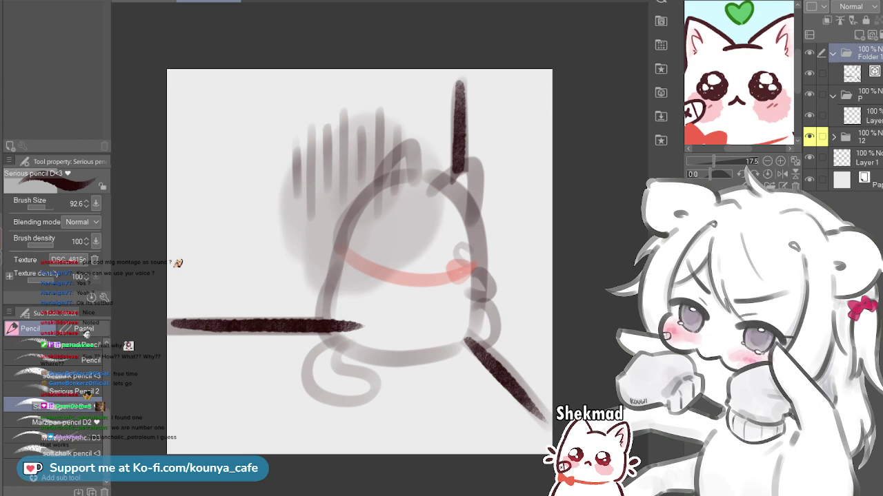
{"action": "type", "text": "L"}
Add a vector layer above the corner lines in folder L and try a Serious pencil D<3 stroke at the cat's right ear
{"action": "left_click", "coordinate": [866, 73]}
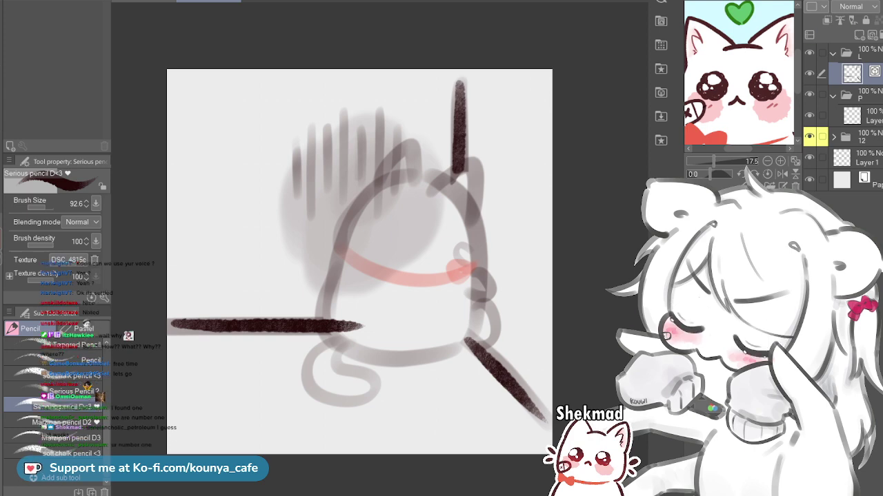
{"action": "key", "text": "ctrl+shift+n"}
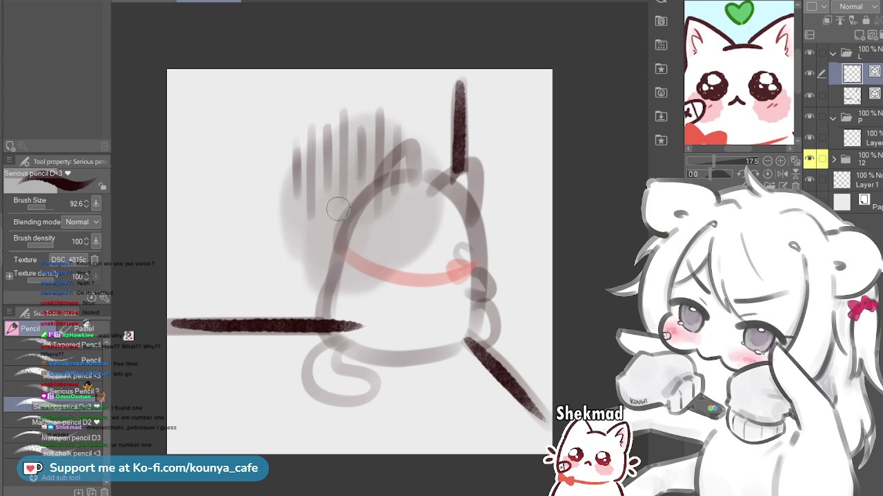
{"action": "key", "text": "p"}
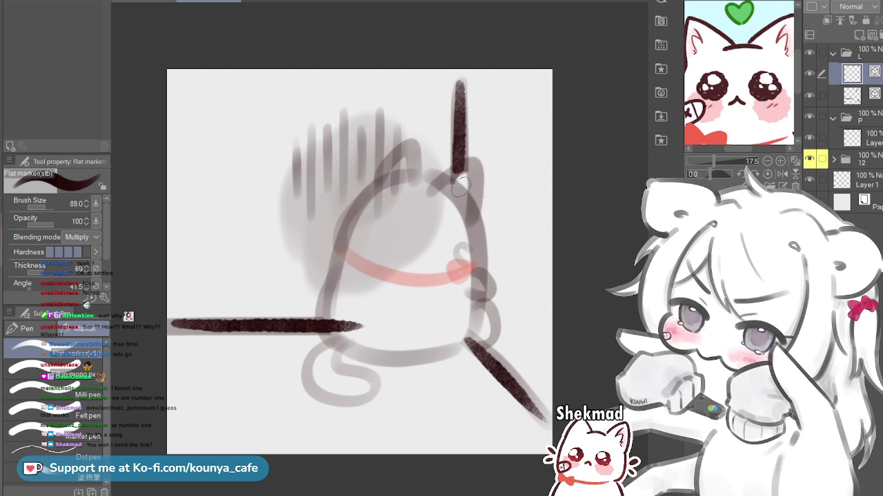
{"action": "key", "text": "p"}
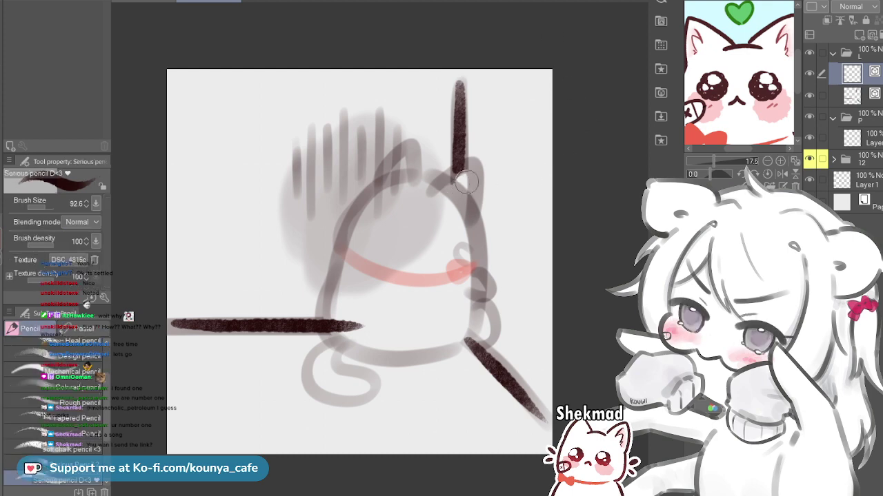
{"action": "mouse_move", "coordinate": [444, 181]}
{"action": "left_mouse_down"}
{"action": "mouse_move", "coordinate": [471, 239]}
{"action": "mouse_move", "coordinate": [461, 209]}
{"action": "left_mouse_up"}
{"action": "key", "text": "ctrl+z"}
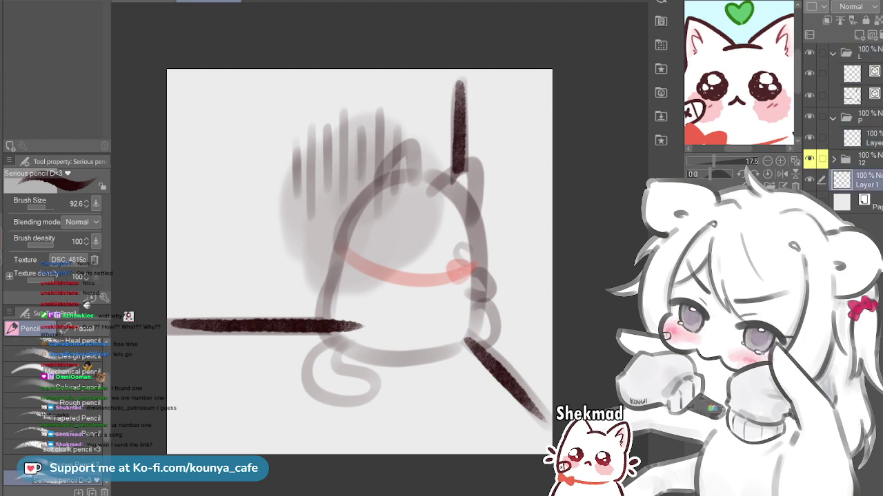
Select the upper vector layer in folder L and set the Serious pencil D<3 brush size to 74.6
{"action": "left_click", "coordinate": [862, 54]}
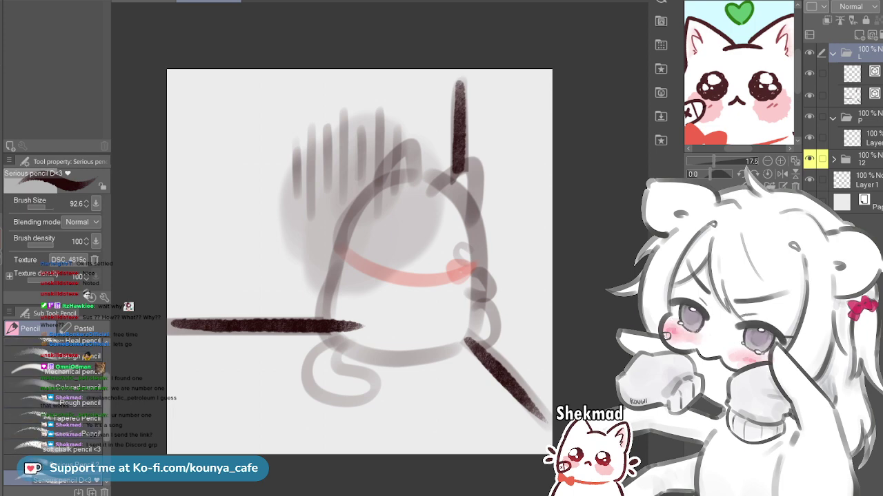
{"action": "scroll", "coordinate": [55, 414], "scroll_direction": "down", "scroll_amount": 5}
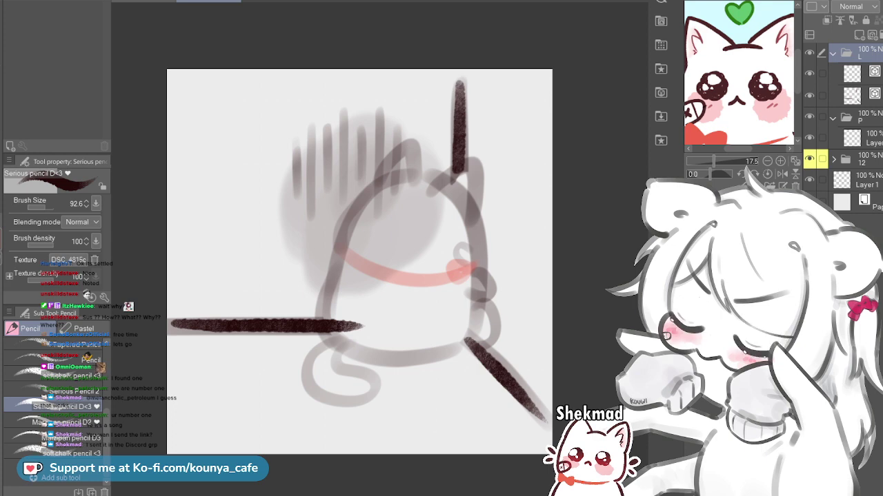
{"action": "left_click", "coordinate": [867, 74]}
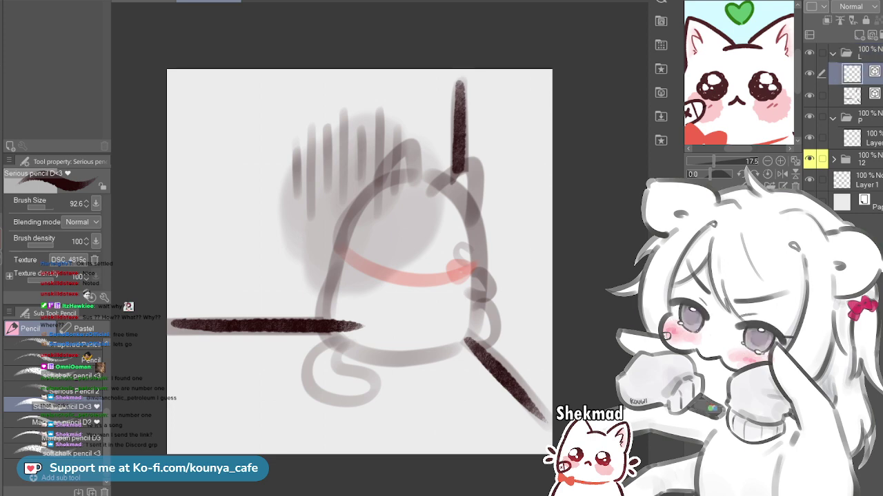
{"action": "key", "text": "["}
{"action": "key", "text": "]"}
{"action": "key", "text": "bracketleft"}
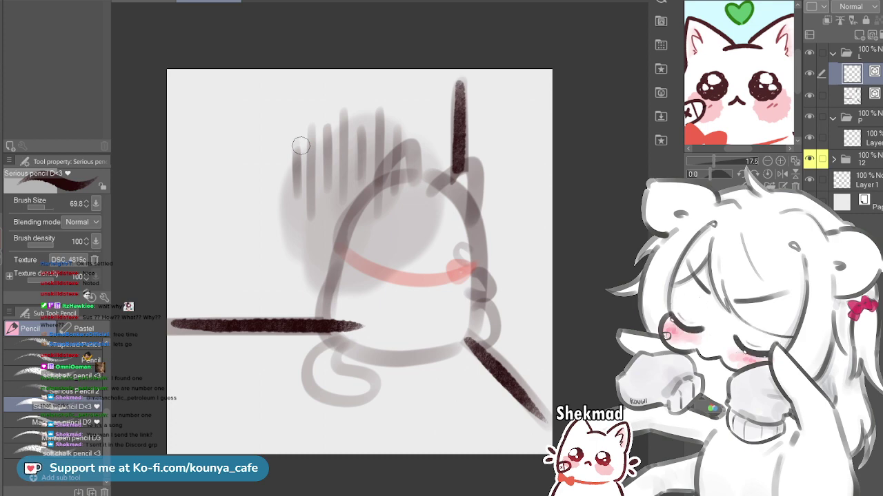
{"action": "key", "text": "bracketleft"}
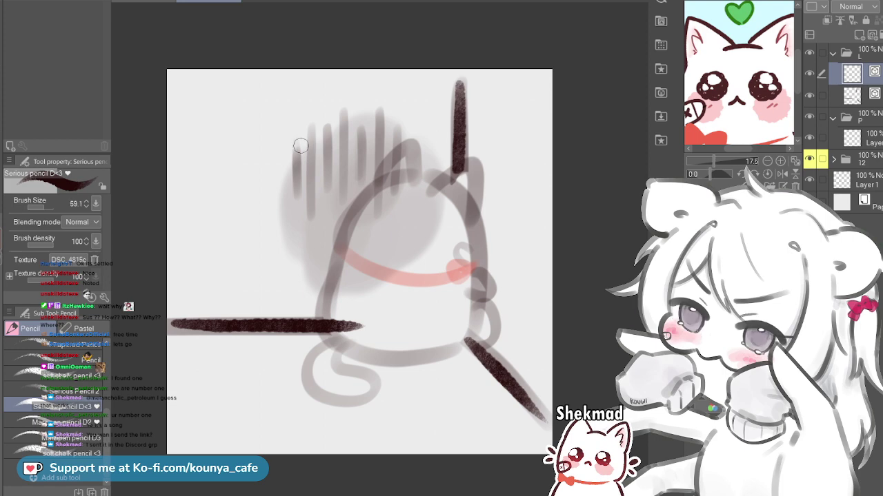
{"action": "key", "text": "bracketright"}
{"action": "left_click_drag", "start_coordinate": [229, 328], "coordinate": [345, 342]}
{"action": "key", "text": "ctrl+z"}
{"action": "left_click_drag", "start_coordinate": [239, 318], "coordinate": [319, 318]}
{"action": "key", "text": "ctrl+z"}
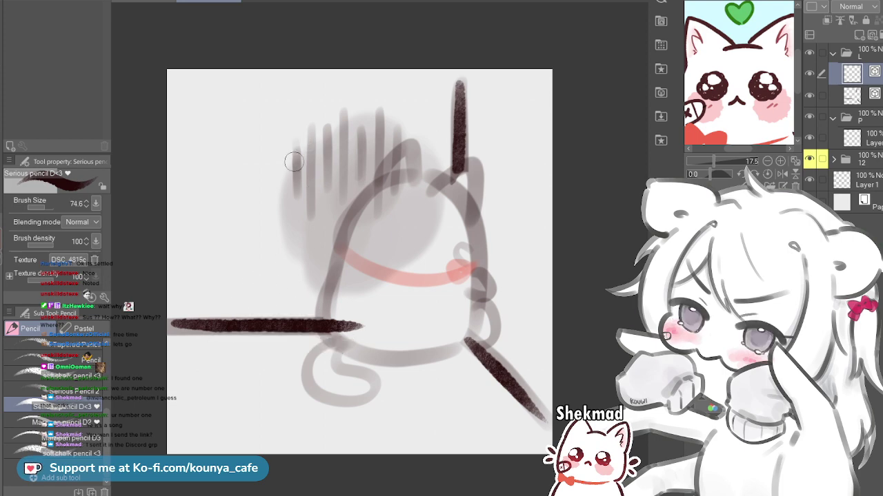
Draw the first four vertical gloom strokes over the sketched lines, starting from the leftmost one
{"action": "left_click_drag", "start_coordinate": [295, 147], "coordinate": [294, 178]}
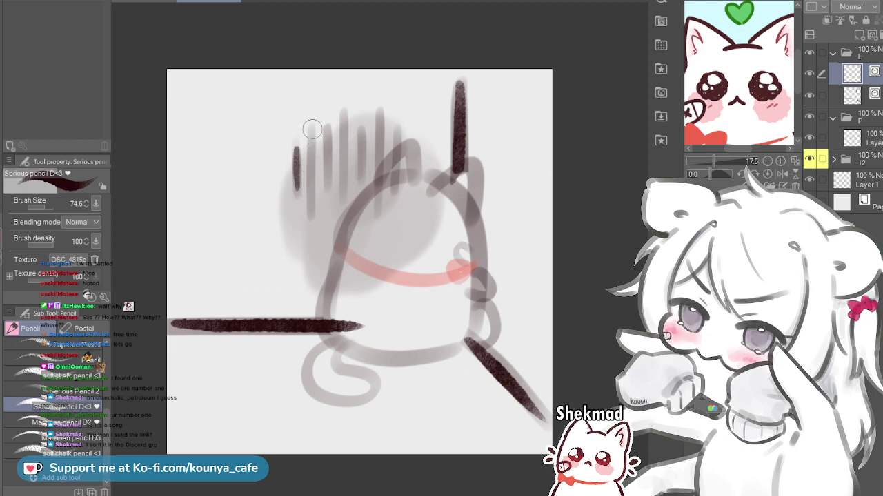
{"action": "left_click_drag", "start_coordinate": [311, 129], "coordinate": [312, 215]}
{"action": "key", "text": "ctrl+z"}
{"action": "mouse_move", "coordinate": [309, 127]}
{"action": "left_mouse_down"}
{"action": "mouse_move", "coordinate": [310, 214]}
{"action": "mouse_move", "coordinate": [327, 186]}
{"action": "left_mouse_up"}
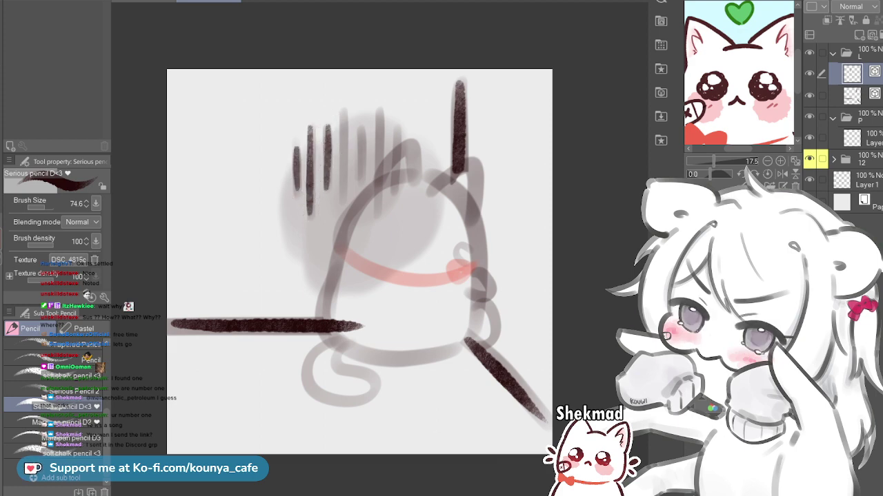
{"action": "left_click", "coordinate": [328, 129], "text": "ctrl"}
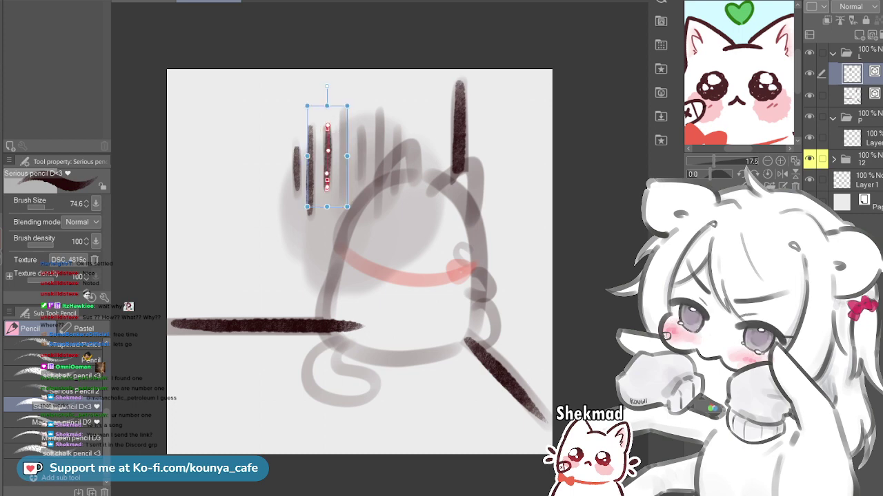
{"action": "mouse_move", "coordinate": [327, 127]}
{"action": "left_mouse_down"}
{"action": "mouse_move", "coordinate": [343, 160]}
{"action": "mouse_move", "coordinate": [342, 214]}
{"action": "left_mouse_up"}
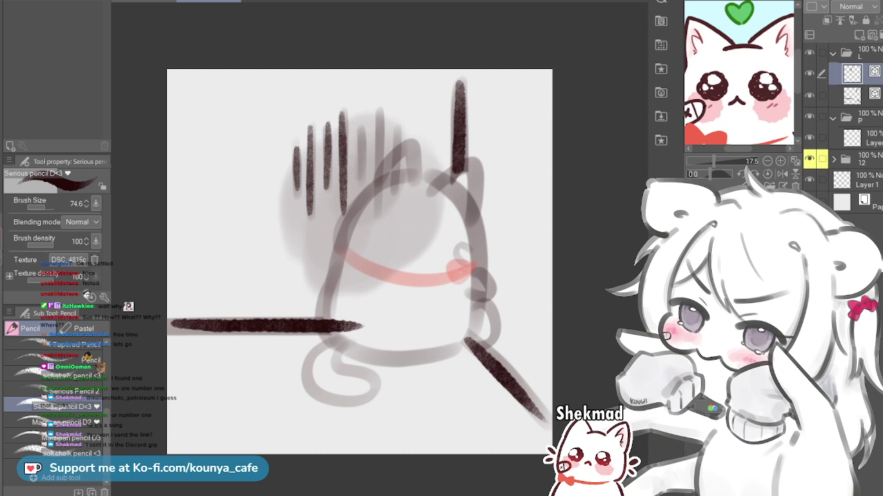
Lengthen the fourth gloom stroke downward and draw the remaining vertical strokes up to the cat's ear
{"action": "left_click", "coordinate": [343, 200], "text": "ctrl"}
{"action": "left_click_drag", "start_coordinate": [343, 215], "coordinate": [343, 227]}
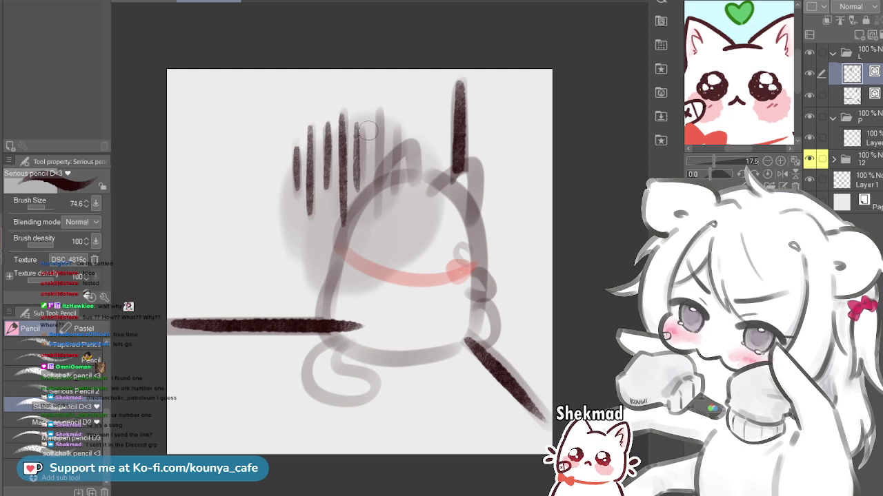
{"action": "left_click_drag", "start_coordinate": [369, 118], "coordinate": [370, 184]}
{"action": "left_click_drag", "start_coordinate": [380, 110], "coordinate": [384, 220]}
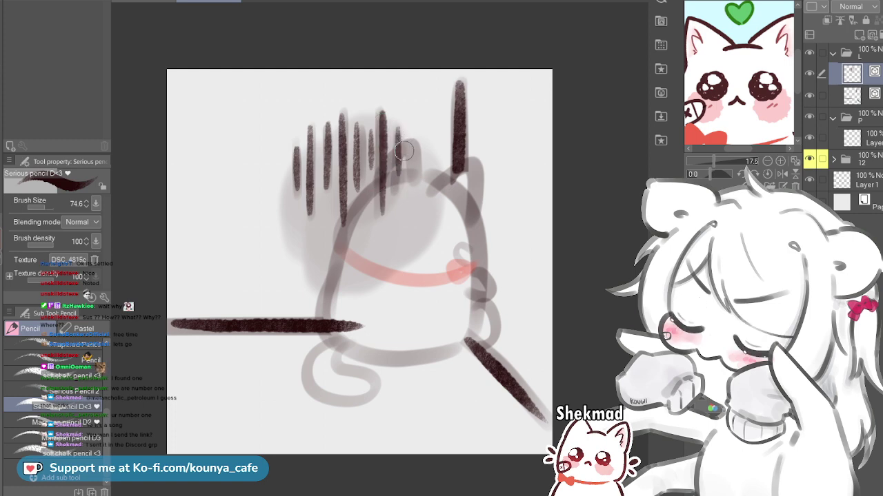
{"action": "key", "text": "ctrl+z"}
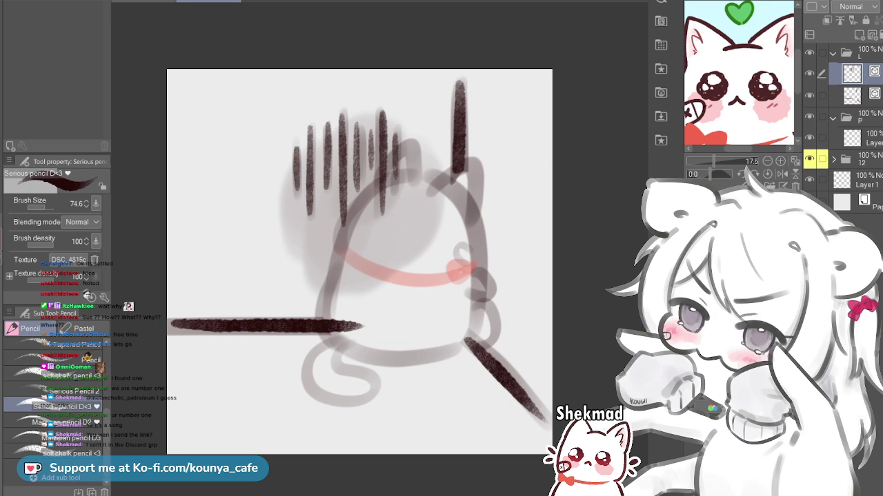
Add a new layer in folder P and shade the round gloom patch with the Serious pencil D<3 at size 662.7
{"action": "left_click", "coordinate": [872, 138]}
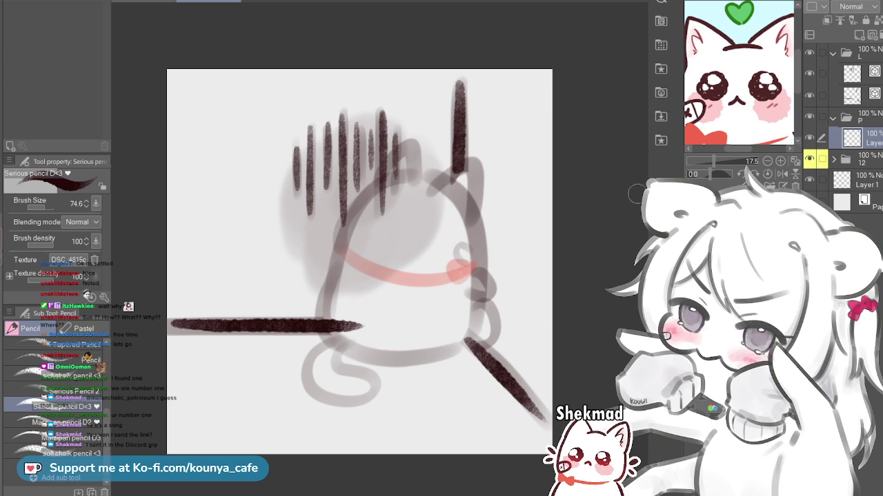
{"action": "key", "text": "ctrl+shift+n"}
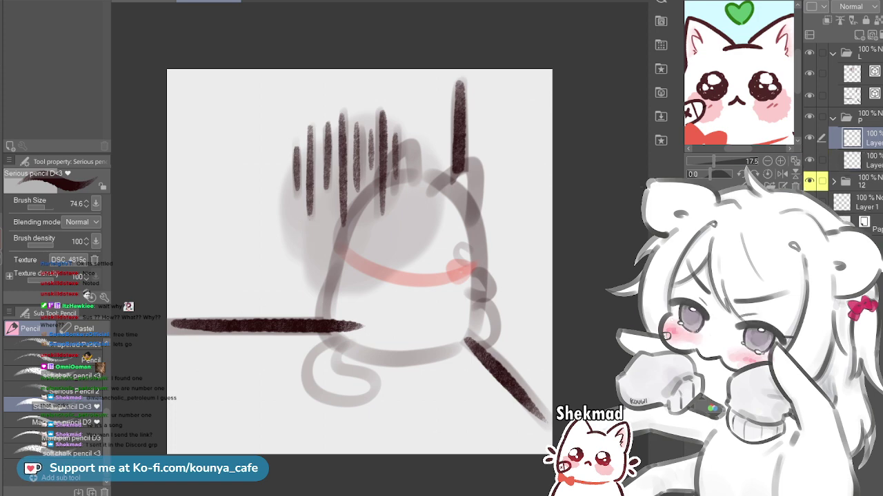
{"action": "left_click_drag", "start_coordinate": [305, 134], "coordinate": [295, 173]}
{"action": "key", "text": "ctrl+z"}
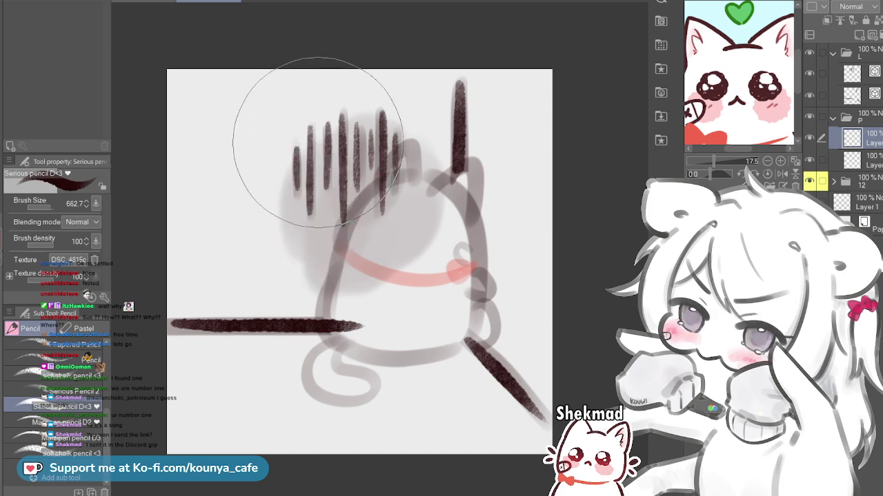
{"action": "mouse_move", "coordinate": [291, 133]}
{"action": "left_mouse_down"}
{"action": "mouse_move", "coordinate": [302, 202]}
{"action": "mouse_move", "coordinate": [307, 193]}
{"action": "mouse_move", "coordinate": [319, 237]}
{"action": "mouse_move", "coordinate": [302, 203]}
{"action": "left_mouse_up"}
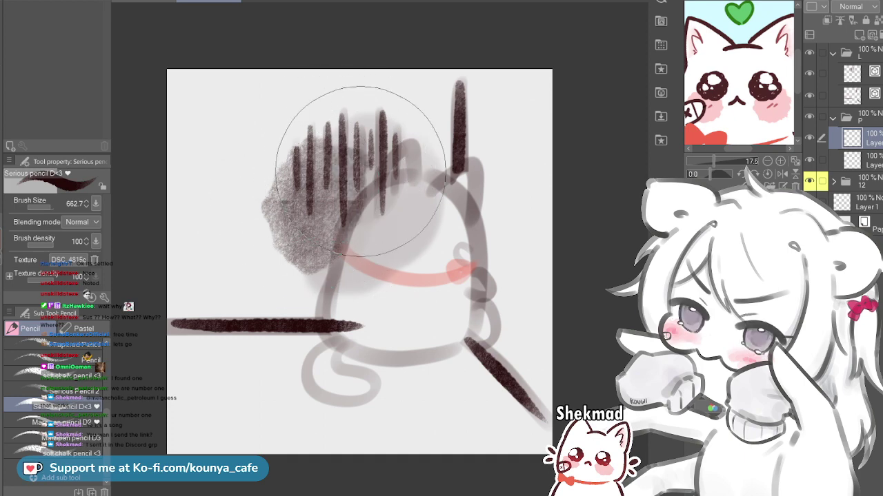
{"action": "mouse_move", "coordinate": [349, 148]}
{"action": "left_mouse_down"}
{"action": "mouse_move", "coordinate": [321, 115]}
{"action": "mouse_move", "coordinate": [392, 142]}
{"action": "mouse_move", "coordinate": [414, 207]}
{"action": "mouse_move", "coordinate": [344, 256]}
{"action": "mouse_move", "coordinate": [360, 257]}
{"action": "left_mouse_up"}
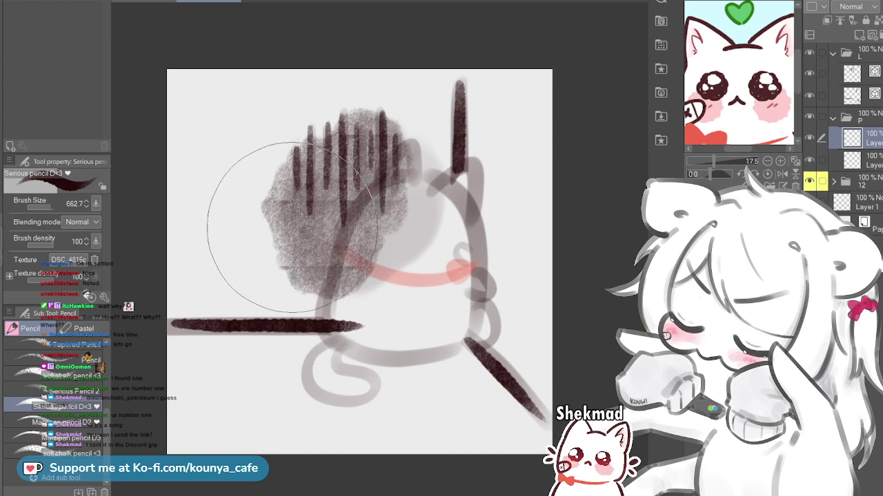
{"action": "mouse_move", "coordinate": [362, 232]}
{"action": "left_mouse_down"}
{"action": "mouse_move", "coordinate": [358, 262]}
{"action": "mouse_move", "coordinate": [396, 238]}
{"action": "mouse_move", "coordinate": [383, 257]}
{"action": "mouse_move", "coordinate": [386, 189]}
{"action": "left_mouse_up"}
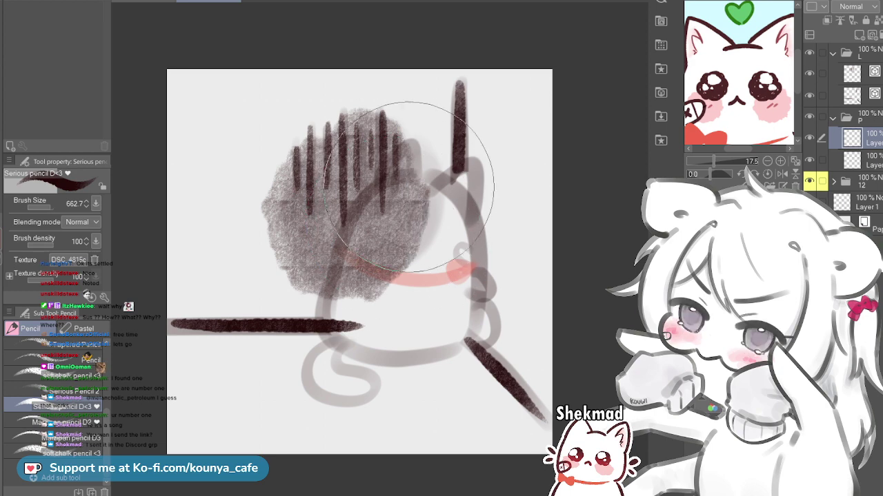
{"action": "left_click_drag", "start_coordinate": [406, 218], "coordinate": [425, 187]}
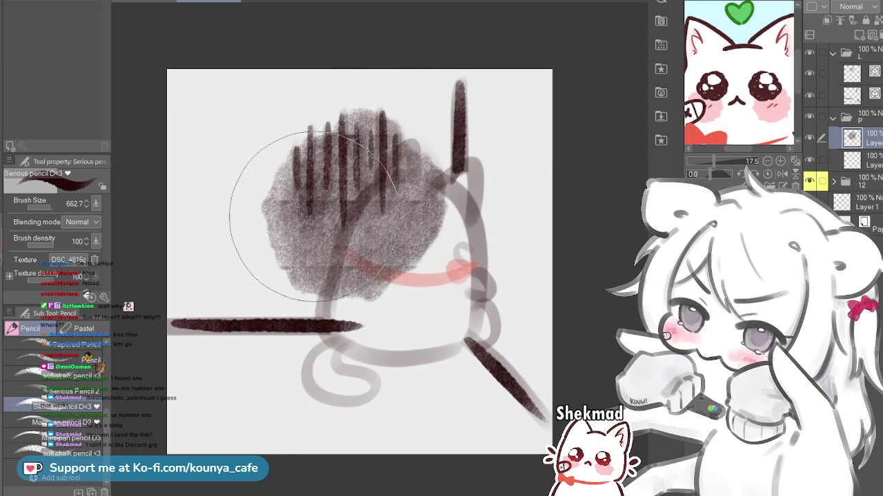
Enlarge the brush to 1089.0 and lower the gloom shading layer's opacity to 27%
{"action": "left_click", "coordinate": [49, 207]}
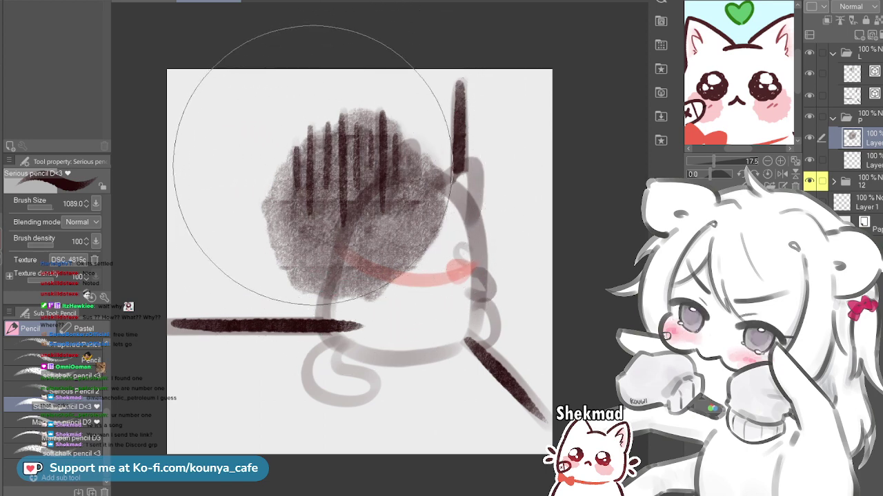
{"action": "left_click", "coordinate": [882, 7]}
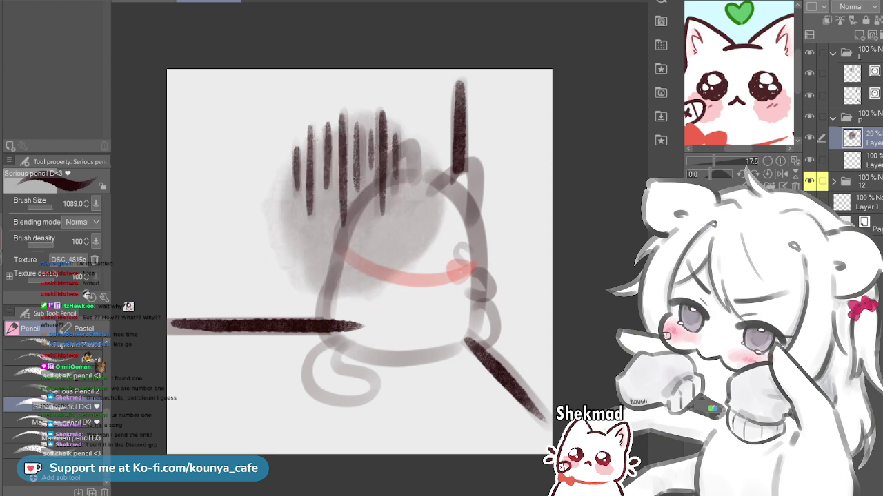
{"action": "left_click", "coordinate": [882, 7]}
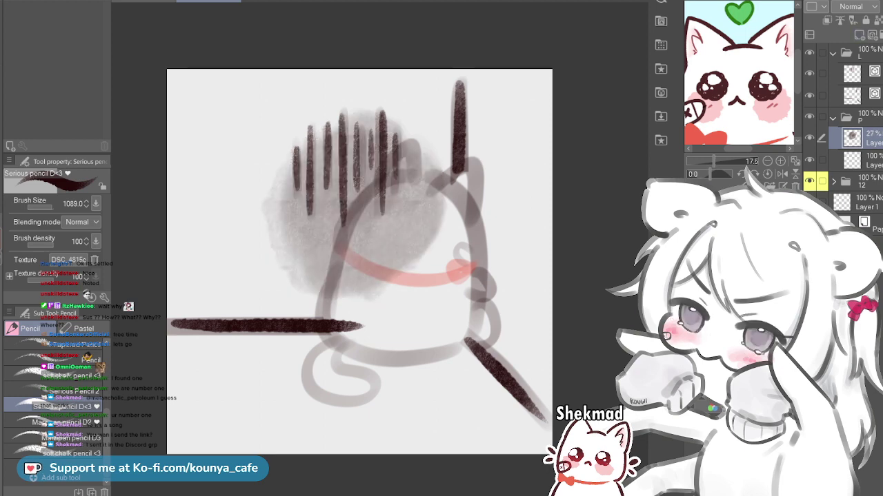
Transform the gloom shading, narrowing it slightly and shifting it behind the vertical strokes
{"action": "key", "text": "ctrl+t"}
{"action": "left_click_drag", "start_coordinate": [449, 183], "coordinate": [442, 183]}
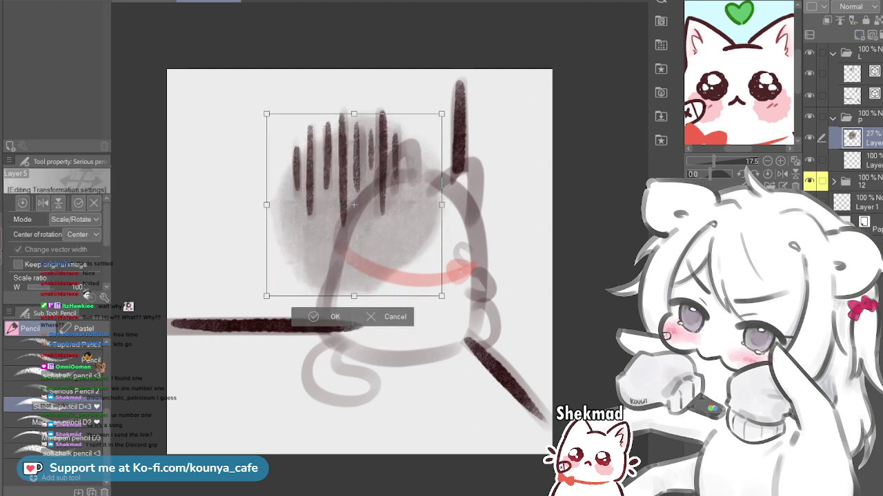
{"action": "left_click_drag", "start_coordinate": [354, 205], "coordinate": [350, 195]}
{"action": "key", "text": "Return"}
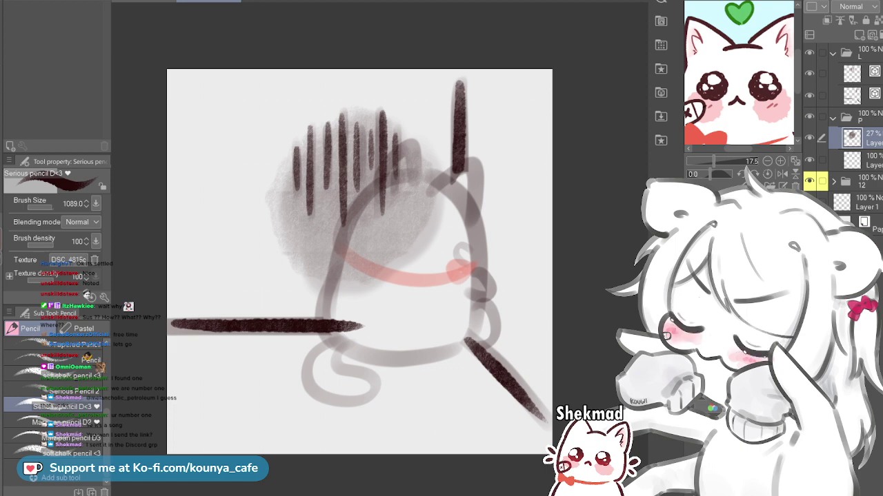
Add a vector layer directly above the corner lines layer in folder L and reduce the brush size to 84.5
{"action": "left_click", "coordinate": [866, 96]}
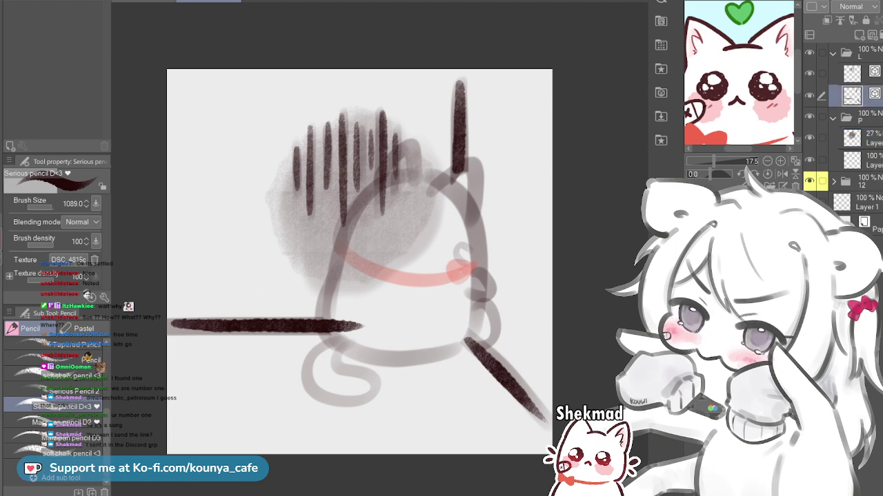
{"action": "left_click", "coordinate": [872, 35]}
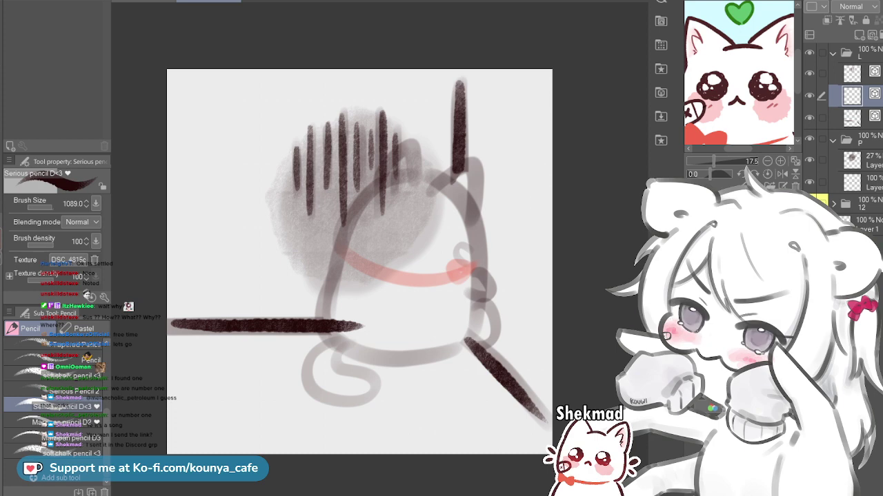
{"action": "left_click_drag", "start_coordinate": [325, 166], "coordinate": [215, 167]}
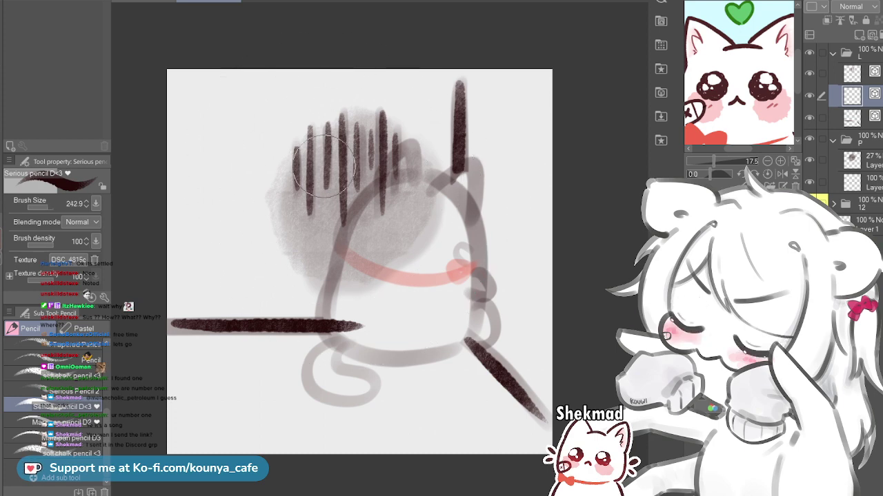
{"action": "key", "text": "bracketleft"}
{"action": "key", "text": "bracketleft"}
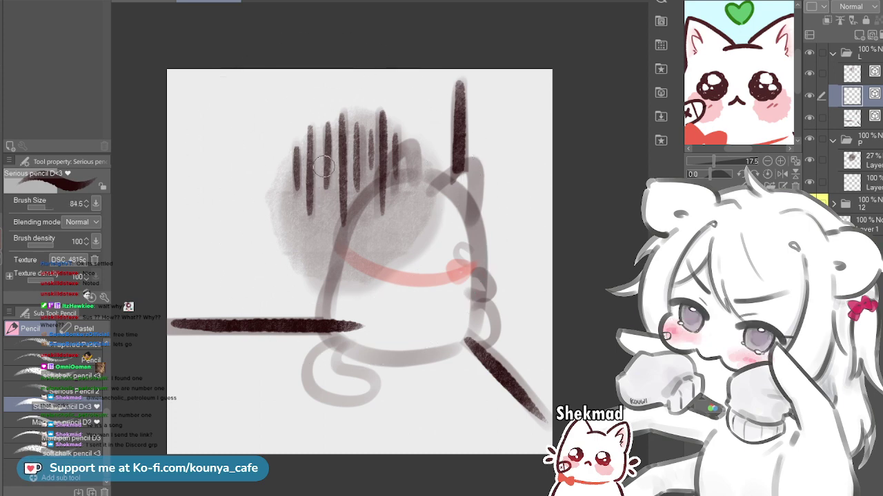
Reduce the brush size to 81.7 and outline the left side of the cat's head down to the collar
{"action": "left_click_drag", "start_coordinate": [232, 281], "coordinate": [245, 280]}
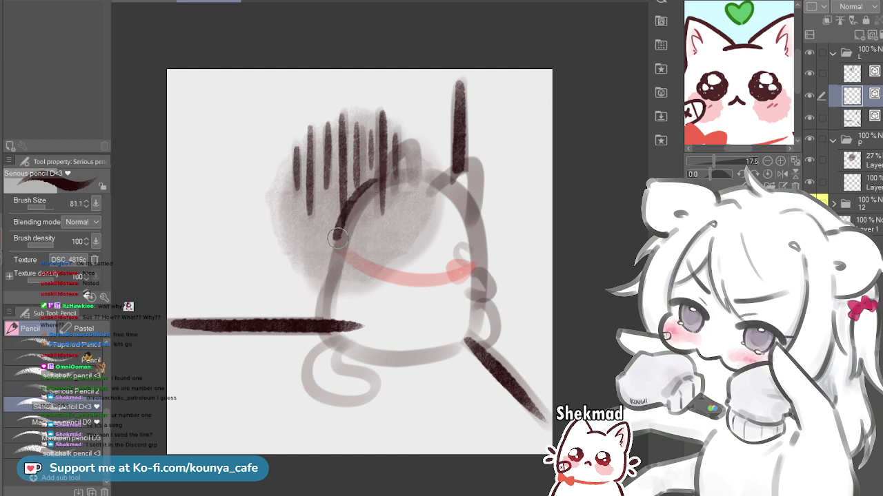
{"action": "key", "text": "ctrl+z"}
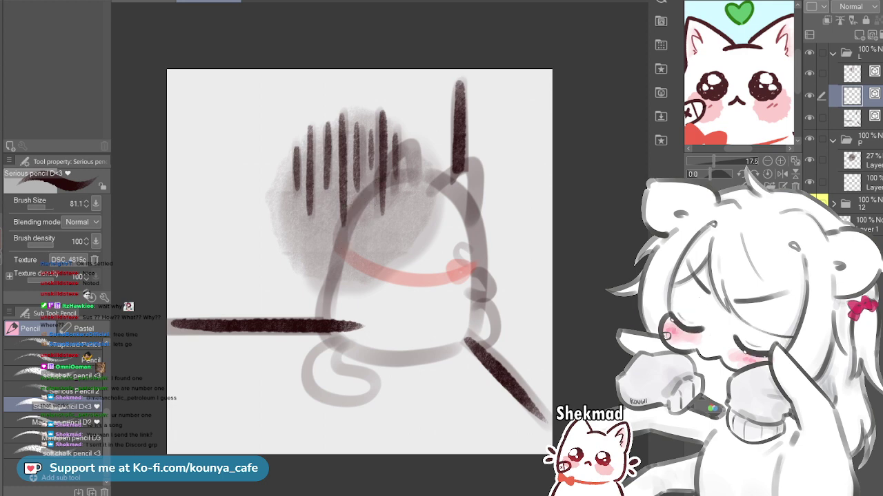
{"action": "left_click_drag", "start_coordinate": [349, 215], "coordinate": [343, 240]}
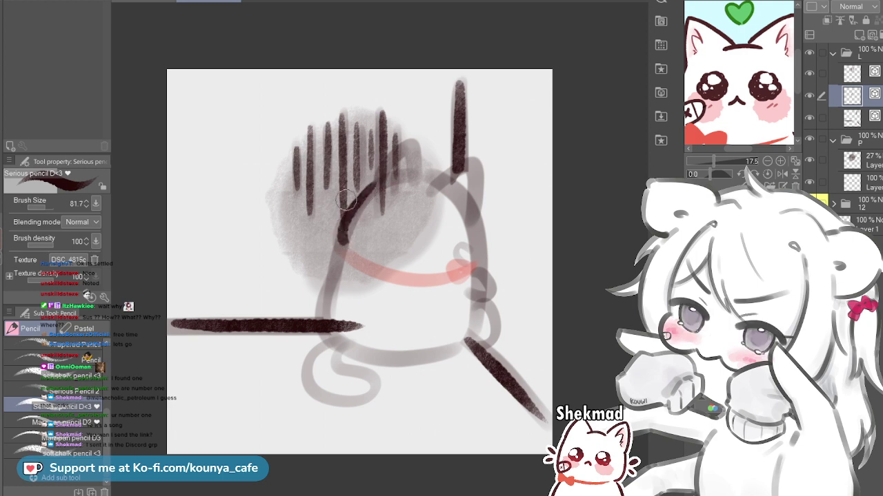
{"action": "key", "text": "ctrl+z"}
{"action": "key", "text": "ctrl+y"}
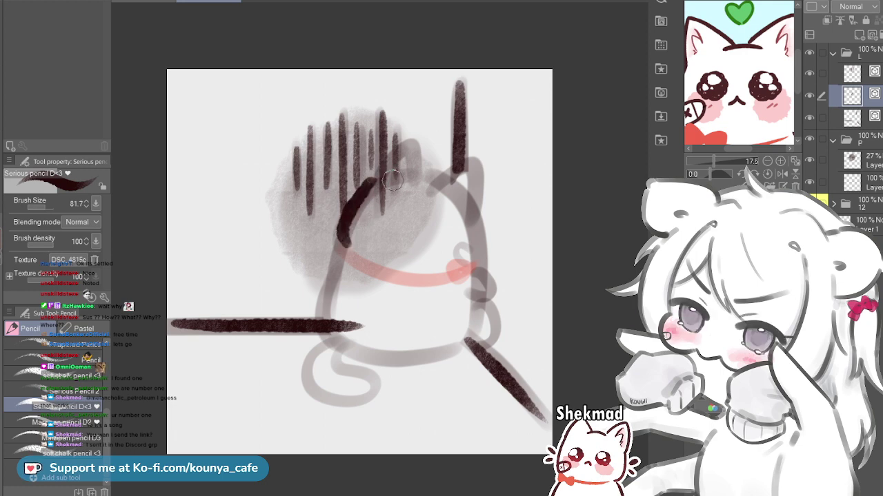
{"action": "key", "text": "ctrl+z"}
{"action": "left_click_drag", "start_coordinate": [376, 181], "coordinate": [339, 238]}
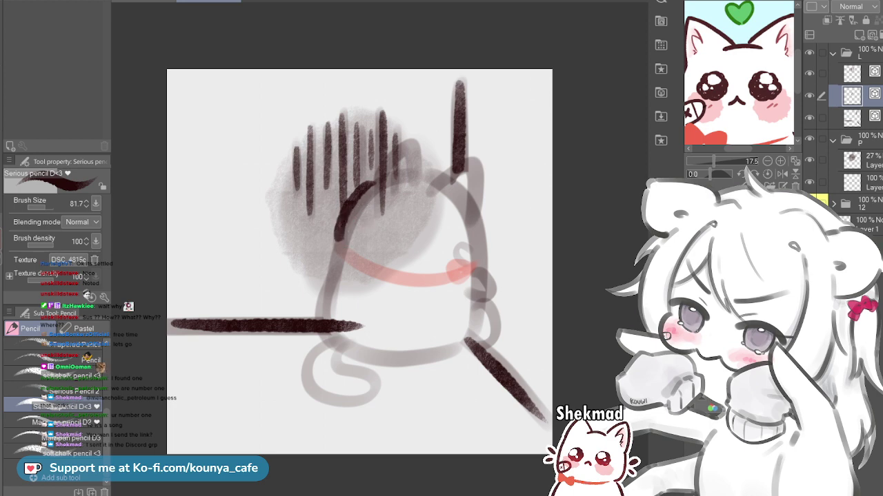
{"action": "key", "text": "ctrl+z"}
{"action": "key", "text": "ctrl+z"}
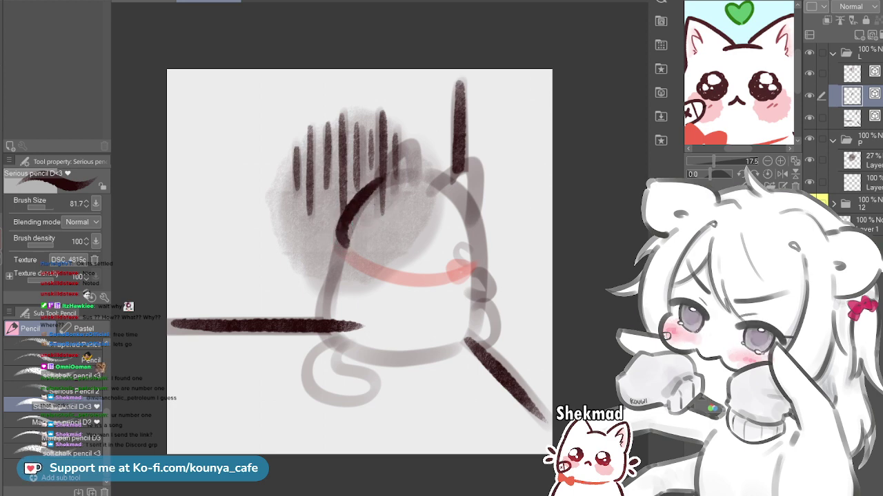
Outline the cat's left ear as a folded tip and draw the short head line between the ears
{"action": "mouse_move", "coordinate": [380, 182]}
{"action": "left_mouse_down"}
{"action": "mouse_move", "coordinate": [410, 149]}
{"action": "mouse_move", "coordinate": [412, 191]}
{"action": "mouse_move", "coordinate": [396, 155]}
{"action": "mouse_move", "coordinate": [416, 177]}
{"action": "left_mouse_up"}
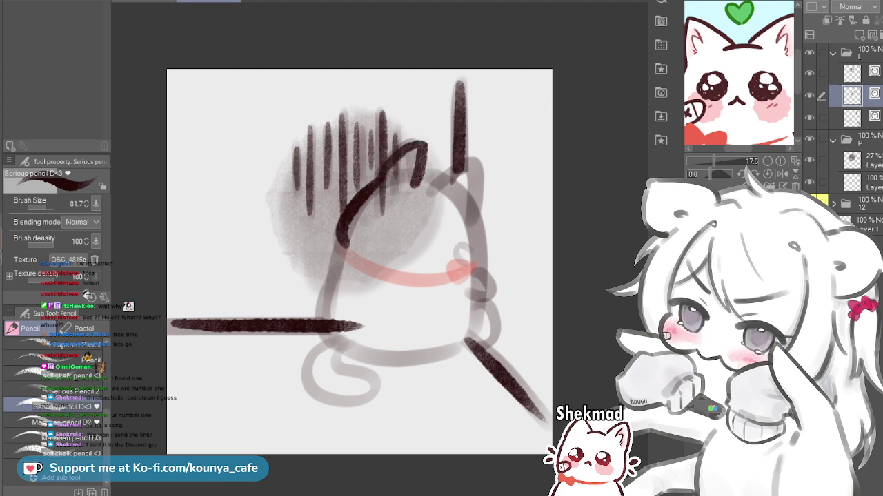
{"action": "key", "text": "ctrl+z"}
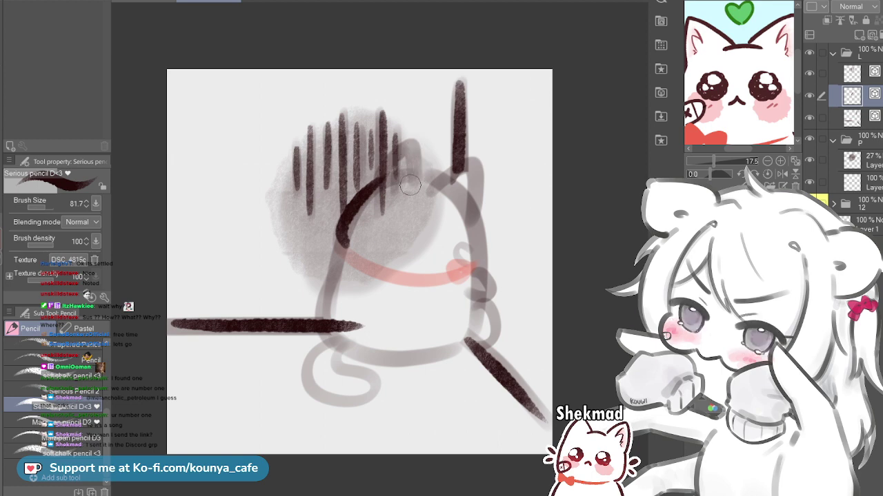
{"action": "mouse_move", "coordinate": [386, 179]}
{"action": "left_mouse_down"}
{"action": "mouse_move", "coordinate": [403, 155]}
{"action": "mouse_move", "coordinate": [415, 177]}
{"action": "left_mouse_up"}
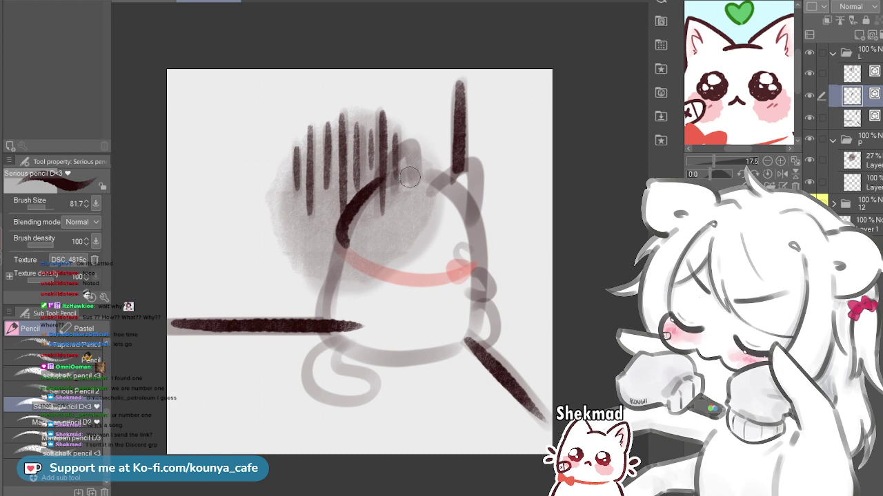
{"action": "mouse_move", "coordinate": [389, 175]}
{"action": "left_mouse_down"}
{"action": "mouse_move", "coordinate": [411, 155]}
{"action": "mouse_move", "coordinate": [422, 169]}
{"action": "mouse_move", "coordinate": [399, 159]}
{"action": "mouse_move", "coordinate": [430, 145]}
{"action": "left_mouse_up"}
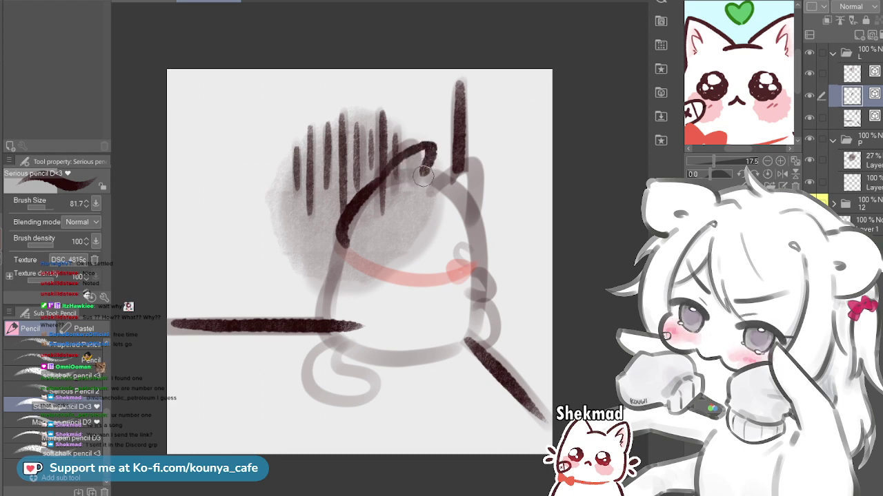
{"action": "key", "text": "ctrl+z"}
{"action": "key", "text": "ctrl+z"}
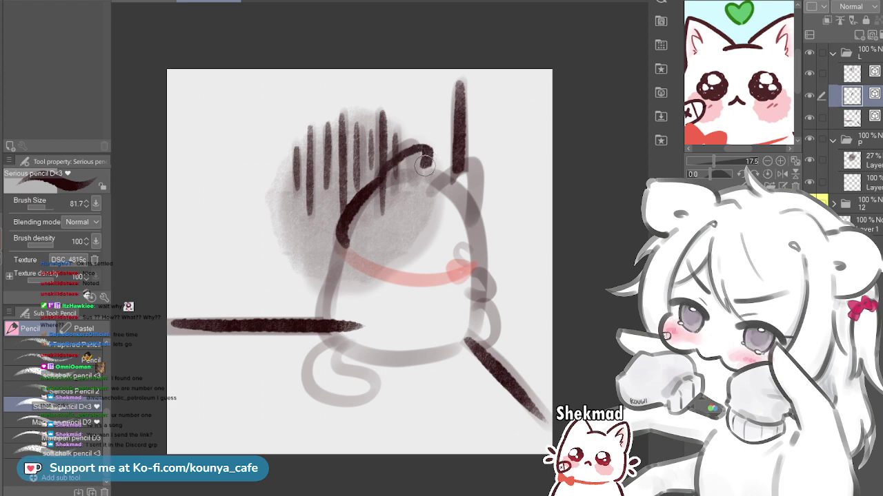
{"action": "left_click_drag", "start_coordinate": [428, 151], "coordinate": [444, 181]}
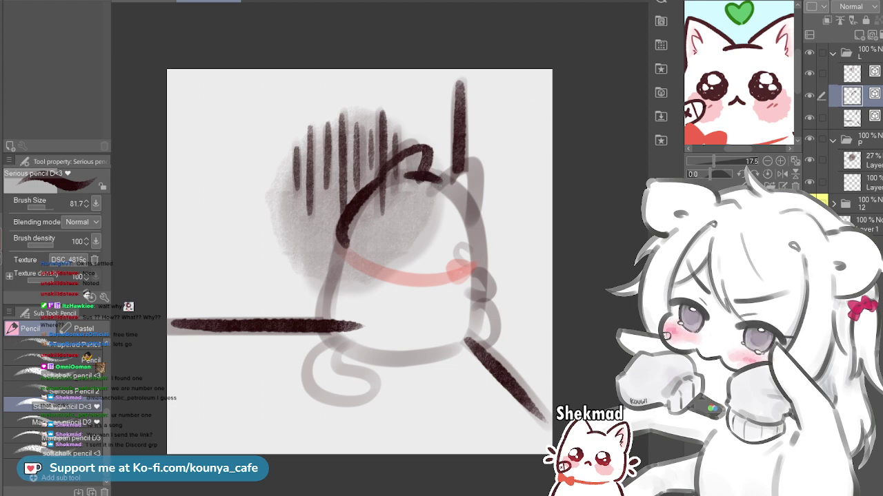
{"action": "left_click_drag", "start_coordinate": [413, 178], "coordinate": [437, 190]}
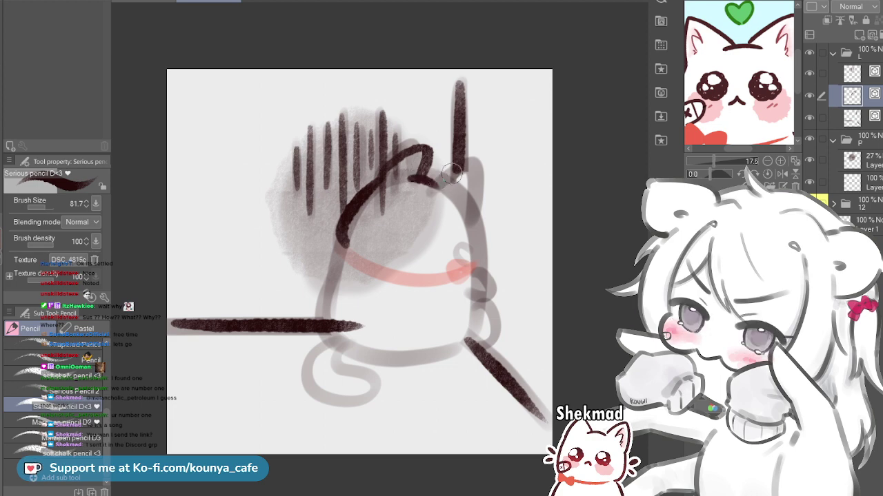
Outline the cat's right ear from the head line up to its tip and back down to the head
{"action": "mouse_move", "coordinate": [439, 187]}
{"action": "left_mouse_down"}
{"action": "mouse_move", "coordinate": [474, 167]}
{"action": "mouse_move", "coordinate": [448, 179]}
{"action": "mouse_move", "coordinate": [483, 171]}
{"action": "mouse_move", "coordinate": [475, 197]}
{"action": "mouse_move", "coordinate": [441, 185]}
{"action": "mouse_move", "coordinate": [474, 165]}
{"action": "left_mouse_up"}
{"action": "key", "text": "ctrl+z"}
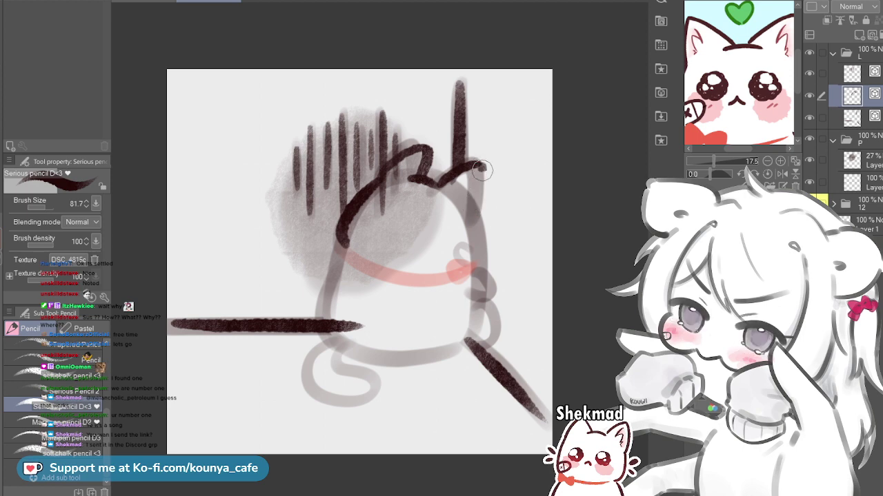
{"action": "left_click_drag", "start_coordinate": [481, 171], "coordinate": [470, 202]}
{"action": "left_click_drag", "start_coordinate": [483, 166], "coordinate": [470, 203]}
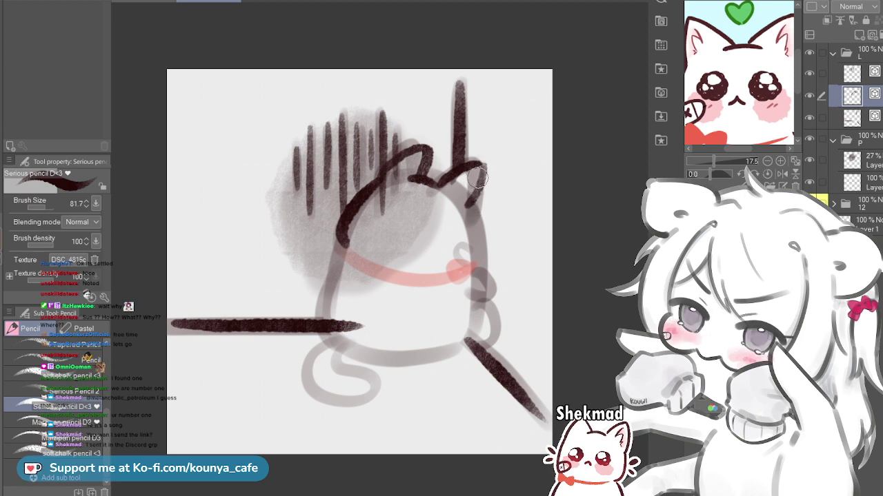
Outline the right side of the cat's head from the right ear down to the collar
{"action": "mouse_move", "coordinate": [480, 164]}
{"action": "left_mouse_down"}
{"action": "mouse_move", "coordinate": [472, 207]}
{"action": "mouse_move", "coordinate": [477, 259]}
{"action": "mouse_move", "coordinate": [466, 204]}
{"action": "mouse_move", "coordinate": [473, 255]}
{"action": "left_mouse_up"}
{"action": "left_click_drag", "start_coordinate": [473, 218], "coordinate": [474, 257]}
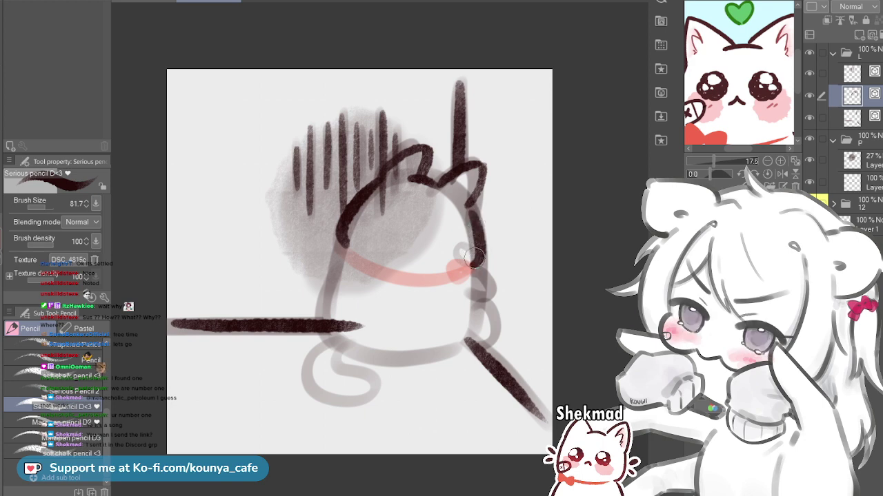
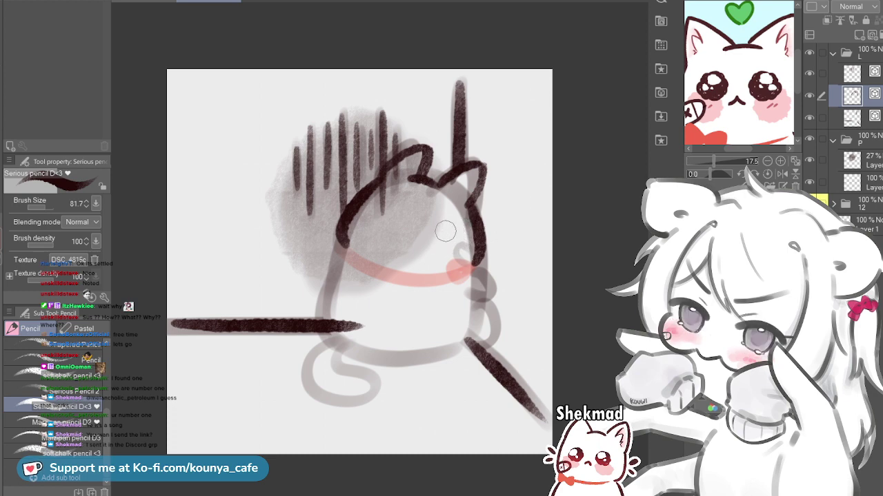
{"action": "key", "text": "ctrl+z"}
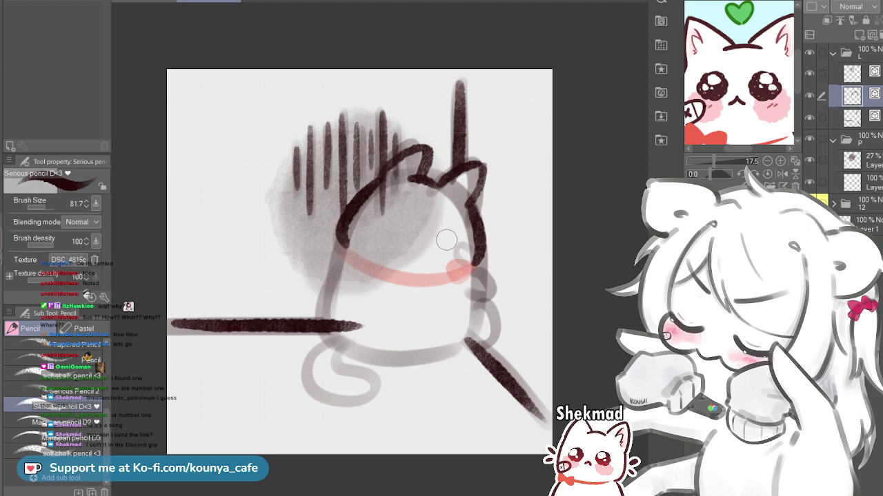
{"action": "key", "text": "ctrl+z"}
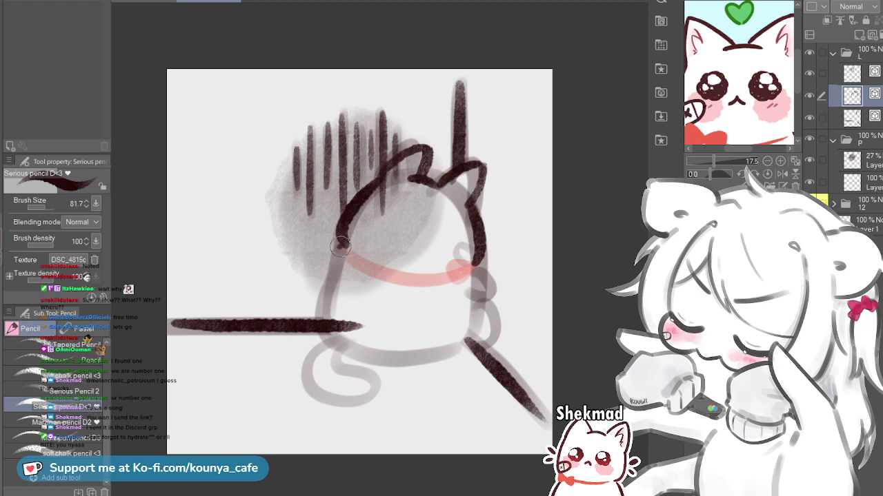
Outline the left side of the cat's body from the collar to its base and try a line down the right side
{"action": "left_click_drag", "start_coordinate": [343, 243], "coordinate": [312, 303]}
{"action": "left_click_drag", "start_coordinate": [343, 241], "coordinate": [316, 318]}
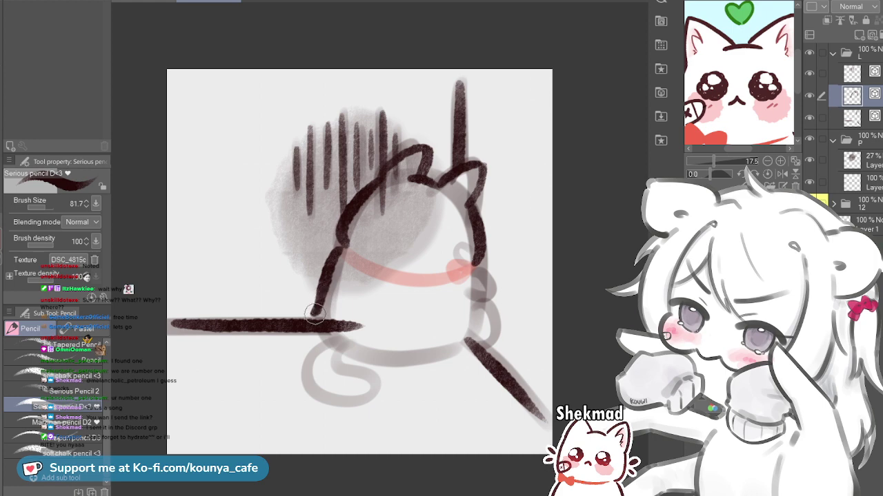
{"action": "left_click_drag", "start_coordinate": [313, 321], "coordinate": [336, 349]}
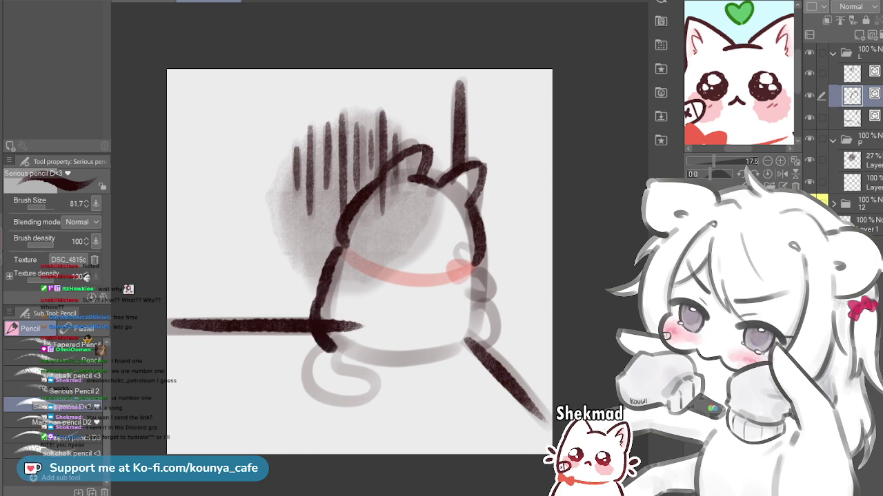
{"action": "key", "text": "ctrl+z"}
{"action": "left_click_drag", "start_coordinate": [319, 342], "coordinate": [318, 323]}
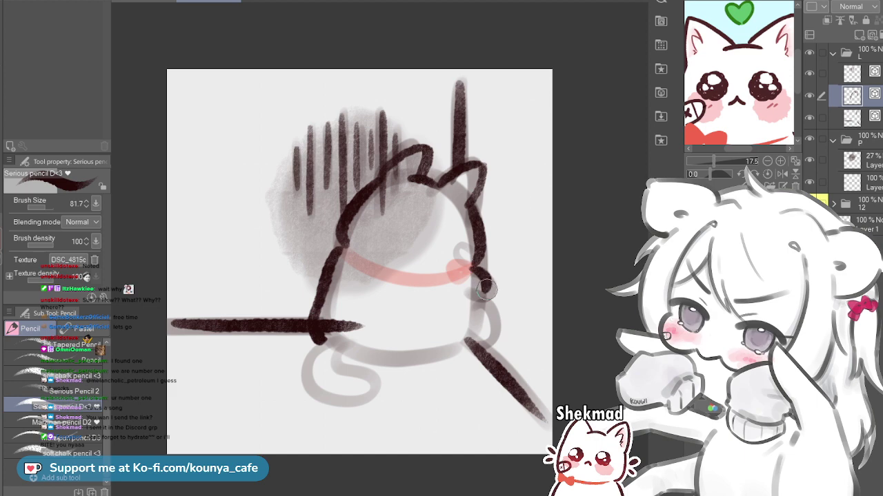
{"action": "mouse_move", "coordinate": [476, 266]}
{"action": "left_mouse_down"}
{"action": "mouse_move", "coordinate": [487, 288]}
{"action": "mouse_move", "coordinate": [479, 300]}
{"action": "mouse_move", "coordinate": [469, 274]}
{"action": "mouse_move", "coordinate": [472, 322]}
{"action": "left_mouse_up"}
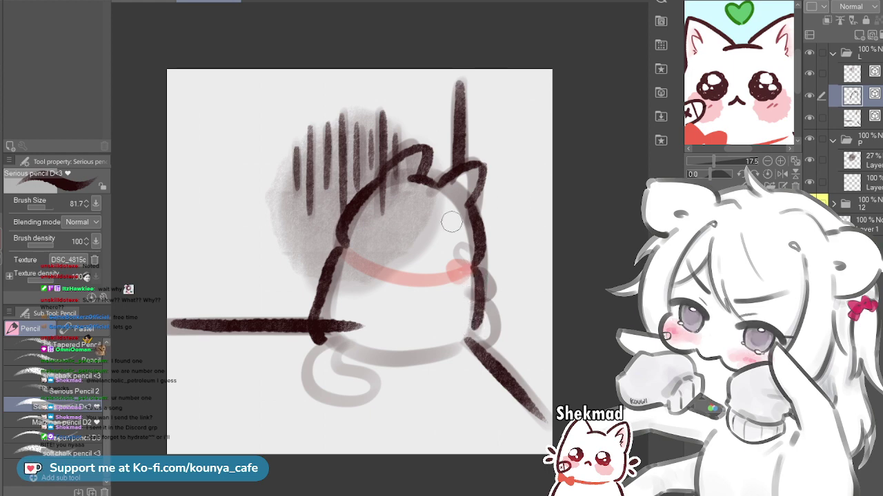
Look over the sheet of cat pose sketches and zoom the cat reference image out to 10.2 before returning to the line art canvas
{"action": "left_click", "coordinate": [145, 1]}
{"action": "scroll", "coordinate": [412, 181], "scroll_direction": "down", "scroll_amount": 2}
{"action": "left_click_drag", "start_coordinate": [412, 181], "coordinate": [464, 332]}
{"action": "scroll", "coordinate": [460, 320], "scroll_direction": "up", "scroll_amount": 2}
{"action": "scroll", "coordinate": [420, 307], "scroll_direction": "up", "scroll_amount": 1}
{"action": "left_click_drag", "start_coordinate": [420, 307], "coordinate": [425, 283]}
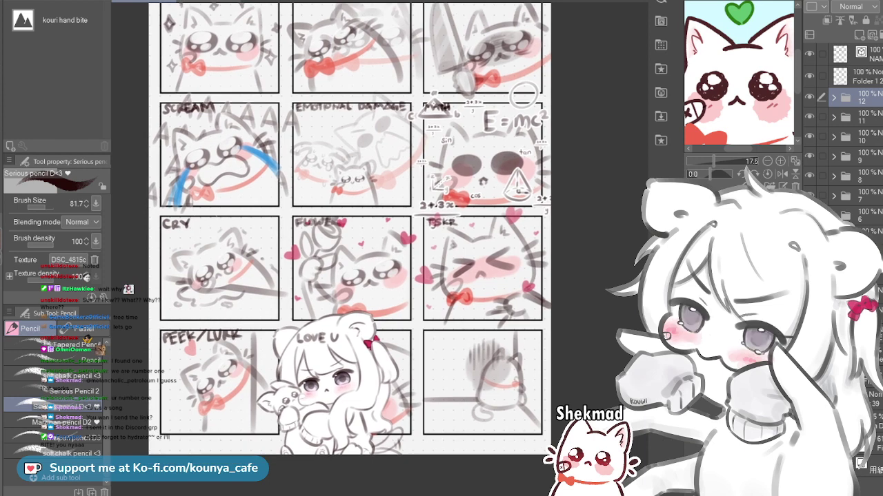
{"action": "left_click_drag", "start_coordinate": [713, 162], "coordinate": [709, 161]}
{"action": "scroll", "coordinate": [739, 72], "scroll_direction": "down", "scroll_amount": 2}
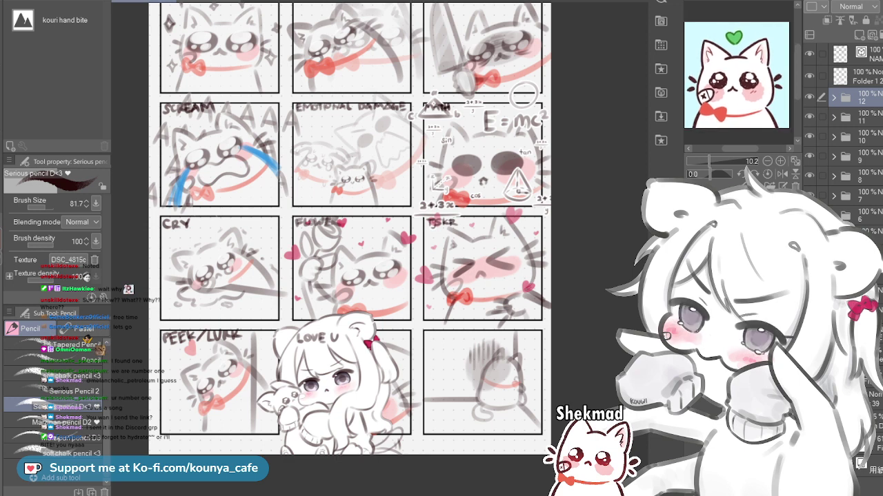
{"action": "left_click", "coordinate": [211, 1]}
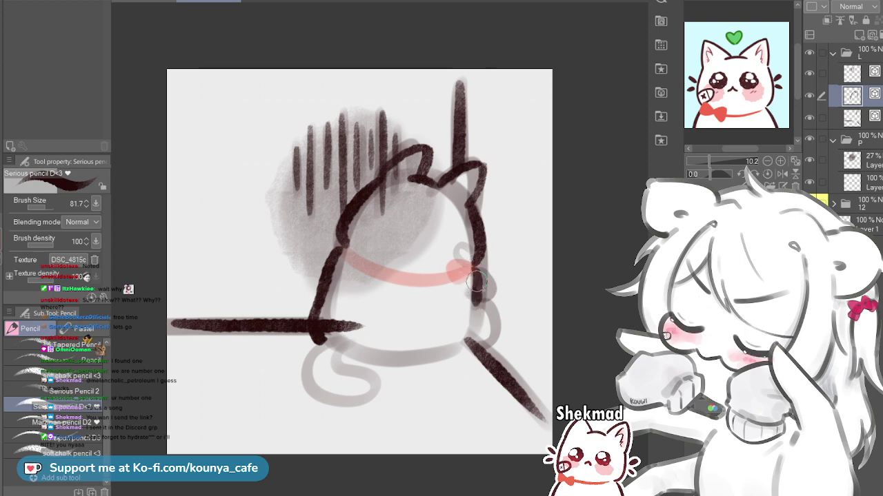
Redraw the right side of the cat's body from the collar down to the diagonal corner line
{"action": "left_click_drag", "start_coordinate": [480, 270], "coordinate": [482, 298]}
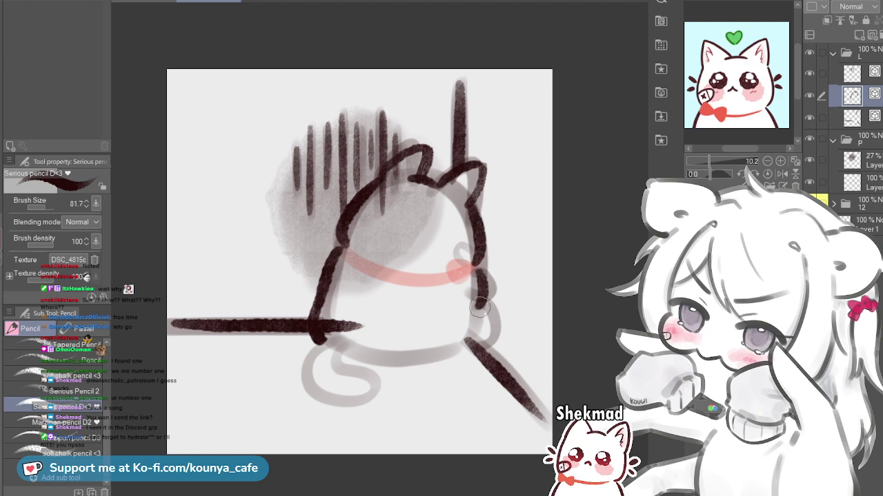
{"action": "key", "text": "ctrl+z"}
{"action": "left_click_drag", "start_coordinate": [476, 267], "coordinate": [469, 337]}
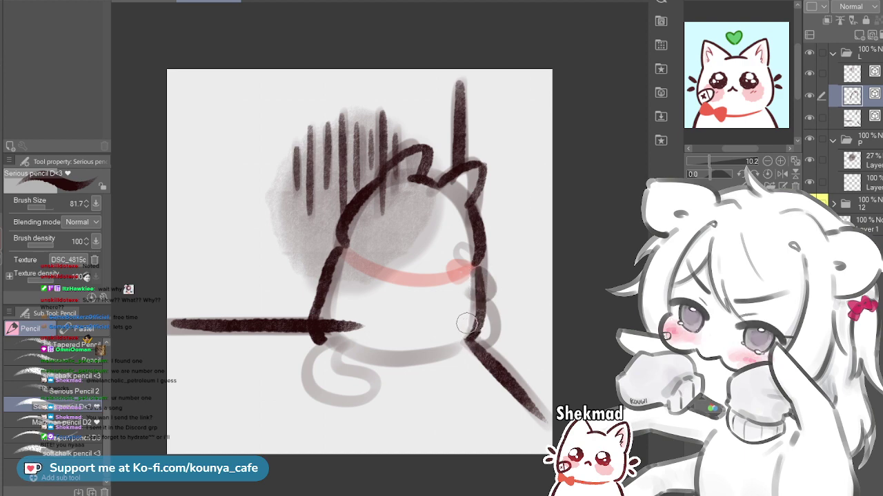
{"action": "left_click_drag", "start_coordinate": [447, 361], "coordinate": [449, 373]}
{"action": "key", "text": "Delete"}
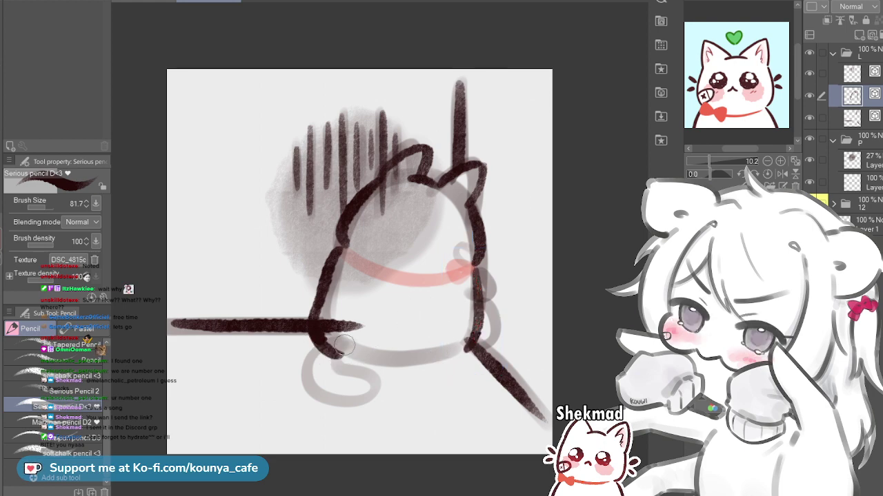
Draw the curved bottom edge of the cat's body, joining the left side to the right side at the diagonal corner line
{"action": "mouse_move", "coordinate": [312, 335]}
{"action": "left_mouse_down"}
{"action": "mouse_move", "coordinate": [342, 358]}
{"action": "mouse_move", "coordinate": [423, 367]}
{"action": "left_mouse_up"}
{"action": "key", "text": "ctrl+z"}
{"action": "mouse_move", "coordinate": [310, 335]}
{"action": "left_mouse_down"}
{"action": "mouse_move", "coordinate": [354, 358]}
{"action": "mouse_move", "coordinate": [424, 359]}
{"action": "mouse_move", "coordinate": [447, 347]}
{"action": "left_mouse_up"}
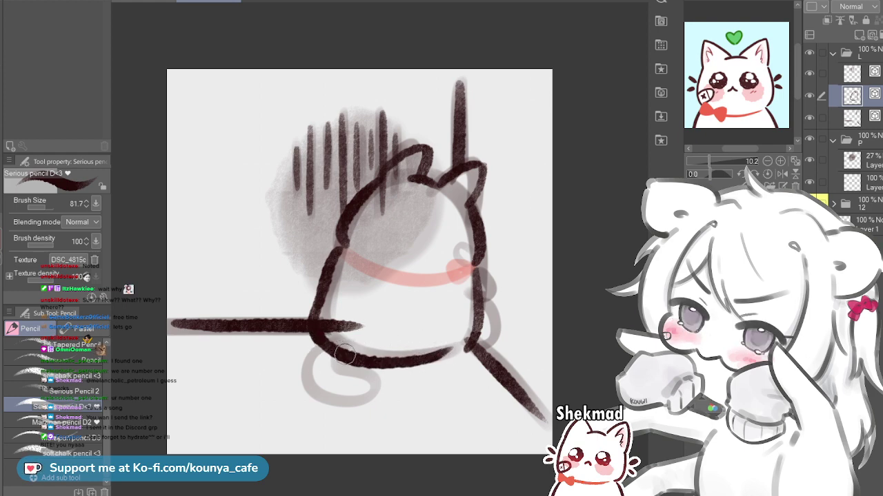
{"action": "left_click_drag", "start_coordinate": [317, 341], "coordinate": [435, 365]}
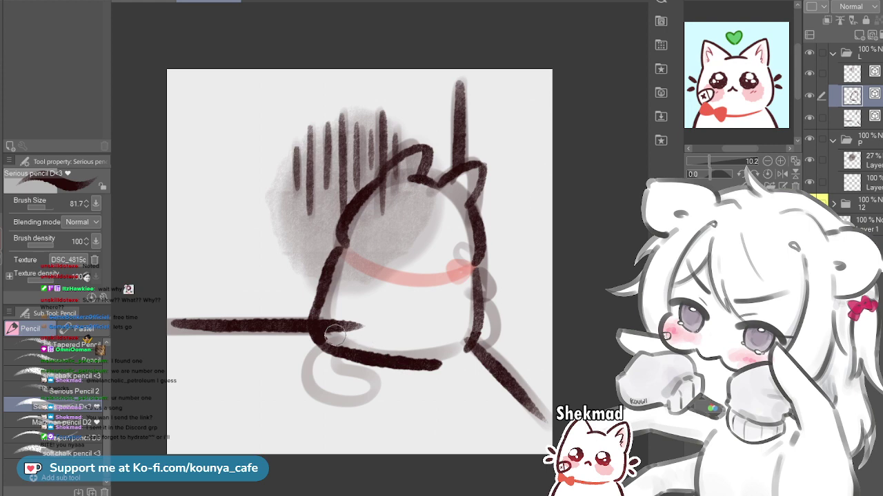
{"action": "key", "text": "ctrl+z"}
{"action": "mouse_move", "coordinate": [319, 339]}
{"action": "left_mouse_down"}
{"action": "mouse_move", "coordinate": [354, 358]}
{"action": "mouse_move", "coordinate": [409, 363]}
{"action": "left_mouse_up"}
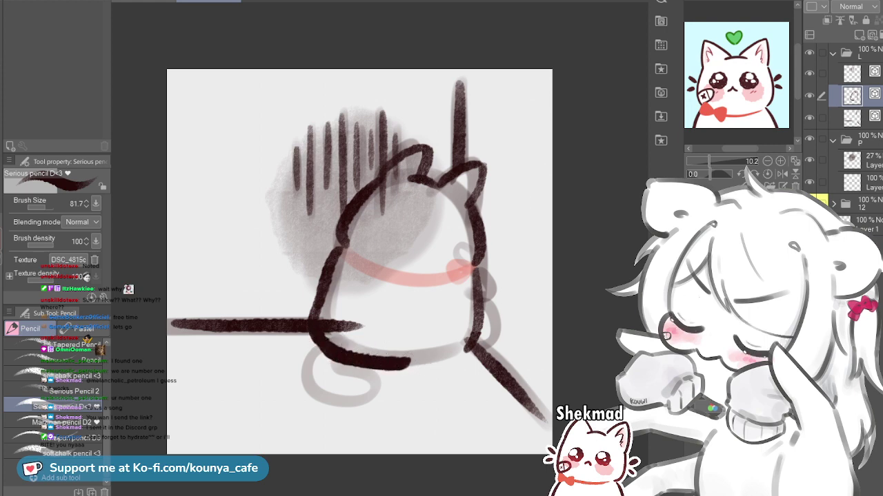
{"action": "key", "text": "ctrl+z"}
{"action": "mouse_move", "coordinate": [311, 333]}
{"action": "left_mouse_down"}
{"action": "mouse_move", "coordinate": [375, 356]}
{"action": "mouse_move", "coordinate": [472, 346]}
{"action": "left_mouse_up"}
{"action": "left_click_drag", "start_coordinate": [402, 358], "coordinate": [463, 342]}
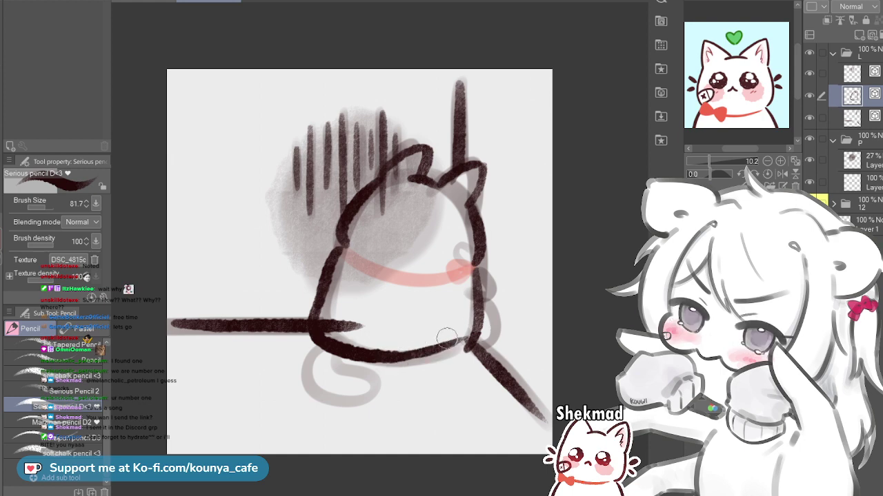
{"action": "mouse_move", "coordinate": [399, 356]}
{"action": "left_mouse_down"}
{"action": "mouse_move", "coordinate": [435, 350]}
{"action": "mouse_move", "coordinate": [464, 330]}
{"action": "left_mouse_up"}
{"action": "mouse_move", "coordinate": [389, 355]}
{"action": "left_mouse_down"}
{"action": "mouse_move", "coordinate": [445, 346]}
{"action": "mouse_move", "coordinate": [464, 335]}
{"action": "left_mouse_up"}
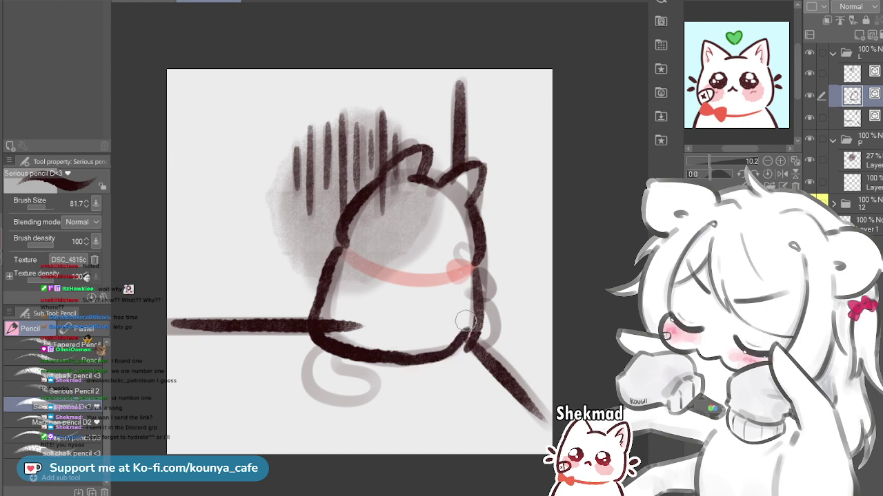
{"action": "scroll", "coordinate": [466, 324], "scroll_direction": "up", "scroll_amount": 2}
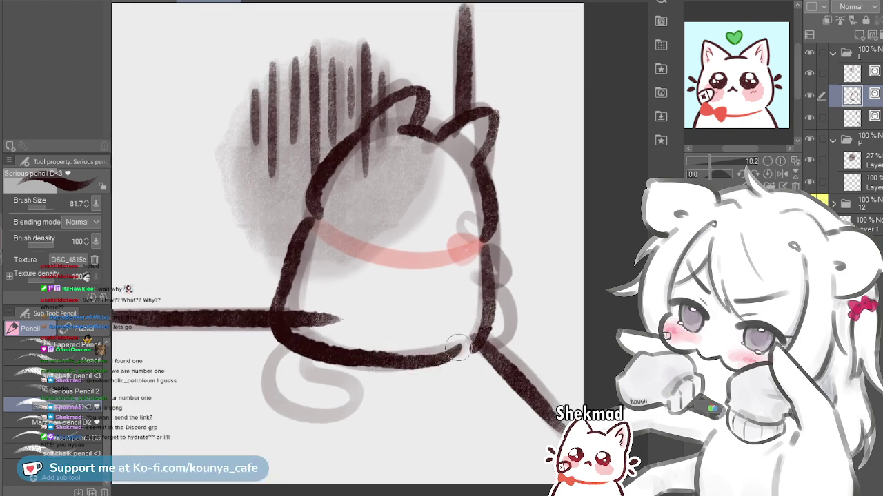
Redraw the lower-right curve of the cat's base up into its right side and nudge the base and side strokes to line up
{"action": "key", "text": "ctrl+z"}
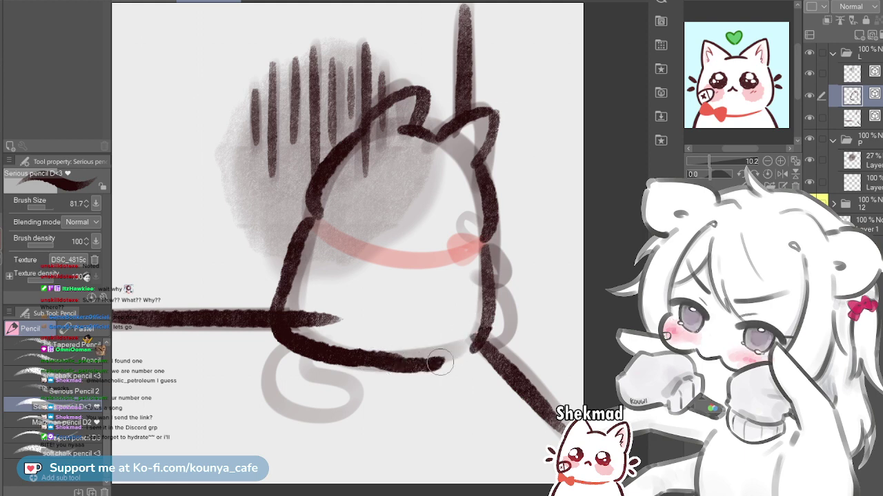
{"action": "left_click_drag", "start_coordinate": [404, 358], "coordinate": [479, 334]}
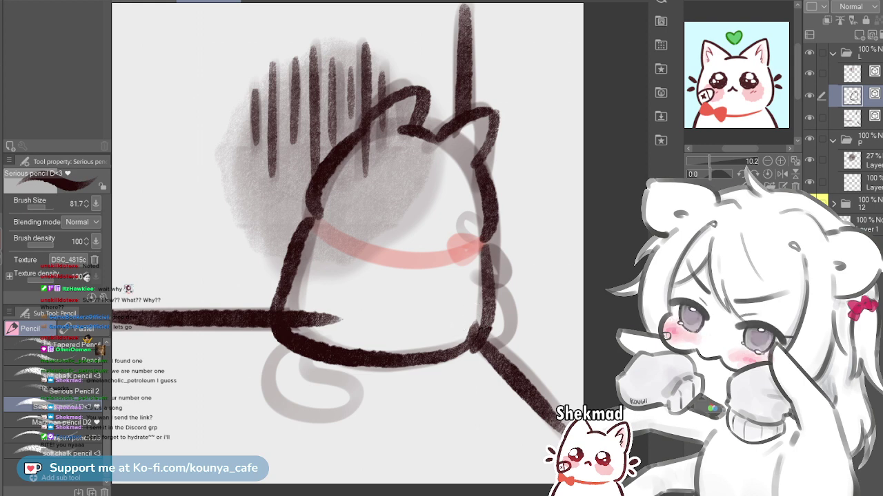
{"action": "left_click", "coordinate": [448, 355], "text": "ctrl"}
{"action": "left_click_drag", "start_coordinate": [498, 387], "coordinate": [508, 390]}
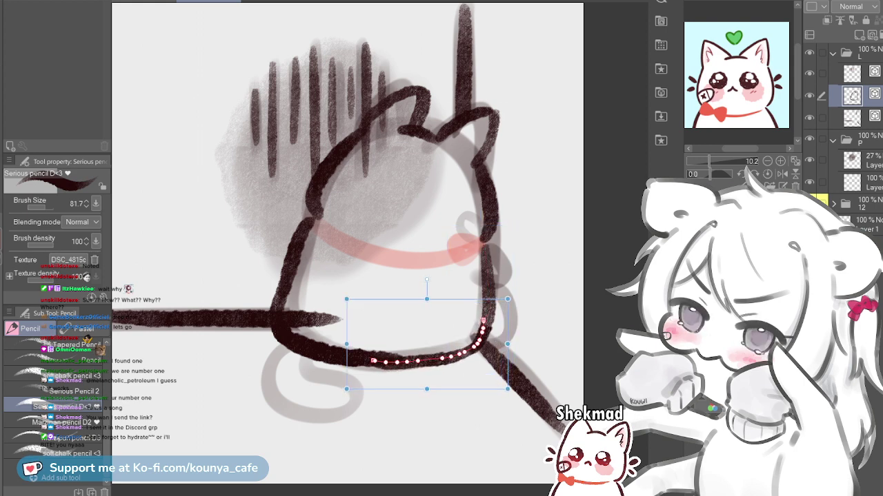
{"action": "left_click", "coordinate": [330, 354], "text": "ctrl"}
{"action": "left_click_drag", "start_coordinate": [428, 387], "coordinate": [430, 392]}
{"action": "left_click", "coordinate": [487, 273]}
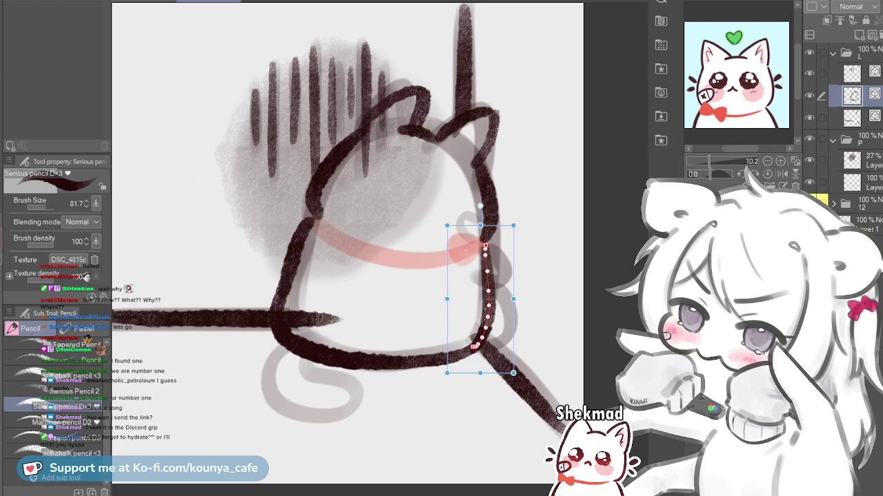
Add a layer mask to the corner line layer and switch to the Hard eraser
{"action": "left_click", "coordinate": [518, 380], "text": "ctrl"}
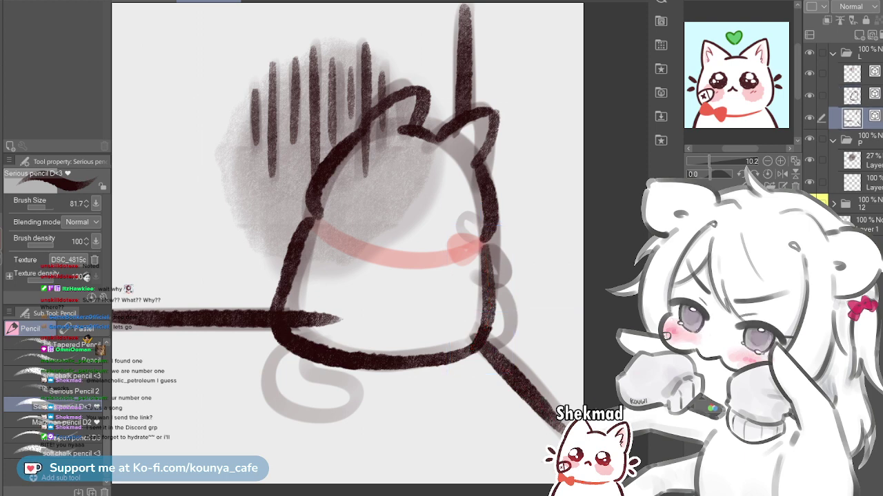
{"action": "key", "text": "ctrl+m"}
{"action": "key", "text": "e"}
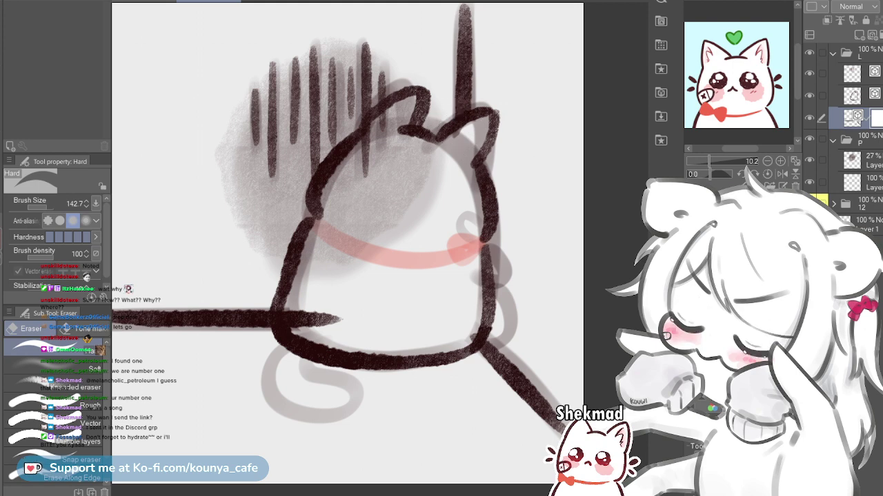
Set the sketch folder's opacity to 62% and the gloom shading layer's opacity to 49%
{"action": "left_click", "coordinate": [865, 203]}
{"action": "left_click", "coordinate": [882, 6]}
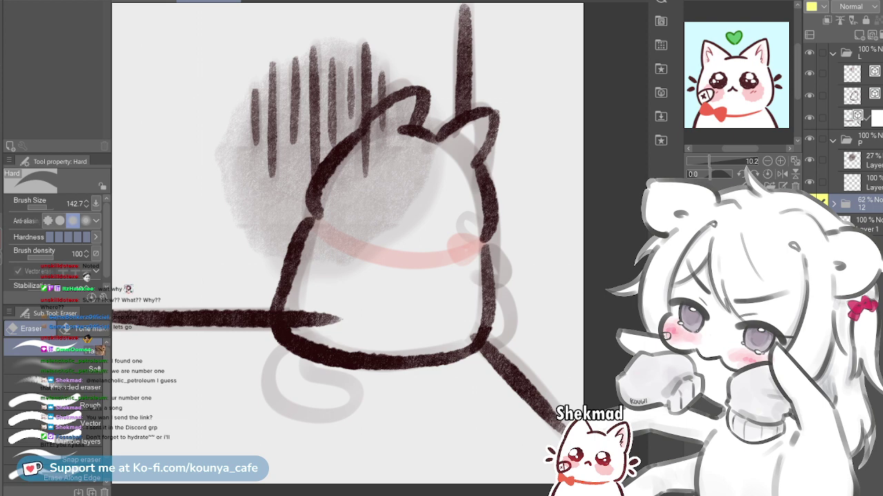
{"action": "left_click", "coordinate": [870, 161]}
{"action": "left_click", "coordinate": [881, 6]}
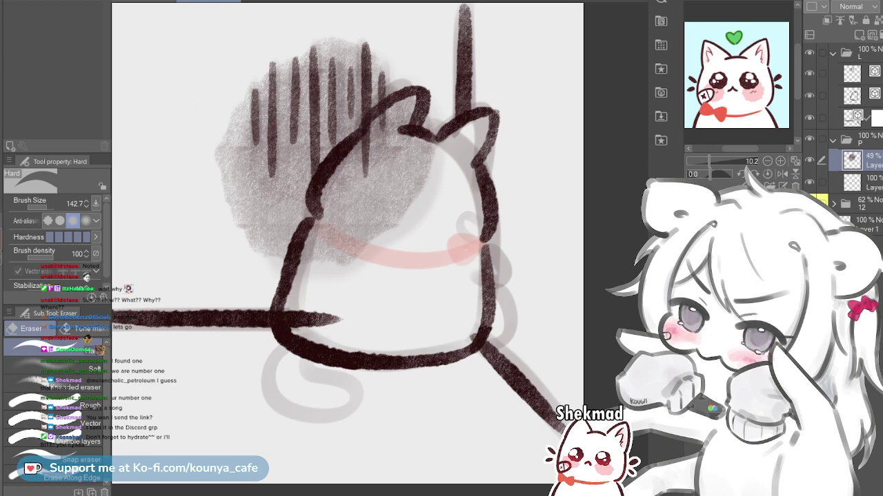
Mask out the end of the horizontal corner line that runs inside the cat's body
{"action": "left_click", "coordinate": [855, 117]}
{"action": "left_click_drag", "start_coordinate": [353, 294], "coordinate": [327, 307]}
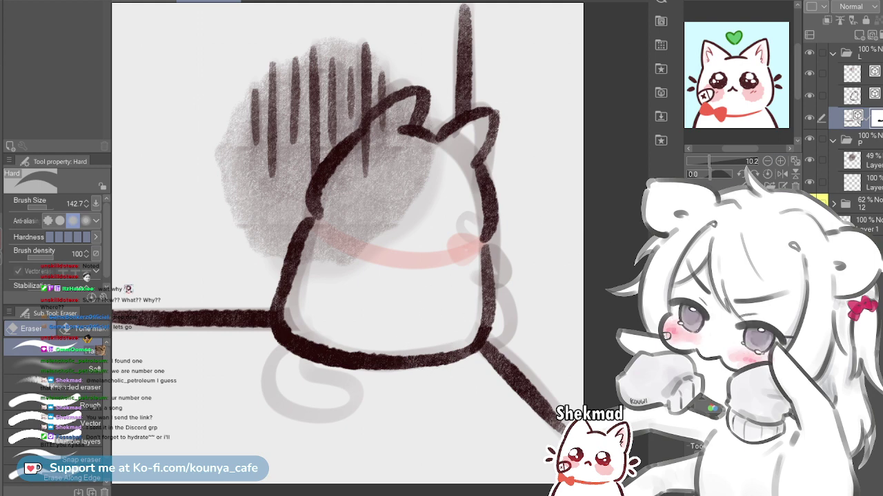
{"action": "left_click", "coordinate": [867, 95]}
{"action": "left_click", "coordinate": [866, 118]}
Add a new layer above the cat outline layer and choose the Serious pencil D<3 brush
{"action": "left_click", "coordinate": [866, 96]}
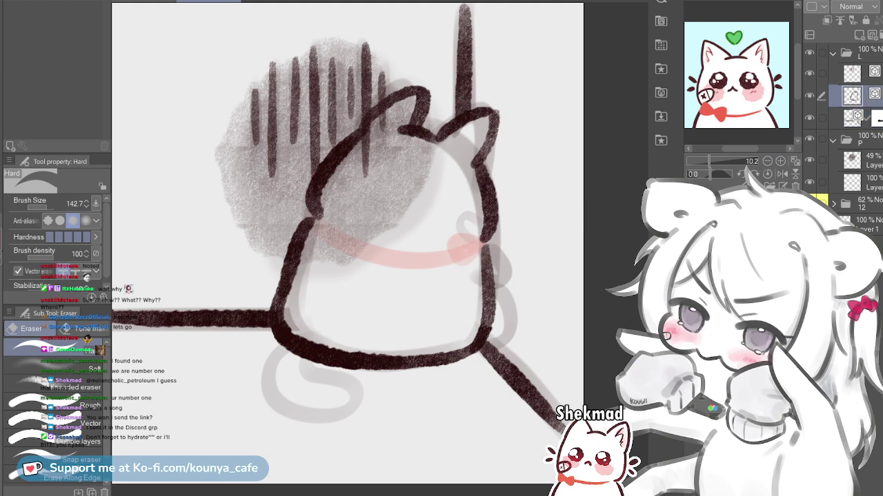
{"action": "key", "text": "p"}
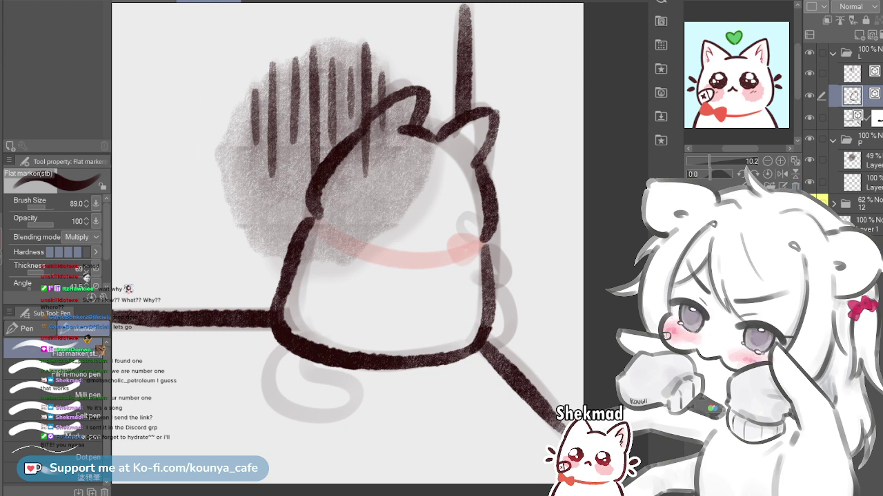
{"action": "key", "text": "ctrl+shift+n"}
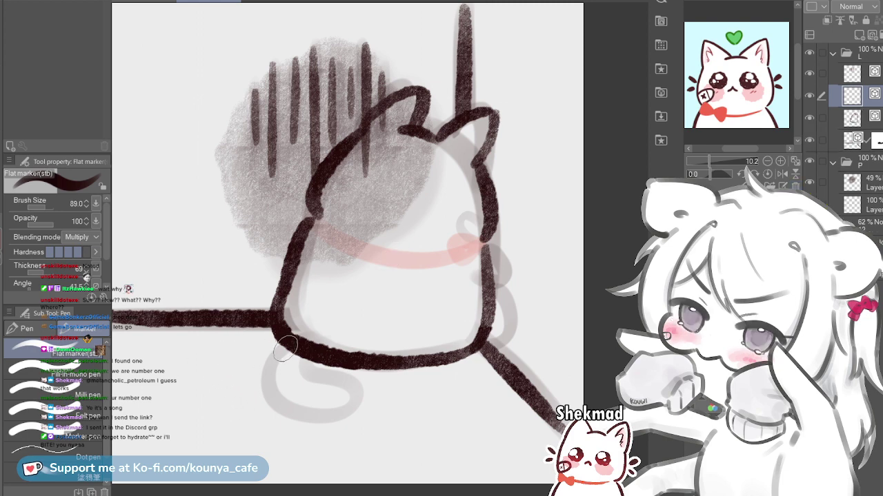
{"action": "key", "text": "p"}
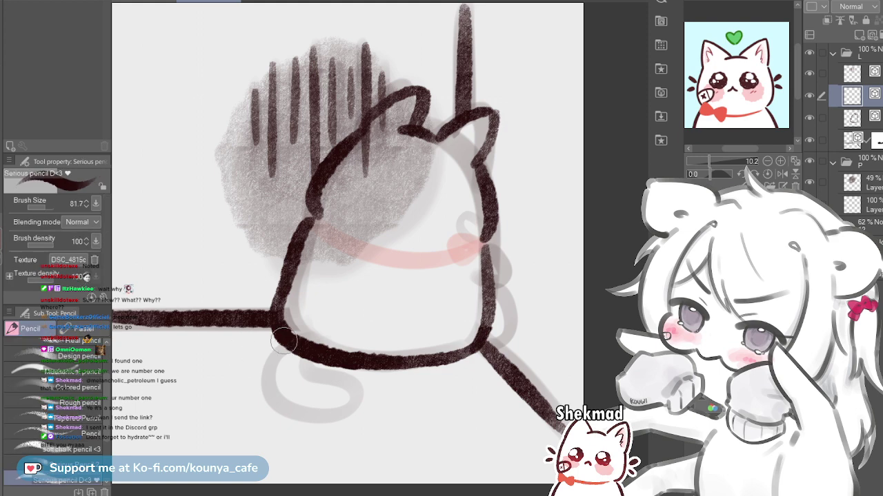
{"action": "mouse_move", "coordinate": [273, 364]}
{"action": "left_mouse_down"}
{"action": "mouse_move", "coordinate": [288, 338]}
{"action": "mouse_move", "coordinate": [268, 391]}
{"action": "left_mouse_up"}
{"action": "left_click_drag", "start_coordinate": [310, 425], "coordinate": [342, 421]}
{"action": "key", "text": "ctrl+z"}
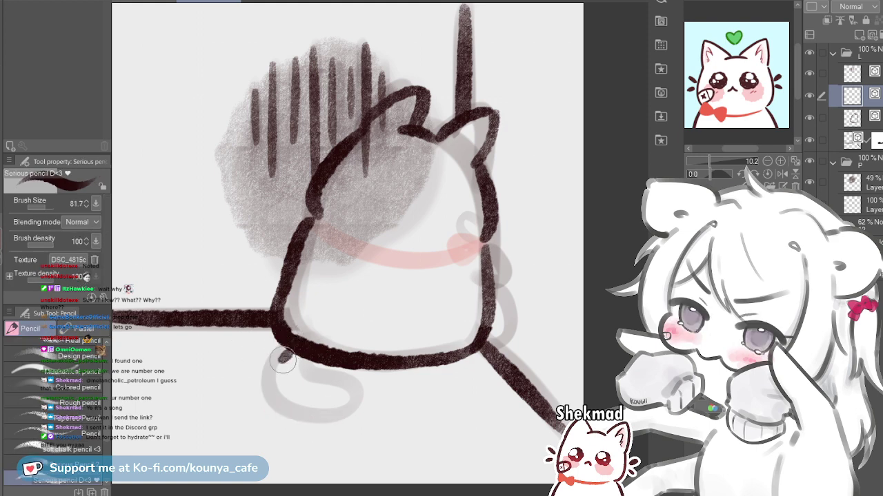
{"action": "key", "text": "ctrl+z"}
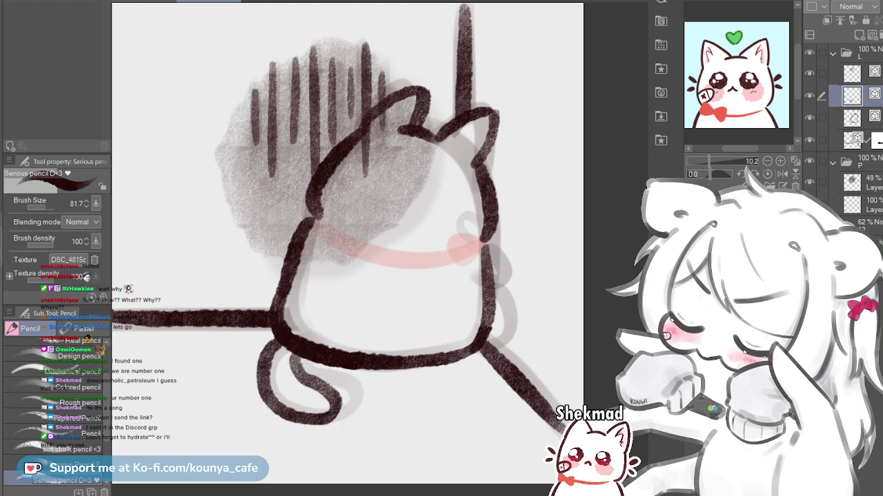
{"action": "key", "text": "ctrl+z"}
{"action": "left_click_drag", "start_coordinate": [284, 345], "coordinate": [277, 395]}
{"action": "key", "text": "ctrl+z"}
Draw the curled tail outline hanging from the lower-left corner of the cat's body, following the sketch
{"action": "mouse_move", "coordinate": [284, 345]}
{"action": "left_mouse_down"}
{"action": "mouse_move", "coordinate": [275, 364]}
{"action": "mouse_move", "coordinate": [283, 409]}
{"action": "left_mouse_up"}
{"action": "mouse_move", "coordinate": [347, 412]}
{"action": "left_mouse_down"}
{"action": "mouse_move", "coordinate": [355, 395]}
{"action": "mouse_move", "coordinate": [312, 385]}
{"action": "left_mouse_up"}
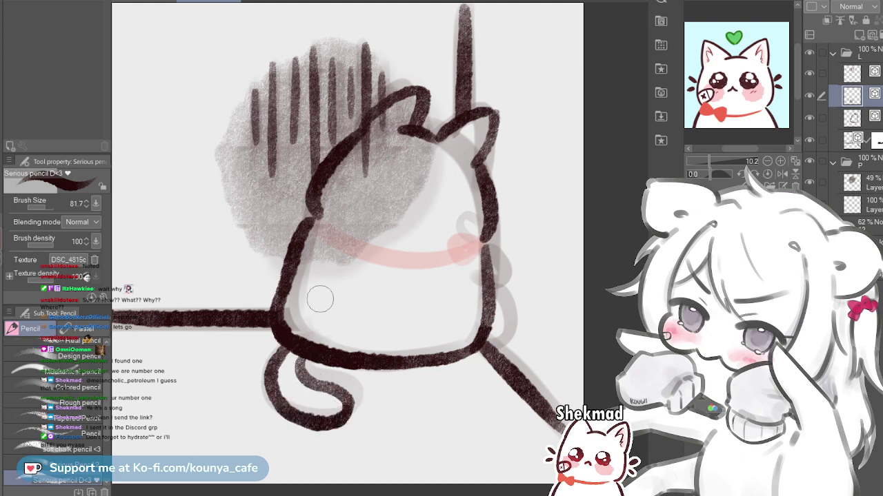
{"action": "scroll", "coordinate": [292, 316], "scroll_direction": "down", "scroll_amount": 3}
{"action": "scroll", "coordinate": [380, 248], "scroll_direction": "up", "scroll_amount": 1}
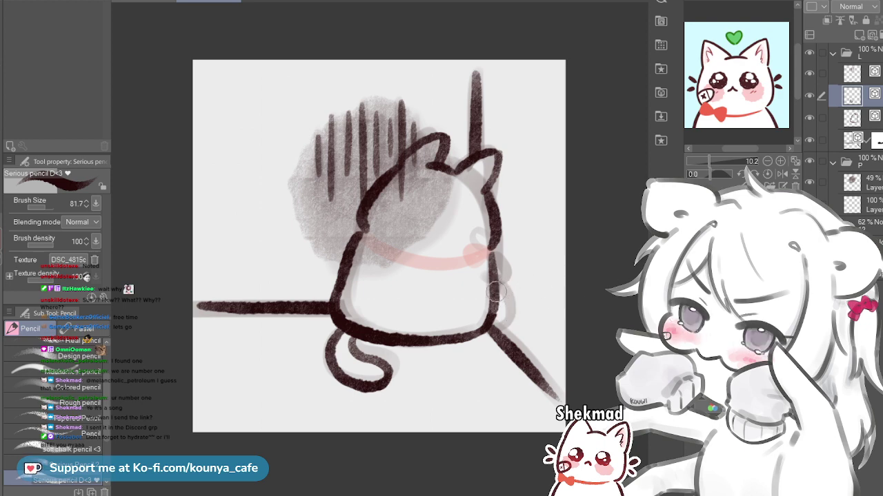
{"action": "key", "text": "ctrl+z"}
{"action": "mouse_move", "coordinate": [497, 290]}
{"action": "left_mouse_down"}
{"action": "mouse_move", "coordinate": [498, 281]}
{"action": "mouse_move", "coordinate": [515, 293]}
{"action": "mouse_move", "coordinate": [514, 324]}
{"action": "mouse_move", "coordinate": [495, 329]}
{"action": "left_mouse_up"}
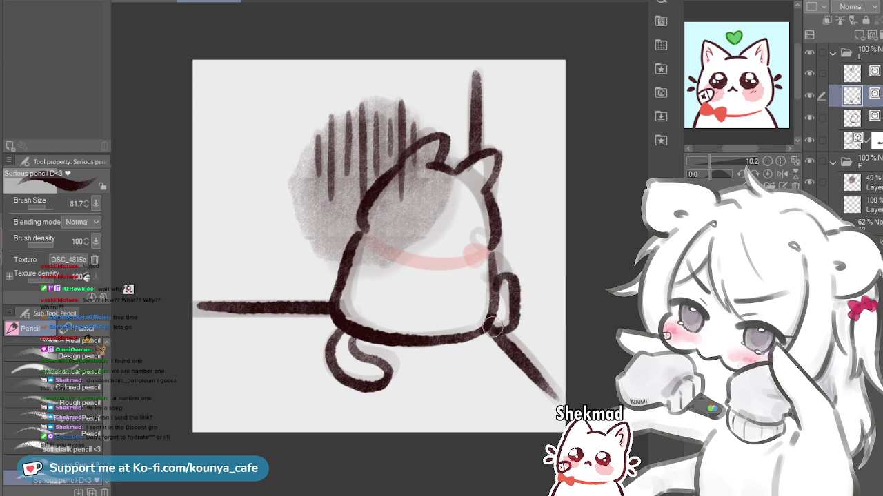
{"action": "key", "text": "ctrl+z"}
{"action": "key", "text": "ctrl+z"}
Draw a small rounded paw loop on the lower right side of the body and adjust its stroke's position and size
{"action": "left_click_drag", "start_coordinate": [491, 298], "coordinate": [514, 302]}
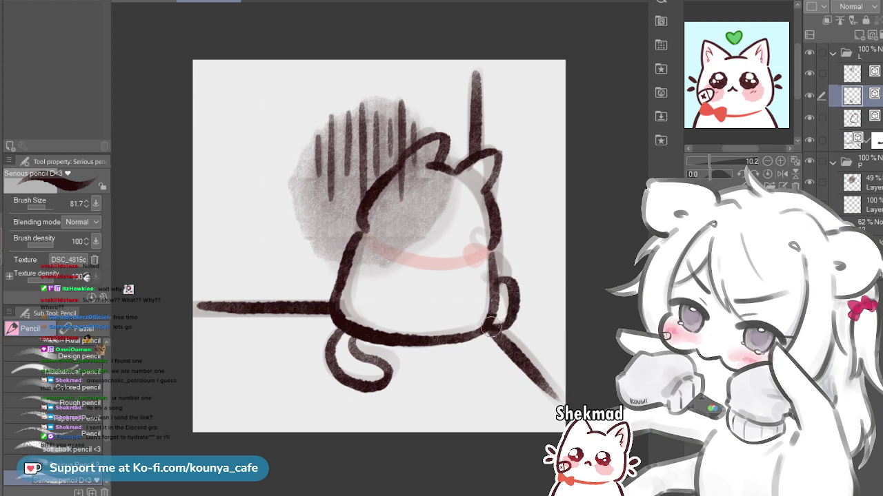
{"action": "key", "text": "ctrl+z"}
{"action": "key", "text": "ctrl+z"}
{"action": "left_click", "coordinate": [514, 303], "text": "ctrl"}
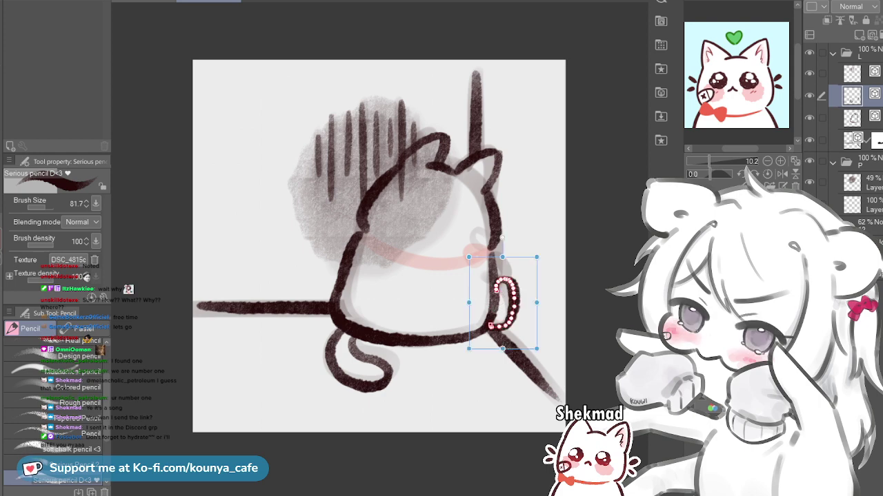
{"action": "left_click_drag", "start_coordinate": [515, 303], "coordinate": [514, 309]}
{"action": "left_click_drag", "start_coordinate": [491, 255], "coordinate": [503, 281]}
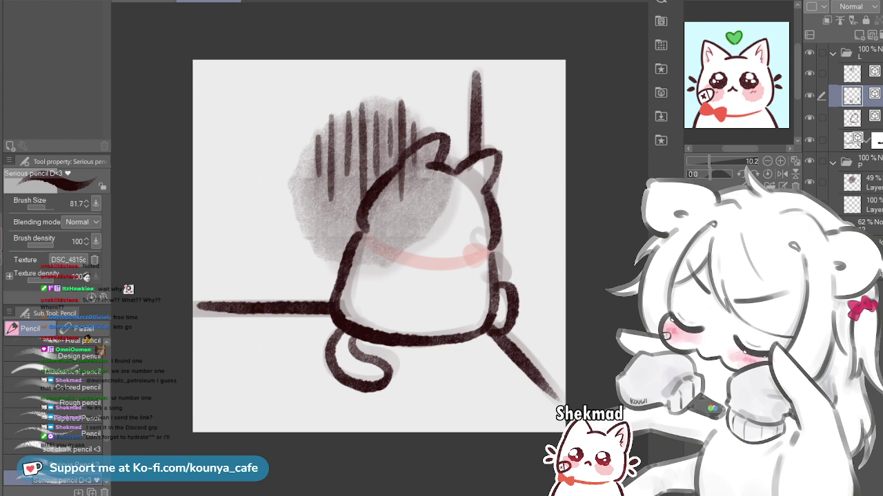
Group the cat outline layer, the tail and paw layer and the empty layer between them into one folder inside L
{"action": "scroll", "coordinate": [483, 345], "scroll_direction": "down", "scroll_amount": 2}
{"action": "left_click_drag", "start_coordinate": [397, 262], "coordinate": [392, 254]}
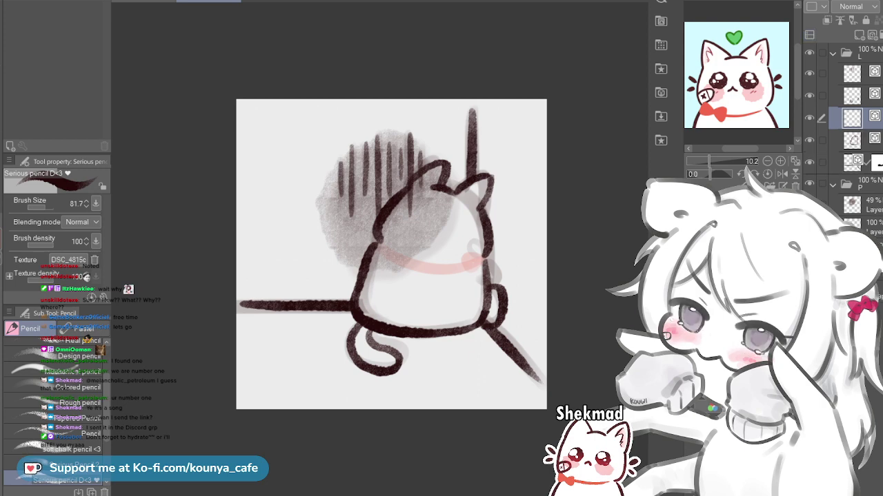
{"action": "left_click", "coordinate": [863, 140]}
{"action": "left_click", "coordinate": [863, 96], "text": "shift"}
{"action": "key", "text": "ctrl+g"}
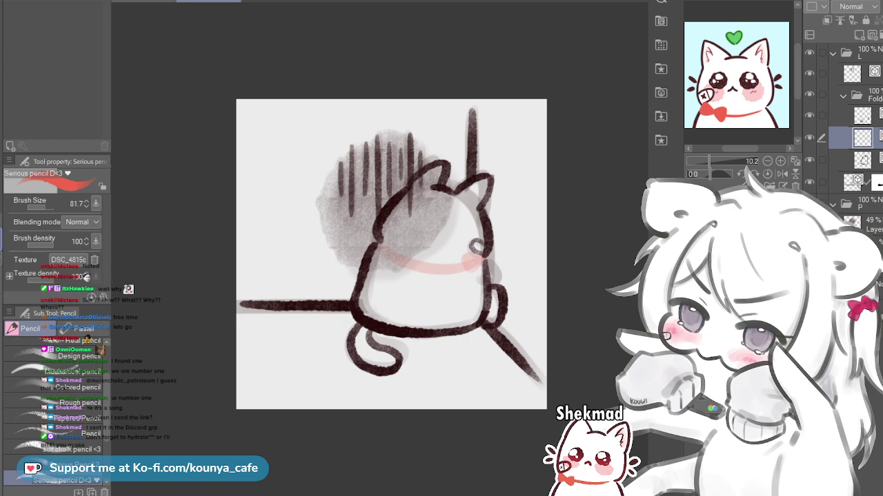
Draw a curved red collar across the cat's neck on a new layer, with the brush size reduced to 62.5
{"action": "key", "text": "ctrl+shift+n"}
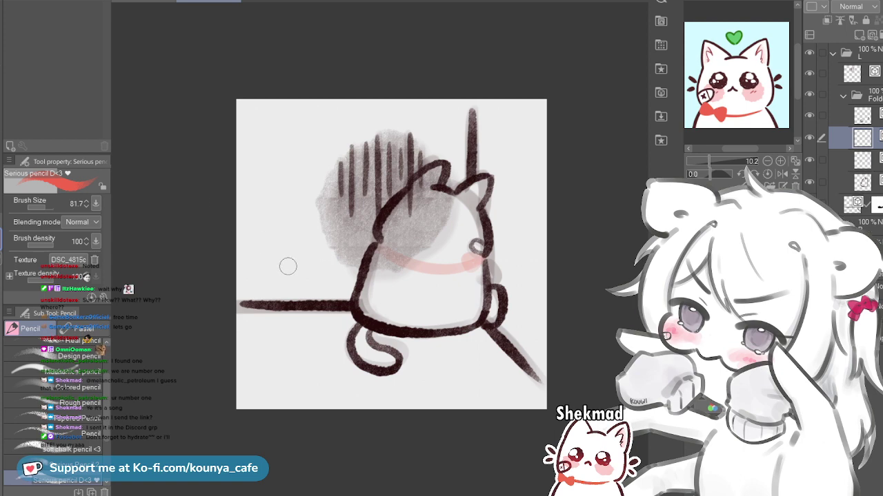
{"action": "mouse_move", "coordinate": [388, 250]}
{"action": "left_mouse_down"}
{"action": "mouse_move", "coordinate": [388, 240]}
{"action": "mouse_move", "coordinate": [474, 260]}
{"action": "left_mouse_up"}
{"action": "key", "text": "ctrl+z"}
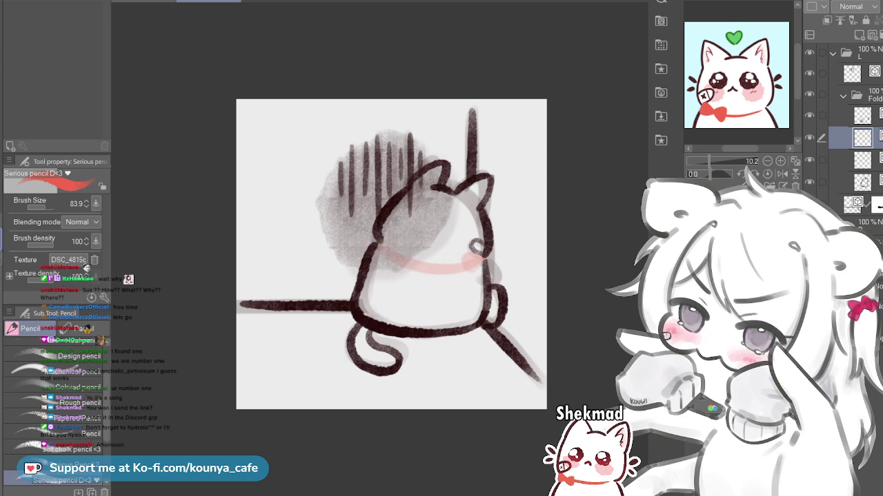
{"action": "left_click_drag", "start_coordinate": [380, 245], "coordinate": [479, 259]}
{"action": "key", "text": "ctrl"}
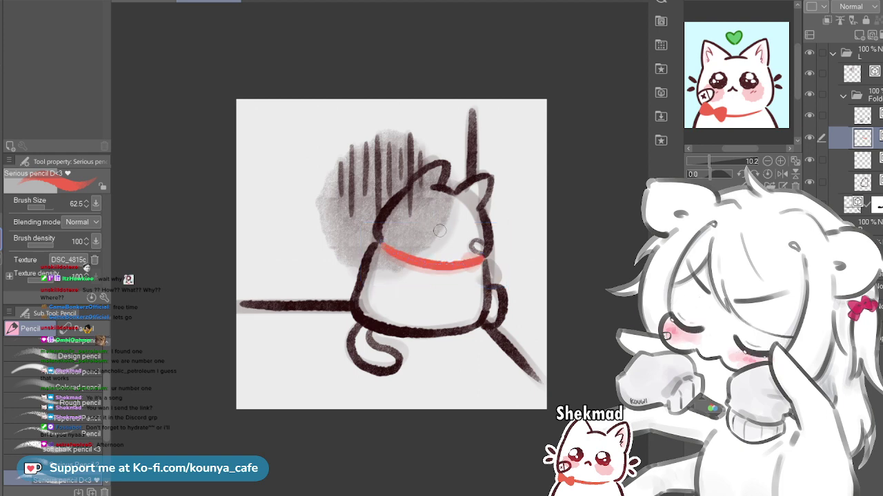
Nudge the collar stroke slightly down and to the left and draw a filled red bow at its right end
{"action": "scroll", "coordinate": [424, 256], "scroll_direction": "up", "scroll_amount": 3}
{"action": "key", "text": "ctrl"}
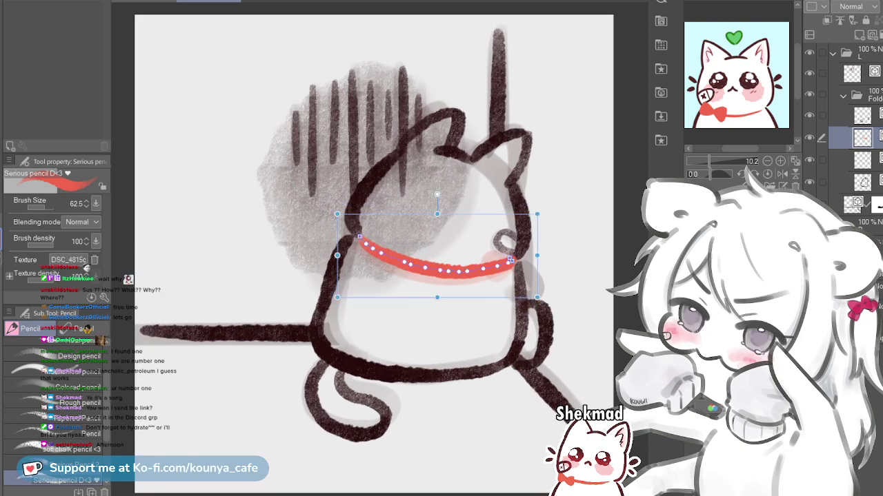
{"action": "left_click_drag", "start_coordinate": [437, 270], "coordinate": [434, 272]}
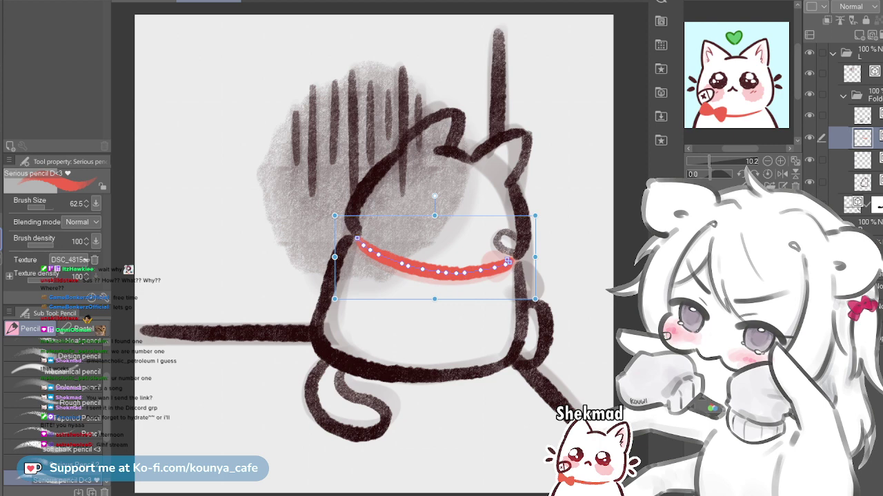
{"action": "key", "text": "ctrl"}
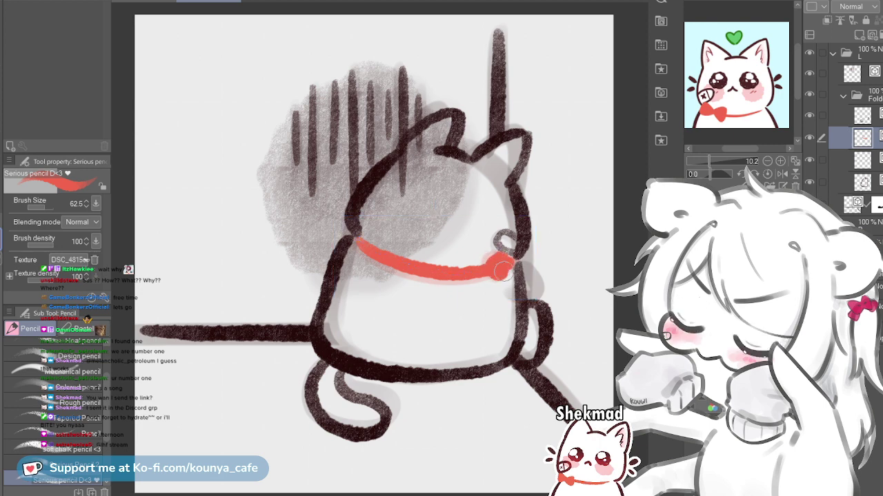
{"action": "left_click_drag", "start_coordinate": [500, 272], "coordinate": [525, 260]}
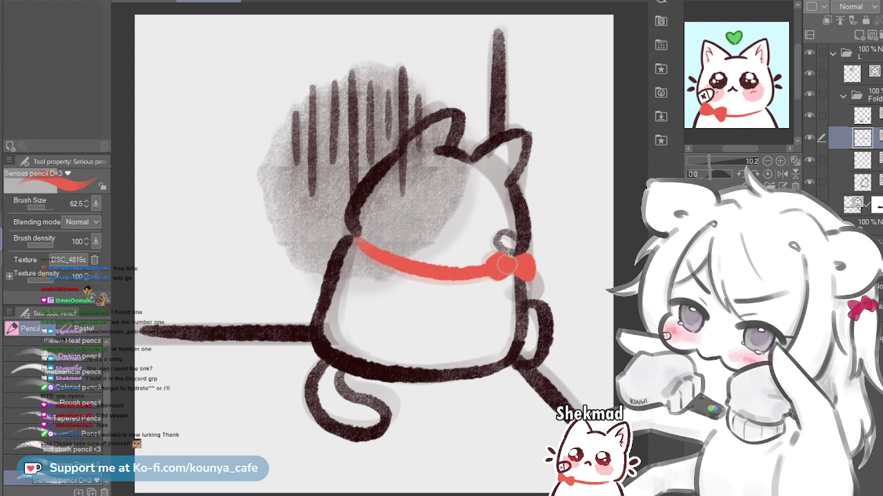
Draw two short dark whiskers on a new layer across the right edge of the cat's face and adjust their placement
{"action": "scroll", "coordinate": [587, 241], "scroll_direction": "down", "scroll_amount": 2}
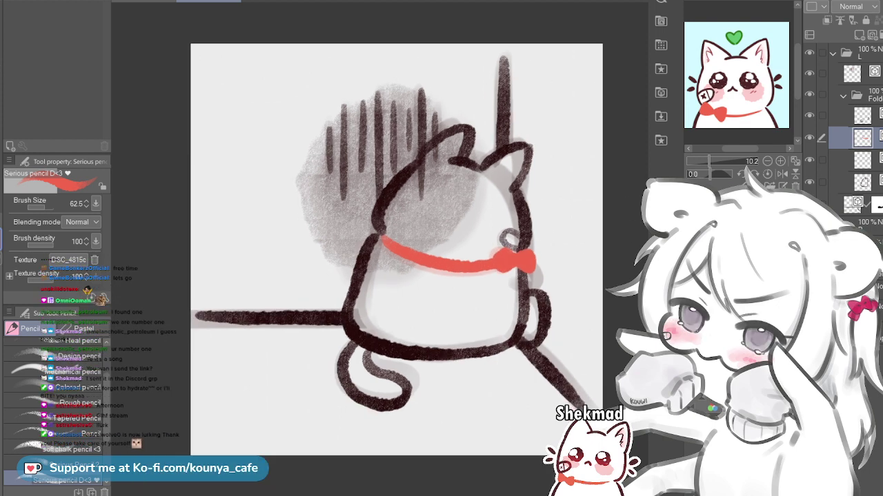
{"action": "left_click_drag", "start_coordinate": [483, 241], "coordinate": [456, 236]}
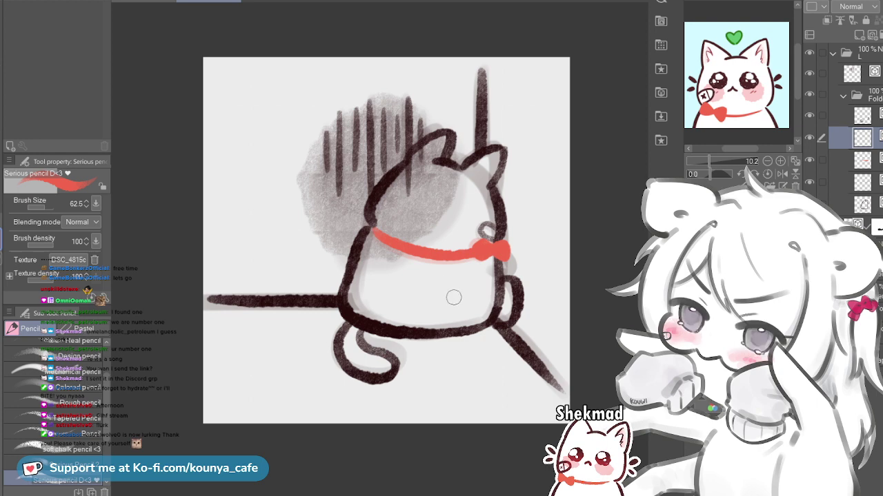
{"action": "key", "text": "x"}
{"action": "key", "text": "ctrl+z"}
{"action": "left_click_drag", "start_coordinate": [509, 220], "coordinate": [514, 224]}
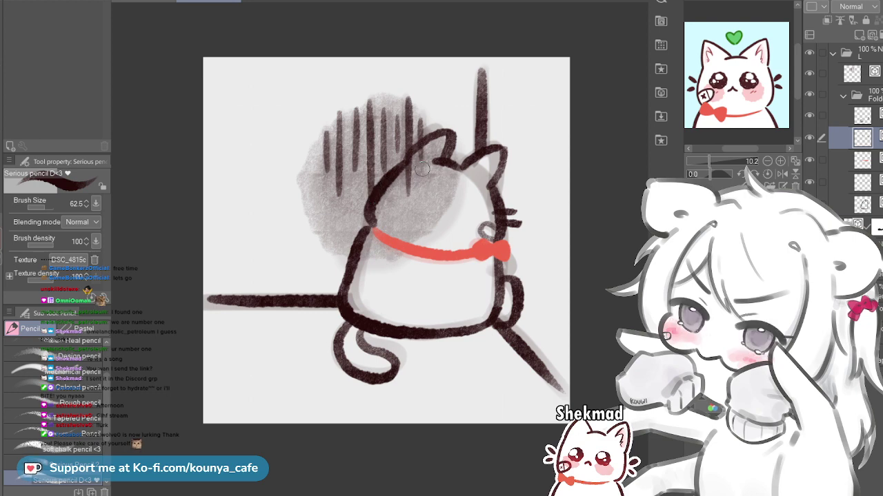
{"action": "mouse_move", "coordinate": [507, 219]}
{"action": "left_mouse_down"}
{"action": "mouse_move", "coordinate": [521, 218]}
{"action": "mouse_move", "coordinate": [515, 228]}
{"action": "left_mouse_up"}
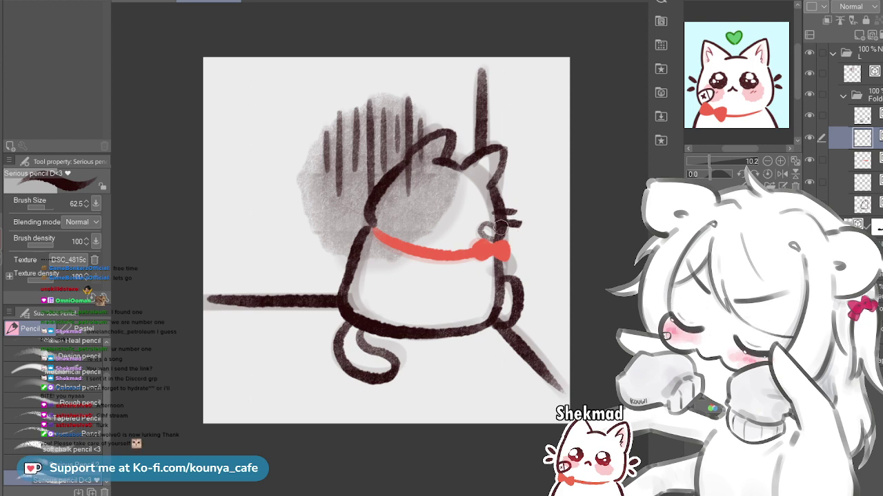
{"action": "left_click_drag", "start_coordinate": [502, 228], "coordinate": [519, 225]}
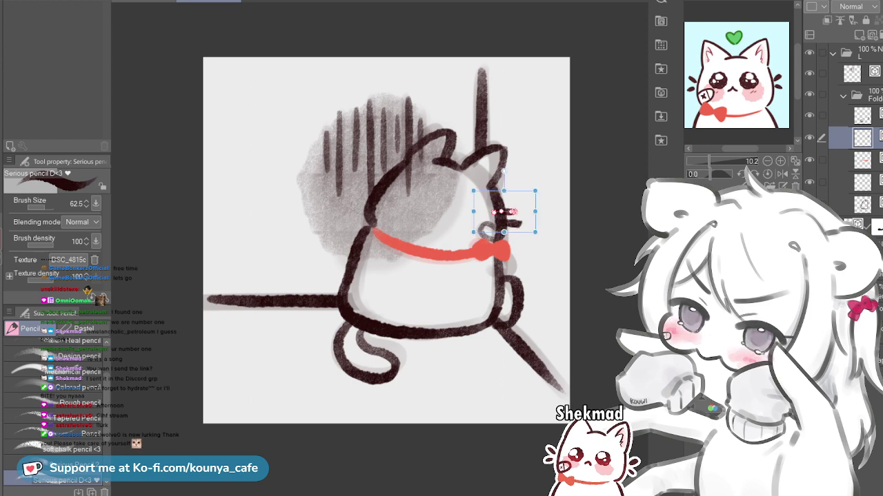
{"action": "left_click_drag", "start_coordinate": [486, 231], "coordinate": [488, 233]}
{"action": "key", "text": "Return"}
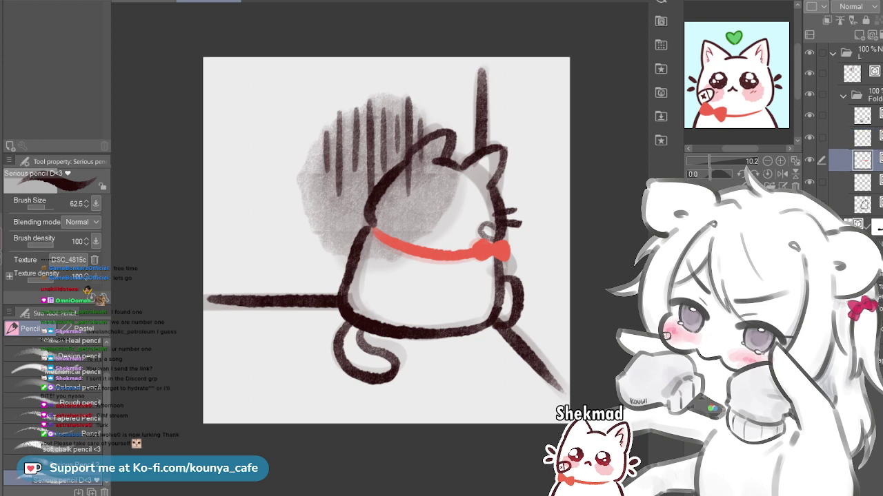
Try hiding the grey sketch beneath the cat line art
{"action": "left_click", "coordinate": [809, 249]}
{"action": "left_click", "coordinate": [808, 248]}
{"action": "left_click", "coordinate": [878, 356]}
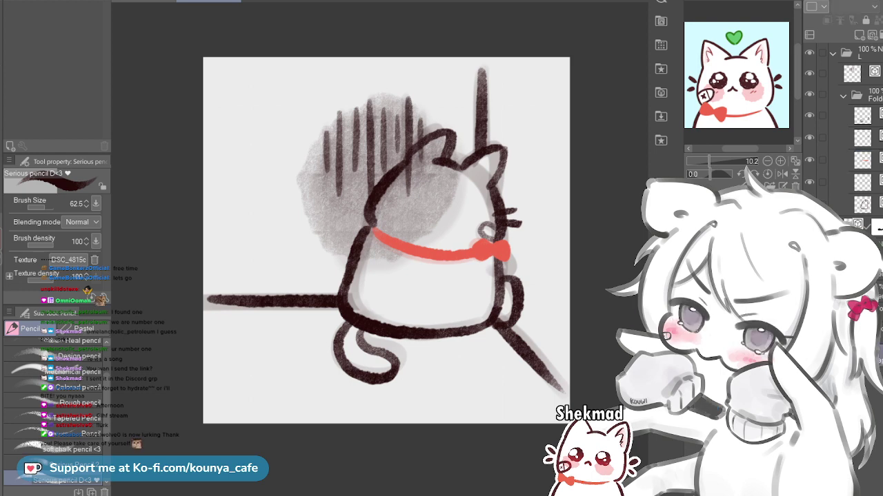
{"action": "left_click", "coordinate": [878, 309]}
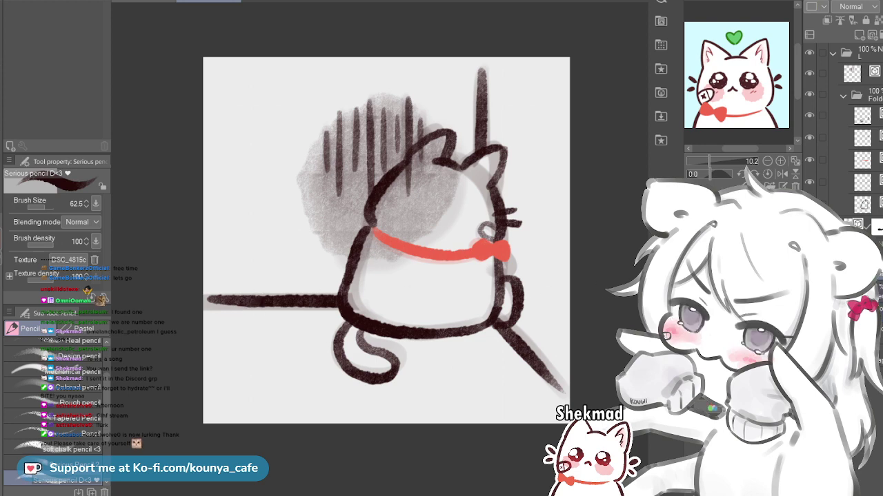
{"action": "left_click", "coordinate": [862, 290]}
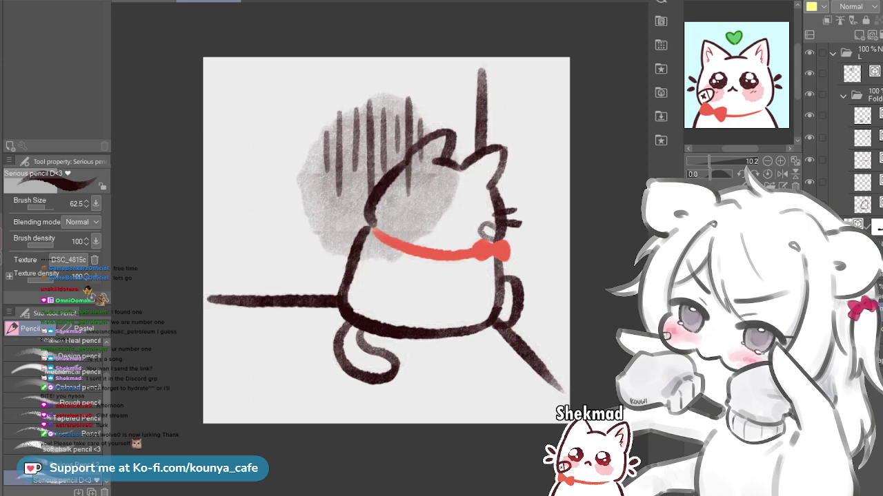
{"action": "key", "text": "ctrl+z"}
{"action": "key", "text": "ctrl+z"}
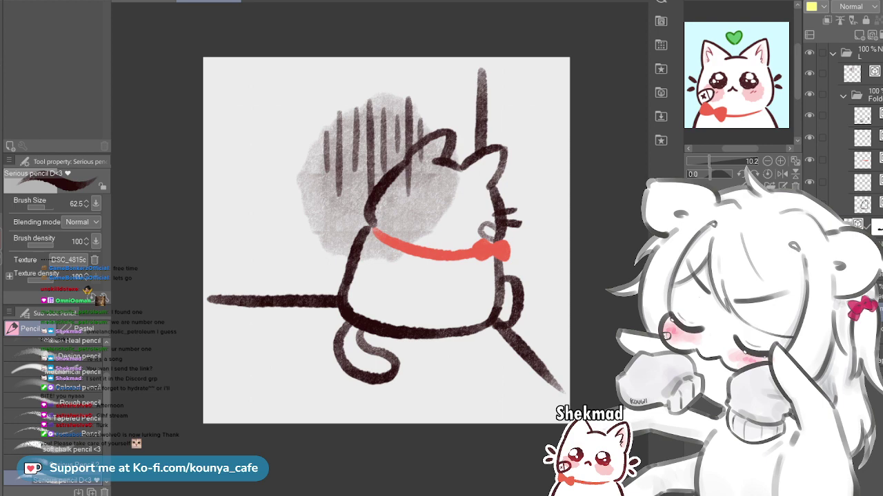
{"action": "key", "text": "ctrl+z"}
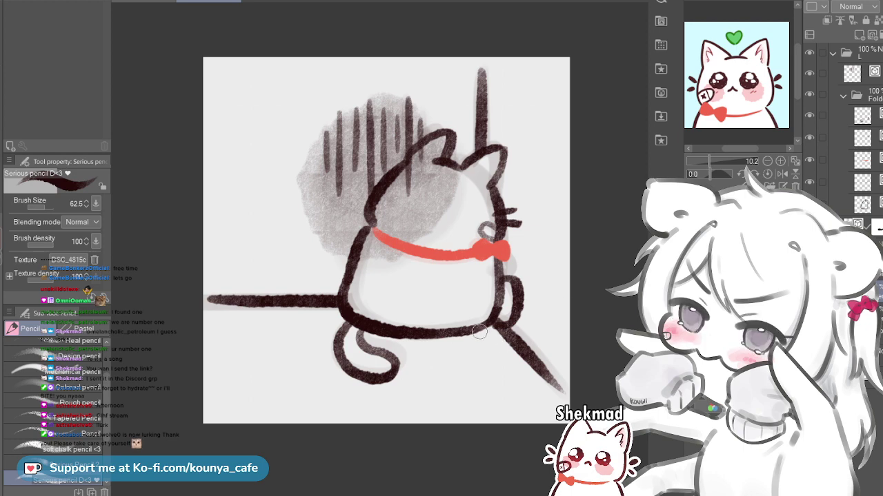
Shade a soft pencil band along the diagonal corner line at the lower right with the brush size at 865.1
{"action": "mouse_move", "coordinate": [492, 318]}
{"action": "left_mouse_down"}
{"action": "mouse_move", "coordinate": [474, 304]}
{"action": "mouse_move", "coordinate": [534, 384]}
{"action": "left_mouse_up"}
{"action": "key", "text": "bracketright"}
{"action": "left_click_drag", "start_coordinate": [477, 314], "coordinate": [546, 388]}
{"action": "key", "text": "ctrl+z"}
{"action": "left_click_drag", "start_coordinate": [478, 311], "coordinate": [565, 407]}
{"action": "key", "text": "ctrl+z"}
{"action": "key", "text": "bracketleft"}
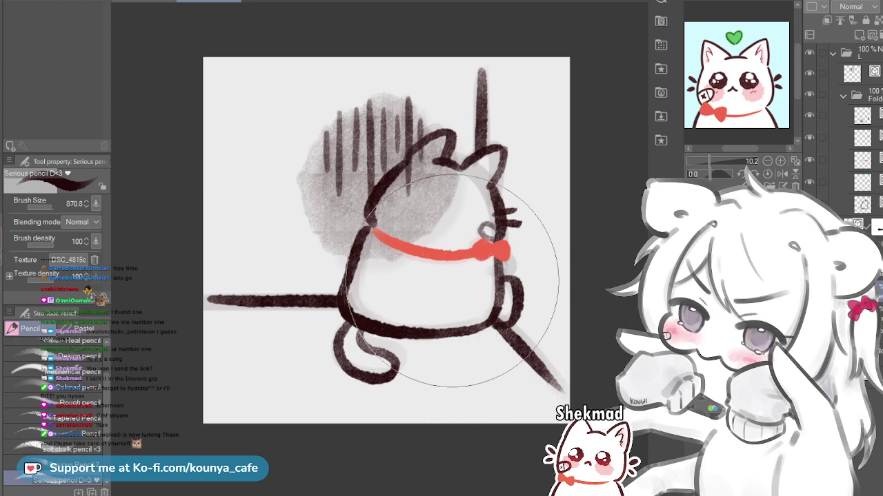
{"action": "left_click_drag", "start_coordinate": [512, 340], "coordinate": [503, 344]}
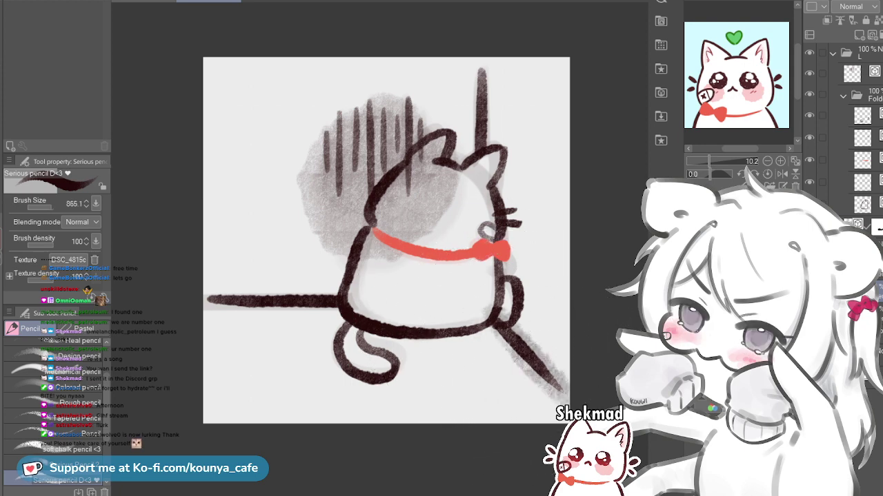
Scale the diagonal shading down slightly and align it with the corner line
{"action": "key", "text": "ctrl+t"}
{"action": "left_click_drag", "start_coordinate": [521, 364], "coordinate": [524, 359]}
{"action": "left_click_drag", "start_coordinate": [479, 416], "coordinate": [485, 408]}
{"action": "left_click_drag", "start_coordinate": [528, 355], "coordinate": [526, 363]}
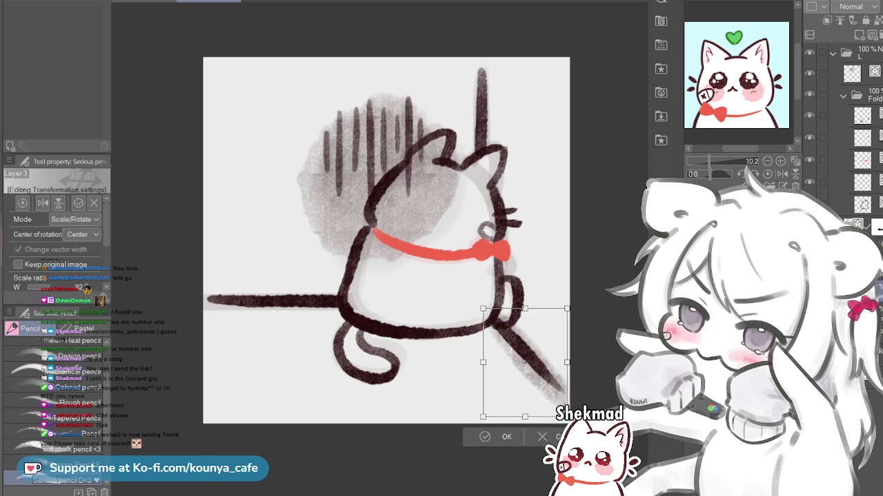
{"action": "key", "text": "Return"}
Shade softly along the vertical corner line at brush size 934.3 and along the horizontal wall line at 448.4
{"action": "left_click_drag", "start_coordinate": [469, 36], "coordinate": [469, 220]}
{"action": "key", "text": "ctrl+z"}
{"action": "key", "text": "bracketleft"}
{"action": "left_click_drag", "start_coordinate": [488, 44], "coordinate": [488, 207]}
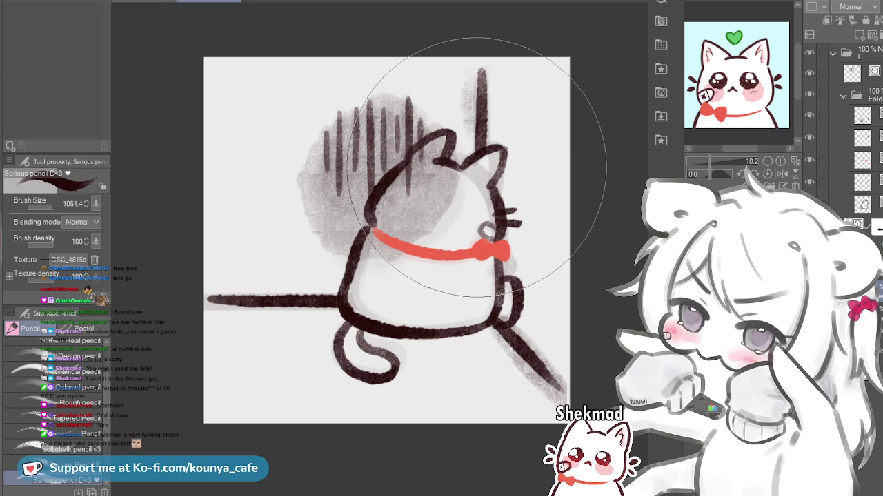
{"action": "key", "text": "["}
{"action": "left_click_drag", "start_coordinate": [485, 53], "coordinate": [476, 153]}
{"action": "key", "text": "ctrl+z"}
{"action": "key", "text": "ctrl+z"}
{"action": "key", "text": "bracketleft"}
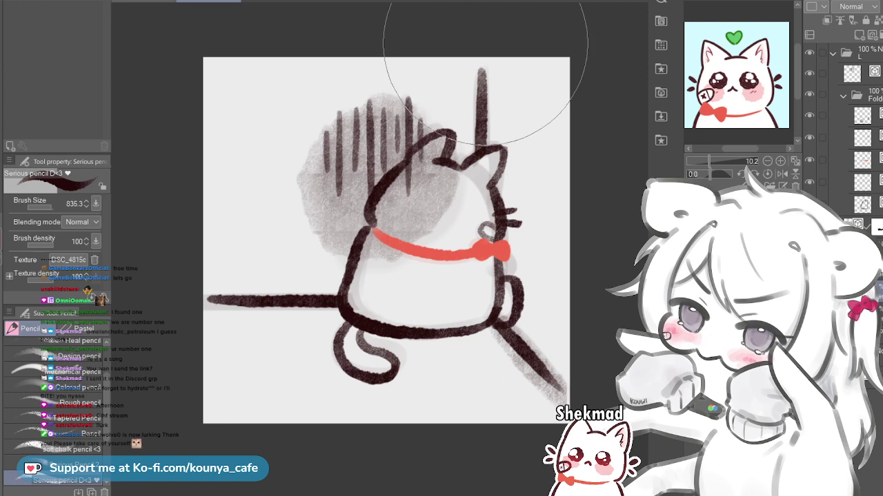
{"action": "key", "text": "bracketright"}
{"action": "key", "text": "bracketright"}
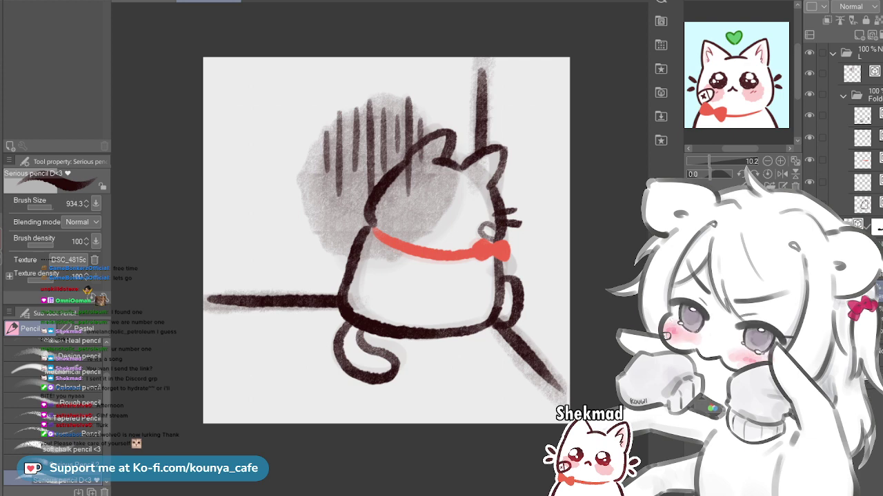
{"action": "key", "text": "bracketleft"}
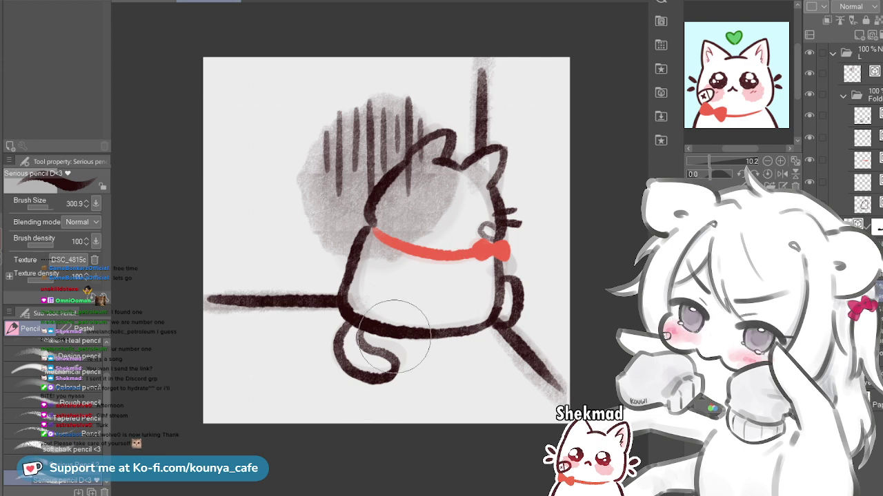
{"action": "left_click_drag", "start_coordinate": [350, 308], "coordinate": [414, 340]}
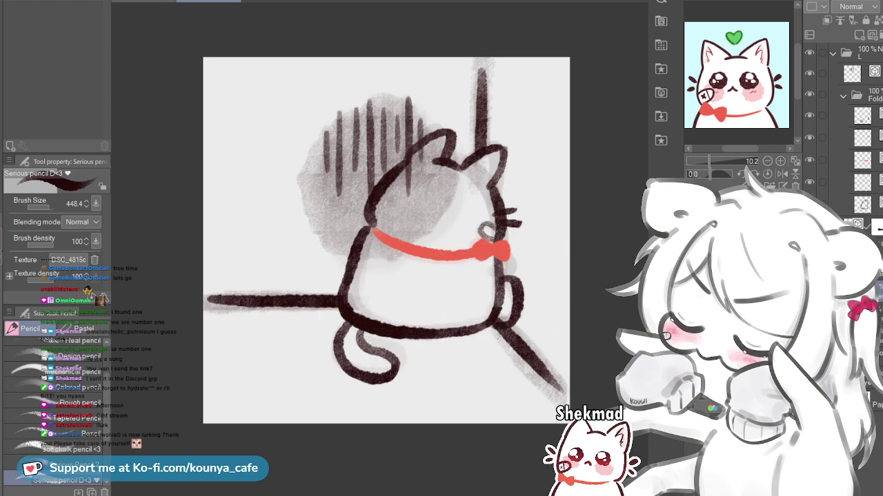
Move the whole cat folder slightly down and to the left, and erase the corner lines overlapping the body
{"action": "left_click", "coordinate": [870, 95]}
{"action": "left_click", "coordinate": [871, 116]}
{"action": "left_click", "coordinate": [871, 95]}
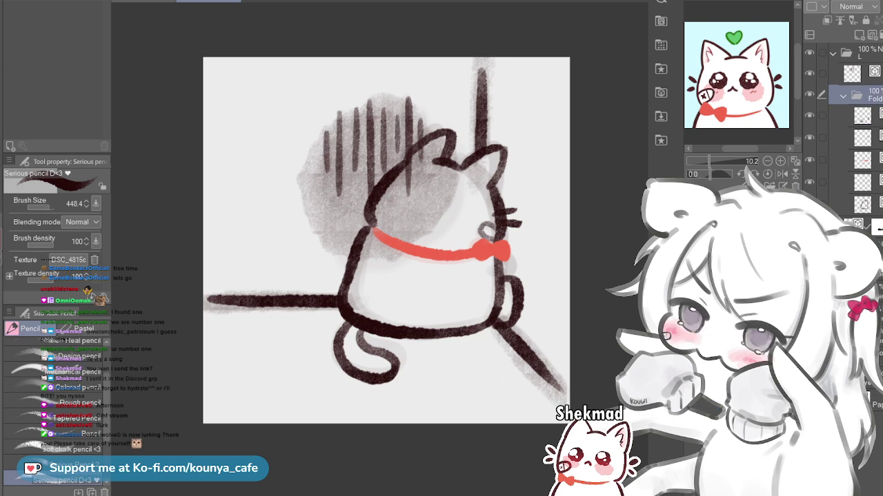
{"action": "key", "text": "ctrl+t"}
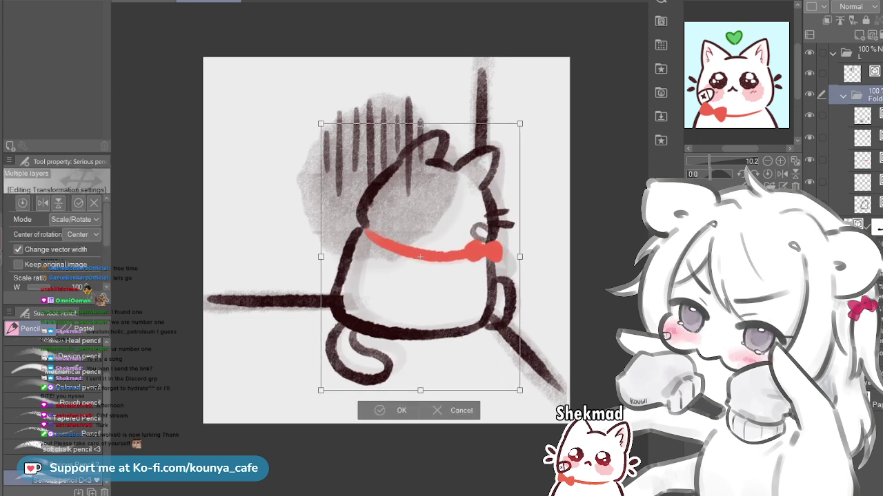
{"action": "mouse_move", "coordinate": [429, 276]}
{"action": "left_mouse_down"}
{"action": "mouse_move", "coordinate": [421, 280]}
{"action": "mouse_move", "coordinate": [420, 260]}
{"action": "left_mouse_up"}
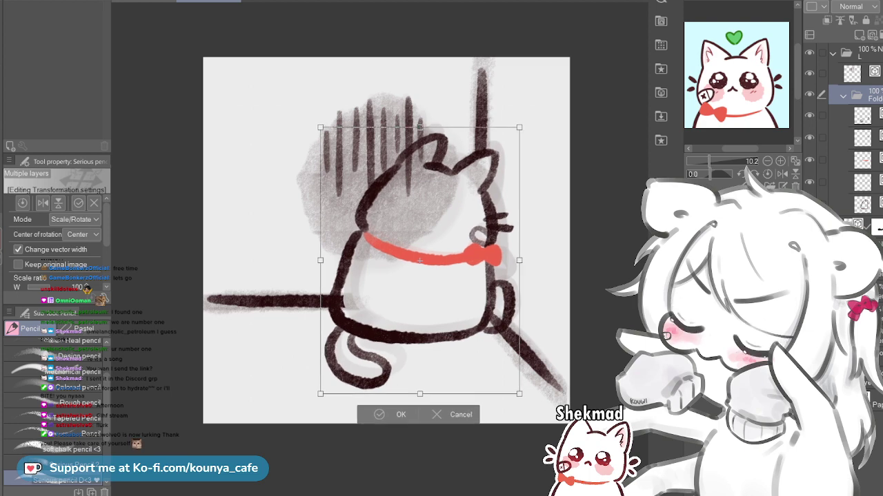
{"action": "key", "text": "Return"}
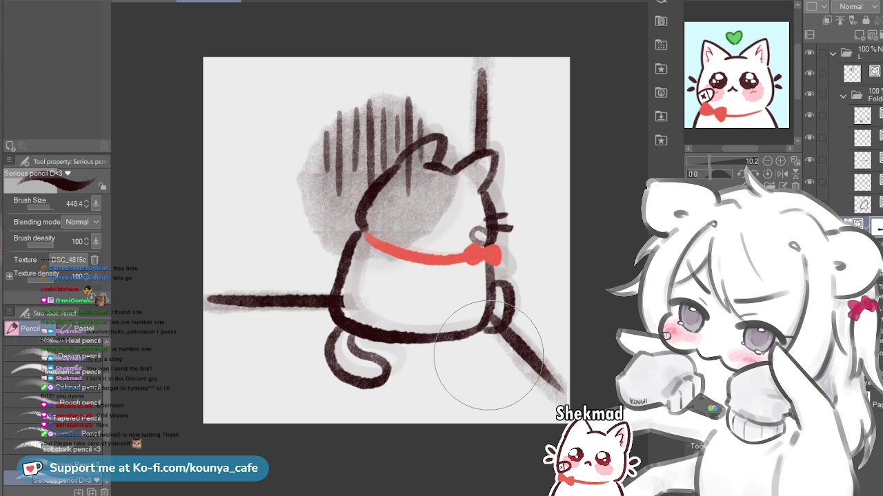
{"action": "key", "text": "e"}
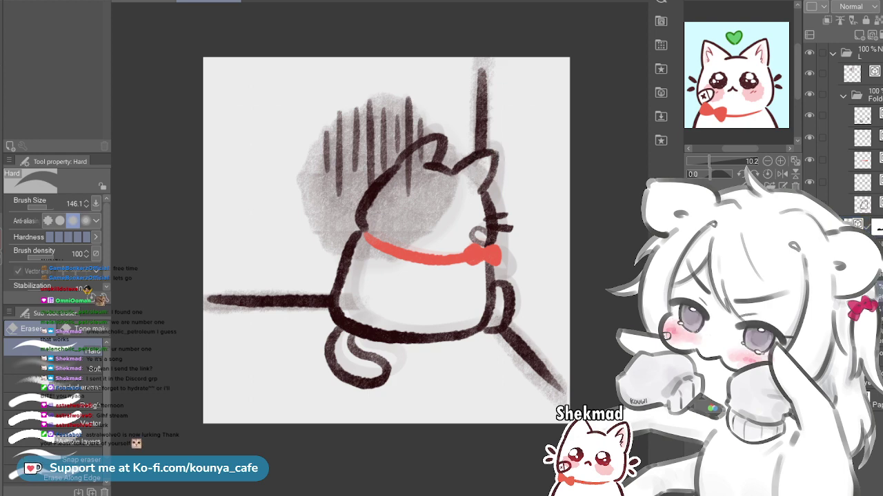
{"action": "key", "text": "p"}
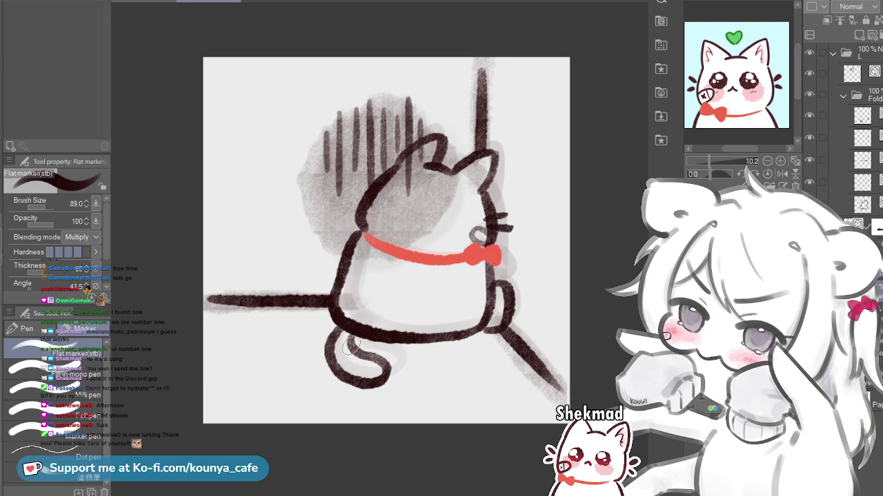
{"action": "left_click_drag", "start_coordinate": [391, 340], "coordinate": [440, 342]}
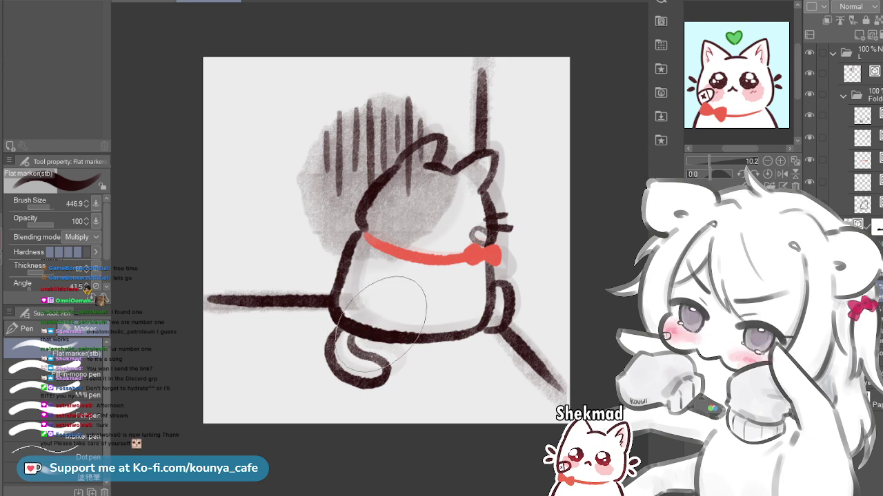
{"action": "left_click_drag", "start_coordinate": [371, 335], "coordinate": [415, 340]}
{"action": "key", "text": "ctrl+z"}
{"action": "key", "text": "p"}
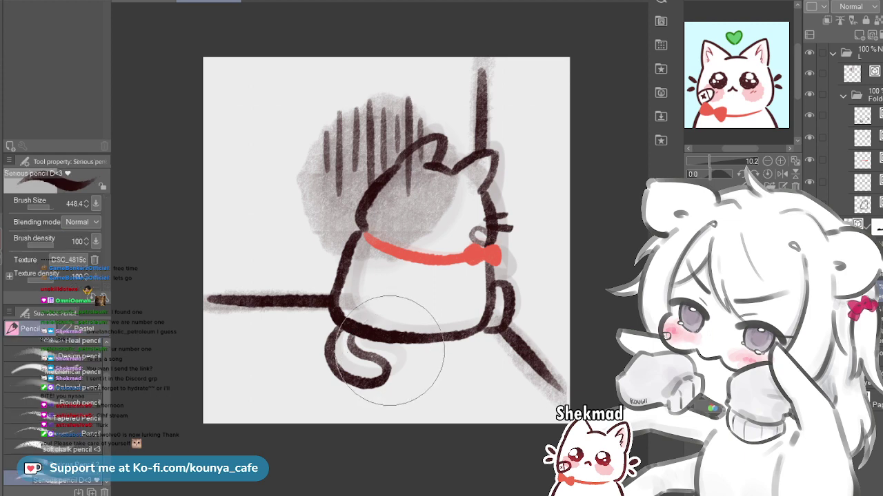
Shade a soft shadow under the cat's body at brush size 412 and around the tail with a smaller brush
{"action": "key", "text": "bracketleft"}
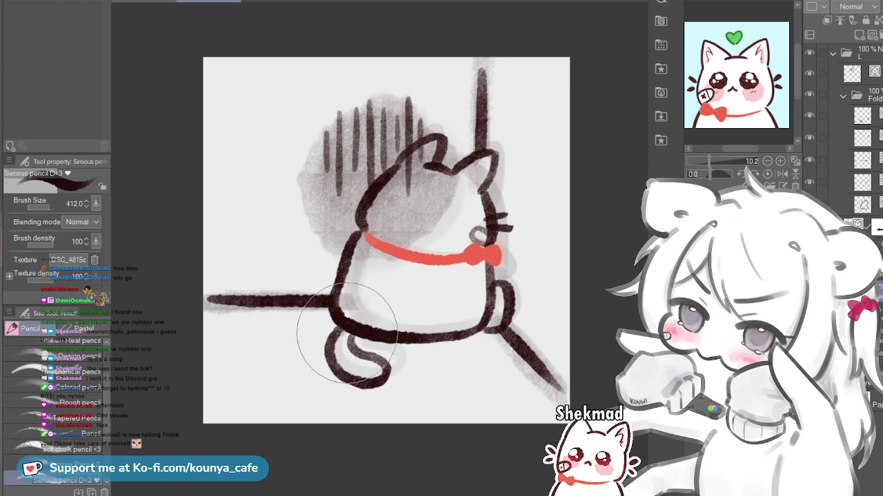
{"action": "mouse_move", "coordinate": [348, 324]}
{"action": "left_mouse_down"}
{"action": "mouse_move", "coordinate": [458, 348]}
{"action": "mouse_move", "coordinate": [478, 321]}
{"action": "left_mouse_up"}
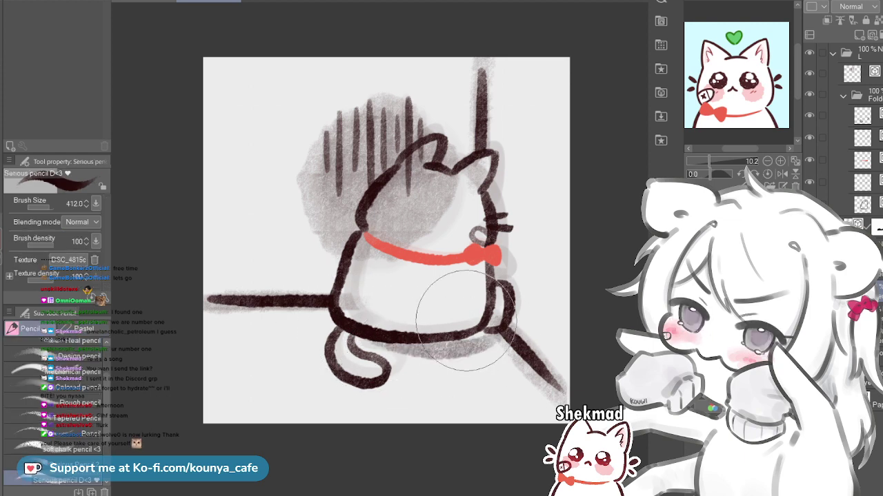
{"action": "left_click_drag", "start_coordinate": [335, 325], "coordinate": [453, 322]}
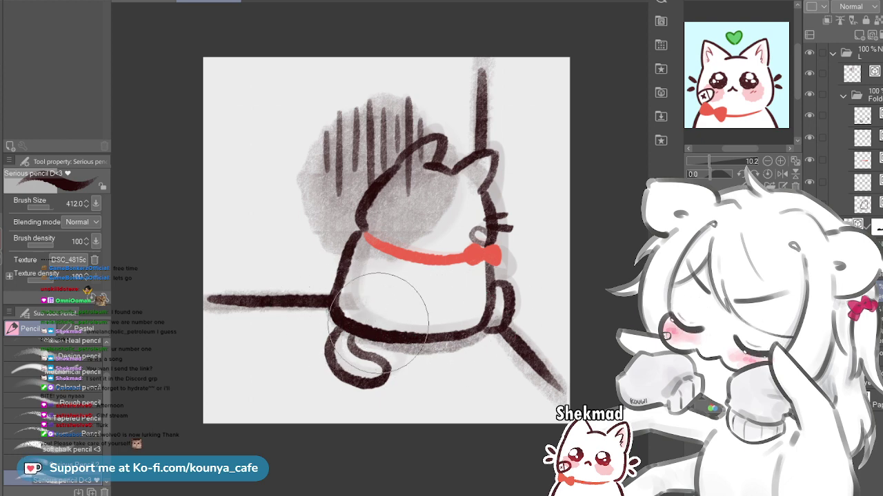
{"action": "key", "text": "["}
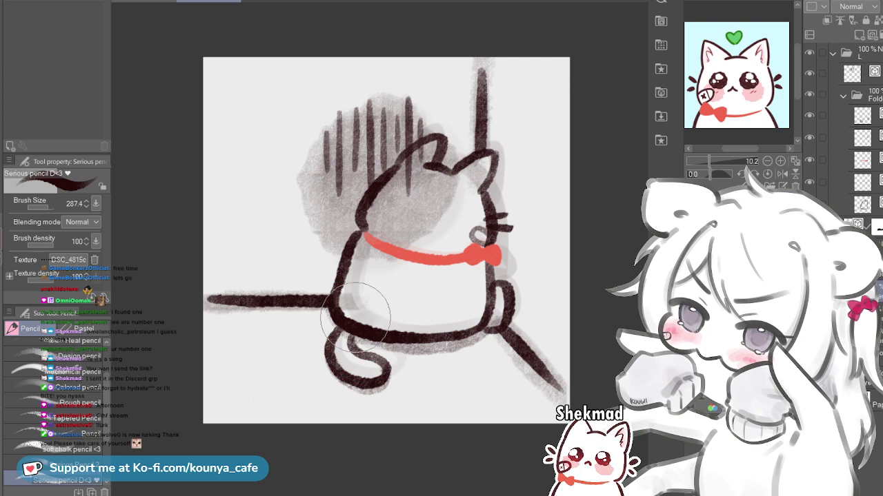
{"action": "key", "text": "["}
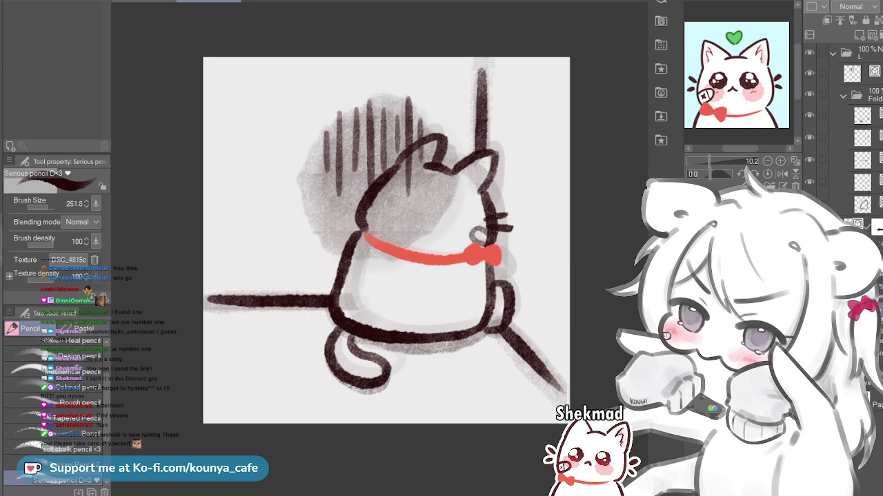
{"action": "key", "text": "ctrl+z"}
{"action": "key", "text": "ctrl+y"}
{"action": "key", "text": "ctrl+z"}
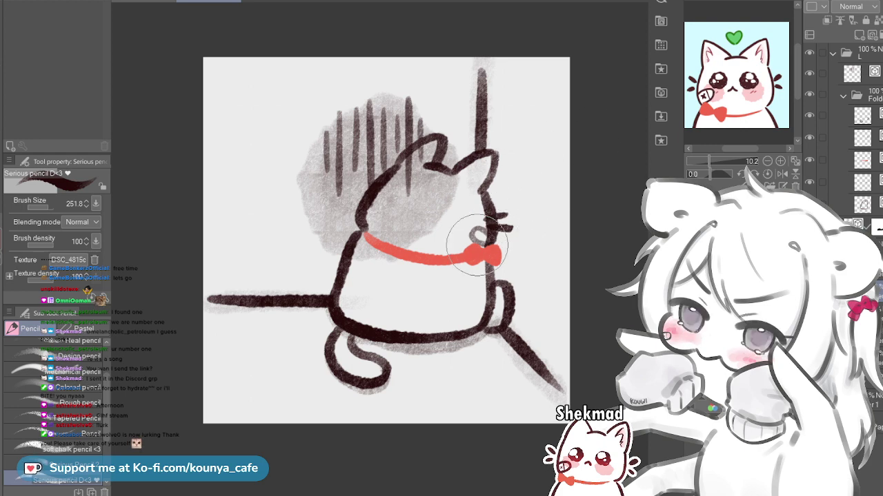
Shade a soft wall shadow along the right side of the cat's head and body with the brush size at 857.5
{"action": "mouse_move", "coordinate": [487, 195]}
{"action": "left_mouse_down"}
{"action": "mouse_move", "coordinate": [476, 150]}
{"action": "mouse_move", "coordinate": [496, 329]}
{"action": "left_mouse_up"}
{"action": "left_click_drag", "start_coordinate": [470, 156], "coordinate": [513, 156]}
{"action": "key", "text": "ctrl+z"}
{"action": "left_click_drag", "start_coordinate": [485, 186], "coordinate": [508, 323]}
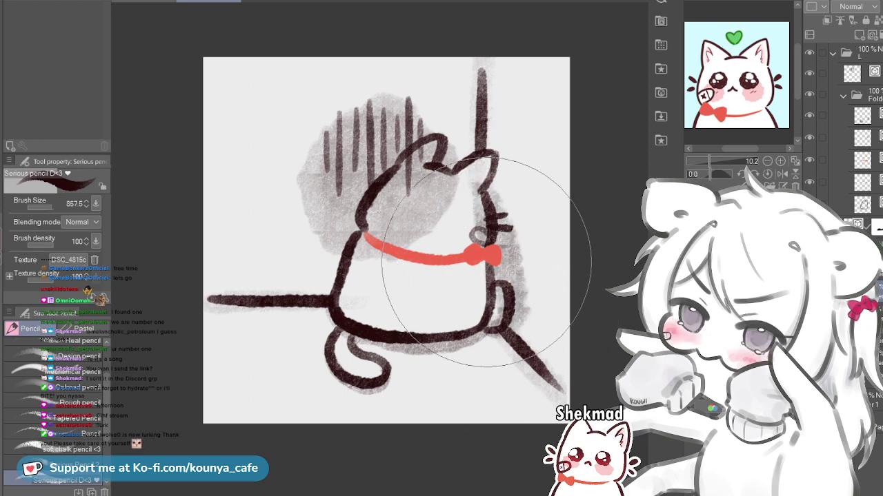
{"action": "key", "text": "ctrl+z"}
{"action": "mouse_move", "coordinate": [497, 169]}
{"action": "left_mouse_down"}
{"action": "mouse_move", "coordinate": [507, 269]}
{"action": "mouse_move", "coordinate": [492, 282]}
{"action": "left_mouse_up"}
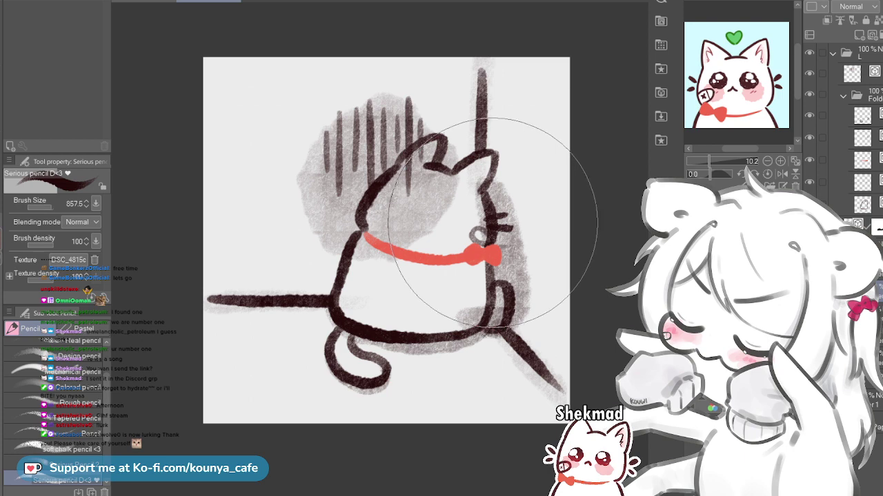
{"action": "key", "text": "ctrl+z"}
{"action": "key", "text": "ctrl+y"}
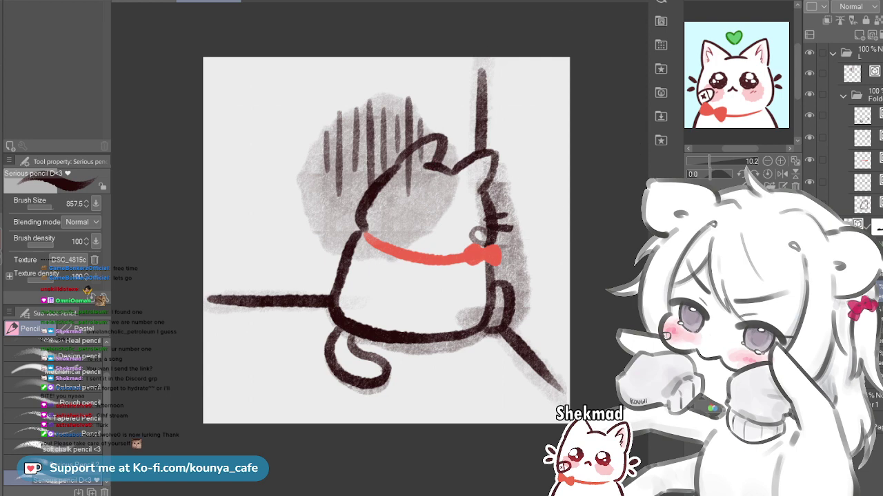
{"action": "key", "text": "e"}
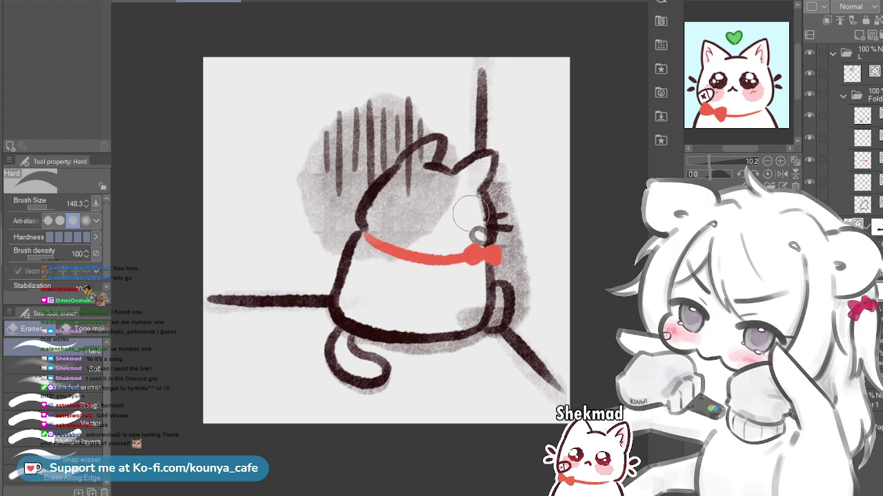
Soften the grey wall shadow beside the cat's face and lower body with the Flat marker, enlarging the brush up to 913.2
{"action": "key", "text": "p"}
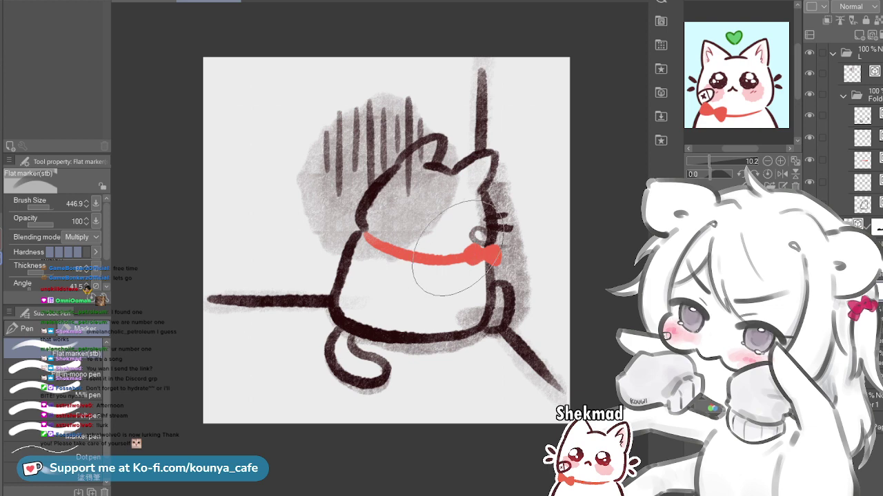
{"action": "key", "text": "["}
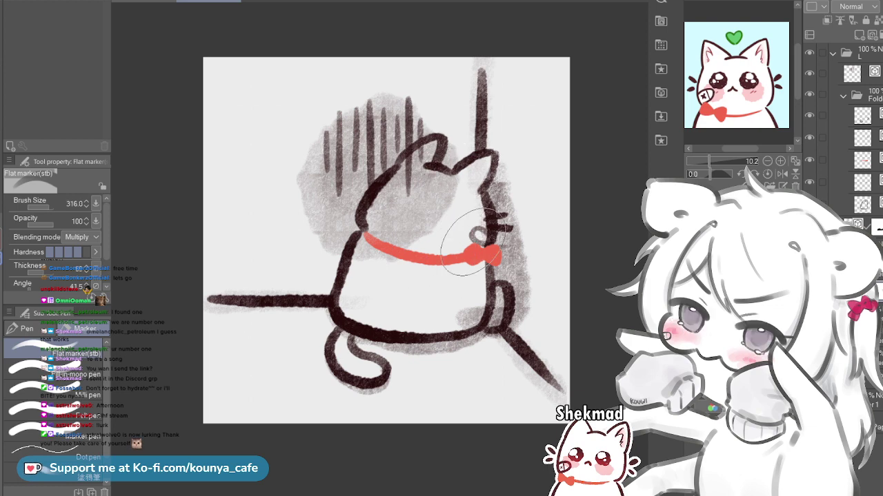
{"action": "key", "text": "["}
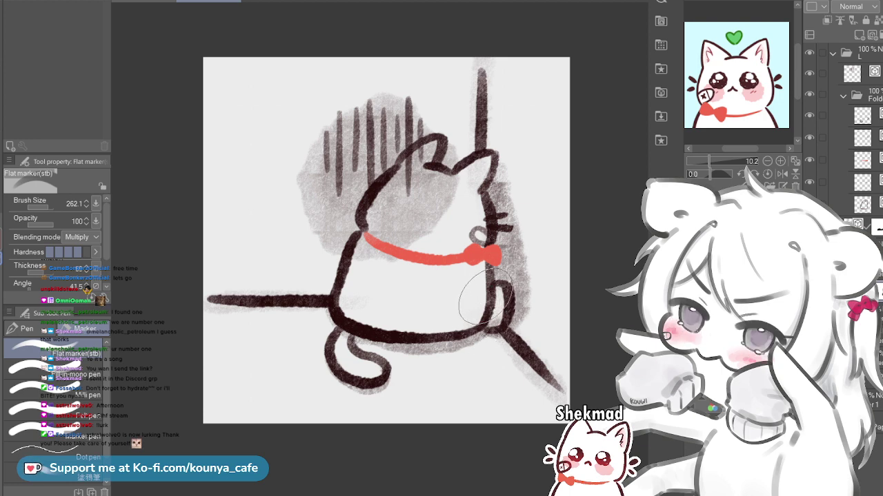
{"action": "left_click_drag", "start_coordinate": [540, 178], "coordinate": [538, 196]}
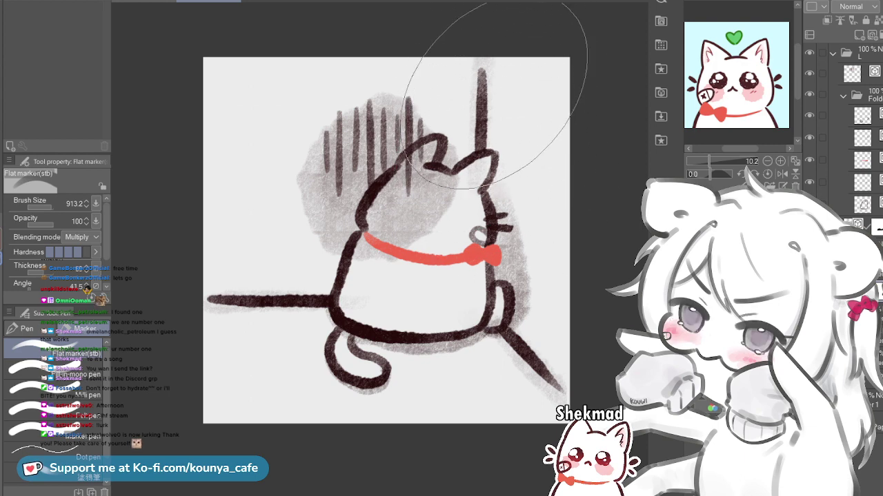
{"action": "key", "text": "["}
{"action": "key", "text": "["}
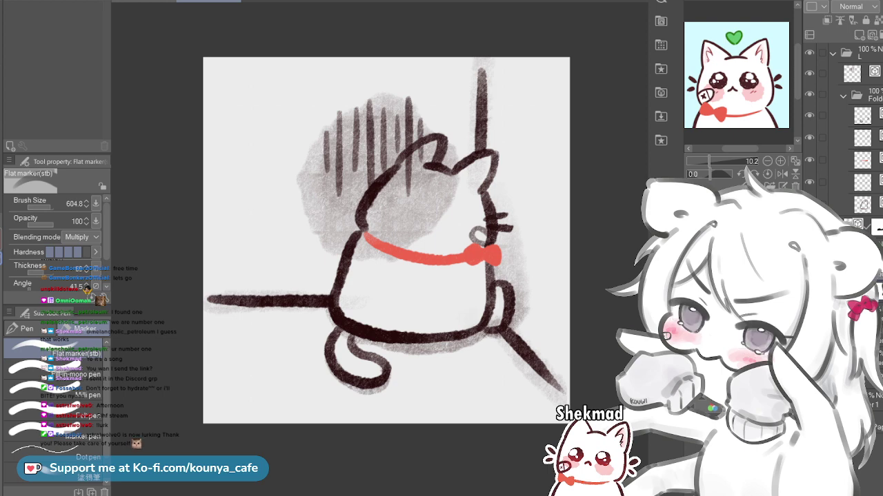
{"action": "scroll", "coordinate": [497, 181], "scroll_direction": "down", "scroll_amount": 4}
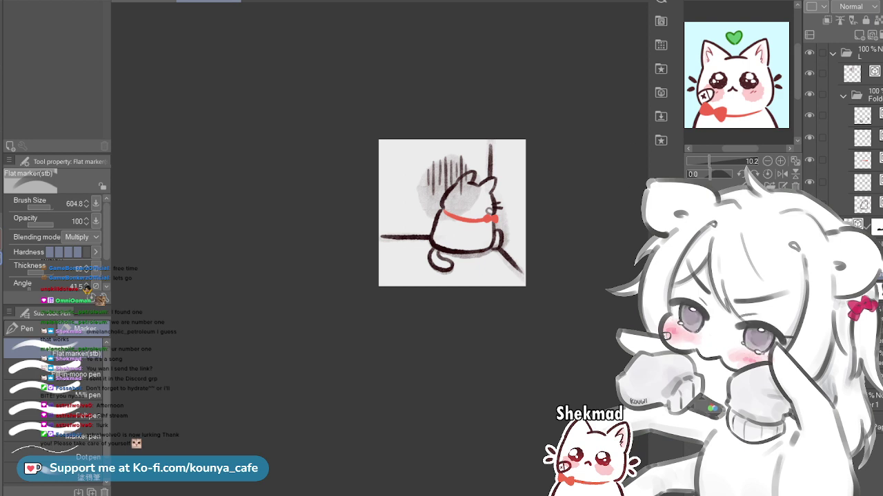
{"action": "scroll", "coordinate": [462, 141], "scroll_direction": "up", "scroll_amount": 4}
{"action": "left_click_drag", "start_coordinate": [513, 198], "coordinate": [510, 164]}
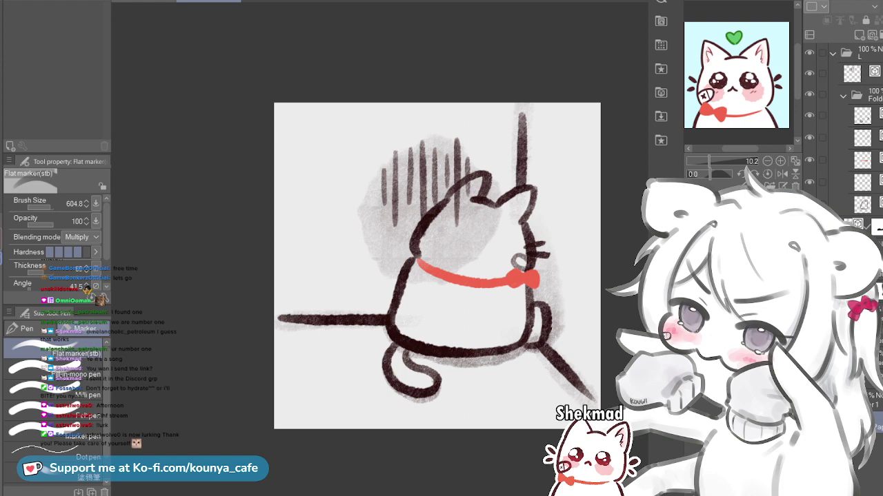
{"action": "key", "text": "ctrl+z"}
{"action": "key", "text": "ctrl+y"}
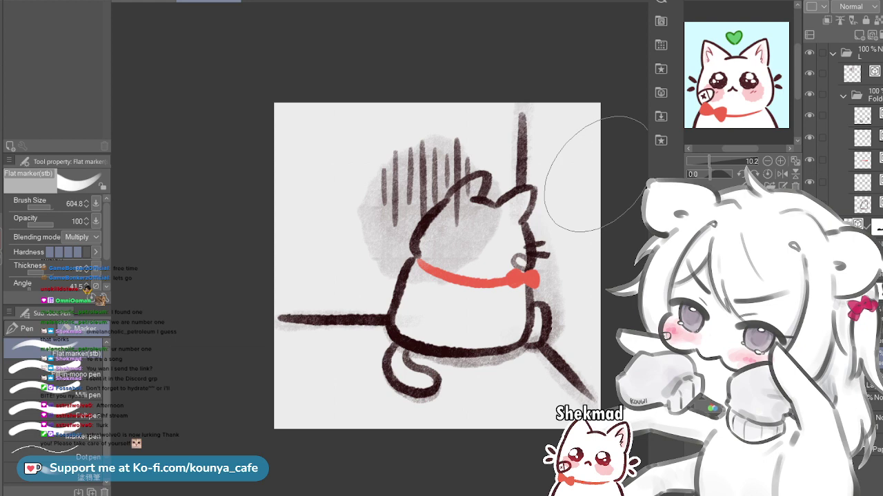
{"action": "scroll", "coordinate": [473, 302], "scroll_direction": "up", "scroll_amount": 3}
{"action": "mouse_move", "coordinate": [467, 240]}
{"action": "left_mouse_down"}
{"action": "mouse_move", "coordinate": [444, 271]}
{"action": "mouse_move", "coordinate": [466, 258]}
{"action": "left_mouse_up"}
{"action": "key", "text": "ctrl+z"}
{"action": "key", "text": "bracketleft"}
{"action": "key", "text": "bracketleft"}
{"action": "mouse_move", "coordinate": [439, 284]}
{"action": "left_mouse_down"}
{"action": "mouse_move", "coordinate": [438, 260]}
{"action": "mouse_move", "coordinate": [431, 314]}
{"action": "left_mouse_up"}
{"action": "key", "text": "ctrl+z"}
{"action": "key", "text": "bracketleft"}
{"action": "key", "text": "bracketleft"}
{"action": "key", "text": "bracketleft"}
{"action": "key", "text": "bracketleft"}
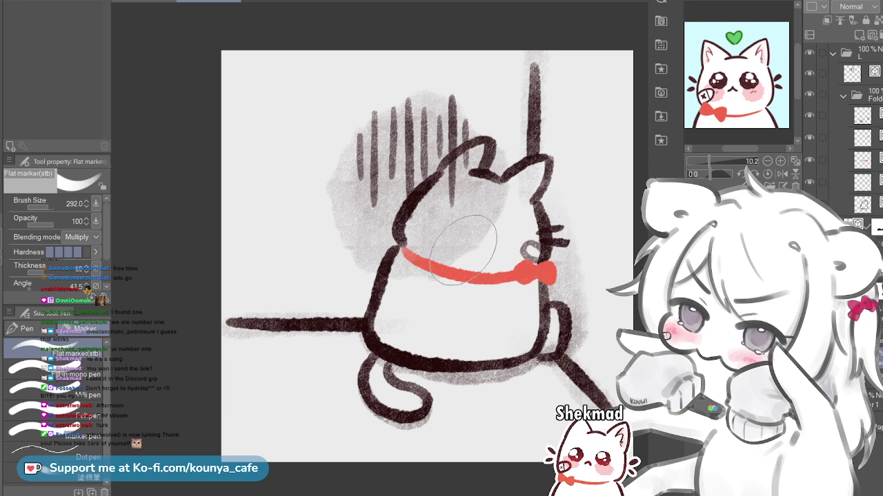
Paint white across the middle of the cat's body with the Serious pencil brush at size 602.6
{"action": "key", "text": "p"}
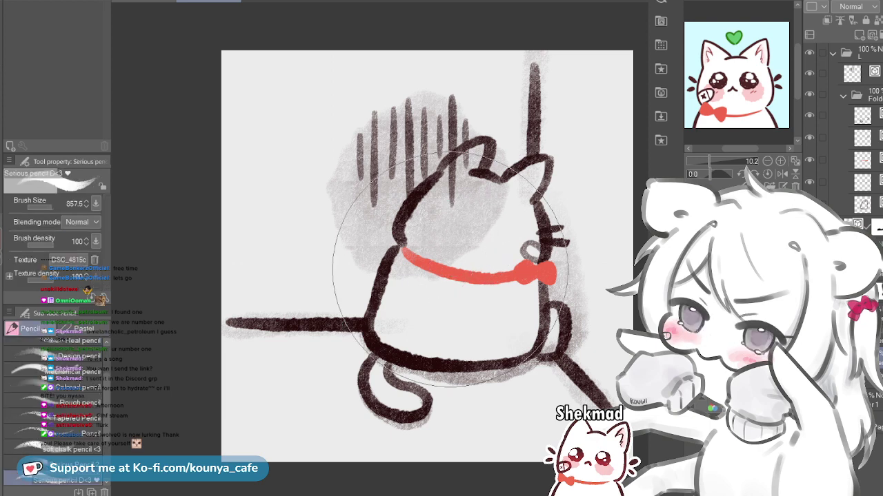
{"action": "key", "text": "bracketleft"}
{"action": "mouse_move", "coordinate": [455, 279]}
{"action": "left_mouse_down"}
{"action": "mouse_move", "coordinate": [448, 290]}
{"action": "mouse_move", "coordinate": [446, 268]}
{"action": "left_mouse_up"}
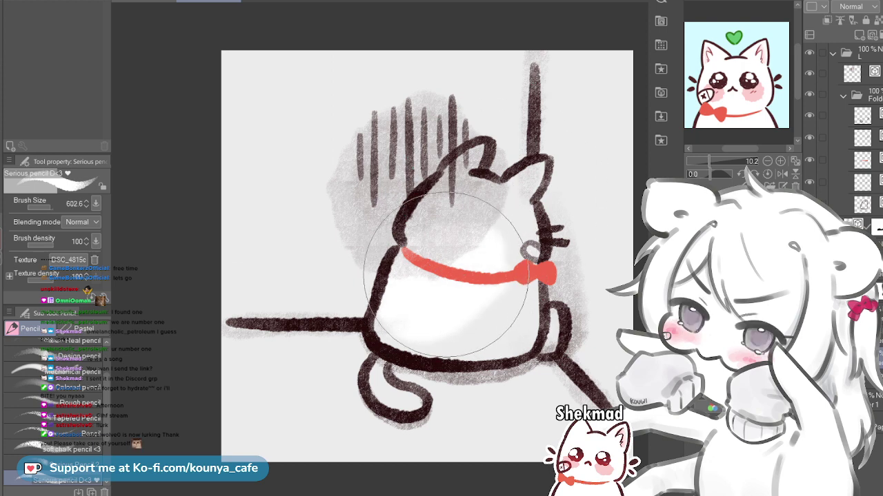
Hide the background layer and continue the white fill over the cat's back and head at brush size 253
{"action": "key", "text": "bracketleft"}
{"action": "key", "text": "bracketleft"}
{"action": "key", "text": "bracketleft"}
{"action": "key", "text": "bracketleft"}
{"action": "key", "text": "bracketleft"}
{"action": "key", "text": "bracketleft"}
{"action": "key", "text": "bracketleft"}
{"action": "key", "text": "bracketleft"}
{"action": "key", "text": "bracketleft"}
{"action": "key", "text": "bracketleft"}
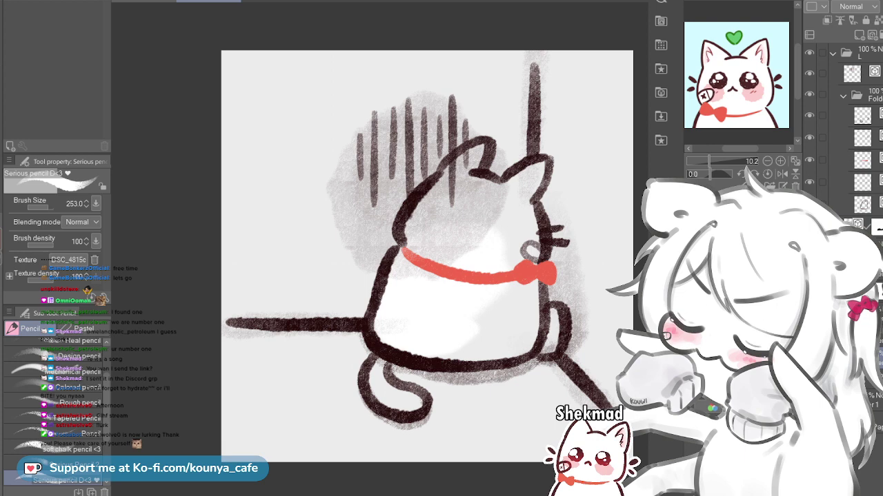
{"action": "left_click", "coordinate": [809, 427]}
{"action": "mouse_move", "coordinate": [425, 291]}
{"action": "left_mouse_down"}
{"action": "mouse_move", "coordinate": [437, 240]}
{"action": "mouse_move", "coordinate": [409, 284]}
{"action": "left_mouse_up"}
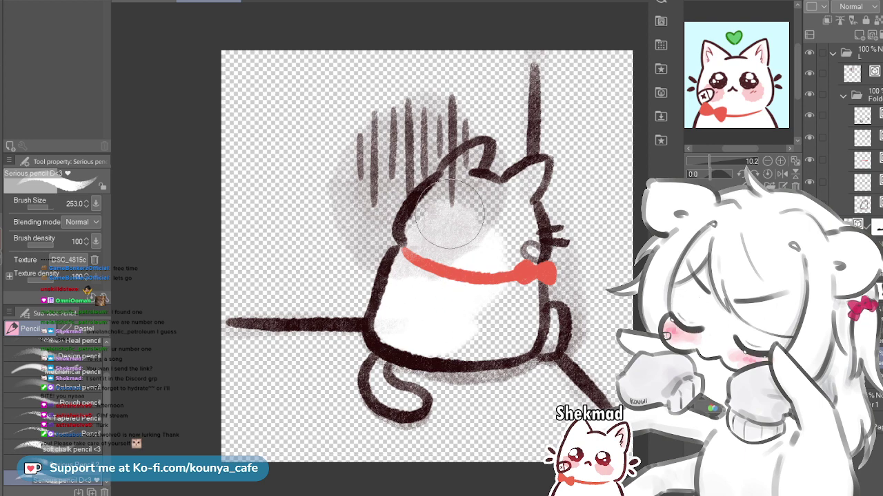
{"action": "left_click_drag", "start_coordinate": [458, 226], "coordinate": [479, 234]}
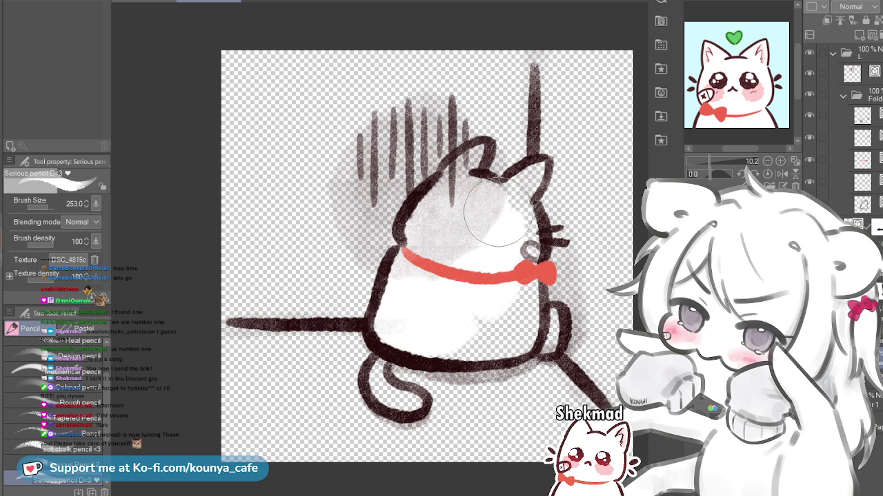
Fill the remaining lower body, ear, front paw and tail with white, reducing the brush size to 113.8 for the small areas
{"action": "mouse_move", "coordinate": [500, 304]}
{"action": "left_mouse_down"}
{"action": "mouse_move", "coordinate": [468, 314]}
{"action": "mouse_move", "coordinate": [495, 328]}
{"action": "left_mouse_up"}
{"action": "left_click_drag", "start_coordinate": [427, 336], "coordinate": [489, 338]}
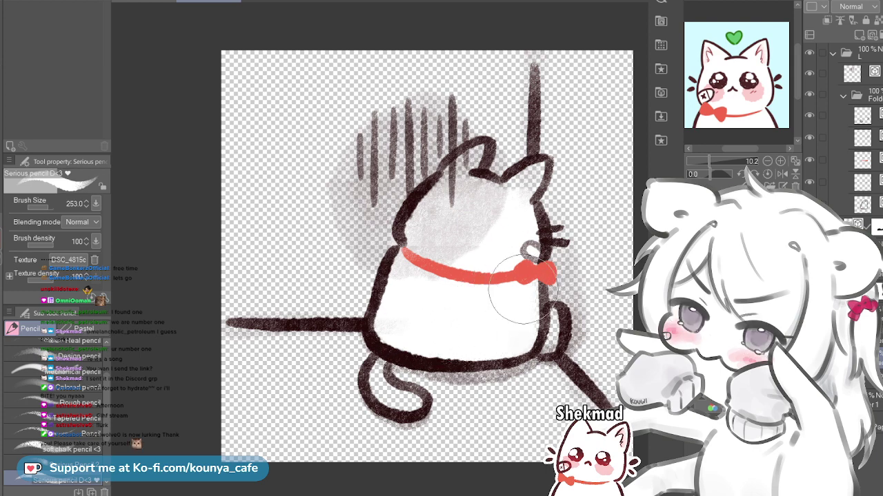
{"action": "key", "text": "bracketleft"}
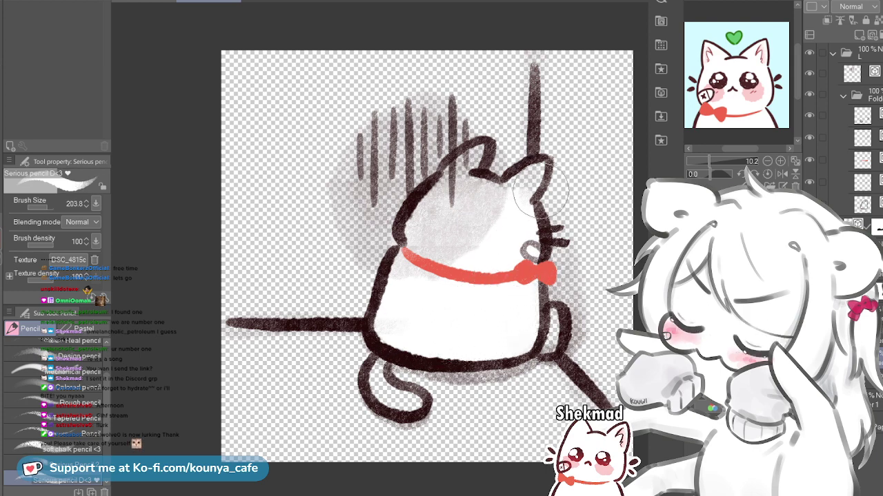
{"action": "key", "text": "bracketleft"}
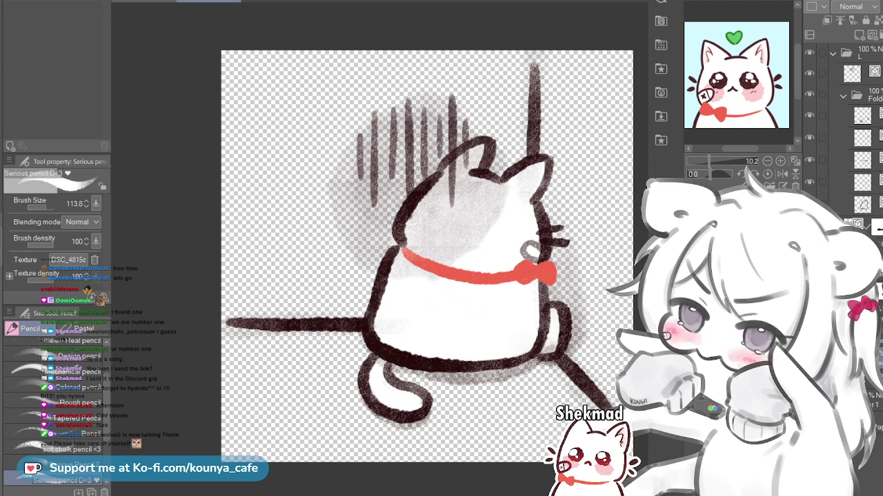
Remove the front paw's outline beside the cat's lower body, comparing the drawing with and without the paw
{"action": "scroll", "coordinate": [527, 336], "scroll_direction": "down", "scroll_amount": 4}
{"action": "key", "text": "ctrl+z"}
{"action": "key", "text": "ctrl+z"}
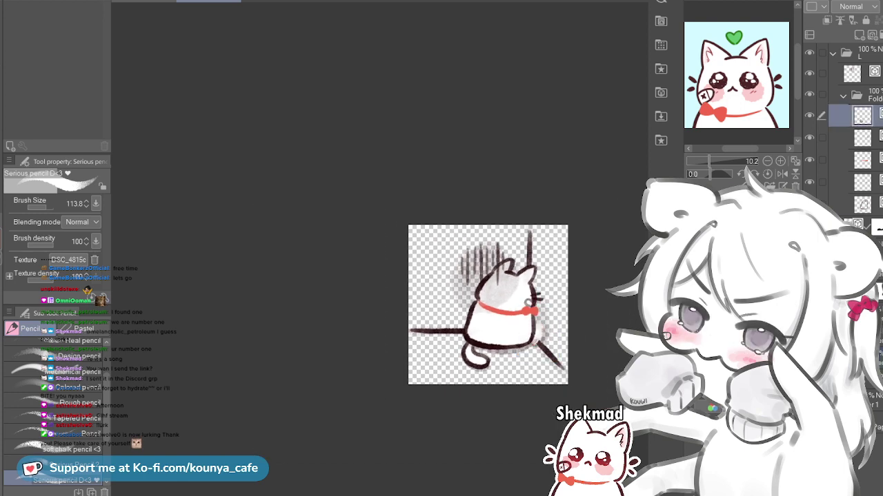
{"action": "key", "text": "ctrl+plus"}
{"action": "key", "text": "ctrl+plus"}
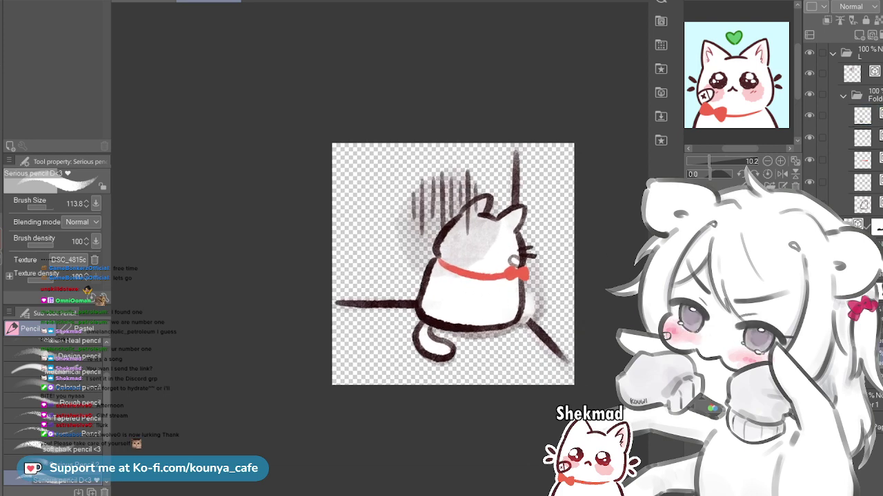
{"action": "left_click_drag", "start_coordinate": [413, 210], "coordinate": [435, 215]}
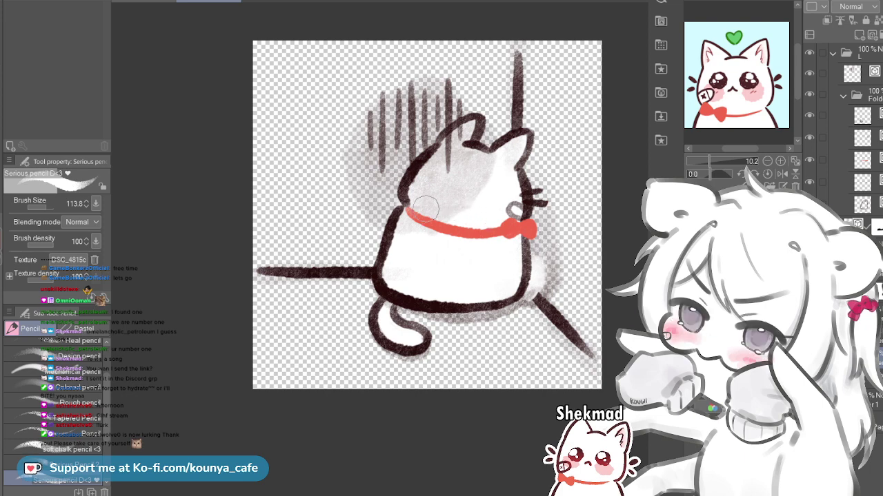
{"action": "left_click_drag", "start_coordinate": [532, 254], "coordinate": [524, 301]}
{"action": "key", "text": "ctrl+z"}
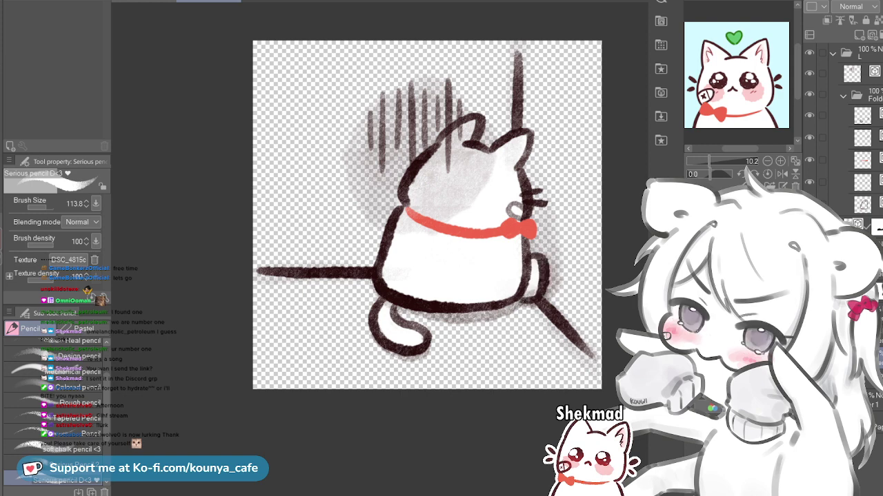
{"action": "scroll", "coordinate": [549, 237], "scroll_direction": "up", "scroll_amount": 1}
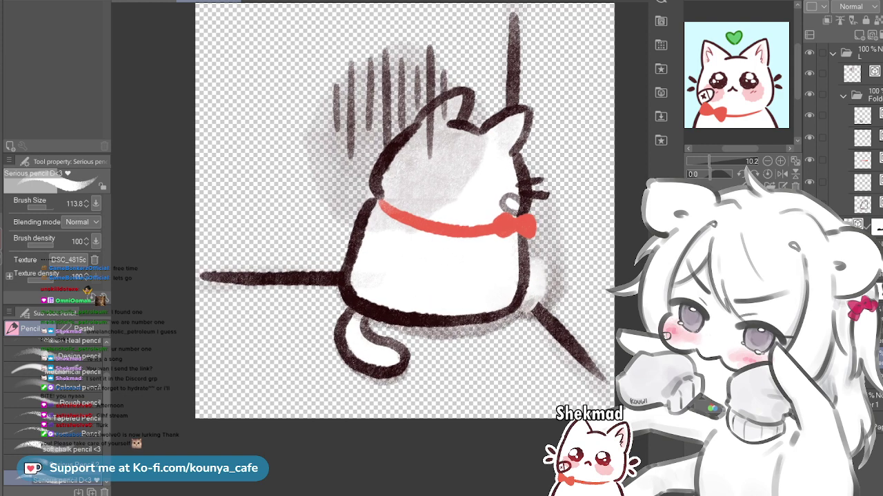
Clear the leftover white outside the body outline where the paw was, and show the background layer again
{"action": "key", "text": "e"}
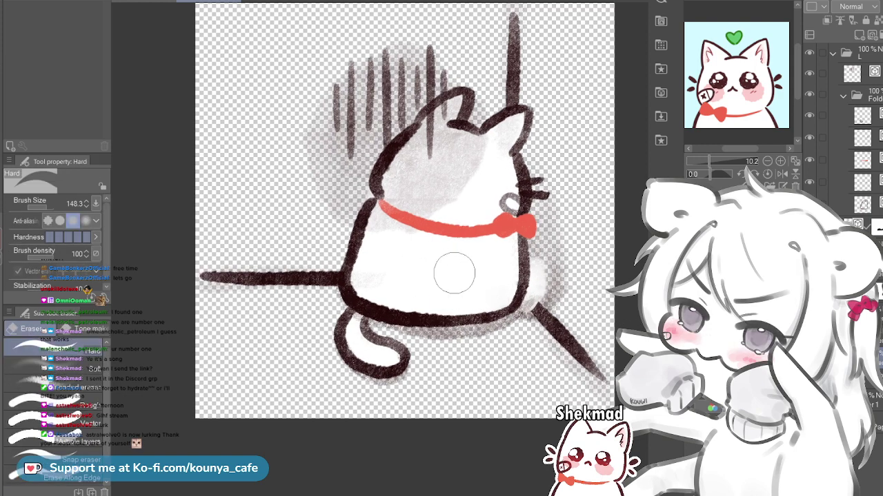
{"action": "key", "text": "p"}
{"action": "key", "text": "p"}
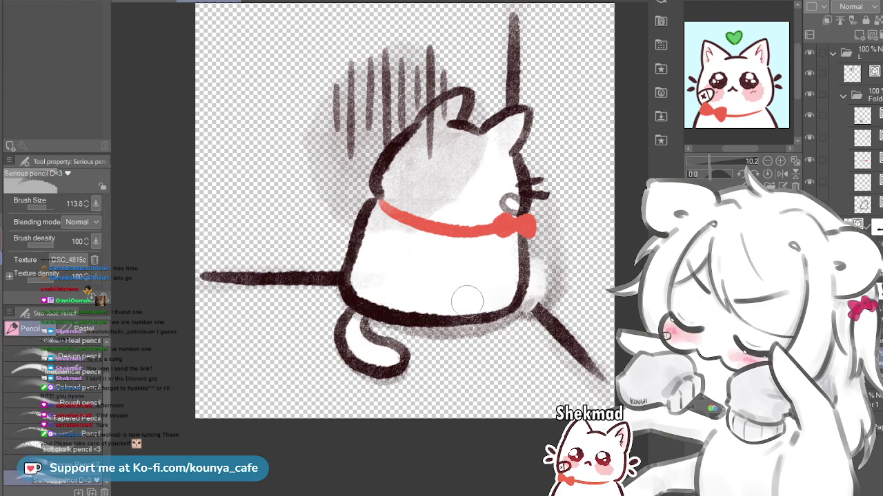
{"action": "left_click_drag", "start_coordinate": [581, 276], "coordinate": [599, 276]}
{"action": "left_click_drag", "start_coordinate": [548, 241], "coordinate": [530, 322]}
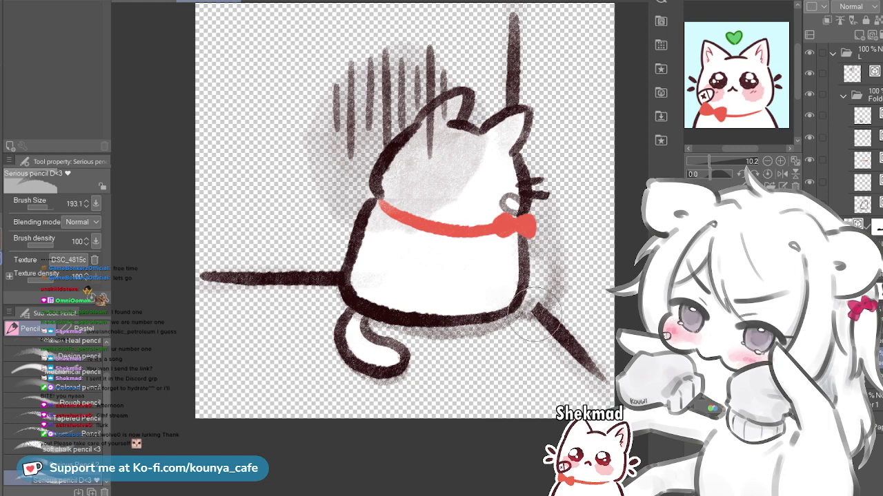
{"action": "mouse_move", "coordinate": [570, 266]}
{"action": "left_mouse_down"}
{"action": "mouse_move", "coordinate": [548, 254]}
{"action": "mouse_move", "coordinate": [537, 298]}
{"action": "left_mouse_up"}
{"action": "left_click", "coordinate": [809, 427]}
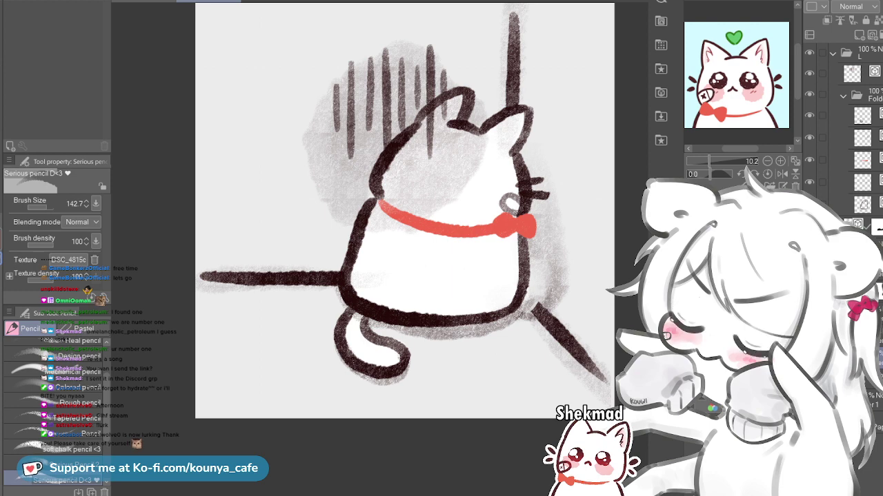
Darken the wall shadow beside the cat's lower body with the Serious pencil, raising the brush size to 592.4
{"action": "left_click", "coordinate": [879, 290], "text": "shift"}
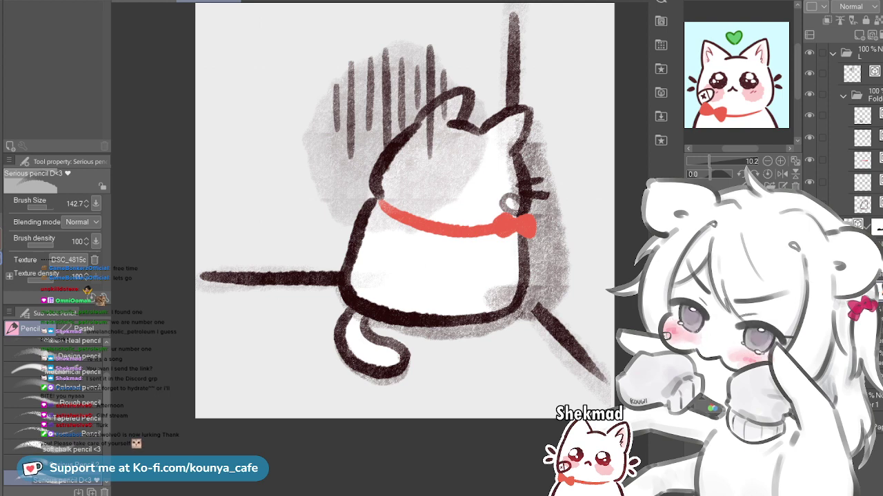
{"action": "key", "text": "ctrl+z"}
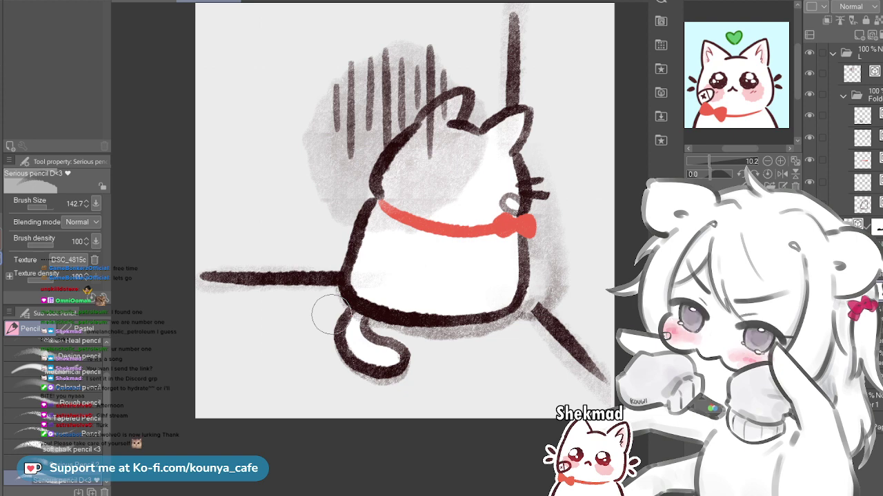
{"action": "key", "text": "x"}
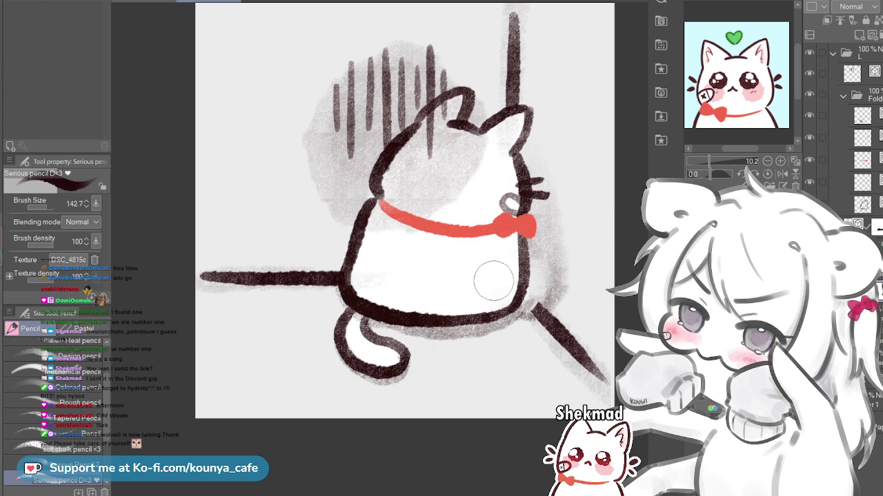
{"action": "left_click_drag", "start_coordinate": [536, 272], "coordinate": [545, 272]}
{"action": "key", "text": "bracketright"}
{"action": "key", "text": "bracketright"}
{"action": "key", "text": "bracketright"}
{"action": "key", "text": "bracketright"}
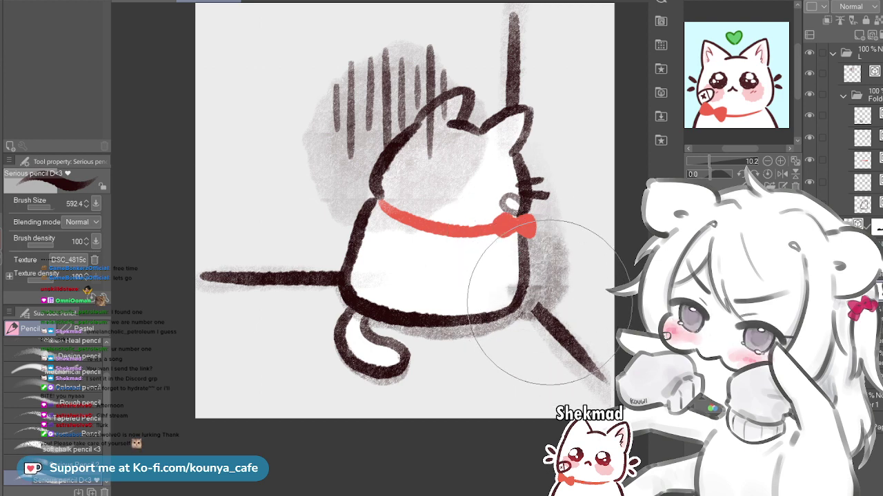
Sample a tone from the drawing and touch up the wall shadow beside the cat at brush size 266.7
{"action": "left_click", "coordinate": [486, 226], "text": "alt"}
{"action": "left_click", "coordinate": [483, 318], "text": "alt"}
{"action": "left_click", "coordinate": [484, 301], "text": "alt"}
{"action": "key", "text": "bracketleft"}
{"action": "key", "text": "bracketleft"}
{"action": "key", "text": "bracketleft"}
{"action": "key", "text": "bracketleft"}
{"action": "key", "text": "bracketright"}
{"action": "key", "text": "bracketright"}
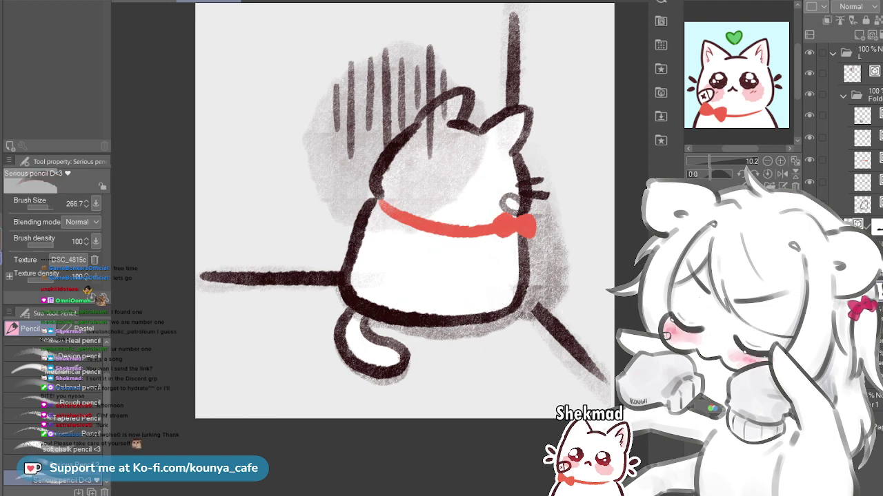
Fade the wall shadow beside the cat using a large soft brush, reducing its size from 1204.5 to 637.7
{"action": "key", "text": "bracketright"}
{"action": "key", "text": "bracketright"}
{"action": "key", "text": "bracketright"}
{"action": "key", "text": "bracketright"}
{"action": "key", "text": "bracketright"}
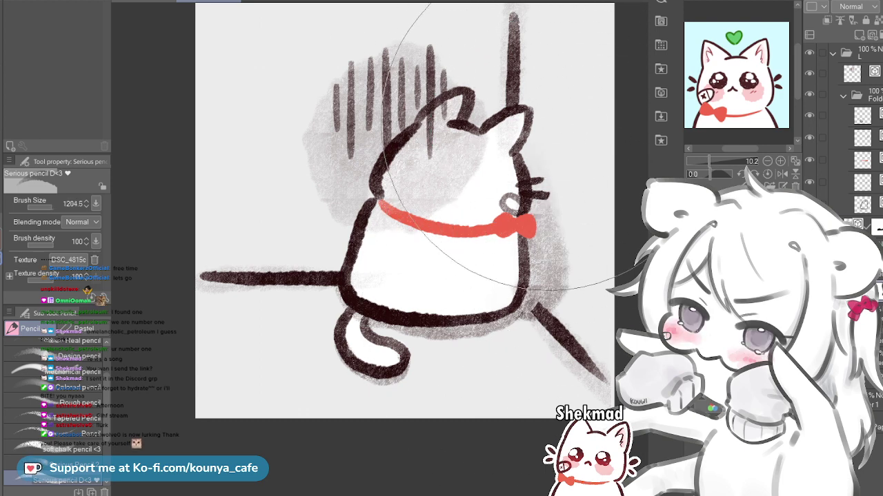
{"action": "key", "text": "bracketleft"}
{"action": "key", "text": "bracketleft"}
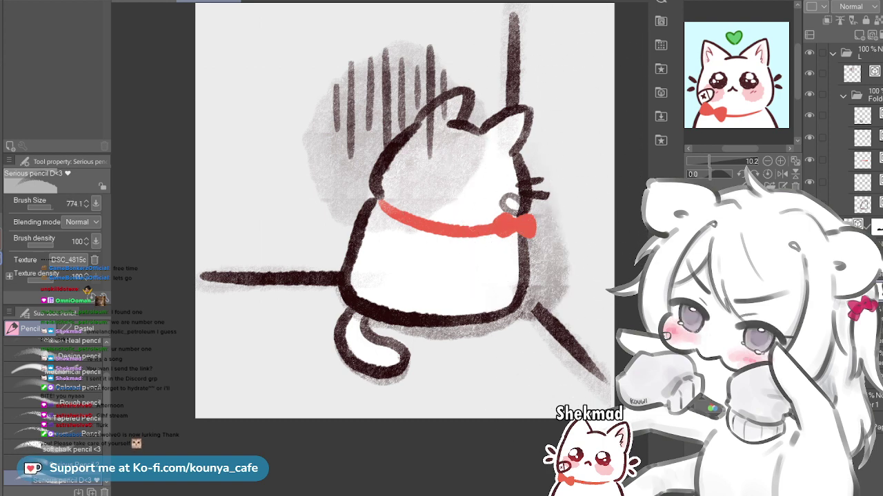
{"action": "key", "text": "bracketleft"}
{"action": "key", "text": "bracketleft"}
{"action": "key", "text": "bracketleft"}
{"action": "key", "text": "bracketleft"}
{"action": "key", "text": "bracketleft"}
{"action": "key", "text": "bracketleft"}
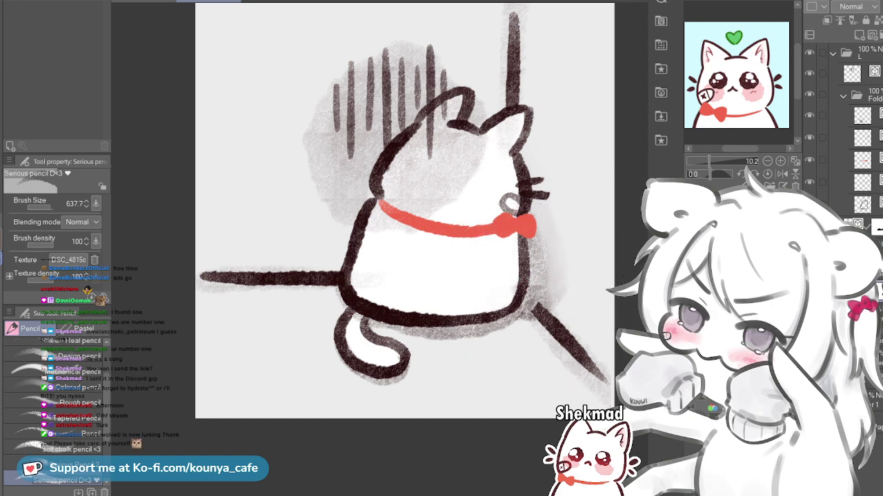
Extend the diagonal floor line up to the cat's body with the Serious pencil at size 192
{"action": "left_click_drag", "start_coordinate": [544, 304], "coordinate": [525, 254]}
{"action": "left_click_drag", "start_coordinate": [528, 327], "coordinate": [532, 303]}
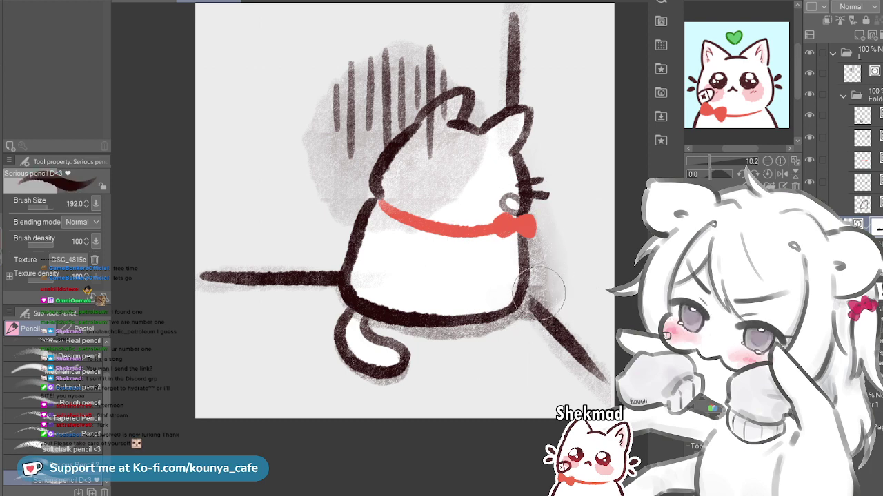
Clean up the wall shadow and the inner end of the diagonal floor line beside the cat with the Serious pencil at sizes 116.8 and 357.1
{"action": "key", "text": "bracketleft"}
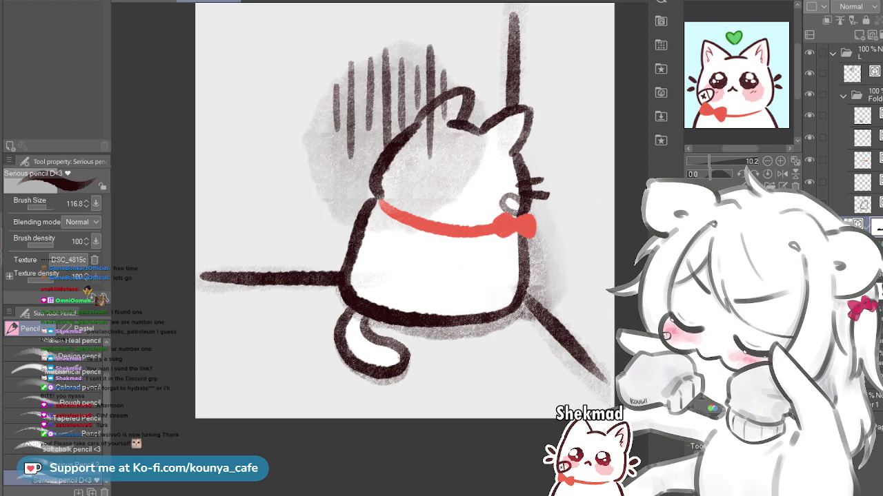
{"action": "left_click_drag", "start_coordinate": [536, 222], "coordinate": [538, 293]}
{"action": "left_click_drag", "start_coordinate": [531, 331], "coordinate": [541, 311]}
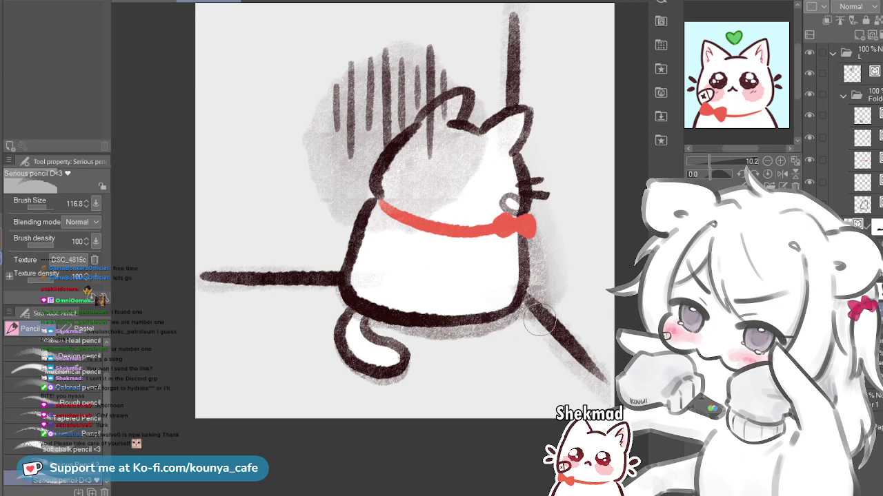
{"action": "key", "text": "["}
{"action": "key", "text": "c"}
{"action": "key", "text": "]"}
{"action": "left_click_drag", "start_coordinate": [504, 313], "coordinate": [526, 314]}
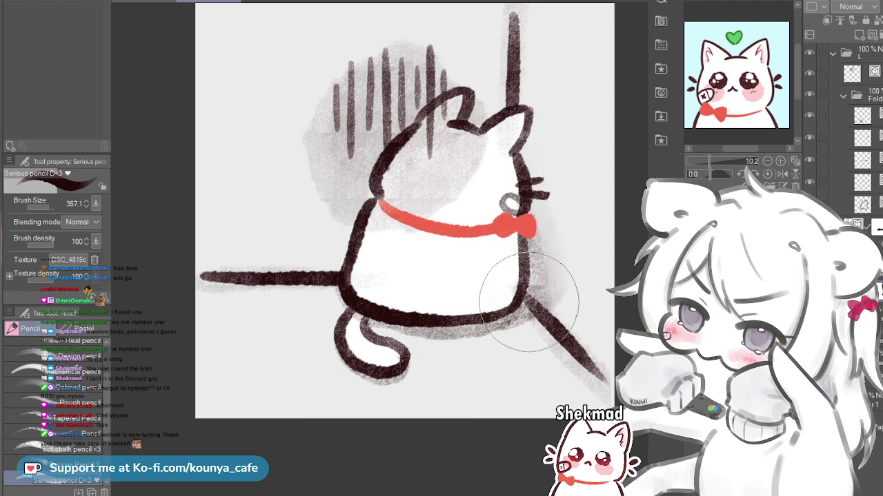
Nudge the shadow under the cat's body and tail slightly, and preview the whole emote at a very small size
{"action": "scroll", "coordinate": [528, 306], "scroll_direction": "down", "scroll_amount": 1}
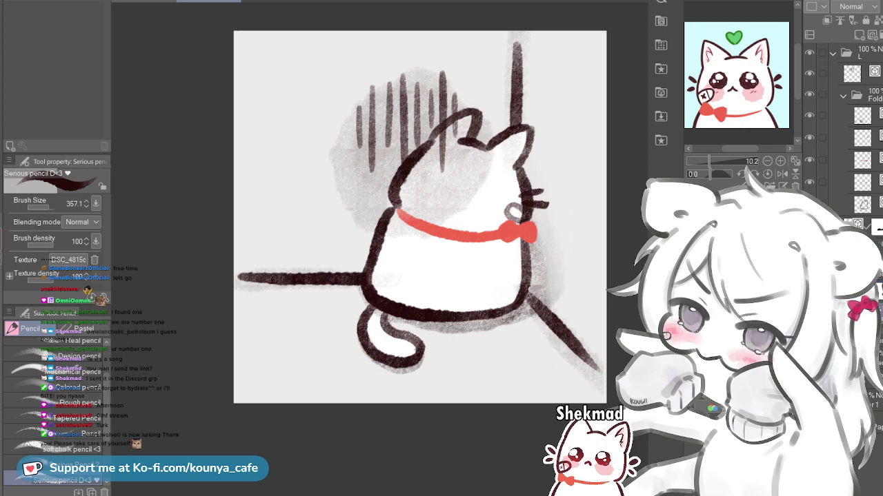
{"action": "key", "text": "ctrl+t"}
{"action": "left_click_drag", "start_coordinate": [452, 328], "coordinate": [450, 326]}
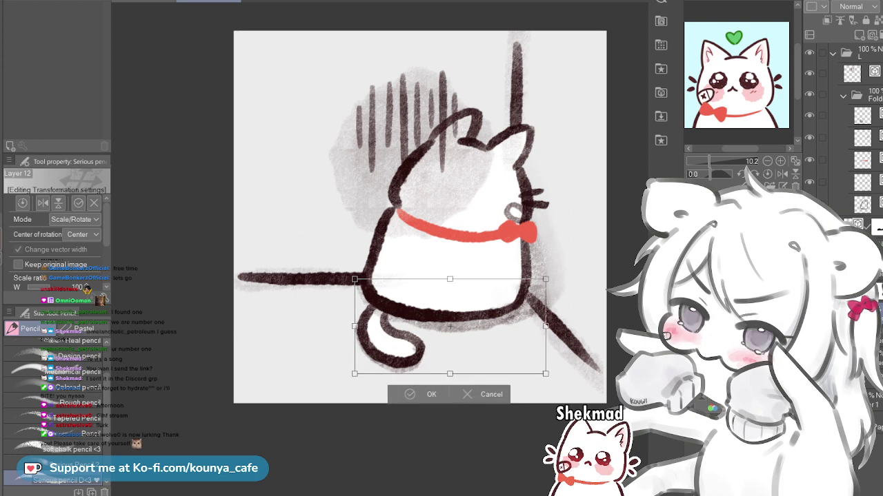
{"action": "key", "text": "Return"}
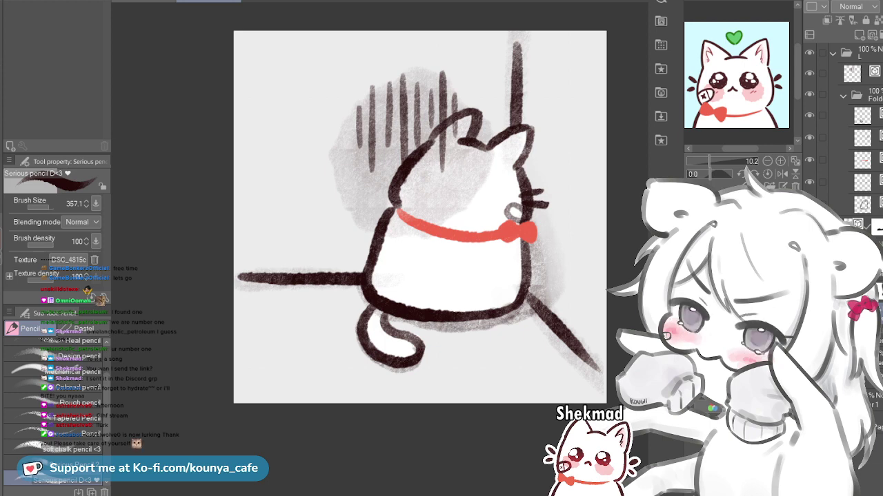
{"action": "scroll", "coordinate": [565, 280], "scroll_direction": "down", "scroll_amount": 8}
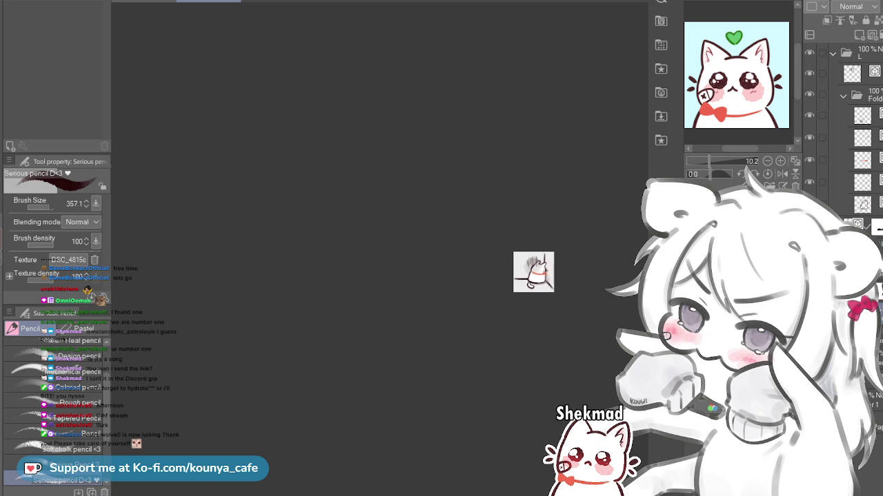
{"action": "scroll", "coordinate": [552, 279], "scroll_direction": "up", "scroll_amount": 8}
{"action": "scroll", "coordinate": [478, 231], "scroll_direction": "up", "scroll_amount": 3}
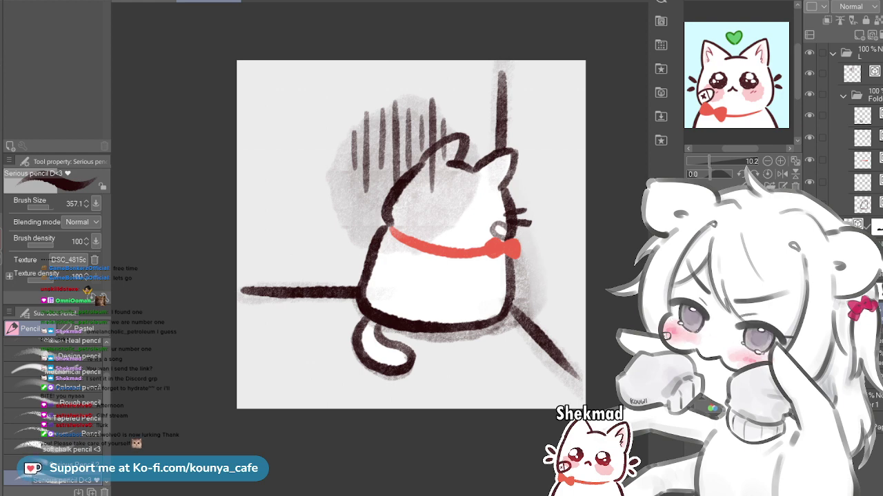
Create a new blank square canvas for the next emote
{"action": "key", "text": "Return"}
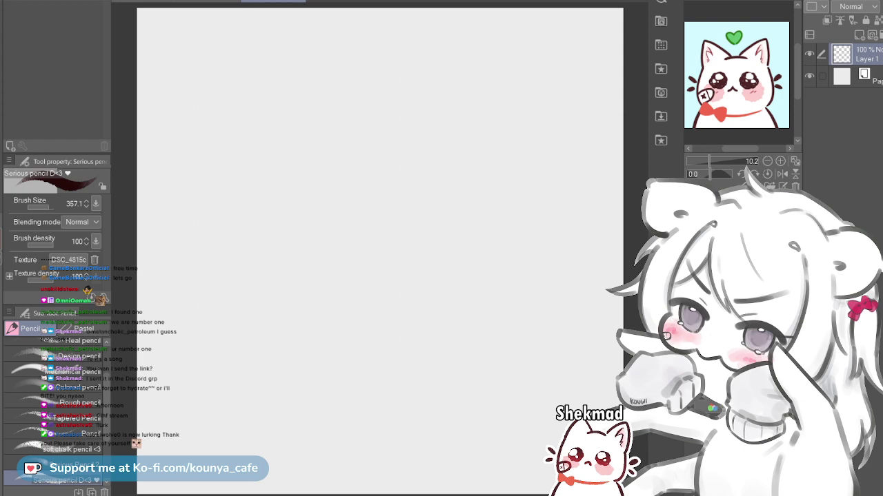
{"action": "scroll", "coordinate": [408, 152], "scroll_direction": "down", "scroll_amount": 2}
{"action": "left_click_drag", "start_coordinate": [408, 152], "coordinate": [407, 160]}
Copy folder 7 with the flower cat sketch from the emote sketch sheet and paste it into the new blank canvas
{"action": "key", "text": "ctrl+Tab"}
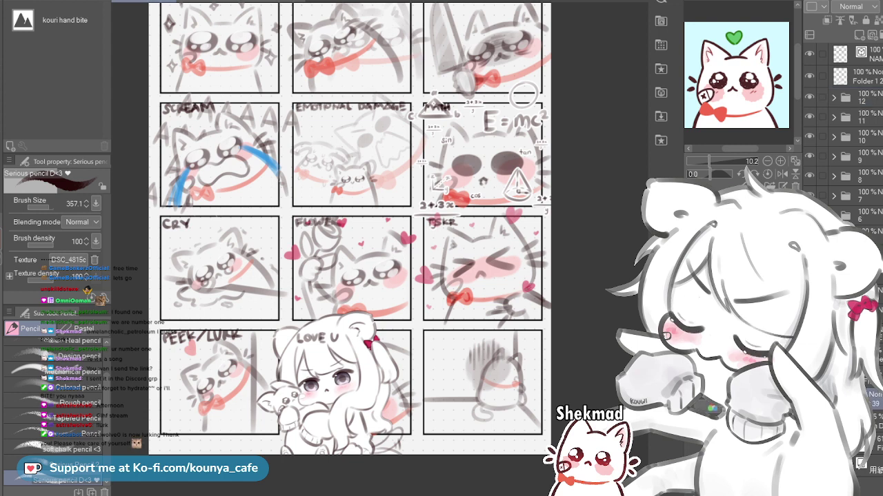
{"action": "left_click", "coordinate": [329, 228], "text": "ctrl"}
{"action": "left_click", "coordinate": [858, 98]}
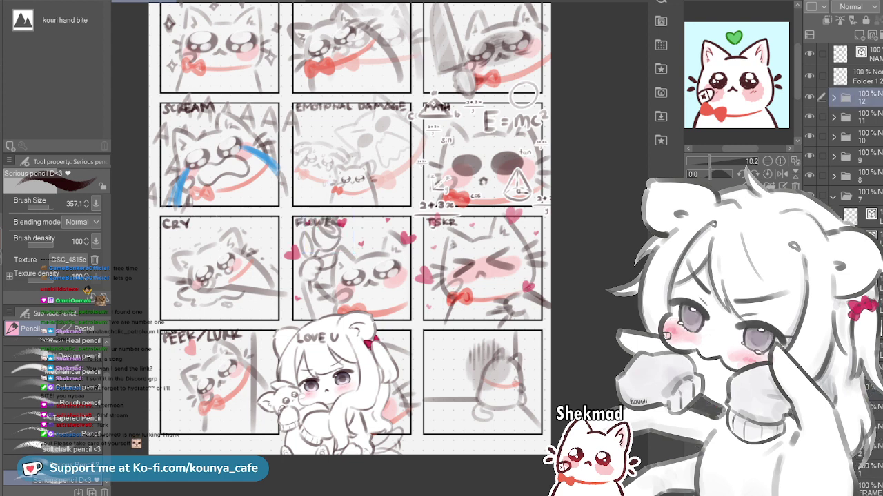
{"action": "left_click", "coordinate": [858, 197]}
{"action": "left_click", "coordinate": [859, 176]}
{"action": "left_click", "coordinate": [859, 196]}
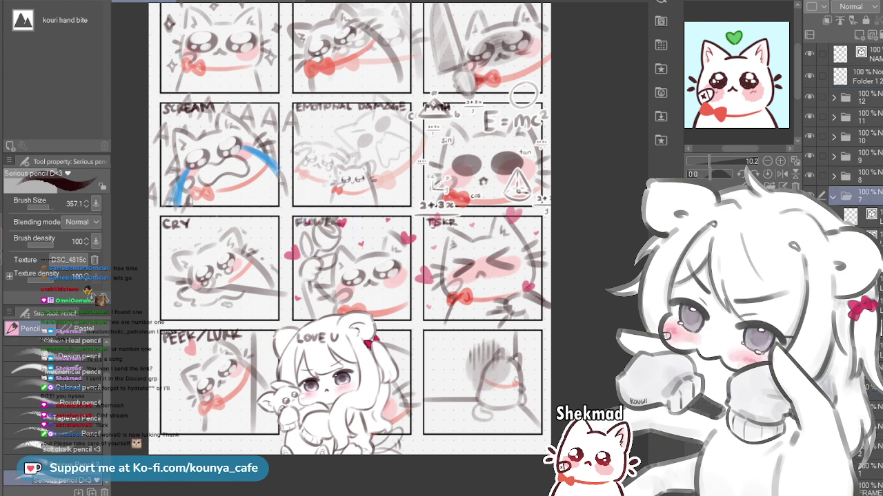
{"action": "left_click", "coordinate": [273, 1]}
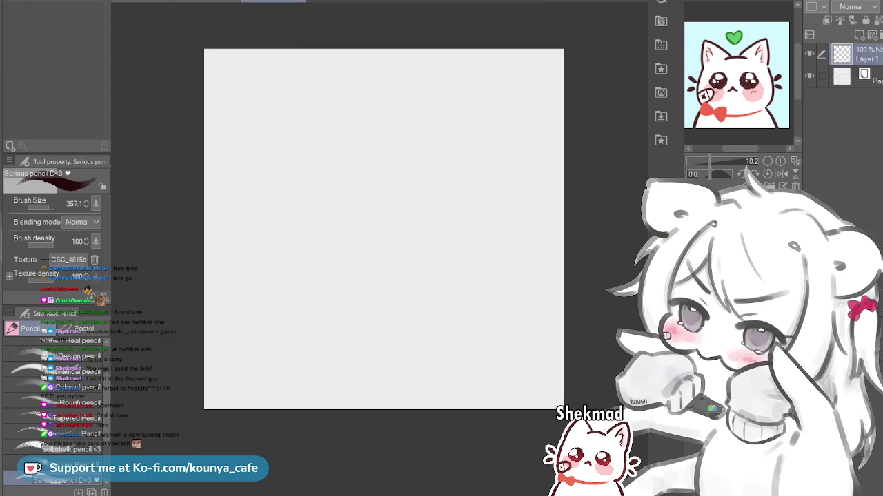
{"action": "key", "text": "ctrl+Tab"}
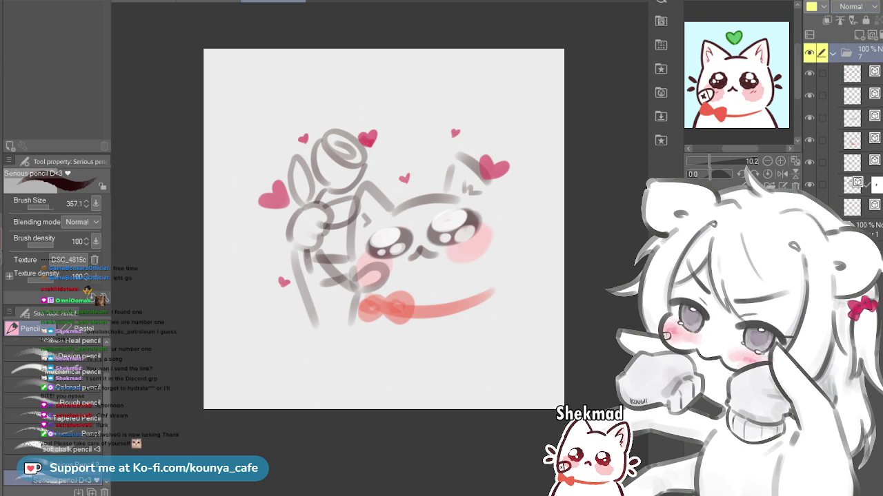
Scale the pasted flower cat sketch up to 164% and position it so that it fills the canvas
{"action": "key", "text": "ctrl+t"}
{"action": "left_click_drag", "start_coordinate": [511, 332], "coordinate": [578, 386]}
{"action": "left_click_drag", "start_coordinate": [413, 276], "coordinate": [417, 276]}
{"action": "left_click_drag", "start_coordinate": [581, 385], "coordinate": [593, 395]}
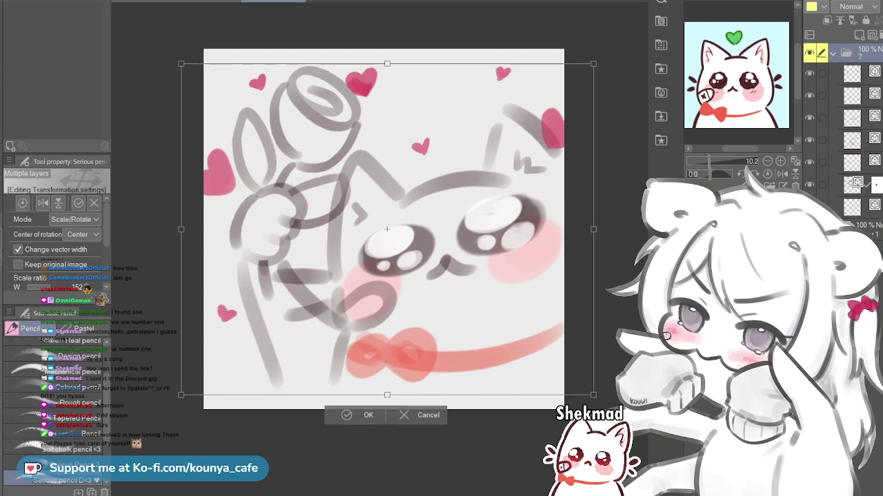
{"action": "left_click_drag", "start_coordinate": [413, 276], "coordinate": [415, 276]}
{"action": "scroll", "coordinate": [378, 65], "scroll_direction": "down", "scroll_amount": 5}
{"action": "left_click_drag", "start_coordinate": [380, 119], "coordinate": [353, 148]}
{"action": "scroll", "coordinate": [371, 135], "scroll_direction": "up", "scroll_amount": 4}
{"action": "key", "text": "ctrl+t"}
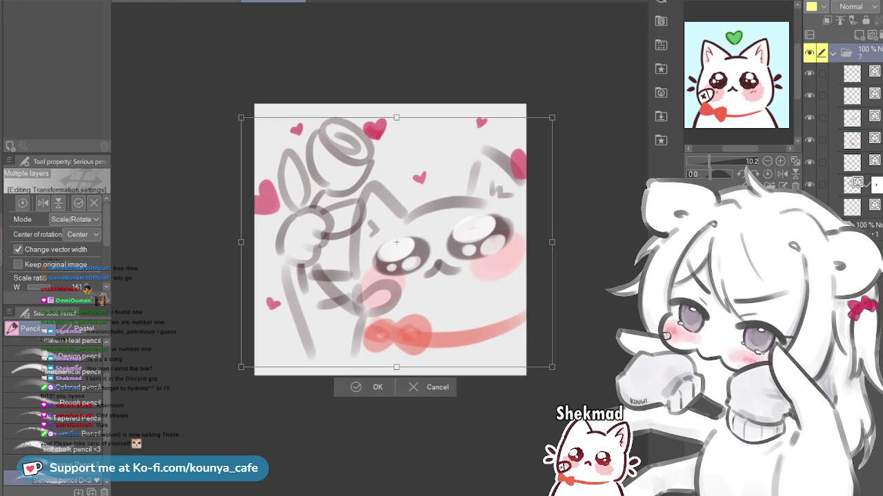
{"action": "left_click_drag", "start_coordinate": [551, 366], "coordinate": [555, 369]}
{"action": "left_click_drag", "start_coordinate": [396, 242], "coordinate": [395, 242]}
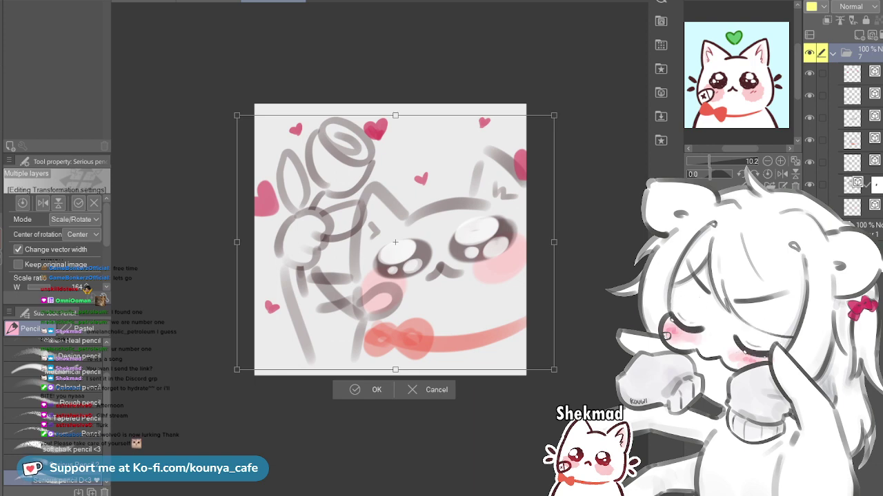
{"action": "key", "text": "Return"}
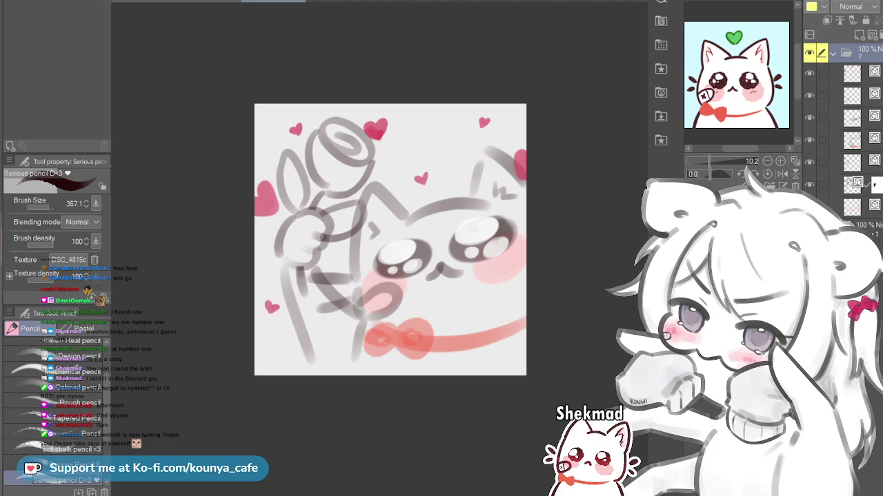
{"action": "scroll", "coordinate": [520, 234], "scroll_direction": "up", "scroll_amount": 2}
{"action": "mouse_move", "coordinate": [520, 233]}
{"action": "left_mouse_down"}
{"action": "mouse_move", "coordinate": [537, 216]}
{"action": "mouse_move", "coordinate": [553, 236]}
{"action": "left_mouse_up"}
{"action": "scroll", "coordinate": [524, 232], "scroll_direction": "up", "scroll_amount": 1}
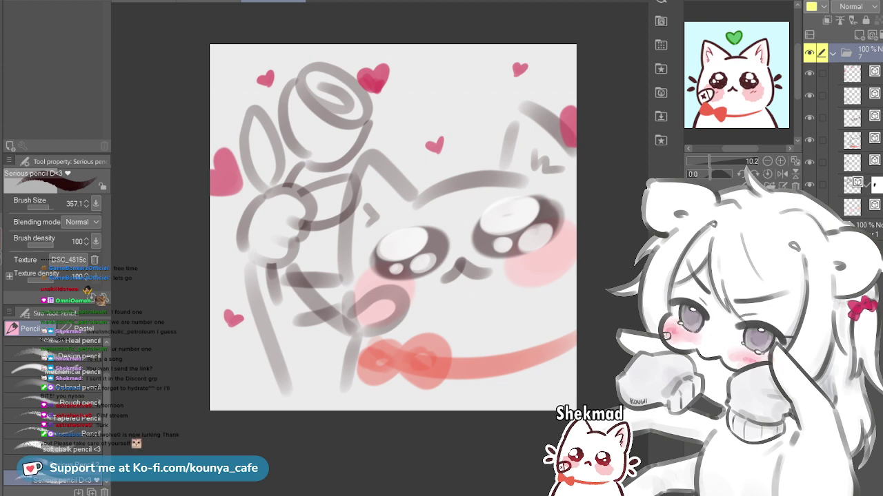
Collapse sketch folder 7 and add a vector layer and a raster layer above it, each in its own folder
{"action": "left_click", "coordinate": [209, 0]}
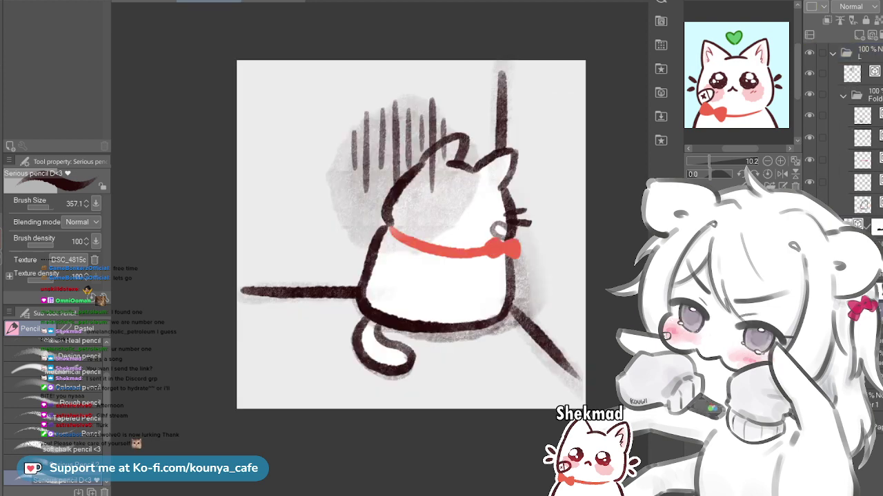
{"action": "key", "text": "ctrl+Tab"}
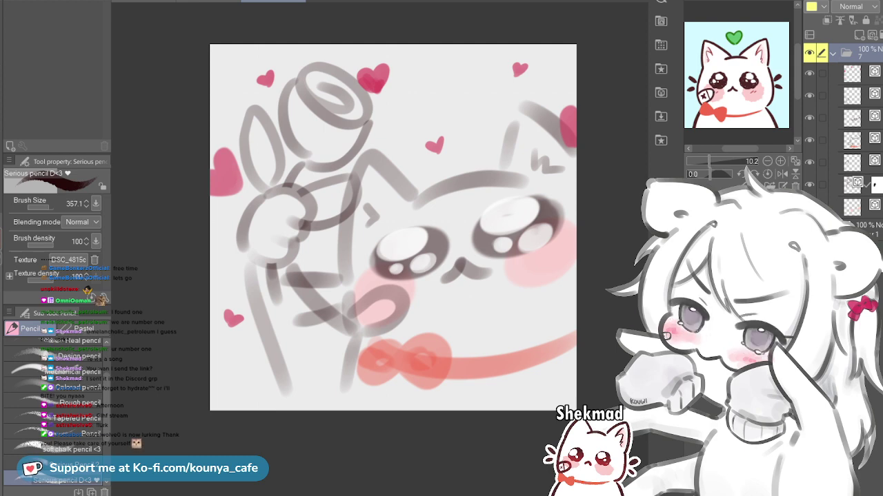
{"action": "left_click", "coordinate": [855, 74]}
{"action": "left_click", "coordinate": [833, 53]}
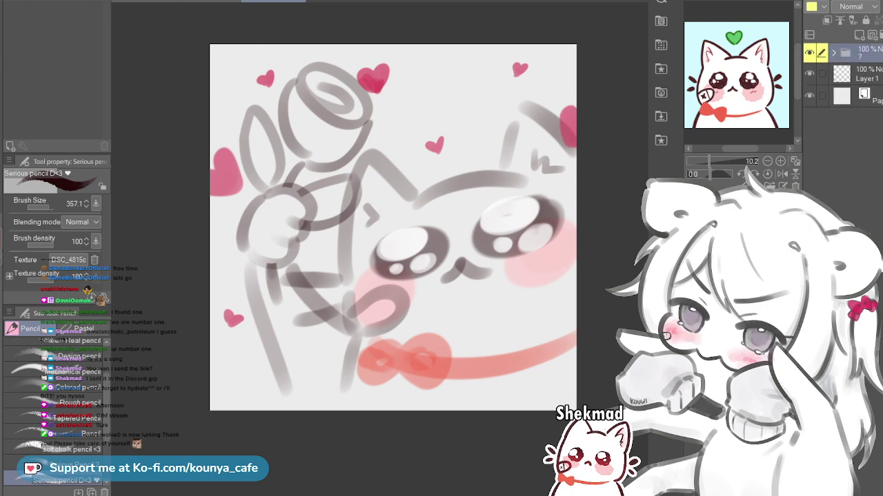
{"action": "key", "text": "ctrl+shift+n"}
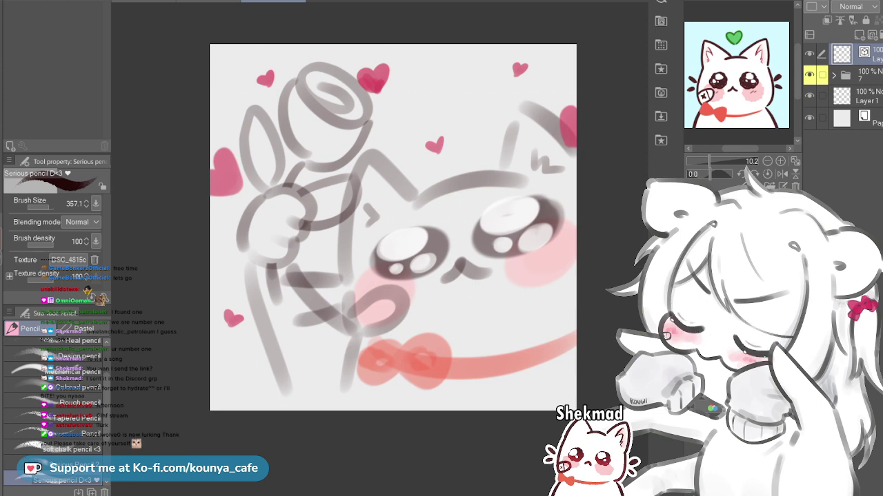
{"action": "left_click", "coordinate": [866, 75]}
{"action": "key", "text": "ctrl+shift+n"}
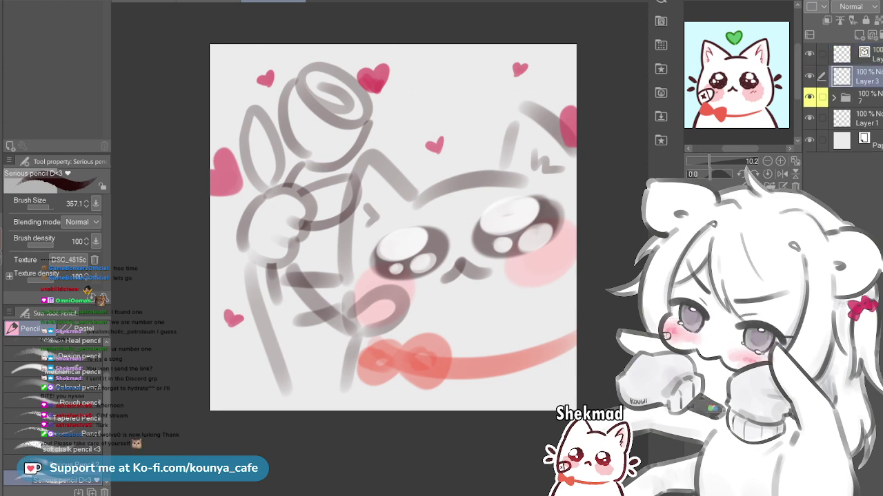
{"action": "key", "text": "ctrl+g"}
{"action": "key", "text": "ctrl+g"}
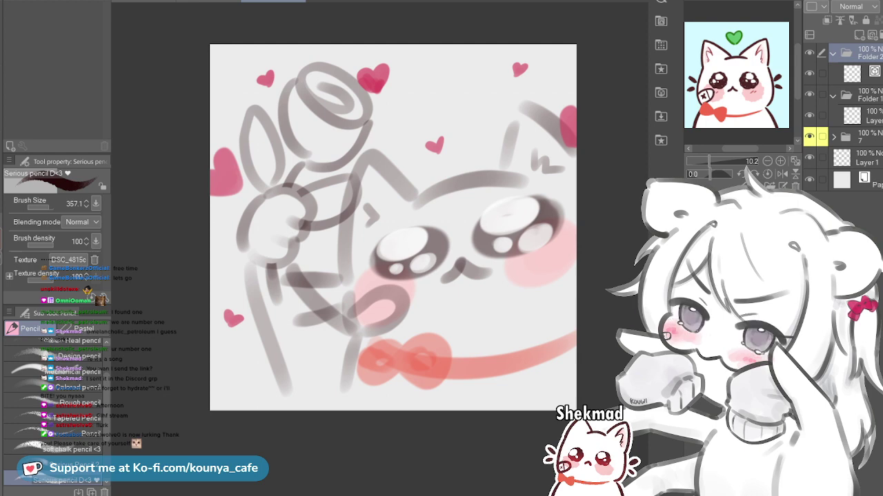
Rename the vector layer's folder to L and the raster layer's folder to P, and select the vector layer inside L
{"action": "double_click", "coordinate": [869, 57]}
{"action": "type", "text": "L"}
{"action": "key", "text": "Return"}
{"action": "left_click", "coordinate": [869, 99]}
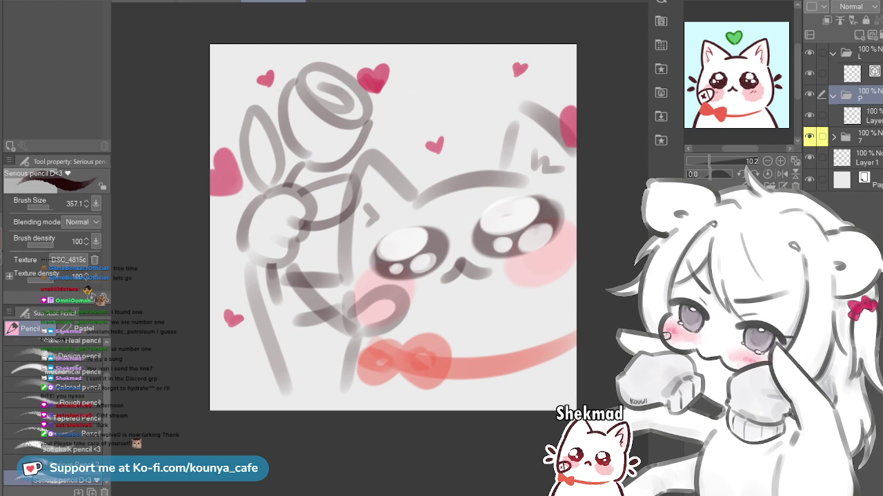
{"action": "left_click", "coordinate": [855, 73]}
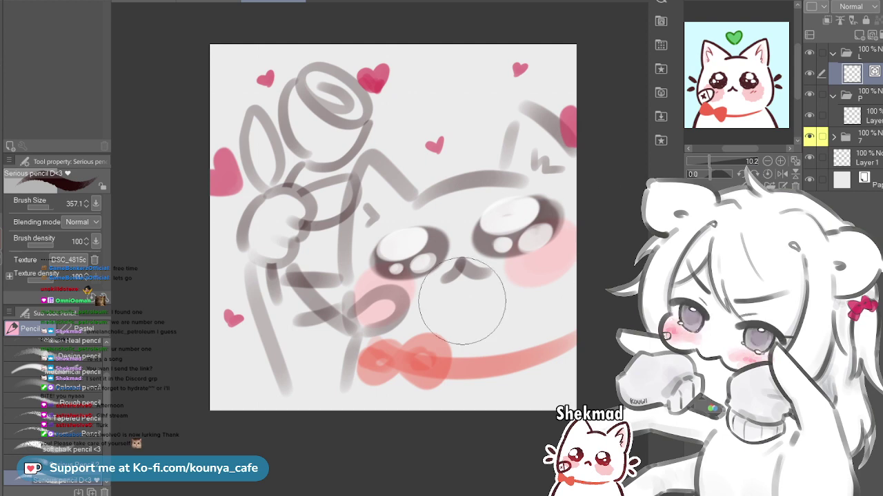
Try to outline the inner edge of the cat's ear farthest from the rose with the Serious pencil at size 87.9
{"action": "scroll", "coordinate": [54, 413], "scroll_direction": "down", "scroll_amount": 1}
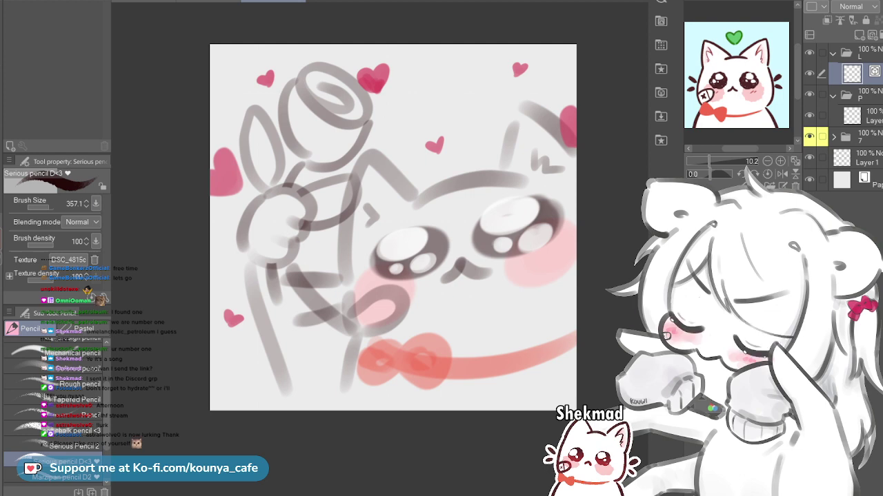
{"action": "mouse_move", "coordinate": [430, 133]}
{"action": "left_mouse_down"}
{"action": "mouse_move", "coordinate": [407, 133]}
{"action": "mouse_move", "coordinate": [428, 133]}
{"action": "left_mouse_up"}
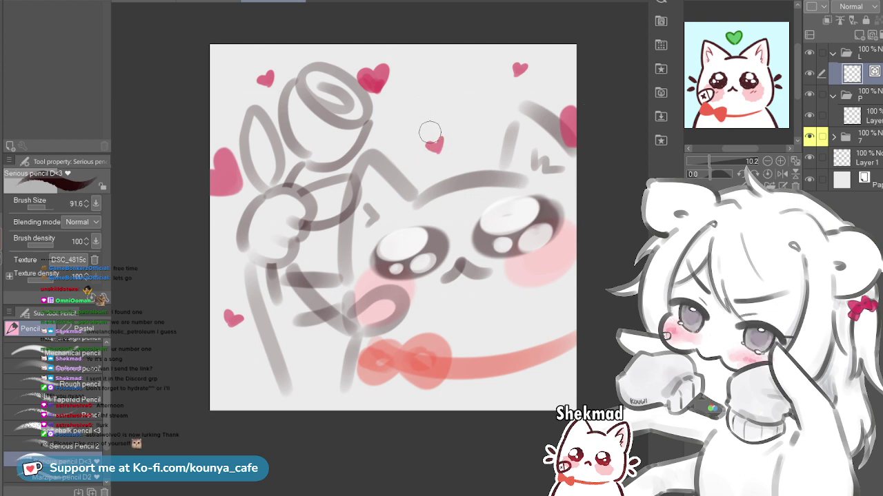
{"action": "left_click_drag", "start_coordinate": [430, 133], "coordinate": [431, 132]}
{"action": "mouse_move", "coordinate": [521, 106]}
{"action": "left_mouse_down"}
{"action": "mouse_move", "coordinate": [502, 156]}
{"action": "mouse_move", "coordinate": [512, 131]}
{"action": "left_mouse_up"}
{"action": "key", "text": "ctrl+z"}
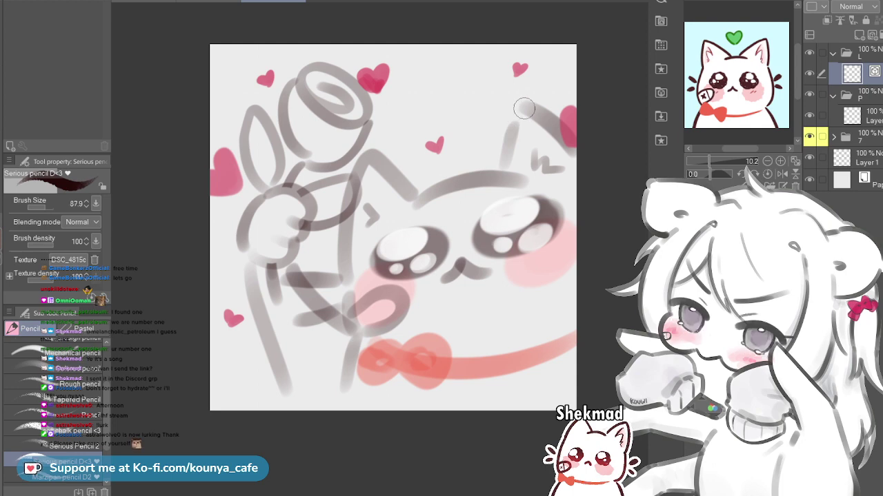
{"action": "key", "text": "ctrl+z"}
{"action": "left_click_drag", "start_coordinate": [521, 105], "coordinate": [507, 147]}
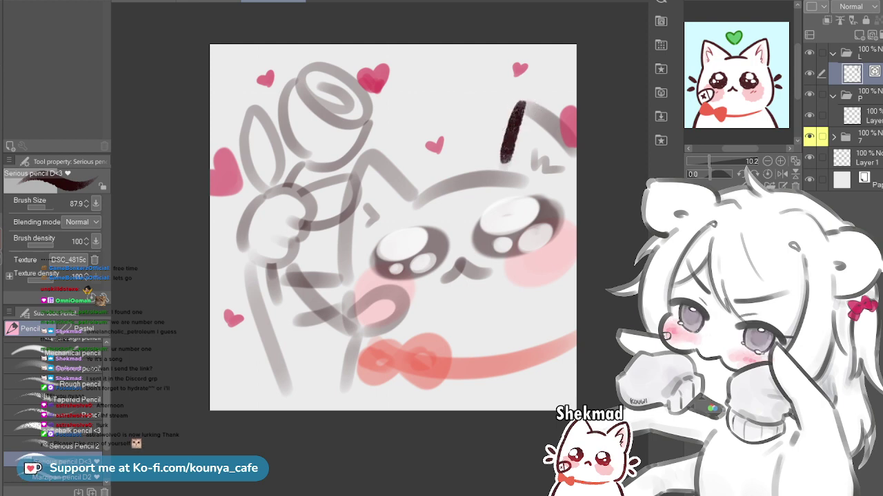
{"action": "key", "text": "ctrl+z"}
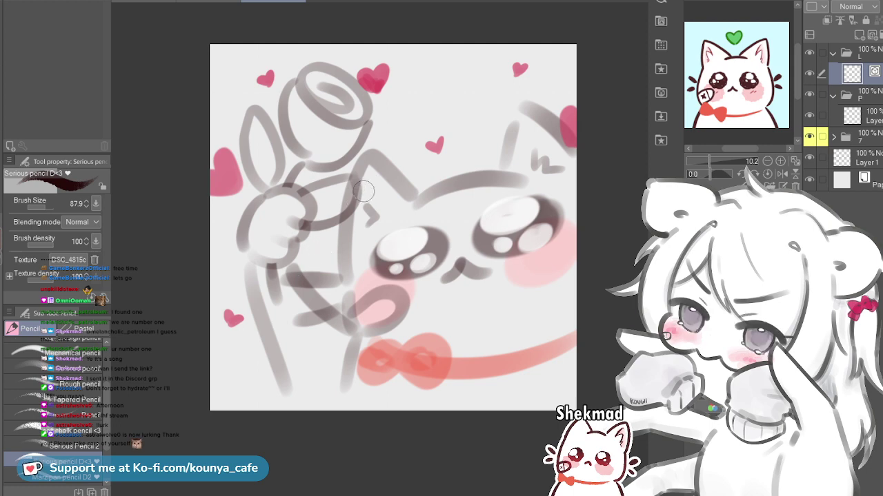
Try several strokes along the outer edge of the cat's ear beside the rose with the Serious pencil
{"action": "left_click_drag", "start_coordinate": [366, 150], "coordinate": [346, 240]}
{"action": "key", "text": "ctrl+z"}
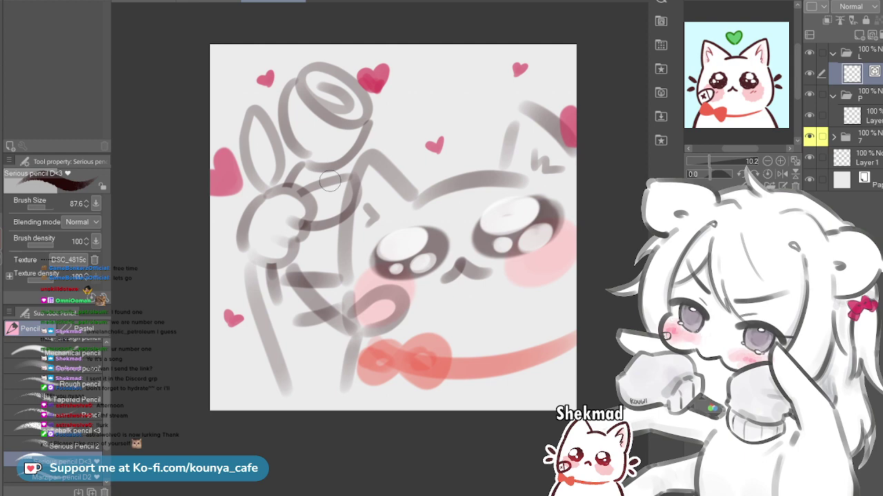
{"action": "left_click_drag", "start_coordinate": [330, 180], "coordinate": [329, 180]}
{"action": "left_click_drag", "start_coordinate": [342, 217], "coordinate": [338, 265]}
{"action": "key", "text": "ctrl+z"}
{"action": "mouse_move", "coordinate": [369, 146]}
{"action": "left_mouse_down"}
{"action": "mouse_move", "coordinate": [342, 235]}
{"action": "mouse_move", "coordinate": [335, 276]}
{"action": "left_mouse_up"}
{"action": "key", "text": "ctrl+z"}
Outline both edges of the cat's ear beside the rose with the Serious pencil at size 74.2, redoing the inner edge
{"action": "left_click_drag", "start_coordinate": [359, 158], "coordinate": [349, 261]}
{"action": "mouse_move", "coordinate": [359, 158]}
{"action": "left_mouse_down"}
{"action": "mouse_move", "coordinate": [391, 167]}
{"action": "mouse_move", "coordinate": [412, 199]}
{"action": "left_mouse_up"}
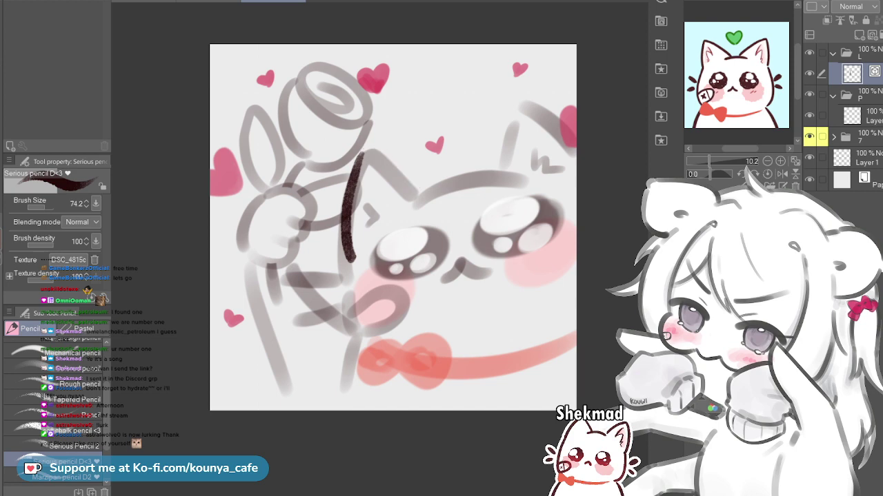
{"action": "mouse_move", "coordinate": [359, 158]}
{"action": "left_mouse_down"}
{"action": "mouse_move", "coordinate": [395, 163]}
{"action": "mouse_move", "coordinate": [421, 195]}
{"action": "left_mouse_up"}
{"action": "left_click_drag", "start_coordinate": [363, 156], "coordinate": [414, 191]}
{"action": "key", "text": "ctrl+z"}
{"action": "left_click_drag", "start_coordinate": [363, 155], "coordinate": [412, 188]}
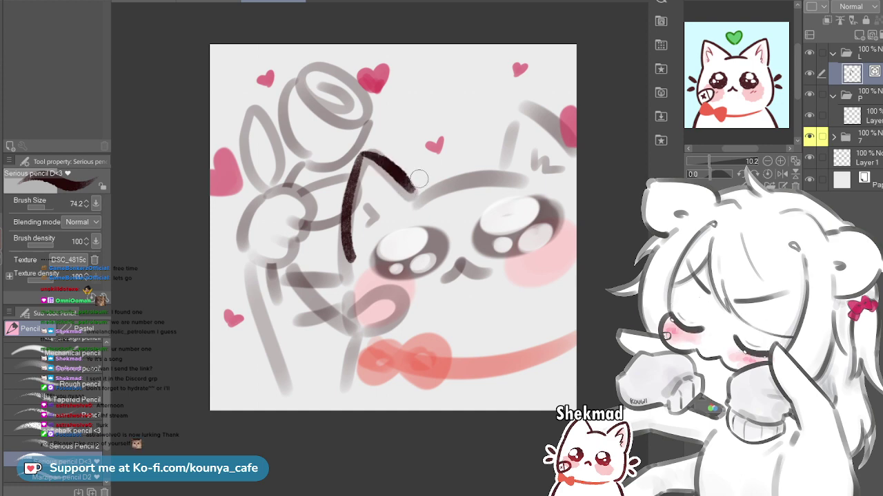
Outline the top of the cat's head and both edges of the ear farthest from the rose with the Serious pencil at size 74.2
{"action": "mouse_move", "coordinate": [364, 150]}
{"action": "left_mouse_down"}
{"action": "mouse_move", "coordinate": [408, 201]}
{"action": "mouse_move", "coordinate": [510, 178]}
{"action": "left_mouse_up"}
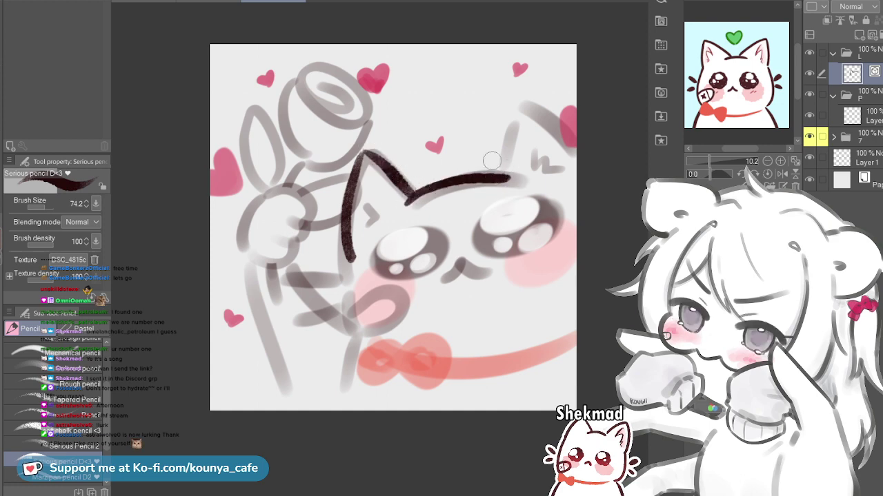
{"action": "key", "text": "ctrl+z"}
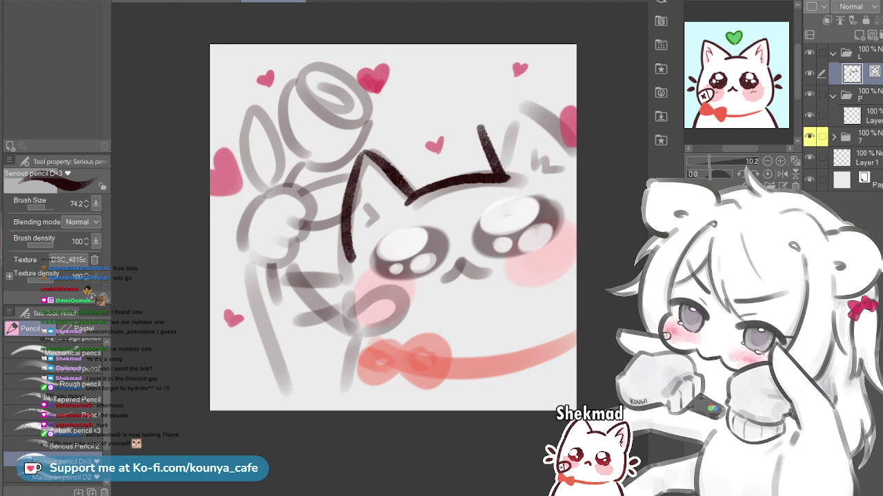
{"action": "key", "text": "ctrl+z"}
{"action": "mouse_move", "coordinate": [495, 167]}
{"action": "left_mouse_down"}
{"action": "mouse_move", "coordinate": [518, 109]}
{"action": "mouse_move", "coordinate": [589, 156]}
{"action": "left_mouse_up"}
{"action": "key", "text": "ctrl+z"}
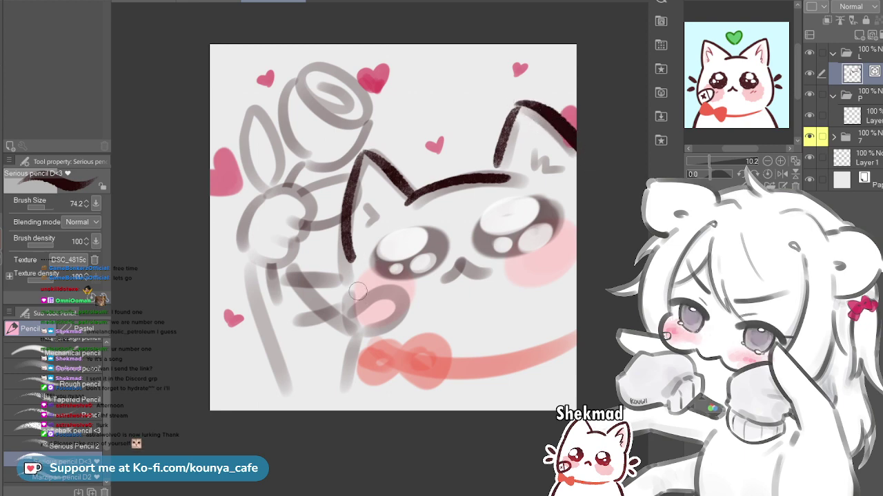
Outline the cat's cheek below the ear beside the rose with the Serious pencil, redoing the stroke until it follows the sketch
{"action": "key", "text": "ctrl+z"}
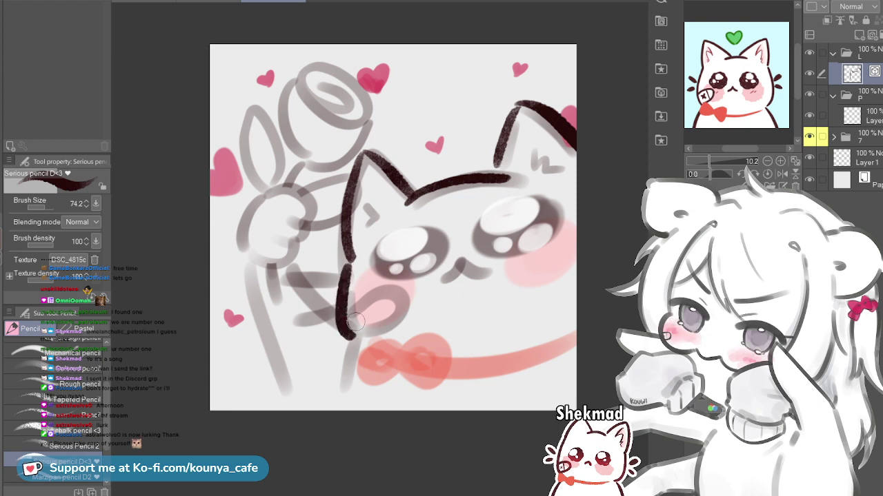
{"action": "key", "text": "ctrl+z"}
{"action": "mouse_move", "coordinate": [349, 260]}
{"action": "left_mouse_down"}
{"action": "mouse_move", "coordinate": [341, 325]}
{"action": "mouse_move", "coordinate": [355, 337]}
{"action": "left_mouse_up"}
{"action": "key", "text": "ctrl+z"}
{"action": "left_click_drag", "start_coordinate": [350, 260], "coordinate": [354, 333]}
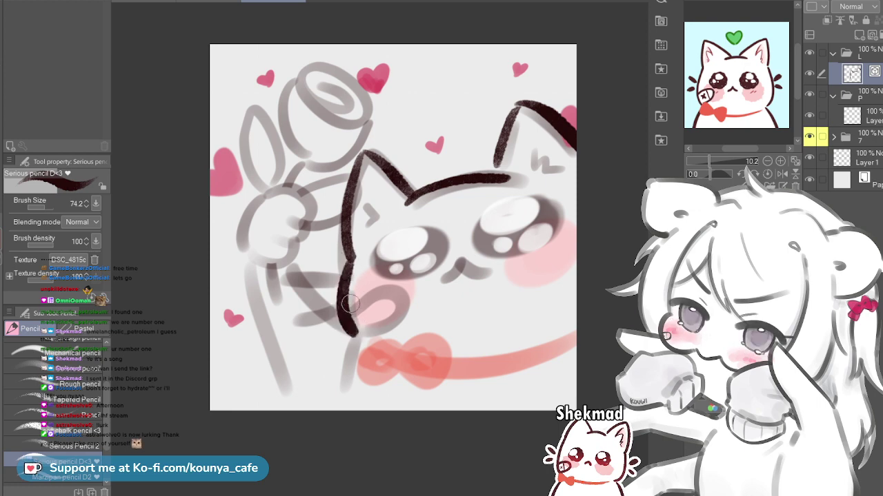
{"action": "key", "text": "ctrl+z"}
Outline the side of the cat's body from the cheek down to the canvas edge with the Serious pencil
{"action": "left_click_drag", "start_coordinate": [350, 343], "coordinate": [334, 411]}
{"action": "left_click_drag", "start_coordinate": [353, 347], "coordinate": [335, 410]}
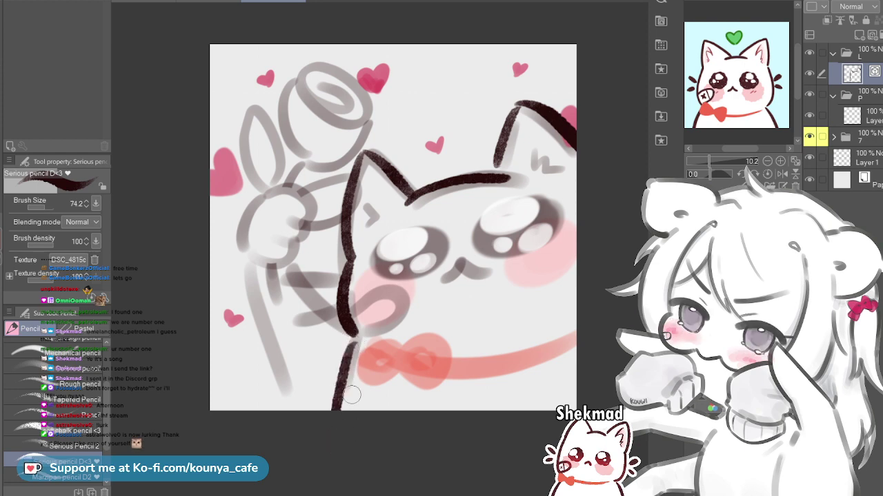
{"action": "left_click_drag", "start_coordinate": [353, 343], "coordinate": [334, 411]}
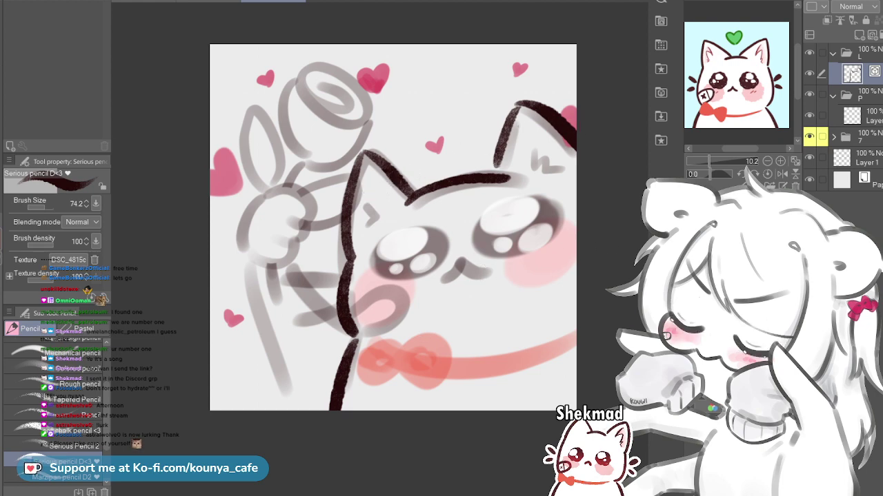
Add a vector layer above the outline layer in folder L, and reshape the cheek and body-side strokes slightly lower and outward
{"action": "key", "text": "ctrl+shift+n"}
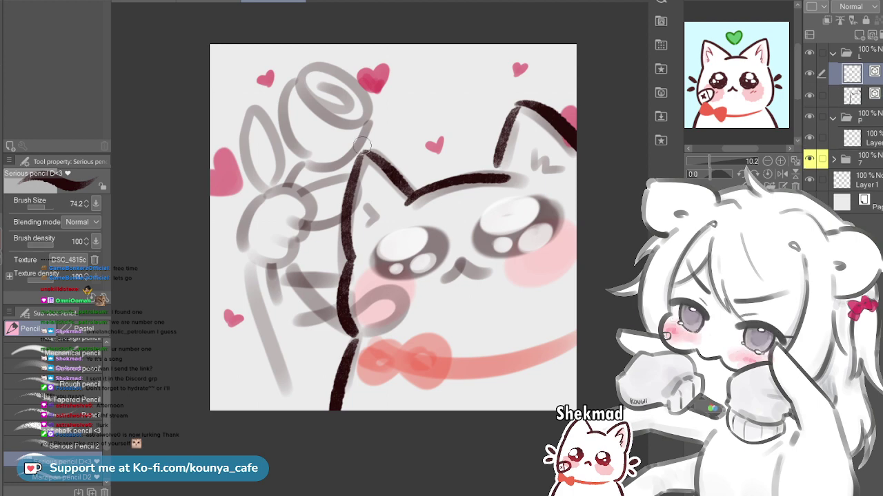
{"action": "left_click", "coordinate": [371, 217], "text": "ctrl"}
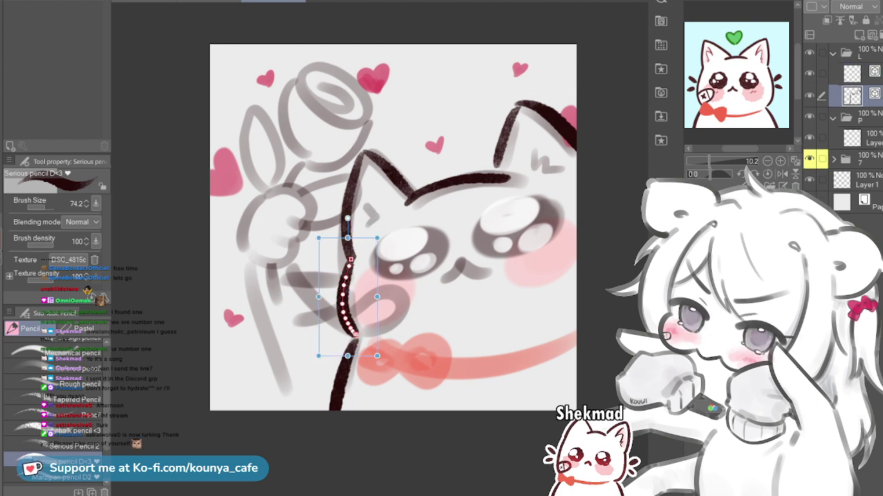
{"action": "left_click_drag", "start_coordinate": [318, 356], "coordinate": [316, 364]}
{"action": "left_click_drag", "start_coordinate": [342, 315], "coordinate": [338, 318]}
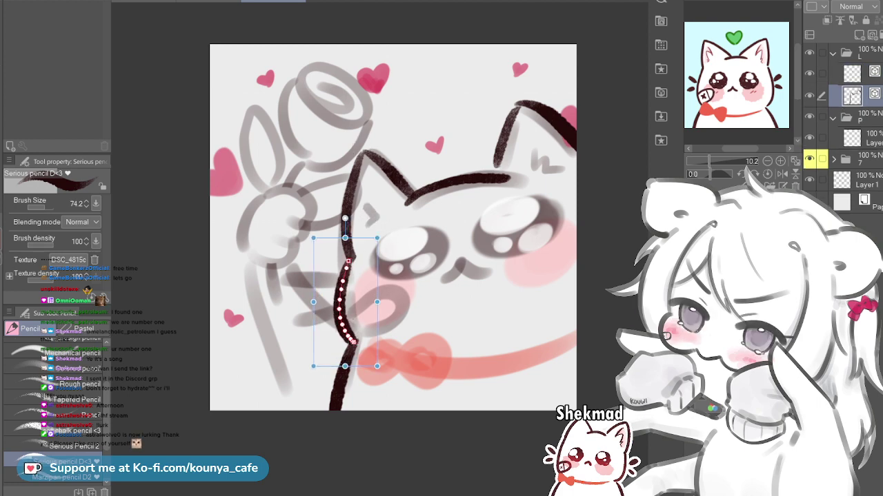
{"action": "key", "text": "alt+bracketright"}
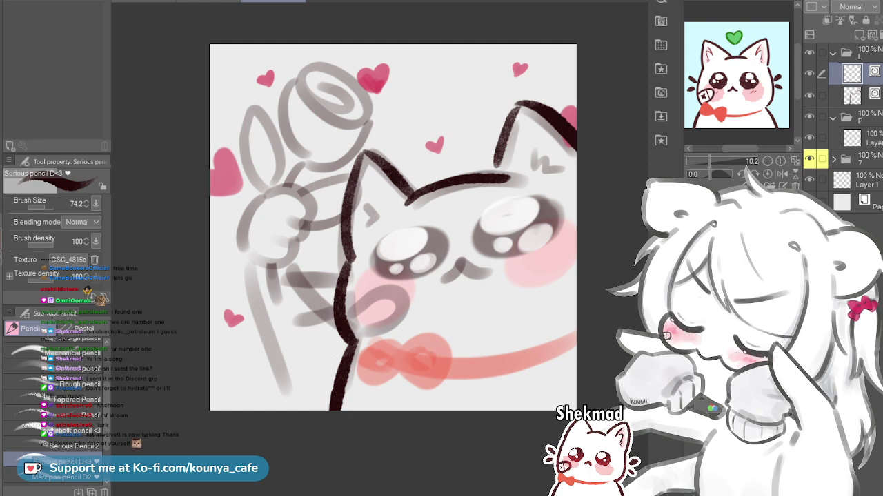
{"action": "key", "text": "alt+bracketleft"}
{"action": "left_click_drag", "start_coordinate": [309, 320], "coordinate": [306, 330]}
{"action": "key", "text": "Return"}
{"action": "key", "text": "alt+bracketright"}
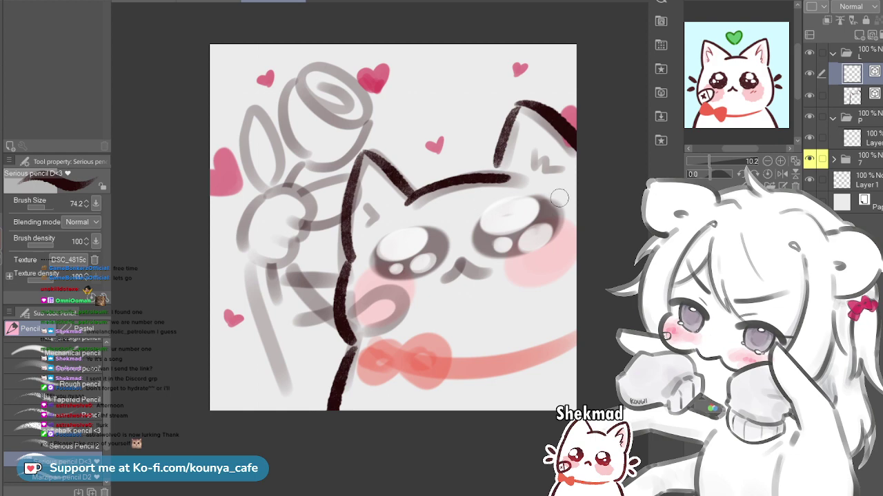
Draw short fluff marks inside both of the cat's ears on the new vector layer with the Serious pencil
{"action": "mouse_move", "coordinate": [531, 145]}
{"action": "left_mouse_down"}
{"action": "mouse_move", "coordinate": [531, 168]}
{"action": "mouse_move", "coordinate": [557, 173]}
{"action": "left_mouse_up"}
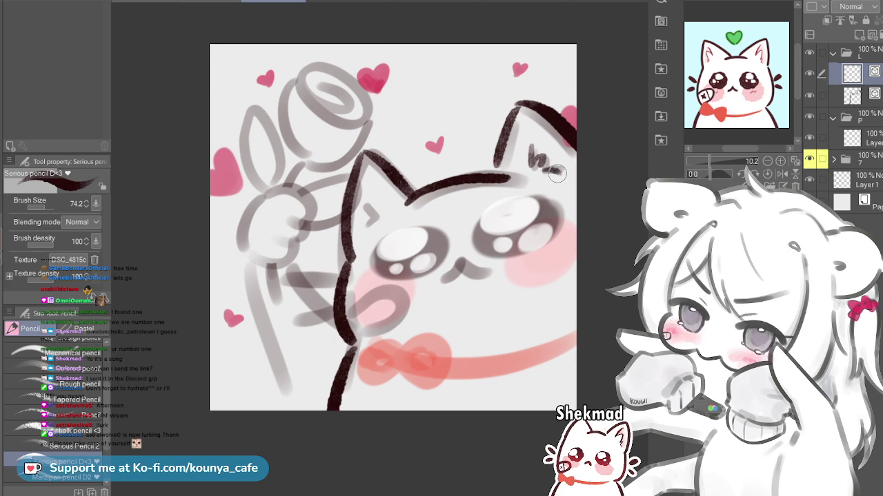
{"action": "mouse_move", "coordinate": [367, 201]}
{"action": "left_mouse_down"}
{"action": "mouse_move", "coordinate": [373, 216]}
{"action": "mouse_move", "coordinate": [373, 209]}
{"action": "left_mouse_up"}
{"action": "key", "text": "ctrl+z"}
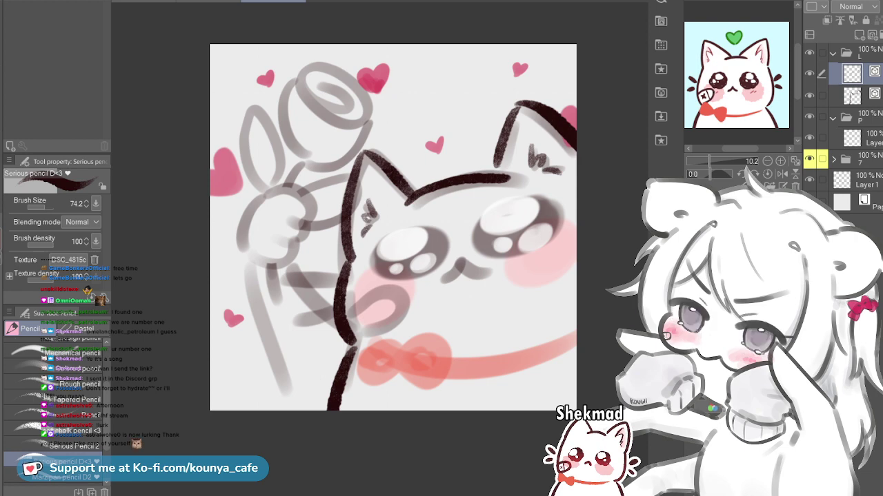
Add two empty vector layers in folder L, one between the ear-fluff and outline layers and one at the top of the folder
{"action": "left_click", "coordinate": [873, 34]}
{"action": "left_click", "coordinate": [871, 118]}
{"action": "left_click", "coordinate": [870, 95]}
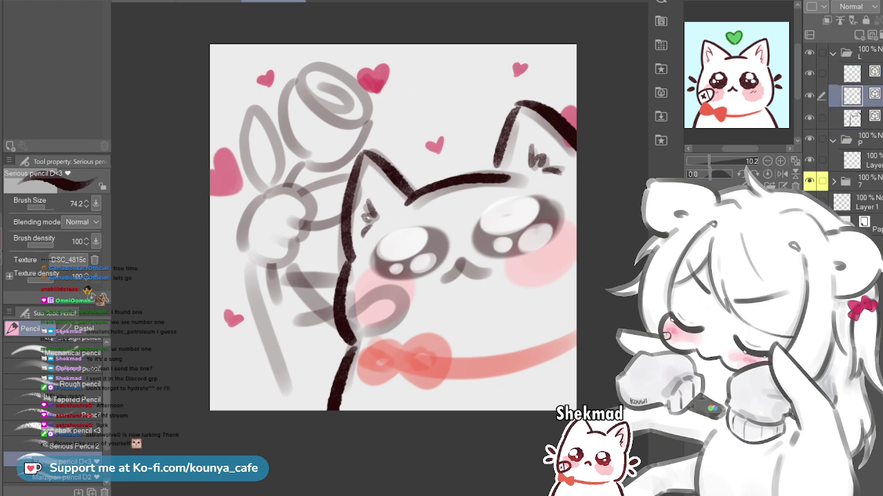
{"action": "left_click", "coordinate": [870, 73]}
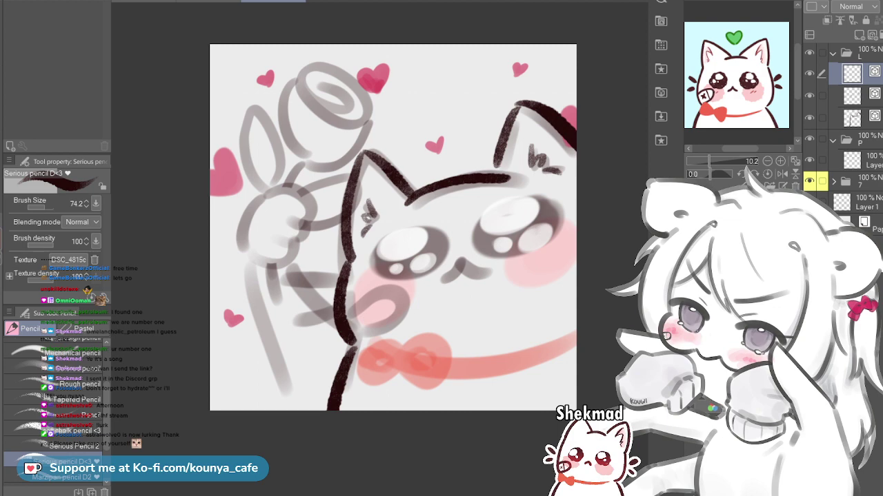
{"action": "key", "text": "ctrl+shift+n"}
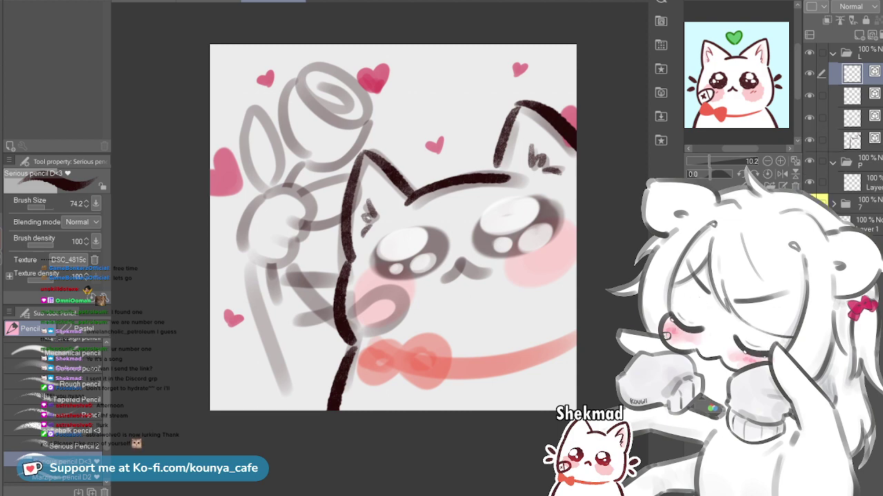
Group the topmost vector layer into a folder named Hand inside L and select the layer in it
{"action": "key", "text": "ctrl+g"}
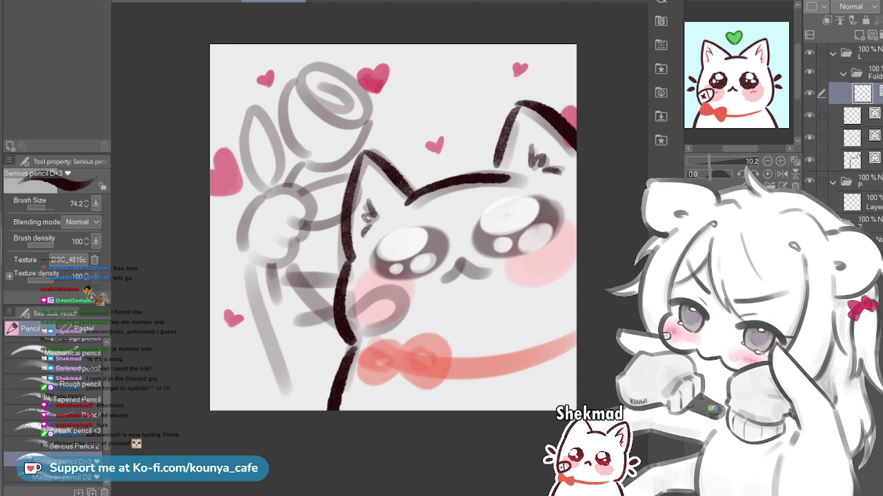
{"action": "left_click", "coordinate": [870, 72]}
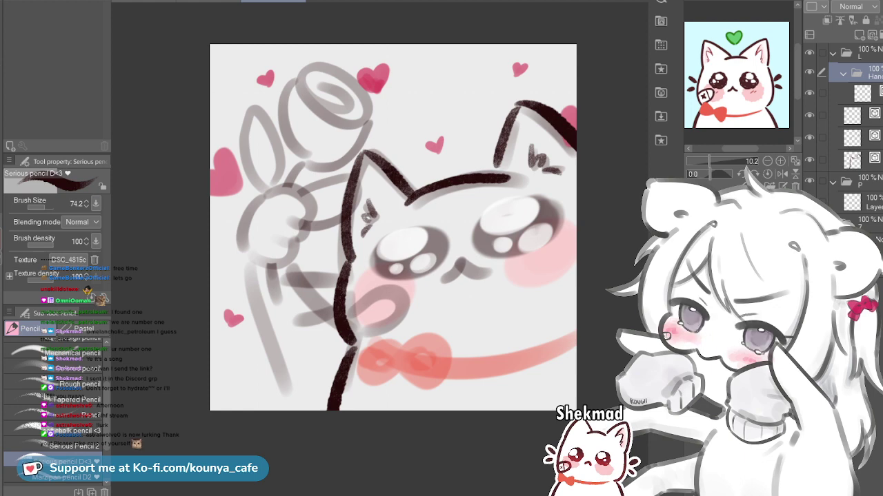
{"action": "left_click", "coordinate": [870, 93]}
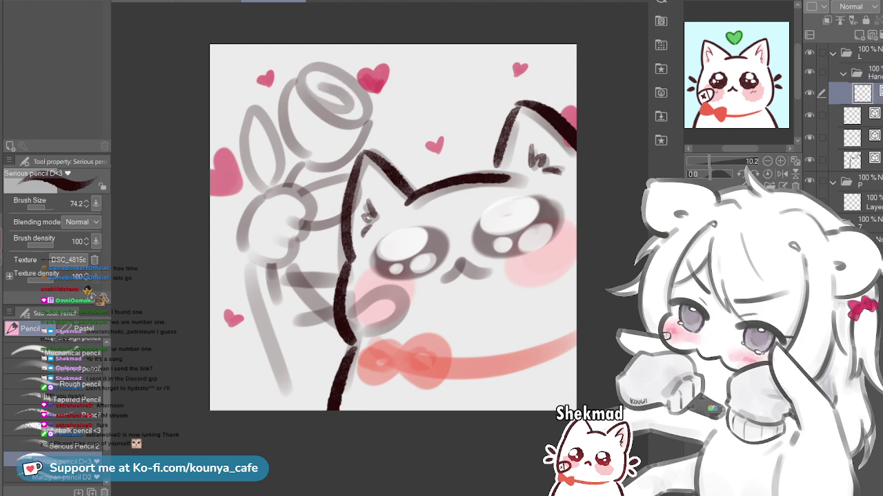
Draw the small swirl at the centre of the rose with the Serious pencil, redoing it until it follows the sketch
{"action": "mouse_move", "coordinate": [330, 88]}
{"action": "left_mouse_down"}
{"action": "mouse_move", "coordinate": [349, 100]}
{"action": "mouse_move", "coordinate": [340, 115]}
{"action": "left_mouse_up"}
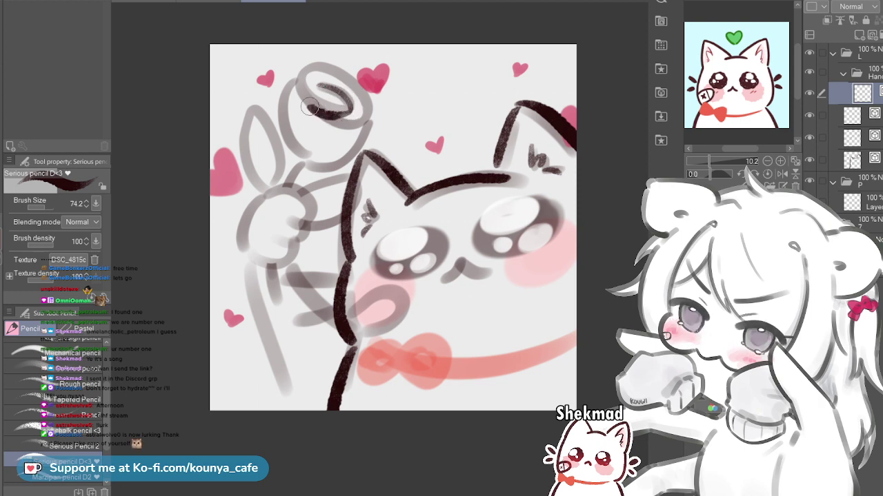
{"action": "key", "text": "ctrl+z"}
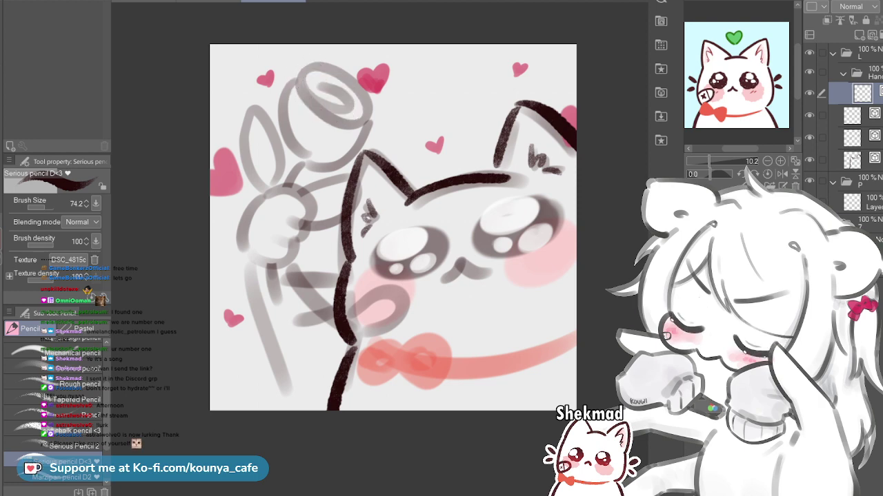
{"action": "mouse_move", "coordinate": [319, 84]}
{"action": "left_mouse_down"}
{"action": "mouse_move", "coordinate": [352, 102]}
{"action": "mouse_move", "coordinate": [333, 90]}
{"action": "left_mouse_up"}
{"action": "key", "text": "ctrl+z"}
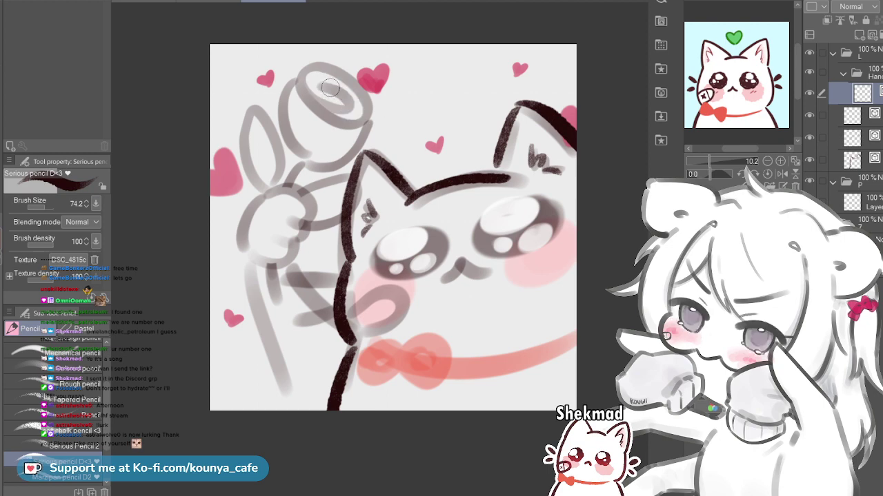
{"action": "left_click_drag", "start_coordinate": [349, 110], "coordinate": [337, 117]}
{"action": "mouse_move", "coordinate": [339, 92]}
{"action": "left_mouse_down"}
{"action": "mouse_move", "coordinate": [354, 111]}
{"action": "mouse_move", "coordinate": [326, 95]}
{"action": "left_mouse_up"}
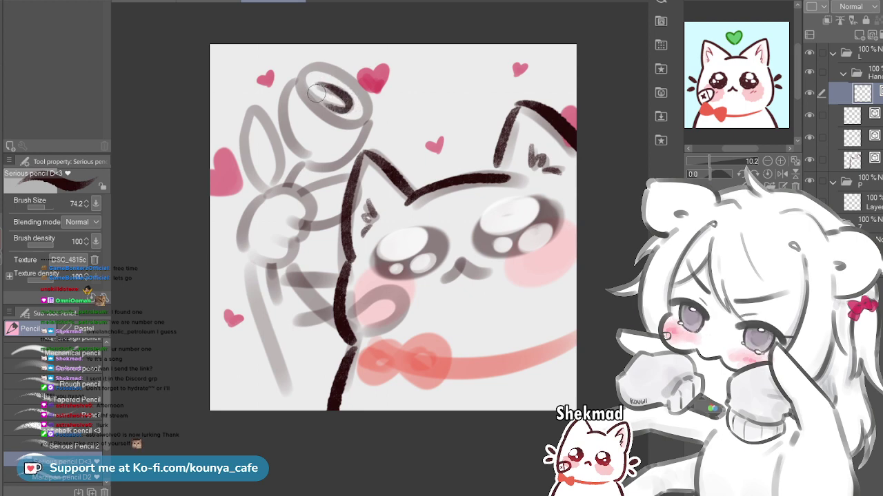
{"action": "key", "text": "ctrl+z"}
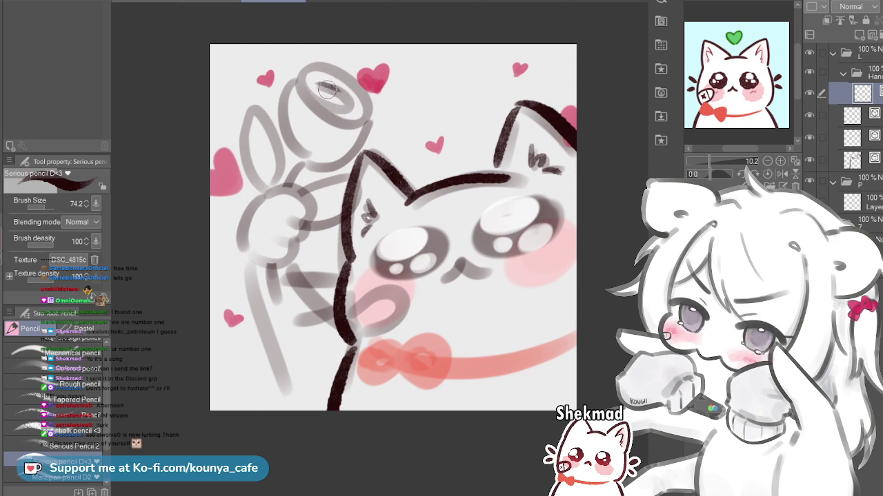
{"action": "mouse_move", "coordinate": [318, 84]}
{"action": "left_mouse_down"}
{"action": "mouse_move", "coordinate": [348, 104]}
{"action": "mouse_move", "coordinate": [326, 97]}
{"action": "left_mouse_up"}
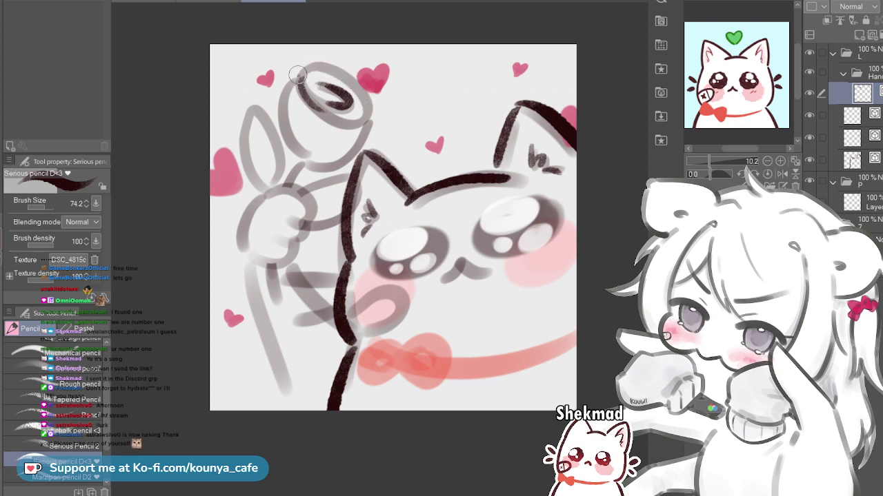
Outline the oval rim of the rose bloom around the central swirl with the Serious pencil, redoing the strokes several times
{"action": "key", "text": "ctrl+z"}
{"action": "mouse_move", "coordinate": [298, 75]}
{"action": "left_mouse_down"}
{"action": "mouse_move", "coordinate": [342, 74]}
{"action": "mouse_move", "coordinate": [365, 106]}
{"action": "left_mouse_up"}
{"action": "key", "text": "ctrl+z"}
{"action": "mouse_move", "coordinate": [299, 80]}
{"action": "left_mouse_down"}
{"action": "mouse_move", "coordinate": [314, 65]}
{"action": "mouse_move", "coordinate": [354, 85]}
{"action": "left_mouse_up"}
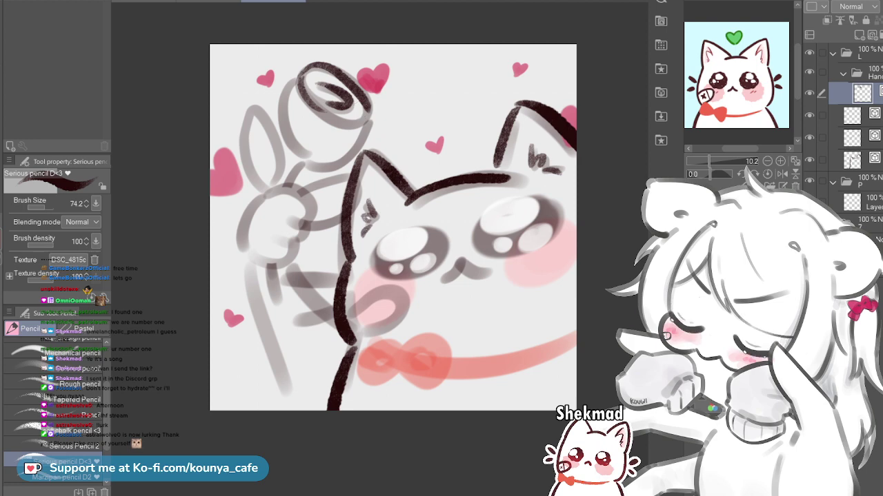
{"action": "key", "text": "ctrl+z"}
{"action": "left_click_drag", "start_coordinate": [337, 64], "coordinate": [361, 101]}
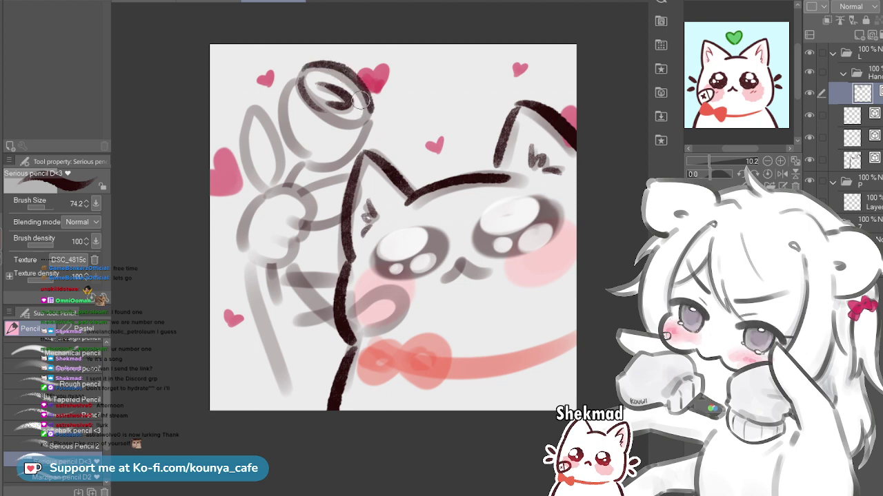
{"action": "key", "text": "ctrl+z"}
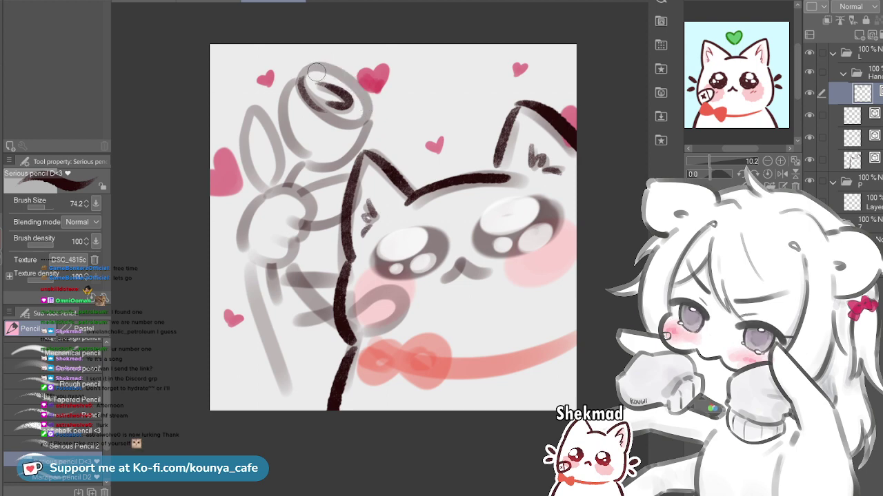
{"action": "left_click_drag", "start_coordinate": [363, 100], "coordinate": [333, 125]}
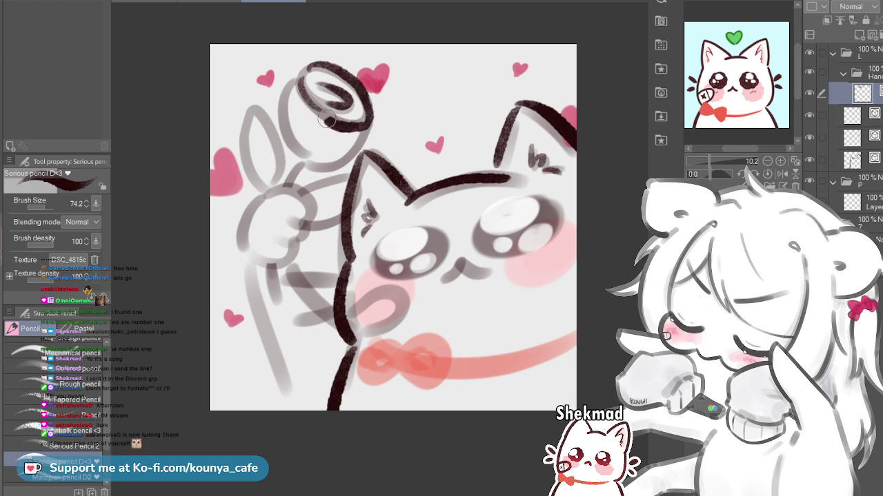
{"action": "key", "text": "ctrl+z"}
{"action": "mouse_move", "coordinate": [302, 73]}
{"action": "left_mouse_down"}
{"action": "mouse_move", "coordinate": [324, 106]}
{"action": "mouse_move", "coordinate": [361, 116]}
{"action": "left_mouse_up"}
{"action": "key", "text": "ctrl+z"}
{"action": "mouse_move", "coordinate": [302, 71]}
{"action": "left_mouse_down"}
{"action": "mouse_move", "coordinate": [356, 122]}
{"action": "mouse_move", "coordinate": [301, 90]}
{"action": "mouse_move", "coordinate": [359, 124]}
{"action": "left_mouse_up"}
{"action": "key", "text": "ctrl+z"}
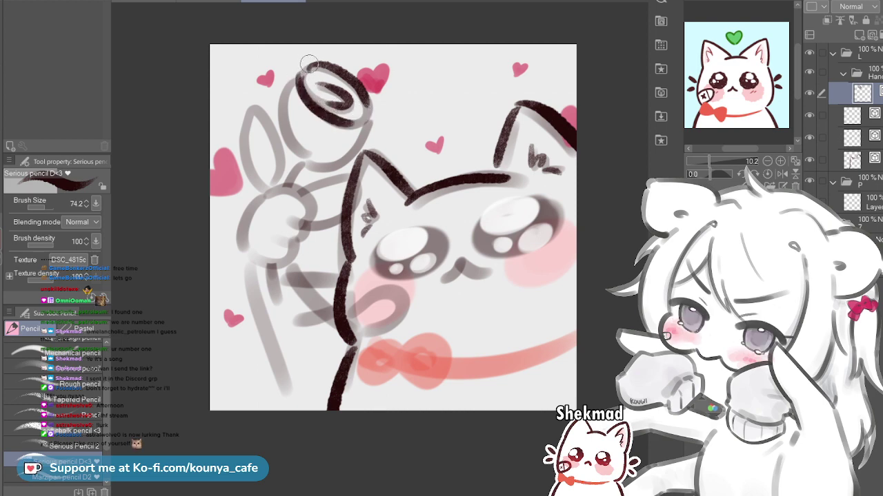
Outline the sides and rounded base of the rose bloom below its rim with the Serious pencil at size 74.2
{"action": "mouse_move", "coordinate": [298, 66]}
{"action": "left_mouse_down"}
{"action": "mouse_move", "coordinate": [282, 100]}
{"action": "mouse_move", "coordinate": [316, 148]}
{"action": "left_mouse_up"}
{"action": "key", "text": "ctrl+z"}
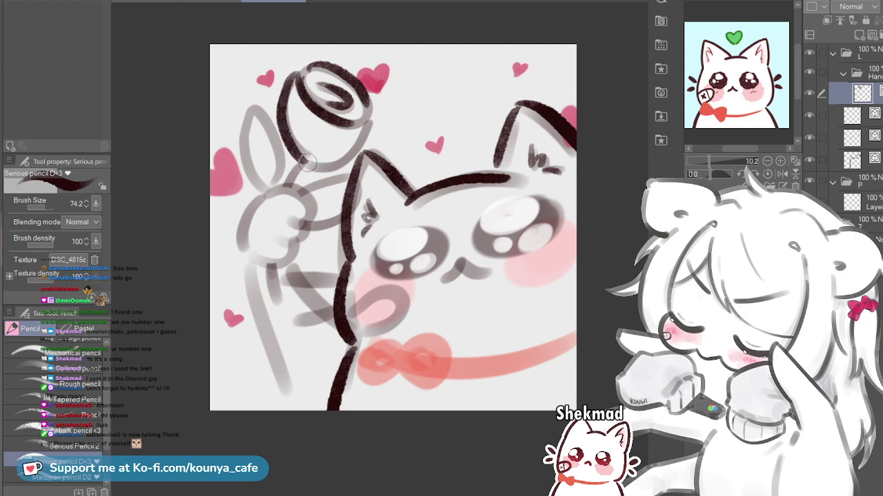
{"action": "mouse_move", "coordinate": [295, 76]}
{"action": "left_mouse_down"}
{"action": "mouse_move", "coordinate": [282, 142]}
{"action": "mouse_move", "coordinate": [322, 165]}
{"action": "mouse_move", "coordinate": [358, 112]}
{"action": "left_mouse_up"}
{"action": "key", "text": "ctrl+z"}
{"action": "mouse_move", "coordinate": [298, 160]}
{"action": "left_mouse_down"}
{"action": "mouse_move", "coordinate": [350, 147]}
{"action": "mouse_move", "coordinate": [364, 118]}
{"action": "left_mouse_up"}
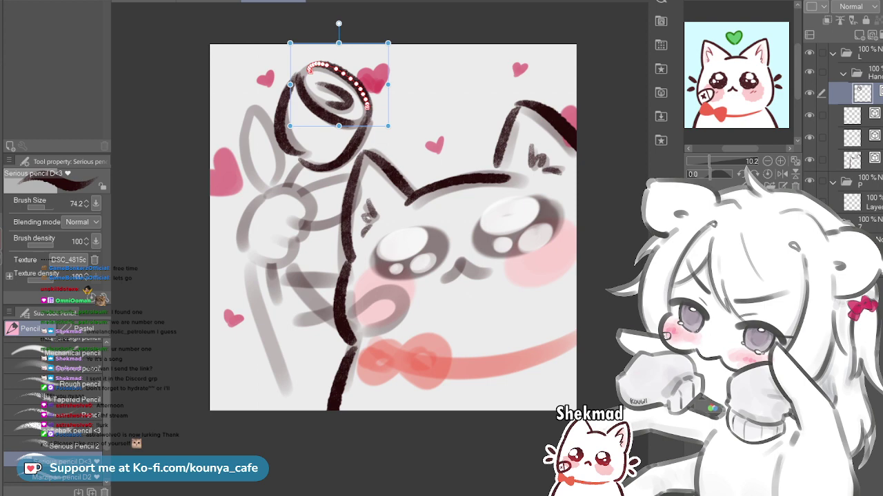
Adjust the rose's upper rim stroke and fill its gap with the Serious pencil at size 80.1
{"action": "key", "text": "]"}
{"action": "key", "text": "]"}
{"action": "left_click_drag", "start_coordinate": [303, 67], "coordinate": [301, 68]}
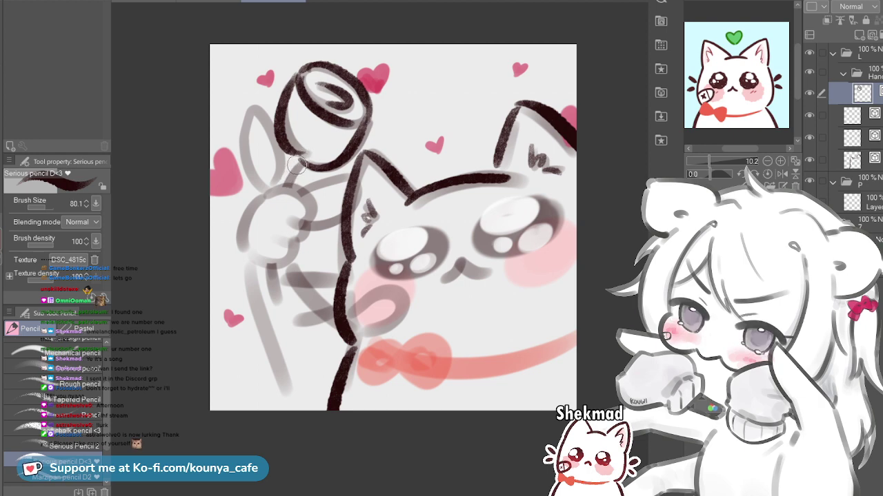
Draw the rose's curved stem with the Serious pencil and outline its outer leaf on a new layer at size 73.8
{"action": "left_click_drag", "start_coordinate": [289, 177], "coordinate": [290, 328]}
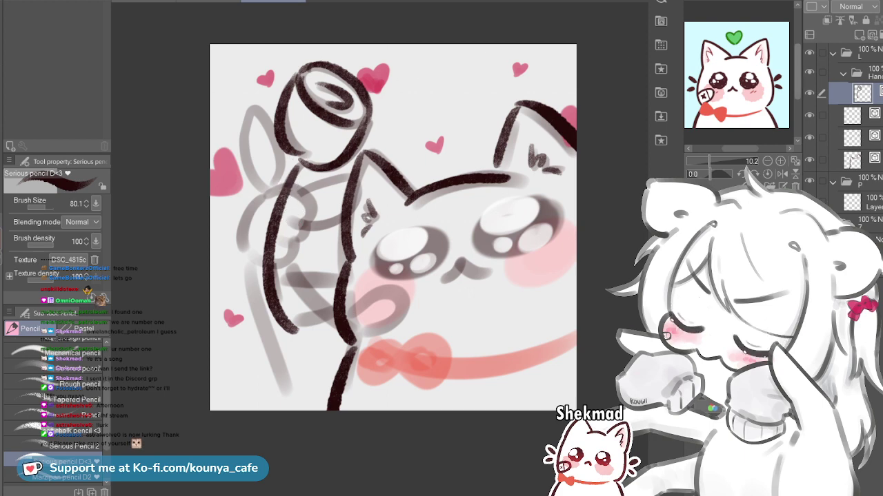
{"action": "key", "text": "ctrl+shift+n"}
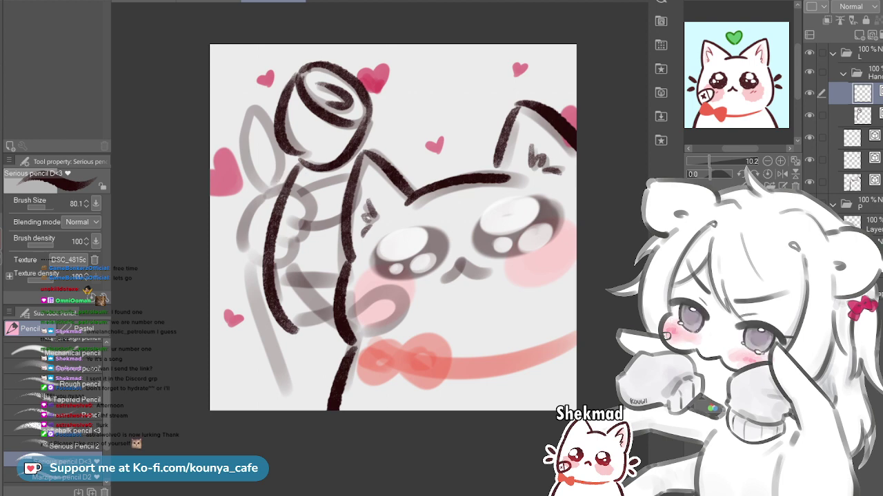
{"action": "key", "text": "bracketleft"}
{"action": "left_click_drag", "start_coordinate": [274, 188], "coordinate": [266, 142]}
{"action": "key", "text": "ctrl+z"}
{"action": "left_click_drag", "start_coordinate": [246, 113], "coordinate": [271, 185]}
{"action": "mouse_move", "coordinate": [243, 113]}
{"action": "left_mouse_down"}
{"action": "mouse_move", "coordinate": [236, 146]}
{"action": "mouse_move", "coordinate": [262, 194]}
{"action": "left_mouse_up"}
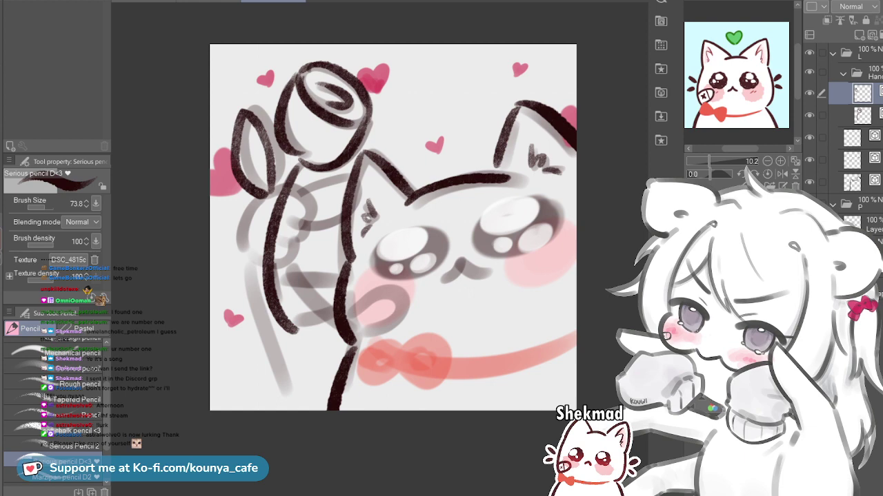
{"action": "key", "text": "ctrl+t"}
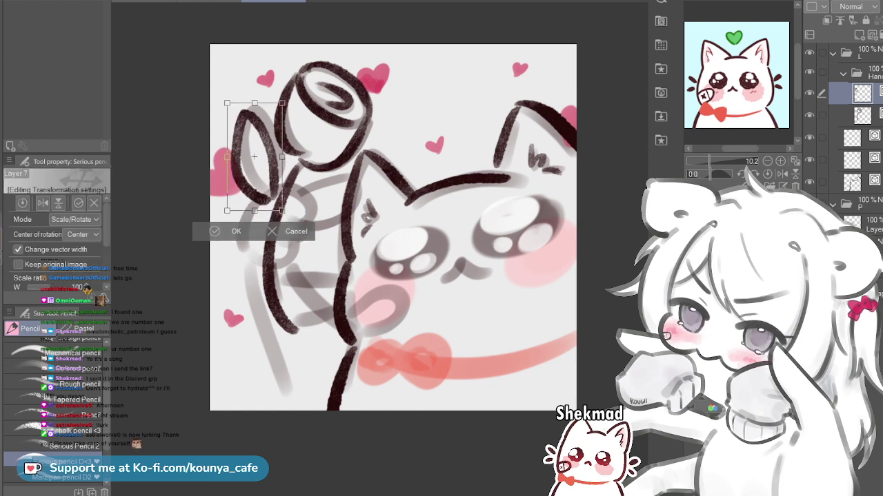
{"action": "key", "text": "Return"}
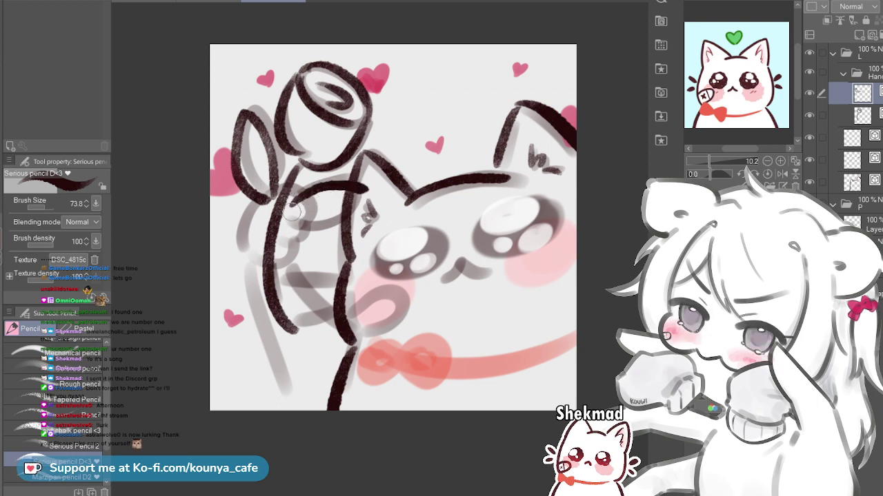
Outline the rose leaf nearest the cat's head, lasso it and nudge it slightly downward over the sketch
{"action": "left_click_drag", "start_coordinate": [293, 211], "coordinate": [348, 206]}
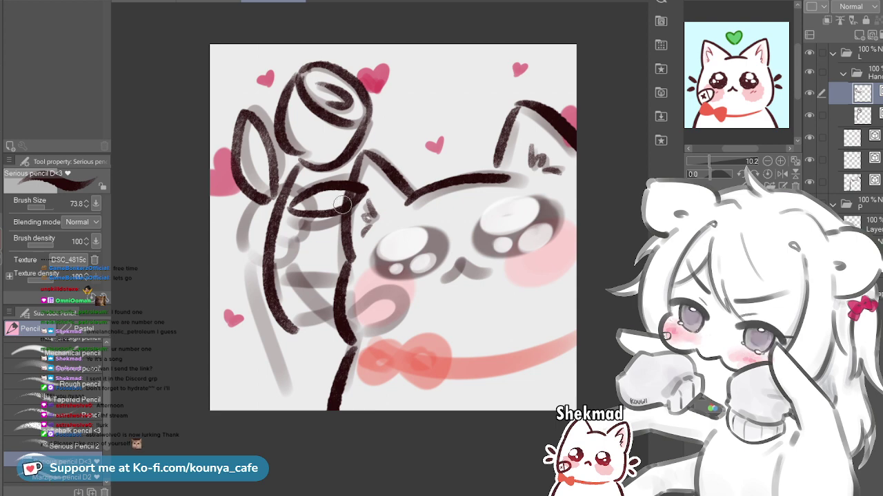
{"action": "key", "text": "m"}
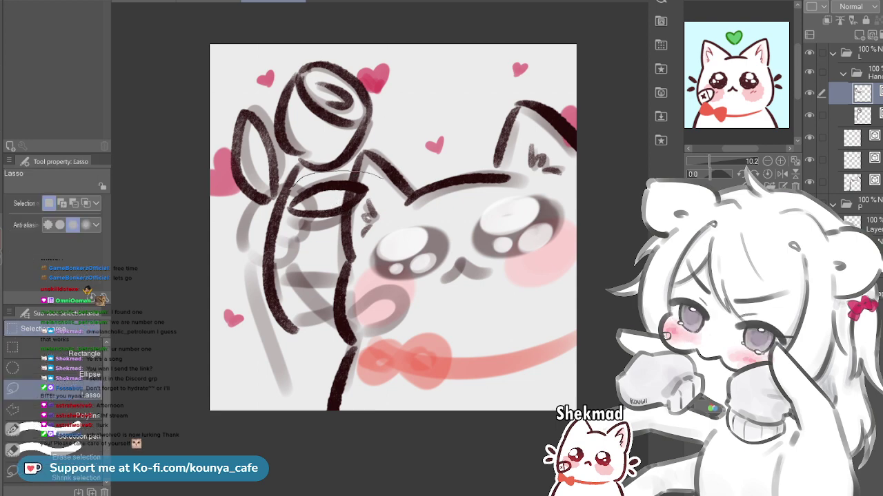
{"action": "left_click_drag", "start_coordinate": [383, 179], "coordinate": [286, 233]}
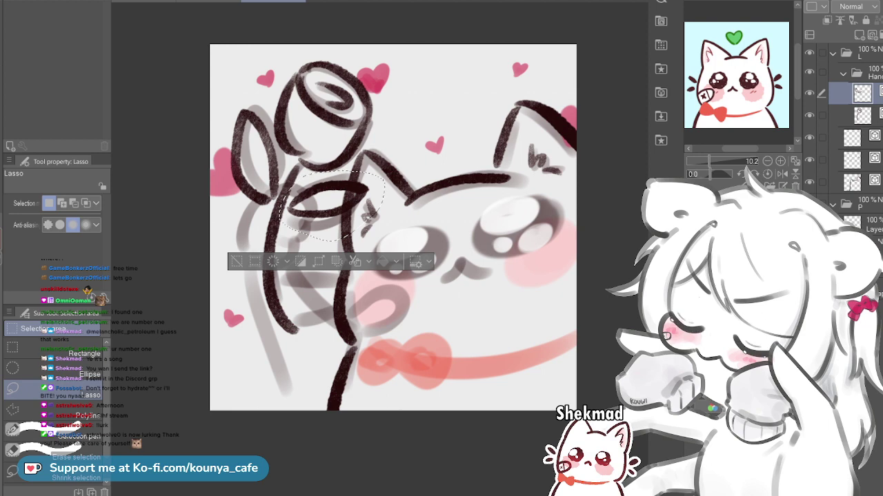
{"action": "key", "text": "ctrl+t"}
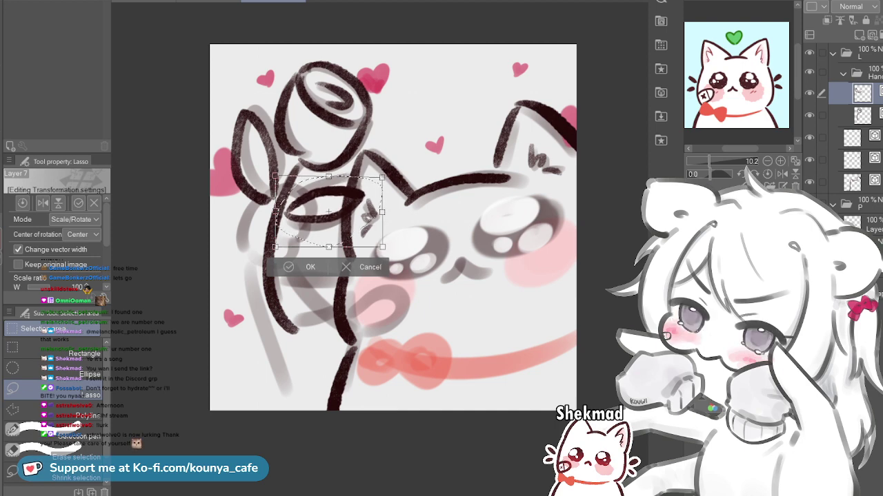
{"action": "key", "text": "Return"}
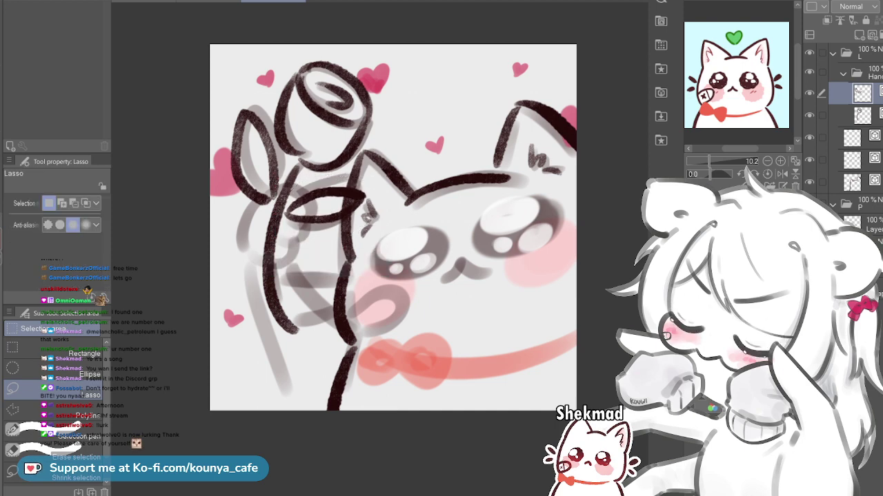
Add a new layer and draw the raised arm's outer line with the Serious pencil at size 76, redoing it several times
{"action": "key", "text": "p"}
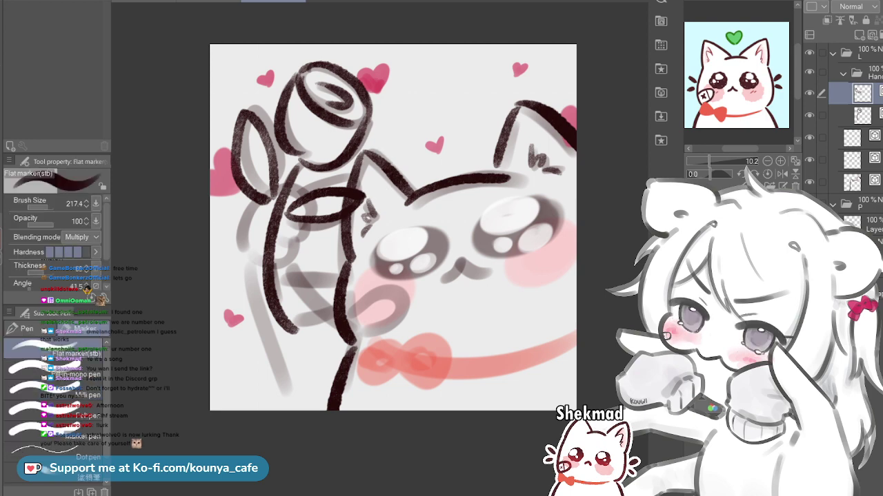
{"action": "key", "text": "p"}
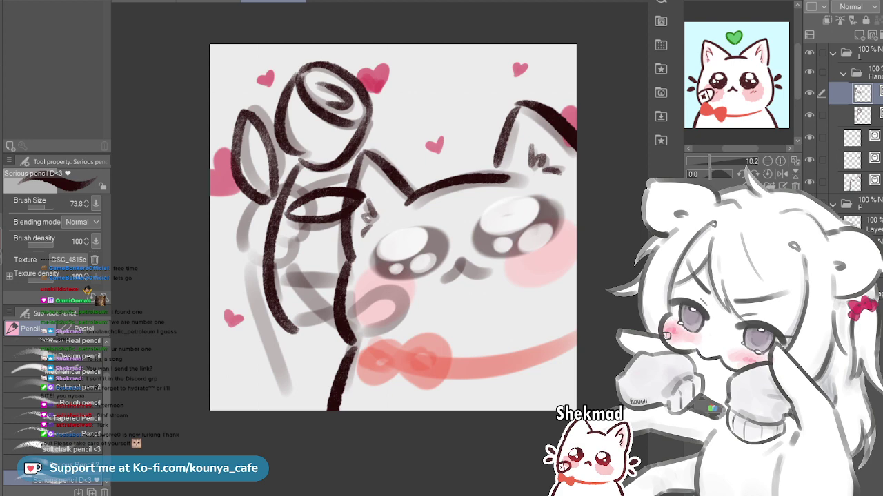
{"action": "key", "text": "ctrl+shift+n"}
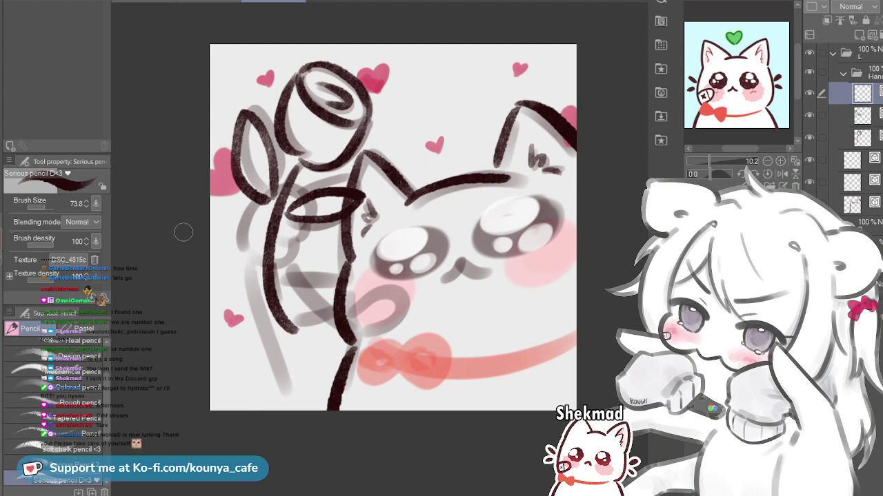
{"action": "key", "text": "bracketright"}
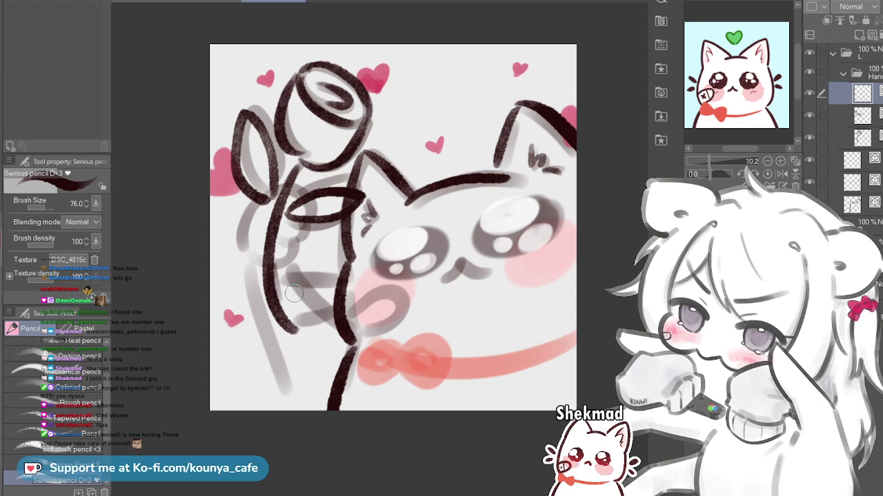
{"action": "left_click_drag", "start_coordinate": [254, 272], "coordinate": [302, 412]}
{"action": "key", "text": "ctrl+z"}
{"action": "left_click_drag", "start_coordinate": [251, 273], "coordinate": [300, 414]}
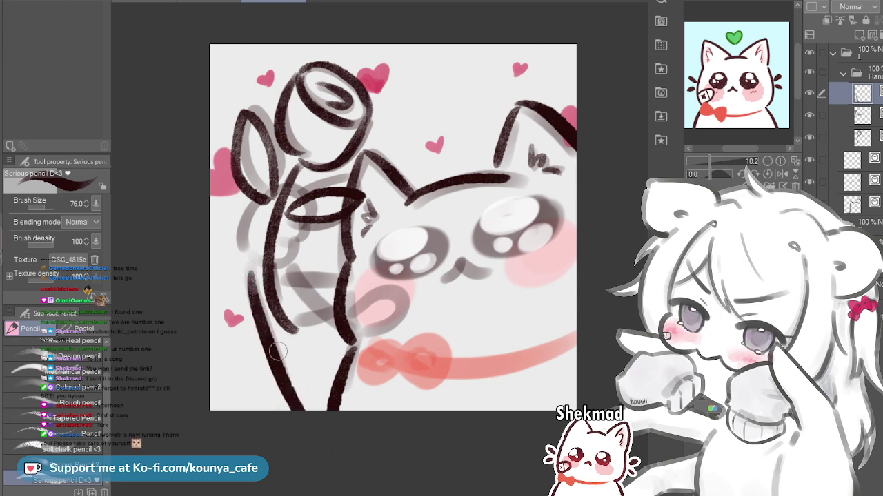
{"action": "key", "text": "ctrl+z"}
{"action": "left_click_drag", "start_coordinate": [248, 270], "coordinate": [288, 399]}
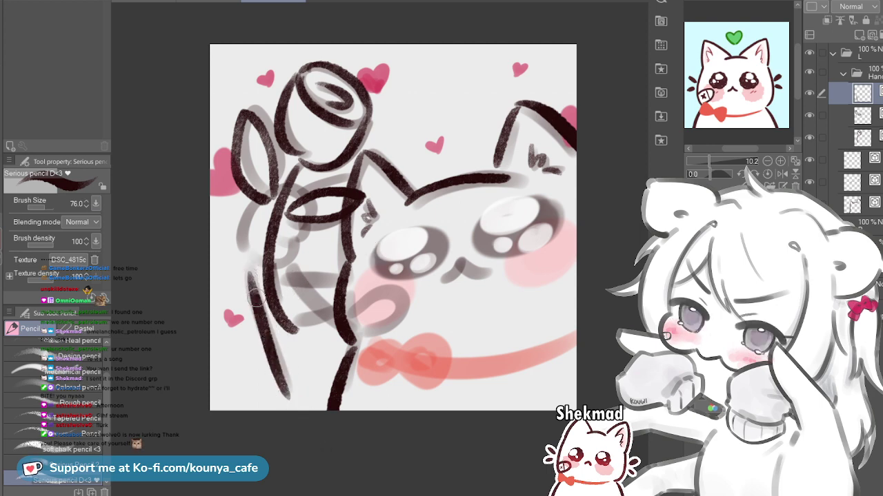
{"action": "key", "text": "ctrl+z"}
{"action": "left_click_drag", "start_coordinate": [247, 272], "coordinate": [290, 407]}
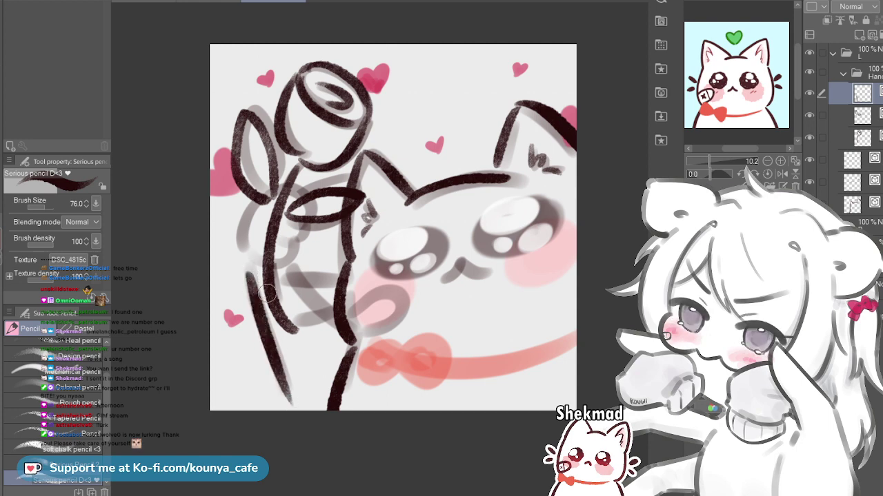
Draw the raised arm's inner line from below the paw to the cat's cheek, redoing it to follow the sketch
{"action": "left_click_drag", "start_coordinate": [287, 268], "coordinate": [353, 341]}
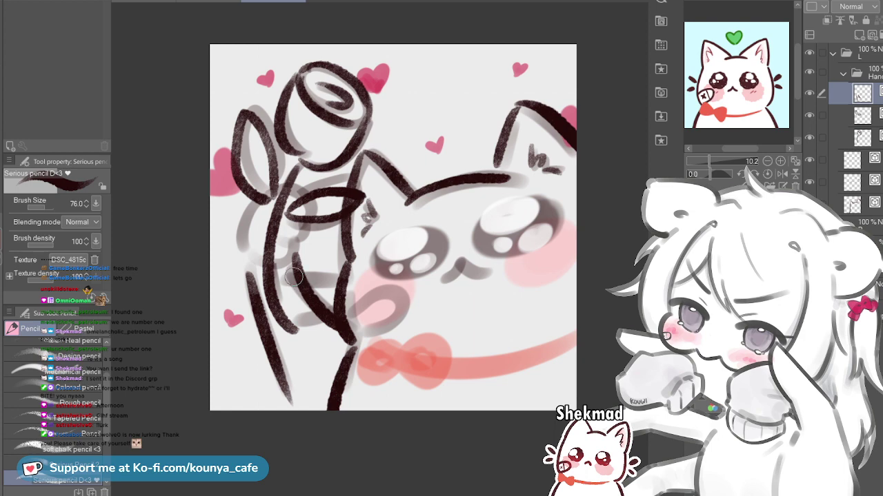
{"action": "key", "text": "ctrl+z"}
{"action": "left_click_drag", "start_coordinate": [287, 274], "coordinate": [326, 310]}
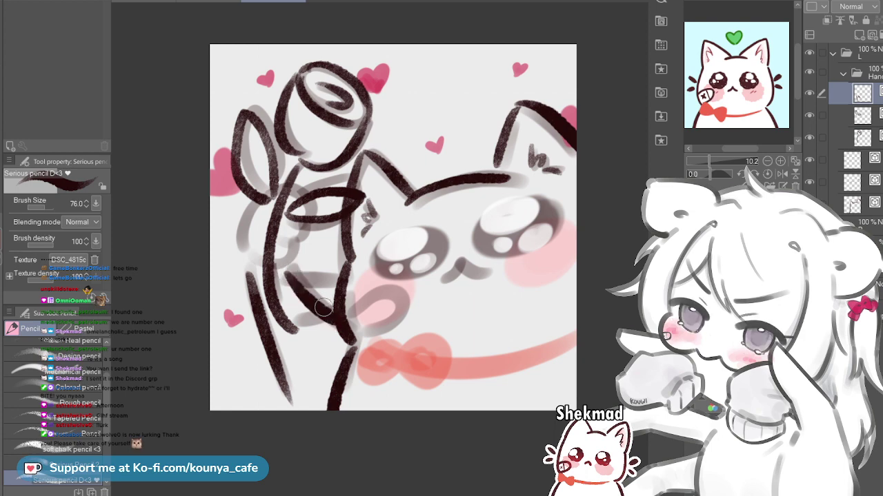
{"action": "key", "text": "ctrl+z"}
{"action": "left_click_drag", "start_coordinate": [289, 272], "coordinate": [336, 323]}
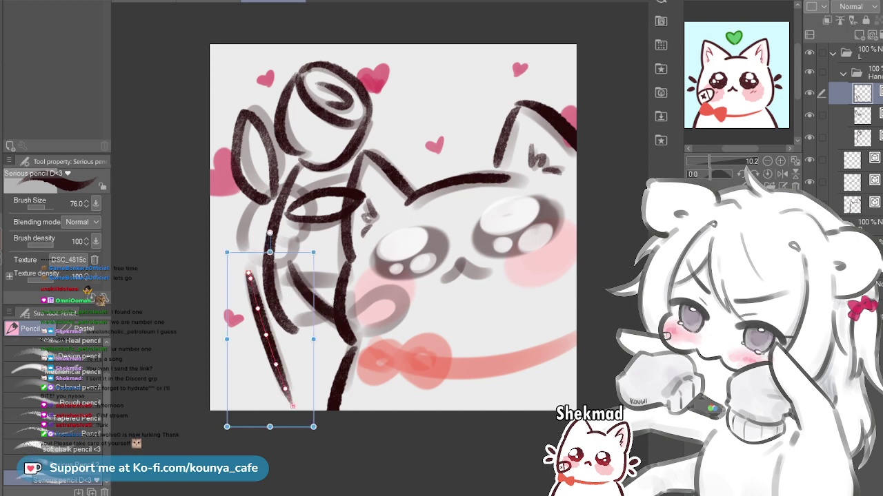
Delete the arm's outer stroke and redraw it with more curve from the paw to near the canvas edge
{"action": "key", "text": "Delete"}
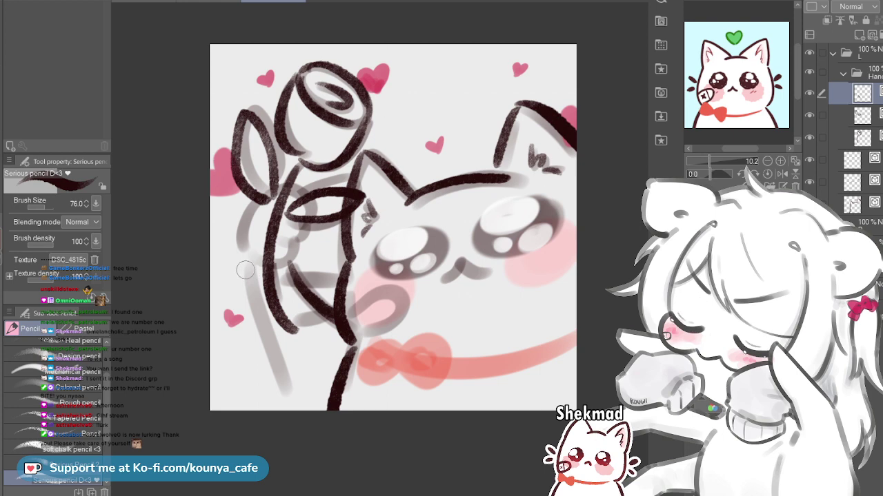
{"action": "left_click_drag", "start_coordinate": [246, 273], "coordinate": [271, 353]}
{"action": "left_click_drag", "start_coordinate": [250, 259], "coordinate": [294, 416]}
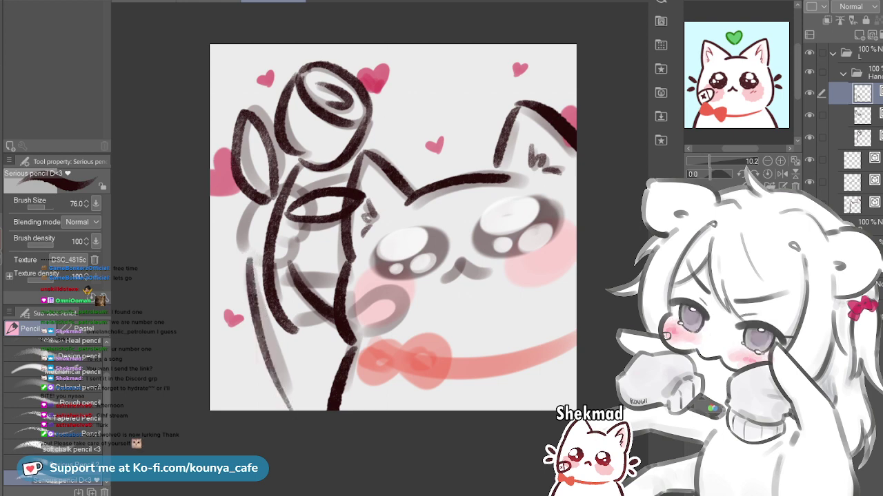
{"action": "left_click_drag", "start_coordinate": [251, 265], "coordinate": [299, 410]}
{"action": "key", "text": "ctrl+z"}
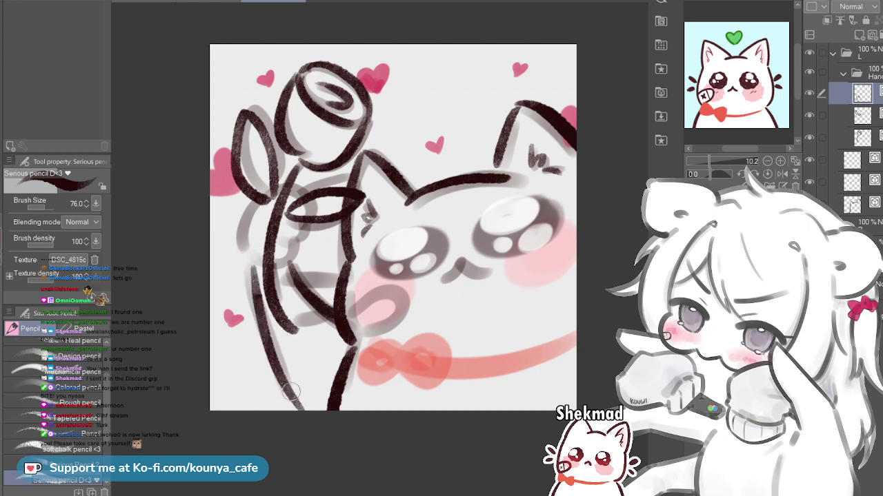
{"action": "left_click_drag", "start_coordinate": [252, 273], "coordinate": [293, 406]}
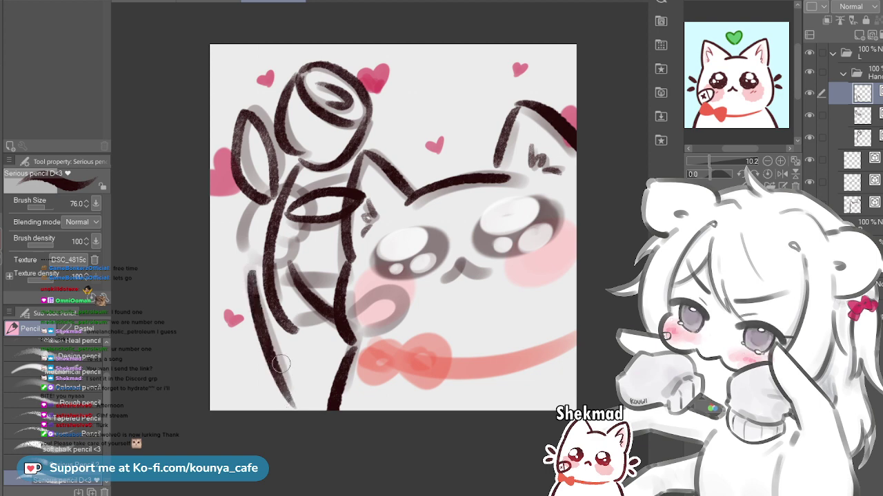
{"action": "key", "text": "ctrl+z"}
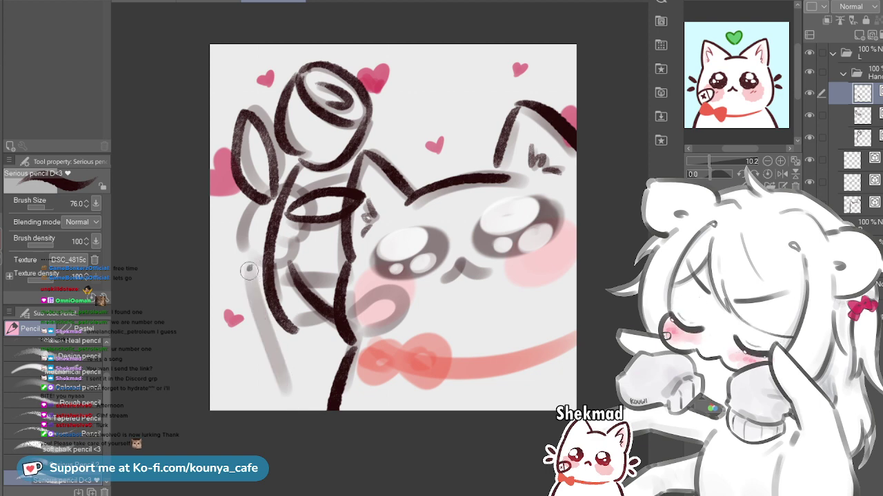
{"action": "mouse_move", "coordinate": [250, 269]}
{"action": "left_mouse_down"}
{"action": "mouse_move", "coordinate": [259, 321]}
{"action": "mouse_move", "coordinate": [291, 411]}
{"action": "left_mouse_up"}
{"action": "key", "text": "ctrl+z"}
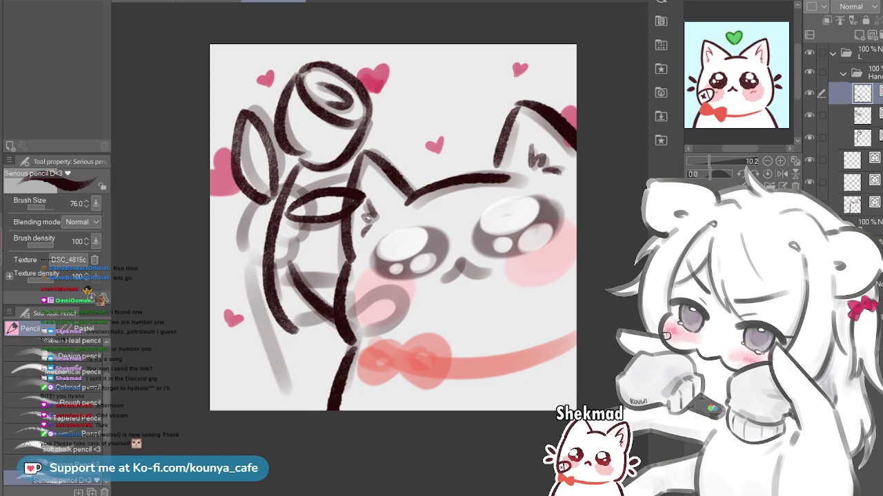
{"action": "key", "text": "ctrl+z"}
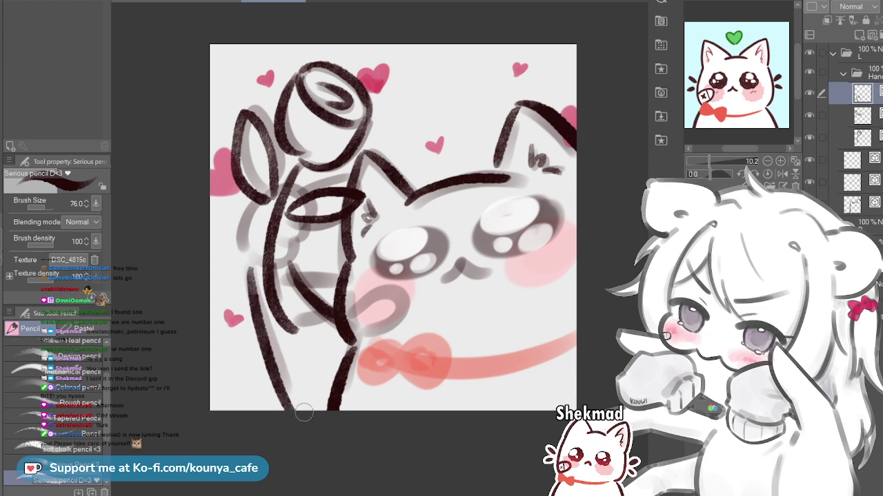
{"action": "key", "text": "ctrl+z"}
{"action": "left_click_drag", "start_coordinate": [243, 265], "coordinate": [245, 291]}
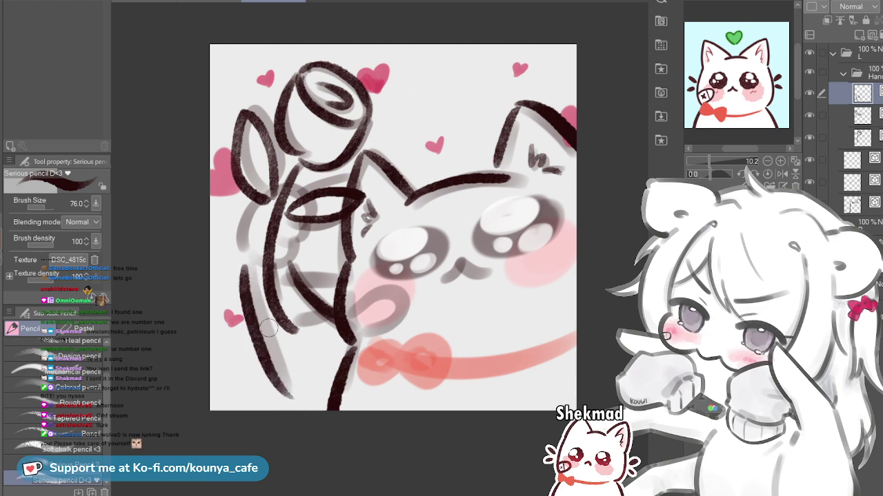
Move the arm's outer vector stroke slightly inward toward the rose stem
{"action": "key", "text": "ctrl+t"}
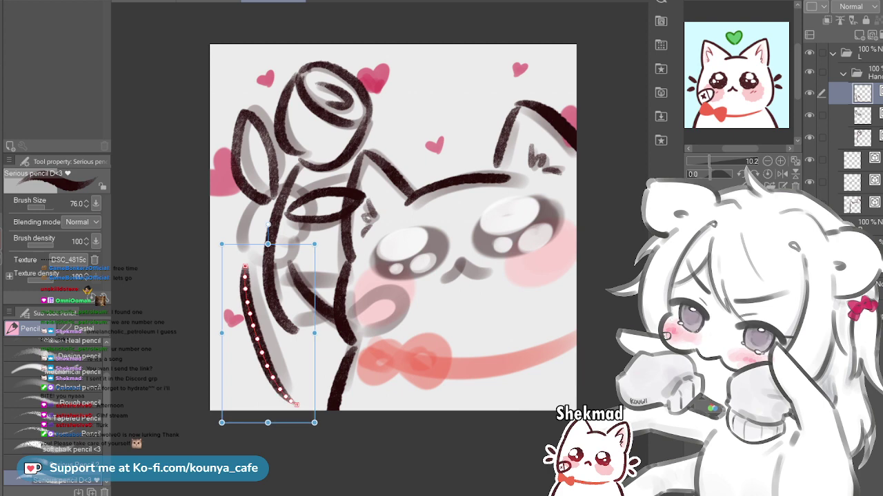
{"action": "left_click", "coordinate": [261, 345], "text": "ctrl"}
{"action": "left_click_drag", "start_coordinate": [261, 345], "coordinate": [267, 345]}
Outline the rounded paw gripping the stem on a new layer with the Serious pencil at size 80.2
{"action": "key", "text": "c"}
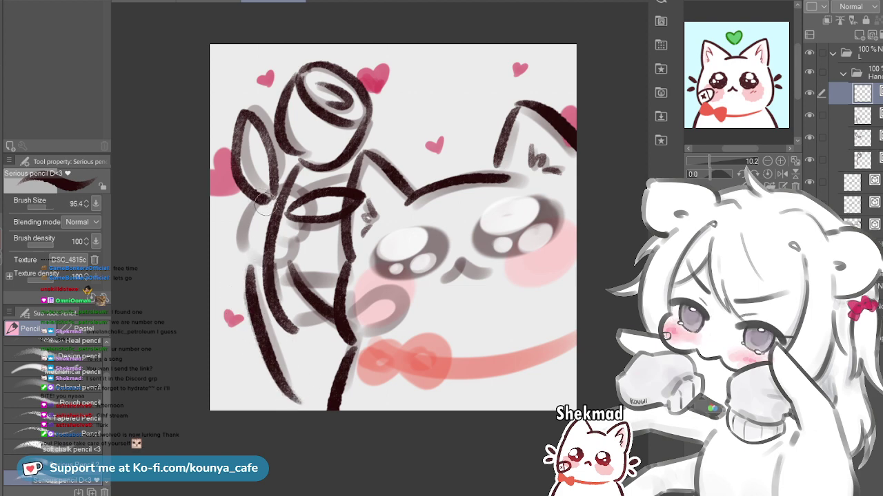
{"action": "key", "text": "bracketleft"}
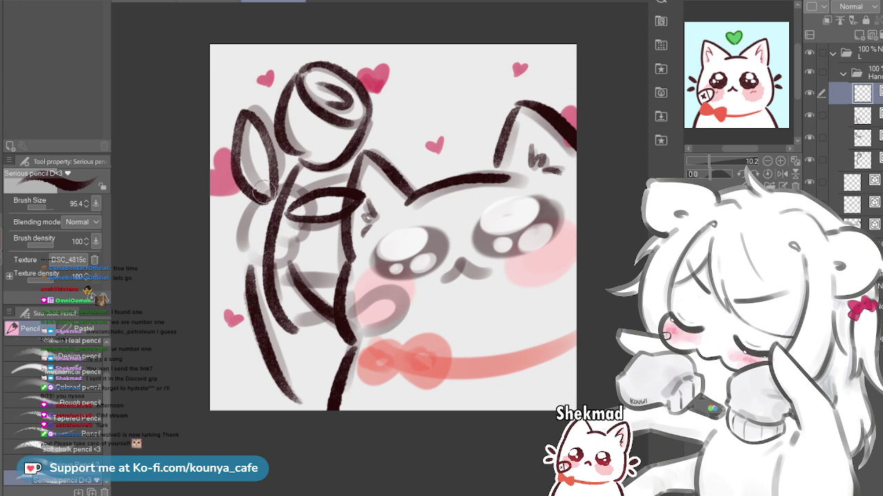
{"action": "left_click_drag", "start_coordinate": [265, 188], "coordinate": [238, 237]}
{"action": "key", "text": "ctrl+z"}
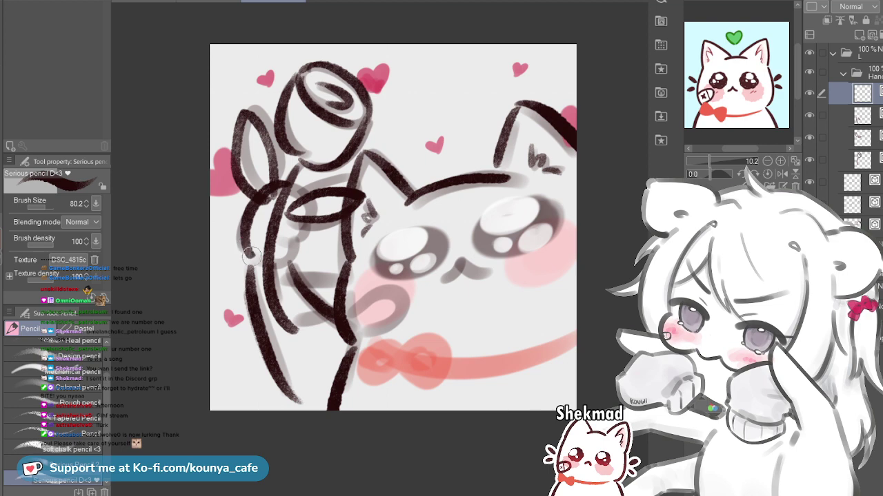
{"action": "mouse_move", "coordinate": [283, 188]}
{"action": "left_mouse_down"}
{"action": "mouse_move", "coordinate": [254, 206]}
{"action": "mouse_move", "coordinate": [244, 247]}
{"action": "mouse_move", "coordinate": [259, 266]}
{"action": "left_mouse_up"}
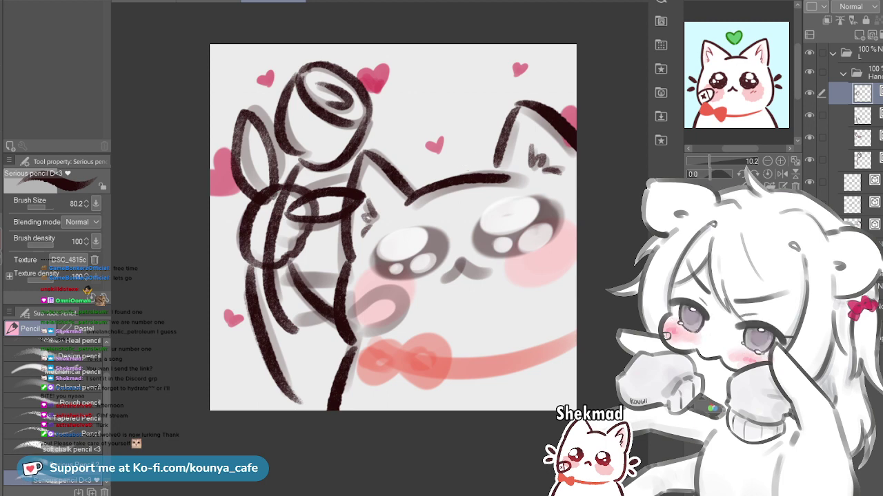
Group the two layers holding the rose and leaf lines into a new folder inside the Hand folder
{"action": "left_click", "coordinate": [862, 116]}
{"action": "left_click", "coordinate": [862, 138]}
{"action": "key", "text": "alt+bracketright"}
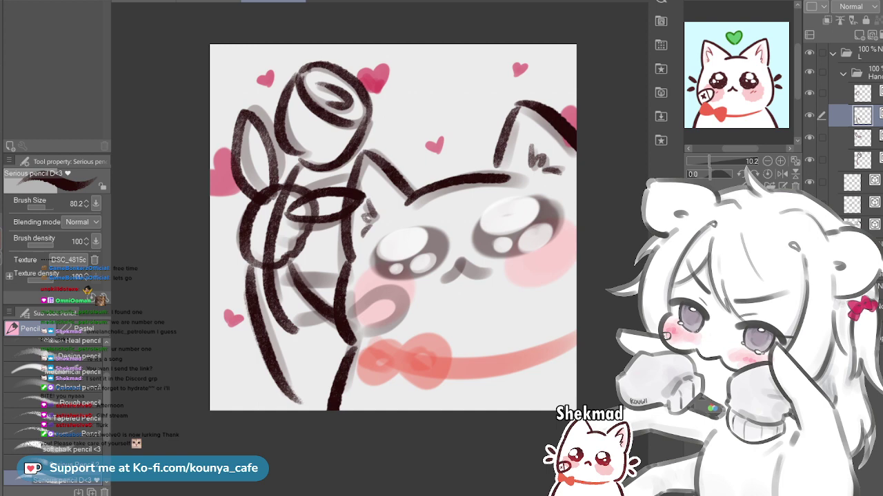
{"action": "key", "text": "alt+bracketleft"}
{"action": "key", "text": "alt+bracketleft"}
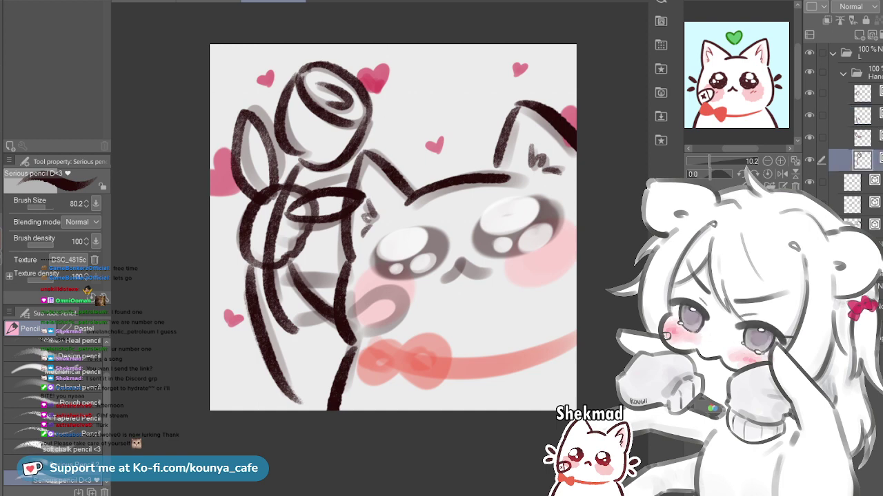
{"action": "left_click", "coordinate": [821, 138]}
{"action": "key", "text": "ctrl+g"}
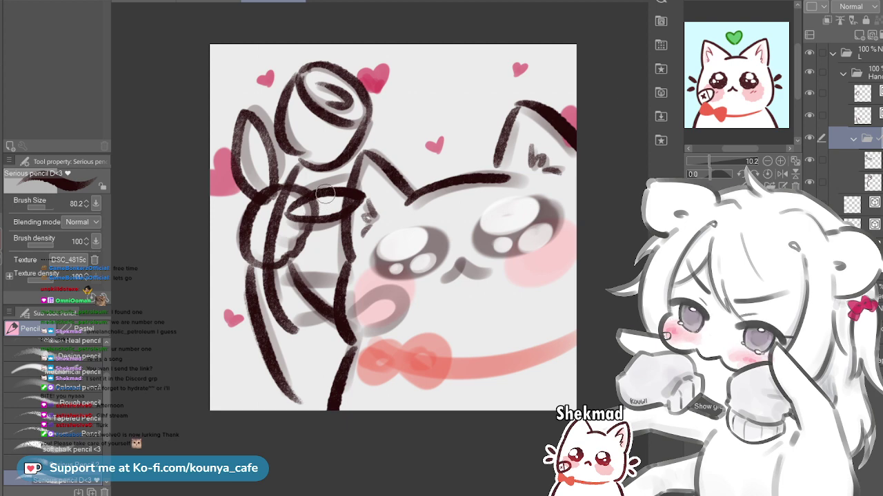
Erase the stem and leaf lines crossing the paw from the new folder with the Hard eraser at size 174.5
{"action": "key", "text": "e"}
{"action": "key", "text": "bracketright"}
{"action": "mouse_move", "coordinate": [274, 208]}
{"action": "left_mouse_down"}
{"action": "mouse_move", "coordinate": [263, 238]}
{"action": "mouse_move", "coordinate": [267, 213]}
{"action": "mouse_move", "coordinate": [291, 214]}
{"action": "left_mouse_up"}
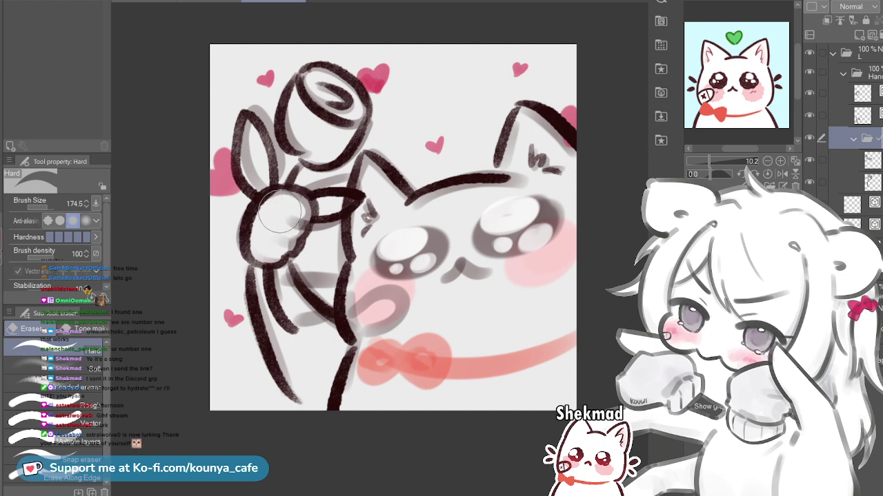
{"action": "key", "text": "p"}
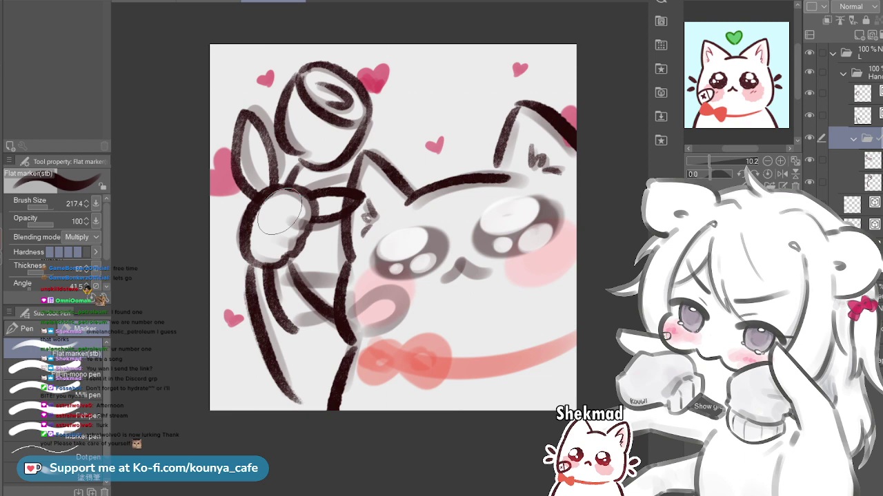
{"action": "key", "text": "p"}
Collapse the new rose folder and the Hand folder in the layer list
{"action": "left_click", "coordinate": [872, 160]}
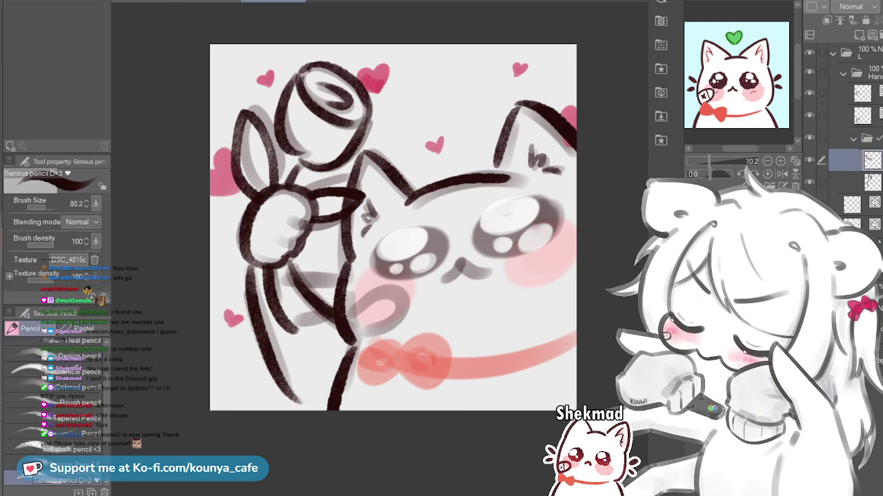
{"action": "left_click", "coordinate": [867, 139]}
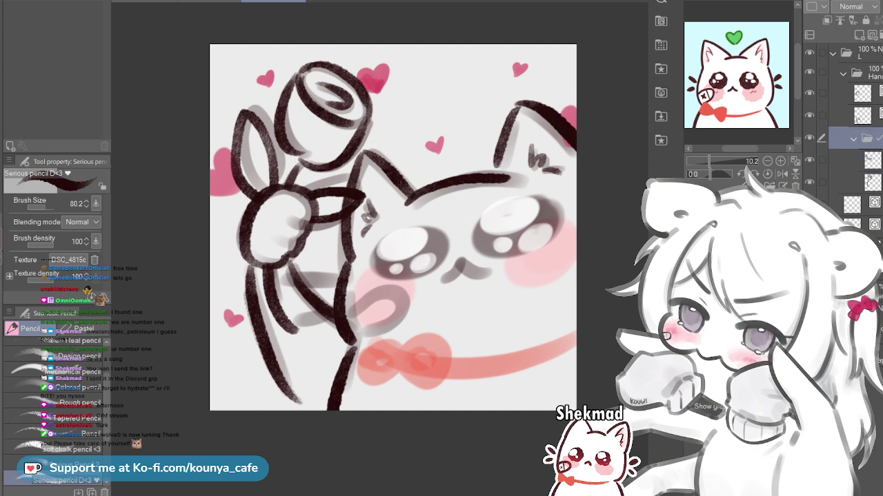
{"action": "left_click", "coordinate": [872, 183]}
{"action": "left_click", "coordinate": [854, 204]}
{"action": "left_click", "coordinate": [871, 183]}
{"action": "left_click", "coordinate": [867, 138]}
{"action": "left_click", "coordinate": [854, 139]}
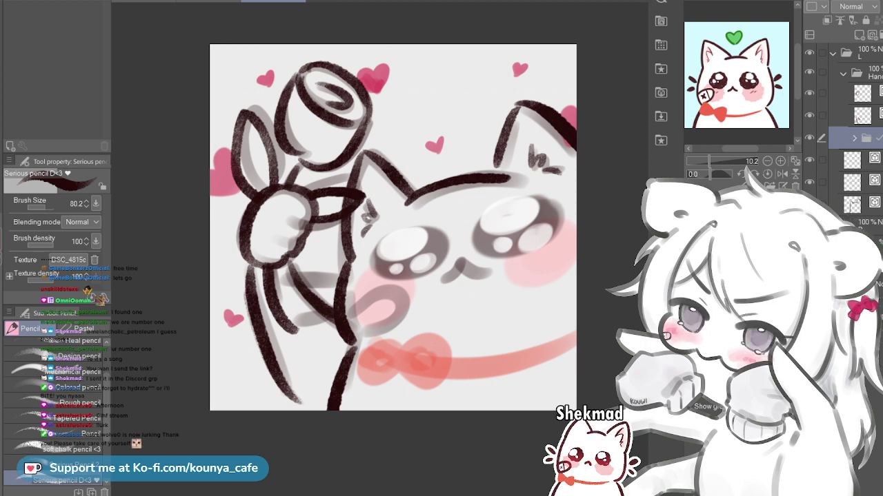
{"action": "left_click", "coordinate": [843, 74]}
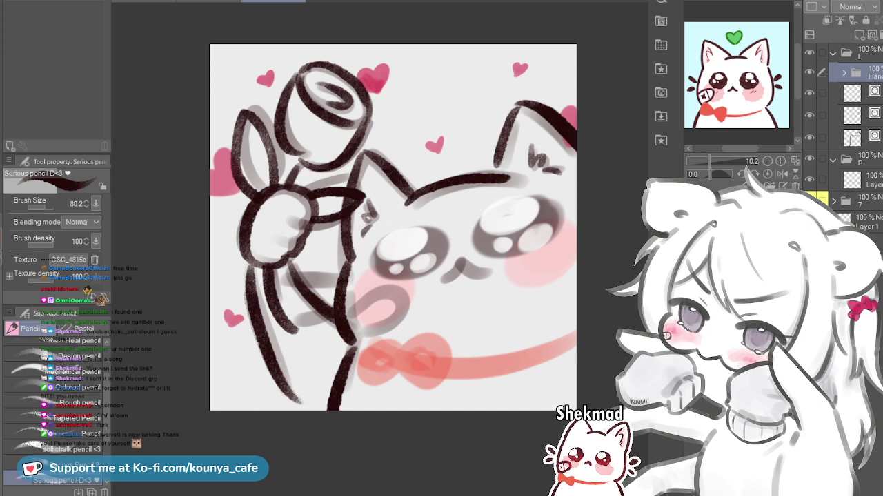
{"action": "left_click", "coordinate": [864, 138]}
{"action": "left_click", "coordinate": [863, 115]}
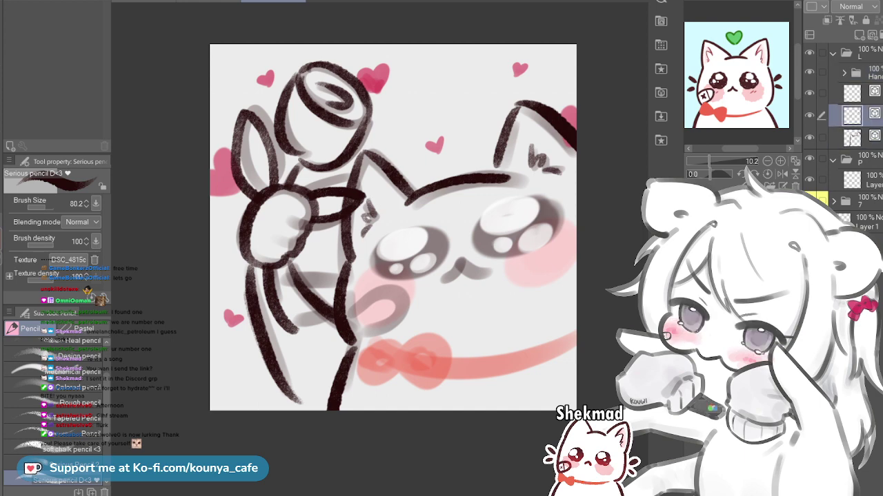
{"action": "left_click", "coordinate": [809, 72]}
{"action": "left_click", "coordinate": [810, 72]}
{"action": "left_click", "coordinate": [864, 138]}
{"action": "left_click", "coordinate": [864, 116]}
{"action": "key", "text": "ctrl+t"}
{"action": "key", "text": "Escape"}
Make the layer directly below the Hand folder active and enlarge the reference cat picture to 13.8
{"action": "left_click", "coordinate": [863, 94]}
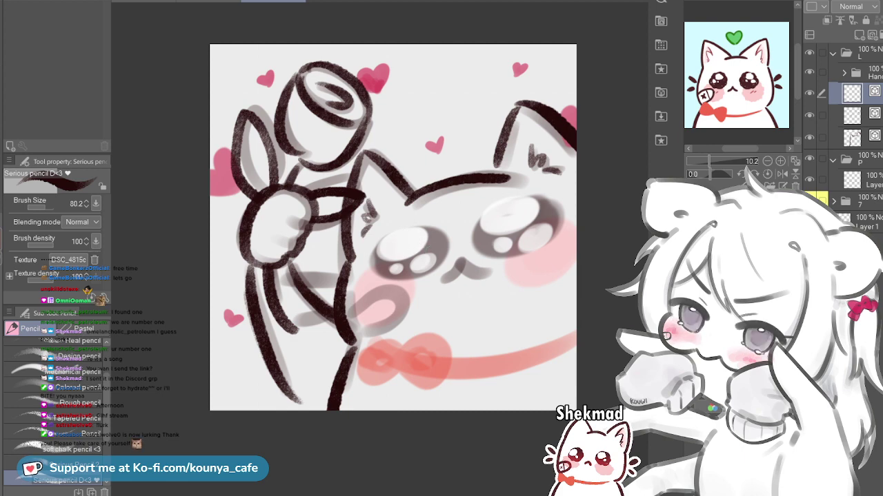
{"action": "left_click_drag", "start_coordinate": [709, 160], "coordinate": [712, 160]}
{"action": "left_click_drag", "start_coordinate": [735, 84], "coordinate": [740, 81]}
{"action": "scroll", "coordinate": [739, 74], "scroll_direction": "down", "scroll_amount": 1}
{"action": "scroll", "coordinate": [738, 74], "scroll_direction": "down", "scroll_amount": 1}
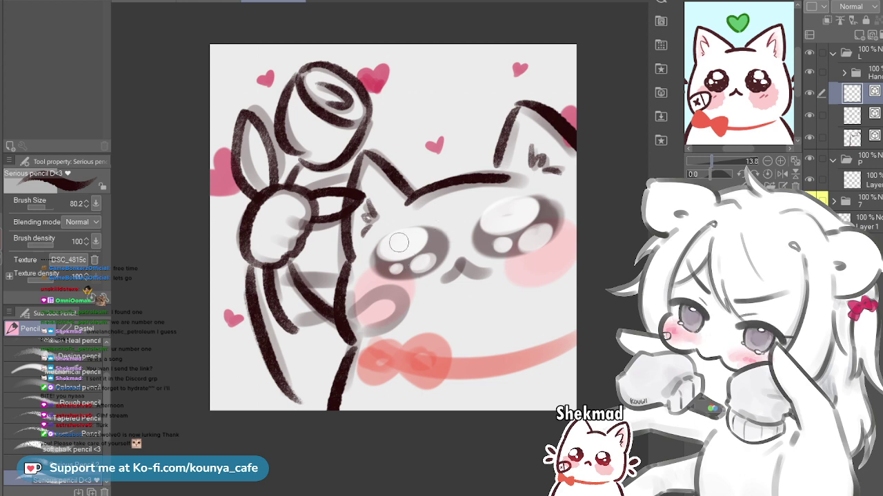
{"action": "scroll", "coordinate": [400, 243], "scroll_direction": "up", "scroll_amount": 3}
{"action": "scroll", "coordinate": [427, 287], "scroll_direction": "up", "scroll_amount": 1}
{"action": "key", "text": "bracketright"}
{"action": "left_click_drag", "start_coordinate": [344, 221], "coordinate": [359, 208]}
{"action": "key", "text": "ctrl+z"}
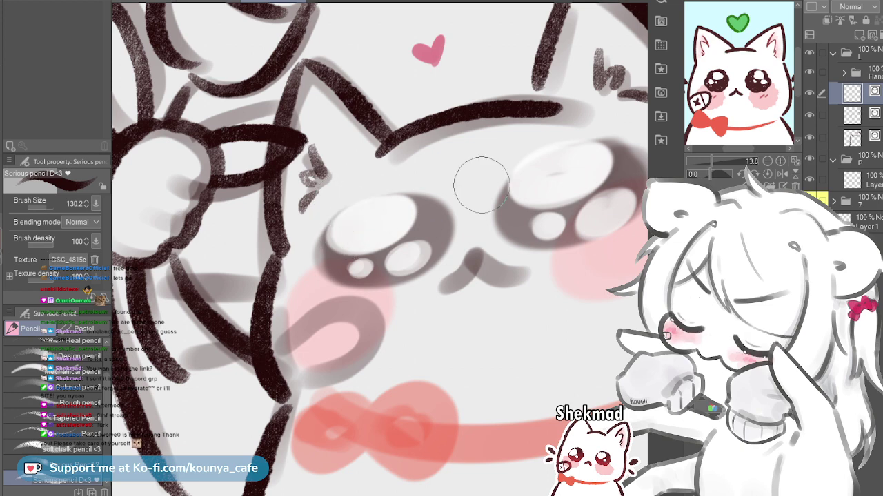
Move the sketch folder 7 above the line-art folder in the layer stack
{"action": "left_click", "coordinate": [866, 200]}
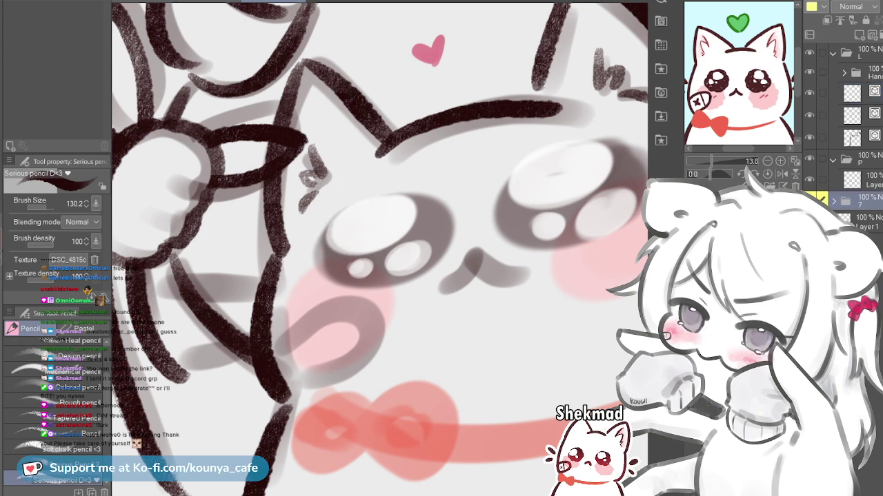
{"action": "left_click_drag", "start_coordinate": [866, 200], "coordinate": [866, 47]}
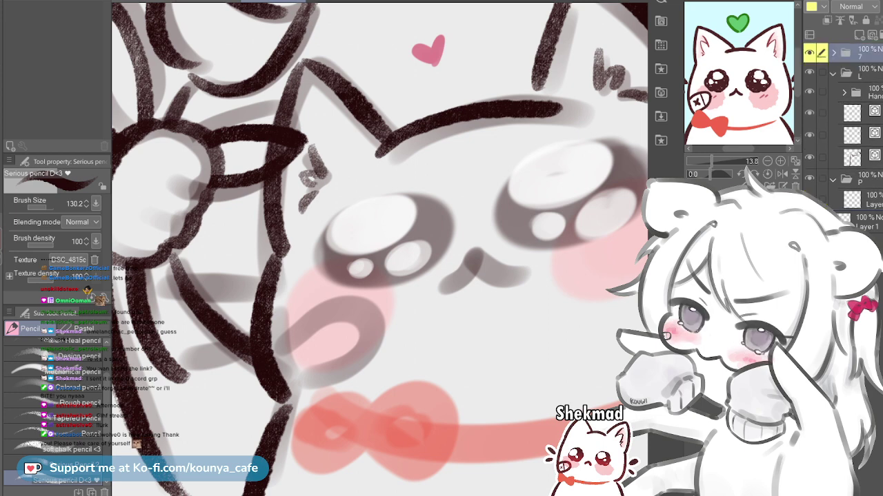
{"action": "left_click", "coordinate": [865, 113]}
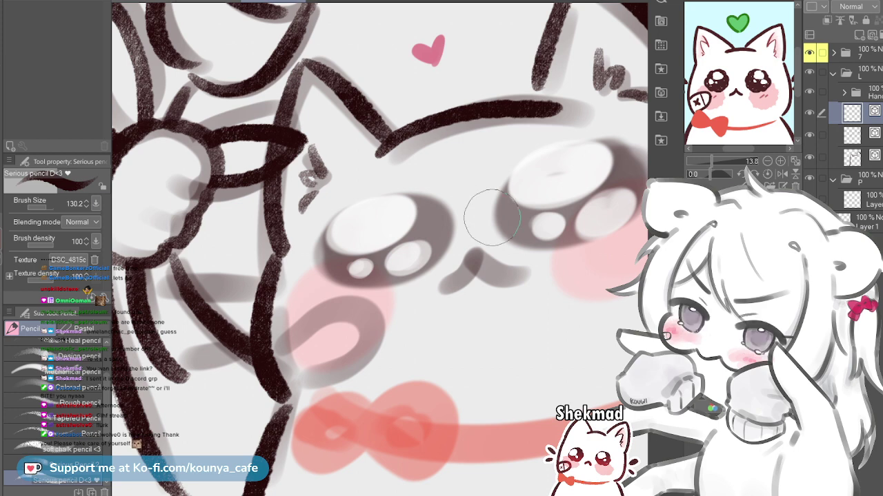
{"action": "left_click_drag", "start_coordinate": [328, 227], "coordinate": [366, 201]}
{"action": "key", "text": "ctrl+z"}
{"action": "key", "text": "ctrl+z"}
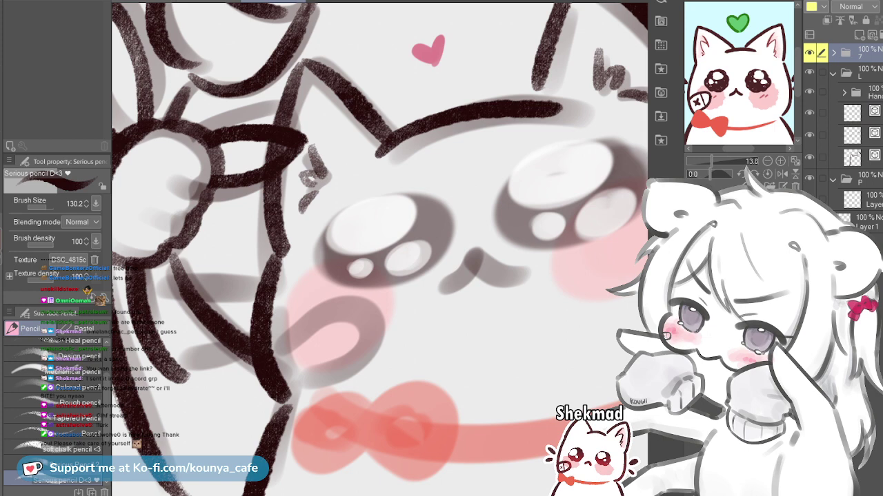
Lower the sketch folder 7 to 40% opacity and make the empty layer directly below the Hand folder active
{"action": "left_click_drag", "start_coordinate": [882, 7], "coordinate": [878, 7]}
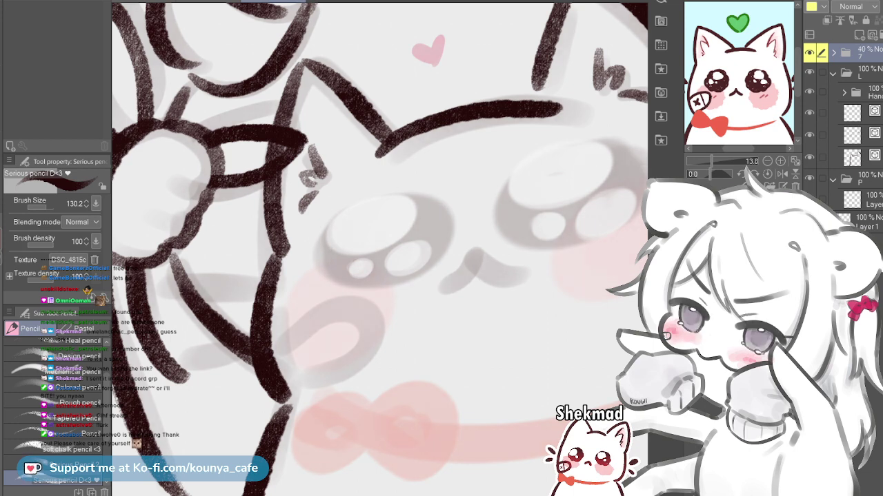
{"action": "left_click", "coordinate": [870, 179]}
{"action": "left_click", "coordinate": [871, 200]}
{"action": "left_click", "coordinate": [852, 135]}
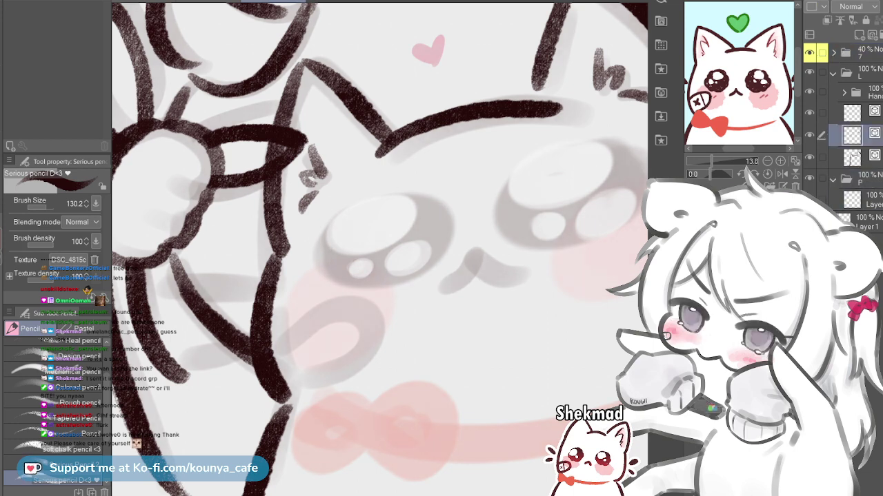
{"action": "left_click", "coordinate": [852, 112]}
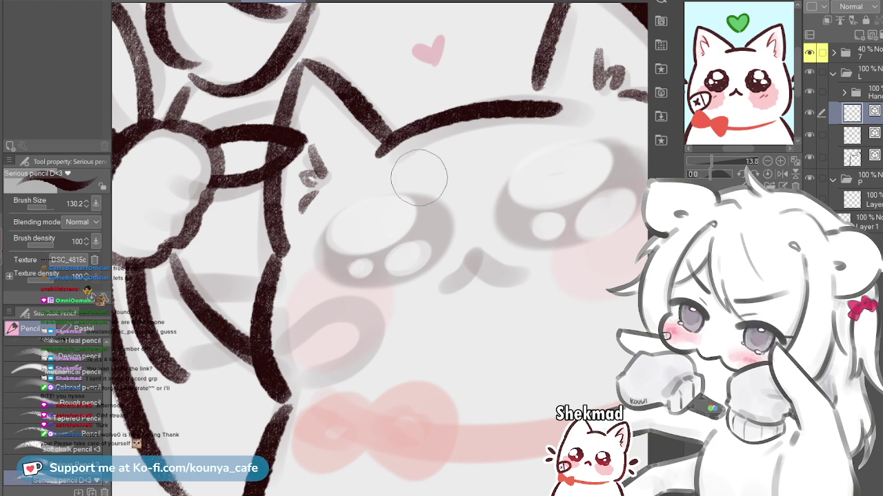
Fill in the cat's left eye as a solid dark oval over the sketch with the Serious pencil, reducing the size to 82.1
{"action": "mouse_move", "coordinate": [361, 200]}
{"action": "left_mouse_down"}
{"action": "mouse_move", "coordinate": [368, 204]}
{"action": "mouse_move", "coordinate": [376, 210]}
{"action": "mouse_move", "coordinate": [357, 205]}
{"action": "mouse_move", "coordinate": [336, 238]}
{"action": "mouse_move", "coordinate": [346, 216]}
{"action": "mouse_move", "coordinate": [336, 224]}
{"action": "mouse_move", "coordinate": [328, 249]}
{"action": "mouse_move", "coordinate": [335, 262]}
{"action": "mouse_move", "coordinate": [341, 246]}
{"action": "mouse_move", "coordinate": [353, 253]}
{"action": "mouse_move", "coordinate": [346, 241]}
{"action": "mouse_move", "coordinate": [364, 246]}
{"action": "mouse_move", "coordinate": [372, 231]}
{"action": "mouse_move", "coordinate": [353, 217]}
{"action": "mouse_move", "coordinate": [366, 202]}
{"action": "mouse_move", "coordinate": [380, 206]}
{"action": "mouse_move", "coordinate": [365, 200]}
{"action": "mouse_move", "coordinate": [408, 202]}
{"action": "mouse_move", "coordinate": [439, 231]}
{"action": "mouse_move", "coordinate": [387, 223]}
{"action": "mouse_move", "coordinate": [390, 233]}
{"action": "mouse_move", "coordinate": [346, 251]}
{"action": "left_mouse_up"}
{"action": "key", "text": "ctrl+z"}
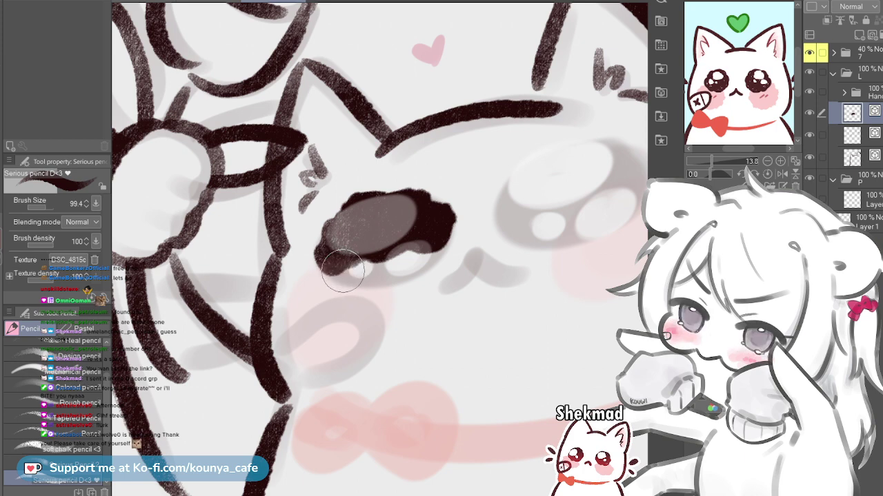
{"action": "mouse_move", "coordinate": [340, 255]}
{"action": "left_mouse_down"}
{"action": "mouse_move", "coordinate": [334, 260]}
{"action": "mouse_move", "coordinate": [350, 252]}
{"action": "left_mouse_up"}
{"action": "key", "text": "ctrl+z"}
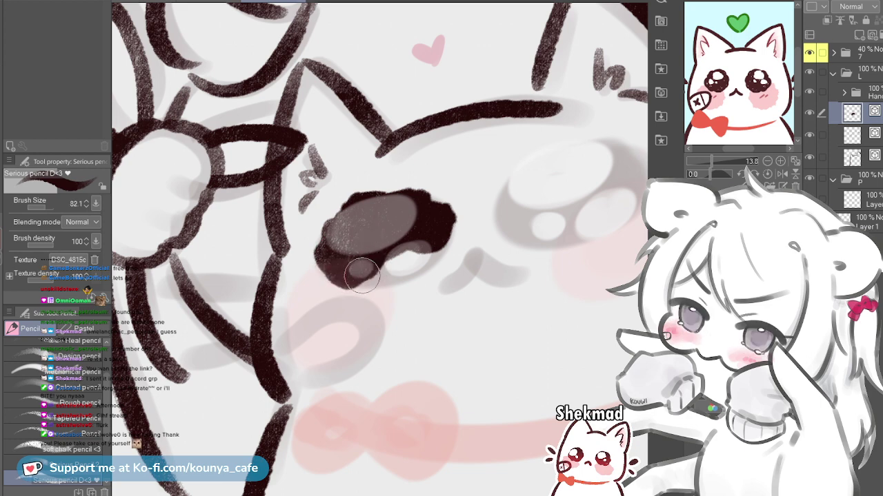
{"action": "left_click_drag", "start_coordinate": [365, 268], "coordinate": [385, 267]}
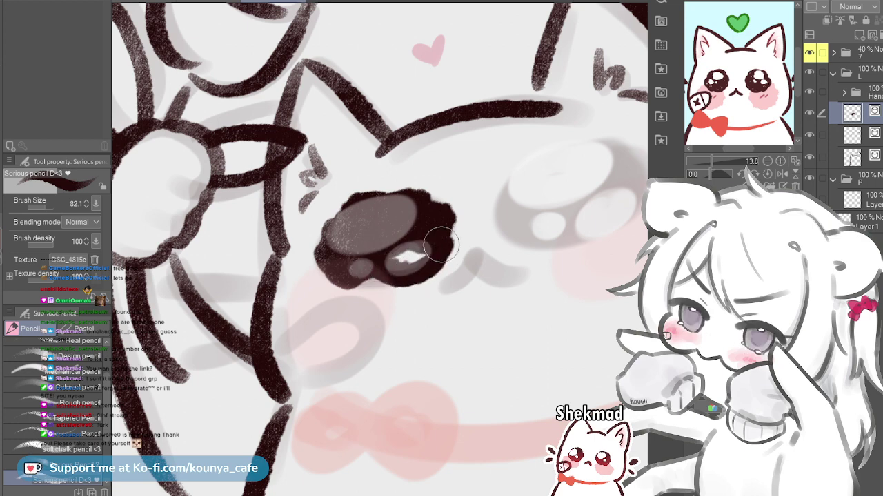
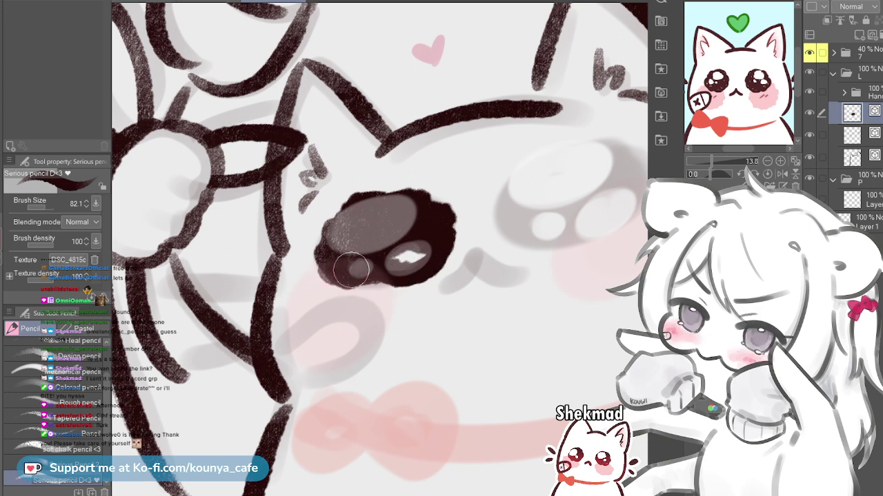
{"action": "left_click_drag", "start_coordinate": [399, 258], "coordinate": [421, 242]}
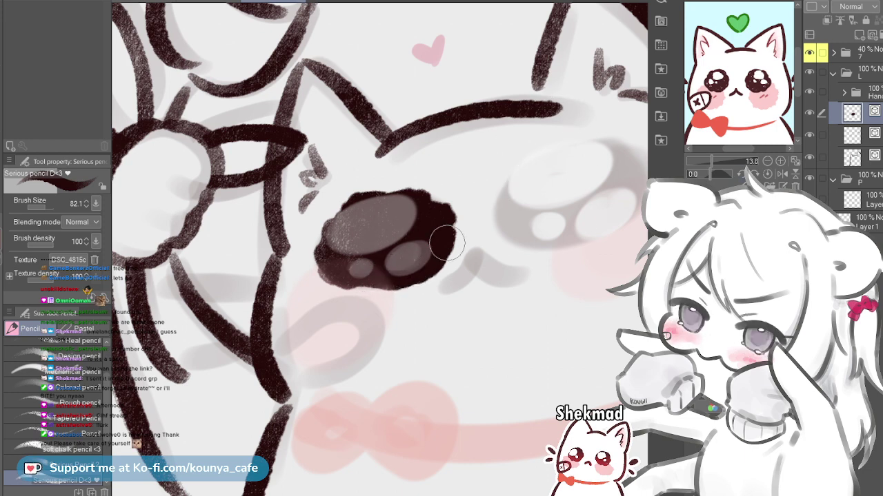
Transform the left eye by pulling its lower inner corner slightly upward
{"action": "left_click_drag", "start_coordinate": [494, 203], "coordinate": [449, 204]}
{"action": "key", "text": "ctrl+t"}
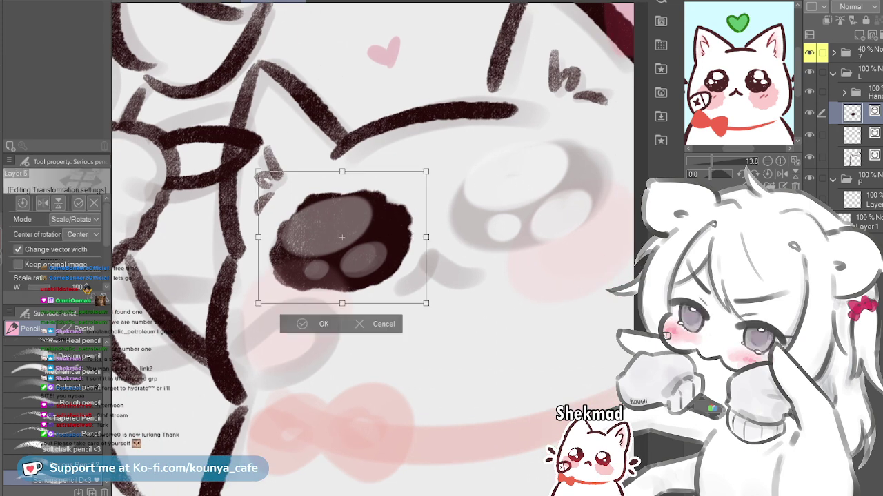
{"action": "left_click_drag", "start_coordinate": [426, 304], "coordinate": [425, 297]}
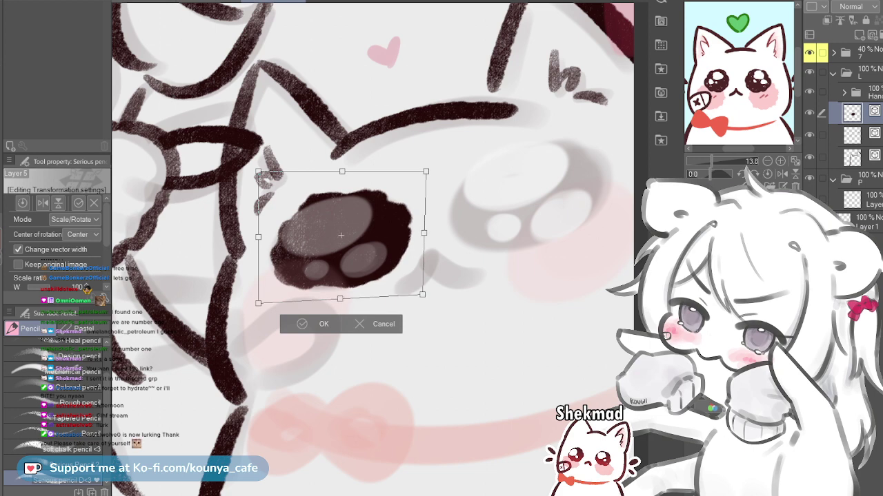
{"action": "key", "text": "Return"}
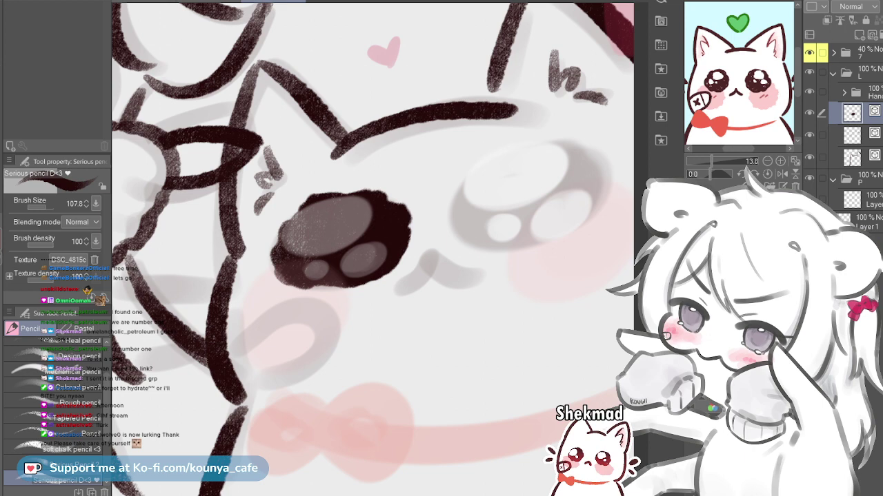
Duplicate the eye layer and move, skew and widen the copy to fit the sketched right eye
{"action": "key", "text": "ctrl+v"}
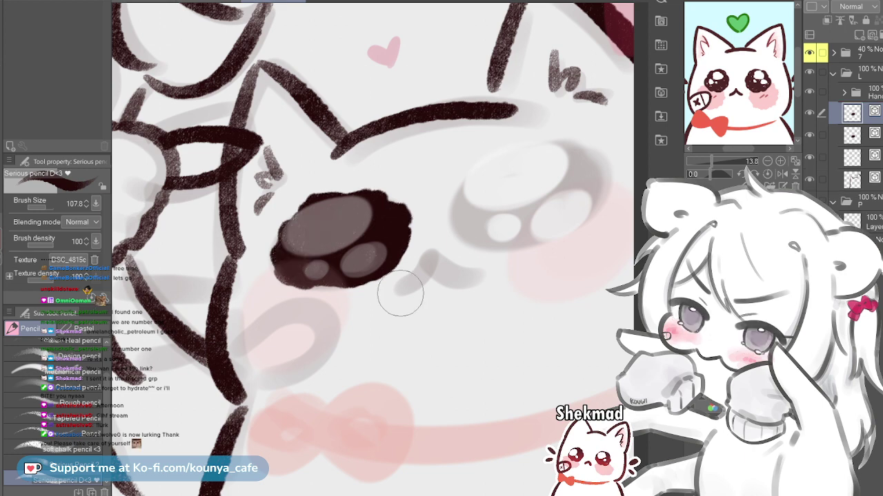
{"action": "key", "text": "ctrl+t"}
{"action": "left_click_drag", "start_coordinate": [351, 259], "coordinate": [497, 228]}
{"action": "left_click_drag", "start_coordinate": [571, 270], "coordinate": [595, 263]}
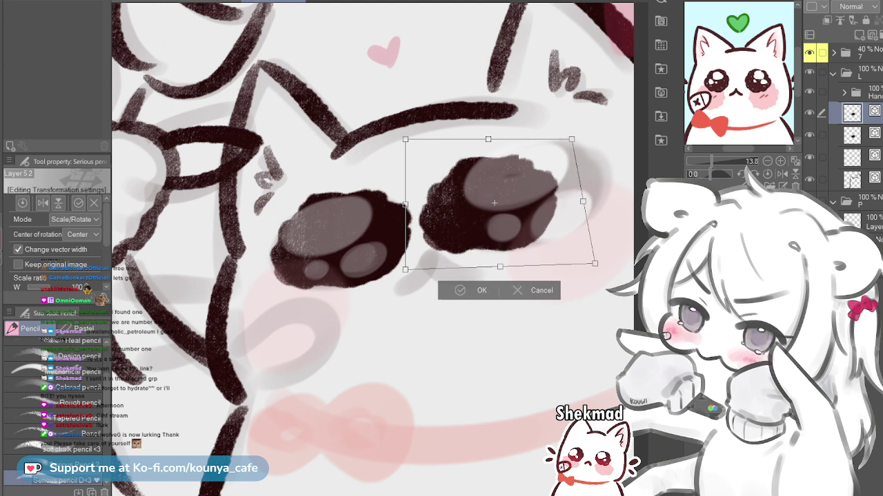
{"action": "left_click_drag", "start_coordinate": [494, 202], "coordinate": [528, 196]}
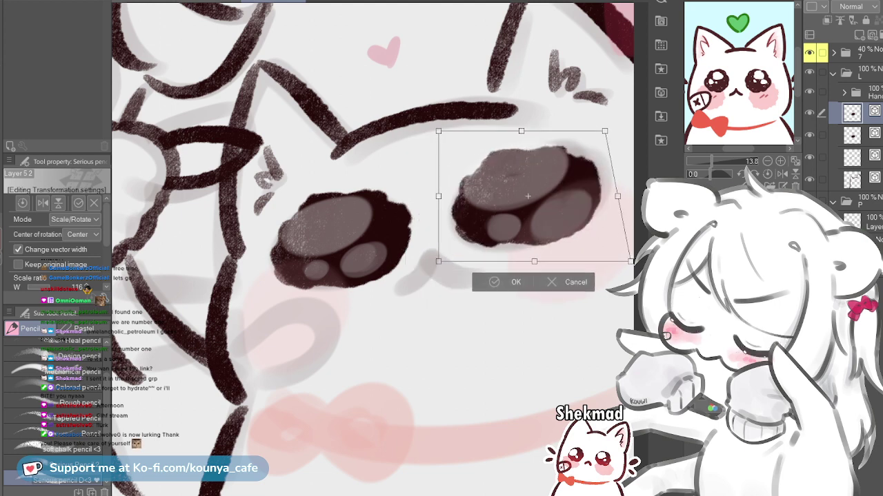
{"action": "left_click_drag", "start_coordinate": [535, 262], "coordinate": [532, 266]}
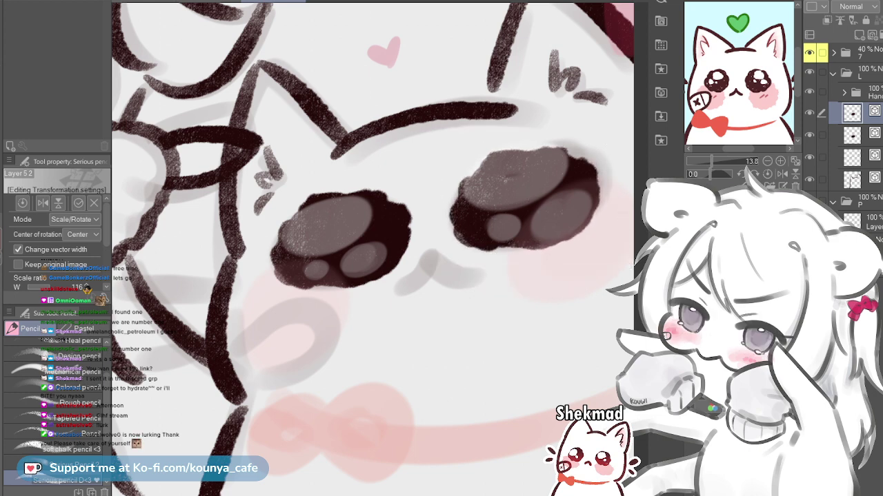
{"action": "scroll", "coordinate": [496, 286], "scroll_direction": "down", "scroll_amount": 2}
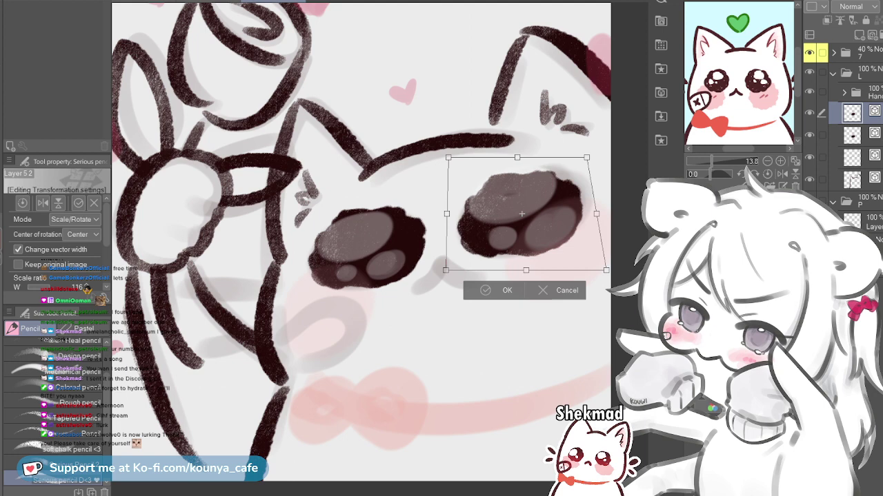
{"action": "left_click_drag", "start_coordinate": [596, 214], "coordinate": [598, 214]}
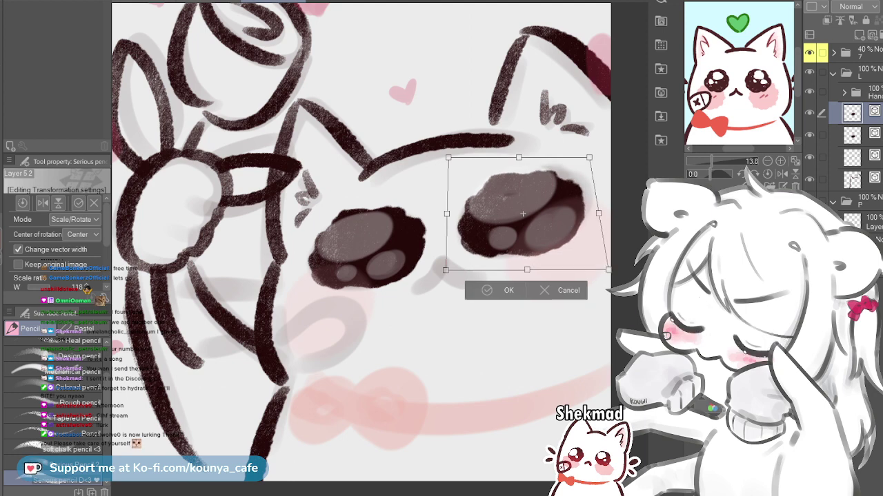
{"action": "key", "text": "Return"}
Fade the right eye copy by lowering its layer opacity and place a new vector layer directly below it
{"action": "left_click", "coordinate": [881, 7]}
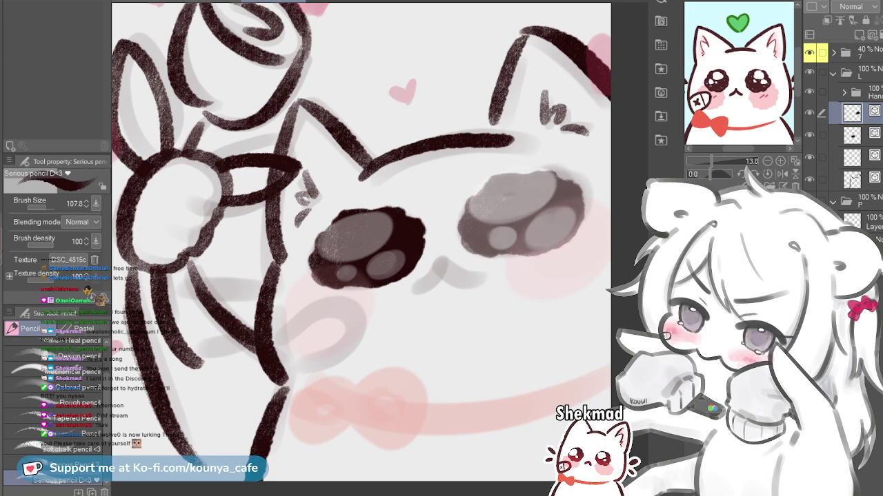
{"action": "key", "text": "ctrl+shift+n"}
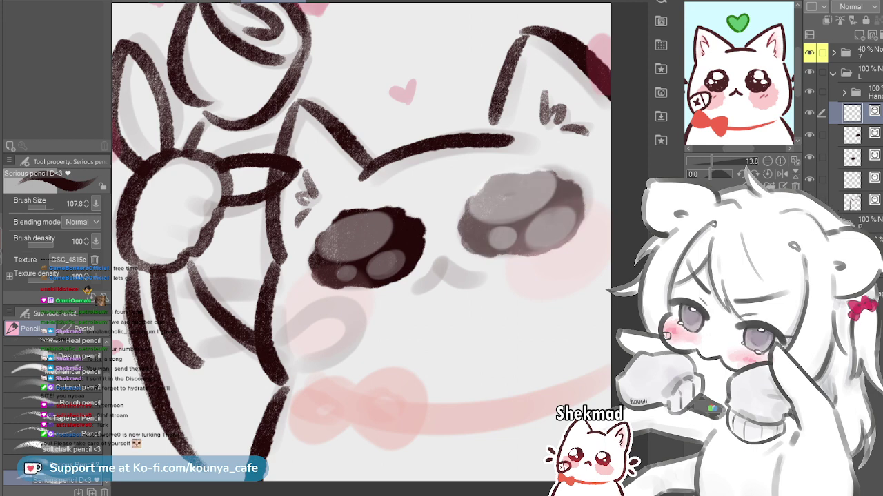
{"action": "left_click_drag", "start_coordinate": [870, 113], "coordinate": [870, 144]}
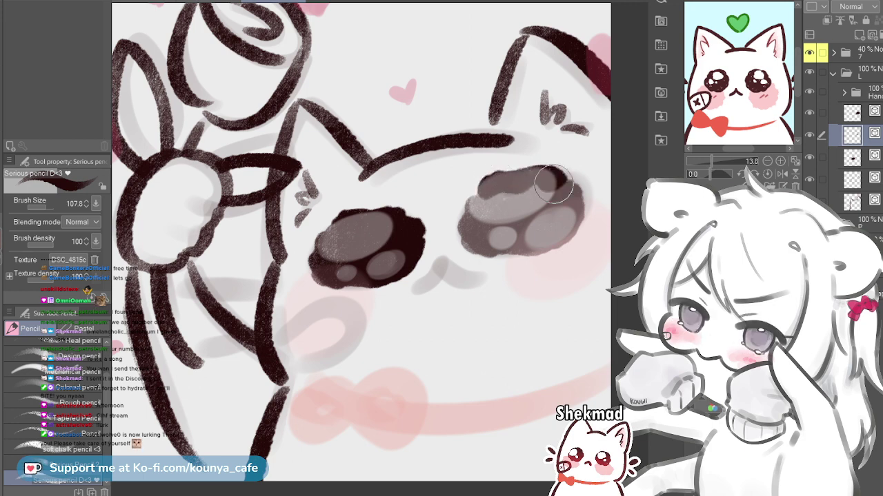
Redraw the right eye as a solid dark oval with the Serious pencil, following the faded copy on the new layer
{"action": "left_click_drag", "start_coordinate": [569, 186], "coordinate": [567, 211]}
{"action": "key", "text": "ctrl+z"}
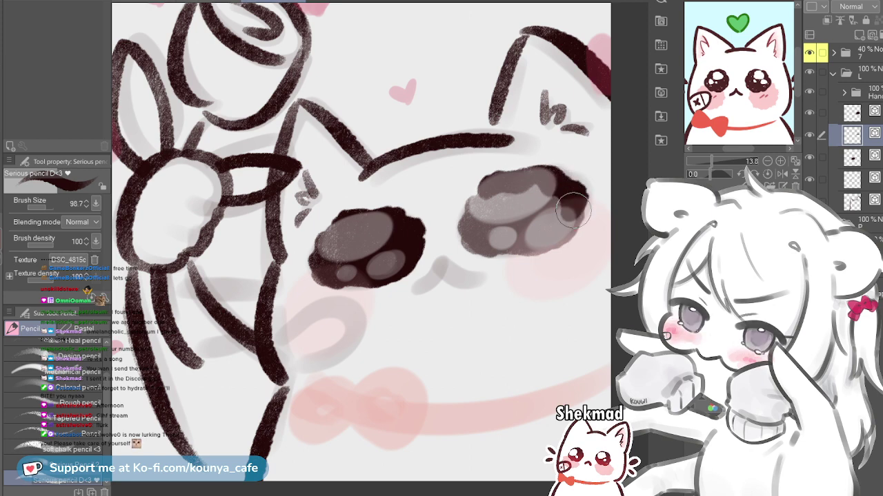
{"action": "scroll", "coordinate": [572, 211], "scroll_direction": "down", "scroll_amount": 1}
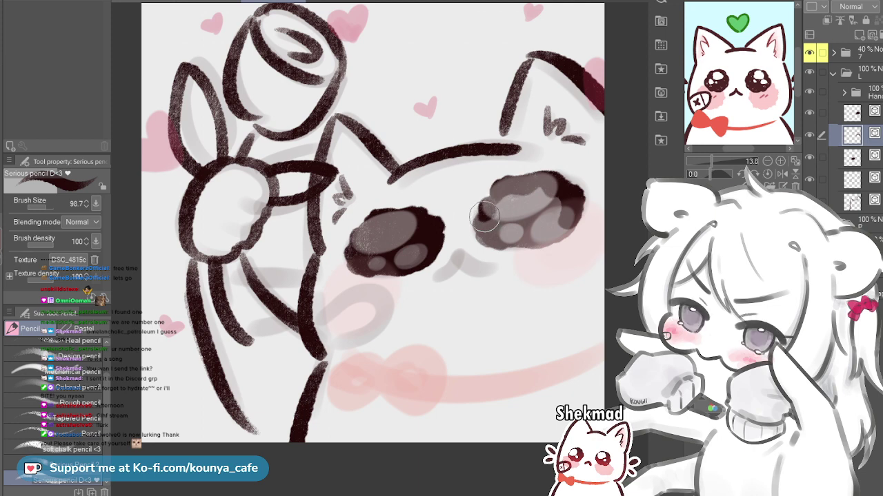
{"action": "left_click_drag", "start_coordinate": [486, 213], "coordinate": [484, 205]}
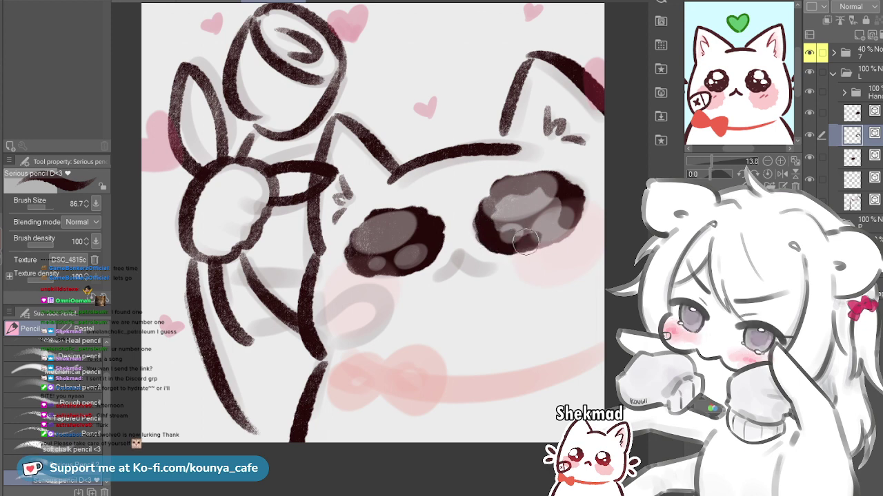
{"action": "mouse_move", "coordinate": [491, 237]}
{"action": "left_mouse_down"}
{"action": "mouse_move", "coordinate": [552, 239]}
{"action": "mouse_move", "coordinate": [525, 242]}
{"action": "mouse_move", "coordinate": [566, 231]}
{"action": "mouse_move", "coordinate": [574, 205]}
{"action": "left_mouse_up"}
{"action": "key", "text": "ctrl+z"}
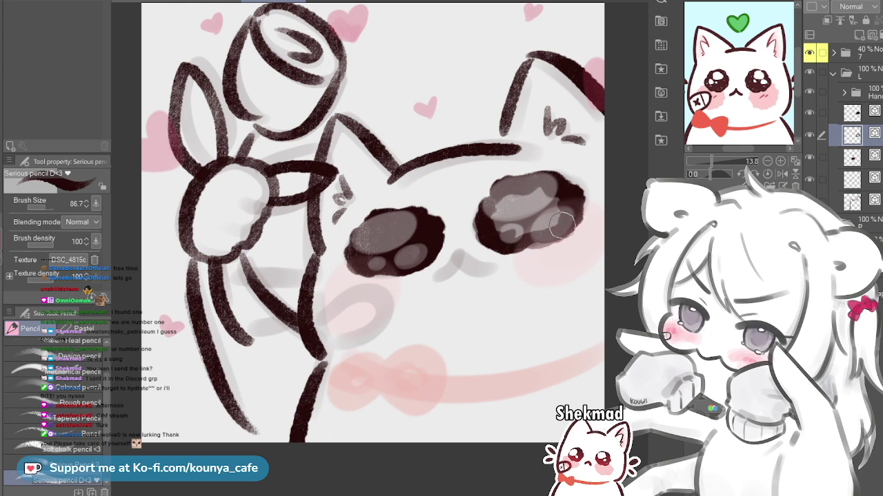
{"action": "scroll", "coordinate": [502, 217], "scroll_direction": "up", "scroll_amount": 1}
{"action": "key", "text": "]"}
{"action": "mouse_move", "coordinate": [510, 235]}
{"action": "left_mouse_down"}
{"action": "mouse_move", "coordinate": [504, 201]}
{"action": "mouse_move", "coordinate": [516, 212]}
{"action": "mouse_move", "coordinate": [539, 197]}
{"action": "mouse_move", "coordinate": [547, 209]}
{"action": "mouse_move", "coordinate": [533, 218]}
{"action": "mouse_move", "coordinate": [559, 214]}
{"action": "mouse_move", "coordinate": [554, 202]}
{"action": "mouse_move", "coordinate": [532, 233]}
{"action": "left_mouse_up"}
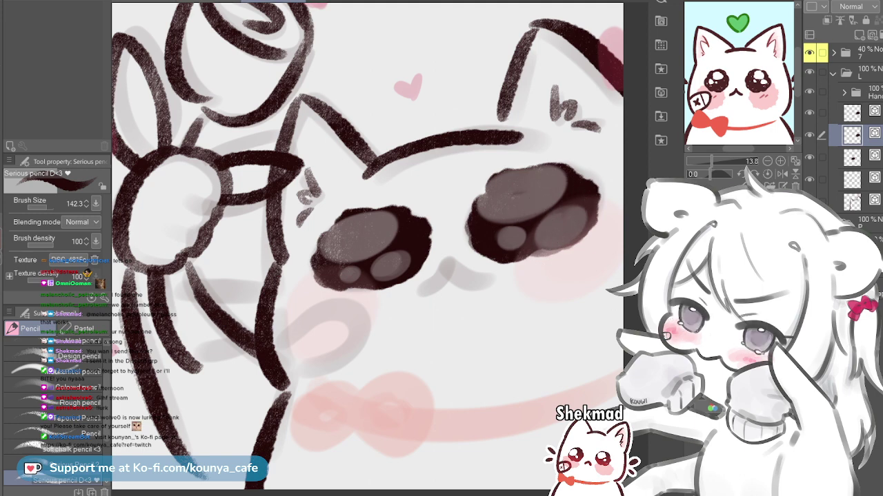
{"action": "key", "text": "bracketleft"}
{"action": "key", "text": "bracketleft"}
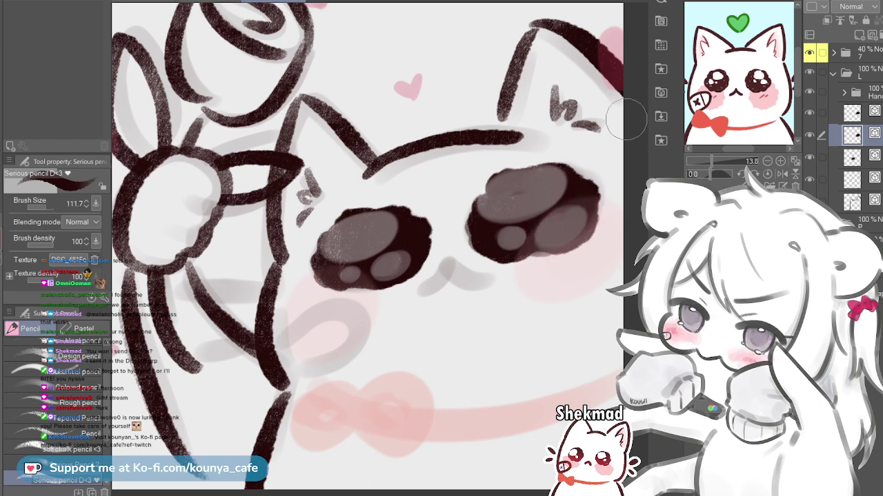
Remove the faded eye copy and merge the left and right eye layers into one
{"action": "left_click", "coordinate": [870, 158]}
{"action": "left_click", "coordinate": [871, 135]}
{"action": "left_click", "coordinate": [870, 113]}
{"action": "key", "text": "ctrl+e"}
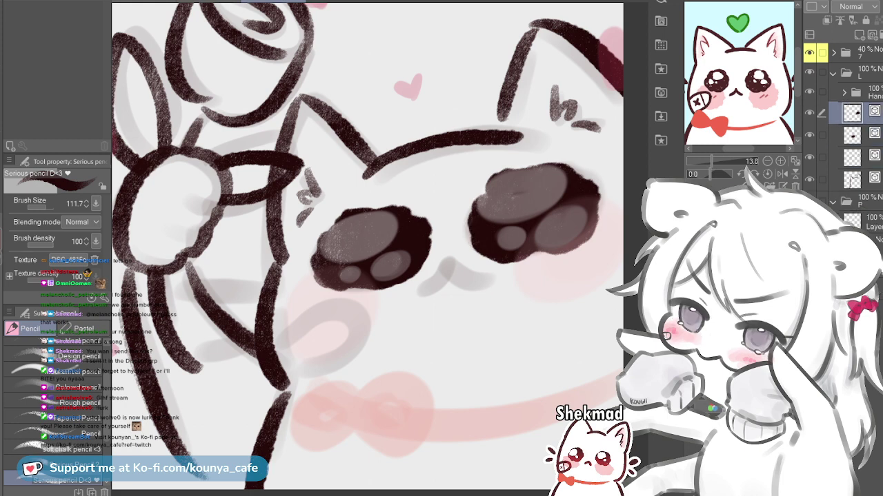
{"action": "key", "text": "ctrl+z"}
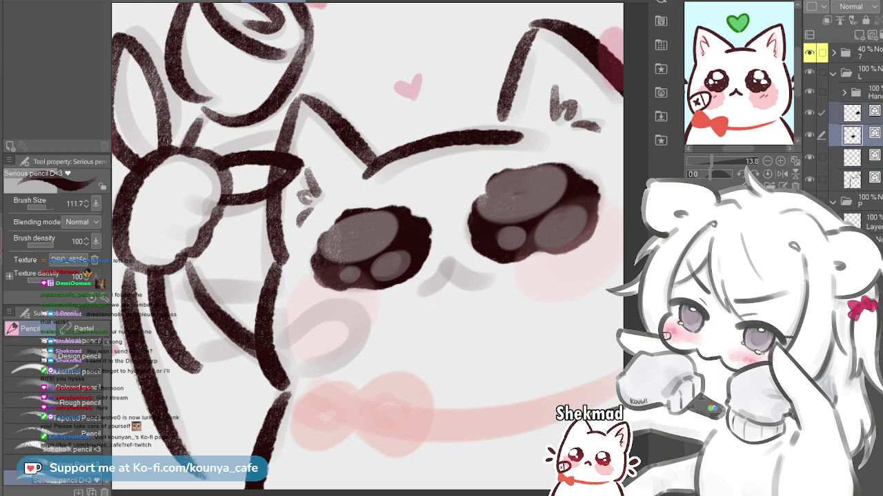
{"action": "key", "text": "ctrl+e"}
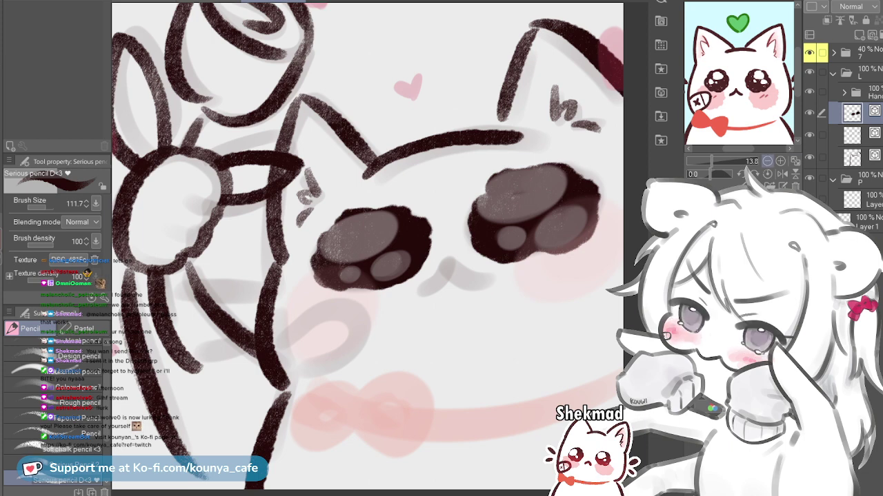
Add a vector layer above the eyes and paint a large white highlight in the left eye at size 111.7, following the reference
{"action": "left_click_drag", "start_coordinate": [711, 161], "coordinate": [720, 161]}
{"action": "left_click_drag", "start_coordinate": [765, 90], "coordinate": [724, 72]}
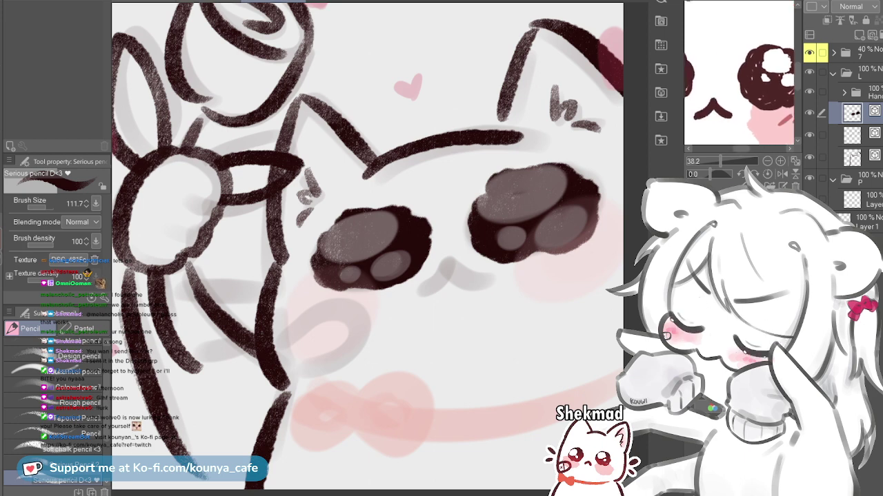
{"action": "scroll", "coordinate": [739, 74], "scroll_direction": "down", "scroll_amount": 4}
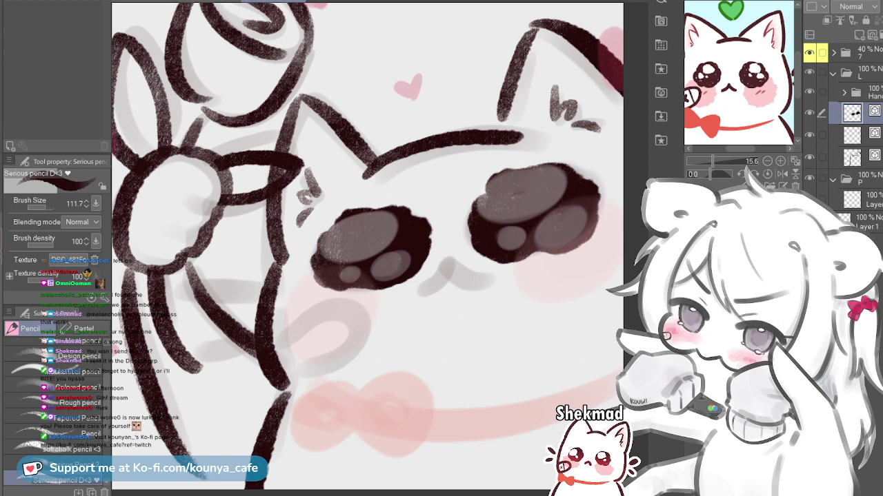
{"action": "key", "text": "ctrl+shift+n"}
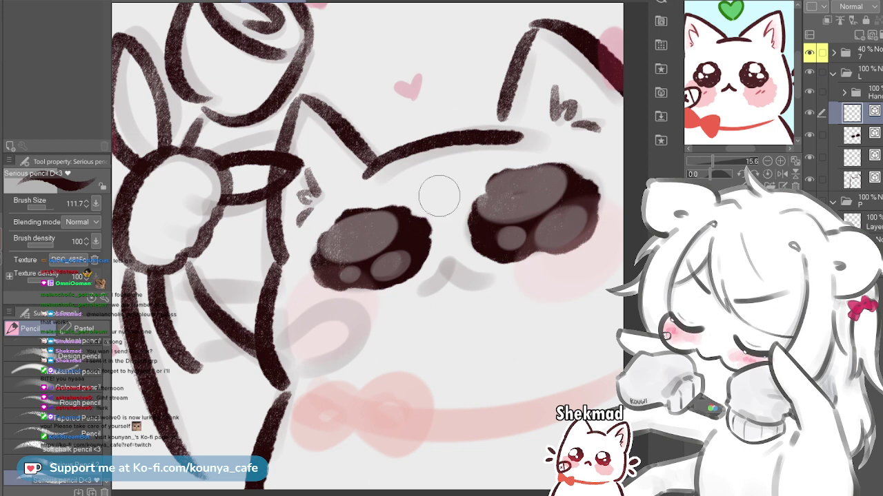
{"action": "key", "text": "x"}
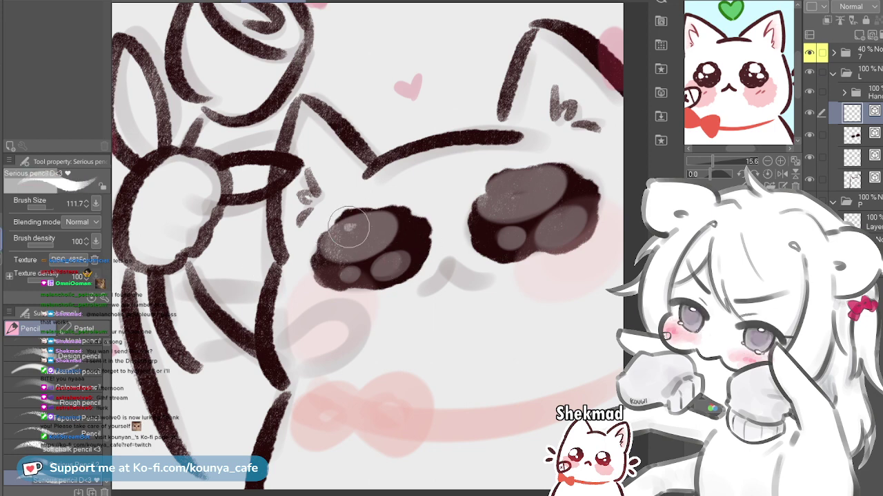
{"action": "mouse_move", "coordinate": [341, 243]}
{"action": "left_mouse_down"}
{"action": "mouse_move", "coordinate": [354, 222]}
{"action": "mouse_move", "coordinate": [374, 232]}
{"action": "left_mouse_up"}
{"action": "key", "text": "ctrl+z"}
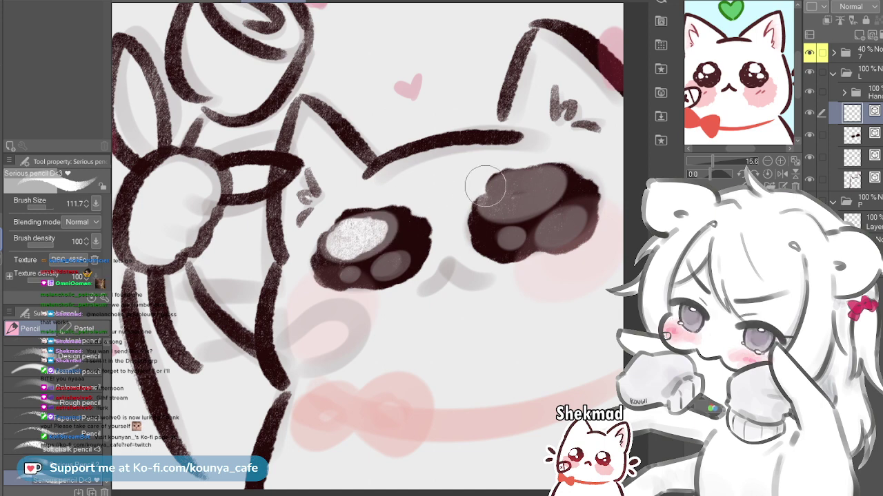
Paint a matching large white highlight in the right eye on the highlight layer with the pencil size at 96.0
{"action": "left_click_drag", "start_coordinate": [513, 187], "coordinate": [509, 193]}
{"action": "key", "text": "ctrl+z"}
{"action": "key", "text": "["}
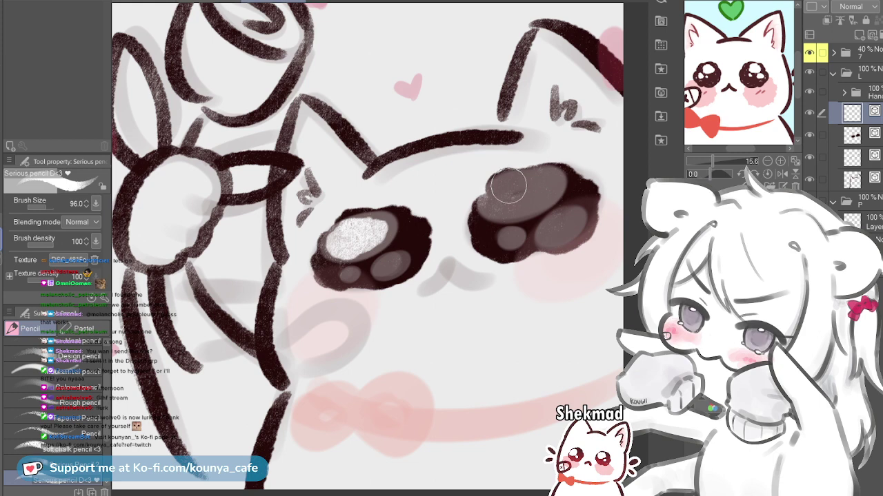
{"action": "left_click_drag", "start_coordinate": [508, 190], "coordinate": [504, 196]}
{"action": "key", "text": "ctrl+z"}
{"action": "key", "text": "x"}
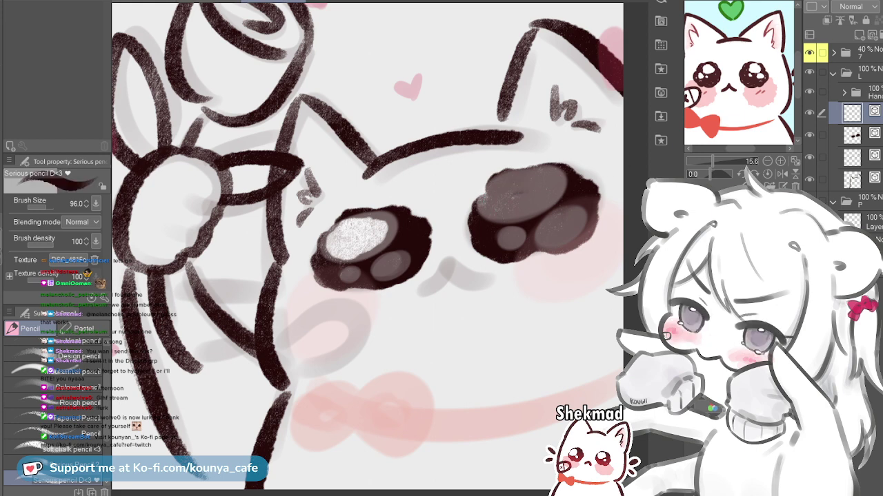
{"action": "left_click", "coordinate": [853, 135]}
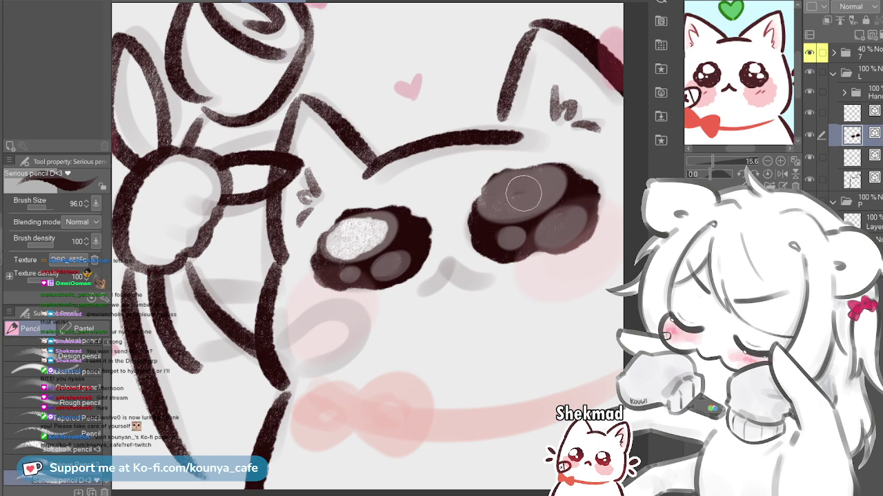
{"action": "left_click", "coordinate": [853, 113]}
{"action": "mouse_move", "coordinate": [508, 201]}
{"action": "left_mouse_down"}
{"action": "mouse_move", "coordinate": [510, 185]}
{"action": "mouse_move", "coordinate": [504, 198]}
{"action": "mouse_move", "coordinate": [529, 189]}
{"action": "left_mouse_up"}
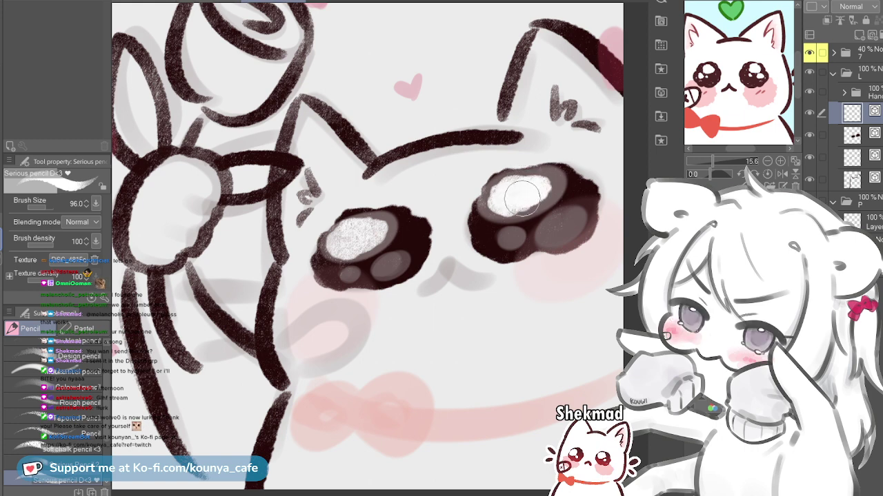
Add a small round white highlight below each large one, at size 54.1 in the left eye and 73.4 in the right
{"action": "key", "text": "bracketleft"}
{"action": "key", "text": "bracketleft"}
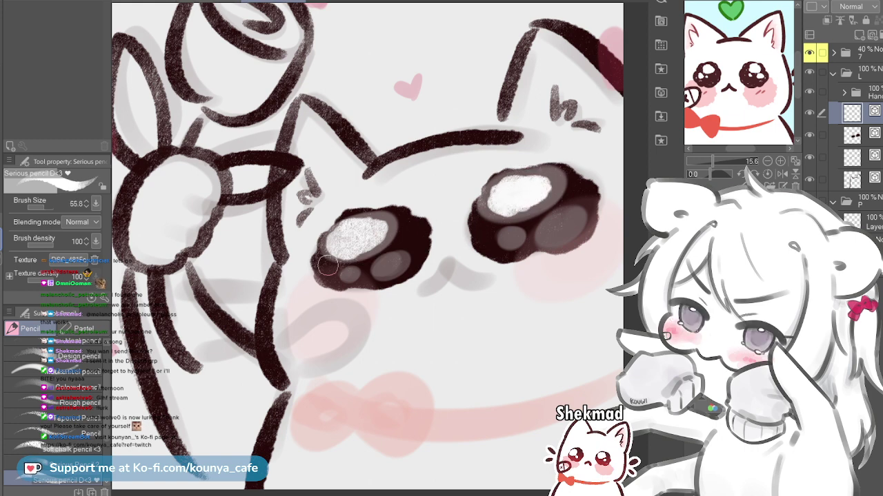
{"action": "key", "text": "bracketleft"}
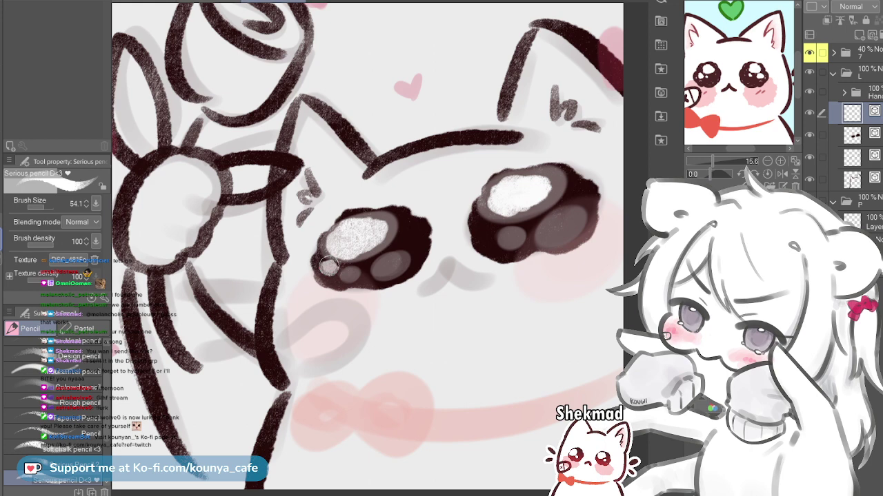
{"action": "mouse_move", "coordinate": [497, 233]}
{"action": "left_mouse_down"}
{"action": "mouse_move", "coordinate": [509, 233]}
{"action": "mouse_move", "coordinate": [491, 224]}
{"action": "left_mouse_up"}
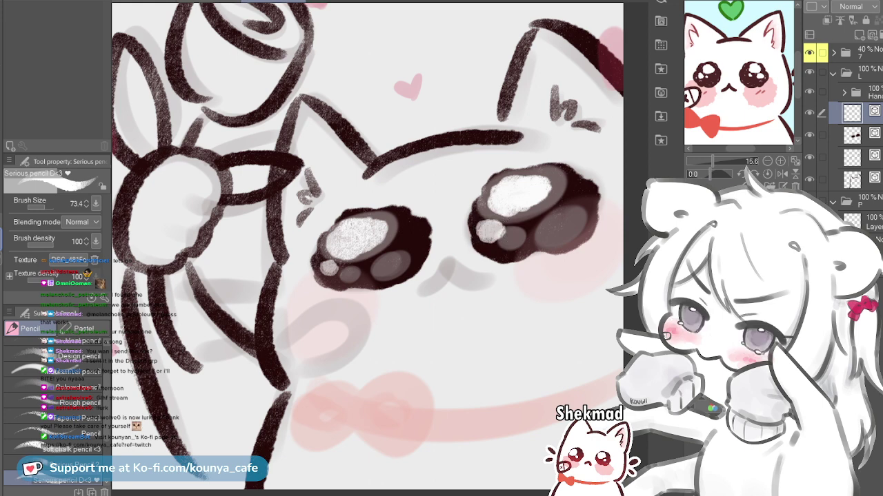
{"action": "key", "text": "ctrl+z"}
{"action": "left_click_drag", "start_coordinate": [489, 228], "coordinate": [485, 223]}
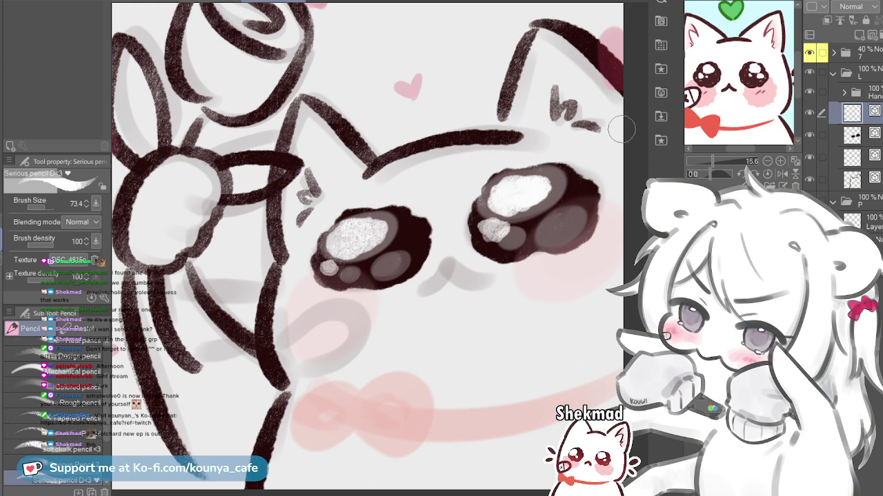
Check the eyes from a distance with the sketch and Hand folders switched off and on, leaving both folders visible
{"action": "left_click", "coordinate": [810, 53]}
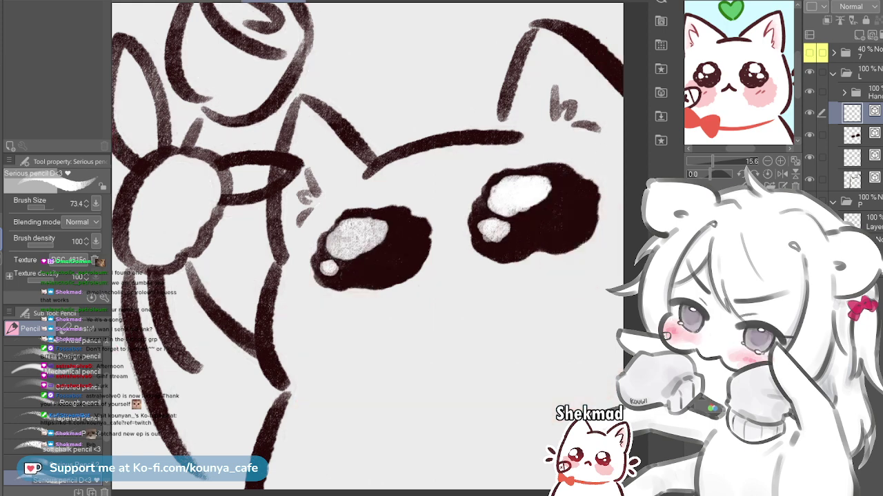
{"action": "scroll", "coordinate": [486, 162], "scroll_direction": "down", "scroll_amount": 5}
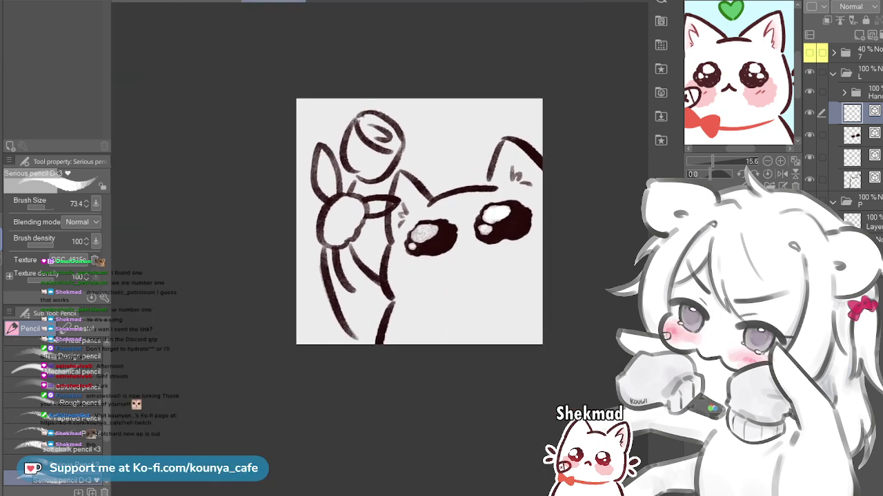
{"action": "scroll", "coordinate": [486, 180], "scroll_direction": "up", "scroll_amount": 1}
{"action": "left_click", "coordinate": [810, 92]}
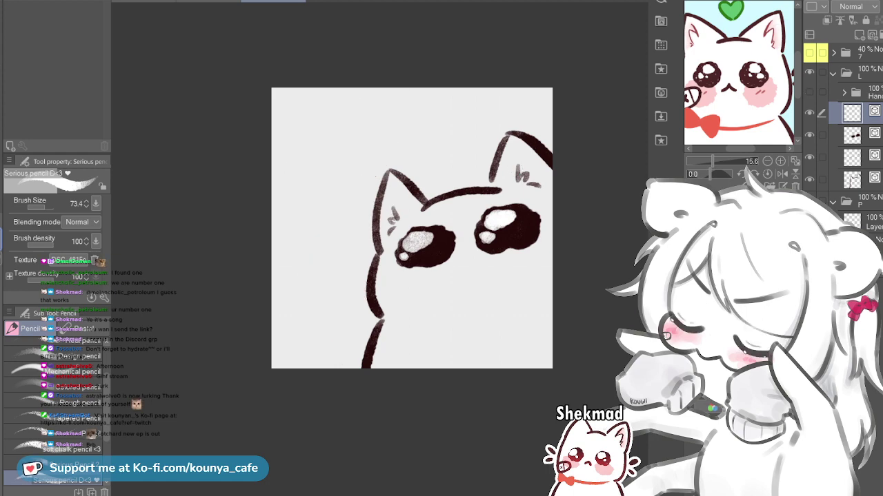
{"action": "left_click", "coordinate": [810, 91]}
{"action": "left_click", "coordinate": [810, 53]}
{"action": "left_click", "coordinate": [810, 53]}
{"action": "left_click", "coordinate": [810, 53]}
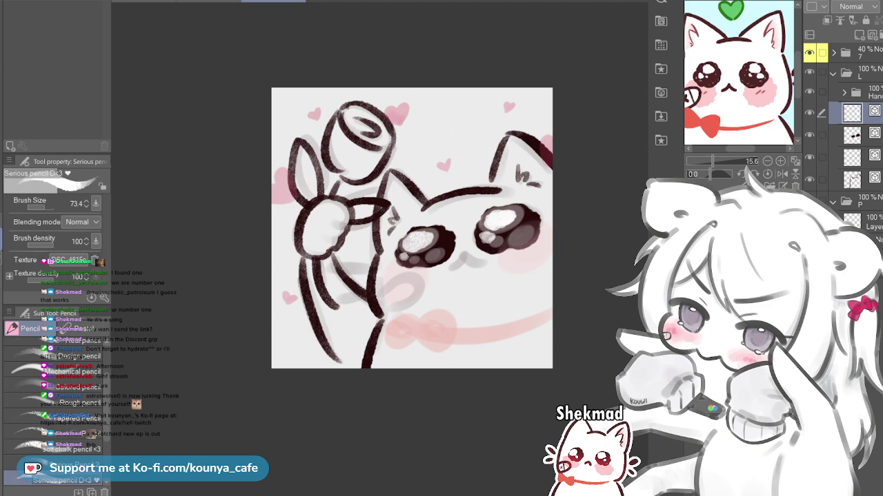
{"action": "left_click", "coordinate": [809, 52]}
{"action": "left_click", "coordinate": [809, 52]}
{"action": "left_click", "coordinate": [809, 52]}
{"action": "left_click", "coordinate": [809, 52]}
{"action": "scroll", "coordinate": [539, 209], "scroll_direction": "up", "scroll_amount": 2}
{"action": "left_click_drag", "start_coordinate": [545, 200], "coordinate": [562, 163]}
{"action": "left_click", "coordinate": [862, 135]}
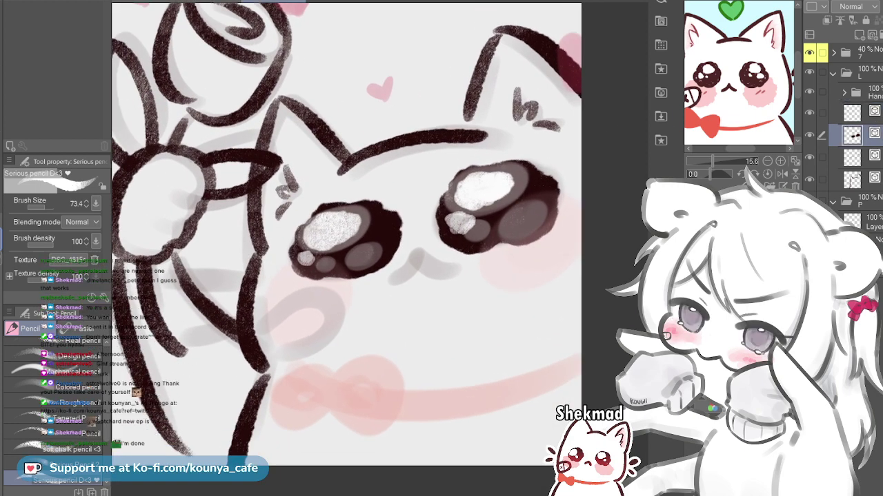
{"action": "left_click", "coordinate": [862, 114]}
{"action": "left_click", "coordinate": [862, 136]}
{"action": "left_click", "coordinate": [862, 113]}
{"action": "left_click", "coordinate": [862, 136]}
{"action": "left_click", "coordinate": [862, 113]}
{"action": "left_click", "coordinate": [862, 135]}
{"action": "left_click", "coordinate": [862, 114]}
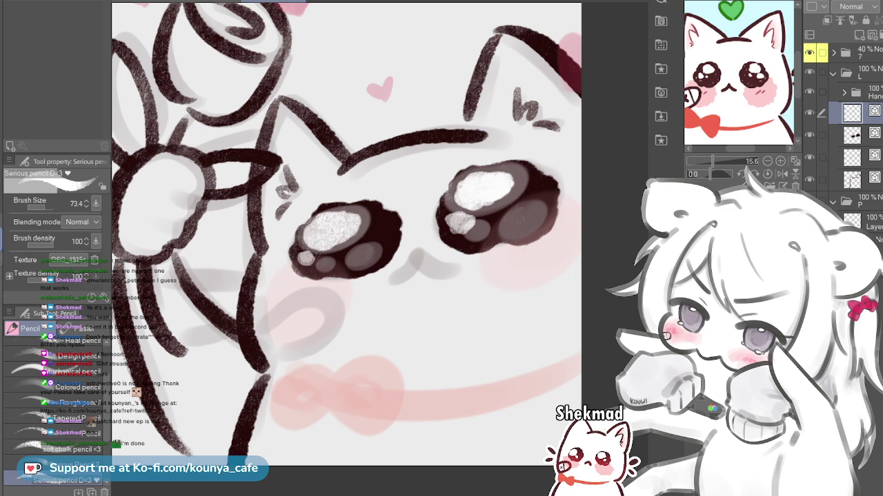
{"action": "left_click", "coordinate": [862, 135]}
{"action": "left_click", "coordinate": [862, 113]}
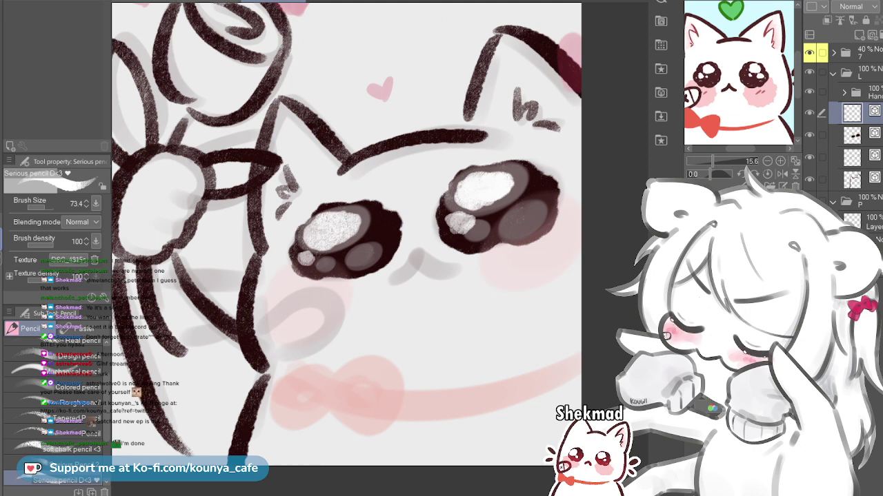
Set the sketch folder 7 to 44% opacity and move it beneath the line art folder
{"action": "left_click", "coordinate": [868, 53]}
{"action": "left_click_drag", "start_coordinate": [880, 7], "coordinate": [881, 7]}
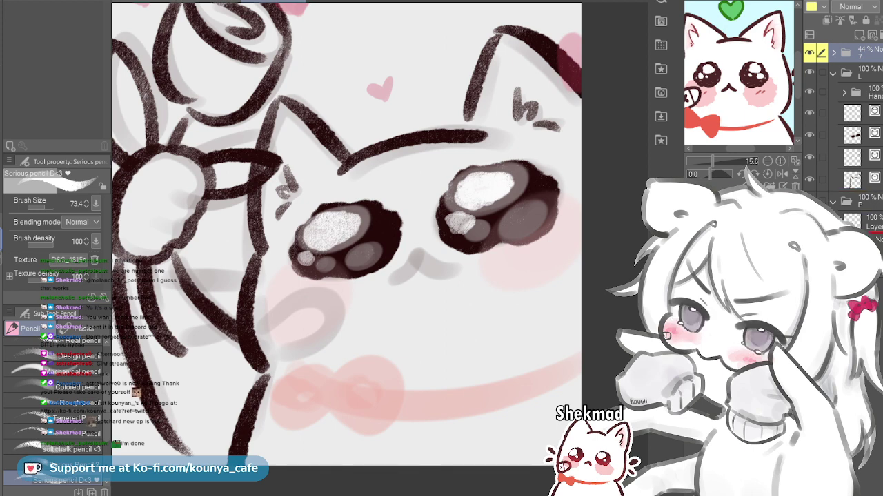
{"action": "key", "text": "Delete"}
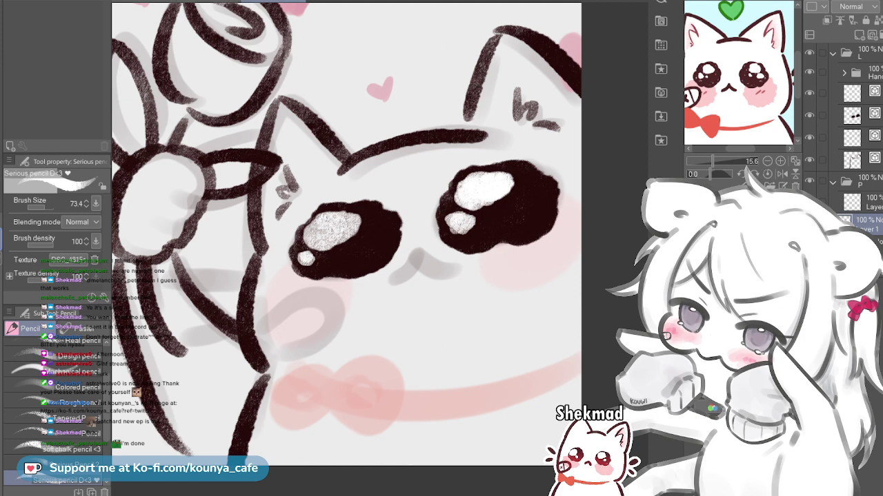
Lasso the right eye on the dark eye layer, narrow it slightly with a scale transform, and clear the selection
{"action": "key", "text": "m"}
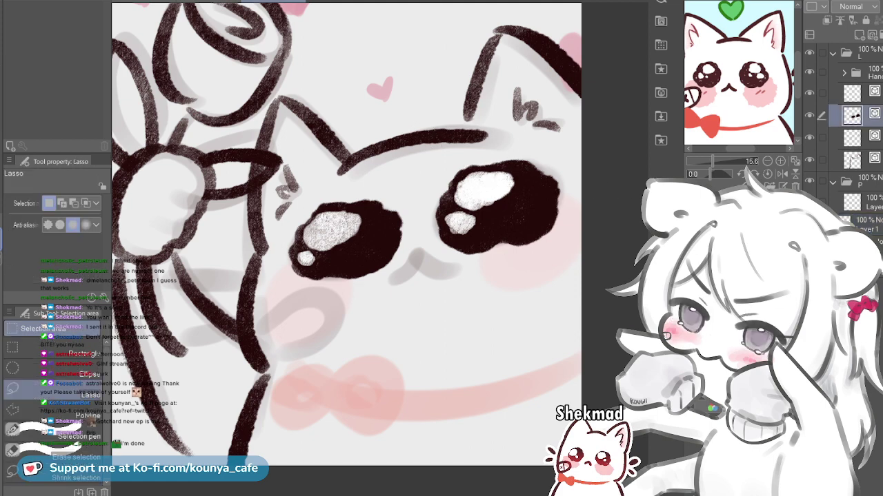
{"action": "mouse_move", "coordinate": [428, 204]}
{"action": "left_mouse_down"}
{"action": "mouse_move", "coordinate": [433, 269]}
{"action": "mouse_move", "coordinate": [576, 176]}
{"action": "mouse_move", "coordinate": [484, 151]}
{"action": "left_mouse_up"}
{"action": "key", "text": "ctrl+t"}
{"action": "left_click_drag", "start_coordinate": [581, 289], "coordinate": [576, 282]}
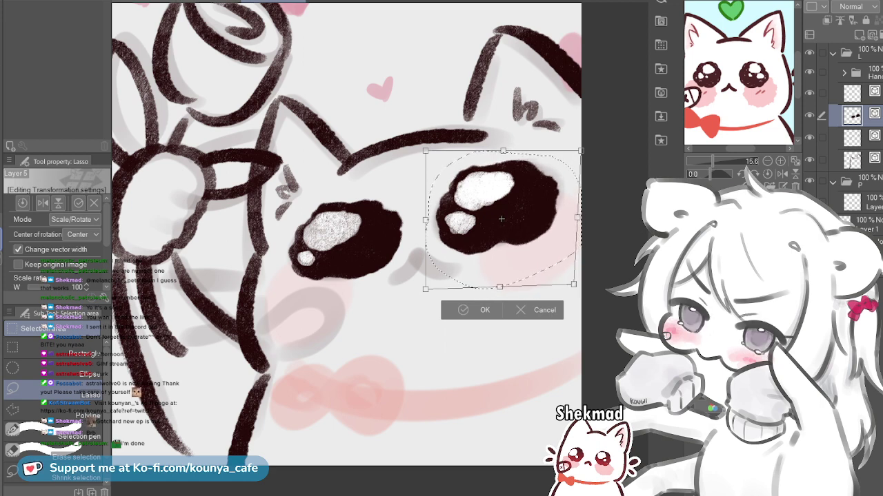
{"action": "key", "text": "ctrl+z"}
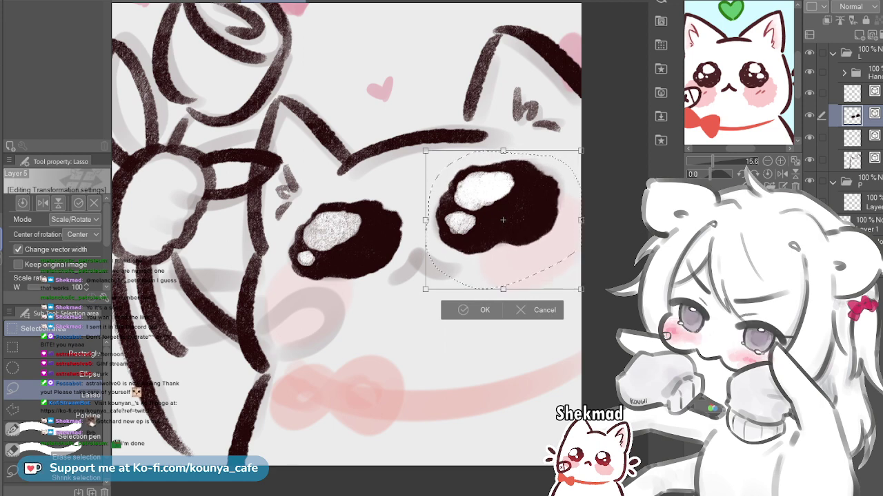
{"action": "left_click_drag", "start_coordinate": [503, 220], "coordinate": [500, 220]}
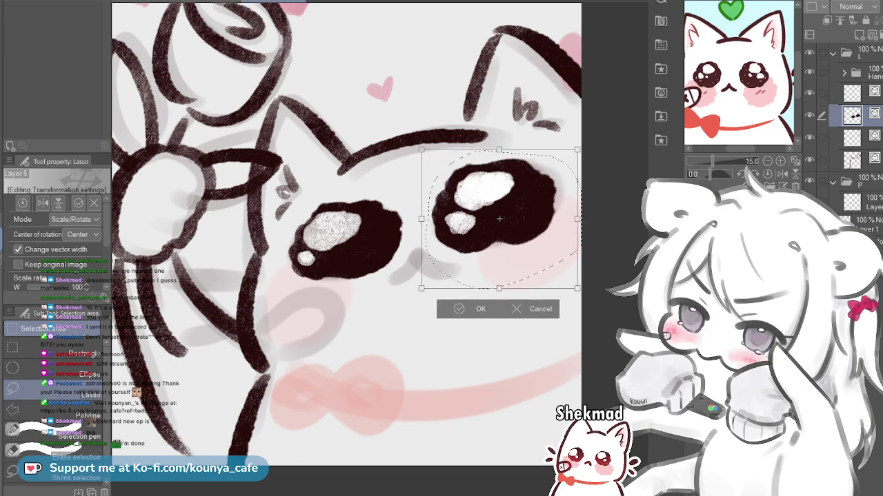
{"action": "key", "text": "ctrl+z"}
{"action": "left_click_drag", "start_coordinate": [582, 220], "coordinate": [576, 218]}
{"action": "key", "text": "ctrl+z"}
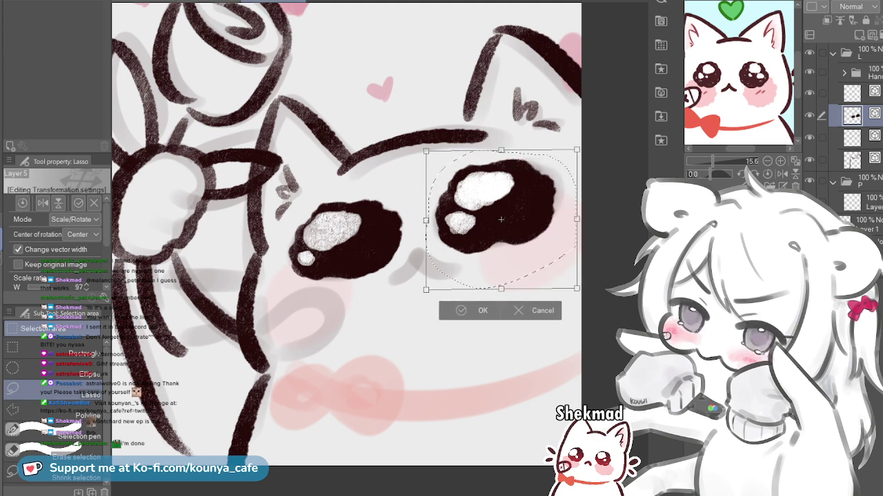
{"action": "left_click_drag", "start_coordinate": [502, 219], "coordinate": [503, 221]}
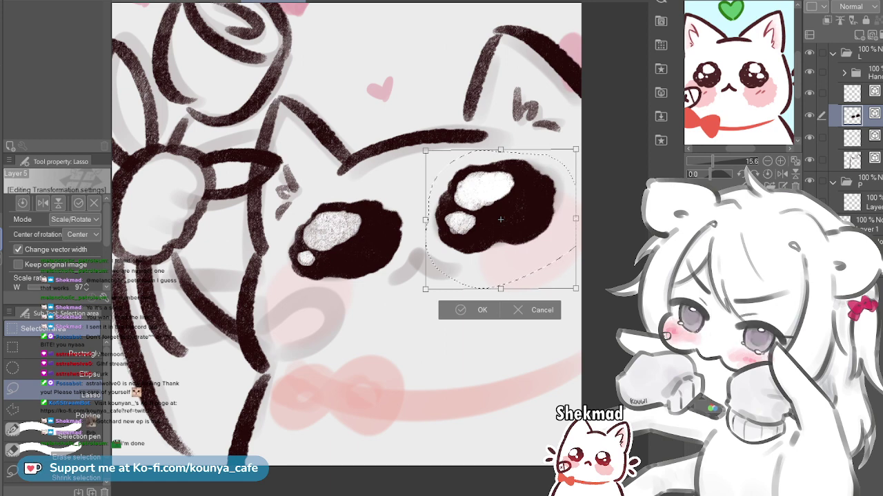
{"action": "key", "text": "Return"}
{"action": "key", "text": "p"}
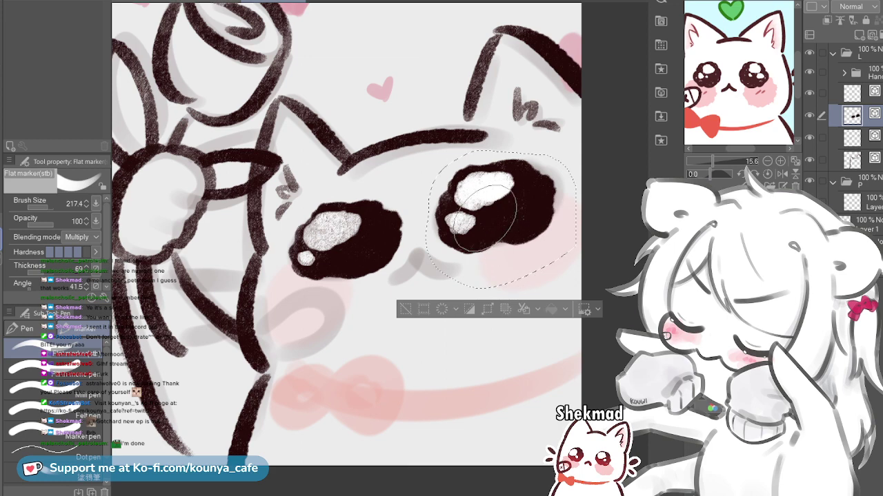
{"action": "key", "text": "p"}
{"action": "key", "text": "ctrl+d"}
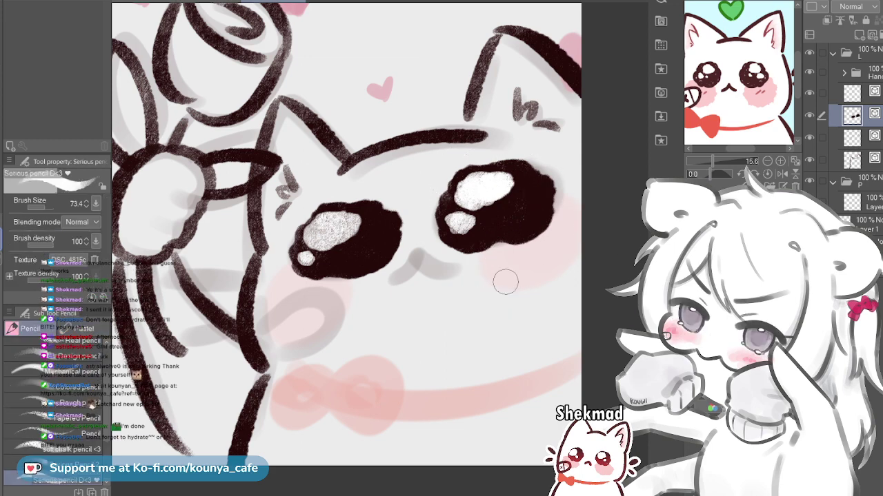
Extend the dark fill along the lower and outer edge of the right eye with the pencil at size 113.7
{"action": "key", "text": "bracketright"}
{"action": "key", "text": "bracketright"}
{"action": "key", "text": "bracketright"}
{"action": "key", "text": "bracketright"}
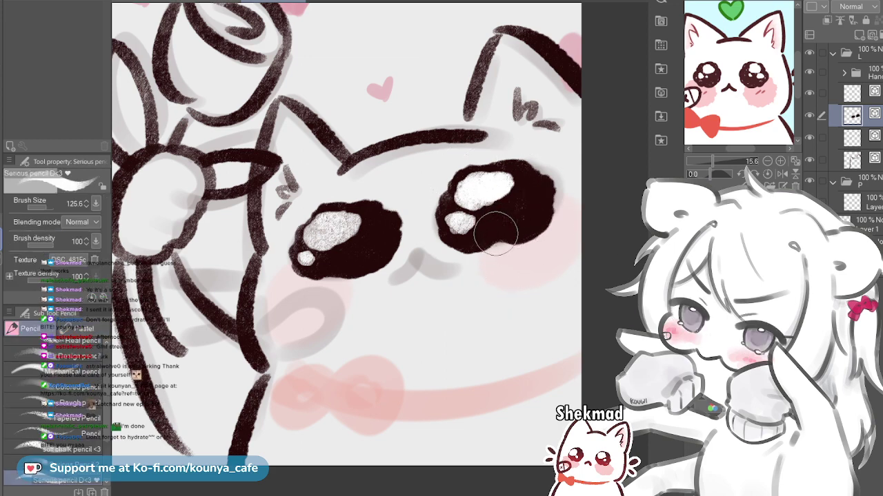
{"action": "key", "text": "x"}
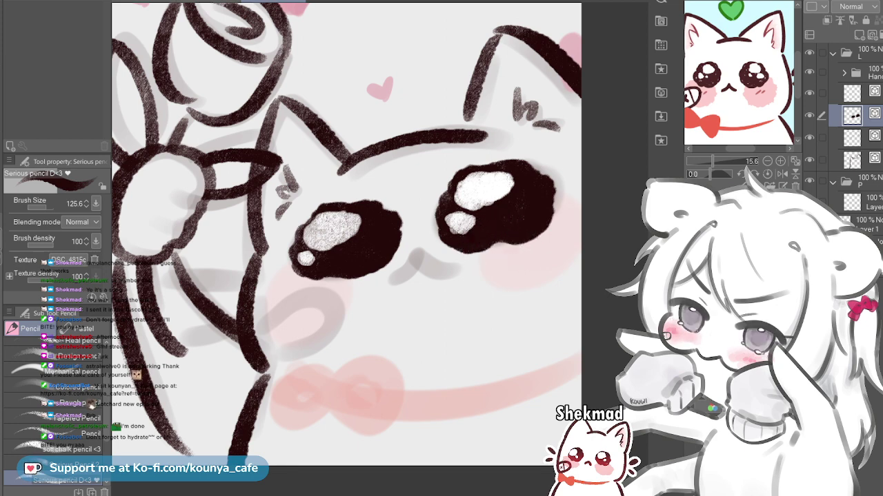
{"action": "key", "text": "["}
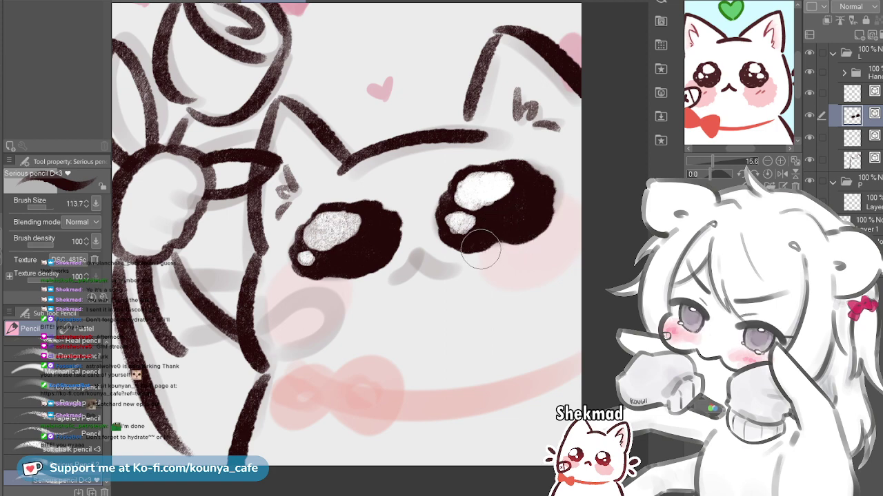
{"action": "left_click_drag", "start_coordinate": [484, 243], "coordinate": [502, 244]}
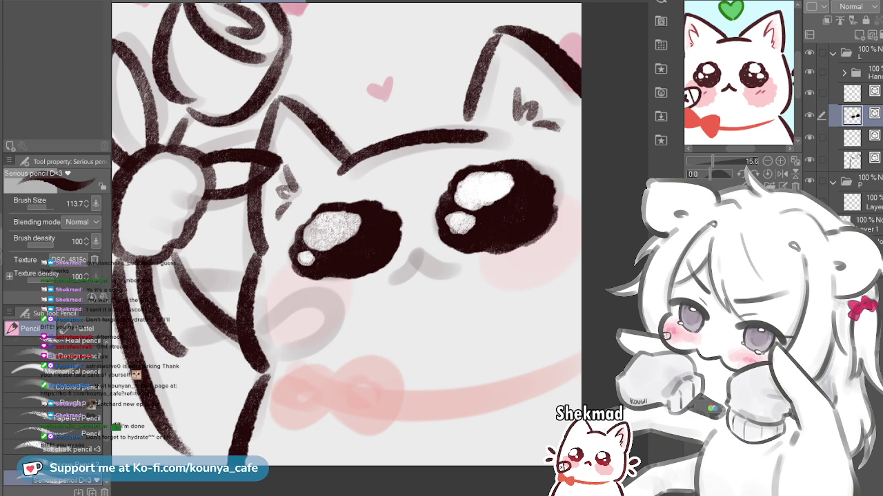
Make the large highlights in both eyes solid white on the highlight layer, using pencil sizes from 113.7 down to 88.2
{"action": "left_click", "coordinate": [865, 93]}
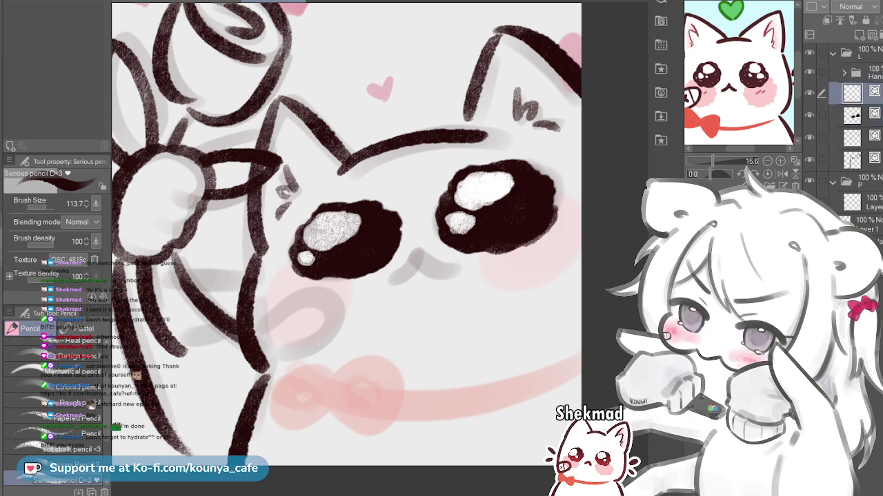
{"action": "left_click", "coordinate": [809, 93]}
{"action": "left_click", "coordinate": [809, 93]}
{"action": "key", "text": "x"}
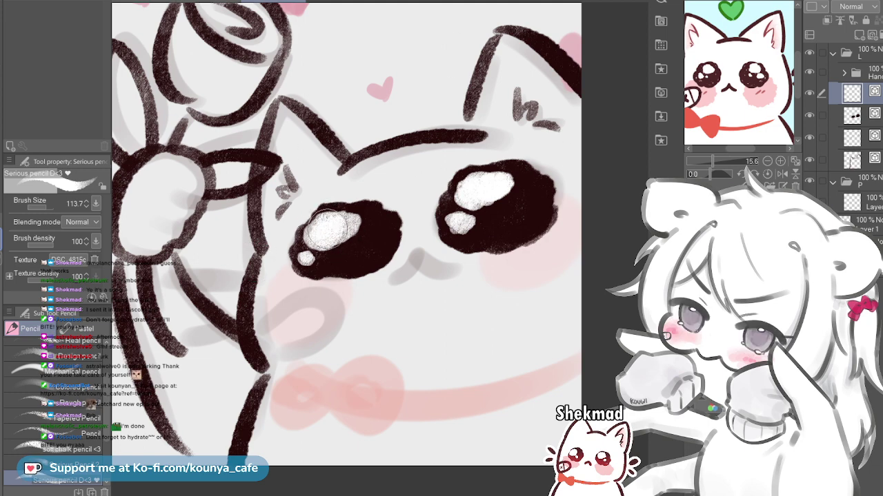
{"action": "key", "text": "["}
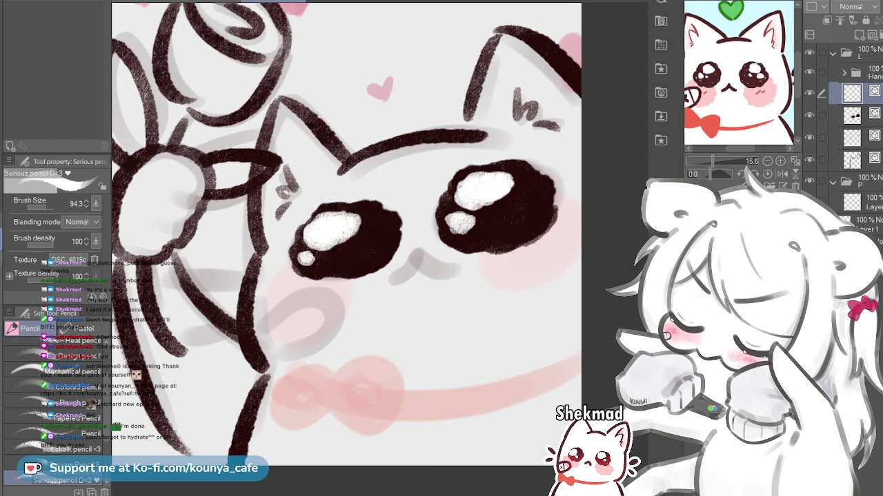
{"action": "key", "text": "bracketleft"}
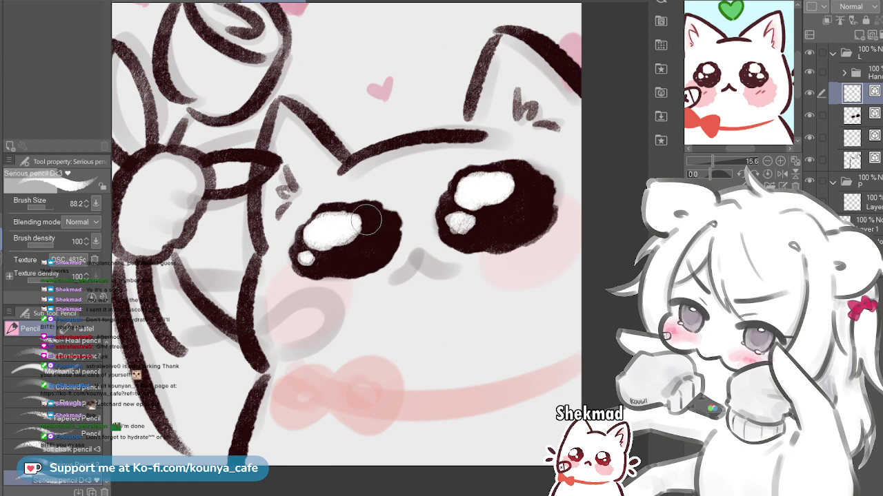
Fill in the round highlight of the right eye with solid white at pencil size 63.4
{"action": "key", "text": "bracketleft"}
{"action": "left_click_drag", "start_coordinate": [463, 224], "coordinate": [459, 212]}
{"action": "key", "text": "bracketleft"}
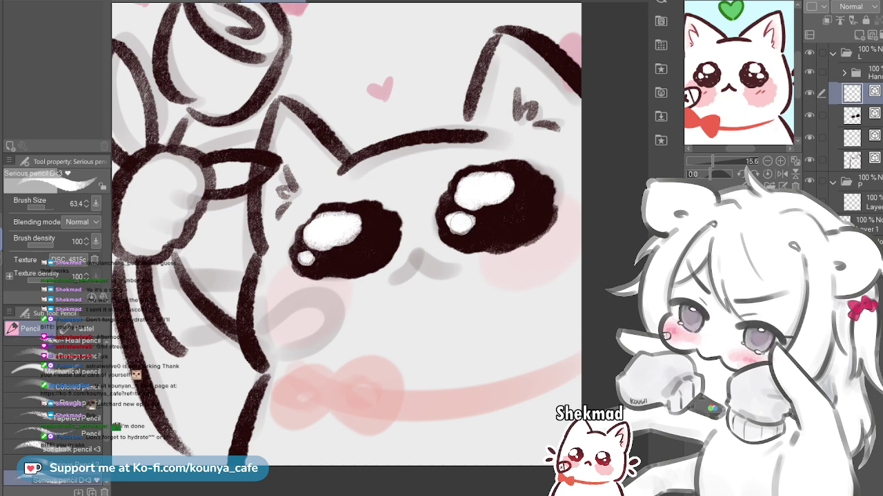
Add a tiny third white highlight beside the round one in each eye, using size 59.2 in the right eye
{"action": "key", "text": "bracketright"}
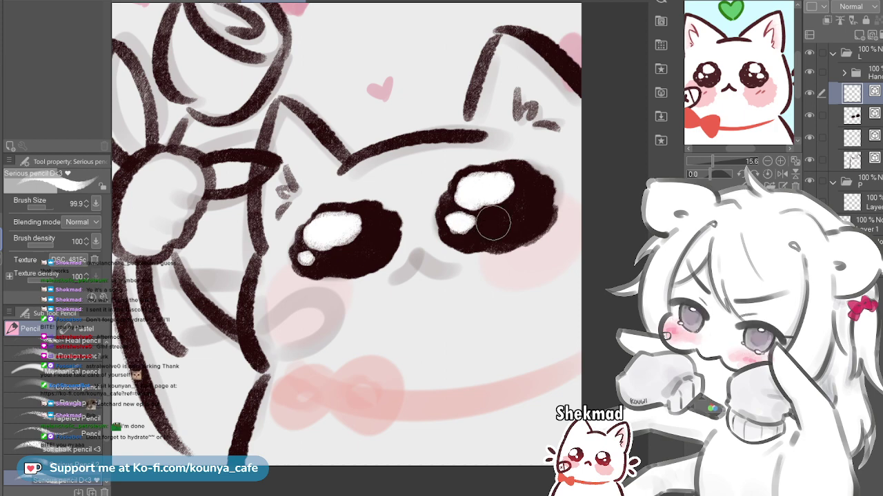
{"action": "key", "text": "bracketleft"}
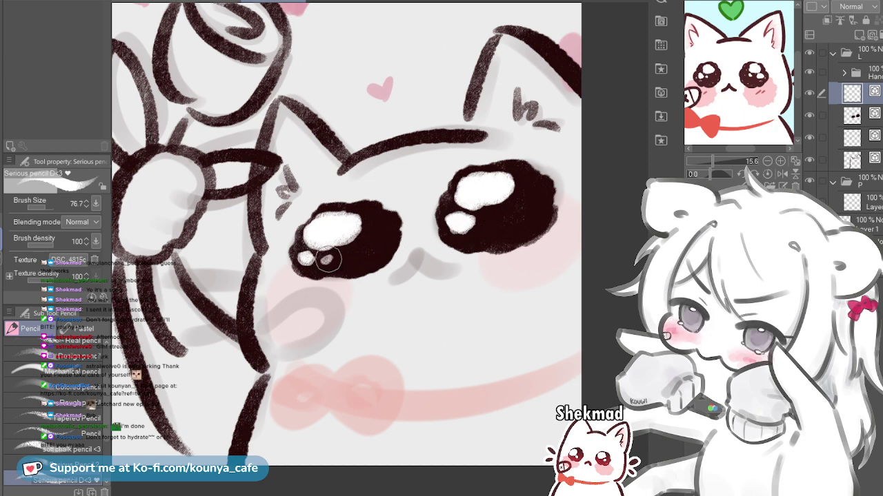
{"action": "key", "text": "bracketleft"}
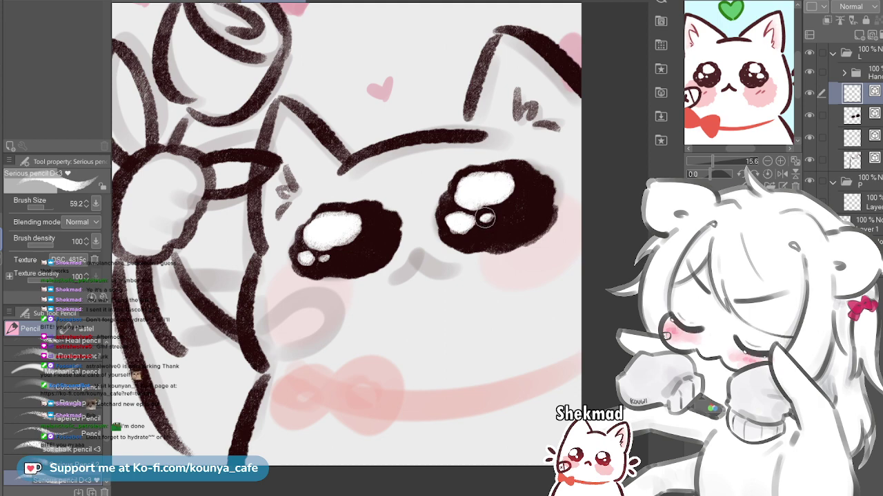
{"action": "key", "text": "bracketright"}
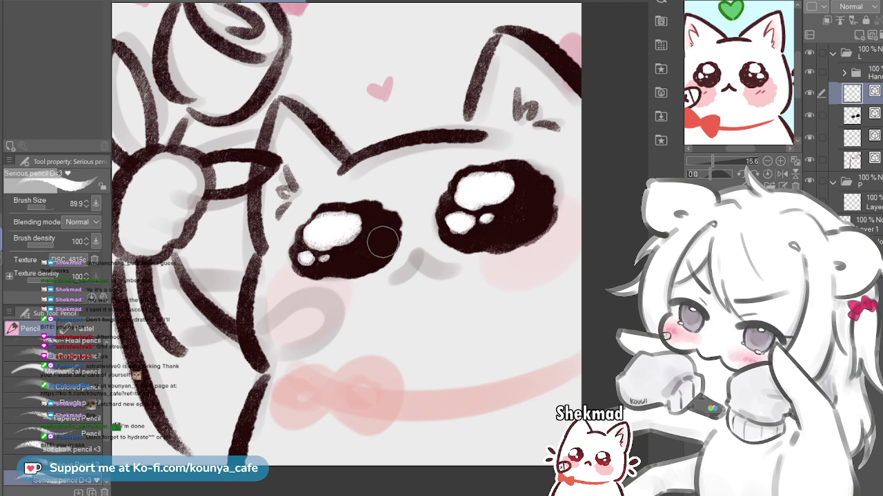
Cover the remaining dark texture inside the left eye's large highlight with white at pencil size 61.1
{"action": "key", "text": "bracketleft"}
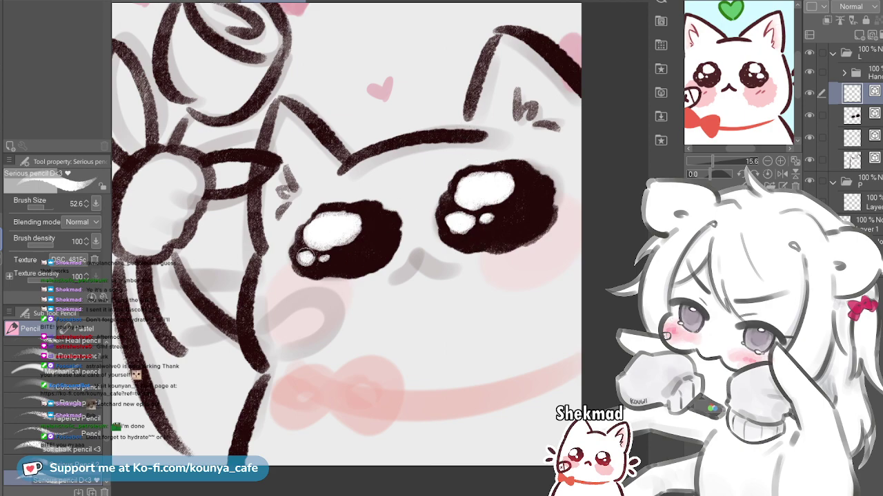
{"action": "scroll", "coordinate": [307, 260], "scroll_direction": "up", "scroll_amount": 5}
{"action": "key", "text": "["}
{"action": "key", "text": "["}
{"action": "key", "text": "["}
{"action": "key", "text": "["}
{"action": "key", "text": "["}
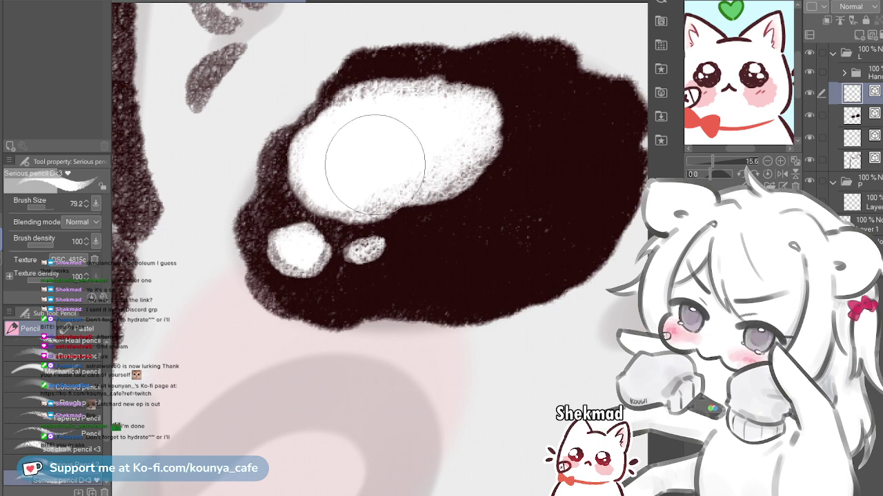
{"action": "key", "text": "bracketleft"}
{"action": "key", "text": "bracketleft"}
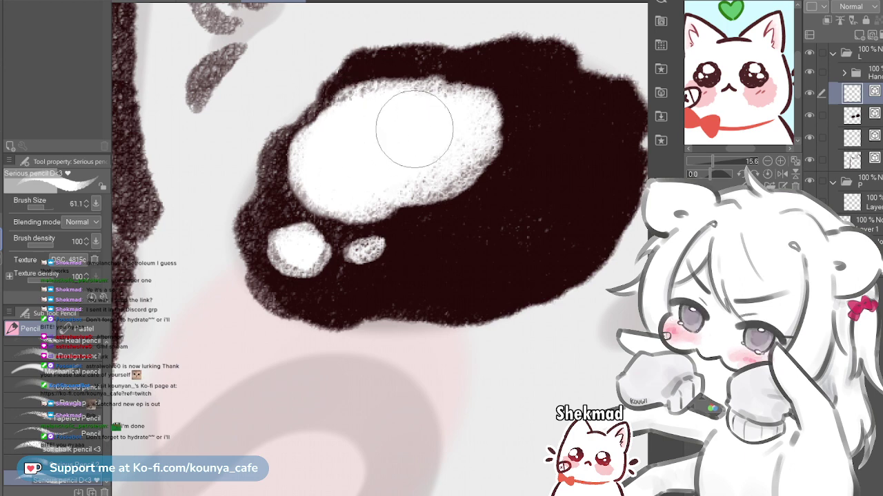
{"action": "left_click_drag", "start_coordinate": [391, 150], "coordinate": [429, 147]}
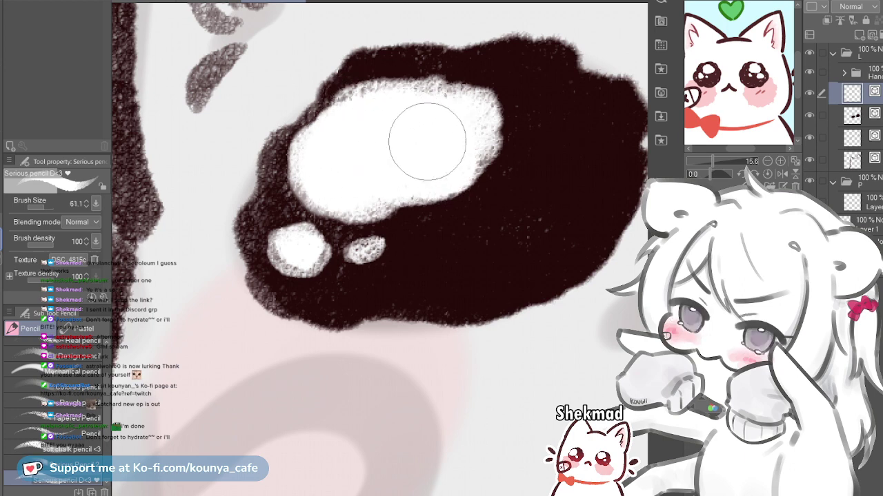
Fill the left eye's round and tiny highlights with solid white, reducing the pencil size to 18.3 for the tiny one
{"action": "key", "text": "bracketleft"}
{"action": "key", "text": "bracketleft"}
{"action": "key", "text": "bracketleft"}
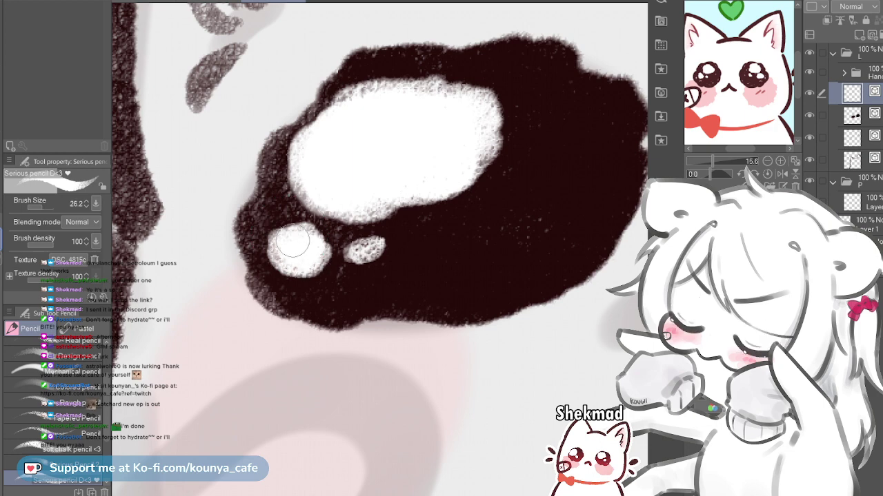
{"action": "key", "text": "bracketright"}
{"action": "key", "text": "bracketright"}
{"action": "key", "text": "bracketleft"}
{"action": "key", "text": "bracketleft"}
{"action": "key", "text": "bracketleft"}
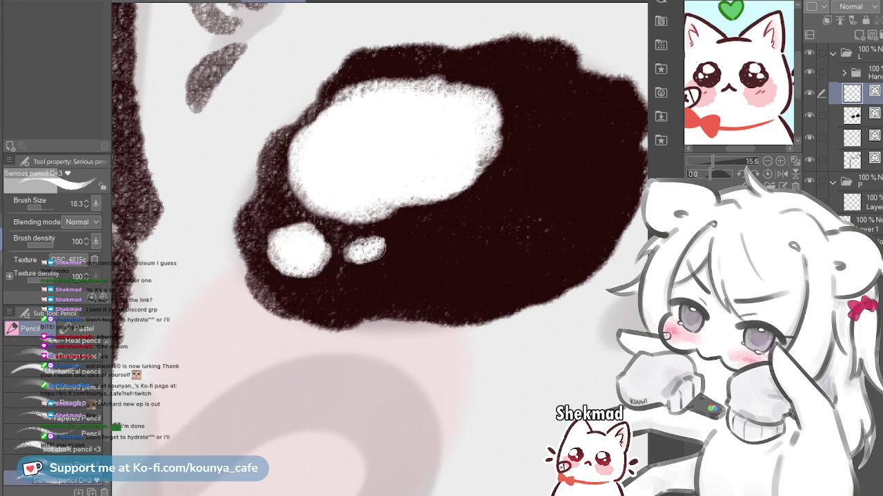
Fill out the round highlight of the right eye with solid white, using pencil sizes 47.3 and 56.1
{"action": "scroll", "coordinate": [363, 248], "scroll_direction": "down", "scroll_amount": 3}
{"action": "left_click_drag", "start_coordinate": [590, 196], "coordinate": [449, 191]}
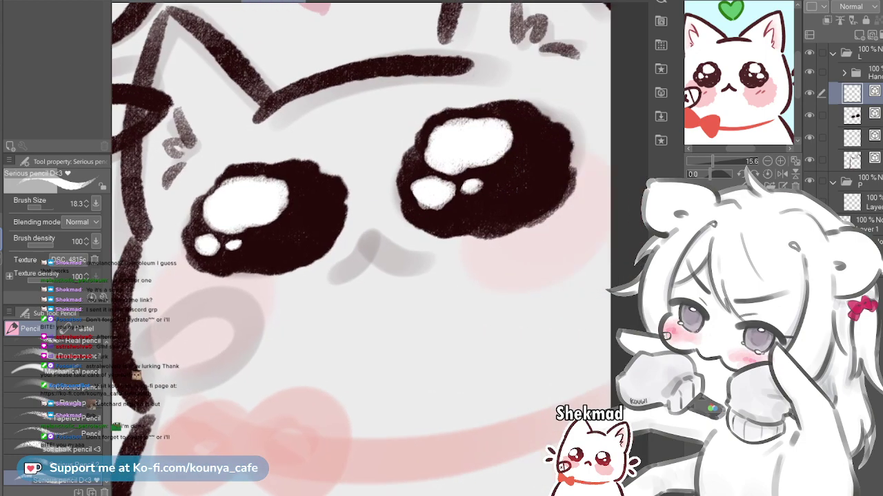
{"action": "scroll", "coordinate": [449, 192], "scroll_direction": "up", "scroll_amount": 3}
{"action": "key", "text": "bracketright"}
{"action": "key", "text": "bracketright"}
{"action": "key", "text": "bracketright"}
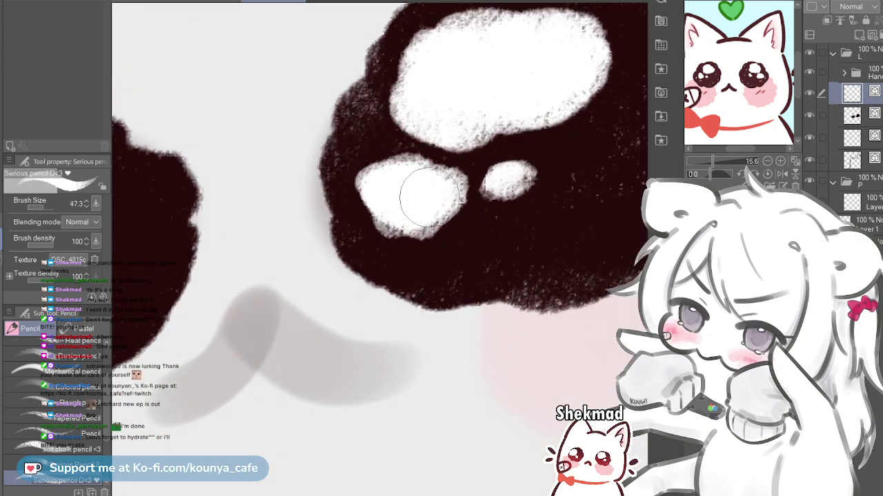
{"action": "key", "text": "bracketright"}
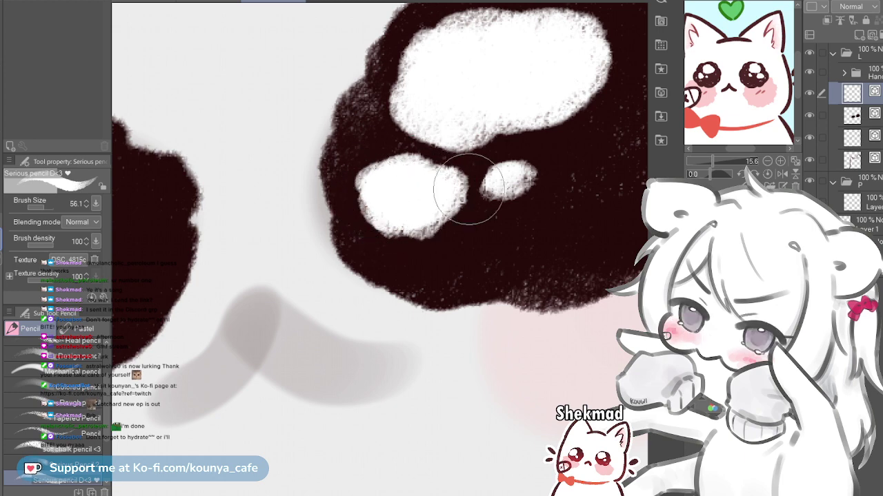
Smooth the upper edge of the right eye's large white highlight with the pencil at size 89.9
{"action": "left_click_drag", "start_coordinate": [506, 180], "coordinate": [428, 276]}
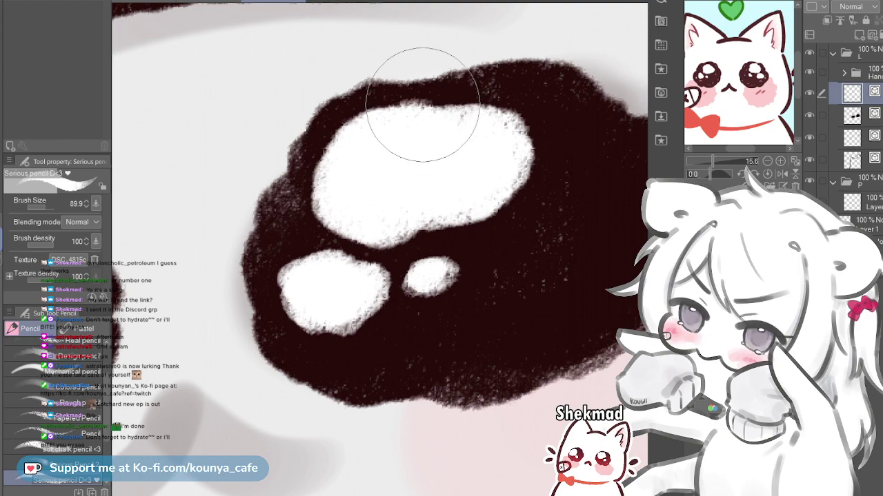
{"action": "left_click_drag", "start_coordinate": [418, 107], "coordinate": [477, 107]}
{"action": "key", "text": "ctrl+z"}
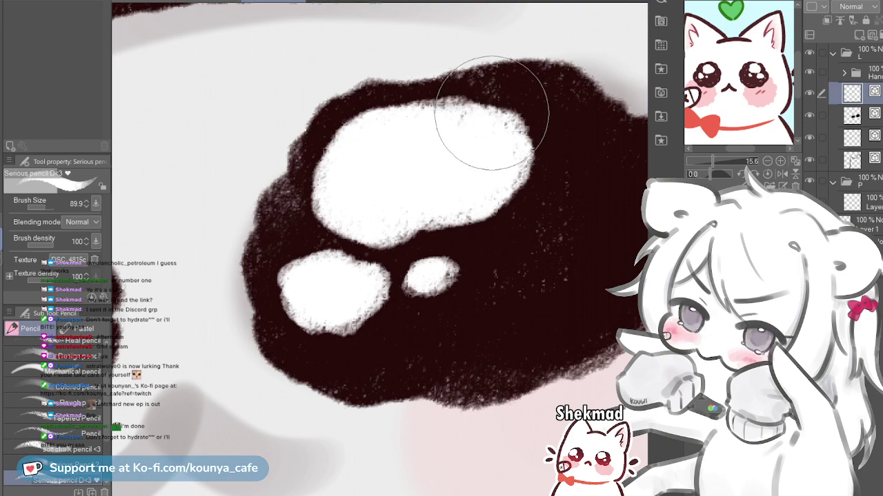
Draw the cat's small curved mouth over the sketch between the eyes with the dark pencil at size 81.1
{"action": "scroll", "coordinate": [455, 186], "scroll_direction": "down", "scroll_amount": 6}
{"action": "left_click_drag", "start_coordinate": [280, 279], "coordinate": [347, 293]}
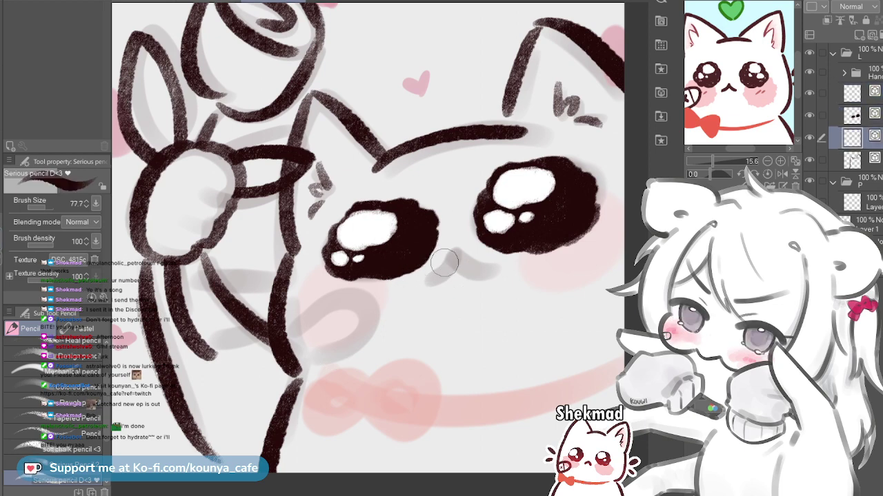
{"action": "key", "text": "bracketleft"}
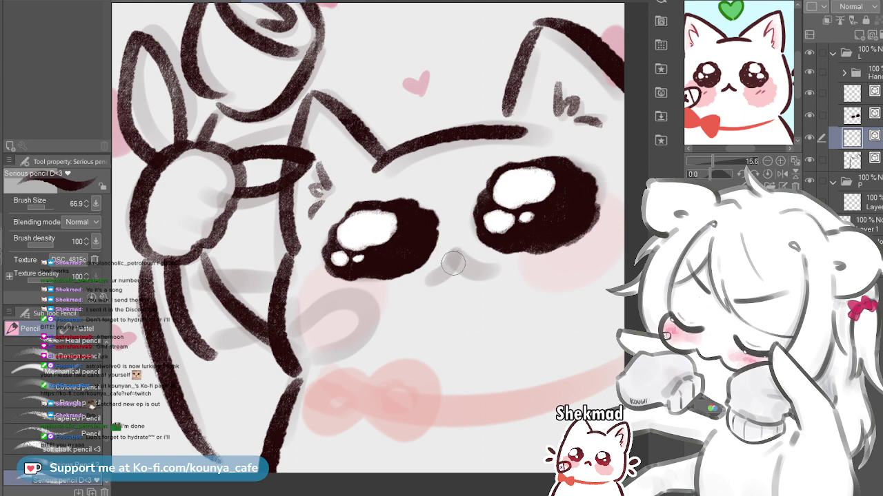
{"action": "key", "text": "bracketright"}
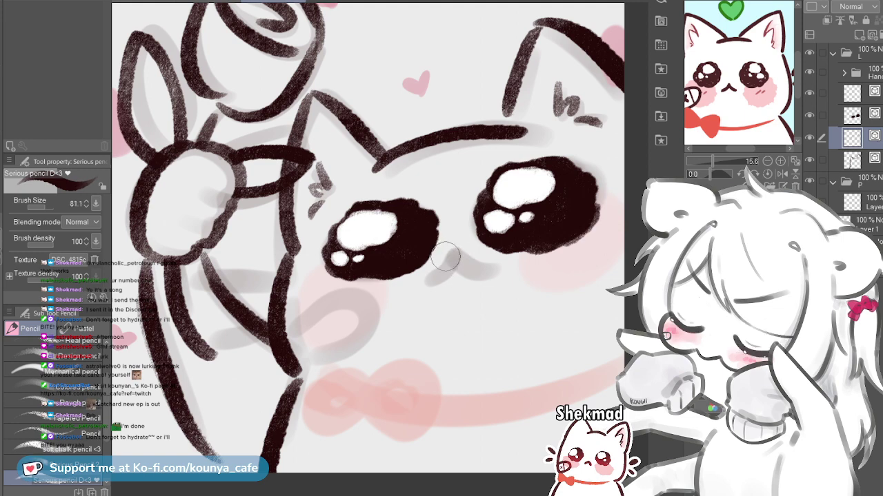
{"action": "left_click_drag", "start_coordinate": [455, 262], "coordinate": [433, 279]}
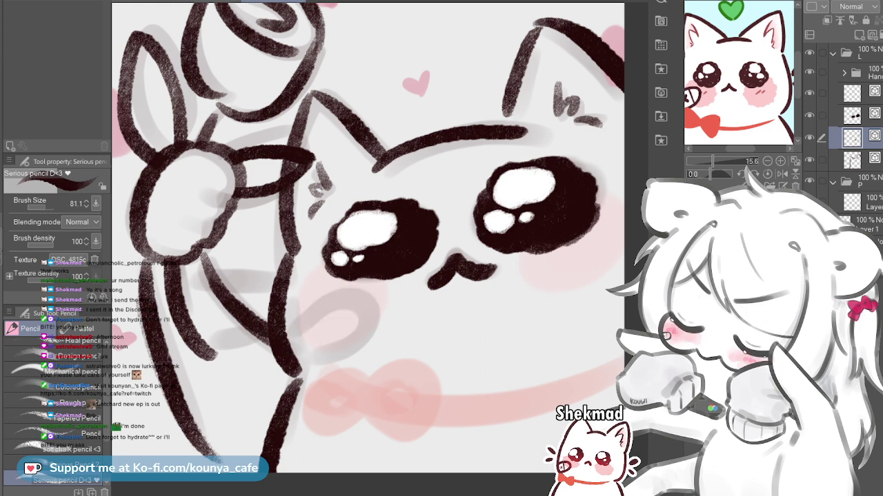
Outline the rounded shape overlapping the cat's left cheek, add the short line across it, and mark it with a small X
{"action": "key", "text": "ctrl+z"}
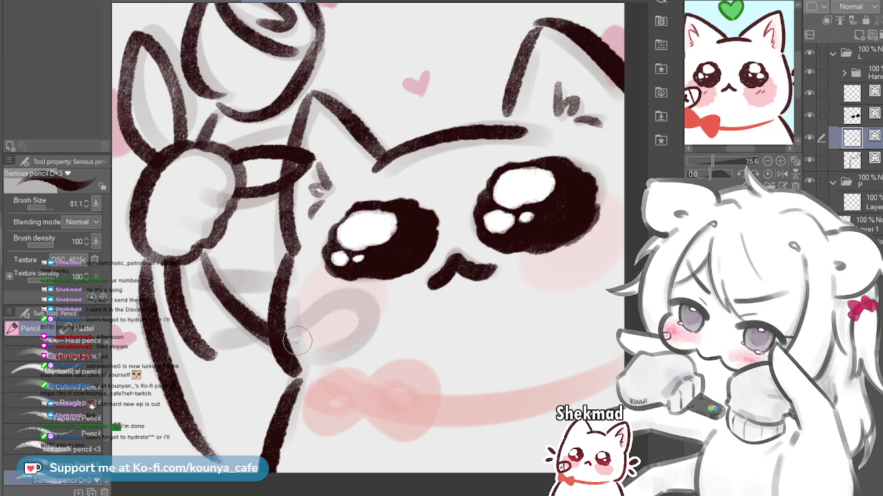
{"action": "key", "text": "ctrl+z"}
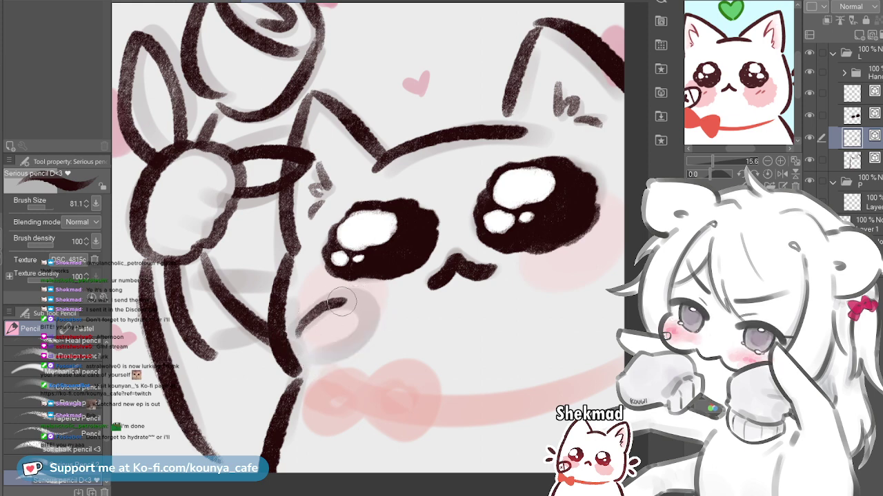
{"action": "key", "text": "ctrl+z"}
{"action": "left_click_drag", "start_coordinate": [371, 313], "coordinate": [319, 361]}
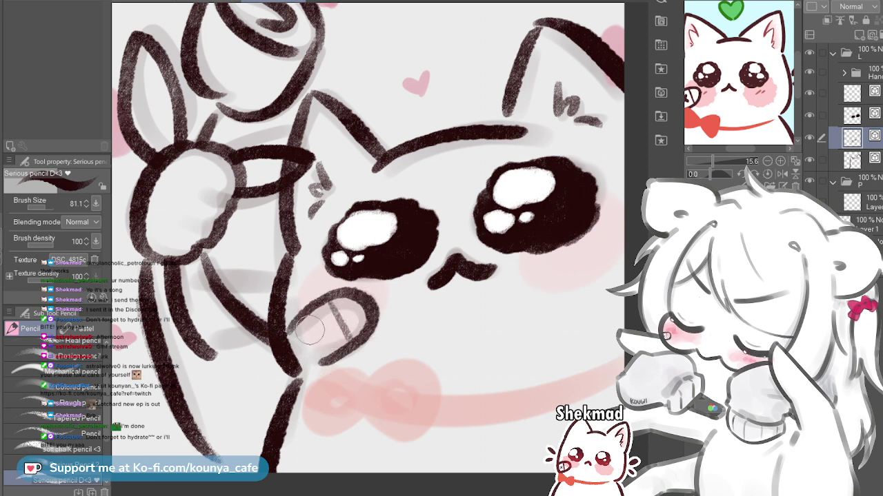
{"action": "left_click_drag", "start_coordinate": [307, 335], "coordinate": [333, 345]}
{"action": "left_click_drag", "start_coordinate": [305, 316], "coordinate": [312, 345]}
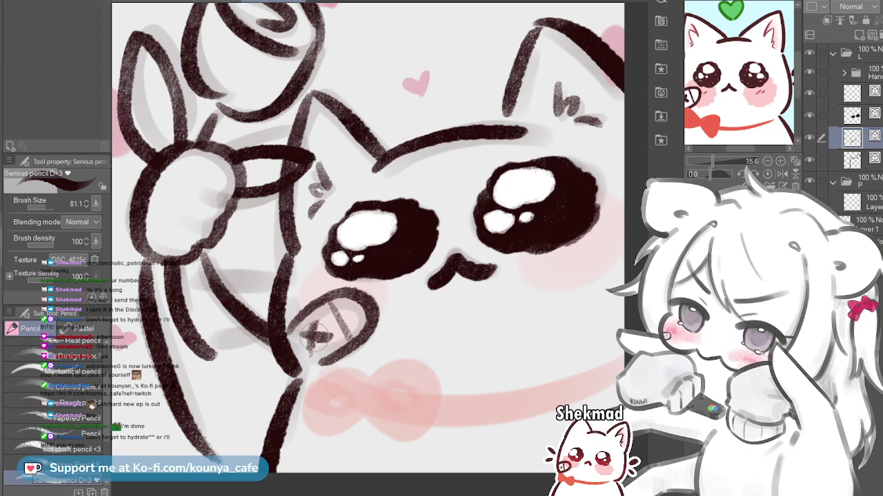
{"action": "left_click_drag", "start_coordinate": [305, 338], "coordinate": [331, 337]}
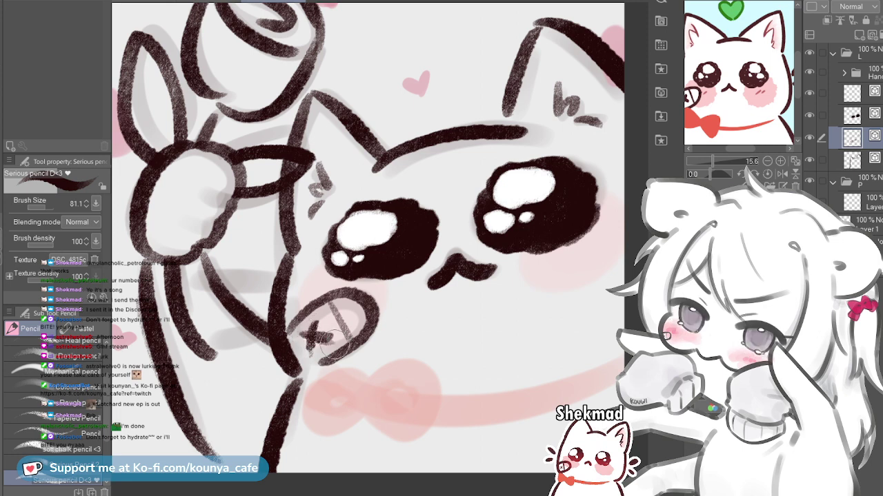
Add a new vector layer and draw the collar band across the neck in the red sampled from the reference image
{"action": "key", "text": "ctrl+shift+n"}
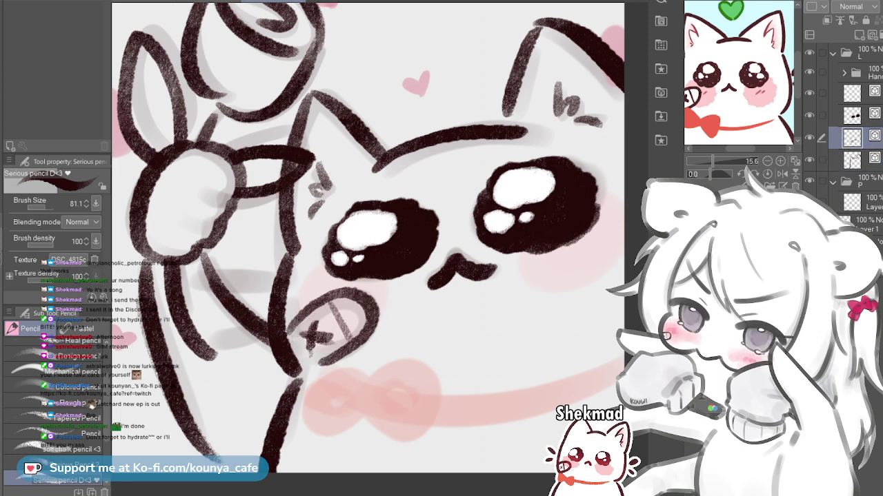
{"action": "key", "text": "x"}
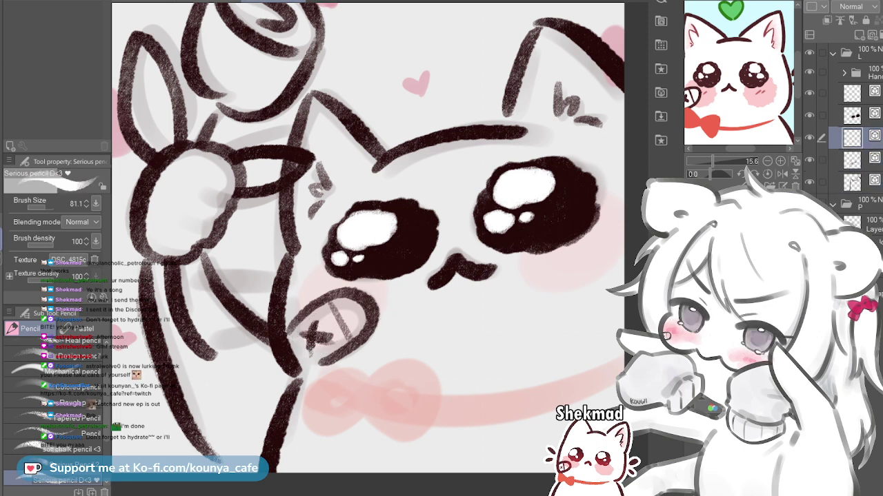
{"action": "left_click", "coordinate": [711, 126]}
{"action": "left_click_drag", "start_coordinate": [321, 395], "coordinate": [624, 362]}
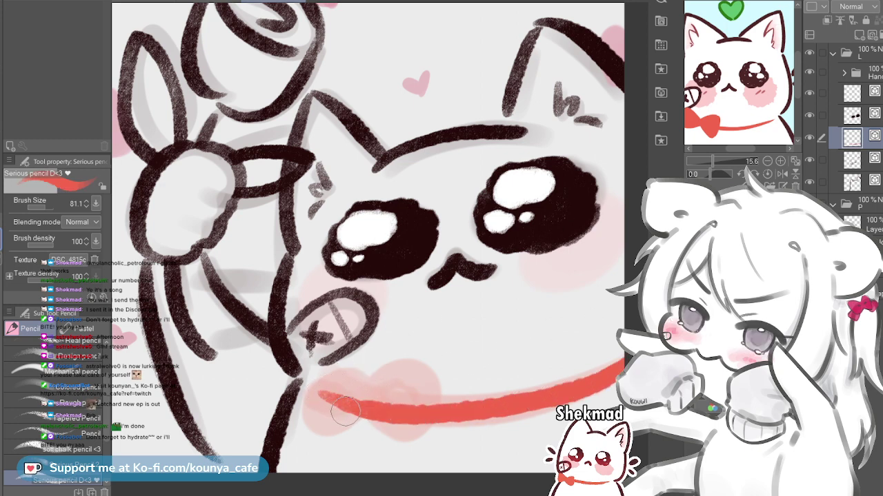
Draw and fill the red bow with two rounded lobes at the left end of the collar, redoing unsatisfactory strokes
{"action": "mouse_move", "coordinate": [324, 398]}
{"action": "left_mouse_down"}
{"action": "mouse_move", "coordinate": [325, 374]}
{"action": "mouse_move", "coordinate": [308, 406]}
{"action": "mouse_move", "coordinate": [317, 374]}
{"action": "mouse_move", "coordinate": [306, 401]}
{"action": "mouse_move", "coordinate": [331, 405]}
{"action": "mouse_move", "coordinate": [369, 384]}
{"action": "mouse_move", "coordinate": [393, 401]}
{"action": "mouse_move", "coordinate": [352, 402]}
{"action": "mouse_move", "coordinate": [329, 374]}
{"action": "left_mouse_up"}
{"action": "key", "text": "ctrl+z"}
{"action": "left_click_drag", "start_coordinate": [308, 419], "coordinate": [396, 390]}
{"action": "key", "text": "ctrl+z"}
{"action": "mouse_move", "coordinate": [315, 379]}
{"action": "left_mouse_down"}
{"action": "mouse_move", "coordinate": [314, 413]}
{"action": "mouse_move", "coordinate": [373, 379]}
{"action": "left_mouse_up"}
{"action": "mouse_move", "coordinate": [373, 425]}
{"action": "left_mouse_down"}
{"action": "mouse_move", "coordinate": [349, 391]}
{"action": "mouse_move", "coordinate": [363, 420]}
{"action": "mouse_move", "coordinate": [393, 417]}
{"action": "mouse_move", "coordinate": [397, 390]}
{"action": "mouse_move", "coordinate": [366, 405]}
{"action": "mouse_move", "coordinate": [351, 397]}
{"action": "mouse_move", "coordinate": [358, 431]}
{"action": "mouse_move", "coordinate": [377, 443]}
{"action": "mouse_move", "coordinate": [347, 396]}
{"action": "mouse_move", "coordinate": [369, 429]}
{"action": "mouse_move", "coordinate": [384, 434]}
{"action": "mouse_move", "coordinate": [395, 408]}
{"action": "left_mouse_up"}
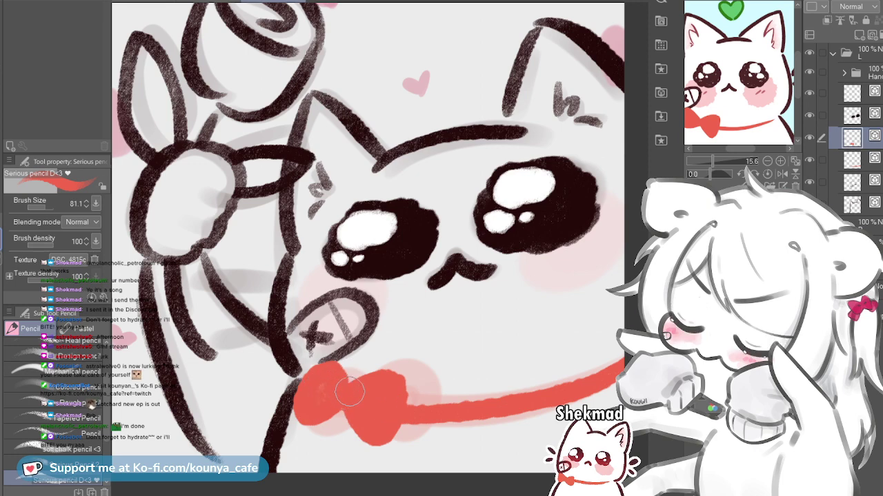
Paint the cat's face and right ear white beneath the line art, using pencil sizes 495.8 and 154.2
{"action": "scroll", "coordinate": [351, 373], "scroll_direction": "down", "scroll_amount": 7}
{"action": "scroll", "coordinate": [352, 376], "scroll_direction": "up", "scroll_amount": 1}
{"action": "scroll", "coordinate": [349, 362], "scroll_direction": "up", "scroll_amount": 2}
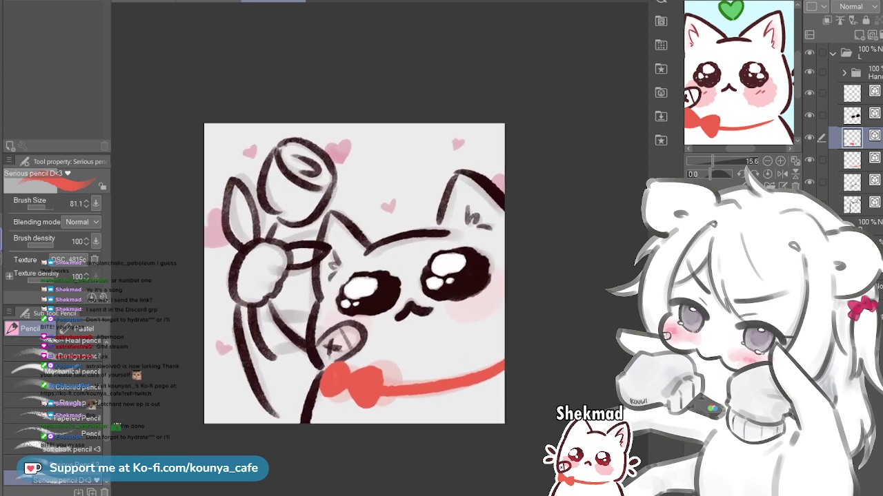
{"action": "scroll", "coordinate": [360, 377], "scroll_direction": "up", "scroll_amount": 1}
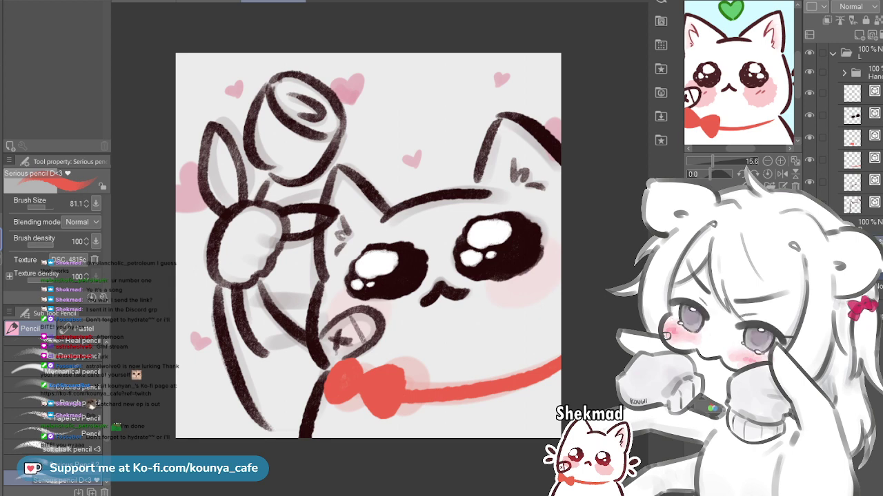
{"action": "left_click", "coordinate": [236, 167], "text": "alt"}
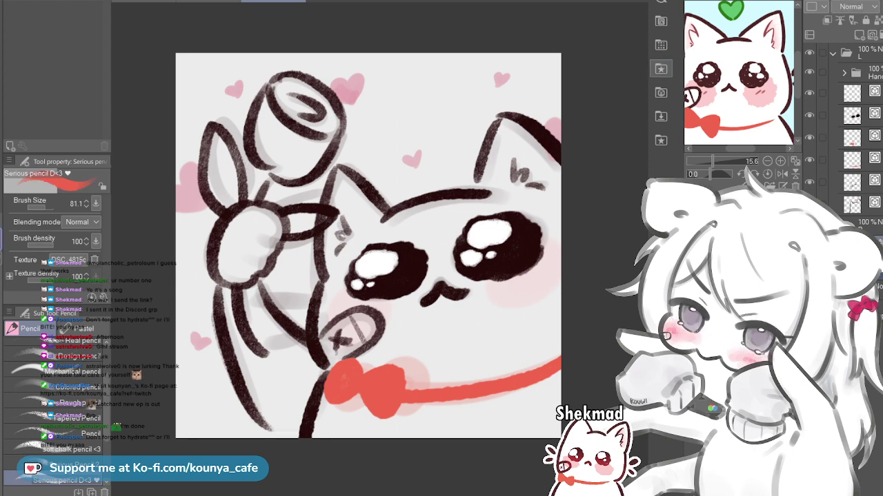
{"action": "mouse_move", "coordinate": [435, 378]}
{"action": "left_mouse_down"}
{"action": "mouse_move", "coordinate": [417, 329]}
{"action": "mouse_move", "coordinate": [375, 467]}
{"action": "mouse_move", "coordinate": [391, 352]}
{"action": "mouse_move", "coordinate": [367, 397]}
{"action": "mouse_move", "coordinate": [365, 425]}
{"action": "mouse_move", "coordinate": [443, 315]}
{"action": "mouse_move", "coordinate": [448, 421]}
{"action": "mouse_move", "coordinate": [464, 253]}
{"action": "mouse_move", "coordinate": [546, 421]}
{"action": "mouse_move", "coordinate": [542, 313]}
{"action": "left_mouse_up"}
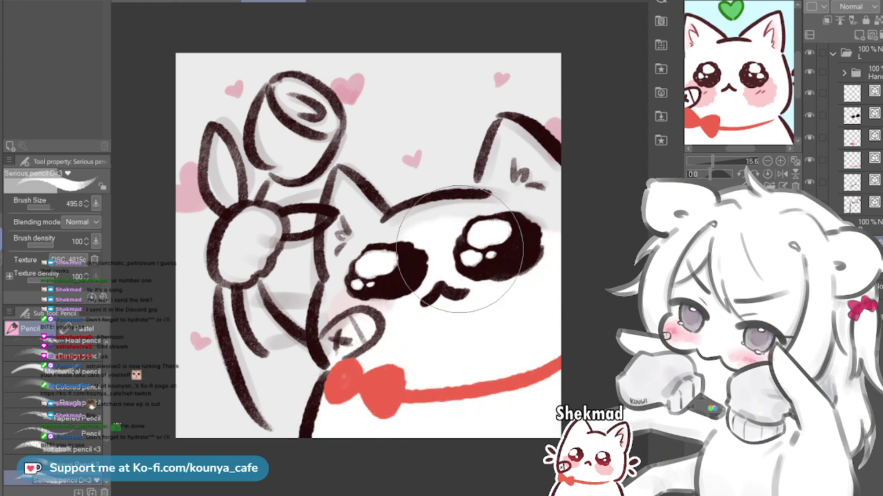
{"action": "mouse_move", "coordinate": [505, 152]}
{"action": "left_mouse_down", "text": "ctrl+alt"}
{"action": "mouse_move", "coordinate": [462, 153]}
{"action": "mouse_move", "coordinate": [487, 198]}
{"action": "left_mouse_up", "text": "ctrl+alt"}
{"action": "key", "text": "ctrl+z"}
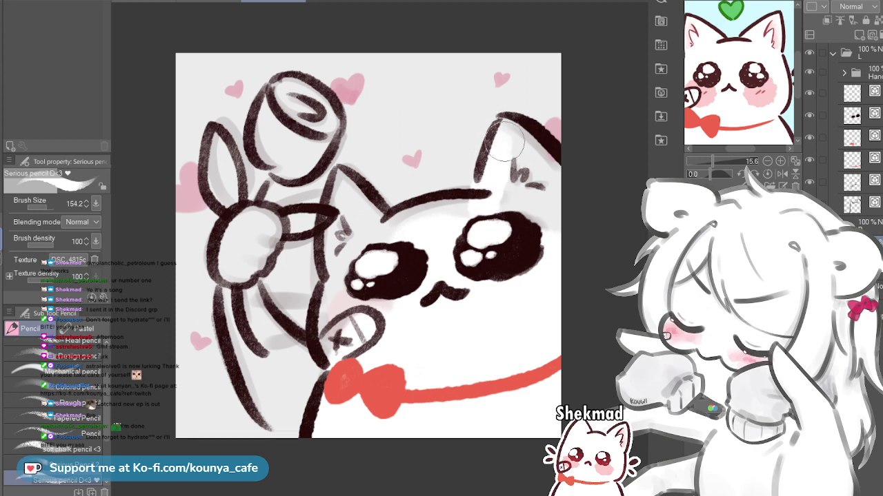
{"action": "left_click_drag", "start_coordinate": [505, 150], "coordinate": [509, 219]}
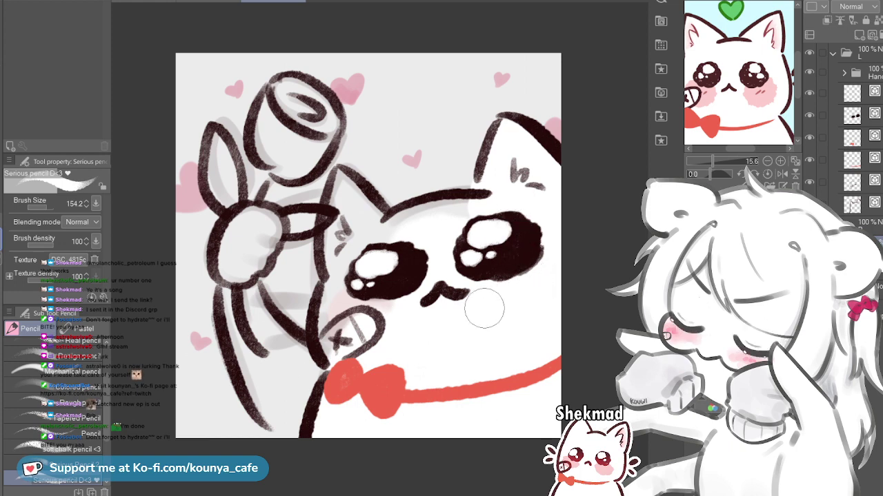
Switch to the G-pen at size 210.6 for the white base and hide the paper layer to expose transparency
{"action": "key", "text": "p"}
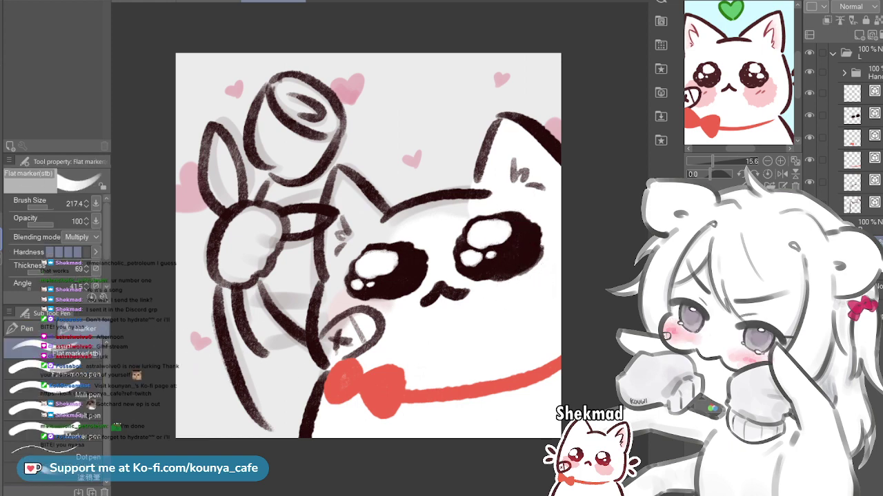
{"action": "key", "text": "p"}
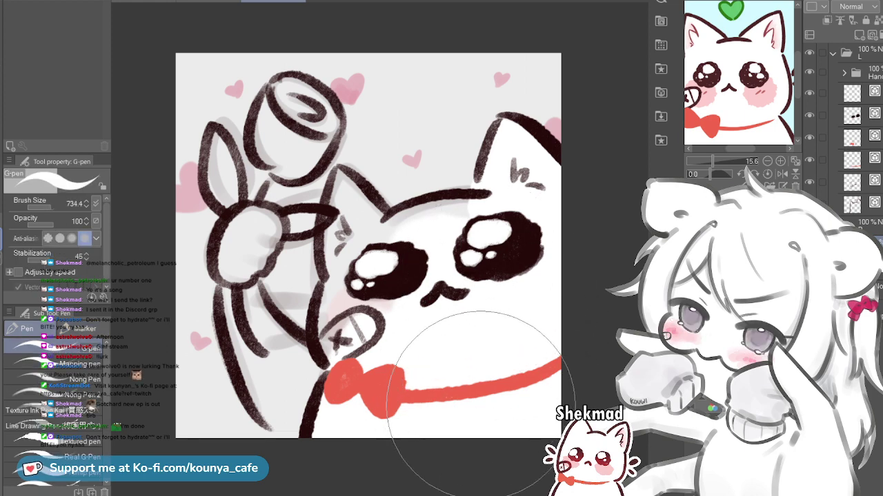
{"action": "scroll", "coordinate": [510, 270], "scroll_direction": "up", "scroll_amount": 1}
{"action": "left_click_drag", "start_coordinate": [479, 125], "coordinate": [496, 169]}
{"action": "key", "text": "bracketleft"}
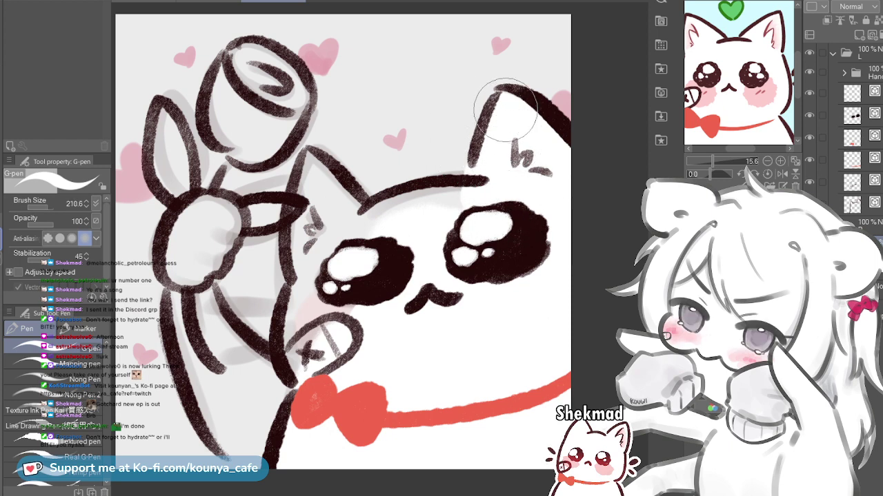
{"action": "left_click", "coordinate": [810, 331]}
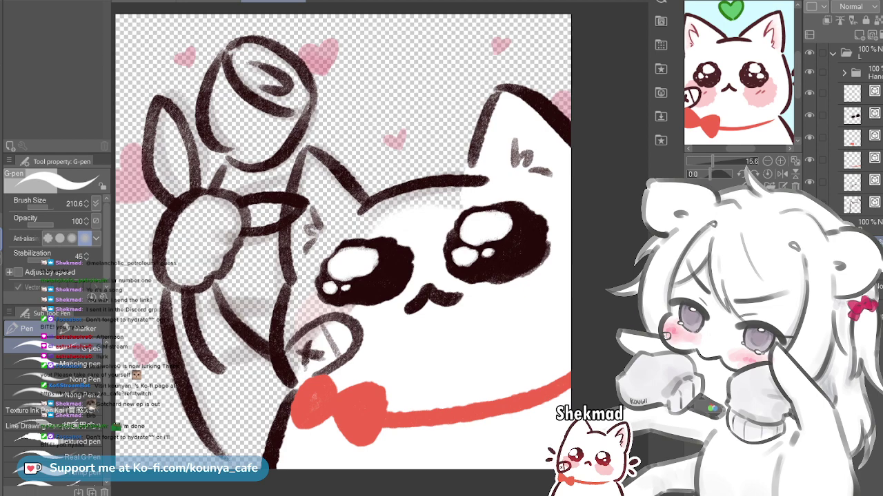
Fill the forehead gap, the left ear and the left side of the face with white, using G-pen sizes around 130
{"action": "key", "text": "["}
{"action": "key", "text": "bracketright"}
{"action": "key", "text": "bracketright"}
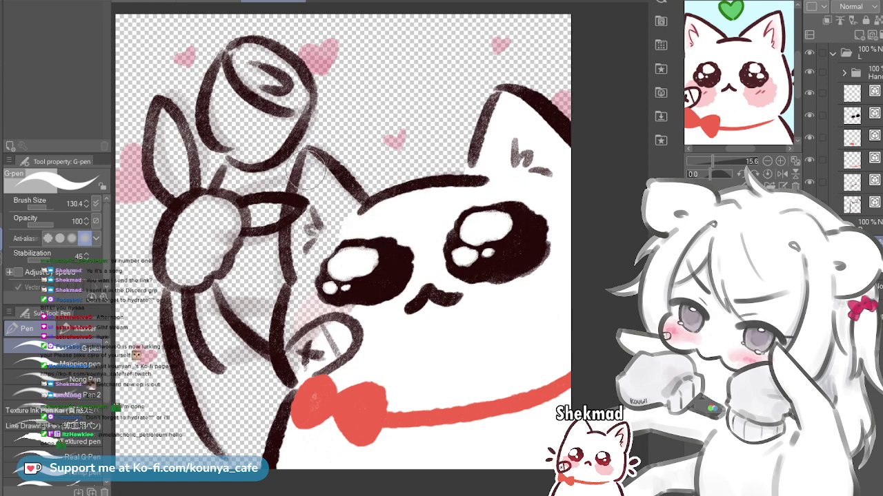
{"action": "key", "text": "bracketleft"}
{"action": "key", "text": "bracketleft"}
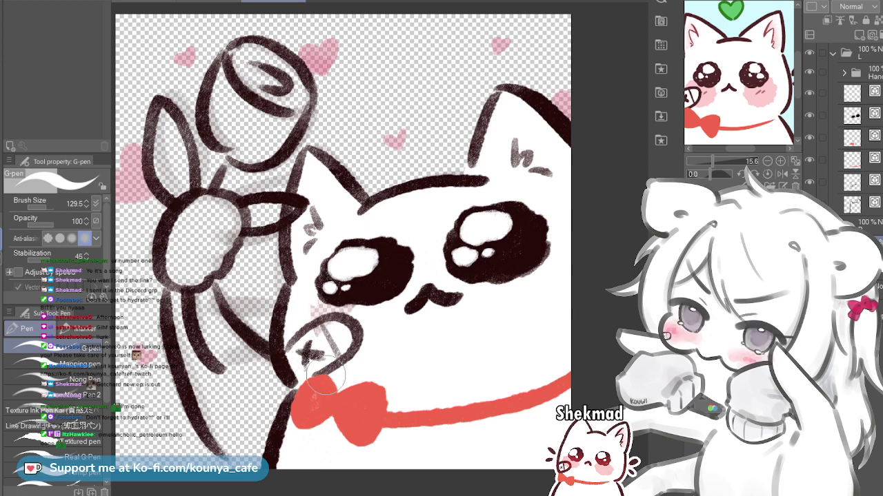
Fill the cheek around the rounded shape and the body around the bow with white, varying the G-pen size between 129.7 and 451.8
{"action": "key", "text": "]"}
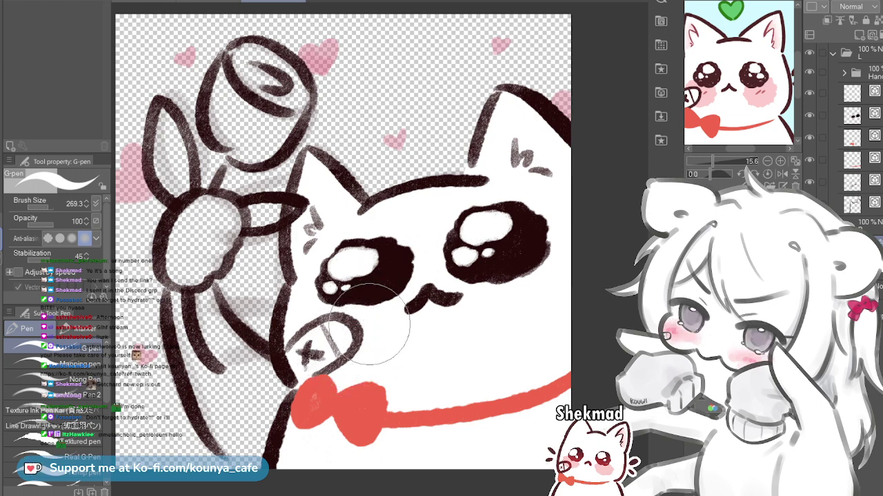
{"action": "key", "text": "["}
{"action": "key", "text": "["}
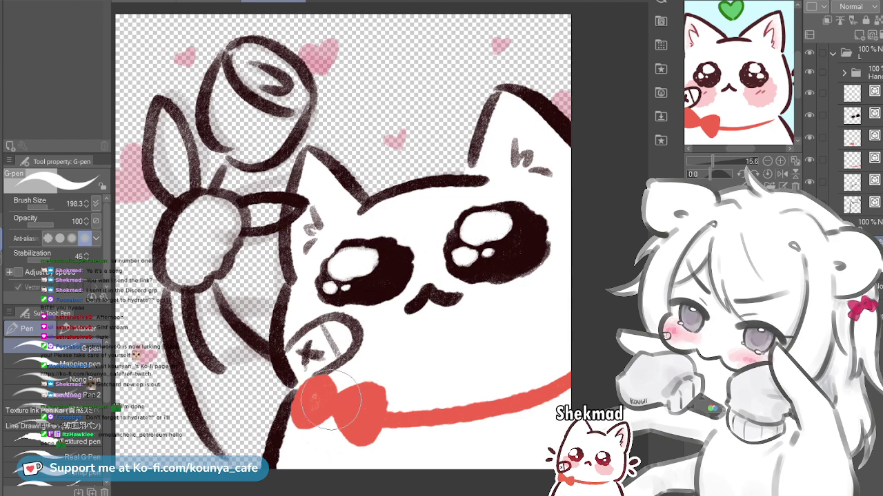
{"action": "left_click_drag", "start_coordinate": [311, 425], "coordinate": [317, 407]}
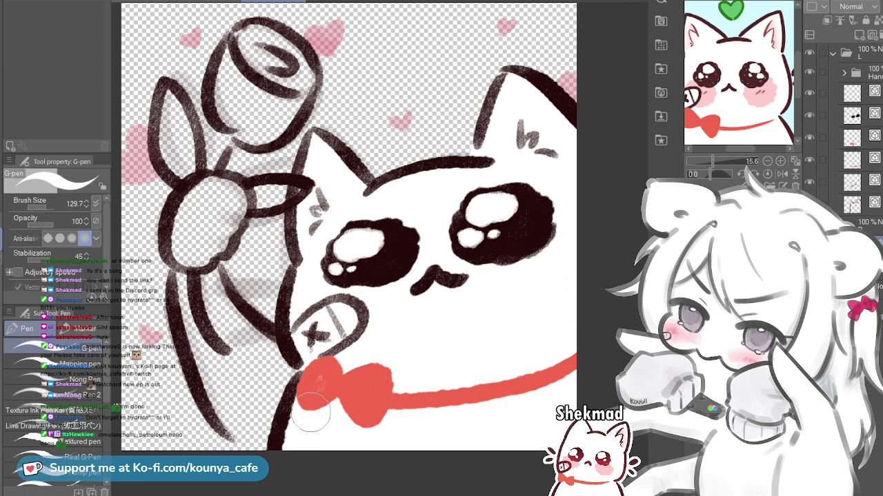
{"action": "left_click_drag", "start_coordinate": [358, 405], "coordinate": [383, 435]}
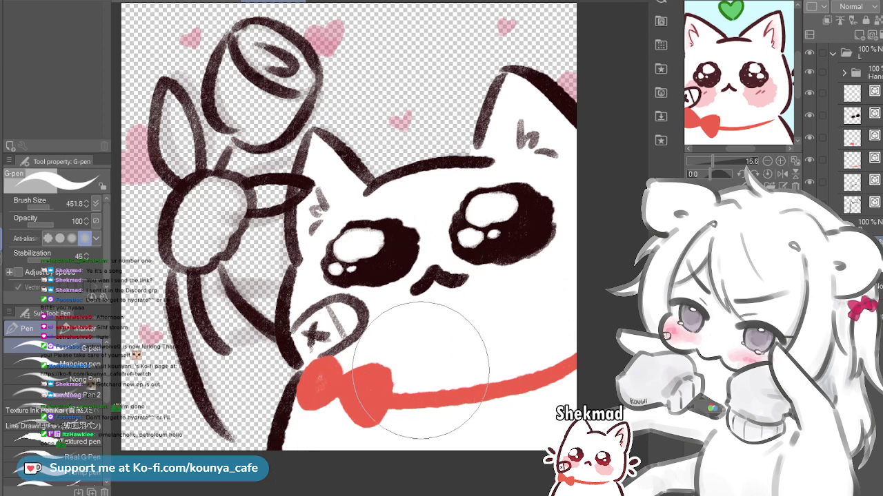
{"action": "key", "text": "bracketleft"}
{"action": "key", "text": "bracketleft"}
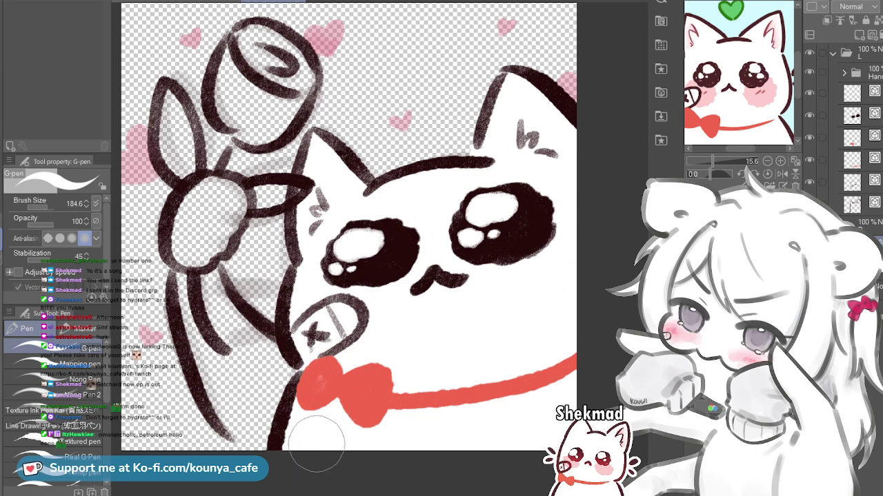
Set the G-pen size to 150.4 and paint white down the raised arm from the paw along its outer outline
{"action": "key", "text": "bracketright"}
{"action": "key", "text": "bracketright"}
{"action": "key", "text": "bracketright"}
{"action": "key", "text": "bracketright"}
{"action": "key", "text": "bracketright"}
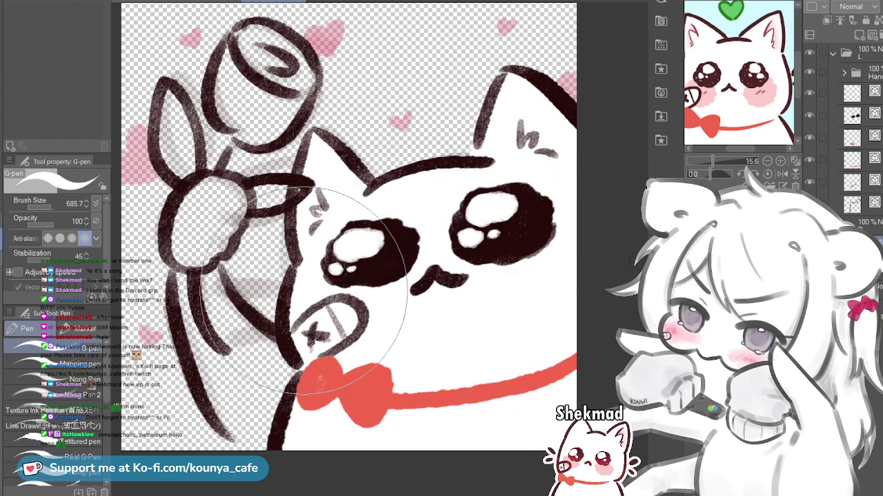
{"action": "key", "text": "bracketleft"}
{"action": "key", "text": "bracketleft"}
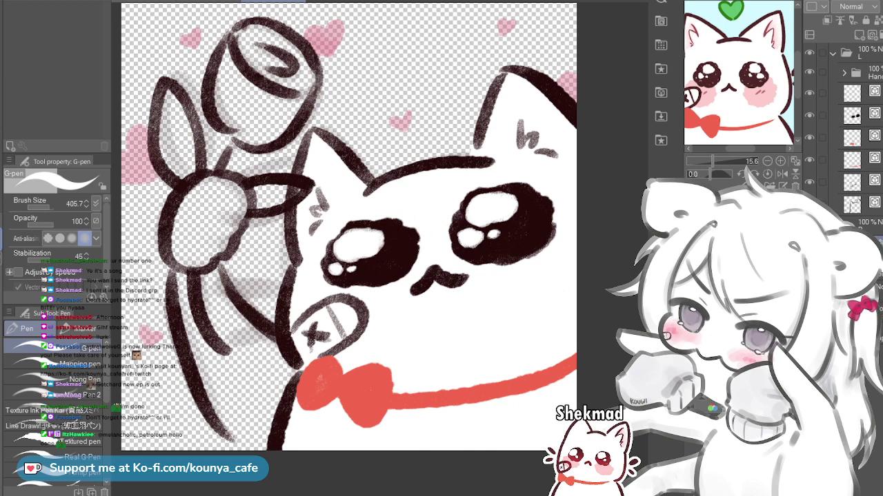
{"action": "key", "text": "bracketleft"}
{"action": "mouse_move", "coordinate": [185, 257]}
{"action": "left_mouse_down"}
{"action": "mouse_move", "coordinate": [187, 284]}
{"action": "mouse_move", "coordinate": [266, 453]}
{"action": "left_mouse_up"}
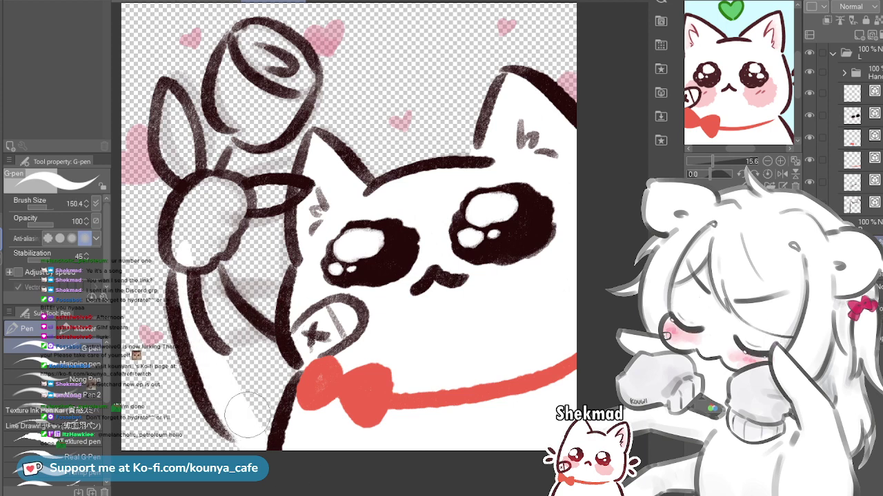
Undo the last two arm strokes and fill the raised arm down to the body with white, using the G-pen at size 150.4
{"action": "key", "text": "ctrl+z"}
{"action": "key", "text": "ctrl+z"}
{"action": "left_click_drag", "start_coordinate": [192, 242], "coordinate": [308, 462]}
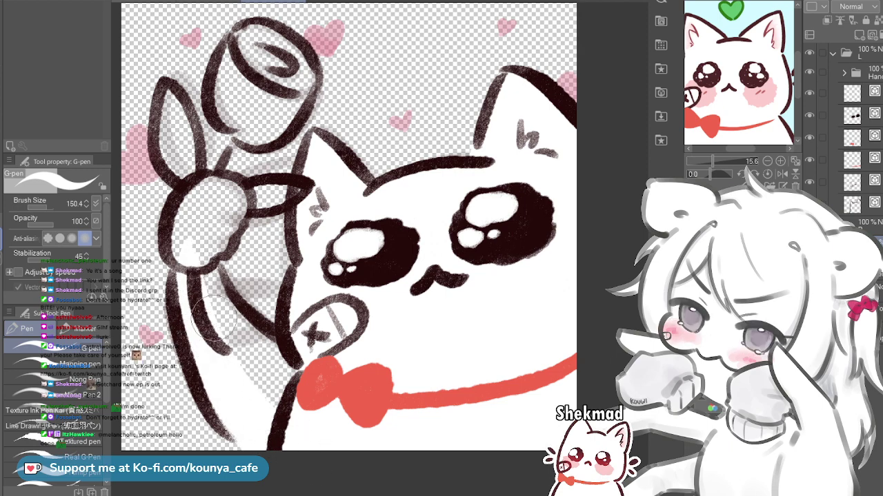
{"action": "left_click_drag", "start_coordinate": [193, 276], "coordinate": [276, 407]}
{"action": "mouse_move", "coordinate": [202, 260]}
{"action": "left_mouse_down"}
{"action": "mouse_move", "coordinate": [306, 393]}
{"action": "mouse_move", "coordinate": [207, 255]}
{"action": "mouse_move", "coordinate": [339, 389]}
{"action": "left_mouse_up"}
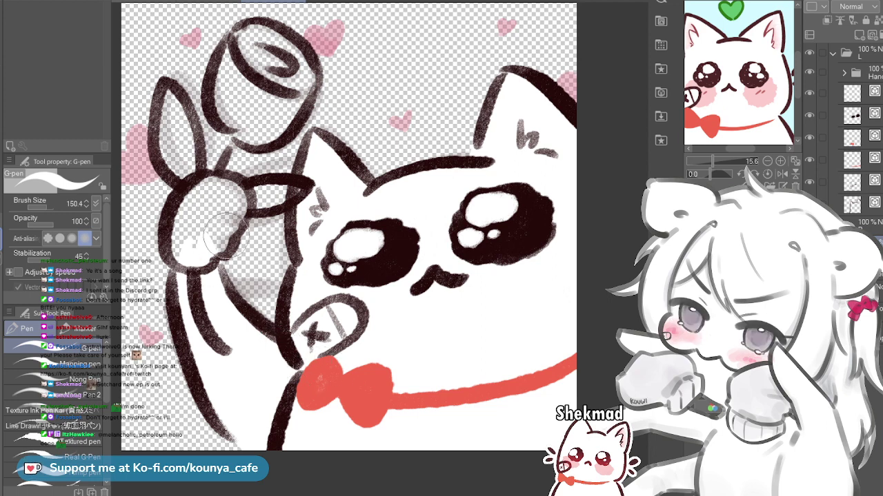
Fill the raised paw holding the flower with white, using the G-pen at sizes 138.2 and 130
{"action": "mouse_move", "coordinate": [198, 218]}
{"action": "left_mouse_down"}
{"action": "mouse_move", "coordinate": [188, 249]}
{"action": "mouse_move", "coordinate": [197, 211]}
{"action": "left_mouse_up"}
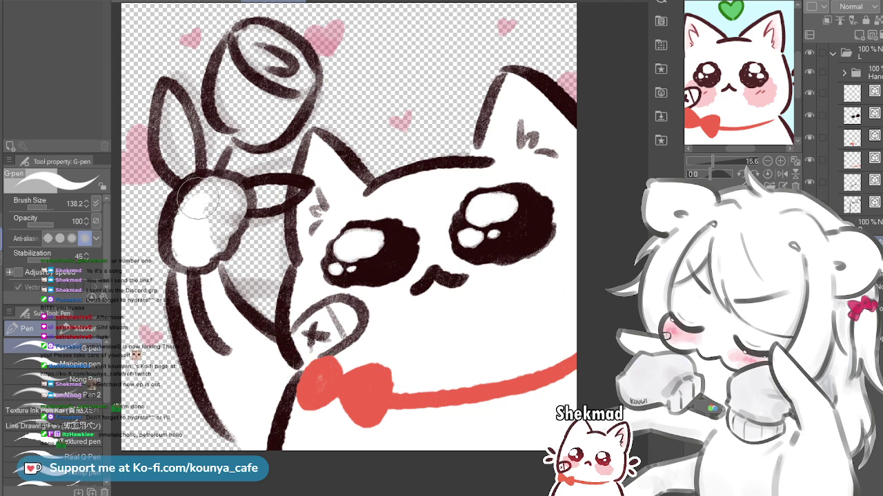
{"action": "key", "text": "["}
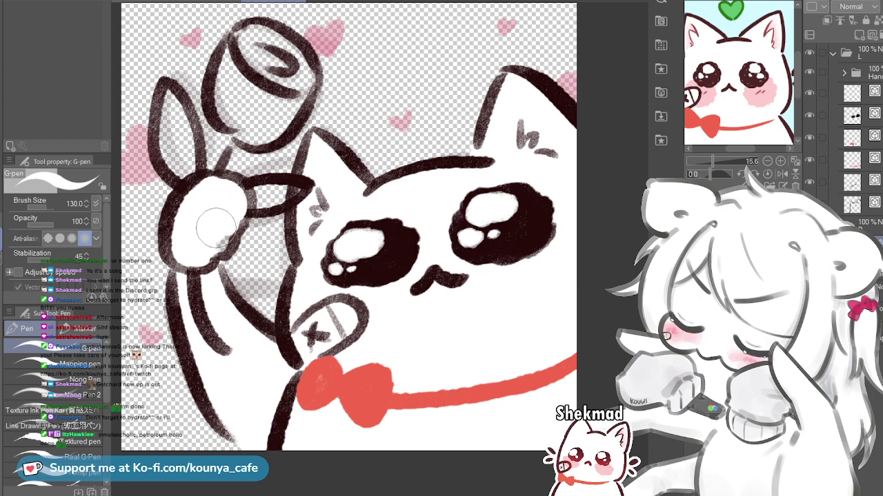
{"action": "left_click_drag", "start_coordinate": [283, 183], "coordinate": [281, 184]}
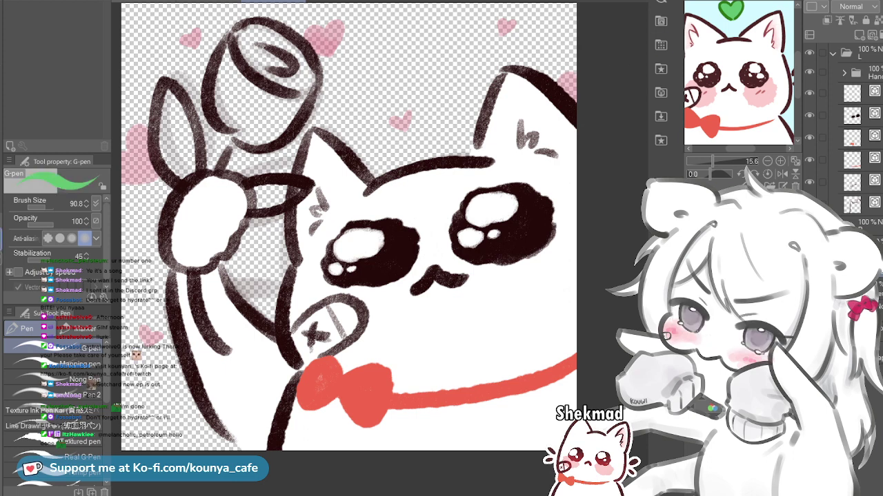
Try filling the flower's upright leaf with light green, using the G-pen at size 90.8
{"action": "left_click_drag", "start_coordinate": [167, 95], "coordinate": [178, 153]}
{"action": "key", "text": "ctrl+z"}
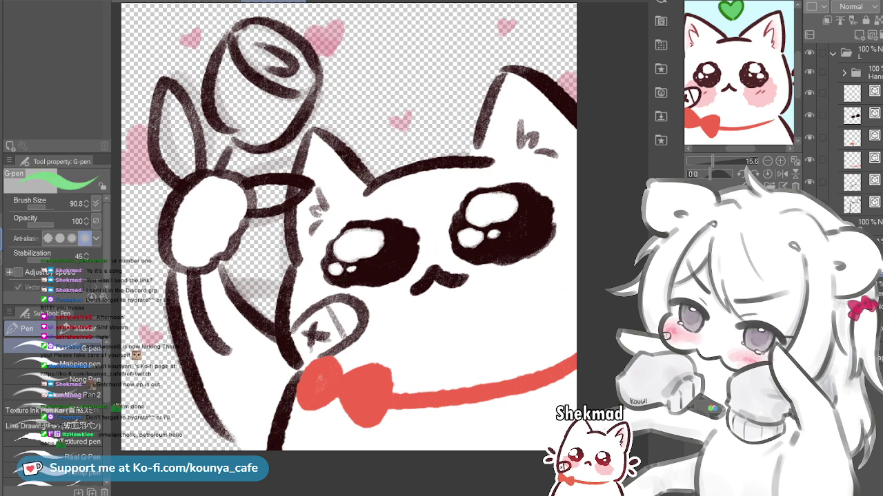
{"action": "left_click_drag", "start_coordinate": [173, 102], "coordinate": [169, 125]}
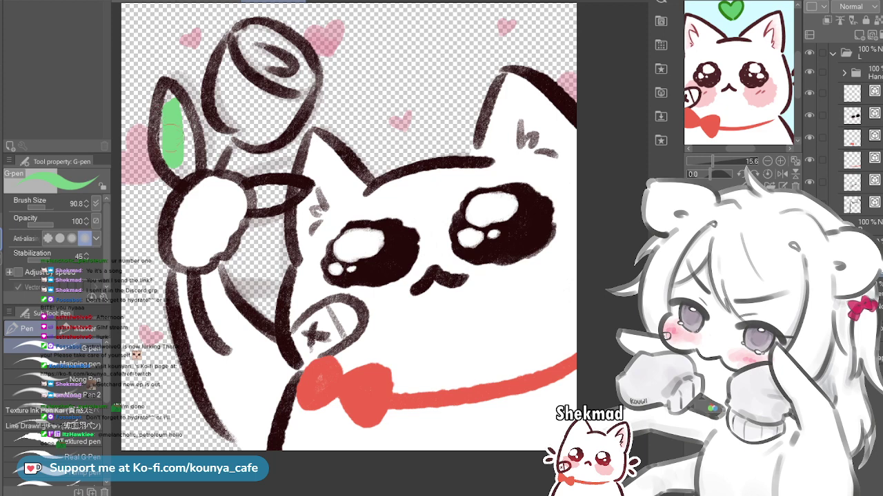
{"action": "key", "text": "ctrl+z"}
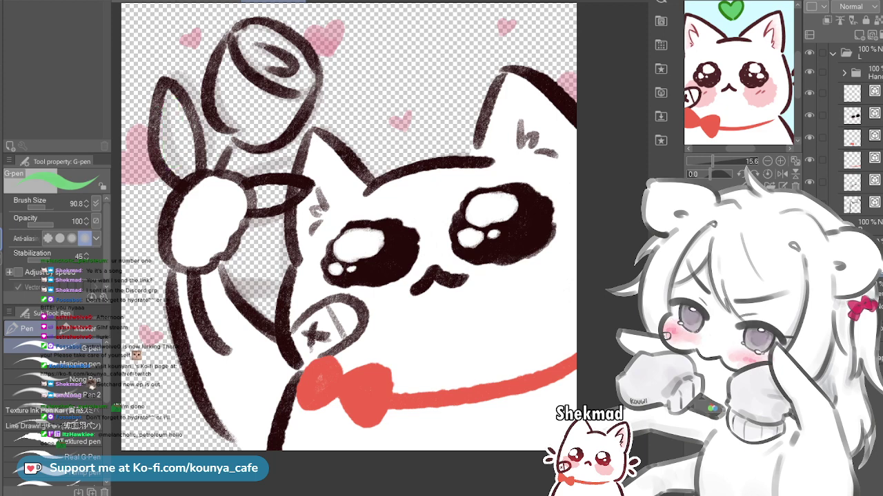
{"action": "left_click_drag", "start_coordinate": [171, 104], "coordinate": [173, 141]}
{"action": "key", "text": "ctrl+z"}
{"action": "mouse_move", "coordinate": [168, 95]}
{"action": "left_mouse_down"}
{"action": "mouse_move", "coordinate": [160, 157]}
{"action": "mouse_move", "coordinate": [184, 174]}
{"action": "mouse_move", "coordinate": [168, 89]}
{"action": "mouse_move", "coordinate": [168, 141]}
{"action": "mouse_move", "coordinate": [178, 141]}
{"action": "mouse_move", "coordinate": [169, 93]}
{"action": "mouse_move", "coordinate": [188, 188]}
{"action": "mouse_move", "coordinate": [167, 93]}
{"action": "left_mouse_up"}
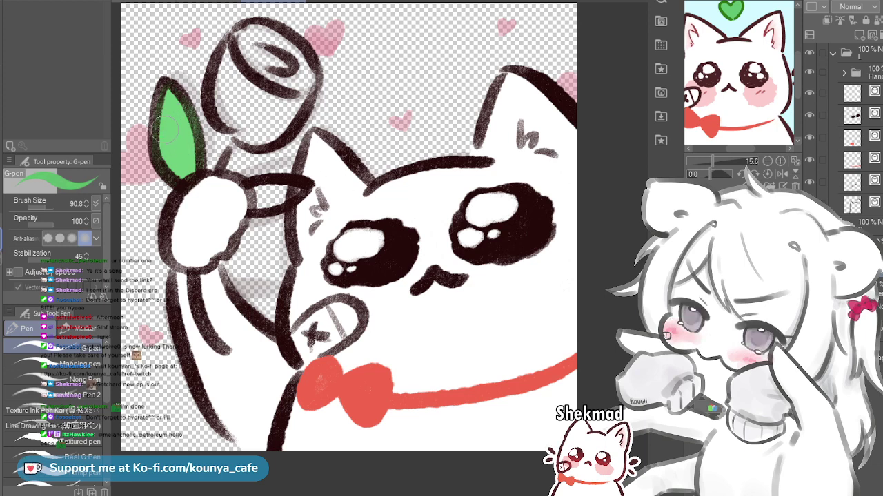
Try recolouring the upright leaf a darker green with the G-pen at size 380.4, and undo back to the unfilled leaf
{"action": "key", "text": "ctrl+z"}
{"action": "key", "text": "/"}
{"action": "key", "text": "]"}
{"action": "key", "text": "]"}
{"action": "key", "text": "]"}
{"action": "key", "text": "]"}
{"action": "key", "text": "]"}
{"action": "key", "text": "]"}
{"action": "key", "text": "]"}
{"action": "key", "text": "]"}
{"action": "key", "text": "]"}
{"action": "left_click_drag", "start_coordinate": [174, 163], "coordinate": [177, 108]}
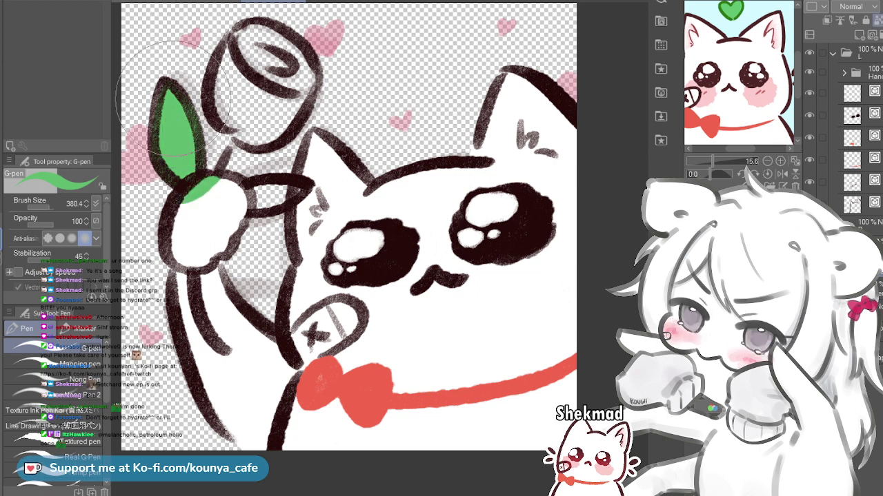
{"action": "key", "text": "ctrl+z"}
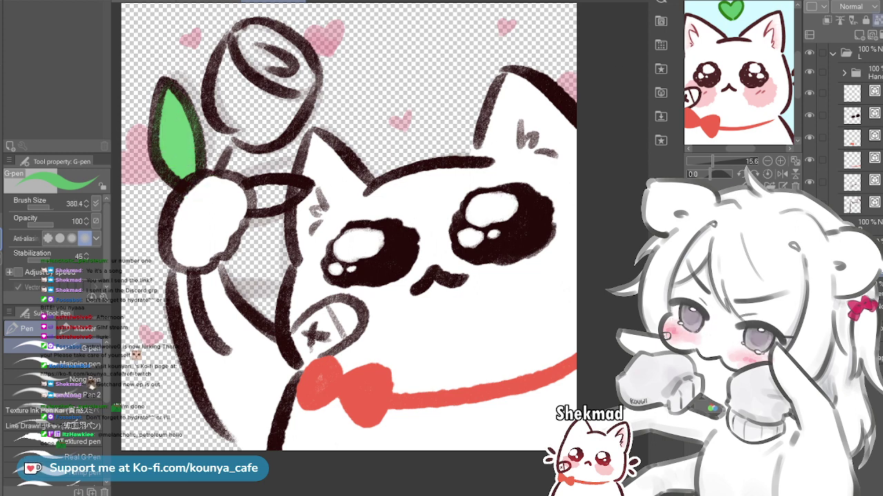
{"action": "key", "text": "Delete"}
{"action": "key", "text": "ctrl+z"}
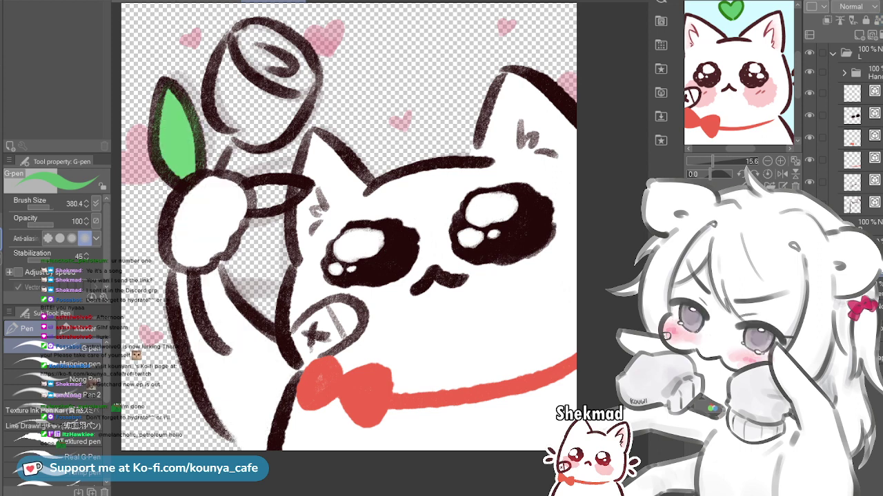
{"action": "key", "text": "ctrl+z"}
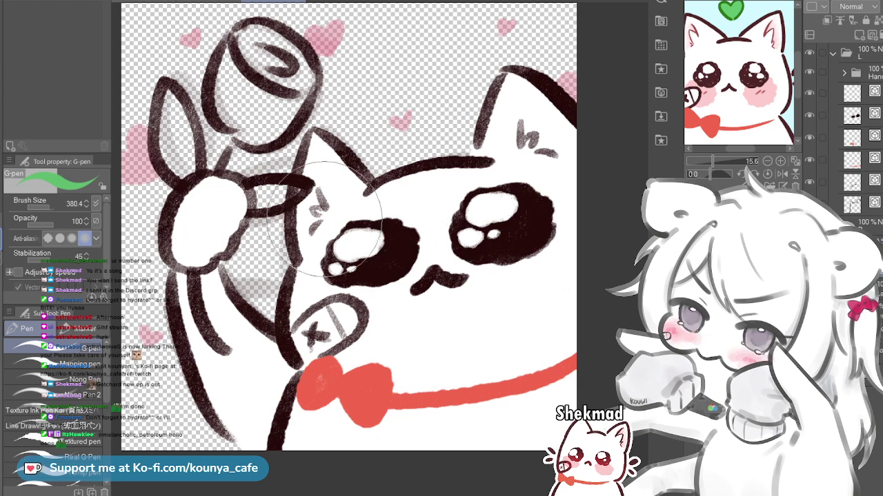
Fill the upright leaf and the small leaf beside the ear with darker green, using G-pen sizes down to 78.1
{"action": "left_click", "coordinate": [879, 284]}
{"action": "left_click_drag", "start_coordinate": [178, 105], "coordinate": [169, 126]}
{"action": "left_click_drag", "start_coordinate": [164, 83], "coordinate": [175, 158]}
{"action": "key", "text": "ctrl+z"}
{"action": "mouse_move", "coordinate": [163, 91]}
{"action": "left_mouse_down"}
{"action": "mouse_move", "coordinate": [164, 149]}
{"action": "mouse_move", "coordinate": [186, 183]}
{"action": "mouse_move", "coordinate": [176, 96]}
{"action": "mouse_move", "coordinate": [193, 172]}
{"action": "left_mouse_up"}
{"action": "left_click_drag", "start_coordinate": [172, 103], "coordinate": [181, 119]}
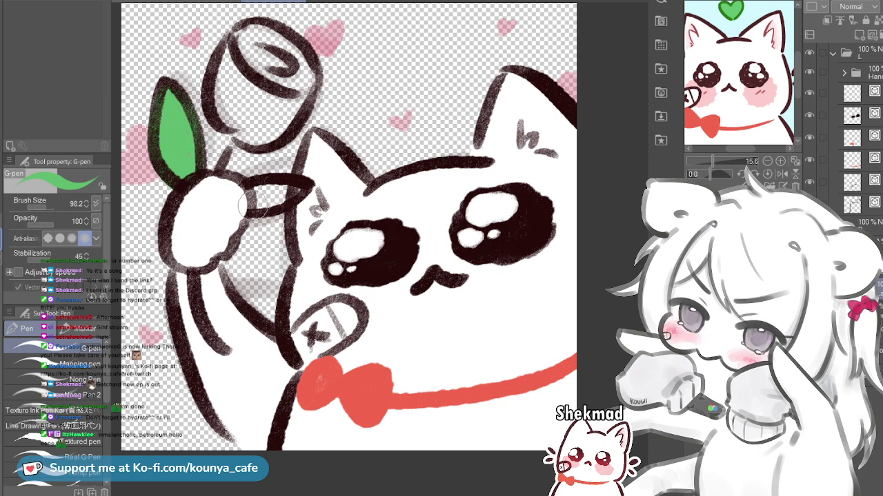
{"action": "mouse_move", "coordinate": [265, 198]}
{"action": "left_mouse_down"}
{"action": "mouse_move", "coordinate": [302, 186]}
{"action": "mouse_move", "coordinate": [246, 207]}
{"action": "mouse_move", "coordinate": [292, 184]}
{"action": "mouse_move", "coordinate": [274, 202]}
{"action": "left_mouse_up"}
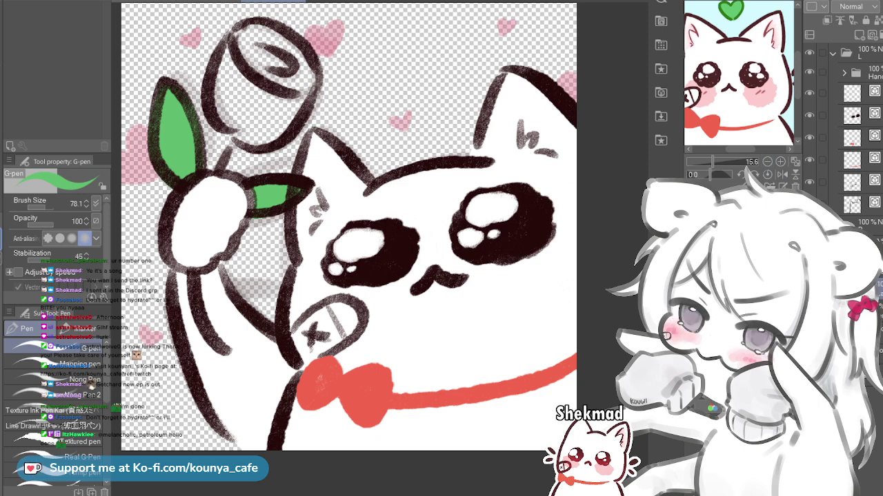
Switch the drawing colour to pink and fill the rose bloom, using G-pen sizes 170.5 and 105.4
{"action": "left_click", "coordinate": [367, 396], "text": "alt"}
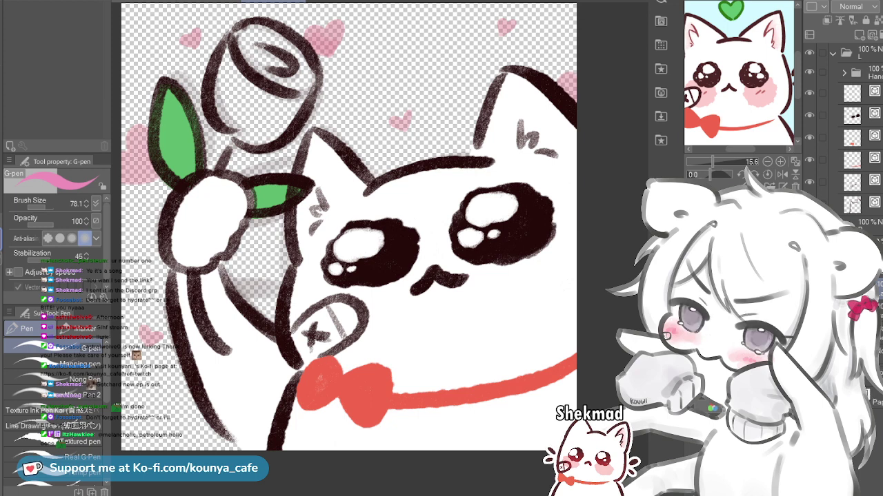
{"action": "mouse_move", "coordinate": [237, 58]}
{"action": "left_mouse_down"}
{"action": "mouse_move", "coordinate": [231, 100]}
{"action": "mouse_move", "coordinate": [249, 60]}
{"action": "left_mouse_up"}
{"action": "key", "text": "ctrl+z"}
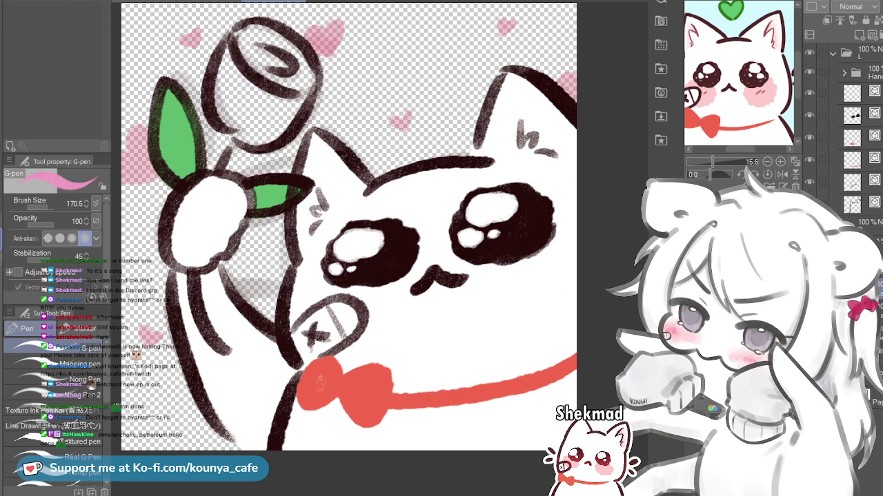
{"action": "mouse_move", "coordinate": [241, 62]}
{"action": "left_mouse_down"}
{"action": "mouse_move", "coordinate": [235, 88]}
{"action": "mouse_move", "coordinate": [259, 57]}
{"action": "mouse_move", "coordinate": [252, 104]}
{"action": "left_mouse_up"}
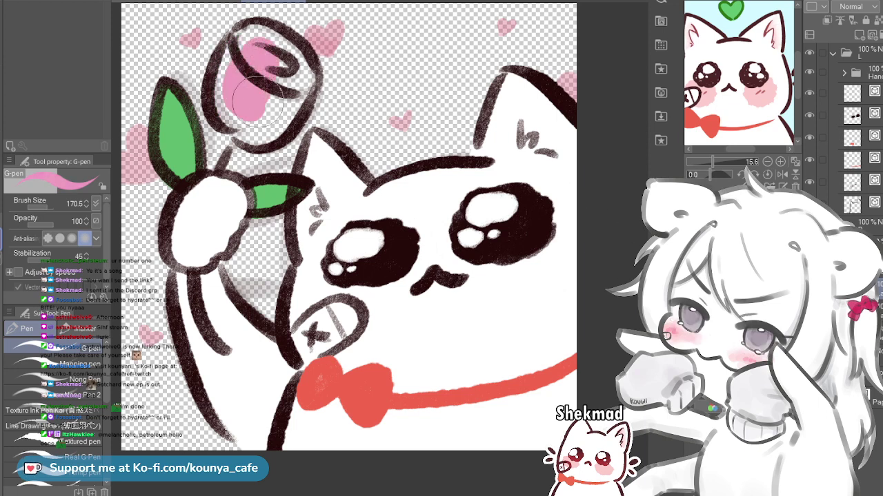
{"action": "left_click_drag", "start_coordinate": [256, 42], "coordinate": [250, 57]}
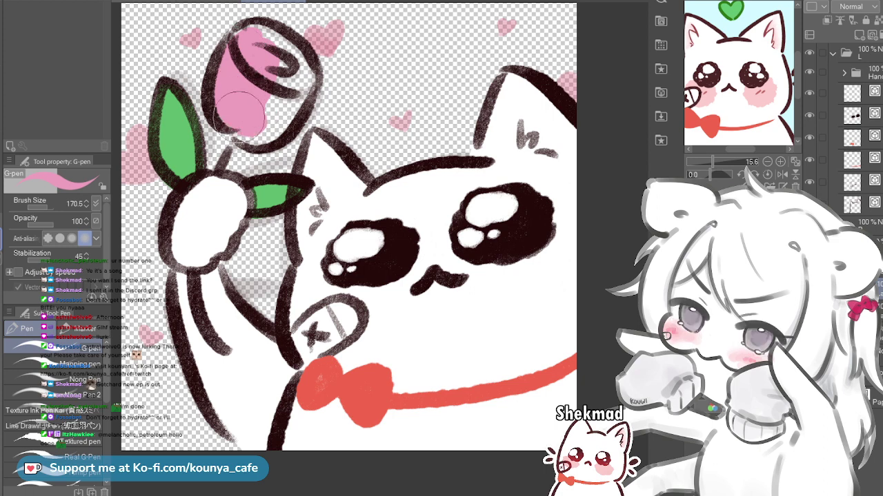
{"action": "mouse_move", "coordinate": [238, 104]}
{"action": "left_mouse_down"}
{"action": "mouse_move", "coordinate": [286, 112]}
{"action": "mouse_move", "coordinate": [294, 76]}
{"action": "mouse_move", "coordinate": [274, 103]}
{"action": "mouse_move", "coordinate": [239, 107]}
{"action": "mouse_move", "coordinate": [261, 117]}
{"action": "mouse_move", "coordinate": [273, 76]}
{"action": "mouse_move", "coordinate": [249, 116]}
{"action": "mouse_move", "coordinate": [278, 69]}
{"action": "mouse_move", "coordinate": [248, 114]}
{"action": "mouse_move", "coordinate": [256, 122]}
{"action": "mouse_move", "coordinate": [278, 94]}
{"action": "left_mouse_up"}
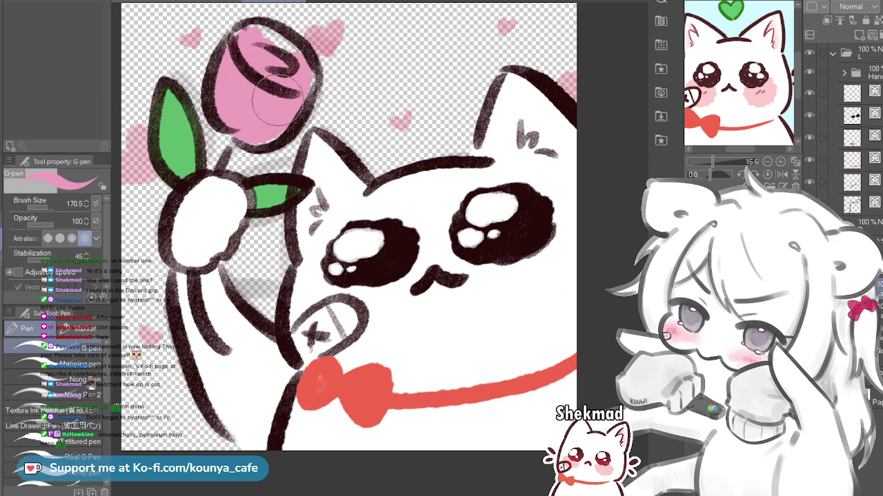
{"action": "key", "text": "]"}
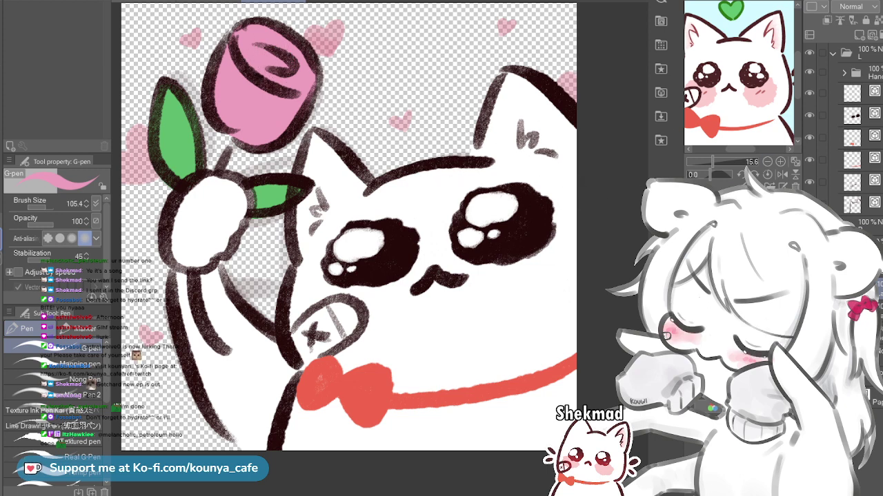
Select the cat's base layer, switch to Serious pencil D<3, and clean up the small green leaf where it meets the ear
{"action": "left_click", "coordinate": [348, 158], "text": "ctrl"}
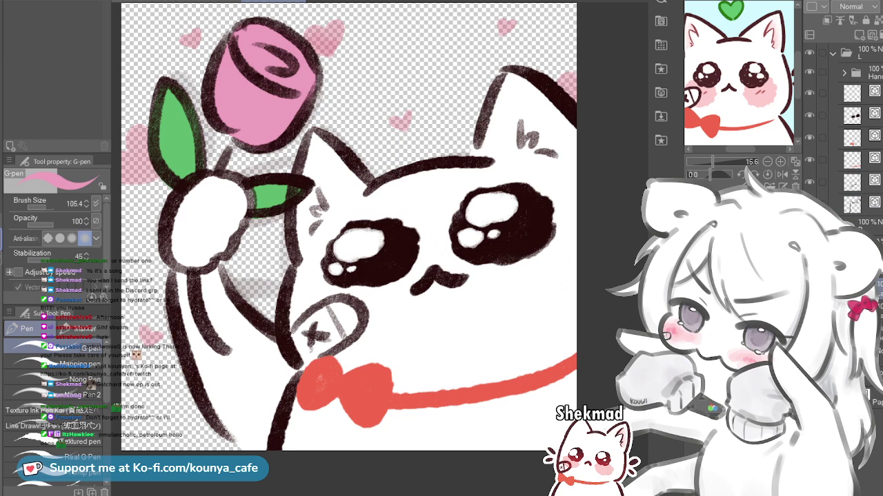
{"action": "left_click", "coordinate": [881, 35]}
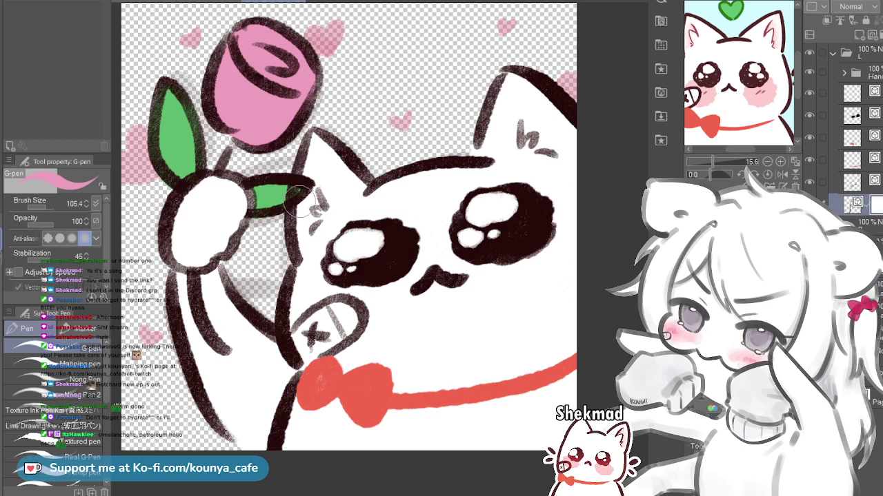
{"action": "key", "text": "p"}
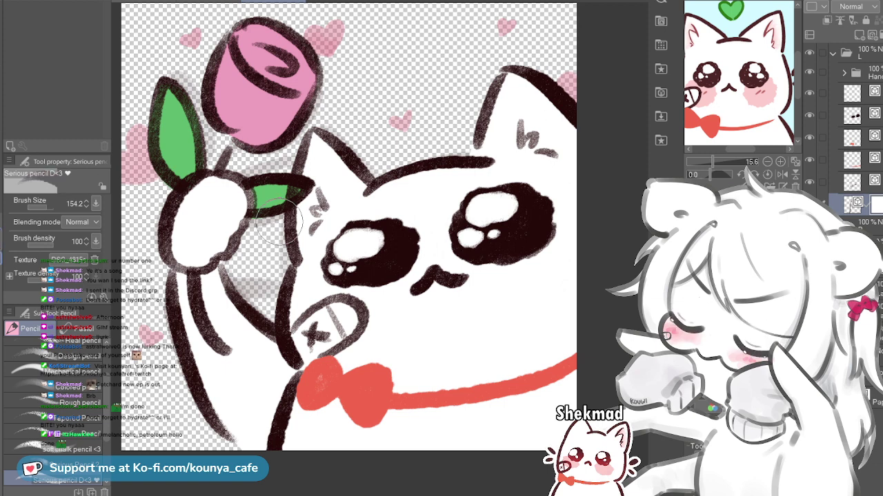
{"action": "left_click_drag", "start_coordinate": [295, 177], "coordinate": [283, 180]}
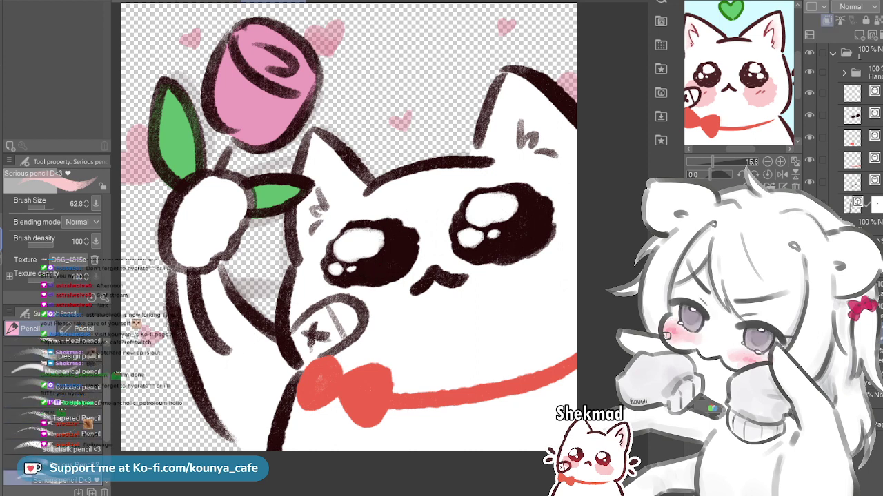
Try painting a light pink cheek blush with Serious pencil D<3, enlarging it to around size 247.6, and undo the strokes
{"action": "left_click_drag", "start_coordinate": [107, 418], "coordinate": [107, 434]}
{"action": "scroll", "coordinate": [62, 414], "scroll_direction": "down", "scroll_amount": 2}
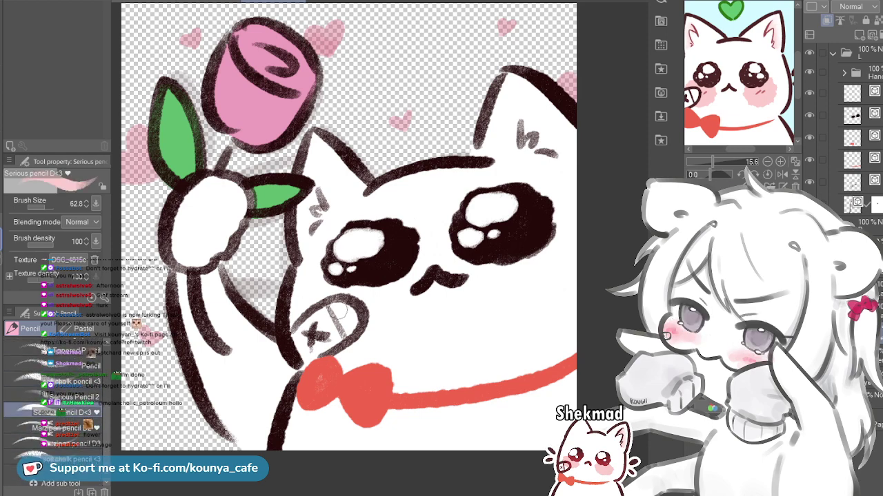
{"action": "mouse_move", "coordinate": [369, 308]}
{"action": "left_mouse_down"}
{"action": "mouse_move", "coordinate": [388, 317]}
{"action": "mouse_move", "coordinate": [344, 320]}
{"action": "mouse_move", "coordinate": [371, 303]}
{"action": "mouse_move", "coordinate": [357, 279]}
{"action": "mouse_move", "coordinate": [365, 280]}
{"action": "left_mouse_up"}
{"action": "key", "text": "bracketright"}
{"action": "key", "text": "bracketright"}
{"action": "key", "text": "bracketright"}
{"action": "key", "text": "bracketright"}
{"action": "key", "text": "bracketright"}
{"action": "key", "text": "ctrl+z"}
{"action": "key", "text": "bracketleft"}
{"action": "left_click_drag", "start_coordinate": [353, 326], "coordinate": [386, 313]}
{"action": "key", "text": "ctrl+z"}
{"action": "key", "text": "bracketleft"}
{"action": "key", "text": "ctrl+z"}
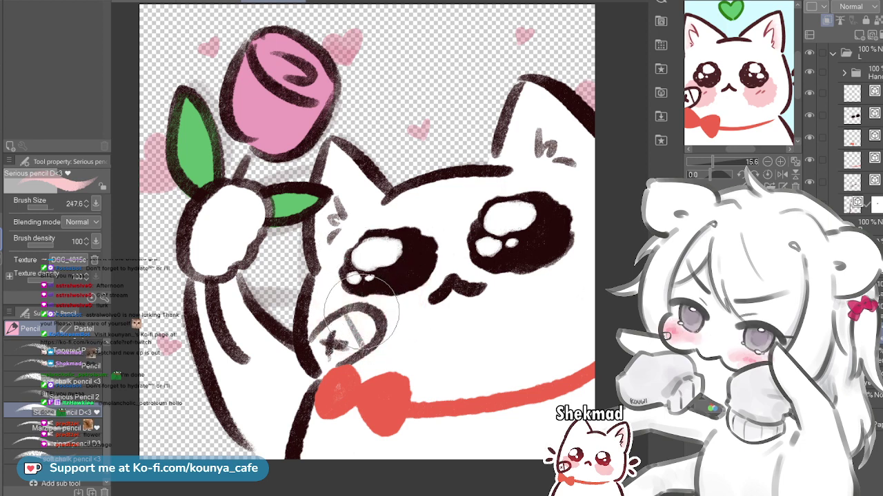
{"action": "left_click_drag", "start_coordinate": [451, 376], "coordinate": [386, 272]}
{"action": "mouse_move", "coordinate": [436, 363]}
{"action": "left_mouse_down"}
{"action": "mouse_move", "coordinate": [469, 342]}
{"action": "mouse_move", "coordinate": [515, 365]}
{"action": "mouse_move", "coordinate": [543, 305]}
{"action": "left_mouse_up"}
{"action": "key", "text": "ctrl+z"}
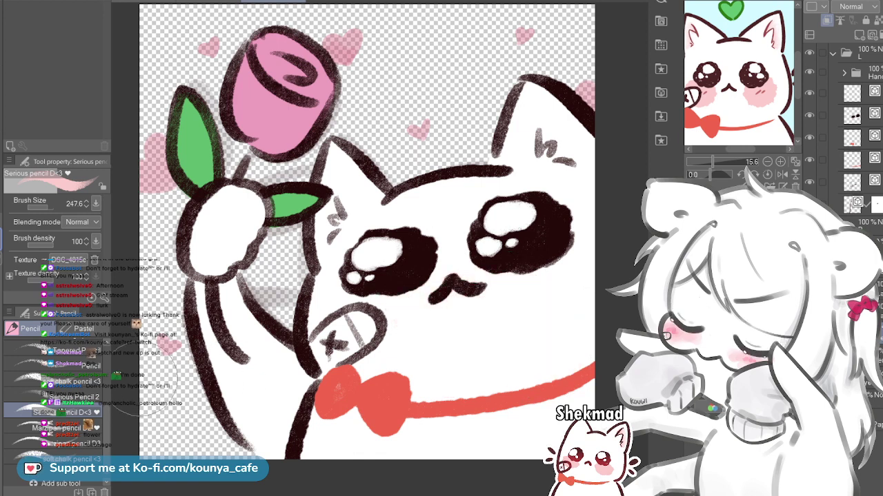
Try Marzipan pencil D2 at size 83 for the light pink blush below the eye, and undo the strokes
{"action": "left_click", "coordinate": [62, 428]}
{"action": "left_click_drag", "start_coordinate": [451, 362], "coordinate": [422, 326]}
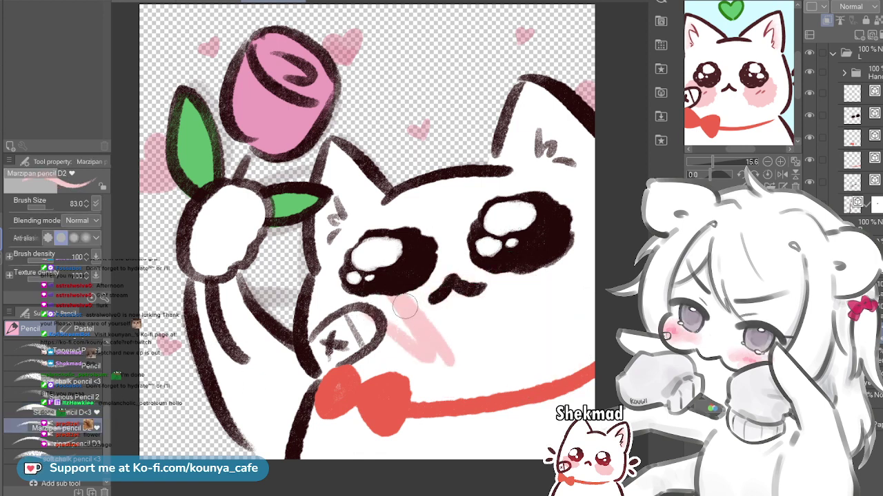
{"action": "left_click_drag", "start_coordinate": [409, 276], "coordinate": [497, 276]}
{"action": "mouse_move", "coordinate": [437, 321]}
{"action": "left_mouse_down"}
{"action": "mouse_move", "coordinate": [483, 296]}
{"action": "mouse_move", "coordinate": [502, 338]}
{"action": "mouse_move", "coordinate": [489, 312]}
{"action": "left_mouse_up"}
{"action": "key", "text": "ctrl+z"}
Switch to Marzipan pencil D3, undo a test patch at size 302.3, and paint a light pink blush on the cheek around the bandaged shape
{"action": "left_click", "coordinate": [62, 443]}
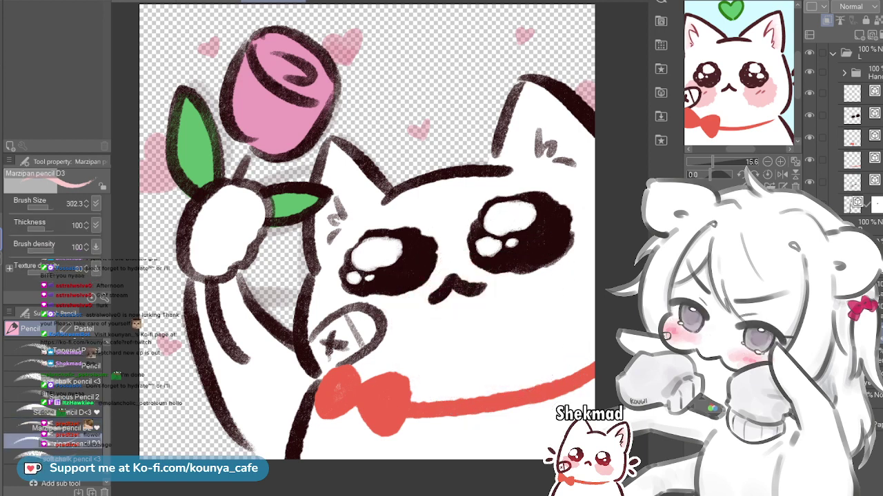
{"action": "mouse_move", "coordinate": [426, 290]}
{"action": "left_mouse_down"}
{"action": "mouse_move", "coordinate": [452, 320]}
{"action": "mouse_move", "coordinate": [449, 313]}
{"action": "mouse_move", "coordinate": [500, 313]}
{"action": "mouse_move", "coordinate": [466, 333]}
{"action": "mouse_move", "coordinate": [449, 303]}
{"action": "mouse_move", "coordinate": [493, 269]}
{"action": "left_mouse_up"}
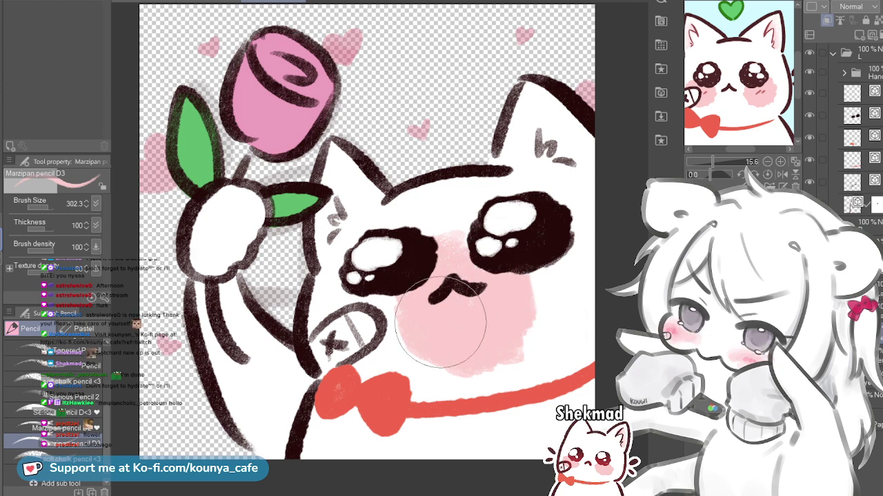
{"action": "key", "text": "ctrl+z"}
{"action": "left_click_drag", "start_coordinate": [324, 314], "coordinate": [365, 296]}
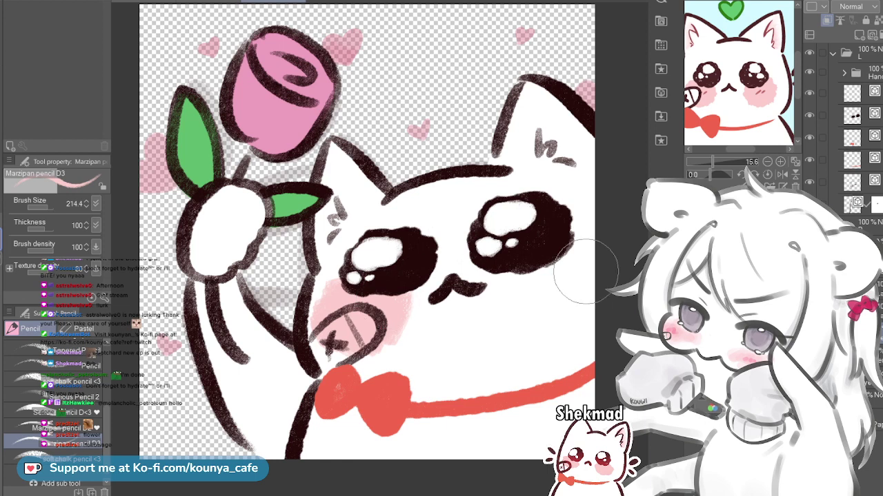
Enlarge and slightly distort the light pink blush under the cat's right-hand eye, and shift it further outward on the cheek
{"action": "key", "text": "ctrl+t"}
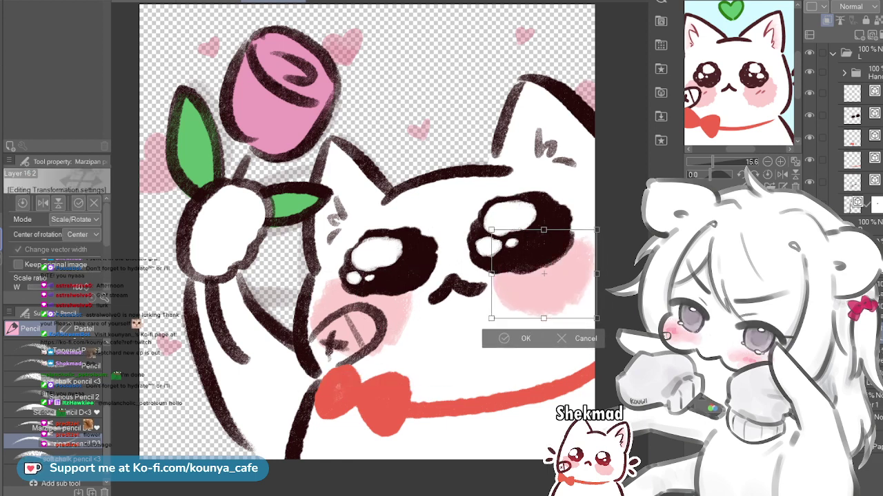
{"action": "left_click_drag", "start_coordinate": [490, 313], "coordinate": [490, 320]}
{"action": "left_click_drag", "start_coordinate": [603, 324], "coordinate": [610, 324]}
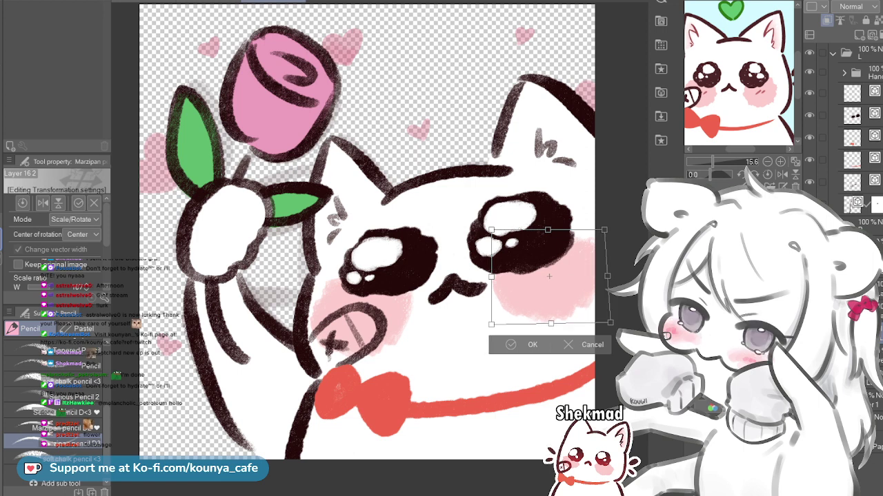
{"action": "left_click_drag", "start_coordinate": [603, 229], "coordinate": [605, 222]}
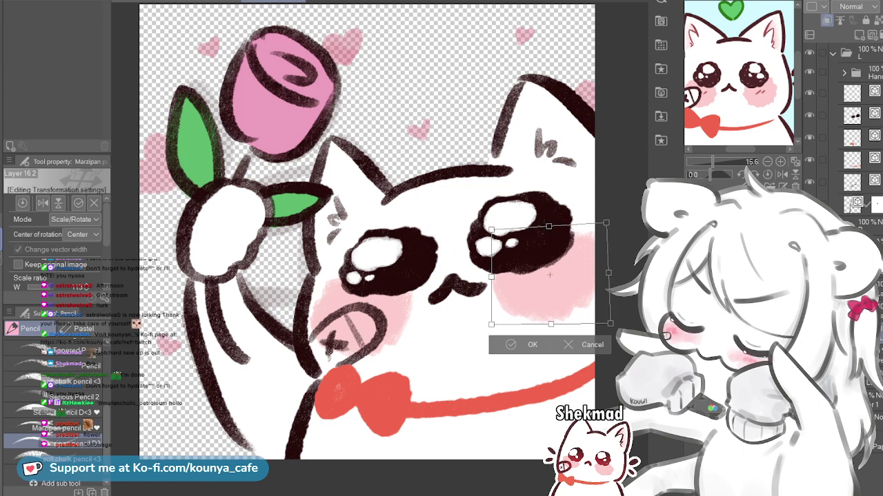
{"action": "left_click_drag", "start_coordinate": [550, 293], "coordinate": [558, 289]}
{"action": "left_click_drag", "start_coordinate": [606, 271], "coordinate": [609, 270]}
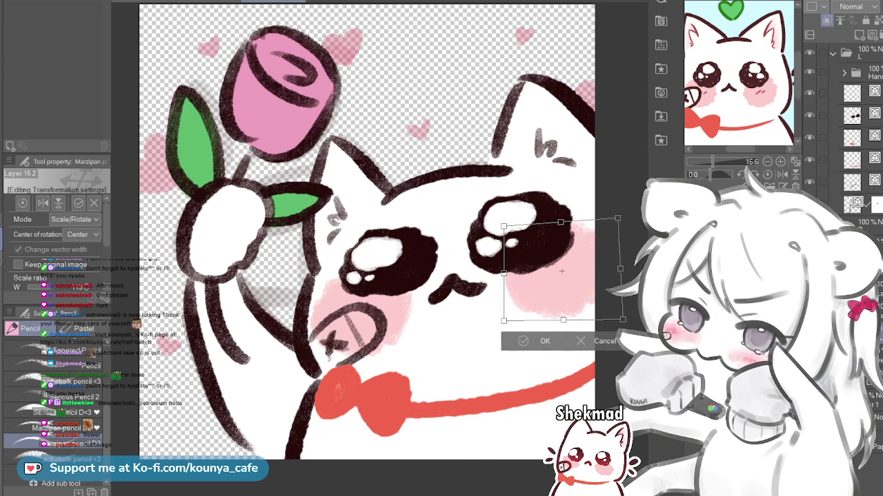
{"action": "key", "text": "Return"}
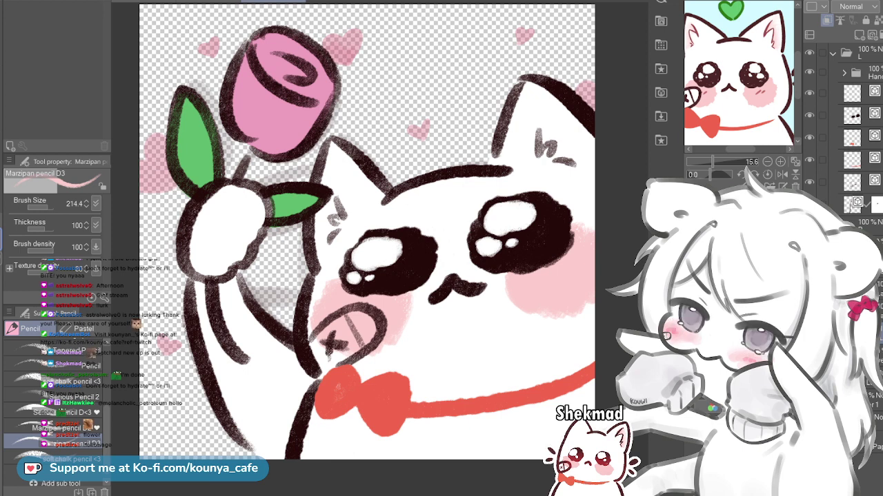
{"action": "key", "text": "ctrl+t"}
{"action": "key", "text": "Return"}
Paint two short slanted red blush marks on the right-hand cheek with Marzipan pencil D3 at size 55.6, following the reference
{"action": "left_click_drag", "start_coordinate": [711, 162], "coordinate": [720, 162]}
{"action": "left_click_drag", "start_coordinate": [755, 83], "coordinate": [733, 64]}
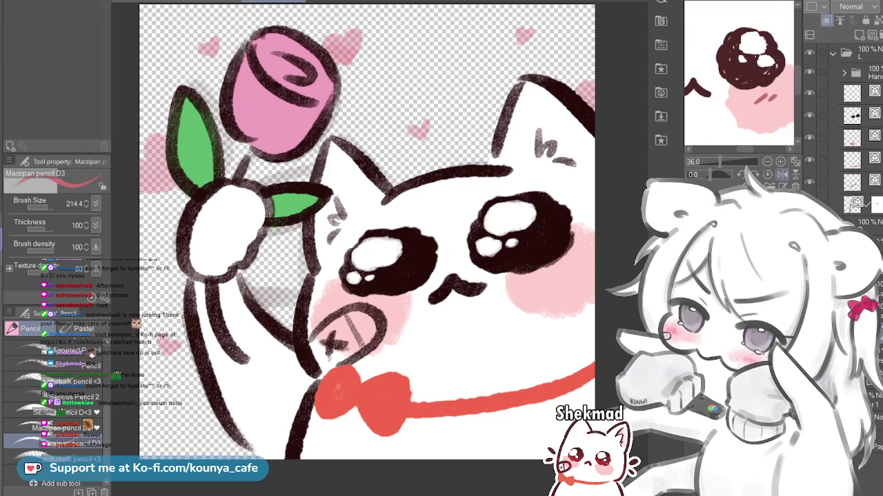
{"action": "key", "text": "bracketleft"}
{"action": "left_click_drag", "start_coordinate": [543, 263], "coordinate": [544, 262]}
{"action": "key", "text": "bracketleft"}
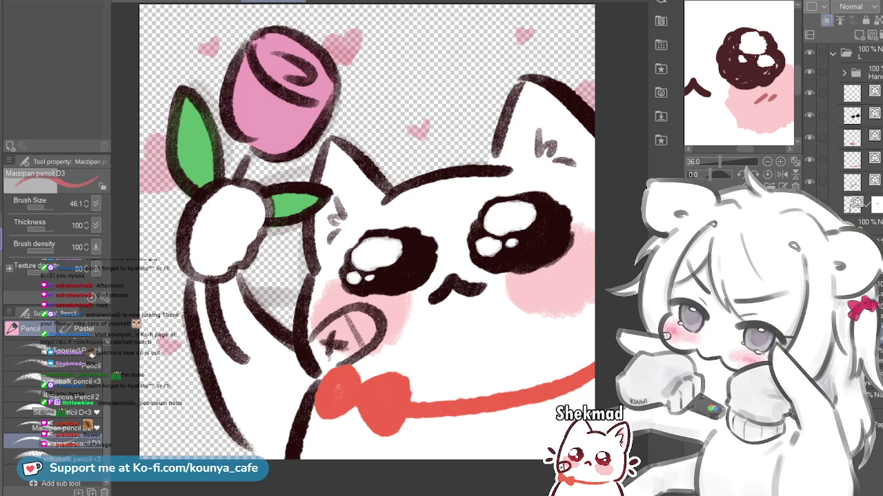
{"action": "key", "text": "bracketright"}
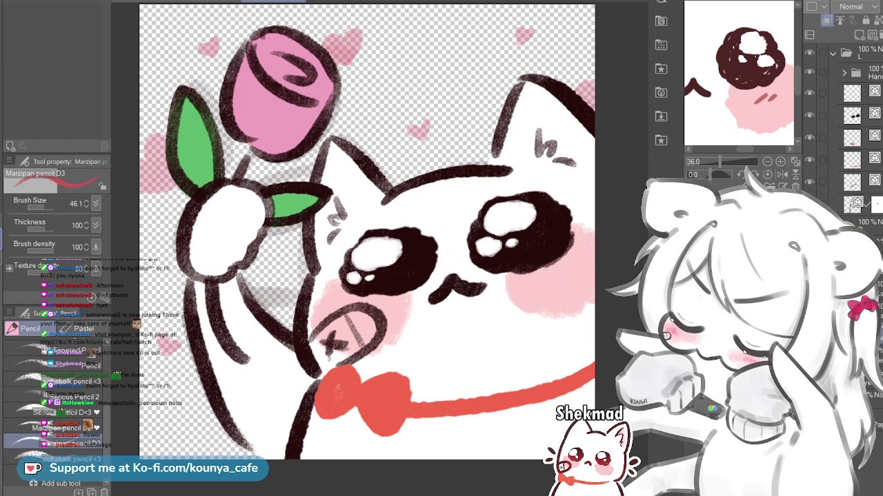
{"action": "left_click", "coordinate": [551, 279]}
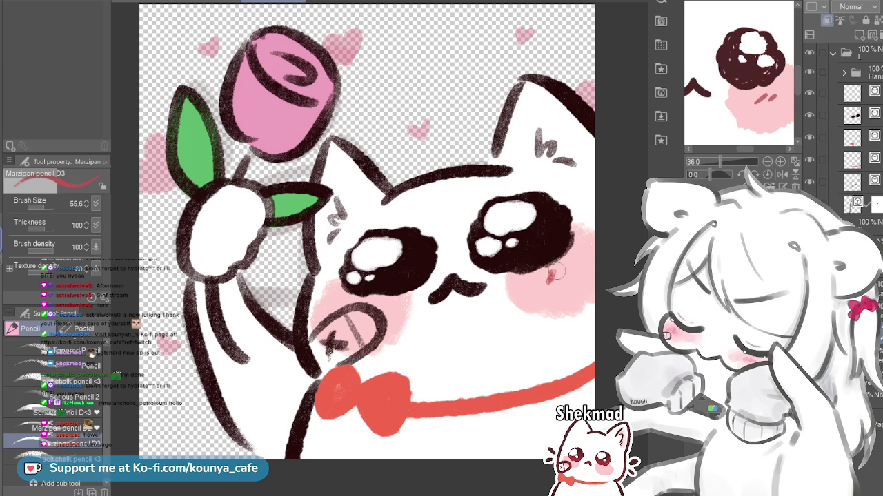
{"action": "left_click_drag", "start_coordinate": [558, 270], "coordinate": [555, 277]}
{"action": "left_click_drag", "start_coordinate": [566, 266], "coordinate": [562, 274]}
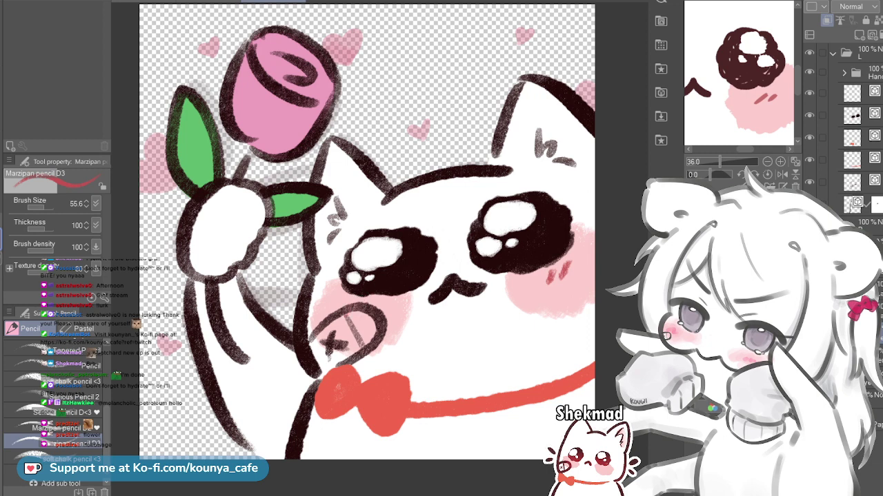
Lasso the bandaged oval on its line layer, scale it down slightly, nudge it downward, and clear the selection
{"action": "left_click", "coordinate": [356, 309], "text": "ctrl"}
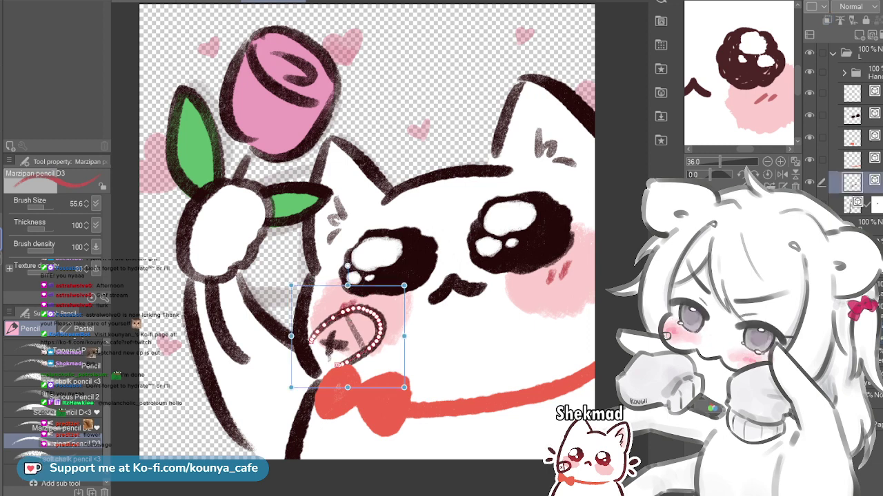
{"action": "left_click", "coordinate": [853, 182]}
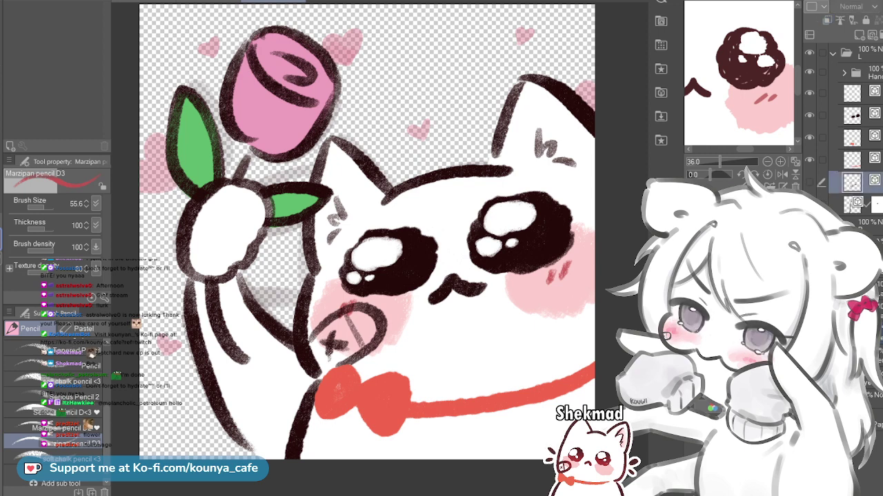
{"action": "key", "text": "m"}
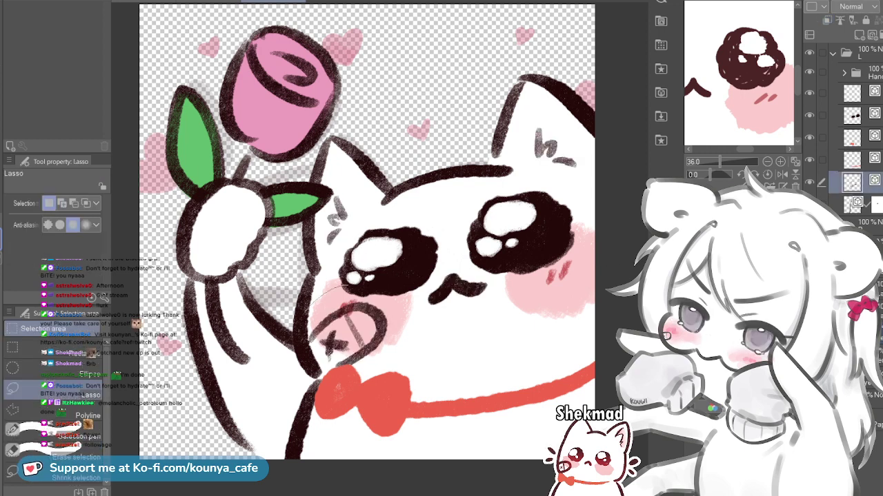
{"action": "left_click_drag", "start_coordinate": [365, 265], "coordinate": [377, 262]}
{"action": "key", "text": "ctrl+t"}
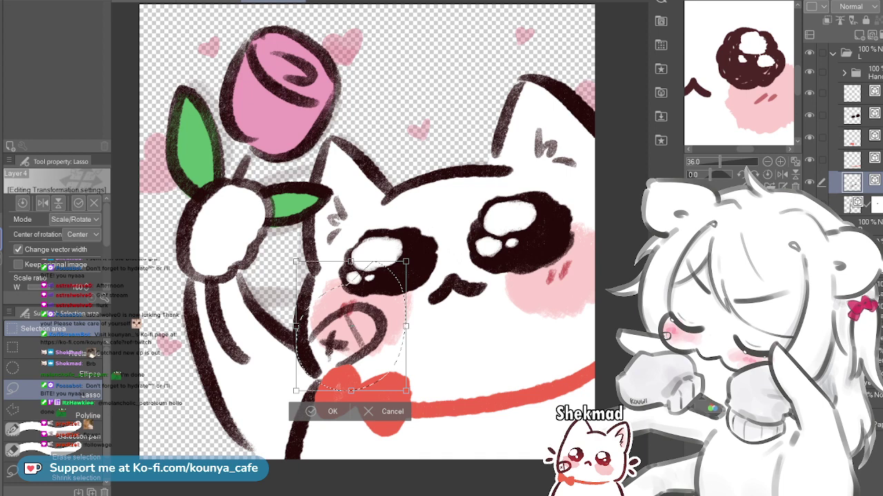
{"action": "left_click_drag", "start_coordinate": [347, 330], "coordinate": [347, 334]}
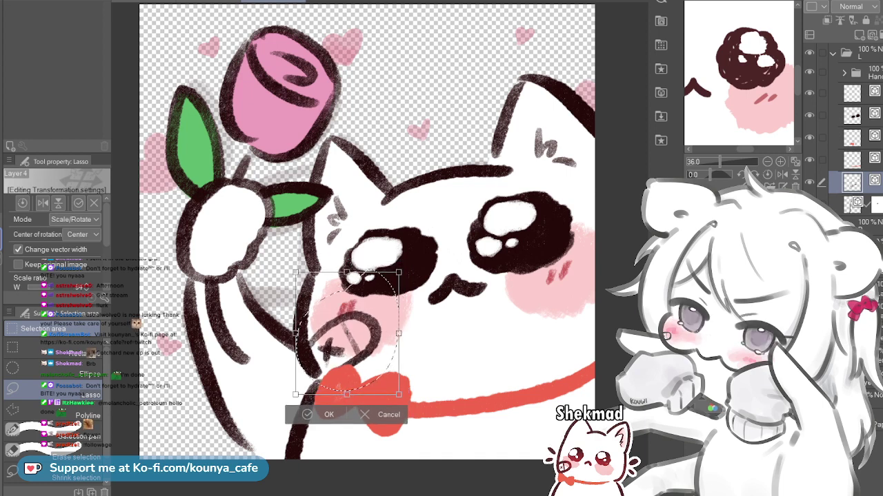
{"action": "key", "text": "Down"}
{"action": "key", "text": "Down"}
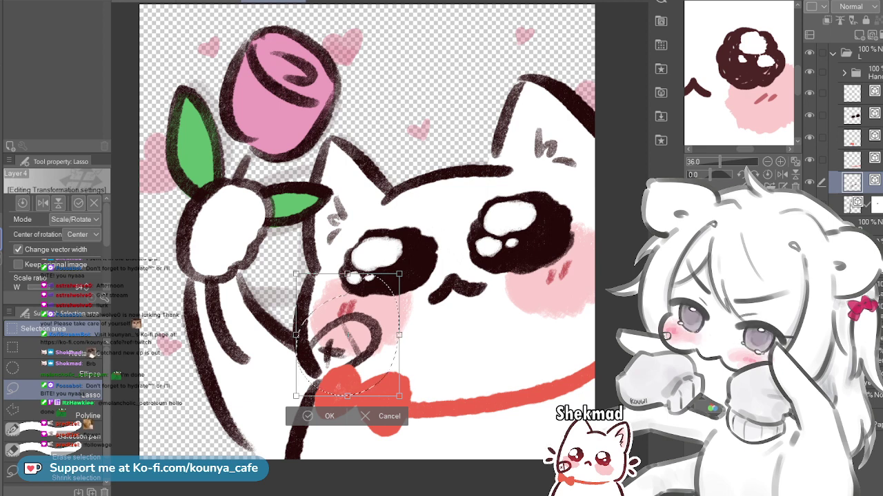
{"action": "key", "text": "Return"}
{"action": "key", "text": "ctrl+d"}
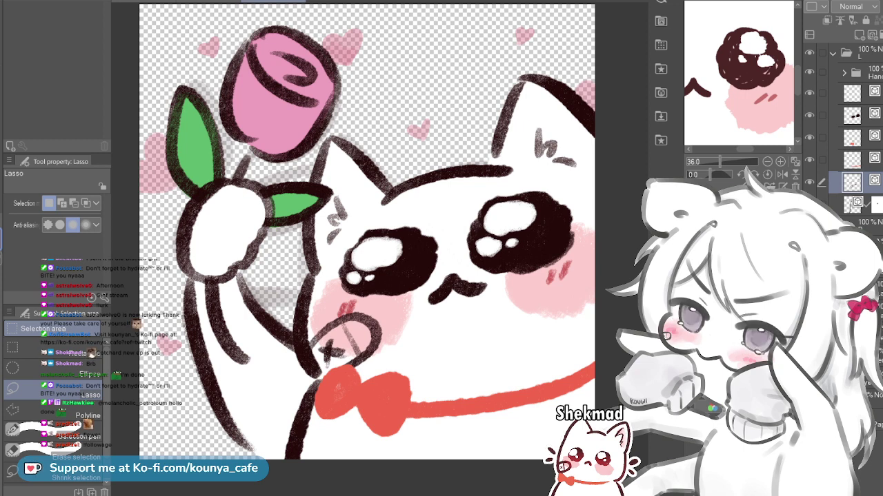
On the blush layer, cover the red marks above the bandaged oval with sampled light pink using Marzipan pencil D3 at size 166.7
{"action": "left_click", "coordinate": [878, 337]}
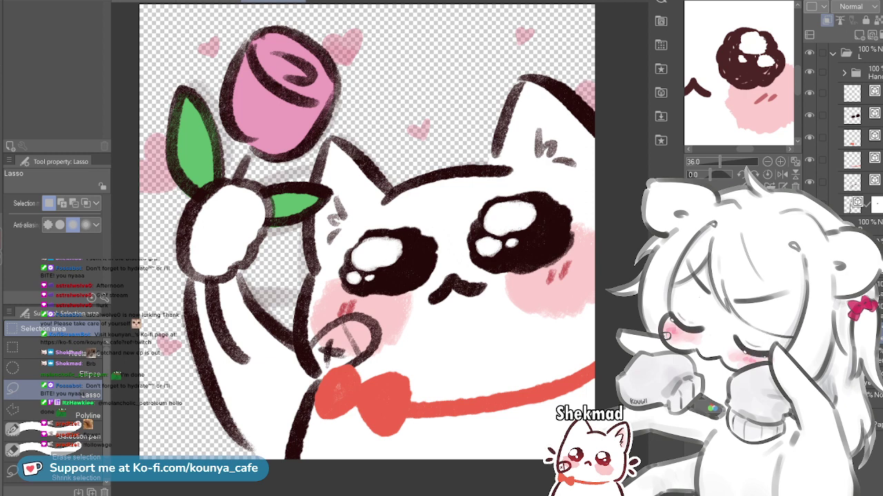
{"action": "key", "text": "p"}
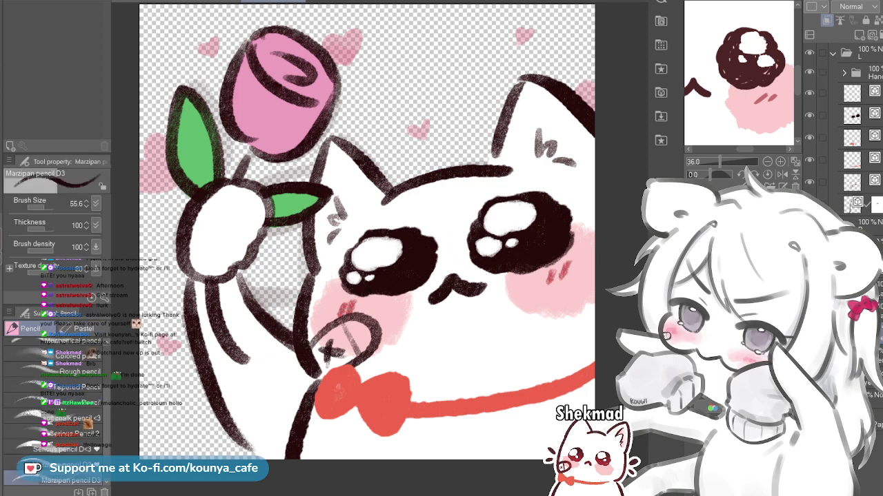
{"action": "left_click", "coordinate": [343, 297], "text": "alt"}
{"action": "left_click_drag", "start_coordinate": [344, 298], "coordinate": [370, 298]}
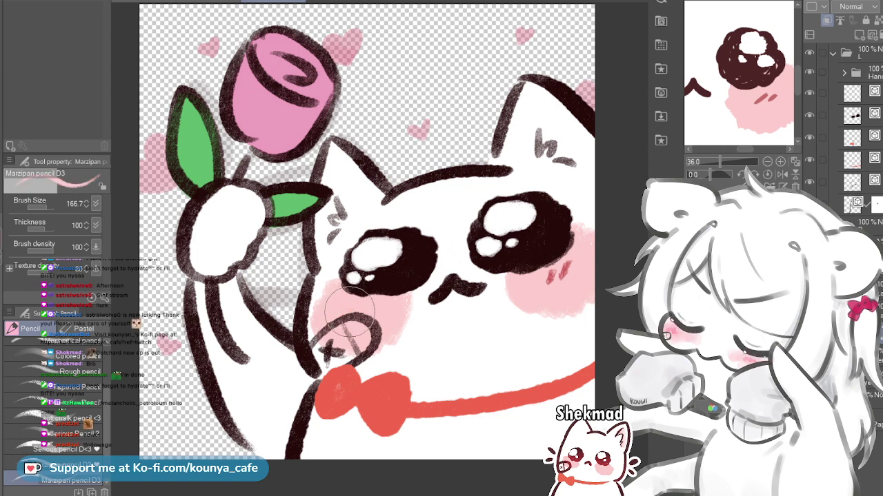
{"action": "left_click_drag", "start_coordinate": [338, 296], "coordinate": [333, 296]}
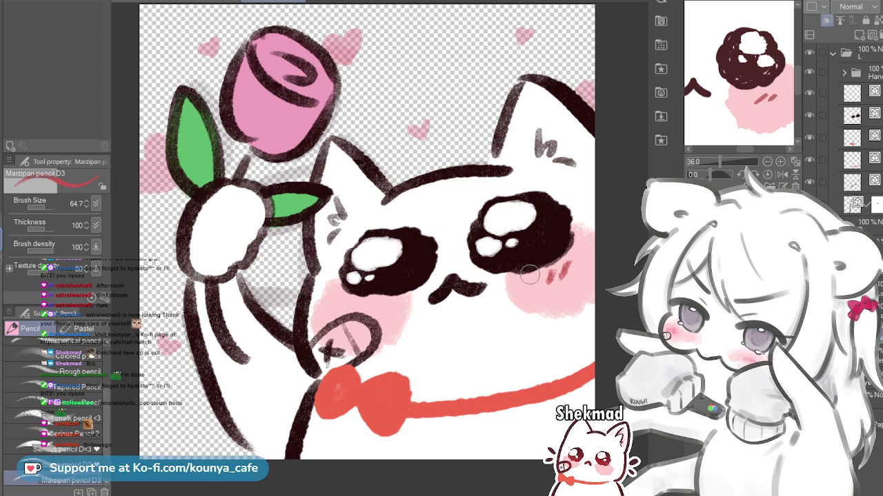
Paint two short slanted red blush marks above the bandaged oval with Marzipan pencil D3 at size 50.4
{"action": "key", "text": "bracketleft"}
{"action": "left_click_drag", "start_coordinate": [559, 268], "coordinate": [548, 282]}
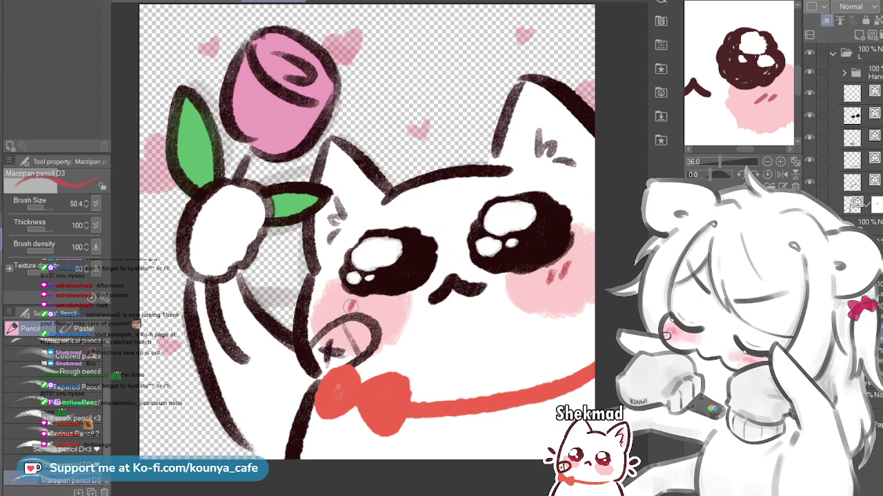
{"action": "mouse_move", "coordinate": [342, 304]}
{"action": "left_mouse_down"}
{"action": "mouse_move", "coordinate": [333, 315]}
{"action": "mouse_move", "coordinate": [345, 298]}
{"action": "left_mouse_up"}
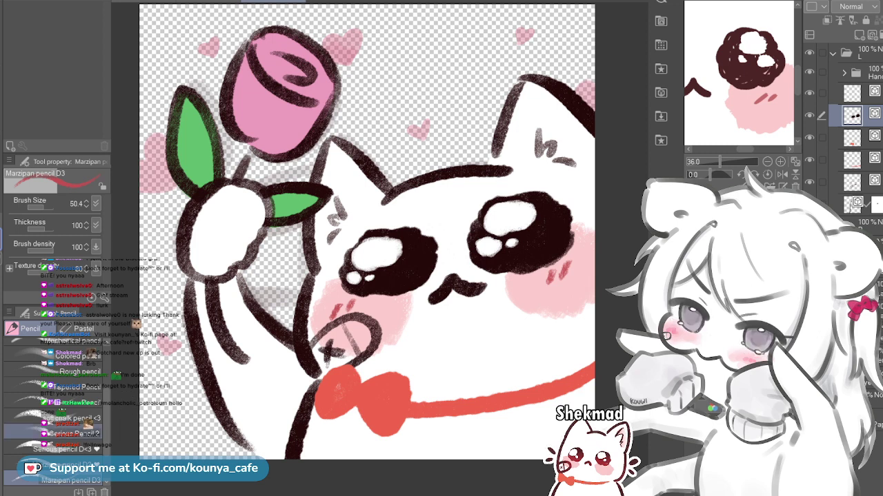
Switch to Serious pencil D<3 at size 80.5 and draw a short dark whisker outward from the left-hand cheek on the line layer
{"action": "left_click", "coordinate": [66, 449]}
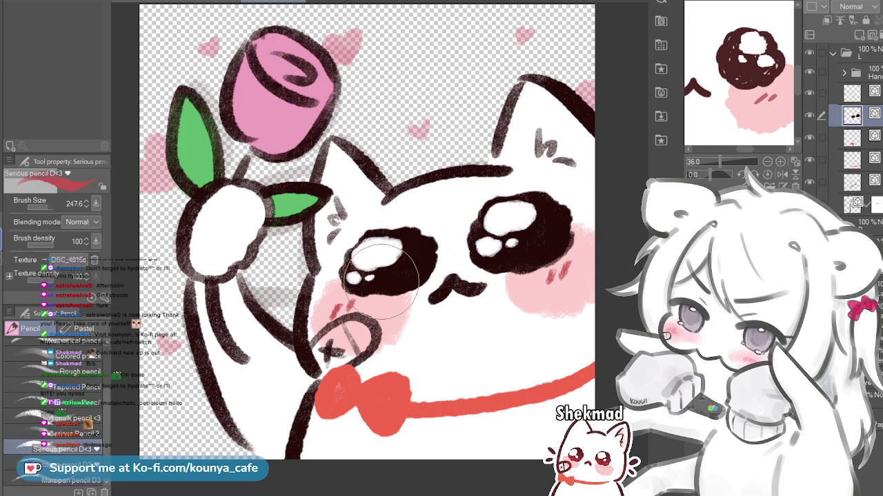
{"action": "left_click_drag", "start_coordinate": [347, 267], "coordinate": [329, 266], "text": "ctrl+alt"}
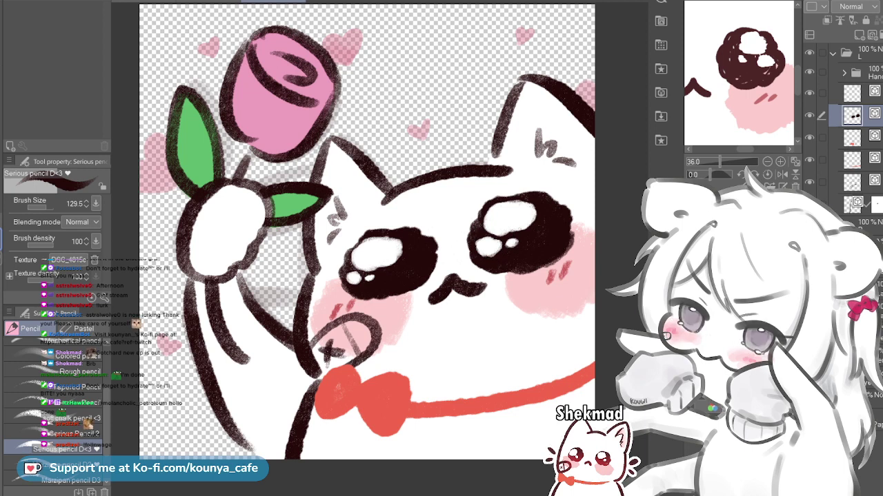
{"action": "left_click", "coordinate": [855, 338]}
{"action": "left_click_drag", "start_coordinate": [720, 162], "coordinate": [711, 162]}
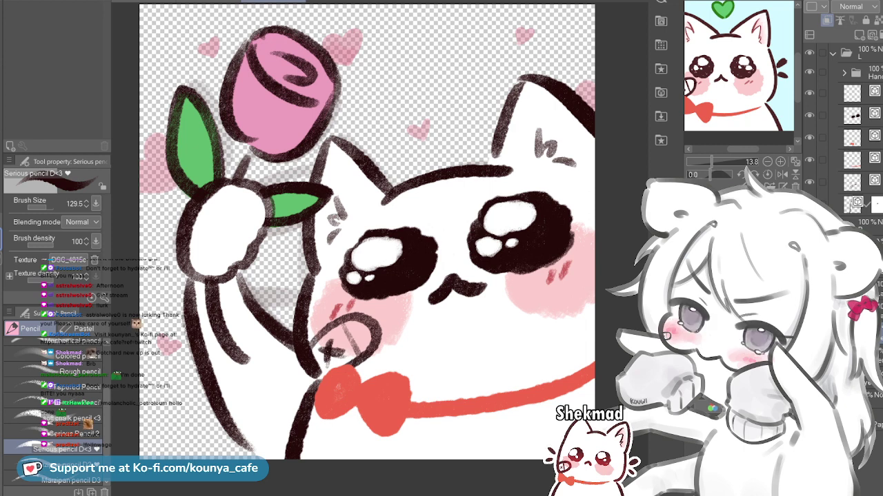
{"action": "left_click", "coordinate": [852, 182]}
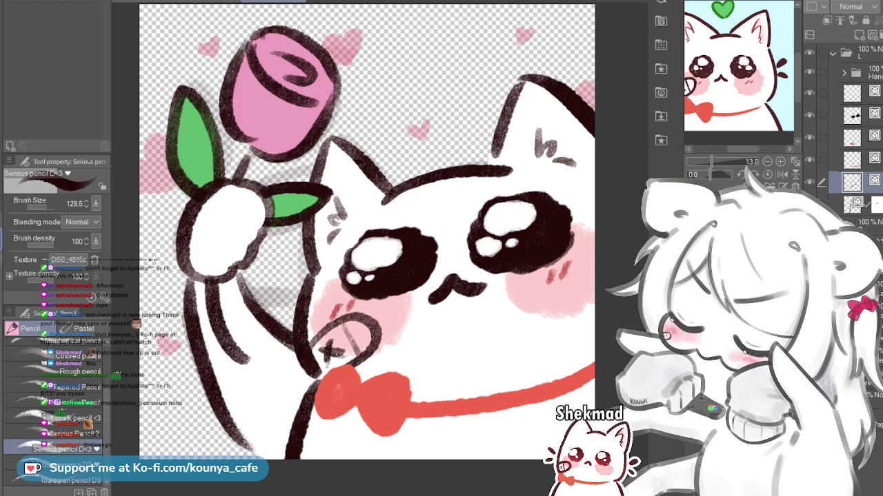
{"action": "key", "text": "bracketleft"}
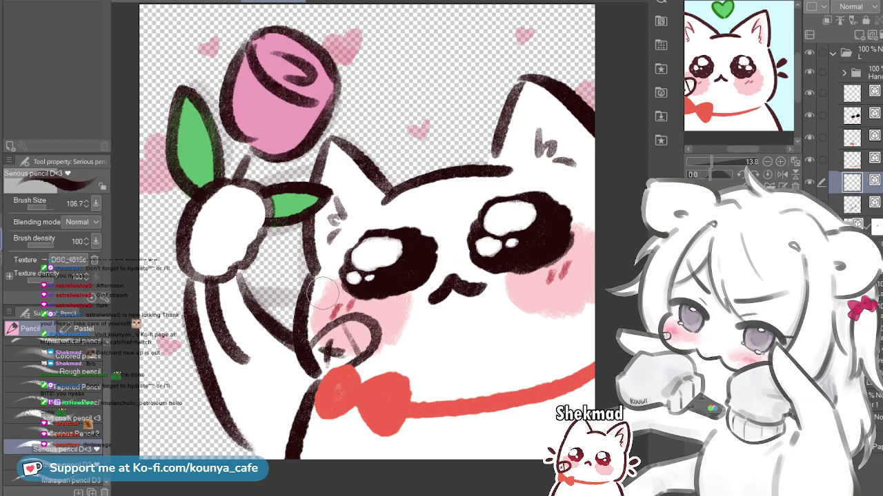
{"action": "key", "text": "bracketleft"}
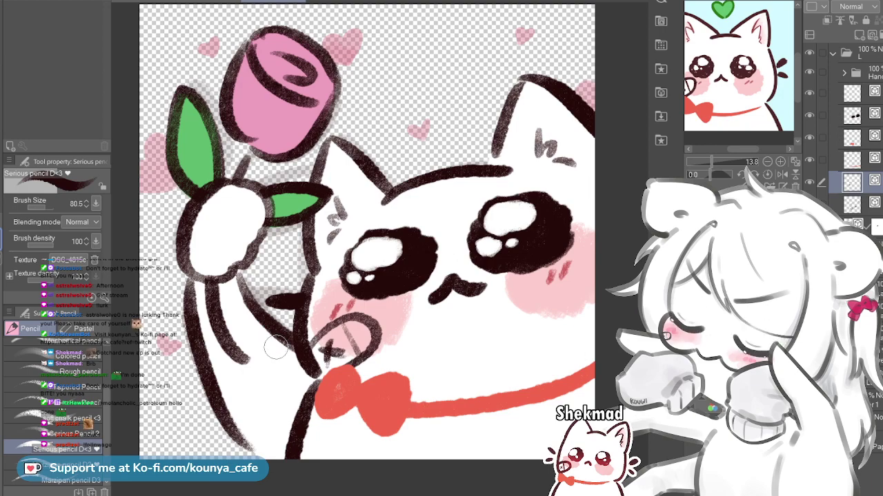
Move the 44% opacity shading folder above the main artwork folder, and select the shading stroke around the new whisker
{"action": "scroll", "coordinate": [279, 311], "scroll_direction": "up", "scroll_amount": 7}
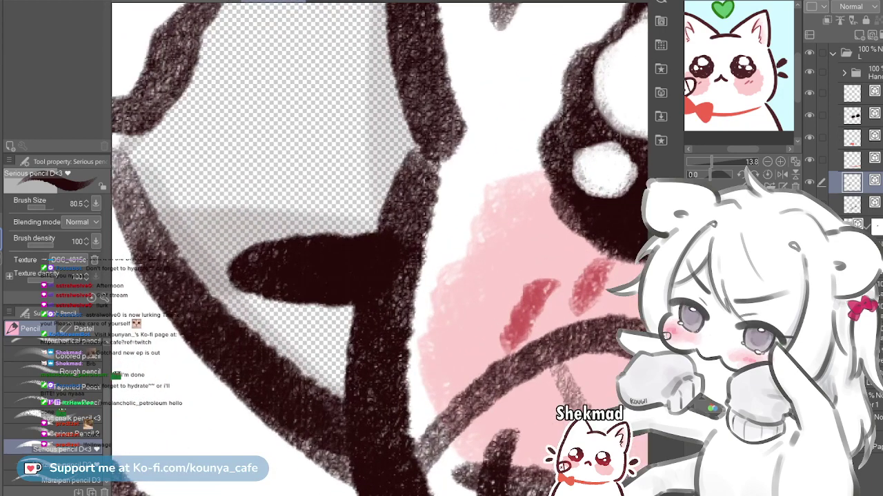
{"action": "scroll", "coordinate": [345, 324], "scroll_direction": "down", "scroll_amount": 5}
{"action": "scroll", "coordinate": [284, 332], "scroll_direction": "up", "scroll_amount": 2}
{"action": "scroll", "coordinate": [284, 332], "scroll_direction": "down", "scroll_amount": 1}
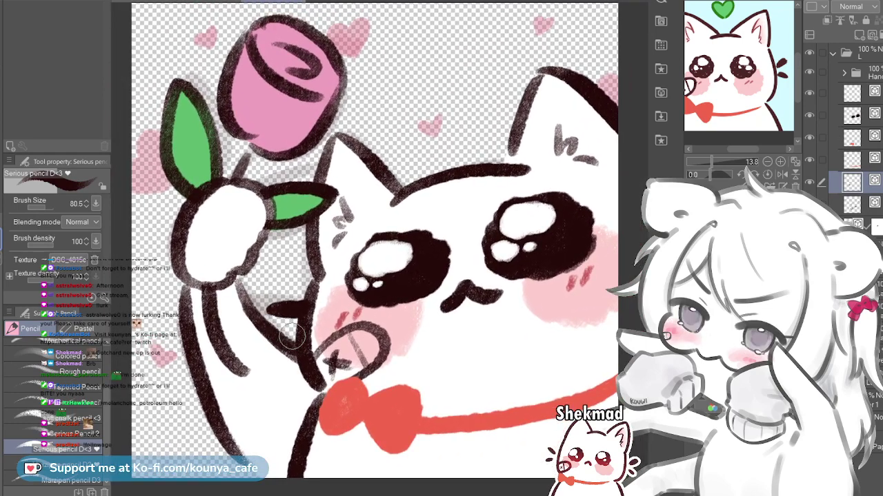
{"action": "left_click_drag", "start_coordinate": [877, 418], "coordinate": [862, 194]}
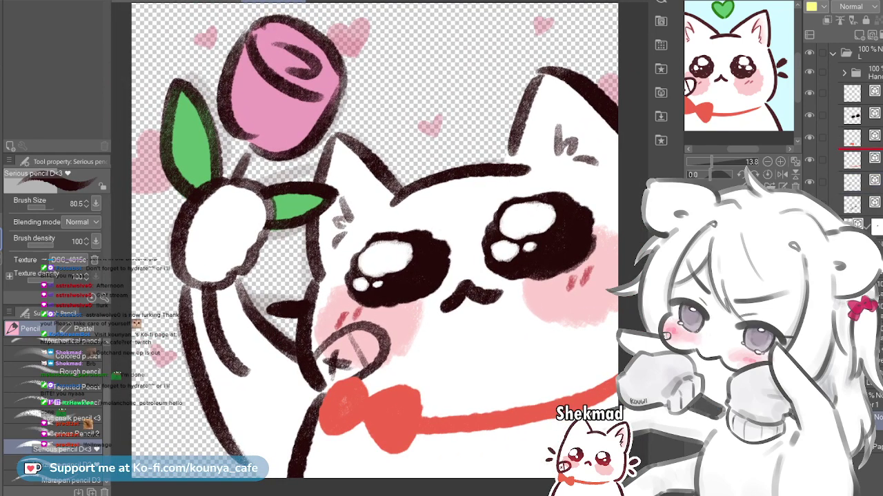
{"action": "left_click_drag", "start_coordinate": [862, 45], "coordinate": [862, 44]}
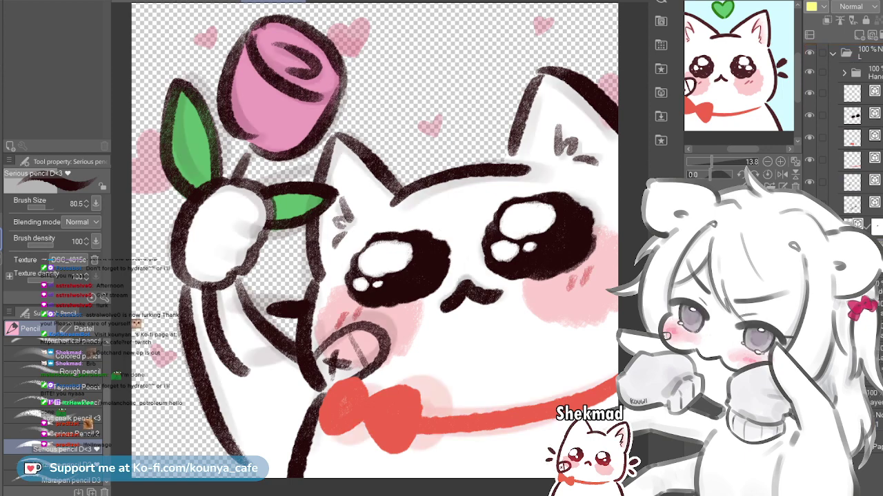
{"action": "mouse_move", "coordinate": [861, 46]}
{"action": "left_mouse_down"}
{"action": "mouse_move", "coordinate": [862, 82]}
{"action": "mouse_move", "coordinate": [862, 46]}
{"action": "left_mouse_up"}
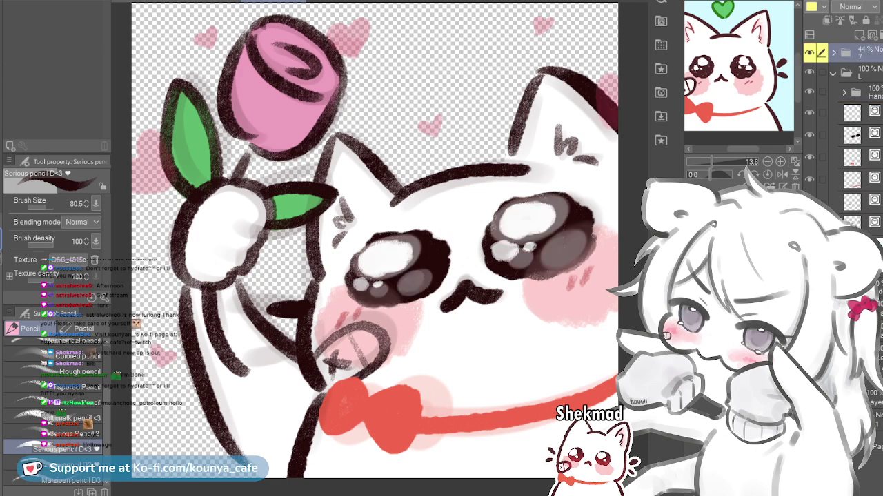
{"action": "left_click", "coordinate": [276, 306], "text": "ctrl"}
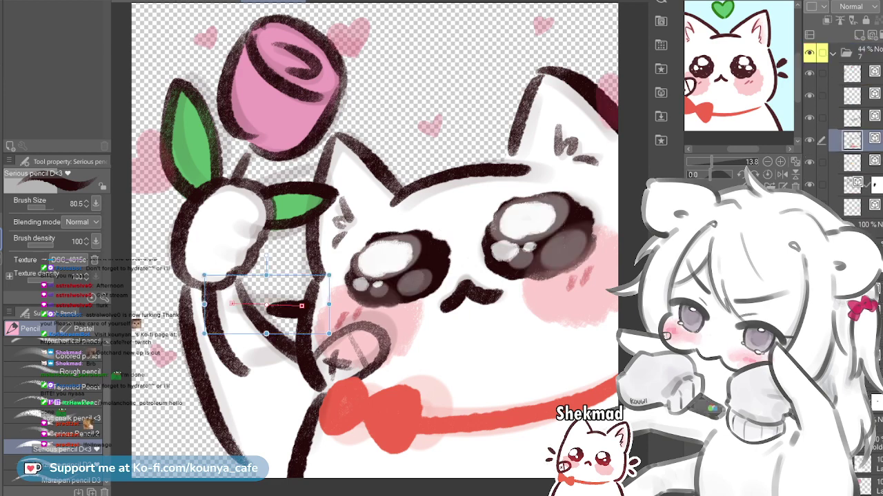
On a lower line layer, draw a second dark, slanted whisker below the first beside the left-hand cheek with Serious pencil D<3 at size 117.8
{"action": "key", "text": "Return"}
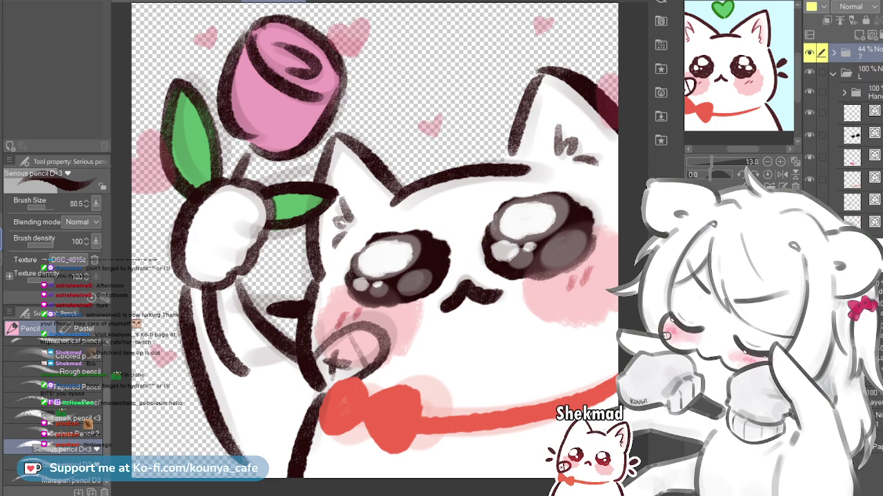
{"action": "left_click", "coordinate": [864, 201]}
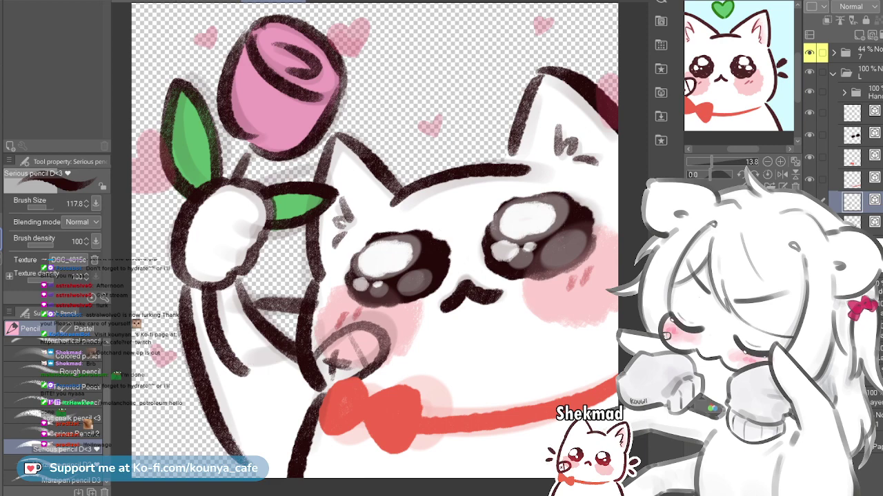
{"action": "left_click_drag", "start_coordinate": [252, 366], "coordinate": [315, 338]}
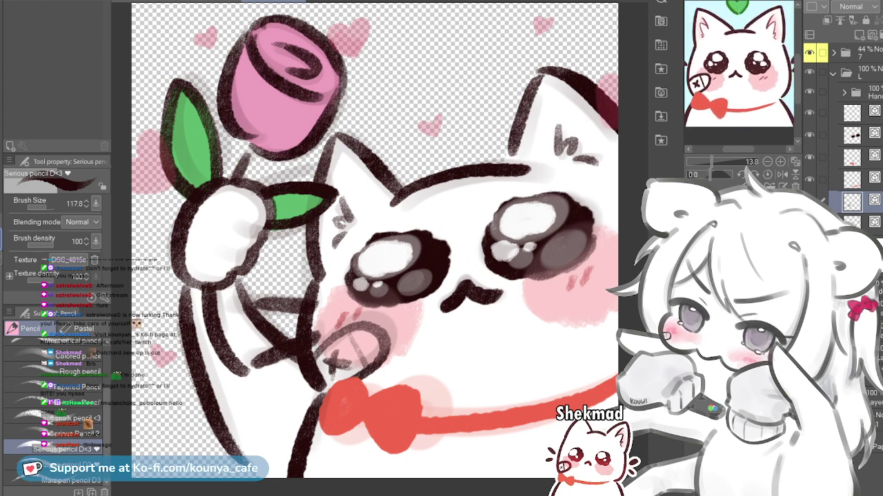
{"action": "scroll", "coordinate": [510, 234], "scroll_direction": "down", "scroll_amount": 5}
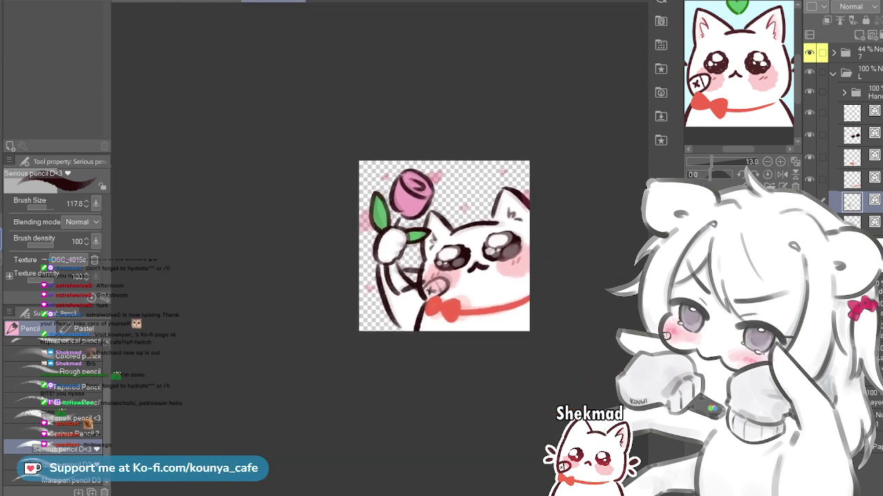
{"action": "scroll", "coordinate": [500, 235], "scroll_direction": "up", "scroll_amount": 1}
{"action": "scroll", "coordinate": [503, 214], "scroll_direction": "up", "scroll_amount": 1}
{"action": "scroll", "coordinate": [511, 234], "scroll_direction": "down", "scroll_amount": 1}
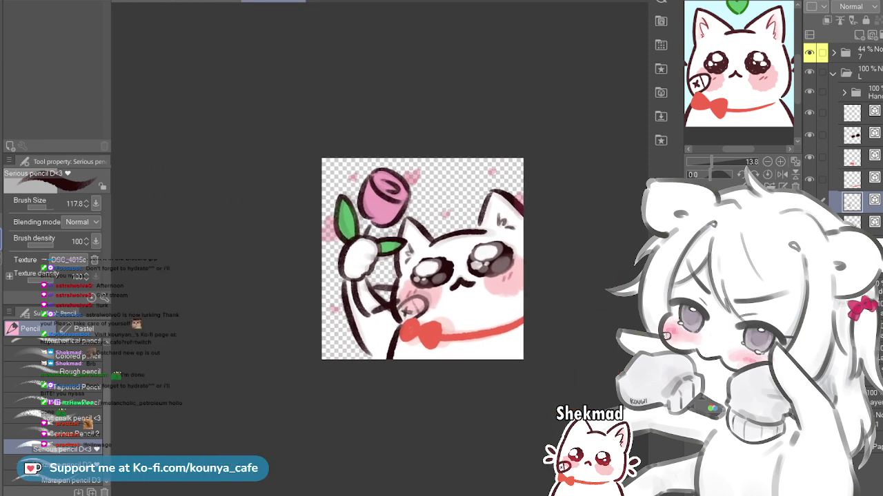
{"action": "scroll", "coordinate": [523, 236], "scroll_direction": "up", "scroll_amount": 1}
{"action": "scroll", "coordinate": [397, 276], "scroll_direction": "up", "scroll_amount": 2}
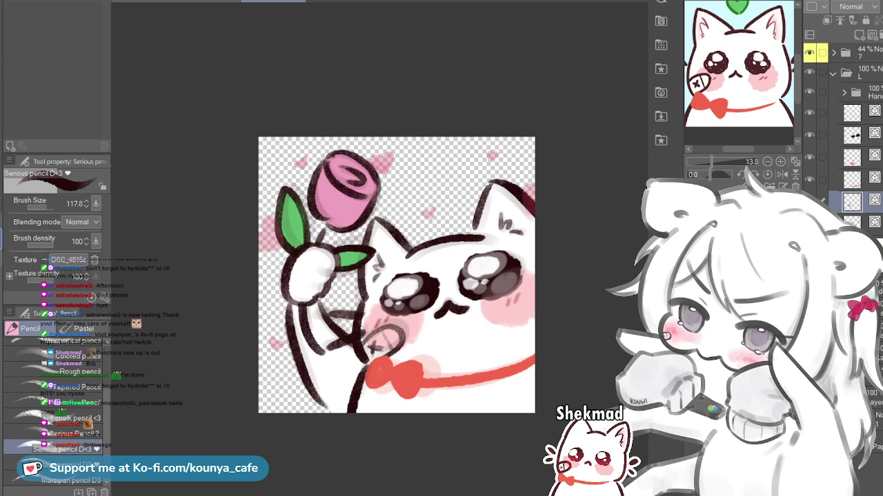
Compare the art without the 44% opacity shading folder, and sample the hearts' deep pink from the flower sketch in the sketch-sheet document
{"action": "left_click_drag", "start_coordinate": [865, 53], "coordinate": [865, 147]}
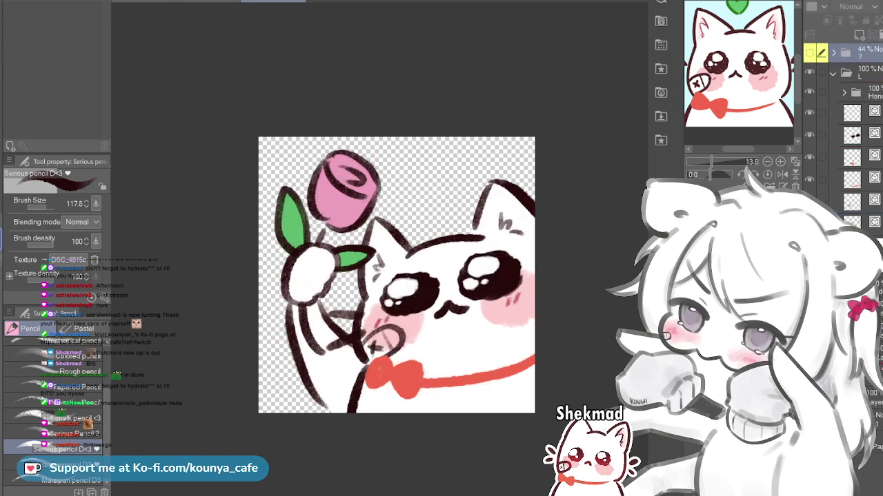
{"action": "left_click", "coordinate": [810, 53]}
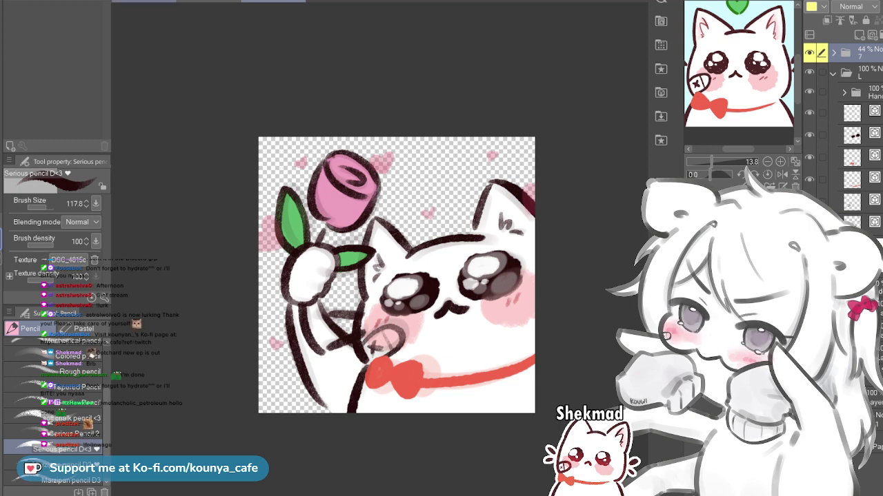
{"action": "left_click", "coordinate": [144, 1]}
{"action": "scroll", "coordinate": [289, 266], "scroll_direction": "up", "scroll_amount": 3}
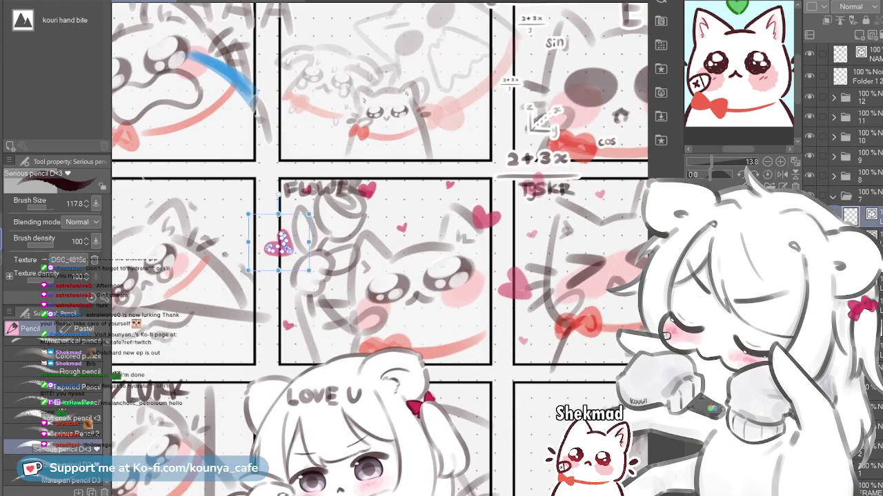
{"action": "key", "text": "Return"}
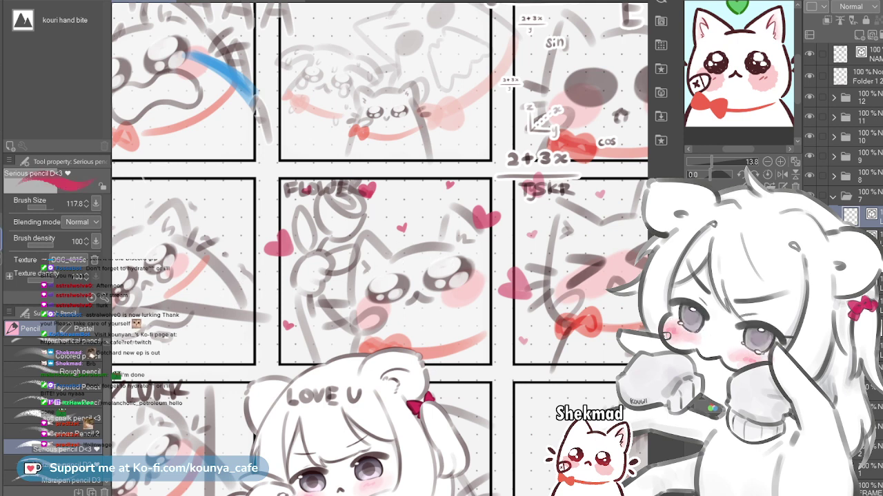
{"action": "left_click", "coordinate": [273, 2]}
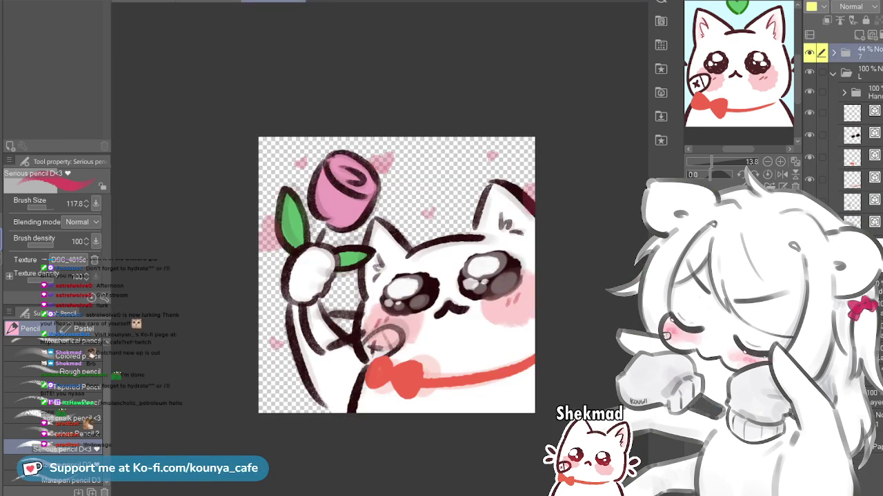
{"action": "left_click", "coordinate": [855, 267]}
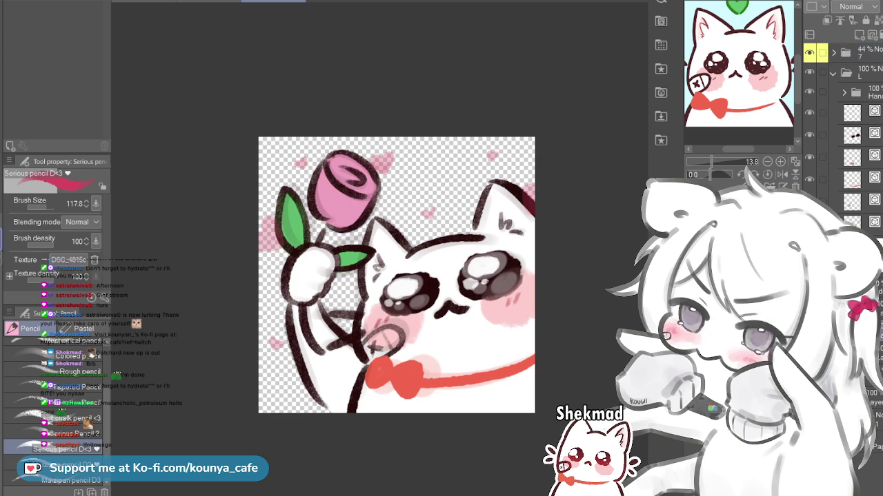
{"action": "mouse_move", "coordinate": [334, 167]}
{"action": "left_mouse_down"}
{"action": "mouse_move", "coordinate": [401, 168]}
{"action": "mouse_move", "coordinate": [351, 207]}
{"action": "left_mouse_up"}
{"action": "key", "text": "ctrl+z"}
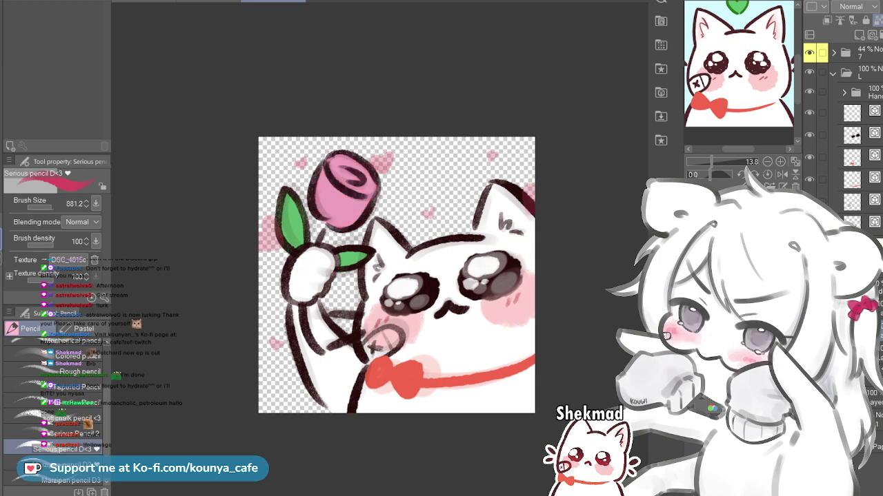
{"action": "left_click_drag", "start_coordinate": [439, 168], "coordinate": [385, 174]}
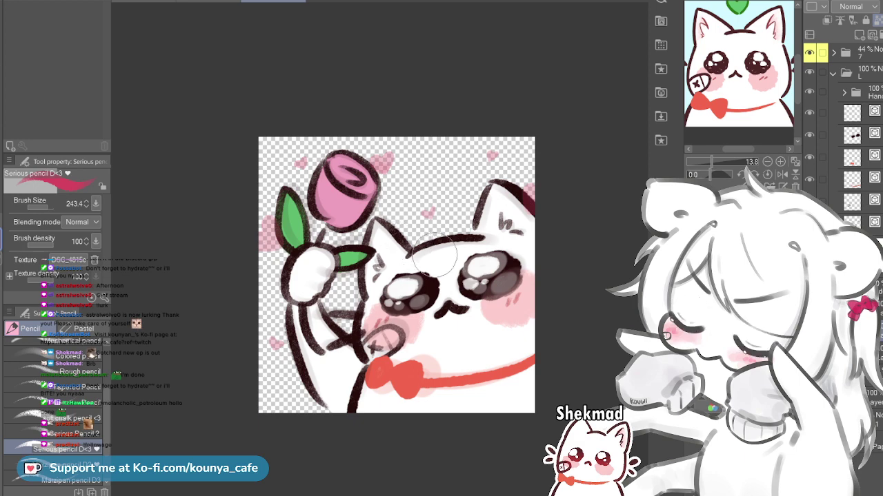
Add a new layer above the eye layer and paint a small deep pink heart above the right-hand ear, following the faded guide heart
{"action": "left_click", "coordinate": [855, 112]}
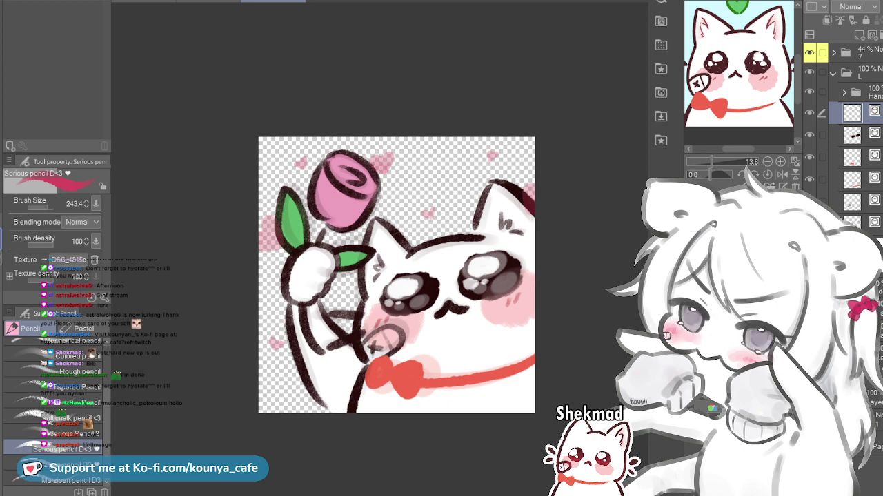
{"action": "key", "text": "ctrl+t"}
{"action": "key", "text": "Return"}
{"action": "key", "text": "ctrl+shift+n"}
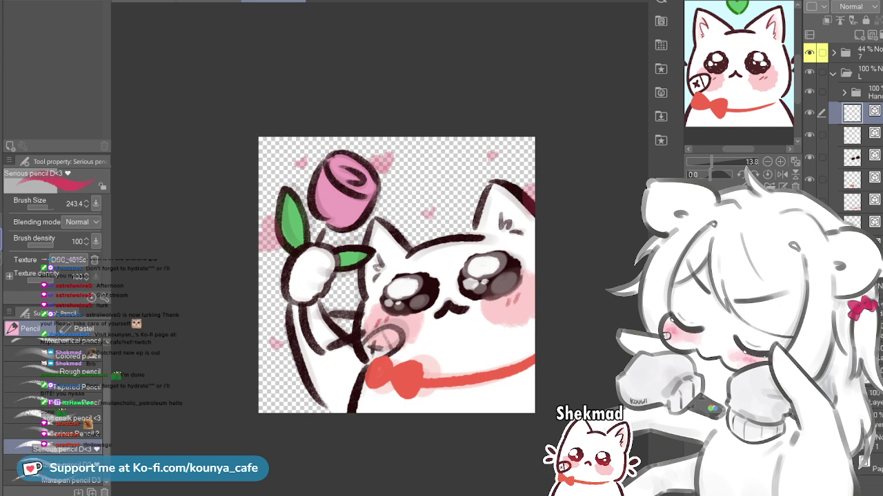
{"action": "scroll", "coordinate": [485, 160], "scroll_direction": "up", "scroll_amount": 2}
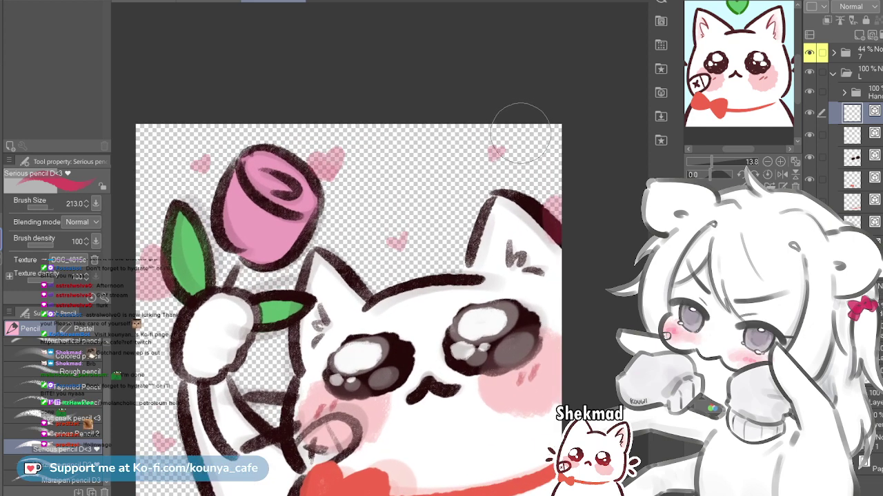
{"action": "key", "text": "bracketleft"}
{"action": "left_click_drag", "start_coordinate": [496, 154], "coordinate": [488, 152]}
{"action": "key", "text": "ctrl+z"}
{"action": "key", "text": "bracketleft"}
{"action": "mouse_move", "coordinate": [500, 149]}
{"action": "left_mouse_down"}
{"action": "mouse_move", "coordinate": [508, 151]}
{"action": "mouse_move", "coordinate": [495, 162]}
{"action": "left_mouse_up"}
{"action": "key", "text": "bracketleft"}
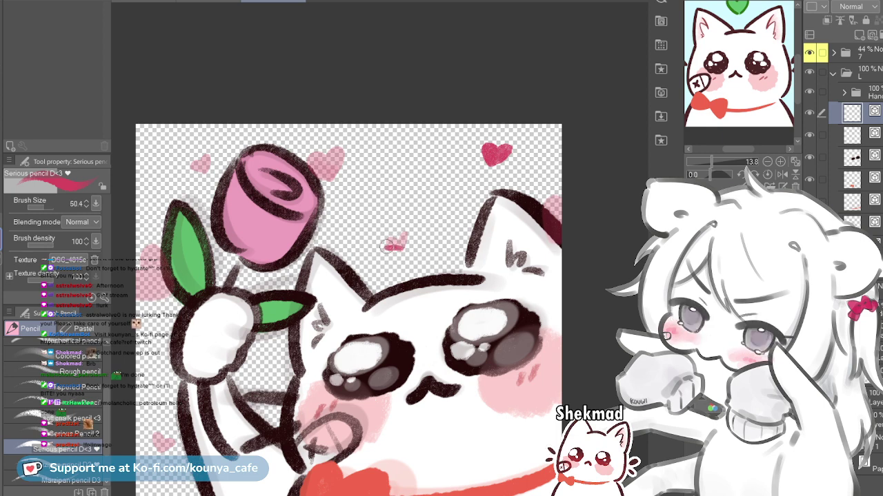
Paint small deep pink hearts between the ears, left of the rose and left of the raised arm, reducing Serious pencil D<3 to size 44.7
{"action": "left_click_drag", "start_coordinate": [390, 246], "coordinate": [398, 237]}
{"action": "mouse_move", "coordinate": [213, 161]}
{"action": "left_mouse_down"}
{"action": "mouse_move", "coordinate": [264, 114]}
{"action": "mouse_move", "coordinate": [250, 116]}
{"action": "mouse_move", "coordinate": [258, 110]}
{"action": "mouse_move", "coordinate": [257, 124]}
{"action": "mouse_move", "coordinate": [242, 117]}
{"action": "mouse_move", "coordinate": [247, 123]}
{"action": "left_mouse_up"}
{"action": "key", "text": "]"}
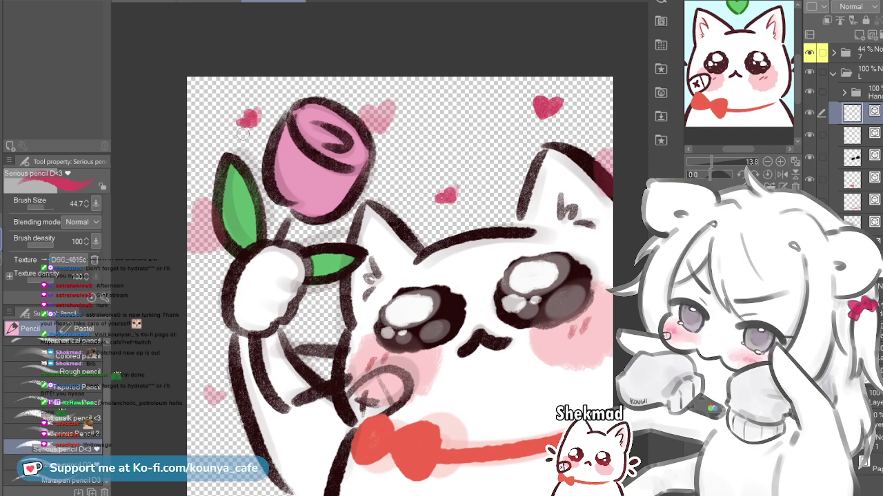
{"action": "mouse_move", "coordinate": [209, 412]}
{"action": "left_mouse_down"}
{"action": "mouse_move", "coordinate": [236, 315]}
{"action": "mouse_move", "coordinate": [231, 310]}
{"action": "mouse_move", "coordinate": [225, 325]}
{"action": "mouse_move", "coordinate": [214, 305]}
{"action": "mouse_move", "coordinate": [220, 324]}
{"action": "mouse_move", "coordinate": [227, 320]}
{"action": "mouse_move", "coordinate": [222, 326]}
{"action": "mouse_move", "coordinate": [219, 311]}
{"action": "mouse_move", "coordinate": [226, 321]}
{"action": "mouse_move", "coordinate": [239, 313]}
{"action": "mouse_move", "coordinate": [226, 328]}
{"action": "mouse_move", "coordinate": [213, 306]}
{"action": "mouse_move", "coordinate": [225, 322]}
{"action": "left_mouse_up"}
{"action": "key", "text": "ctrl+z"}
{"action": "key", "text": "ctrl+z"}
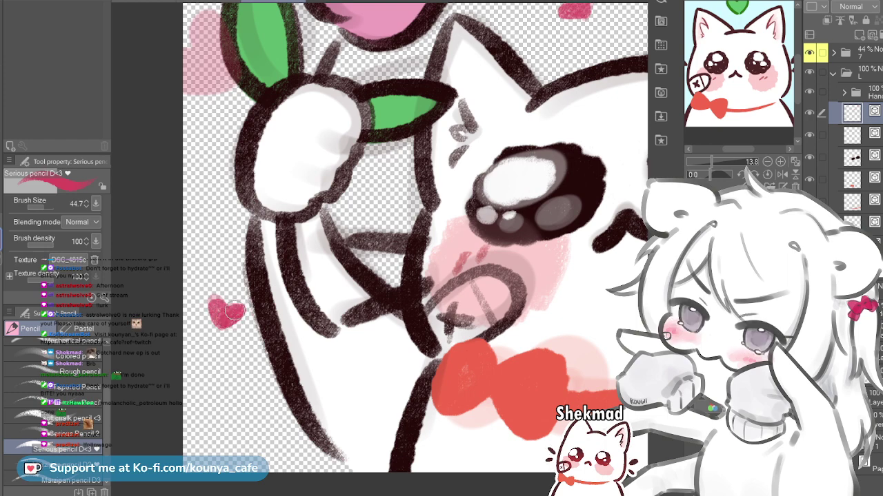
{"action": "scroll", "coordinate": [235, 311], "scroll_direction": "down", "scroll_amount": 4}
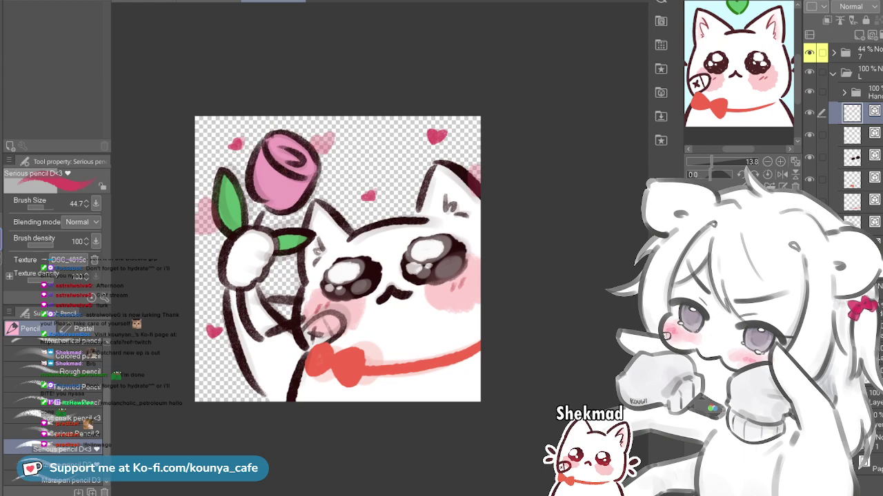
{"action": "scroll", "coordinate": [341, 190], "scroll_direction": "up", "scroll_amount": 2}
{"action": "left_click", "coordinate": [39, 208]}
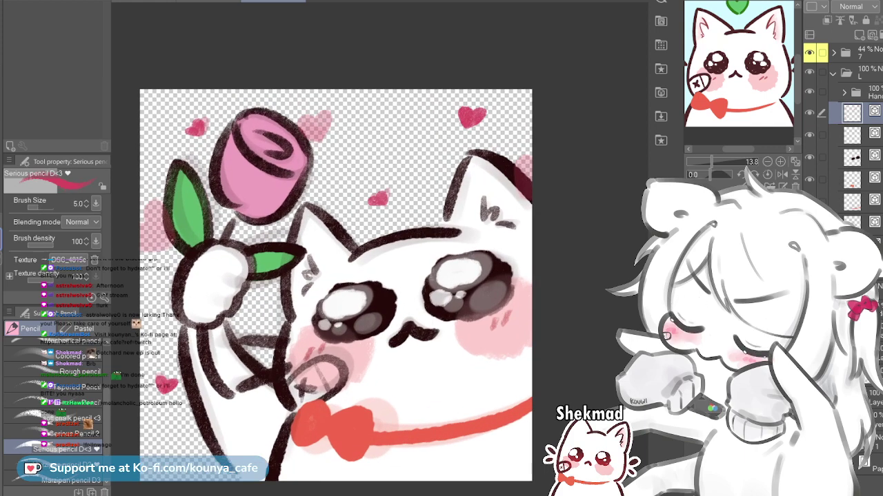
{"action": "left_click_drag", "start_coordinate": [171, 240], "coordinate": [184, 240]}
{"action": "mouse_move", "coordinate": [157, 202]}
{"action": "left_mouse_down"}
{"action": "mouse_move", "coordinate": [168, 242]}
{"action": "mouse_move", "coordinate": [181, 213]}
{"action": "left_mouse_up"}
{"action": "key", "text": "ctrl+z"}
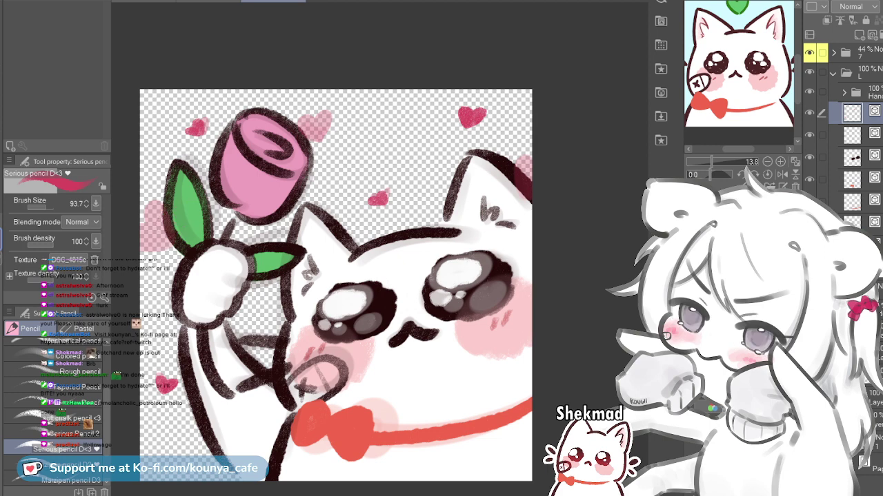
Move the heart layer above the hand folder and paint larger deep pink hearts beside the tall leaf and to the right of the rose
{"action": "left_click_drag", "start_coordinate": [862, 113], "coordinate": [862, 83]}
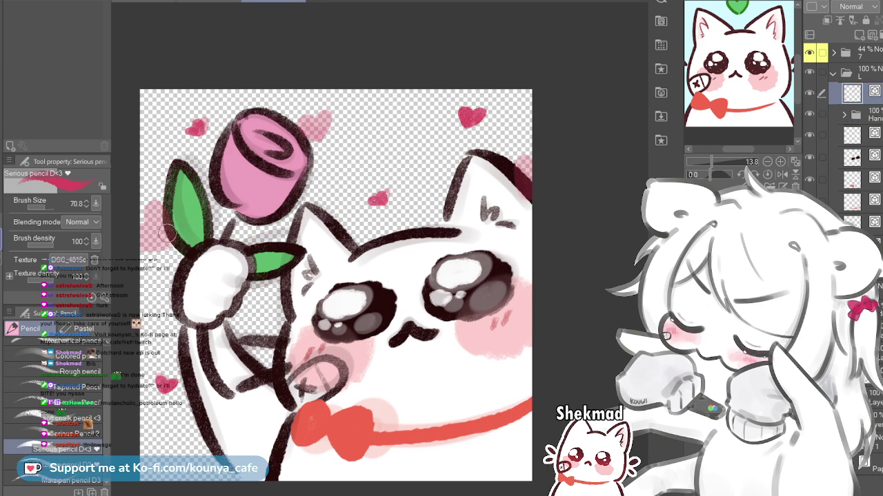
{"action": "mouse_move", "coordinate": [156, 210]}
{"action": "left_mouse_down"}
{"action": "mouse_move", "coordinate": [168, 237]}
{"action": "mouse_move", "coordinate": [131, 239]}
{"action": "mouse_move", "coordinate": [168, 242]}
{"action": "mouse_move", "coordinate": [142, 239]}
{"action": "left_mouse_up"}
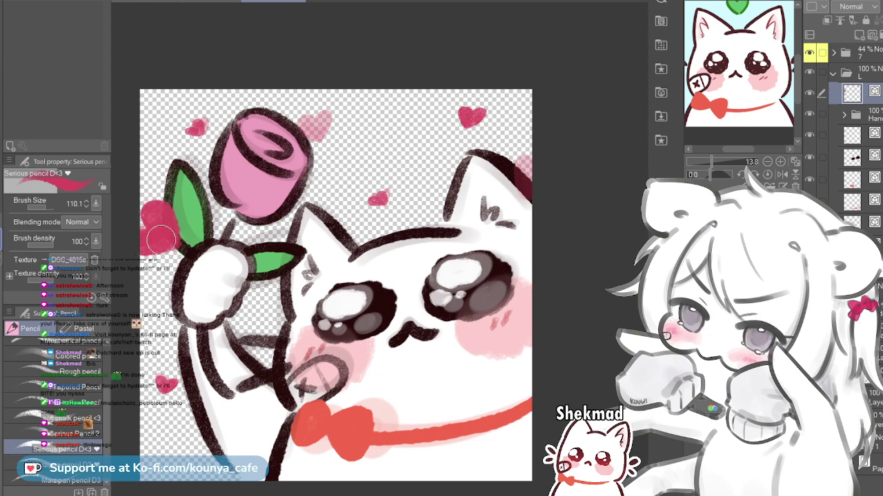
{"action": "key", "text": "["}
{"action": "key", "text": "["}
{"action": "mouse_move", "coordinate": [313, 127]}
{"action": "left_mouse_down"}
{"action": "mouse_move", "coordinate": [309, 119]}
{"action": "mouse_move", "coordinate": [319, 138]}
{"action": "mouse_move", "coordinate": [333, 120]}
{"action": "mouse_move", "coordinate": [315, 134]}
{"action": "left_mouse_up"}
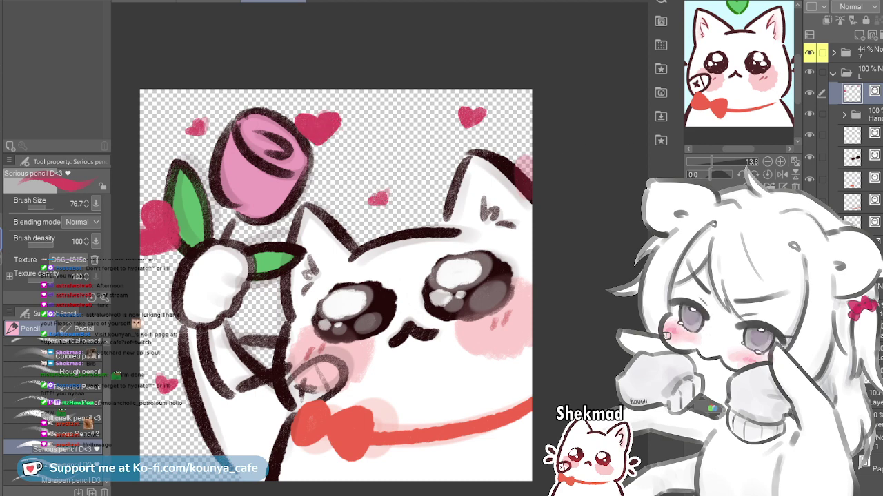
Paint a large deep pink heart over the right-hand ear, cropped by the canvas edge, with Serious pencil D<3 at size 76.7
{"action": "left_click", "coordinate": [810, 51]}
{"action": "left_click", "coordinate": [809, 52]}
{"action": "left_click_drag", "start_coordinate": [519, 165], "coordinate": [510, 158]}
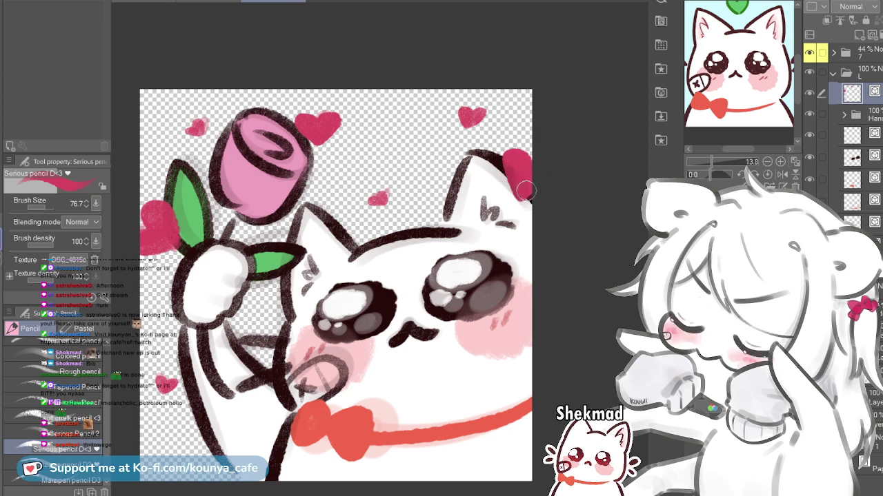
{"action": "left_click", "coordinate": [523, 167], "text": "ctrl"}
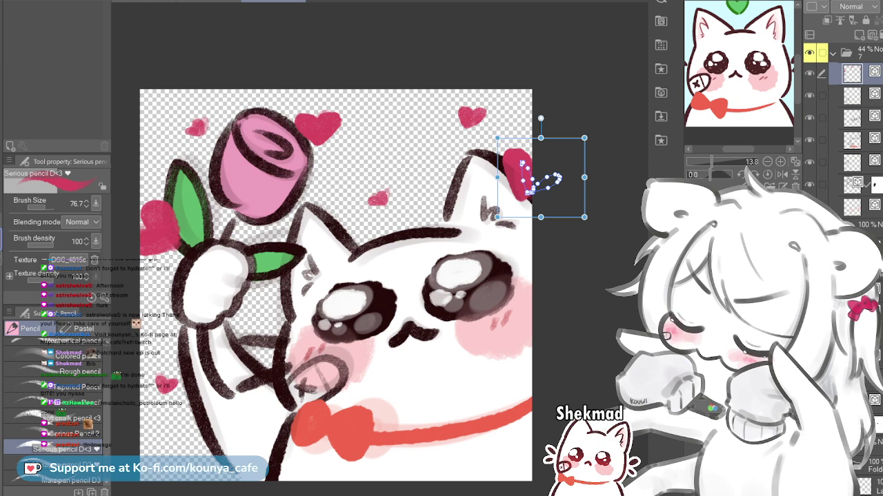
{"action": "left_click_drag", "start_coordinate": [522, 167], "coordinate": [518, 168]}
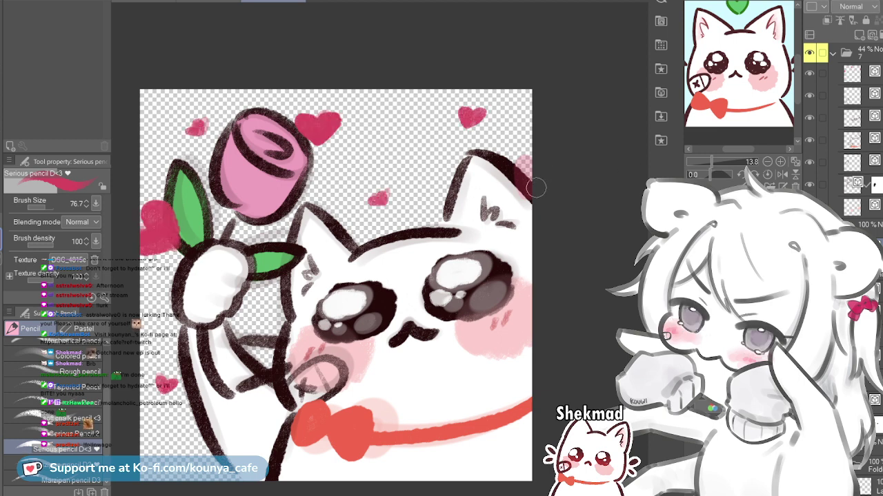
{"action": "mouse_move", "coordinate": [522, 198]}
{"action": "left_mouse_down"}
{"action": "mouse_move", "coordinate": [516, 153]}
{"action": "mouse_move", "coordinate": [523, 185]}
{"action": "left_mouse_up"}
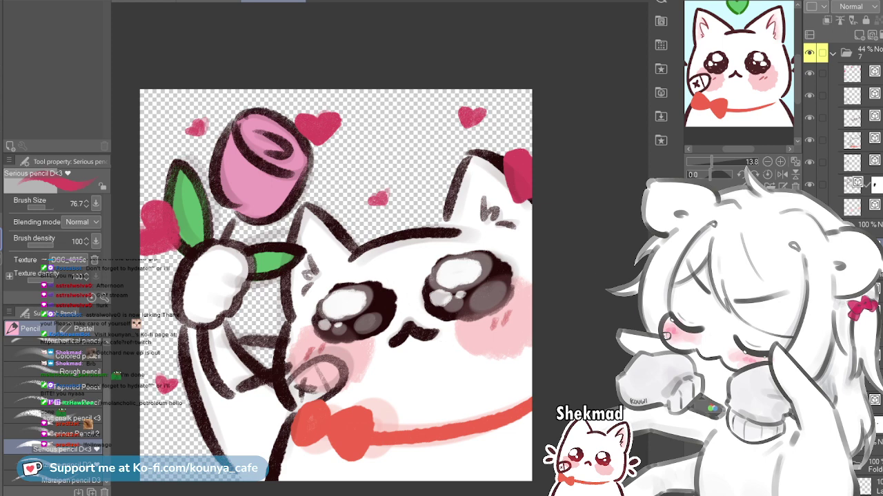
Set the shading folder's opacity to 63%, then hide, collapse and move it below the main artwork folder
{"action": "left_click", "coordinate": [882, 6]}
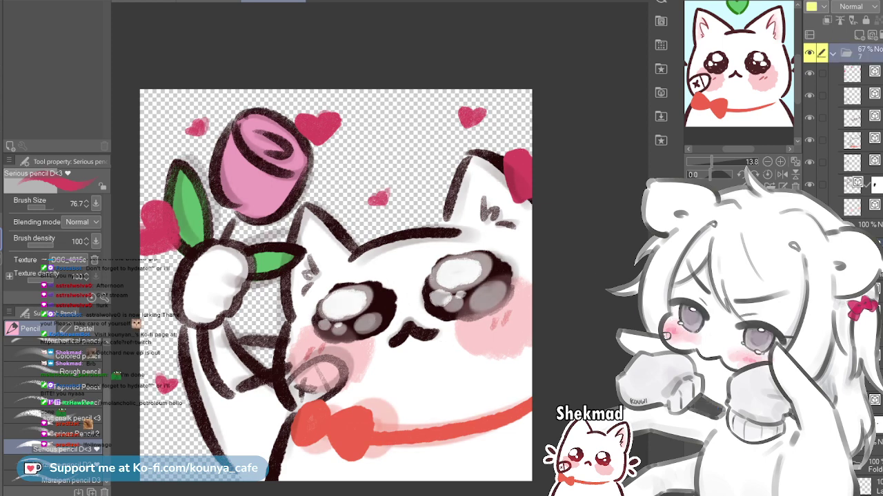
{"action": "left_click_drag", "start_coordinate": [882, 6], "coordinate": [881, 6]}
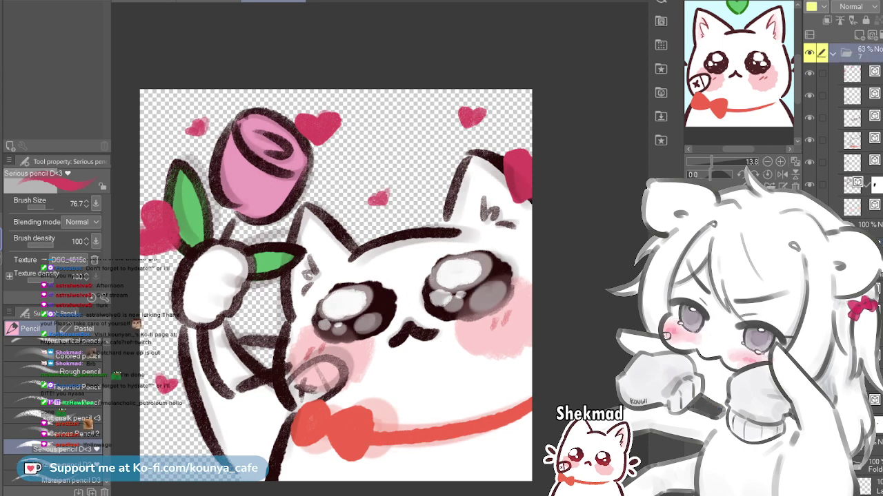
{"action": "left_click", "coordinate": [809, 53]}
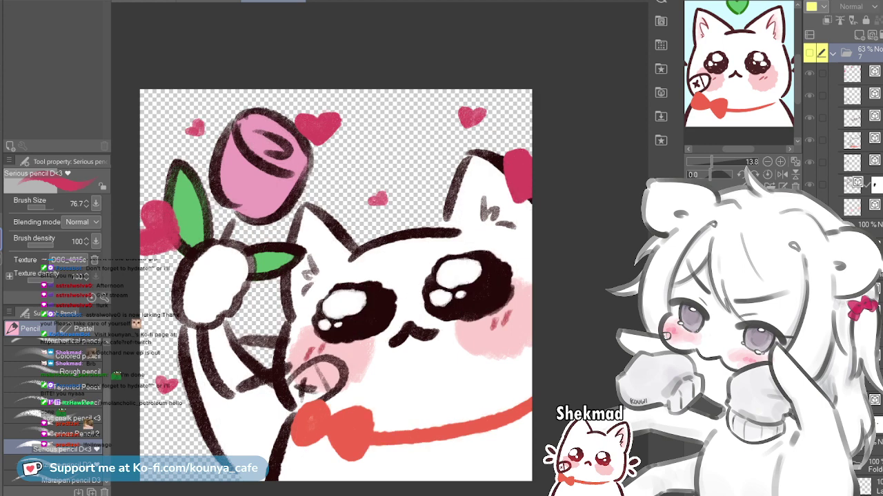
{"action": "left_click", "coordinate": [833, 53]}
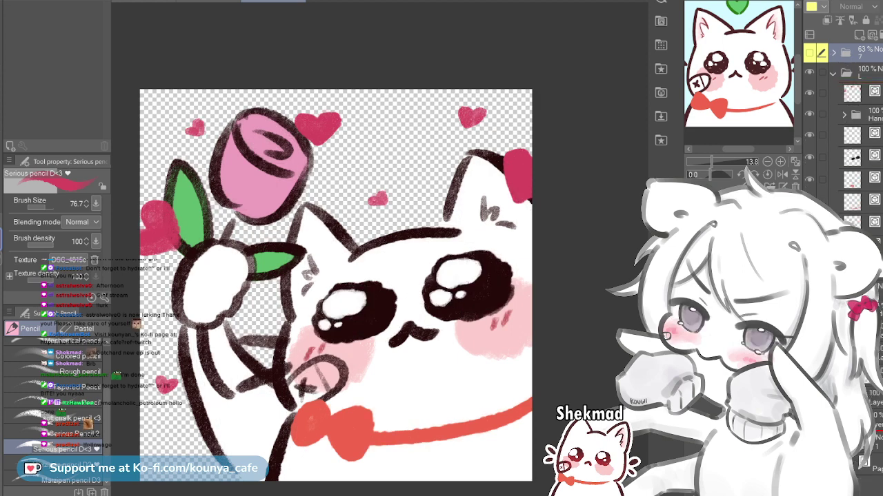
{"action": "left_click_drag", "start_coordinate": [862, 53], "coordinate": [874, 453]}
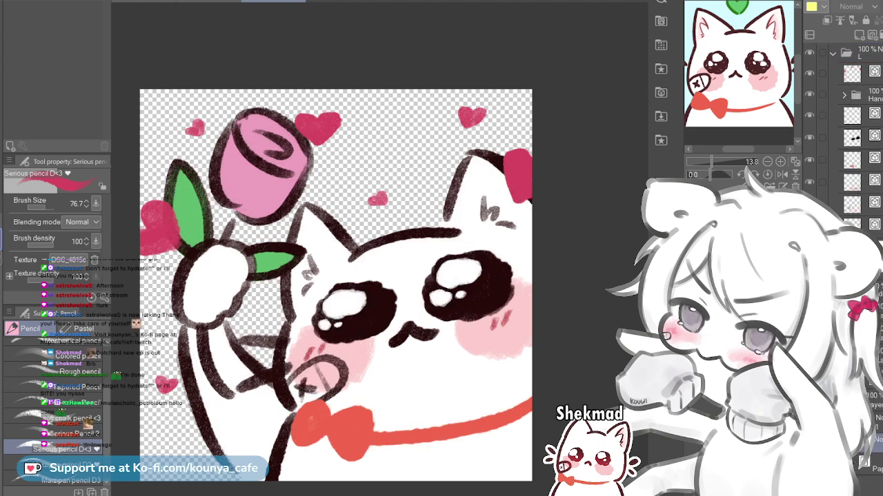
On the heart layer, shrink the small heart above the right-hand ear slightly and shift it a little to the left
{"action": "left_click", "coordinate": [876, 422]}
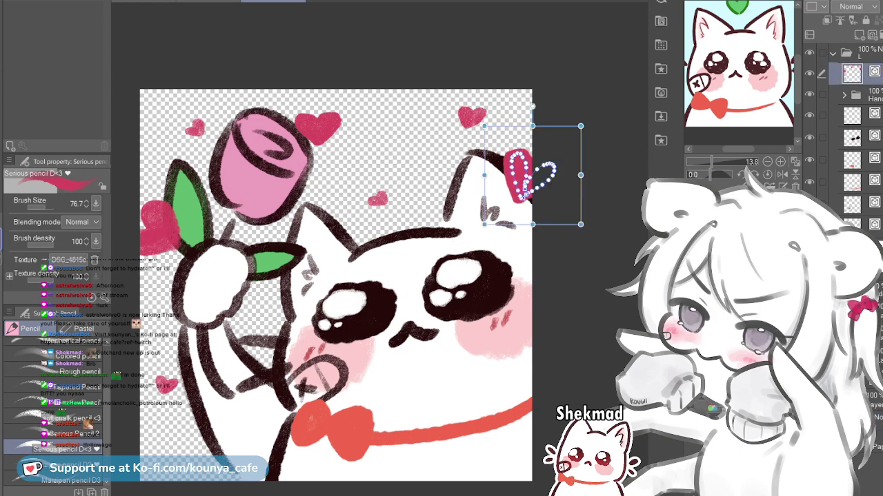
{"action": "left_click", "coordinate": [472, 117]}
{"action": "left_click_drag", "start_coordinate": [471, 117], "coordinate": [464, 142]}
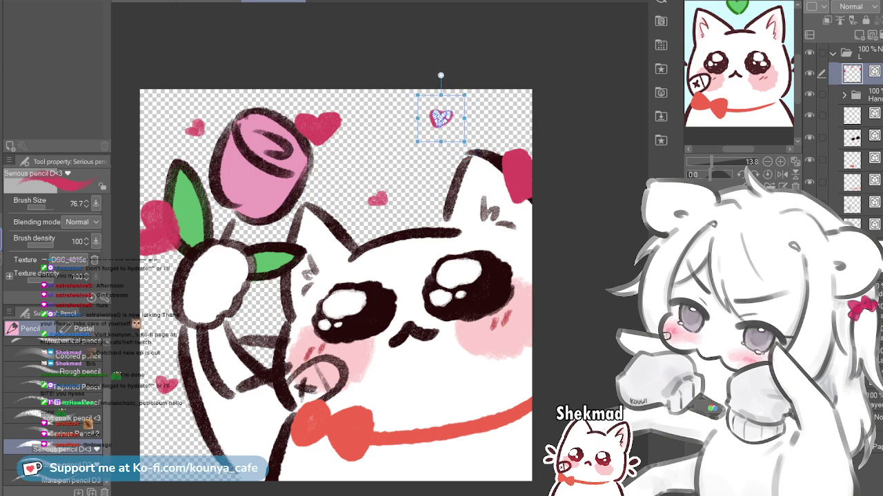
{"action": "key", "text": "Return"}
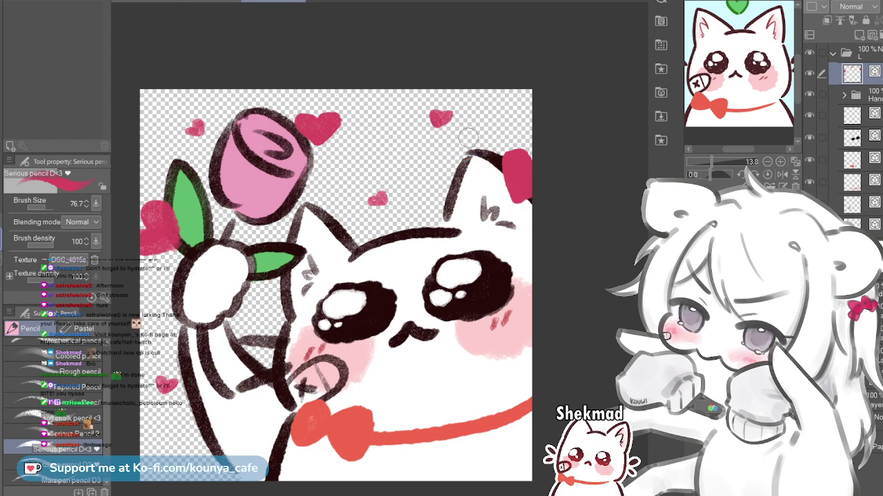
Lasso the small heart near the upper edge beside the right ear and rotate it slightly counterclockwise, keeping roughly the same position
{"action": "key", "text": "m"}
{"action": "left_click_drag", "start_coordinate": [476, 135], "coordinate": [472, 137]}
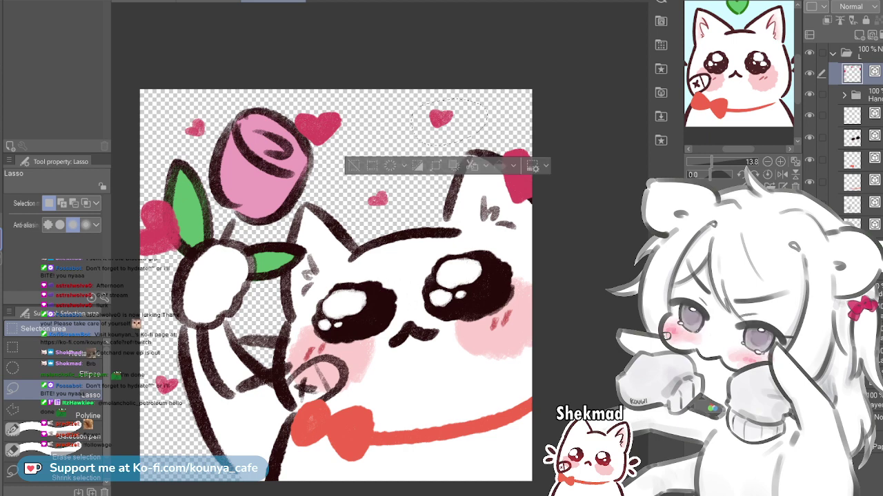
{"action": "key", "text": "ctrl+t"}
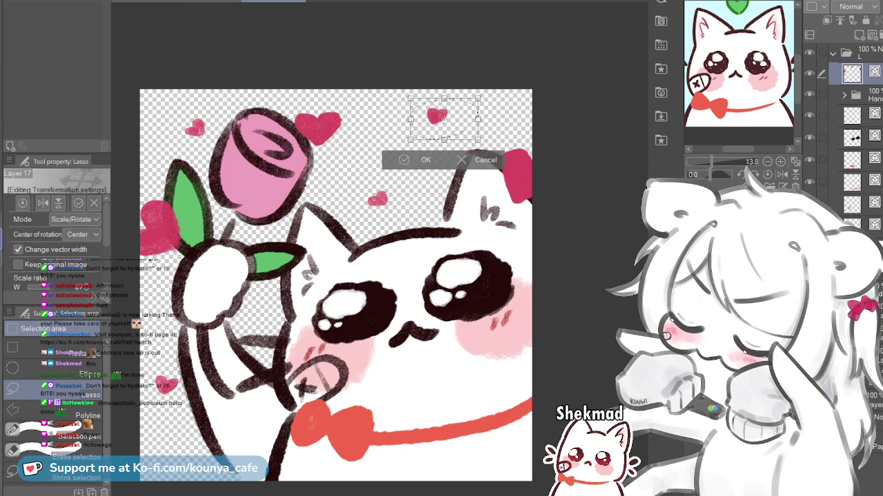
{"action": "left_click_drag", "start_coordinate": [445, 119], "coordinate": [448, 124]}
{"action": "left_click_drag", "start_coordinate": [495, 143], "coordinate": [498, 135]}
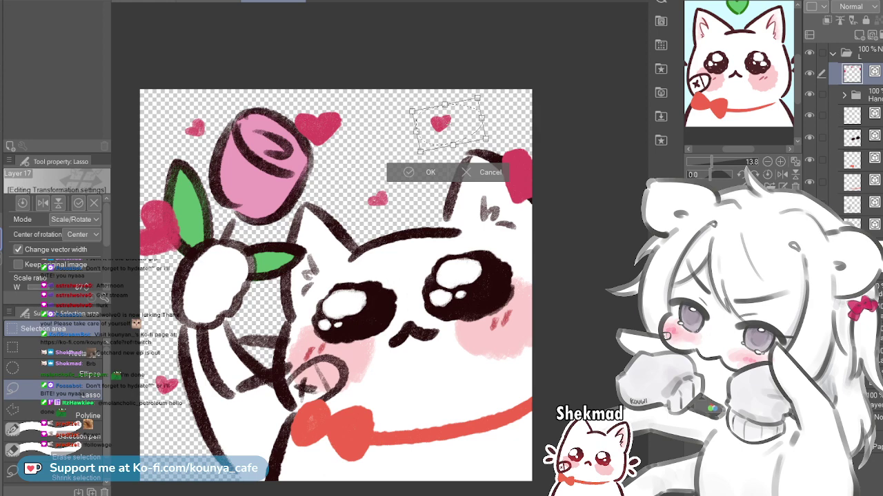
{"action": "key", "text": "Return"}
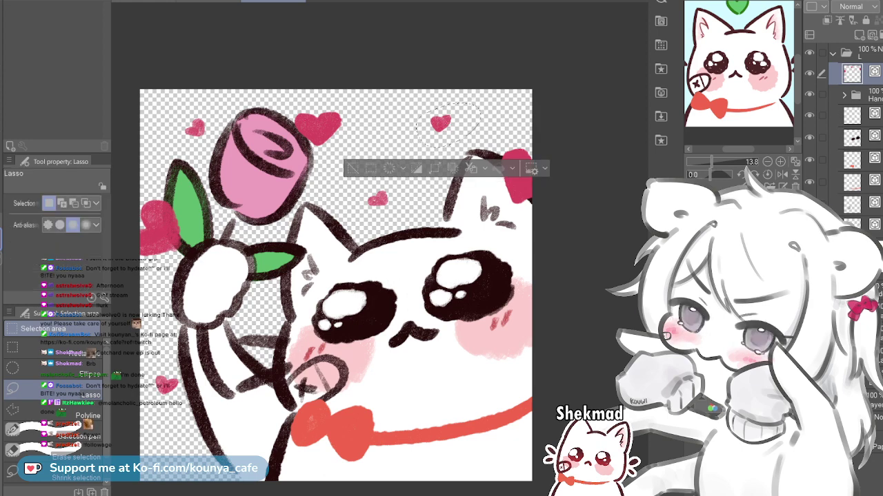
Lasso the large heart beside the rose, tilt it counterclockwise and shift it slightly toward the flower
{"action": "left_click_drag", "start_coordinate": [289, 91], "coordinate": [297, 88]}
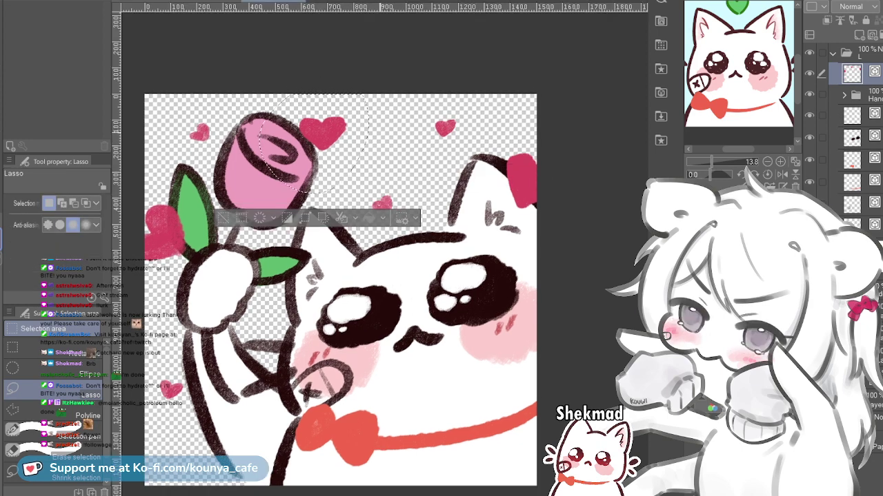
{"action": "key", "text": "ctrl+t"}
{"action": "left_click_drag", "start_coordinate": [376, 74], "coordinate": [372, 70]}
{"action": "mouse_move", "coordinate": [319, 131]}
{"action": "left_mouse_down"}
{"action": "mouse_move", "coordinate": [306, 134]}
{"action": "mouse_move", "coordinate": [308, 128]}
{"action": "left_mouse_up"}
{"action": "key", "text": "Return"}
Lasso the small heart above the forehead, adjust its placement with a transform and clear the selection
{"action": "mouse_move", "coordinate": [354, 170]}
{"action": "left_mouse_down"}
{"action": "mouse_move", "coordinate": [442, 169]}
{"action": "mouse_move", "coordinate": [427, 173]}
{"action": "left_mouse_up"}
{"action": "key", "text": "ctrl+t"}
{"action": "key", "text": "Return"}
{"action": "key", "text": "ctrl+d"}
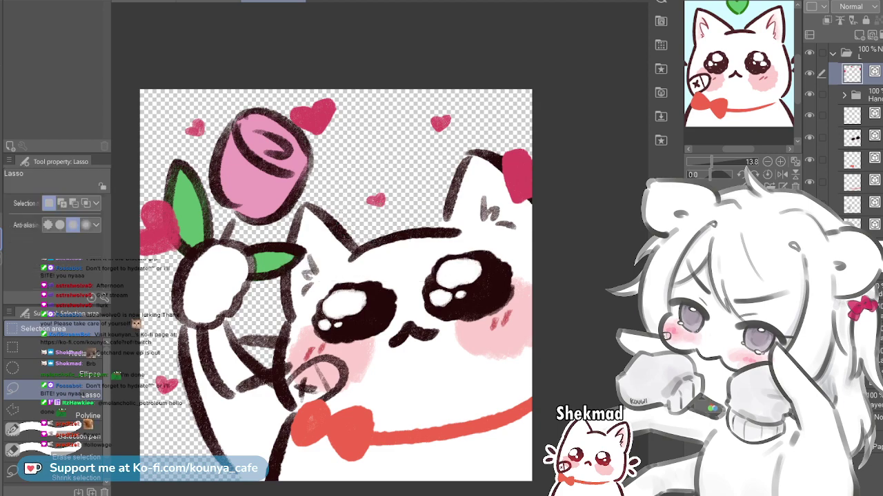
Touch up the small heart above the forehead in crimson with the Serious pencil, using a brush size of 41.8
{"action": "scroll", "coordinate": [371, 150], "scroll_direction": "up", "scroll_amount": 5}
{"action": "scroll", "coordinate": [433, 383], "scroll_direction": "up", "scroll_amount": 2}
{"action": "key", "text": "p"}
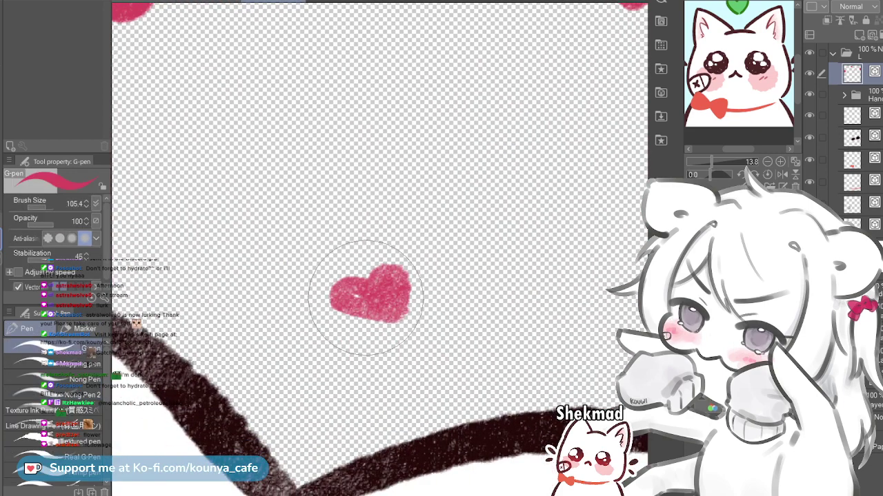
{"action": "mouse_move", "coordinate": [344, 298]}
{"action": "left_mouse_down"}
{"action": "mouse_move", "coordinate": [374, 320]}
{"action": "mouse_move", "coordinate": [341, 288]}
{"action": "mouse_move", "coordinate": [367, 311]}
{"action": "mouse_move", "coordinate": [395, 319]}
{"action": "mouse_move", "coordinate": [375, 289]}
{"action": "mouse_move", "coordinate": [381, 269]}
{"action": "mouse_move", "coordinate": [402, 278]}
{"action": "mouse_move", "coordinate": [399, 322]}
{"action": "left_mouse_up"}
{"action": "key", "text": "bracketleft"}
{"action": "scroll", "coordinate": [397, 321], "scroll_direction": "down", "scroll_amount": 6}
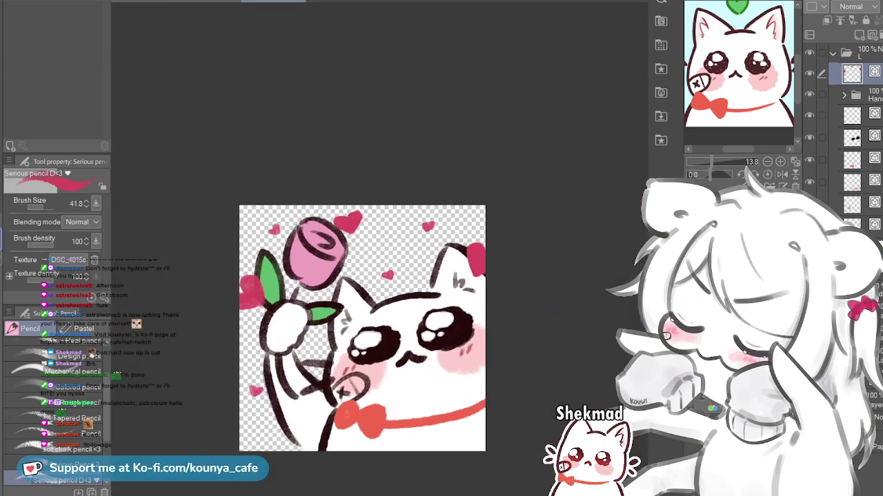
Round out the shape of the small heart at the rose's upper left with crimson pencil strokes
{"action": "left_click_drag", "start_coordinate": [324, 397], "coordinate": [329, 343]}
{"action": "scroll", "coordinate": [329, 356], "scroll_direction": "up", "scroll_amount": 1}
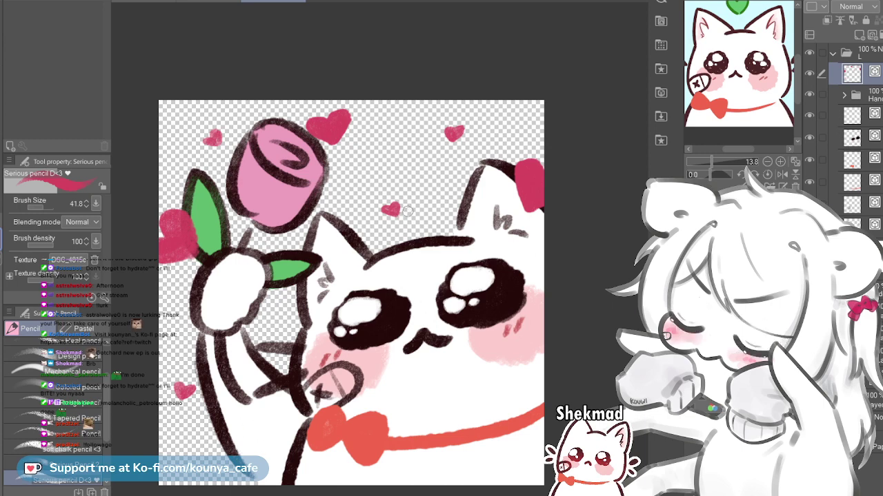
{"action": "scroll", "coordinate": [406, 212], "scroll_direction": "down", "scroll_amount": 6}
{"action": "scroll", "coordinate": [406, 211], "scroll_direction": "up", "scroll_amount": 5}
{"action": "scroll", "coordinate": [228, 124], "scroll_direction": "up", "scroll_amount": 6}
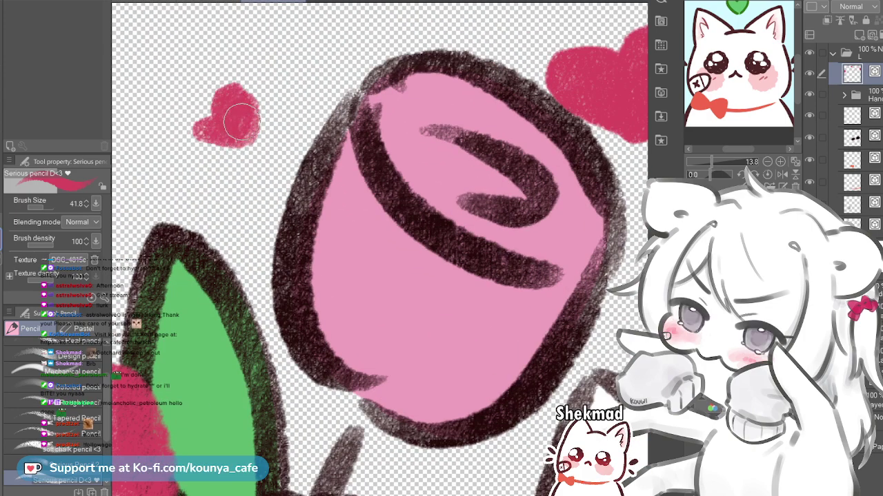
{"action": "left_click_drag", "start_coordinate": [235, 118], "coordinate": [255, 138]}
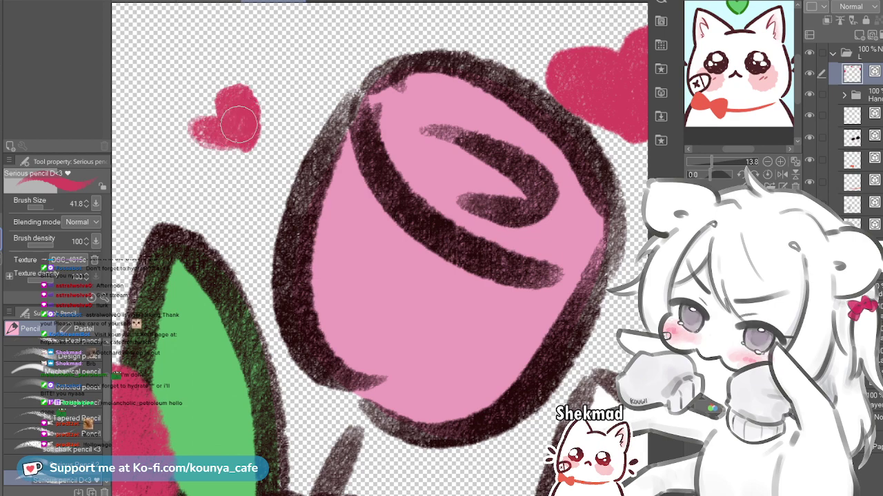
Select the large heart's stroke beside the rose, scale it slightly and nudge it into place
{"action": "scroll", "coordinate": [247, 124], "scroll_direction": "down", "scroll_amount": 7}
{"action": "scroll", "coordinate": [332, 136], "scroll_direction": "up", "scroll_amount": 1}
{"action": "left_click", "coordinate": [332, 115], "text": "ctrl"}
{"action": "left_click_drag", "start_coordinate": [376, 156], "coordinate": [374, 154]}
{"action": "left_click_drag", "start_coordinate": [332, 120], "coordinate": [325, 116]}
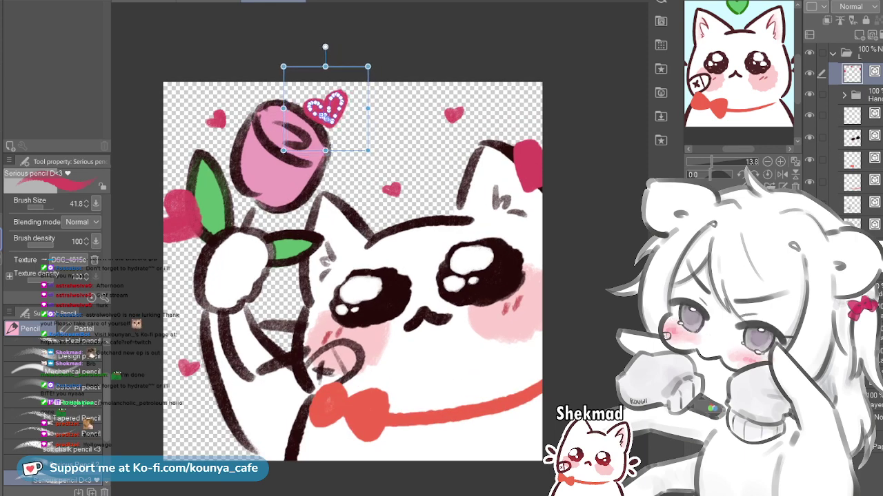
Shrink and rotate the small heart at the rose's upper left, move it closer to the canvas corner and deselect
{"action": "left_click", "coordinate": [217, 119], "text": "ctrl"}
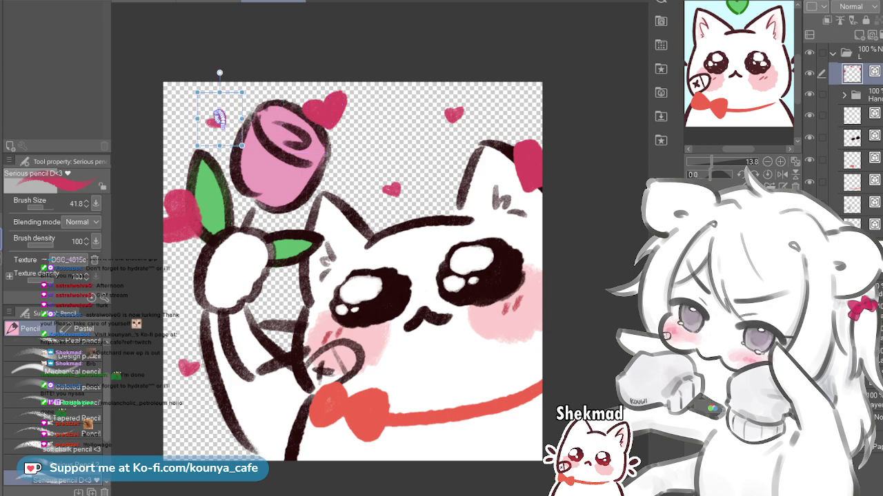
{"action": "key", "text": "m"}
{"action": "mouse_move", "coordinate": [200, 89]}
{"action": "left_mouse_down"}
{"action": "mouse_move", "coordinate": [188, 103]}
{"action": "mouse_move", "coordinate": [203, 89]}
{"action": "left_mouse_up"}
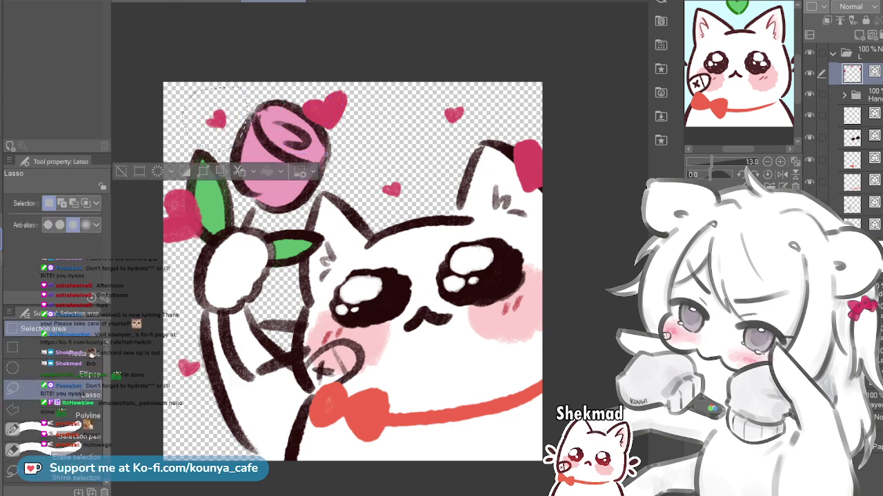
{"action": "key", "text": "ctrl+t"}
{"action": "mouse_move", "coordinate": [247, 151]}
{"action": "left_mouse_down"}
{"action": "mouse_move", "coordinate": [207, 111]}
{"action": "mouse_move", "coordinate": [230, 138]}
{"action": "left_mouse_up"}
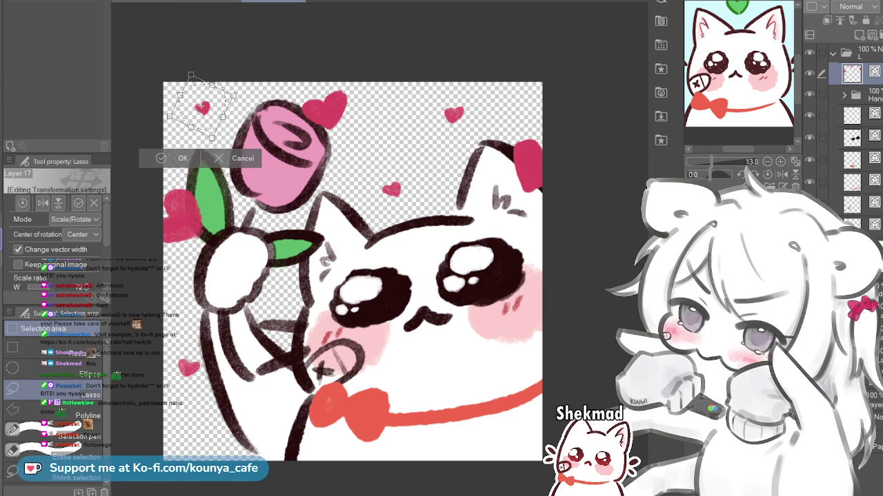
{"action": "left_click_drag", "start_coordinate": [203, 107], "coordinate": [204, 104]}
{"action": "key", "text": "Return"}
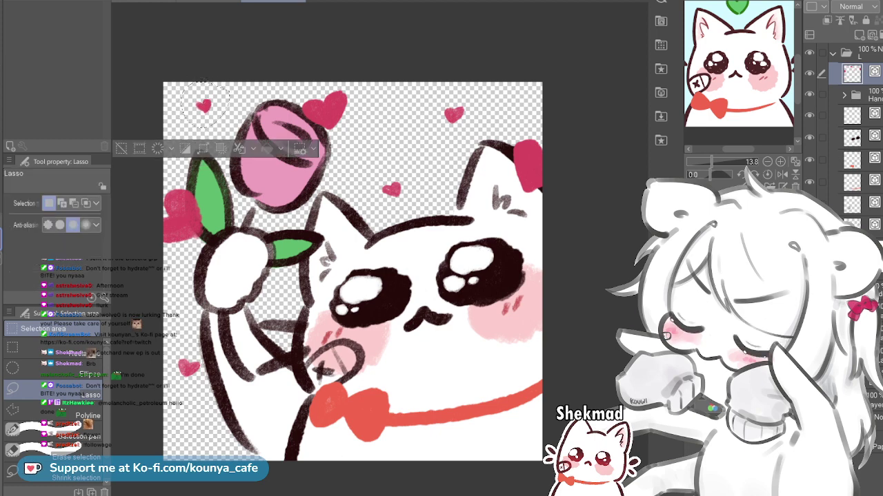
{"action": "key", "text": "ctrl+d"}
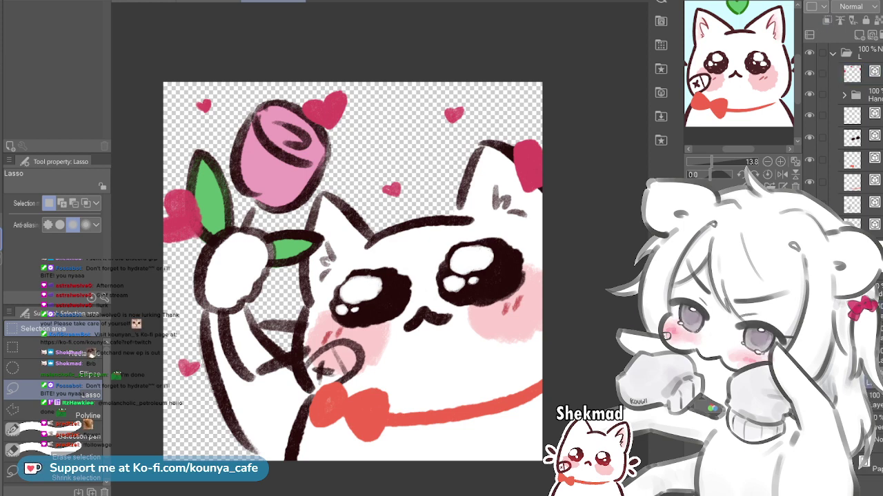
Paint pale pink shading inside the cat's ears with the Serious pencil at a reduced brush size of 208.6
{"action": "key", "text": "p"}
{"action": "key", "text": "p"}
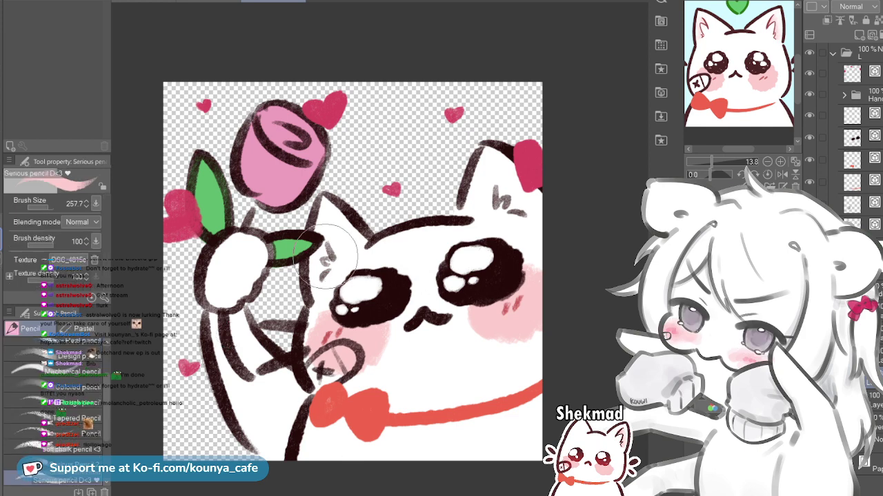
{"action": "key", "text": "["}
{"action": "key", "text": "["}
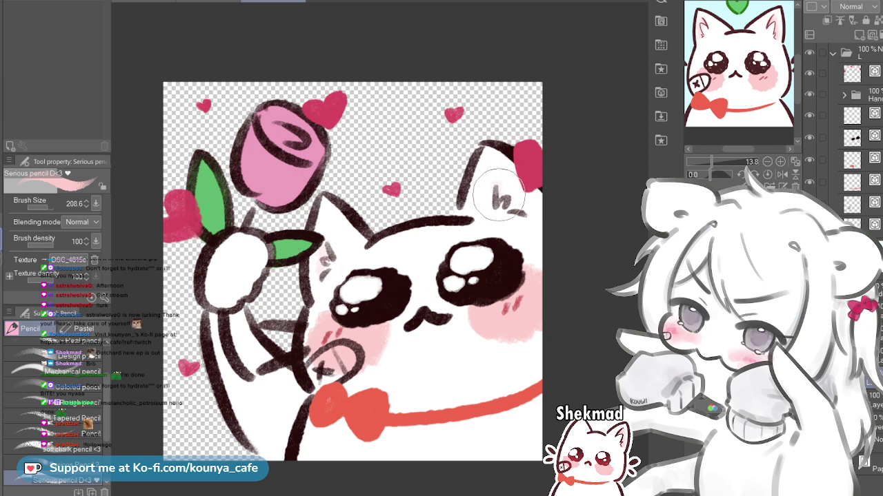
{"action": "left_click_drag", "start_coordinate": [521, 200], "coordinate": [505, 195]}
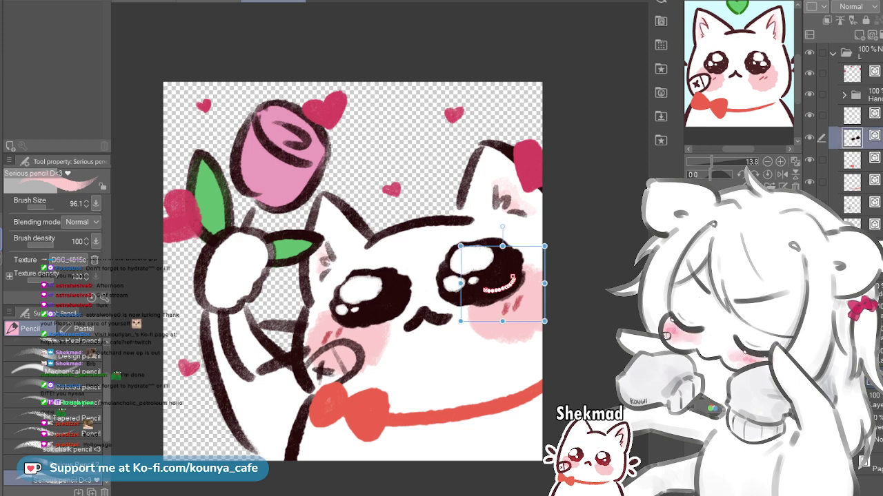
Add a new layer above the eyes layer and clip it to the eyes
{"action": "left_click", "coordinate": [853, 138]}
{"action": "left_click", "coordinate": [827, 21]}
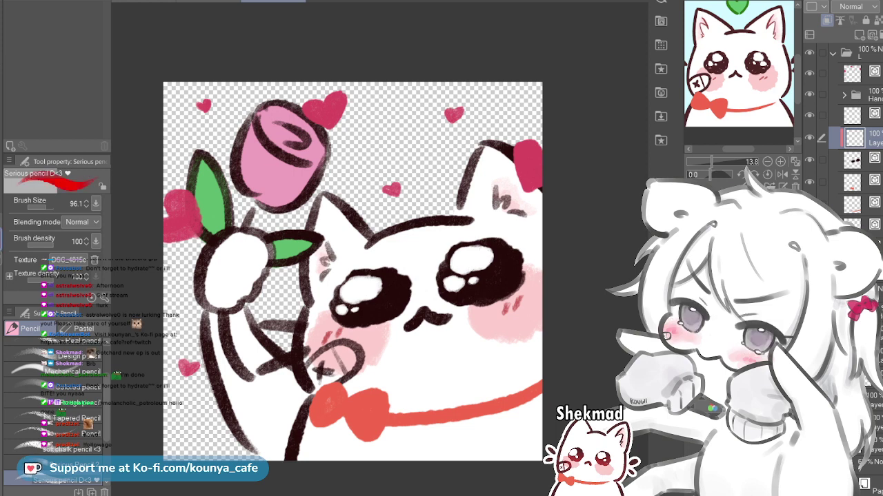
{"action": "left_click", "coordinate": [51, 208]}
{"action": "mouse_move", "coordinate": [479, 328]}
{"action": "left_mouse_down"}
{"action": "mouse_move", "coordinate": [417, 366]}
{"action": "mouse_move", "coordinate": [411, 339]}
{"action": "left_mouse_up"}
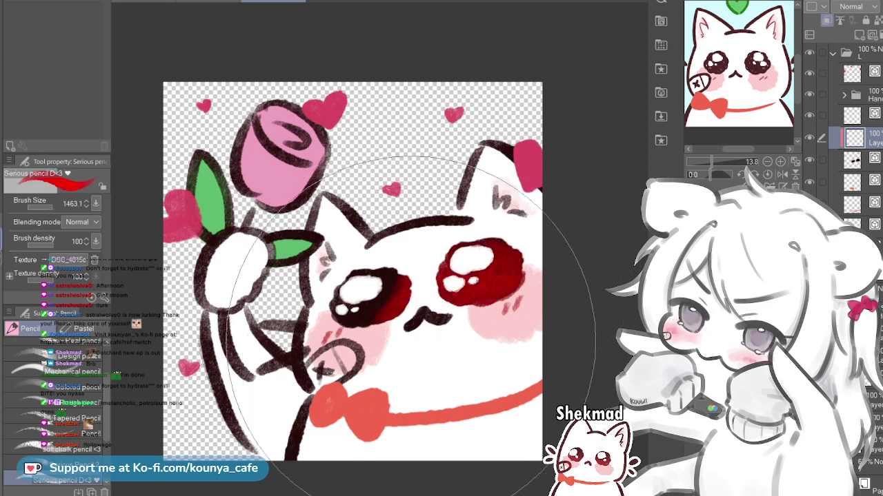
{"action": "key", "text": "ctrl+z"}
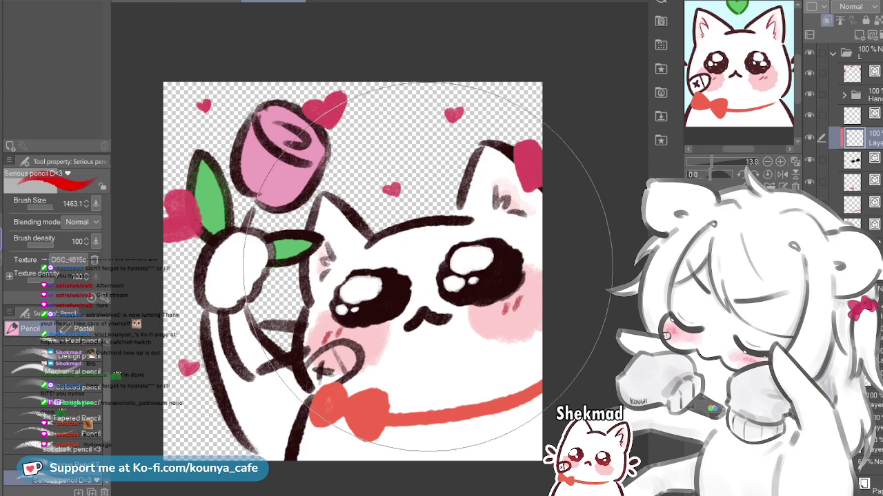
Switch to the Highlight airbrush and reduce its brush size to 517.3
{"action": "key", "text": "b"}
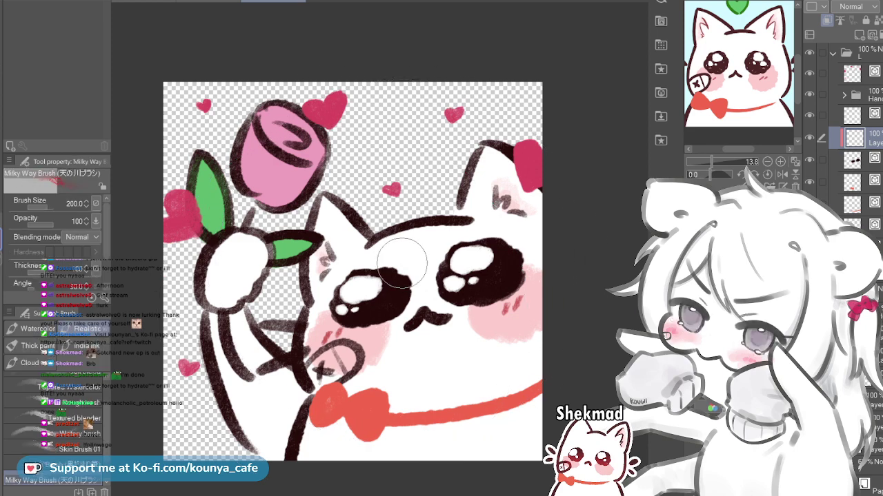
{"action": "key", "text": "b"}
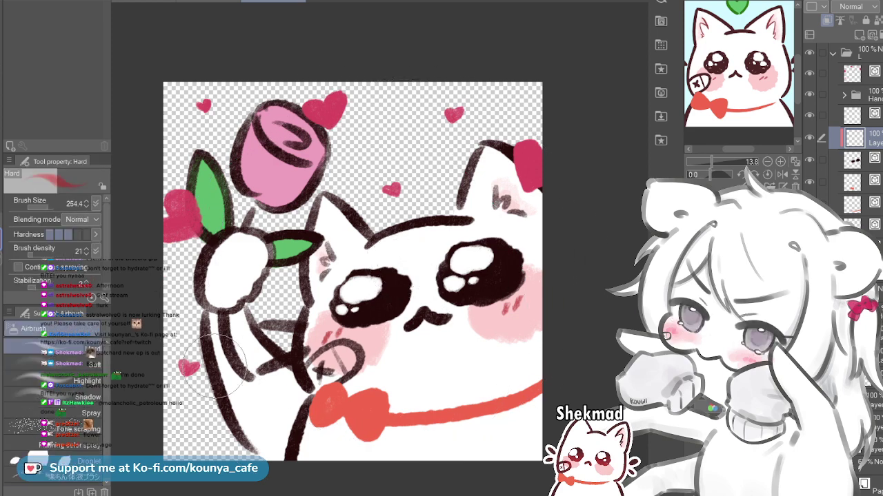
{"action": "left_click", "coordinate": [69, 380]}
{"action": "left_click_drag", "start_coordinate": [426, 381], "coordinate": [508, 381]}
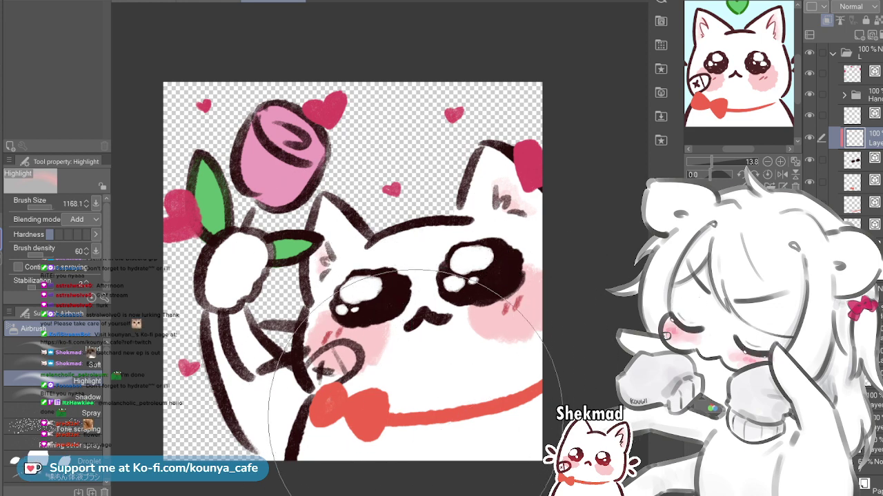
{"action": "key", "text": "bracketleft"}
{"action": "key", "text": "bracketleft"}
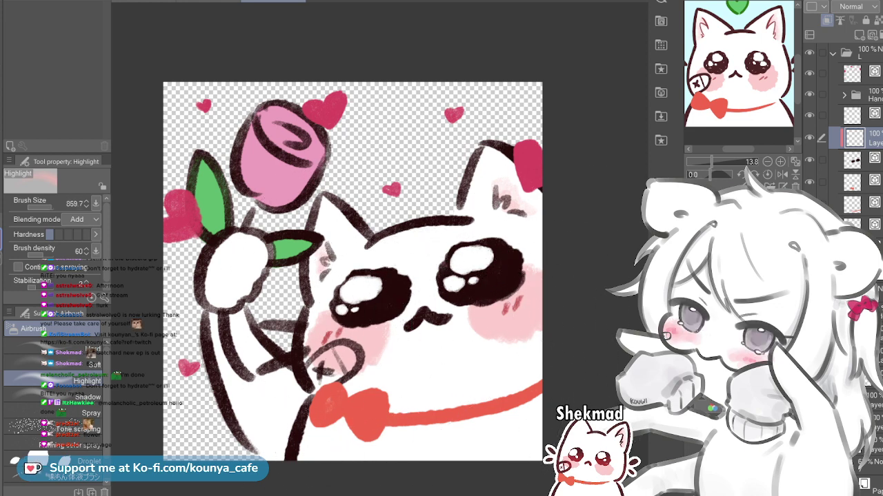
{"action": "key", "text": "bracketleft"}
{"action": "key", "text": "bracketleft"}
{"action": "key", "text": "bracketleft"}
{"action": "key", "text": "bracketleft"}
{"action": "key", "text": "bracketleft"}
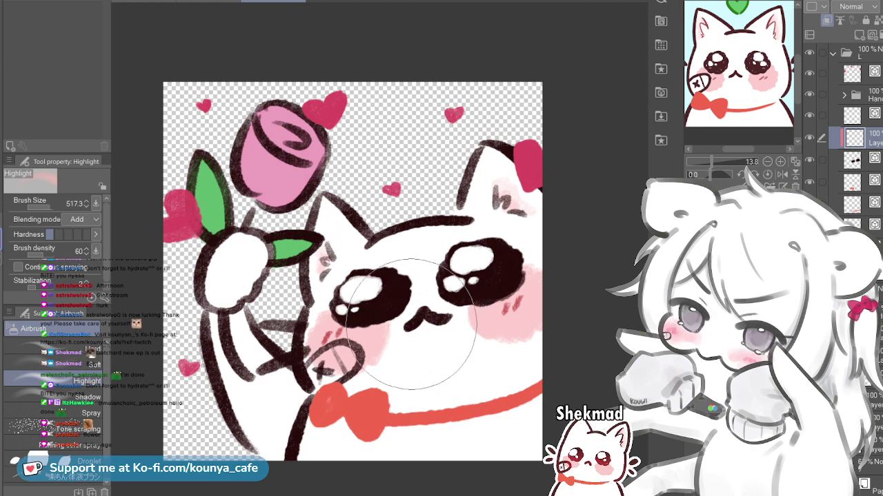
Airbrush a soft red glow over the lower part of both eyes in Normal blending mode, finishing with brush size 546.7
{"action": "left_click_drag", "start_coordinate": [375, 346], "coordinate": [394, 310]}
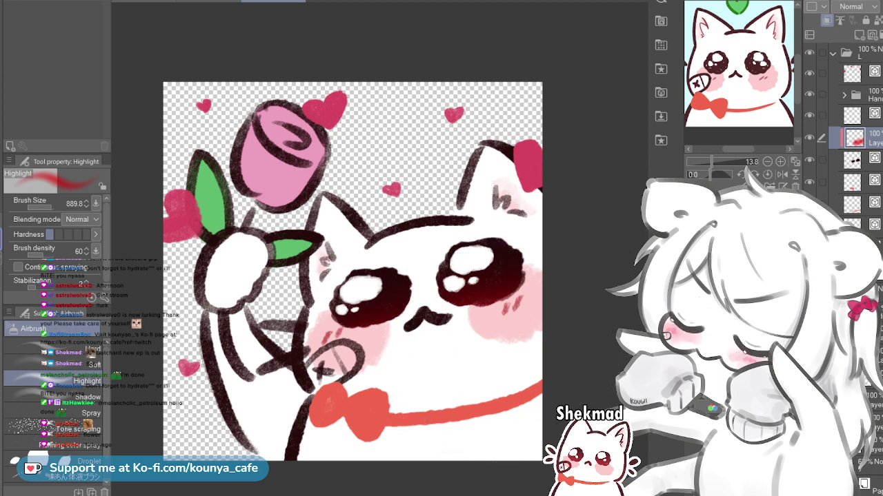
{"action": "left_click_drag", "start_coordinate": [407, 278], "coordinate": [370, 336]}
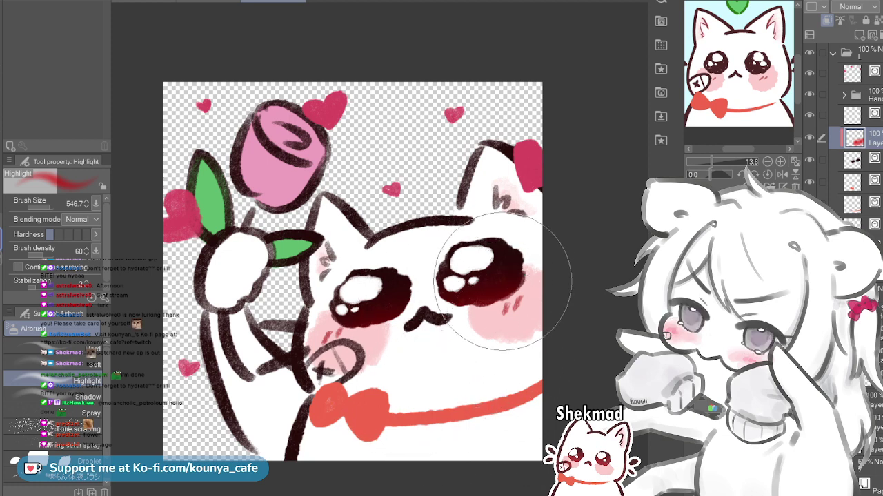
{"action": "scroll", "coordinate": [522, 277], "scroll_direction": "down", "scroll_amount": 5}
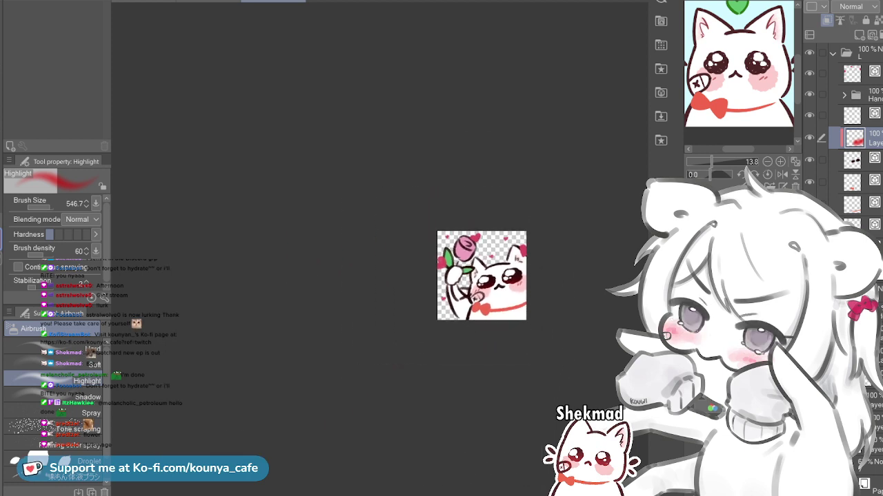
{"action": "scroll", "coordinate": [522, 279], "scroll_direction": "up", "scroll_amount": 5}
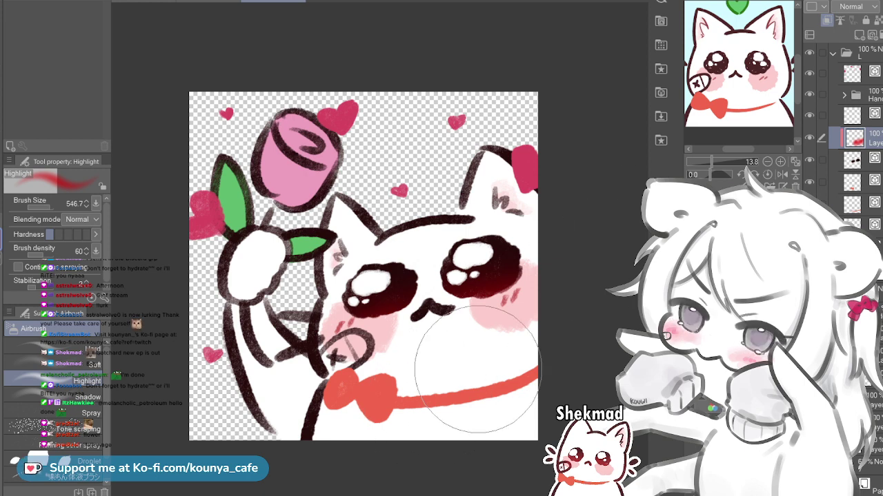
Paint the bandage on the cat's cheek white with the Serious pencil, reducing the brush size to 101.5
{"action": "left_click", "coordinate": [873, 138]}
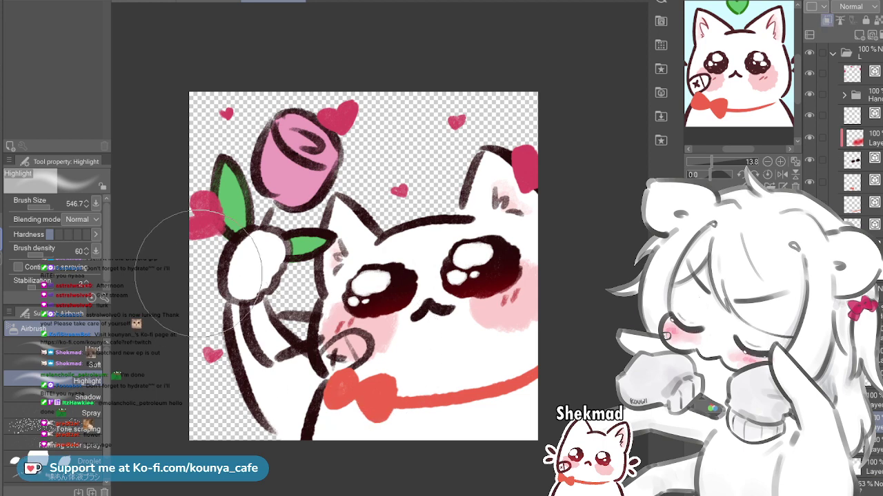
{"action": "key", "text": "p"}
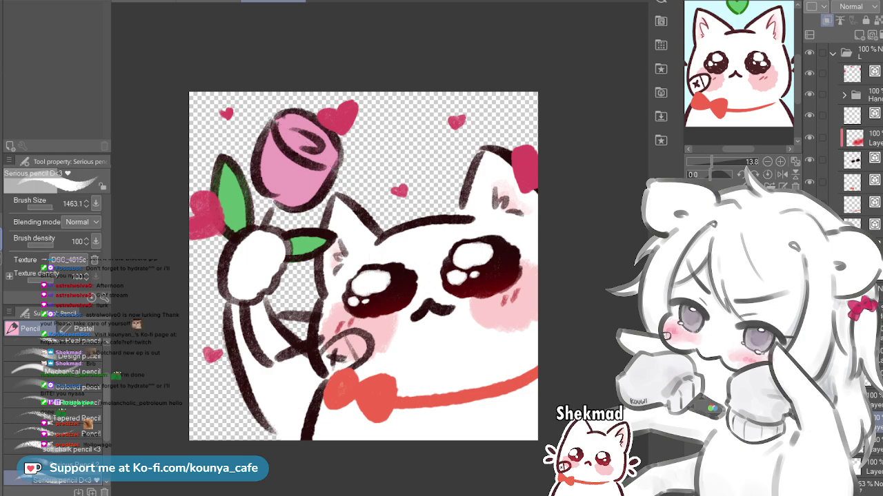
{"action": "scroll", "coordinate": [403, 343], "scroll_direction": "up", "scroll_amount": 3}
{"action": "left_click_drag", "start_coordinate": [380, 131], "coordinate": [181, 131]}
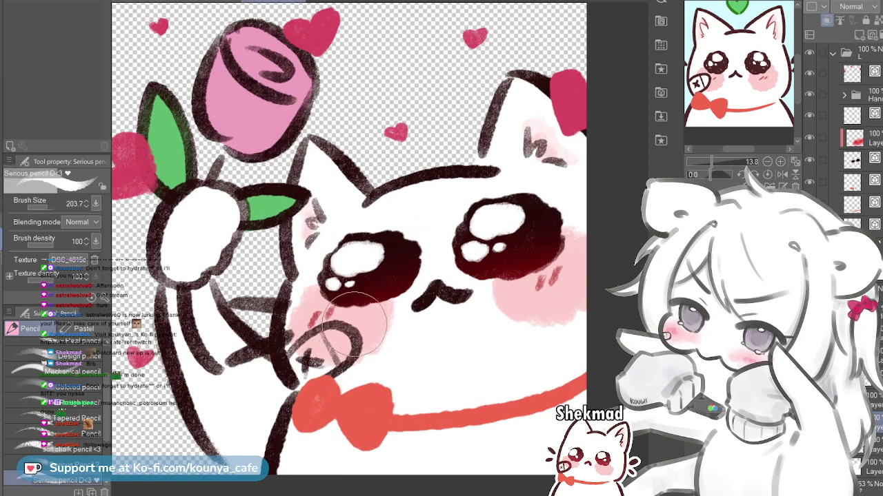
{"action": "key", "text": "bracketleft"}
{"action": "key", "text": "bracketleft"}
{"action": "key", "text": "bracketleft"}
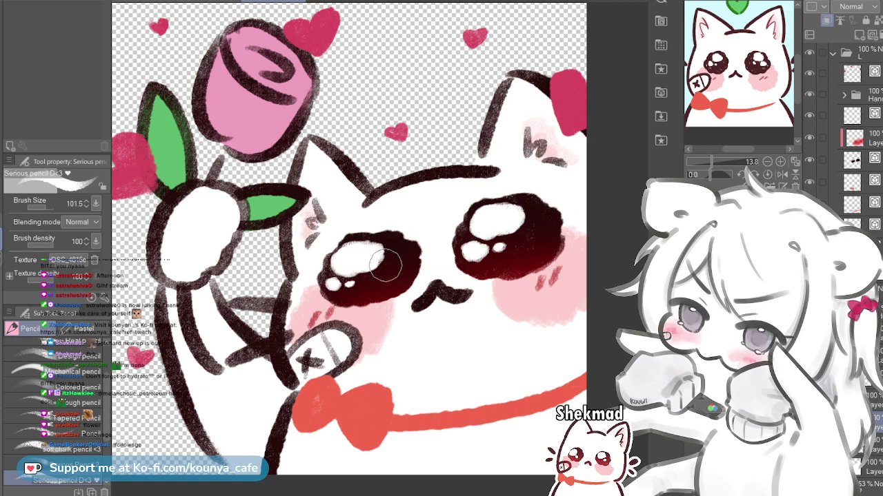
{"action": "scroll", "coordinate": [389, 256], "scroll_direction": "down", "scroll_amount": 2}
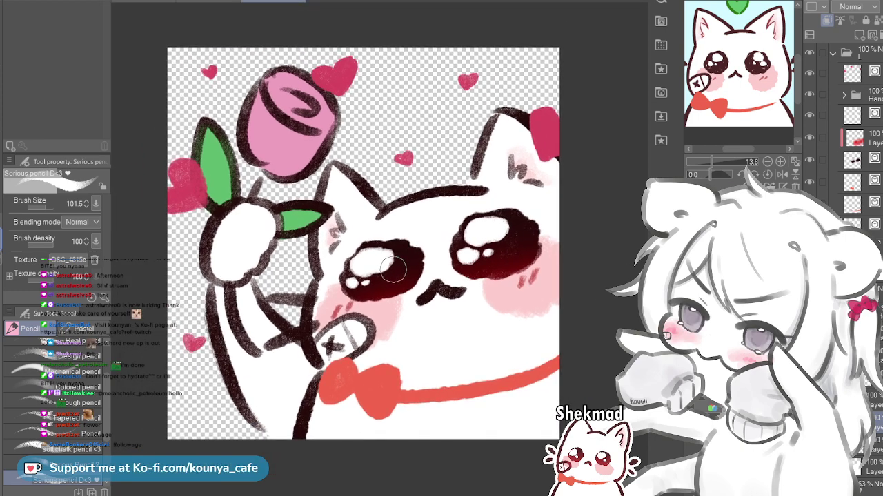
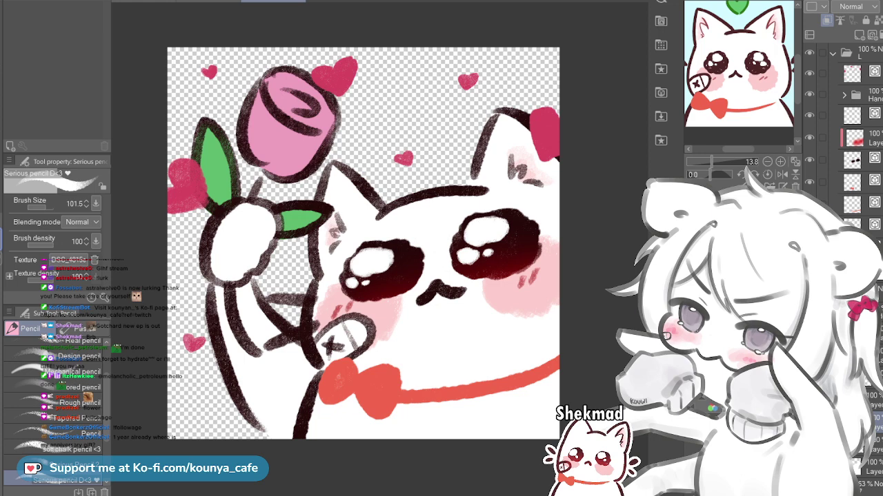
Add a new layer clipped to the rose's base colour layer and sample the rose's pink as the drawing colour
{"action": "left_click", "coordinate": [860, 53]}
{"action": "left_click", "coordinate": [833, 54]}
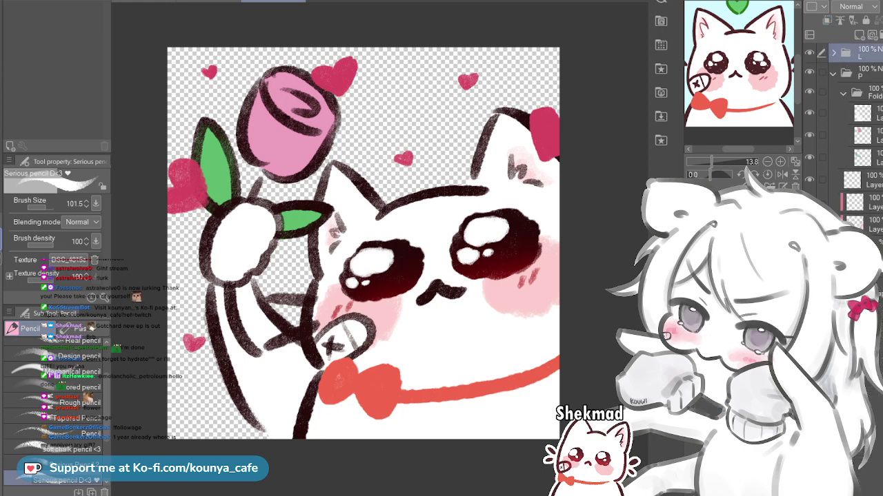
{"action": "left_click", "coordinate": [833, 73]}
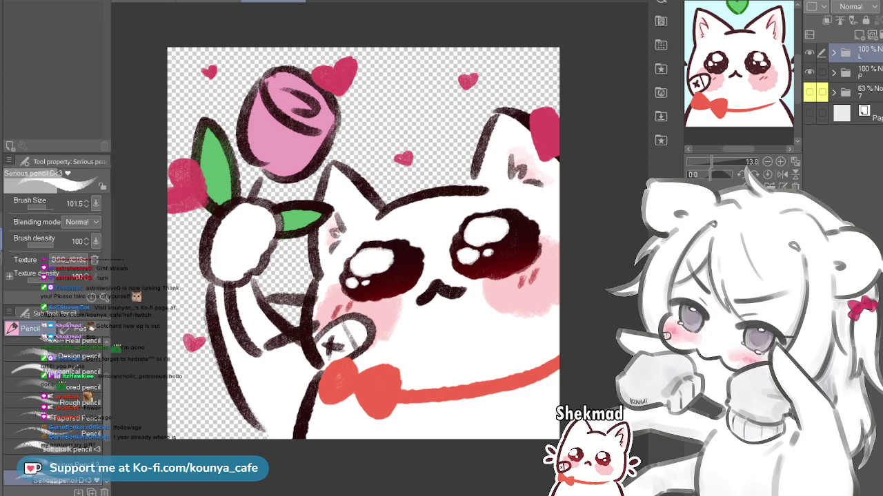
{"action": "left_click", "coordinate": [284, 141], "text": "ctrl+shift"}
{"action": "left_click", "coordinate": [870, 158]}
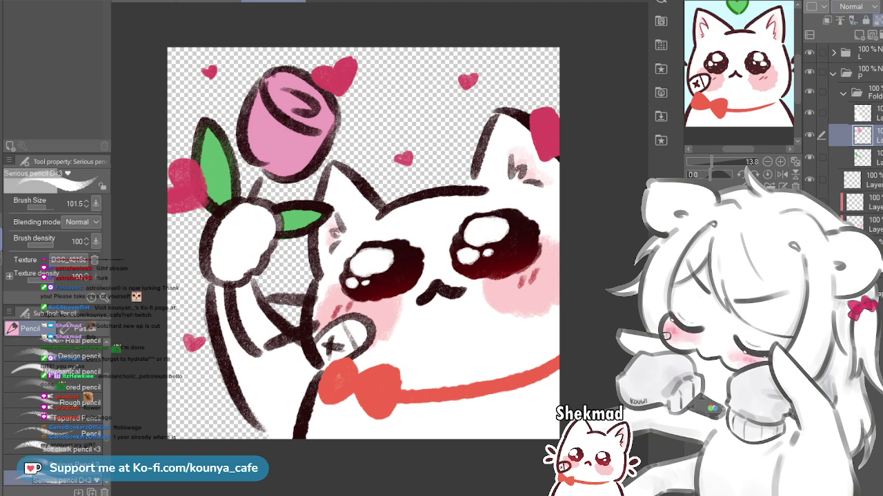
{"action": "key", "text": "ctrl+shift+n"}
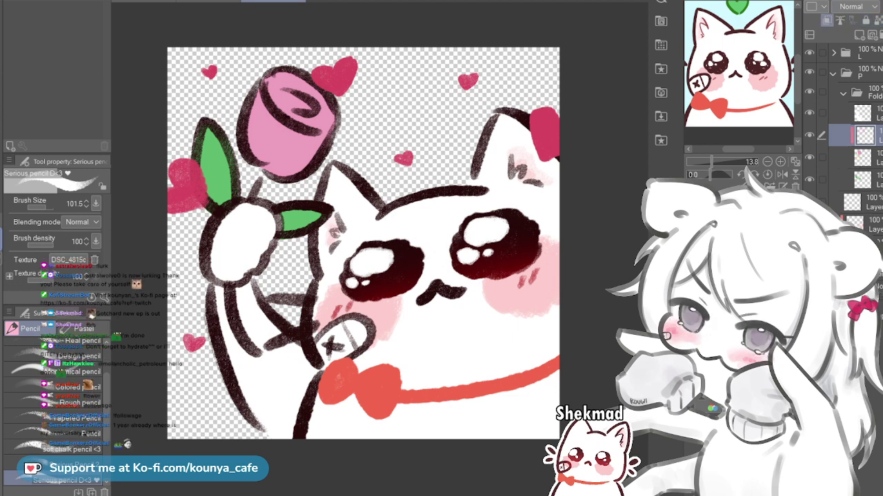
{"action": "left_click", "coordinate": [866, 158]}
{"action": "left_click", "coordinate": [282, 150], "text": "alt"}
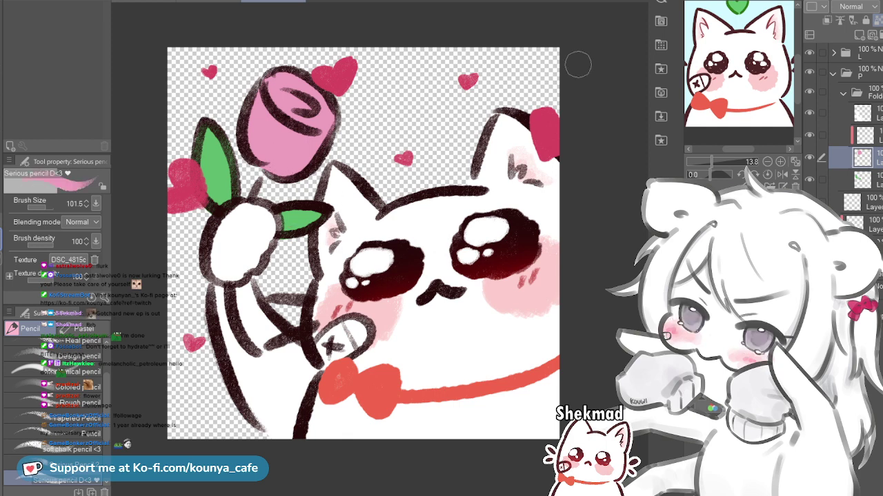
Set the rose base layer's blending mode to Overlay and the Serious pencil's brush size to 311.6
{"action": "left_click", "coordinate": [856, 7]}
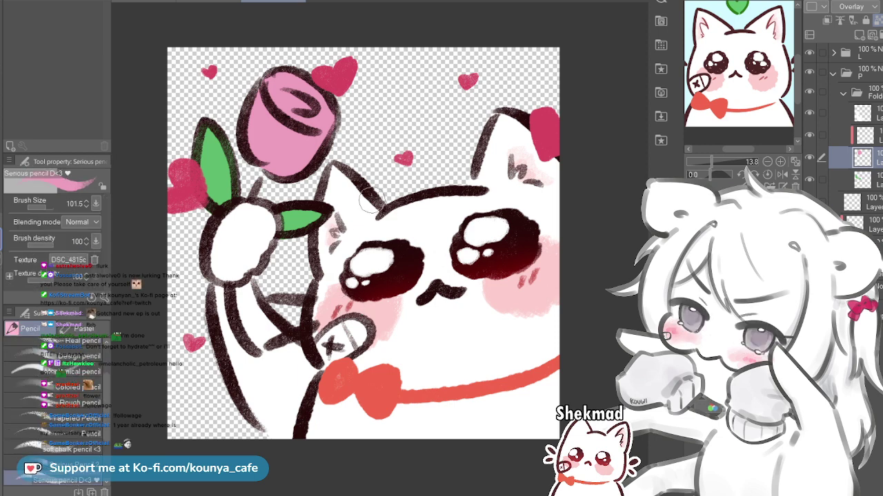
{"action": "key", "text": "]"}
{"action": "key", "text": "]"}
{"action": "key", "text": "]"}
{"action": "key", "text": "]"}
{"action": "key", "text": "]"}
{"action": "key", "text": "]"}
{"action": "key", "text": "]"}
{"action": "key", "text": "]"}
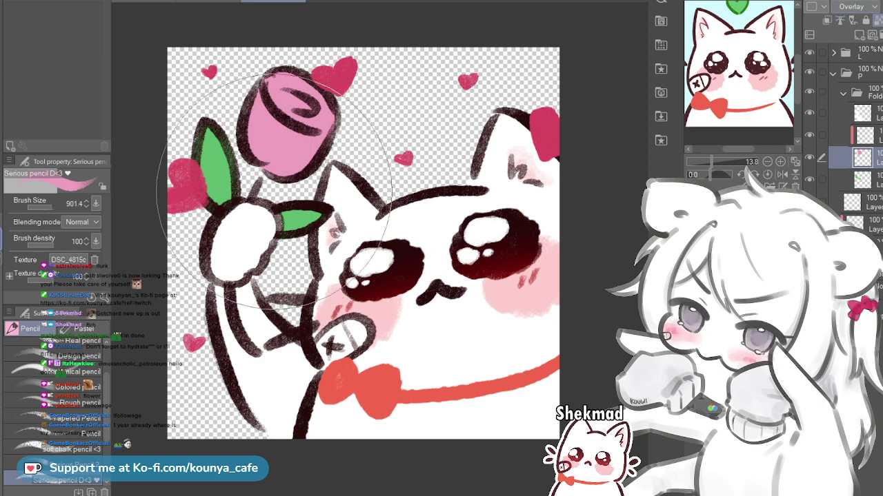
{"action": "key", "text": "["}
{"action": "key", "text": "["}
{"action": "key", "text": "["}
{"action": "key", "text": "["}
{"action": "key", "text": "["}
{"action": "key", "text": "["}
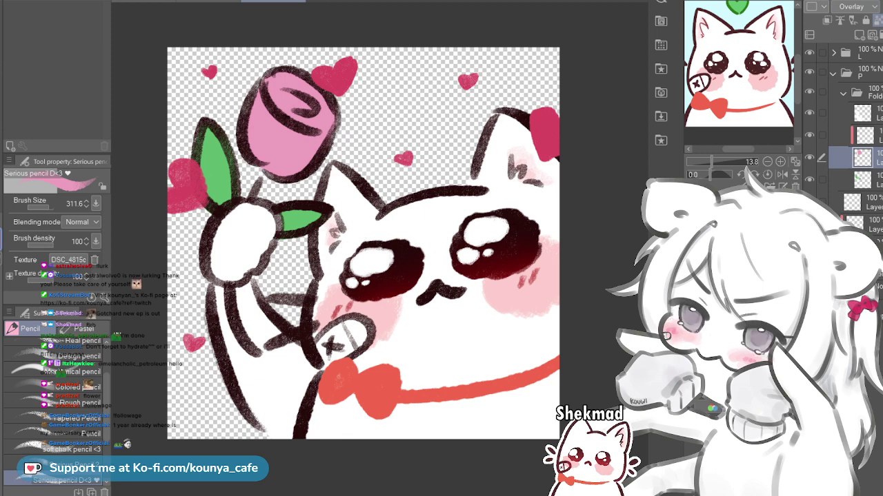
Change the rose base layer's blending mode to Multiply and select the clipped layer above it
{"action": "left_click", "coordinate": [855, 7]}
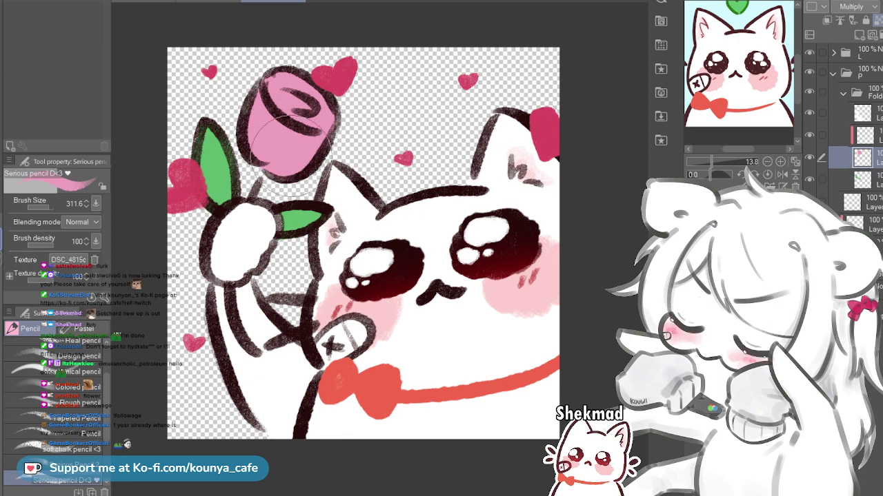
{"action": "left_click", "coordinate": [874, 136]}
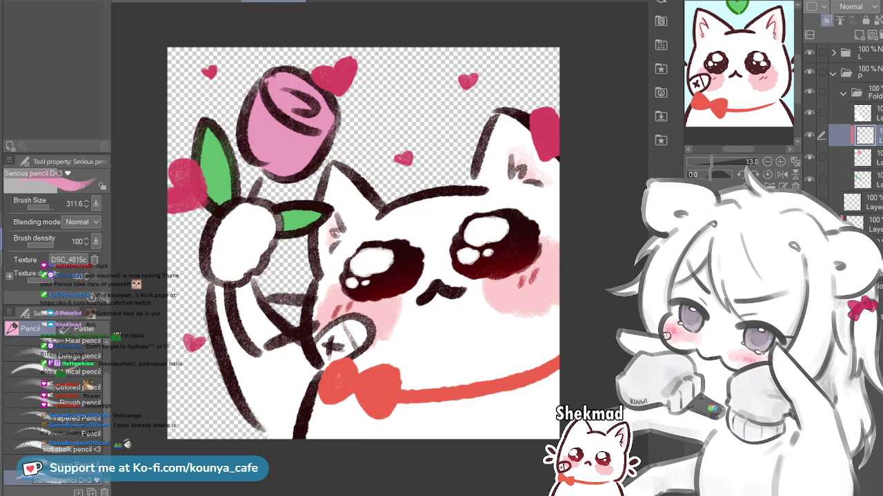
{"action": "left_click", "coordinate": [874, 158]}
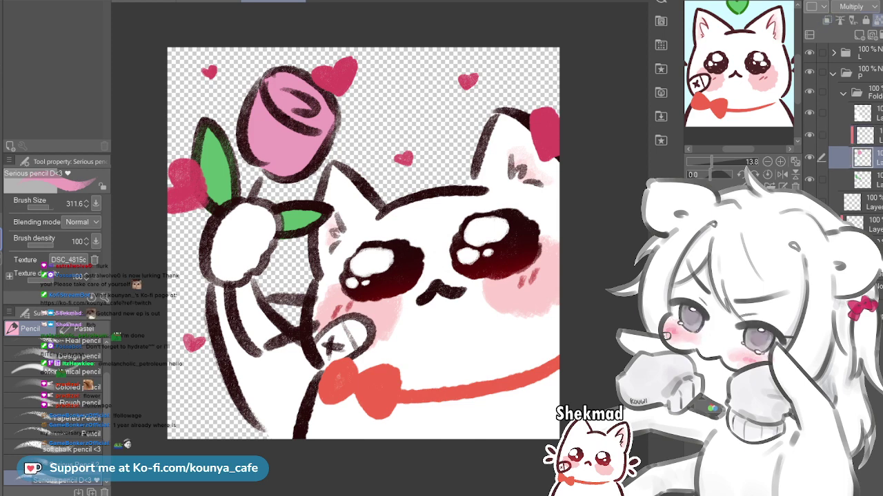
{"action": "left_click", "coordinate": [875, 136]}
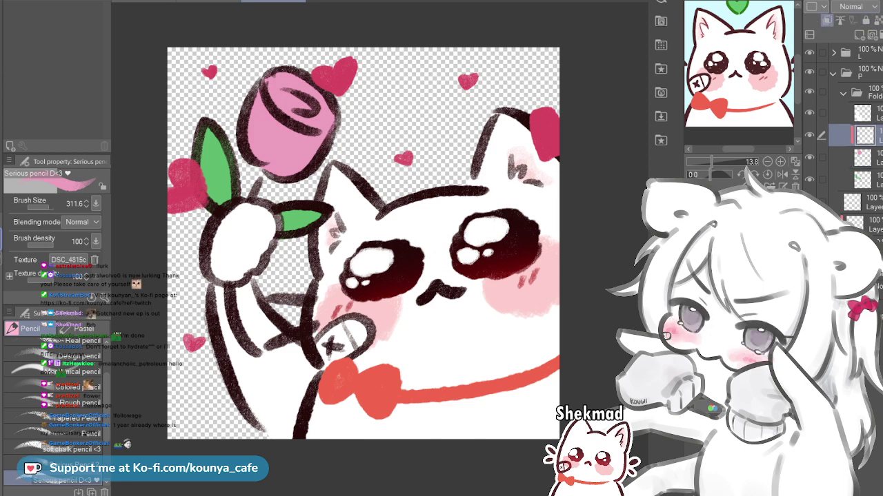
Shade the rose's petals in darker pink on the clipped Multiply layer, varying the brush size and finishing at 247.5
{"action": "mouse_move", "coordinate": [307, 200]}
{"action": "left_mouse_down"}
{"action": "mouse_move", "coordinate": [293, 178]}
{"action": "mouse_move", "coordinate": [403, 160]}
{"action": "left_mouse_up"}
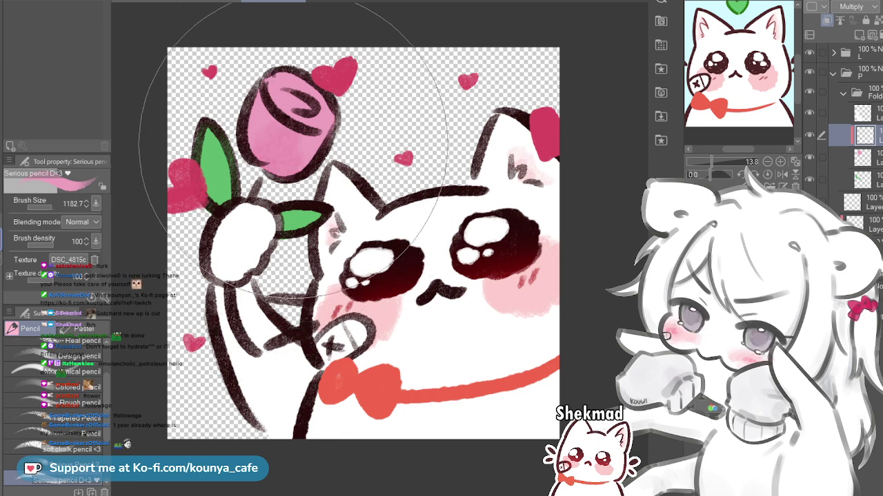
{"action": "left_click_drag", "start_coordinate": [238, 121], "coordinate": [283, 136]}
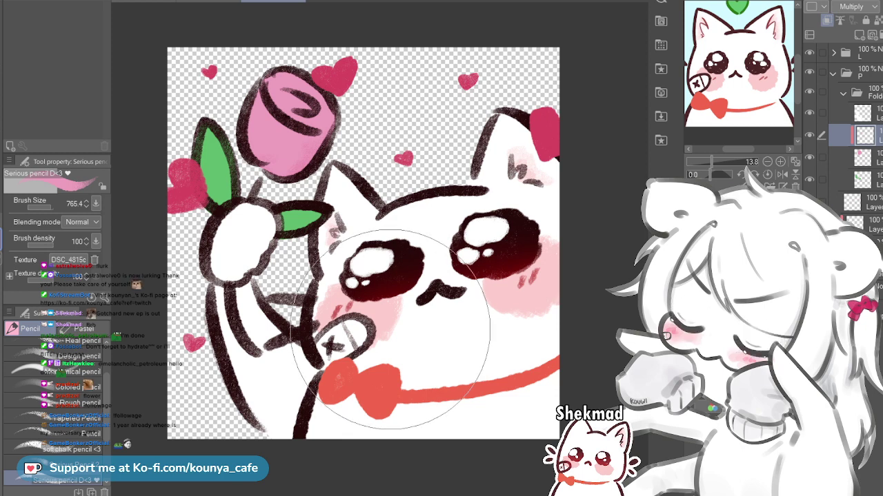
{"action": "key", "text": "]"}
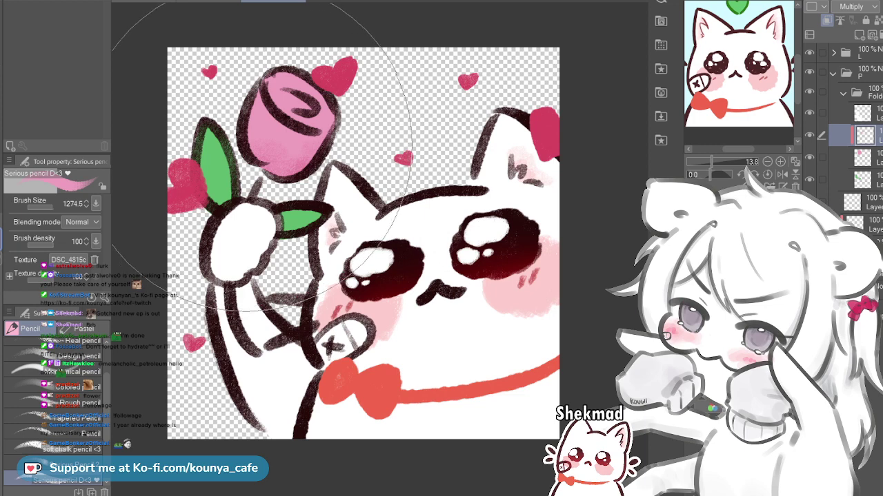
{"action": "key", "text": "["}
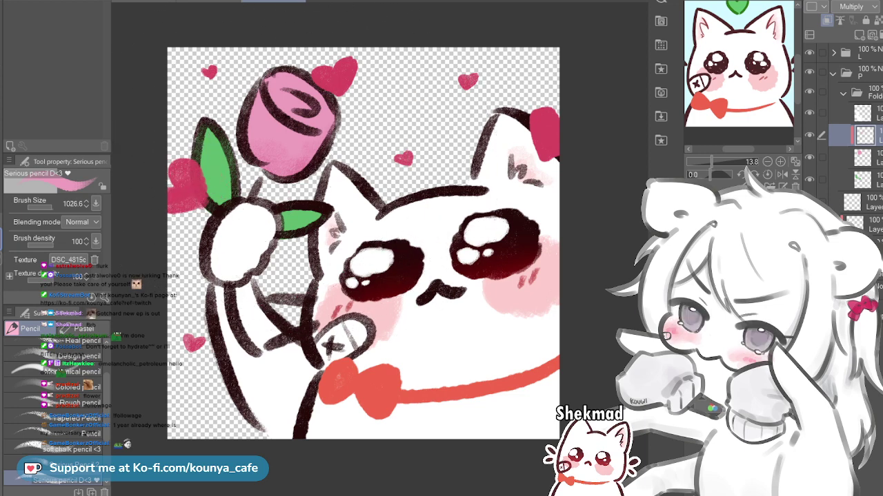
{"action": "key", "text": "["}
{"action": "left_click_drag", "start_coordinate": [246, 96], "coordinate": [318, 145]}
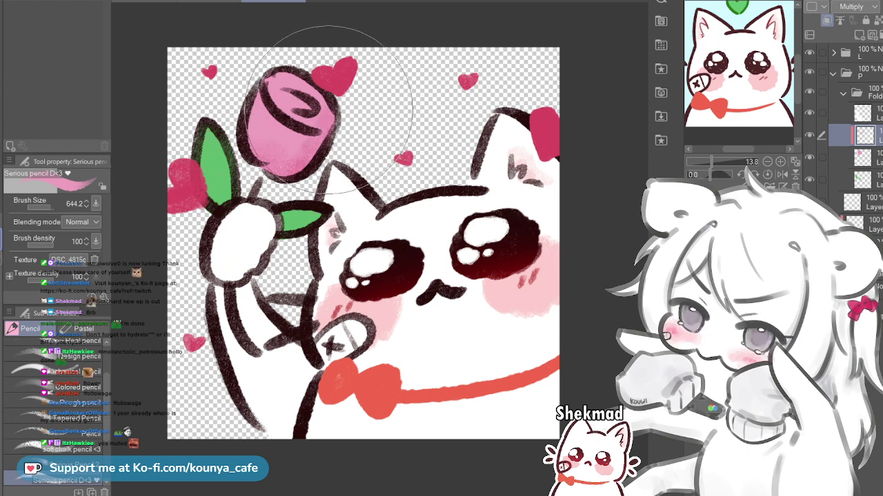
{"action": "left_click_drag", "start_coordinate": [267, 129], "coordinate": [236, 129]}
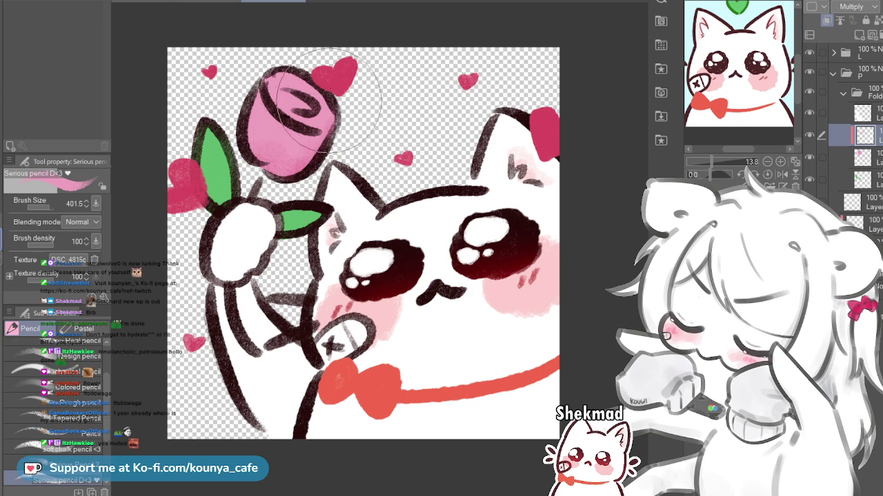
{"action": "key", "text": "bracketleft"}
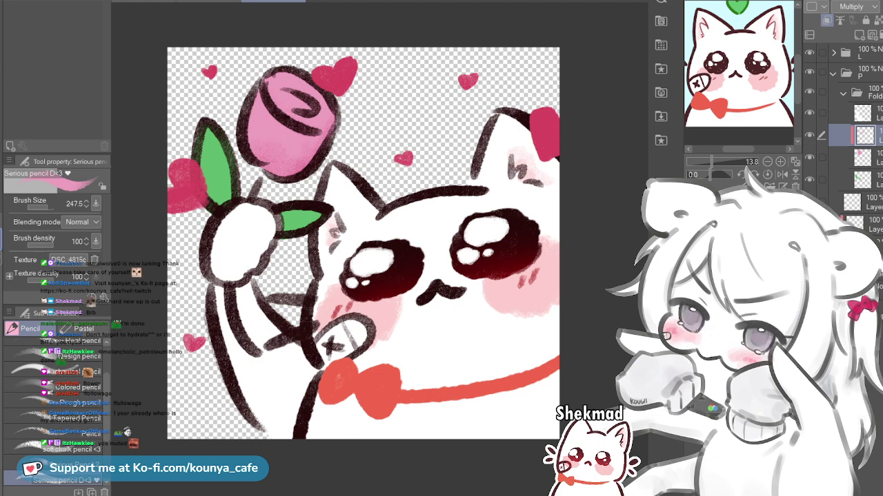
Select the rose's line-art layer and remove the thick swirl strokes inside the top of the bloom
{"action": "left_click", "coordinate": [307, 99], "text": "ctrl"}
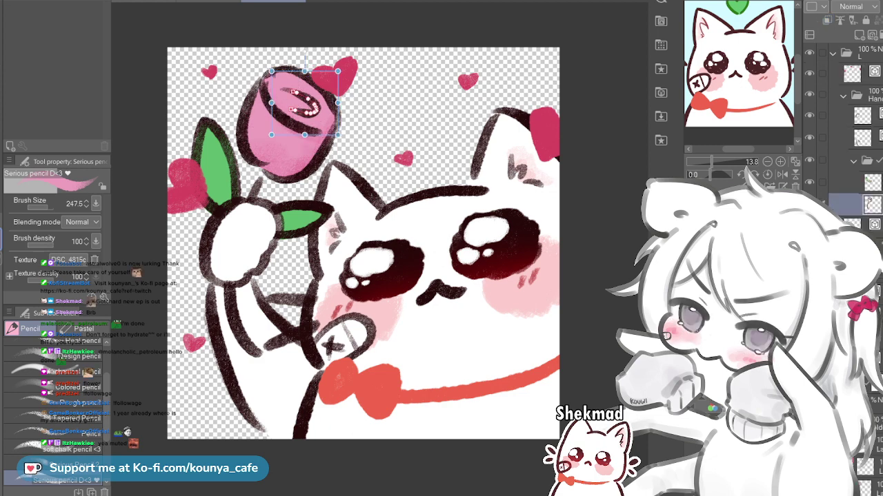
{"action": "left_click", "coordinate": [864, 467]}
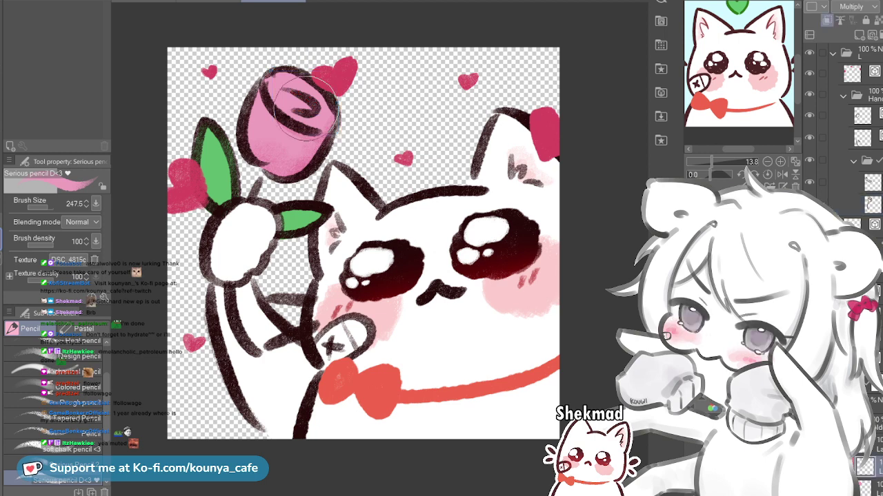
{"action": "left_click", "coordinate": [855, 204]}
{"action": "left_click", "coordinate": [864, 468]}
{"action": "left_click", "coordinate": [856, 204]}
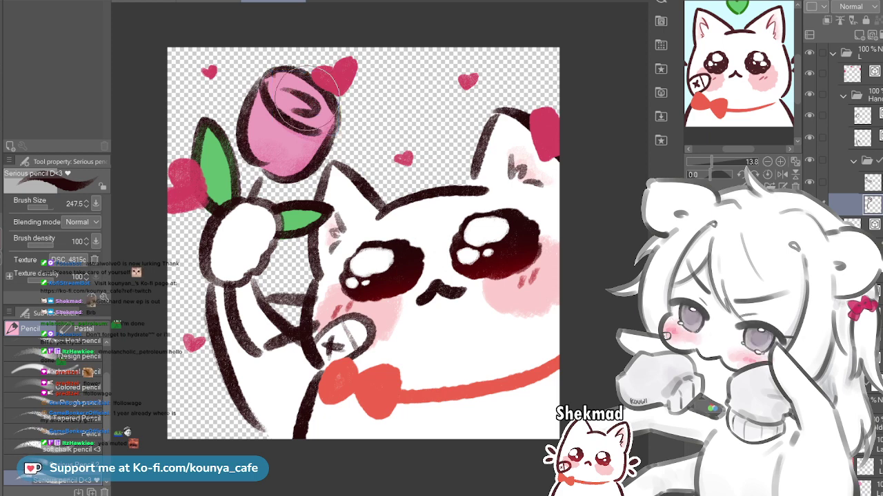
{"action": "key", "text": "ctrl+z"}
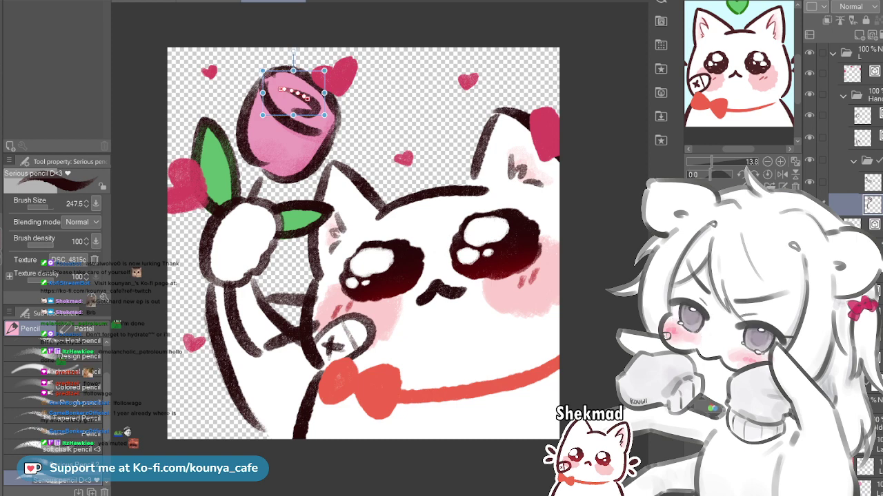
{"action": "key", "text": "ctrl+z"}
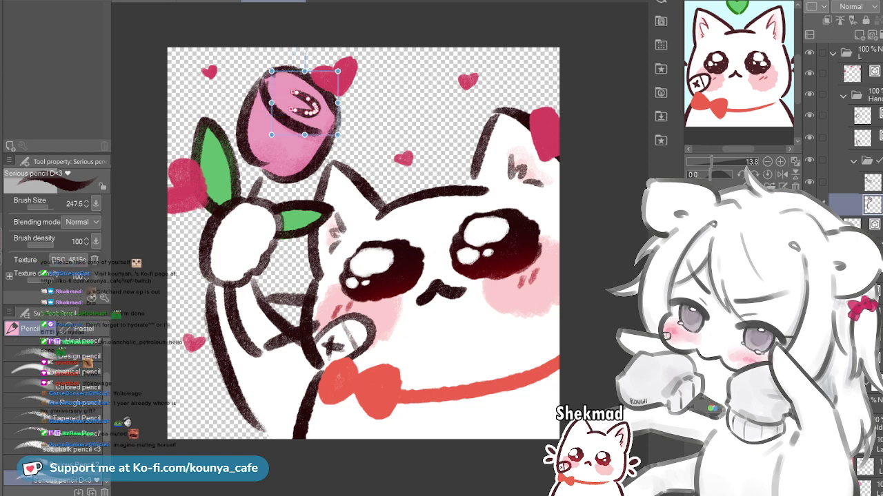
{"action": "key", "text": "Return"}
Redraw the swirl inside the rose with thinner dark lines at brush size 77.6, undoing unsuccessful strokes
{"action": "left_click_drag", "start_coordinate": [304, 75], "coordinate": [288, 75]}
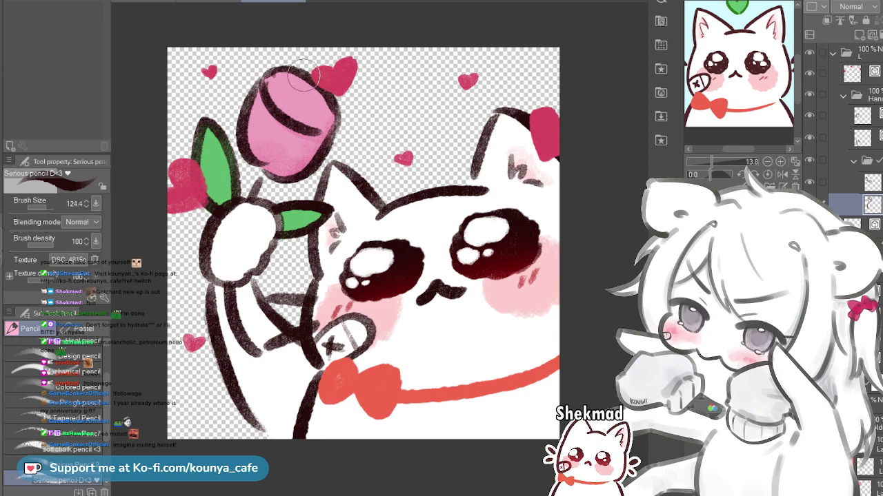
{"action": "key", "text": "bracketleft"}
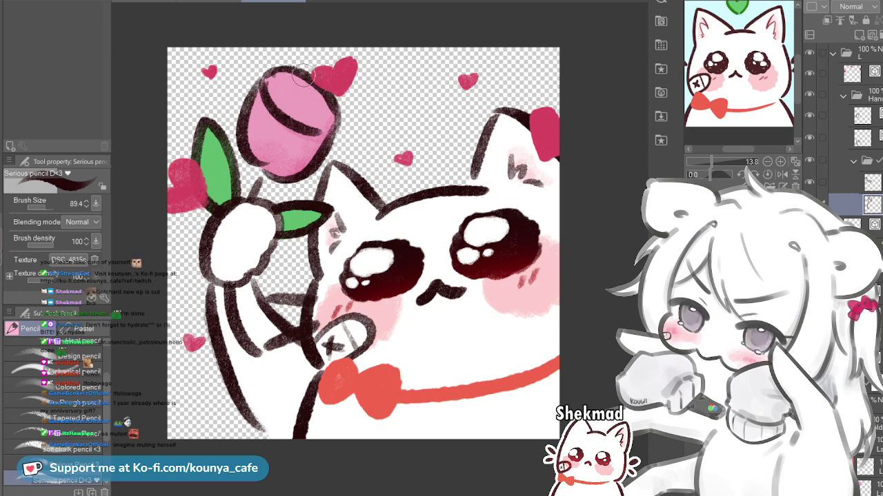
{"action": "key", "text": "bracketleft"}
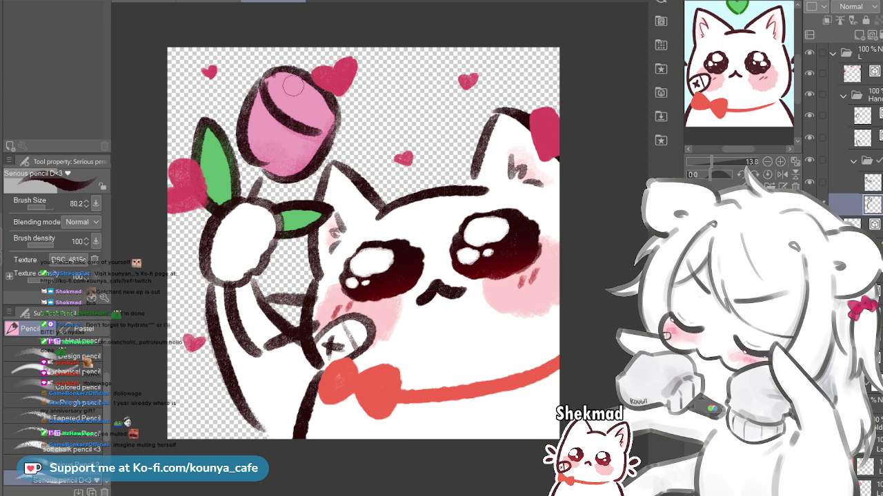
{"action": "key", "text": "bracketright"}
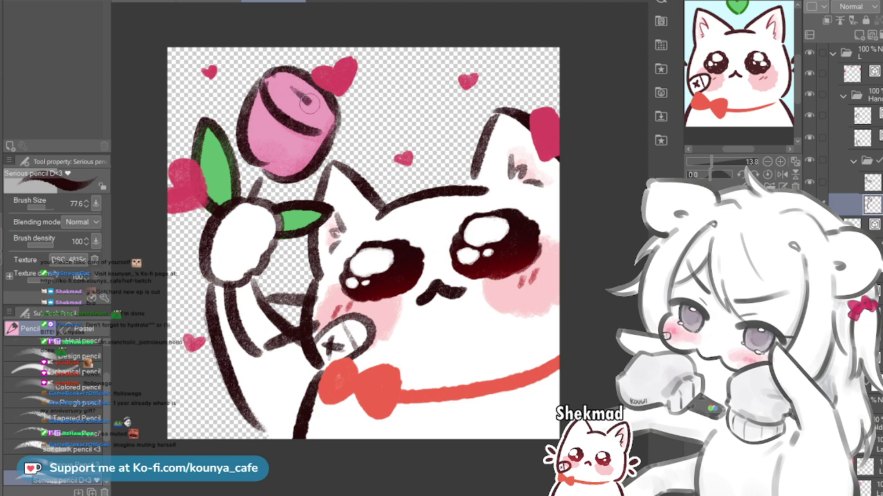
{"action": "mouse_move", "coordinate": [314, 114]}
{"action": "left_mouse_down"}
{"action": "mouse_move", "coordinate": [292, 110]}
{"action": "mouse_move", "coordinate": [269, 84]}
{"action": "mouse_move", "coordinate": [308, 104]}
{"action": "mouse_move", "coordinate": [292, 111]}
{"action": "mouse_move", "coordinate": [267, 86]}
{"action": "mouse_move", "coordinate": [318, 110]}
{"action": "mouse_move", "coordinate": [311, 121]}
{"action": "mouse_move", "coordinate": [287, 110]}
{"action": "mouse_move", "coordinate": [265, 78]}
{"action": "mouse_move", "coordinate": [311, 109]}
{"action": "mouse_move", "coordinate": [287, 90]}
{"action": "mouse_move", "coordinate": [303, 95]}
{"action": "mouse_move", "coordinate": [317, 113]}
{"action": "left_mouse_up"}
{"action": "key", "text": "ctrl+z"}
{"action": "key", "text": "ctrl+z"}
{"action": "key", "text": "ctrl+z"}
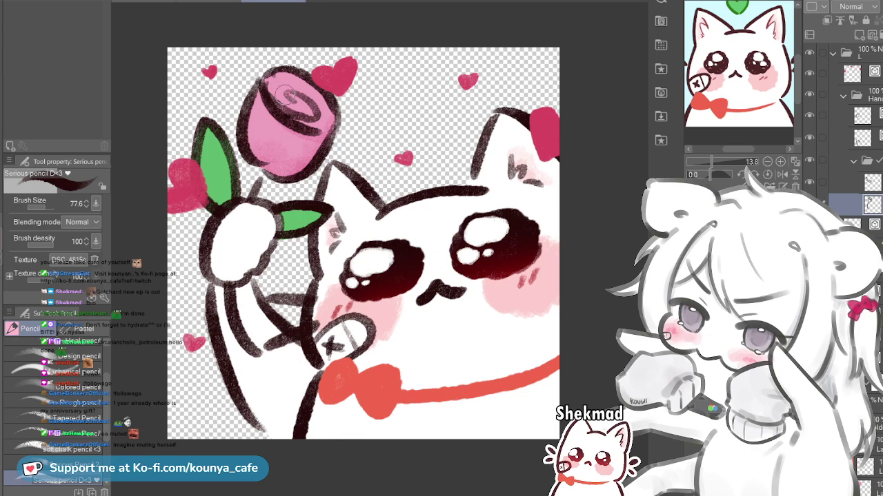
Consult the FLOWER sketch on the emote sketch sheet and return to the rose emote canvas
{"action": "scroll", "coordinate": [306, 109], "scroll_direction": "down", "scroll_amount": 4}
{"action": "scroll", "coordinate": [306, 109], "scroll_direction": "up", "scroll_amount": 4}
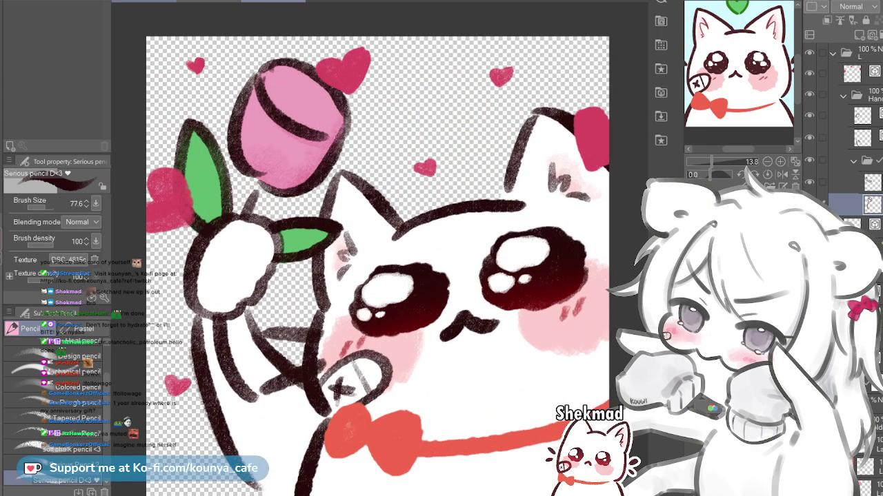
{"action": "left_click", "coordinate": [141, 2]}
{"action": "left_click_drag", "start_coordinate": [269, 35], "coordinate": [255, 25]}
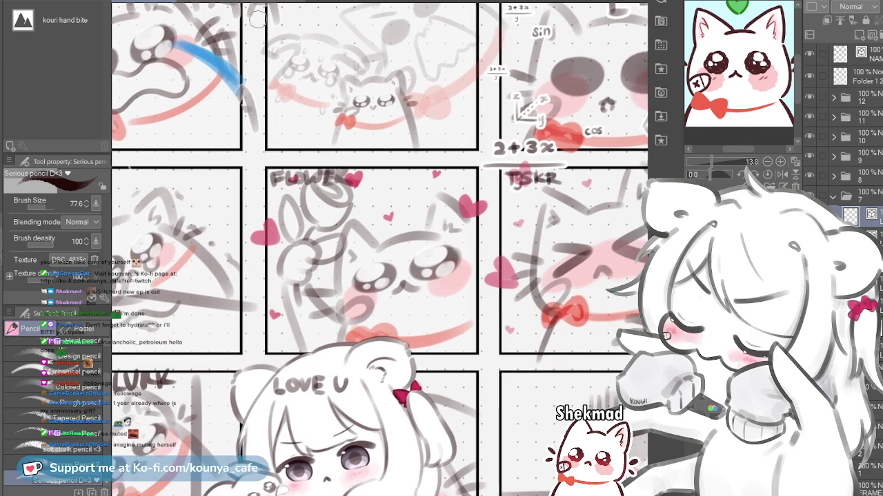
{"action": "key", "text": "ctrl+Tab"}
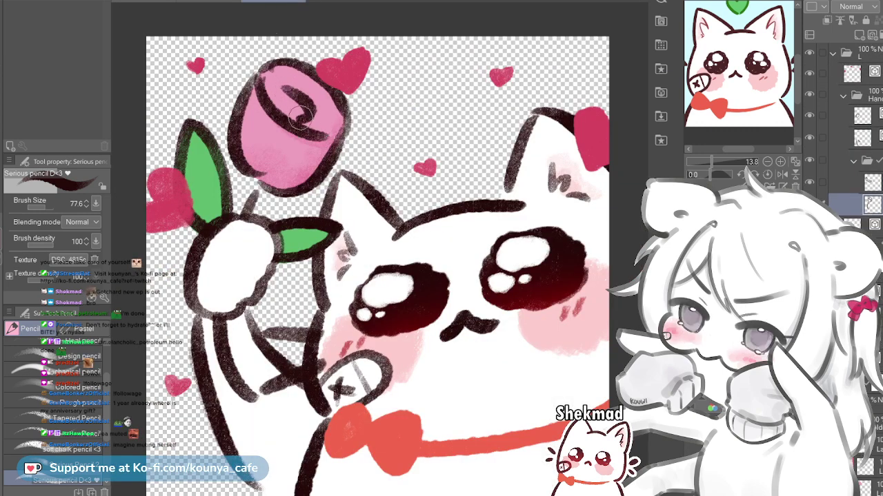
Undo the last swirl strokes and draw a thinner dark spiral inside the top of the rose
{"action": "key", "text": "ctrl+z"}
{"action": "key", "text": "ctrl+z"}
{"action": "left_click_drag", "start_coordinate": [267, 83], "coordinate": [301, 91]}
{"action": "scroll", "coordinate": [310, 103], "scroll_direction": "down", "scroll_amount": 5}
{"action": "scroll", "coordinate": [310, 103], "scroll_direction": "up", "scroll_amount": 3}
{"action": "scroll", "coordinate": [301, 102], "scroll_direction": "up", "scroll_amount": 3}
{"action": "mouse_move", "coordinate": [291, 100]}
{"action": "left_mouse_down"}
{"action": "mouse_move", "coordinate": [315, 101]}
{"action": "mouse_move", "coordinate": [311, 122]}
{"action": "left_mouse_up"}
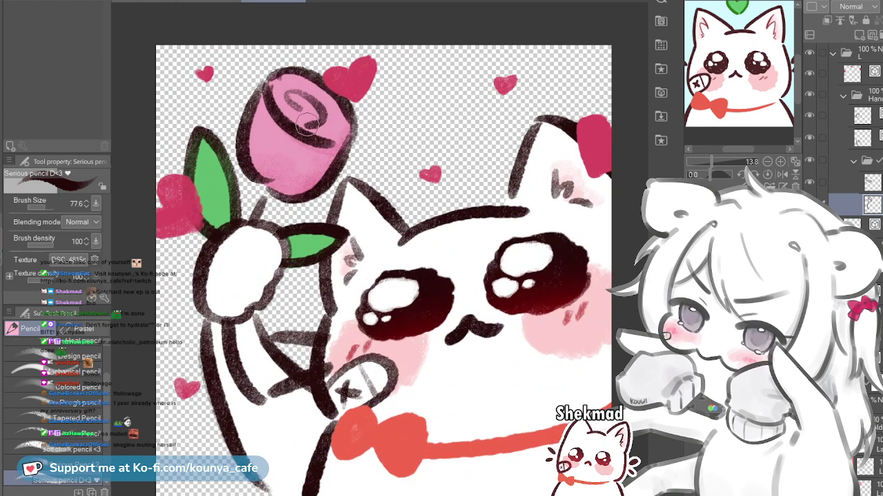
{"action": "scroll", "coordinate": [279, 91], "scroll_direction": "down", "scroll_amount": 4}
{"action": "scroll", "coordinate": [298, 96], "scroll_direction": "up", "scroll_amount": 4}
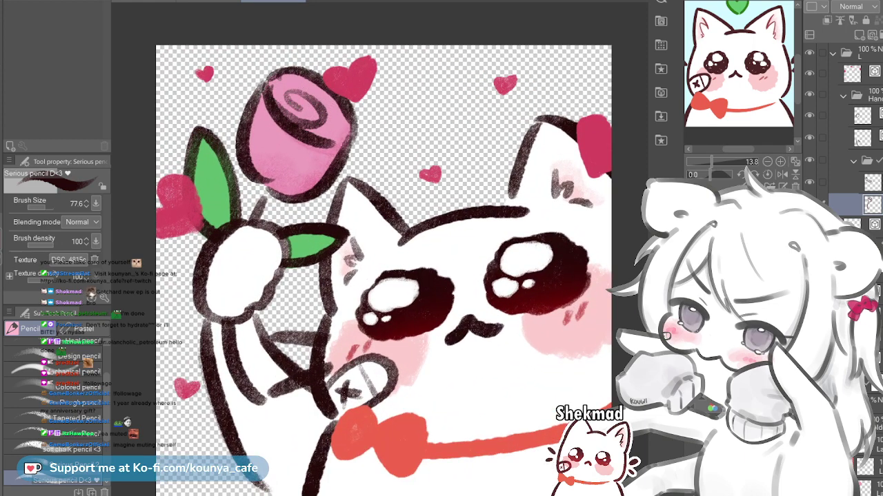
Extend the rose's spiral with an outer curve, undoing the first attempt, and refine its inner curl
{"action": "left_click_drag", "start_coordinate": [302, 98], "coordinate": [324, 118]}
{"action": "scroll", "coordinate": [319, 116], "scroll_direction": "down", "scroll_amount": 4}
{"action": "key", "text": "ctrl+z"}
{"action": "scroll", "coordinate": [309, 96], "scroll_direction": "up", "scroll_amount": 4}
{"action": "left_click_drag", "start_coordinate": [308, 96], "coordinate": [324, 114]}
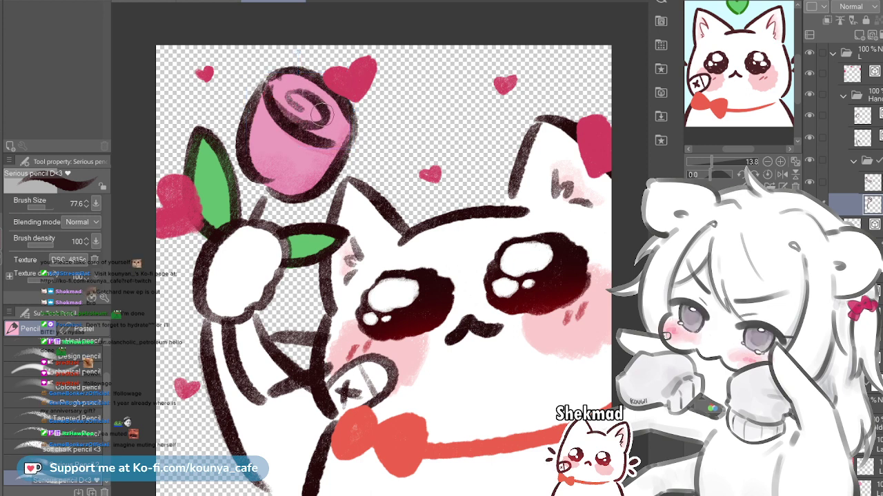
{"action": "scroll", "coordinate": [318, 117], "scroll_direction": "down", "scroll_amount": 4}
{"action": "scroll", "coordinate": [324, 117], "scroll_direction": "up", "scroll_amount": 4}
{"action": "scroll", "coordinate": [309, 100], "scroll_direction": "down", "scroll_amount": 4}
{"action": "scroll", "coordinate": [309, 100], "scroll_direction": "up", "scroll_amount": 4}
{"action": "left_click_drag", "start_coordinate": [318, 116], "coordinate": [298, 105]}
{"action": "scroll", "coordinate": [308, 100], "scroll_direction": "down", "scroll_amount": 4}
{"action": "scroll", "coordinate": [308, 100], "scroll_direction": "up", "scroll_amount": 4}
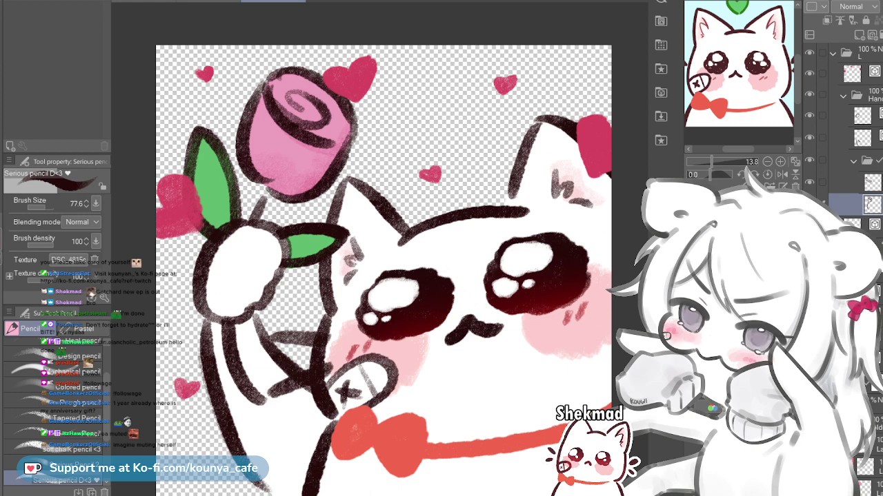
Examine the rose's spiral line art at close and distant zoom levels
{"action": "scroll", "coordinate": [313, 104], "scroll_direction": "down", "scroll_amount": 4}
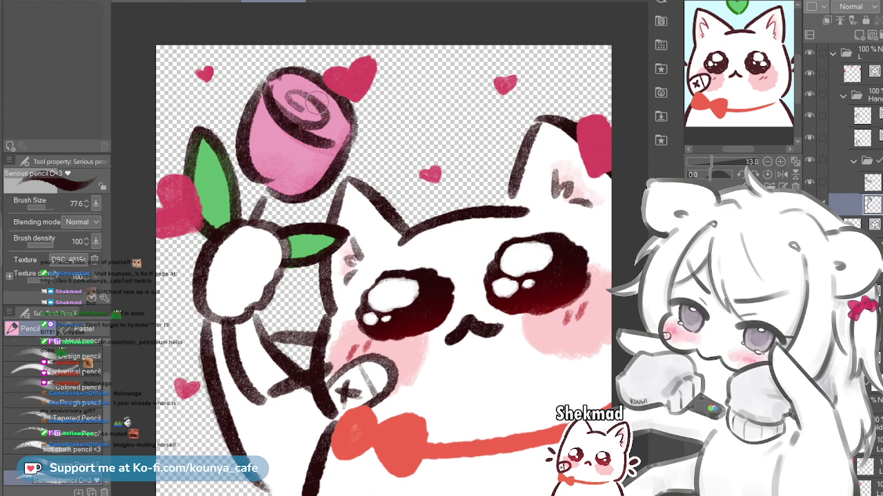
{"action": "scroll", "coordinate": [295, 93], "scroll_direction": "up", "scroll_amount": 4}
{"action": "scroll", "coordinate": [293, 97], "scroll_direction": "down", "scroll_amount": 4}
{"action": "scroll", "coordinate": [298, 96], "scroll_direction": "up", "scroll_amount": 4}
{"action": "scroll", "coordinate": [304, 102], "scroll_direction": "down", "scroll_amount": 4}
{"action": "scroll", "coordinate": [294, 98], "scroll_direction": "up", "scroll_amount": 4}
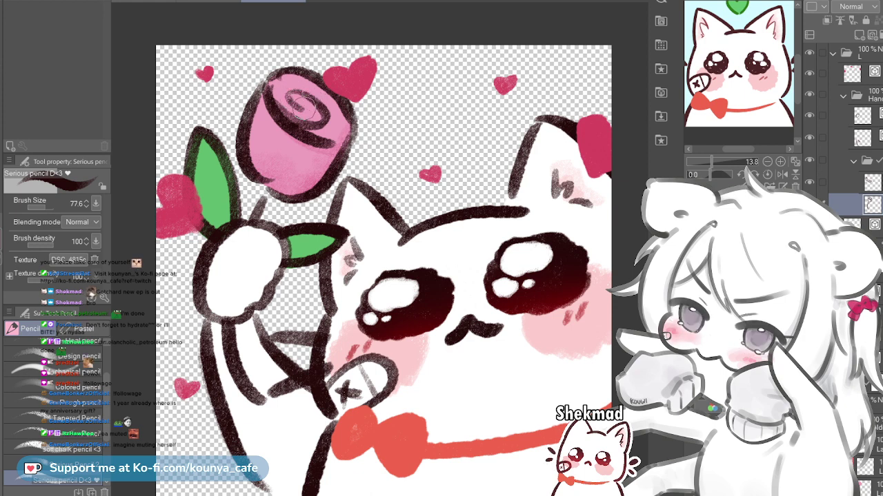
{"action": "scroll", "coordinate": [274, 91], "scroll_direction": "down", "scroll_amount": 4}
{"action": "scroll", "coordinate": [275, 91], "scroll_direction": "up", "scroll_amount": 4}
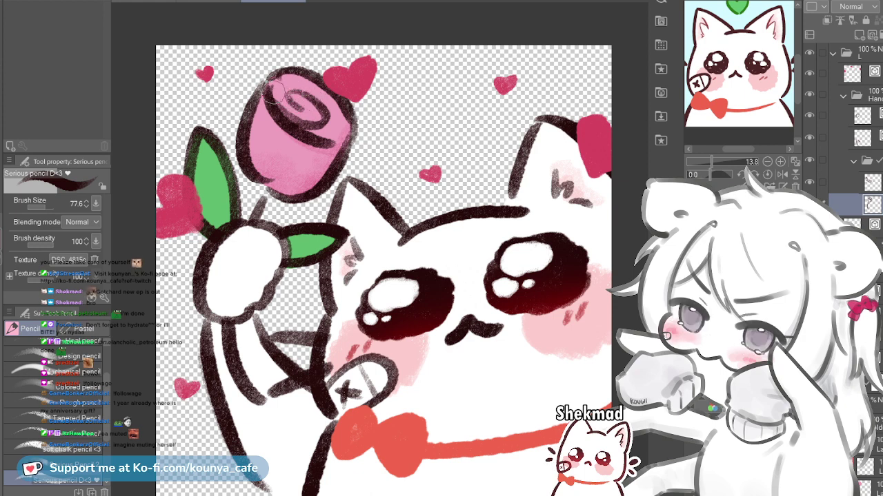
{"action": "scroll", "coordinate": [273, 90], "scroll_direction": "down", "scroll_amount": 4}
{"action": "scroll", "coordinate": [383, 239], "scroll_direction": "up", "scroll_amount": 4}
{"action": "scroll", "coordinate": [384, 269], "scroll_direction": "down", "scroll_amount": 4}
{"action": "scroll", "coordinate": [384, 269], "scroll_direction": "up", "scroll_amount": 4}
{"action": "scroll", "coordinate": [383, 269], "scroll_direction": "down", "scroll_amount": 4}
{"action": "scroll", "coordinate": [383, 269], "scroll_direction": "up", "scroll_amount": 4}
{"action": "scroll", "coordinate": [383, 269], "scroll_direction": "down", "scroll_amount": 4}
{"action": "scroll", "coordinate": [384, 269], "scroll_direction": "up", "scroll_amount": 4}
{"action": "scroll", "coordinate": [254, 298], "scroll_direction": "down", "scroll_amount": 4}
{"action": "scroll", "coordinate": [254, 298], "scroll_direction": "up", "scroll_amount": 4}
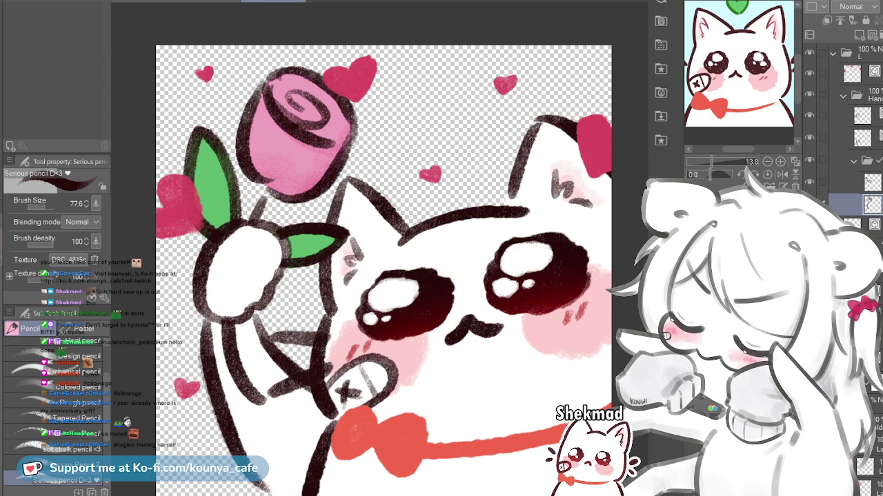
Inspect the whole rose emote and its arm lines, toggling the bottom layer's visibility off and on
{"action": "scroll", "coordinate": [383, 269], "scroll_direction": "down", "scroll_amount": 2}
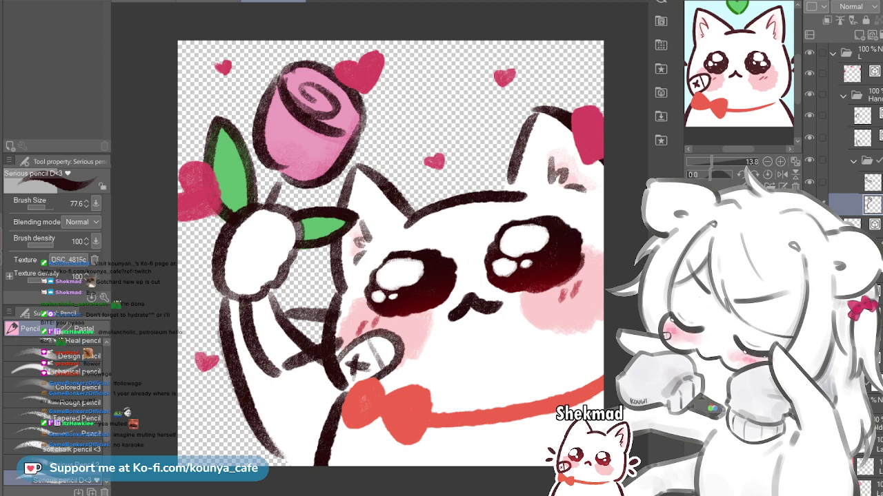
{"action": "scroll", "coordinate": [297, 456], "scroll_direction": "up", "scroll_amount": 2}
{"action": "left_click_drag", "start_coordinate": [296, 456], "coordinate": [315, 359]}
{"action": "scroll", "coordinate": [315, 359], "scroll_direction": "up", "scroll_amount": 5}
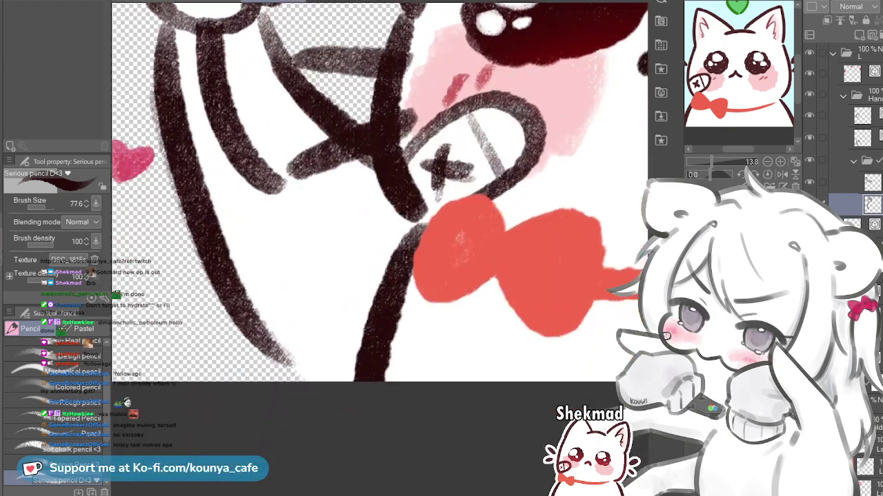
{"action": "scroll", "coordinate": [315, 359], "scroll_direction": "down", "scroll_amount": 5}
{"action": "scroll", "coordinate": [393, 290], "scroll_direction": "down", "scroll_amount": 5}
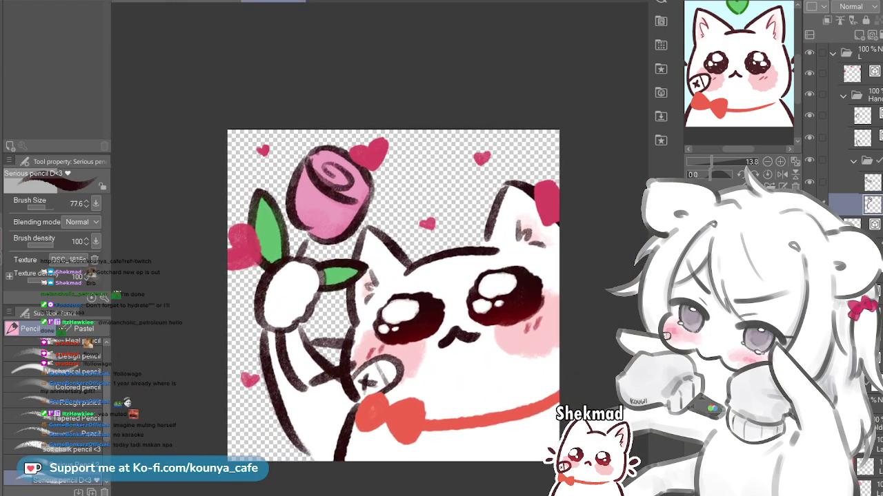
{"action": "scroll", "coordinate": [848, 138], "scroll_direction": "down", "scroll_amount": 3}
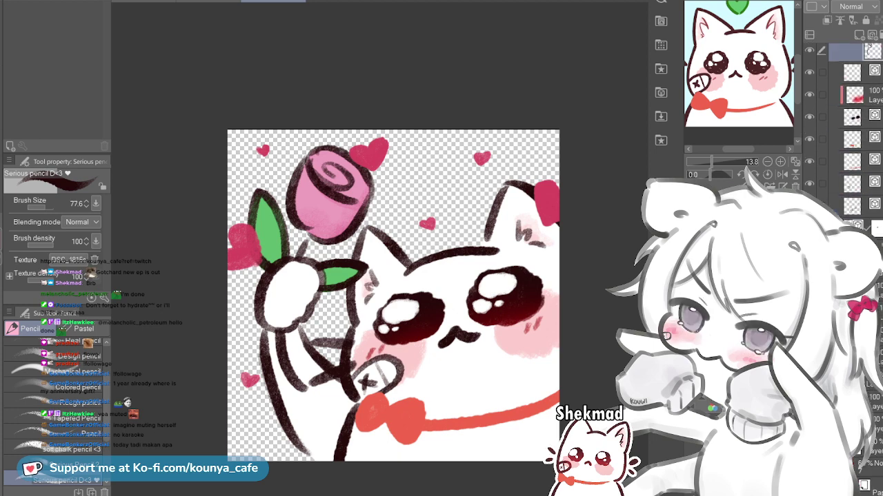
{"action": "left_click", "coordinate": [809, 487]}
{"action": "left_click", "coordinate": [809, 487]}
{"action": "left_click_drag", "start_coordinate": [458, 224], "coordinate": [480, 199]}
{"action": "scroll", "coordinate": [469, 183], "scroll_direction": "up", "scroll_amount": 1}
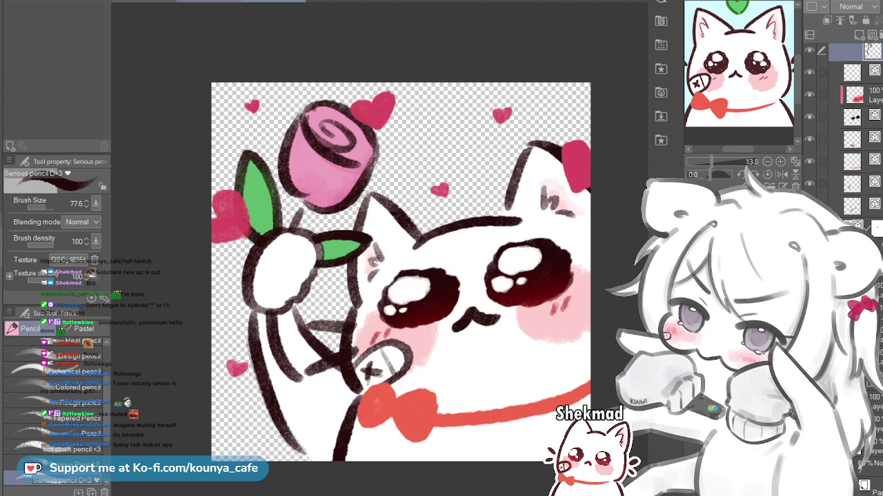
Compare the rose emote with the canvas of the cat sitting in the corner
{"action": "left_click", "coordinate": [209, 1]}
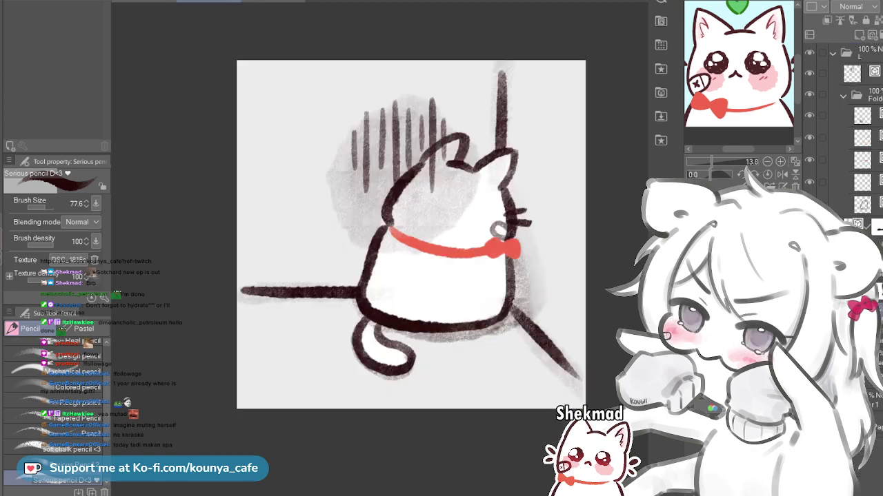
{"action": "left_click", "coordinate": [274, 2]}
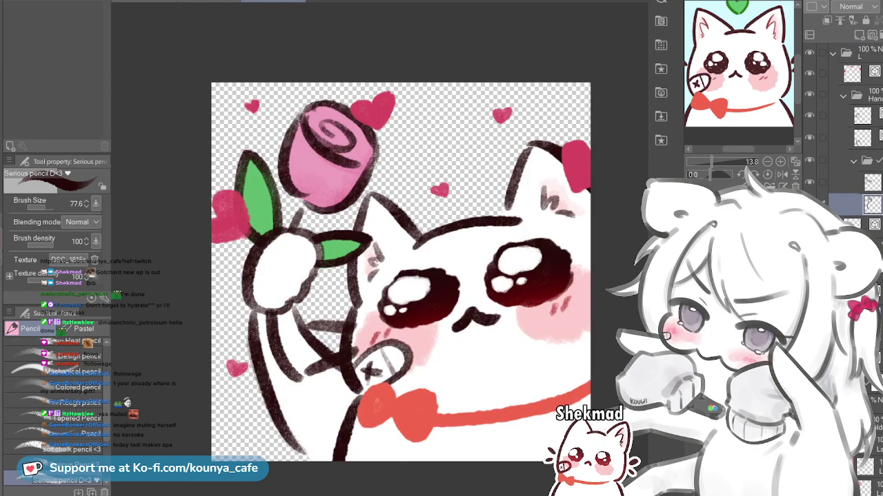
{"action": "key", "text": "ctrl+Tab"}
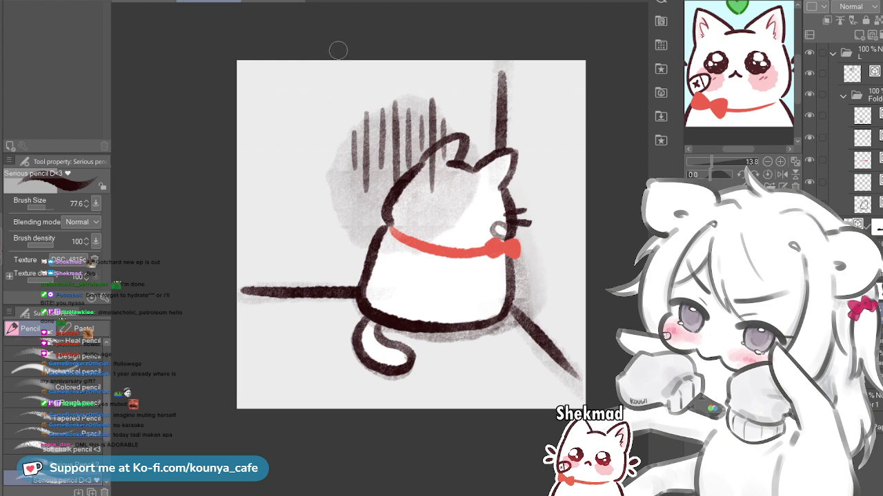
{"action": "left_click", "coordinate": [273, 1]}
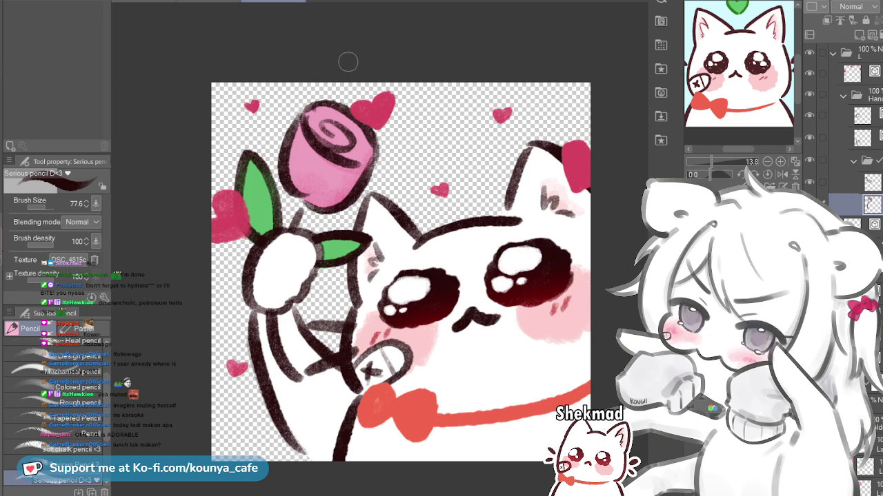
{"action": "left_click_drag", "start_coordinate": [412, 147], "coordinate": [412, 130]}
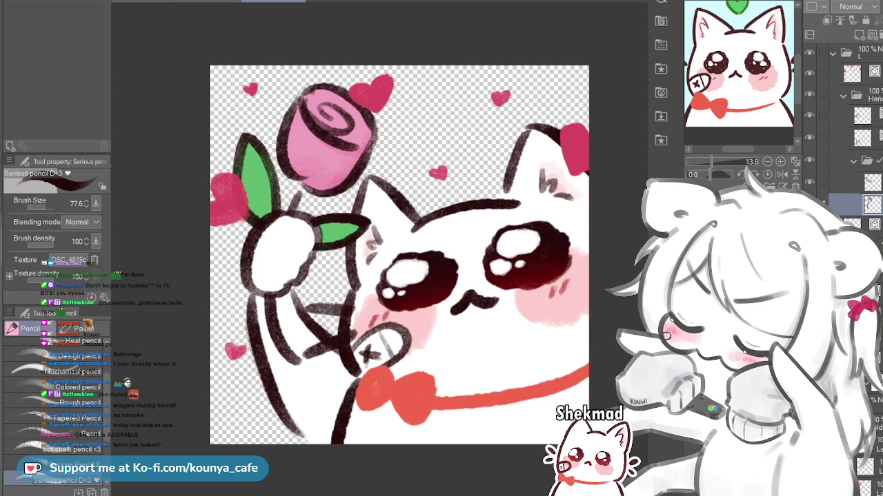
{"action": "scroll", "coordinate": [461, 218], "scroll_direction": "up", "scroll_amount": 1}
{"action": "scroll", "coordinate": [415, 229], "scroll_direction": "up", "scroll_amount": 1}
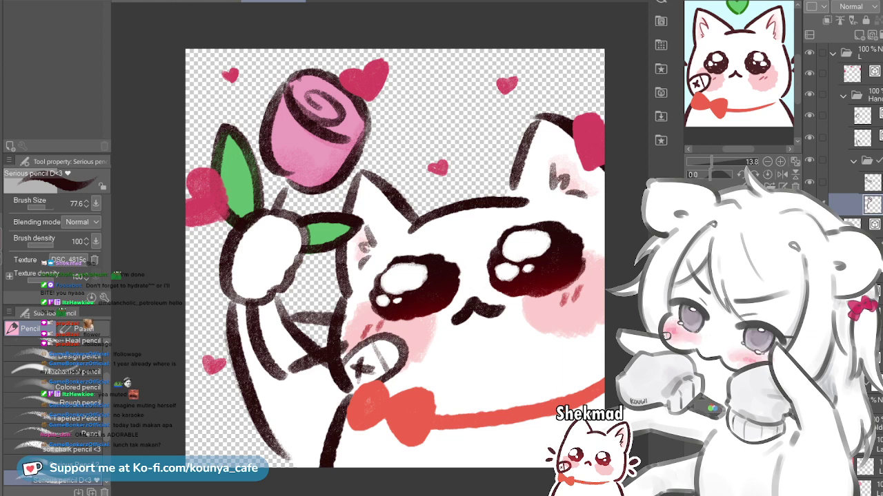
Locate the MATH sketch on the emote sketch sheet and select its layer folder 10
{"action": "key", "text": "ctrl+Tab"}
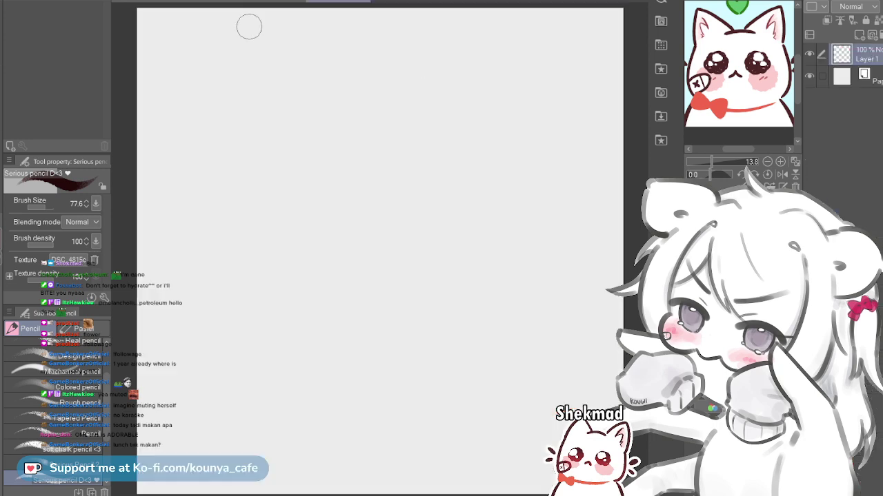
{"action": "key", "text": "ctrl+Tab"}
{"action": "scroll", "coordinate": [431, 181], "scroll_direction": "down", "scroll_amount": 2}
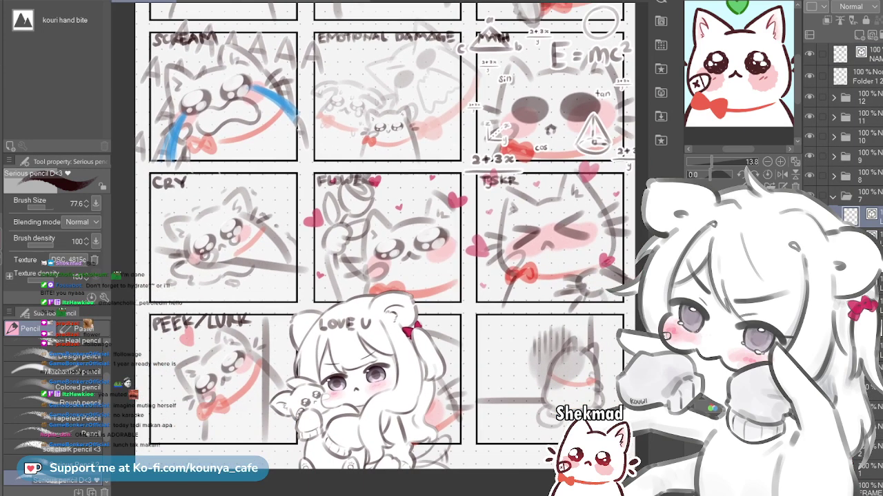
{"action": "left_click_drag", "start_coordinate": [433, 180], "coordinate": [421, 220]}
{"action": "scroll", "coordinate": [422, 219], "scroll_direction": "down", "scroll_amount": 1}
{"action": "left_click_drag", "start_coordinate": [437, 161], "coordinate": [434, 178]}
{"action": "scroll", "coordinate": [433, 178], "scroll_direction": "up", "scroll_amount": 1}
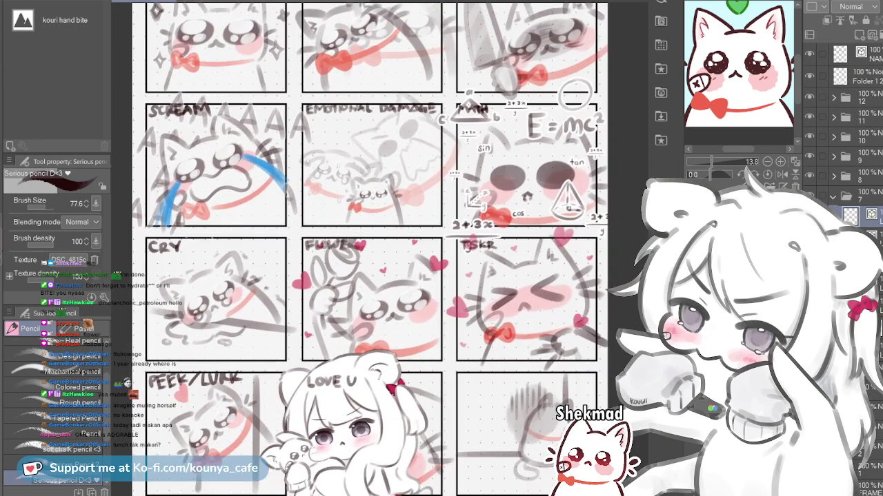
{"action": "left_click", "coordinate": [501, 138], "text": "ctrl"}
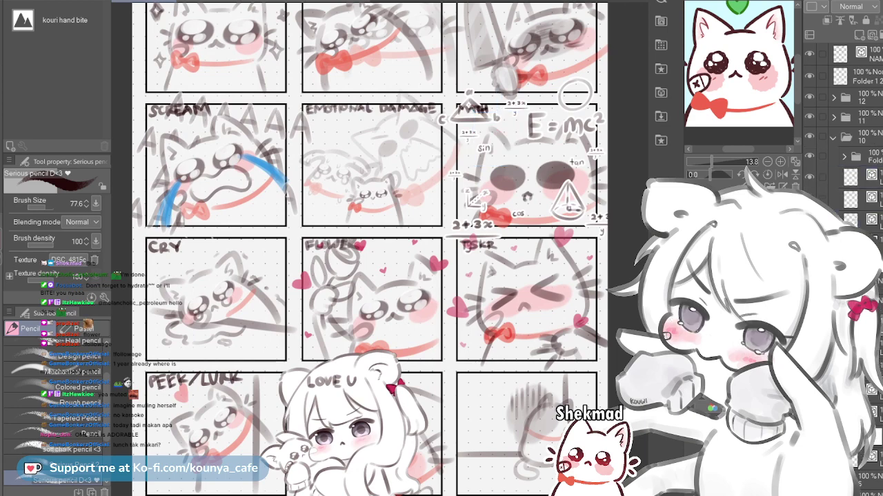
{"action": "left_click", "coordinate": [862, 136]}
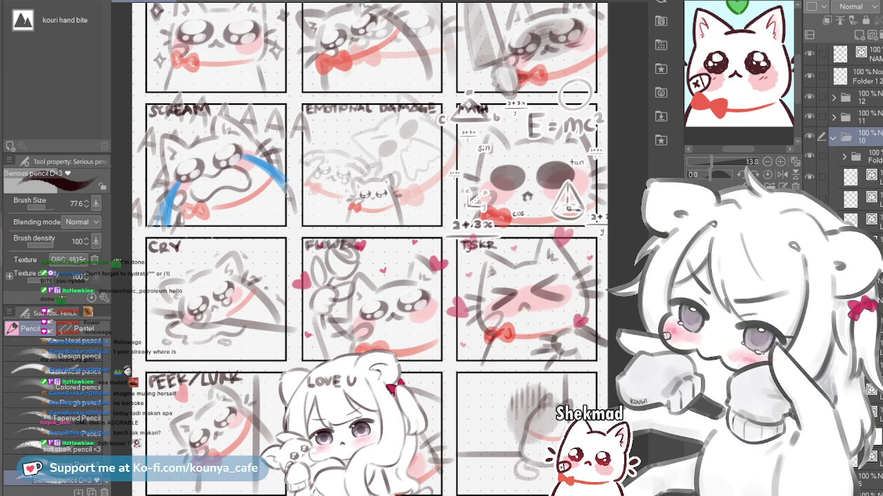
Paste the copied MATH sketch folder into the blank emote canvas
{"action": "left_click", "coordinate": [340, 0]}
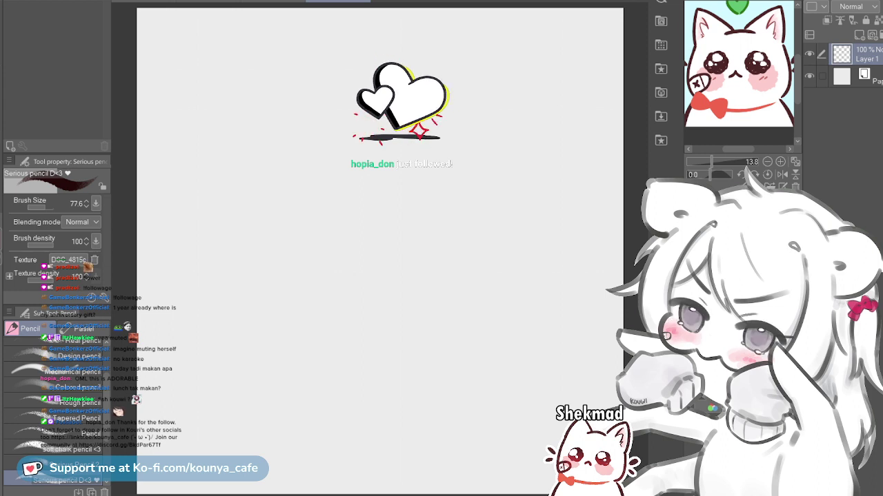
{"action": "key", "text": "ctrl+v"}
{"action": "scroll", "coordinate": [419, 186], "scroll_direction": "down", "scroll_amount": 4}
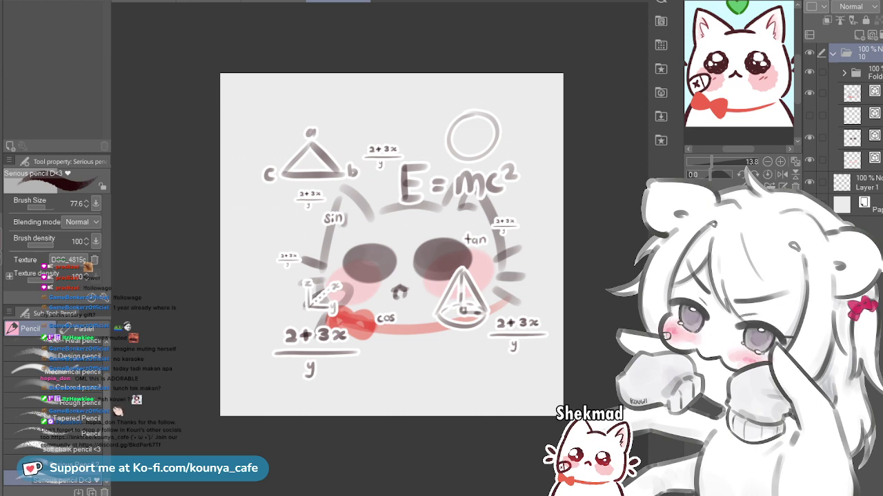
{"action": "key", "text": "ctrl+t"}
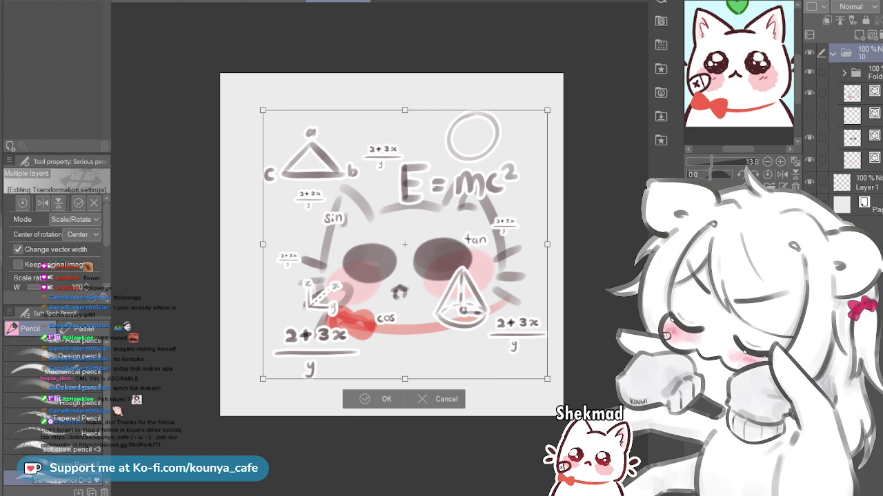
{"action": "left_click_drag", "start_coordinate": [547, 378], "coordinate": [616, 444]}
{"action": "left_click_drag", "start_coordinate": [475, 324], "coordinate": [440, 277]}
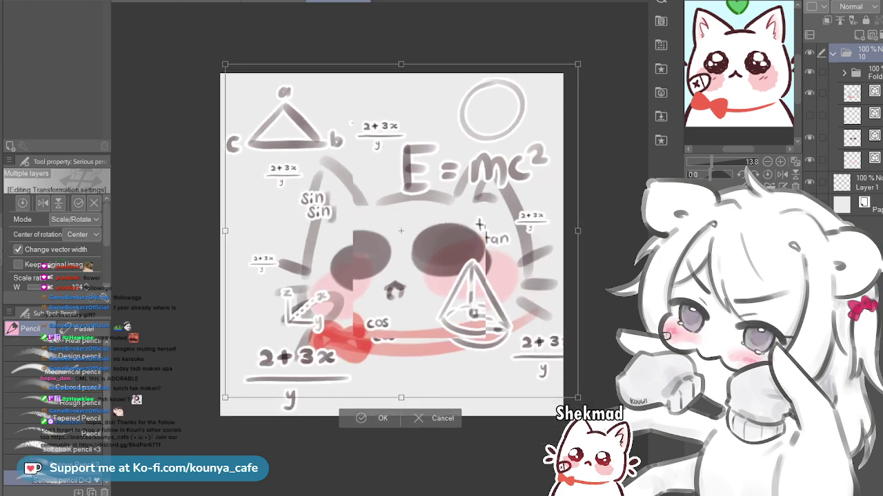
{"action": "left_click_drag", "start_coordinate": [578, 397], "coordinate": [620, 437]}
{"action": "left_click_drag", "start_coordinate": [442, 290], "coordinate": [424, 268]}
{"action": "left_click_drag", "start_coordinate": [402, 227], "coordinate": [398, 220]}
{"action": "left_click_drag", "start_coordinate": [598, 409], "coordinate": [624, 434]}
{"action": "left_click_drag", "start_coordinate": [398, 221], "coordinate": [397, 236]}
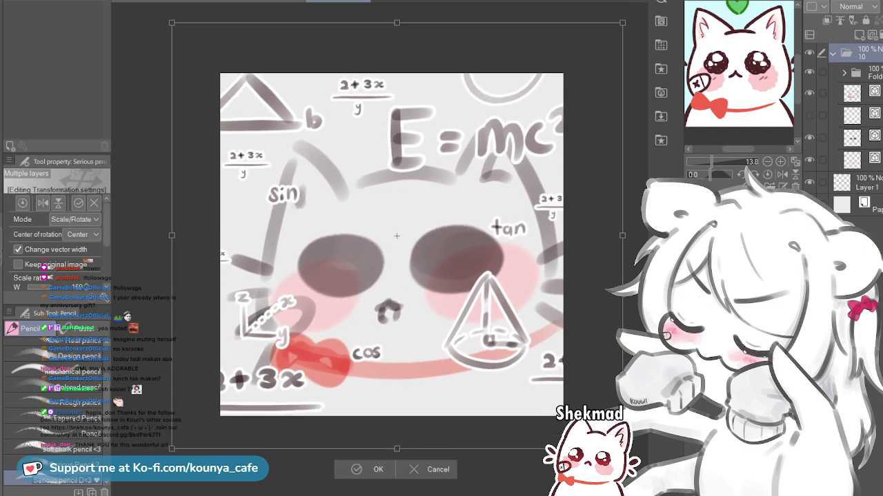
{"action": "left_click_drag", "start_coordinate": [397, 236], "coordinate": [405, 235]}
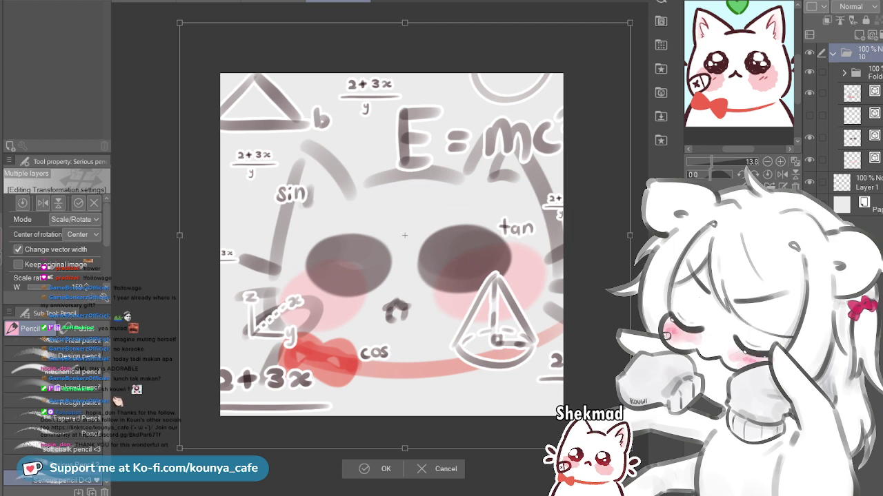
{"action": "left_click_drag", "start_coordinate": [179, 23], "coordinate": [178, 22]}
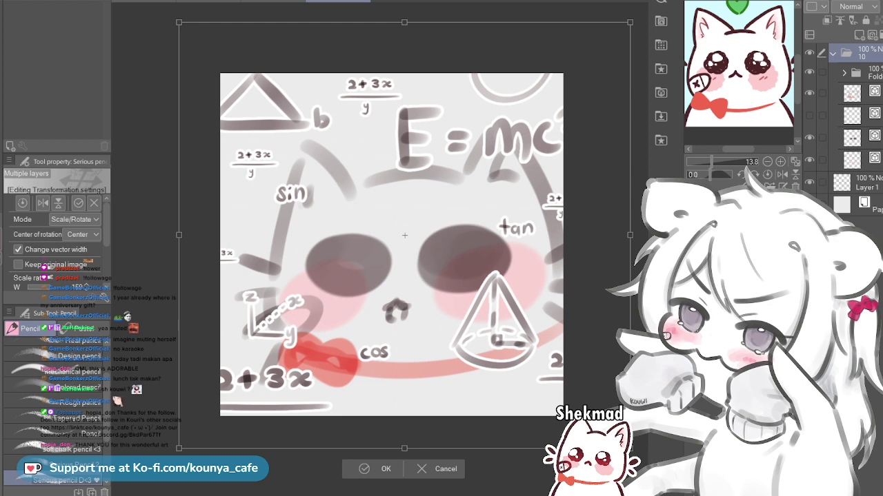
{"action": "left_click_drag", "start_coordinate": [405, 236], "coordinate": [405, 232]}
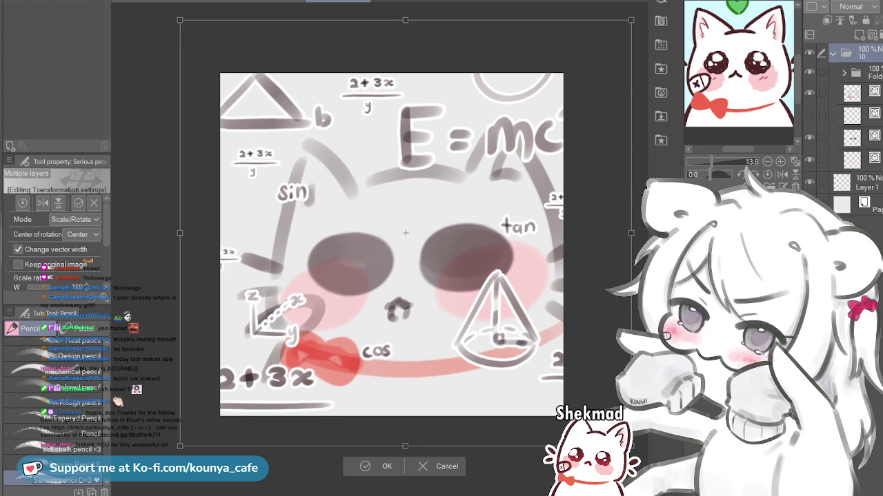
{"action": "key", "text": "Down"}
{"action": "key", "text": "Down"}
{"action": "key", "text": "Down"}
{"action": "key", "text": "Left"}
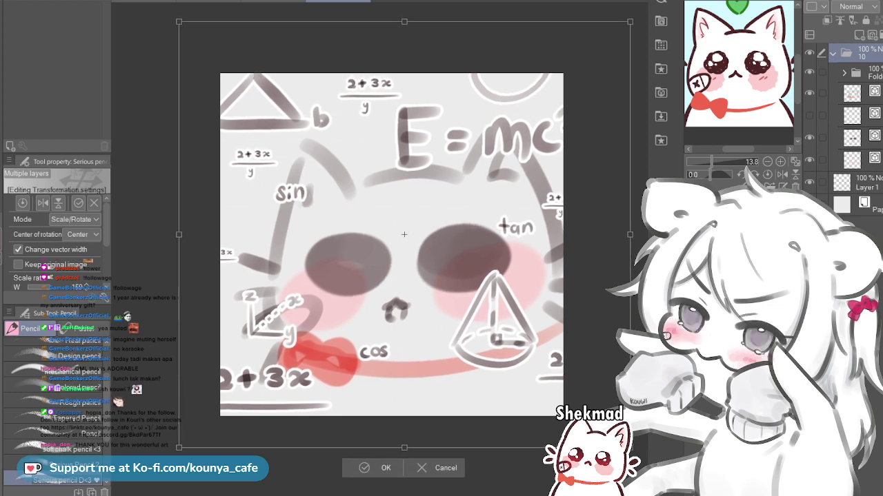
{"action": "key", "text": "Left"}
{"action": "key", "text": "Left"}
{"action": "key", "text": "Up"}
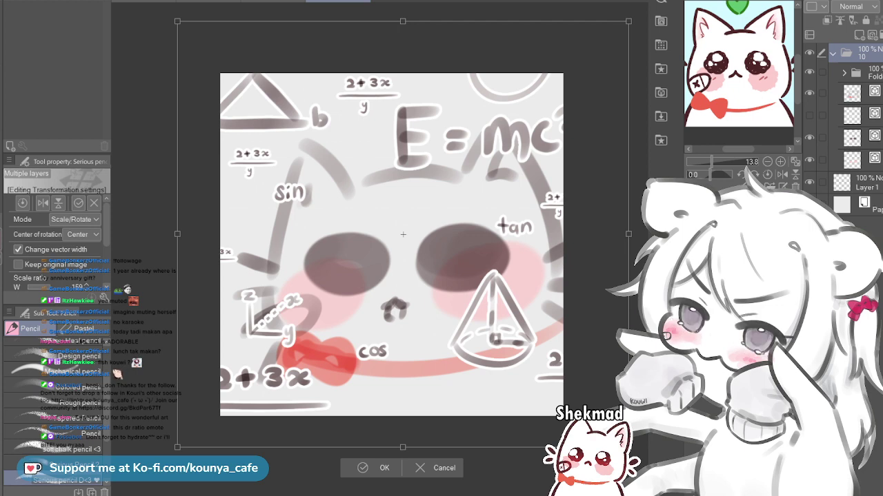
{"action": "key", "text": "Escape"}
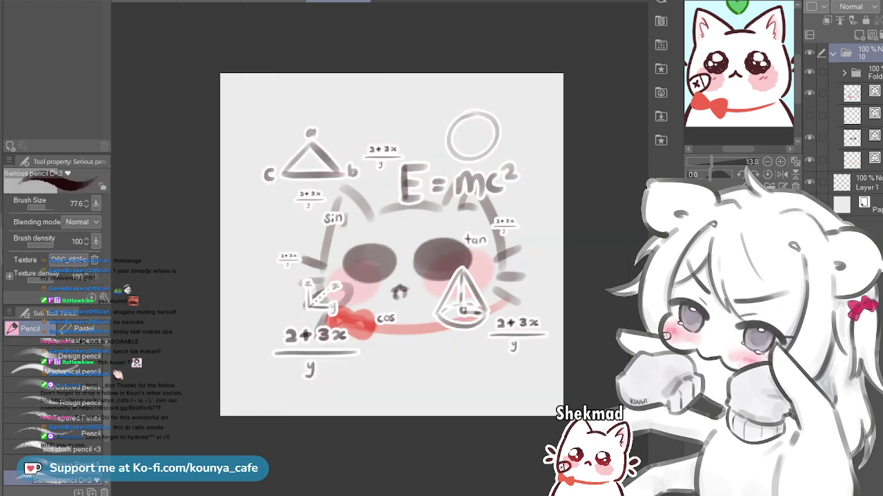
Undo the pasted sketch folder, copy the MATH panel from the emote sketch sheet as a flat image, and return to the blank canvas
{"action": "key", "text": "ctrl+z"}
{"action": "key", "text": "ctrl+Tab"}
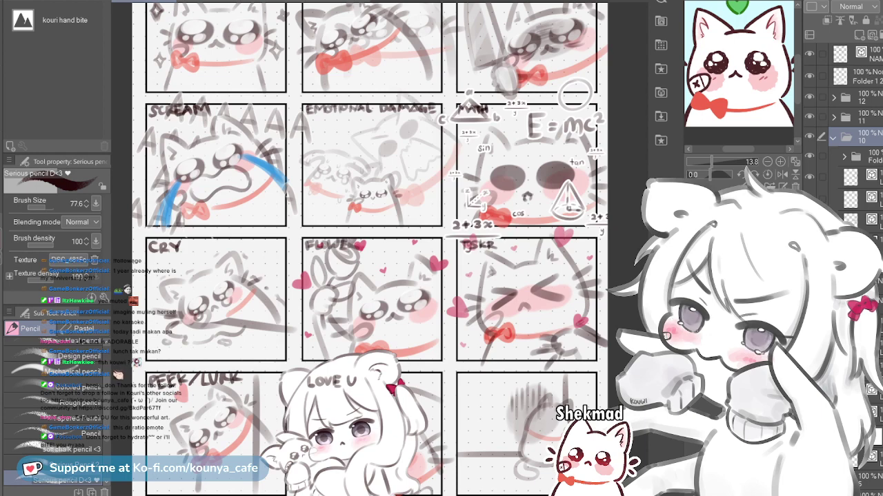
{"action": "scroll", "coordinate": [562, 129], "scroll_direction": "up", "scroll_amount": 5}
{"action": "left_click_drag", "start_coordinate": [562, 129], "coordinate": [513, 124]}
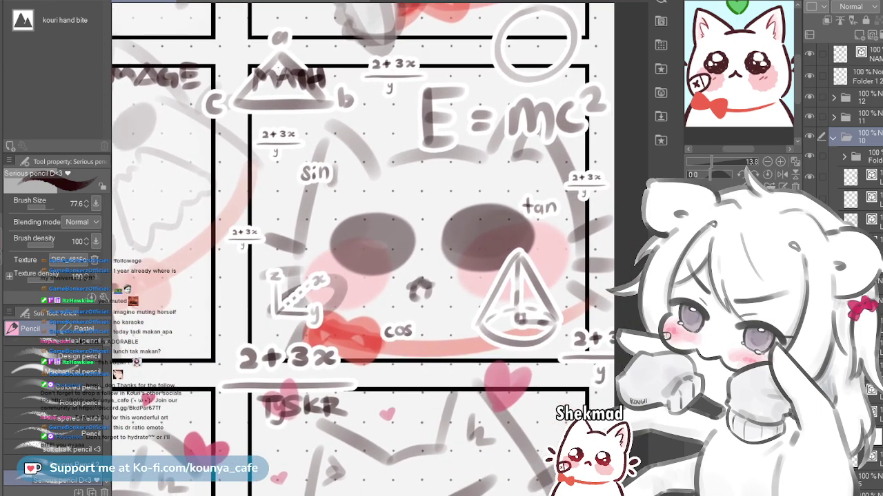
{"action": "left_click", "coordinate": [512, 124], "text": "ctrl+shift"}
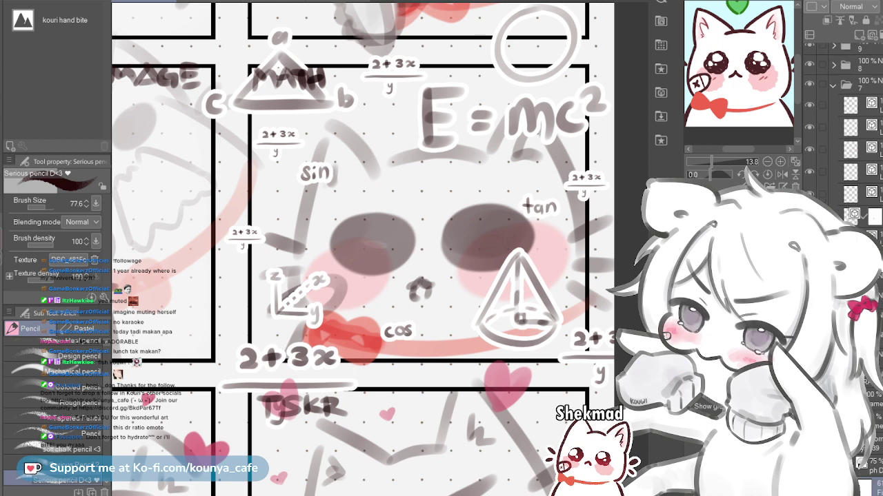
{"action": "scroll", "coordinate": [842, 138], "scroll_direction": "up", "scroll_amount": 3}
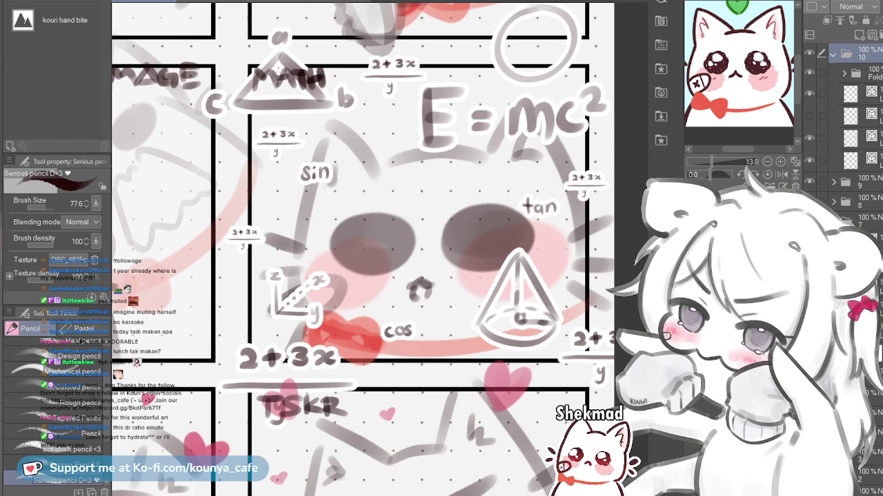
{"action": "left_click", "coordinate": [338, 1]}
{"action": "scroll", "coordinate": [485, 185], "scroll_direction": "down", "scroll_amount": 1}
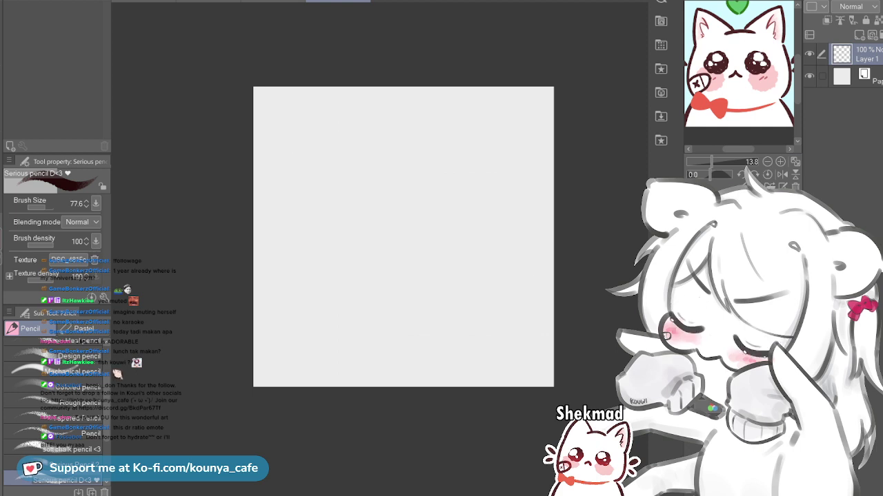
Paste the flat MATH panel image onto the blank canvas, scale it to about 247% and shift it horizontally to centre the cat's face
{"action": "key", "text": "ctrl+v"}
{"action": "key", "text": "ctrl+t"}
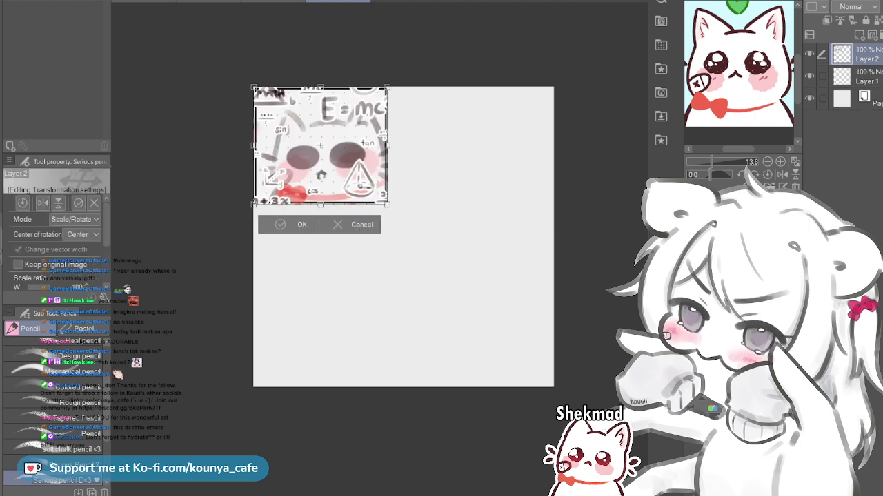
{"action": "mouse_move", "coordinate": [581, 374]}
{"action": "left_mouse_down"}
{"action": "mouse_move", "coordinate": [591, 383]}
{"action": "mouse_move", "coordinate": [584, 376]}
{"action": "left_mouse_up"}
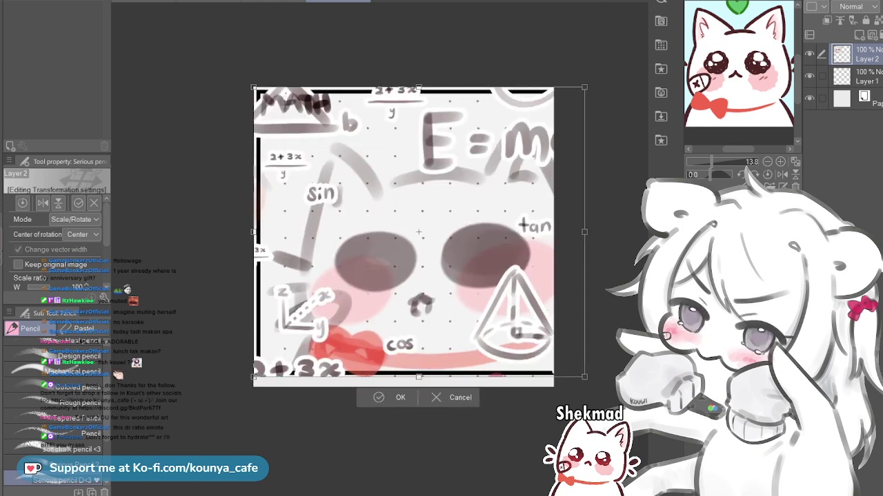
{"action": "left_click_drag", "start_coordinate": [417, 232], "coordinate": [408, 233]}
{"action": "key", "text": "Left"}
{"action": "key", "text": "Left"}
{"action": "key", "text": "Left"}
{"action": "key", "text": "Left"}
{"action": "key", "text": "Left"}
{"action": "key", "text": "Left"}
{"action": "key", "text": "Left"}
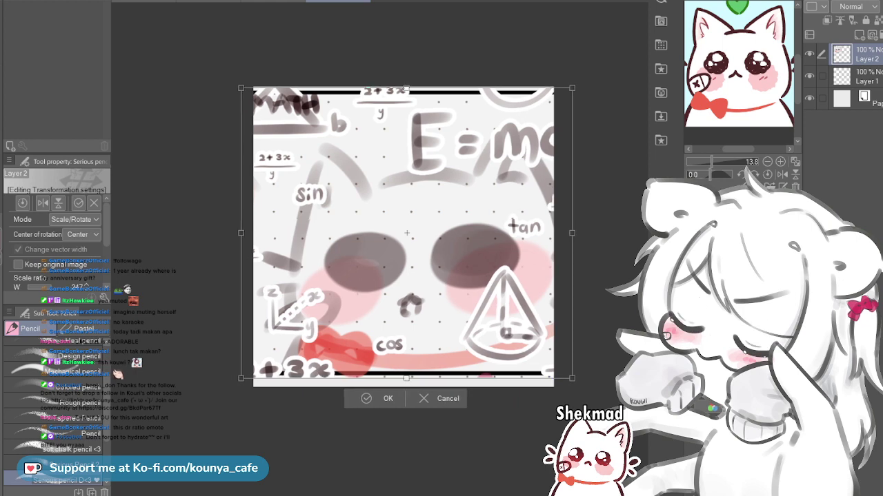
Fine-tune the MATH image's position and enlarge it to about 255% so that it fills the canvas height
{"action": "key", "text": "Down"}
{"action": "key", "text": "Down"}
{"action": "key", "text": "Down"}
{"action": "key", "text": "Down"}
{"action": "key", "text": "Down"}
{"action": "key", "text": "Down"}
{"action": "key", "text": "Down"}
{"action": "key", "text": "Down"}
{"action": "key", "text": "Left"}
{"action": "key", "text": "Left"}
{"action": "key", "text": "Up"}
{"action": "key", "text": "Up"}
{"action": "key", "text": "Up"}
{"action": "key", "text": "Left"}
{"action": "key", "text": "Up"}
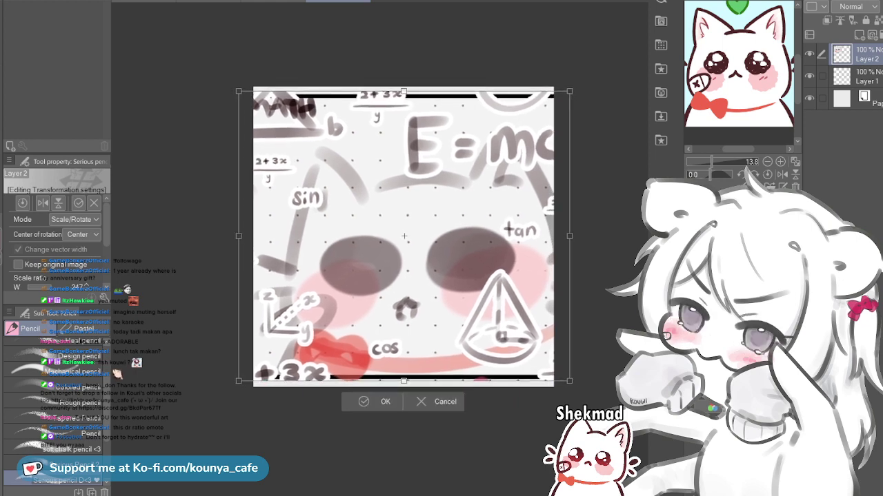
{"action": "left_click_drag", "start_coordinate": [569, 381], "coordinate": [574, 385]}
{"action": "mouse_move", "coordinate": [404, 236]}
{"action": "left_mouse_down"}
{"action": "mouse_move", "coordinate": [410, 246]}
{"action": "mouse_move", "coordinate": [409, 238]}
{"action": "left_mouse_up"}
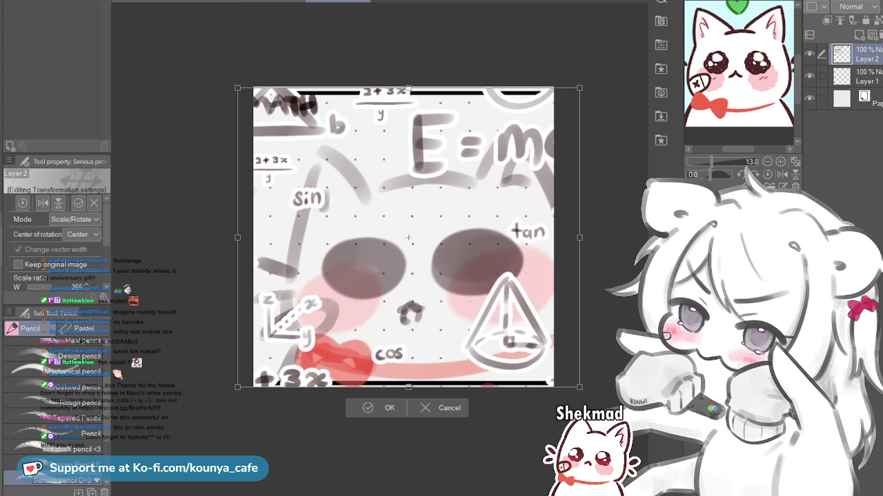
{"action": "key", "text": "Return"}
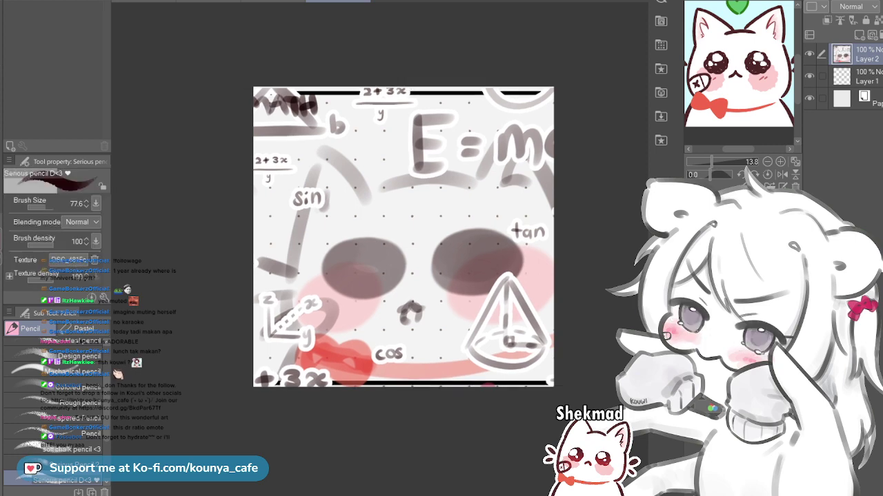
Restore sketch folder 10 beneath the flat MATH image layer and lower the image layer's opacity to 35%
{"action": "left_click", "coordinate": [882, 7]}
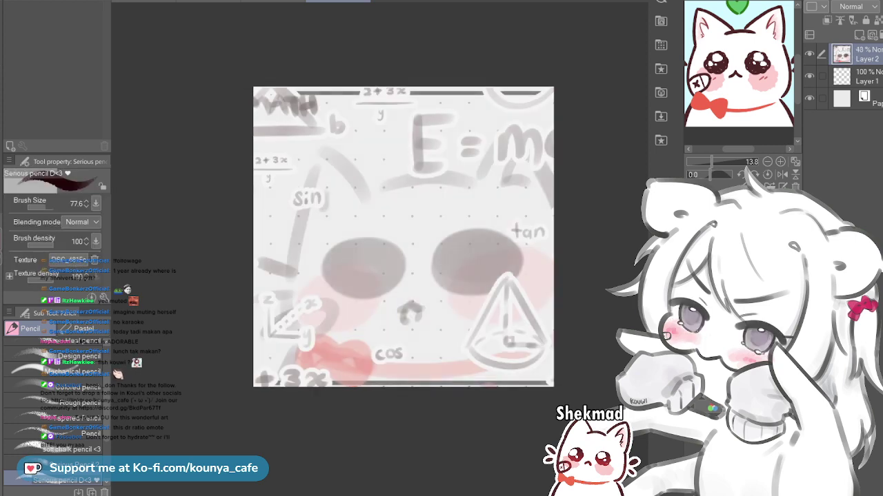
{"action": "key", "text": "ctrl+z"}
{"action": "key", "text": "ctrl+z"}
{"action": "key", "text": "ctrl+z"}
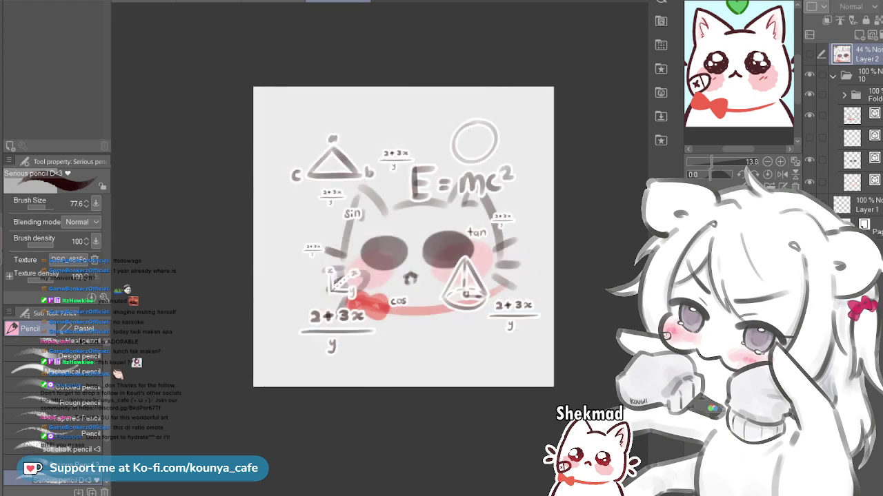
{"action": "left_click", "coordinate": [809, 54]}
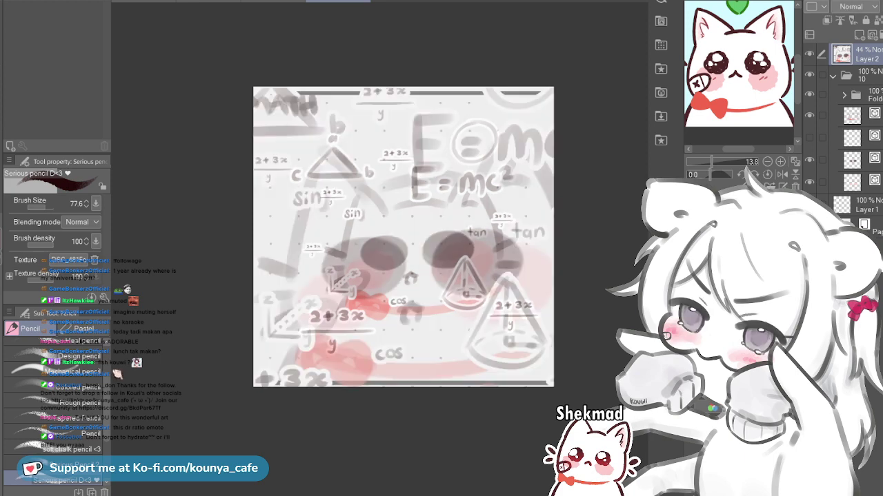
{"action": "left_click", "coordinate": [882, 6]}
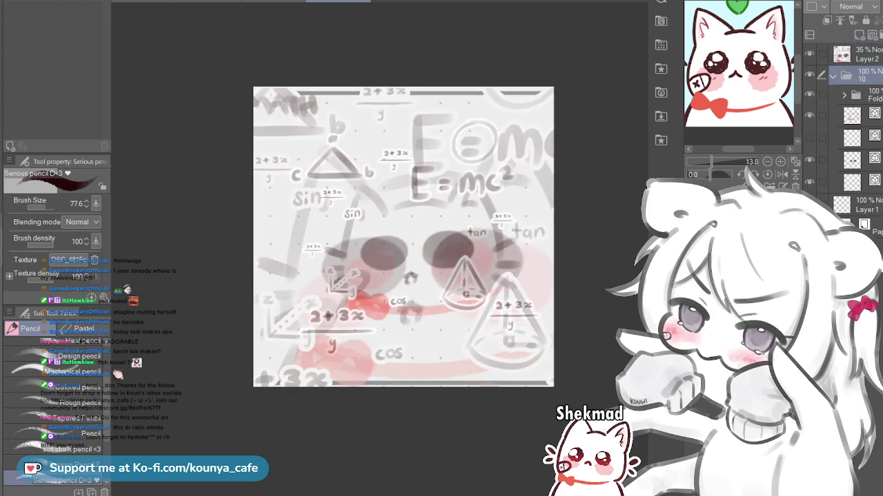
Scale folder 10 to about 165% to match the flat MATH image, and hide the image layer
{"action": "key", "text": "ctrl+t"}
{"action": "left_click_drag", "start_coordinate": [539, 119], "coordinate": [610, 52]}
{"action": "left_click_drag", "start_coordinate": [609, 420], "coordinate": [621, 431]}
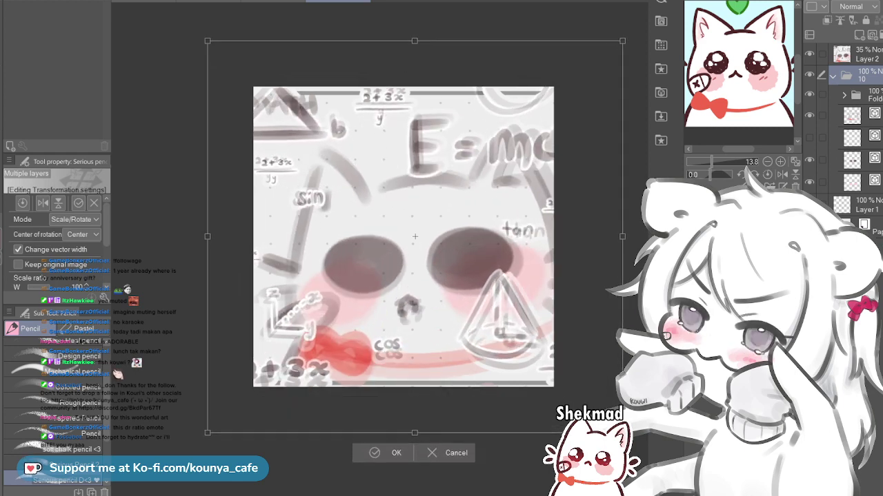
{"action": "left_click_drag", "start_coordinate": [622, 40], "coordinate": [620, 42]}
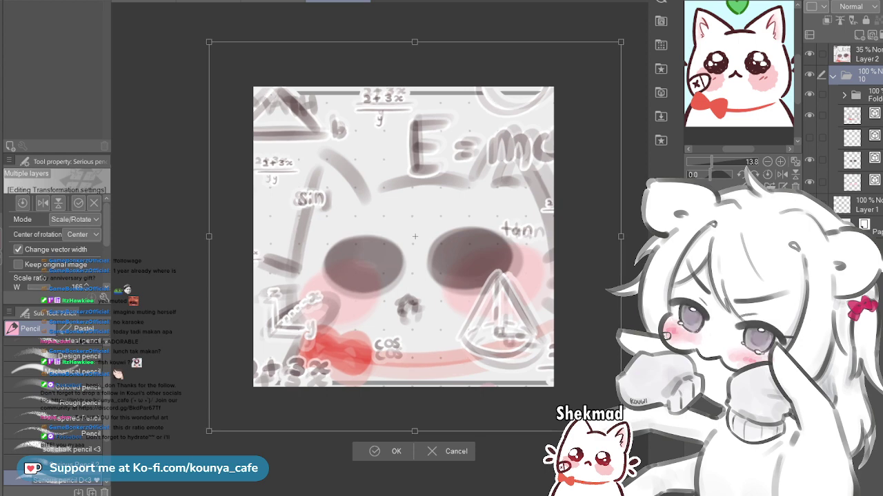
{"action": "key", "text": "Return"}
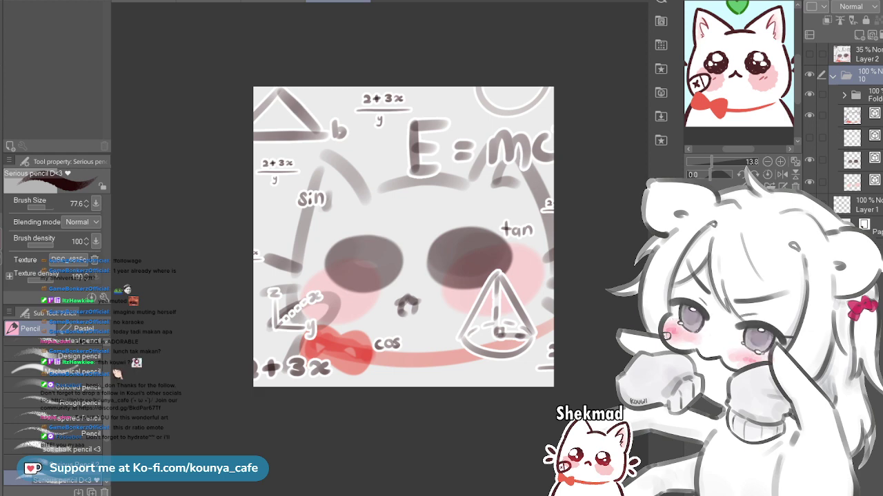
Add a vector layer above Layer 2, group it into a new folder, and place a raster layer beneath it inside the folder
{"action": "left_click", "coordinate": [866, 54]}
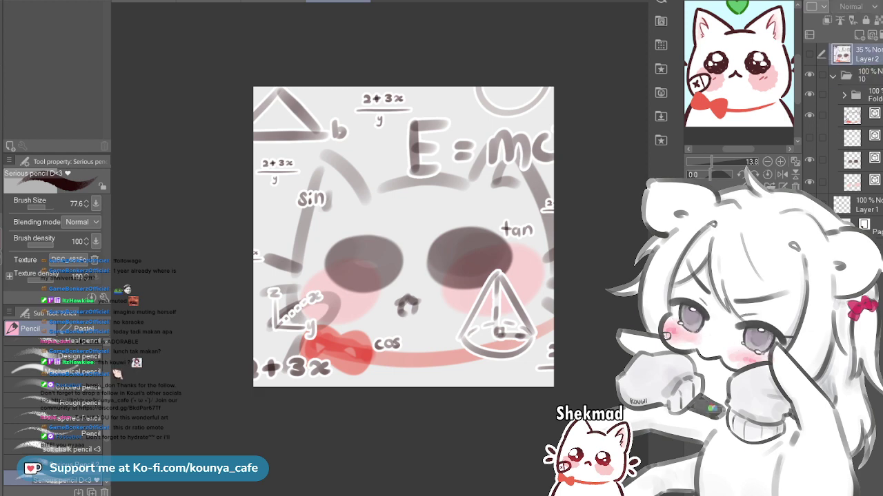
{"action": "left_click", "coordinate": [858, 35]}
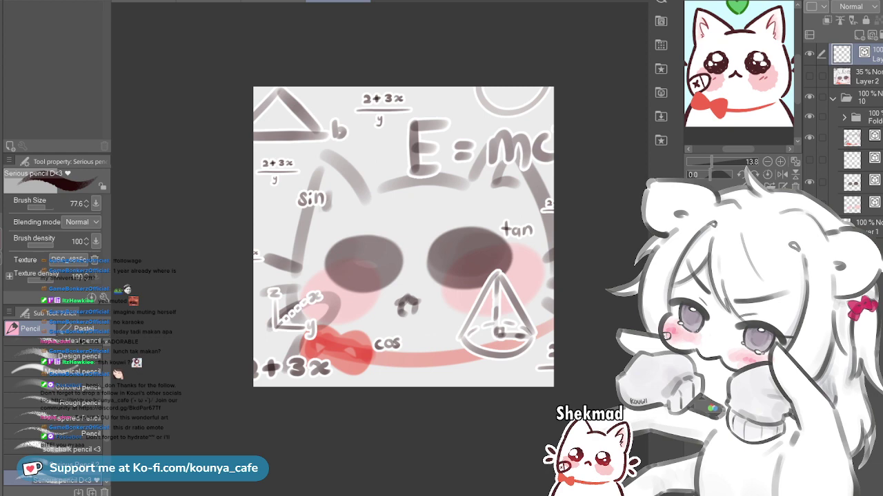
{"action": "key", "text": "ctrl+g"}
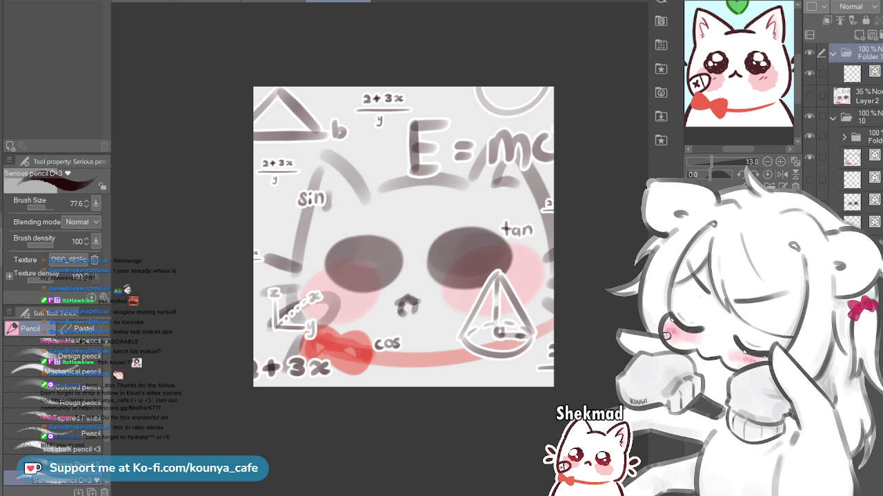
{"action": "key", "text": "ctrl+shift+n"}
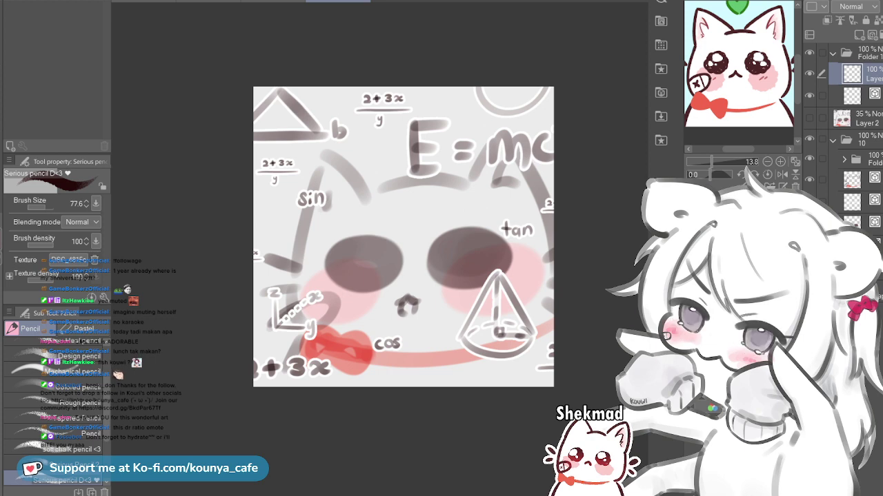
{"action": "left_click", "coordinate": [871, 97]}
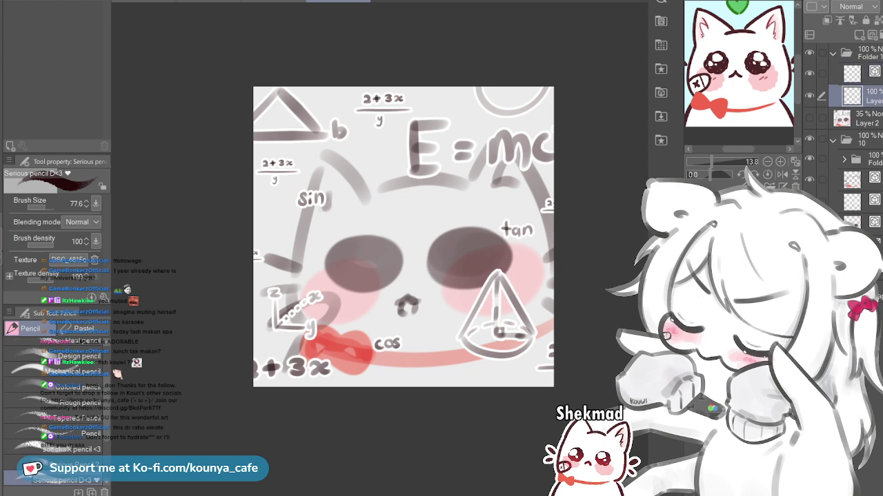
Mark sketch folder 10 with the yellow palette colour and select the lower layer in the new folder
{"action": "left_click", "coordinate": [866, 140]}
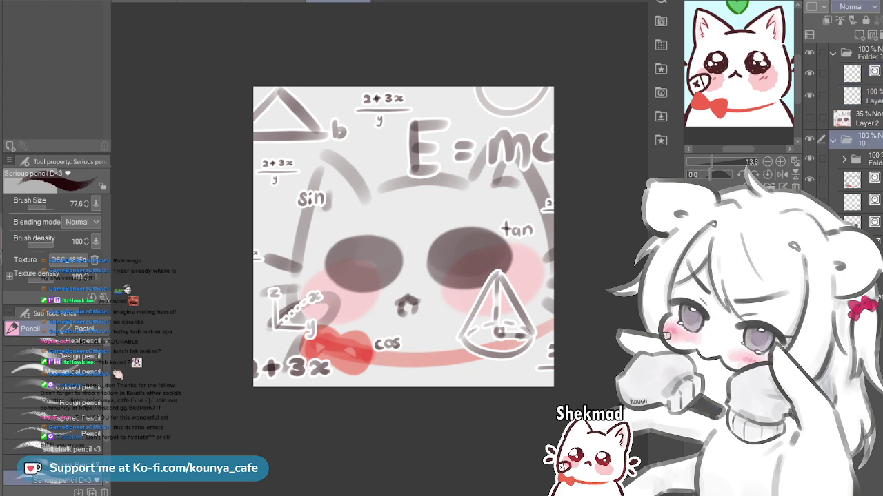
{"action": "left_click", "coordinate": [812, 6]}
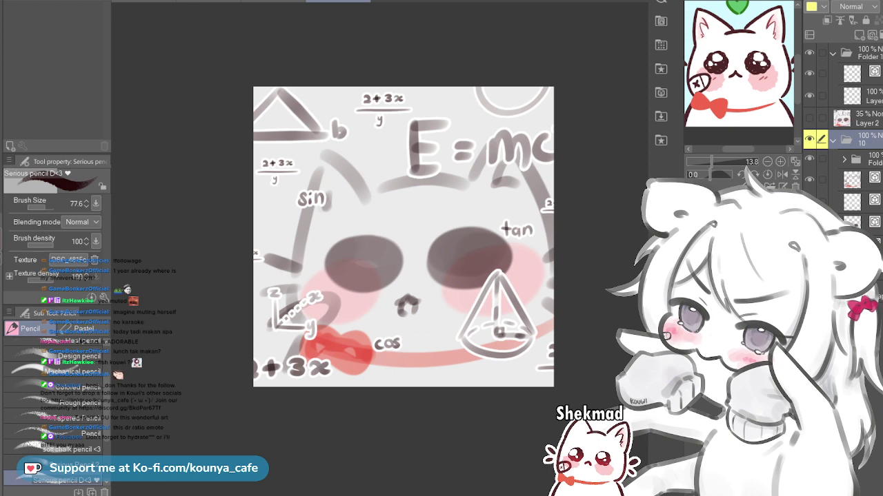
{"action": "left_click", "coordinate": [867, 119]}
{"action": "left_click", "coordinate": [867, 96]}
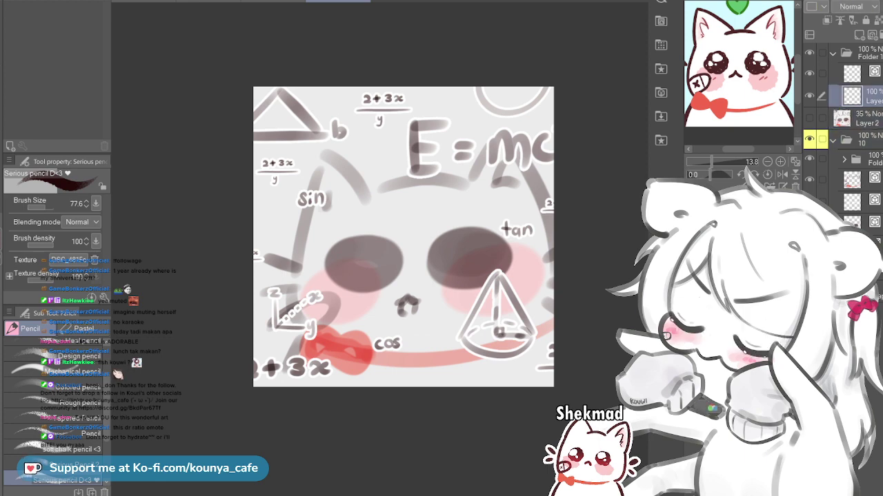
Group the raster layer into a separate folder named P beneath the vector layer's folder, and rename that upper folder L
{"action": "left_click", "coordinate": [866, 118]}
{"action": "left_click", "coordinate": [867, 97]}
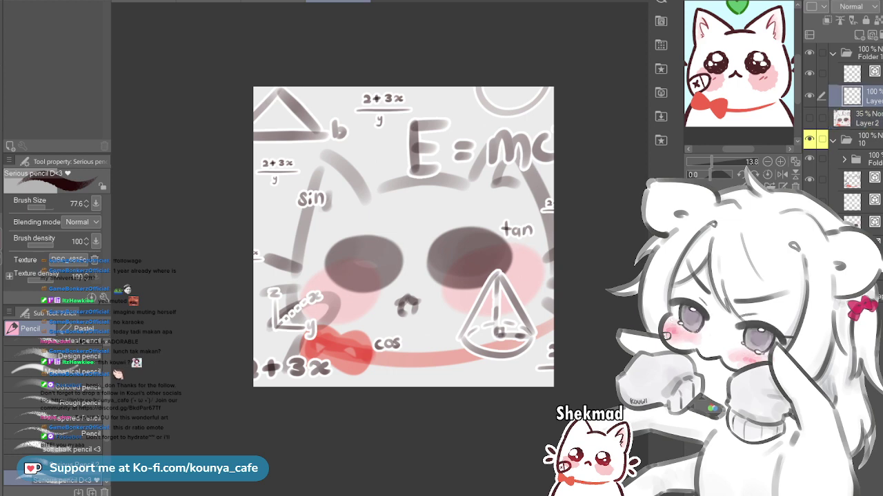
{"action": "key", "text": "ctrl+g"}
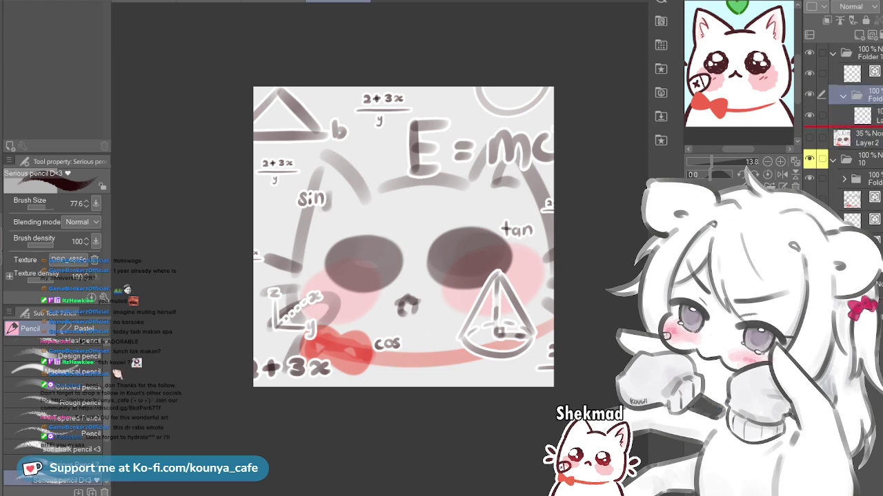
{"action": "left_click_drag", "start_coordinate": [867, 97], "coordinate": [862, 127]}
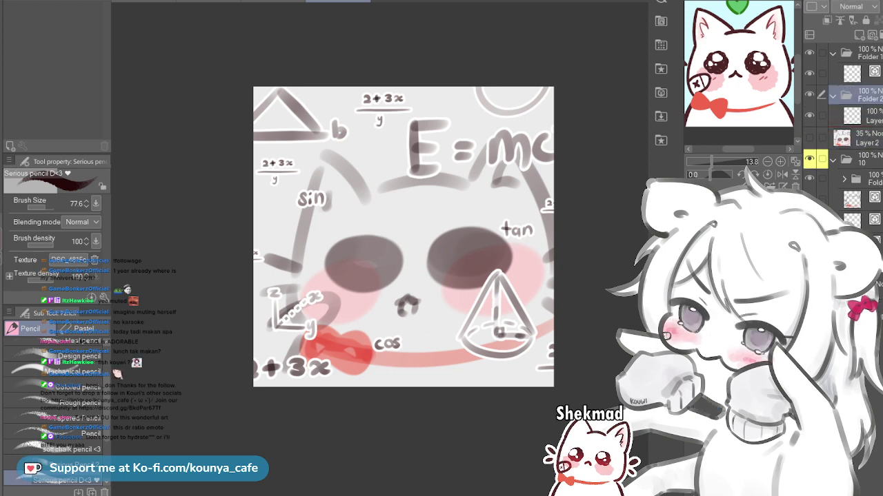
{"action": "double_click", "coordinate": [869, 99]}
{"action": "type", "text": "P"}
{"action": "left_click", "coordinate": [869, 57]}
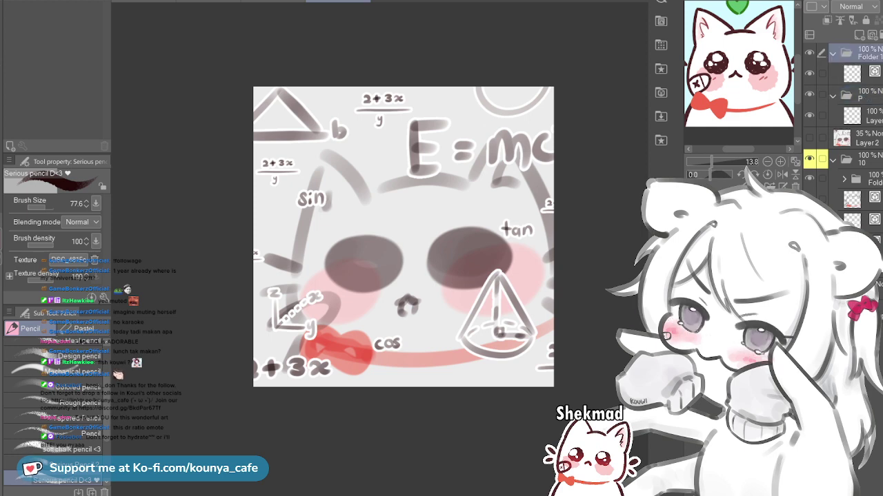
{"action": "left_click", "coordinate": [869, 95]}
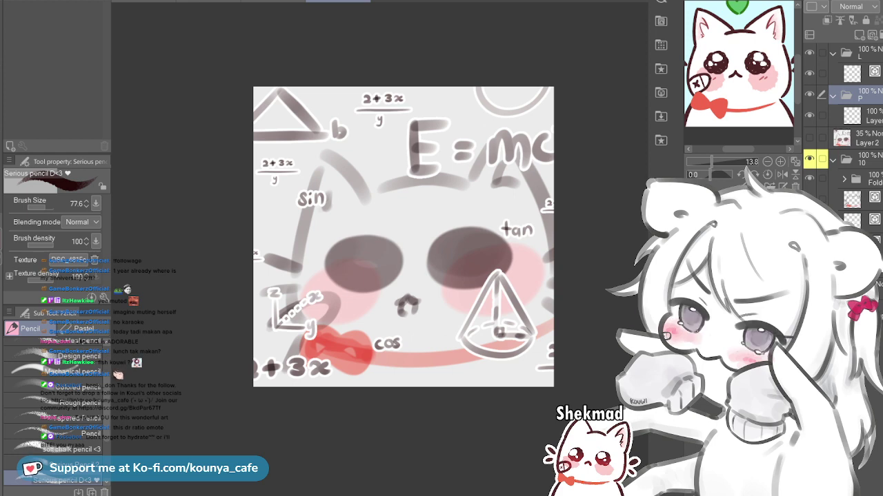
In the duplicate canvas, delete the MATH image layer, sketch folder 10 and Layer 1, keeping folders L, P and Paper
{"action": "key", "text": "ctrl+Tab"}
{"action": "key", "text": "Delete"}
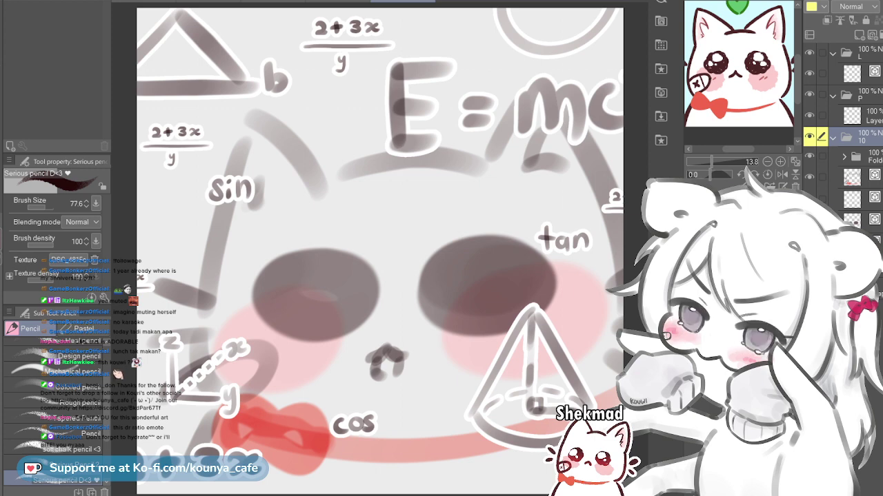
{"action": "key", "text": "Delete"}
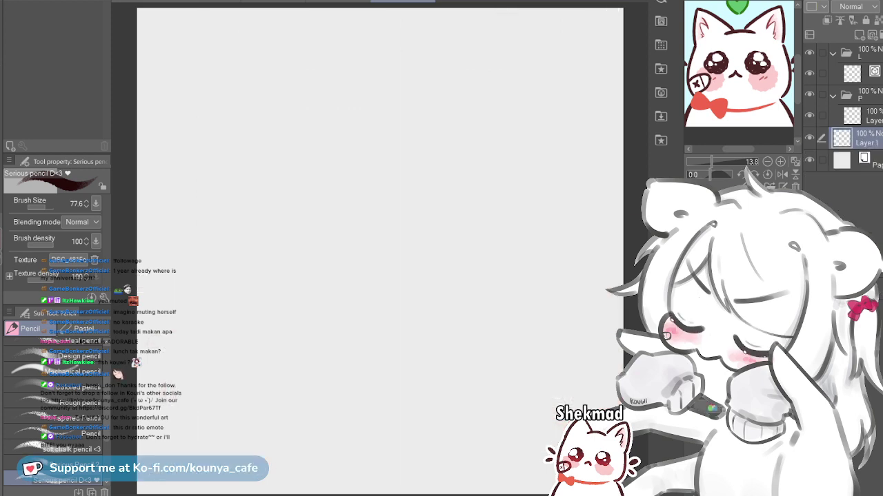
{"action": "key", "text": "Delete"}
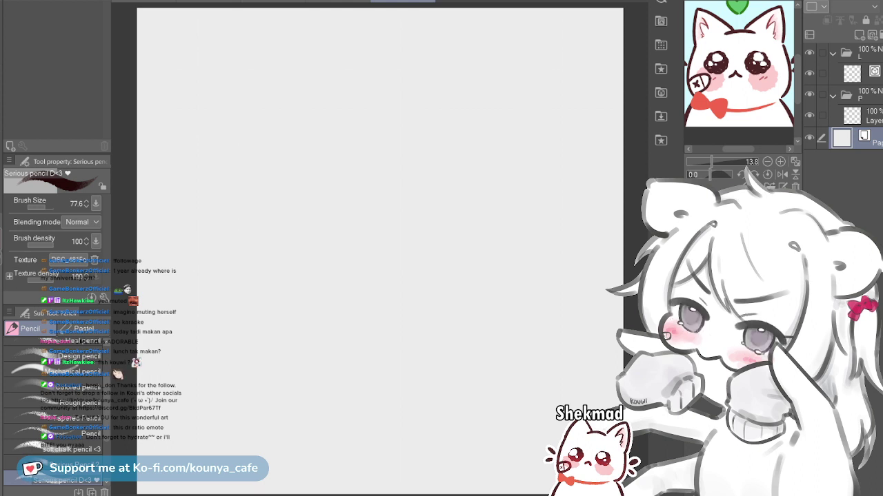
Look through the open emote canvases, comparing the blank template copies with the math sketch and the coloured emotes
{"action": "left_click", "coordinate": [338, 2]}
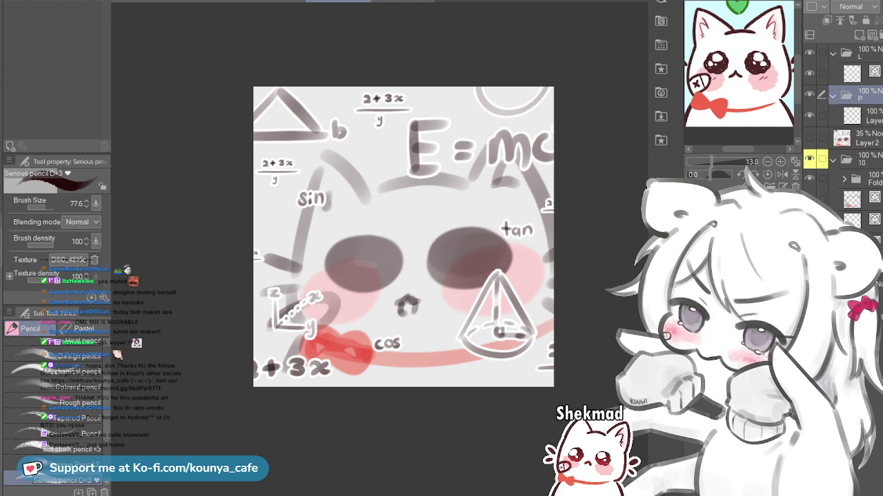
{"action": "key", "text": "Return"}
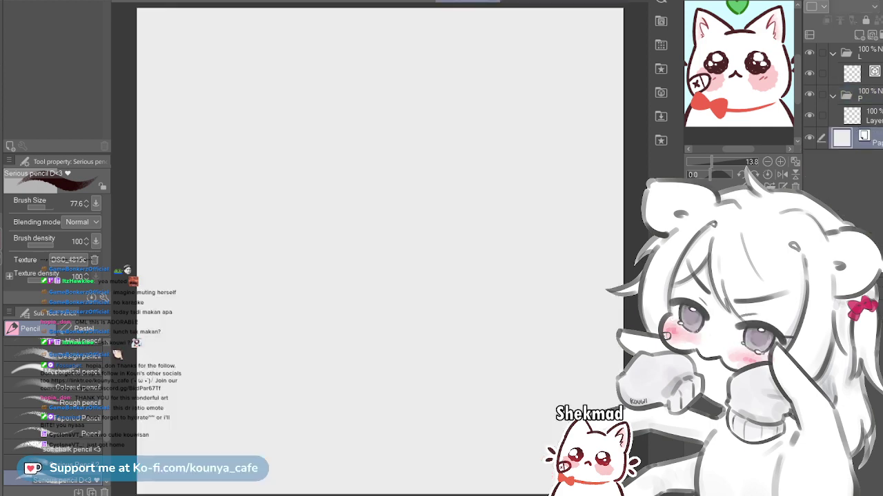
{"action": "key", "text": "ctrl+Tab"}
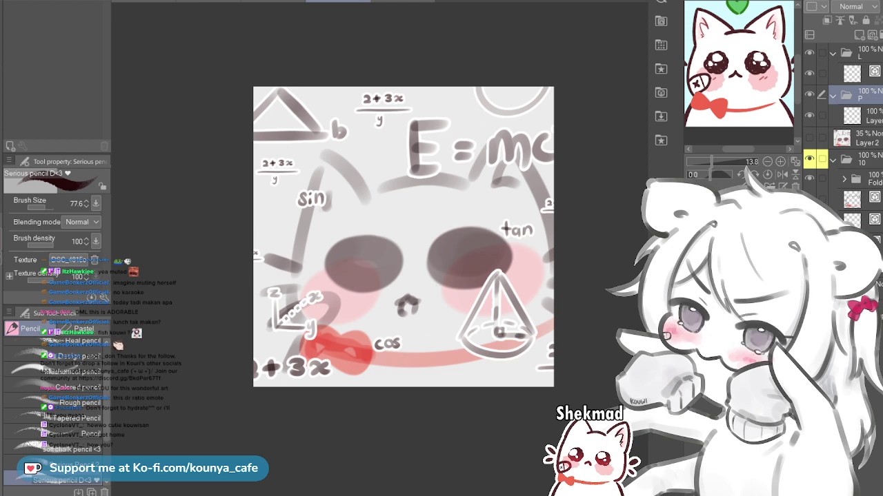
{"action": "key", "text": "Return"}
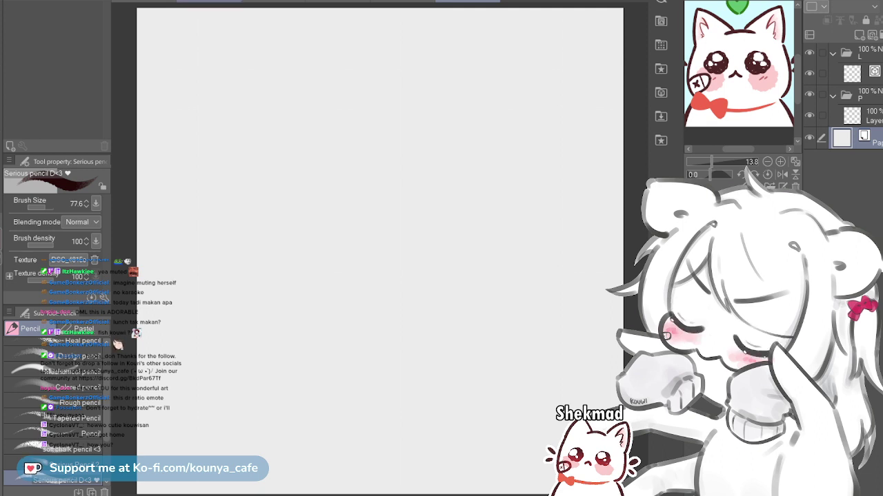
{"action": "left_click", "coordinate": [209, 0]}
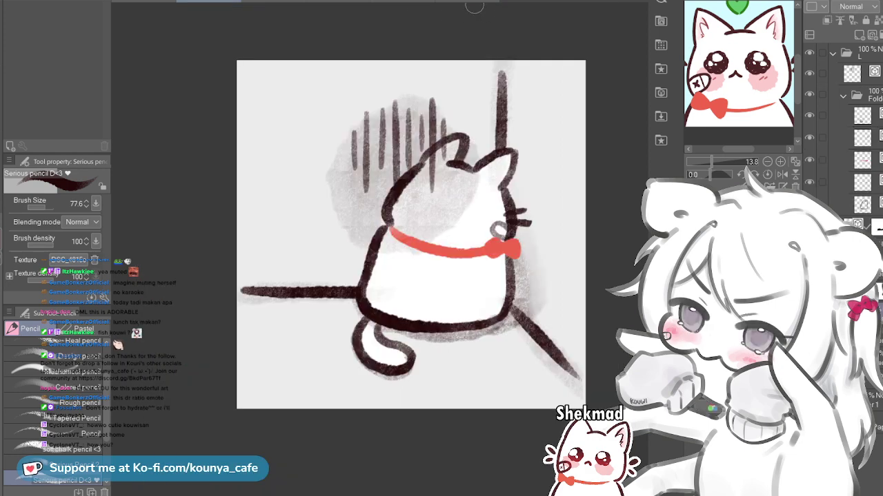
{"action": "left_click", "coordinate": [467, 0]}
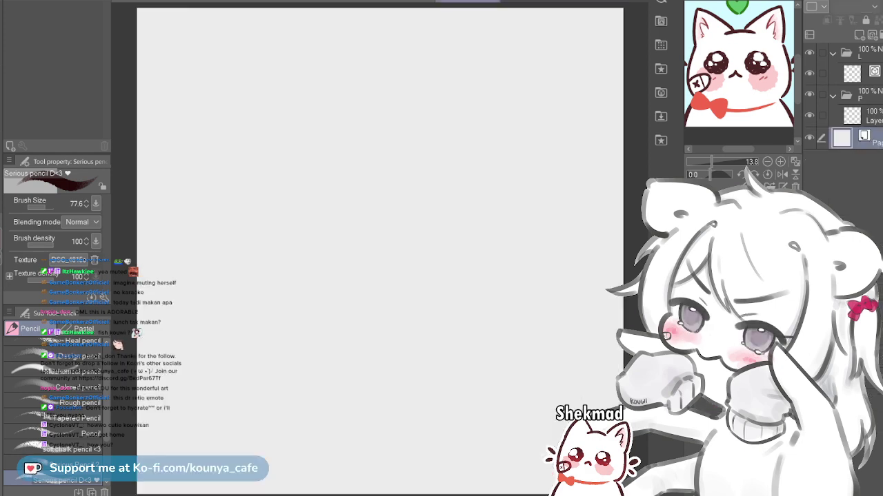
{"action": "key", "text": "ctrl+Tab"}
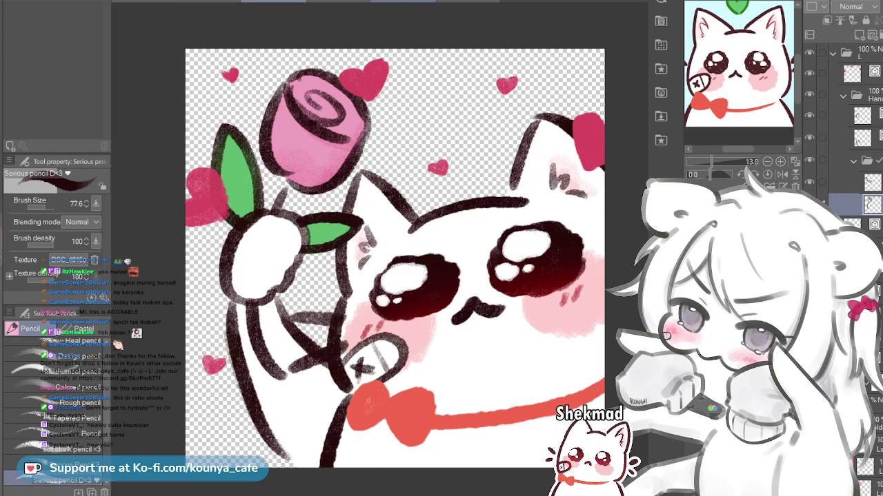
{"action": "key", "text": "ctrl+Tab"}
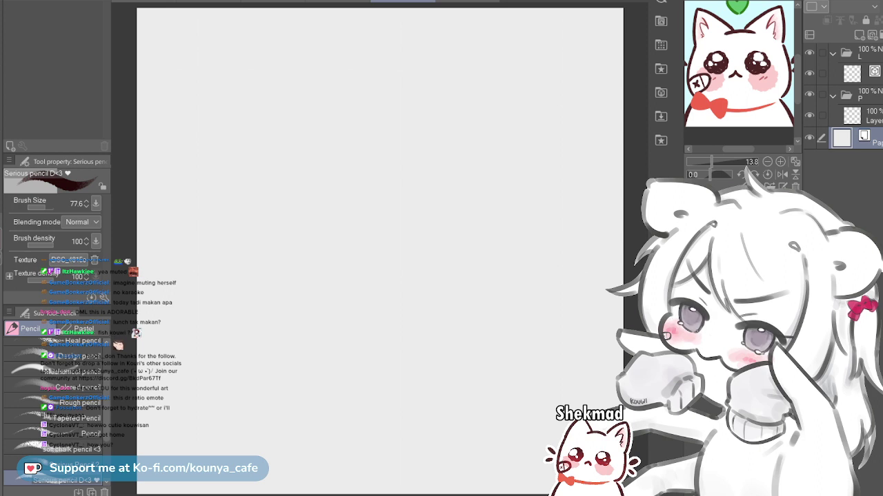
Select the vector layer inside folder L on the blank canvas and compare that canvas with the math sketch canvas
{"action": "left_click", "coordinate": [856, 94]}
{"action": "left_click", "coordinate": [855, 74]}
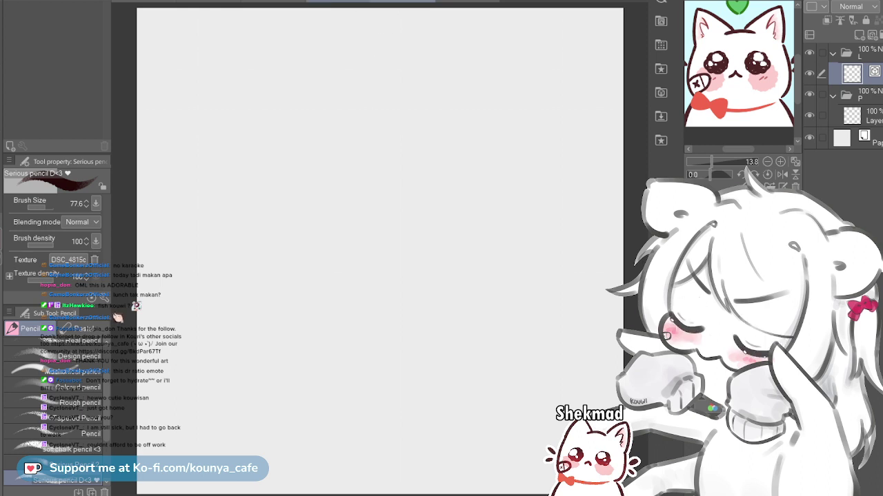
{"action": "left_click", "coordinate": [338, 0]}
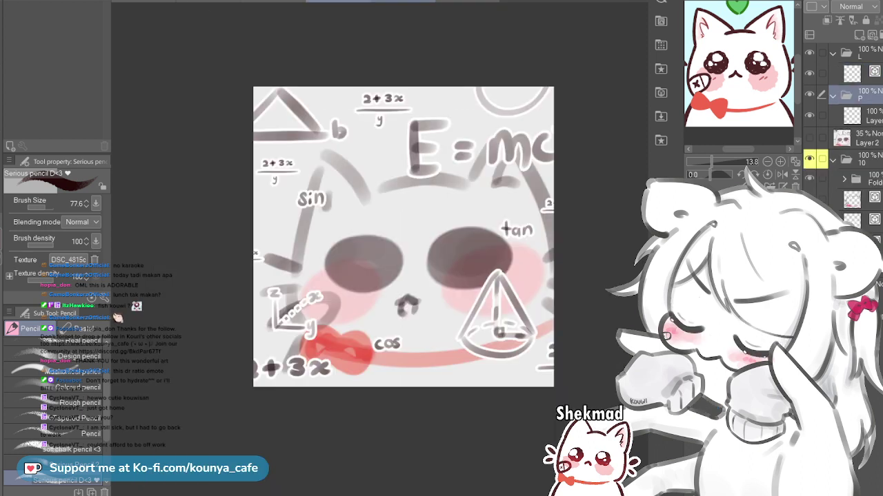
{"action": "left_click", "coordinate": [402, 1]}
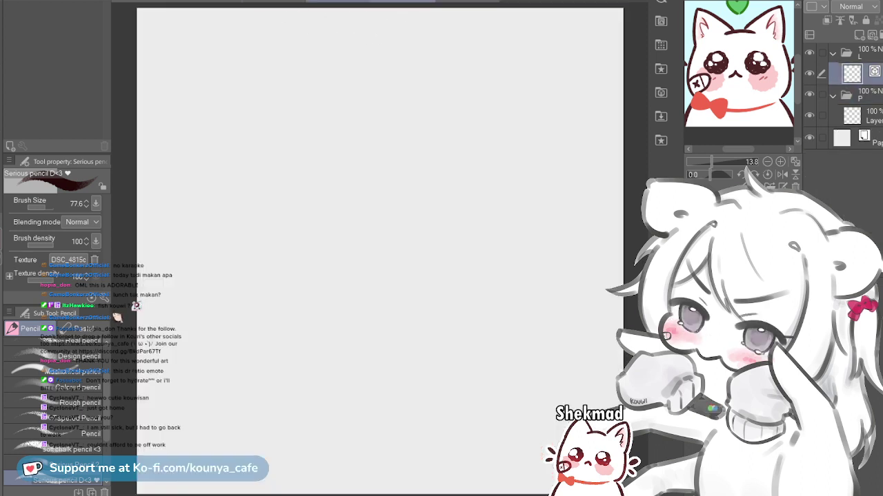
{"action": "key", "text": "ctrl+Tab"}
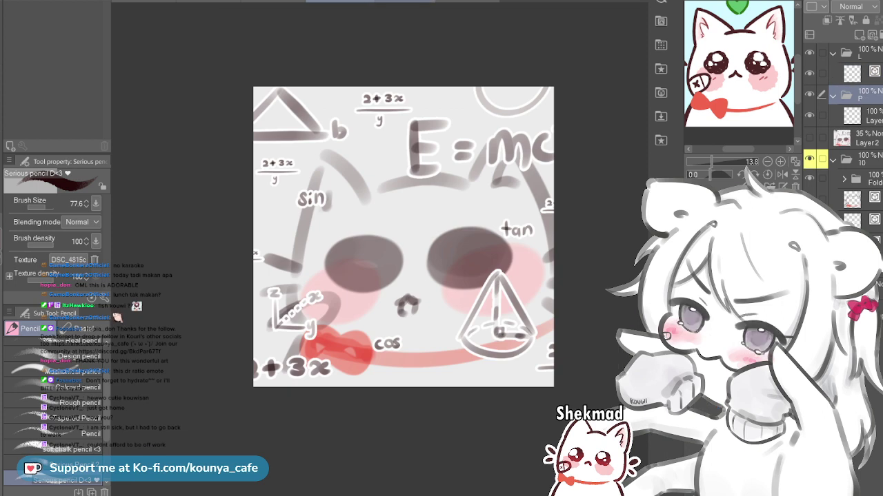
{"action": "key", "text": "ctrl+Tab"}
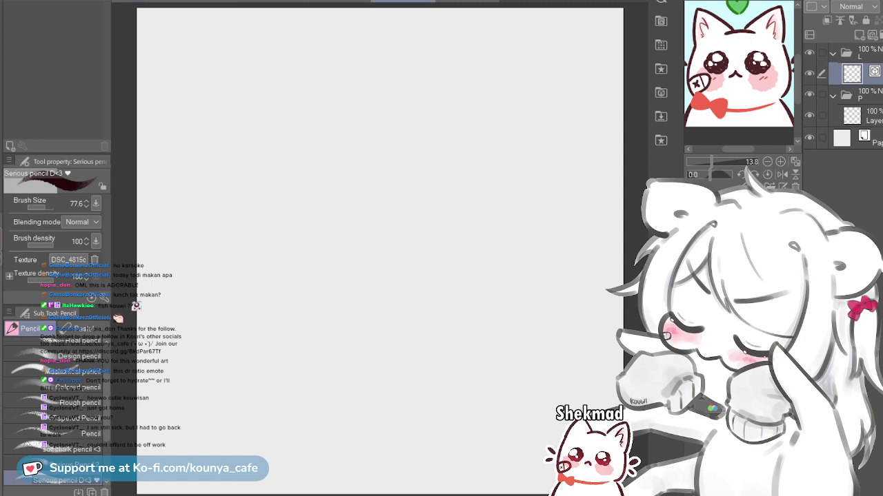
Switch to the emote sketch sheet, collapse folder 10, and review the whole grid of sketches
{"action": "key", "text": "ctrl+Tab"}
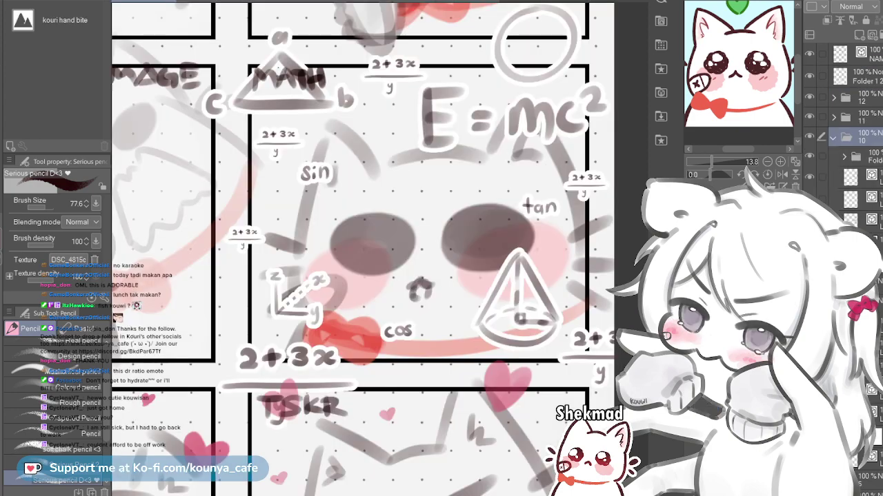
{"action": "left_click", "coordinate": [833, 137]}
{"action": "left_click", "coordinate": [833, 197]}
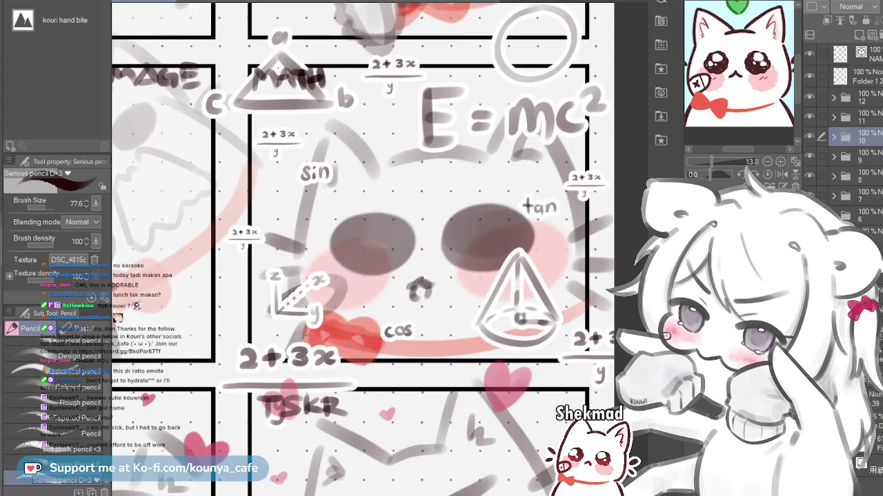
{"action": "scroll", "coordinate": [473, 121], "scroll_direction": "down", "scroll_amount": 4}
{"action": "mouse_move", "coordinate": [436, 109]}
{"action": "left_mouse_down"}
{"action": "mouse_move", "coordinate": [493, 153]}
{"action": "mouse_move", "coordinate": [483, 153]}
{"action": "left_mouse_up"}
{"action": "scroll", "coordinate": [494, 153], "scroll_direction": "down", "scroll_amount": 2}
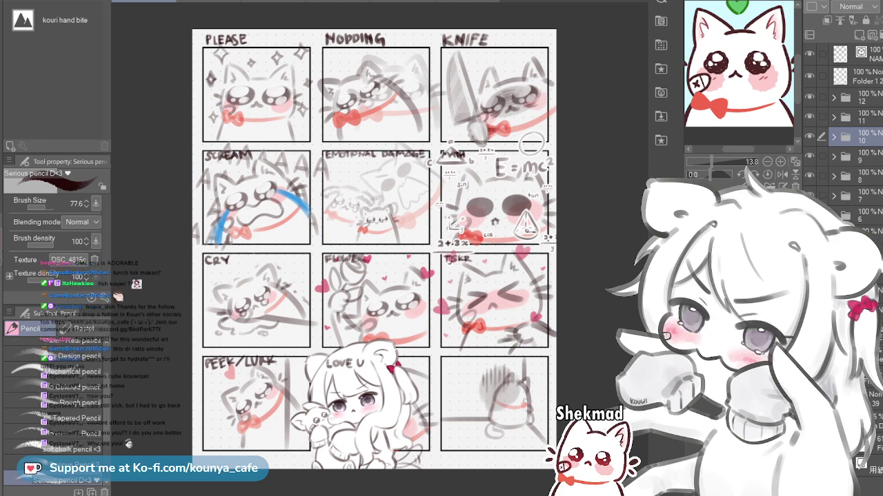
{"action": "scroll", "coordinate": [476, 172], "scroll_direction": "up", "scroll_amount": 3}
{"action": "left_click_drag", "start_coordinate": [477, 172], "coordinate": [496, 149]}
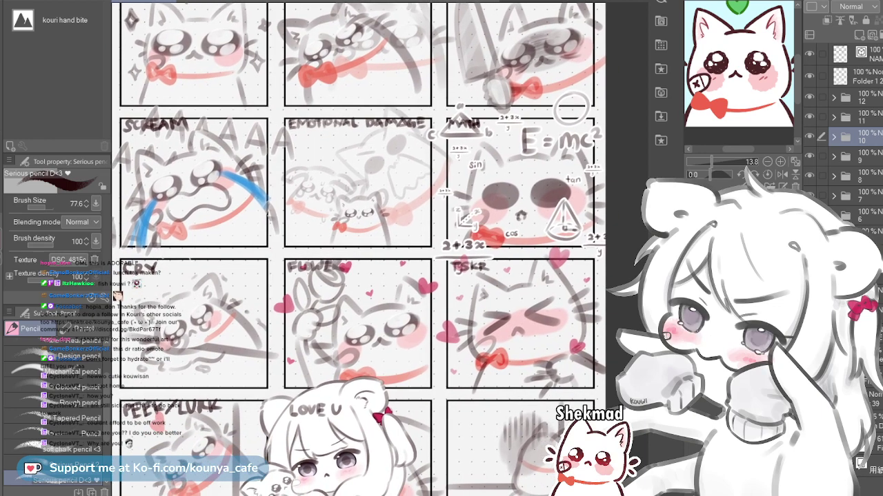
{"action": "scroll", "coordinate": [538, 200], "scroll_direction": "down", "scroll_amount": 3}
{"action": "scroll", "coordinate": [535, 210], "scroll_direction": "up", "scroll_amount": 1}
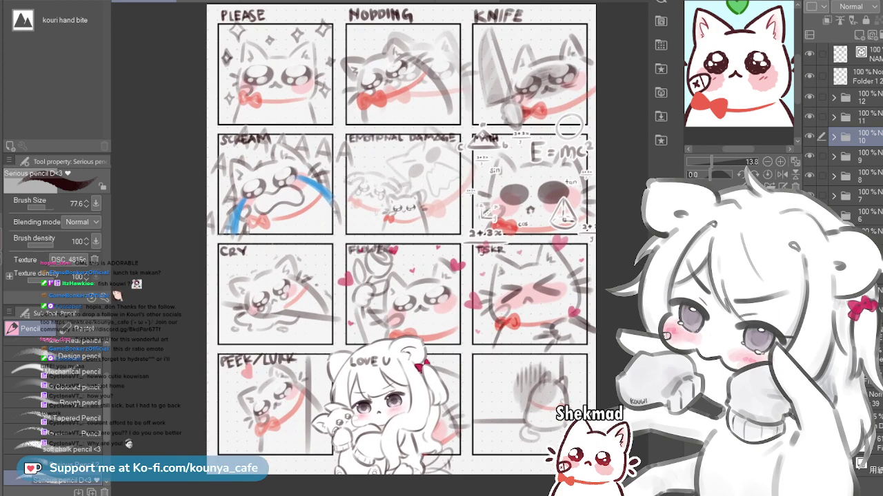
Check which sketches folders 12 and 11 hold by selecting their contents, clear the selections, and keep folder 11 active
{"action": "key", "text": "ctrl+z"}
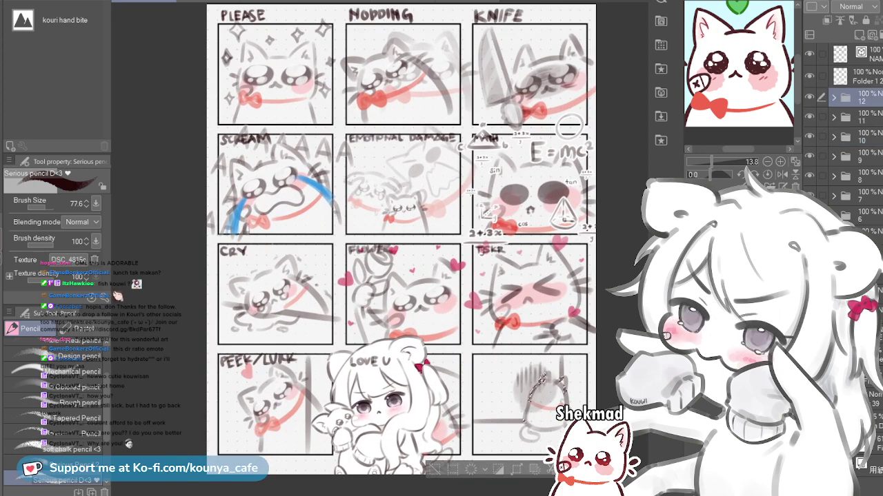
{"action": "key", "text": "ctrl+d"}
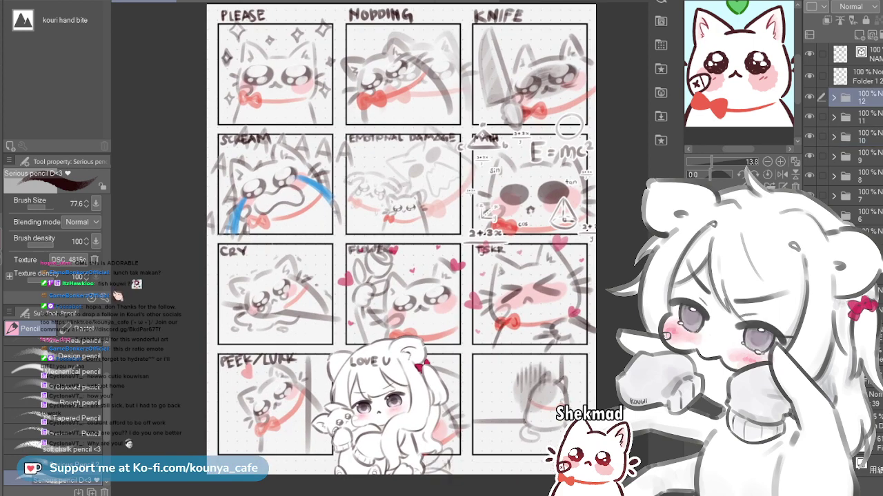
{"action": "key", "text": "ctrl+z"}
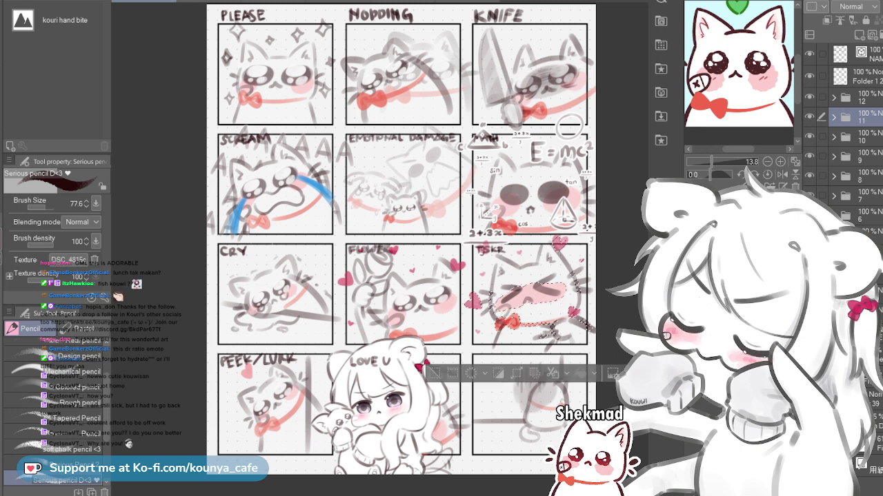
{"action": "key", "text": "ctrl+z"}
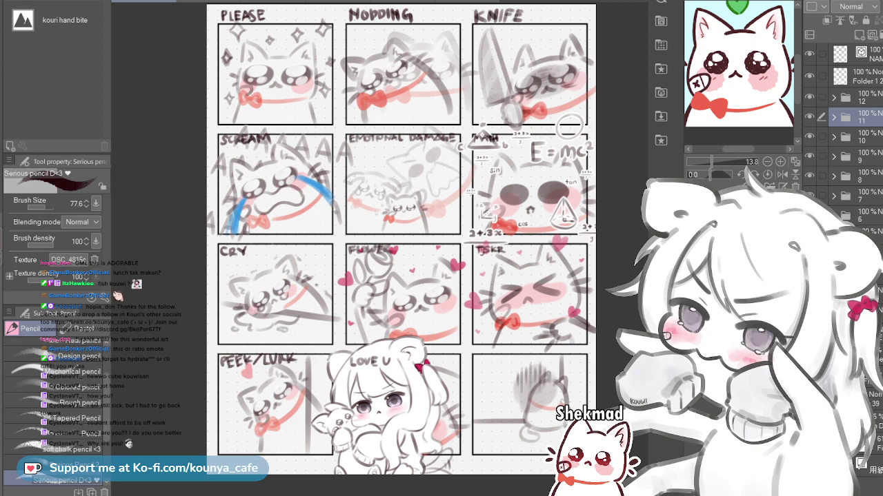
Paste sketch folder 11, the TSKR cat with hearts, directly above the Paper layer in the blank canvas
{"action": "key", "text": "ctrl+shift+Tab"}
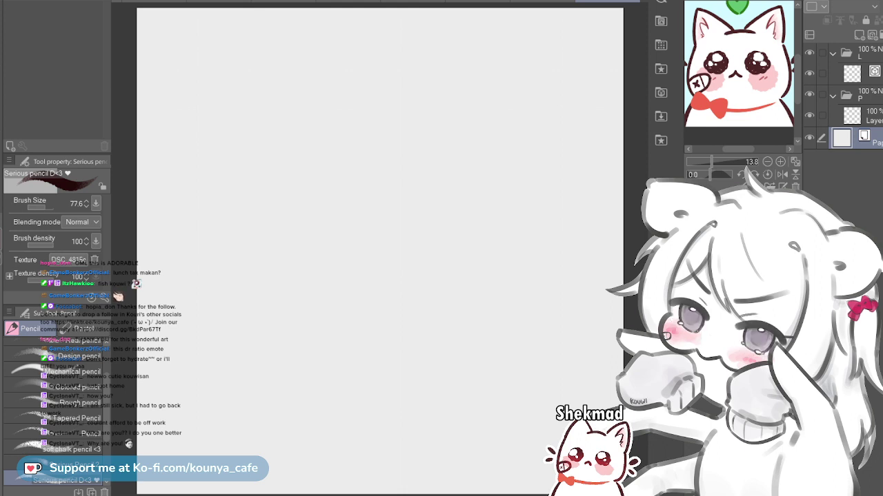
{"action": "key", "text": "ctrl+Tab"}
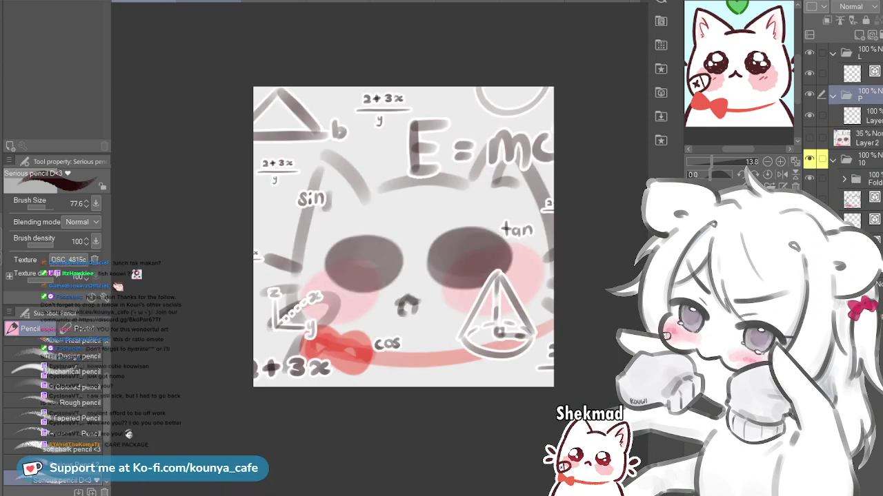
{"action": "key", "text": "ctrl+Tab"}
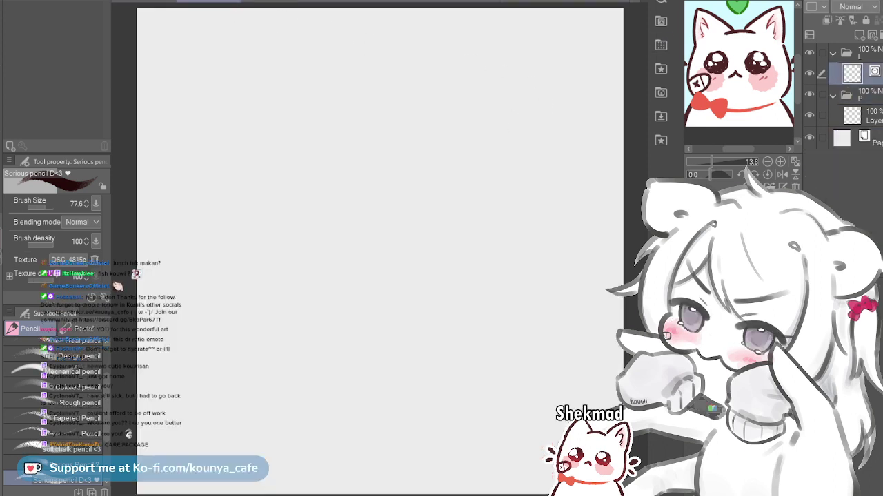
{"action": "left_click", "coordinate": [870, 140]}
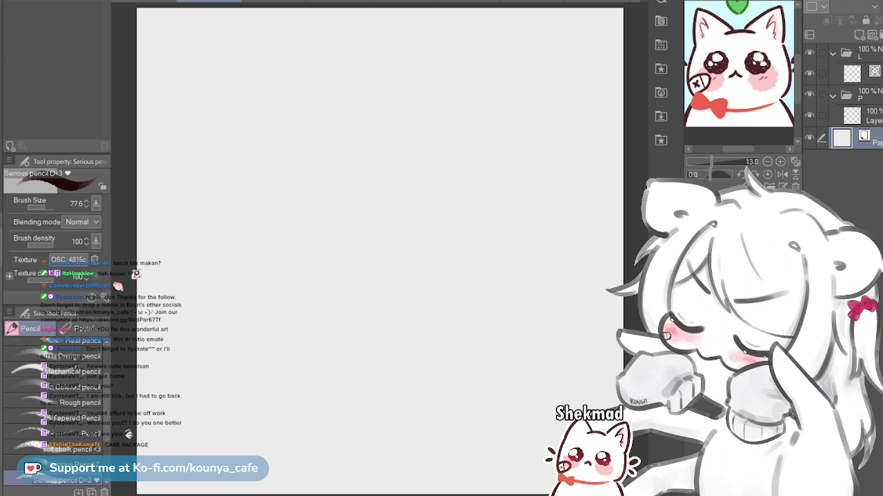
{"action": "key", "text": "ctrl+v"}
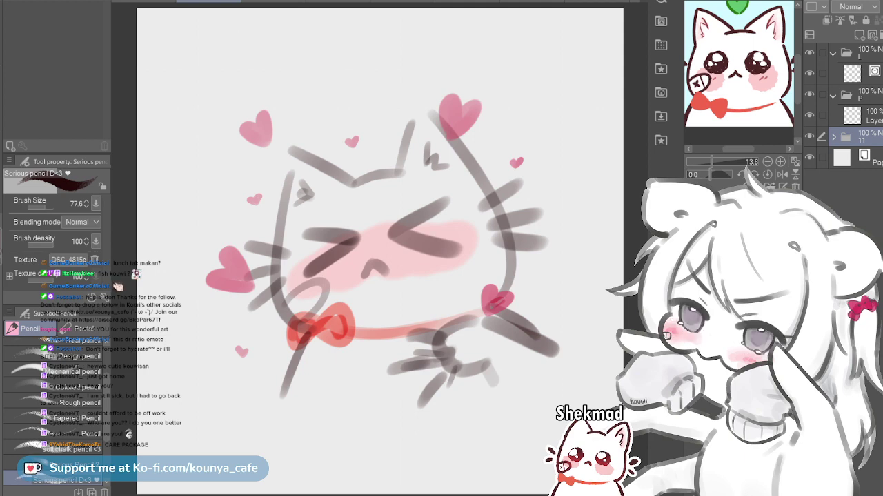
Enlarge the pasted TSKR cat sketch folder proportionally until its hearts and arm reach the canvas sides
{"action": "scroll", "coordinate": [418, 216], "scroll_direction": "down", "scroll_amount": 3}
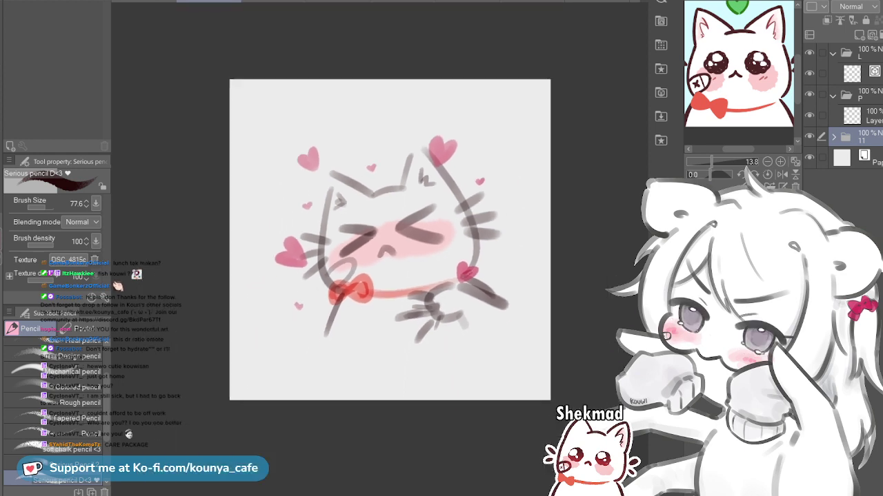
{"action": "left_click_drag", "start_coordinate": [419, 217], "coordinate": [412, 229]}
{"action": "key", "text": "ctrl+t"}
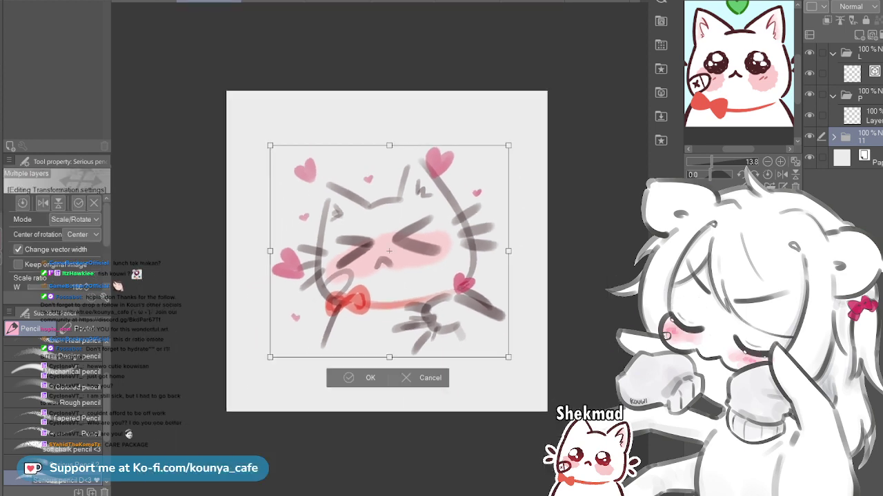
{"action": "left_click_drag", "start_coordinate": [508, 358], "coordinate": [556, 401]}
{"action": "left_click_drag", "start_coordinate": [414, 276], "coordinate": [403, 264]}
{"action": "left_click_drag", "start_coordinate": [546, 390], "coordinate": [559, 402]}
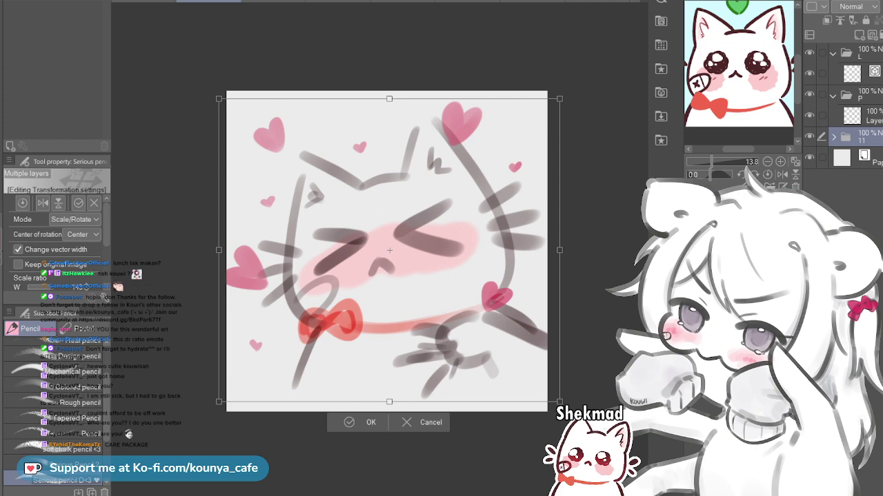
{"action": "left_click_drag", "start_coordinate": [414, 276], "coordinate": [409, 274]}
{"action": "left_click_drag", "start_coordinate": [555, 400], "coordinate": [562, 406]}
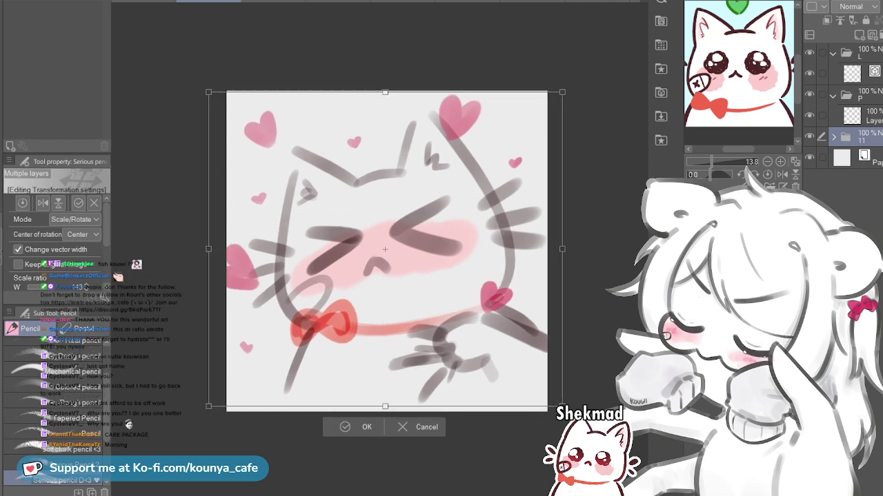
Fine-tune the TSKR sketch's scale to about 150%, centre it on the canvas, and apply the transformation
{"action": "left_click_drag", "start_coordinate": [414, 275], "coordinate": [418, 276]}
{"action": "left_click_drag", "start_coordinate": [389, 249], "coordinate": [384, 249]}
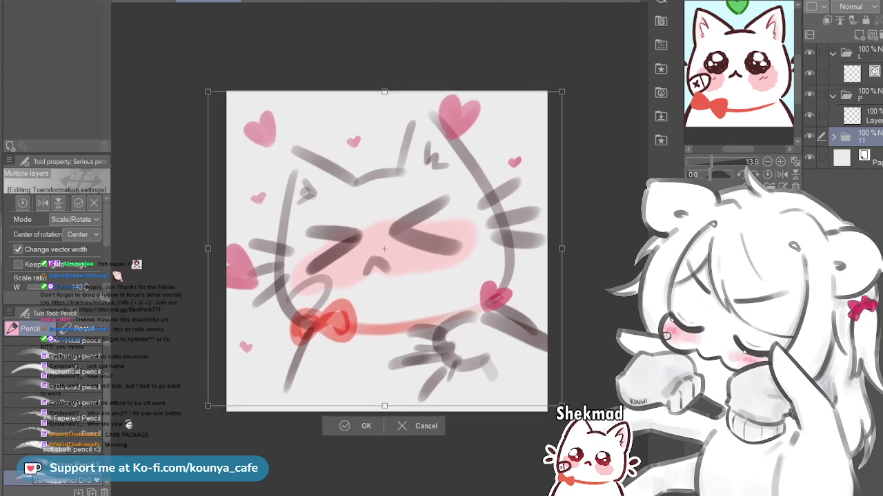
{"action": "left_click_drag", "start_coordinate": [562, 406], "coordinate": [563, 407]}
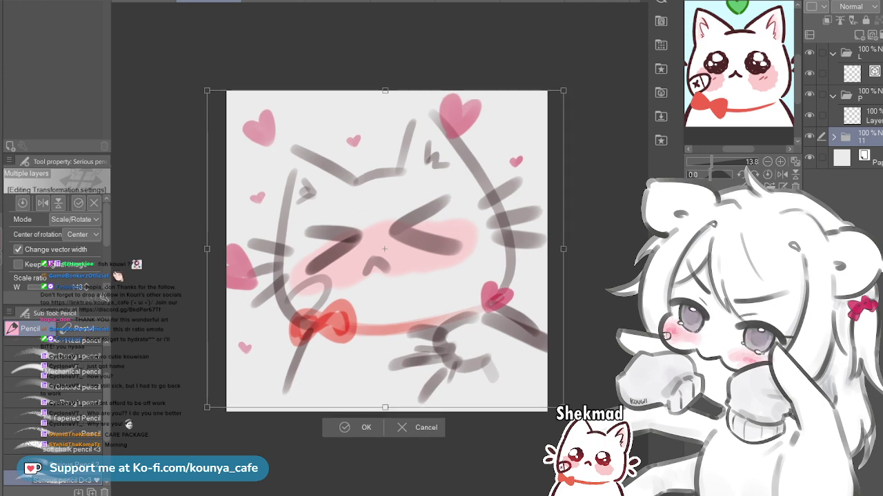
{"action": "left_click_drag", "start_coordinate": [385, 248], "coordinate": [386, 248]}
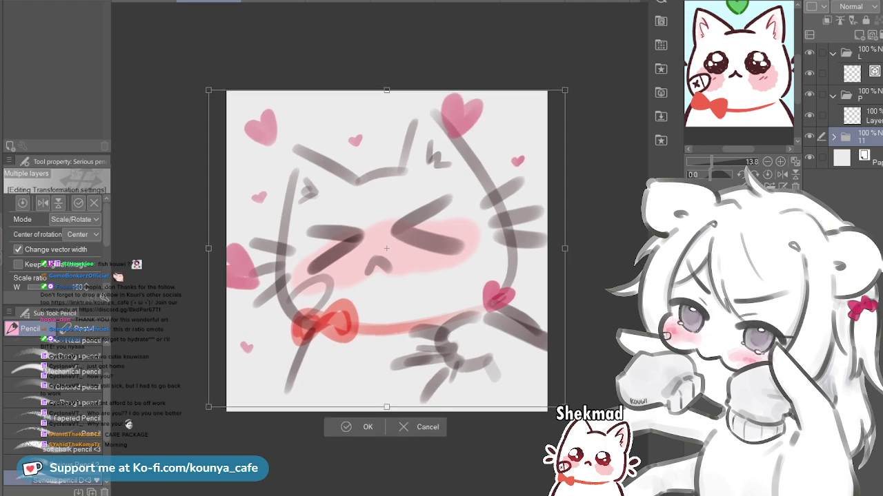
{"action": "left_click_drag", "start_coordinate": [565, 406], "coordinate": [566, 407]}
{"action": "left_click_drag", "start_coordinate": [386, 248], "coordinate": [388, 249]}
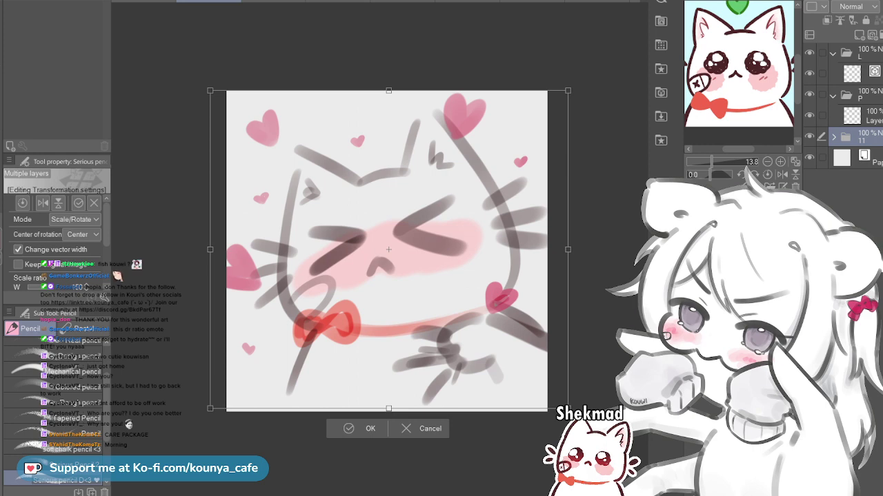
{"action": "key", "text": "Return"}
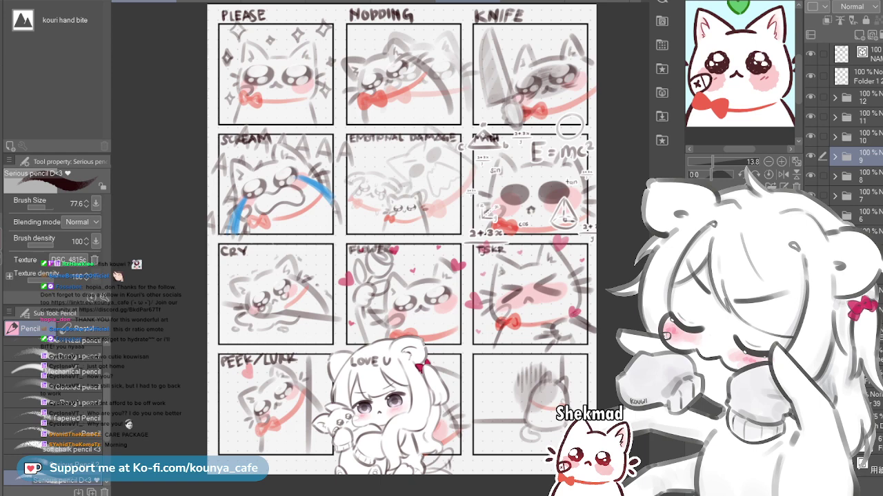
Paste sketch folder 9, the knife cat, directly above the Paper layer in the next blank canvas
{"action": "left_click", "coordinate": [468, 1]}
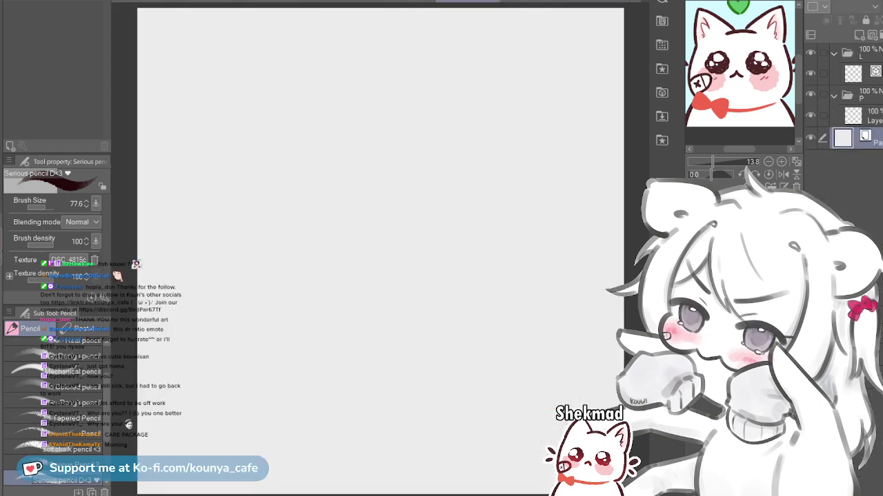
{"action": "key", "text": "ctrl+v"}
{"action": "scroll", "coordinate": [480, 156], "scroll_direction": "down", "scroll_amount": 3}
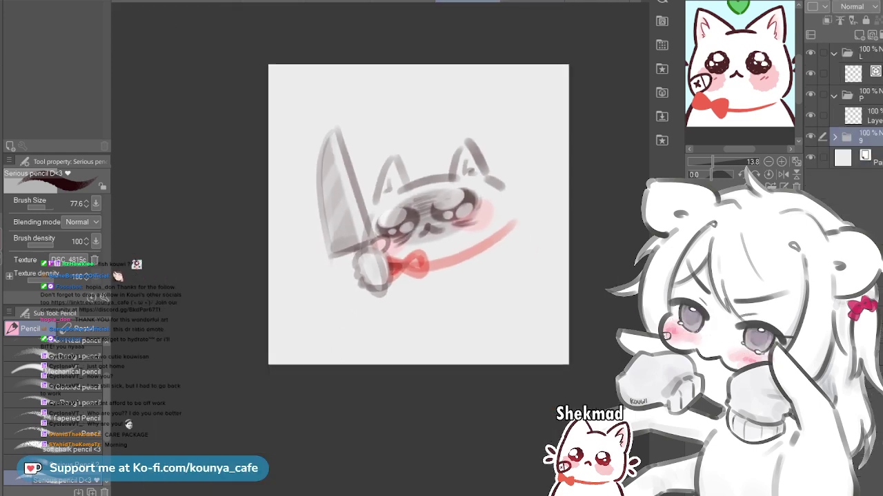
Transform the knife cat sketch, enlarging and repositioning it so the knife and face span the canvas width
{"action": "key", "text": "ctrl+t"}
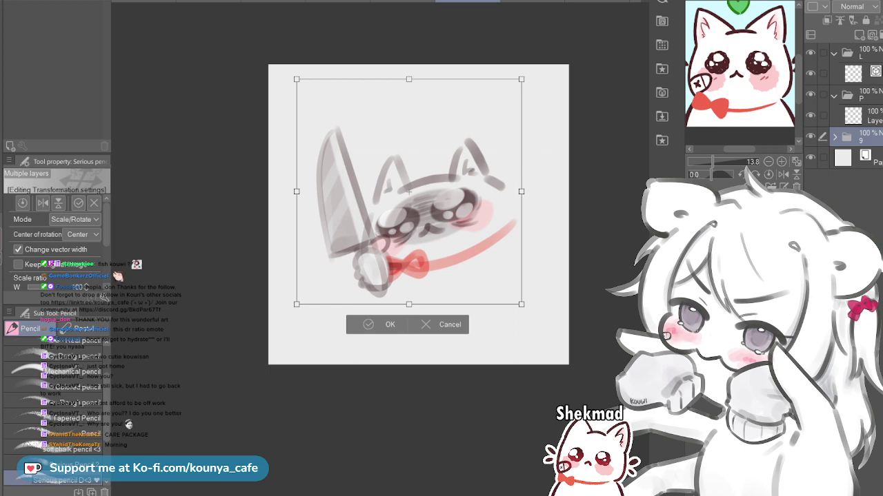
{"action": "mouse_move", "coordinate": [414, 221]}
{"action": "left_mouse_down"}
{"action": "mouse_move", "coordinate": [491, 297]}
{"action": "mouse_move", "coordinate": [474, 311]}
{"action": "mouse_move", "coordinate": [607, 389]}
{"action": "left_mouse_up"}
{"action": "key", "text": "ctrl+z"}
{"action": "left_click_drag", "start_coordinate": [441, 262], "coordinate": [422, 216]}
{"action": "left_click_drag", "start_coordinate": [587, 344], "coordinate": [620, 376]}
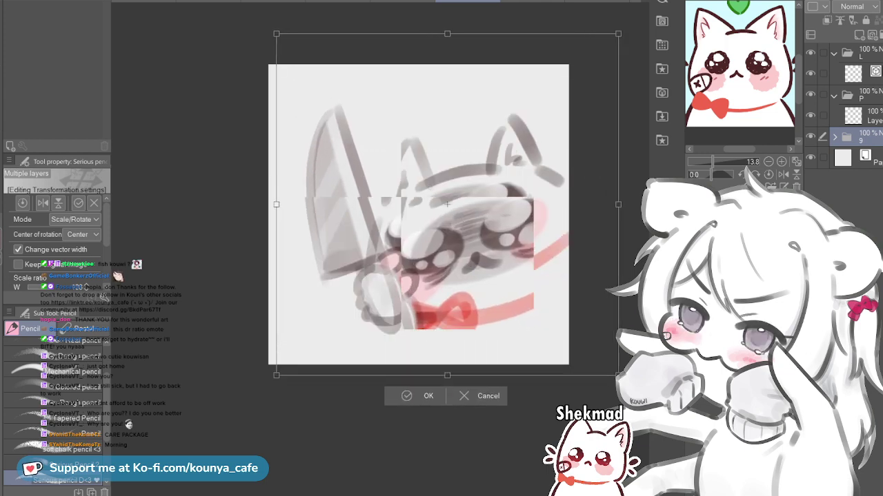
{"action": "left_click_drag", "start_coordinate": [441, 227], "coordinate": [427, 220]}
{"action": "left_click_drag", "start_coordinate": [604, 368], "coordinate": [615, 378]}
{"action": "left_click_drag", "start_coordinate": [434, 221], "coordinate": [430, 216]}
{"action": "scroll", "coordinate": [519, 280], "scroll_direction": "up", "scroll_amount": 1}
{"action": "left_click_drag", "start_coordinate": [518, 280], "coordinate": [508, 297]}
{"action": "left_click_drag", "start_coordinate": [428, 220], "coordinate": [419, 200]}
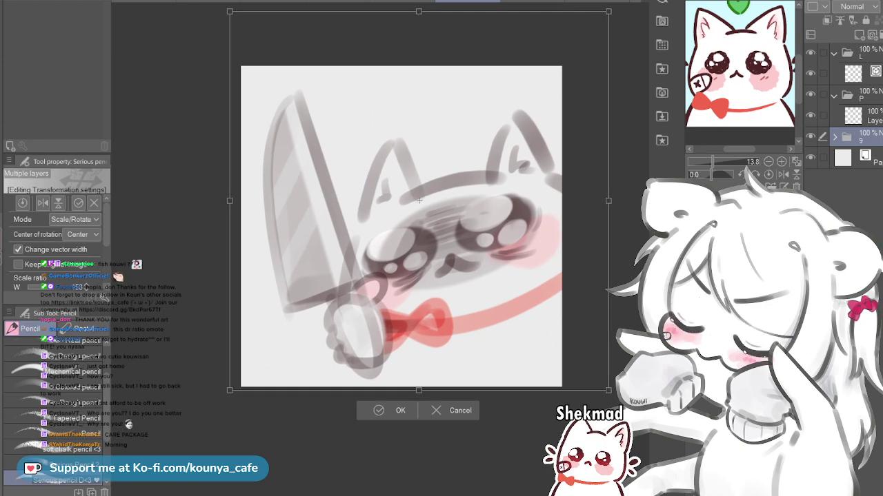
Refine the knife sketch's scale to about 163%, keep knife and paw inside the canvas, and apply the transformation
{"action": "left_click_drag", "start_coordinate": [609, 390], "coordinate": [613, 396]}
{"action": "left_click_drag", "start_coordinate": [422, 203], "coordinate": [417, 199]}
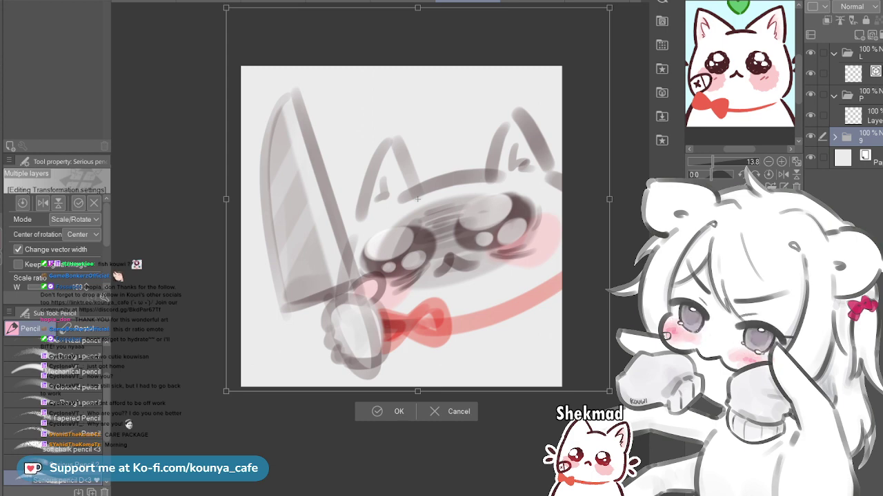
{"action": "left_click_drag", "start_coordinate": [417, 199], "coordinate": [409, 191]}
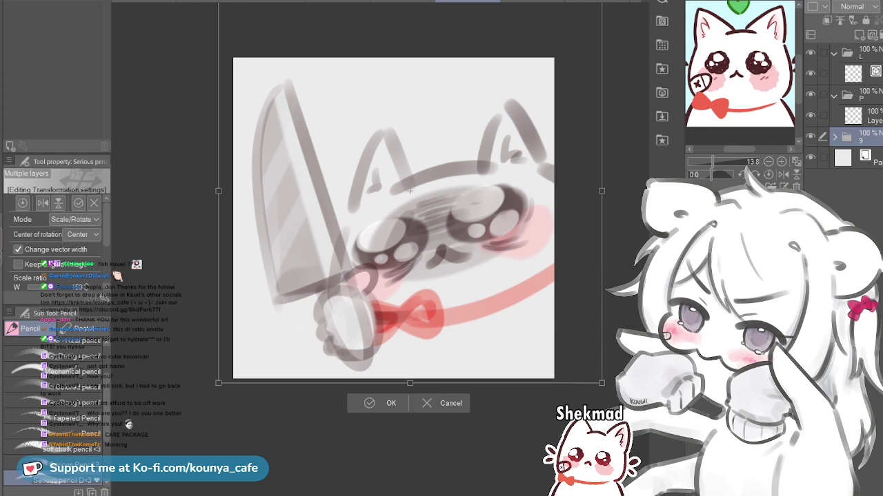
{"action": "left_click_drag", "start_coordinate": [602, 383], "coordinate": [607, 388]}
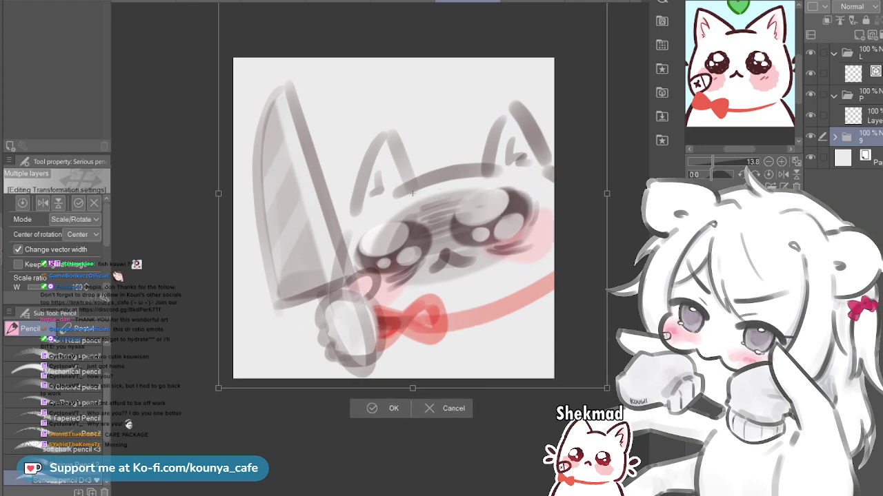
{"action": "left_click_drag", "start_coordinate": [412, 194], "coordinate": [414, 190]}
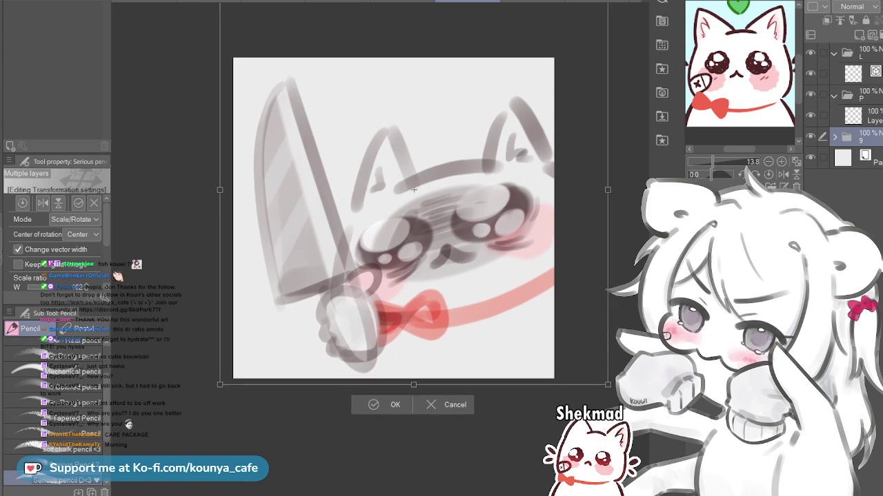
{"action": "left_click_drag", "start_coordinate": [608, 385], "coordinate": [612, 388]}
{"action": "left_click_drag", "start_coordinate": [416, 191], "coordinate": [413, 190]}
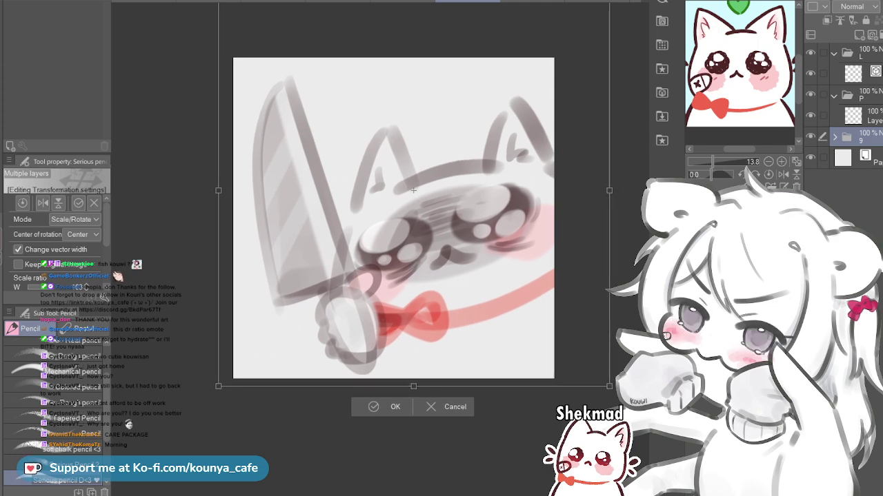
{"action": "key", "text": "Return"}
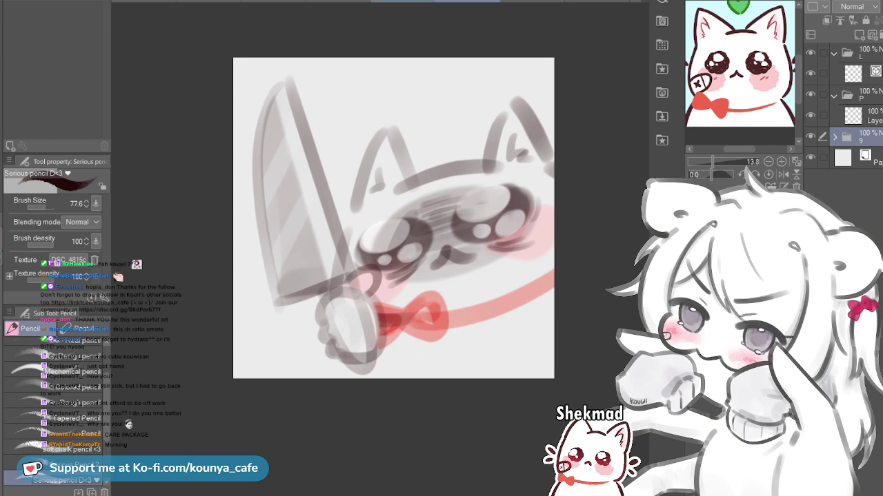
Compare the TSKR canvas with the knife canvas and return to the emote sketch sheet
{"action": "left_click", "coordinate": [402, 1]}
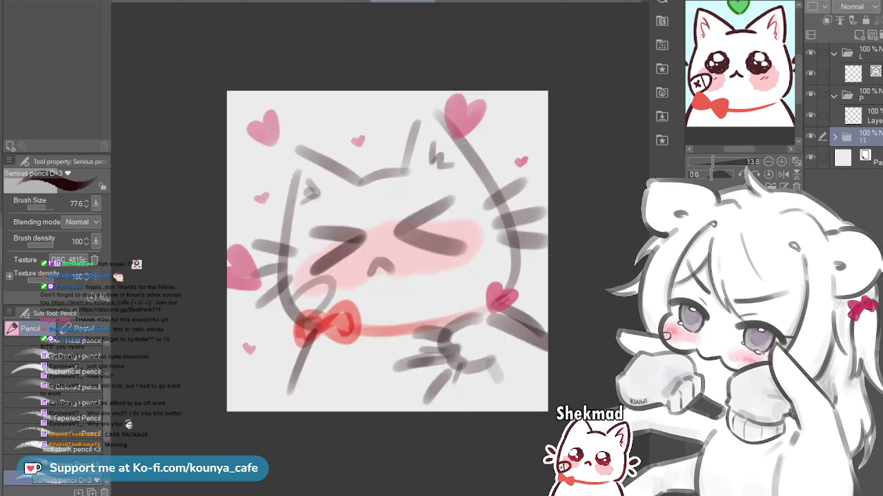
{"action": "left_click", "coordinate": [467, 1]}
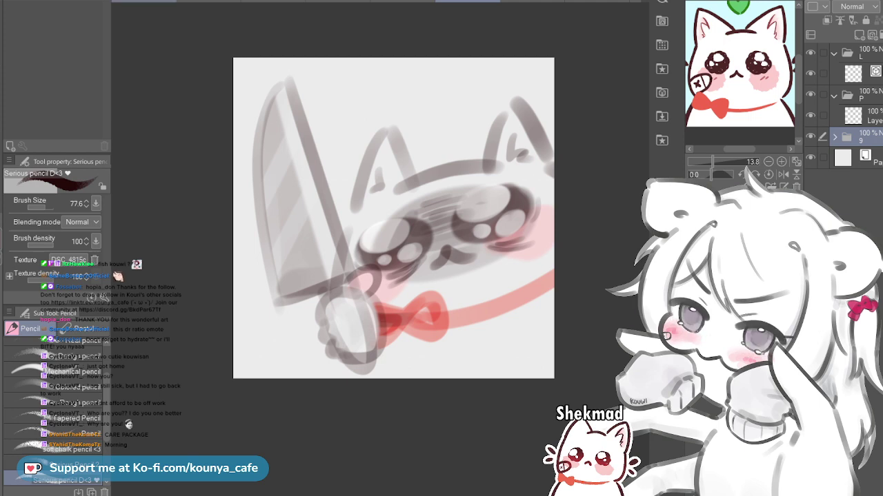
{"action": "key", "text": "ctrl+Tab"}
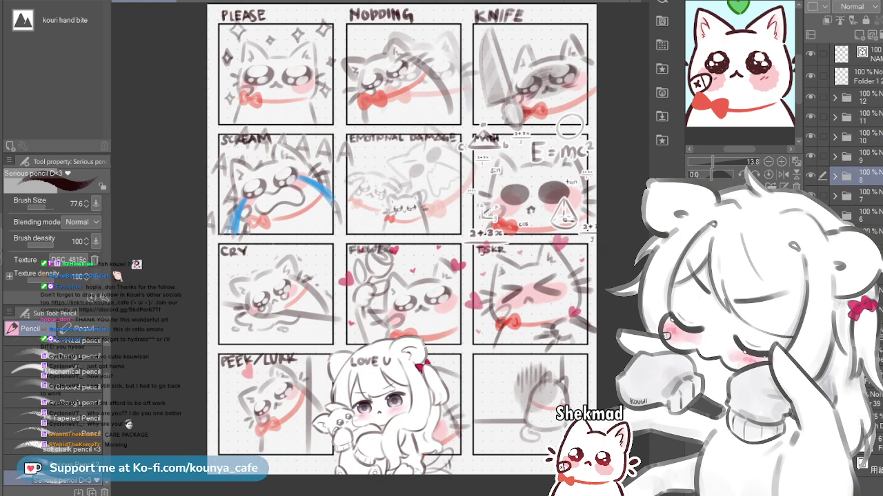
Copy sketch folder 8, the love letter cat, and paste it directly above the Paper layer in the next blank canvas
{"action": "left_click", "coordinate": [867, 77]}
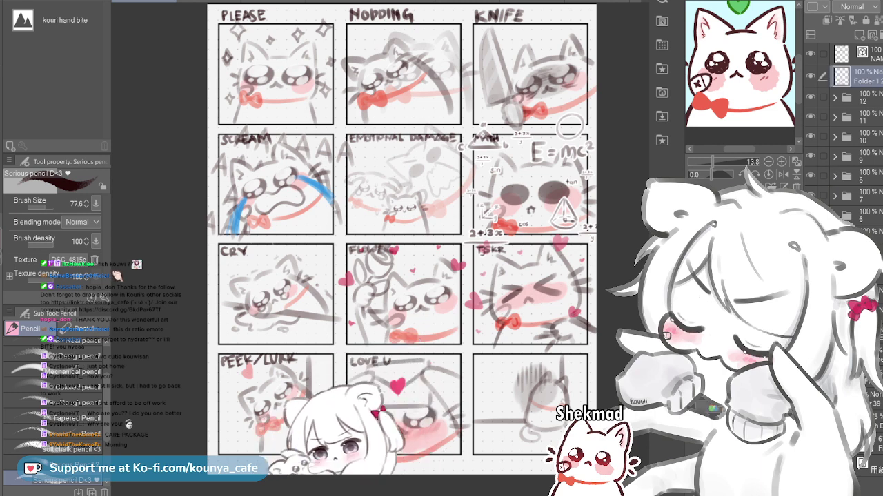
{"action": "left_click", "coordinate": [866, 177]}
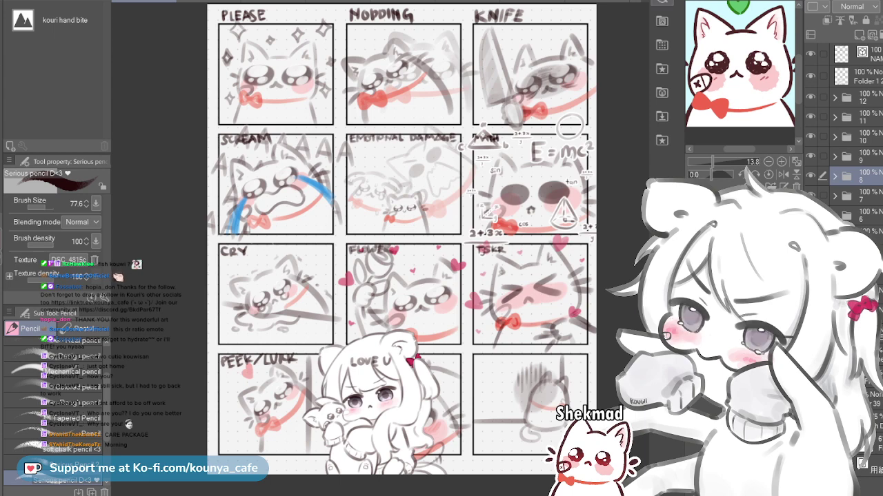
{"action": "left_click", "coordinate": [598, 2]}
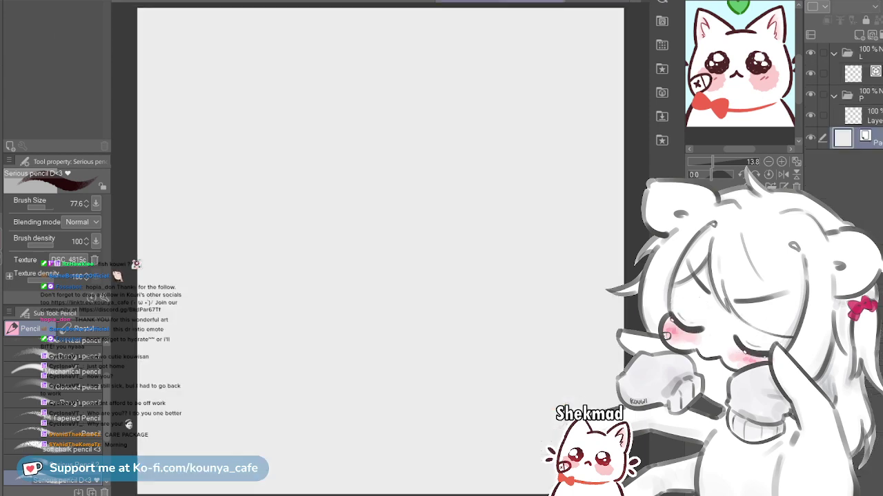
{"action": "left_click", "coordinate": [500, 2]}
{"action": "key", "text": "ctrl+Tab"}
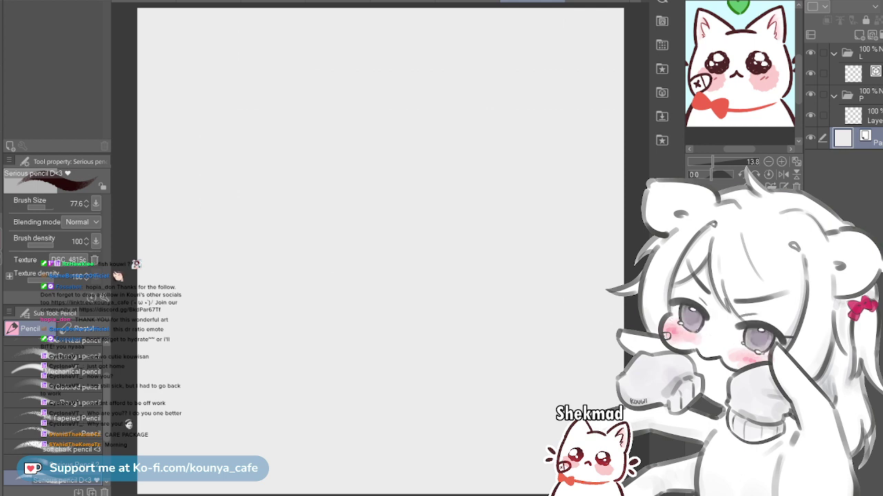
{"action": "key", "text": "ctrl+v"}
{"action": "scroll", "coordinate": [414, 200], "scroll_direction": "down", "scroll_amount": 3}
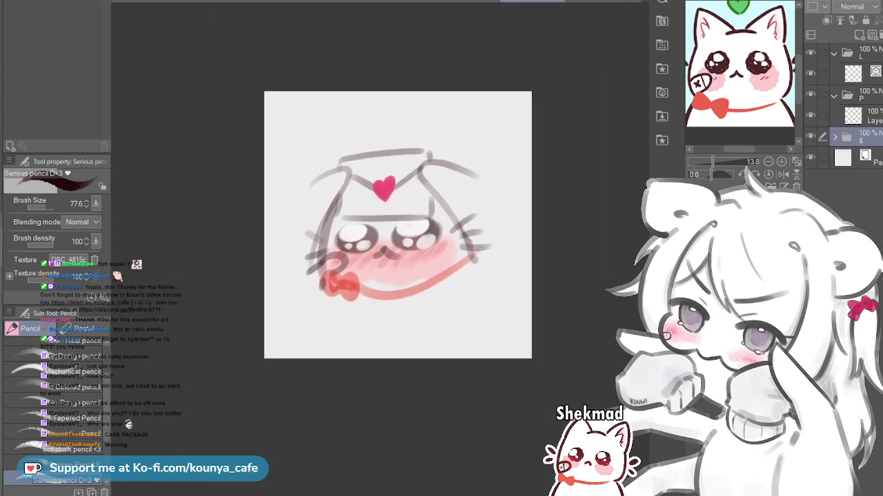
Scale the love letter cat sketch to about 148%, position it to fill the canvas width, and apply the transformation
{"action": "key", "text": "ctrl+t"}
{"action": "left_click_drag", "start_coordinate": [493, 304], "coordinate": [532, 335]}
{"action": "left_click_drag", "start_coordinate": [414, 248], "coordinate": [420, 237]}
{"action": "left_click_drag", "start_coordinate": [539, 323], "coordinate": [544, 326]}
{"action": "left_click_drag", "start_coordinate": [421, 236], "coordinate": [421, 237]}
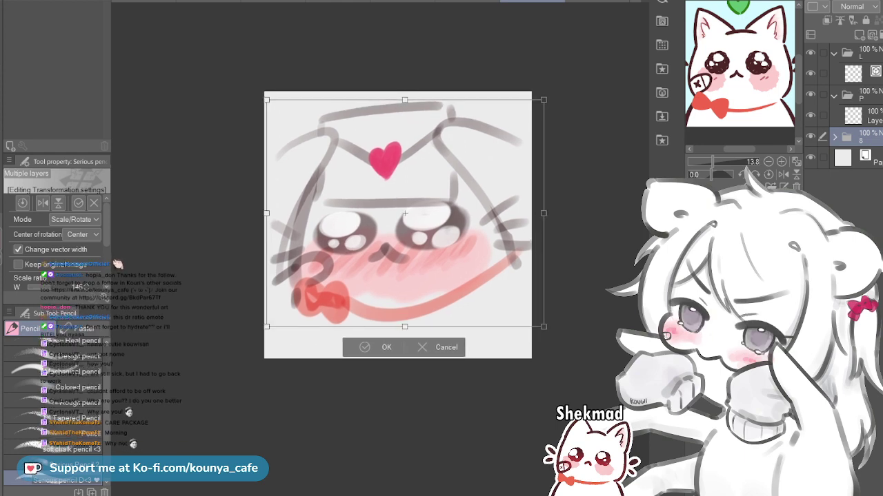
{"action": "left_click_drag", "start_coordinate": [544, 327], "coordinate": [547, 330]}
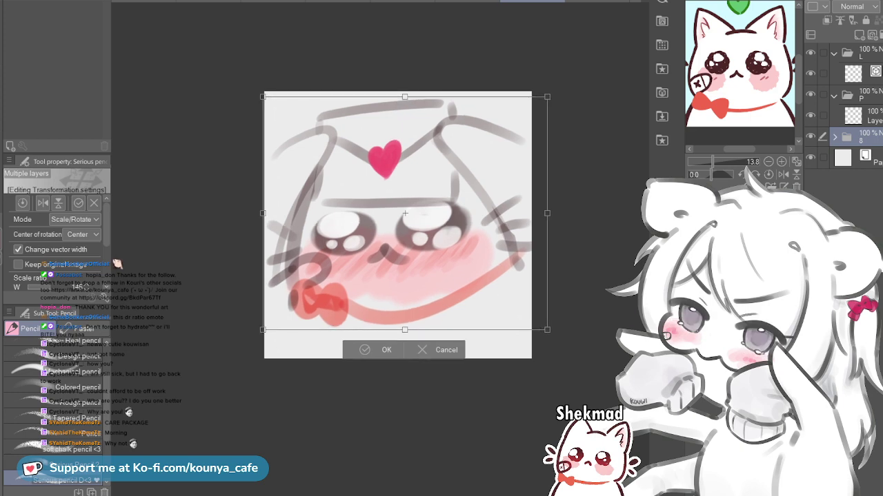
{"action": "left_click_drag", "start_coordinate": [420, 237], "coordinate": [422, 238]}
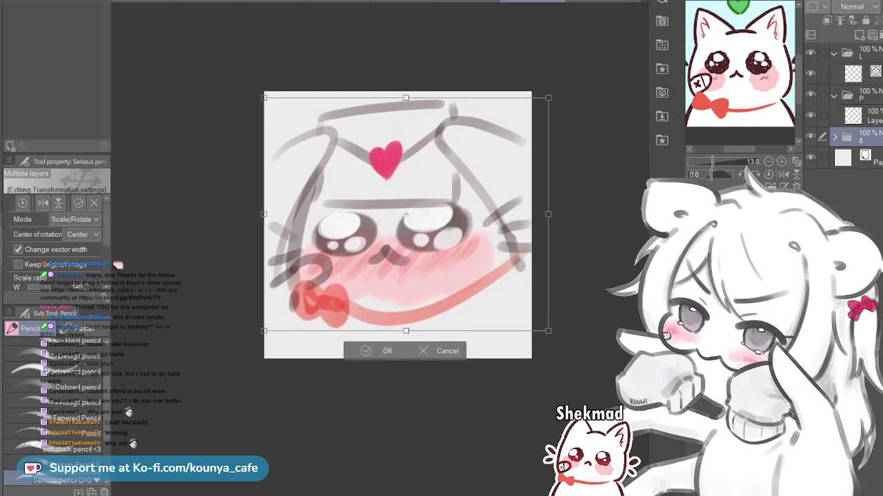
{"action": "key", "text": "Return"}
Make the layer inside folder P active on the love letter canvas
{"action": "scroll", "coordinate": [398, 217], "scroll_direction": "up", "scroll_amount": 2}
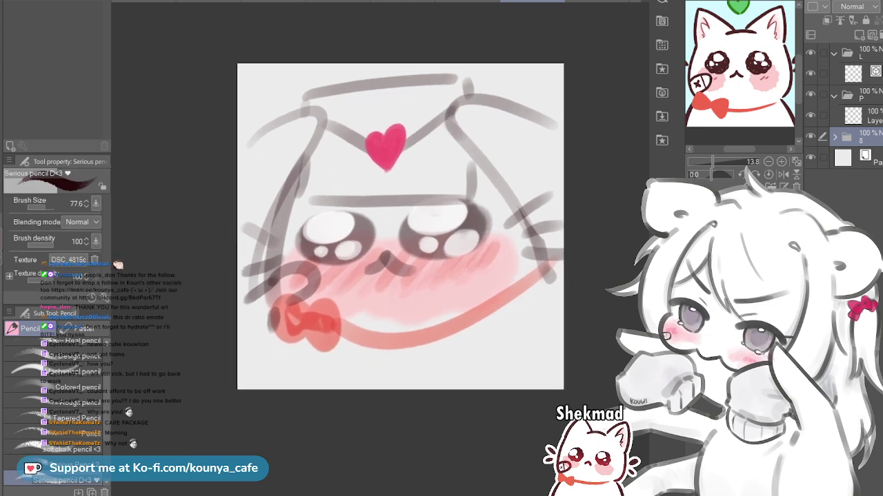
{"action": "left_click", "coordinate": [870, 116]}
{"action": "left_click", "coordinate": [870, 137]}
{"action": "left_click", "coordinate": [871, 116]}
{"action": "left_click", "coordinate": [870, 137]}
{"action": "left_click", "coordinate": [866, 137]}
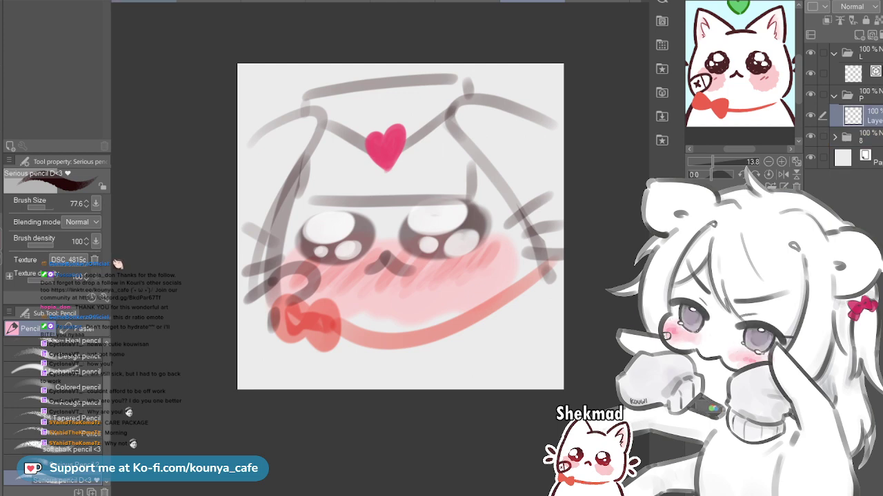
Copy sketch folder 6, the emotional damage cats, and paste it directly above the Paper layer in the next blank canvas
{"action": "left_click", "coordinate": [143, 1]}
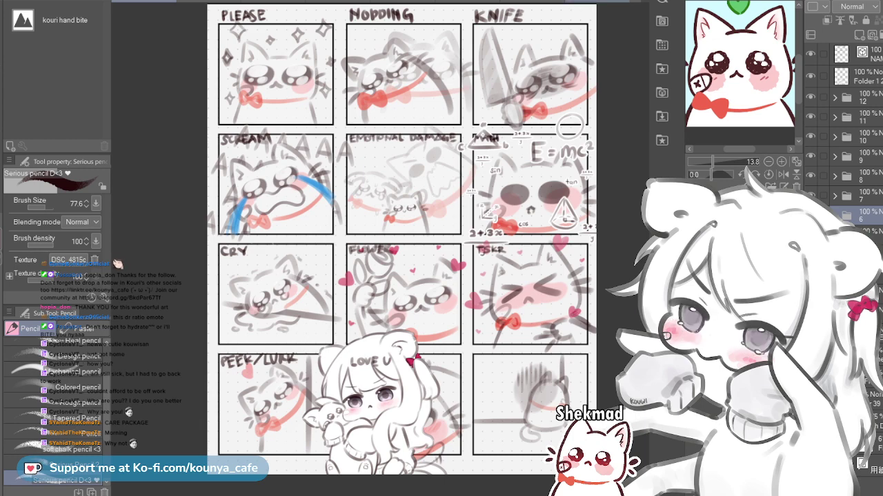
{"action": "key", "text": "ctrl+Tab"}
{"action": "key", "text": "ctrl+Tab"}
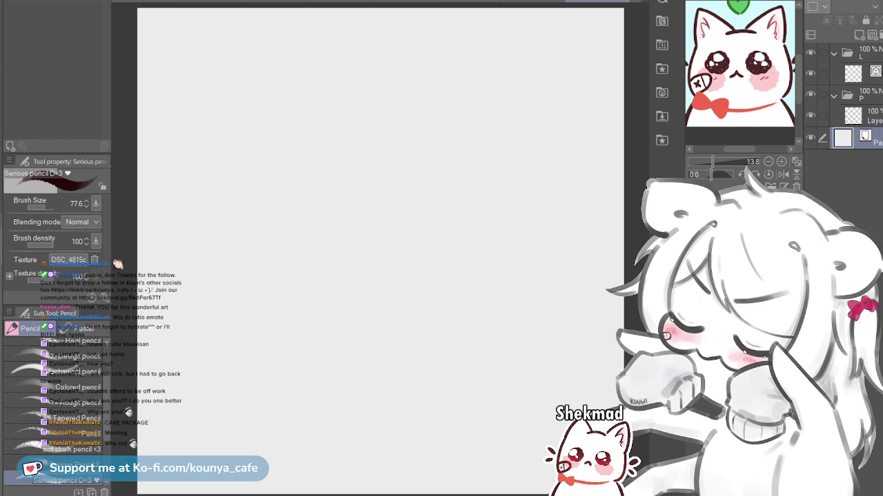
{"action": "key", "text": "ctrl+v"}
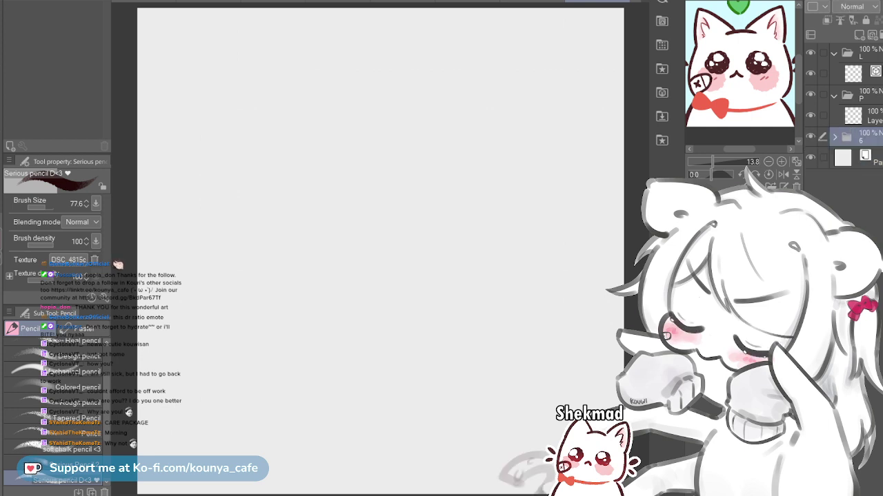
Scale the emotional damage sketch to about 178%, position it to fill the canvas with the small front cat fully inside, and apply the transformation
{"action": "scroll", "coordinate": [429, 114], "scroll_direction": "down", "scroll_amount": 3}
{"action": "key", "text": "ctrl+t"}
{"action": "mouse_move", "coordinate": [551, 324]}
{"action": "left_mouse_down"}
{"action": "mouse_move", "coordinate": [382, 171]}
{"action": "mouse_move", "coordinate": [358, 168]}
{"action": "left_mouse_up"}
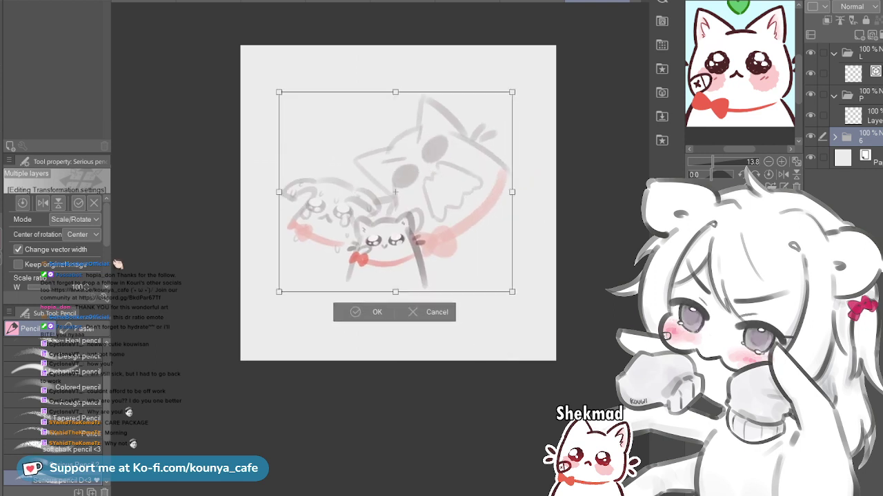
{"action": "left_click_drag", "start_coordinate": [511, 291], "coordinate": [590, 358]}
{"action": "left_click_drag", "start_coordinate": [395, 228], "coordinate": [407, 229]}
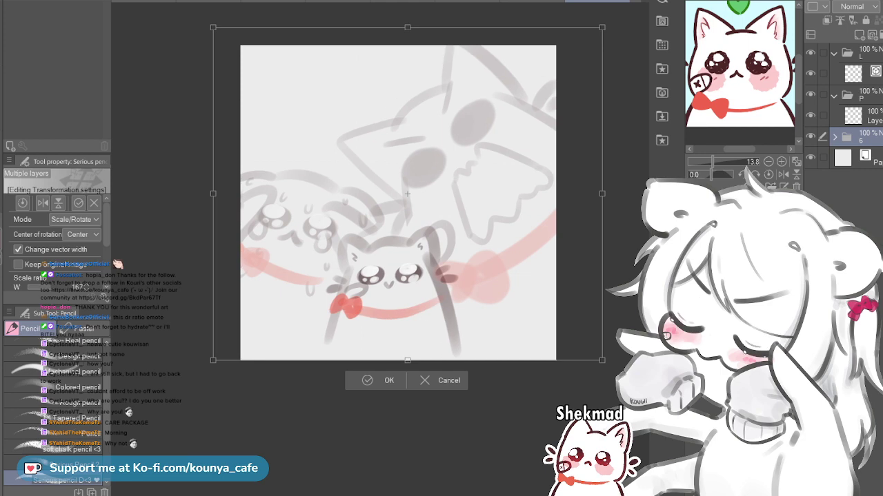
{"action": "left_click_drag", "start_coordinate": [601, 360], "coordinate": [612, 368]}
{"action": "left_click_drag", "start_coordinate": [407, 228], "coordinate": [413, 230]}
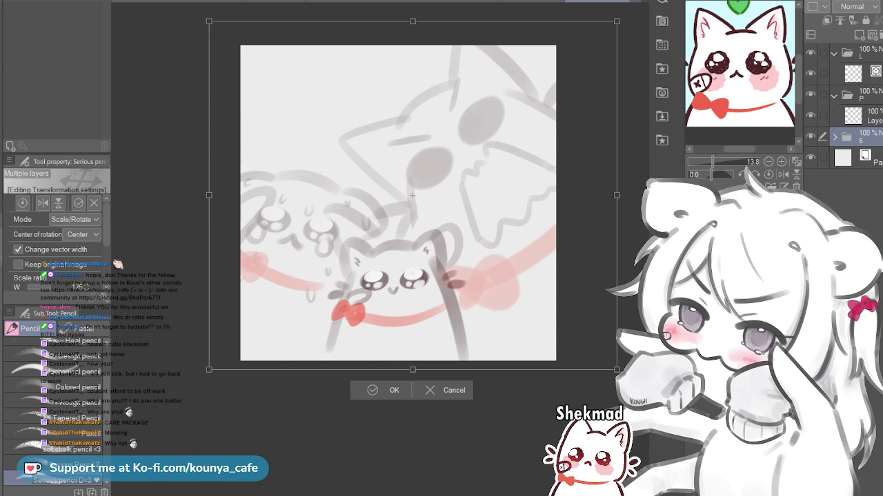
{"action": "left_click_drag", "start_coordinate": [412, 195], "coordinate": [419, 190]}
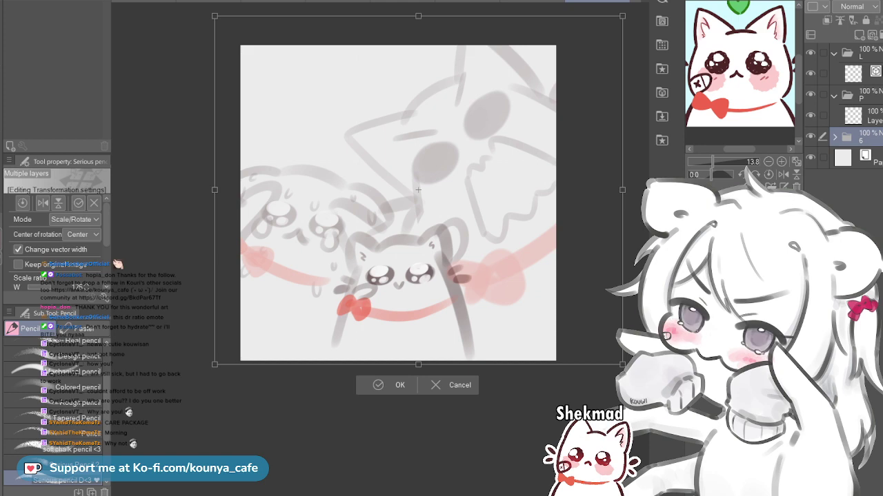
{"action": "left_click_drag", "start_coordinate": [215, 16], "coordinate": [210, 11]}
{"action": "left_click_drag", "start_coordinate": [626, 369], "coordinate": [625, 367]}
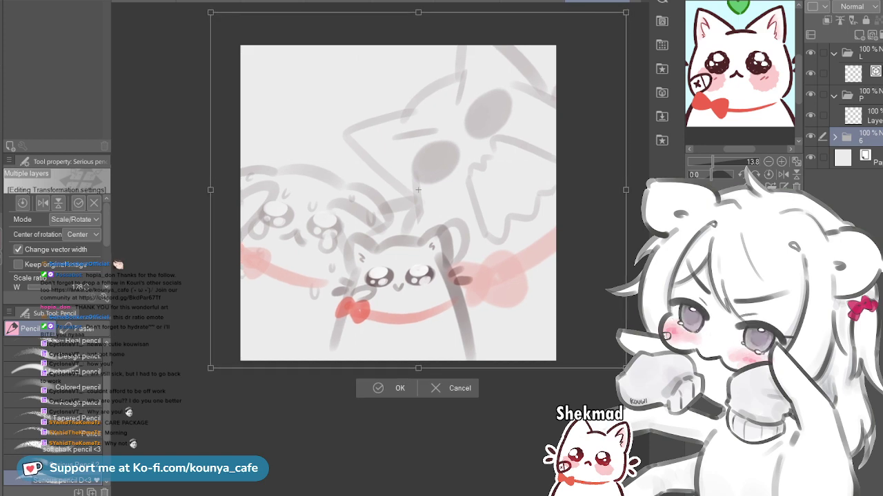
{"action": "key", "text": "Return"}
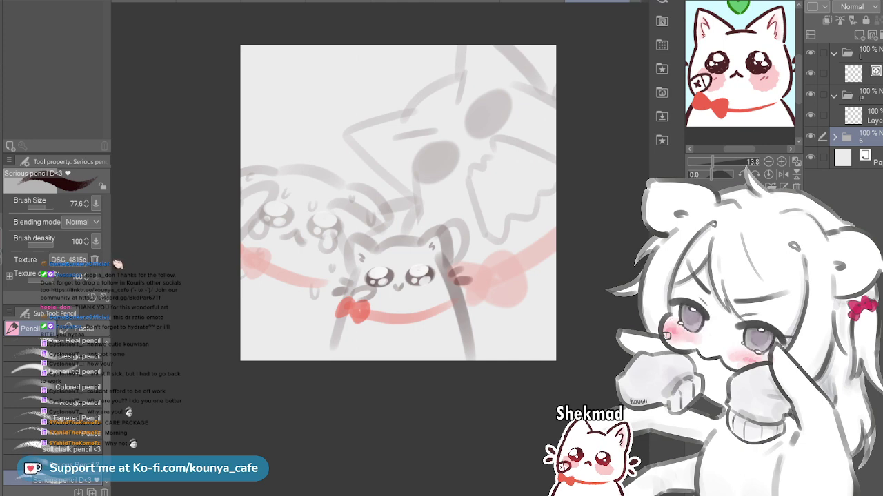
Copy sketch folder 5, the nodding cat, and paste it directly above the Paper layer in the next blank canvas
{"action": "key", "text": "ctrl+Tab"}
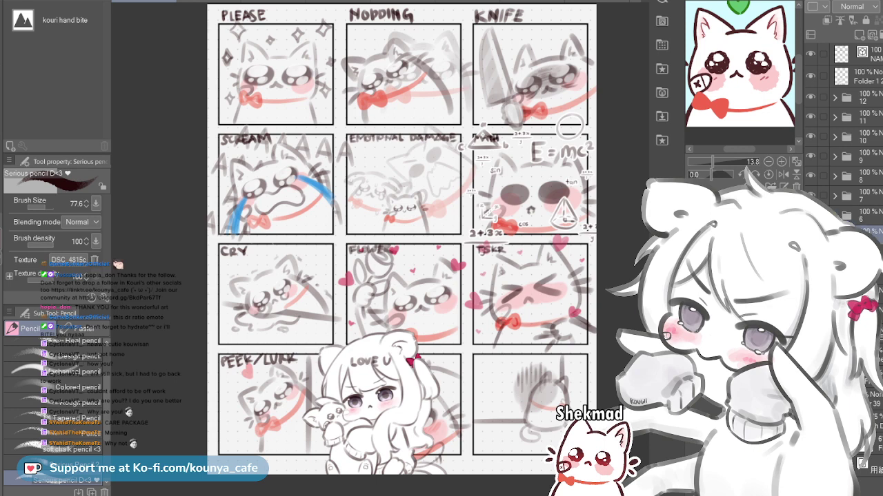
{"action": "key", "text": "ctrl+t"}
{"action": "key", "text": "ctrl+z"}
{"action": "left_click", "coordinate": [662, 116]}
{"action": "key", "text": "ctrl+shift+Tab"}
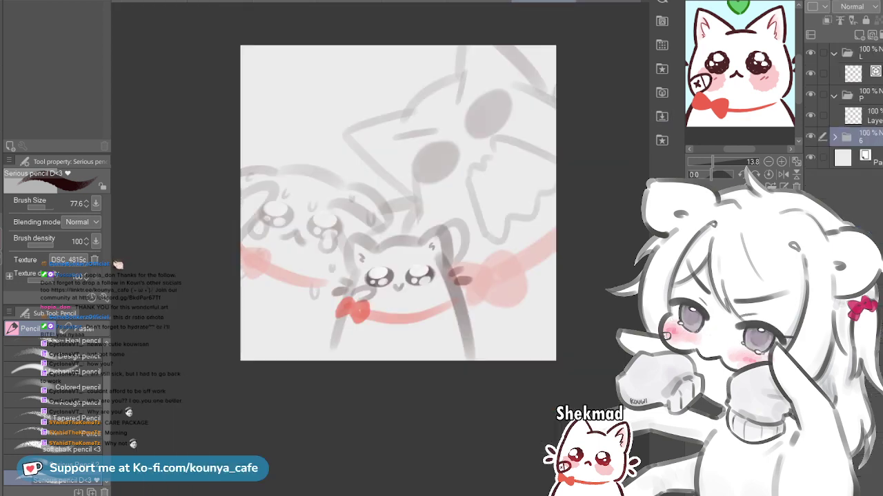
{"action": "key", "text": "ctrl+Tab"}
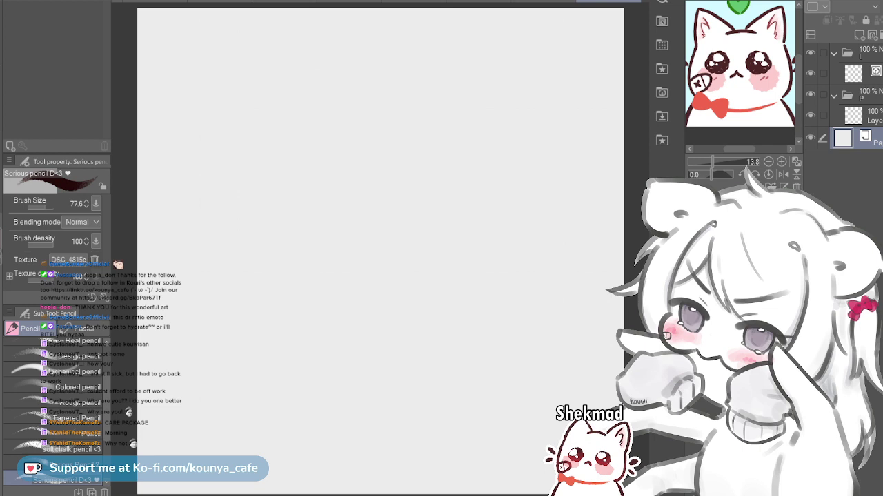
{"action": "key", "text": "ctrl+v"}
Scale the nodding cat sketch to about 169%, position it with the front cat against the canvas's left edge, and apply the transformation
{"action": "key", "text": "ctrl+minus"}
{"action": "key", "text": "ctrl+minus"}
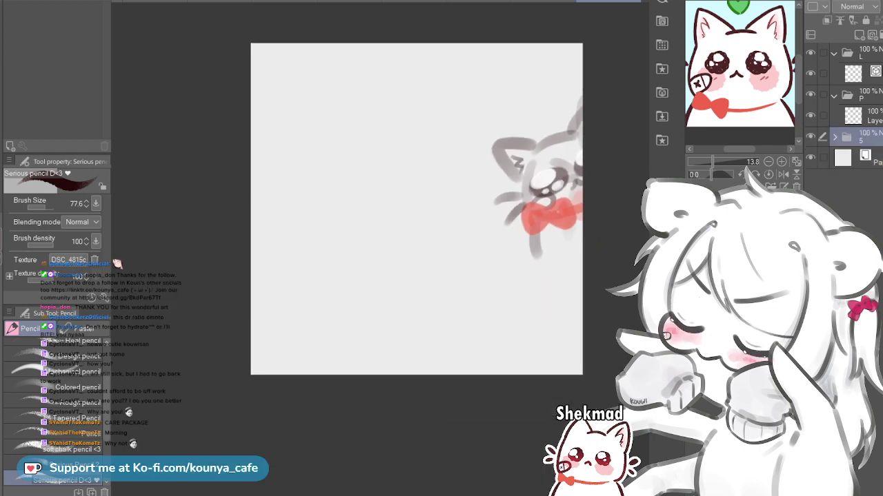
{"action": "key", "text": "ctrl+t"}
{"action": "left_click_drag", "start_coordinate": [552, 186], "coordinate": [413, 216]}
{"action": "mouse_move", "coordinate": [350, 117]}
{"action": "left_mouse_down"}
{"action": "mouse_move", "coordinate": [248, 49]}
{"action": "mouse_move", "coordinate": [259, 57]}
{"action": "left_mouse_up"}
{"action": "left_click_drag", "start_coordinate": [414, 221], "coordinate": [401, 230]}
{"action": "left_click_drag", "start_coordinate": [246, 65], "coordinate": [249, 67]}
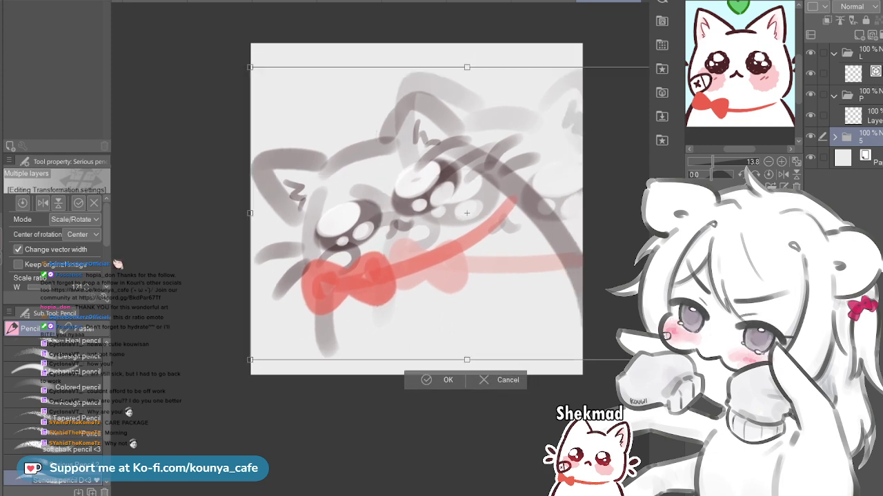
{"action": "left_click_drag", "start_coordinate": [413, 221], "coordinate": [403, 222]}
{"action": "left_click_drag", "start_coordinate": [239, 68], "coordinate": [240, 68]}
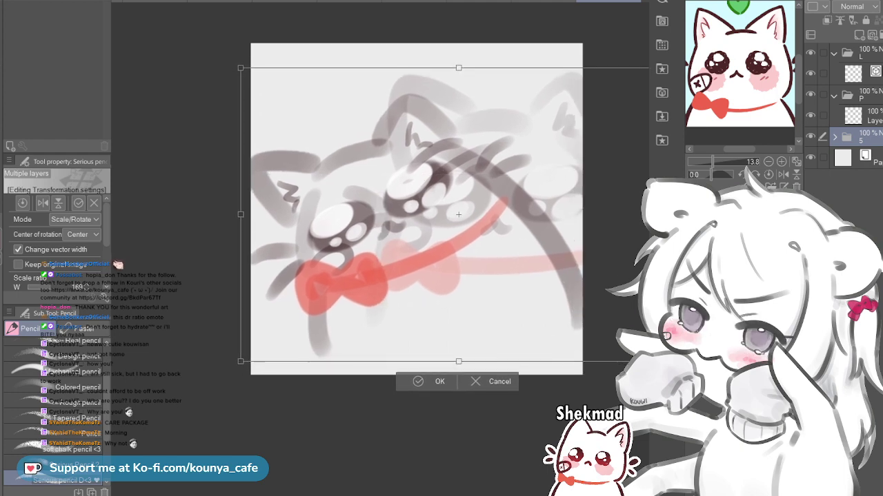
{"action": "left_click_drag", "start_coordinate": [405, 222], "coordinate": [406, 222]}
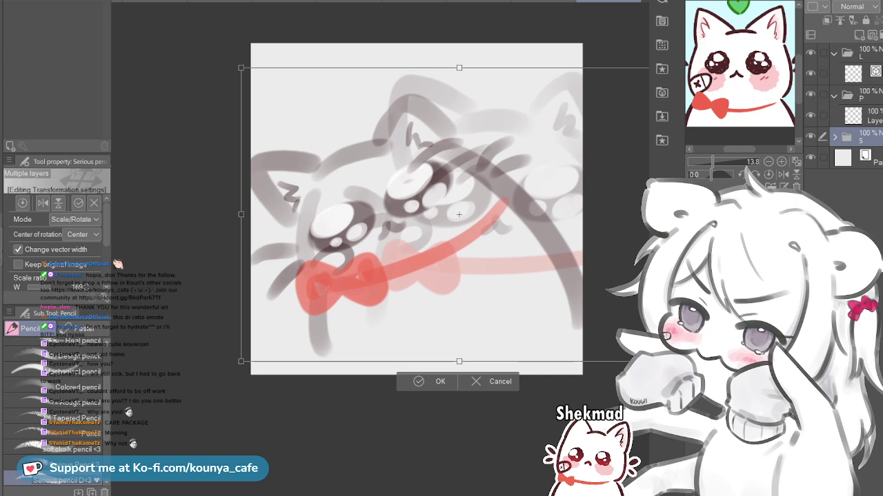
{"action": "key", "text": "Return"}
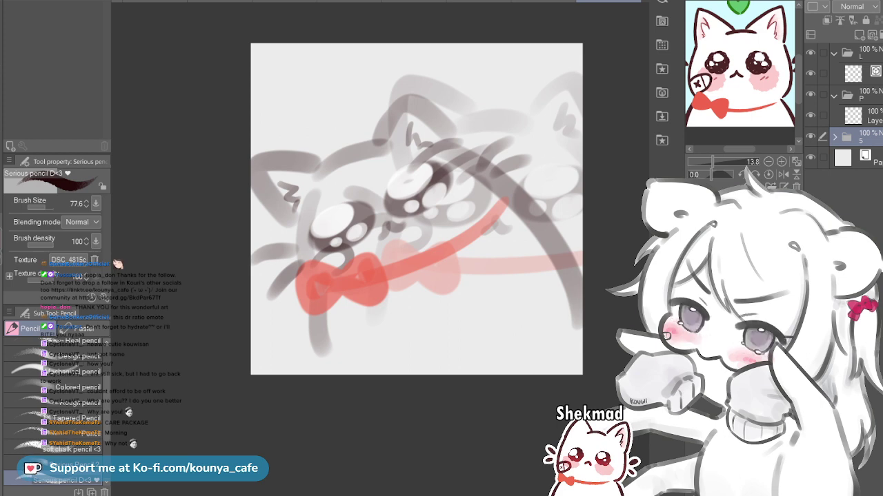
Copy sketch folder 4, the peeking cat, and paste it directly above the Paper layer in the next blank canvas
{"action": "left_click", "coordinate": [544, 1]}
{"action": "left_click", "coordinate": [609, 2]}
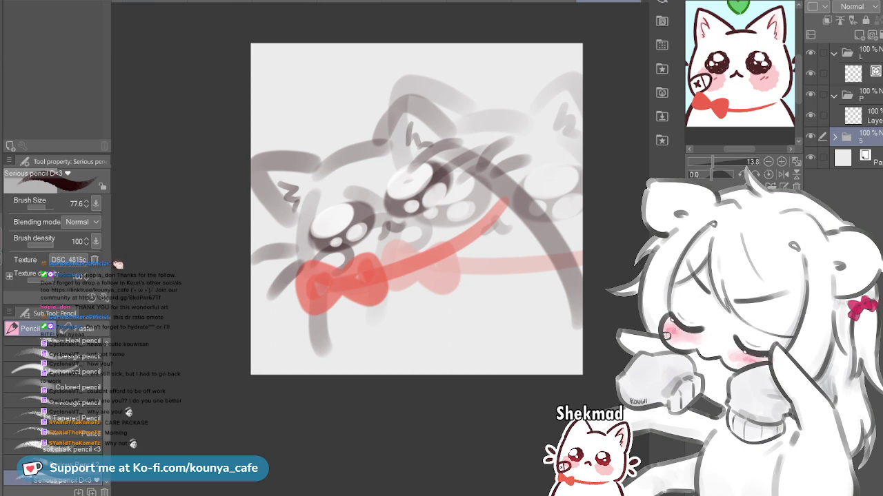
{"action": "key", "text": "ctrl+Tab"}
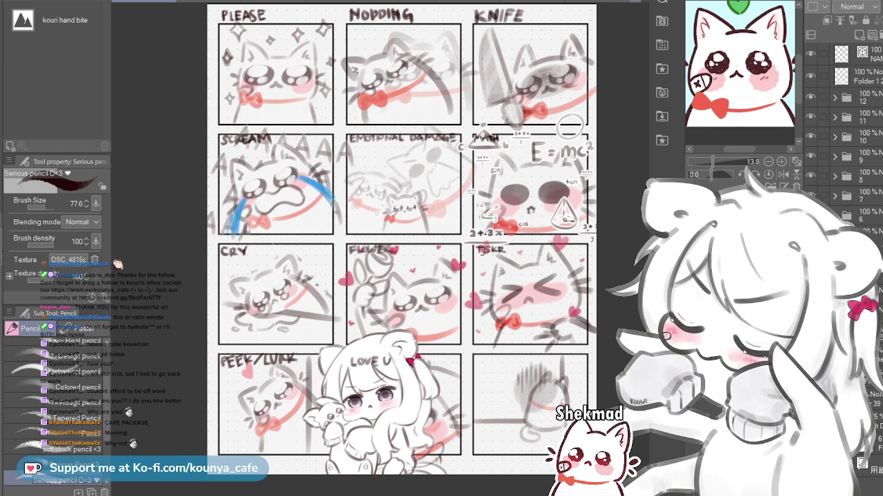
{"action": "left_click", "coordinate": [608, 0]}
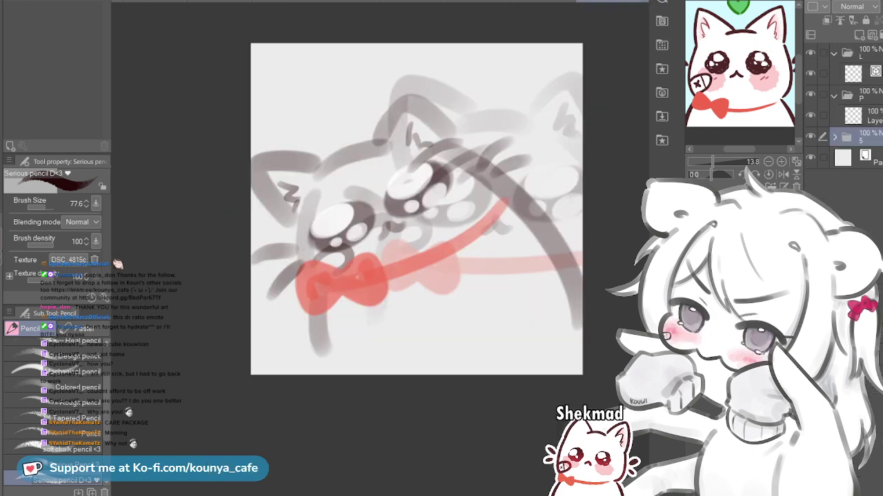
{"action": "key", "text": "ctrl+Tab"}
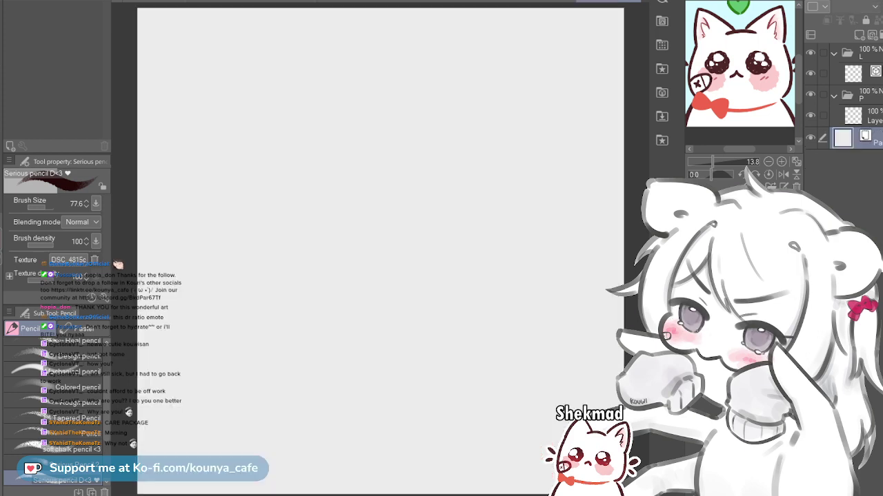
{"action": "scroll", "coordinate": [485, 187], "scroll_direction": "down", "scroll_amount": 3}
{"action": "key", "text": "ctrl+v"}
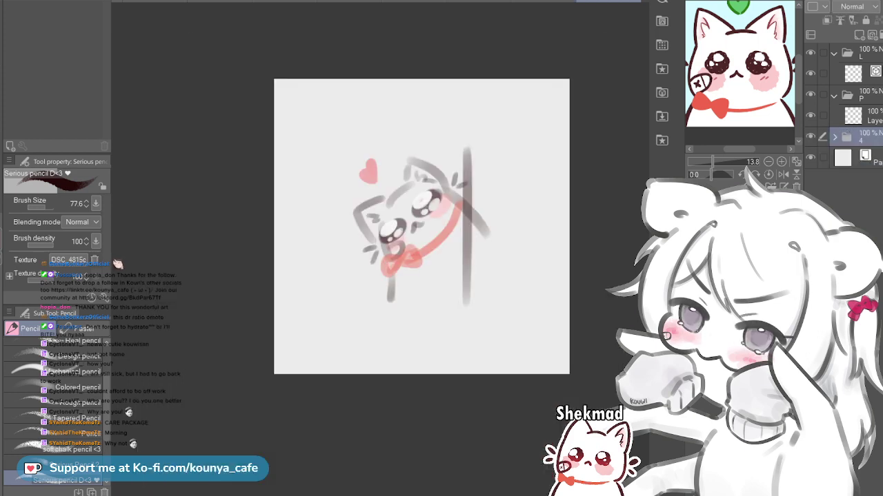
Scale the peeking cat sketch to about 179%, centre it to fill the canvas height, and apply the transformation
{"action": "key", "text": "ctrl+t"}
{"action": "mouse_move", "coordinate": [493, 310]}
{"action": "left_mouse_down"}
{"action": "mouse_move", "coordinate": [567, 394]}
{"action": "mouse_move", "coordinate": [585, 398]}
{"action": "left_mouse_up"}
{"action": "key", "text": "ctrl+z"}
{"action": "mouse_move", "coordinate": [493, 310]}
{"action": "left_mouse_down"}
{"action": "mouse_move", "coordinate": [555, 383]}
{"action": "mouse_move", "coordinate": [550, 377]}
{"action": "left_mouse_up"}
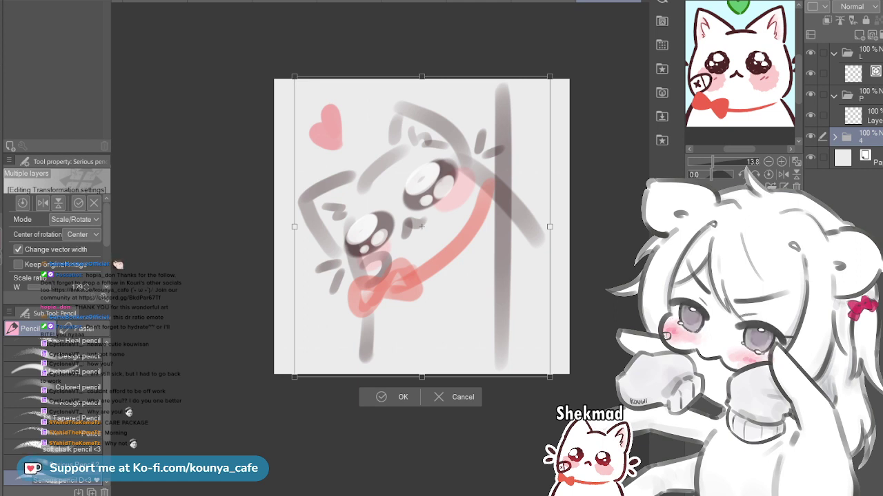
{"action": "scroll", "coordinate": [550, 222], "scroll_direction": "down", "scroll_amount": 4}
{"action": "mouse_move", "coordinate": [550, 223]}
{"action": "left_mouse_down"}
{"action": "mouse_move", "coordinate": [512, 216]}
{"action": "mouse_move", "coordinate": [531, 244]}
{"action": "left_mouse_up"}
{"action": "scroll", "coordinate": [533, 223], "scroll_direction": "up", "scroll_amount": 1}
{"action": "scroll", "coordinate": [533, 236], "scroll_direction": "up", "scroll_amount": 1}
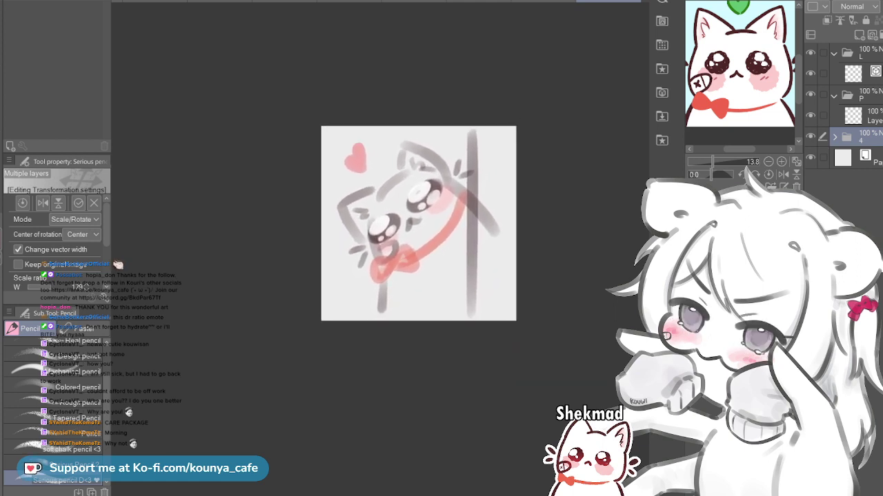
{"action": "left_click_drag", "start_coordinate": [419, 224], "coordinate": [417, 224]}
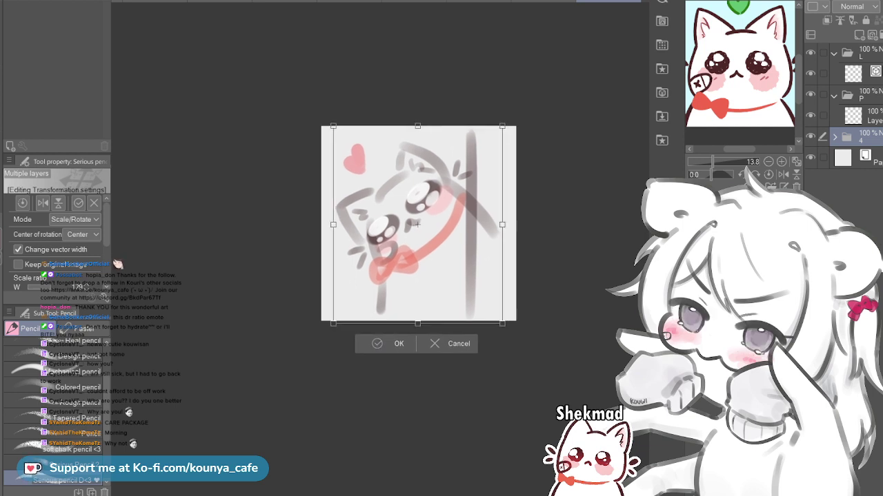
{"action": "key", "text": "Return"}
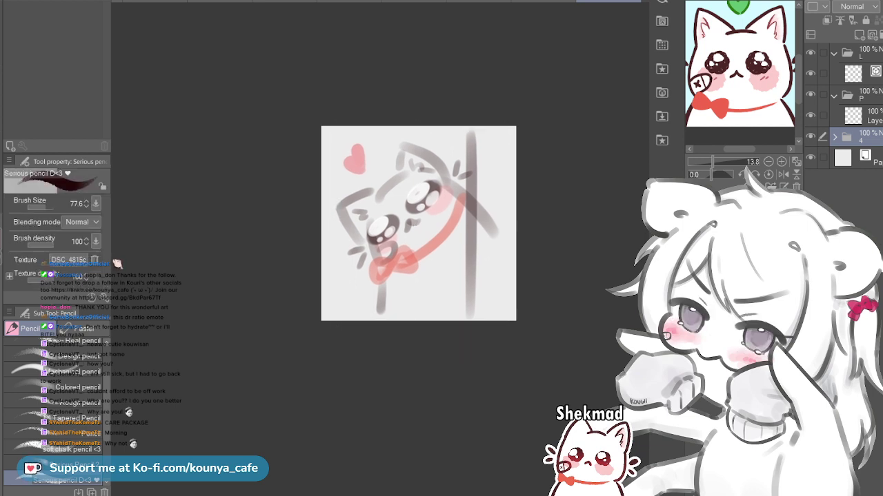
Copy sketch folder 3, the crying cat, and paste it directly above the Paper layer in the next blank canvas
{"action": "scroll", "coordinate": [516, 127], "scroll_direction": "up", "scroll_amount": 4}
{"action": "left_click_drag", "start_coordinate": [414, 276], "coordinate": [440, 241]}
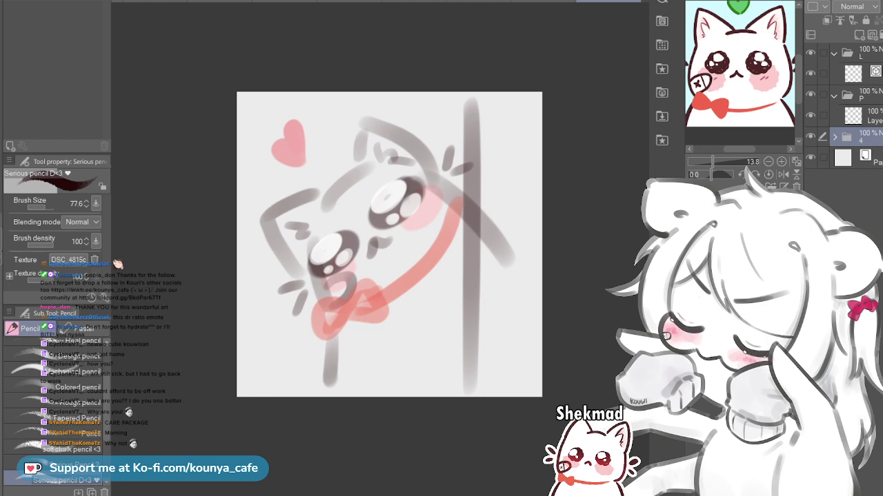
{"action": "key", "text": "ctrl+Tab"}
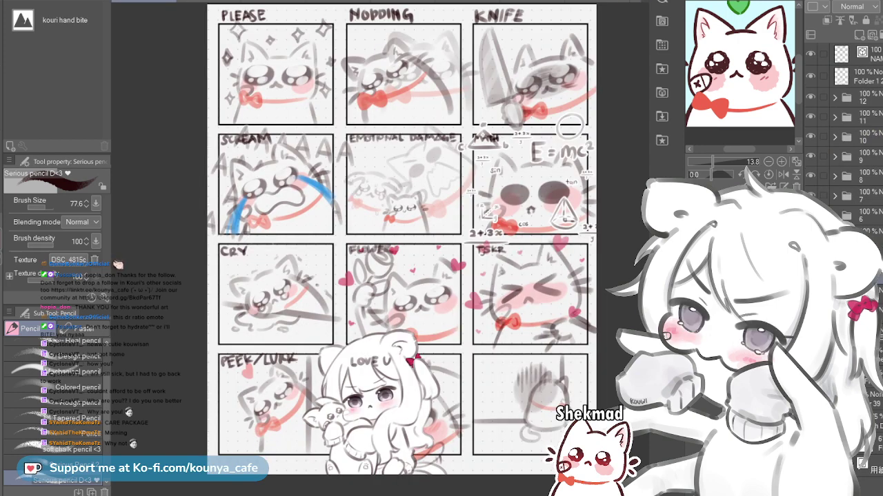
{"action": "key", "text": "ctrl+Tab"}
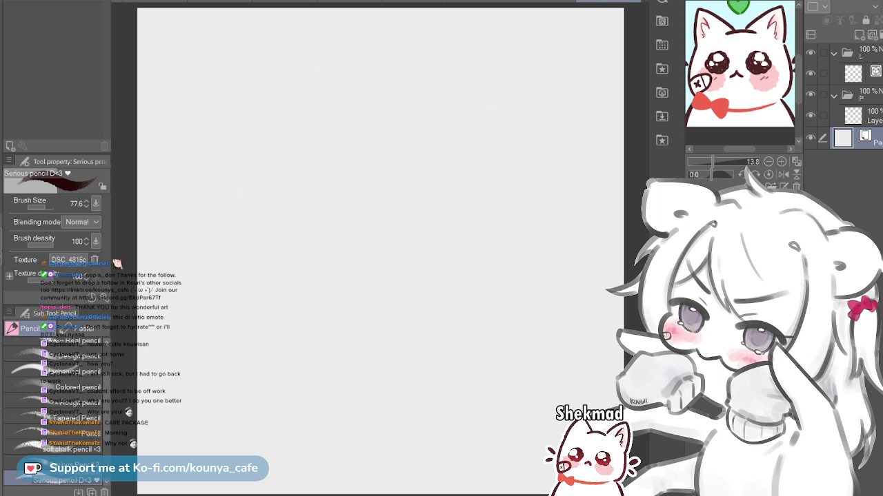
{"action": "key", "text": "ctrl+v"}
Scale the crying cat sketch to about 176%, position it to span the full canvas width, and apply the transformation
{"action": "key", "text": "ctrl+minus"}
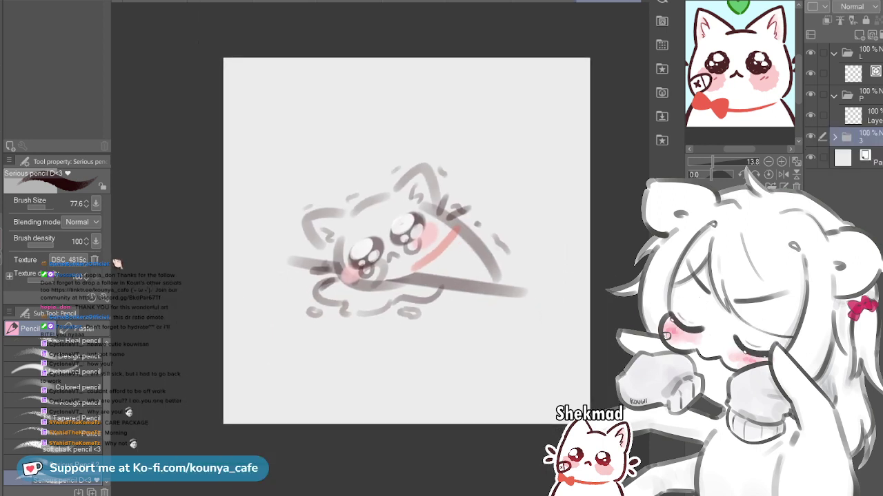
{"action": "key", "text": "ctrl+t"}
{"action": "mouse_move", "coordinate": [406, 315]}
{"action": "left_mouse_down"}
{"action": "mouse_move", "coordinate": [406, 389]}
{"action": "mouse_move", "coordinate": [407, 373]}
{"action": "left_mouse_up"}
{"action": "left_click_drag", "start_coordinate": [406, 240], "coordinate": [422, 235]}
{"action": "left_click_drag", "start_coordinate": [629, 367], "coordinate": [640, 373]}
{"action": "left_click_drag", "start_coordinate": [421, 234], "coordinate": [434, 231]}
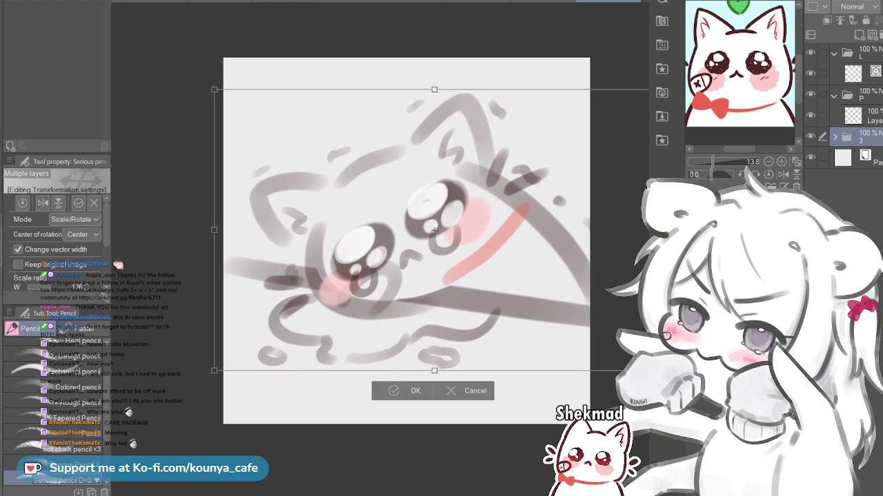
{"action": "key", "text": "Return"}
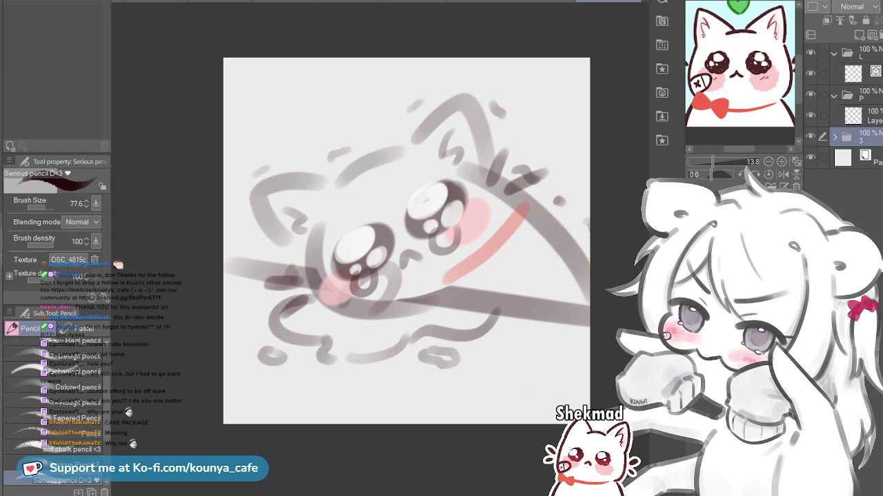
Copy sketch folder 2, the screaming cat, and paste it directly above the Paper layer in the next blank canvas
{"action": "key", "text": "ctrl+Tab"}
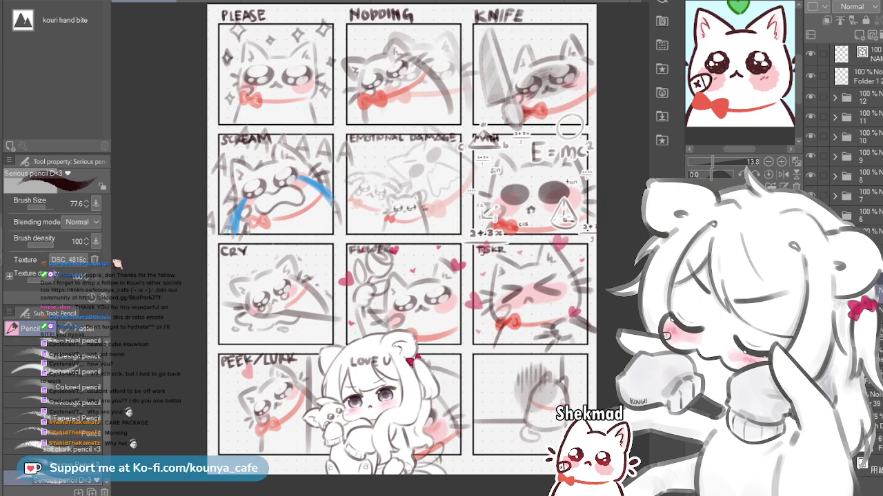
{"action": "key", "text": "ctrl+Tab"}
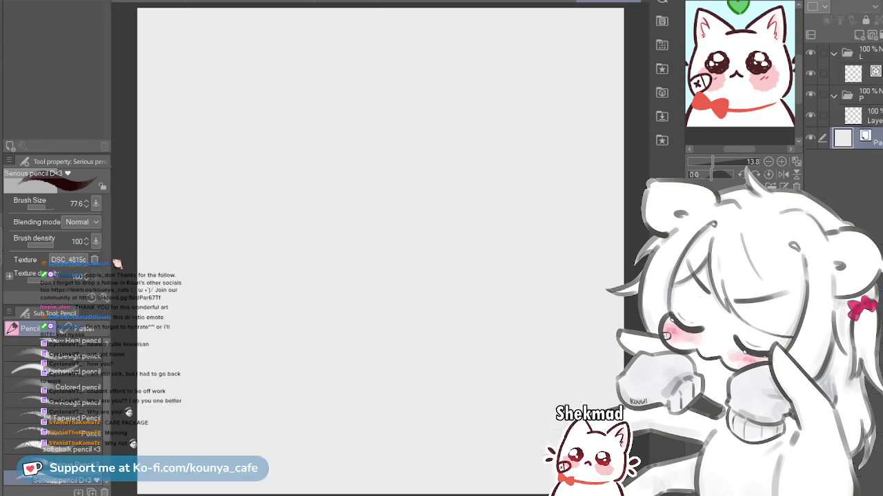
{"action": "key", "text": "ctrl+v"}
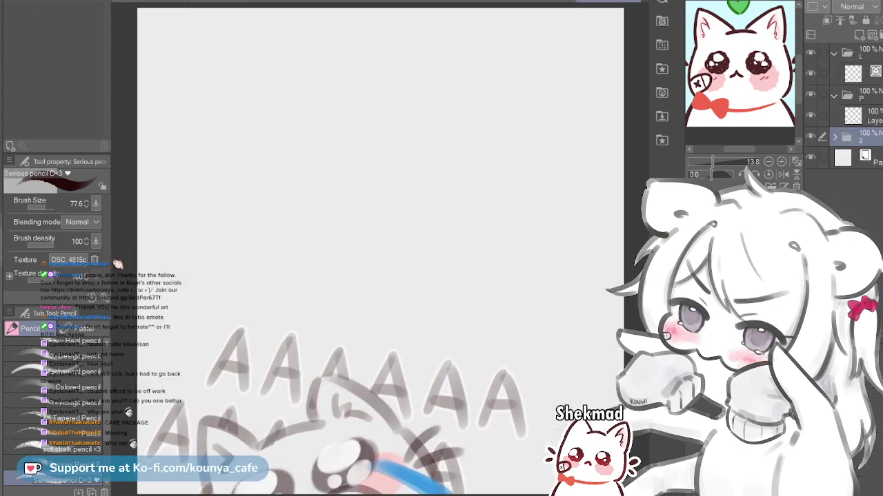
Scale the screaming cat sketch to about 171%, position it to fill the canvas, and apply the transformation
{"action": "scroll", "coordinate": [434, 141], "scroll_direction": "down", "scroll_amount": 3}
{"action": "key", "text": "ctrl+t"}
{"action": "left_click_drag", "start_coordinate": [376, 342], "coordinate": [401, 199]}
{"action": "left_click_drag", "start_coordinate": [518, 340], "coordinate": [612, 422]}
{"action": "left_click_drag", "start_coordinate": [496, 190], "coordinate": [512, 186]}
{"action": "left_click_drag", "start_coordinate": [404, 223], "coordinate": [404, 219]}
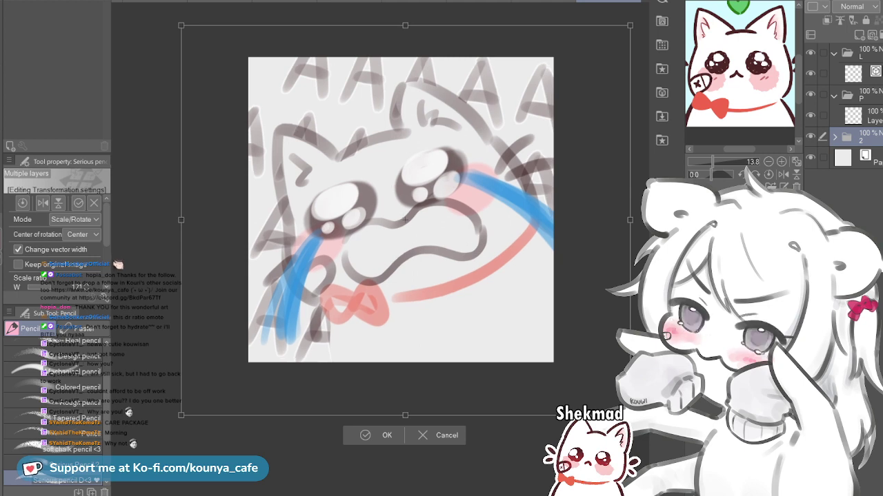
{"action": "left_click_drag", "start_coordinate": [406, 219], "coordinate": [407, 216]}
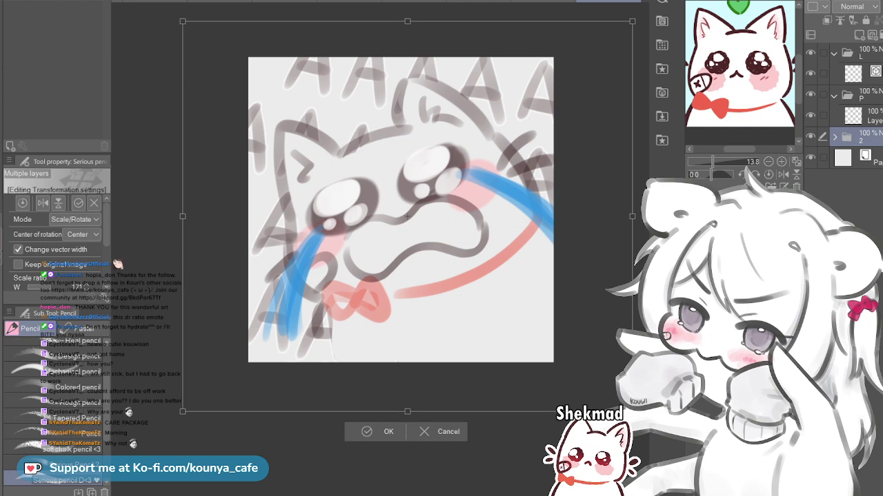
{"action": "key", "text": "Return"}
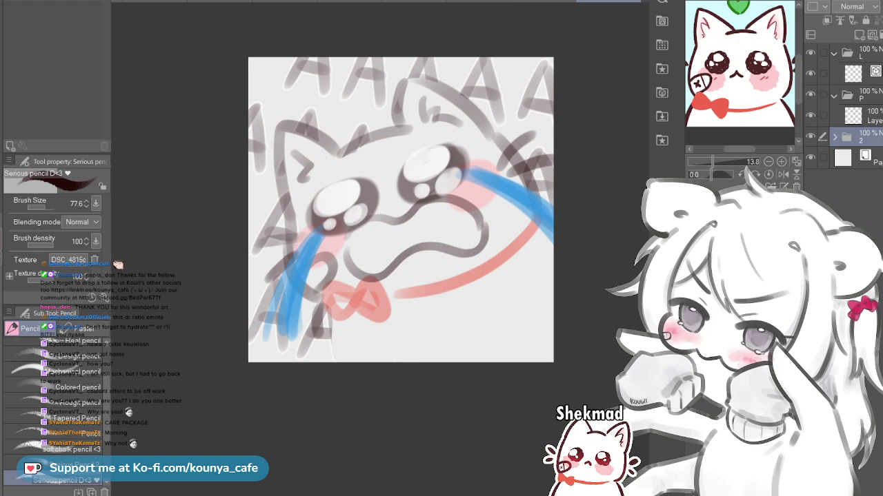
Copy sketch folder 1, the pleading cat with sparkles, and paste it directly above the Paper layer in the next blank canvas
{"action": "key", "text": "ctrl+Tab"}
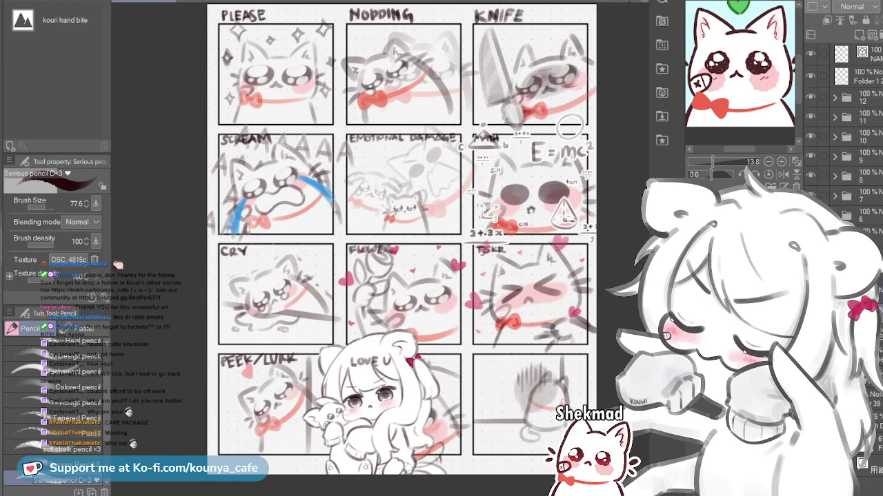
{"action": "key", "text": "ctrl+Tab"}
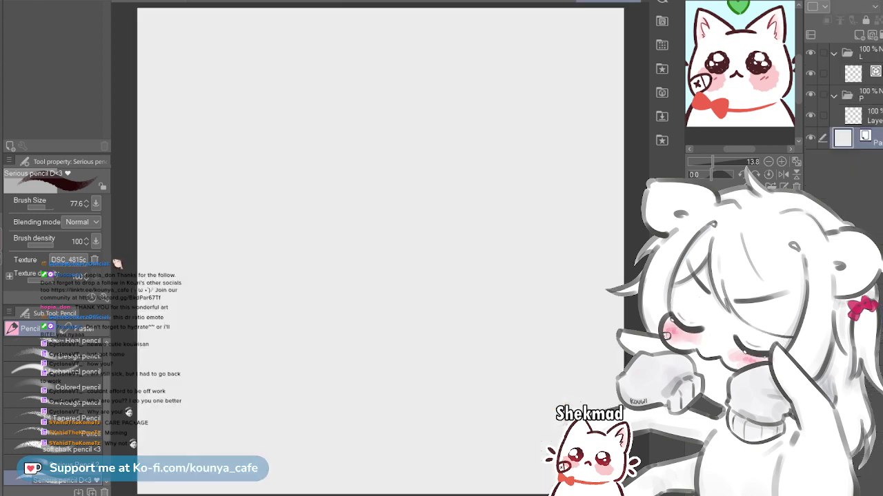
{"action": "scroll", "coordinate": [380, 251], "scroll_direction": "down", "scroll_amount": 3}
{"action": "scroll", "coordinate": [411, 212], "scroll_direction": "up", "scroll_amount": 1}
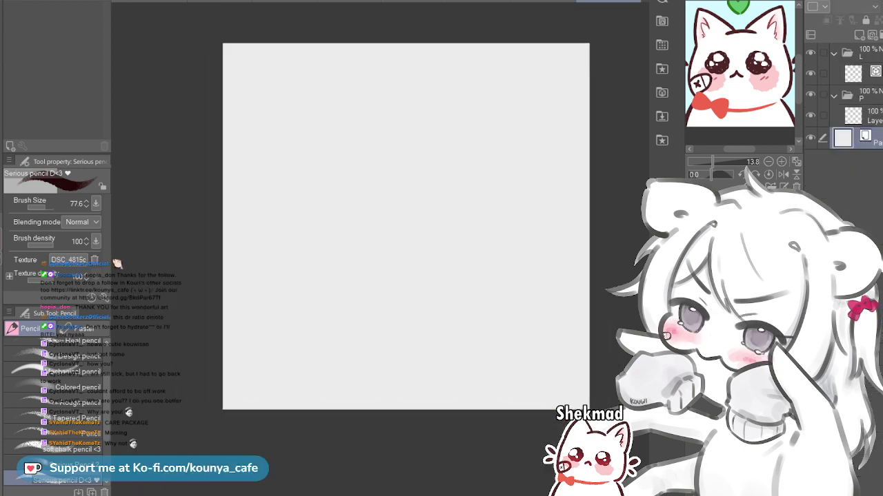
{"action": "key", "text": "ctrl+v"}
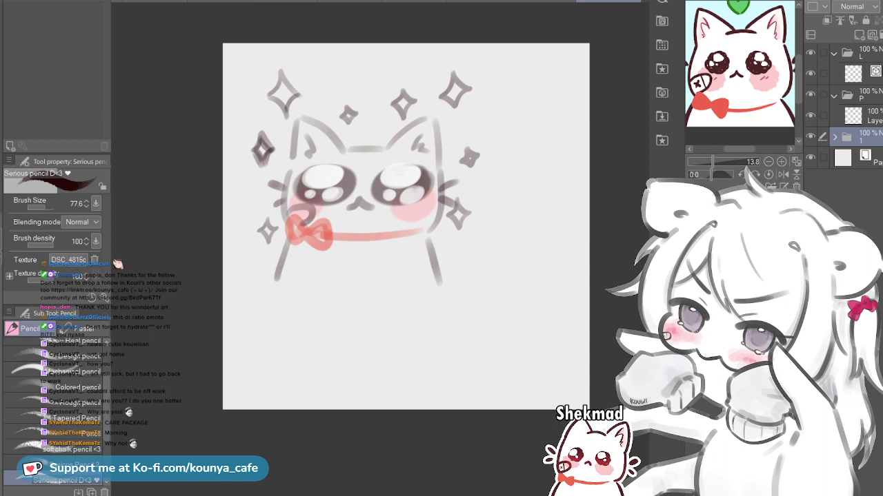
Scale the pleading cat sketch to about 166%, centre it to fill the canvas with its sparkles, and apply the transformation
{"action": "key", "text": "ctrl+t"}
{"action": "left_click_drag", "start_coordinate": [482, 289], "coordinate": [524, 330]}
{"action": "left_click_drag", "start_coordinate": [365, 178], "coordinate": [403, 210]}
{"action": "left_click_drag", "start_coordinate": [562, 361], "coordinate": [585, 383]}
{"action": "mouse_move", "coordinate": [403, 209]}
{"action": "left_mouse_down"}
{"action": "mouse_move", "coordinate": [408, 219]}
{"action": "mouse_move", "coordinate": [386, 220]}
{"action": "left_mouse_up"}
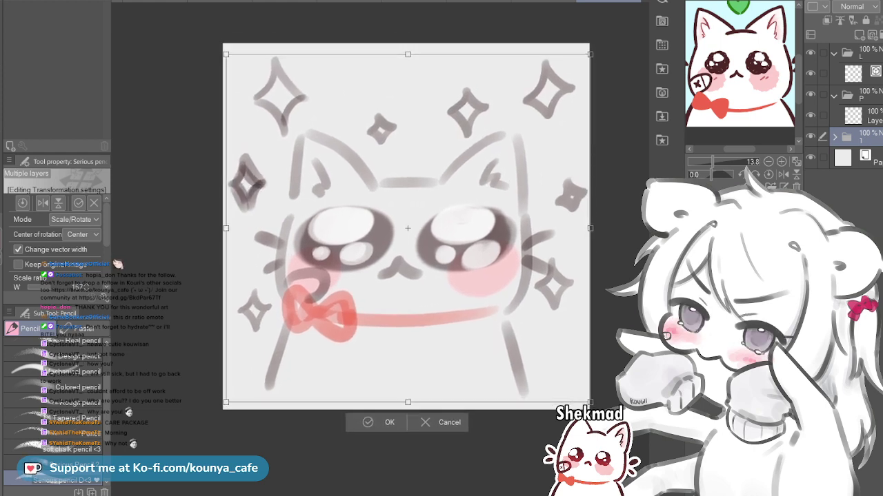
{"action": "left_click_drag", "start_coordinate": [408, 229], "coordinate": [409, 225]}
{"action": "left_click_drag", "start_coordinate": [591, 400], "coordinate": [602, 410]}
{"action": "left_click_drag", "start_coordinate": [409, 226], "coordinate": [412, 224]}
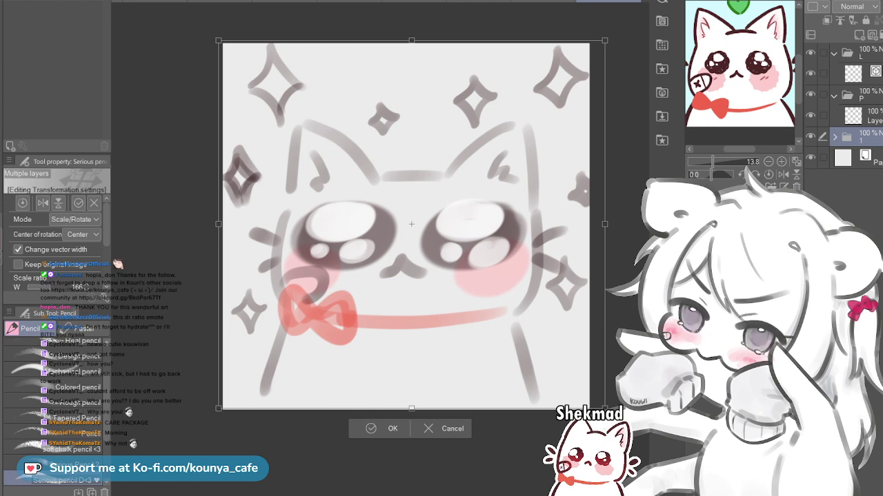
{"action": "left_click_drag", "start_coordinate": [411, 224], "coordinate": [407, 222]}
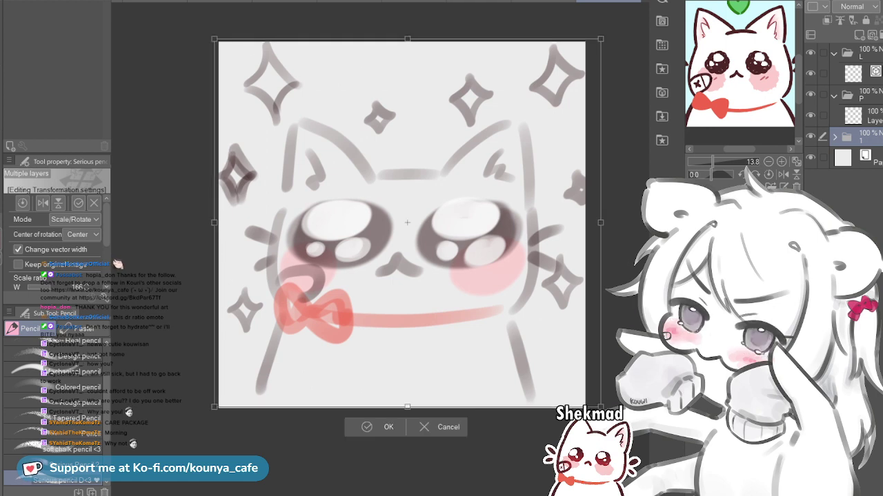
{"action": "key", "text": "Return"}
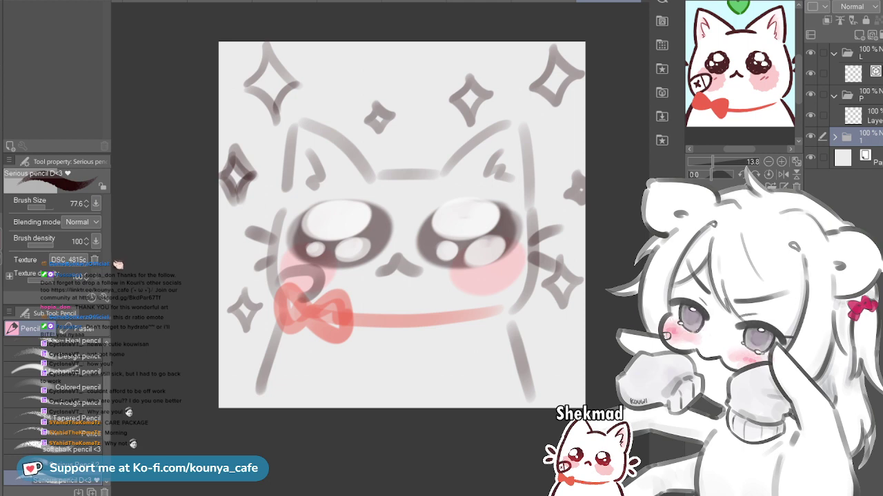
Make the layer inside the L folder of the pleading cat canvas the active drawing layer
{"action": "left_click", "coordinate": [864, 95]}
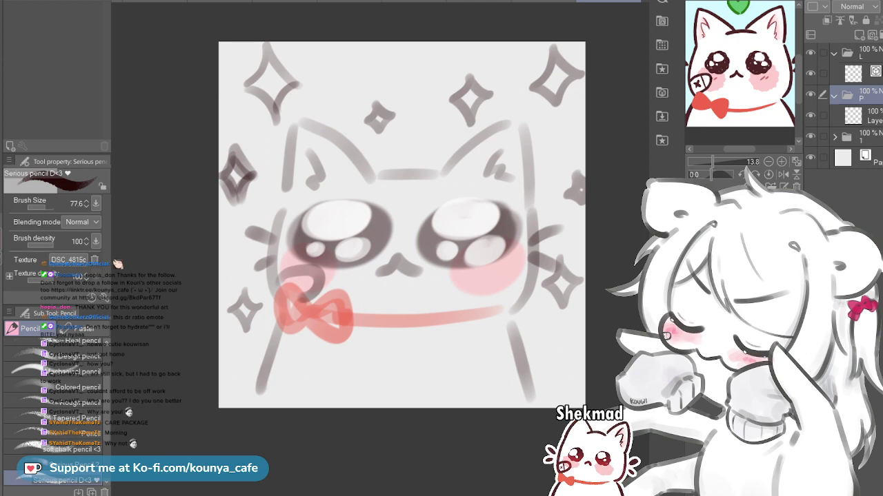
{"action": "left_click", "coordinate": [865, 74]}
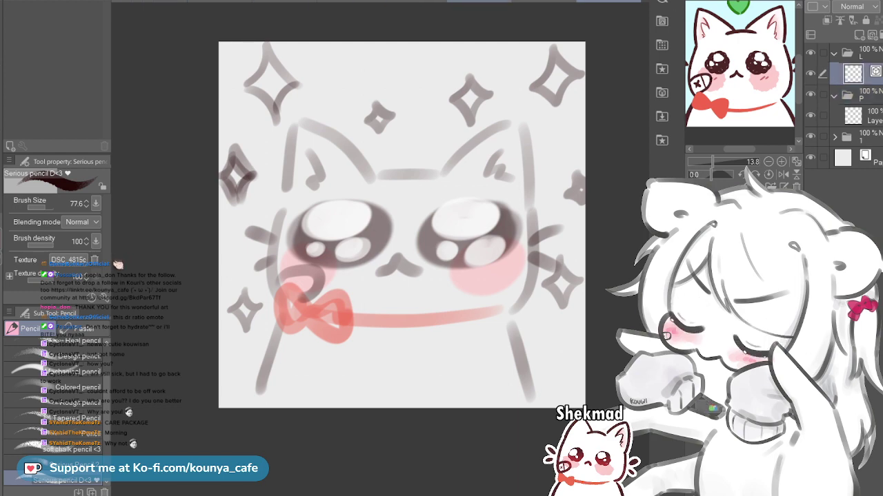
{"action": "mouse_move", "coordinate": [604, 37]}
{"action": "left_mouse_down"}
{"action": "mouse_move", "coordinate": [613, 67]}
{"action": "mouse_move", "coordinate": [613, 52]}
{"action": "left_mouse_up"}
Return to the emote sketch sheet and nudge the chibi girl drawing slightly to the right over the LOVE U cell
{"action": "left_click", "coordinate": [144, 1]}
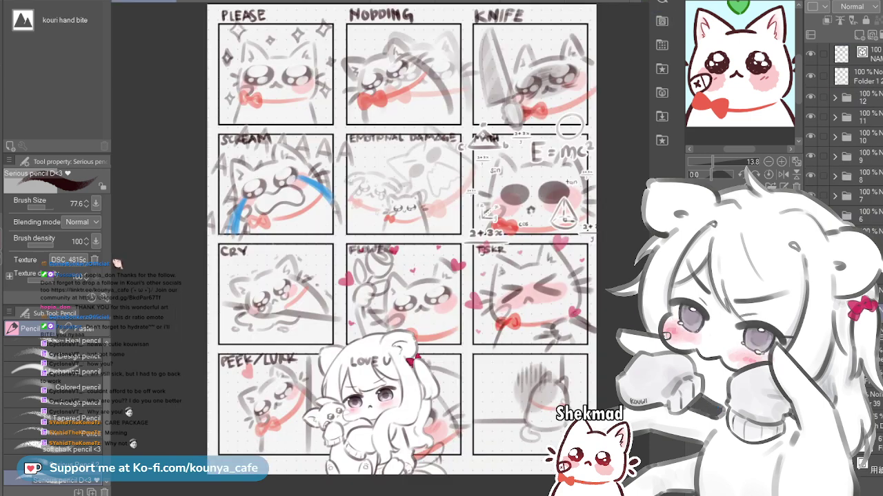
{"action": "left_click", "coordinate": [866, 76]}
{"action": "left_click_drag", "start_coordinate": [379, 407], "coordinate": [392, 410]}
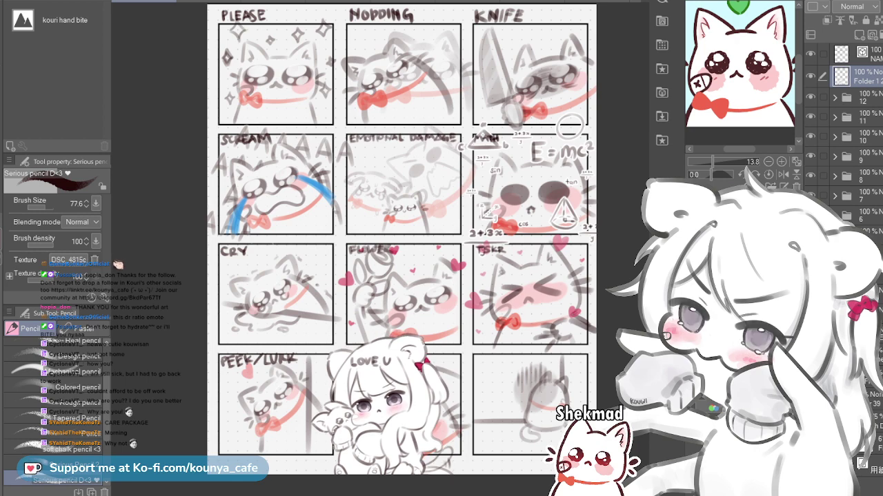
{"action": "scroll", "coordinate": [447, 373], "scroll_direction": "up", "scroll_amount": 2}
{"action": "mouse_move", "coordinate": [447, 373]}
{"action": "left_mouse_down"}
{"action": "mouse_move", "coordinate": [447, 322]}
{"action": "mouse_move", "coordinate": [446, 360]}
{"action": "left_mouse_up"}
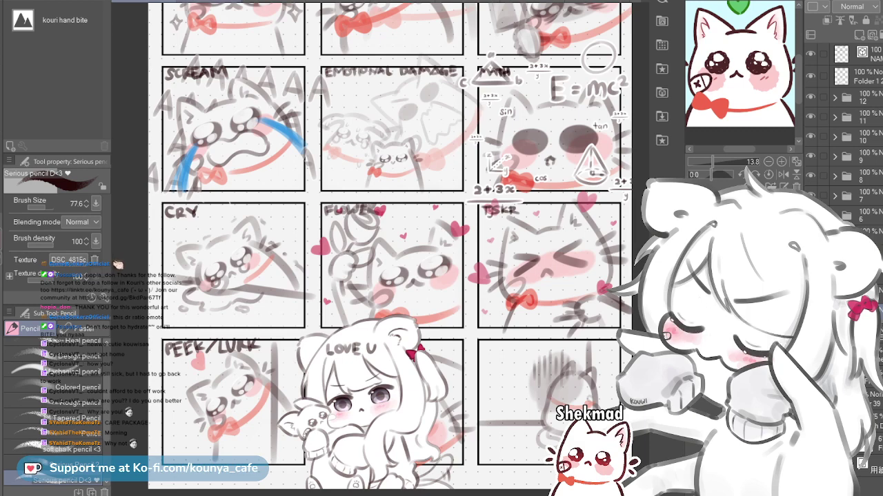
Look back and forth between the sketch sheet, the coloured corner cat canvas and the coloured rose cat canvas
{"action": "key", "text": "ctrl+Tab"}
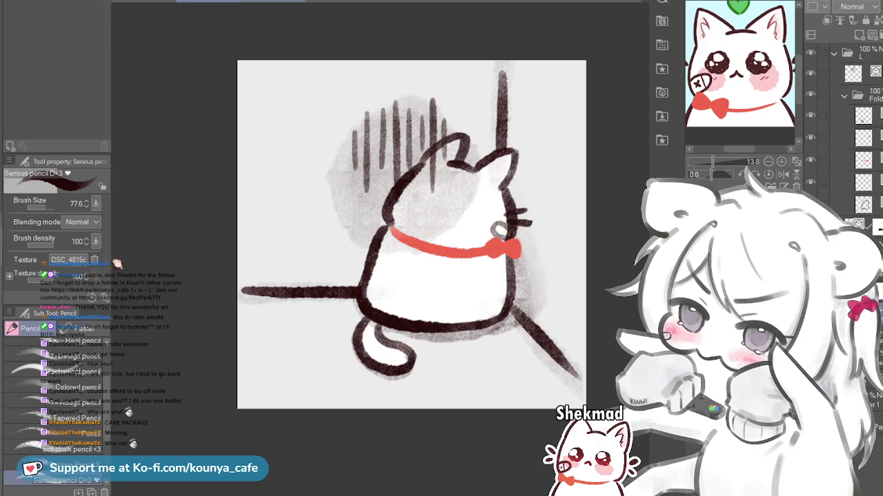
{"action": "key", "text": "ctrl+Tab"}
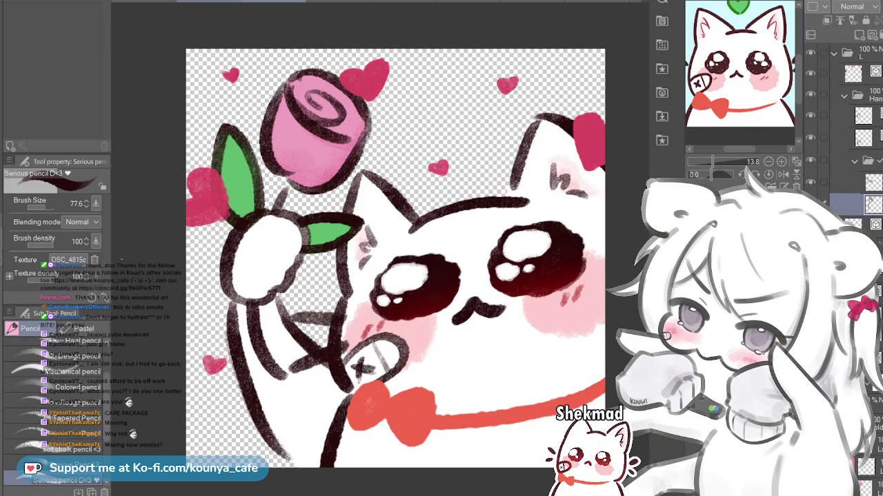
{"action": "key", "text": "ctrl+Tab"}
{"action": "key", "text": "ctrl+Tab"}
{"action": "key", "text": "ctrl+Tab"}
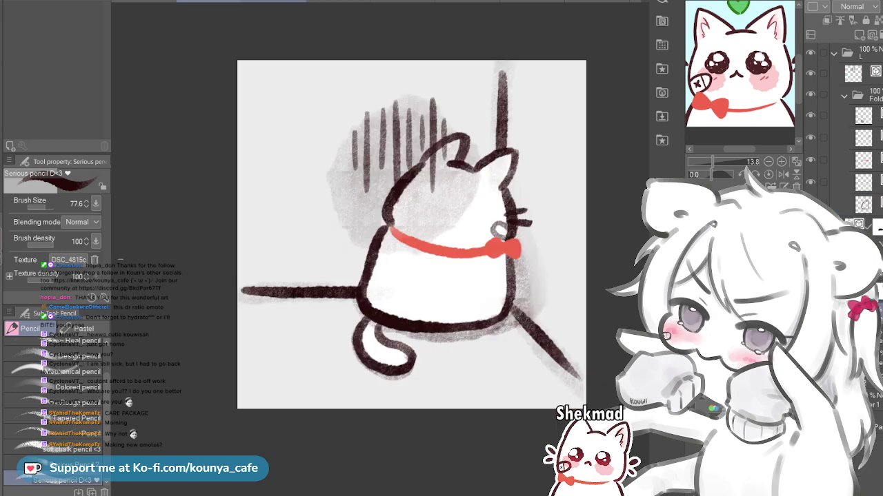
{"action": "key", "text": "ctrl+Tab"}
{"action": "key", "text": "ctrl+Tab"}
{"action": "key", "text": "ctrl+Tab"}
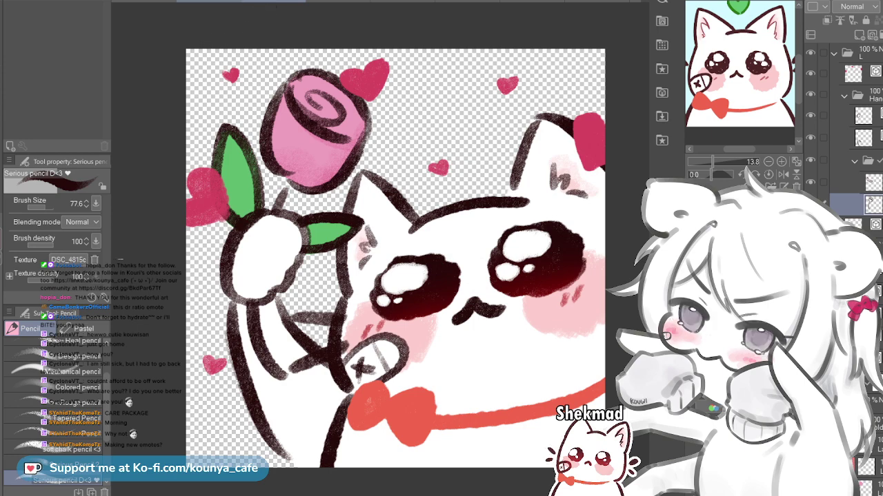
{"action": "key", "text": "ctrl+Tab"}
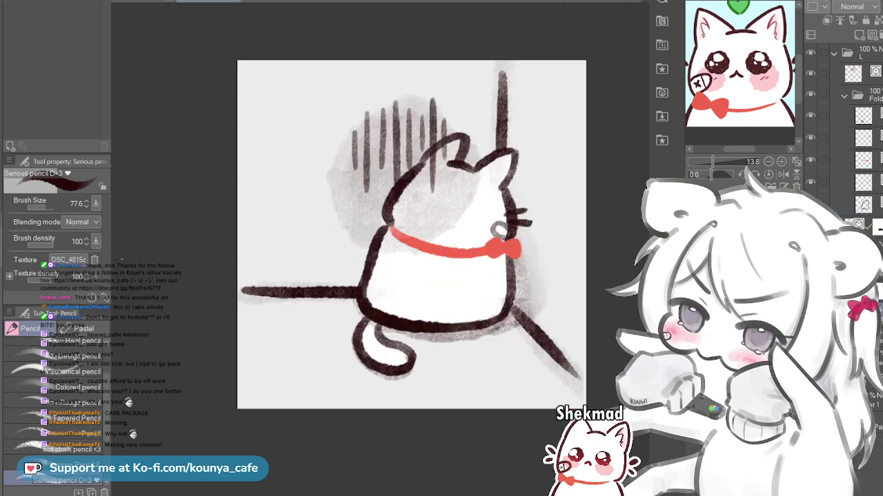
{"action": "key", "text": "ctrl+Tab"}
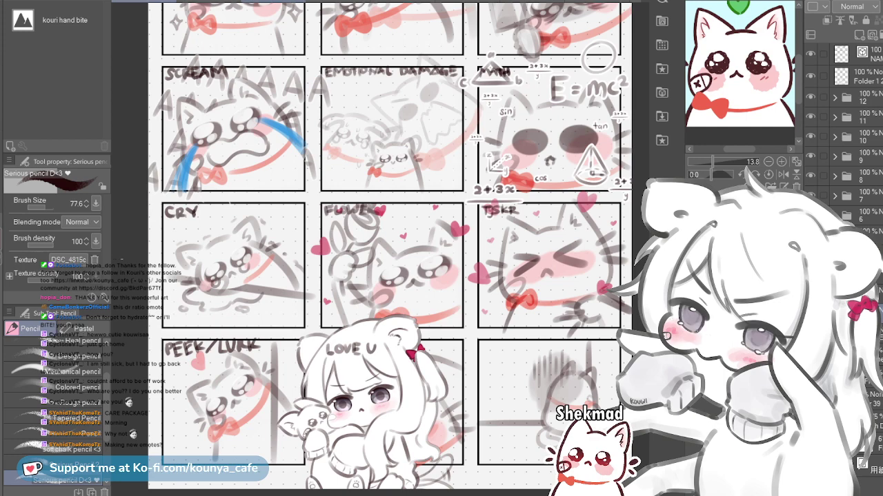
{"action": "key", "text": "ctrl+Tab"}
{"action": "key", "text": "ctrl+Tab"}
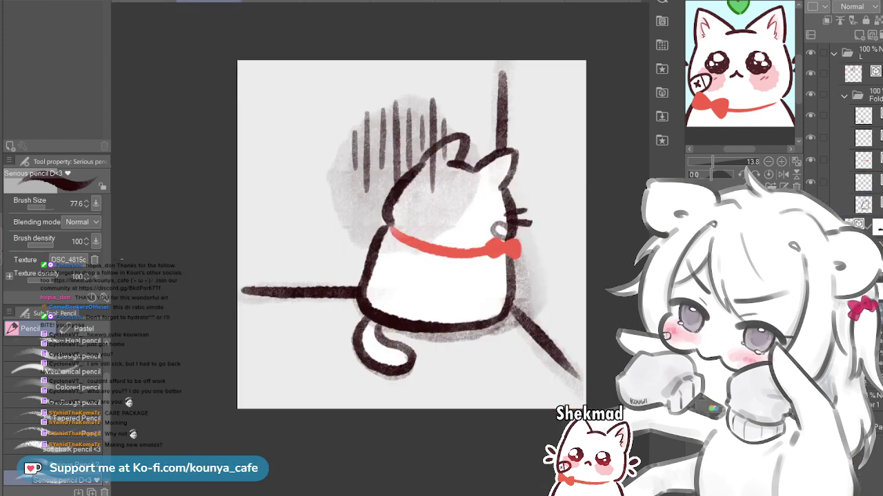
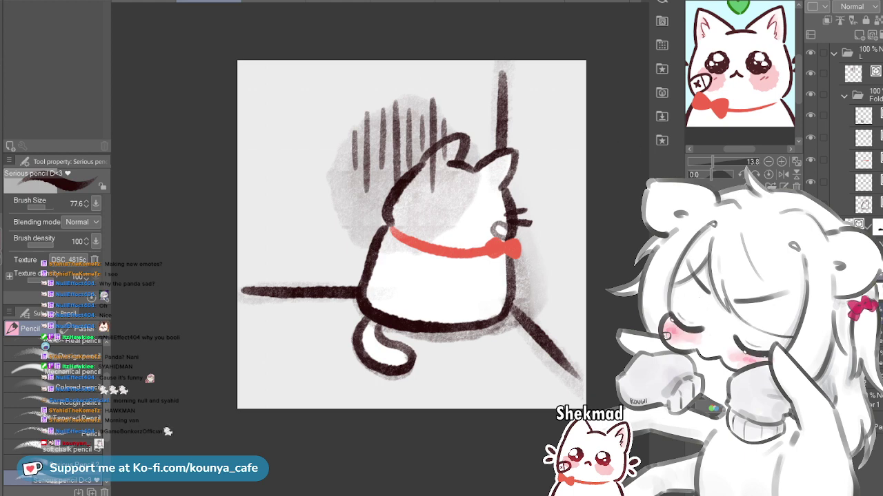
Open the math emote canvas, activate the layer inside its L folder, and choose the G-pen
{"action": "key", "text": "ctrl+z"}
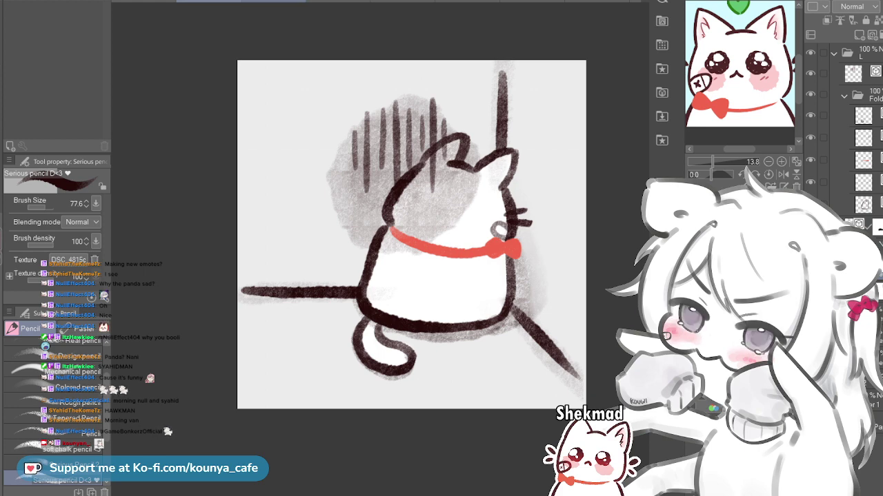
{"action": "left_click", "coordinate": [275, 1]}
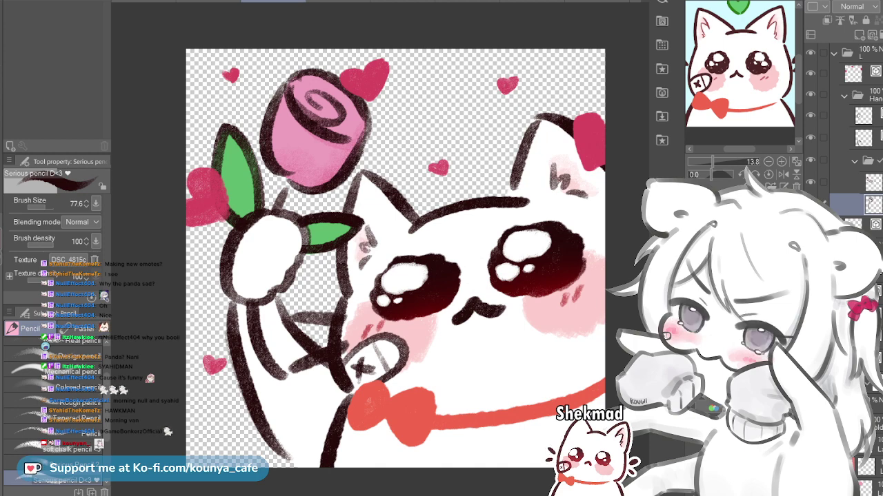
{"action": "left_click", "coordinate": [338, 0]}
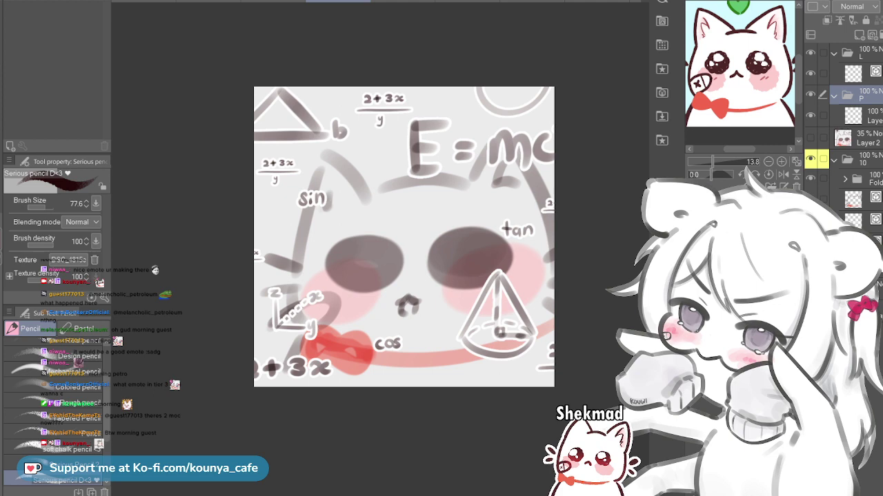
{"action": "left_click", "coordinate": [868, 159]}
{"action": "left_click", "coordinate": [872, 179]}
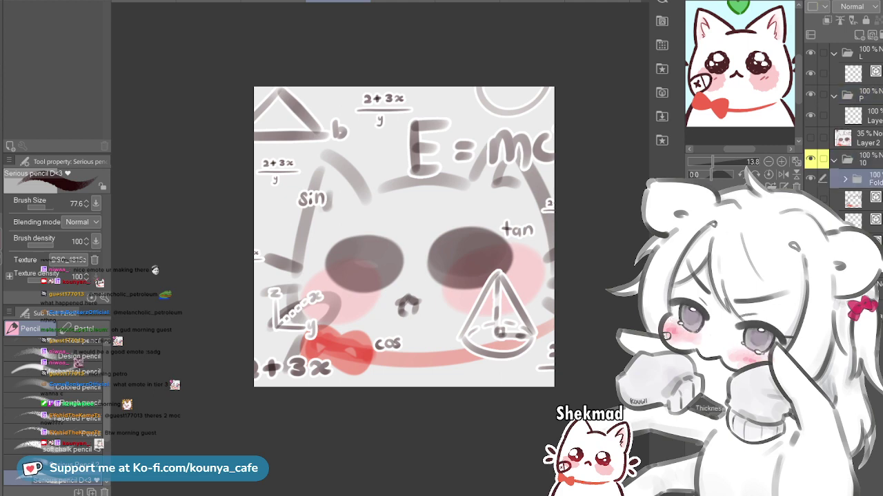
{"action": "left_click", "coordinate": [868, 96]}
{"action": "left_click", "coordinate": [866, 74]}
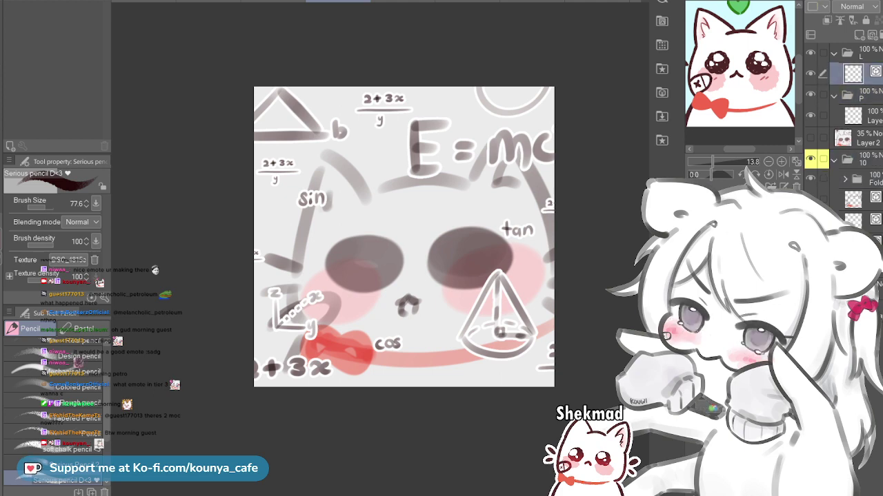
{"action": "key", "text": "p"}
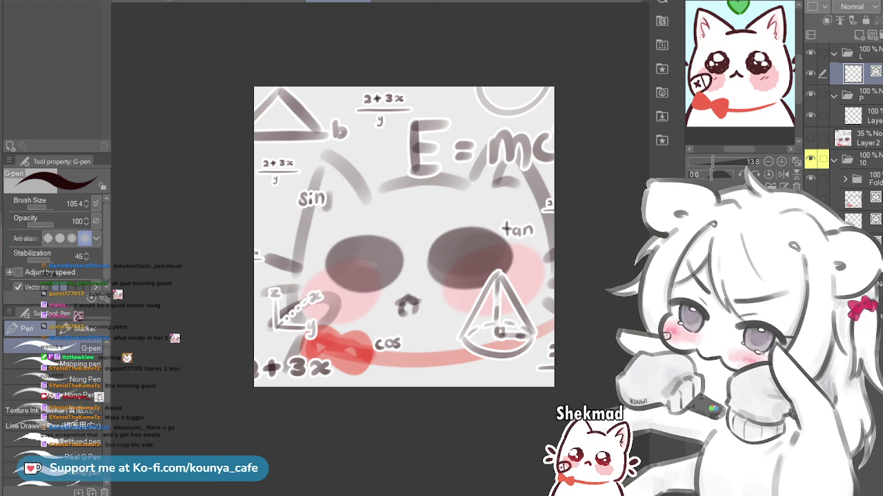
Switch to the corner cat canvas and add a new layer at the top of the L folder
{"action": "left_click", "coordinate": [209, 0]}
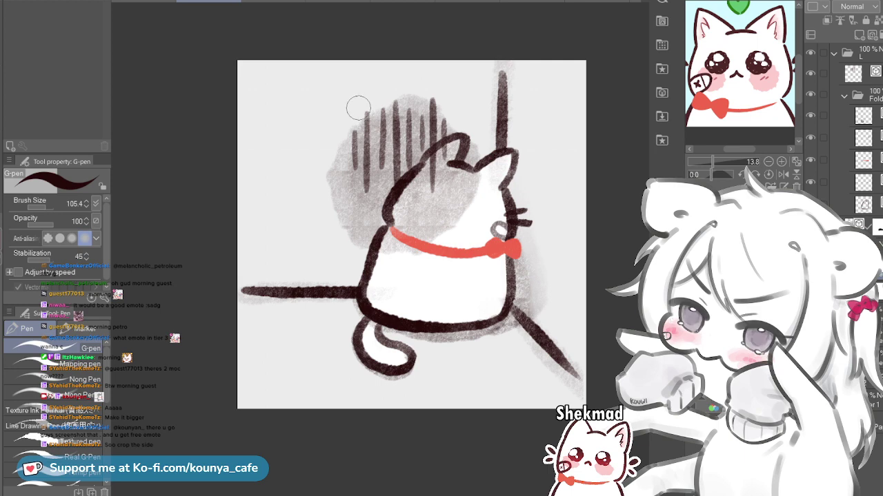
{"action": "left_click_drag", "start_coordinate": [301, 85], "coordinate": [299, 279]}
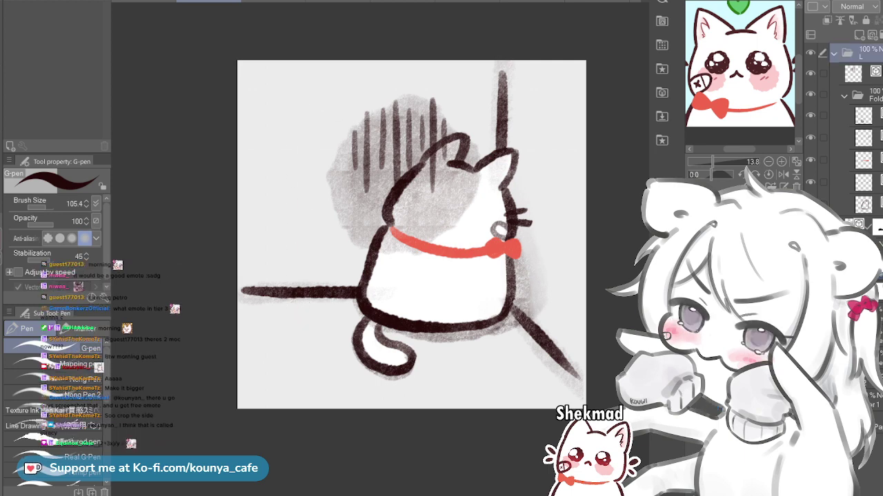
{"action": "key", "text": "ctrl+shift+n"}
Try a long vertical G-pen line in the empty area to the left of the corner cat
{"action": "mouse_move", "coordinate": [299, 85]}
{"action": "left_mouse_down"}
{"action": "mouse_move", "coordinate": [294, 248]}
{"action": "mouse_move", "coordinate": [302, 136]}
{"action": "left_mouse_up"}
{"action": "key", "text": "ctrl+z"}
{"action": "left_click_drag", "start_coordinate": [304, 92], "coordinate": [303, 350]}
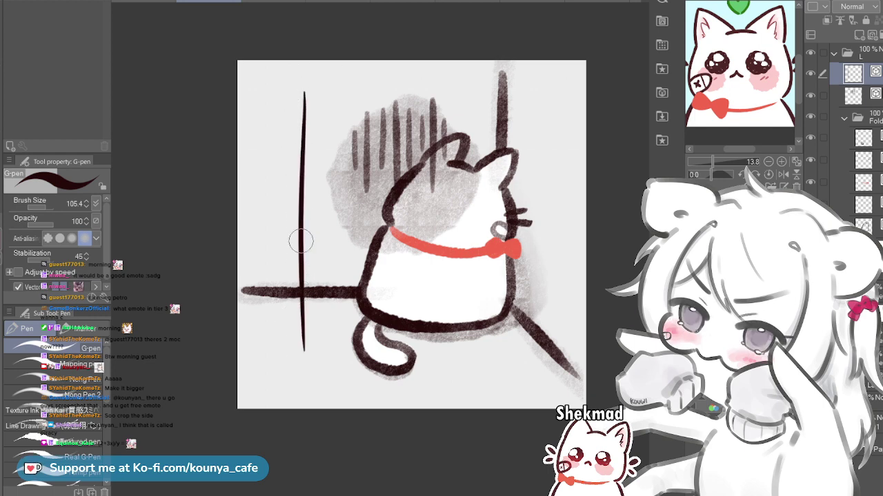
{"action": "key", "text": "p"}
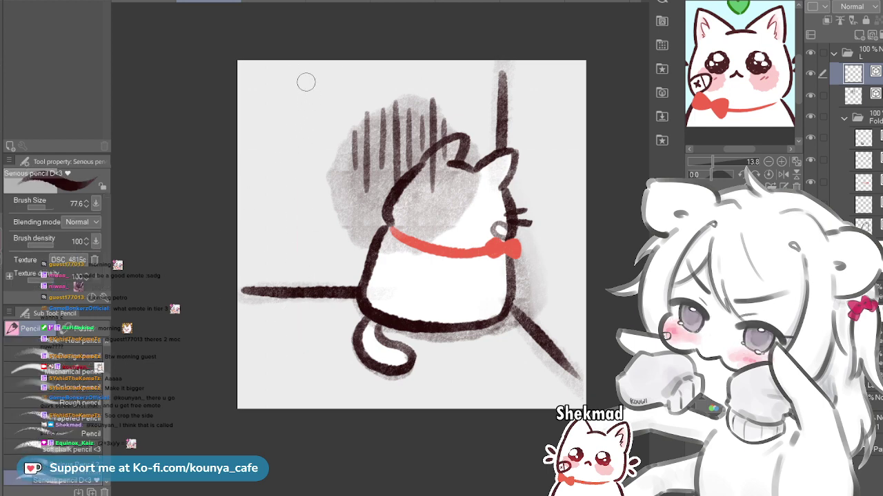
{"action": "key", "text": "ctrl+z"}
{"action": "key", "text": "g"}
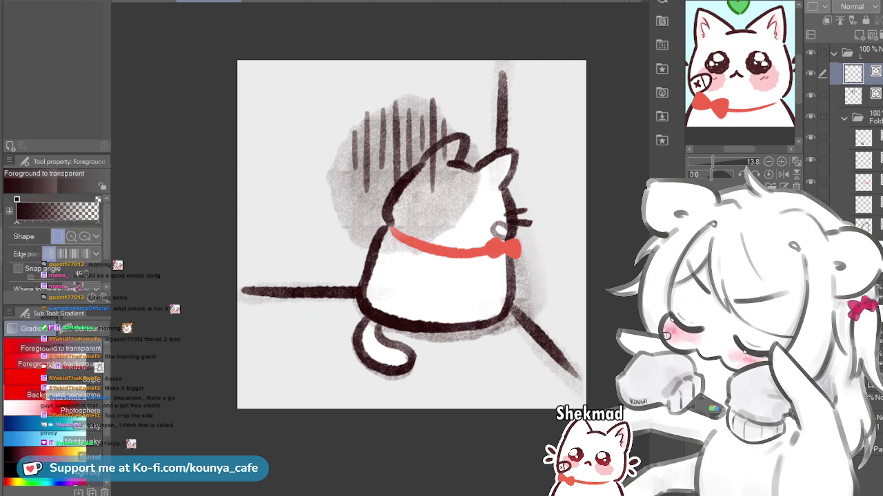
Try a large circle around the corner cat's head with the Ellipse figure tool
{"action": "key", "text": "u"}
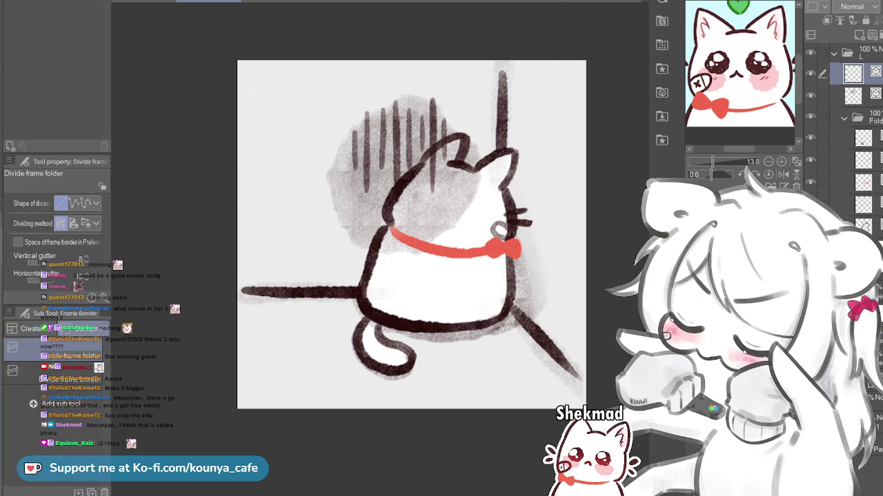
{"action": "key", "text": "u"}
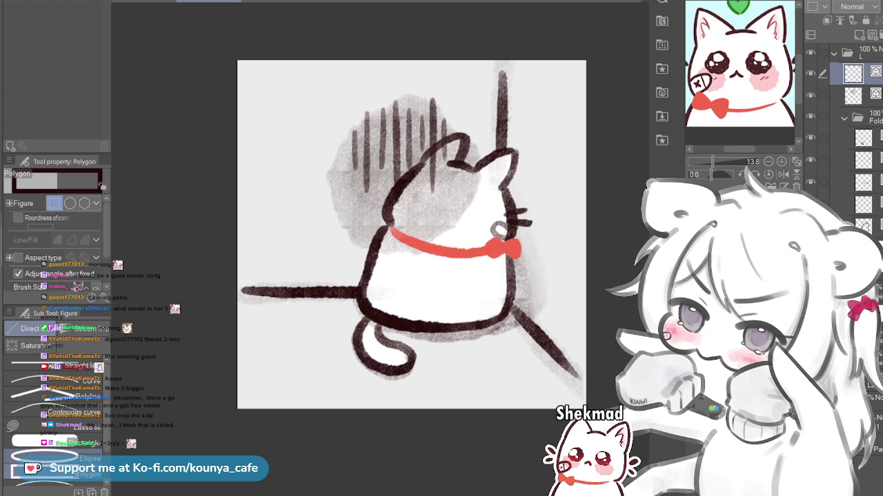
{"action": "left_click", "coordinate": [55, 458]}
{"action": "left_click_drag", "start_coordinate": [290, 84], "coordinate": [510, 303]}
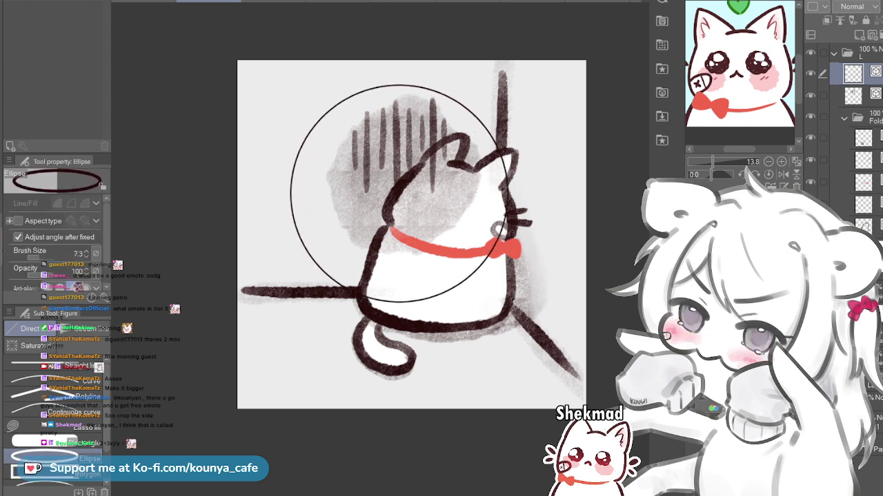
{"action": "key", "text": "ctrl+z"}
Draw a thin square outline over the corner cat sketch with the Polygon figure tool
{"action": "left_click", "coordinate": [45, 475]}
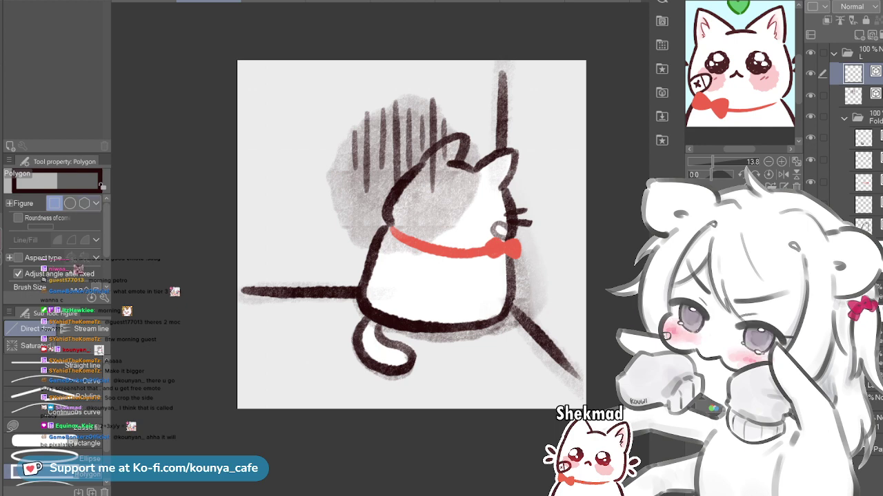
{"action": "scroll", "coordinate": [55, 228], "scroll_direction": "down", "scroll_amount": 2}
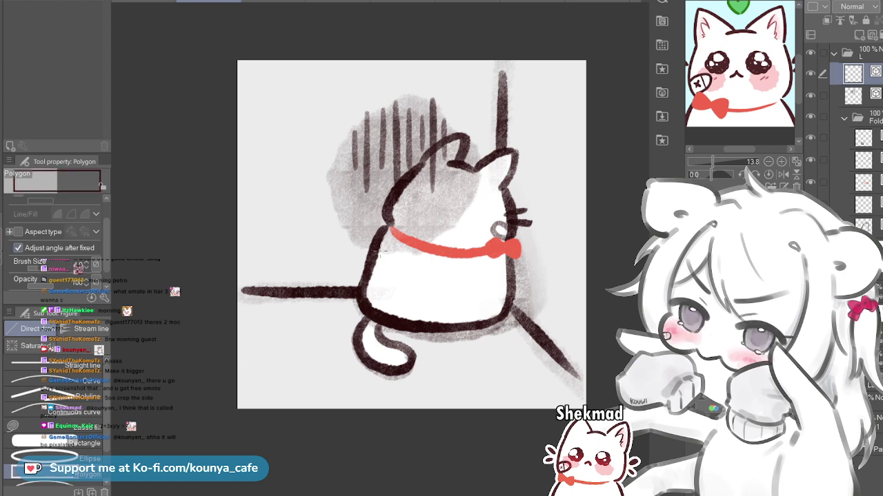
{"action": "left_click_drag", "start_coordinate": [522, 329], "coordinate": [525, 332]}
Enlarge the square outline to 110 %, position it centrally over the corner cat canvas, and hide its layer
{"action": "key", "text": "ctrl+t"}
{"action": "left_click_drag", "start_coordinate": [414, 221], "coordinate": [438, 255]}
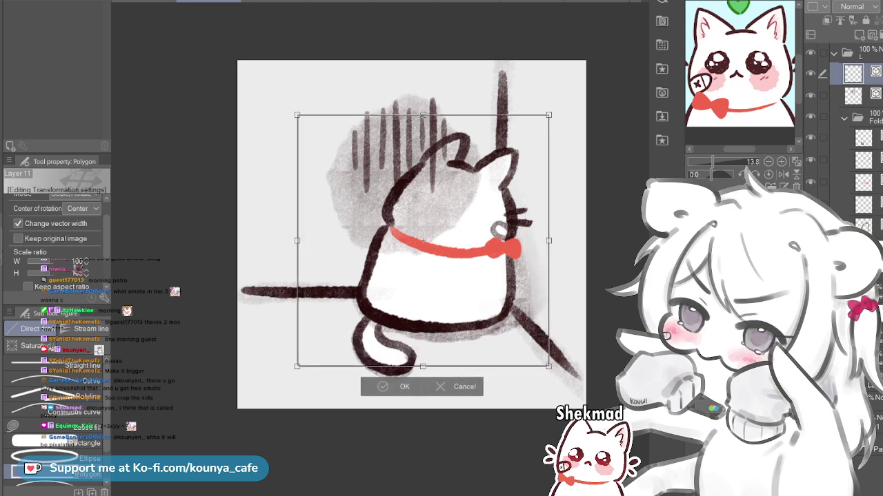
{"action": "left_click_drag", "start_coordinate": [297, 115], "coordinate": [271, 88]}
{"action": "left_click_drag", "start_coordinate": [410, 228], "coordinate": [417, 229]}
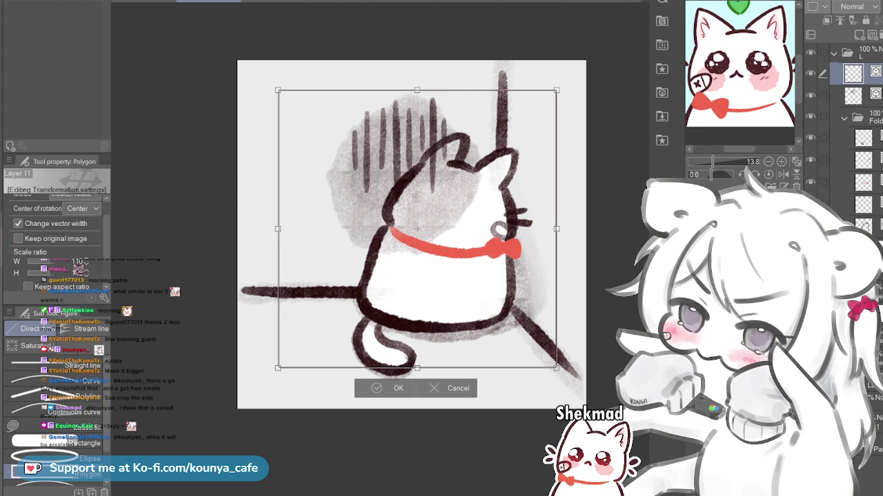
{"action": "key", "text": "Return"}
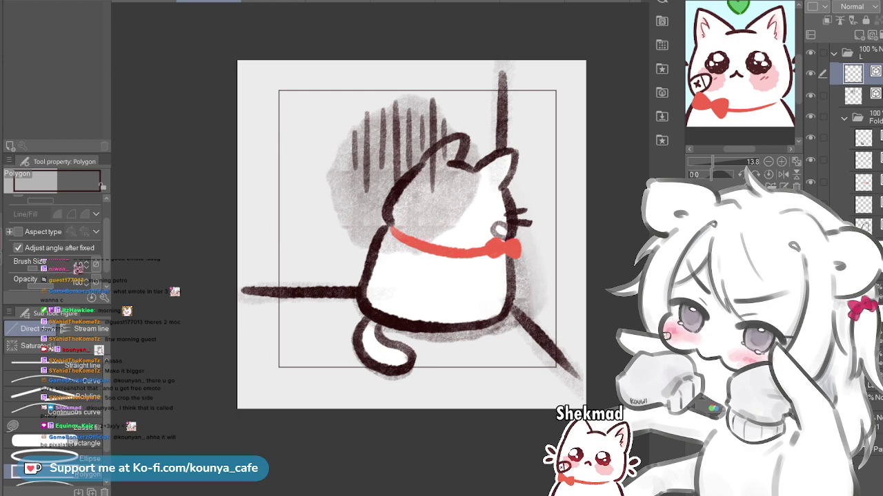
{"action": "left_click_drag", "start_coordinate": [411, 234], "coordinate": [421, 255]}
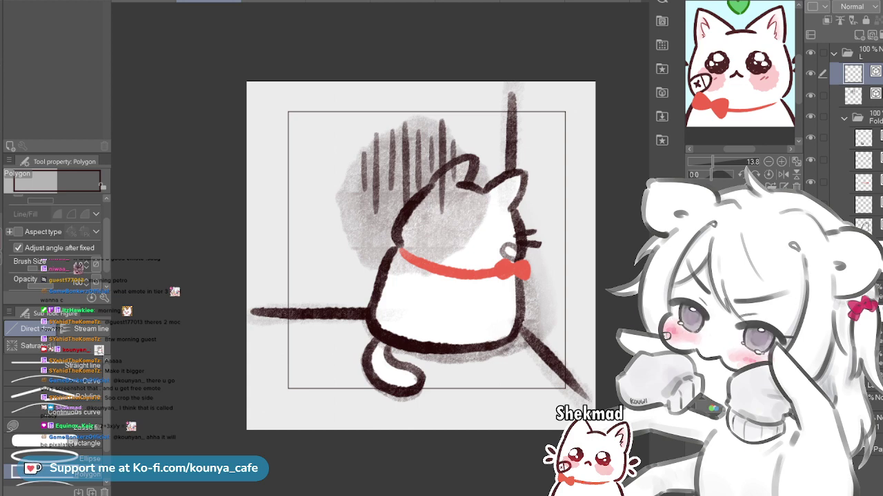
{"action": "key", "text": "ctrl+d"}
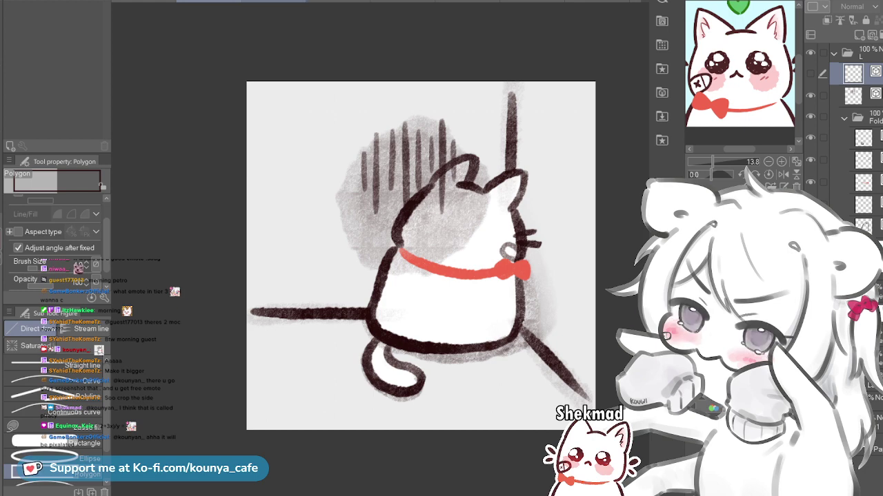
Switch to the math emote canvas and choose the Serious pencil D<3 brush for the L folder's layer
{"action": "left_click", "coordinate": [274, 1]}
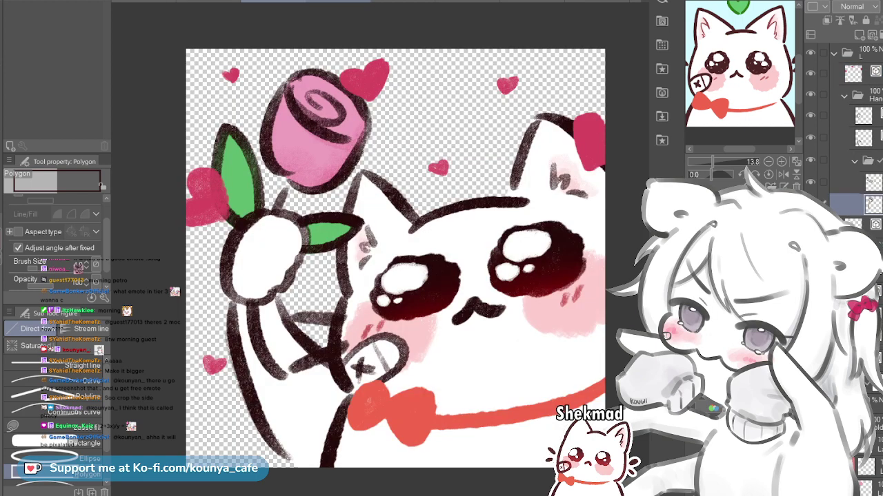
{"action": "left_click", "coordinate": [338, 1]}
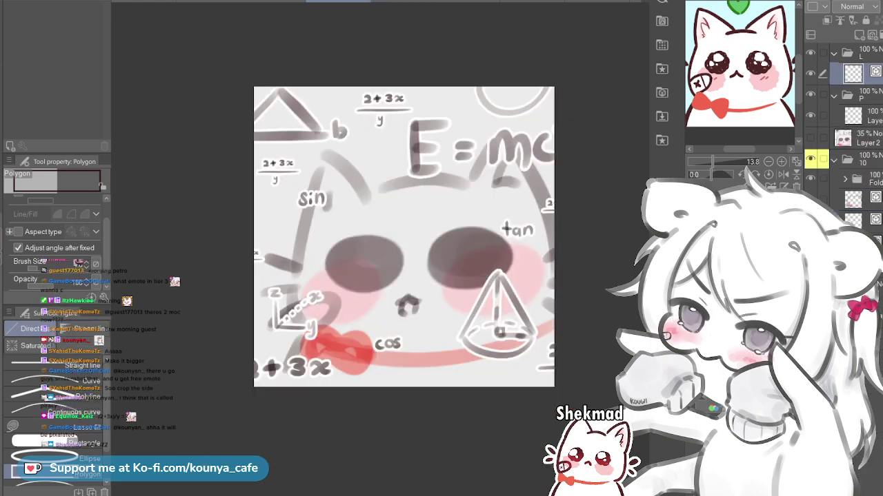
{"action": "scroll", "coordinate": [414, 169], "scroll_direction": "up", "scroll_amount": 3}
{"action": "left_click_drag", "start_coordinate": [414, 169], "coordinate": [409, 155]}
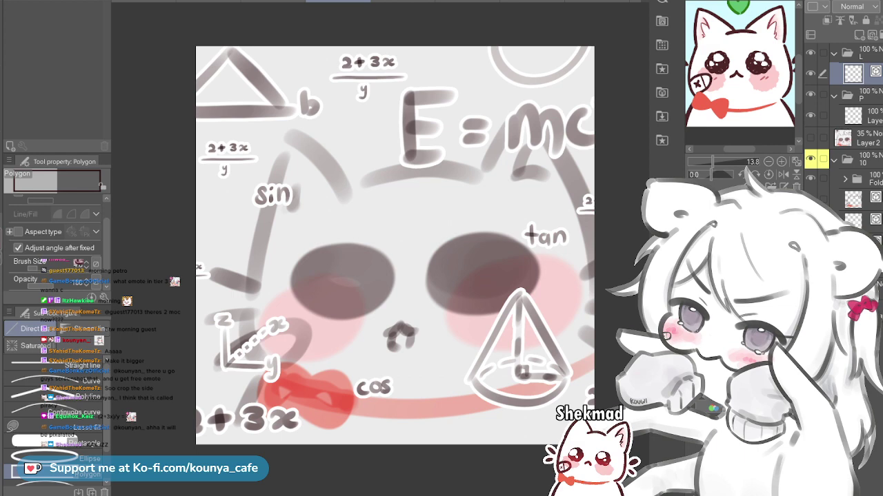
{"action": "mouse_move", "coordinate": [396, 244]}
{"action": "left_mouse_down"}
{"action": "mouse_move", "coordinate": [403, 235]}
{"action": "mouse_move", "coordinate": [400, 245]}
{"action": "left_mouse_up"}
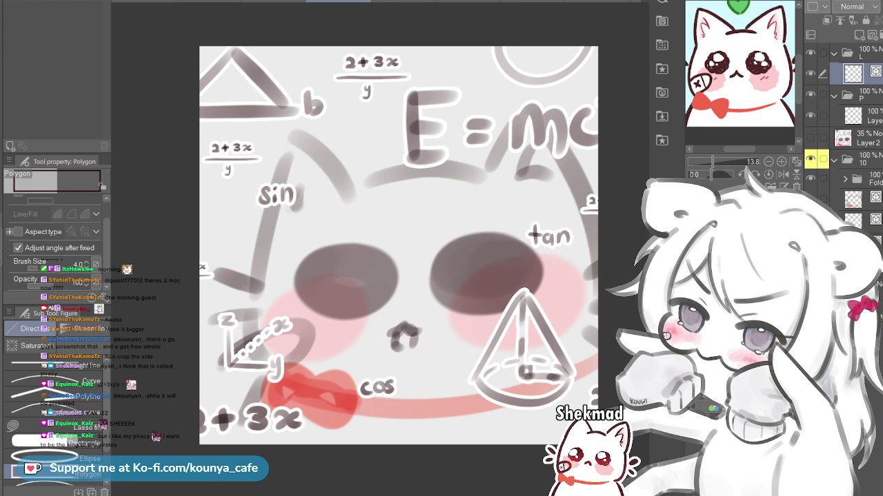
{"action": "key", "text": "p"}
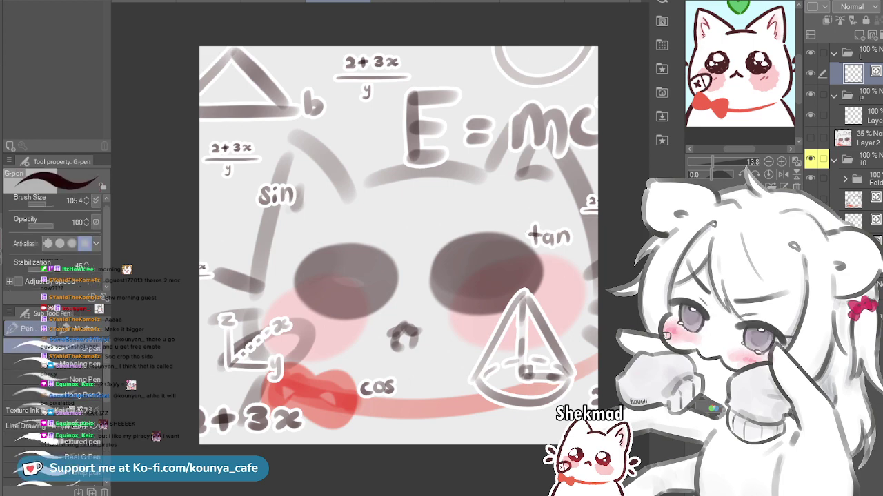
{"action": "key", "text": "p"}
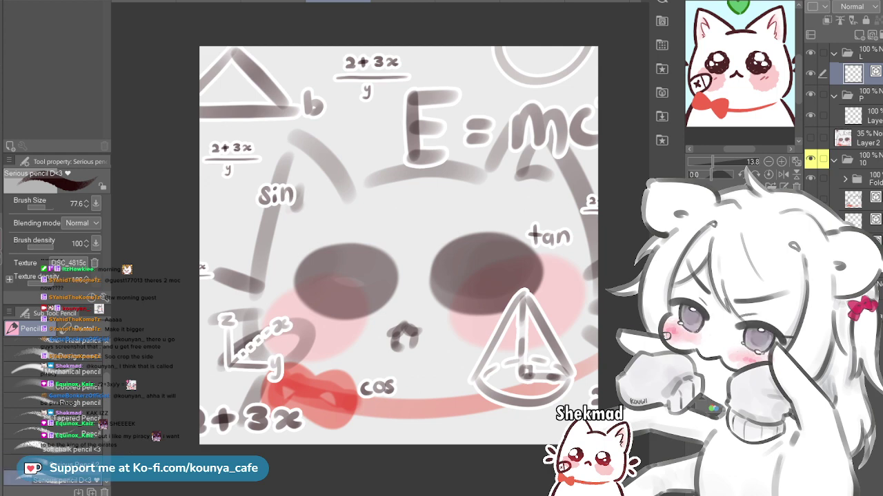
{"action": "scroll", "coordinate": [55, 414], "scroll_direction": "down", "scroll_amount": 2}
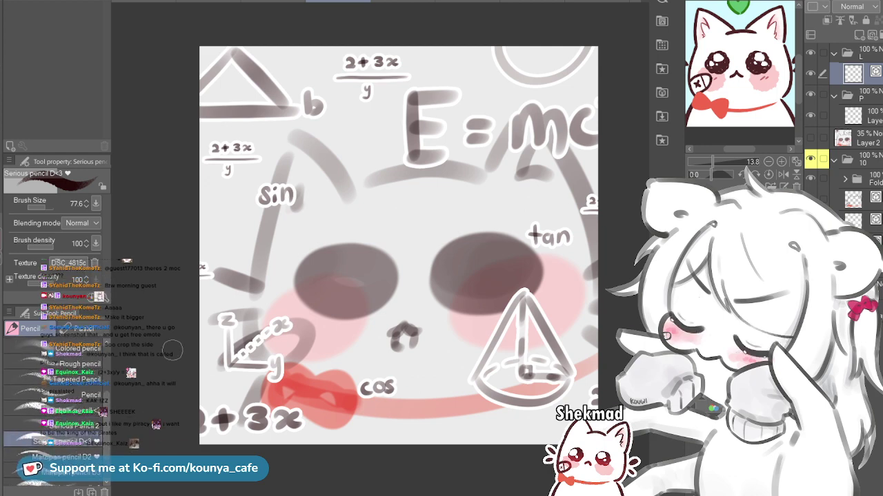
Draw the top of the cat's head as one arched pencil stroke between the ears, retrying until it follows the sketch
{"action": "key", "text": "ctrl+z"}
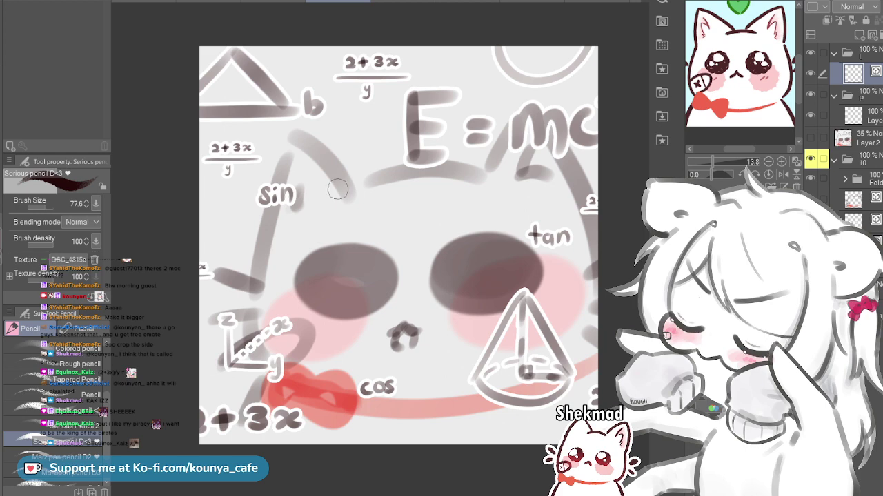
{"action": "key", "text": "bracketleft"}
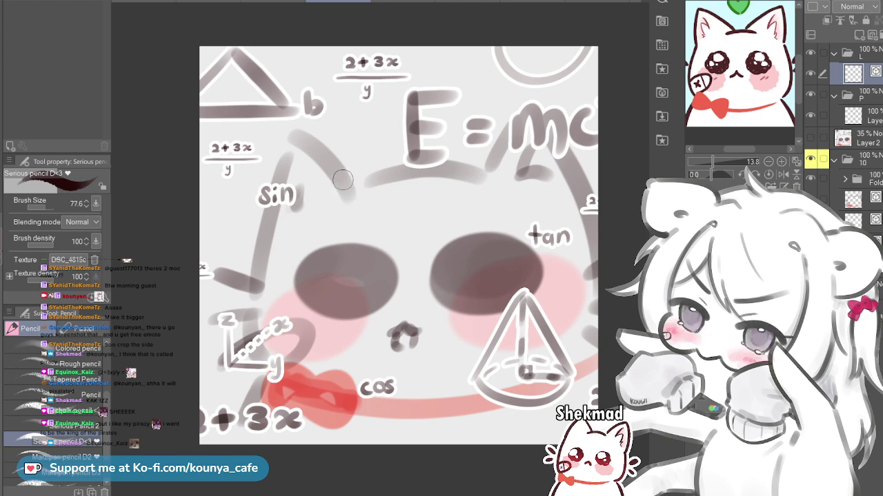
{"action": "key", "text": "ctrl+z"}
{"action": "left_click_drag", "start_coordinate": [345, 174], "coordinate": [475, 168]}
{"action": "key", "text": "ctrl+z"}
{"action": "left_click_drag", "start_coordinate": [368, 167], "coordinate": [480, 171]}
{"action": "key", "text": "ctrl+z"}
{"action": "key", "text": "ctrl+z"}
{"action": "mouse_move", "coordinate": [357, 181]}
{"action": "left_mouse_down"}
{"action": "mouse_move", "coordinate": [425, 166]}
{"action": "mouse_move", "coordinate": [477, 175]}
{"action": "left_mouse_up"}
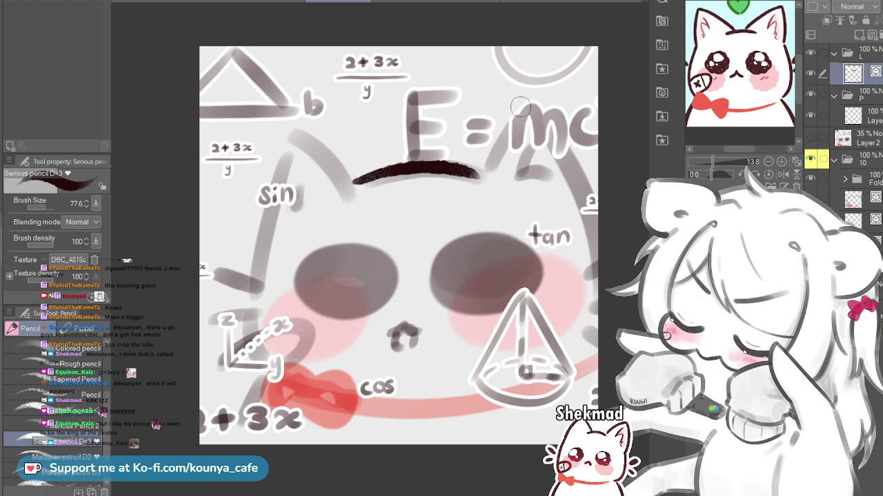
Try pencil strokes for the inner and outer edges of the right ear over the E = mc formula
{"action": "left_click_drag", "start_coordinate": [519, 97], "coordinate": [487, 164]}
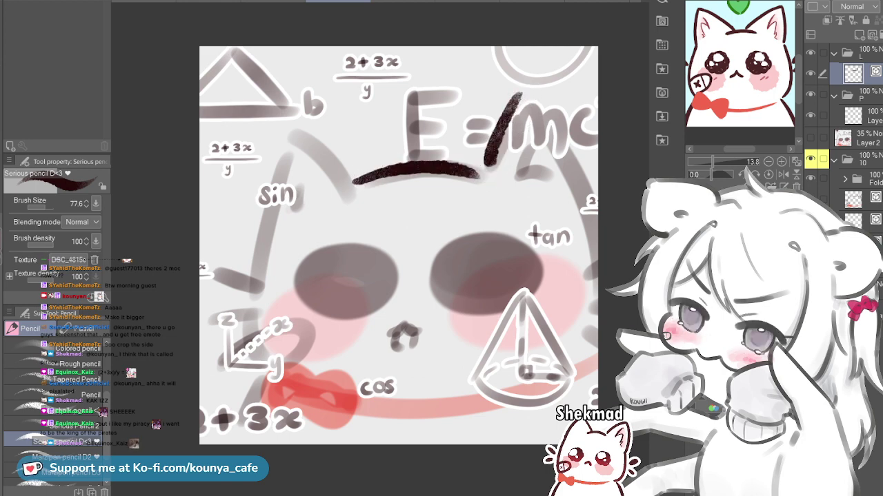
{"action": "left_click_drag", "start_coordinate": [523, 87], "coordinate": [600, 228]}
{"action": "key", "text": "ctrl+z"}
{"action": "left_click_drag", "start_coordinate": [525, 95], "coordinate": [602, 238]}
{"action": "key", "text": "ctrl+z"}
{"action": "left_click_drag", "start_coordinate": [526, 95], "coordinate": [588, 201]}
{"action": "key", "text": "ctrl+z"}
{"action": "left_click_drag", "start_coordinate": [526, 95], "coordinate": [584, 199]}
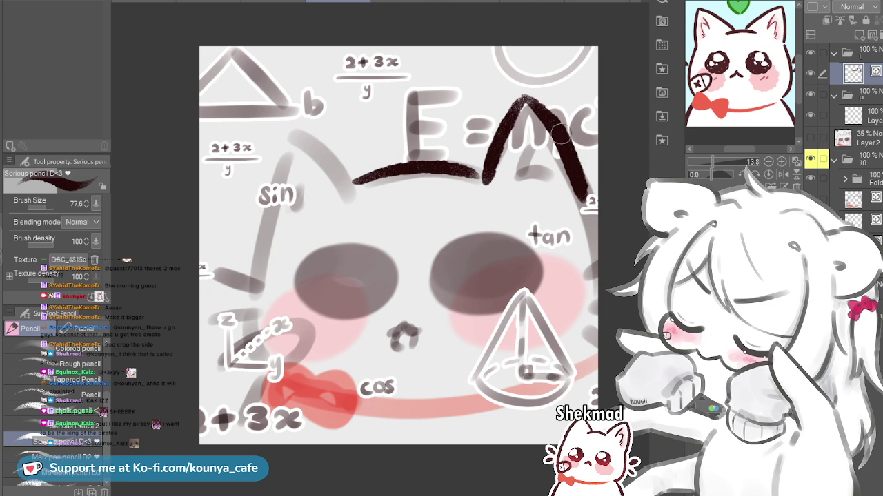
{"action": "key", "text": "ctrl+z"}
{"action": "key", "text": "ctrl+z"}
Draw the inner edge of the right ear up to a pointed tip and try several strokes for its outer edge
{"action": "mouse_move", "coordinate": [524, 100]}
{"action": "left_mouse_down"}
{"action": "mouse_move", "coordinate": [502, 164]}
{"action": "mouse_move", "coordinate": [513, 118]}
{"action": "mouse_move", "coordinate": [506, 166]}
{"action": "mouse_move", "coordinate": [603, 216]}
{"action": "left_mouse_up"}
{"action": "key", "text": "ctrl+z"}
{"action": "key", "text": "ctrl+z"}
{"action": "left_click_drag", "start_coordinate": [529, 103], "coordinate": [597, 202]}
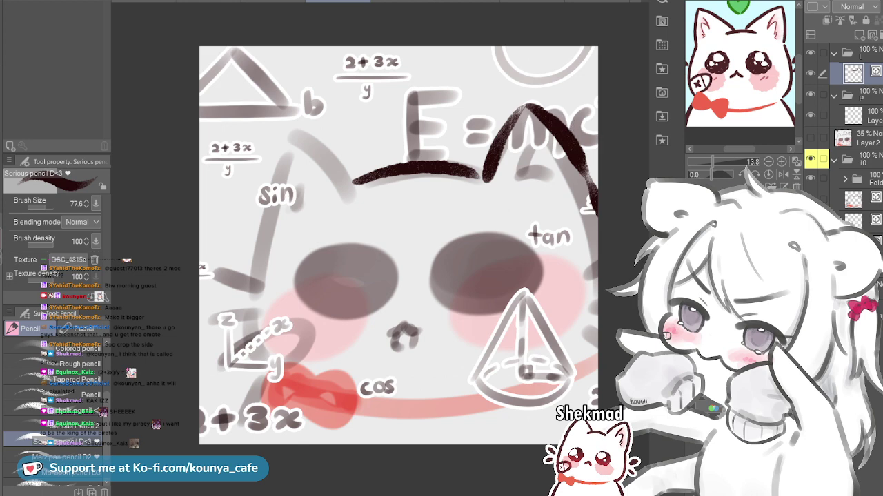
{"action": "key", "text": "ctrl+z"}
{"action": "left_click_drag", "start_coordinate": [530, 104], "coordinate": [597, 207]}
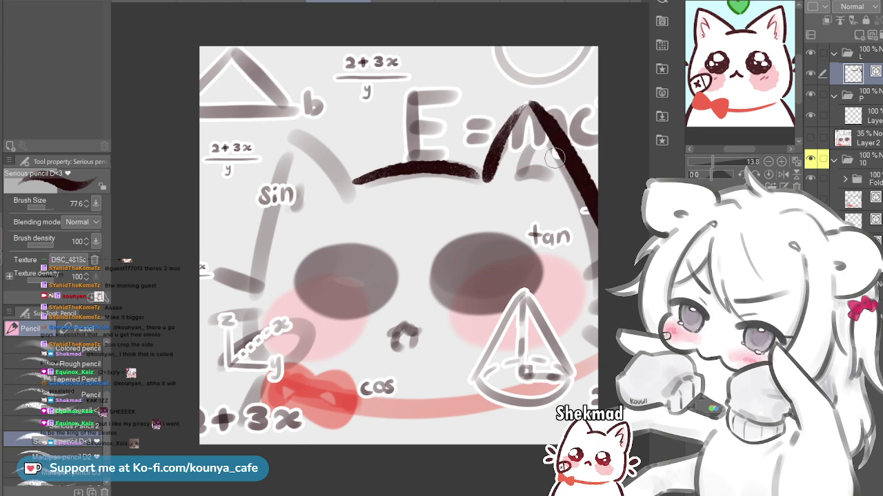
{"action": "left_click_drag", "start_coordinate": [564, 144], "coordinate": [597, 207]}
{"action": "key", "text": "ctrl+z"}
{"action": "mouse_move", "coordinate": [530, 104]}
{"action": "left_mouse_down"}
{"action": "mouse_move", "coordinate": [572, 156]}
{"action": "mouse_move", "coordinate": [597, 204]}
{"action": "left_mouse_up"}
{"action": "key", "text": "ctrl+z"}
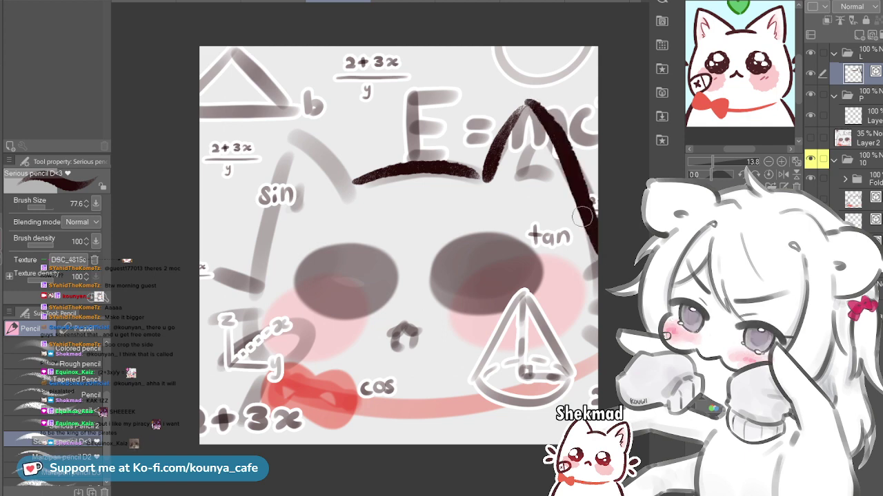
Redraw the right ear's outer edge as a long slope running off the canvas side, and fine-tune its placement
{"action": "key", "text": "ctrl+z"}
{"action": "left_click_drag", "start_coordinate": [528, 105], "coordinate": [547, 128]}
{"action": "key", "text": "ctrl+t"}
{"action": "key", "text": "Return"}
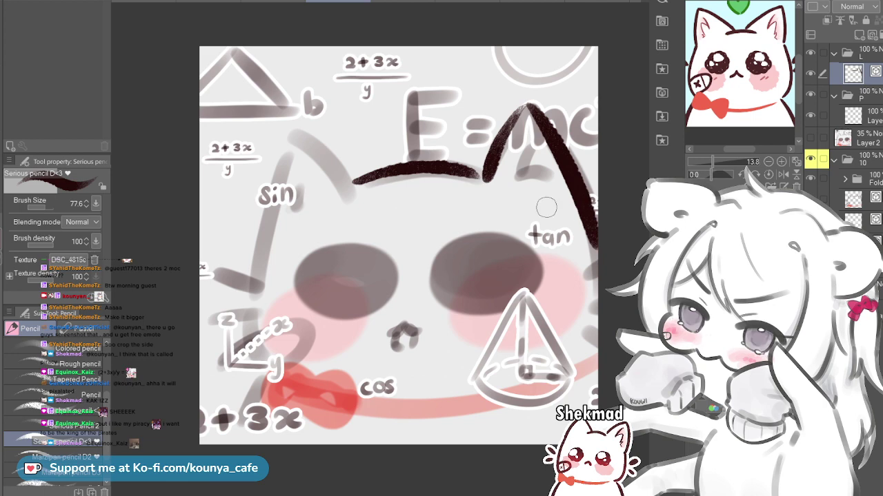
{"action": "key", "text": "ctrl"}
{"action": "left_click_drag", "start_coordinate": [564, 64], "coordinate": [562, 63]}
{"action": "left_click_drag", "start_coordinate": [565, 177], "coordinate": [565, 175]}
{"action": "key", "text": "ctrl"}
{"action": "key", "text": "Return"}
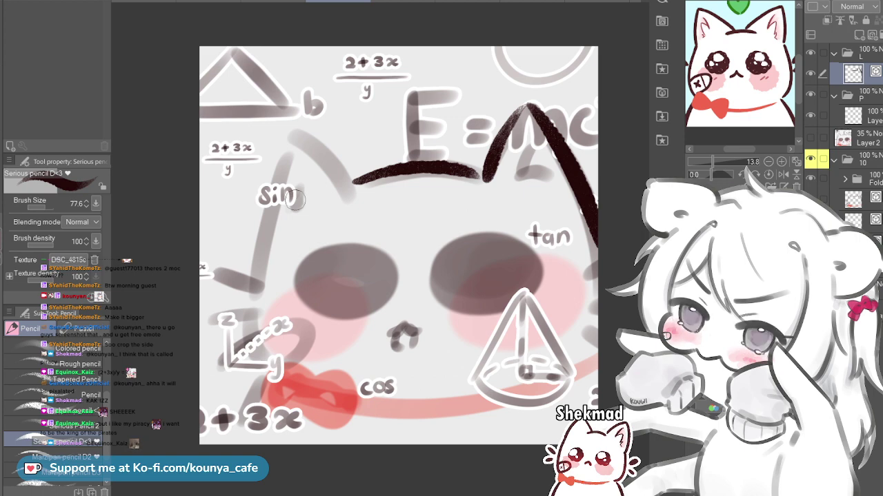
Draw the left ear's inner edge down to the head line and its outer edge down past the sin label
{"action": "left_click_drag", "start_coordinate": [277, 126], "coordinate": [347, 181]}
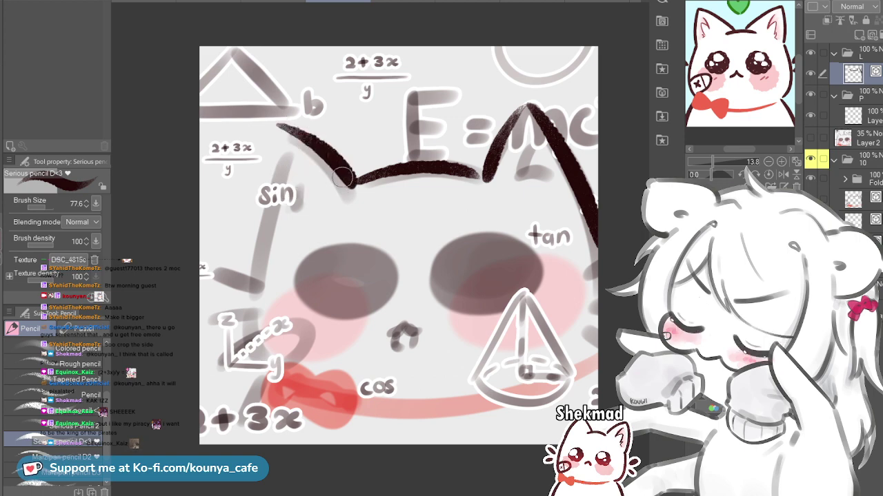
{"action": "key", "text": "ctrl+z"}
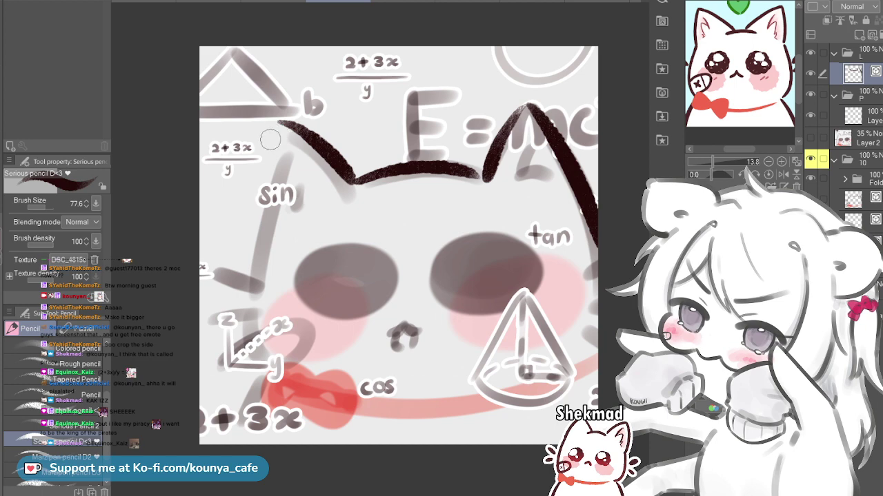
{"action": "left_click_drag", "start_coordinate": [265, 162], "coordinate": [250, 282]}
{"action": "key", "text": "ctrl+z"}
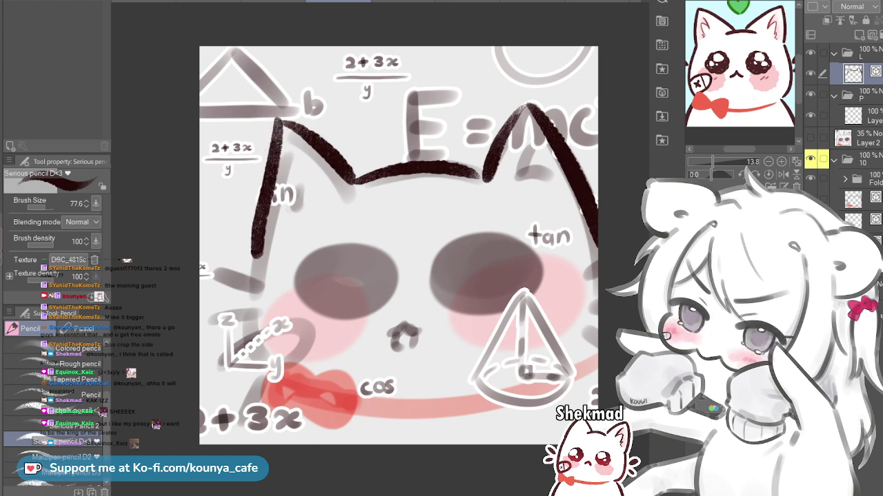
{"action": "left_click_drag", "start_coordinate": [276, 139], "coordinate": [265, 220]}
{"action": "key", "text": "ctrl+z"}
Continue the left ear's outer edge into a curved cheek line ending at the red bow
{"action": "left_click_drag", "start_coordinate": [261, 231], "coordinate": [238, 325]}
{"action": "key", "text": "ctrl+z"}
{"action": "left_click_drag", "start_coordinate": [257, 237], "coordinate": [268, 379]}
{"action": "key", "text": "ctrl+z"}
{"action": "mouse_move", "coordinate": [261, 226]}
{"action": "left_mouse_down"}
{"action": "mouse_move", "coordinate": [258, 369]}
{"action": "mouse_move", "coordinate": [270, 377]}
{"action": "left_mouse_up"}
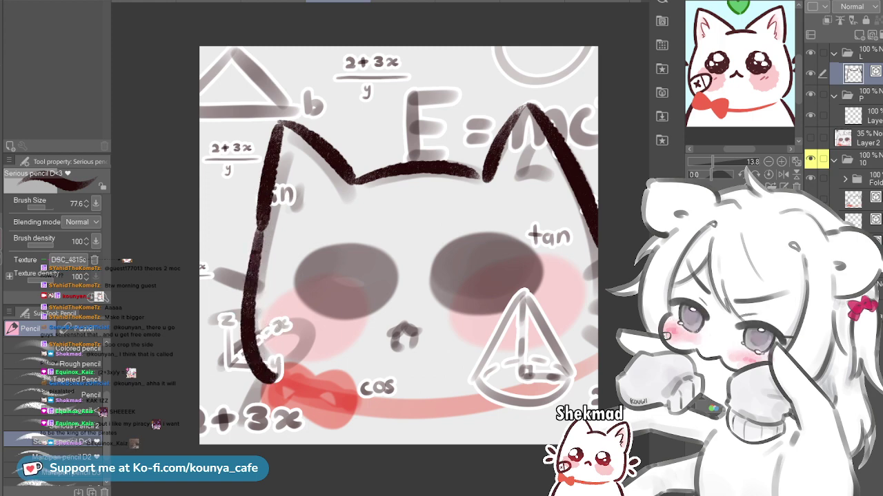
Collapse sketch folder 10, move it above the L folder, and lower its opacity to 61 %
{"action": "left_click", "coordinate": [870, 180]}
{"action": "left_click", "coordinate": [869, 160]}
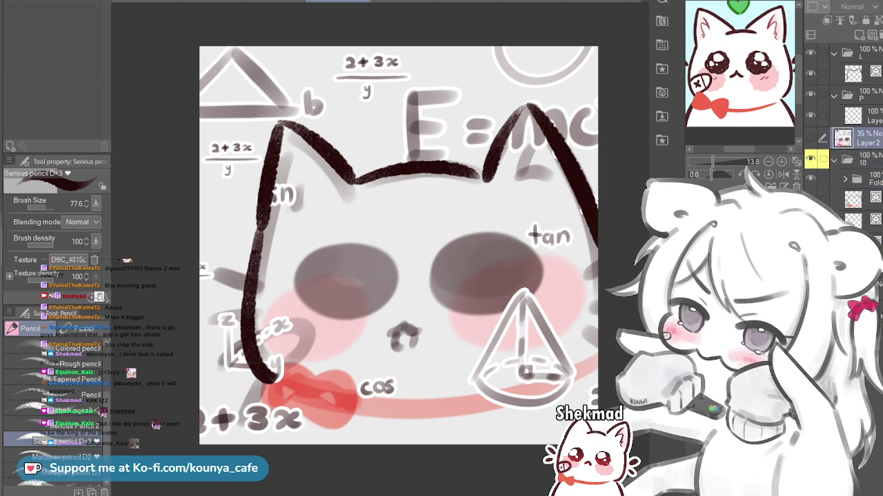
{"action": "left_click", "coordinate": [833, 160]}
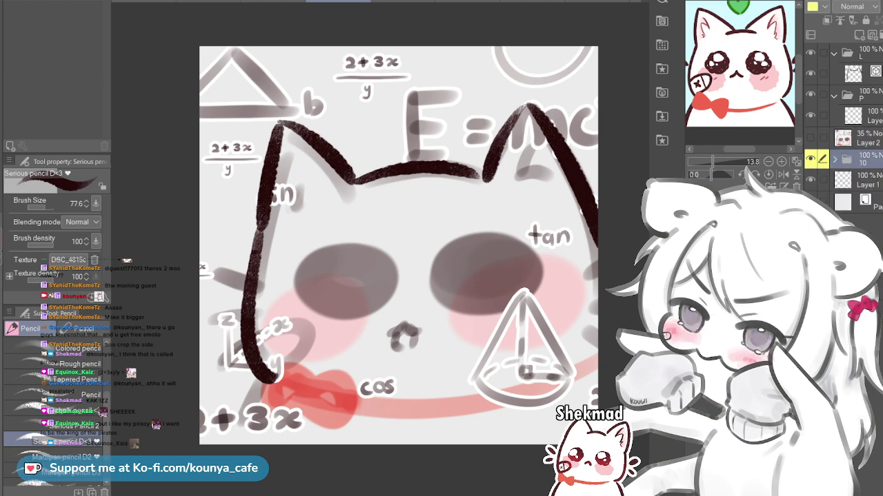
{"action": "left_click_drag", "start_coordinate": [866, 159], "coordinate": [866, 45]}
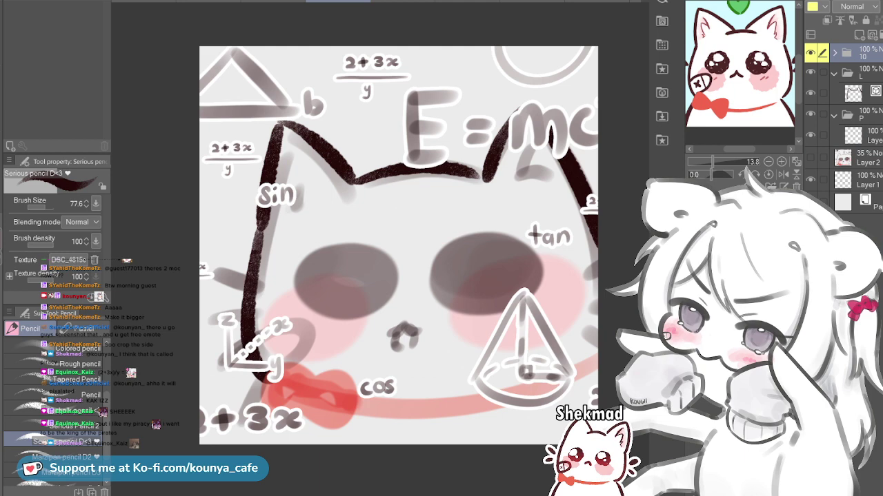
{"action": "left_click", "coordinate": [882, 7]}
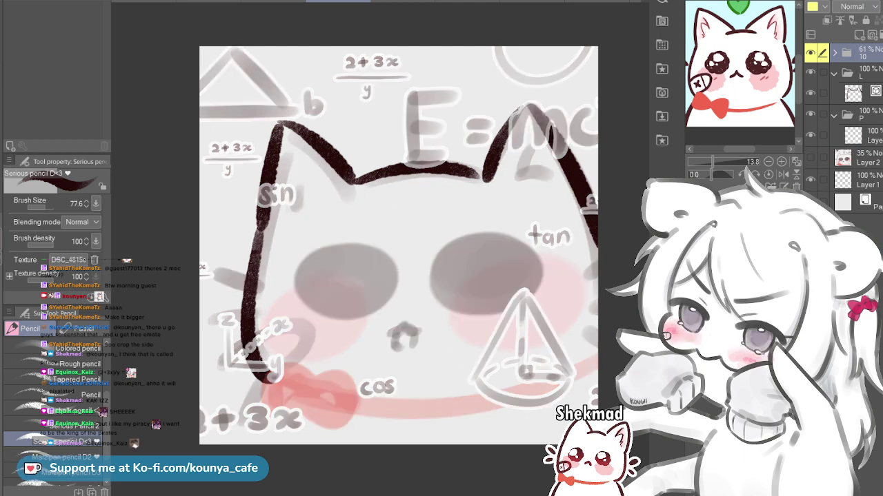
Set sketch folder 10's opacity to 60 % and, on the L line layer, extend the cheek line from the bow down off the canvas
{"action": "left_click", "coordinate": [882, 7]}
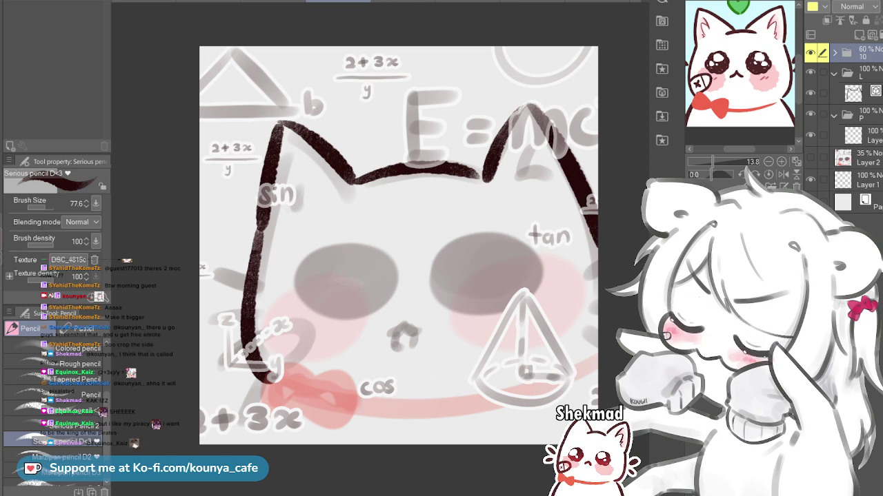
{"action": "left_click", "coordinate": [859, 93]}
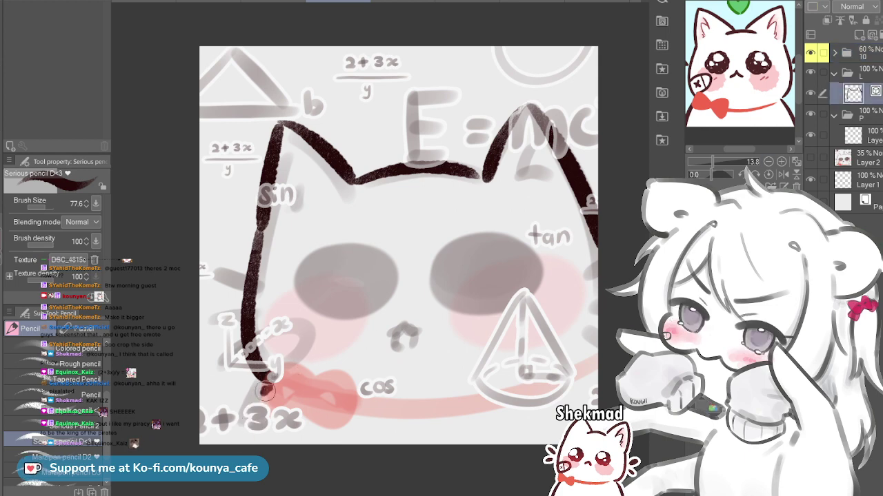
{"action": "left_click_drag", "start_coordinate": [263, 398], "coordinate": [233, 446]}
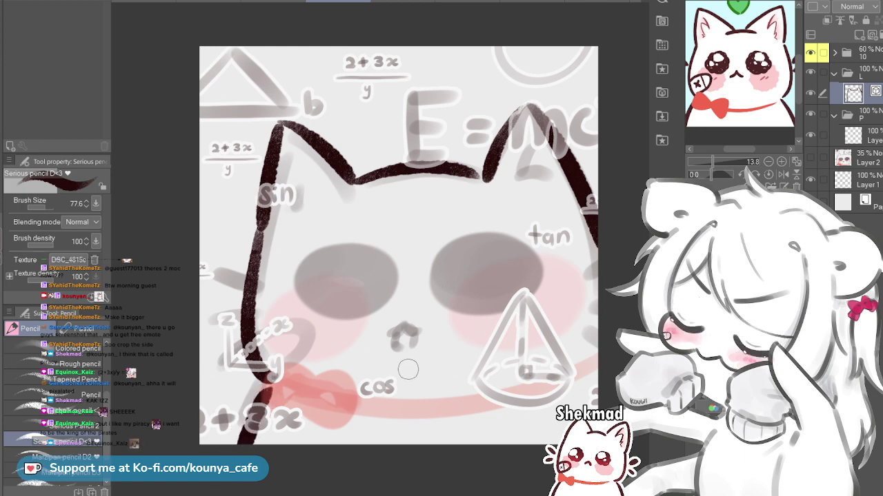
Pick the red of the reference cat's bow and add a new layer in the L folder for the collar
{"action": "key", "text": "x"}
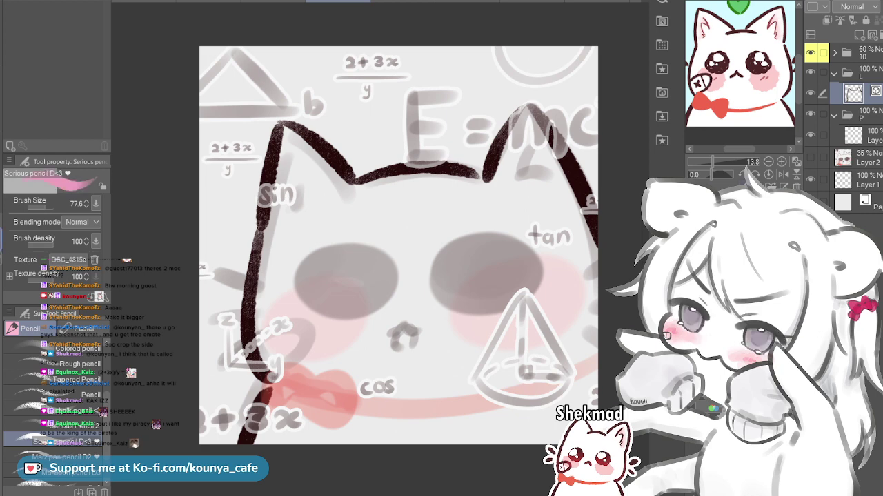
{"action": "left_click", "coordinate": [710, 106]}
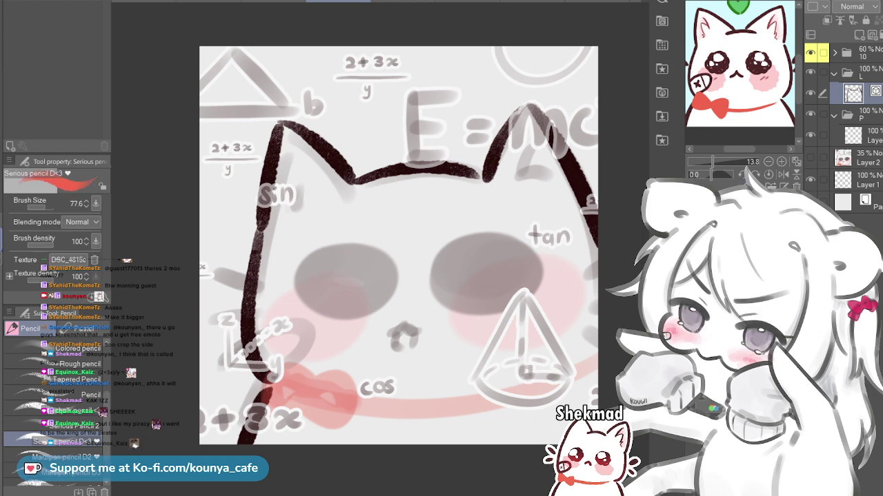
{"action": "key", "text": "ctrl+shift+n"}
{"action": "mouse_move", "coordinate": [278, 390]}
{"action": "left_mouse_down"}
{"action": "mouse_move", "coordinate": [297, 403]}
{"action": "mouse_move", "coordinate": [488, 405]}
{"action": "left_mouse_up"}
{"action": "key", "text": "ctrl+z"}
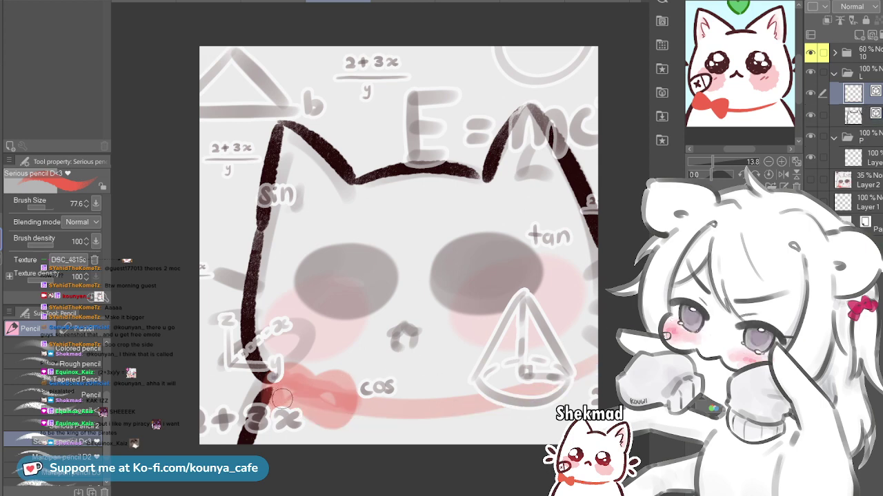
{"action": "left_click_drag", "start_coordinate": [333, 400], "coordinate": [597, 379]}
{"action": "key", "text": "ctrl+z"}
{"action": "mouse_move", "coordinate": [279, 391]}
{"action": "left_mouse_down"}
{"action": "mouse_move", "coordinate": [359, 413]}
{"action": "mouse_move", "coordinate": [597, 377]}
{"action": "left_mouse_up"}
{"action": "key", "text": "ctrl+z"}
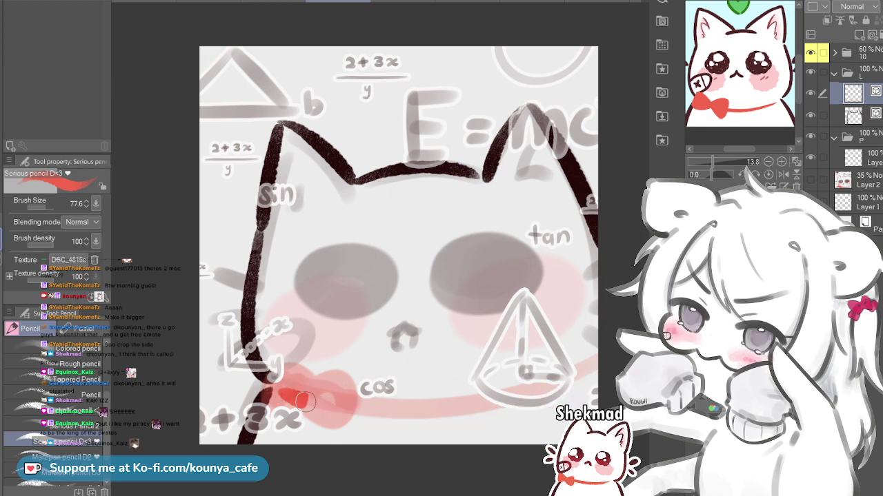
{"action": "left_click_drag", "start_coordinate": [289, 394], "coordinate": [598, 353]}
{"action": "key", "text": "ctrl+z"}
{"action": "mouse_move", "coordinate": [282, 395]}
{"action": "left_mouse_down"}
{"action": "mouse_move", "coordinate": [545, 389]}
{"action": "mouse_move", "coordinate": [598, 355]}
{"action": "left_mouse_up"}
{"action": "key", "text": "ctrl+z"}
Draw the red collar as a long curve from the bow off the canvas's right edge, and adjust its position, width and tilt
{"action": "left_click_drag", "start_coordinate": [279, 389], "coordinate": [598, 378]}
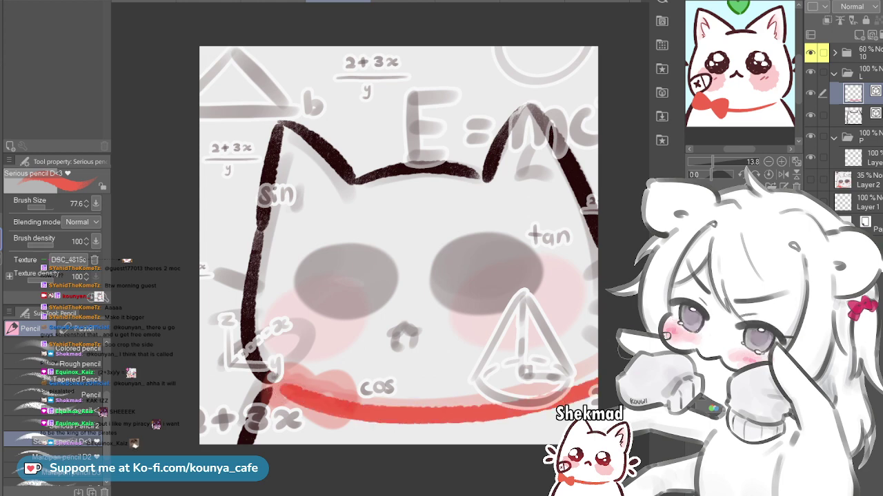
{"action": "left_click", "coordinate": [284, 388], "text": "ctrl"}
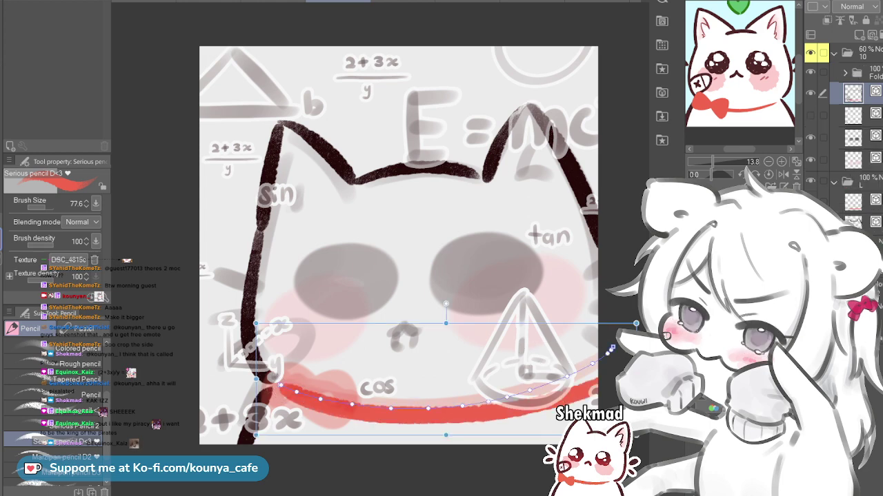
{"action": "left_click", "coordinate": [414, 414], "text": "ctrl"}
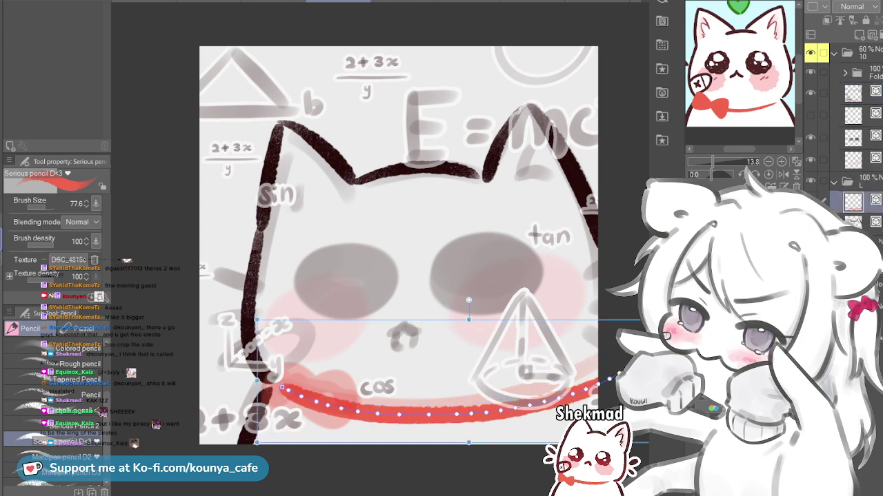
{"action": "left_click_drag", "start_coordinate": [414, 414], "coordinate": [411, 414]}
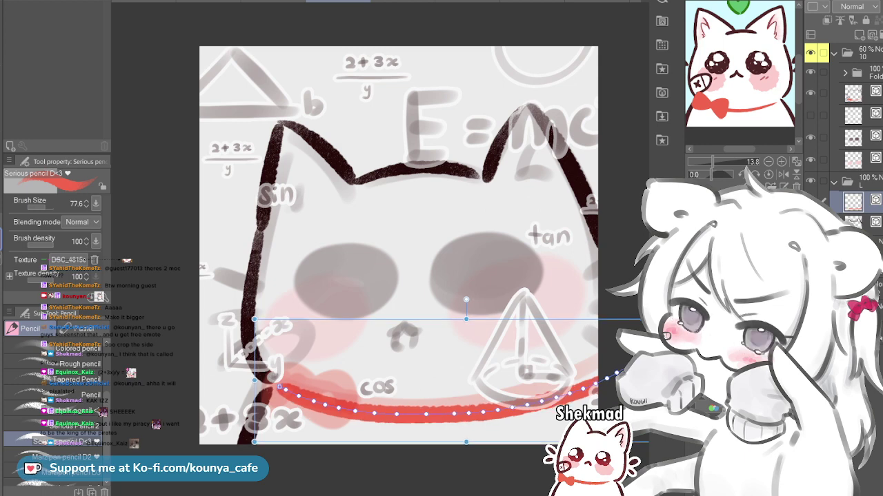
{"action": "left_click_drag", "start_coordinate": [254, 381], "coordinate": [270, 381]}
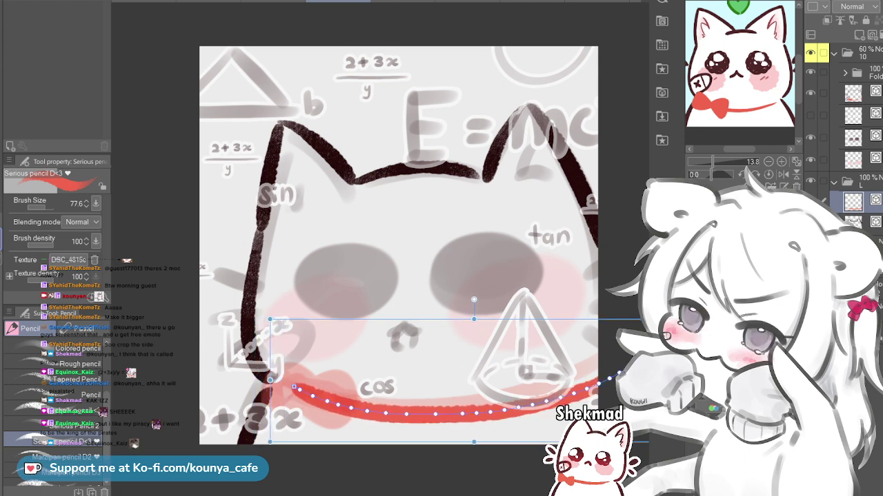
{"action": "left_click_drag", "start_coordinate": [414, 414], "coordinate": [402, 411]}
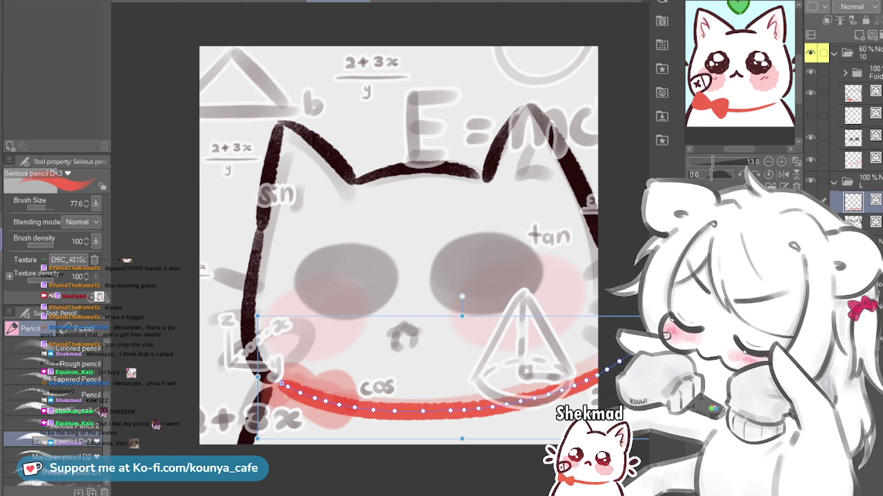
{"action": "left_click_drag", "start_coordinate": [462, 298], "coordinate": [460, 296]}
{"action": "left_click_drag", "start_coordinate": [463, 438], "coordinate": [462, 436]}
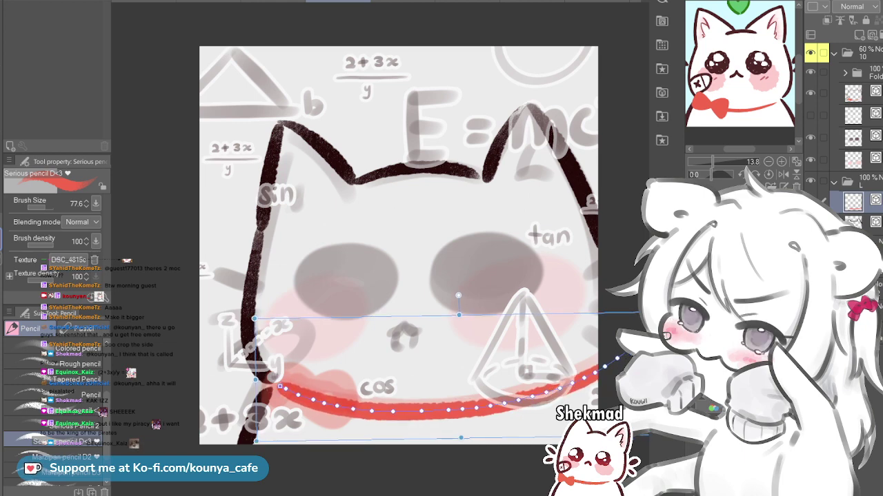
Select the collar layer in the L folder and transform the collar line to a slightly narrower fit
{"action": "scroll", "coordinate": [471, 335], "scroll_direction": "down", "scroll_amount": 3}
{"action": "left_click_drag", "start_coordinate": [478, 353], "coordinate": [458, 352]}
{"action": "left_click", "coordinate": [442, 387], "text": "ctrl"}
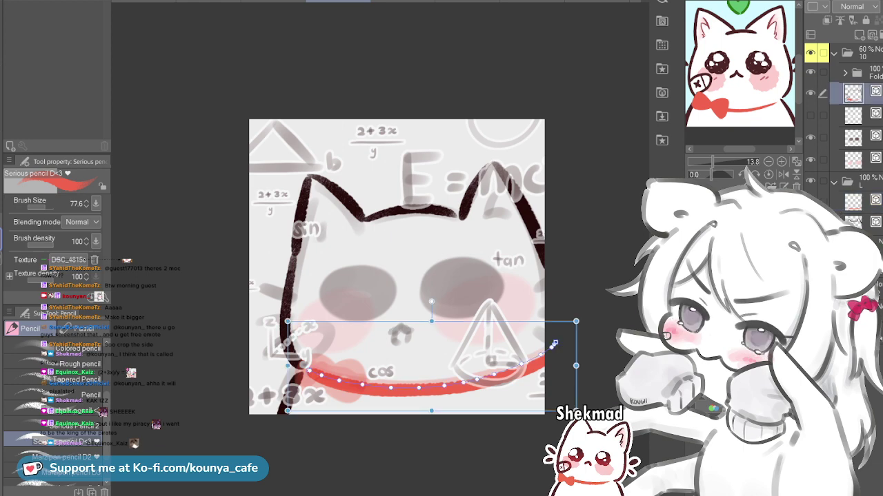
{"action": "mouse_move", "coordinate": [553, 343]}
{"action": "left_mouse_down"}
{"action": "mouse_move", "coordinate": [545, 344]}
{"action": "mouse_move", "coordinate": [554, 343]}
{"action": "left_mouse_up"}
{"action": "left_click", "coordinate": [853, 202]}
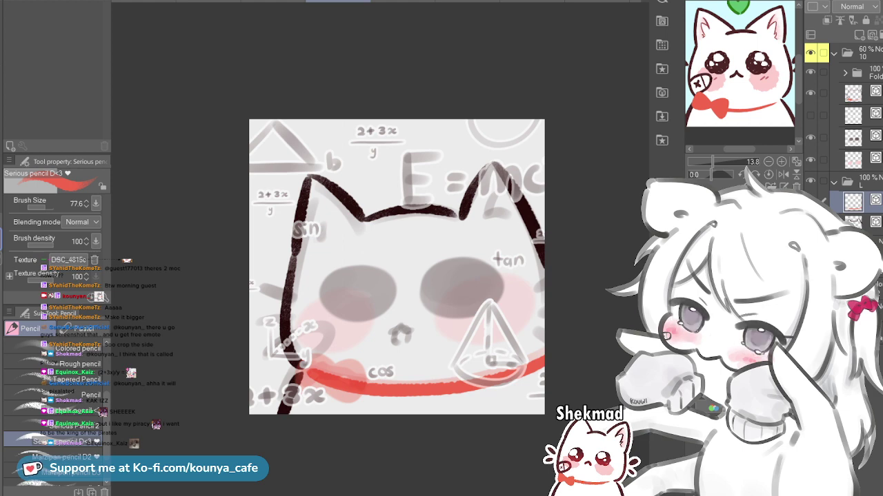
{"action": "key", "text": "ctrl+t"}
{"action": "left_click_drag", "start_coordinate": [584, 401], "coordinate": [579, 401]}
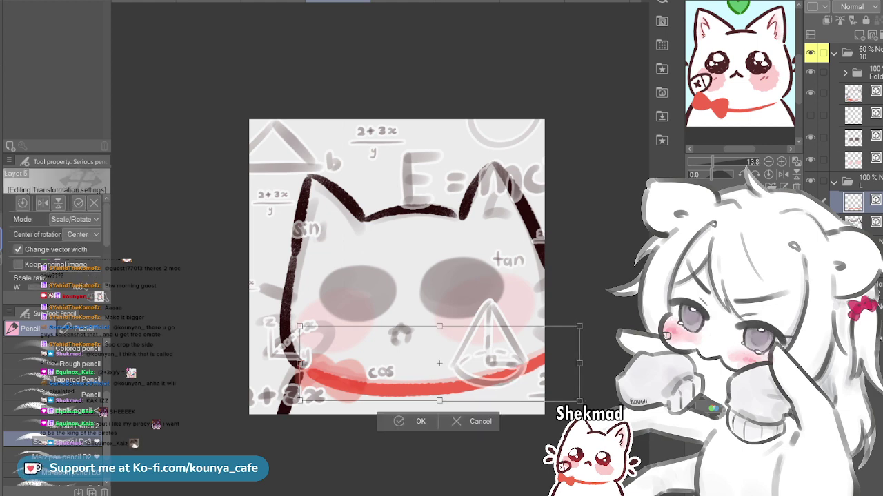
{"action": "key", "text": "Return"}
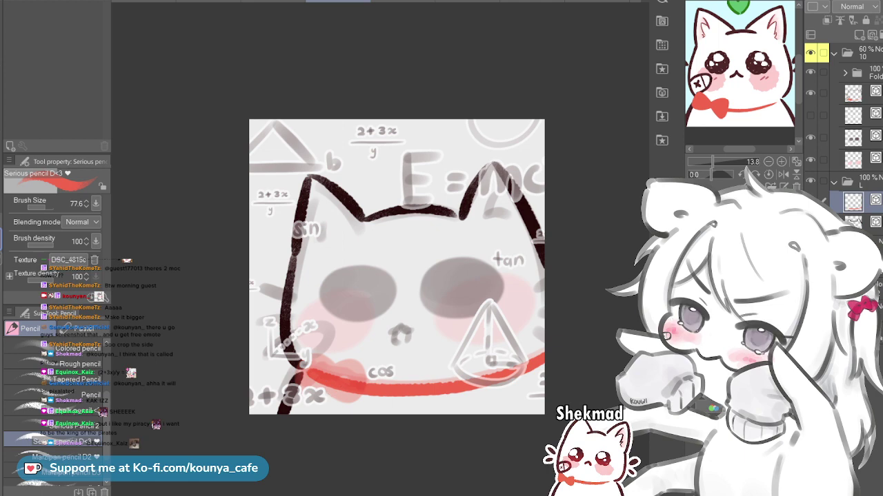
Paint the red bow with its two solid loops on its own layer, following the sketch at the collar's left end
{"action": "scroll", "coordinate": [340, 355], "scroll_direction": "up", "scroll_amount": 2}
{"action": "left_click_drag", "start_coordinate": [330, 356], "coordinate": [331, 357]}
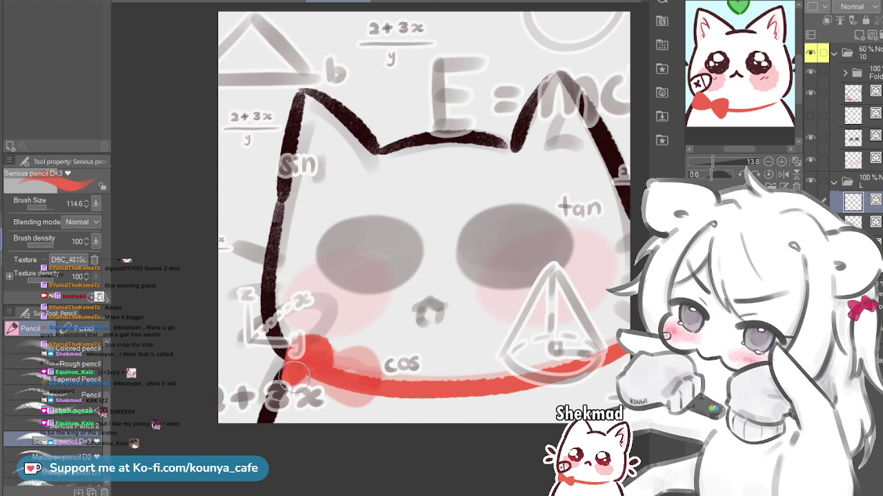
{"action": "key", "text": "ctrl+z"}
{"action": "mouse_move", "coordinate": [332, 363]}
{"action": "left_mouse_down"}
{"action": "mouse_move", "coordinate": [313, 340]}
{"action": "mouse_move", "coordinate": [297, 351]}
{"action": "mouse_move", "coordinate": [298, 383]}
{"action": "mouse_move", "coordinate": [351, 358]}
{"action": "mouse_move", "coordinate": [366, 355]}
{"action": "mouse_move", "coordinate": [376, 367]}
{"action": "mouse_move", "coordinate": [366, 400]}
{"action": "mouse_move", "coordinate": [331, 372]}
{"action": "mouse_move", "coordinate": [364, 404]}
{"action": "left_mouse_up"}
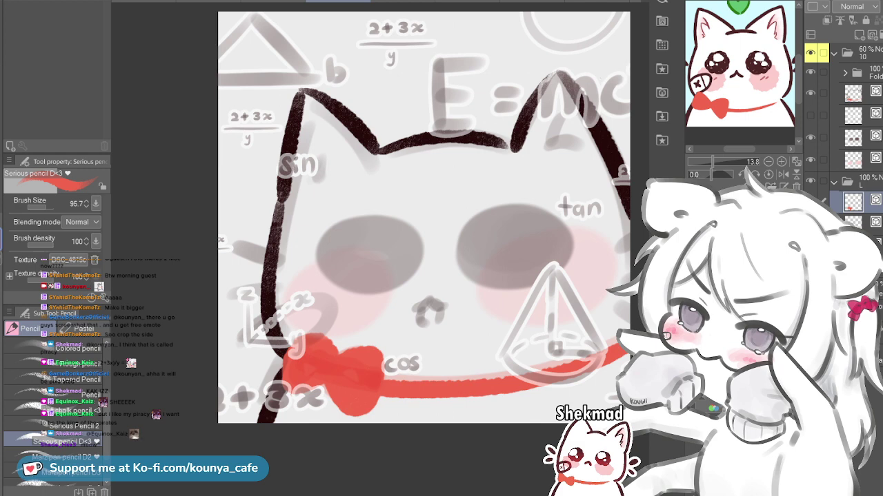
Switch to the dark line colour on a new layer in the L folder and enlarge the brush for the eyes
{"action": "left_click", "coordinate": [871, 222]}
{"action": "left_click", "coordinate": [853, 200]}
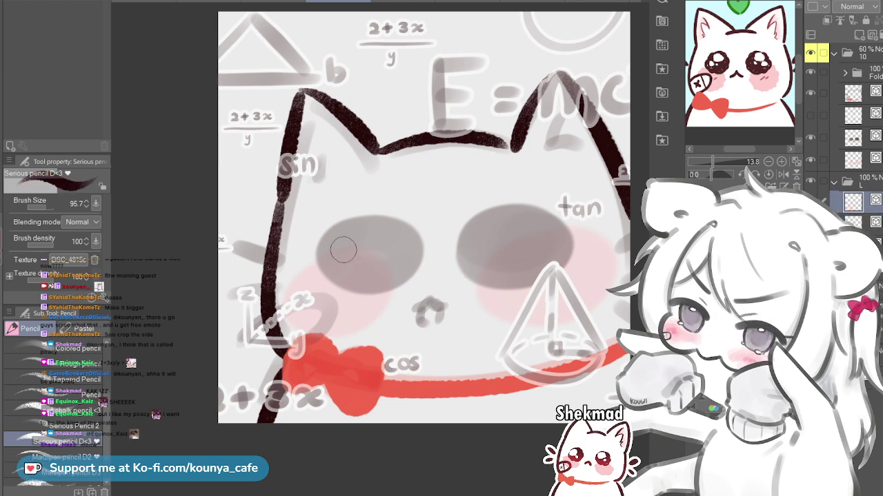
{"action": "key", "text": "bracketright"}
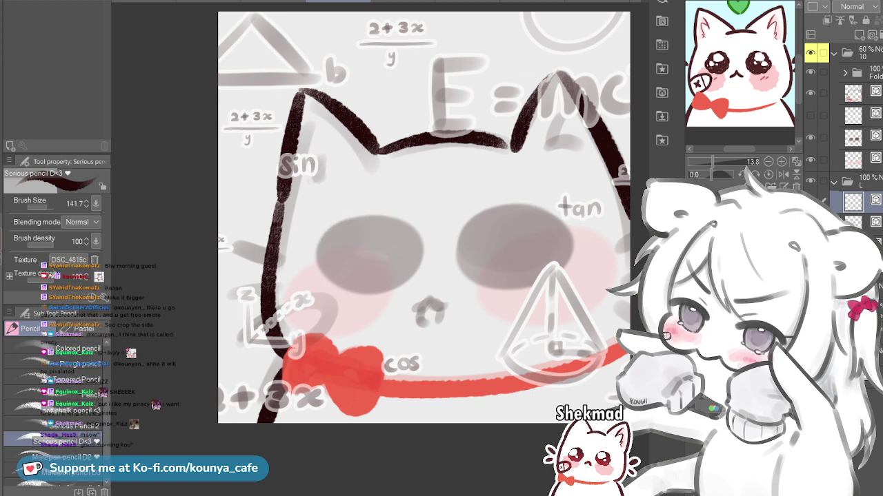
{"action": "left_click_drag", "start_coordinate": [329, 237], "coordinate": [352, 222]}
{"action": "key", "text": "ctrl+z"}
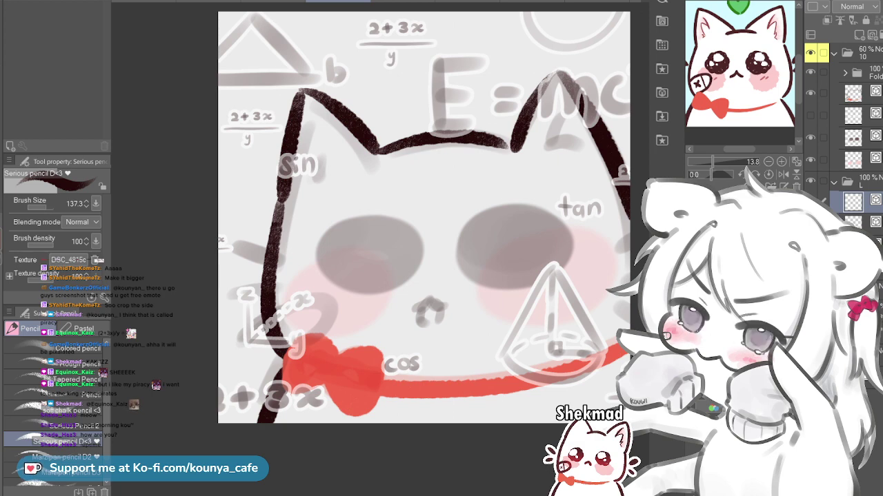
Try a thick dark stroke along the left eye's upper edge at brush size 137.3, and undo it
{"action": "left_click_drag", "start_coordinate": [370, 316], "coordinate": [344, 298]}
{"action": "left_click_drag", "start_coordinate": [322, 363], "coordinate": [333, 346]}
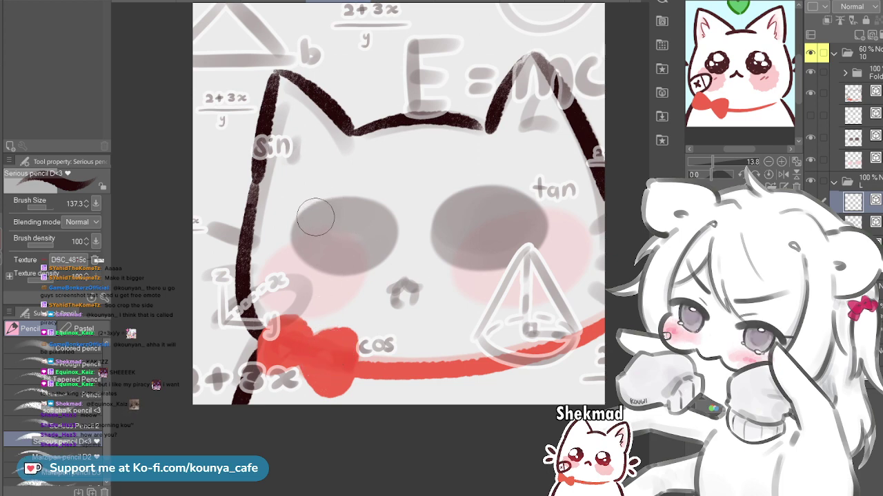
{"action": "left_click", "coordinate": [313, 209]}
{"action": "mouse_move", "coordinate": [326, 204]}
{"action": "left_mouse_down"}
{"action": "mouse_move", "coordinate": [349, 209]}
{"action": "mouse_move", "coordinate": [312, 215]}
{"action": "left_mouse_up"}
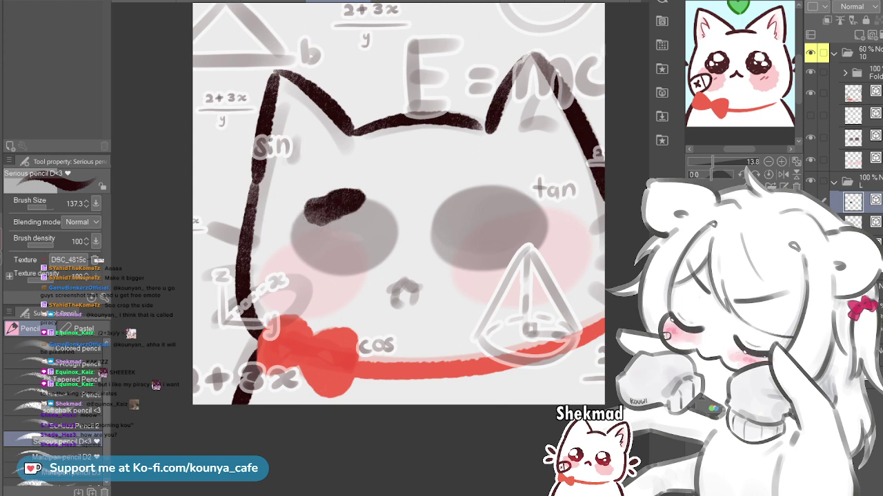
{"action": "key", "text": "ctrl+z"}
Draw the left eye's upper arc in the dark colour and fill in most of the oval, using brush size 122.1 for the fill
{"action": "mouse_move", "coordinate": [292, 236]}
{"action": "left_mouse_down"}
{"action": "mouse_move", "coordinate": [319, 213]}
{"action": "mouse_move", "coordinate": [353, 205]}
{"action": "left_mouse_up"}
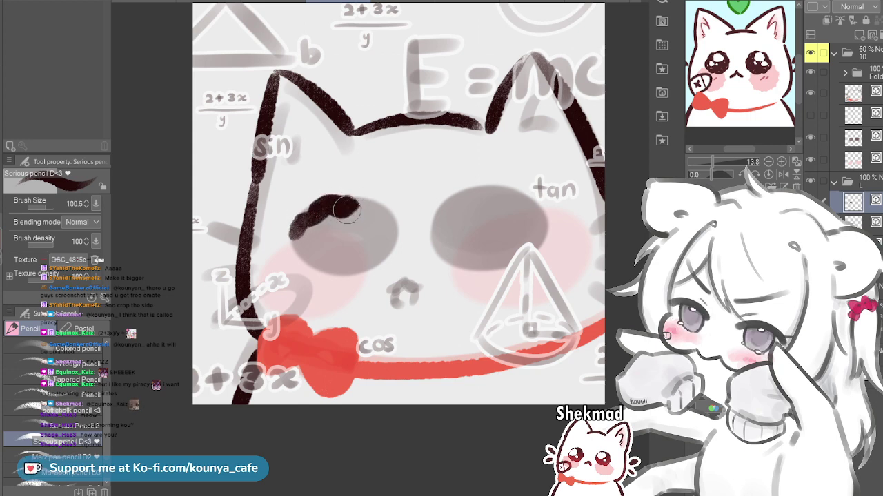
{"action": "key", "text": "["}
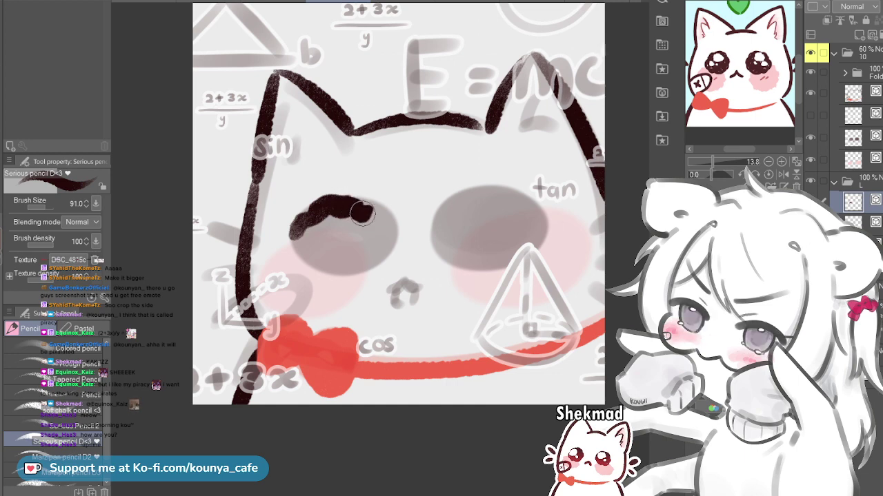
{"action": "left_click_drag", "start_coordinate": [373, 208], "coordinate": [386, 230]}
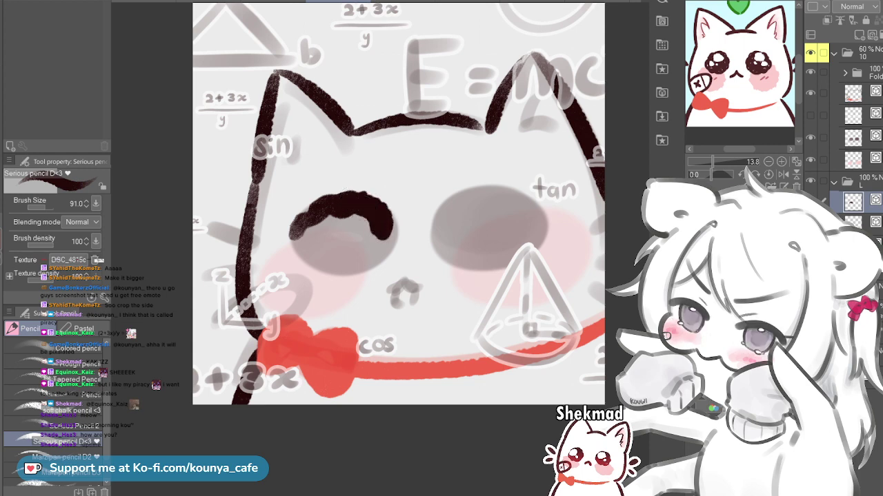
{"action": "key", "text": "ctrl+z"}
{"action": "key", "text": "ctrl+z"}
{"action": "mouse_move", "coordinate": [335, 205]}
{"action": "left_mouse_down"}
{"action": "mouse_move", "coordinate": [385, 222]}
{"action": "mouse_move", "coordinate": [368, 234]}
{"action": "mouse_move", "coordinate": [350, 206]}
{"action": "mouse_move", "coordinate": [341, 220]}
{"action": "mouse_move", "coordinate": [357, 234]}
{"action": "mouse_move", "coordinate": [326, 245]}
{"action": "left_mouse_up"}
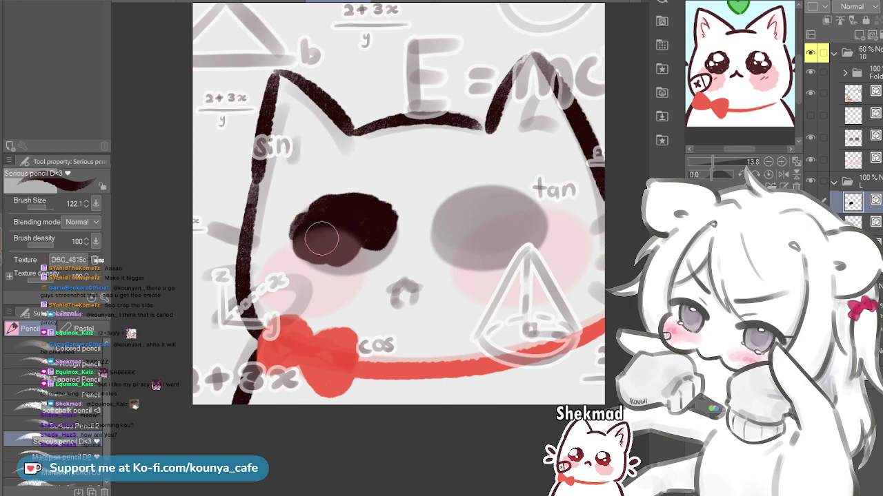
Lower sketch folder 10's opacity to 44 % and collapse the folder
{"action": "left_click", "coordinate": [863, 53]}
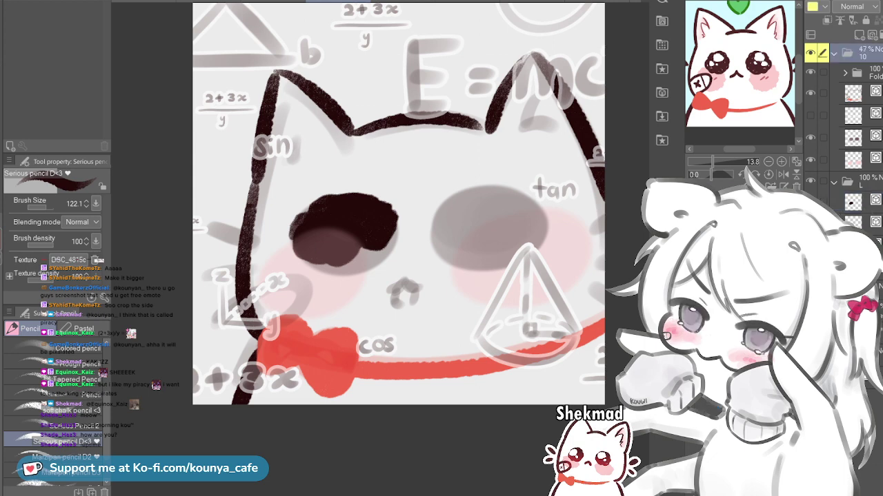
{"action": "left_click", "coordinate": [881, 6]}
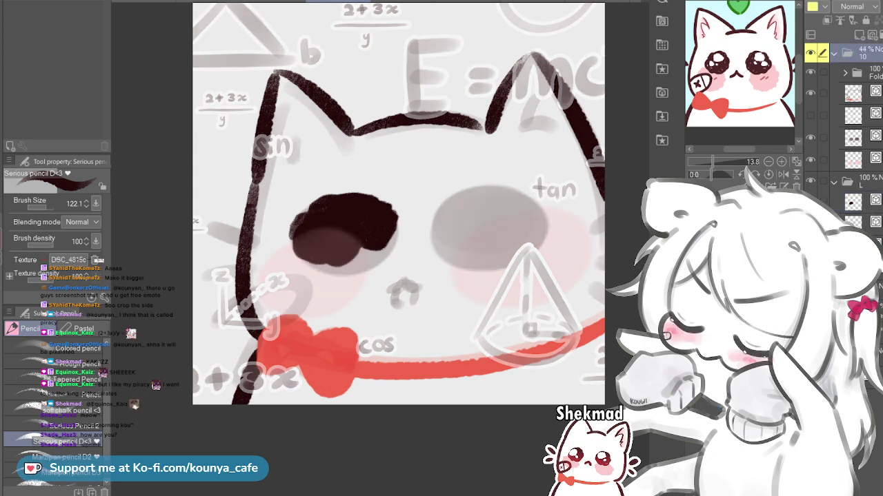
{"action": "left_click", "coordinate": [863, 93]}
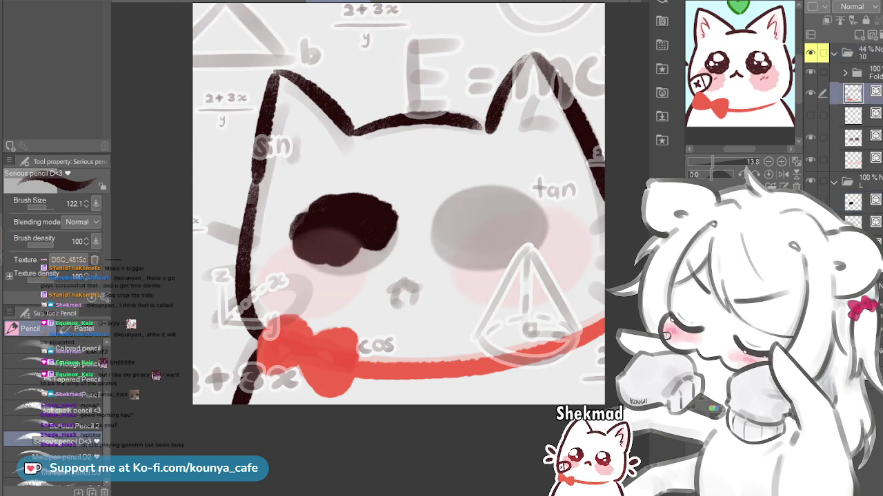
{"action": "left_click", "coordinate": [859, 53]}
{"action": "left_click", "coordinate": [835, 52]}
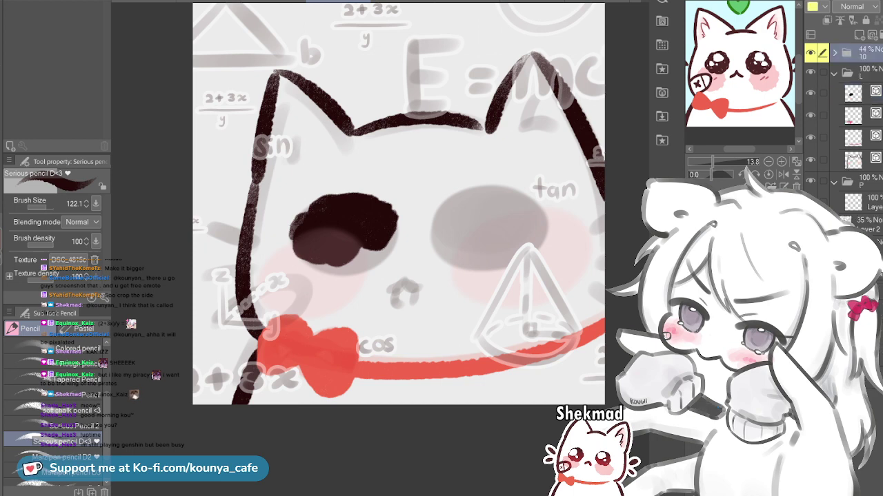
On the eye layer, complete the left eye's solid dark oval along its lower right with brush size 111
{"action": "left_click", "coordinate": [864, 93]}
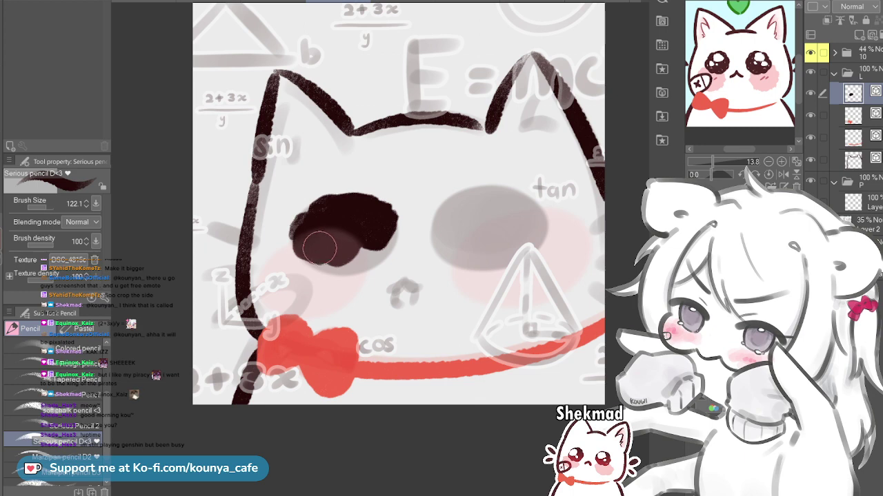
{"action": "key", "text": "bracketleft"}
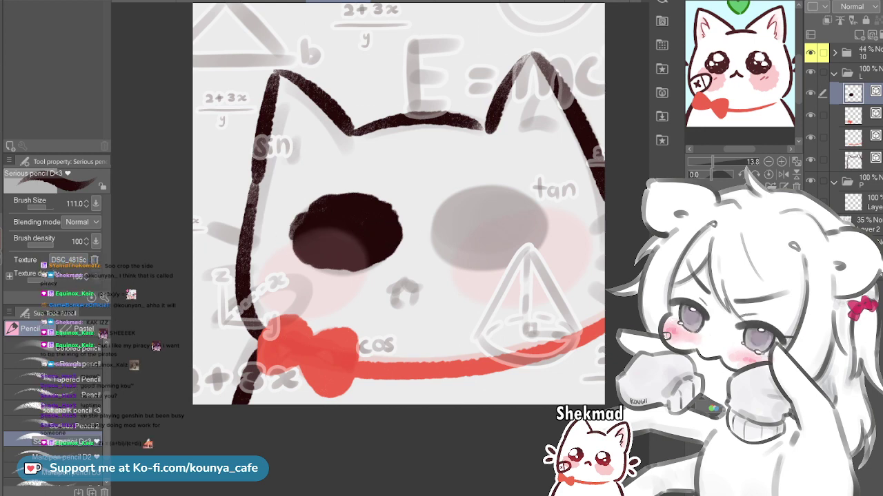
Duplicate the left eye onto its own layer and move the copy over the right eye's sketch
{"action": "key", "text": "ctrl+v"}
{"action": "mouse_move", "coordinate": [347, 276]}
{"action": "left_mouse_down"}
{"action": "mouse_move", "coordinate": [336, 279]}
{"action": "mouse_move", "coordinate": [380, 293]}
{"action": "left_mouse_up"}
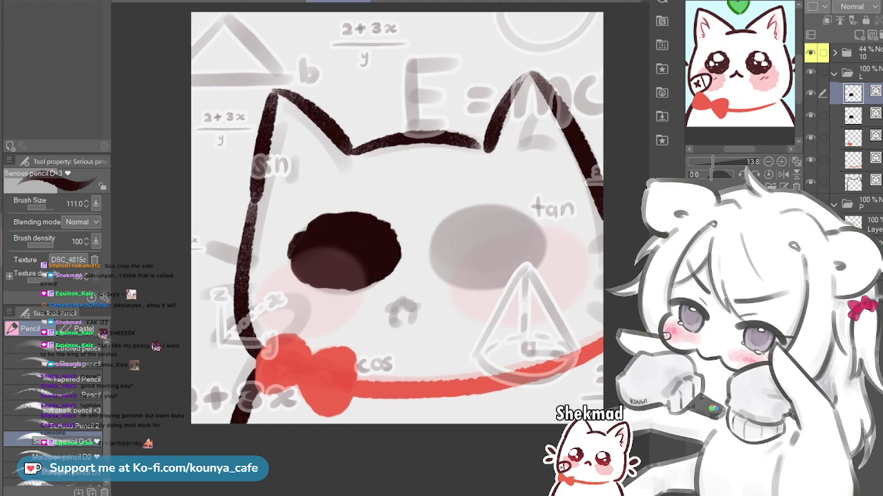
{"action": "key", "text": "ctrl+t"}
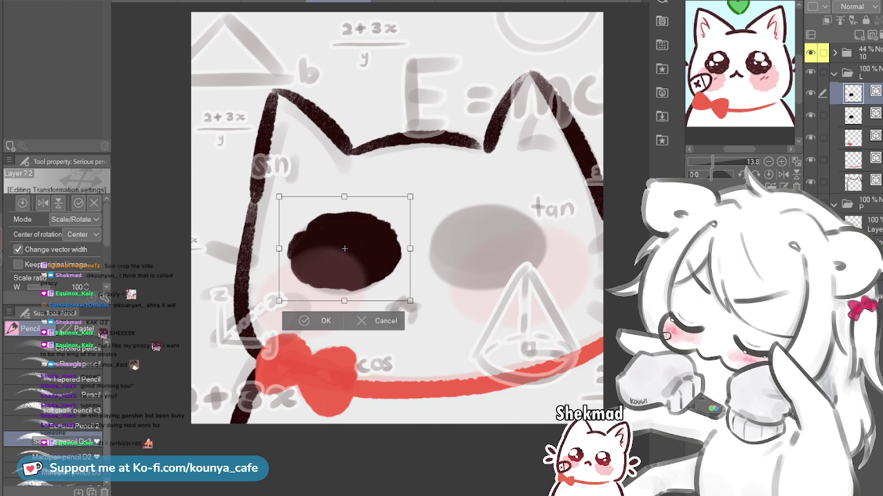
{"action": "left_click_drag", "start_coordinate": [344, 248], "coordinate": [482, 239]}
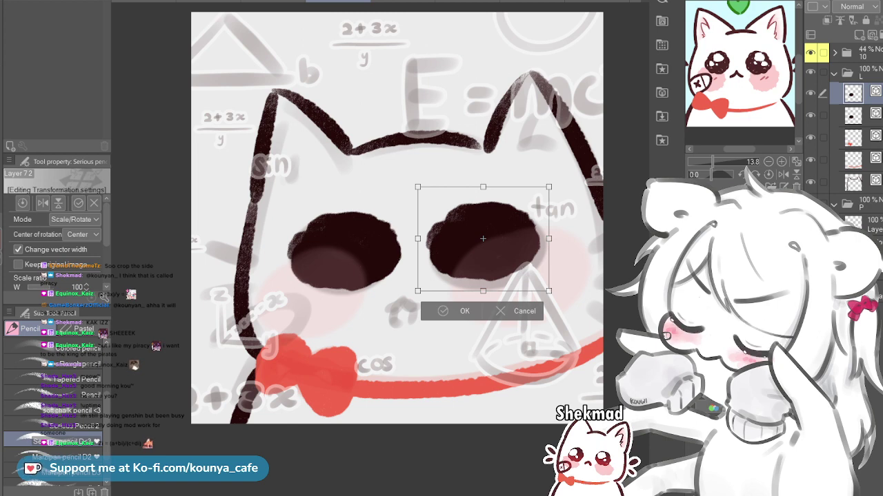
Skew and widen the copied eye to about 107 % so it fits the right eye's sketched oval
{"action": "left_click_drag", "start_coordinate": [548, 291], "coordinate": [555, 298]}
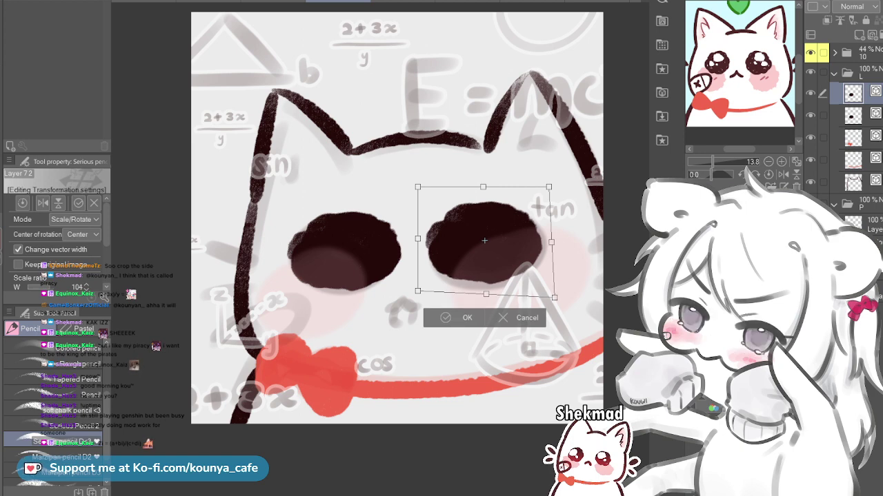
{"action": "left_click_drag", "start_coordinate": [551, 242], "coordinate": [556, 239]}
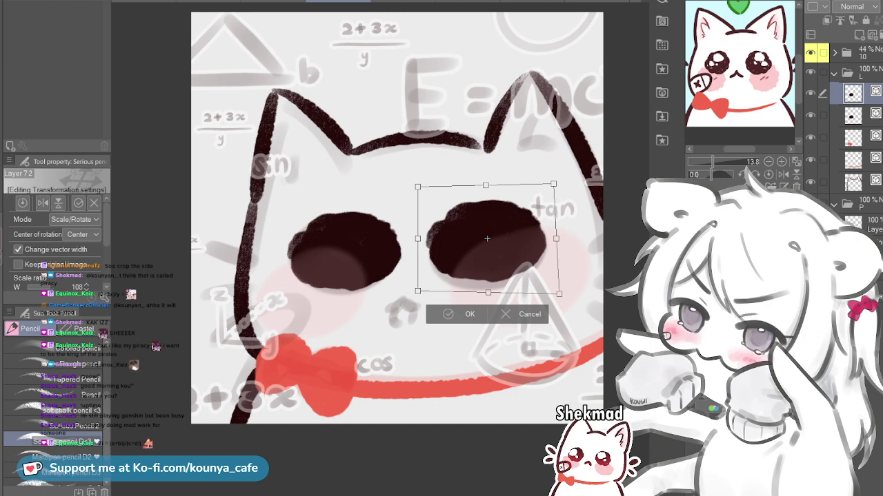
{"action": "left_click_drag", "start_coordinate": [417, 295], "coordinate": [418, 298]}
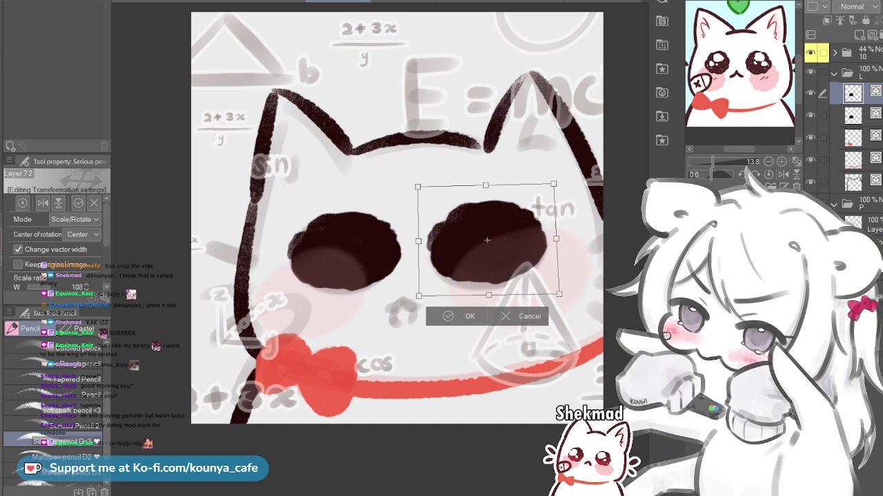
{"action": "left_click_drag", "start_coordinate": [487, 241], "coordinate": [503, 231]}
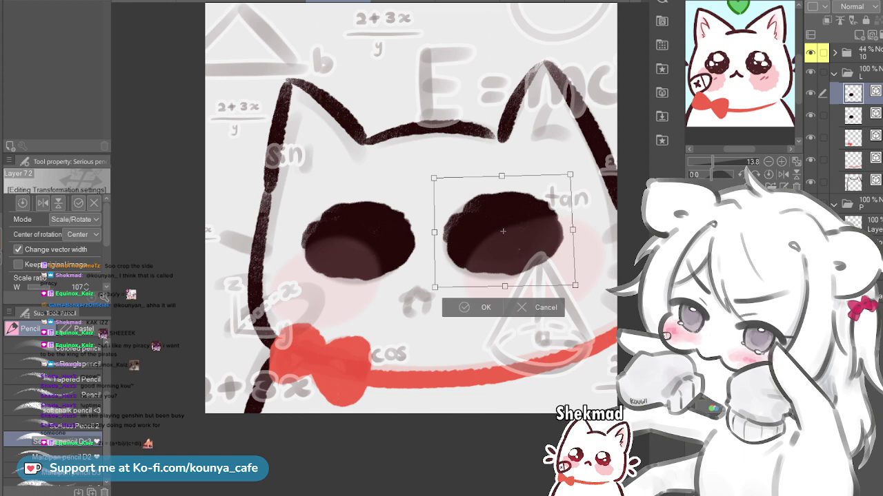
{"action": "left_click_drag", "start_coordinate": [572, 230], "coordinate": [570, 227]}
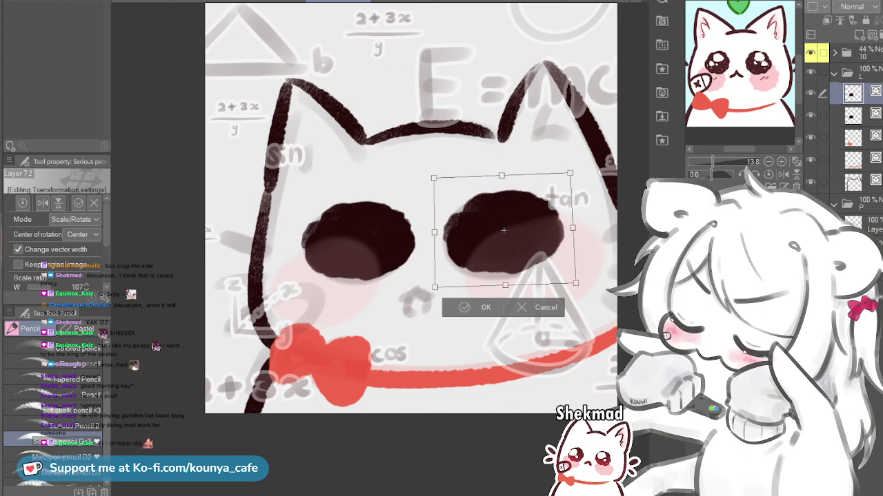
{"action": "key", "text": "Return"}
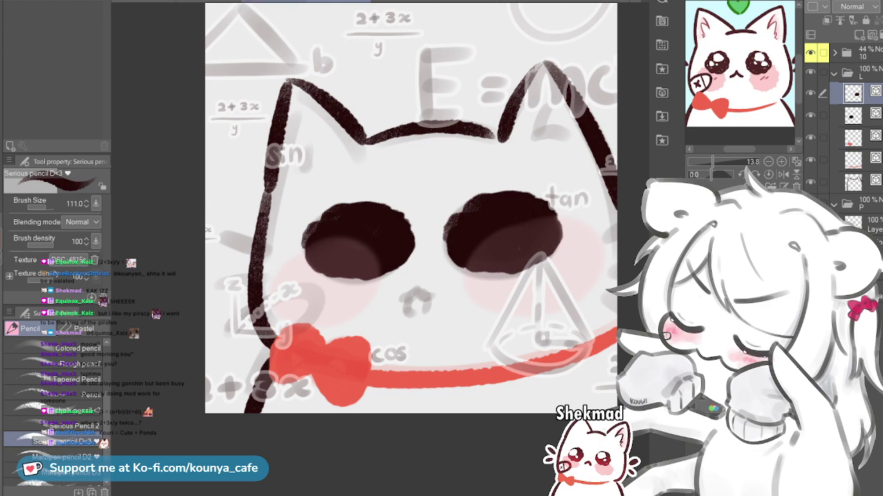
Examine the math emote's formulas and eyes in the emote sketch sheet, and return to the line art canvas
{"action": "left_click", "coordinate": [145, 1]}
{"action": "mouse_move", "coordinate": [386, 241]}
{"action": "left_mouse_down"}
{"action": "mouse_move", "coordinate": [352, 312]}
{"action": "mouse_move", "coordinate": [354, 275]}
{"action": "mouse_move", "coordinate": [374, 236]}
{"action": "mouse_move", "coordinate": [444, 351]}
{"action": "mouse_move", "coordinate": [279, 353]}
{"action": "left_mouse_up"}
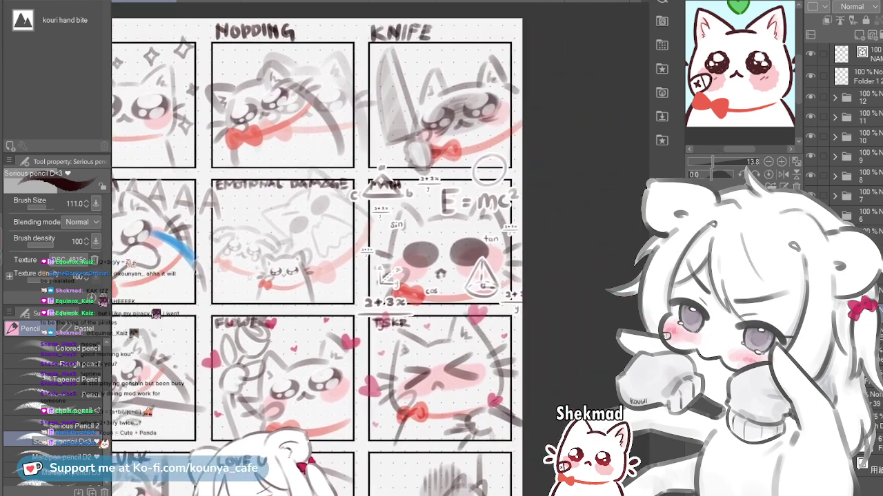
{"action": "scroll", "coordinate": [493, 241], "scroll_direction": "up", "scroll_amount": 4}
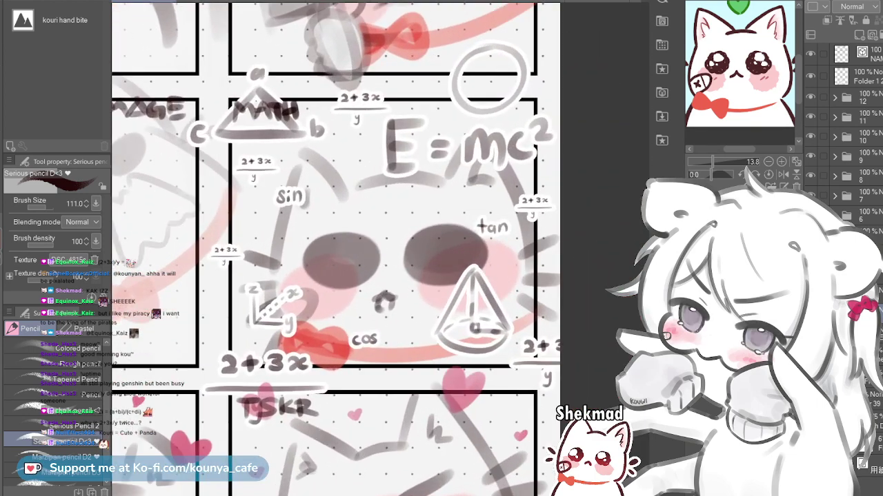
{"action": "left_click", "coordinate": [274, 362], "text": "ctrl"}
{"action": "left_click", "coordinate": [275, 362], "text": "ctrl"}
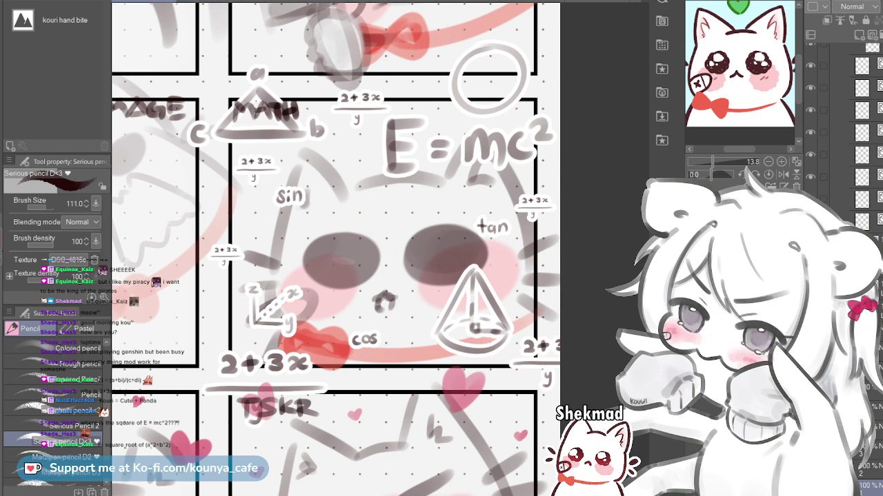
{"action": "left_click", "coordinate": [337, 1]}
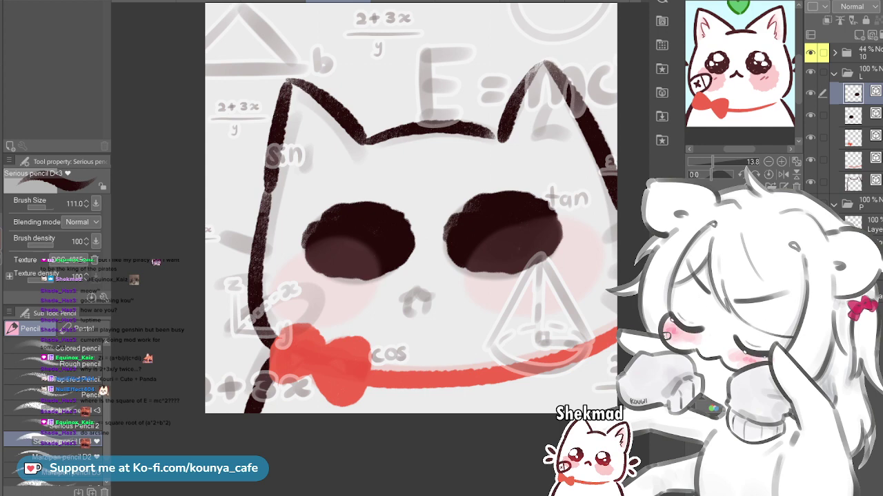
Fade the copied right eye as a guide and paint a solid dark oval over it on a new layer at brush size 111.3
{"action": "key", "text": "ctrl+z"}
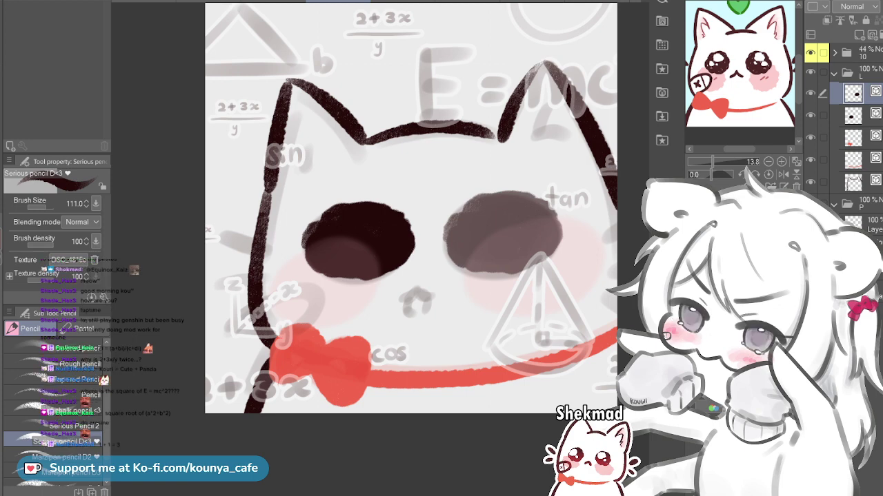
{"action": "key", "text": "ctrl+shift+n"}
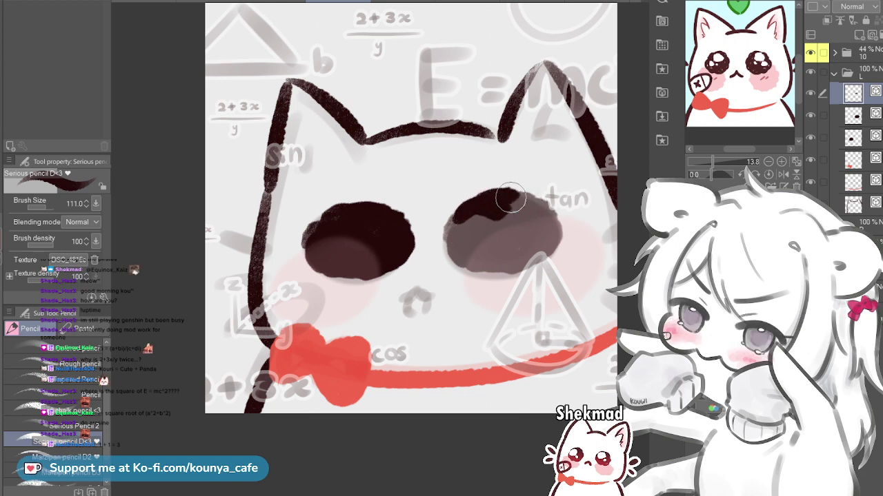
{"action": "mouse_move", "coordinate": [516, 205]}
{"action": "left_mouse_down"}
{"action": "mouse_move", "coordinate": [536, 220]}
{"action": "mouse_move", "coordinate": [518, 201]}
{"action": "mouse_move", "coordinate": [538, 208]}
{"action": "mouse_move", "coordinate": [548, 227]}
{"action": "mouse_move", "coordinate": [520, 215]}
{"action": "mouse_move", "coordinate": [525, 200]}
{"action": "mouse_move", "coordinate": [524, 217]}
{"action": "mouse_move", "coordinate": [512, 205]}
{"action": "mouse_move", "coordinate": [531, 218]}
{"action": "mouse_move", "coordinate": [509, 239]}
{"action": "mouse_move", "coordinate": [479, 228]}
{"action": "mouse_move", "coordinate": [500, 222]}
{"action": "mouse_move", "coordinate": [486, 219]}
{"action": "mouse_move", "coordinate": [461, 227]}
{"action": "left_mouse_up"}
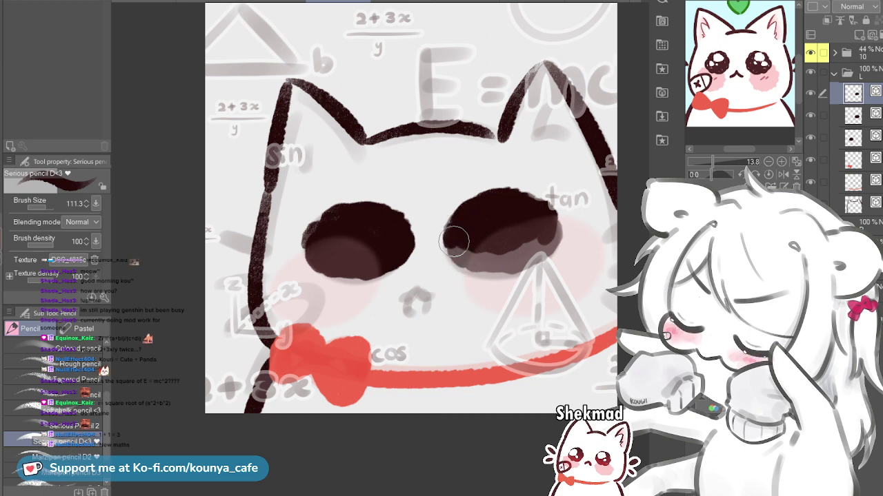
{"action": "mouse_move", "coordinate": [469, 259]}
{"action": "left_mouse_down"}
{"action": "mouse_move", "coordinate": [494, 261]}
{"action": "mouse_move", "coordinate": [522, 249]}
{"action": "left_mouse_up"}
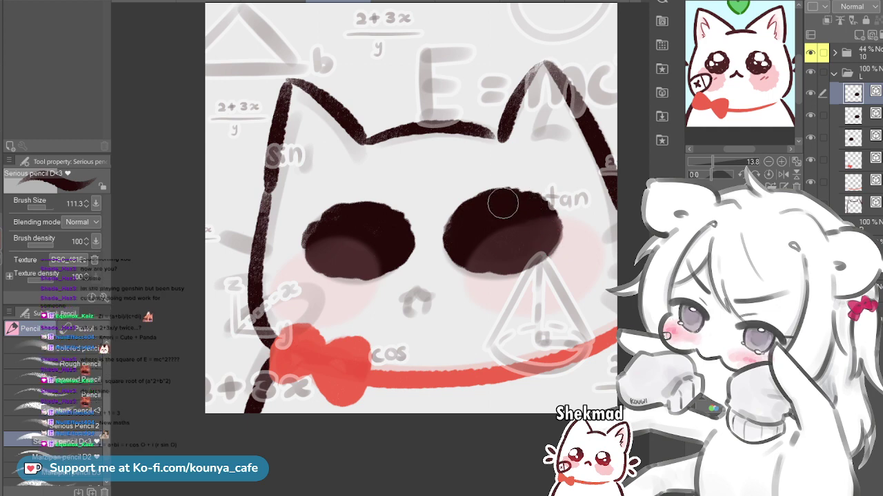
{"action": "left_click_drag", "start_coordinate": [548, 197], "coordinate": [528, 203]}
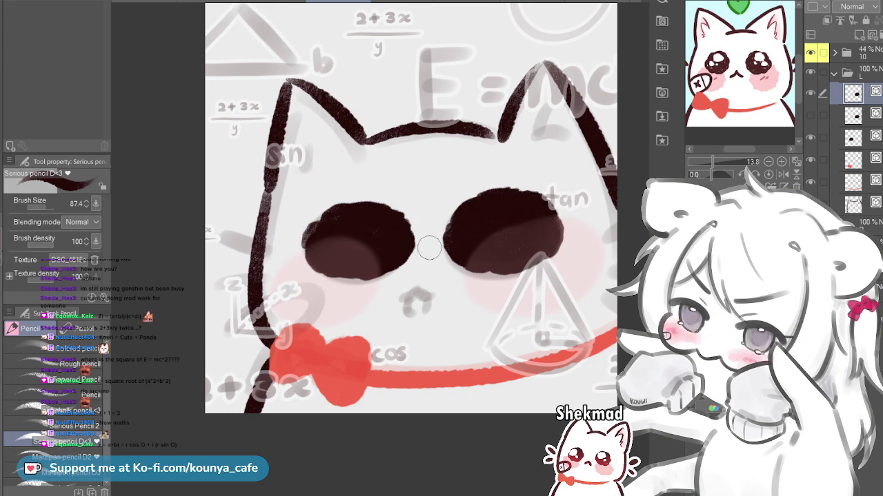
Delete the guide layer holding the faded copy of the eye
{"action": "left_click", "coordinate": [855, 116]}
{"action": "key", "text": "Delete"}
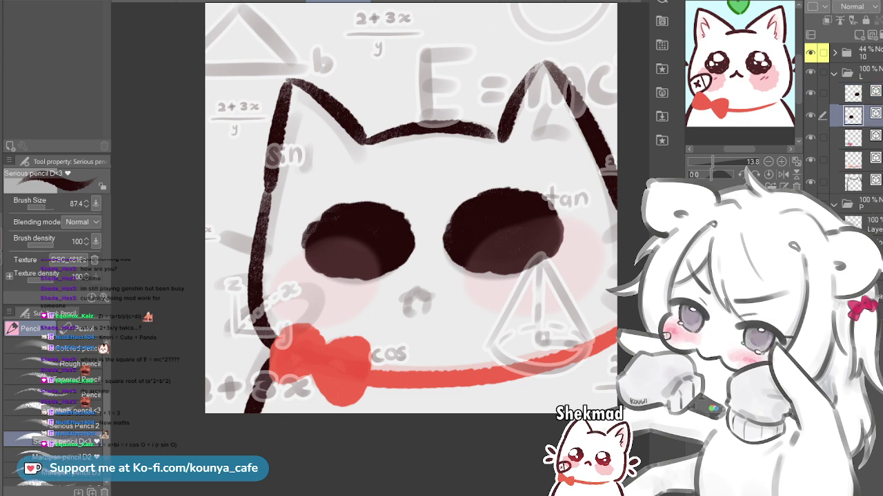
{"action": "left_click", "coordinate": [855, 93]}
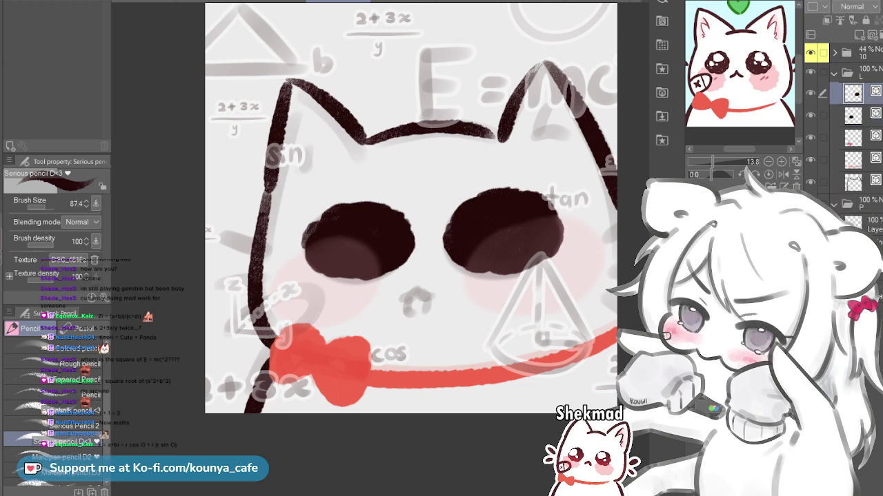
{"action": "key", "text": "ctrl+t"}
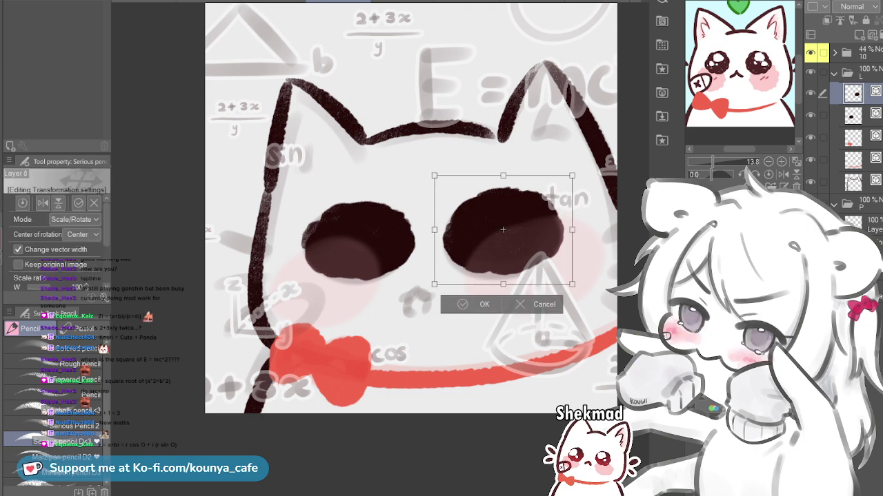
{"action": "key", "text": "Escape"}
{"action": "left_click", "coordinate": [855, 116]}
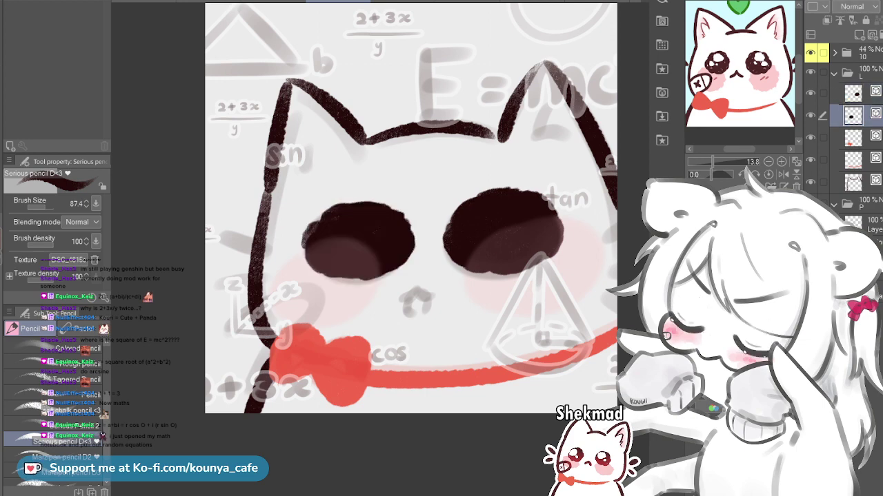
Scale the newly painted right eye to about 96 % and adjust its position over the sketch
{"action": "left_click", "coordinate": [863, 94]}
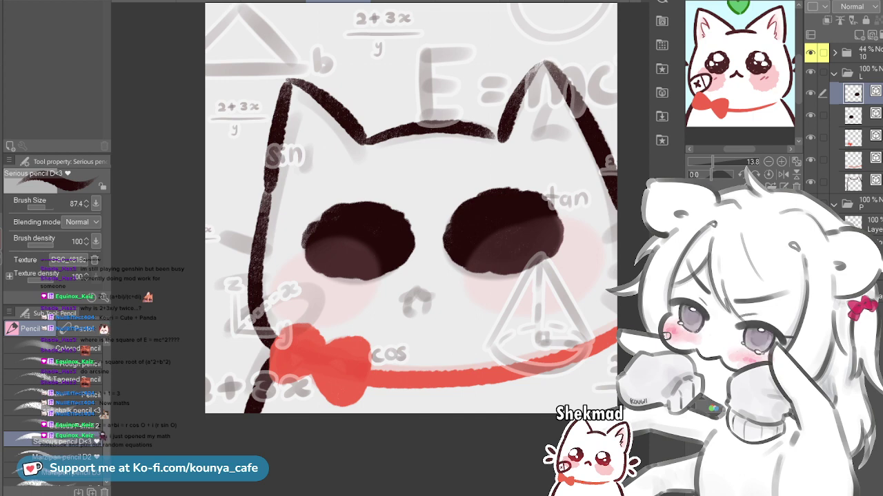
{"action": "key", "text": "ctrl+t"}
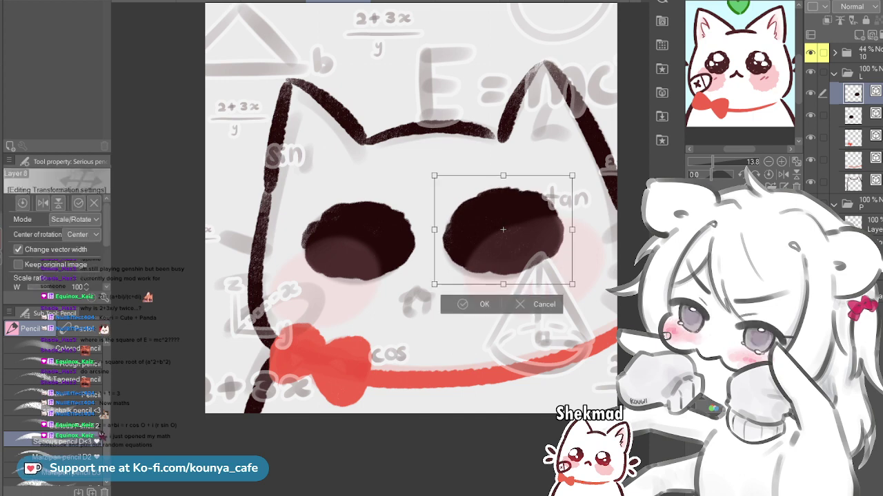
{"action": "left_click_drag", "start_coordinate": [503, 230], "coordinate": [504, 229]}
{"action": "left_click_drag", "start_coordinate": [503, 283], "coordinate": [503, 281]}
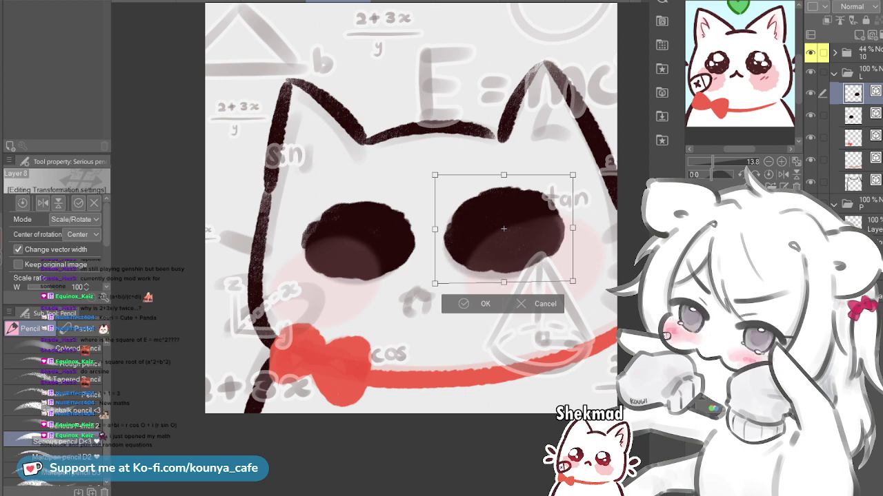
{"action": "left_click_drag", "start_coordinate": [572, 281], "coordinate": [572, 281]}
{"action": "left_click_drag", "start_coordinate": [504, 229], "coordinate": [502, 231]}
{"action": "key", "text": "ctrl+z"}
{"action": "mouse_move", "coordinate": [572, 175]}
{"action": "left_mouse_down"}
{"action": "mouse_move", "coordinate": [560, 175]}
{"action": "mouse_move", "coordinate": [569, 178]}
{"action": "left_mouse_up"}
{"action": "key", "text": "ctrl+z"}
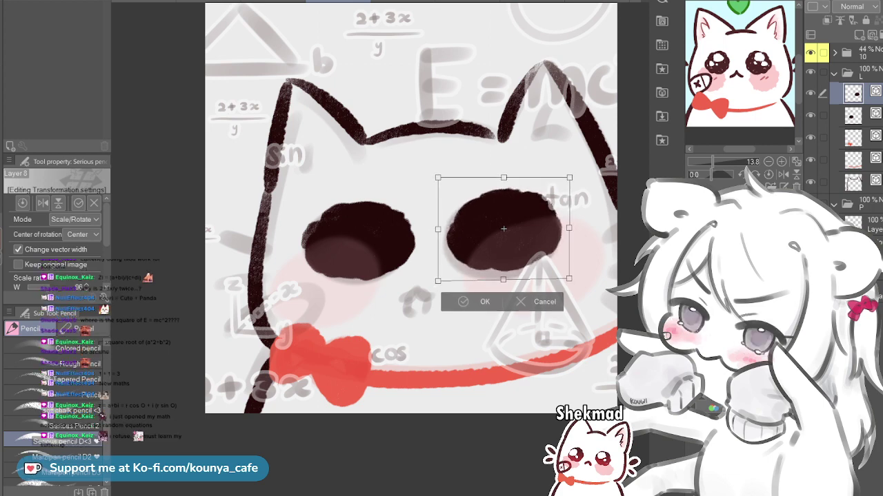
{"action": "key", "text": "Return"}
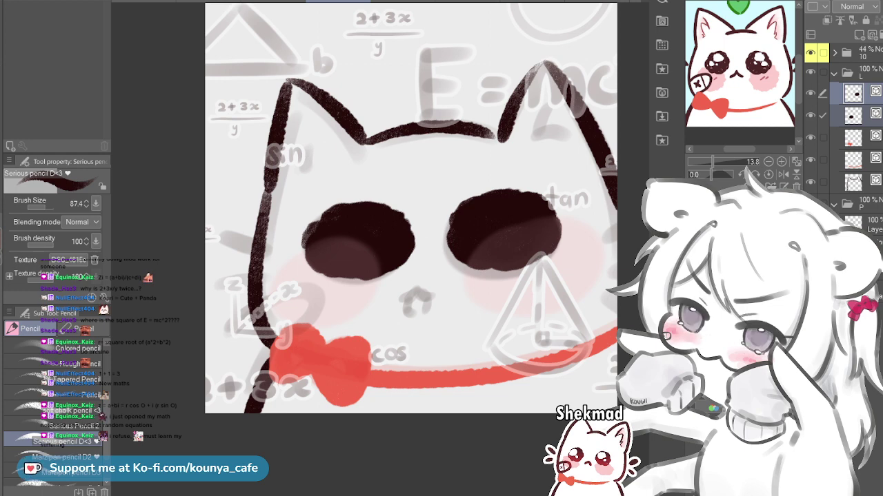
Add a new layer above the left eye's layer and draw the mouth's small dark upper arch at brush size 77.5
{"action": "left_click", "coordinate": [853, 93]}
{"action": "left_click", "coordinate": [853, 115]}
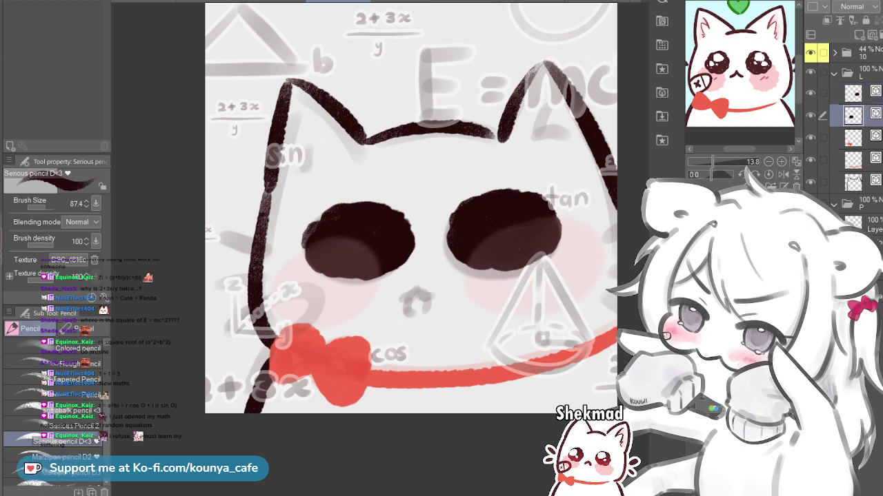
{"action": "left_click", "coordinate": [853, 138]}
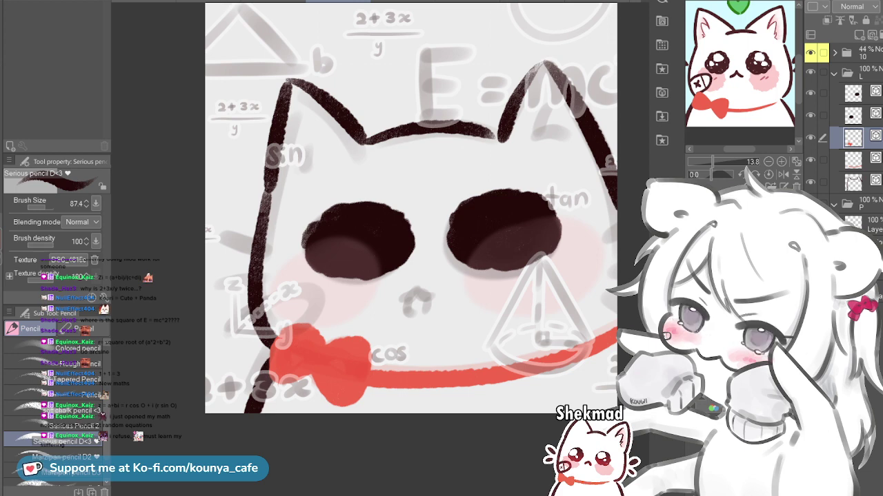
{"action": "left_click", "coordinate": [853, 115]}
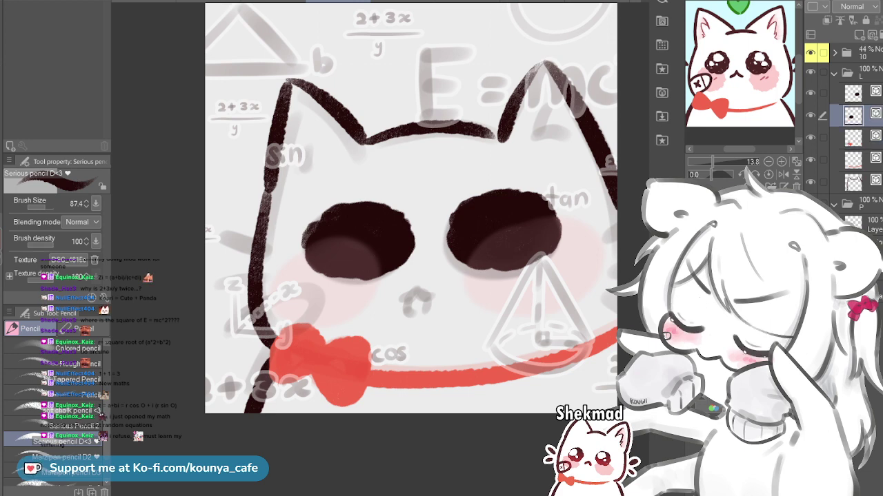
{"action": "key", "text": "ctrl+shift+n"}
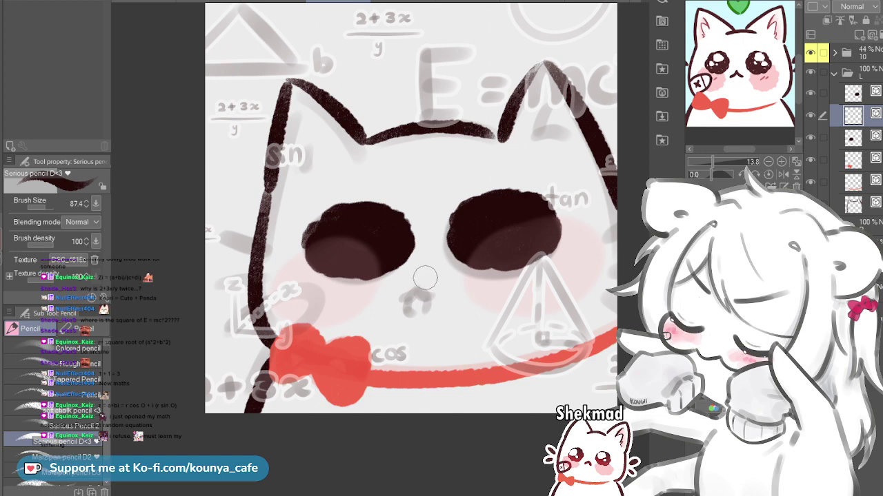
{"action": "mouse_move", "coordinate": [409, 288]}
{"action": "left_mouse_down"}
{"action": "mouse_move", "coordinate": [440, 275]}
{"action": "mouse_move", "coordinate": [410, 288]}
{"action": "mouse_move", "coordinate": [426, 277]}
{"action": "left_mouse_up"}
{"action": "key", "text": "ctrl+z"}
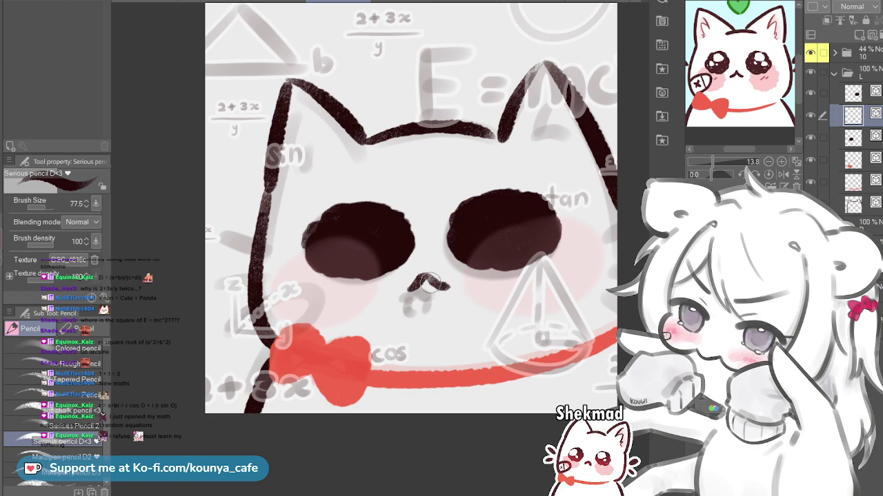
{"action": "key", "text": "ctrl+z"}
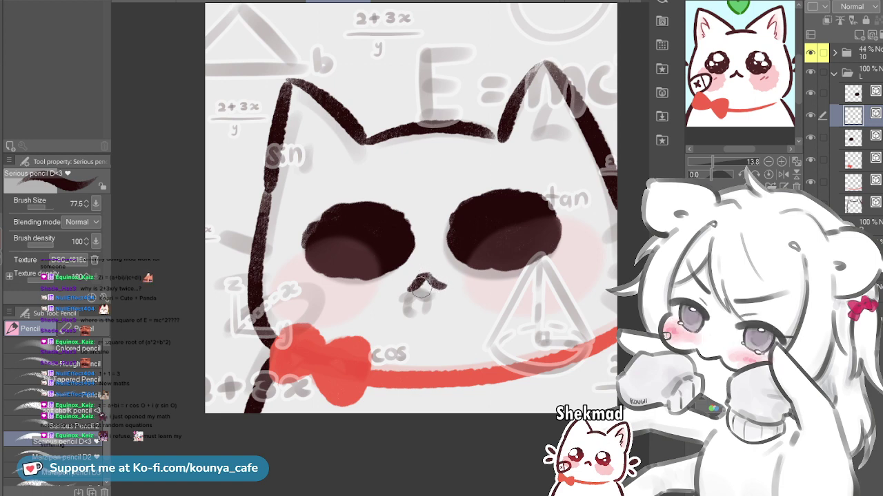
Draw both sides of the open mouth below the arch and start filling it with the dark colour at brush size 77.5
{"action": "left_click_drag", "start_coordinate": [423, 277], "coordinate": [441, 304]}
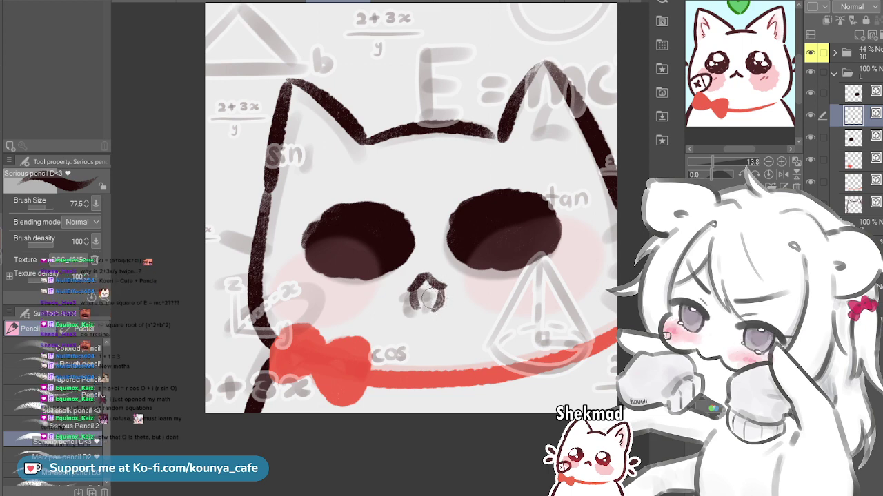
{"action": "left_click_drag", "start_coordinate": [424, 280], "coordinate": [418, 302]}
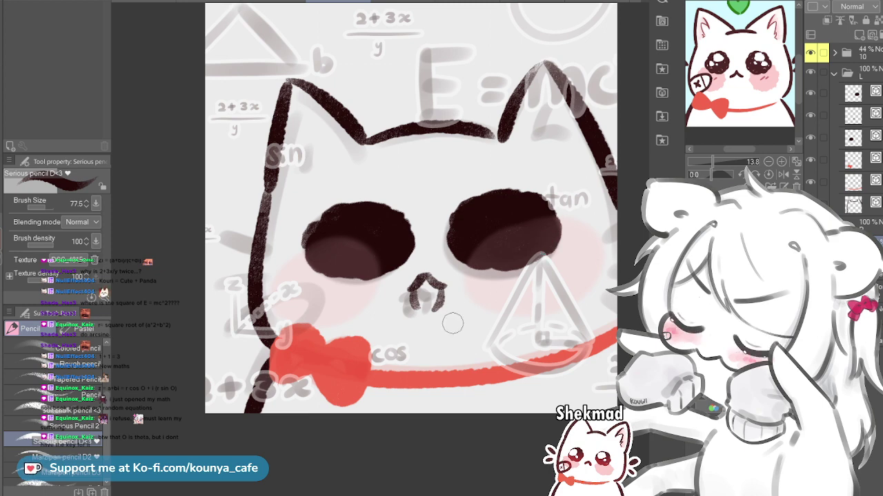
{"action": "left_click_drag", "start_coordinate": [421, 293], "coordinate": [433, 307]}
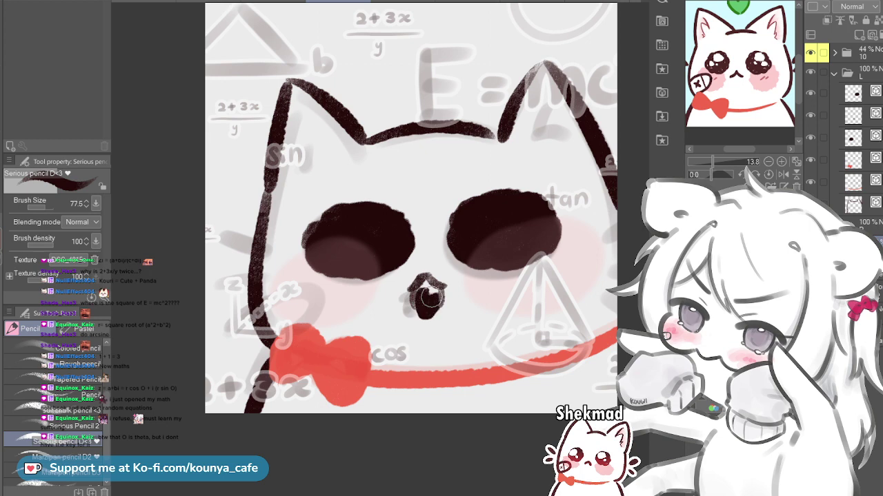
Undo the dark mouth fill and try shading the interior again, checking the artwork with the sketch folder hidden
{"action": "key", "text": "ctrl+z"}
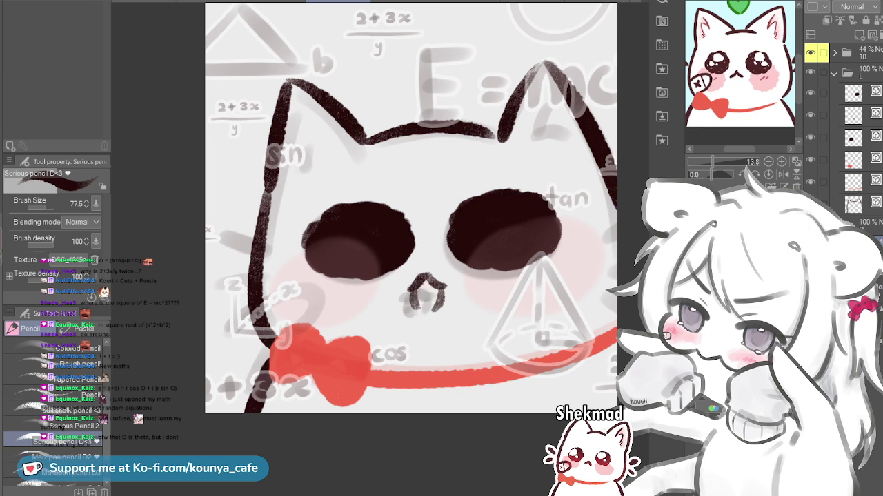
{"action": "scroll", "coordinate": [439, 304], "scroll_direction": "up", "scroll_amount": 5}
{"action": "left_click_drag", "start_coordinate": [395, 255], "coordinate": [397, 288]}
{"action": "key", "text": "ctrl+z"}
{"action": "mouse_move", "coordinate": [392, 253]}
{"action": "left_mouse_down"}
{"action": "mouse_move", "coordinate": [391, 283]}
{"action": "mouse_move", "coordinate": [408, 303]}
{"action": "mouse_move", "coordinate": [429, 296]}
{"action": "mouse_move", "coordinate": [431, 264]}
{"action": "mouse_move", "coordinate": [413, 302]}
{"action": "mouse_move", "coordinate": [403, 297]}
{"action": "mouse_move", "coordinate": [402, 254]}
{"action": "mouse_move", "coordinate": [412, 301]}
{"action": "mouse_move", "coordinate": [418, 271]}
{"action": "mouse_move", "coordinate": [405, 251]}
{"action": "mouse_move", "coordinate": [395, 260]}
{"action": "mouse_move", "coordinate": [388, 278]}
{"action": "mouse_move", "coordinate": [420, 303]}
{"action": "left_mouse_up"}
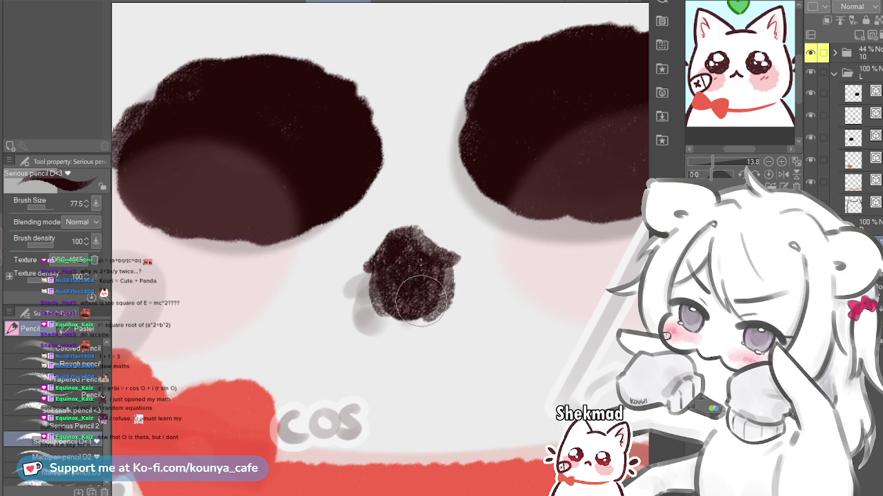
{"action": "scroll", "coordinate": [613, 159], "scroll_direction": "down", "scroll_amount": 5}
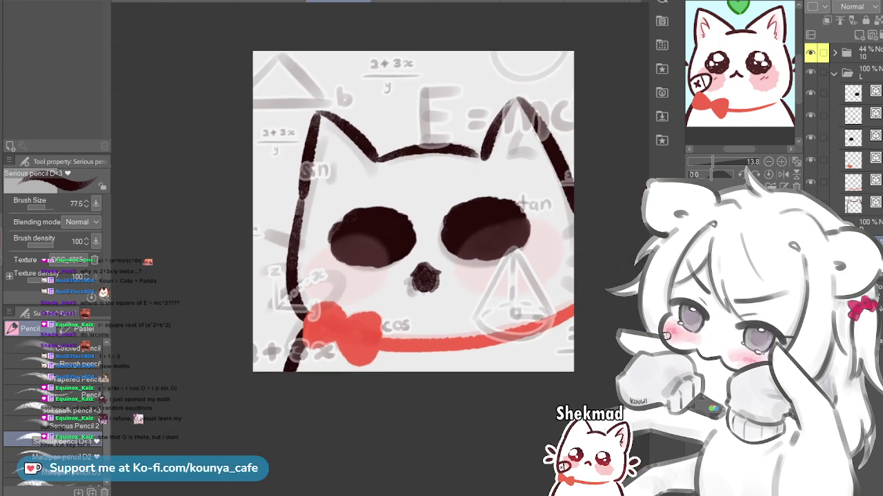
{"action": "scroll", "coordinate": [444, 255], "scroll_direction": "up", "scroll_amount": 2}
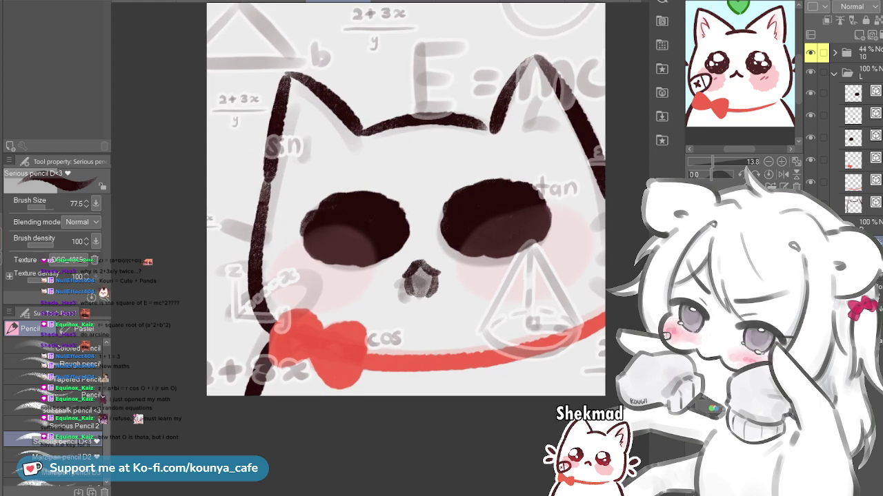
{"action": "left_click", "coordinate": [811, 53]}
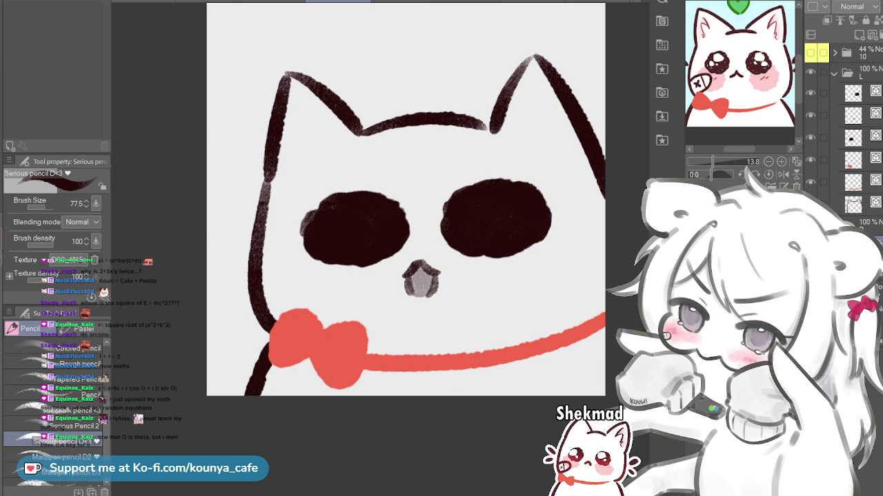
{"action": "key", "text": "ctrl+z"}
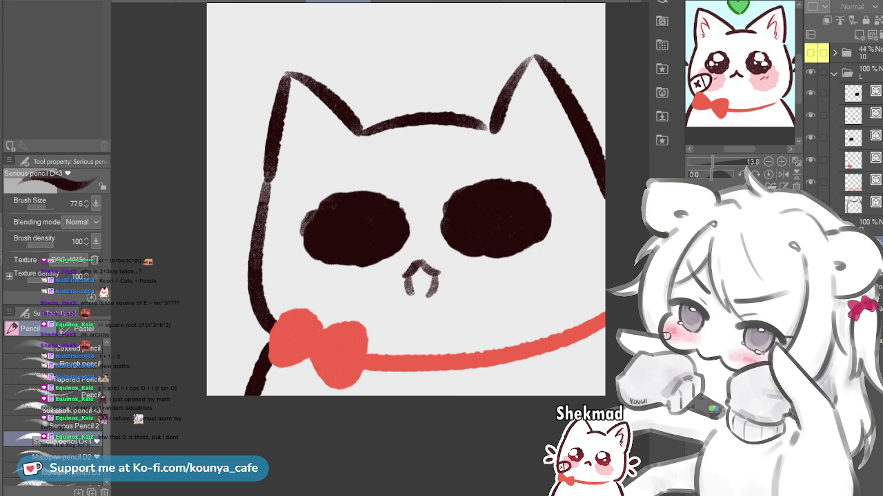
{"action": "left_click", "coordinate": [810, 53]}
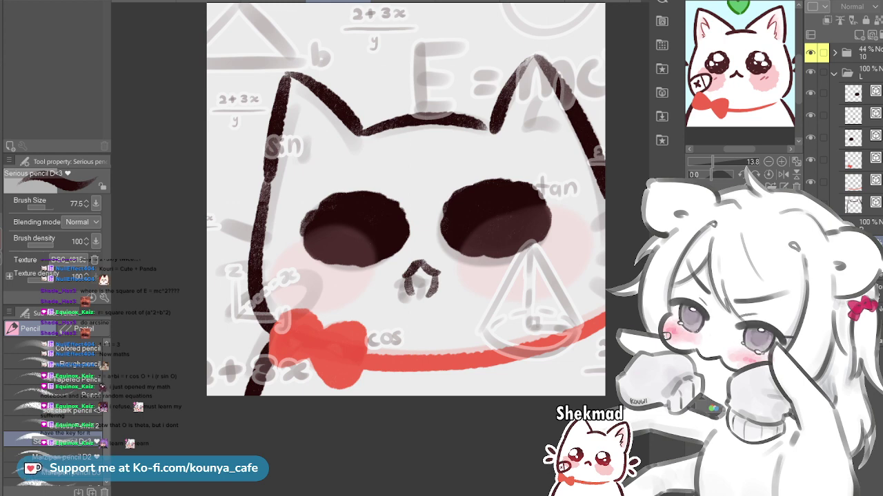
Delete the mouth's two lower strokes and redraw them as short curves bending inward beneath the nose shape
{"action": "left_click", "coordinate": [433, 283], "text": "ctrl"}
{"action": "key", "text": "Return"}
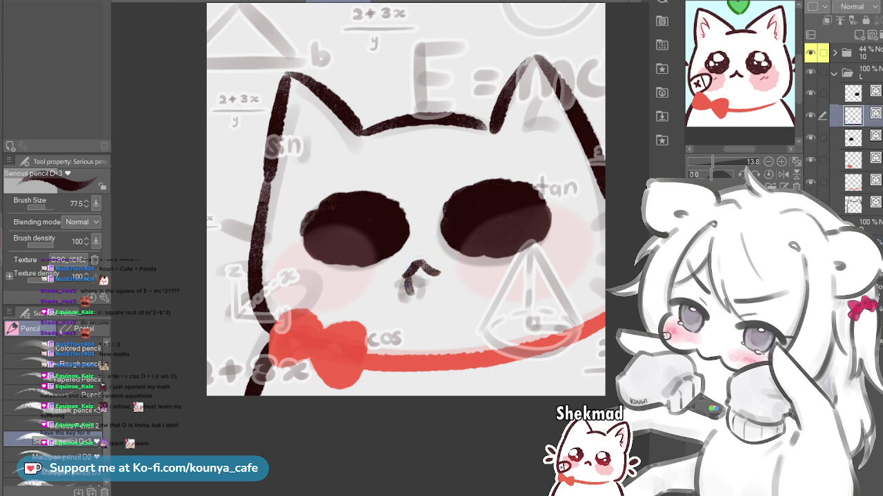
{"action": "left_click", "coordinate": [413, 287], "text": "ctrl"}
{"action": "left_click", "coordinate": [409, 283], "text": "ctrl"}
{"action": "left_click_drag", "start_coordinate": [411, 294], "coordinate": [403, 277]}
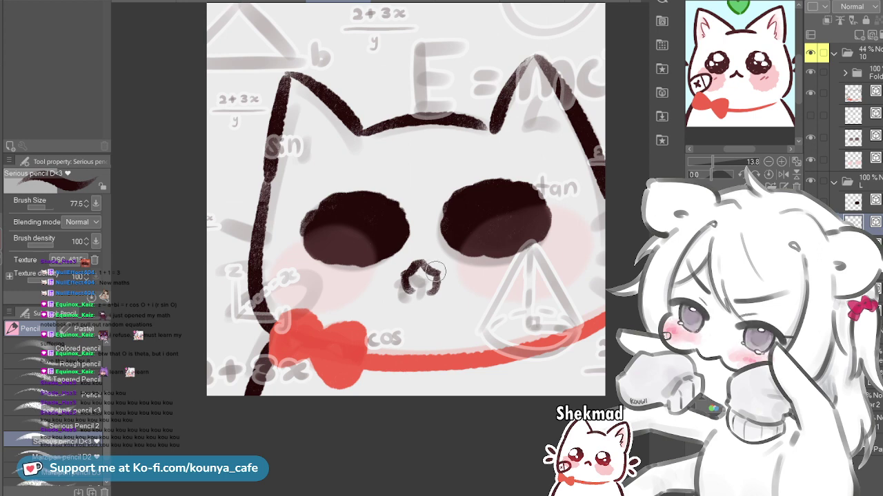
Transform the mouth drawing so that it slants slightly upward on its right side
{"action": "key", "text": "ctrl+t"}
{"action": "scroll", "coordinate": [417, 280], "scroll_direction": "up", "scroll_amount": 2}
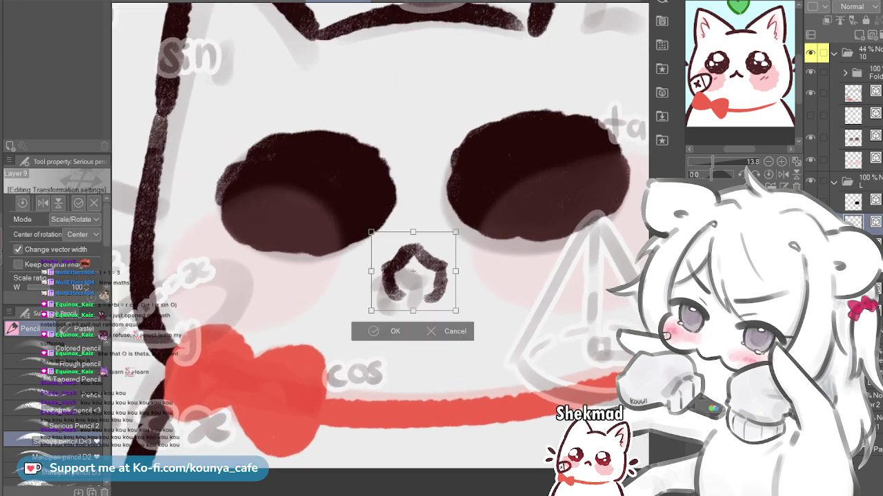
{"action": "mouse_move", "coordinate": [450, 273]}
{"action": "left_mouse_down"}
{"action": "mouse_move", "coordinate": [455, 268]}
{"action": "mouse_move", "coordinate": [417, 267]}
{"action": "left_mouse_up"}
{"action": "scroll", "coordinate": [439, 267], "scroll_direction": "down", "scroll_amount": 4}
{"action": "scroll", "coordinate": [439, 268], "scroll_direction": "up", "scroll_amount": 2}
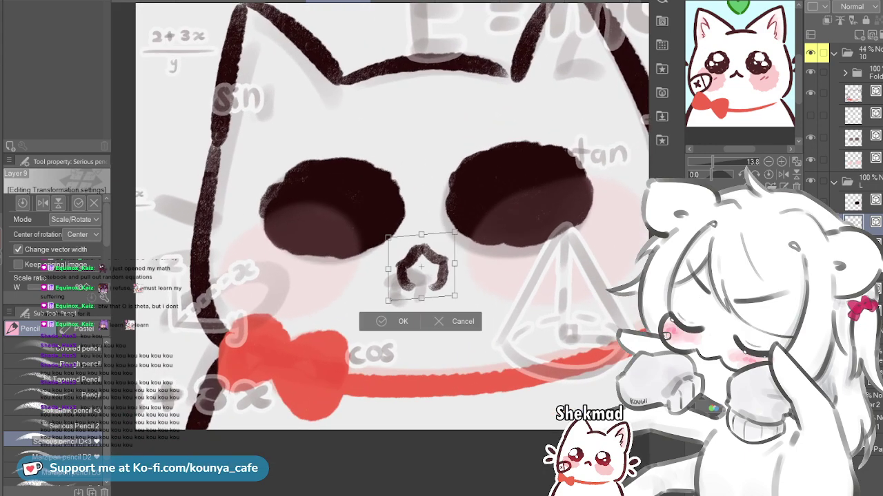
{"action": "key", "text": "Return"}
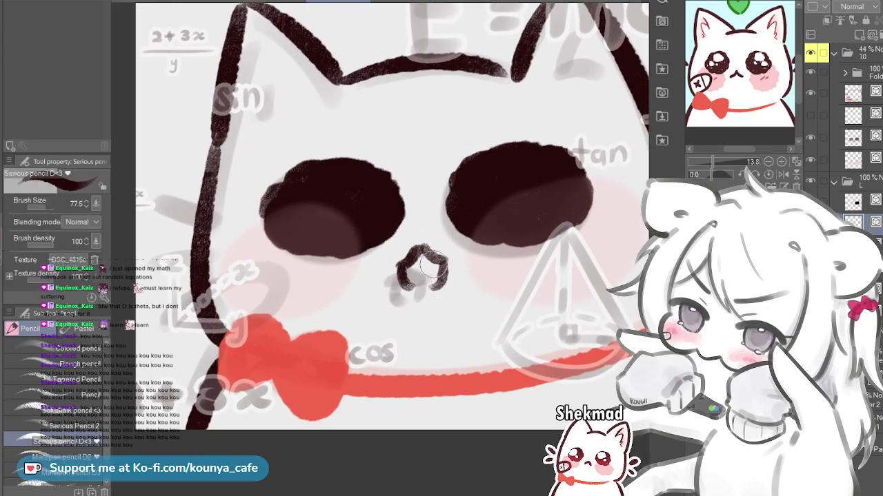
Select the mouth's right-hand curve and nudge it slightly up and to the left
{"action": "scroll", "coordinate": [420, 266], "scroll_direction": "up", "scroll_amount": 3}
{"action": "left_click_drag", "start_coordinate": [434, 252], "coordinate": [430, 252]}
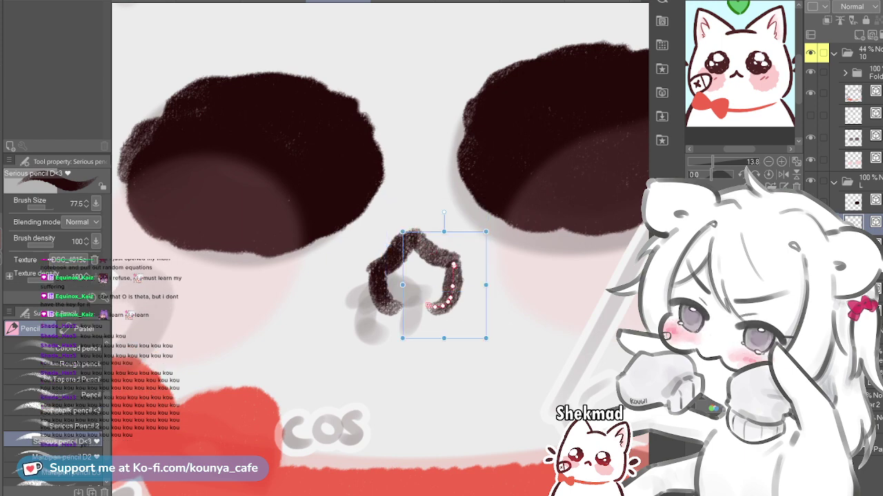
{"action": "key", "text": "Up"}
{"action": "key", "text": "Up"}
{"action": "key", "text": "Up"}
{"action": "key", "text": "Up"}
{"action": "key", "text": "Up"}
{"action": "key", "text": "Left"}
{"action": "key", "text": "Left"}
{"action": "key", "text": "Left"}
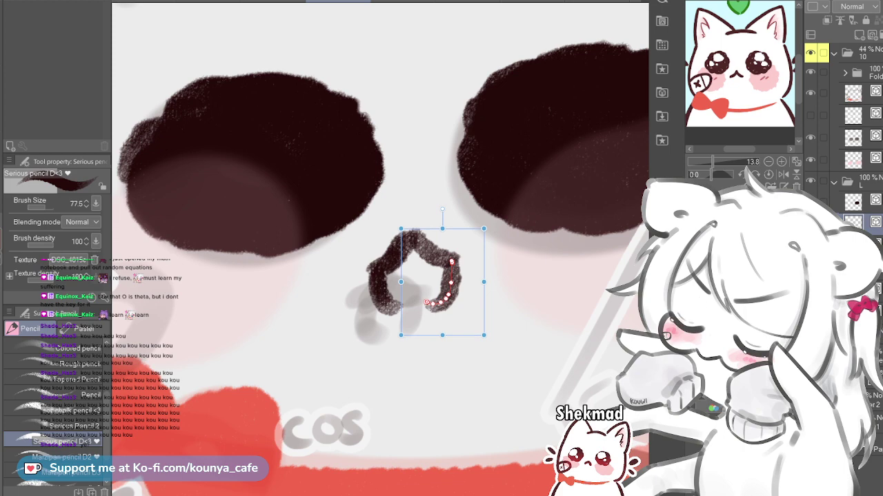
{"action": "key", "text": "Right"}
{"action": "key", "text": "Right"}
{"action": "key", "text": "Down"}
{"action": "key", "text": "Down"}
{"action": "key", "text": "Down"}
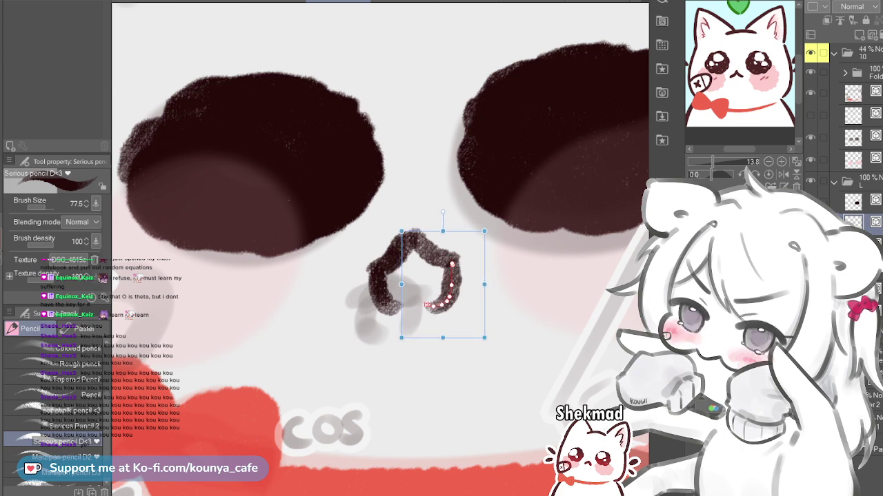
{"action": "scroll", "coordinate": [448, 272], "scroll_direction": "down", "scroll_amount": 5}
{"action": "scroll", "coordinate": [449, 273], "scroll_direction": "up", "scroll_amount": 1}
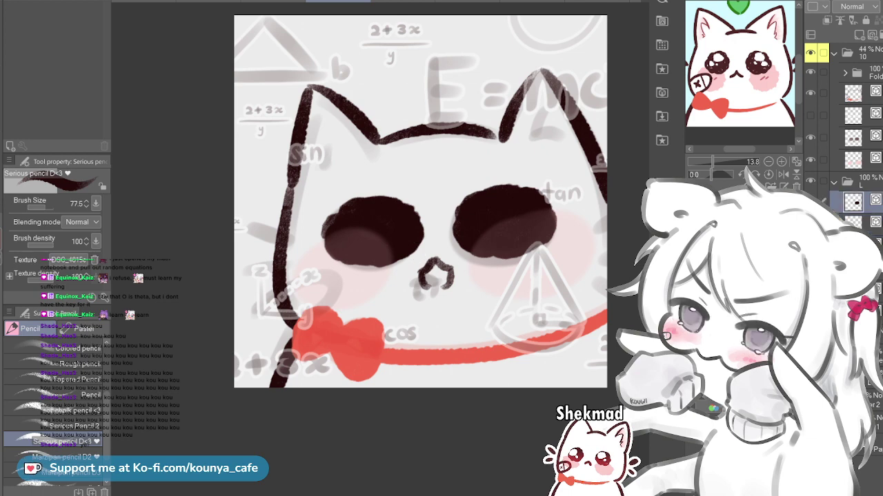
Draw the right side of the sketched triangle in dark pencil with brush size 71.6 on an empty layer
{"action": "left_click_drag", "start_coordinate": [870, 203], "coordinate": [872, 235]}
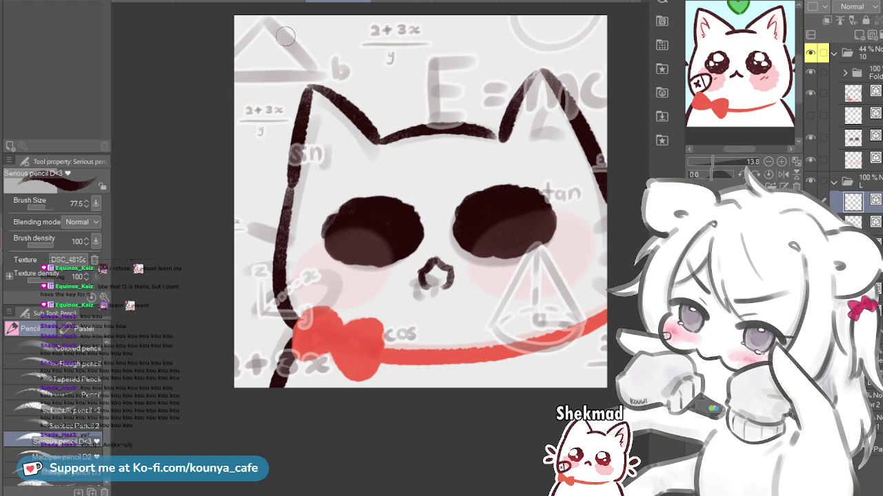
{"action": "key", "text": "bracketright"}
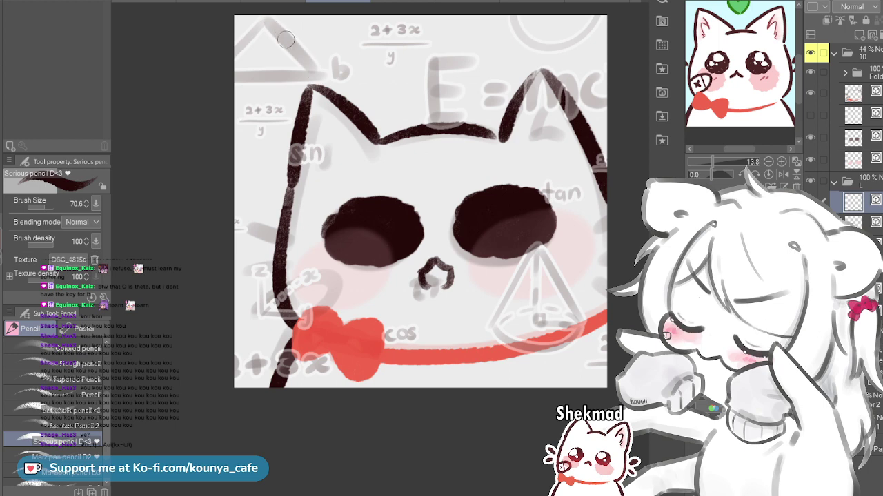
{"action": "scroll", "coordinate": [296, 42], "scroll_direction": "up", "scroll_amount": 4}
{"action": "mouse_move", "coordinate": [270, 61]}
{"action": "left_mouse_down"}
{"action": "mouse_move", "coordinate": [331, 100]}
{"action": "mouse_move", "coordinate": [371, 156]}
{"action": "left_mouse_up"}
{"action": "key", "text": "ctrl+z"}
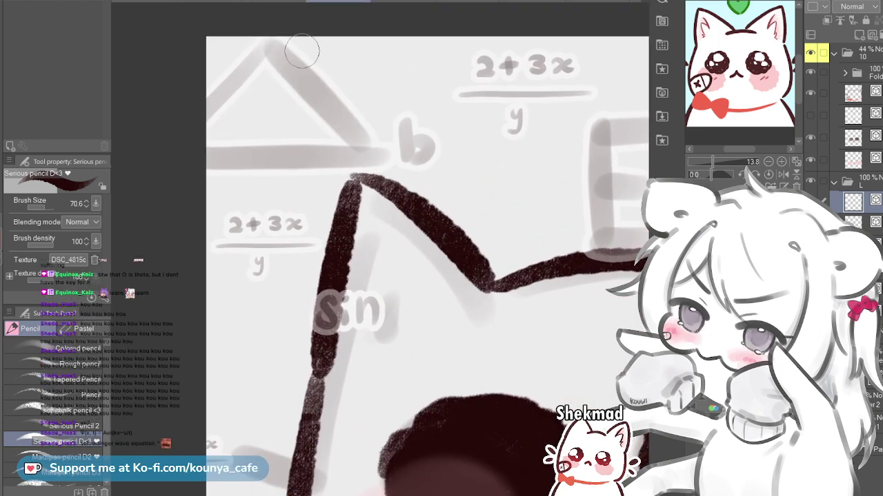
{"action": "key", "text": "bracketleft"}
{"action": "key", "text": "bracketright"}
{"action": "key", "text": "bracketright"}
{"action": "key", "text": "bracketright"}
{"action": "mouse_move", "coordinate": [278, 54]}
{"action": "left_mouse_down"}
{"action": "mouse_move", "coordinate": [354, 146]}
{"action": "mouse_move", "coordinate": [340, 122]}
{"action": "mouse_move", "coordinate": [371, 155]}
{"action": "left_mouse_up"}
{"action": "key", "text": "ctrl+z"}
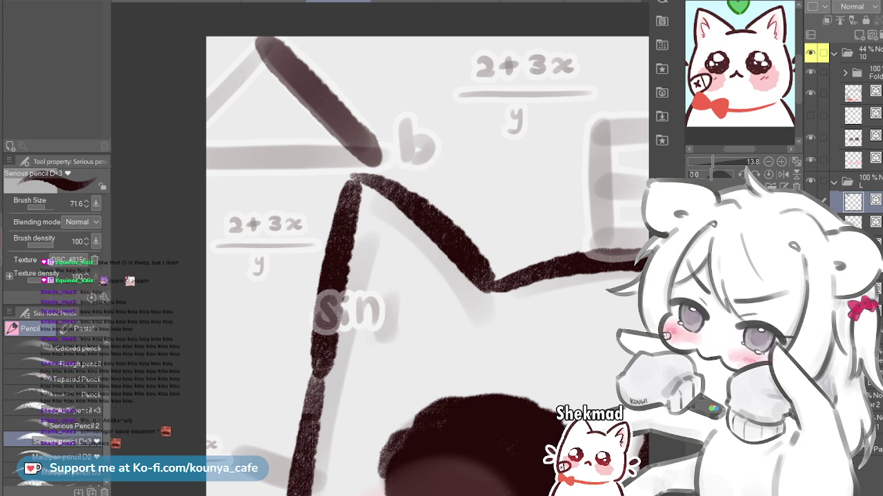
Move the sketched triangle with its a, b and c labels fully into the canvas, and align the drawn side with it
{"action": "left_click_drag", "start_coordinate": [378, 169], "coordinate": [449, 215]}
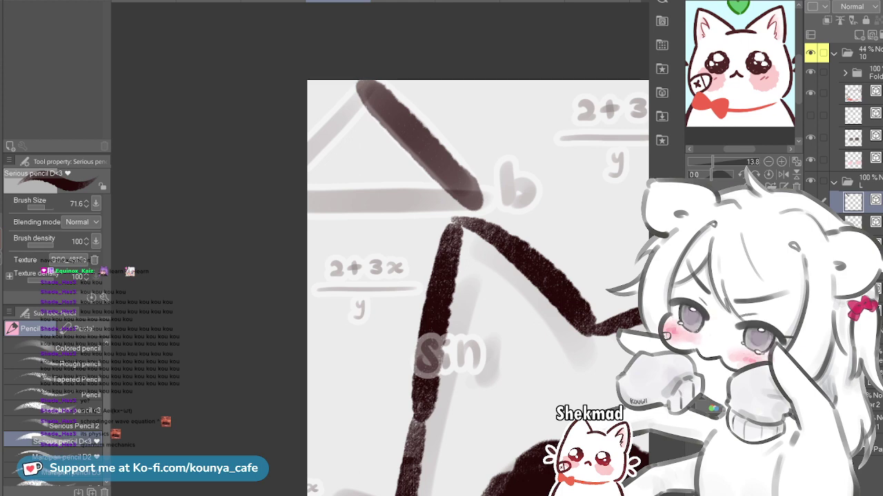
{"action": "left_click", "coordinate": [823, 53]}
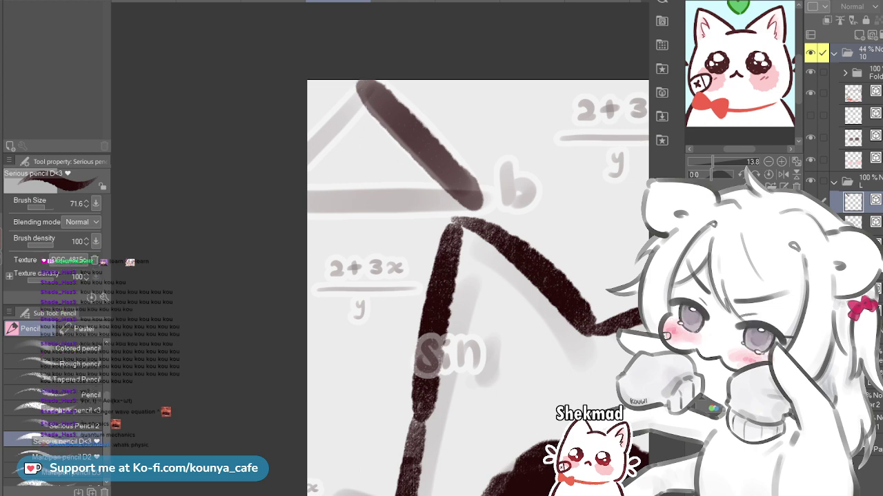
{"action": "left_click", "coordinate": [398, 198], "text": "ctrl"}
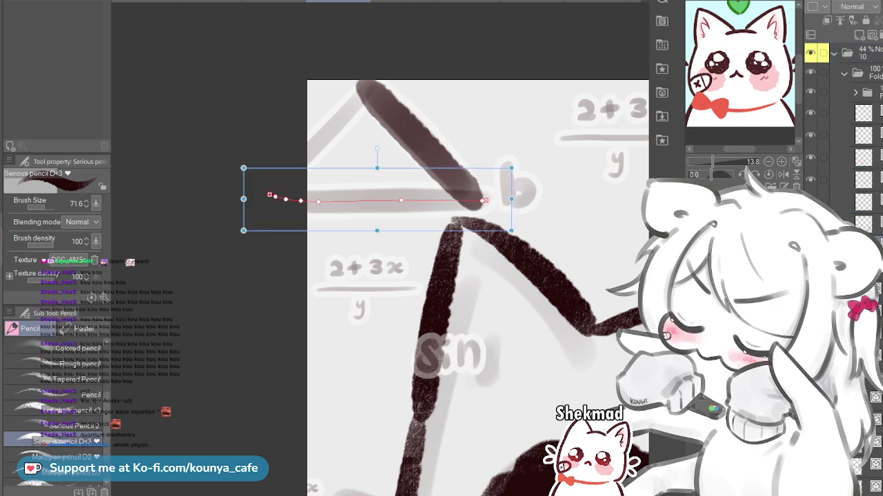
{"action": "key", "text": "ctrl+z"}
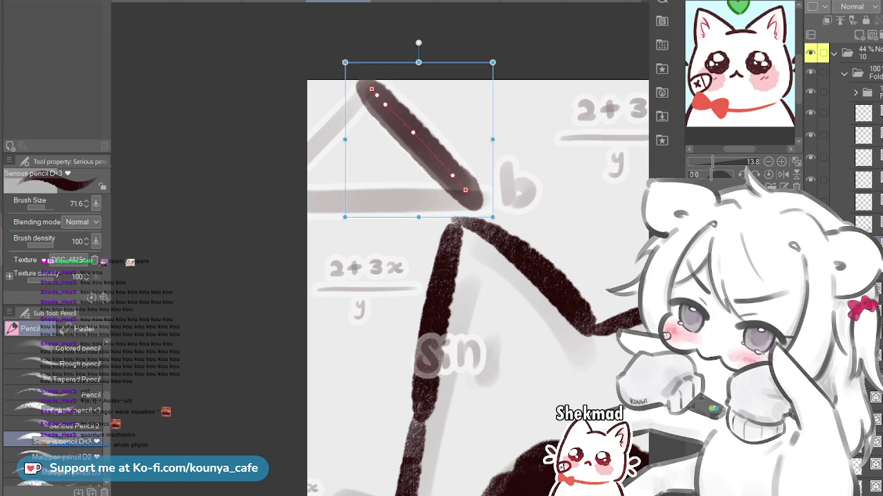
{"action": "key", "text": "ctrl+t"}
{"action": "mouse_move", "coordinate": [381, 129]}
{"action": "left_mouse_down"}
{"action": "mouse_move", "coordinate": [426, 129]}
{"action": "mouse_move", "coordinate": [426, 163]}
{"action": "mouse_move", "coordinate": [412, 129]}
{"action": "mouse_move", "coordinate": [459, 173]}
{"action": "mouse_move", "coordinate": [494, 184]}
{"action": "mouse_move", "coordinate": [436, 177]}
{"action": "mouse_move", "coordinate": [389, 155]}
{"action": "left_mouse_up"}
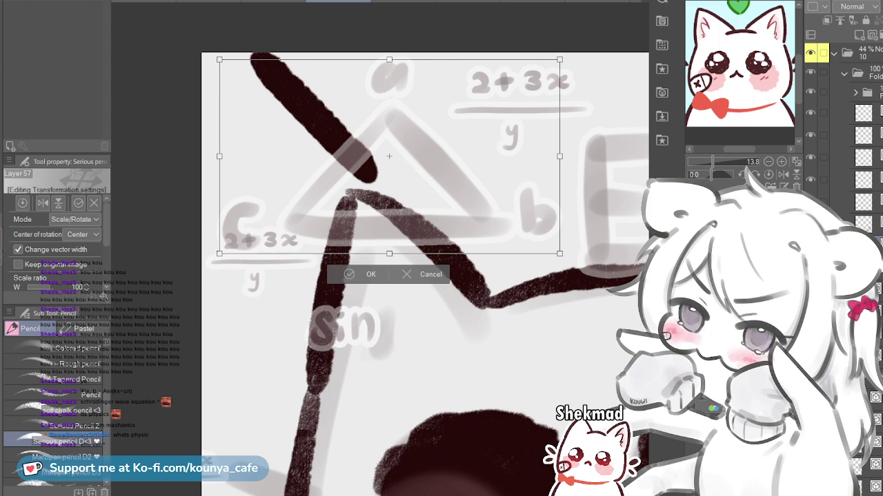
{"action": "key", "text": "Return"}
{"action": "left_click", "coordinate": [314, 116], "text": "ctrl"}
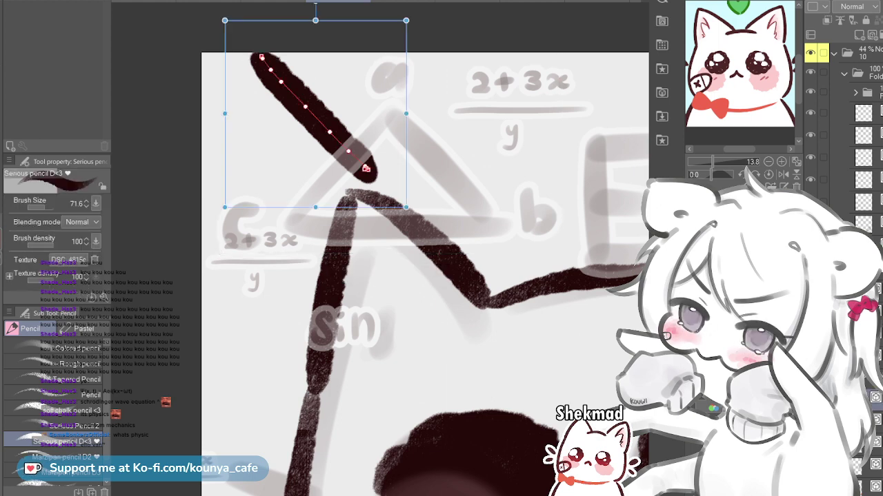
{"action": "mouse_move", "coordinate": [315, 113]}
{"action": "left_mouse_down"}
{"action": "mouse_move", "coordinate": [398, 126]}
{"action": "mouse_move", "coordinate": [413, 166]}
{"action": "mouse_move", "coordinate": [443, 168]}
{"action": "left_mouse_up"}
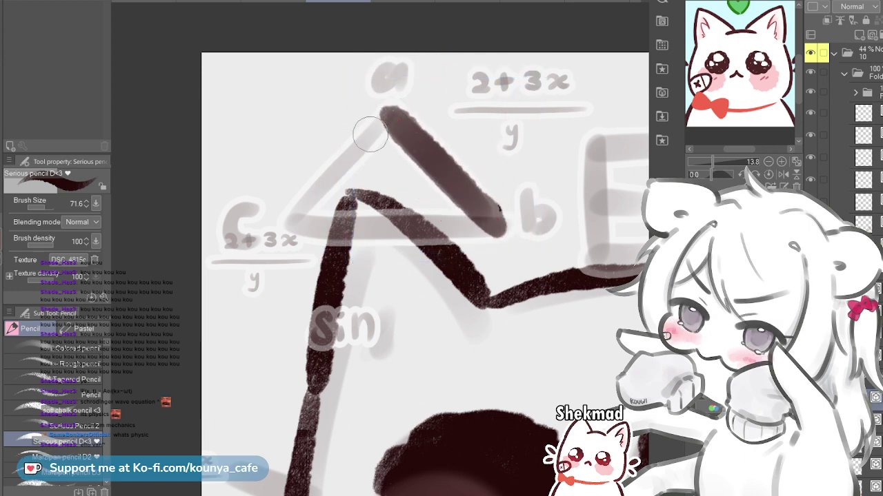
Trace the triangle's left side and base in dark pencil with brush size 73.2, redrawing strokes until they follow the sketch
{"action": "left_click_drag", "start_coordinate": [384, 117], "coordinate": [298, 205]}
{"action": "key", "text": "ctrl+z"}
{"action": "left_click_drag", "start_coordinate": [386, 115], "coordinate": [298, 222]}
{"action": "key", "text": "ctrl+z"}
{"action": "left_click_drag", "start_coordinate": [387, 116], "coordinate": [297, 218]}
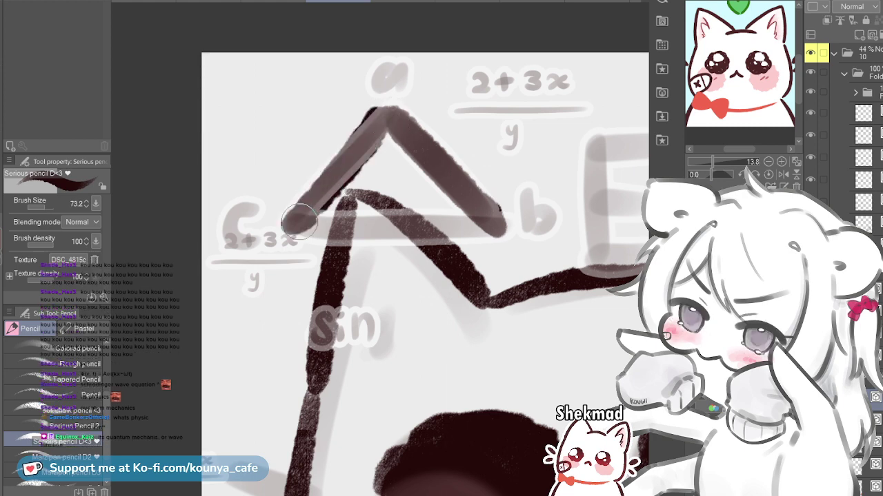
{"action": "key", "text": "ctrl+z"}
{"action": "left_click_drag", "start_coordinate": [388, 116], "coordinate": [302, 215]}
{"action": "key", "text": "ctrl+z"}
{"action": "left_click_drag", "start_coordinate": [388, 114], "coordinate": [283, 228]}
{"action": "key", "text": "ctrl+z"}
{"action": "left_click_drag", "start_coordinate": [388, 114], "coordinate": [309, 210]}
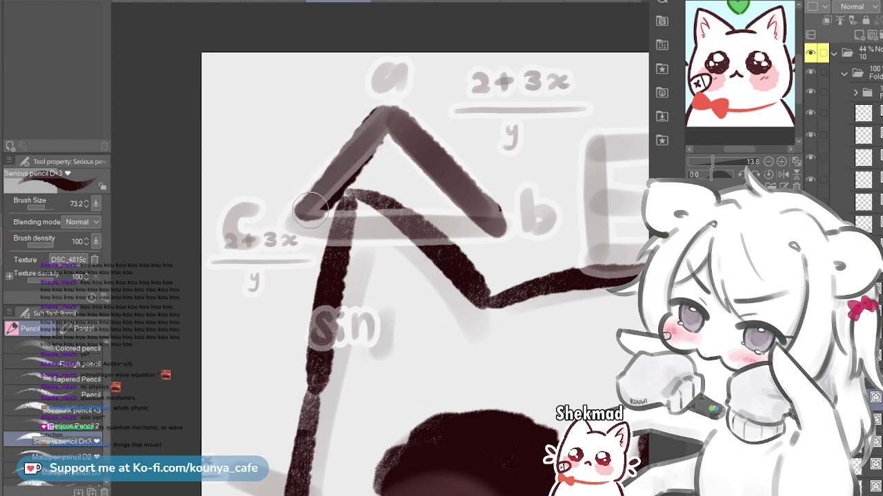
{"action": "key", "text": "ctrl+z"}
{"action": "left_click_drag", "start_coordinate": [388, 114], "coordinate": [293, 217]}
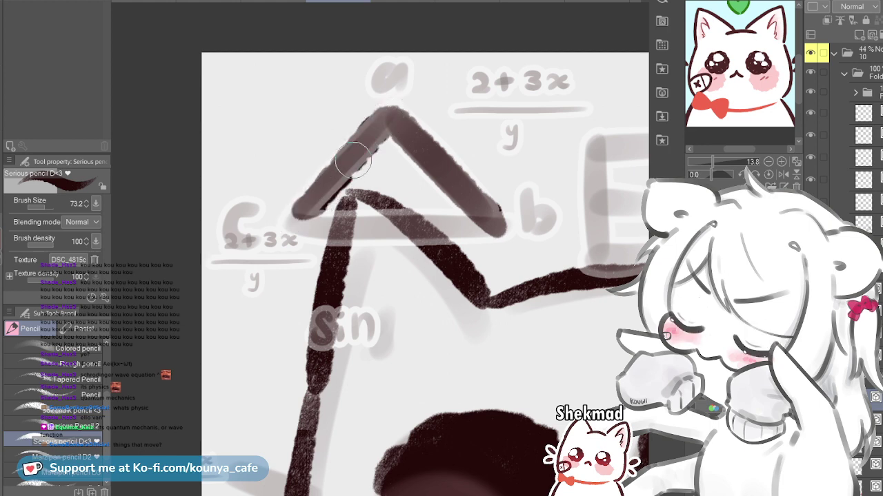
{"action": "left_click", "coordinate": [339, 167], "text": "ctrl"}
{"action": "key", "text": "ctrl+z"}
{"action": "left_click_drag", "start_coordinate": [390, 111], "coordinate": [284, 224]}
{"action": "key", "text": "ctrl+z"}
{"action": "mouse_move", "coordinate": [386, 111]}
{"action": "left_mouse_down"}
{"action": "mouse_move", "coordinate": [293, 226]}
{"action": "mouse_move", "coordinate": [491, 224]}
{"action": "left_mouse_up"}
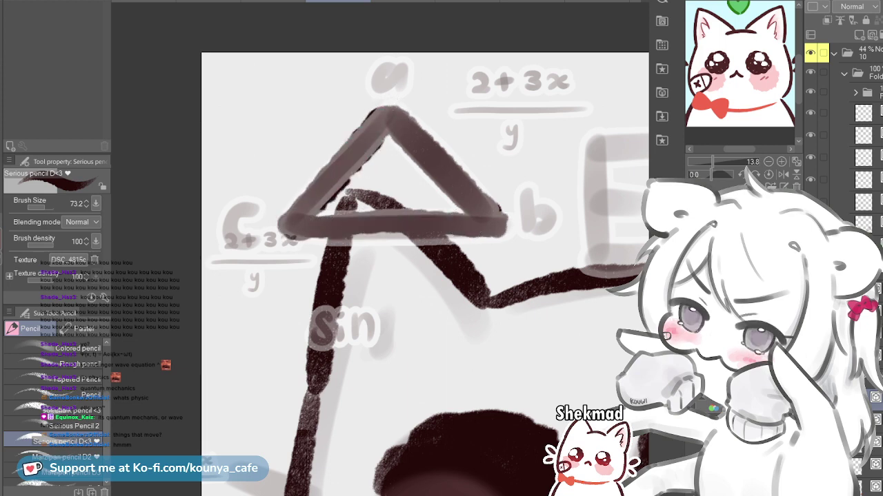
{"action": "key", "text": "ctrl+z"}
{"action": "left_click_drag", "start_coordinate": [293, 224], "coordinate": [455, 224]}
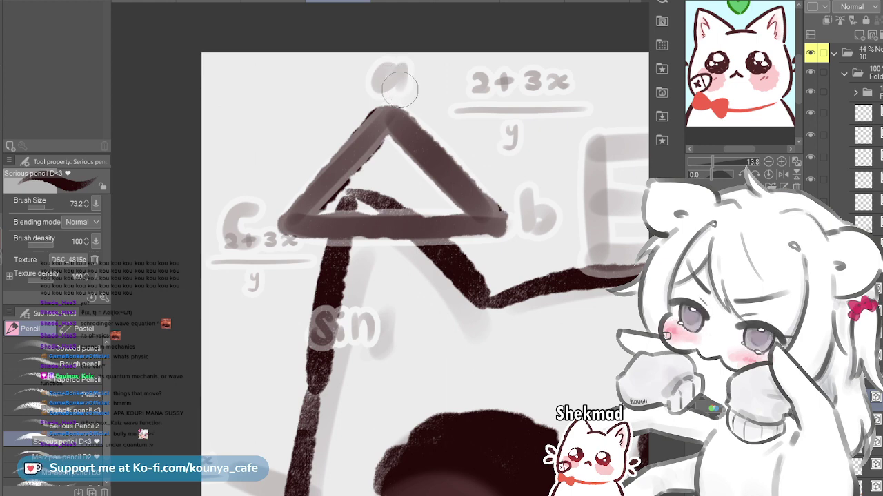
Trace the triangle's labels a, b and c in dark pencil with brush size 28.1
{"action": "key", "text": "bracketleft"}
{"action": "key", "text": "bracketleft"}
{"action": "key", "text": "bracketleft"}
{"action": "key", "text": "bracketleft"}
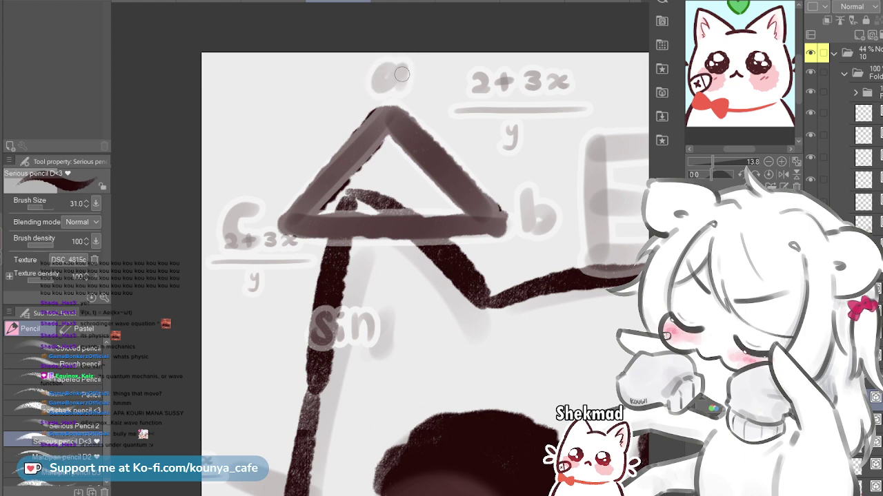
{"action": "mouse_move", "coordinate": [379, 73]}
{"action": "left_mouse_down"}
{"action": "mouse_move", "coordinate": [396, 69]}
{"action": "mouse_move", "coordinate": [385, 69]}
{"action": "left_mouse_up"}
{"action": "key", "text": "bracketright"}
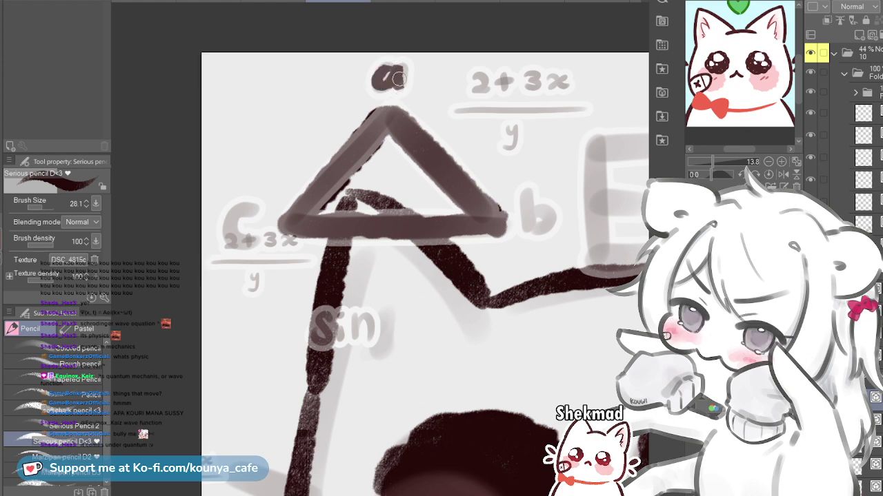
{"action": "left_click_drag", "start_coordinate": [528, 192], "coordinate": [530, 221]}
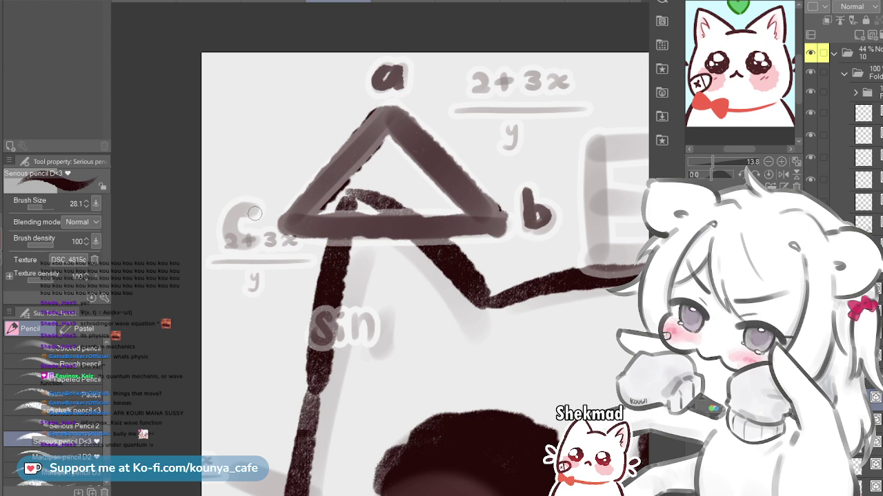
{"action": "left_click_drag", "start_coordinate": [255, 214], "coordinate": [256, 232]}
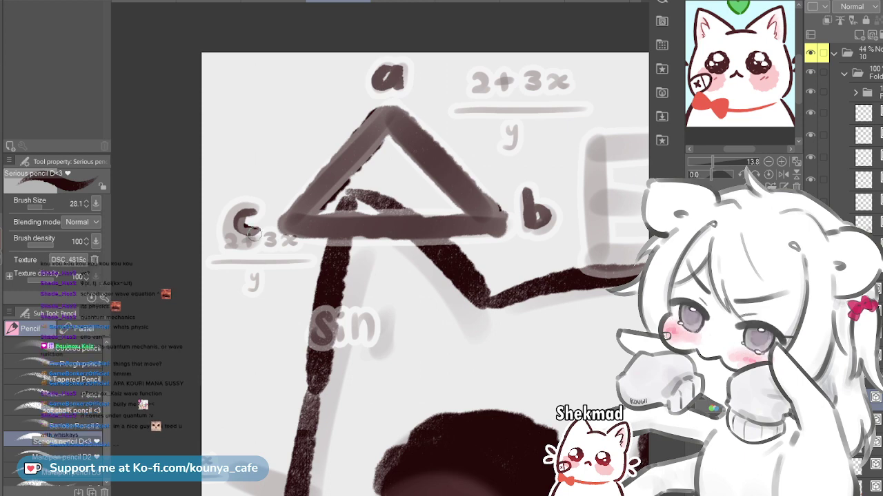
Select the drawn letter c beside the triangle and nudge it slightly
{"action": "key", "text": "m"}
{"action": "mouse_move", "coordinate": [235, 260]}
{"action": "left_mouse_down"}
{"action": "mouse_move", "coordinate": [273, 234]}
{"action": "mouse_move", "coordinate": [246, 264]}
{"action": "left_mouse_up"}
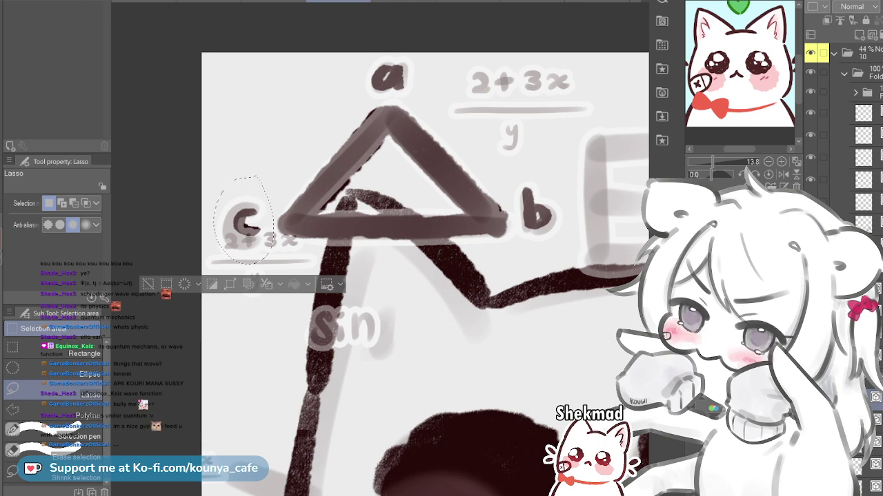
{"action": "key", "text": "ctrl+t"}
{"action": "left_click_drag", "start_coordinate": [250, 222], "coordinate": [244, 220]}
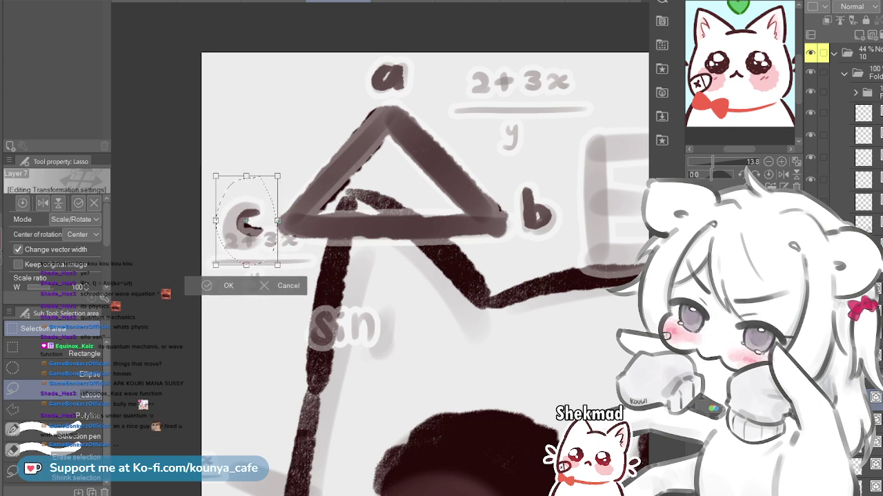
{"action": "key", "text": "Return"}
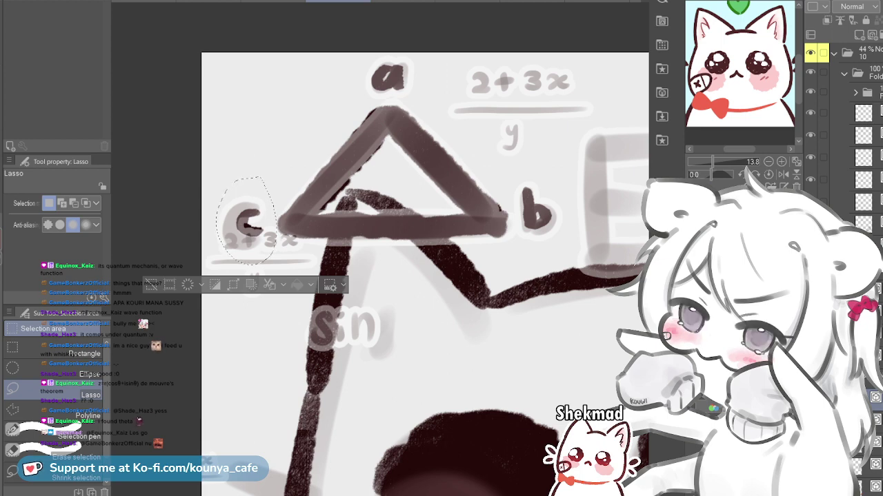
Paste the dark triangle with its letters and move it up and left onto the original sketched triangle
{"action": "scroll", "coordinate": [424, 276], "scroll_direction": "down", "scroll_amount": 3}
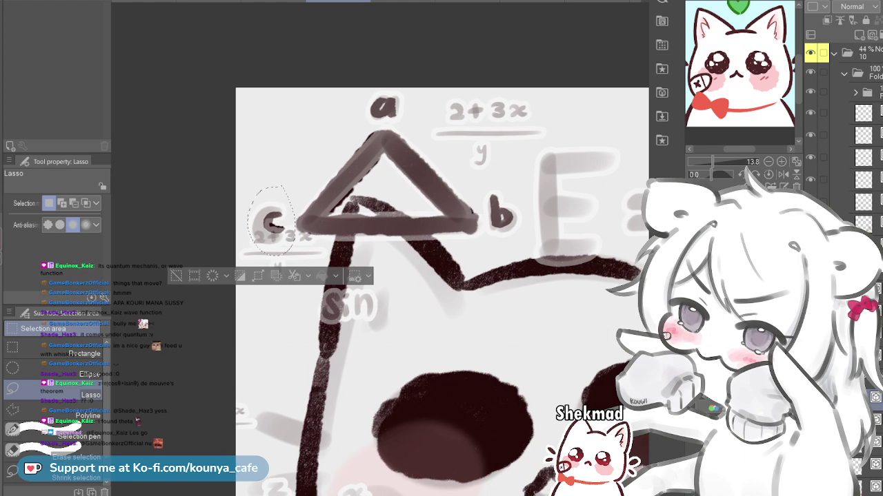
{"action": "scroll", "coordinate": [424, 275], "scroll_direction": "up", "scroll_amount": 2}
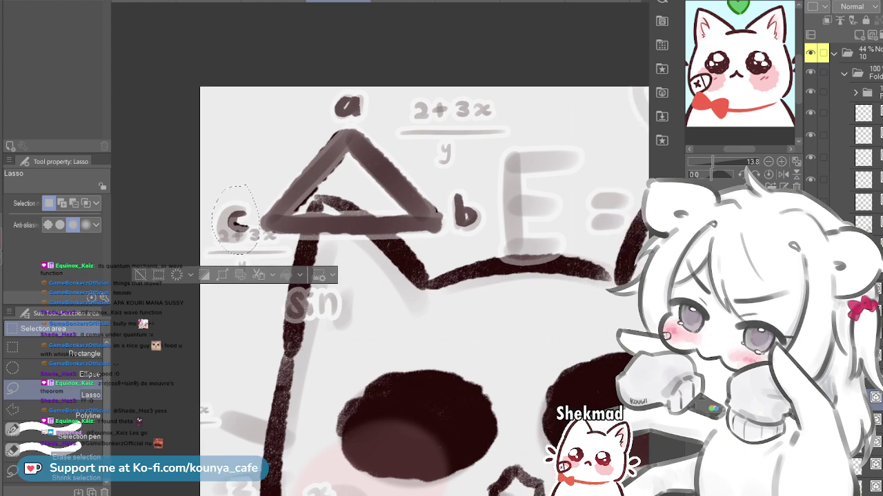
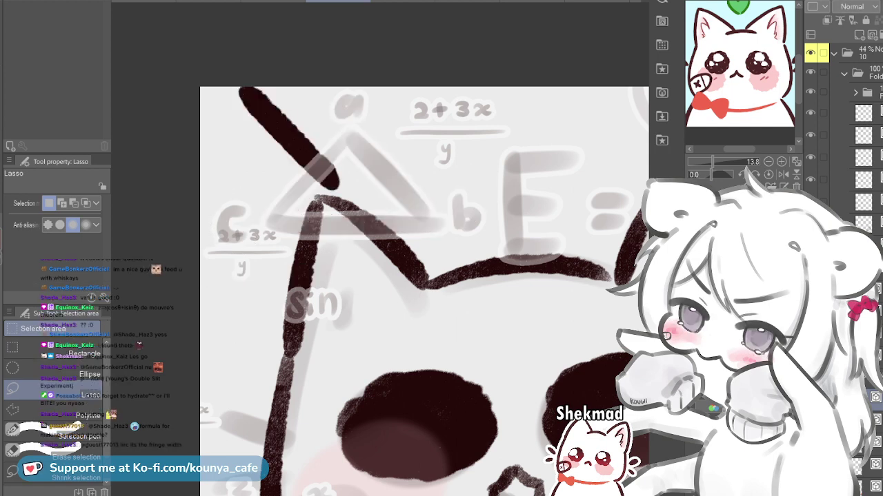
{"action": "key", "text": "ctrl+v"}
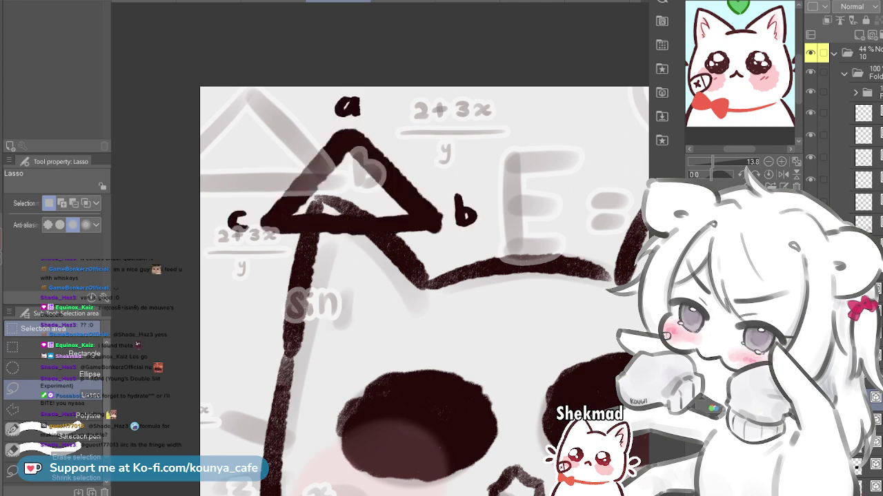
{"action": "key", "text": "ctrl+t"}
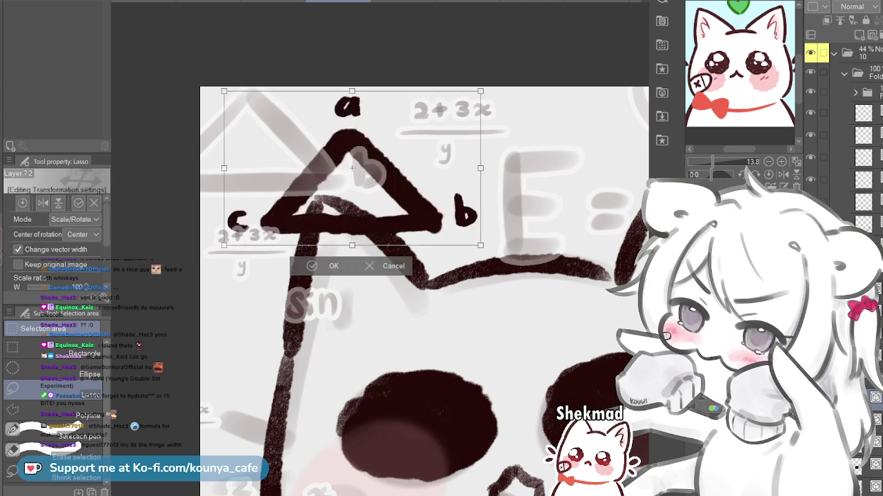
{"action": "left_click_drag", "start_coordinate": [352, 168], "coordinate": [254, 127]}
{"action": "key", "text": "Return"}
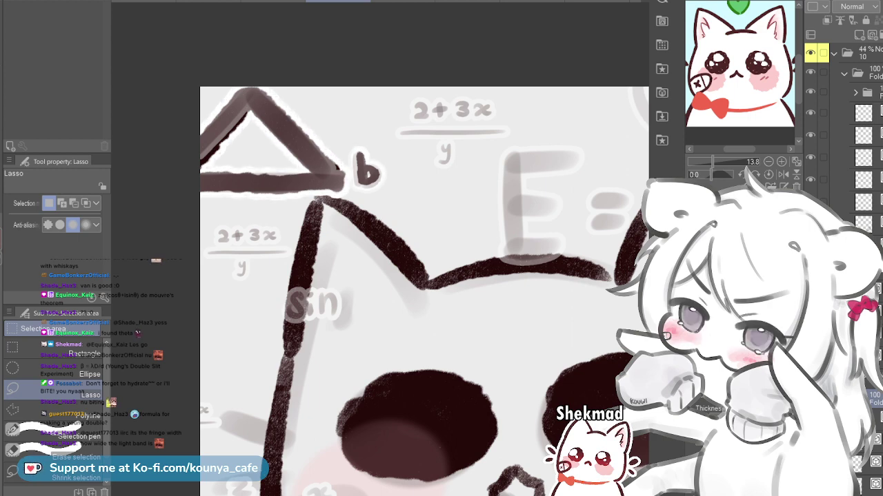
{"action": "scroll", "coordinate": [395, 232], "scroll_direction": "down", "scroll_amount": 5}
{"action": "left_click_drag", "start_coordinate": [394, 307], "coordinate": [349, 231]}
{"action": "scroll", "coordinate": [349, 231], "scroll_direction": "up", "scroll_amount": 2}
{"action": "scroll", "coordinate": [320, 145], "scroll_direction": "up", "scroll_amount": 1}
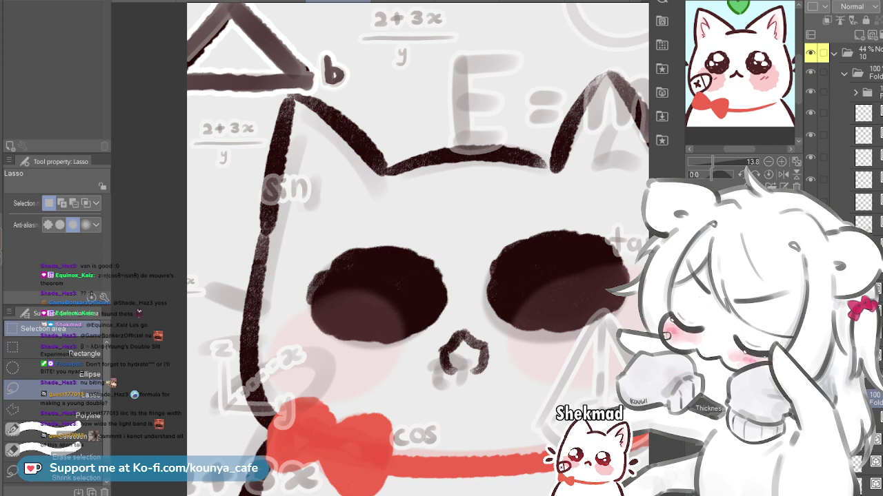
{"action": "left_click", "coordinate": [336, 164]}
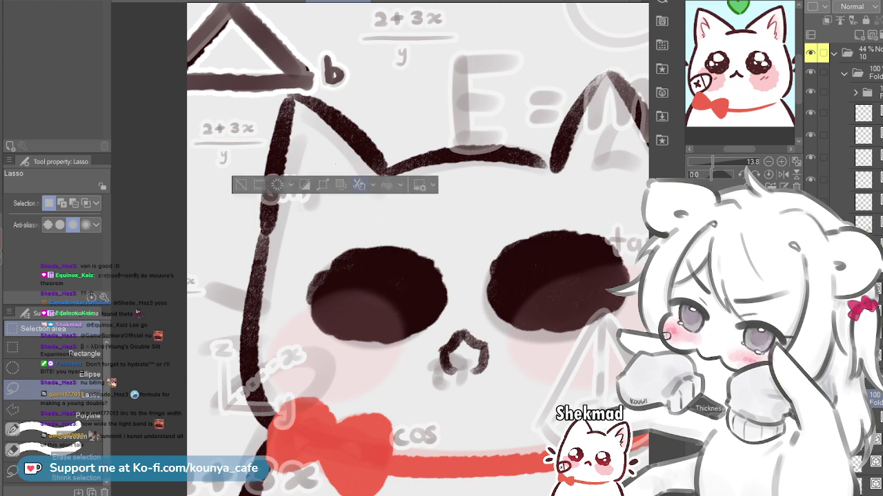
{"action": "mouse_move", "coordinate": [336, 164]}
{"action": "left_mouse_down"}
{"action": "mouse_move", "coordinate": [315, 158]}
{"action": "mouse_move", "coordinate": [334, 160]}
{"action": "mouse_move", "coordinate": [338, 180]}
{"action": "left_mouse_up"}
{"action": "scroll", "coordinate": [332, 156], "scroll_direction": "down", "scroll_amount": 2}
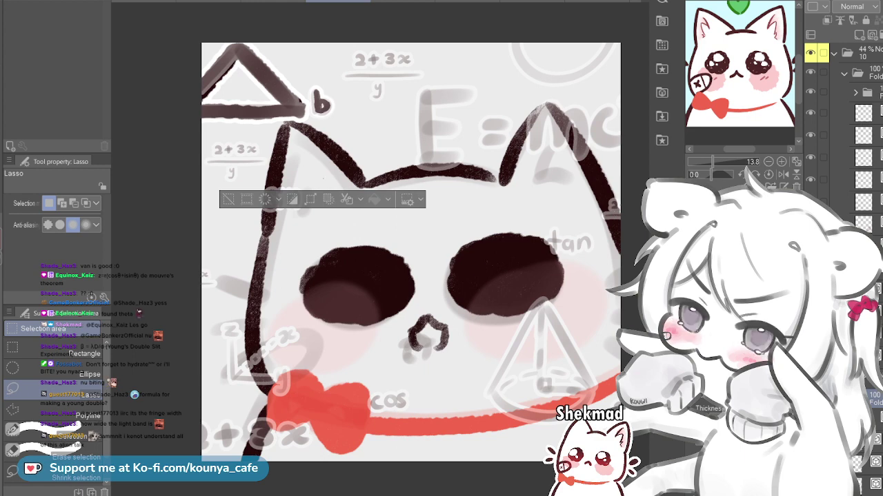
{"action": "key", "text": "ctrl+d"}
Set the pencil brush size to 58.5 and move the sketched E = mc² equation left, fully into the canvas
{"action": "key", "text": "p"}
{"action": "key", "text": "p"}
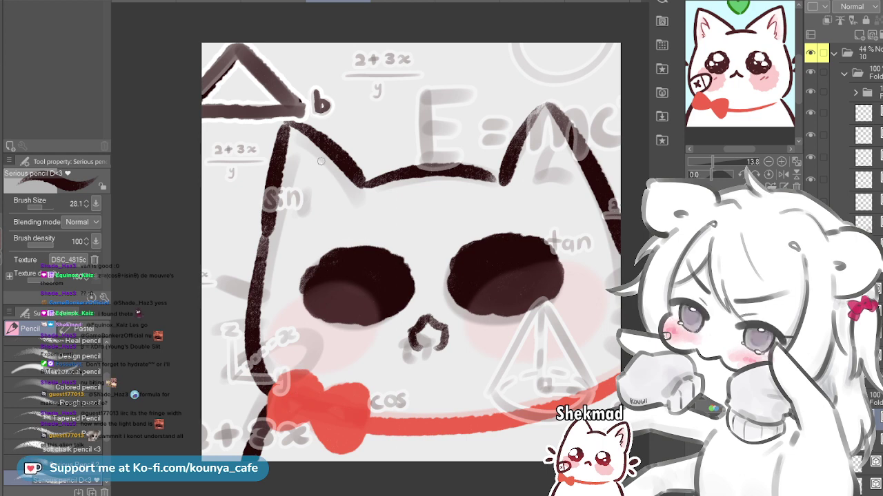
{"action": "key", "text": "bracketright"}
{"action": "key", "text": "ctrl+z"}
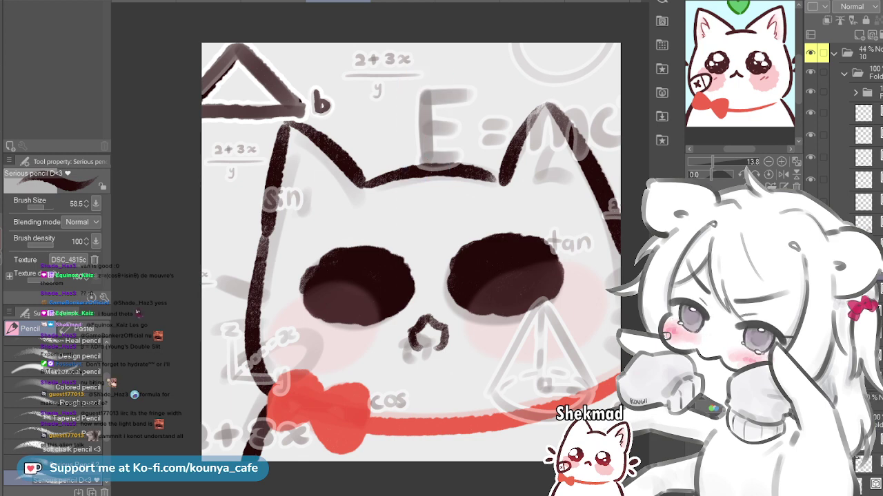
{"action": "key", "text": "ctrl+t"}
{"action": "mouse_move", "coordinate": [535, 127]}
{"action": "left_mouse_down"}
{"action": "mouse_move", "coordinate": [393, 127]}
{"action": "mouse_move", "coordinate": [458, 127]}
{"action": "left_mouse_up"}
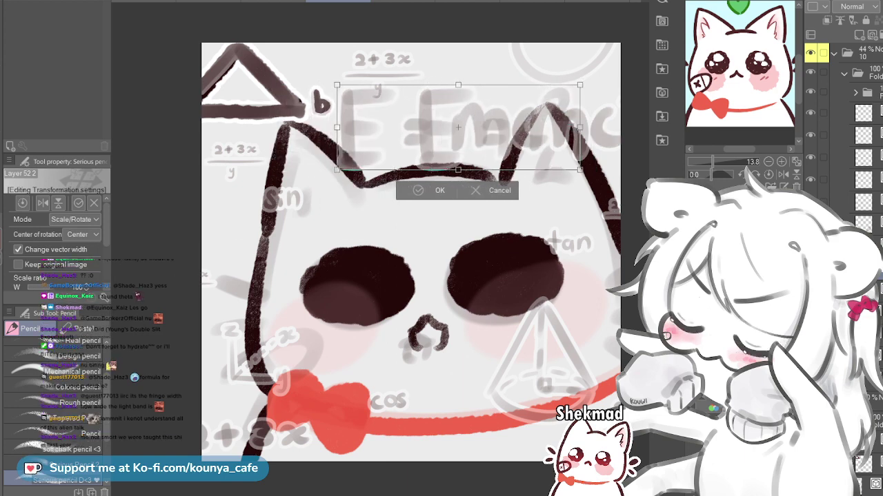
{"action": "key", "text": "Return"}
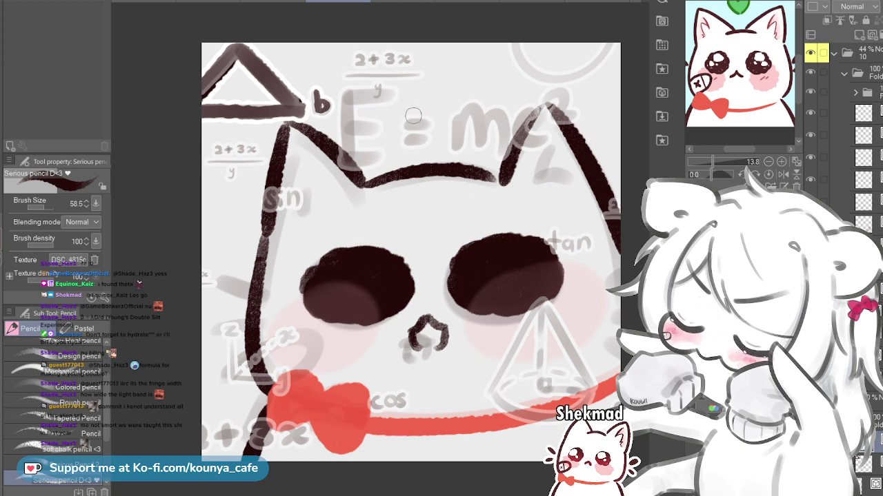
Trace the equation's E and equals sign in dark pencil with brush size 68.5, redrawing the equals sign until it fits
{"action": "scroll", "coordinate": [521, 183], "scroll_direction": "up", "scroll_amount": 2}
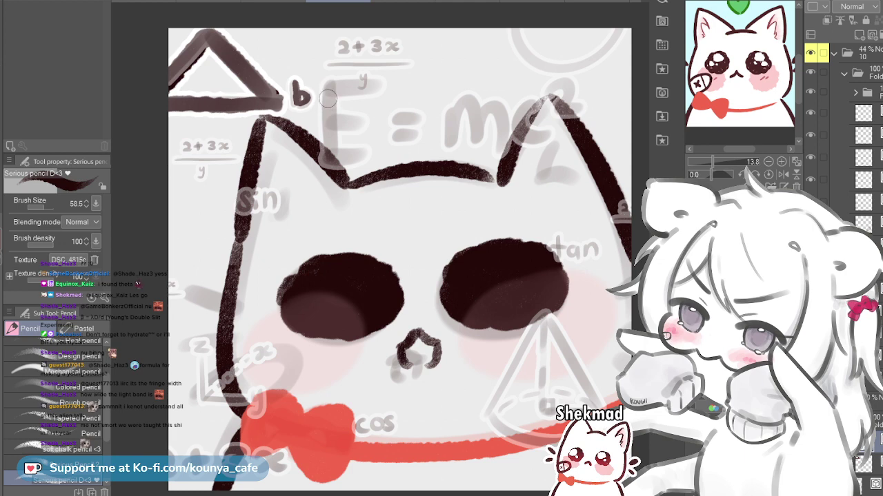
{"action": "key", "text": "]"}
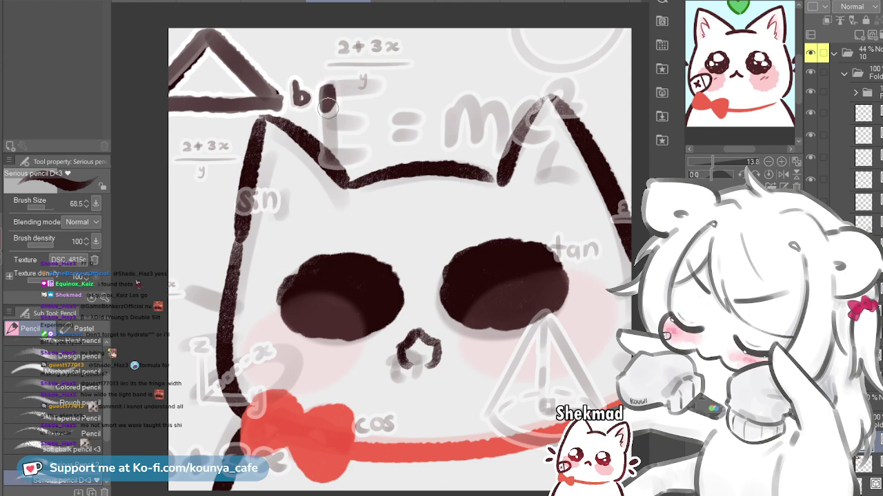
{"action": "mouse_move", "coordinate": [330, 84]}
{"action": "left_mouse_down"}
{"action": "mouse_move", "coordinate": [331, 153]}
{"action": "mouse_move", "coordinate": [339, 130]}
{"action": "mouse_move", "coordinate": [347, 157]}
{"action": "mouse_move", "coordinate": [337, 158]}
{"action": "mouse_move", "coordinate": [366, 159]}
{"action": "left_mouse_up"}
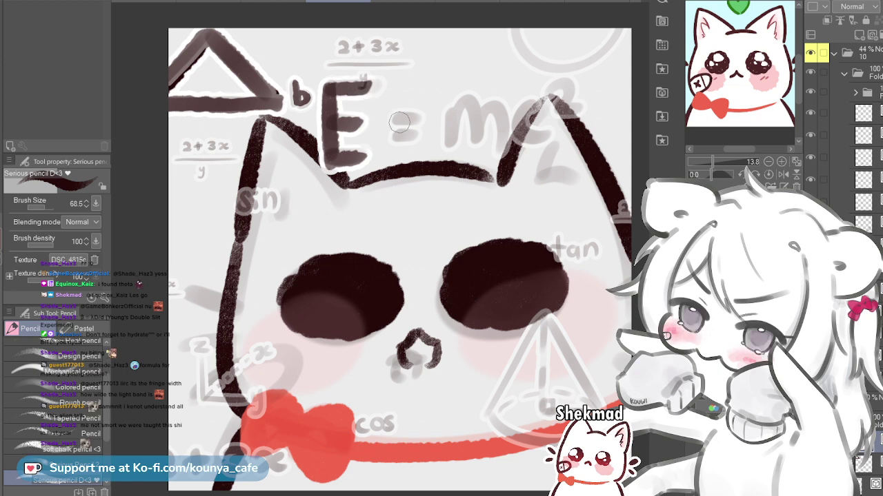
{"action": "key", "text": "ctrl+z"}
{"action": "mouse_move", "coordinate": [385, 118]}
{"action": "left_mouse_down"}
{"action": "mouse_move", "coordinate": [410, 123]}
{"action": "mouse_move", "coordinate": [407, 137]}
{"action": "left_mouse_up"}
{"action": "key", "text": "ctrl+z"}
{"action": "key", "text": "ctrl+z"}
{"action": "key", "text": "ctrl+z"}
{"action": "mouse_move", "coordinate": [387, 119]}
{"action": "left_mouse_down"}
{"action": "mouse_move", "coordinate": [406, 118]}
{"action": "mouse_move", "coordinate": [411, 137]}
{"action": "left_mouse_up"}
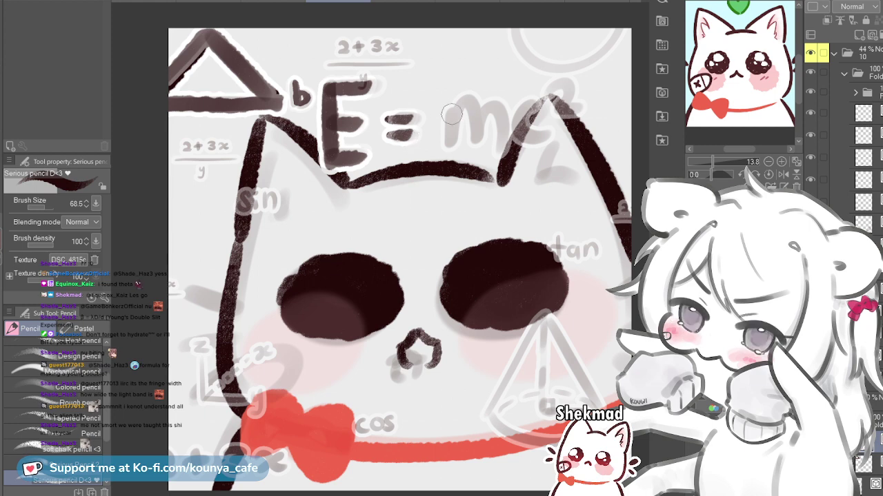
Trace the equation's m, c and superscript 2 in dark pencil with brush size 68.5
{"action": "left_click_drag", "start_coordinate": [448, 104], "coordinate": [448, 144]}
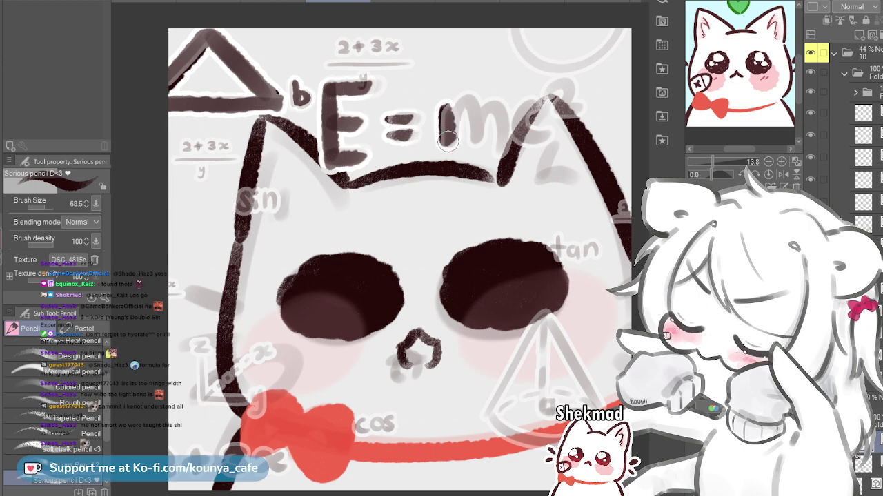
{"action": "mouse_move", "coordinate": [449, 110]}
{"action": "left_mouse_down"}
{"action": "mouse_move", "coordinate": [470, 108]}
{"action": "mouse_move", "coordinate": [447, 146]}
{"action": "mouse_move", "coordinate": [472, 109]}
{"action": "mouse_move", "coordinate": [505, 147]}
{"action": "left_mouse_up"}
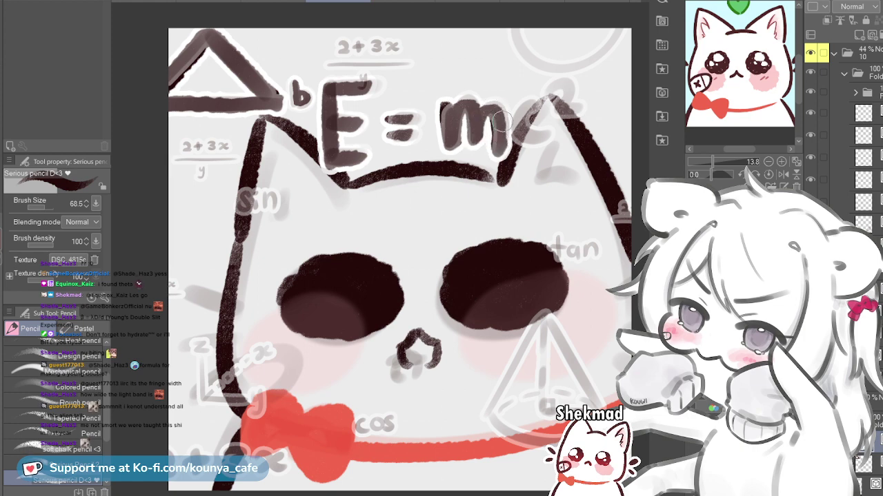
{"action": "mouse_move", "coordinate": [528, 107]}
{"action": "left_mouse_down"}
{"action": "mouse_move", "coordinate": [521, 133]}
{"action": "mouse_move", "coordinate": [542, 137]}
{"action": "left_mouse_up"}
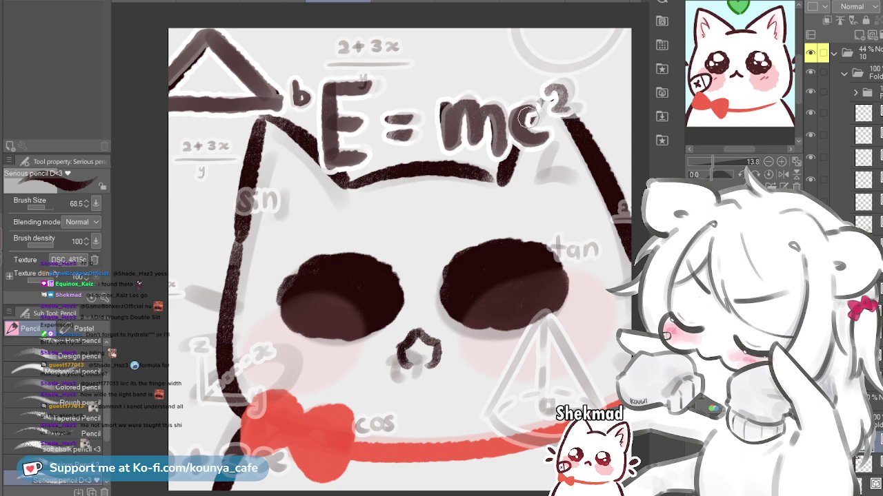
Select the drawn mc² part of the equation and nudge it slightly left
{"action": "key", "text": "ctrl+t"}
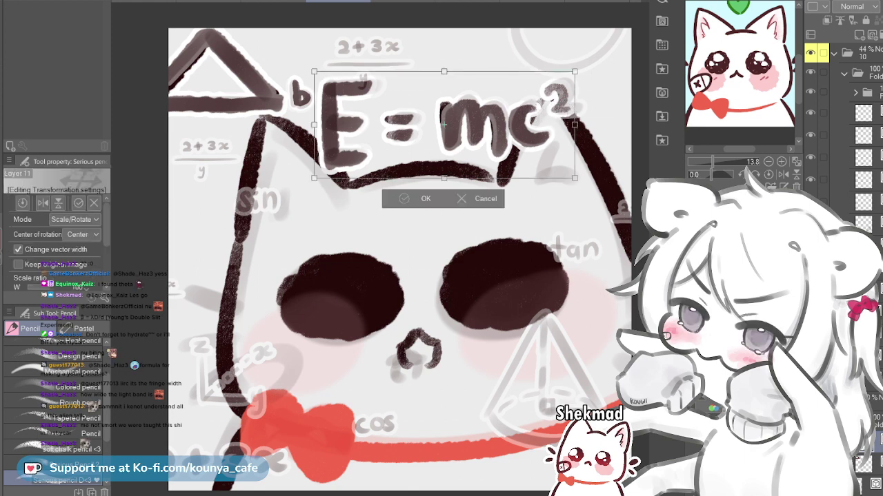
{"action": "key", "text": "Return"}
{"action": "scroll", "coordinate": [444, 124], "scroll_direction": "down", "scroll_amount": 5}
{"action": "scroll", "coordinate": [443, 125], "scroll_direction": "up", "scroll_amount": 2}
{"action": "scroll", "coordinate": [501, 152], "scroll_direction": "up", "scroll_amount": 1}
{"action": "key", "text": "m"}
{"action": "mouse_move", "coordinate": [502, 111]}
{"action": "left_mouse_down"}
{"action": "mouse_move", "coordinate": [579, 162]}
{"action": "mouse_move", "coordinate": [476, 128]}
{"action": "left_mouse_up"}
{"action": "key", "text": "ctrl+t"}
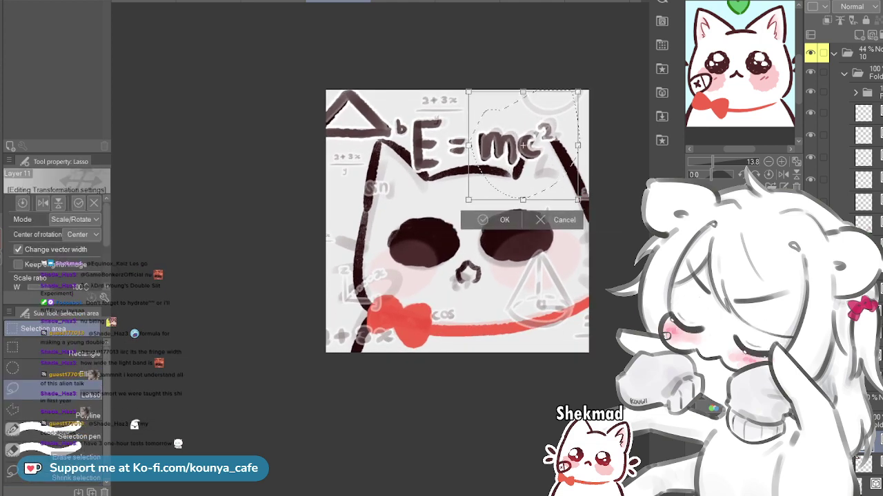
{"action": "left_click_drag", "start_coordinate": [525, 144], "coordinate": [521, 144]}
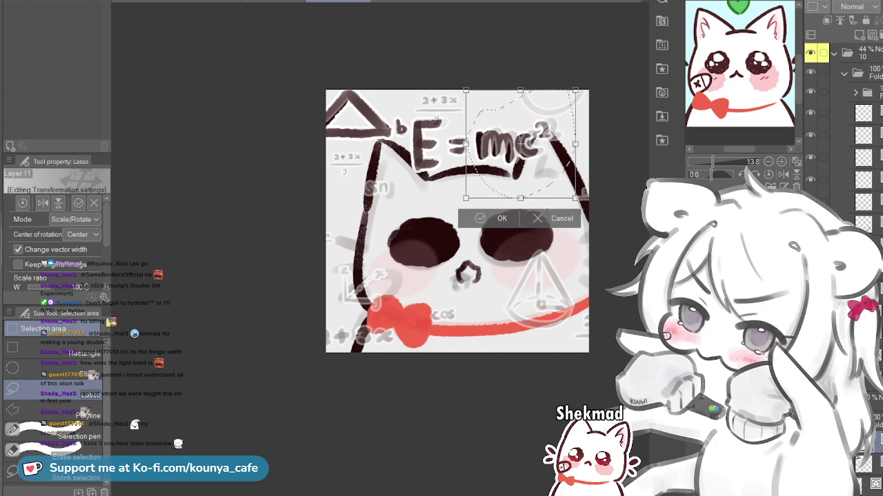
{"action": "key", "text": "Return"}
{"action": "scroll", "coordinate": [490, 131], "scroll_direction": "up", "scroll_amount": 1}
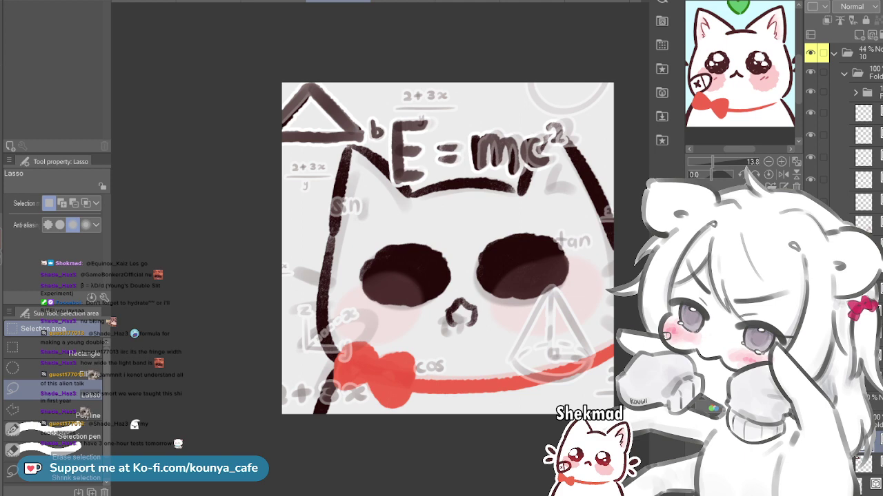
Move the drawn E = mc² equation right and return the sketched equation to its original position beneath it
{"action": "key", "text": "ctrl+t"}
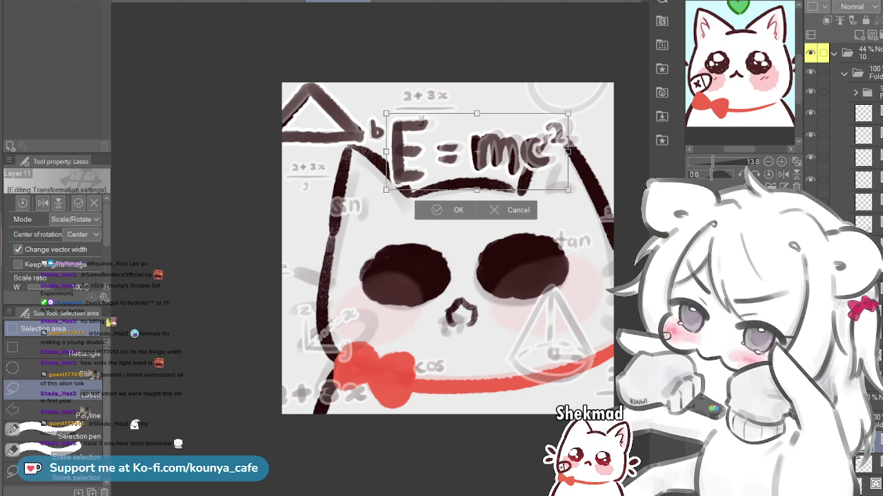
{"action": "left_click_drag", "start_coordinate": [477, 151], "coordinate": [528, 151]}
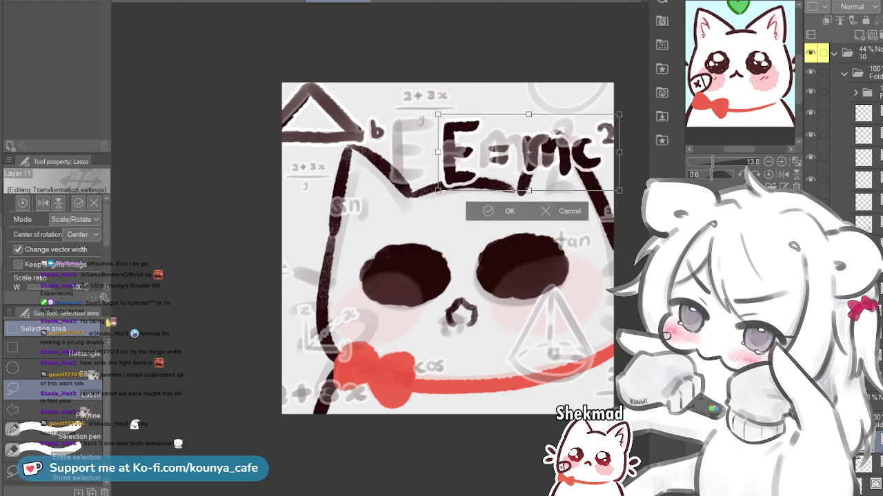
{"action": "key", "text": "Return"}
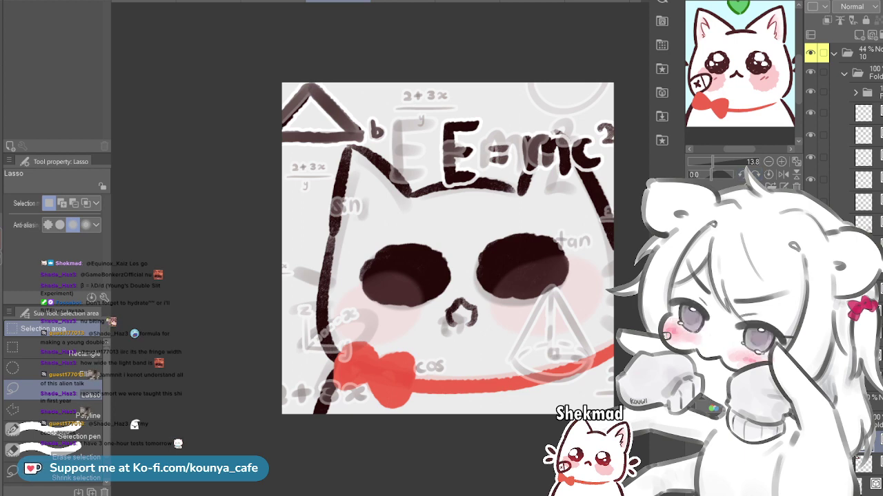
{"action": "key", "text": "ctrl+z"}
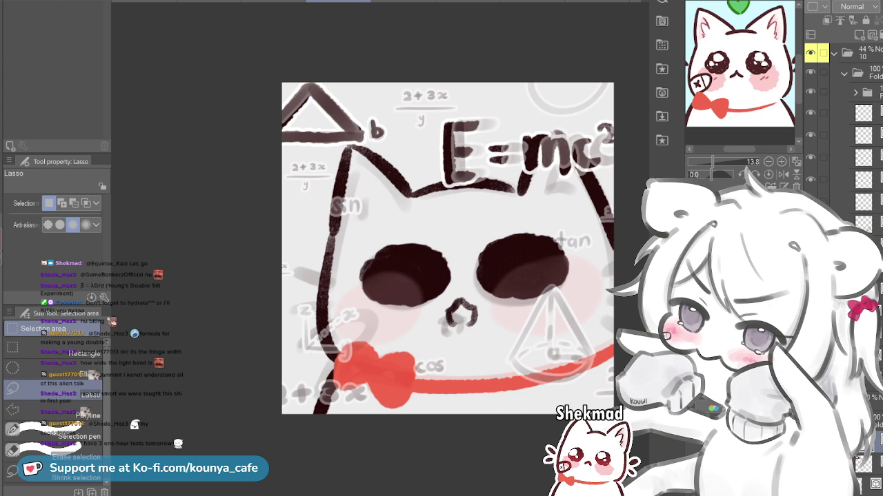
Nudge the drawn E = mc² equation slightly left
{"action": "key", "text": "ctrl+t"}
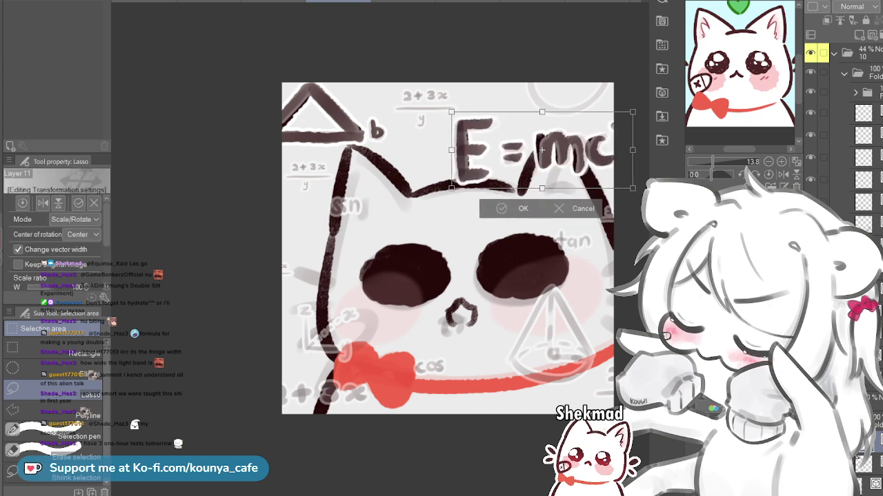
{"action": "left_click_drag", "start_coordinate": [542, 149], "coordinate": [541, 150]}
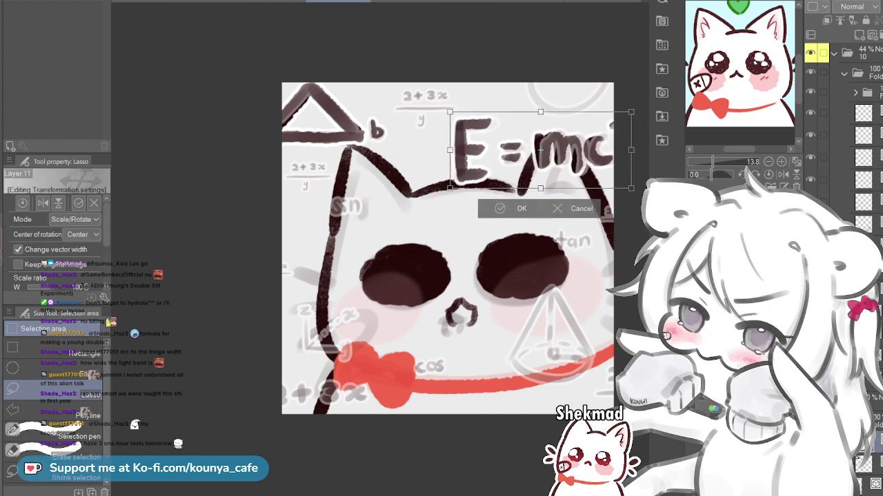
{"action": "key", "text": "Return"}
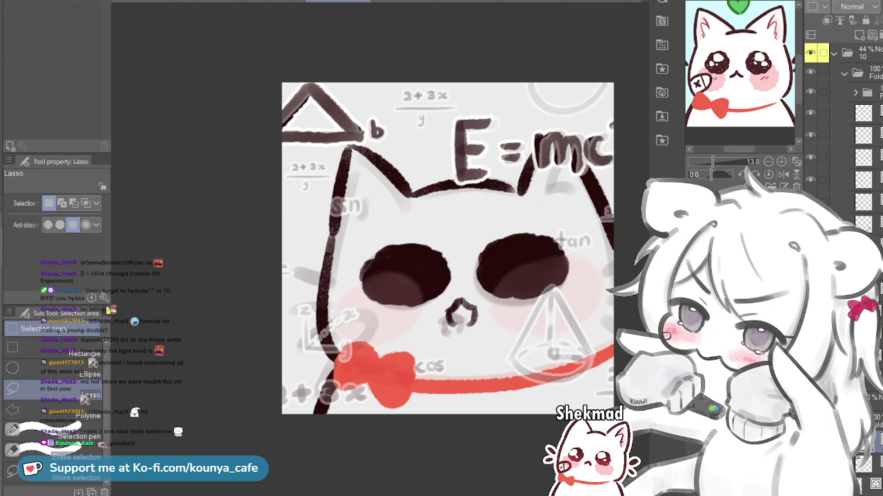
Try outlining the bandage on the cat's left cheek with the G-pen at brush size 74
{"action": "key", "text": "p"}
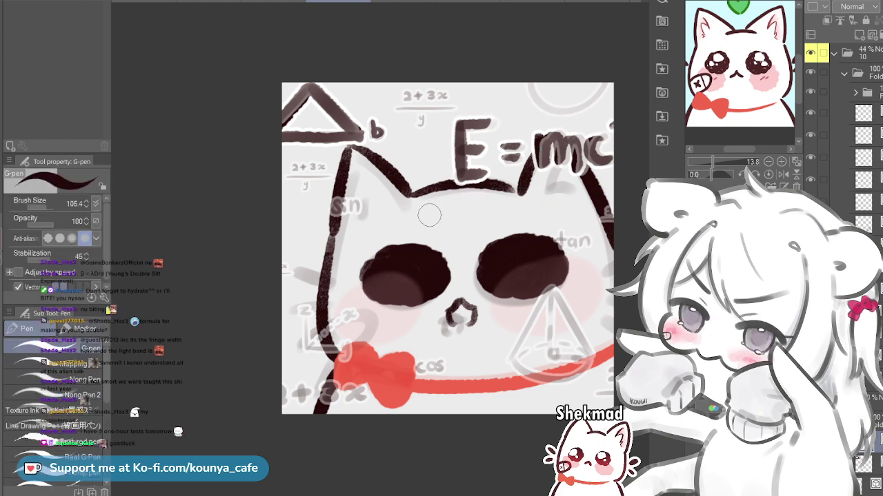
{"action": "key", "text": "bracketright"}
{"action": "scroll", "coordinate": [343, 244], "scroll_direction": "up", "scroll_amount": 2}
{"action": "left_click_drag", "start_coordinate": [342, 245], "coordinate": [305, 231]}
{"action": "scroll", "coordinate": [300, 269], "scroll_direction": "down", "scroll_amount": 2}
{"action": "left_click", "coordinate": [297, 223], "text": "ctrl"}
{"action": "left_click", "coordinate": [342, 153], "text": "ctrl"}
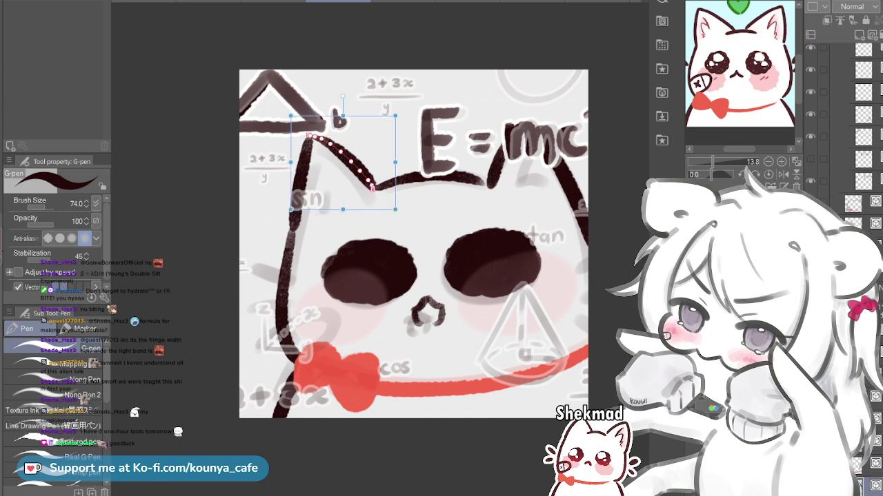
{"action": "left_click", "coordinate": [397, 195], "text": "ctrl"}
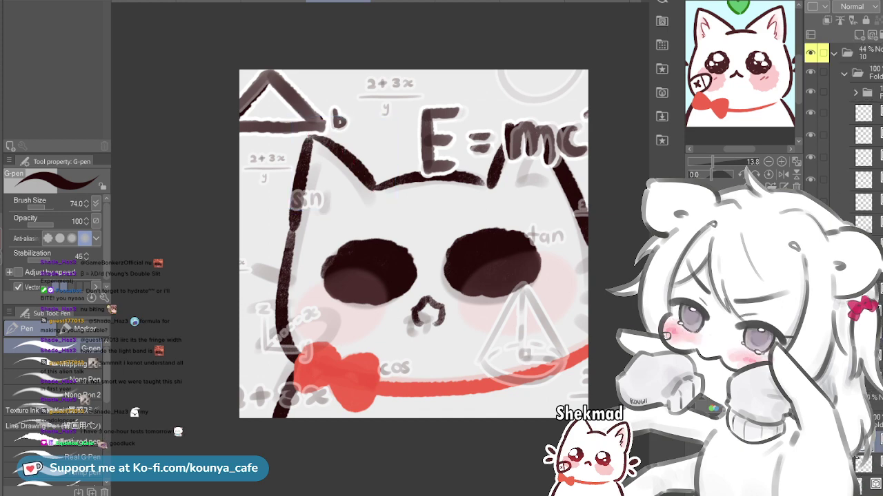
{"action": "left_click", "coordinate": [844, 74]}
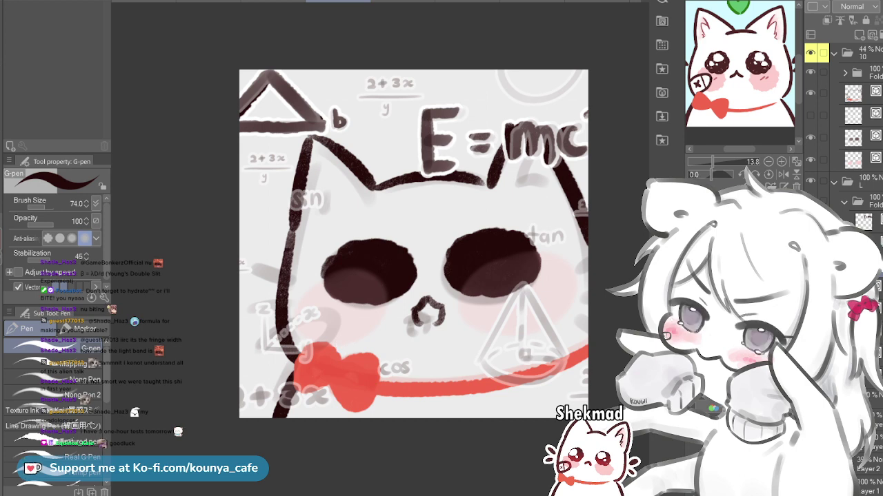
{"action": "mouse_move", "coordinate": [286, 336]}
{"action": "left_mouse_down"}
{"action": "mouse_move", "coordinate": [324, 311]}
{"action": "mouse_move", "coordinate": [337, 337]}
{"action": "mouse_move", "coordinate": [314, 353]}
{"action": "left_mouse_up"}
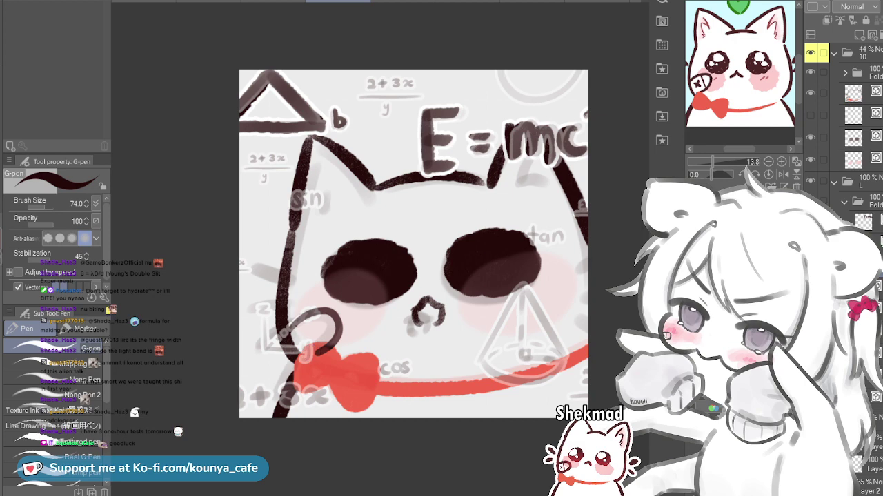
Draw the oval bandage with its x on the cat's left cheek in dark Serious pencil at brush size 76.2
{"action": "key", "text": "p"}
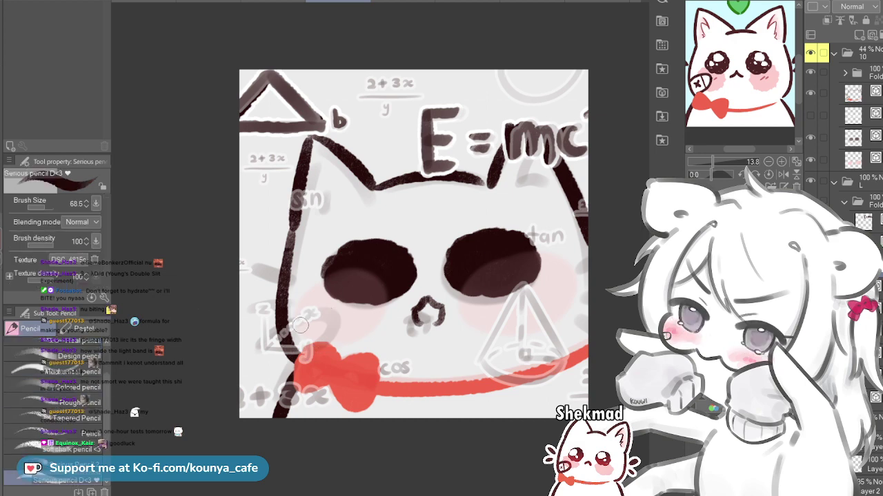
{"action": "key", "text": "bracketright"}
{"action": "key", "text": "bracketright"}
{"action": "key", "text": "bracketleft"}
{"action": "key", "text": "bracketright"}
{"action": "mouse_move", "coordinate": [289, 332]}
{"action": "left_mouse_down"}
{"action": "mouse_move", "coordinate": [323, 315]}
{"action": "mouse_move", "coordinate": [335, 333]}
{"action": "left_mouse_up"}
{"action": "key", "text": "ctrl+z"}
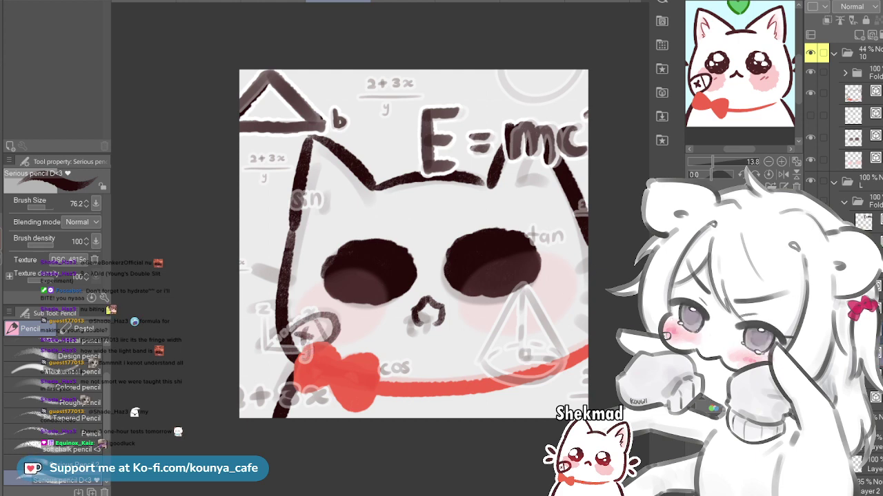
Paint the centre and lower part of the cat's face white with the G-pen at brush size 671.8
{"action": "scroll", "coordinate": [845, 207], "scroll_direction": "down", "scroll_amount": 1}
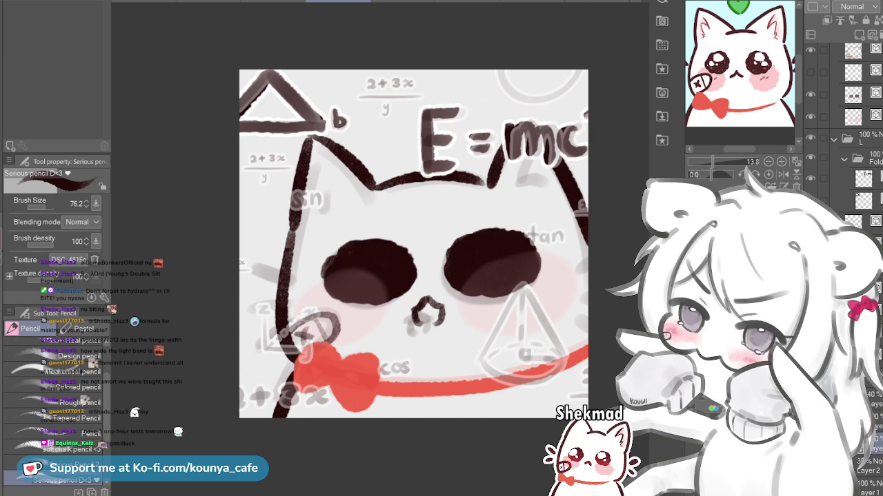
{"action": "key", "text": "x"}
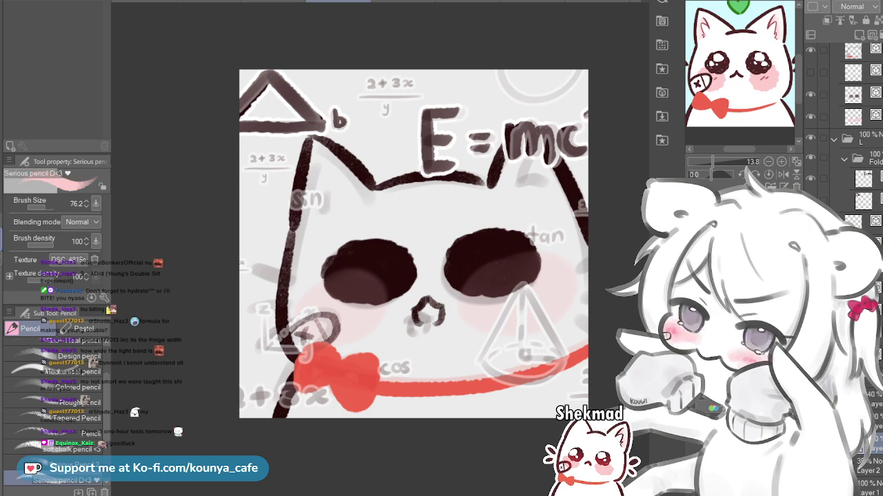
{"action": "key", "text": "p"}
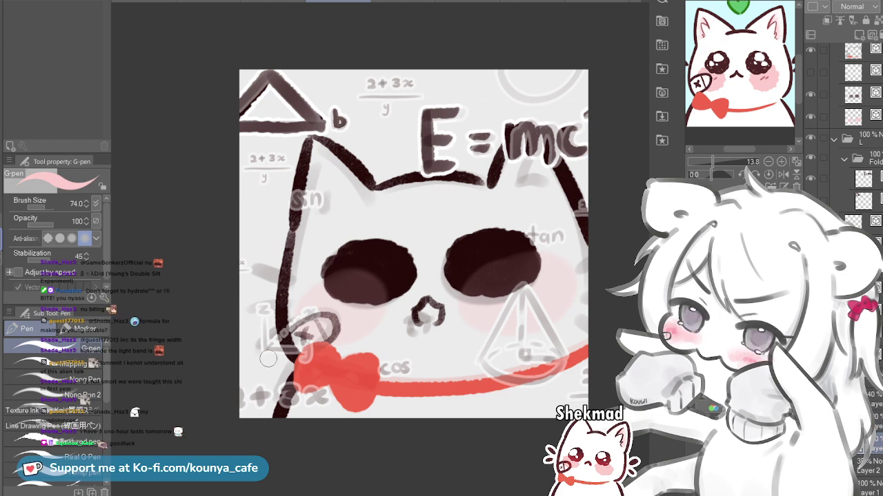
{"action": "left_click_drag", "start_coordinate": [373, 272], "coordinate": [395, 281]}
{"action": "mouse_move", "coordinate": [409, 316]}
{"action": "left_mouse_down"}
{"action": "mouse_move", "coordinate": [429, 337]}
{"action": "mouse_move", "coordinate": [494, 351]}
{"action": "mouse_move", "coordinate": [537, 410]}
{"action": "mouse_move", "coordinate": [506, 280]}
{"action": "mouse_move", "coordinate": [446, 302]}
{"action": "left_mouse_up"}
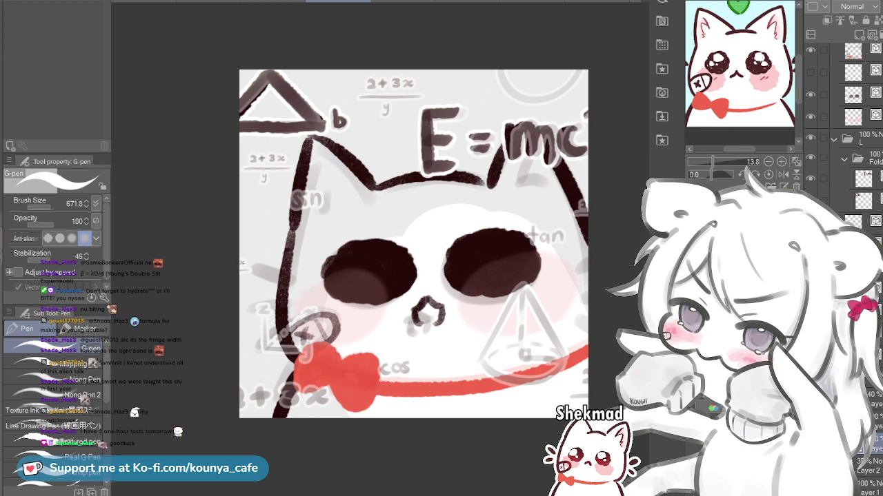
{"action": "left_click_drag", "start_coordinate": [351, 308], "coordinate": [346, 347]}
Paint white inside the outline from the left ear down the left side of the face at brush size 163
{"action": "scroll", "coordinate": [844, 276], "scroll_direction": "down", "scroll_amount": 1}
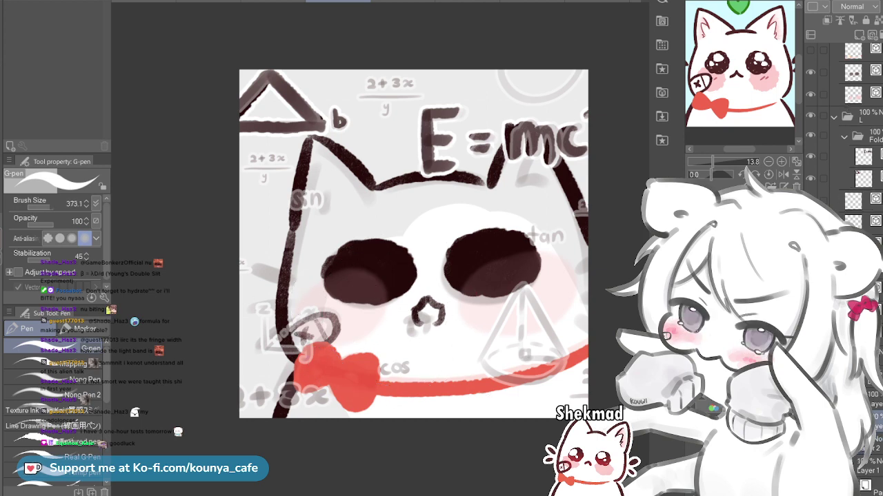
{"action": "left_click", "coordinate": [810, 485]}
{"action": "left_click", "coordinate": [810, 486]}
{"action": "mouse_move", "coordinate": [323, 165]}
{"action": "left_mouse_down"}
{"action": "mouse_move", "coordinate": [313, 143]}
{"action": "mouse_move", "coordinate": [304, 200]}
{"action": "mouse_move", "coordinate": [311, 185]}
{"action": "mouse_move", "coordinate": [304, 149]}
{"action": "mouse_move", "coordinate": [301, 216]}
{"action": "mouse_move", "coordinate": [305, 196]}
{"action": "mouse_move", "coordinate": [295, 208]}
{"action": "mouse_move", "coordinate": [297, 199]}
{"action": "mouse_move", "coordinate": [291, 244]}
{"action": "mouse_move", "coordinate": [284, 199]}
{"action": "mouse_move", "coordinate": [272, 239]}
{"action": "mouse_move", "coordinate": [271, 319]}
{"action": "left_mouse_up"}
{"action": "scroll", "coordinate": [314, 182], "scroll_direction": "up", "scroll_amount": 1}
{"action": "key", "text": "ctrl+z"}
{"action": "left_click_drag", "start_coordinate": [279, 233], "coordinate": [268, 312]}
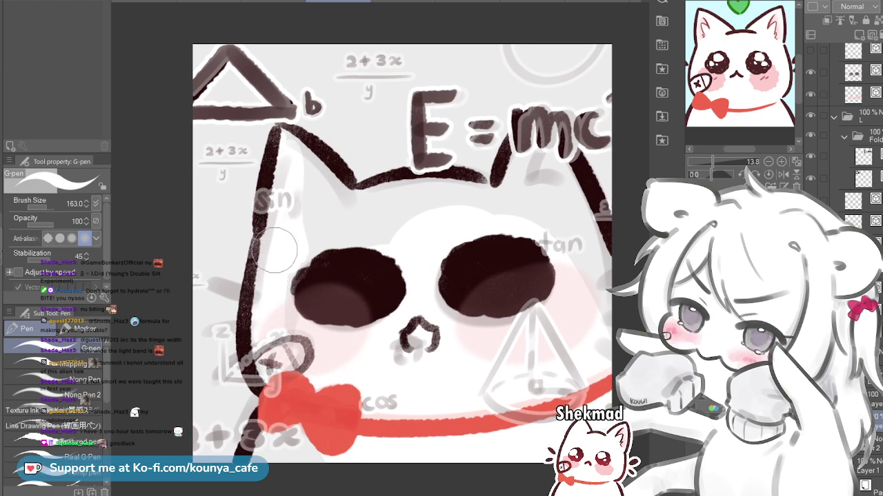
{"action": "mouse_move", "coordinate": [279, 233]}
{"action": "left_mouse_down"}
{"action": "mouse_move", "coordinate": [262, 306]}
{"action": "mouse_move", "coordinate": [264, 350]}
{"action": "mouse_move", "coordinate": [283, 378]}
{"action": "left_mouse_up"}
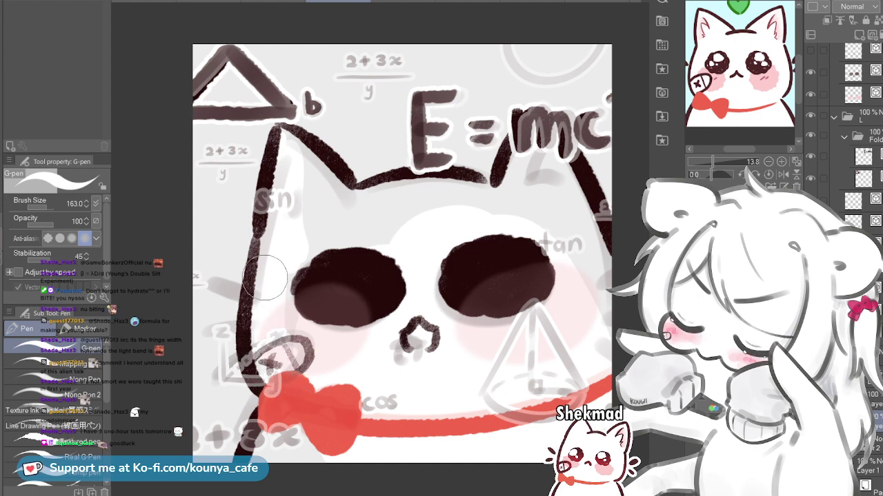
{"action": "left_click_drag", "start_coordinate": [285, 185], "coordinate": [323, 294]}
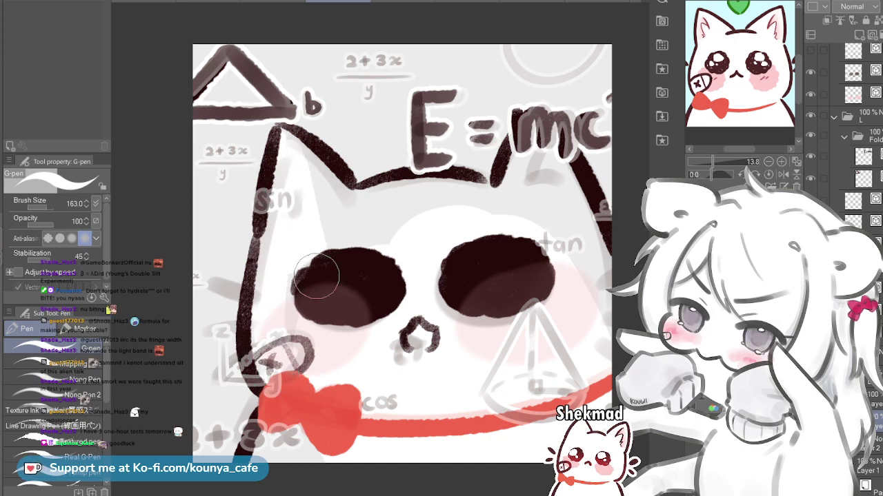
Fill the rest of the left ear and the forehead with white
{"action": "key", "text": "["}
{"action": "left_click_drag", "start_coordinate": [286, 142], "coordinate": [366, 219]}
{"action": "mouse_move", "coordinate": [307, 178]}
{"action": "left_mouse_down"}
{"action": "mouse_move", "coordinate": [358, 294]}
{"action": "mouse_move", "coordinate": [322, 231]}
{"action": "mouse_move", "coordinate": [366, 257]}
{"action": "left_mouse_up"}
{"action": "key", "text": "["}
{"action": "key", "text": "["}
{"action": "key", "text": "["}
{"action": "left_click_drag", "start_coordinate": [332, 226], "coordinate": [420, 178]}
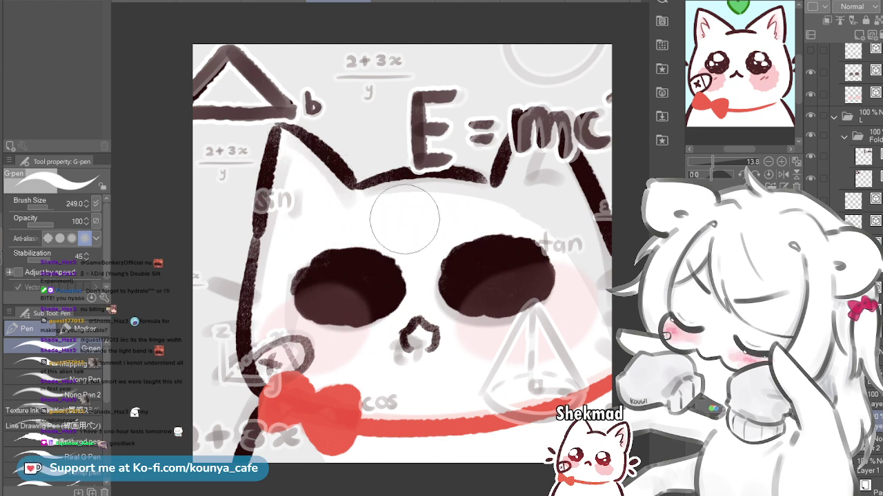
{"action": "mouse_move", "coordinate": [346, 209]}
{"action": "left_mouse_down"}
{"action": "mouse_move", "coordinate": [366, 198]}
{"action": "mouse_move", "coordinate": [523, 219]}
{"action": "mouse_move", "coordinate": [467, 190]}
{"action": "mouse_move", "coordinate": [364, 211]}
{"action": "mouse_move", "coordinate": [447, 189]}
{"action": "mouse_move", "coordinate": [508, 218]}
{"action": "left_mouse_up"}
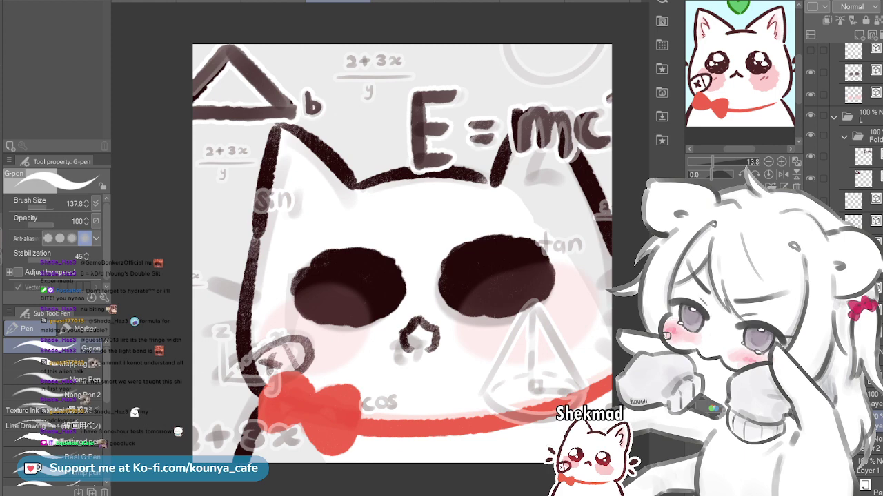
Hide the drawn triangle and equation, and fill the right ear and right side of the cat's head with white
{"action": "left_click", "coordinate": [810, 135]}
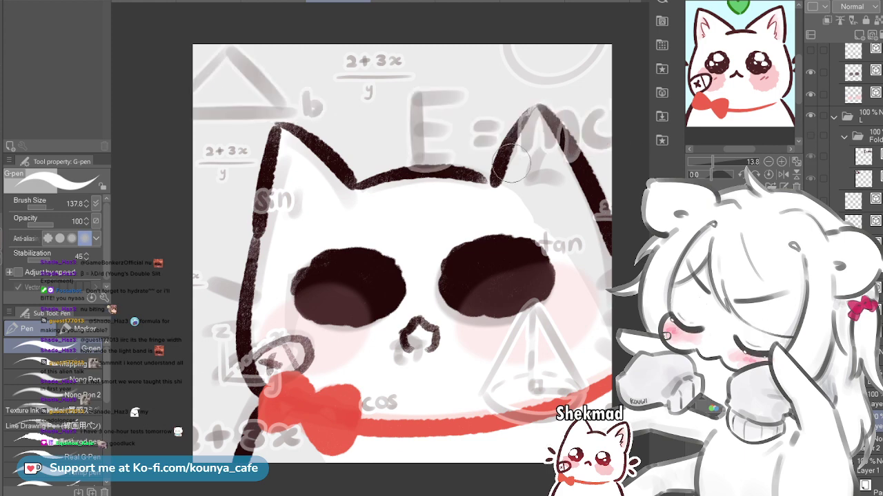
{"action": "mouse_move", "coordinate": [540, 121]}
{"action": "left_mouse_down"}
{"action": "mouse_move", "coordinate": [509, 190]}
{"action": "mouse_move", "coordinate": [541, 110]}
{"action": "mouse_move", "coordinate": [594, 266]}
{"action": "left_mouse_up"}
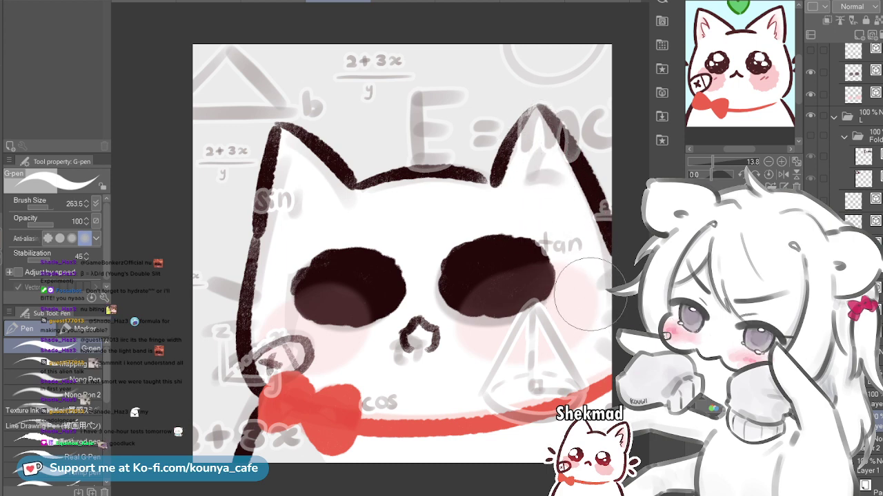
{"action": "key", "text": "bracketleft"}
{"action": "key", "text": "bracketleft"}
{"action": "key", "text": "bracketleft"}
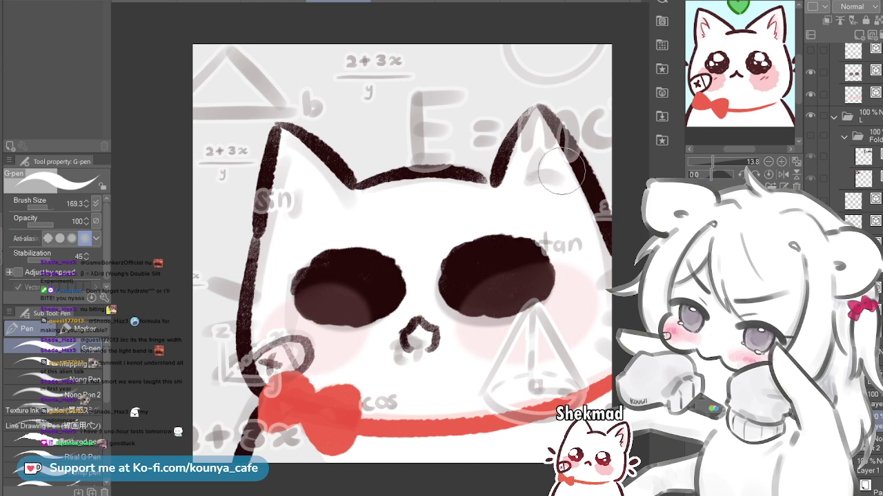
{"action": "key", "text": "bracketright"}
{"action": "key", "text": "bracketright"}
{"action": "key", "text": "bracketright"}
{"action": "key", "text": "bracketright"}
{"action": "key", "text": "bracketright"}
{"action": "key", "text": "bracketright"}
{"action": "key", "text": "bracketright"}
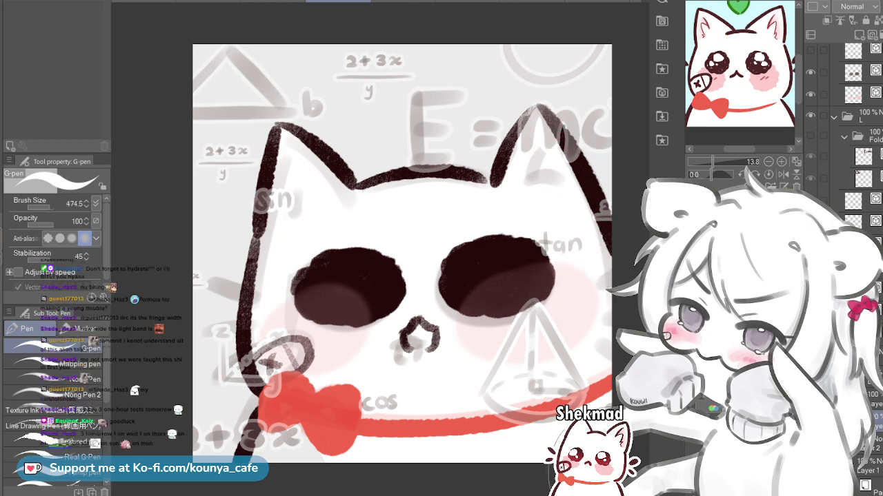
{"action": "key", "text": "bracketleft"}
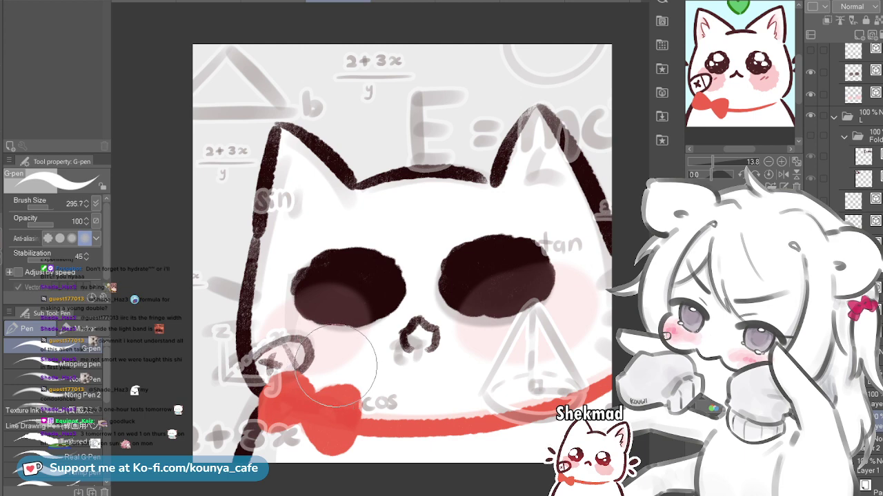
{"action": "key", "text": "bracketleft"}
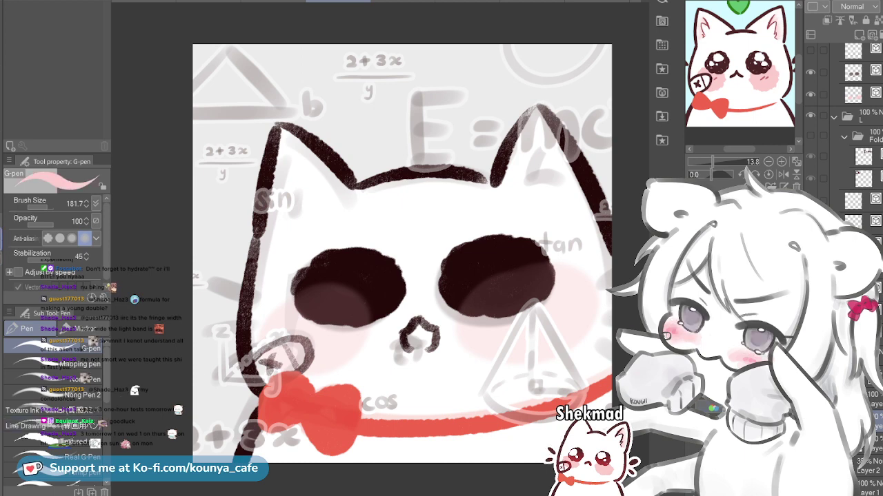
Paint pink blush on both of the cat's cheeks with the Marzipan pencil D3 at brush size 198.7
{"action": "key", "text": "p"}
{"action": "scroll", "coordinate": [55, 447], "scroll_direction": "down", "scroll_amount": 1}
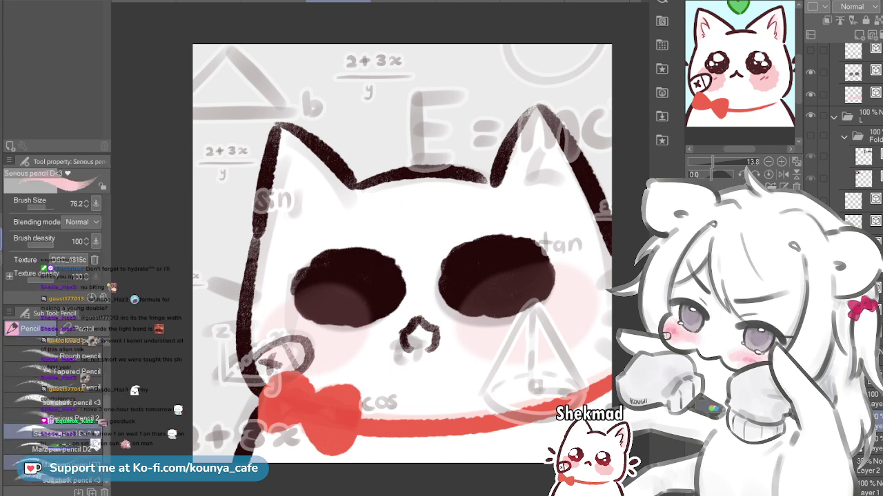
{"action": "left_click", "coordinate": [56, 464]}
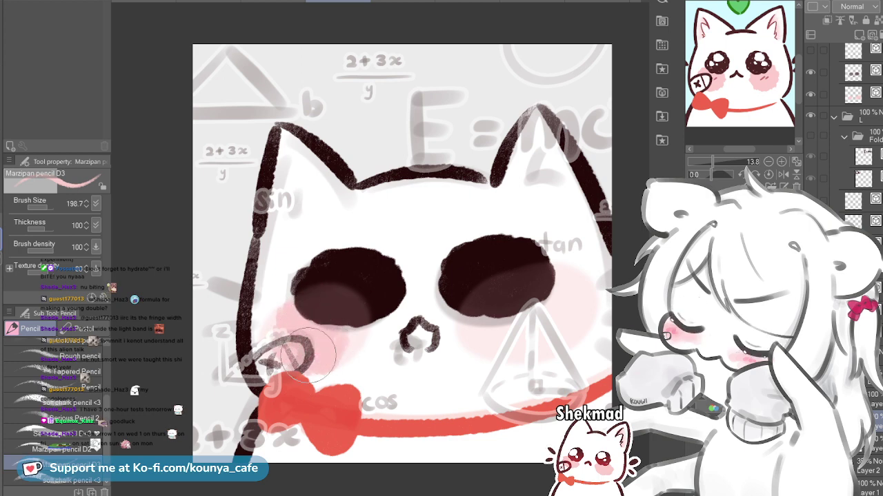
{"action": "left_click_drag", "start_coordinate": [329, 343], "coordinate": [344, 348]}
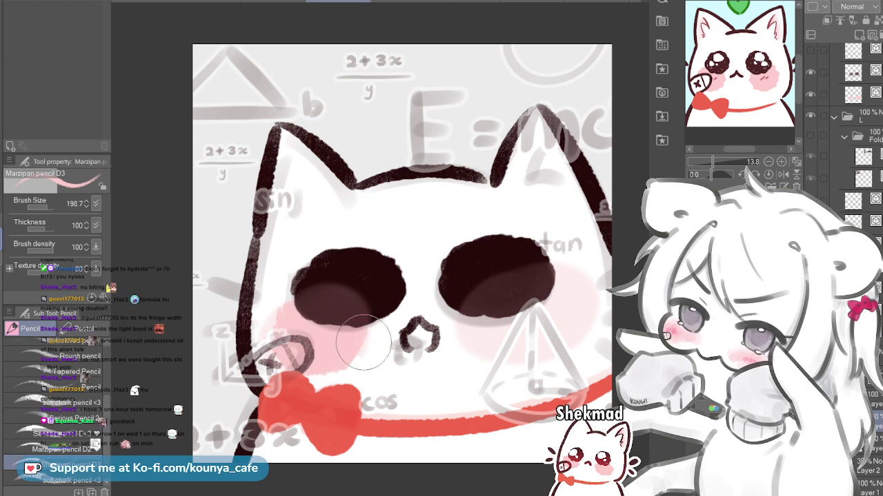
{"action": "mouse_move", "coordinate": [349, 322]}
{"action": "left_mouse_down"}
{"action": "mouse_move", "coordinate": [341, 344]}
{"action": "mouse_move", "coordinate": [316, 346]}
{"action": "mouse_move", "coordinate": [317, 362]}
{"action": "left_mouse_up"}
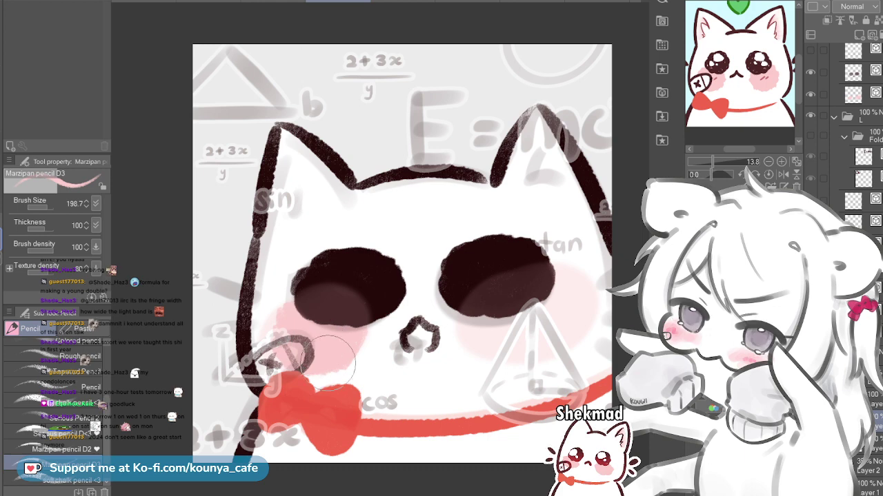
{"action": "mouse_move", "coordinate": [511, 300]}
{"action": "left_mouse_down"}
{"action": "mouse_move", "coordinate": [501, 319]}
{"action": "mouse_move", "coordinate": [522, 310]}
{"action": "left_mouse_up"}
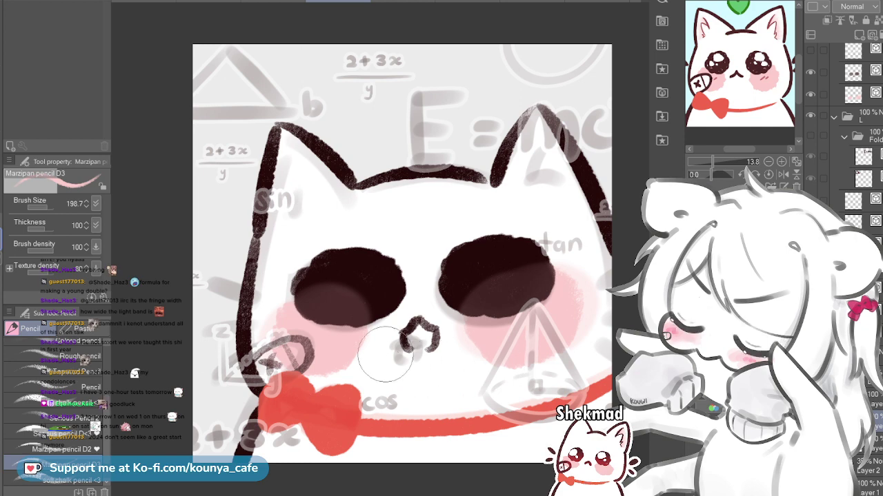
Lasso the right cheek's blush, nudge it slightly up and left, stretch it a little wider, and clear the selection
{"action": "key", "text": "m"}
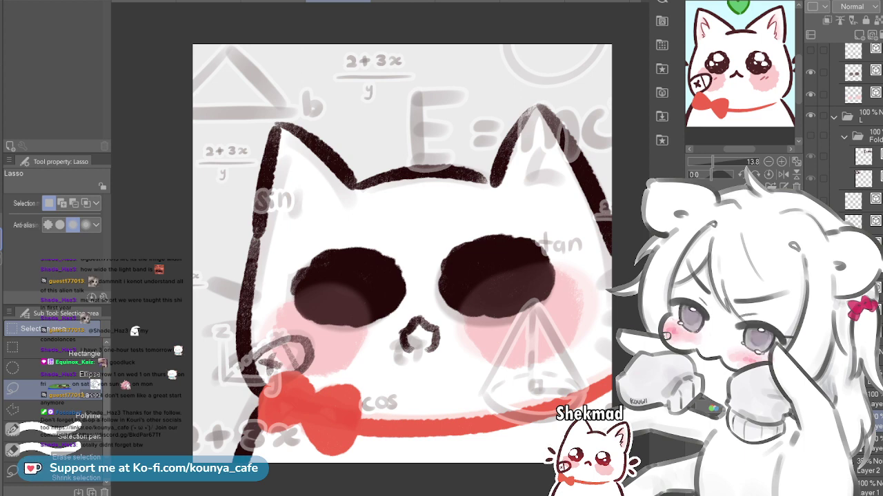
{"action": "key", "text": "p"}
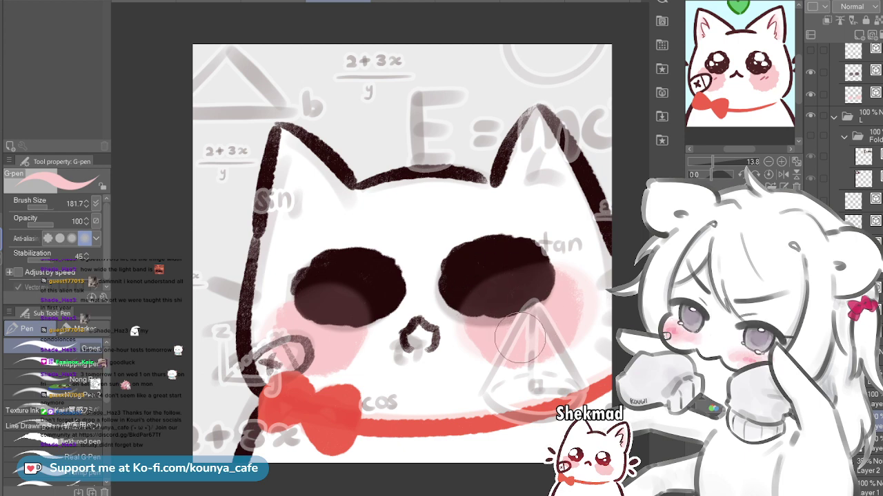
{"action": "key", "text": "m"}
{"action": "left_click_drag", "start_coordinate": [541, 417], "coordinate": [493, 222]}
{"action": "key", "text": "ctrl+t"}
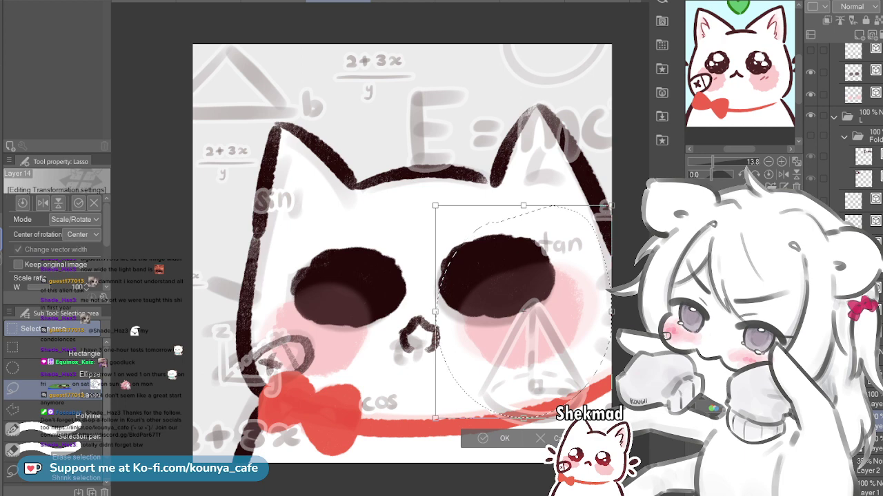
{"action": "left_click_drag", "start_coordinate": [524, 312], "coordinate": [520, 307]}
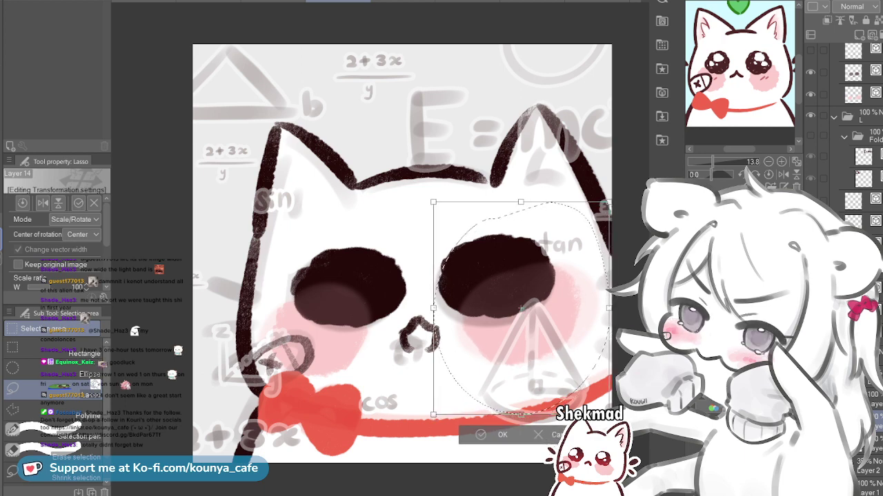
{"action": "left_click_drag", "start_coordinate": [607, 204], "coordinate": [619, 204]}
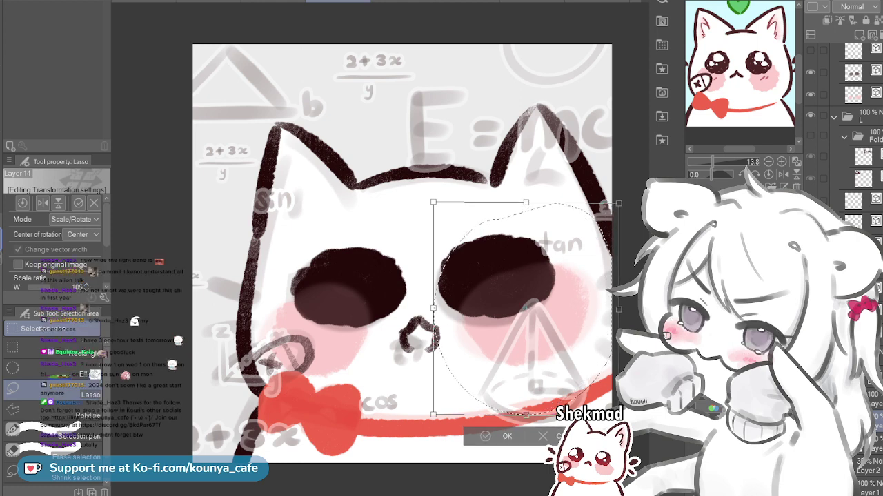
{"action": "key", "text": "Return"}
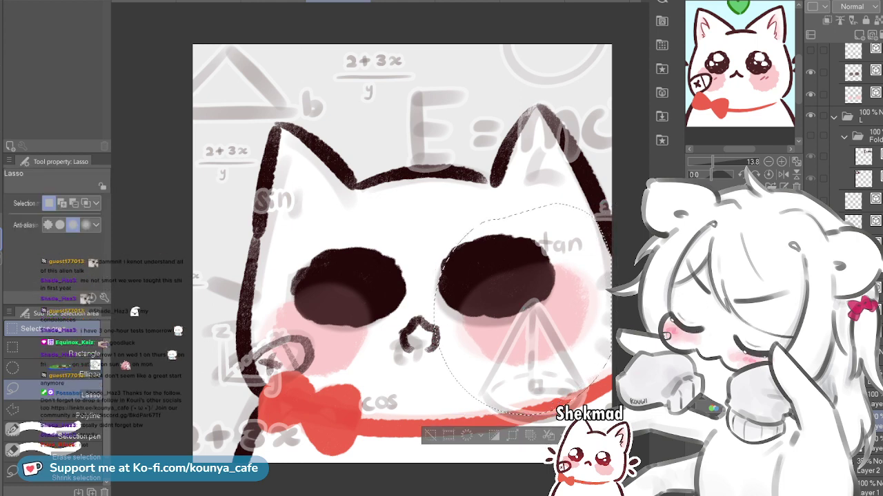
{"action": "key", "text": "ctrl+d"}
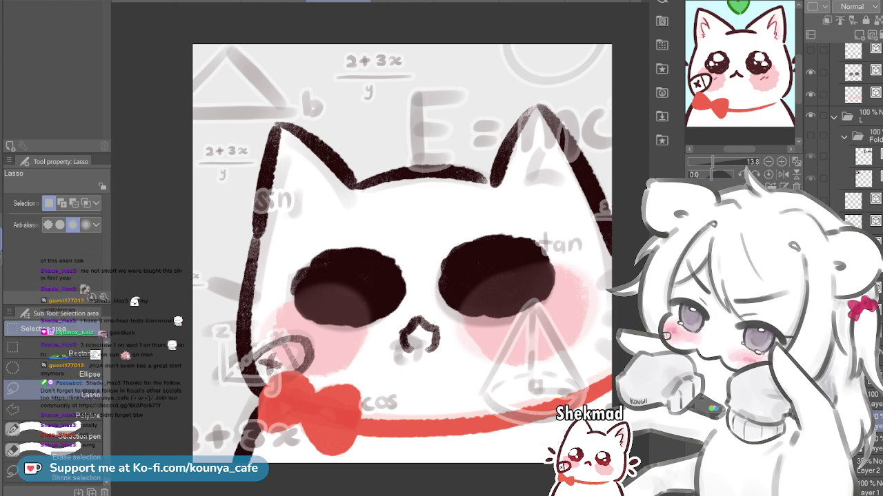
Set the layer's blending mode to Multiply and draw short red blush lines on both cheeks with Marzipan pencil D3 at brush size 64.1
{"action": "key", "text": "p"}
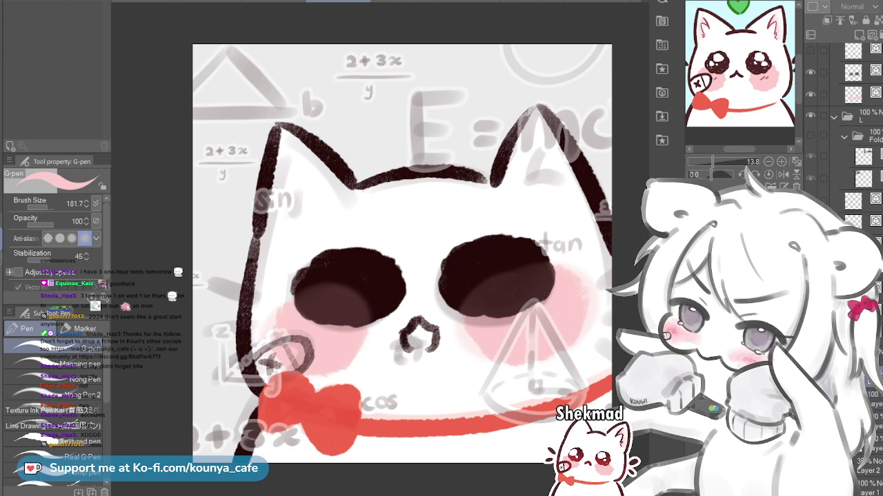
{"action": "left_click_drag", "start_coordinate": [408, 349], "coordinate": [433, 349]}
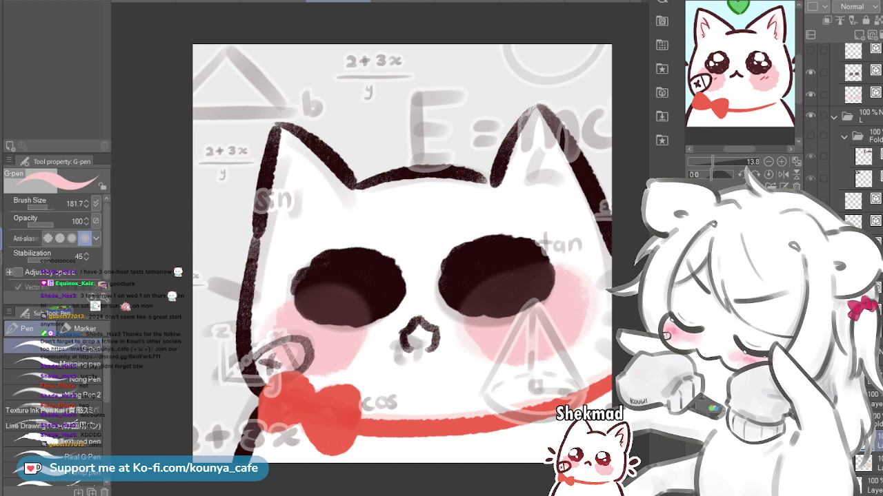
{"action": "left_click", "coordinate": [855, 7]}
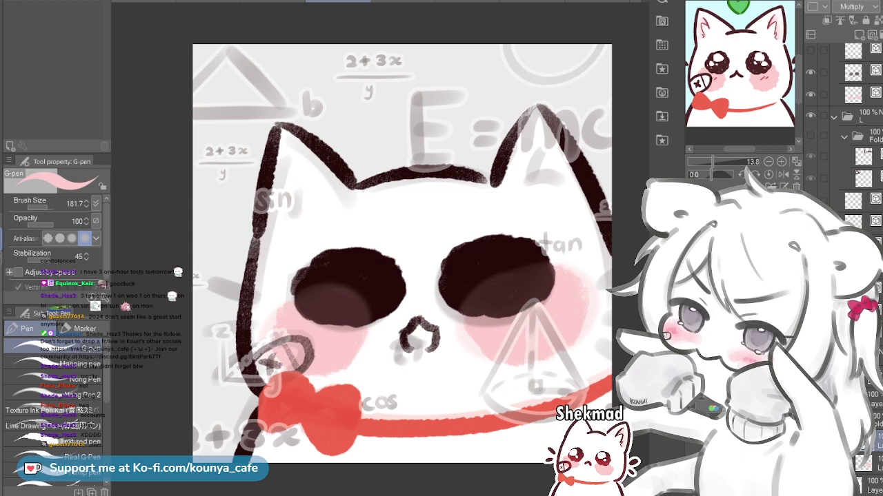
{"action": "key", "text": "p"}
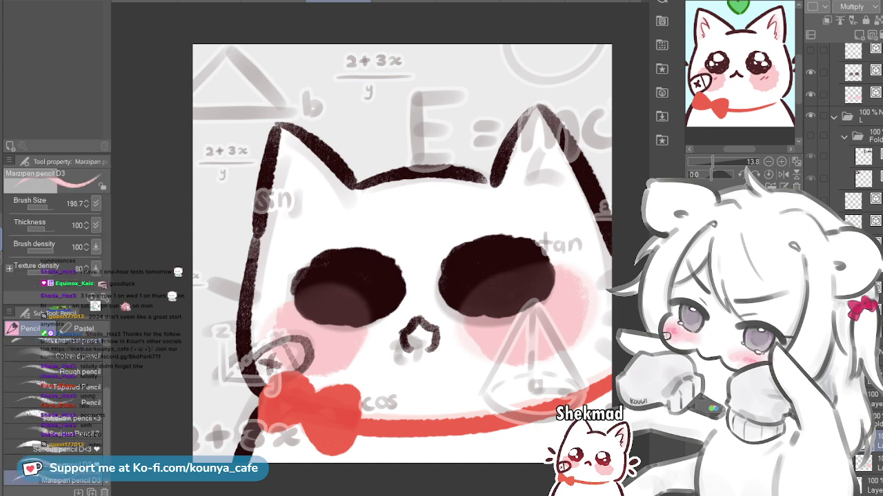
{"action": "key", "text": "["}
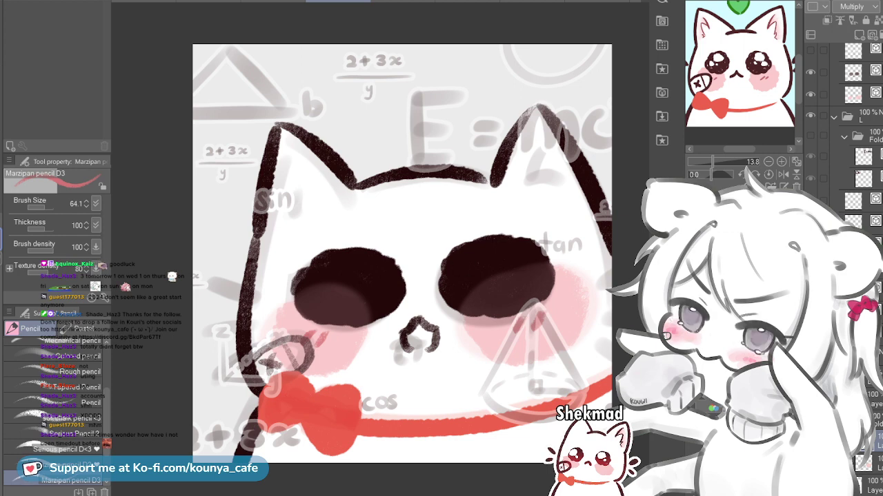
{"action": "key", "text": "x"}
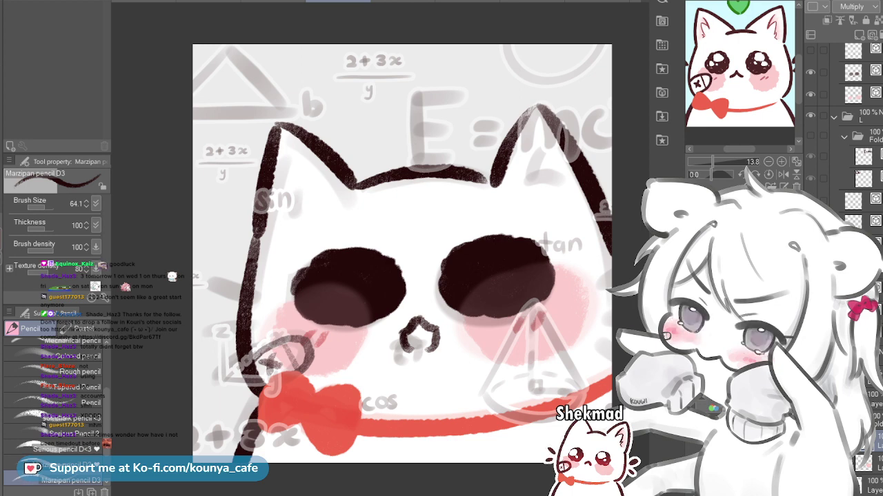
{"action": "left_click_drag", "start_coordinate": [739, 72], "coordinate": [749, 69]}
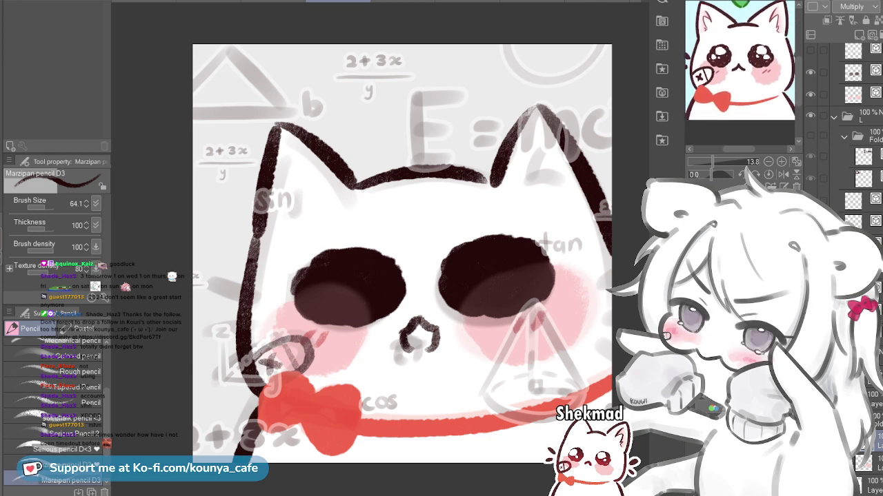
{"action": "key", "text": "x"}
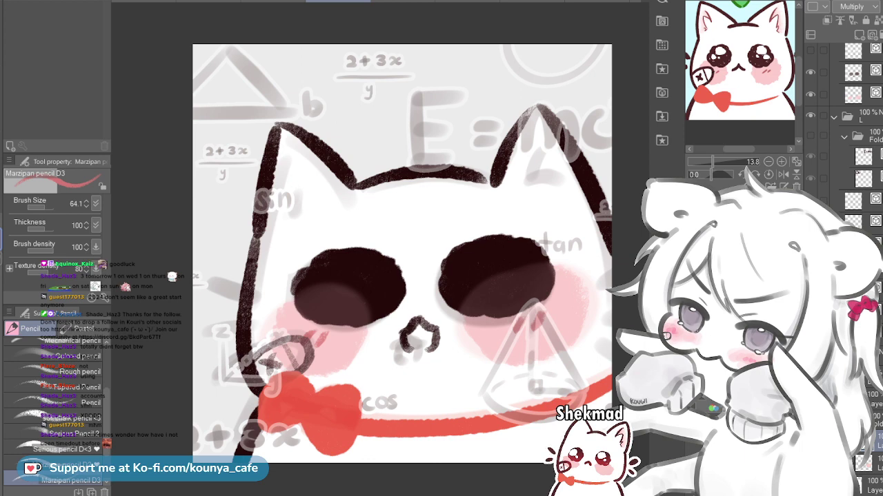
{"action": "key", "text": "x"}
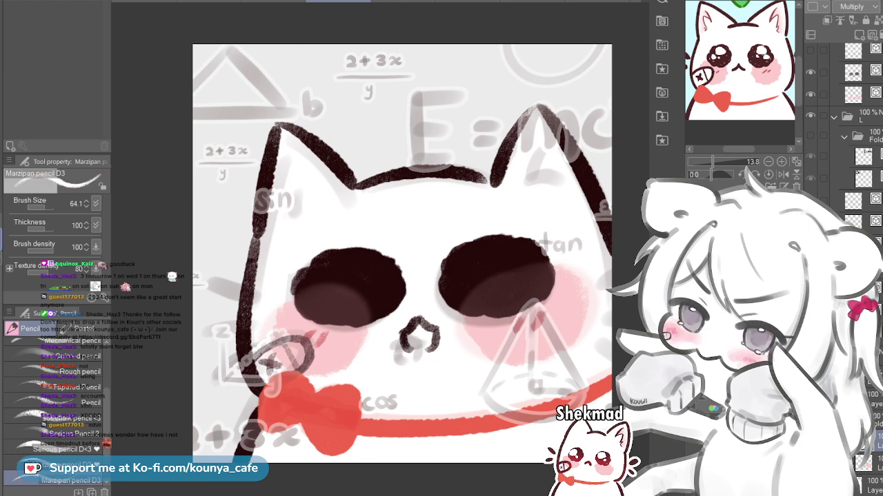
{"action": "left_click", "coordinate": [877, 463]}
{"action": "left_click", "coordinate": [877, 464]}
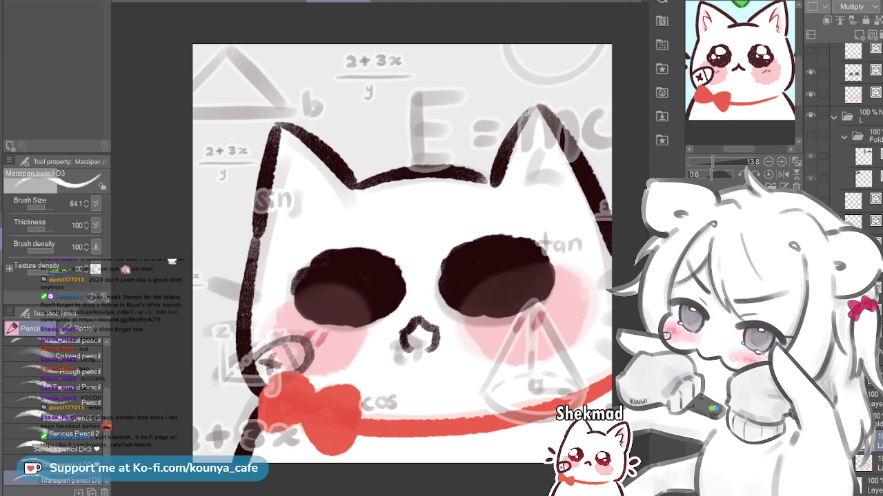
{"action": "scroll", "coordinate": [870, 442], "scroll_direction": "down", "scroll_amount": 3}
{"action": "left_click", "coordinate": [872, 467]}
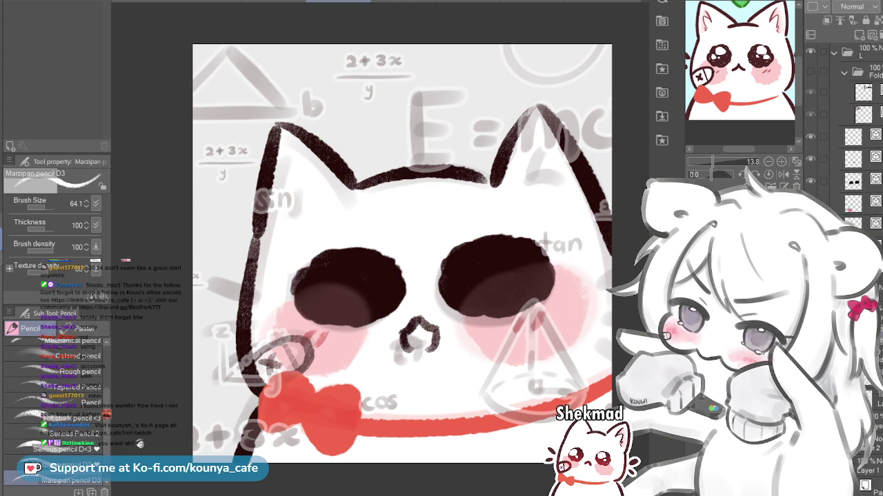
{"action": "scroll", "coordinate": [870, 463], "scroll_direction": "up", "scroll_amount": 1}
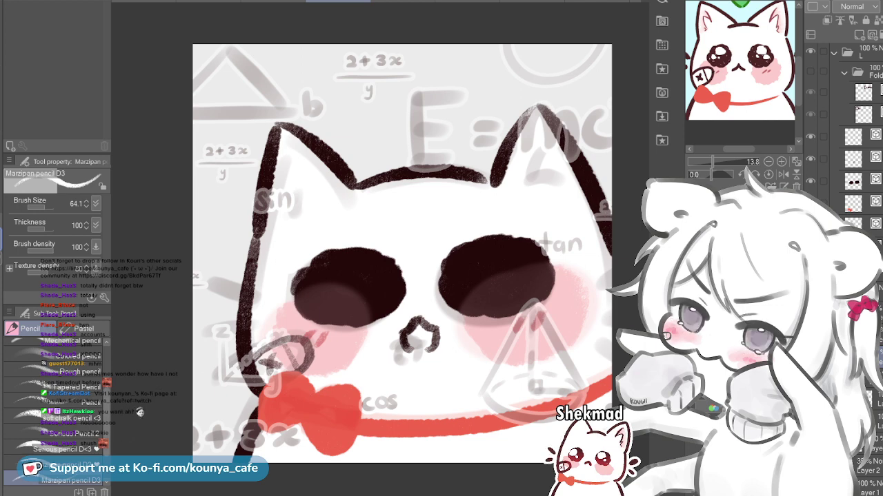
Draw two dark whiskers across the left edge of the cat's face with Serious pencil D<3 at brush size 74.6
{"action": "left_click", "coordinate": [62, 449]}
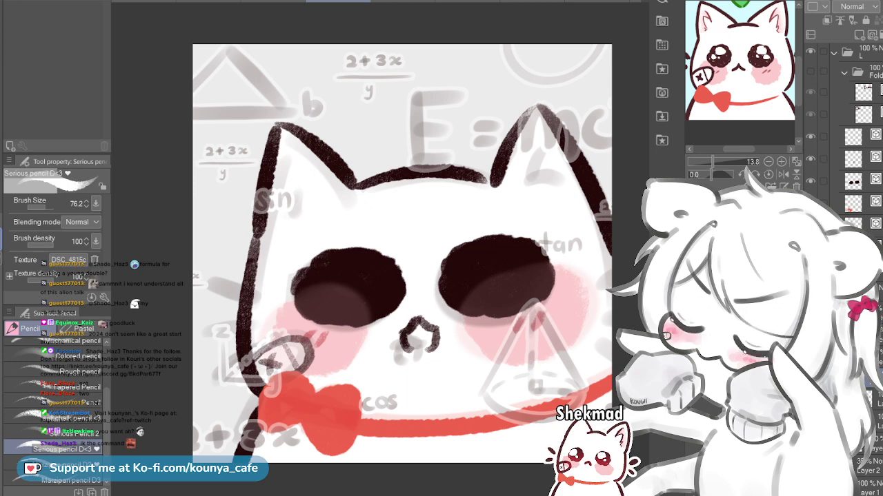
{"action": "left_click", "coordinate": [843, 379]}
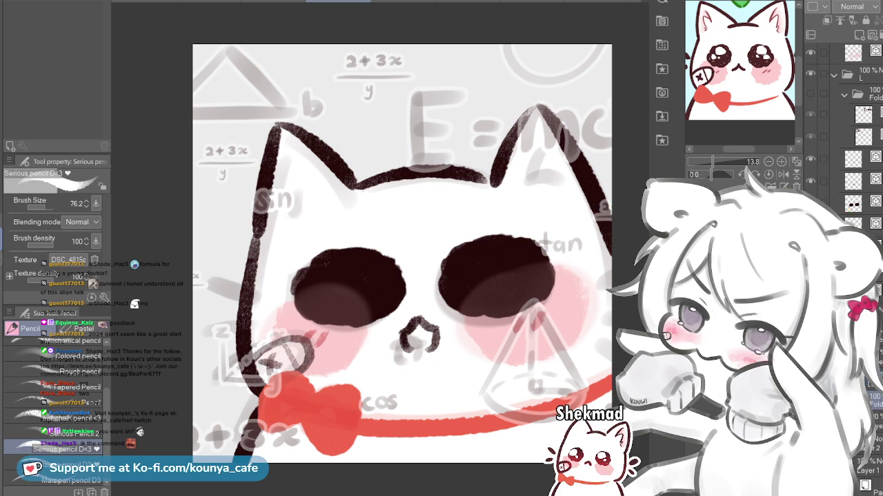
{"action": "key", "text": "ctrl+t"}
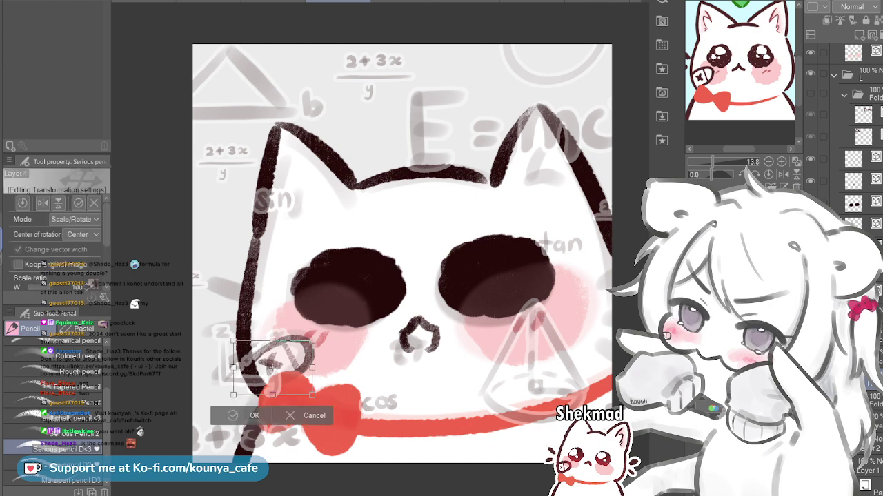
{"action": "key", "text": "Escape"}
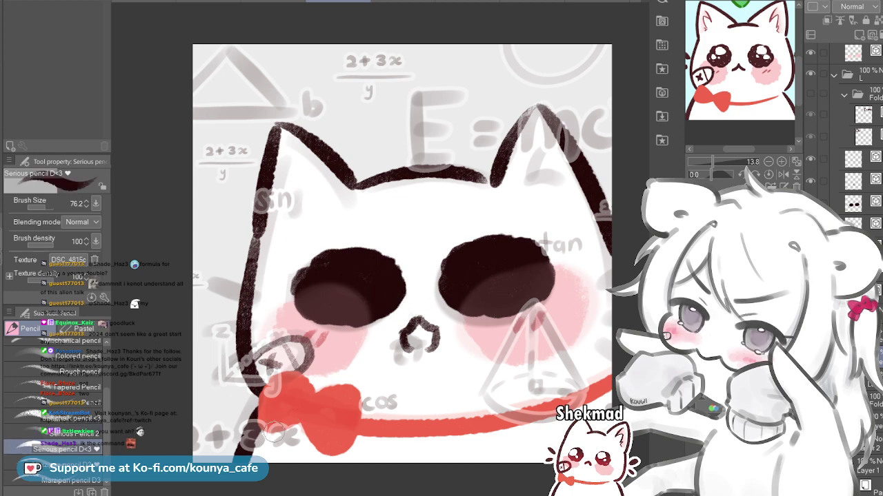
{"action": "key", "text": "["}
{"action": "key", "text": "ctrl+z"}
{"action": "mouse_move", "coordinate": [212, 283]}
{"action": "left_mouse_down"}
{"action": "mouse_move", "coordinate": [255, 293]}
{"action": "mouse_move", "coordinate": [210, 288]}
{"action": "left_mouse_up"}
{"action": "key", "text": "ctrl+z"}
{"action": "key", "text": "ctrl+z"}
{"action": "mouse_move", "coordinate": [258, 300]}
{"action": "left_mouse_down"}
{"action": "mouse_move", "coordinate": [211, 287]}
{"action": "mouse_move", "coordinate": [254, 297]}
{"action": "left_mouse_up"}
{"action": "key", "text": "ctrl+z"}
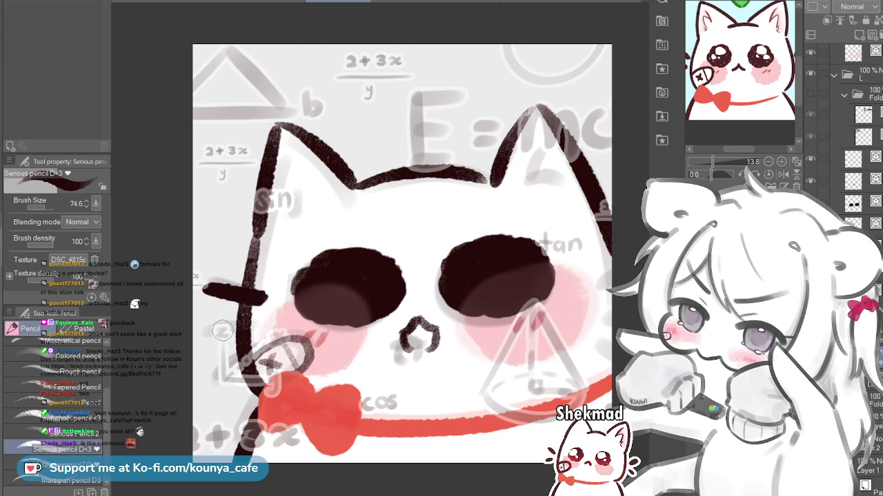
{"action": "left_click_drag", "start_coordinate": [211, 336], "coordinate": [257, 330]}
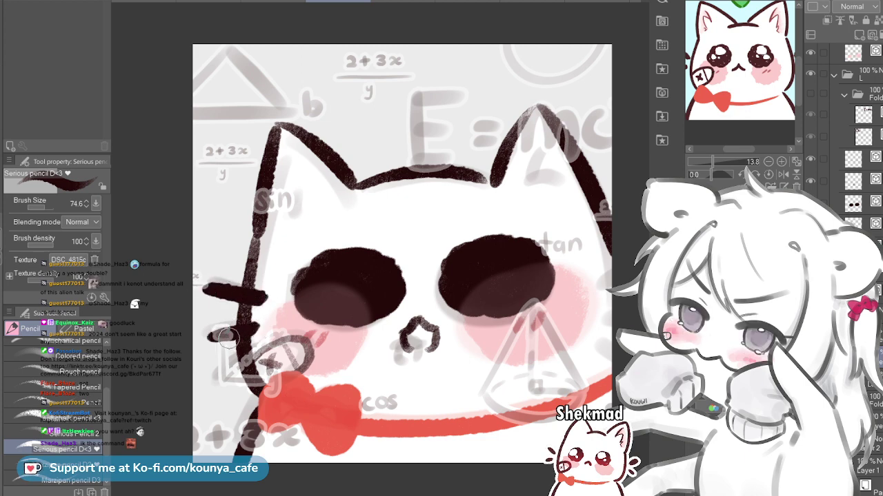
Draw two dark whiskers on the right edge of the cat's face and raise the brush size to 86.8
{"action": "left_click_drag", "start_coordinate": [609, 254], "coordinate": [596, 268]}
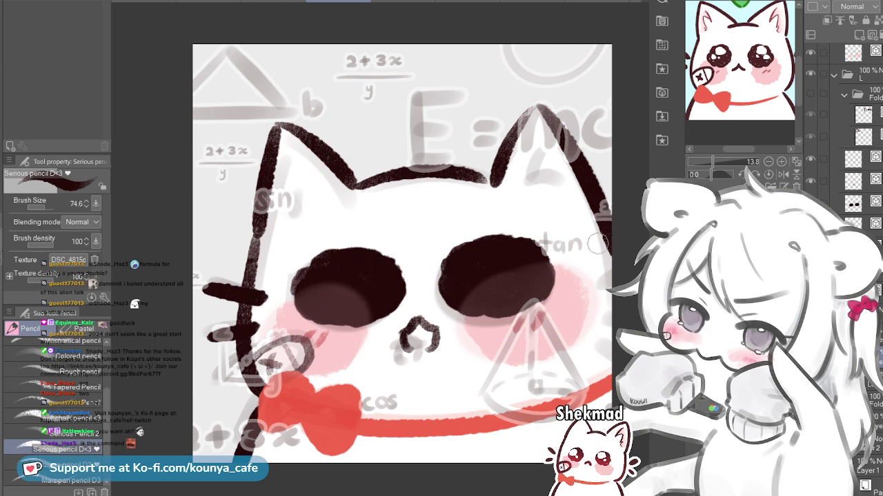
{"action": "key", "text": "]"}
{"action": "key", "text": "]"}
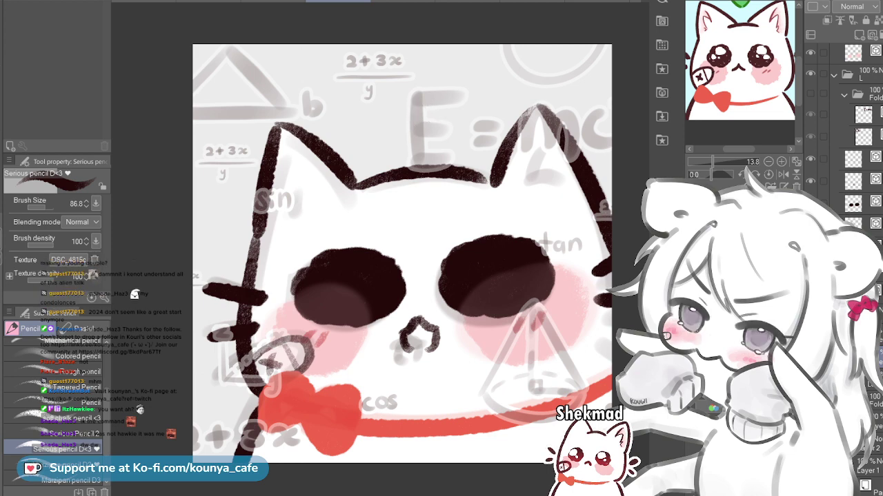
Show the folder with the drawn triangle and equation again and add a new layer at its top
{"action": "left_click", "coordinate": [810, 94]}
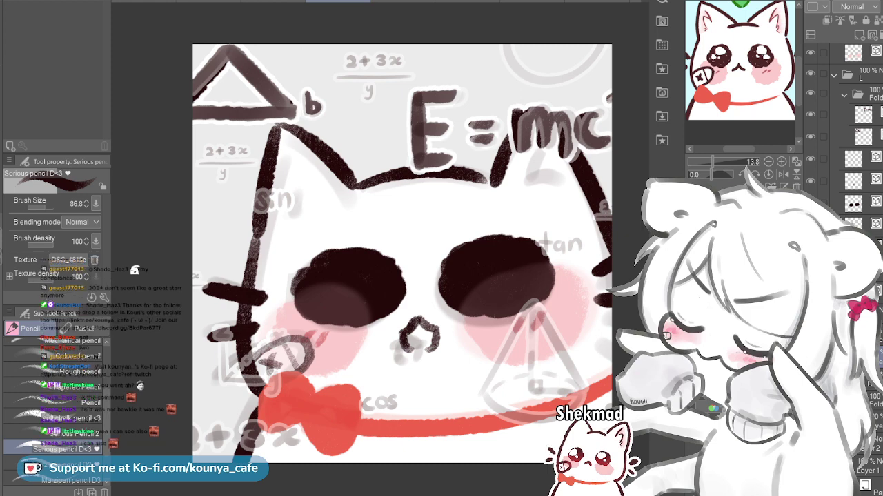
{"action": "left_click", "coordinate": [866, 223]}
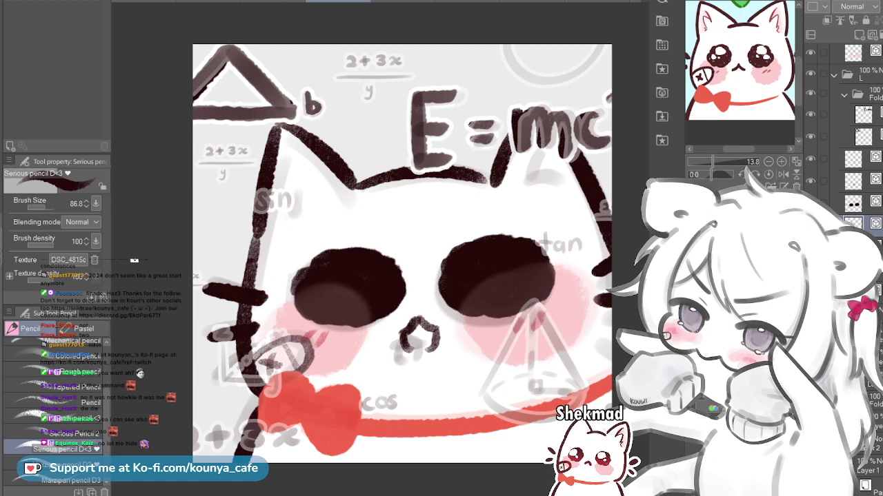
{"action": "left_click", "coordinate": [866, 159]}
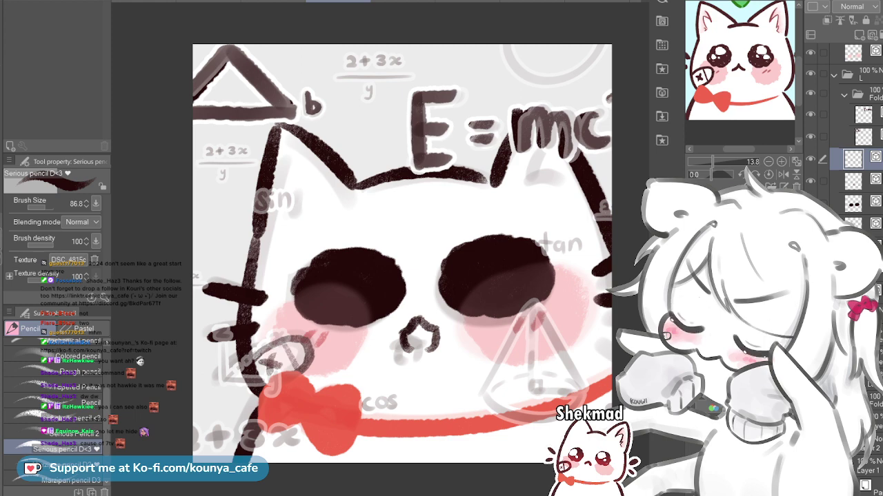
{"action": "left_click", "coordinate": [864, 115]}
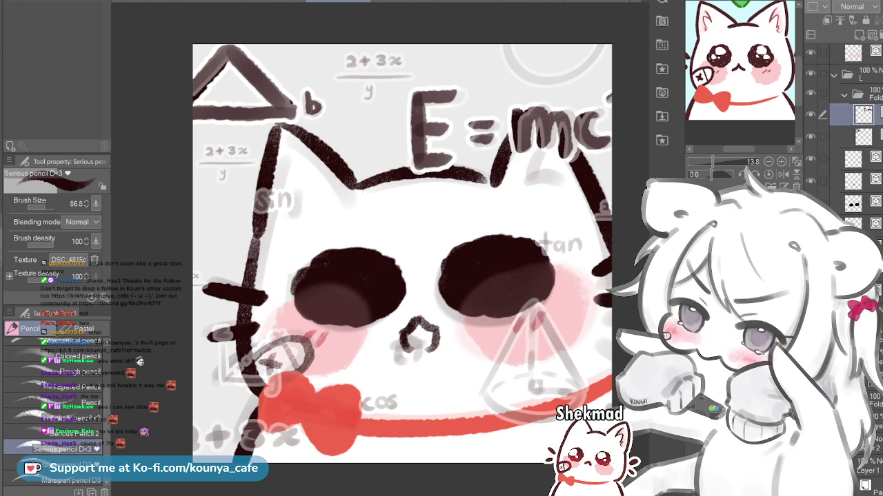
{"action": "key", "text": "ctrl+shift+n"}
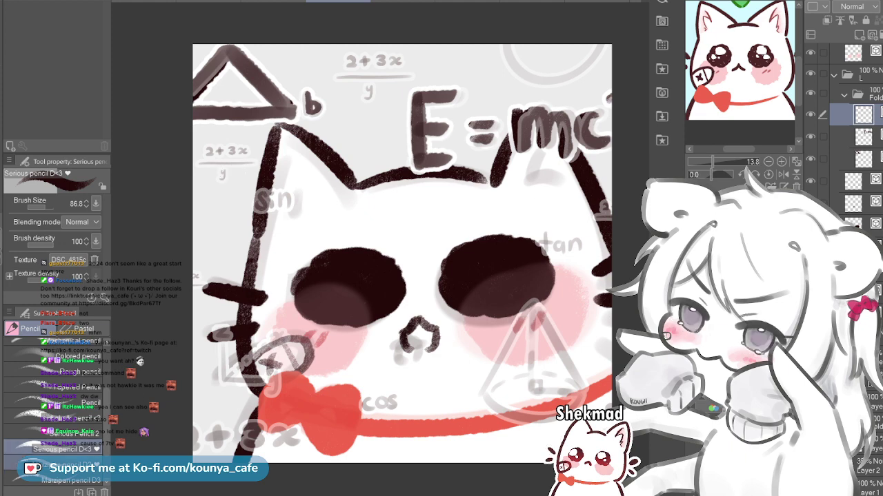
Trace the 2 and plus sign of the 2+3x fraction above the cat's head in dark brown with a smaller brush
{"action": "left_click_drag", "start_coordinate": [332, 106], "coordinate": [335, 131]}
{"action": "key", "text": "bracketleft"}
{"action": "key", "text": "bracketleft"}
{"action": "key", "text": "bracketleft"}
{"action": "key", "text": "bracketleft"}
{"action": "left_click_drag", "start_coordinate": [342, 98], "coordinate": [306, 130]}
{"action": "scroll", "coordinate": [357, 47], "scroll_direction": "up", "scroll_amount": 7}
{"action": "scroll", "coordinate": [351, 136], "scroll_direction": "down", "scroll_amount": 4}
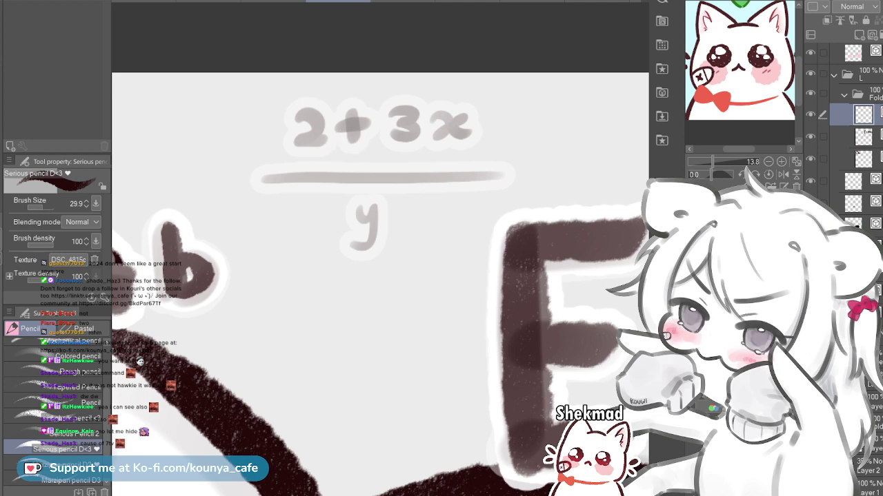
{"action": "mouse_move", "coordinate": [299, 119]}
{"action": "left_mouse_down"}
{"action": "mouse_move", "coordinate": [299, 115]}
{"action": "mouse_move", "coordinate": [314, 122]}
{"action": "mouse_move", "coordinate": [300, 141]}
{"action": "mouse_move", "coordinate": [332, 142]}
{"action": "mouse_move", "coordinate": [354, 135]}
{"action": "mouse_move", "coordinate": [340, 124]}
{"action": "mouse_move", "coordinate": [406, 127]}
{"action": "left_mouse_up"}
Trace the 3 and x of the 2+3x numerator in dark brown with Serious pencil D<3 at brush size 20.1
{"action": "key", "text": "ctrl+z"}
{"action": "key", "text": "bracketleft"}
{"action": "key", "text": "ctrl+z"}
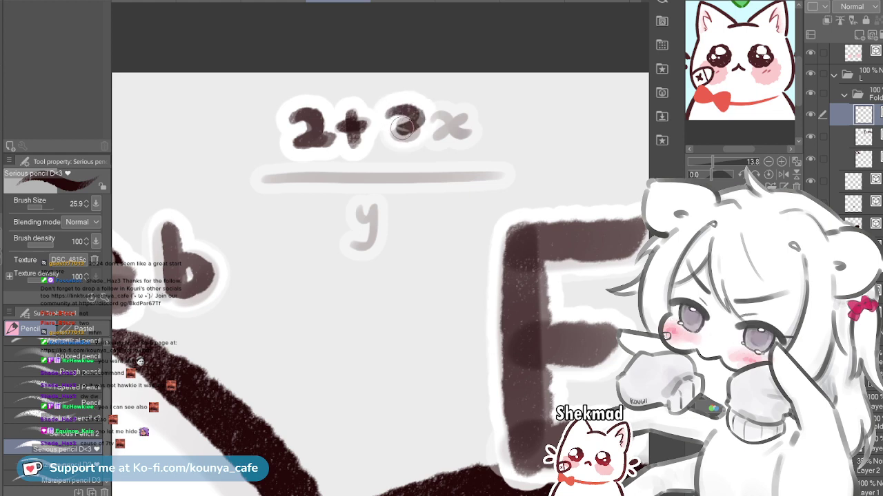
{"action": "key", "text": "ctrl+z"}
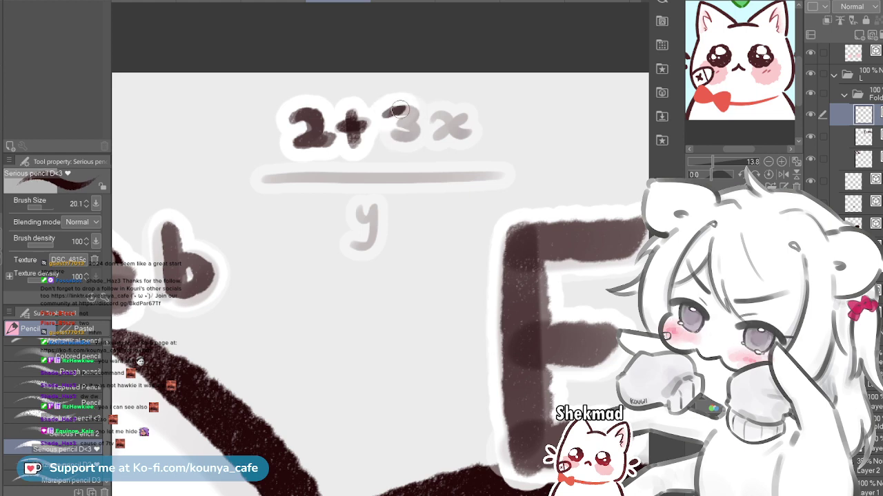
{"action": "left_click_drag", "start_coordinate": [395, 110], "coordinate": [393, 136]}
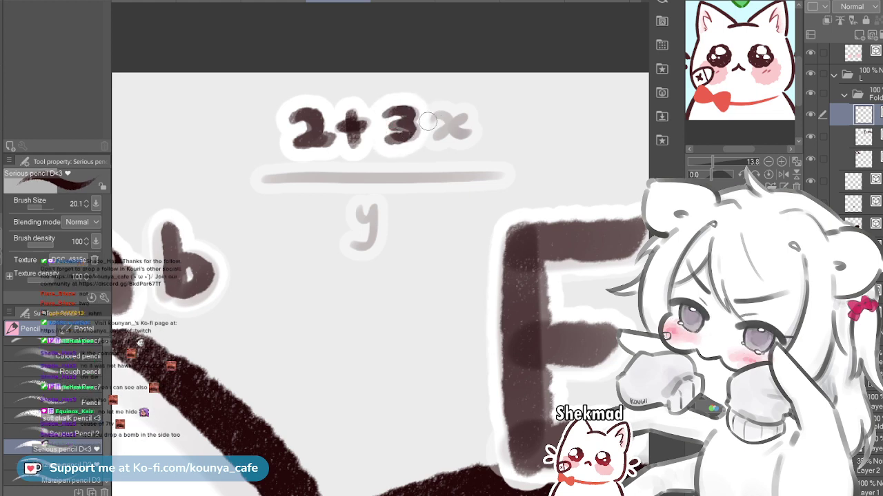
{"action": "left_click_drag", "start_coordinate": [466, 113], "coordinate": [441, 134]}
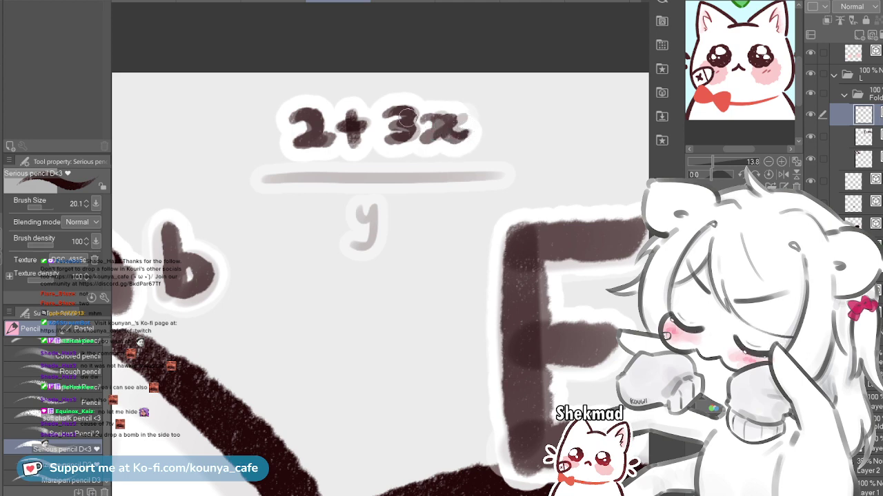
Draw a dark curved parenthesis on each side of the 2+3x numerator
{"action": "mouse_move", "coordinate": [266, 109]}
{"action": "left_mouse_down"}
{"action": "mouse_move", "coordinate": [280, 147]}
{"action": "mouse_move", "coordinate": [261, 156]}
{"action": "left_mouse_up"}
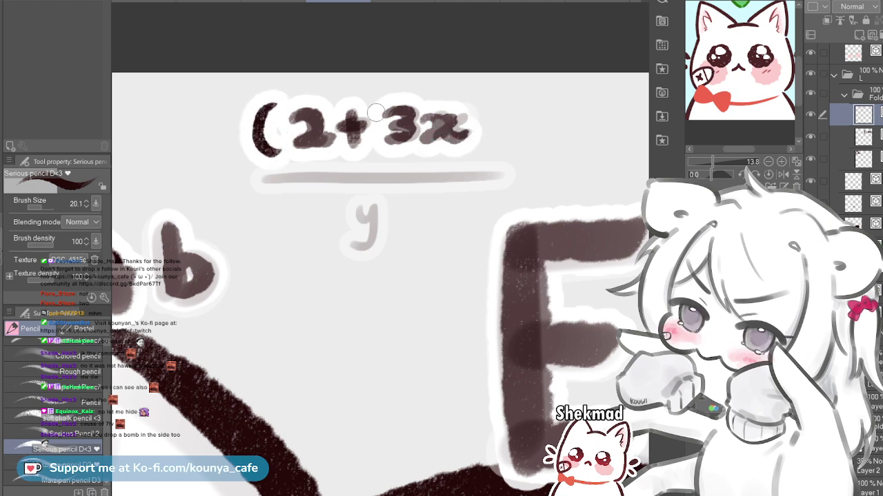
{"action": "key", "text": "ctrl+z"}
{"action": "mouse_move", "coordinate": [274, 102]}
{"action": "left_mouse_down"}
{"action": "mouse_move", "coordinate": [257, 128]}
{"action": "mouse_move", "coordinate": [275, 140]}
{"action": "mouse_move", "coordinate": [269, 161]}
{"action": "left_mouse_up"}
{"action": "key", "text": "ctrl+z"}
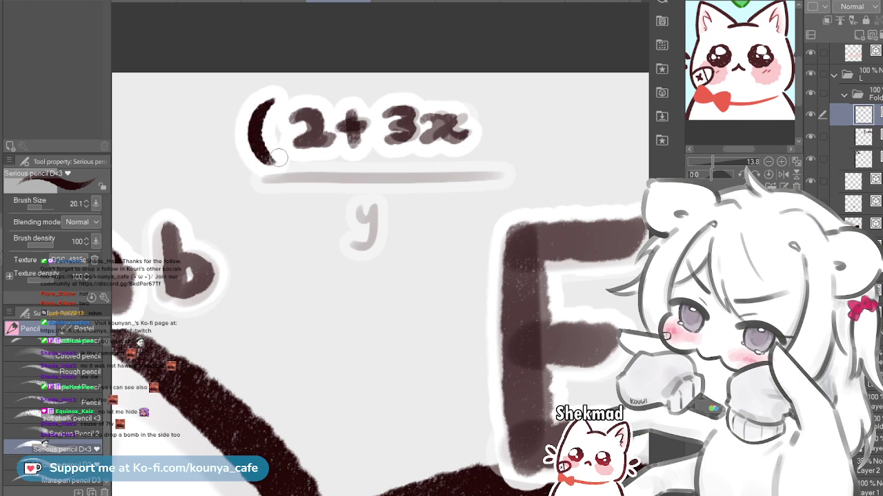
{"action": "key", "text": "ctrl+z"}
{"action": "left_click_drag", "start_coordinate": [274, 95], "coordinate": [276, 157]}
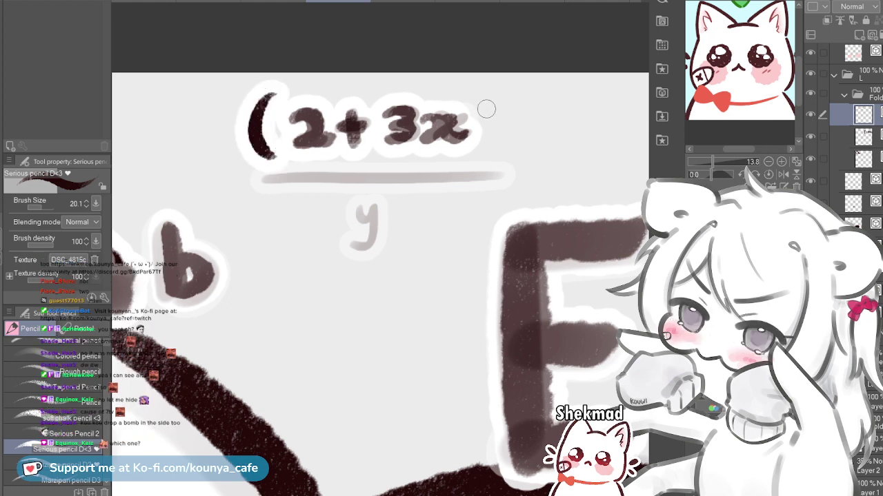
{"action": "left_click_drag", "start_coordinate": [475, 90], "coordinate": [491, 158]}
{"action": "key", "text": "ctrl+z"}
{"action": "left_click_drag", "start_coordinate": [473, 96], "coordinate": [488, 155]}
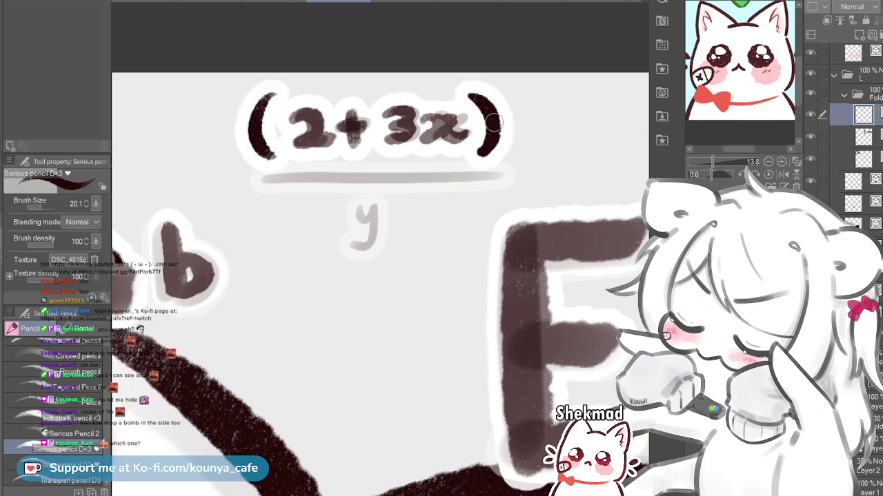
Trace the fraction bar beneath 2+3x as one straight dark stroke, redoing it until it covers the sketched line
{"action": "left_click_drag", "start_coordinate": [266, 178], "coordinate": [503, 178]}
{"action": "key", "text": "ctrl+z"}
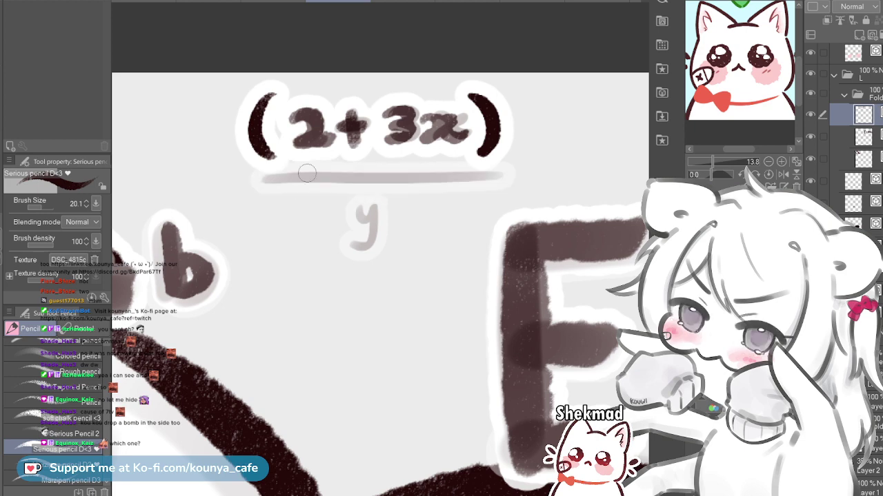
{"action": "left_click_drag", "start_coordinate": [280, 184], "coordinate": [491, 181]}
{"action": "key", "text": "ctrl+z"}
{"action": "left_click_drag", "start_coordinate": [267, 173], "coordinate": [499, 177]}
{"action": "key", "text": "ctrl+z"}
{"action": "left_click_drag", "start_coordinate": [270, 178], "coordinate": [493, 178]}
{"action": "key", "text": "ctrl+z"}
{"action": "left_click_drag", "start_coordinate": [272, 178], "coordinate": [474, 182]}
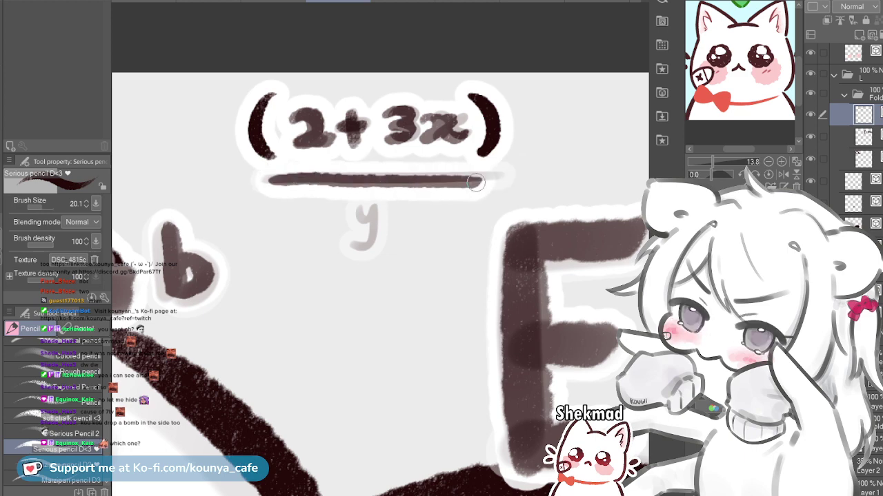
{"action": "key", "text": "ctrl+z"}
{"action": "left_click_drag", "start_coordinate": [267, 180], "coordinate": [495, 179]}
{"action": "key", "text": "ctrl+z"}
{"action": "left_click_drag", "start_coordinate": [262, 179], "coordinate": [465, 191]}
{"action": "key", "text": "ctrl+z"}
{"action": "left_click_drag", "start_coordinate": [265, 179], "coordinate": [488, 179]}
{"action": "key", "text": "ctrl+z"}
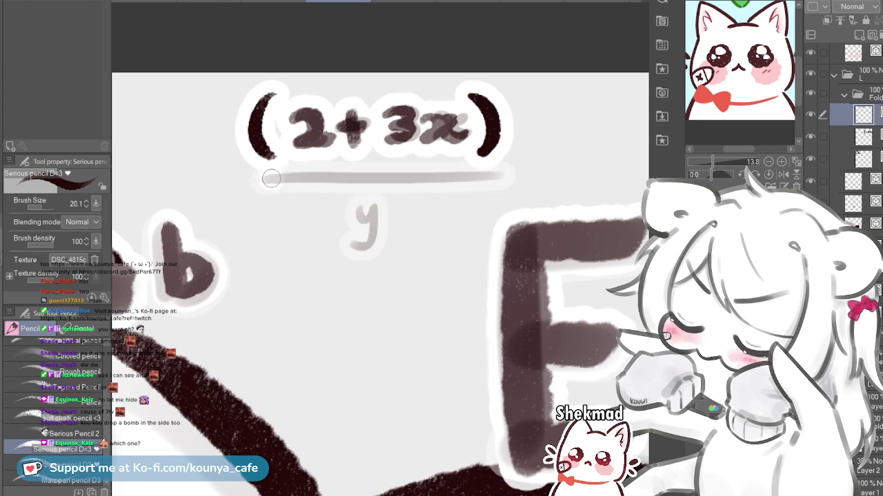
{"action": "left_click_drag", "start_coordinate": [271, 179], "coordinate": [496, 177]}
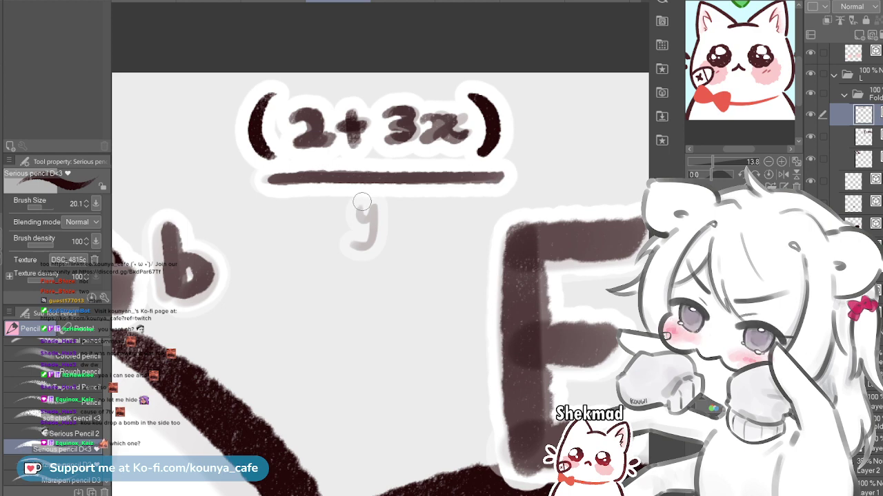
Trace the y below the fraction bar in dark brown at brush size 16.1
{"action": "mouse_move", "coordinate": [360, 203]}
{"action": "left_mouse_down"}
{"action": "mouse_move", "coordinate": [384, 210]}
{"action": "mouse_move", "coordinate": [384, 202]}
{"action": "mouse_move", "coordinate": [381, 222]}
{"action": "mouse_move", "coordinate": [361, 208]}
{"action": "mouse_move", "coordinate": [379, 203]}
{"action": "mouse_move", "coordinate": [369, 248]}
{"action": "mouse_move", "coordinate": [361, 202]}
{"action": "mouse_move", "coordinate": [381, 212]}
{"action": "mouse_move", "coordinate": [358, 245]}
{"action": "left_mouse_up"}
{"action": "key", "text": "ctrl+z"}
{"action": "key", "text": "ctrl+z"}
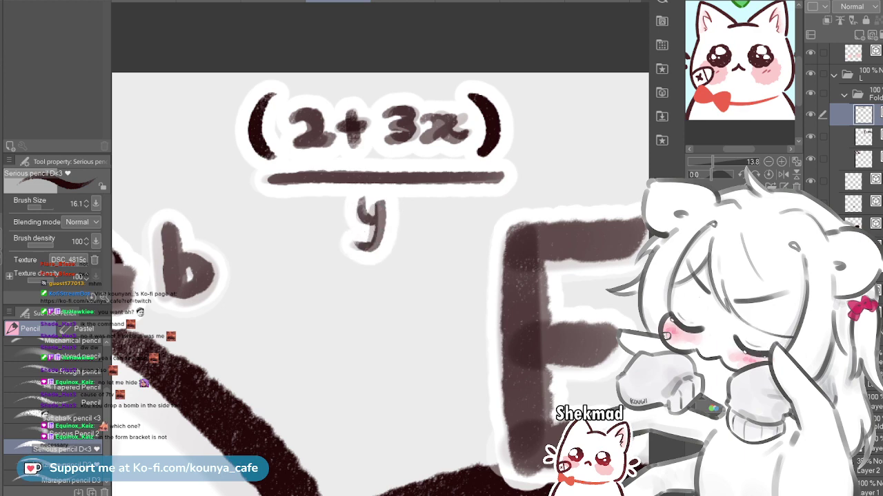
{"action": "key", "text": "ctrl+z"}
{"action": "key", "text": "ctrl+z"}
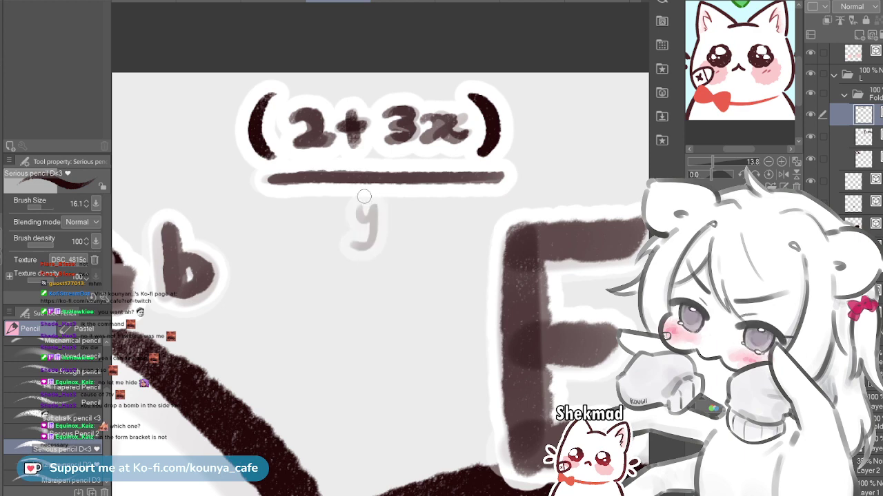
{"action": "left_click", "coordinate": [256, 131], "text": "ctrl"}
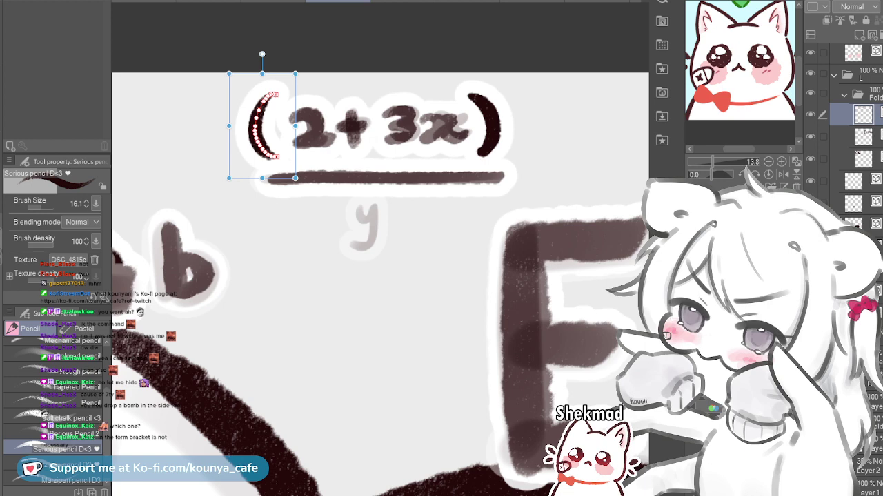
{"action": "left_click", "coordinate": [359, 245], "text": "ctrl"}
{"action": "left_click_drag", "start_coordinate": [359, 206], "coordinate": [374, 230]}
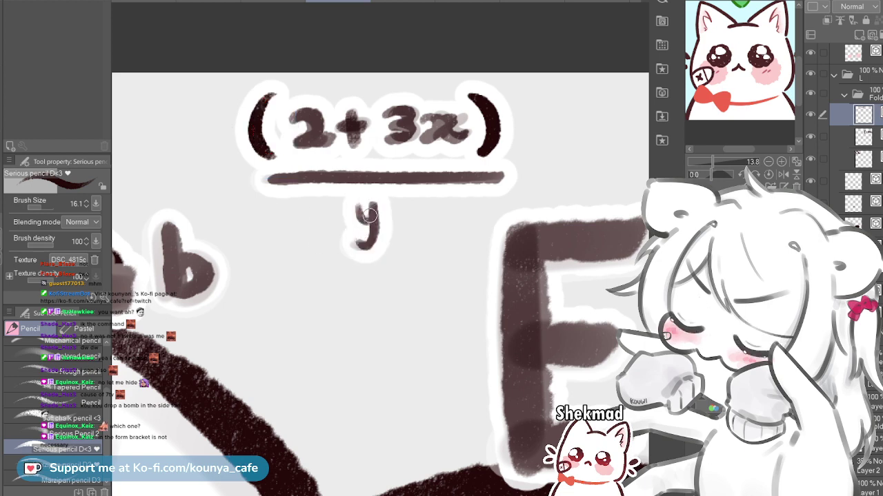
Scale the whole traced fraction down slightly and apply the transformation
{"action": "scroll", "coordinate": [366, 207], "scroll_direction": "down", "scroll_amount": 5}
{"action": "scroll", "coordinate": [390, 213], "scroll_direction": "up", "scroll_amount": 6}
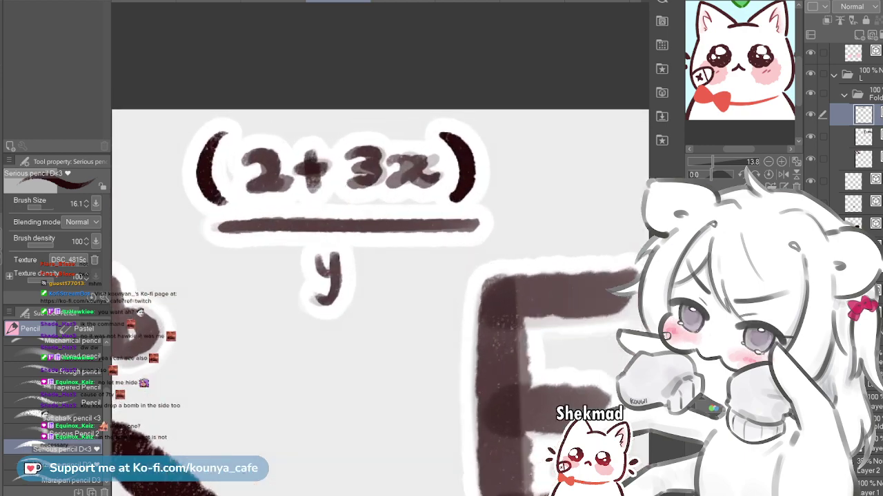
{"action": "key", "text": "ctrl+t"}
{"action": "left_click_drag", "start_coordinate": [486, 311], "coordinate": [477, 306]}
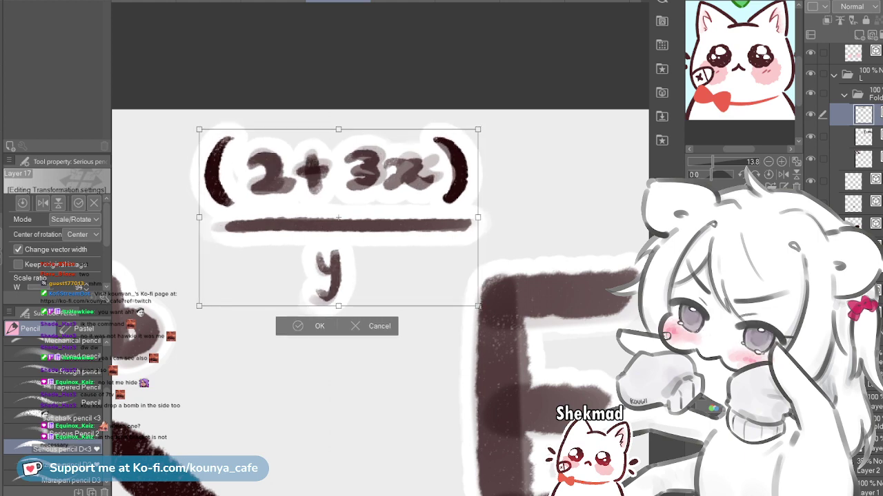
{"action": "key", "text": "Return"}
Remove both parentheses around the 2+3x numerator
{"action": "scroll", "coordinate": [380, 303], "scroll_direction": "down", "scroll_amount": 8}
{"action": "scroll", "coordinate": [331, 276], "scroll_direction": "up", "scroll_amount": 5}
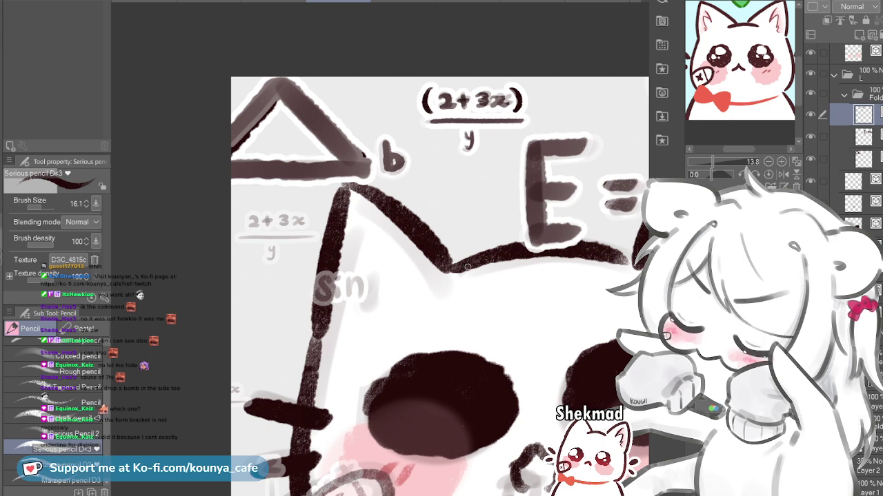
{"action": "scroll", "coordinate": [524, 97], "scroll_direction": "up", "scroll_amount": 3}
{"action": "scroll", "coordinate": [520, 99], "scroll_direction": "down", "scroll_amount": 4}
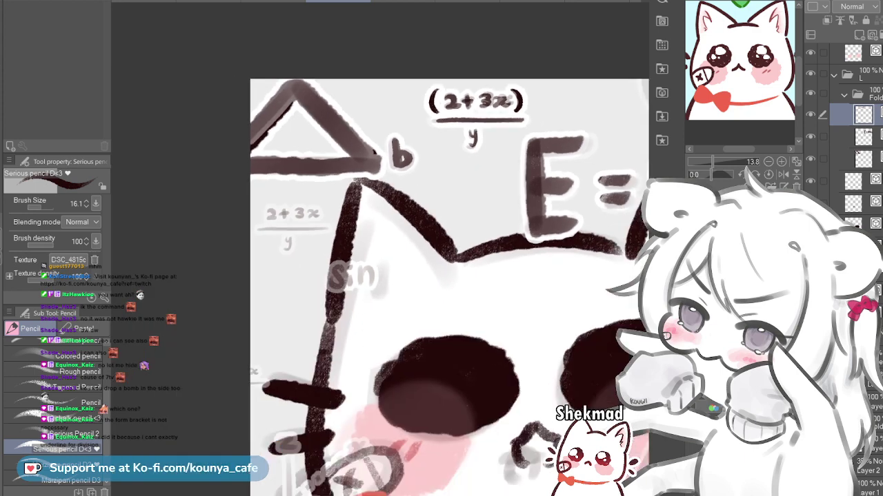
{"action": "scroll", "coordinate": [523, 100], "scroll_direction": "up", "scroll_amount": 4}
{"action": "left_click", "coordinate": [510, 102], "text": "ctrl"}
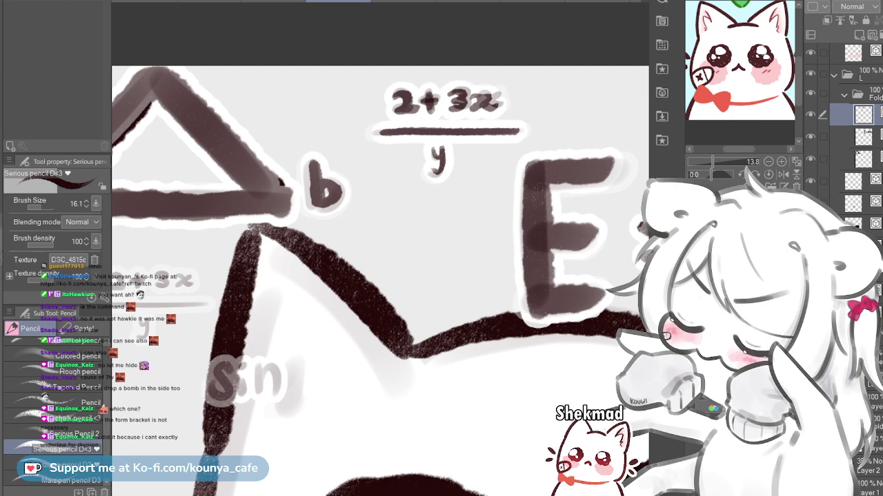
Lasso the fraction bar and y and shift them slightly left beneath the 2+3x numerator
{"action": "key", "text": "m"}
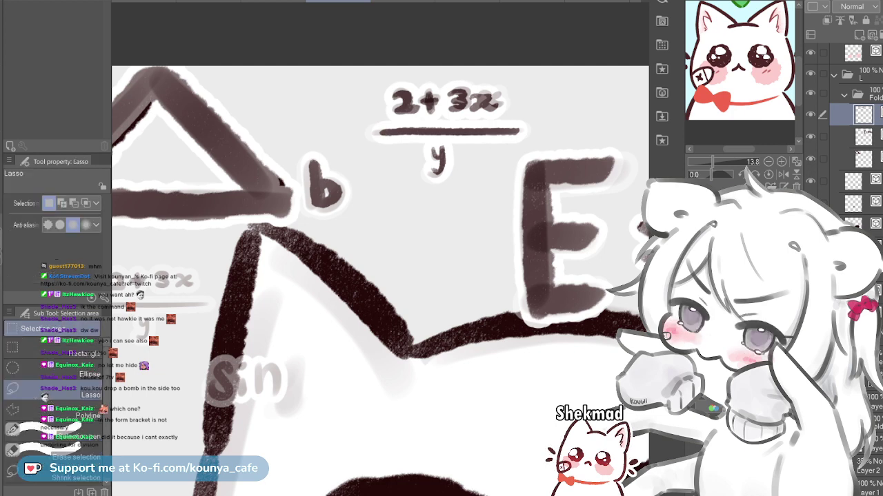
{"action": "mouse_move", "coordinate": [481, 114]}
{"action": "left_mouse_down"}
{"action": "mouse_move", "coordinate": [414, 117]}
{"action": "mouse_move", "coordinate": [431, 181]}
{"action": "mouse_move", "coordinate": [531, 124]}
{"action": "left_mouse_up"}
{"action": "key", "text": "ctrl+t"}
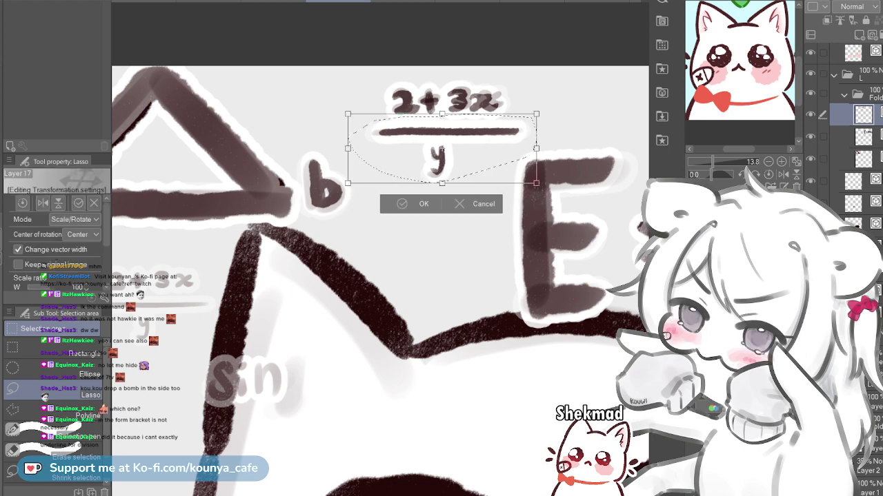
{"action": "key", "text": "Return"}
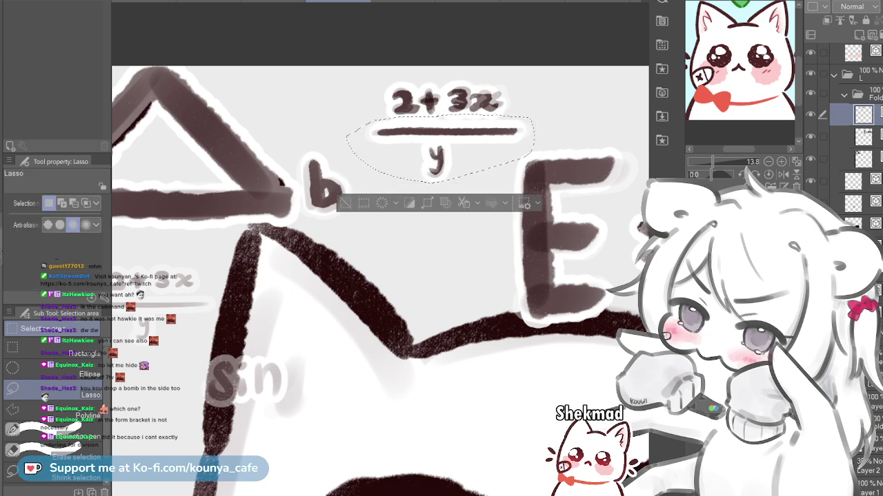
{"action": "key", "text": "ctrl+d"}
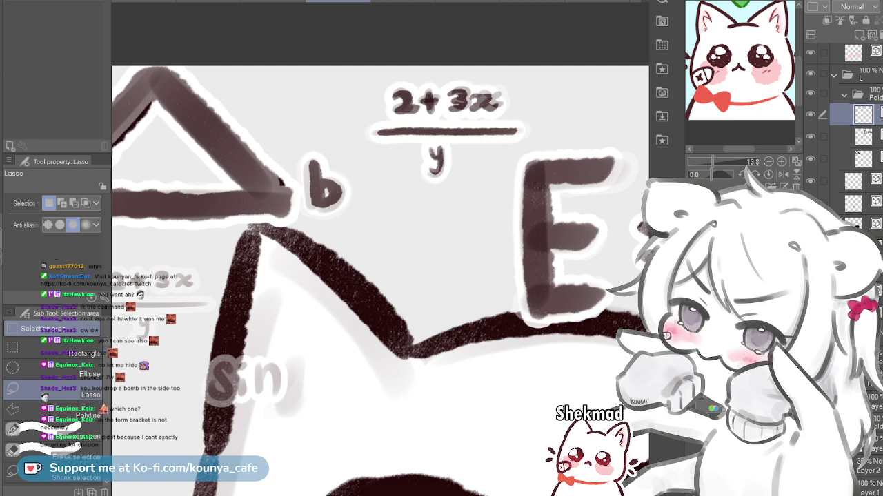
{"action": "key", "text": "p"}
{"action": "left_click", "coordinate": [451, 131], "text": "ctrl"}
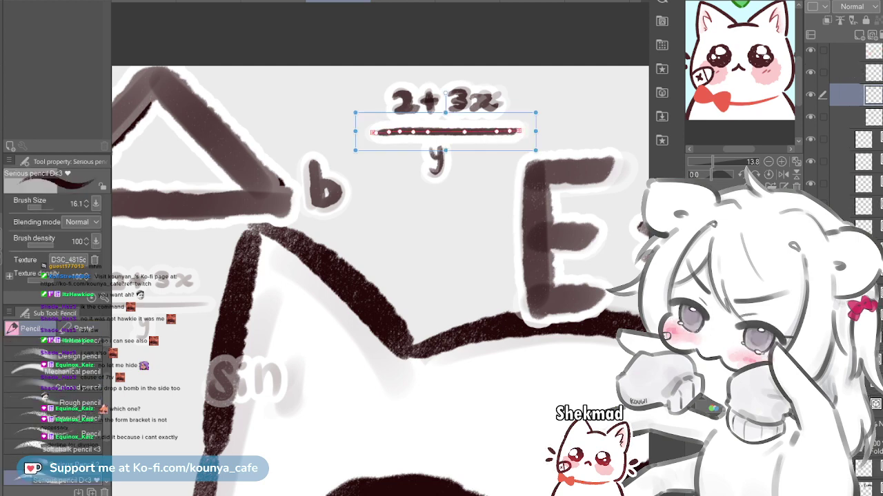
{"action": "left_click", "coordinate": [505, 177], "text": "ctrl"}
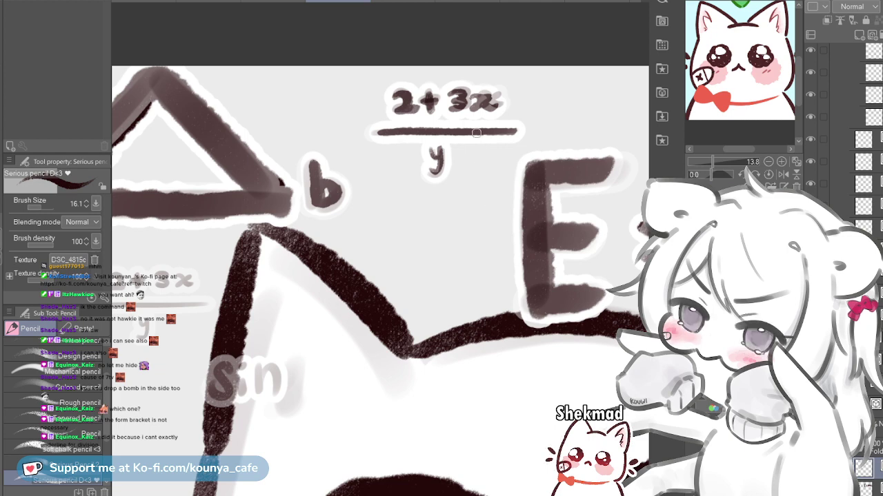
{"action": "left_click", "coordinate": [447, 131], "text": "ctrl"}
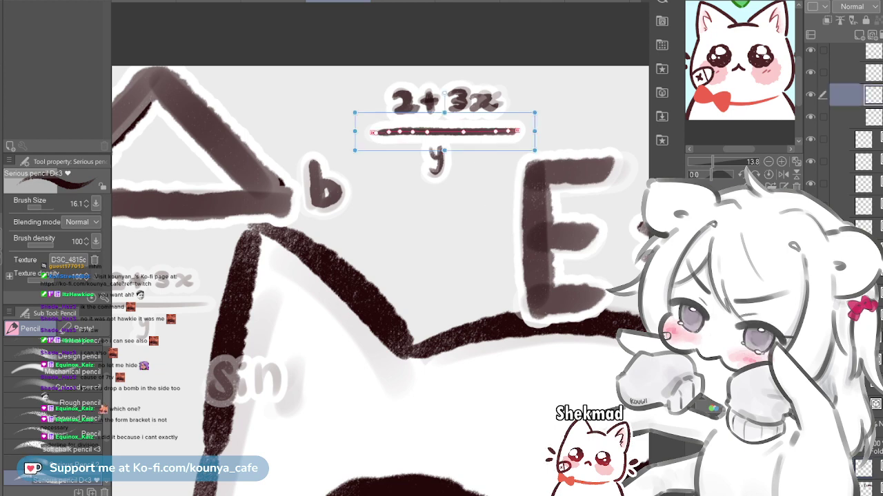
{"action": "left_click", "coordinate": [477, 171], "text": "ctrl"}
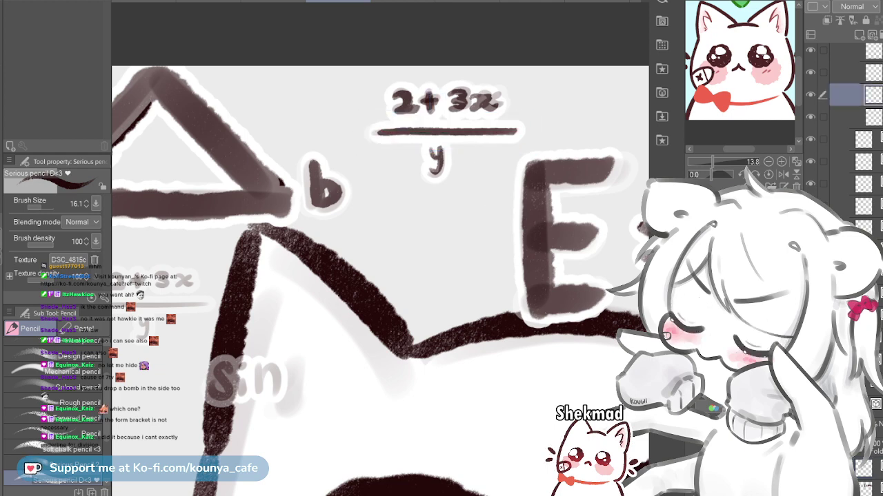
Trace the word sin over the cat's left ear outline in dark brown, raising the brush size to 20.5
{"action": "left_click_drag", "start_coordinate": [477, 171], "coordinate": [506, 107]}
{"action": "scroll", "coordinate": [479, 155], "scroll_direction": "down", "scroll_amount": 1}
{"action": "scroll", "coordinate": [309, 214], "scroll_direction": "up", "scroll_amount": 2}
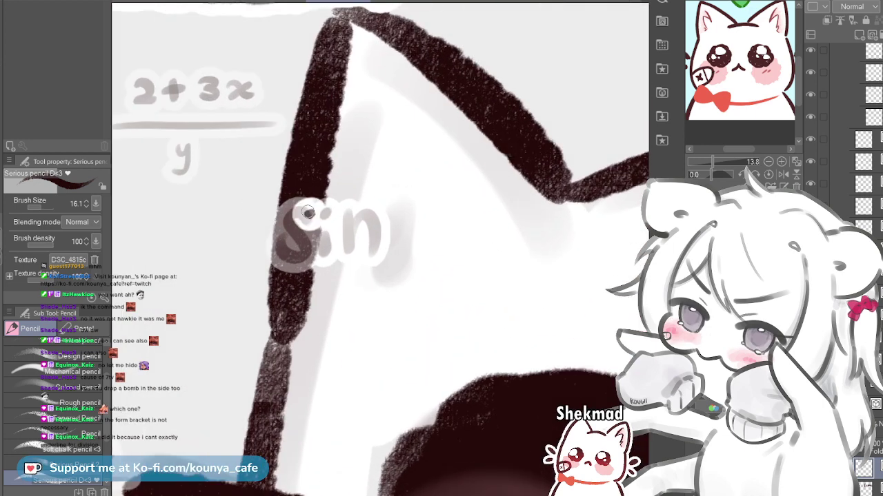
{"action": "mouse_move", "coordinate": [307, 215]}
{"action": "left_mouse_down"}
{"action": "mouse_move", "coordinate": [282, 209]}
{"action": "mouse_move", "coordinate": [281, 229]}
{"action": "left_mouse_up"}
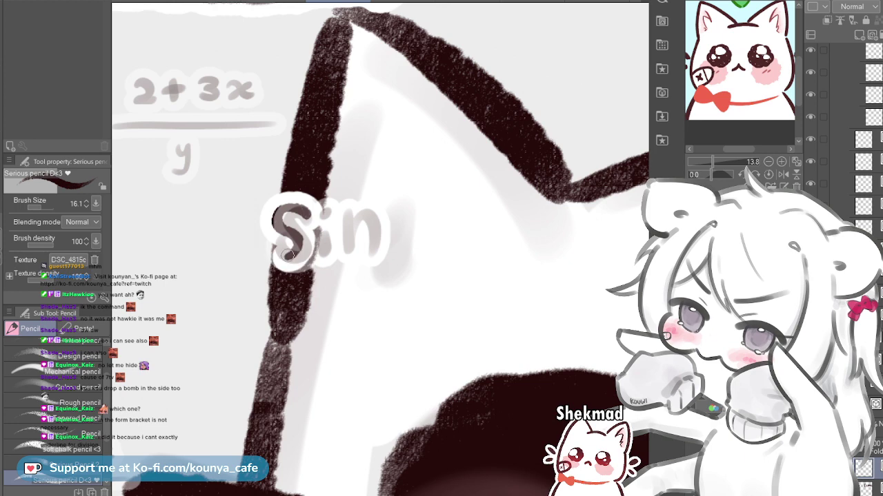
{"action": "key", "text": "ctrl+z"}
{"action": "mouse_move", "coordinate": [291, 215]}
{"action": "left_mouse_down"}
{"action": "mouse_move", "coordinate": [297, 251]}
{"action": "mouse_move", "coordinate": [282, 255]}
{"action": "mouse_move", "coordinate": [288, 241]}
{"action": "mouse_move", "coordinate": [324, 258]}
{"action": "left_mouse_up"}
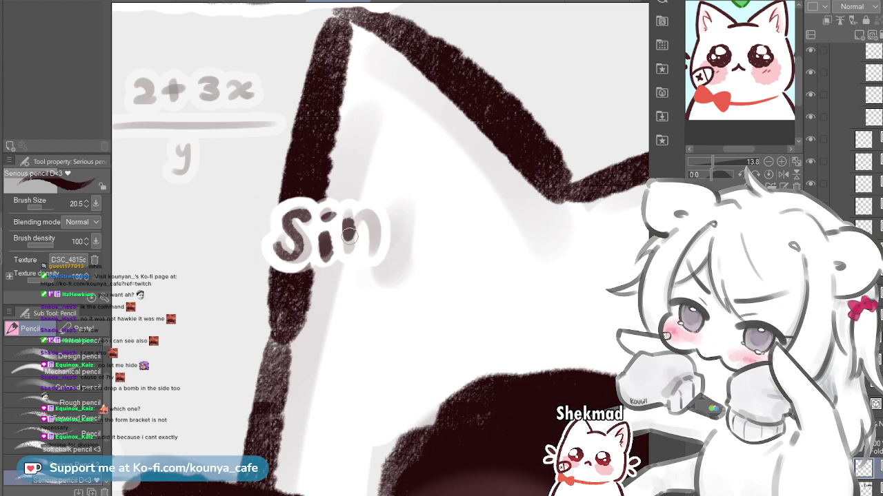
{"action": "key", "text": "ctrl+z"}
{"action": "left_click_drag", "start_coordinate": [349, 222], "coordinate": [350, 239]}
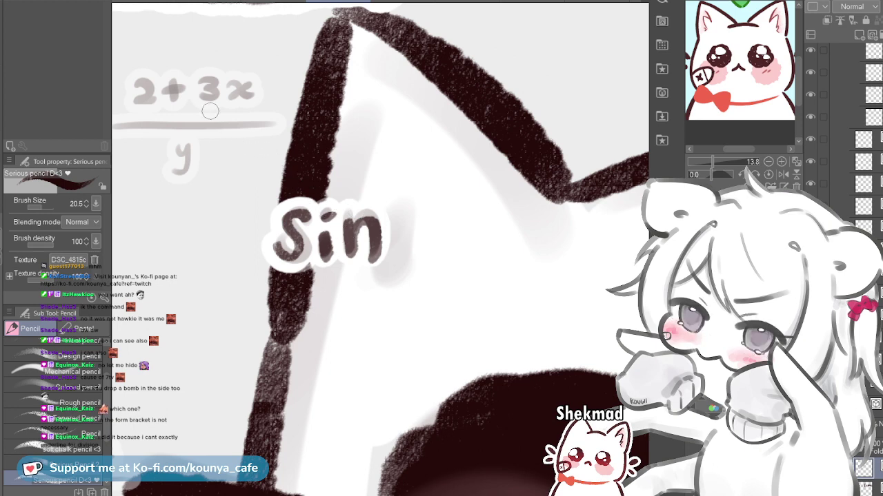
Trace the numerator as a²+b² over the sketched fraction beside the cat's left ear in dark brown, with brush size 14.3
{"action": "left_click_drag", "start_coordinate": [206, 98], "coordinate": [281, 149]}
{"action": "key", "text": "bracketleft"}
{"action": "left_click_drag", "start_coordinate": [231, 159], "coordinate": [235, 163]}
{"action": "left_click_drag", "start_coordinate": [245, 132], "coordinate": [248, 145]}
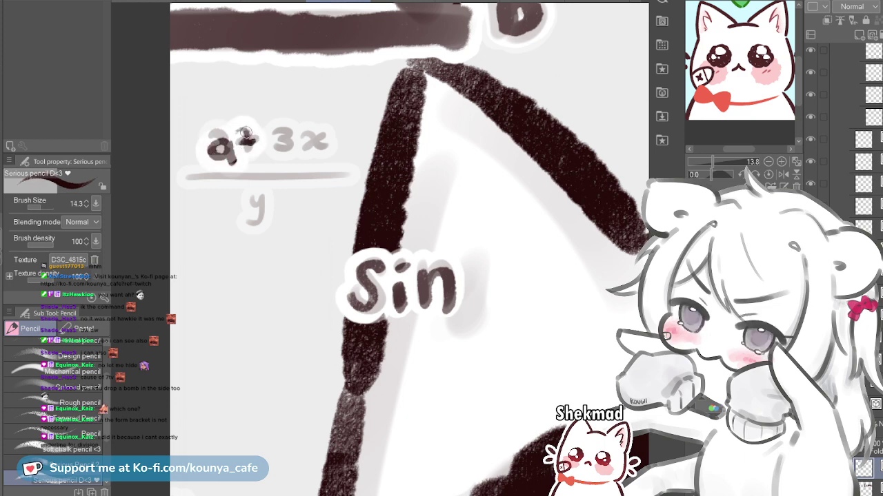
{"action": "mouse_move", "coordinate": [269, 142]}
{"action": "left_mouse_down"}
{"action": "mouse_move", "coordinate": [303, 152]}
{"action": "mouse_move", "coordinate": [304, 141]}
{"action": "mouse_move", "coordinate": [318, 153]}
{"action": "mouse_move", "coordinate": [310, 150]}
{"action": "mouse_move", "coordinate": [323, 129]}
{"action": "left_mouse_up"}
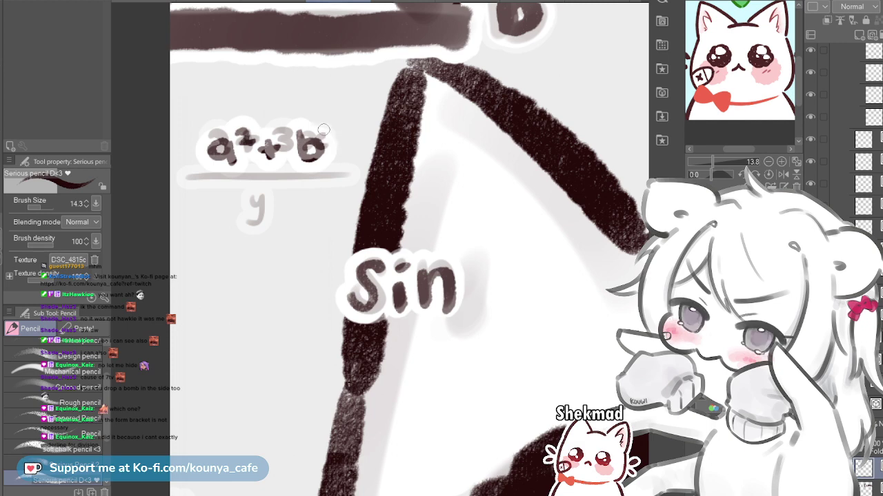
{"action": "scroll", "coordinate": [334, 139], "scroll_direction": "down", "scroll_amount": 4}
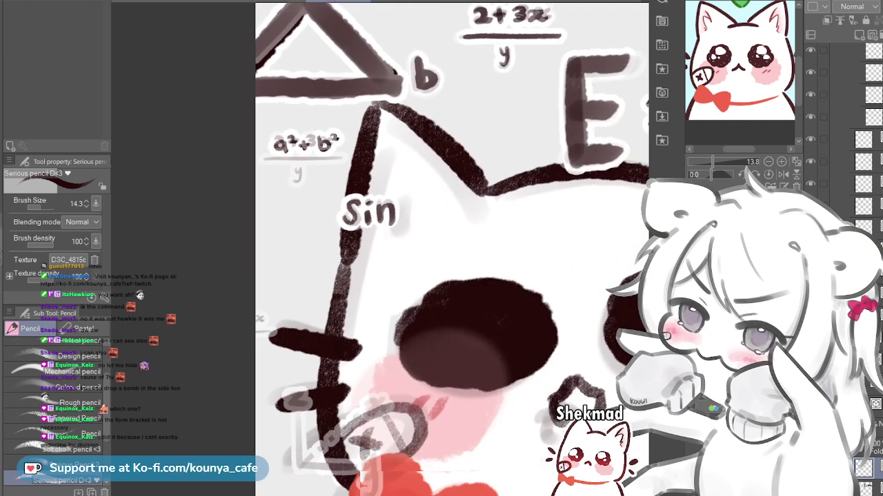
{"action": "left_click_drag", "start_coordinate": [607, 290], "coordinate": [485, 260]}
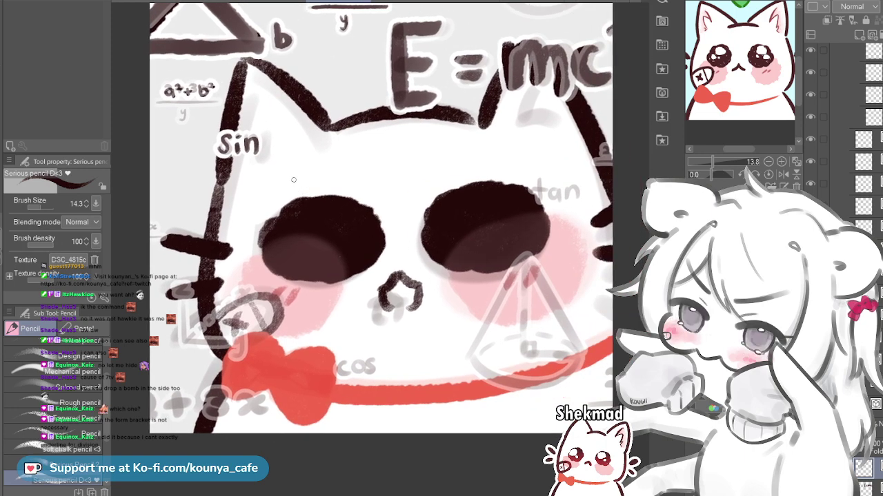
{"action": "scroll", "coordinate": [350, 372], "scroll_direction": "up", "scroll_amount": 4}
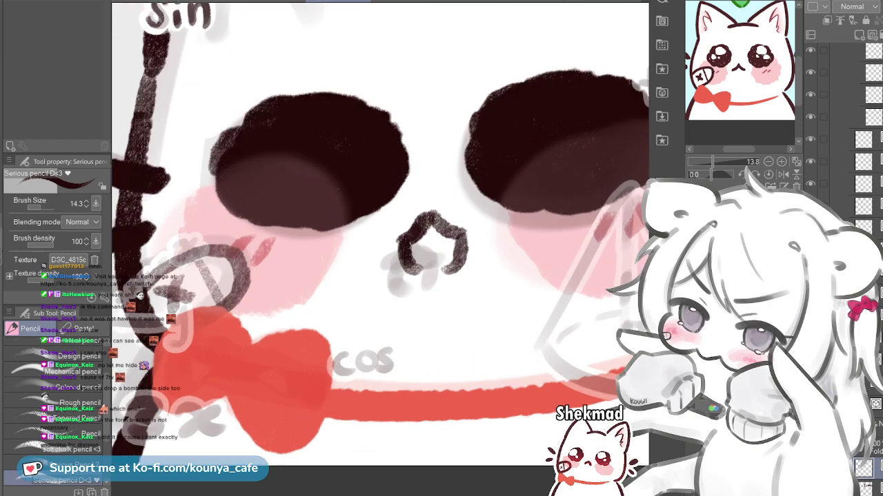
{"action": "mouse_move", "coordinate": [350, 372]}
{"action": "left_mouse_down"}
{"action": "mouse_move", "coordinate": [335, 339]}
{"action": "mouse_move", "coordinate": [395, 433]}
{"action": "left_mouse_up"}
{"action": "scroll", "coordinate": [378, 342], "scroll_direction": "down", "scroll_amount": 4}
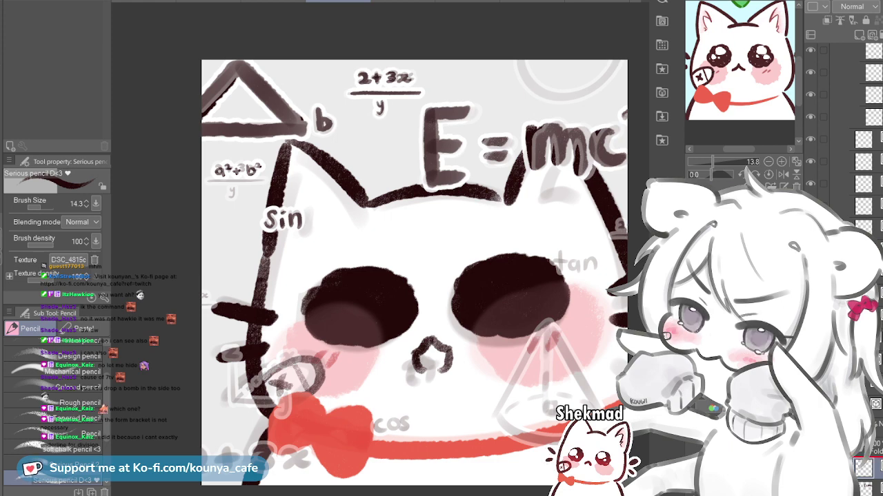
{"action": "scroll", "coordinate": [843, 206], "scroll_direction": "up", "scroll_amount": 3}
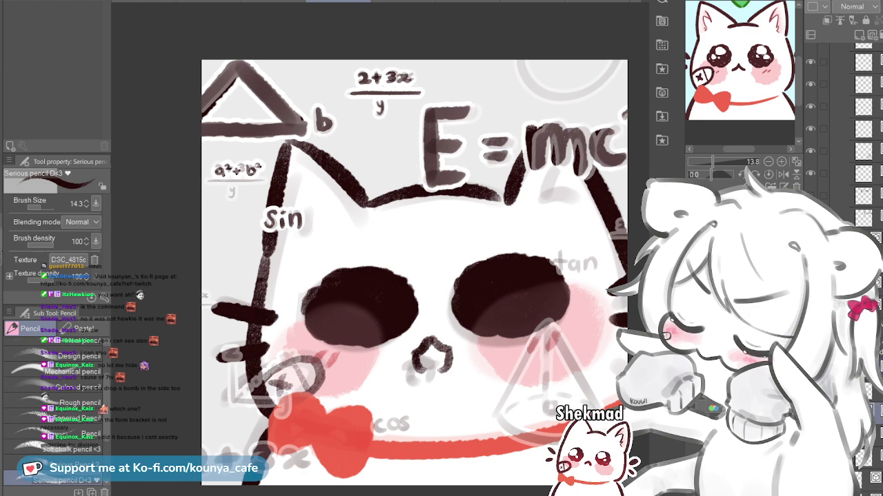
{"action": "key", "text": "ctrl+z"}
{"action": "key", "text": "ctrl+z"}
{"action": "key", "text": "ctrl+z"}
{"action": "key", "text": "ctrl+z"}
{"action": "key", "text": "ctrl+z"}
{"action": "key", "text": "ctrl+z"}
{"action": "key", "text": "ctrl+z"}
{"action": "key", "text": "ctrl+y"}
{"action": "key", "text": "ctrl+y"}
{"action": "key", "text": "ctrl+y"}
{"action": "key", "text": "ctrl+y"}
{"action": "key", "text": "ctrl+y"}
{"action": "key", "text": "ctrl+y"}
{"action": "key", "text": "ctrl+y"}
{"action": "key", "text": "e"}
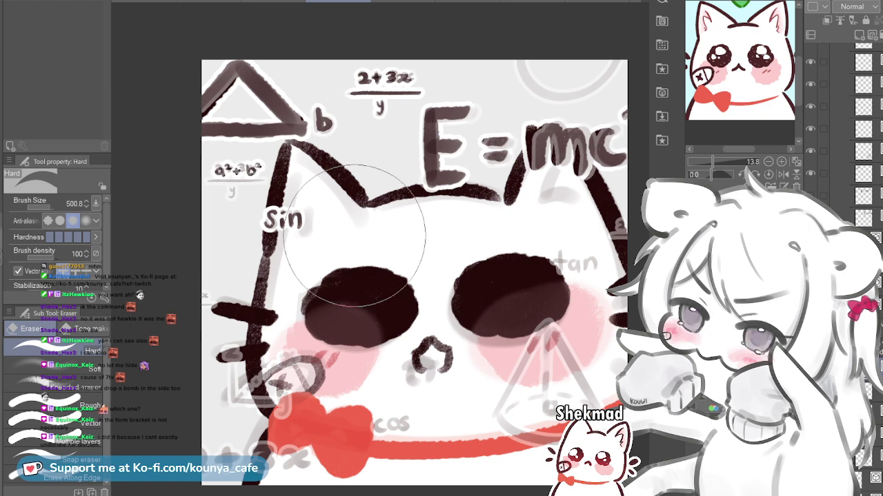
{"action": "key", "text": "p"}
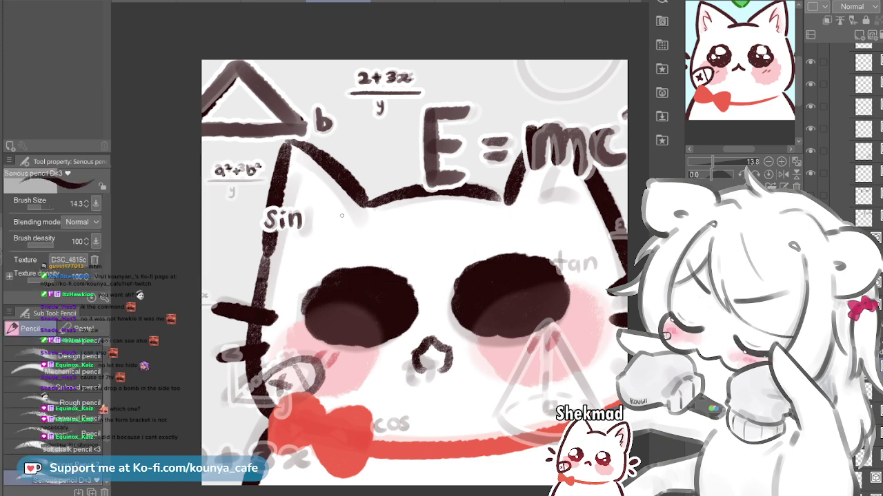
Trace the vertical and horizontal axes of the coordinate sketch beside the bow as an L shape, with brush size 27.5
{"action": "left_click_drag", "start_coordinate": [343, 216], "coordinate": [326, 184]}
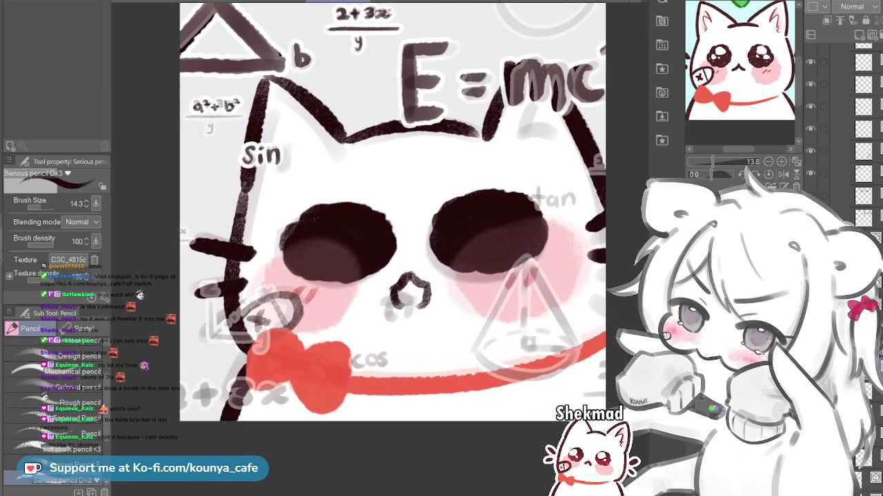
{"action": "scroll", "coordinate": [196, 252], "scroll_direction": "up", "scroll_amount": 5}
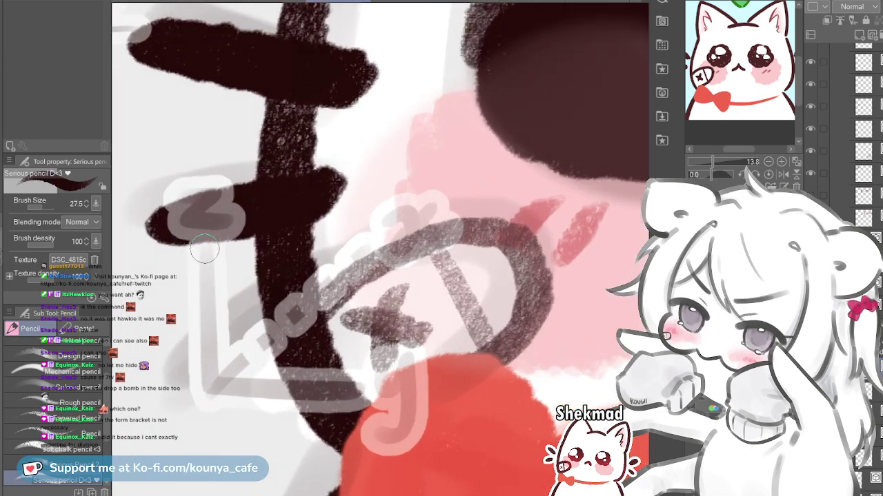
{"action": "mouse_move", "coordinate": [205, 241]}
{"action": "left_mouse_down"}
{"action": "mouse_move", "coordinate": [203, 389]}
{"action": "mouse_move", "coordinate": [383, 387]}
{"action": "left_mouse_up"}
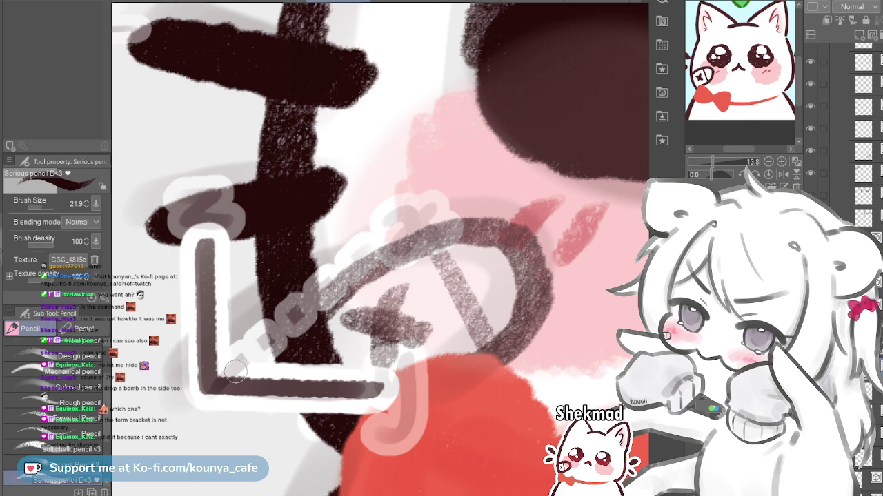
{"action": "key", "text": "ctrl+z"}
{"action": "left_click_drag", "start_coordinate": [225, 371], "coordinate": [239, 365]}
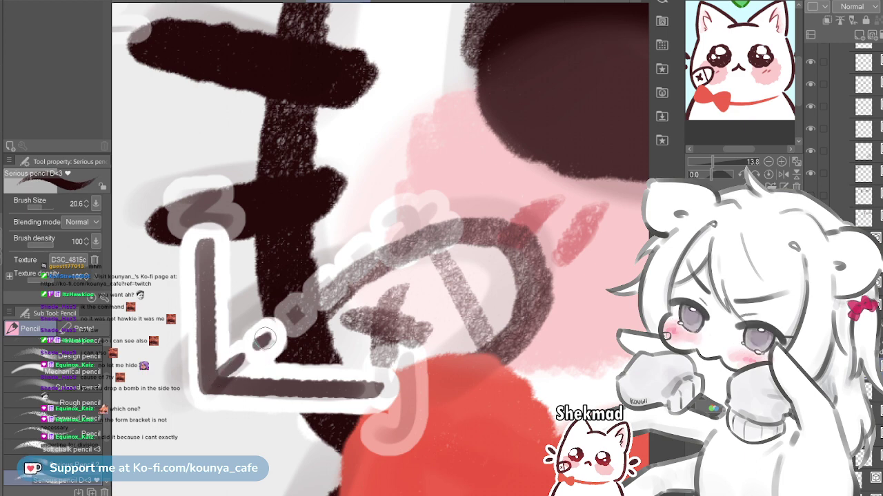
{"action": "key", "text": "ctrl+z"}
{"action": "left_click_drag", "start_coordinate": [292, 317], "coordinate": [256, 341]}
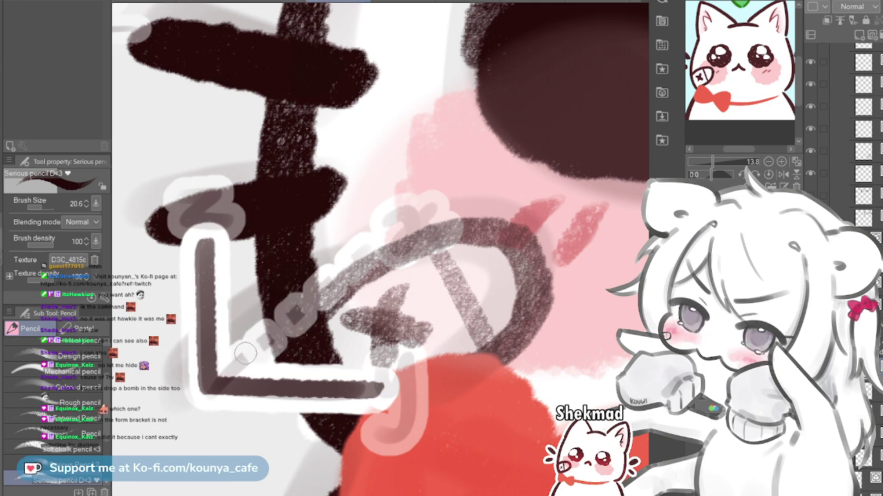
Draw the diagonal axis from the L's corner at brush size 20.6 and erase gaps along it with the Hard eraser to make it dashed
{"action": "left_click_drag", "start_coordinate": [210, 378], "coordinate": [401, 234]}
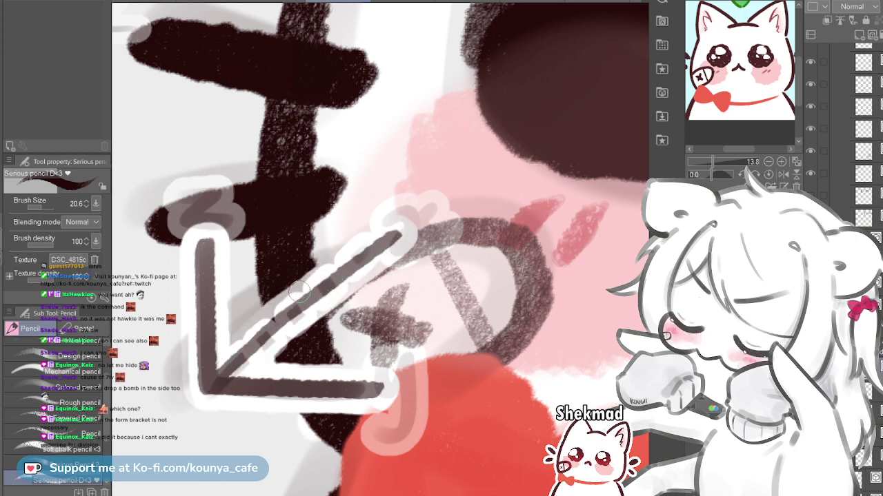
{"action": "key", "text": "ctrl+z"}
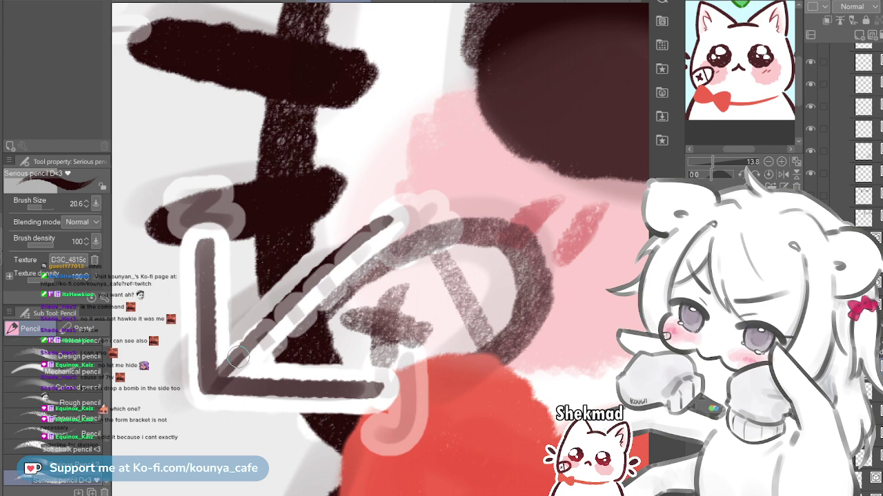
{"action": "key", "text": "e"}
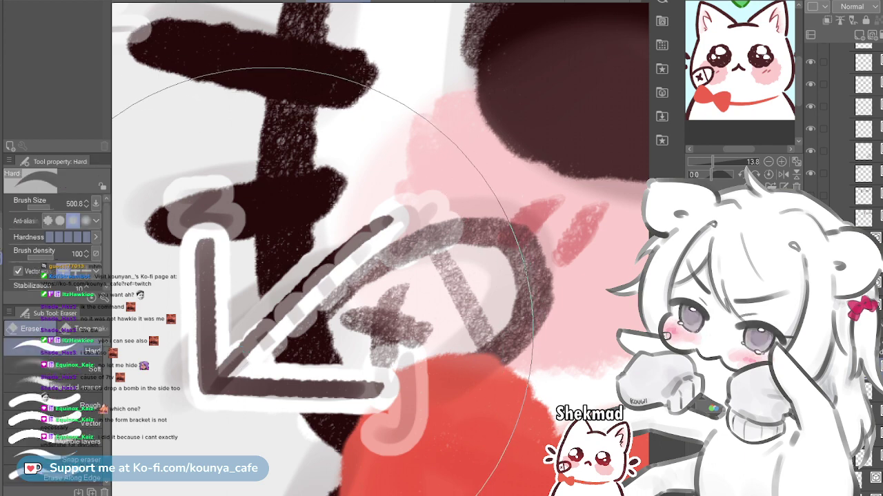
{"action": "left_click_drag", "start_coordinate": [362, 138], "coordinate": [156, 138]}
{"action": "left_click_drag", "start_coordinate": [322, 341], "coordinate": [272, 342]}
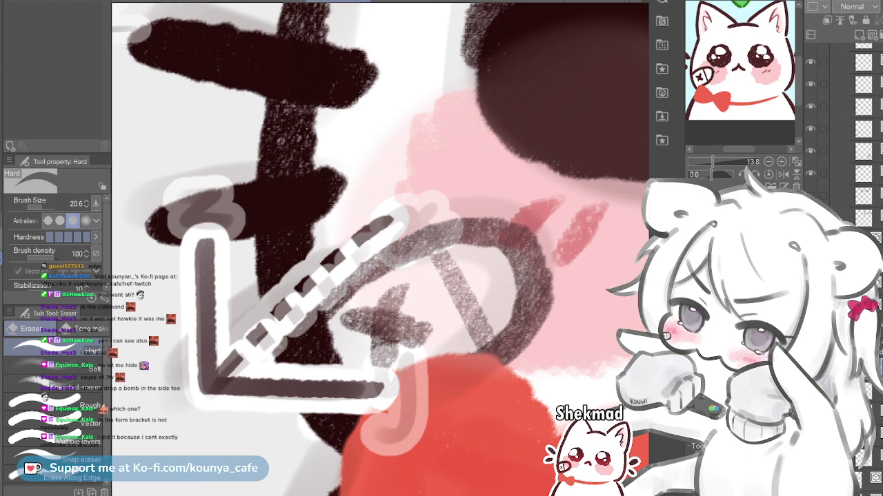
{"action": "left_click", "coordinate": [360, 240], "text": "ctrl"}
{"action": "left_click", "coordinate": [361, 240], "text": "ctrl"}
{"action": "key", "text": "p"}
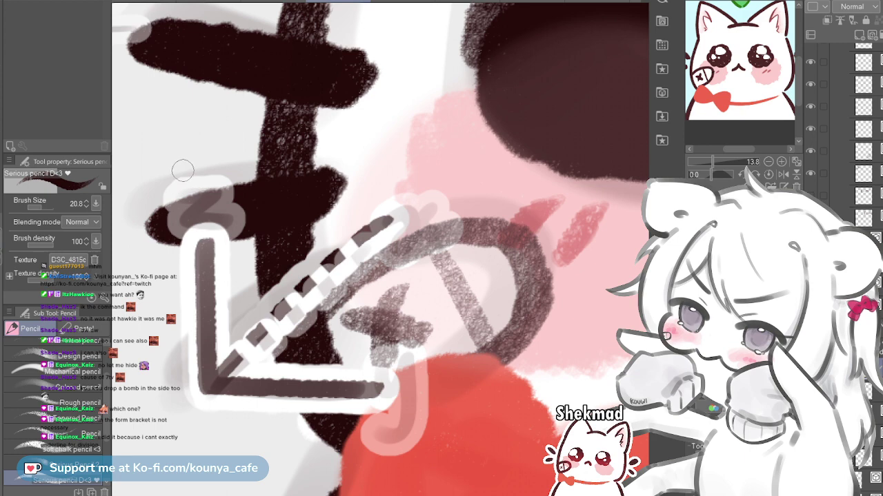
{"action": "key", "text": "ctrl+z"}
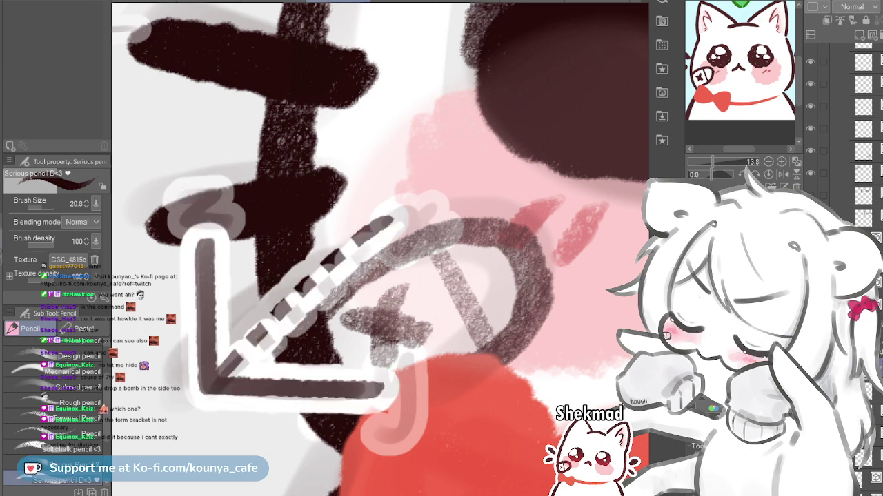
{"action": "mouse_move", "coordinate": [170, 164]}
{"action": "left_mouse_down"}
{"action": "mouse_move", "coordinate": [206, 164]}
{"action": "mouse_move", "coordinate": [182, 191]}
{"action": "left_mouse_up"}
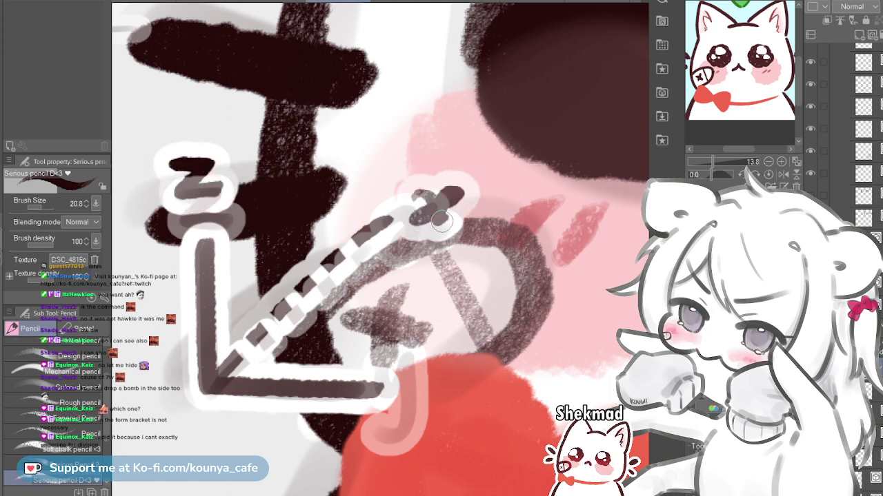
{"action": "key", "text": "ctrl+z"}
{"action": "key", "text": "ctrl+z"}
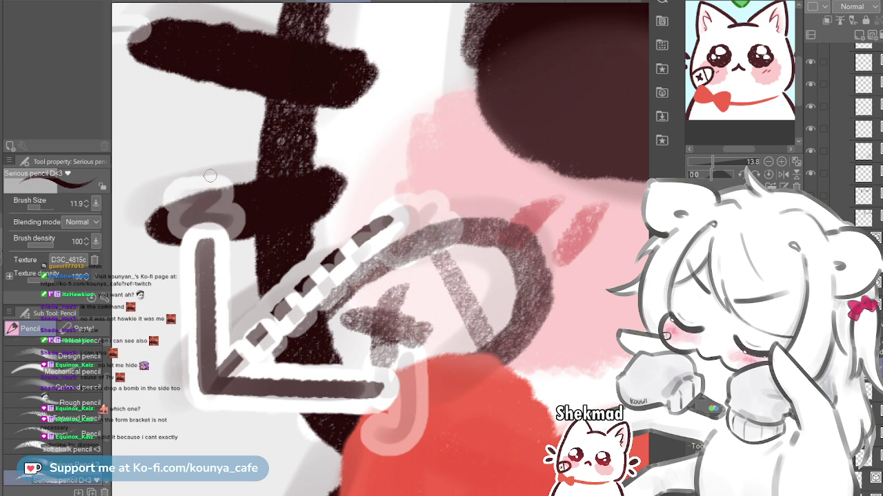
{"action": "left_click_drag", "start_coordinate": [179, 168], "coordinate": [206, 188]}
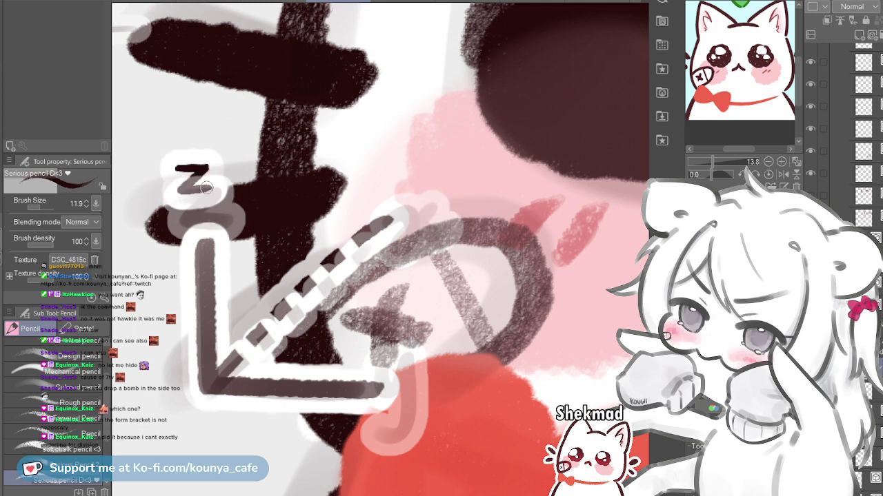
{"action": "key", "text": "ctrl+z"}
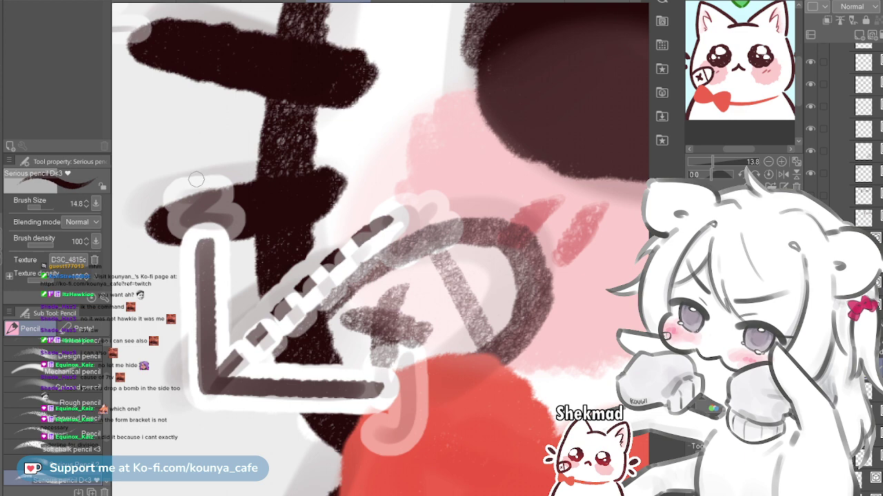
Label the vertical axis z, the diagonal axis x and the horizontal axis y in dark brown, with brush size 14.8
{"action": "left_click_drag", "start_coordinate": [185, 184], "coordinate": [199, 191]}
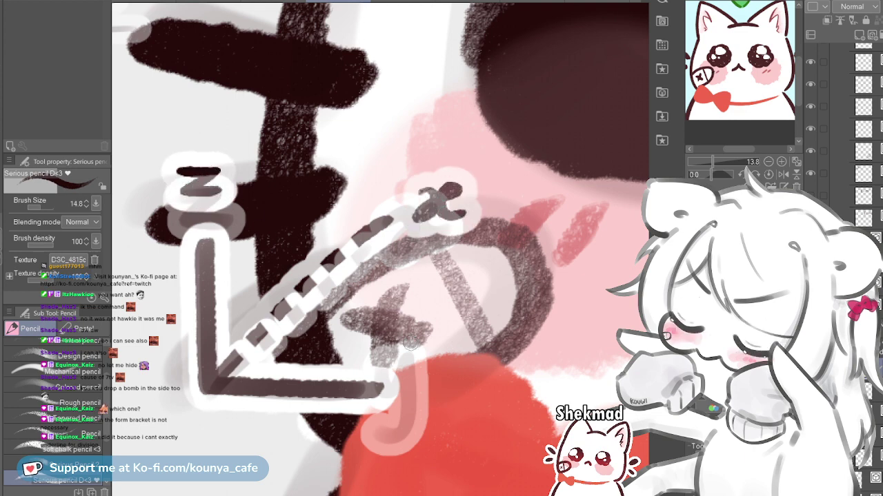
{"action": "mouse_move", "coordinate": [420, 372]}
{"action": "left_mouse_down"}
{"action": "mouse_move", "coordinate": [438, 394]}
{"action": "mouse_move", "coordinate": [417, 404]}
{"action": "left_mouse_up"}
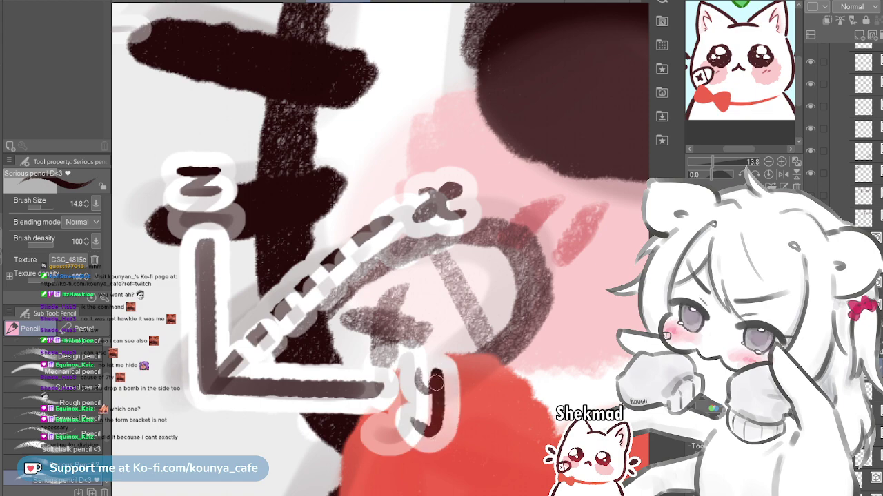
{"action": "scroll", "coordinate": [446, 360], "scroll_direction": "down", "scroll_amount": 9}
{"action": "left_click_drag", "start_coordinate": [446, 360], "coordinate": [365, 319]}
{"action": "scroll", "coordinate": [369, 353], "scroll_direction": "up", "scroll_amount": 5}
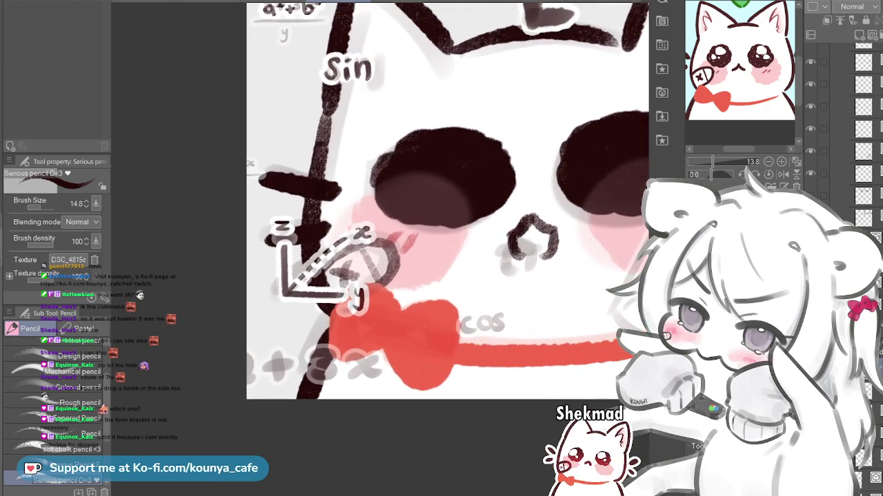
{"action": "left_click_drag", "start_coordinate": [369, 354], "coordinate": [322, 356]}
{"action": "key", "text": "ctrl+minus"}
{"action": "left_click_drag", "start_coordinate": [413, 248], "coordinate": [318, 245]}
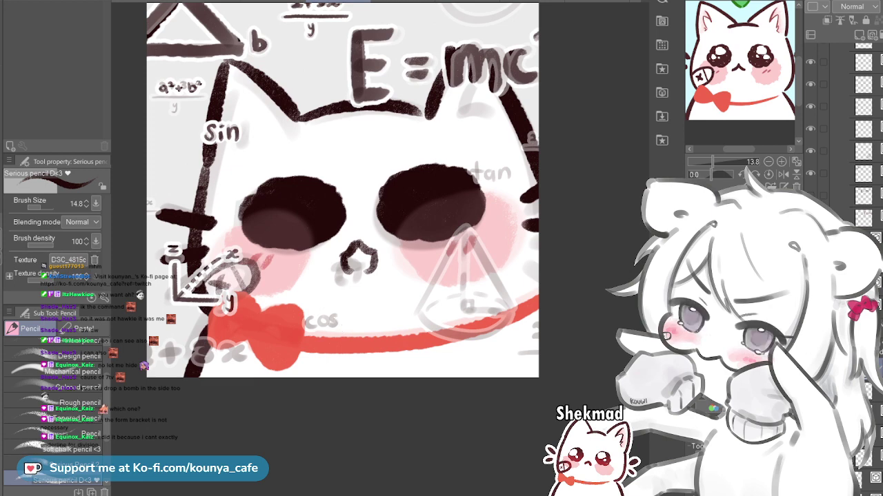
{"action": "left_click", "coordinate": [810, 365]}
{"action": "left_click", "coordinate": [811, 366]}
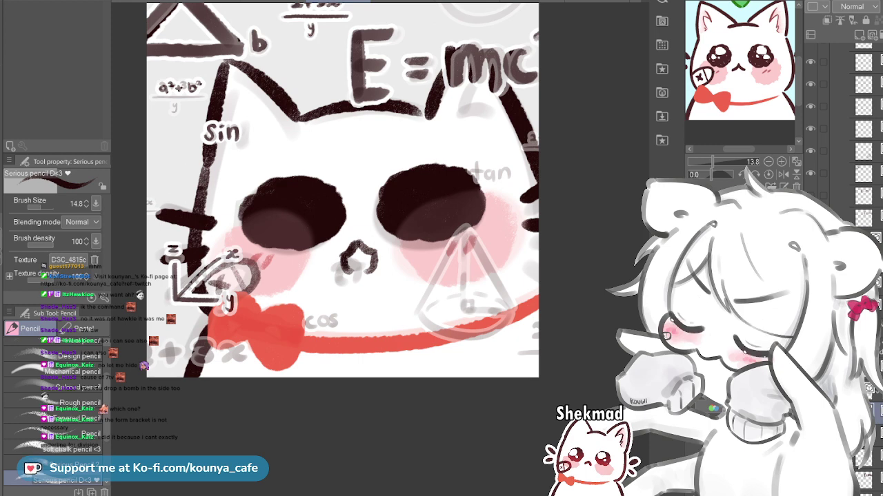
{"action": "key", "text": "e"}
{"action": "mouse_move", "coordinate": [229, 313]}
{"action": "left_mouse_down", "text": "ctrl+alt"}
{"action": "mouse_move", "coordinate": [240, 332]}
{"action": "mouse_move", "coordinate": [178, 273]}
{"action": "left_mouse_up", "text": "ctrl+alt"}
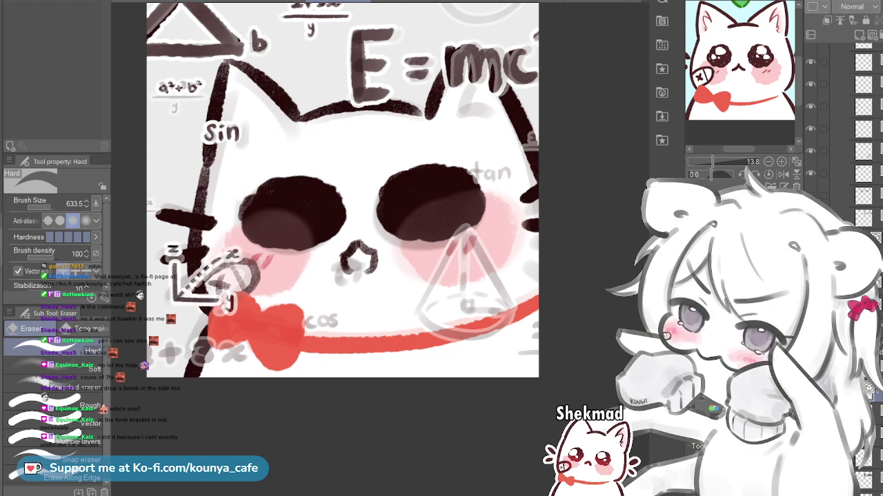
{"action": "key", "text": "ctrl+z"}
{"action": "key", "text": "p"}
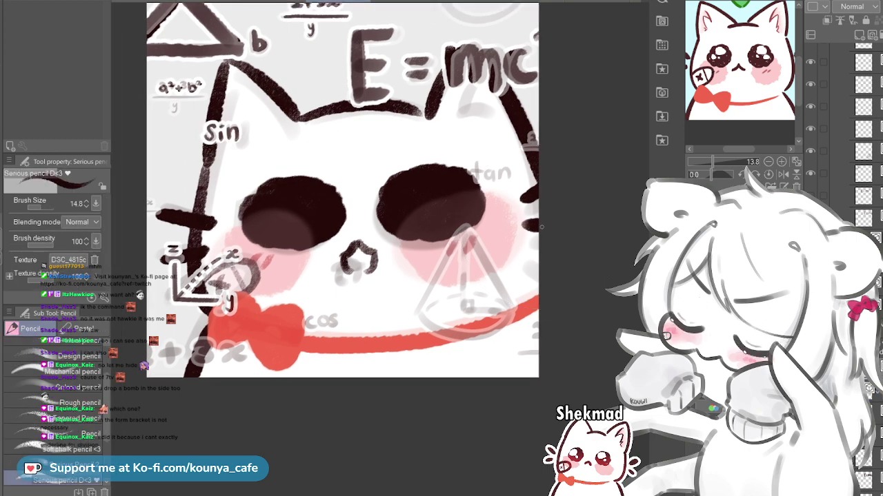
Trace the sketched word cos beside the bow in dark brown, redrawing the o and s at brush size 21.5
{"action": "scroll", "coordinate": [314, 345], "scroll_direction": "up", "scroll_amount": 5}
{"action": "key", "text": "bracketright"}
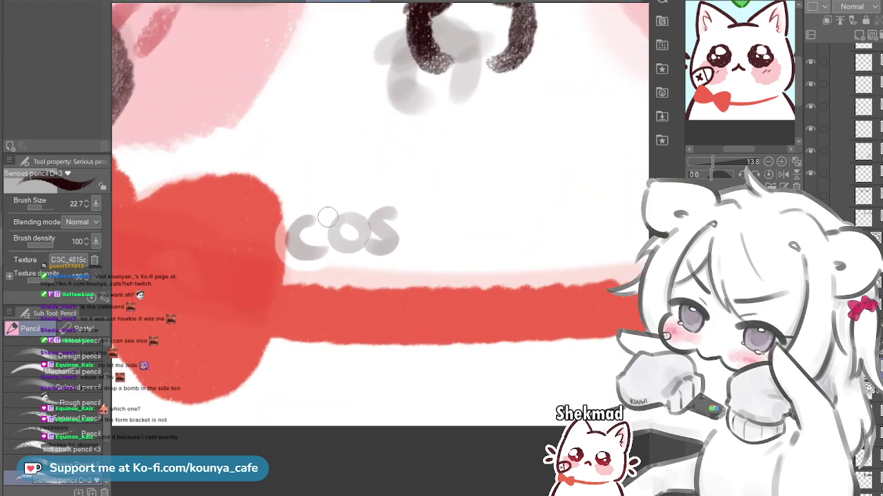
{"action": "mouse_move", "coordinate": [315, 220]}
{"action": "left_mouse_down"}
{"action": "mouse_move", "coordinate": [288, 238]}
{"action": "mouse_move", "coordinate": [299, 245]}
{"action": "mouse_move", "coordinate": [305, 221]}
{"action": "mouse_move", "coordinate": [293, 248]}
{"action": "mouse_move", "coordinate": [314, 255]}
{"action": "left_mouse_up"}
{"action": "key", "text": "ctrl+z"}
{"action": "key", "text": "bracketright"}
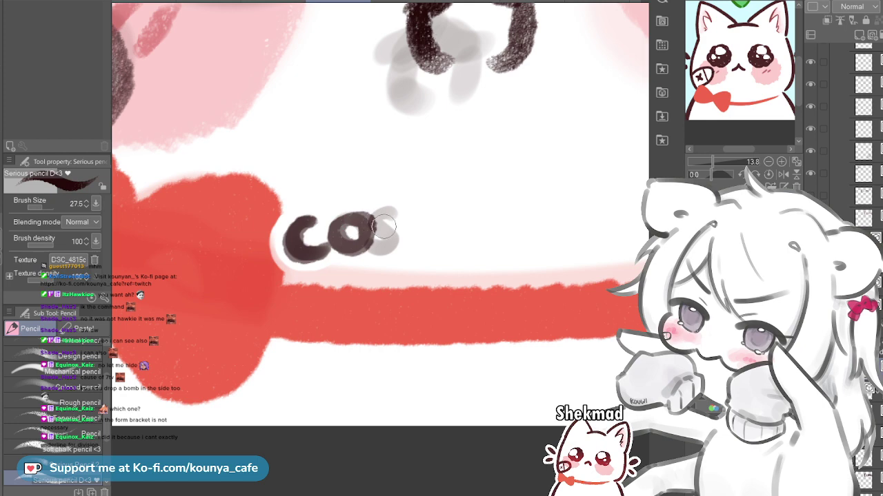
{"action": "key", "text": "bracketleft"}
{"action": "key", "text": "bracketleft"}
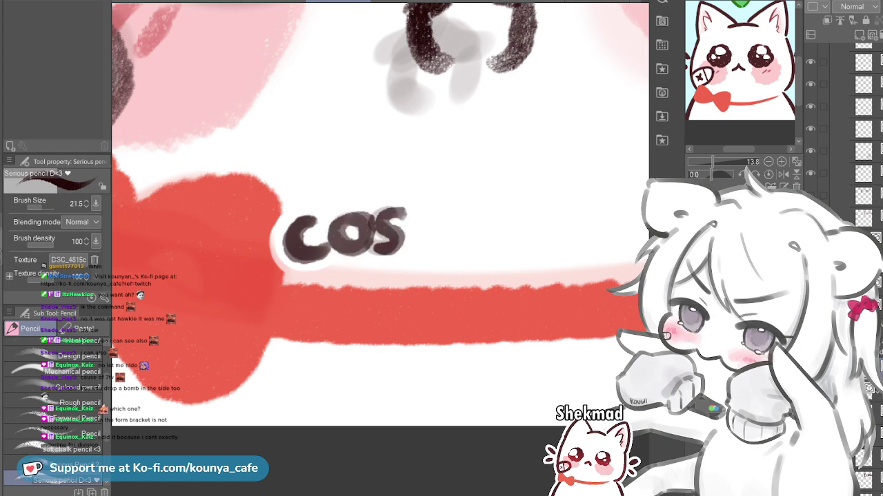
{"action": "key", "text": "ctrl+t"}
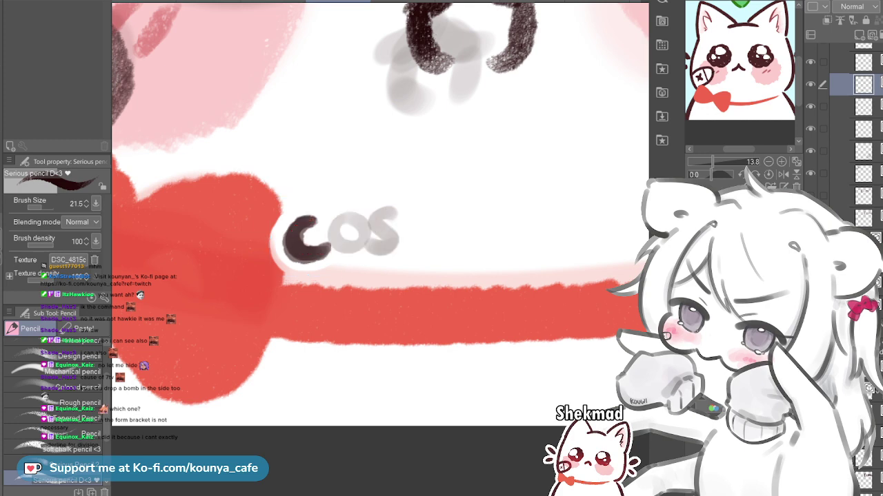
{"action": "mouse_move", "coordinate": [344, 219]}
{"action": "left_mouse_down"}
{"action": "mouse_move", "coordinate": [328, 240]}
{"action": "mouse_move", "coordinate": [353, 216]}
{"action": "mouse_move", "coordinate": [362, 222]}
{"action": "mouse_move", "coordinate": [346, 248]}
{"action": "mouse_move", "coordinate": [337, 221]}
{"action": "mouse_move", "coordinate": [385, 220]}
{"action": "mouse_move", "coordinate": [394, 235]}
{"action": "mouse_move", "coordinate": [378, 254]}
{"action": "left_mouse_up"}
{"action": "key", "text": "ctrl+z"}
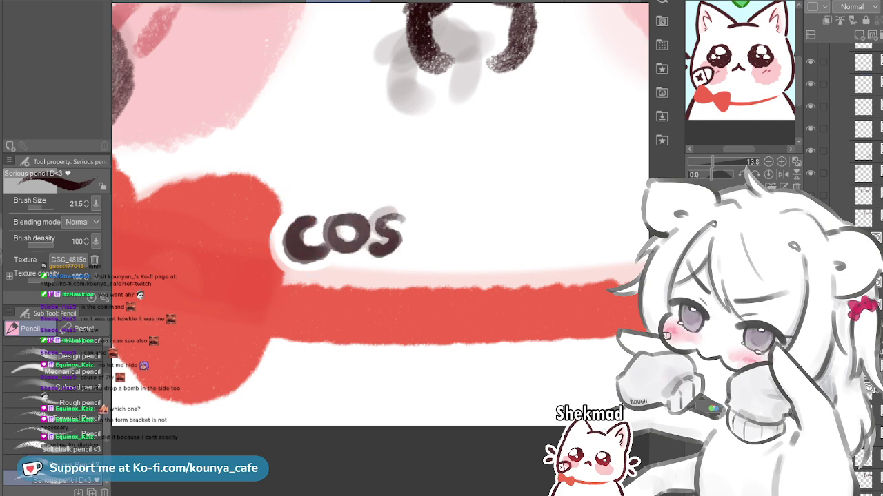
{"action": "mouse_move", "coordinate": [397, 221]}
{"action": "left_mouse_down"}
{"action": "mouse_move", "coordinate": [388, 245]}
{"action": "mouse_move", "coordinate": [368, 241]}
{"action": "mouse_move", "coordinate": [389, 213]}
{"action": "mouse_move", "coordinate": [393, 242]}
{"action": "mouse_move", "coordinate": [372, 240]}
{"action": "mouse_move", "coordinate": [331, 274]}
{"action": "left_mouse_up"}
Lasso the traced cos, scale it down to about 84%, tilt it slightly and move it onto the bow's edge, then deselect
{"action": "scroll", "coordinate": [385, 229], "scroll_direction": "down", "scroll_amount": 6}
{"action": "scroll", "coordinate": [356, 220], "scroll_direction": "up", "scroll_amount": 5}
{"action": "scroll", "coordinate": [377, 218], "scroll_direction": "down", "scroll_amount": 2}
{"action": "scroll", "coordinate": [379, 283], "scroll_direction": "up", "scroll_amount": 2}
{"action": "key", "text": "m"}
{"action": "key", "text": "ctrl+t"}
{"action": "left_click_drag", "start_coordinate": [403, 362], "coordinate": [388, 350]}
{"action": "left_click_drag", "start_coordinate": [340, 311], "coordinate": [330, 330]}
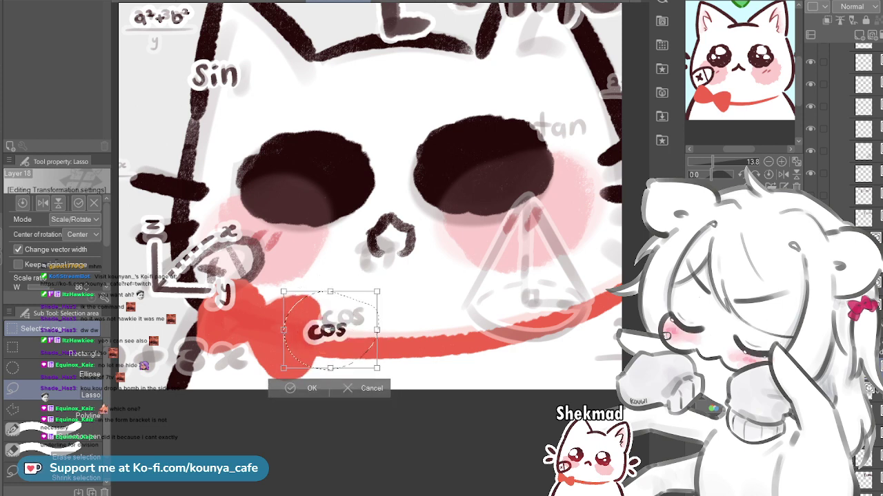
{"action": "left_click_drag", "start_coordinate": [387, 370], "coordinate": [386, 371]}
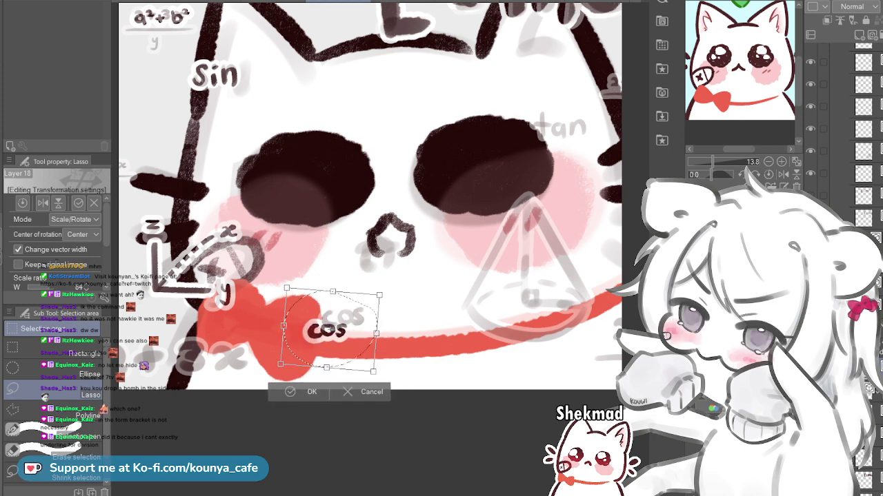
{"action": "key", "text": "Return"}
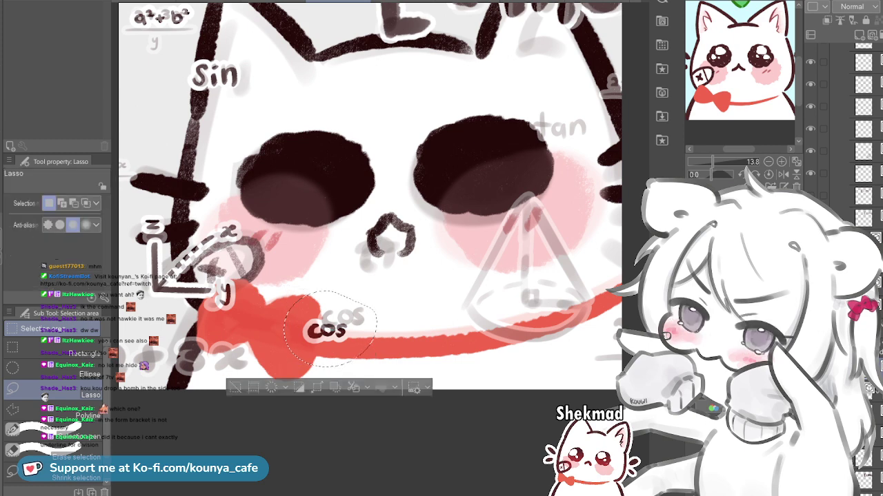
{"action": "key", "text": "ctrl+d"}
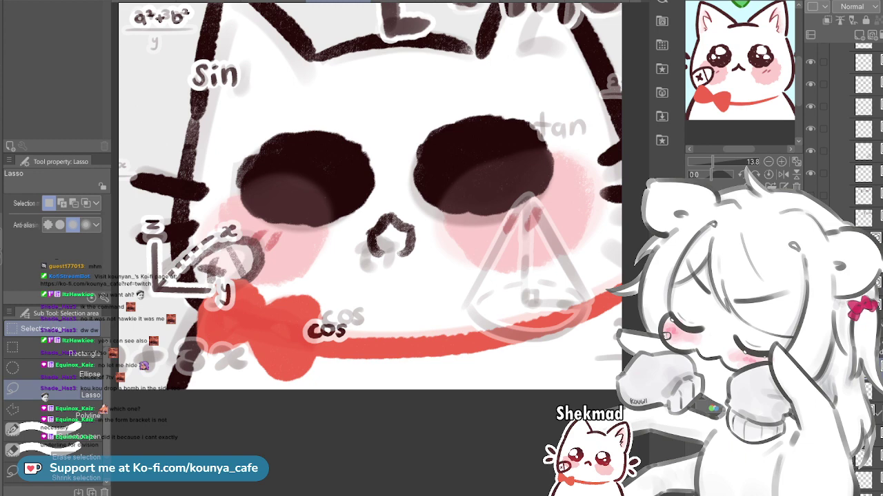
Trace the two slanted sides of the sketched cone below the cat's right eye in dark brown, with brush size 32.7
{"action": "scroll", "coordinate": [607, 241], "scroll_direction": "up", "scroll_amount": 3}
{"action": "key", "text": "p"}
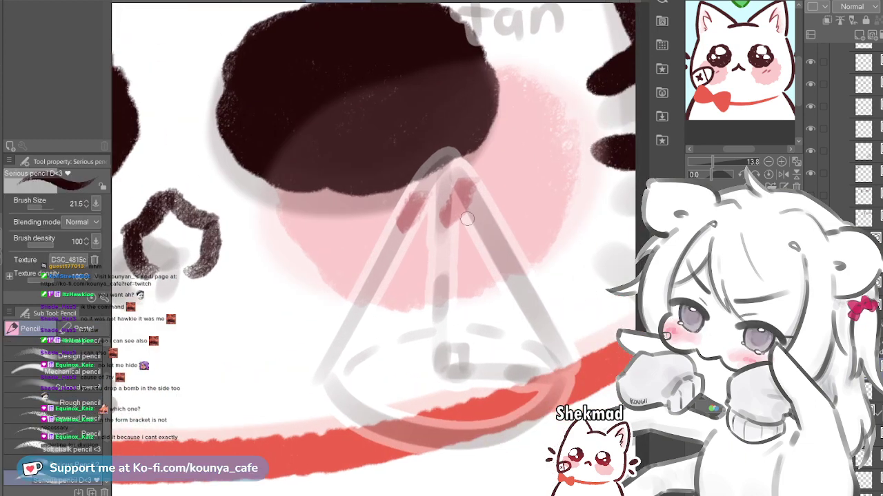
{"action": "key", "text": "]"}
{"action": "left_click_drag", "start_coordinate": [444, 146], "coordinate": [436, 316]}
{"action": "key", "text": "ctrl+z"}
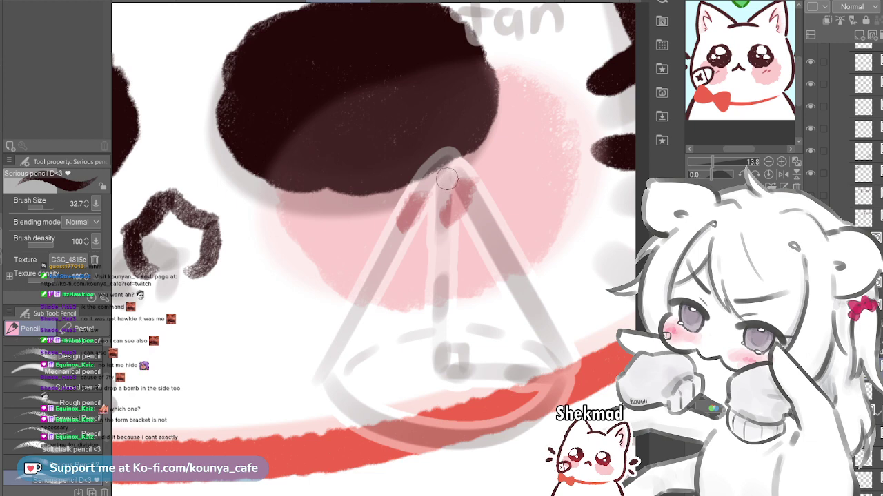
{"action": "left_click_drag", "start_coordinate": [447, 157], "coordinate": [571, 368]}
{"action": "key", "text": "ctrl+z"}
{"action": "left_click_drag", "start_coordinate": [447, 160], "coordinate": [576, 374]}
{"action": "key", "text": "ctrl+z"}
{"action": "left_click_drag", "start_coordinate": [452, 160], "coordinate": [581, 368]}
{"action": "left_click_drag", "start_coordinate": [447, 160], "coordinate": [322, 358]}
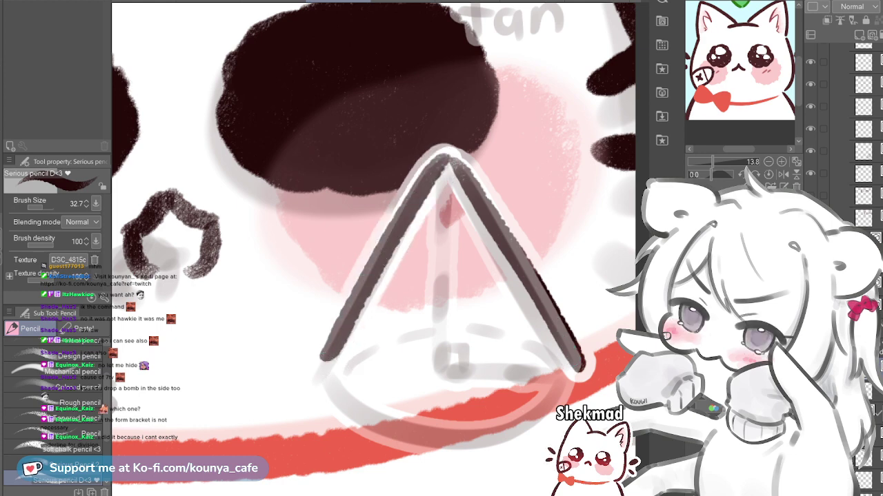
{"action": "key", "text": "ctrl+z"}
{"action": "mouse_move", "coordinate": [446, 158]}
{"action": "left_mouse_down"}
{"action": "mouse_move", "coordinate": [323, 373]}
{"action": "mouse_move", "coordinate": [323, 390]}
{"action": "mouse_move", "coordinate": [420, 451]}
{"action": "mouse_move", "coordinate": [570, 372]}
{"action": "left_mouse_up"}
{"action": "key", "text": "ctrl+z"}
Draw the cone's curved front base edge between the two slanted sides at brush size 32.7
{"action": "mouse_move", "coordinate": [325, 378]}
{"action": "left_mouse_down"}
{"action": "mouse_move", "coordinate": [551, 397]}
{"action": "mouse_move", "coordinate": [570, 372]}
{"action": "left_mouse_up"}
{"action": "key", "text": "ctrl+z"}
{"action": "mouse_move", "coordinate": [319, 377]}
{"action": "left_mouse_down"}
{"action": "mouse_move", "coordinate": [349, 411]}
{"action": "mouse_move", "coordinate": [535, 423]}
{"action": "mouse_move", "coordinate": [583, 369]}
{"action": "left_mouse_up"}
{"action": "key", "text": "ctrl+z"}
{"action": "mouse_move", "coordinate": [329, 392]}
{"action": "left_mouse_down"}
{"action": "mouse_move", "coordinate": [453, 439]}
{"action": "mouse_move", "coordinate": [583, 369]}
{"action": "left_mouse_up"}
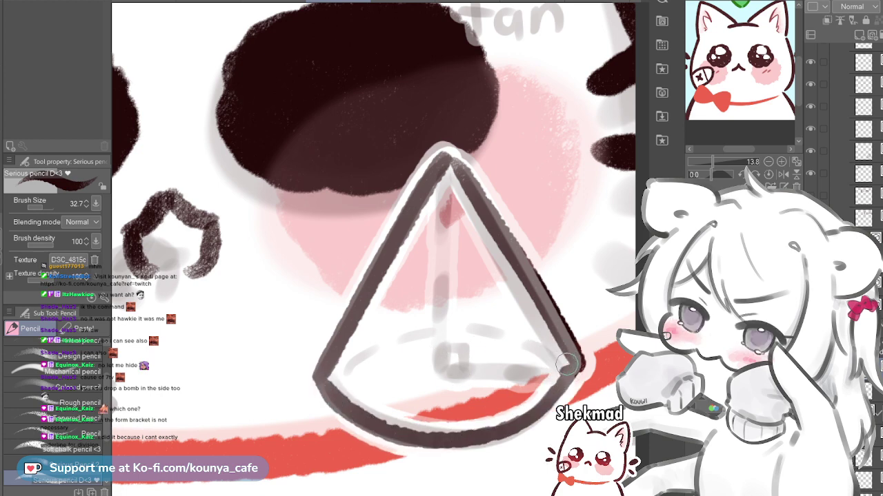
{"action": "left_click_drag", "start_coordinate": [535, 346], "coordinate": [562, 373]}
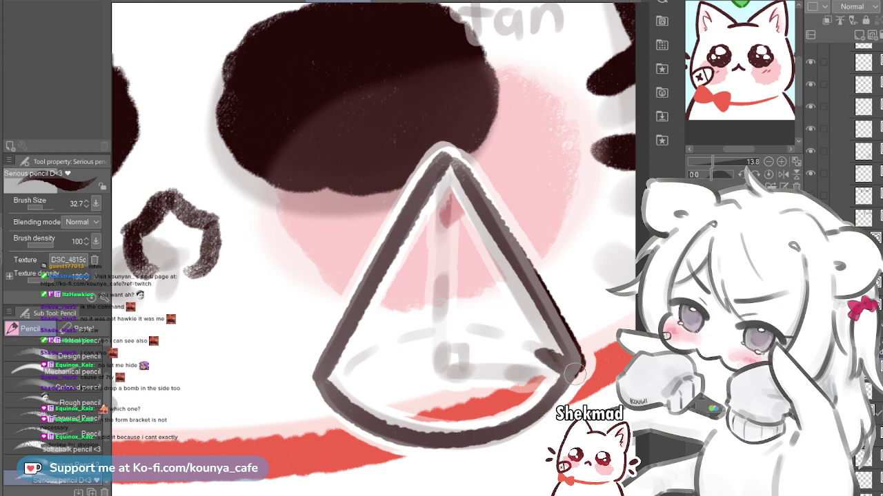
{"action": "key", "text": "ctrl+z"}
{"action": "key", "text": "ctrl+z"}
{"action": "mouse_move", "coordinate": [578, 365]}
{"action": "left_mouse_down"}
{"action": "mouse_move", "coordinate": [540, 411]}
{"action": "mouse_move", "coordinate": [343, 406]}
{"action": "mouse_move", "coordinate": [316, 377]}
{"action": "mouse_move", "coordinate": [541, 398]}
{"action": "left_mouse_up"}
{"action": "key", "text": "ctrl+z"}
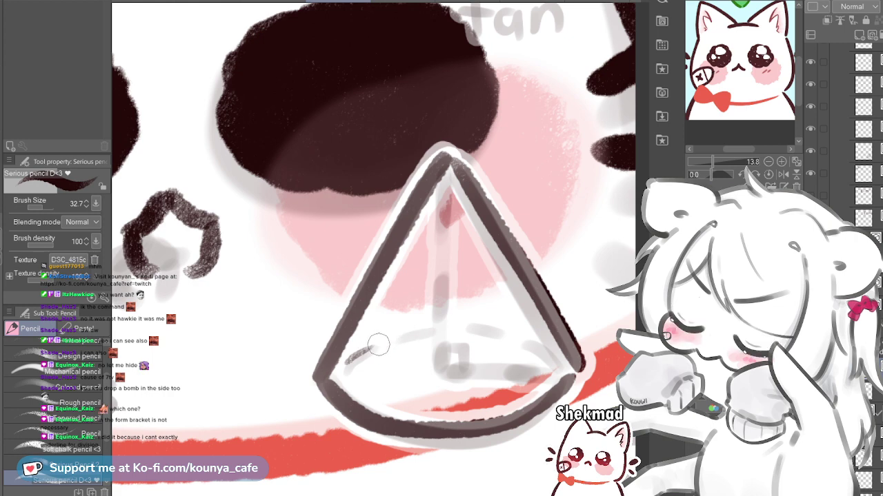
Trace the hidden back edge of the cone's base as a row of short curved dashes, ending with brush size 27.3
{"action": "mouse_move", "coordinate": [347, 363]}
{"action": "left_mouse_down"}
{"action": "mouse_move", "coordinate": [377, 352]}
{"action": "mouse_move", "coordinate": [368, 352]}
{"action": "left_mouse_up"}
{"action": "key", "text": "bracketleft"}
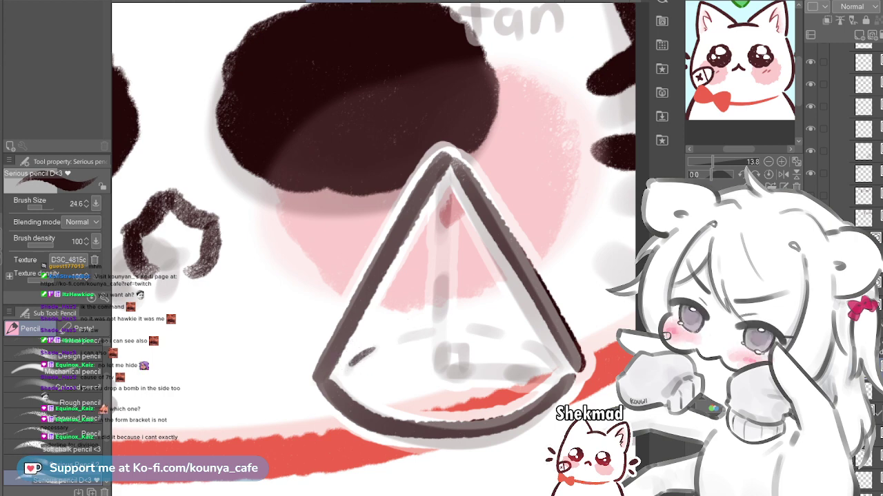
{"action": "key", "text": "ctrl+z"}
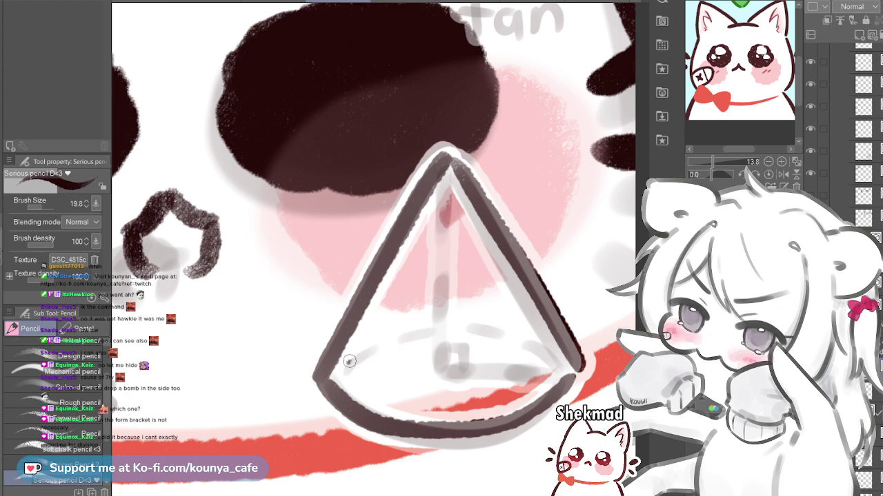
{"action": "key", "text": "bracketright"}
{"action": "key", "text": "ctrl+z"}
{"action": "left_click_drag", "start_coordinate": [347, 361], "coordinate": [422, 330]}
{"action": "key", "text": "ctrl+z"}
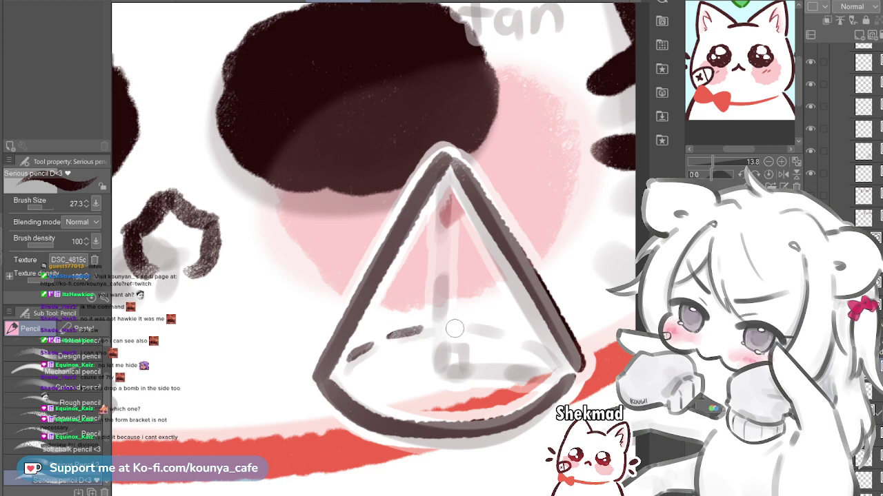
{"action": "mouse_move", "coordinate": [450, 327]}
{"action": "left_mouse_down"}
{"action": "mouse_move", "coordinate": [492, 331]}
{"action": "mouse_move", "coordinate": [485, 331]}
{"action": "mouse_move", "coordinate": [539, 348]}
{"action": "left_mouse_up"}
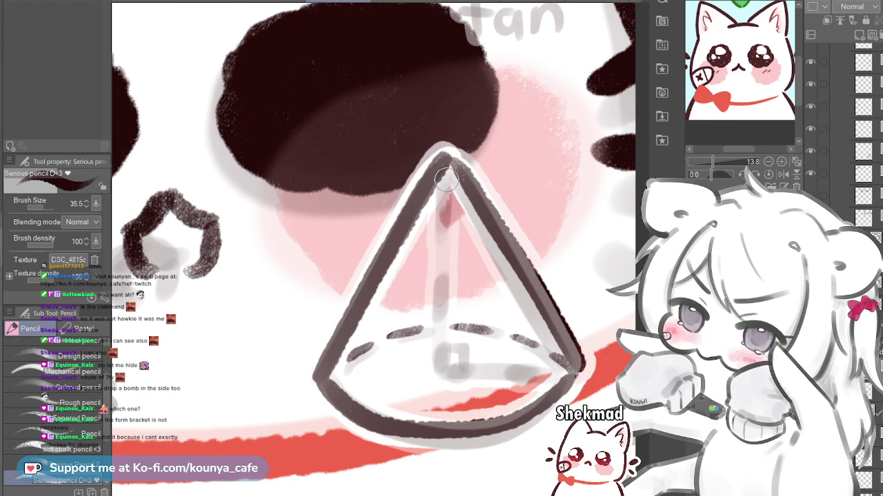
Draw the cone's vertical height line from the apex down to the base and shift it up to fit the sketch
{"action": "left_click_drag", "start_coordinate": [446, 172], "coordinate": [443, 231]}
{"action": "key", "text": "ctrl+z"}
{"action": "left_click_drag", "start_coordinate": [445, 166], "coordinate": [438, 375]}
{"action": "key", "text": "ctrl+z"}
{"action": "key", "text": "ctrl+z"}
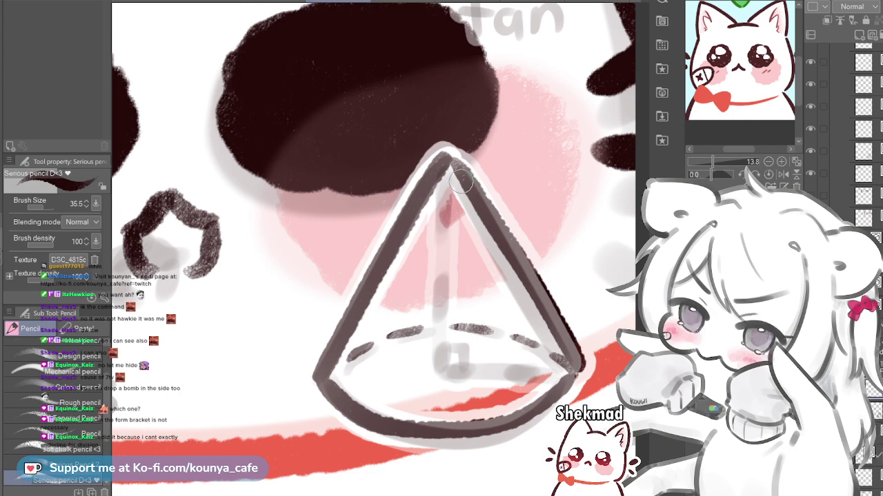
{"action": "left_click_drag", "start_coordinate": [449, 161], "coordinate": [452, 376]}
{"action": "key", "text": "ctrl+z"}
{"action": "left_click_drag", "start_coordinate": [442, 160], "coordinate": [440, 392]}
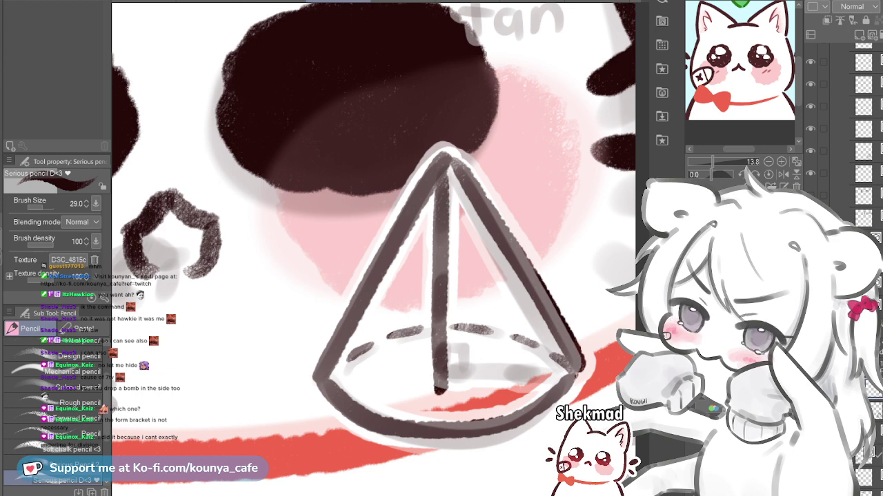
{"action": "key", "text": "ctrl+t"}
{"action": "left_click_drag", "start_coordinate": [440, 278], "coordinate": [445, 263]}
{"action": "left_click_drag", "start_coordinate": [444, 141], "coordinate": [445, 153]}
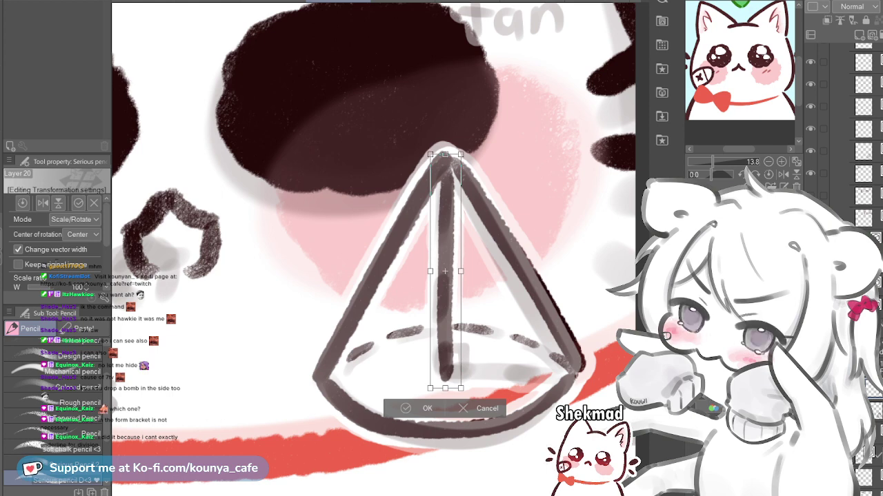
{"action": "key", "text": "Return"}
Draw the cone's horizontal base radius and the small right-angle square at its centre, with brush size 29.0
{"action": "left_click_drag", "start_coordinate": [549, 381], "coordinate": [580, 385]}
{"action": "key", "text": "ctrl+z"}
{"action": "left_click_drag", "start_coordinate": [450, 371], "coordinate": [573, 375]}
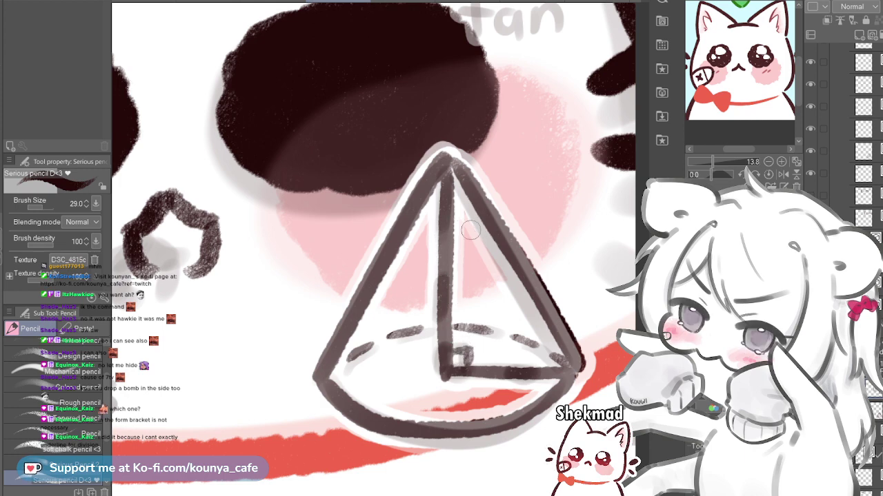
Erase gaps along the cone's height line and base radius with the transparent Serious pencil at about size 43 to make both dashed
{"action": "key", "text": "e"}
{"action": "left_click_drag", "start_coordinate": [415, 134], "coordinate": [222, 133]}
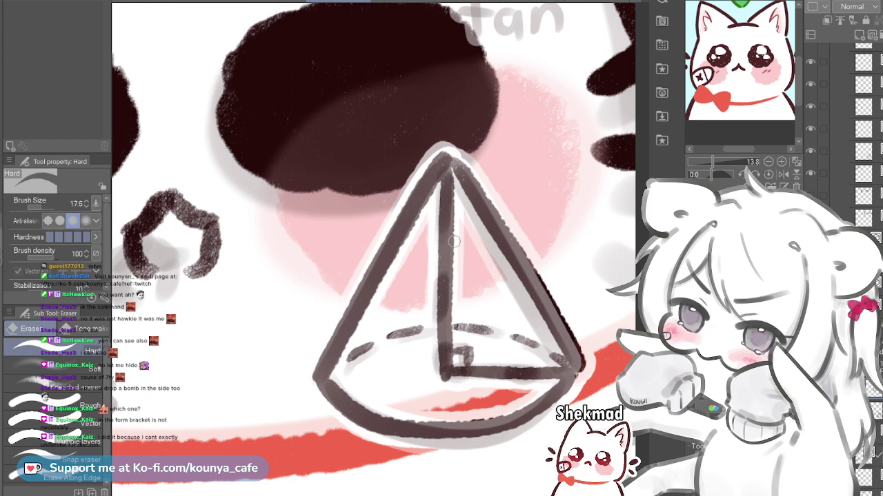
{"action": "key", "text": "p"}
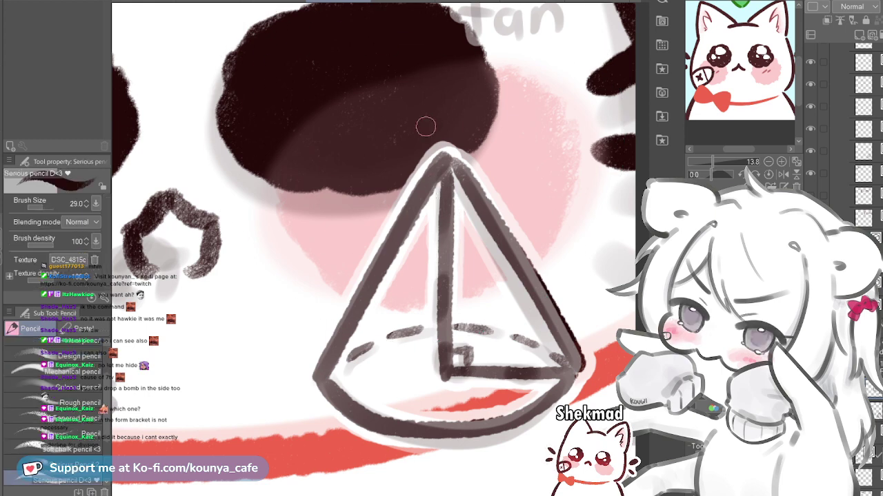
{"action": "left_click_drag", "start_coordinate": [443, 118], "coordinate": [452, 118]}
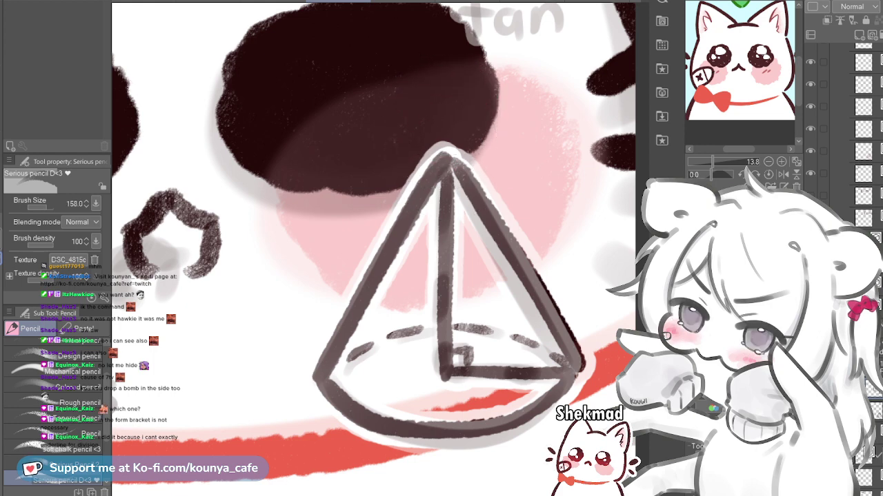
{"action": "key", "text": "bracketleft"}
{"action": "key", "text": "bracketleft"}
{"action": "key", "text": "bracketleft"}
{"action": "key", "text": "bracketleft"}
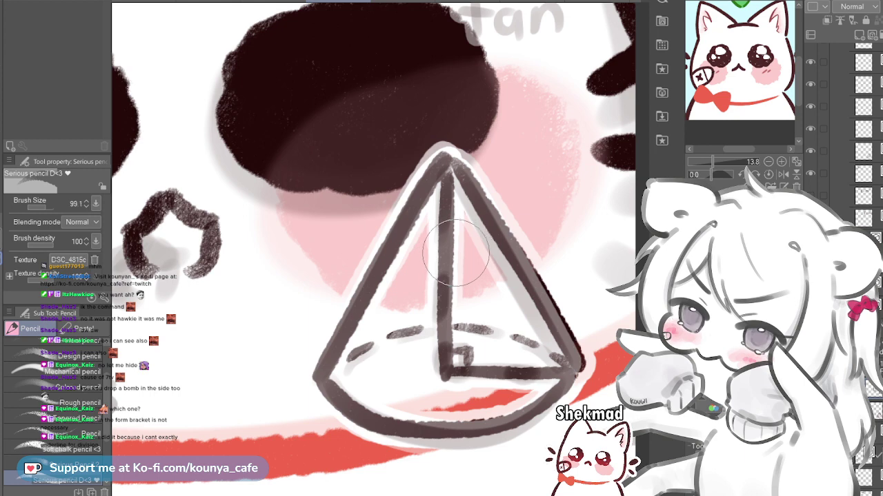
{"action": "left_click_drag", "start_coordinate": [436, 239], "coordinate": [457, 239]}
{"action": "key", "text": "ctrl+z"}
{"action": "key", "text": "ctrl+z"}
{"action": "key", "text": "bracketright"}
{"action": "key", "text": "bracketright"}
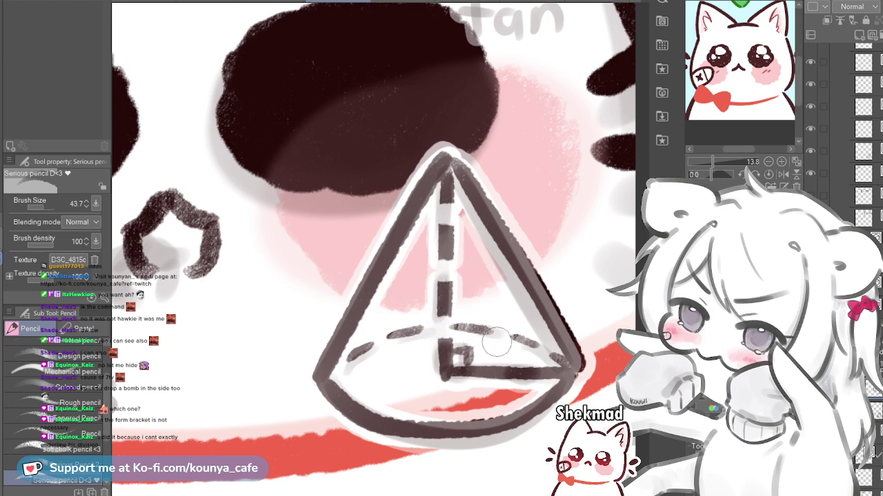
{"action": "left_click_drag", "start_coordinate": [537, 359], "coordinate": [540, 384]}
Thin the dashed lines inside the cone with the Adjust line width tool set to Narrow 1.7 and a much larger brush
{"action": "scroll", "coordinate": [527, 317], "scroll_direction": "down", "scroll_amount": 8}
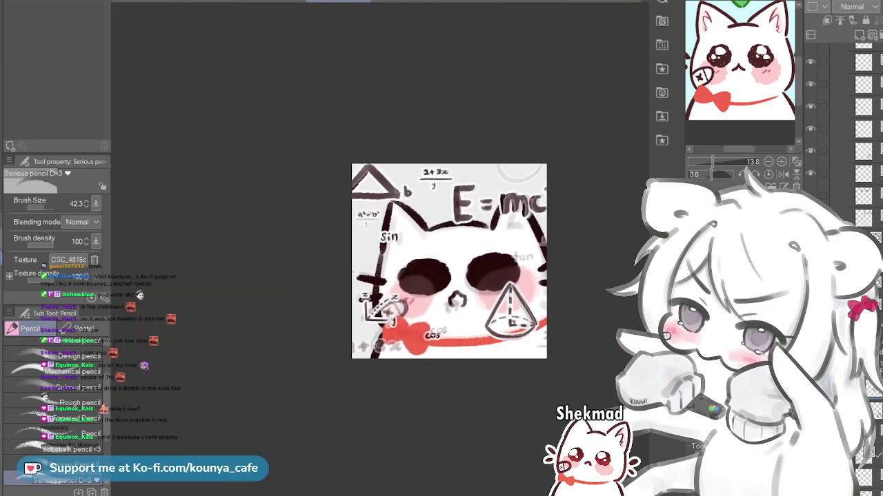
{"action": "scroll", "coordinate": [528, 317], "scroll_direction": "up", "scroll_amount": 7}
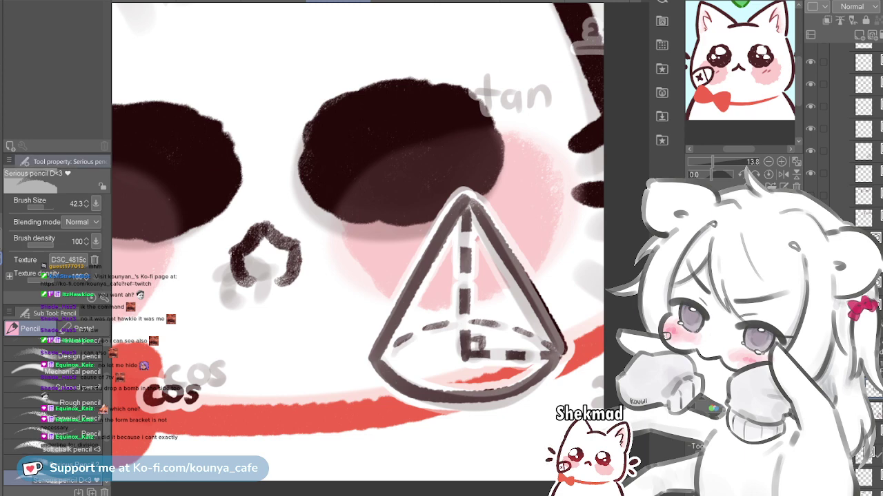
{"action": "key", "text": "y"}
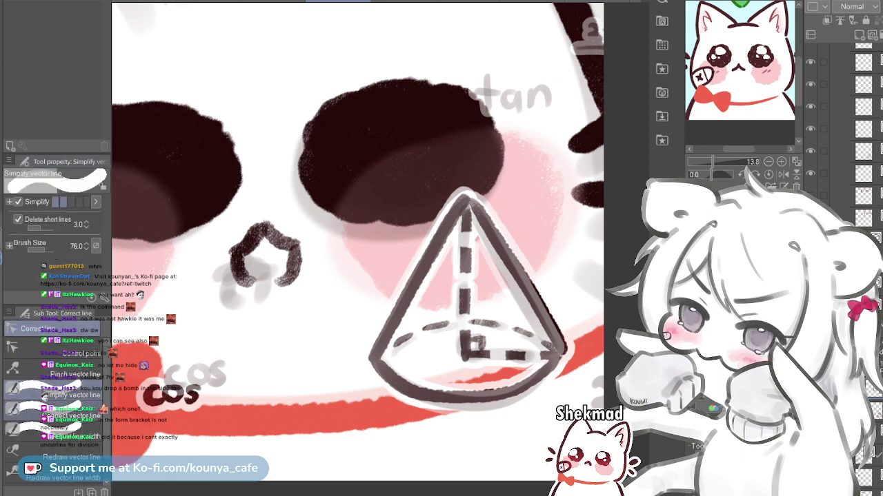
{"action": "left_click", "coordinate": [53, 410]}
{"action": "left_click", "coordinate": [53, 431]}
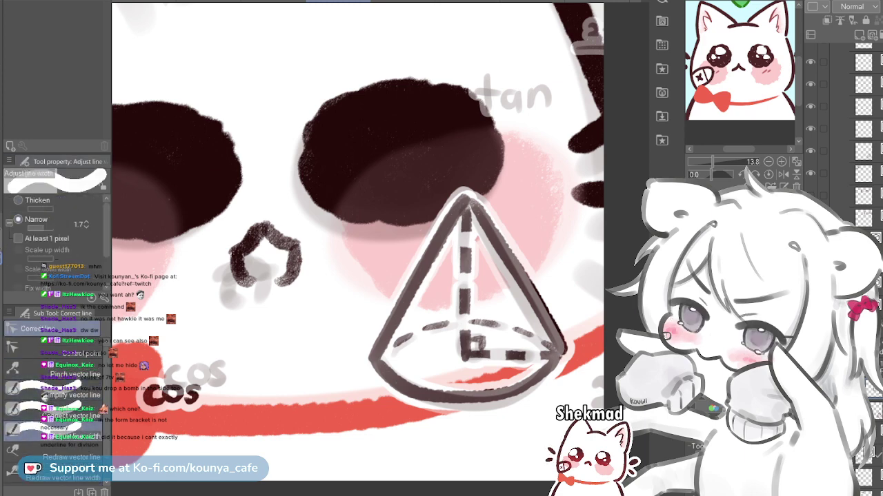
{"action": "key", "text": "]"}
{"action": "key", "text": "]"}
{"action": "key", "text": "]"}
{"action": "key", "text": "]"}
{"action": "key", "text": "]"}
{"action": "key", "text": "]"}
{"action": "mouse_move", "coordinate": [445, 186]}
{"action": "left_mouse_down"}
{"action": "mouse_move", "coordinate": [498, 318]}
{"action": "mouse_move", "coordinate": [493, 296]}
{"action": "left_mouse_up"}
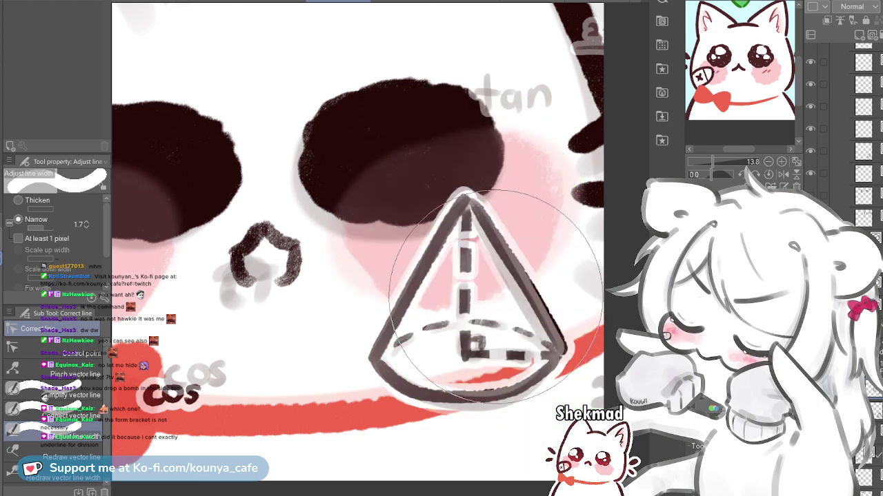
{"action": "mouse_move", "coordinate": [445, 220]}
{"action": "left_mouse_down"}
{"action": "mouse_move", "coordinate": [428, 197]}
{"action": "mouse_move", "coordinate": [483, 286]}
{"action": "left_mouse_up"}
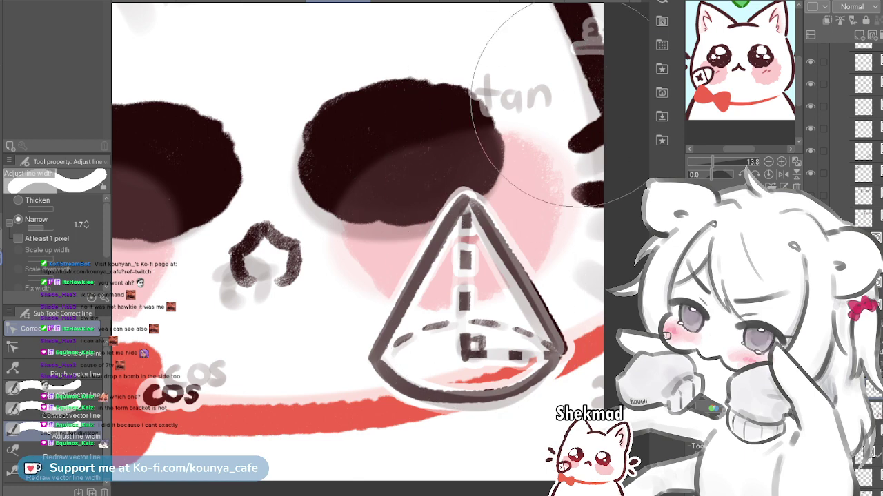
{"action": "scroll", "coordinate": [529, 375], "scroll_direction": "up", "scroll_amount": 3}
{"action": "scroll", "coordinate": [448, 344], "scroll_direction": "down", "scroll_amount": 2}
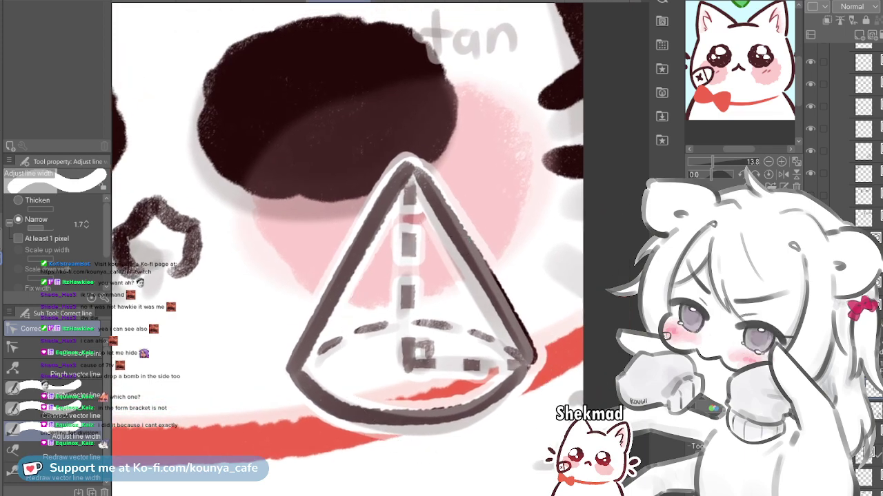
Redraw the dashes of the cone's vertical height line with the Serious pencil at brush size 17.3
{"action": "key", "text": "p"}
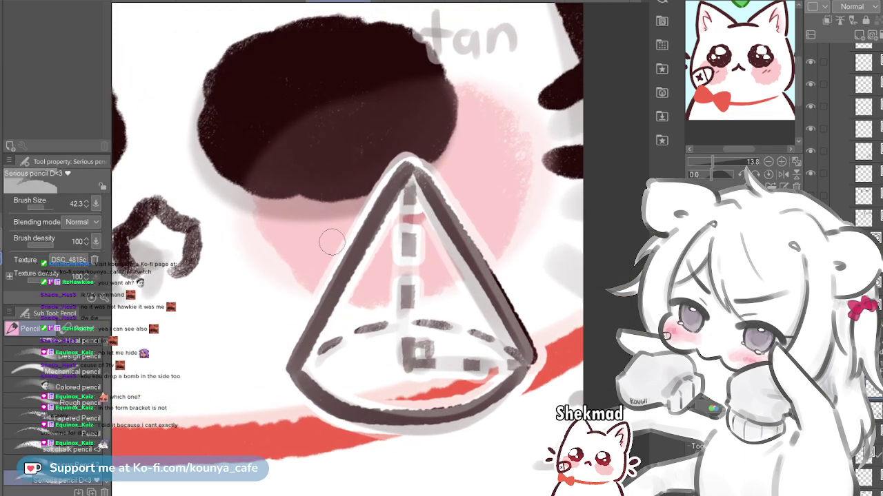
{"action": "key", "text": "bracketleft"}
{"action": "key", "text": "bracketleft"}
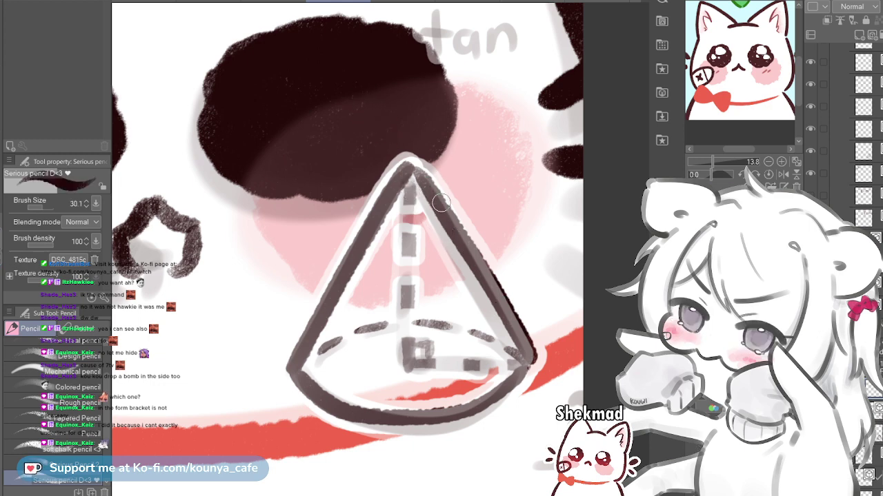
{"action": "left_click_drag", "start_coordinate": [409, 192], "coordinate": [411, 186]}
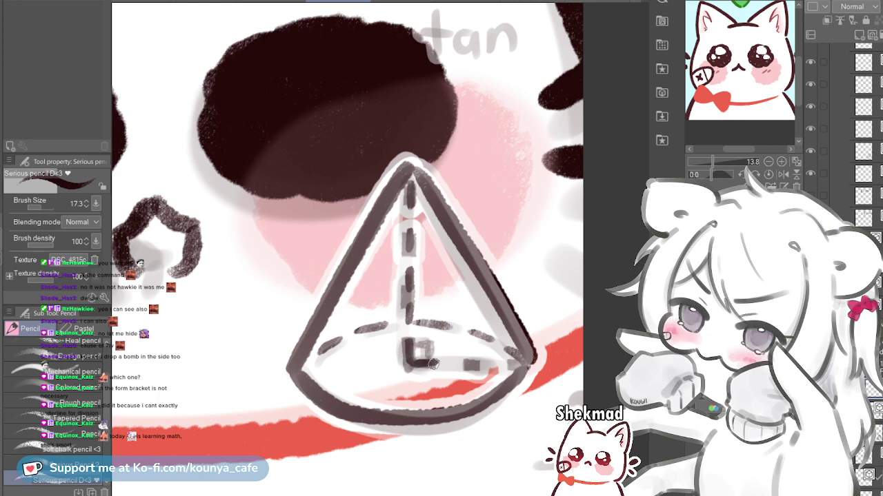
Redraw the small right-angle square at the cone's centre and the dashed base radius with thinner pencil strokes
{"action": "key", "text": "ctrl+z"}
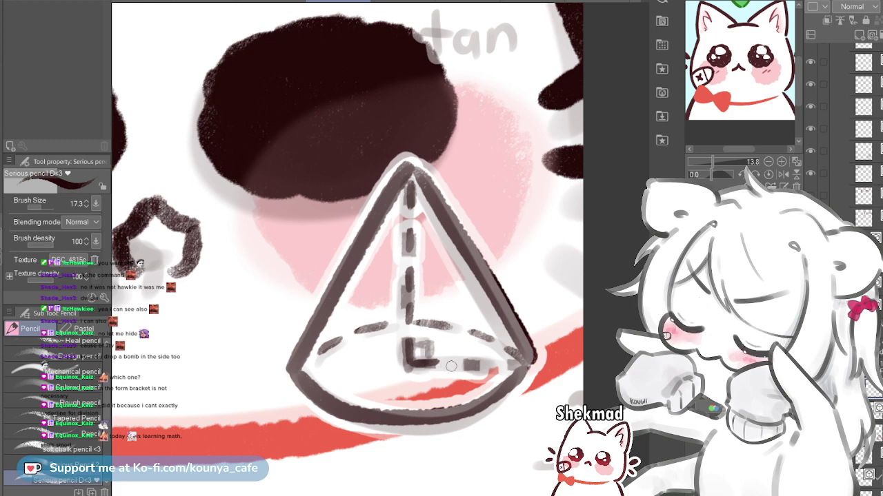
{"action": "scroll", "coordinate": [434, 367], "scroll_direction": "up", "scroll_amount": 3}
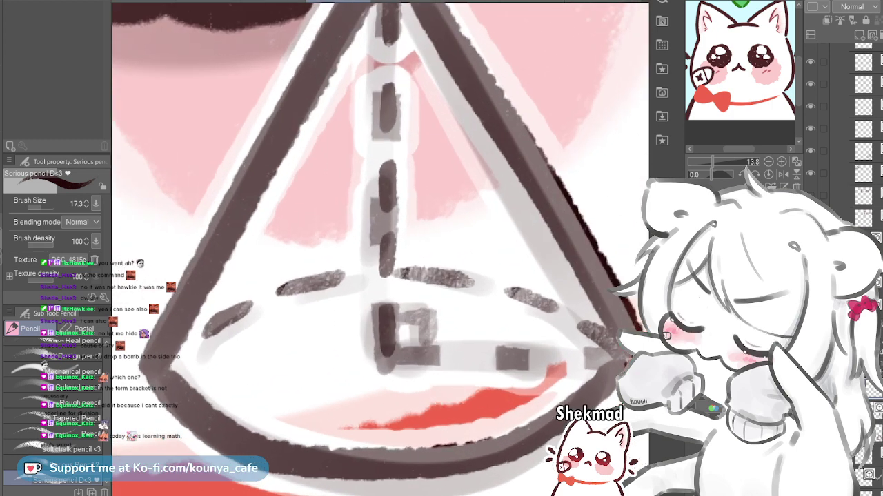
{"action": "left_click_drag", "start_coordinate": [401, 321], "coordinate": [425, 334]}
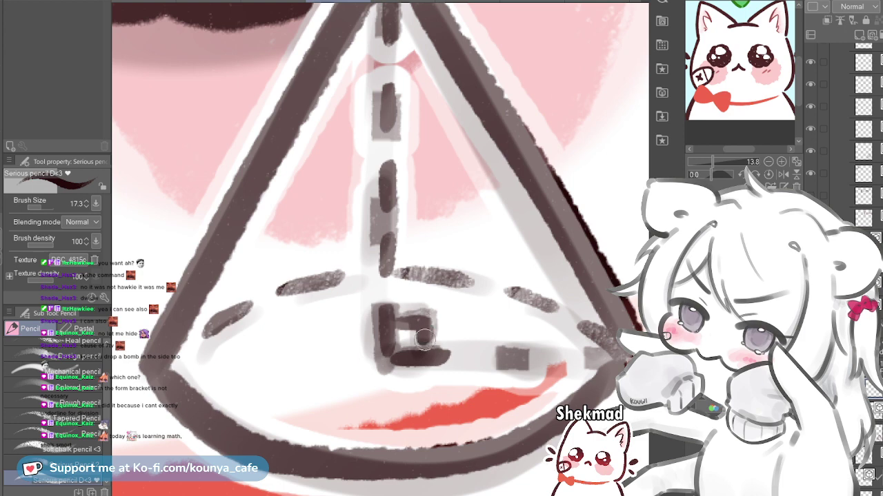
{"action": "mouse_move", "coordinate": [506, 355]}
{"action": "left_mouse_down"}
{"action": "mouse_move", "coordinate": [481, 356]}
{"action": "mouse_move", "coordinate": [597, 356]}
{"action": "left_mouse_up"}
{"action": "key", "text": "ctrl+z"}
{"action": "key", "text": "ctrl+z"}
{"action": "left_click", "coordinate": [557, 358]}
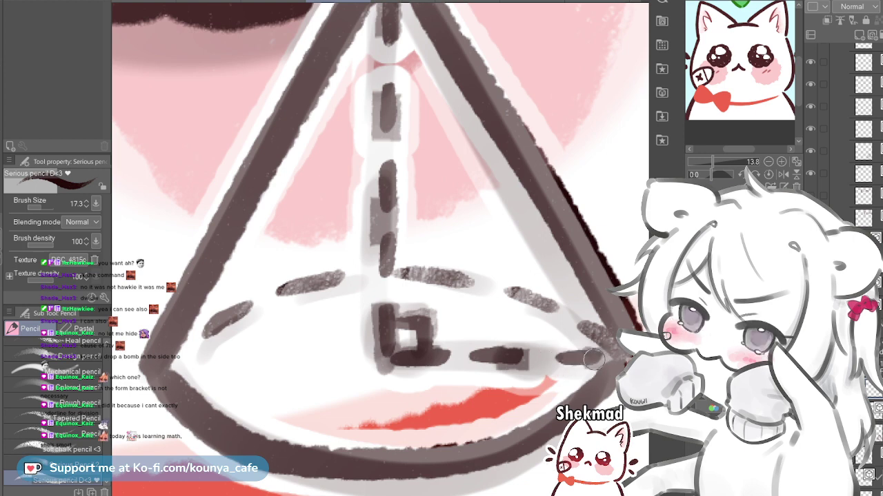
{"action": "scroll", "coordinate": [535, 340], "scroll_direction": "down", "scroll_amount": 3}
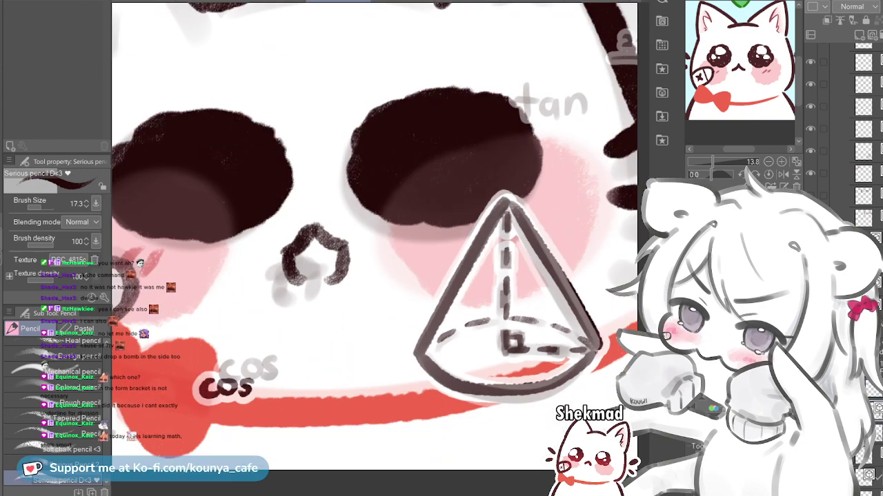
{"action": "scroll", "coordinate": [521, 236], "scroll_direction": "down", "scroll_amount": 5}
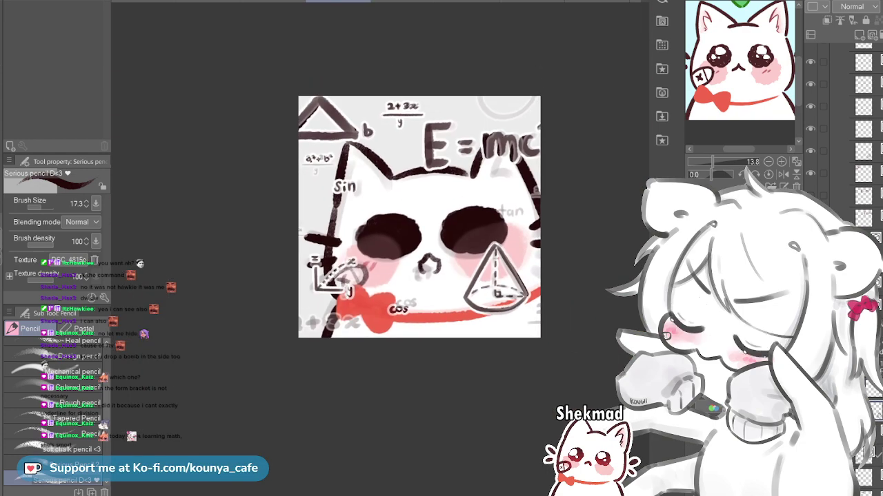
Trace the word "tan" over the sketch beside the cat's eye with the Serious pencil at brush size 24.3
{"action": "scroll", "coordinate": [521, 236], "scroll_direction": "up", "scroll_amount": 4}
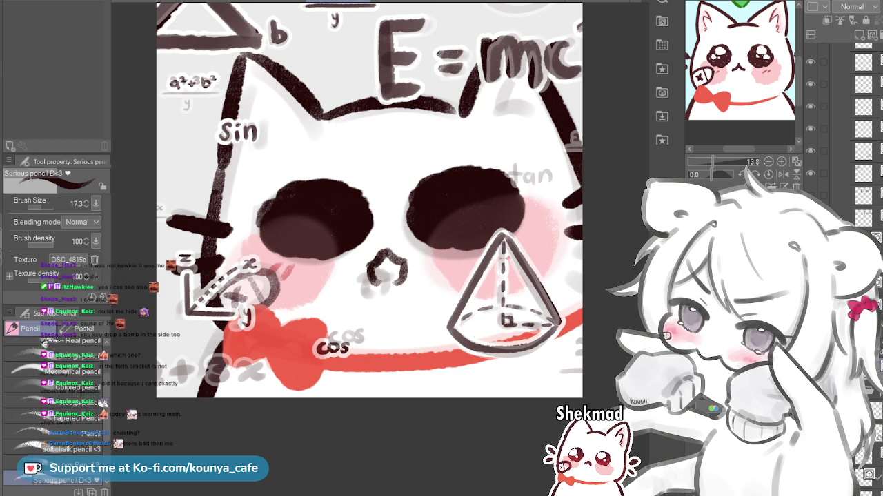
{"action": "scroll", "coordinate": [461, 171], "scroll_direction": "up", "scroll_amount": 5}
{"action": "key", "text": "bracketleft"}
{"action": "left_click_drag", "start_coordinate": [437, 140], "coordinate": [442, 223]}
{"action": "key", "text": "ctrl+z"}
{"action": "left_click_drag", "start_coordinate": [436, 136], "coordinate": [439, 220]}
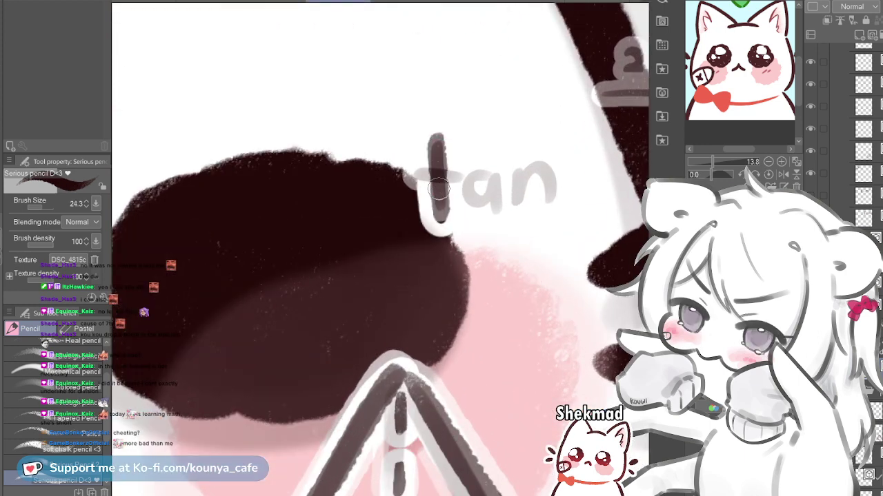
{"action": "left_click_drag", "start_coordinate": [414, 173], "coordinate": [461, 175]}
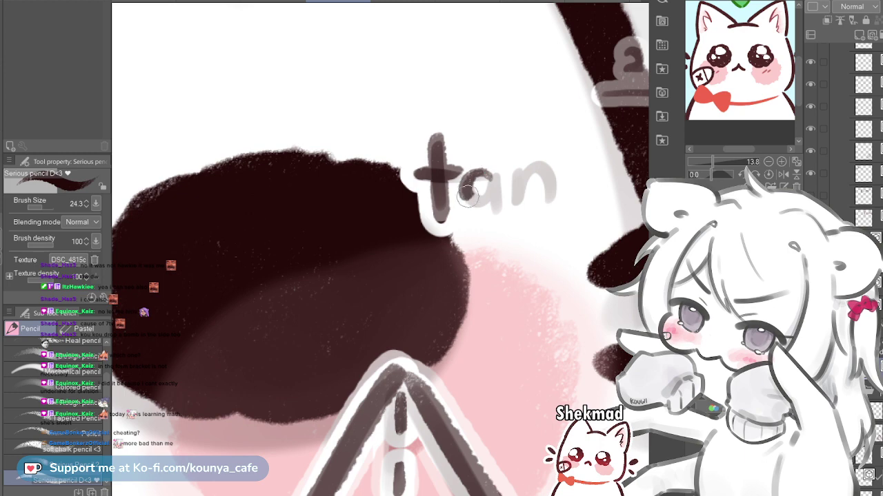
{"action": "left_click_drag", "start_coordinate": [493, 203], "coordinate": [496, 209]}
{"action": "key", "text": "ctrl+z"}
{"action": "mouse_move", "coordinate": [488, 175]}
{"action": "left_mouse_down"}
{"action": "mouse_move", "coordinate": [469, 188]}
{"action": "mouse_move", "coordinate": [492, 180]}
{"action": "mouse_move", "coordinate": [495, 191]}
{"action": "mouse_move", "coordinate": [516, 177]}
{"action": "mouse_move", "coordinate": [520, 198]}
{"action": "mouse_move", "coordinate": [538, 173]}
{"action": "left_mouse_up"}
{"action": "key", "text": "ctrl+z"}
{"action": "scroll", "coordinate": [543, 180], "scroll_direction": "down", "scroll_amount": 5}
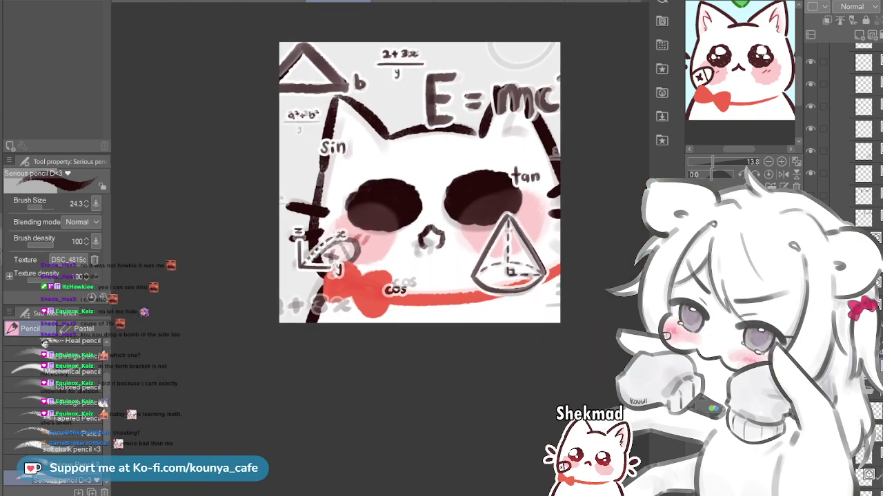
Scale the x, y, z axes drawing down slightly and nudge it into place over the bandage
{"action": "scroll", "coordinate": [471, 63], "scroll_direction": "up", "scroll_amount": 3}
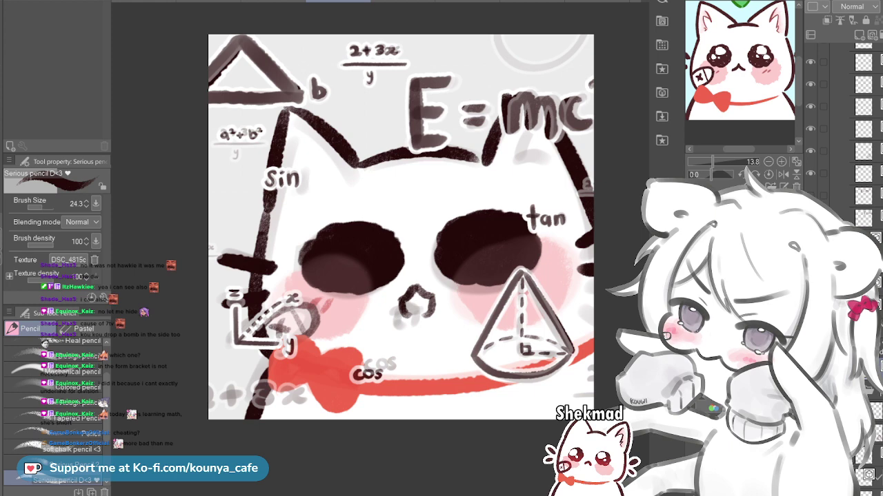
{"action": "key", "text": "ctrl+z"}
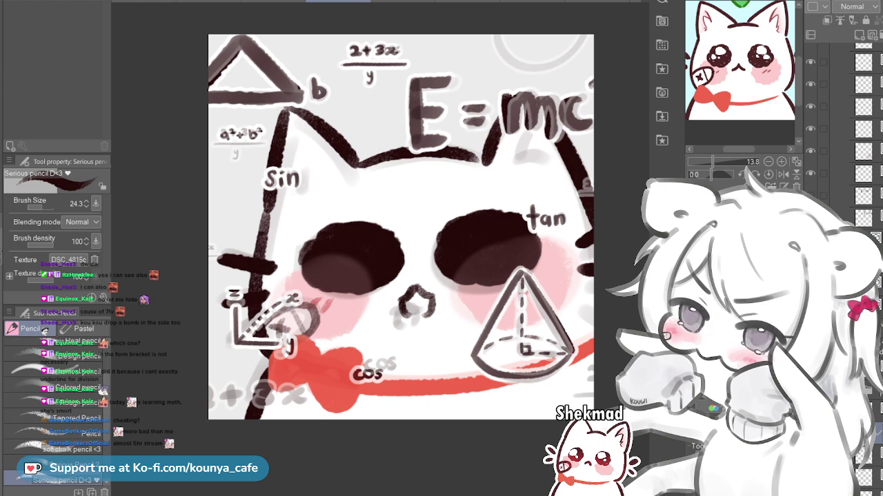
{"action": "key", "text": "ctrl+t"}
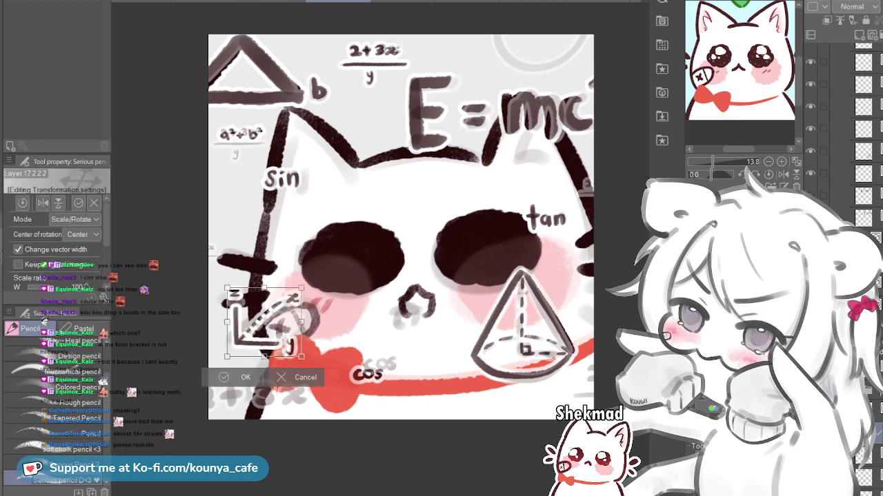
{"action": "left_click_drag", "start_coordinate": [301, 356], "coordinate": [291, 348]}
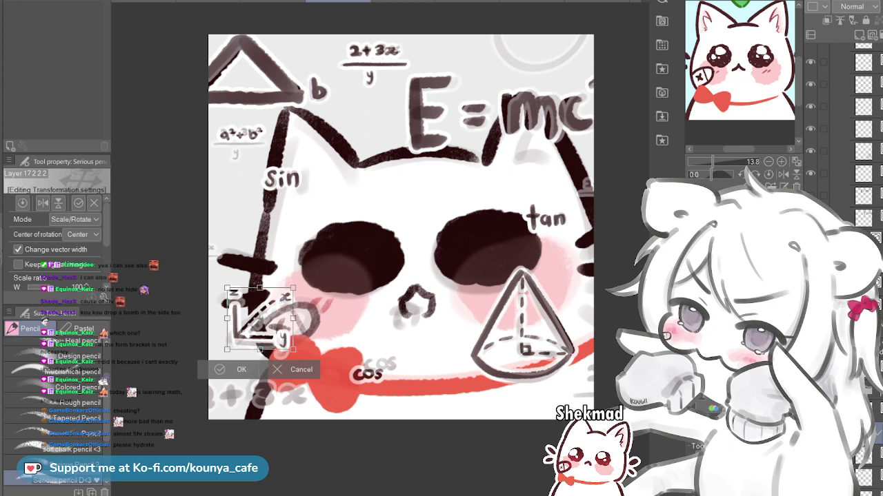
{"action": "left_click_drag", "start_coordinate": [261, 318], "coordinate": [262, 320]}
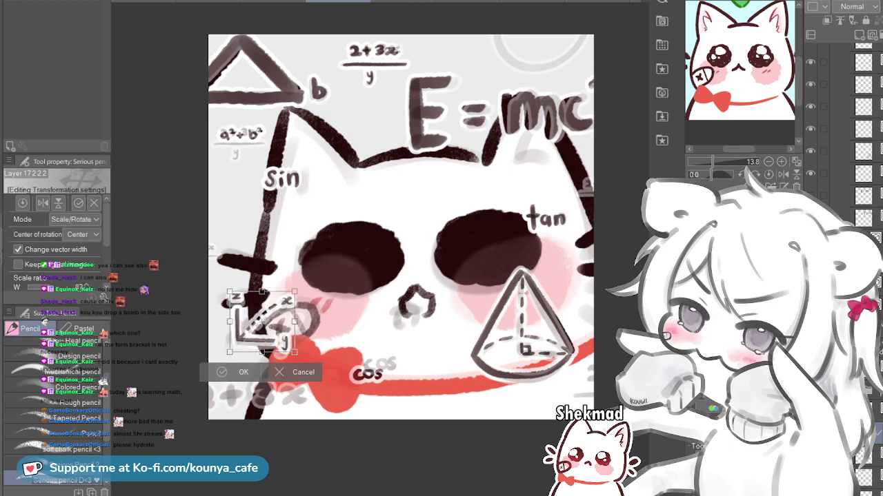
{"action": "key", "text": "Return"}
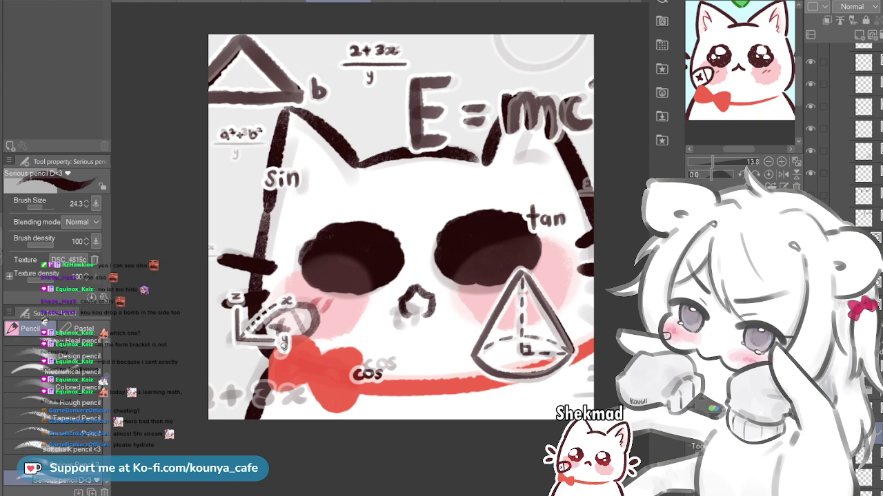
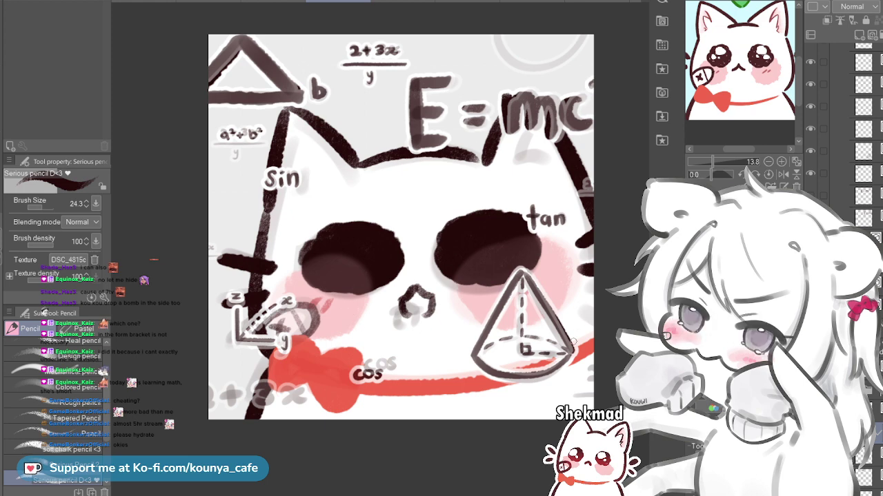
Select the sketched triangle's layer and add a small angle arc in its corner beside the b
{"action": "scroll", "coordinate": [561, 307], "scroll_direction": "up", "scroll_amount": 4}
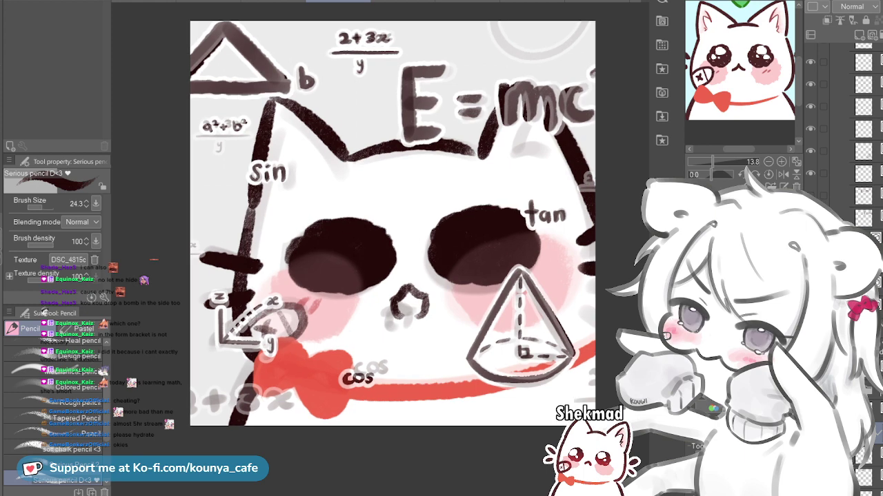
{"action": "left_click_drag", "start_coordinate": [562, 307], "coordinate": [554, 285]}
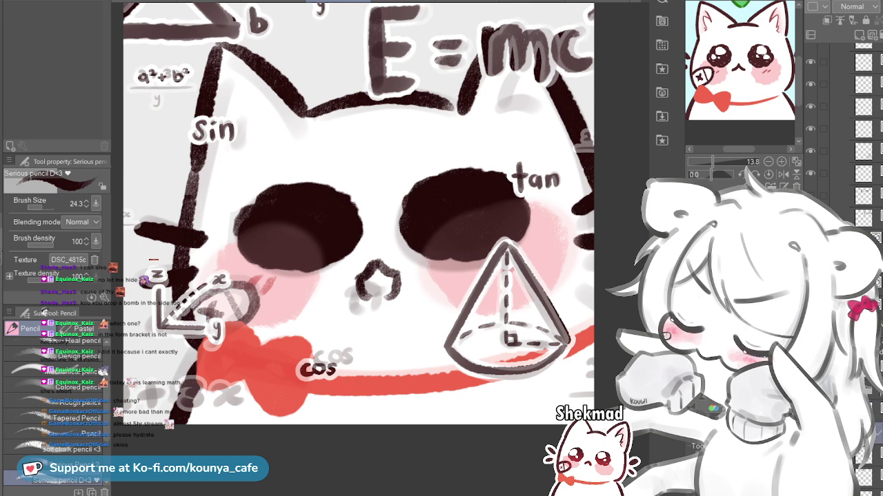
{"action": "key", "text": "ctrl+z"}
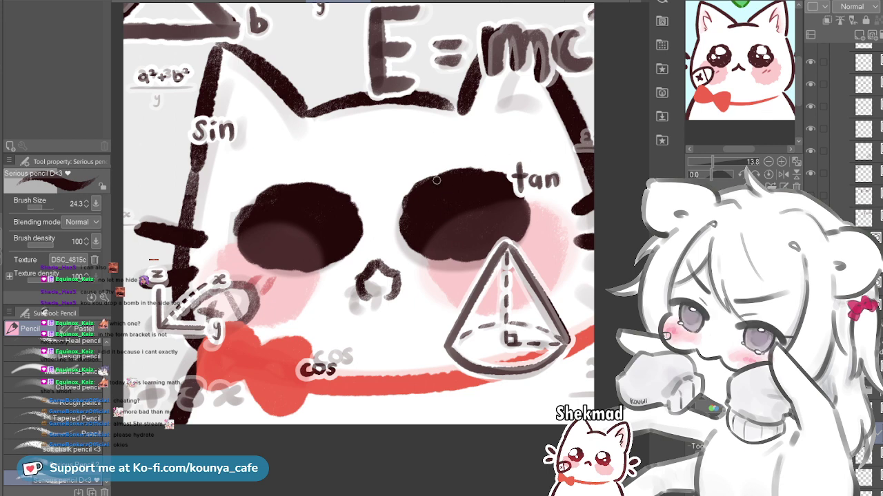
{"action": "scroll", "coordinate": [435, 181], "scroll_direction": "down", "scroll_amount": 4}
{"action": "left_click_drag", "start_coordinate": [489, 171], "coordinate": [482, 189]}
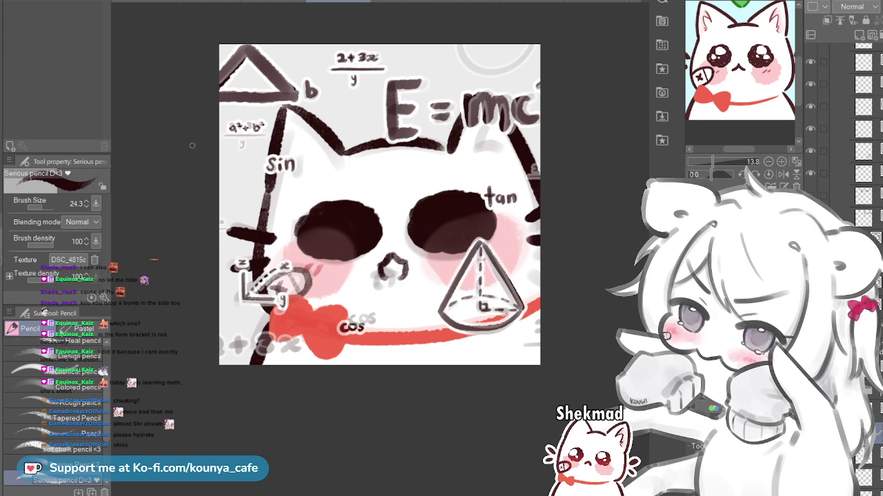
{"action": "left_click", "coordinate": [273, 75], "text": "ctrl"}
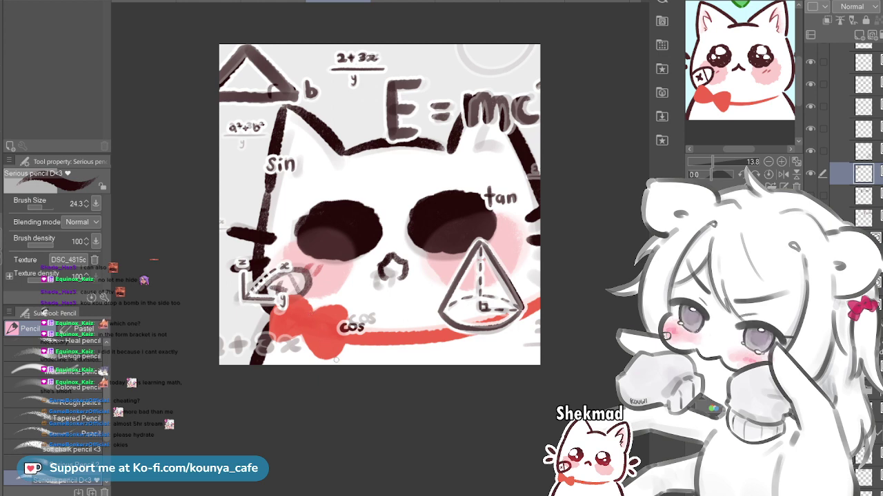
{"action": "scroll", "coordinate": [375, 327], "scroll_direction": "up", "scroll_amount": 1}
{"action": "left_click_drag", "start_coordinate": [371, 332], "coordinate": [359, 358]}
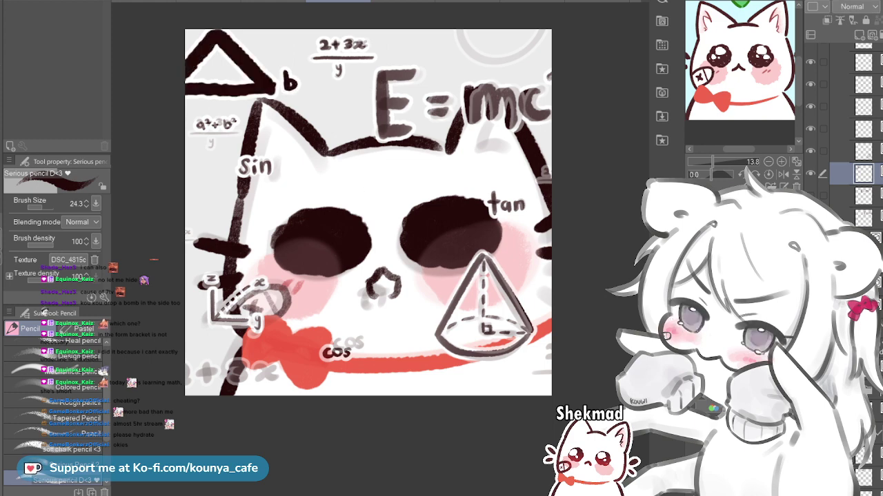
Collapse the 44% sketch folder and select the layer holding the tan label, checking it with the transform frame
{"action": "scroll", "coordinate": [852, 138], "scroll_direction": "up", "scroll_amount": 10}
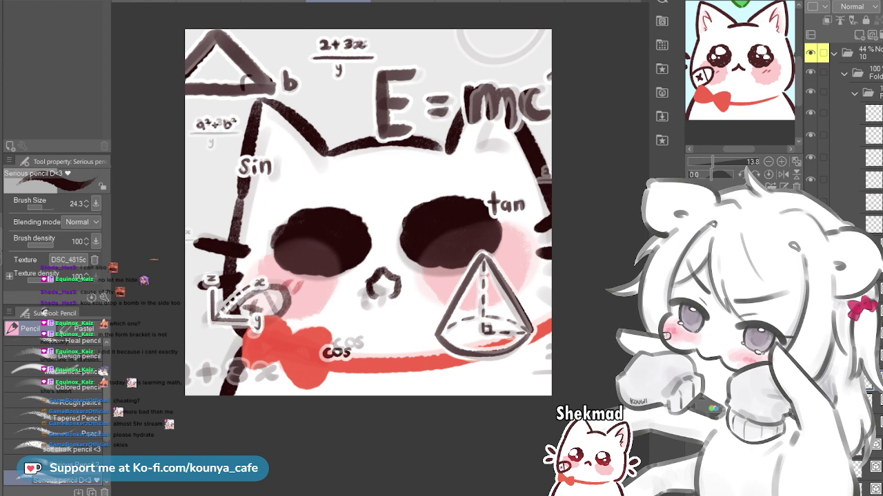
{"action": "left_click", "coordinate": [834, 53]}
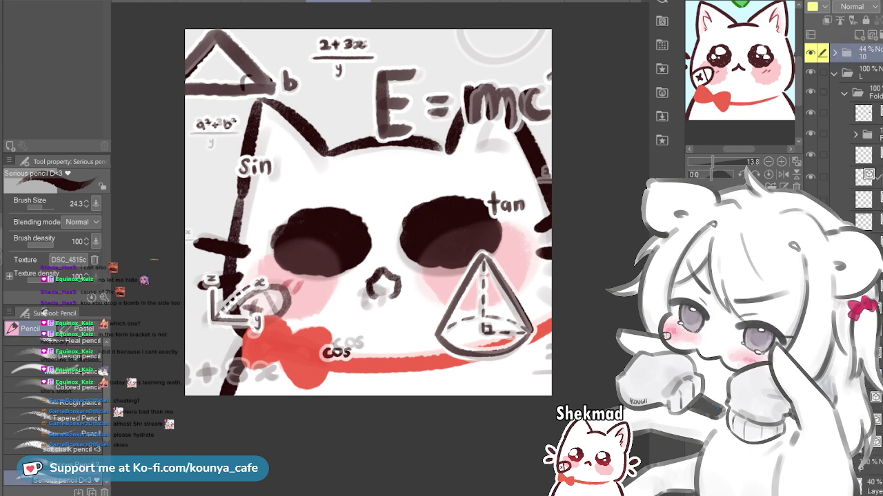
{"action": "left_click", "coordinate": [865, 113]}
{"action": "key", "text": "ctrl+t"}
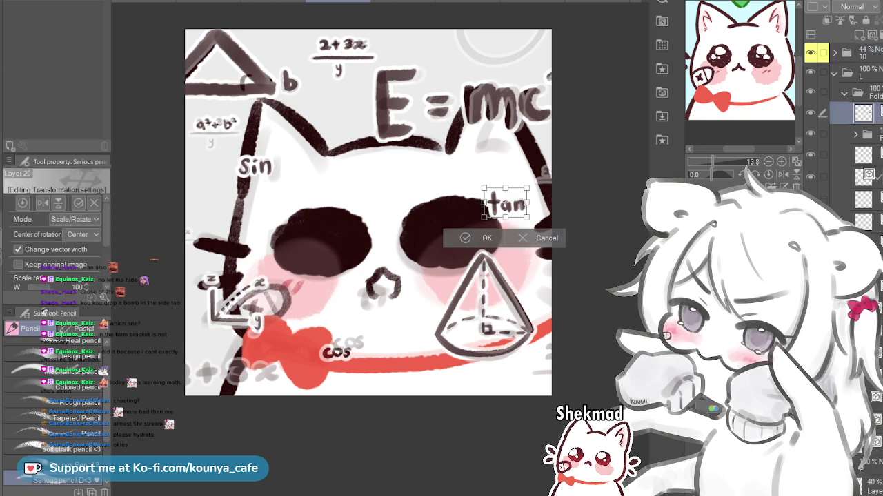
{"action": "key", "text": "Return"}
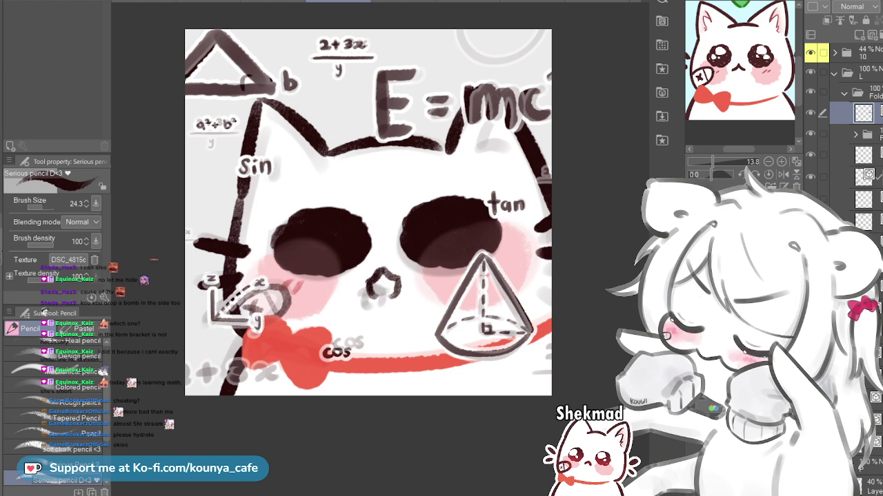
Collapse the traced symbols' folder and toggle its visibility to compare the traced lines with the sketch
{"action": "left_click", "coordinate": [844, 92]}
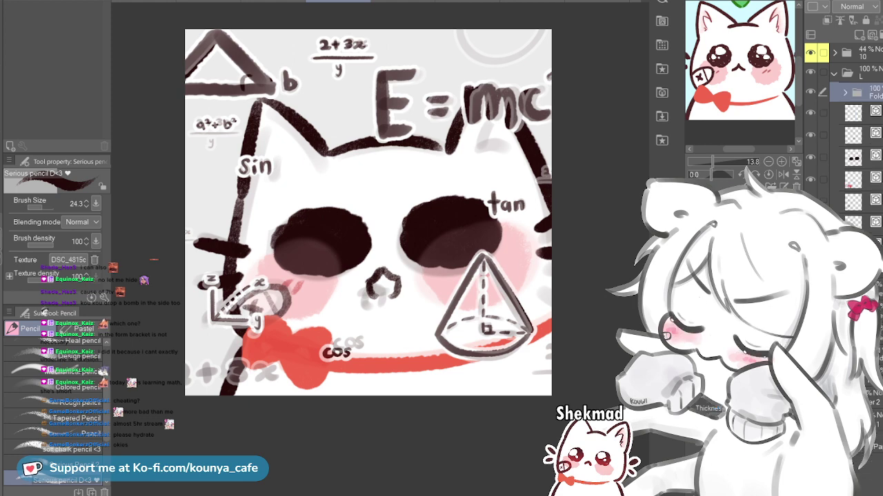
{"action": "left_click", "coordinate": [811, 92]}
{"action": "left_click", "coordinate": [810, 92]}
{"action": "left_click", "coordinate": [811, 92]}
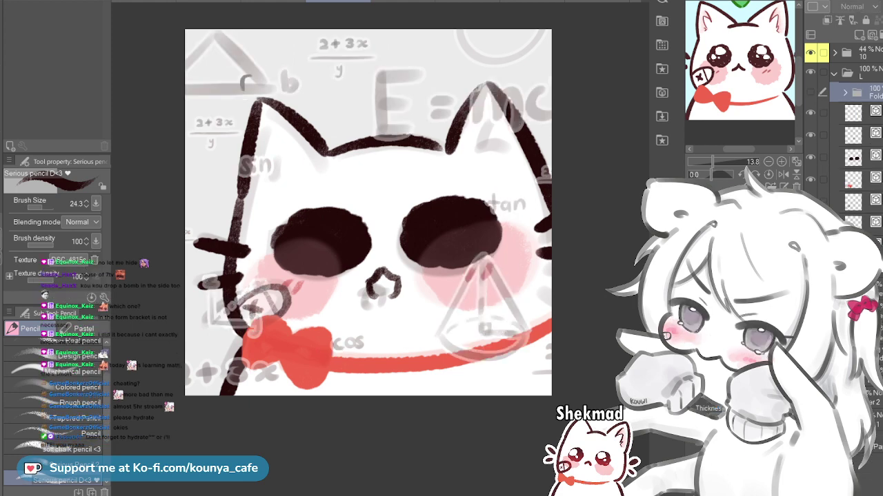
{"action": "left_click", "coordinate": [810, 92]}
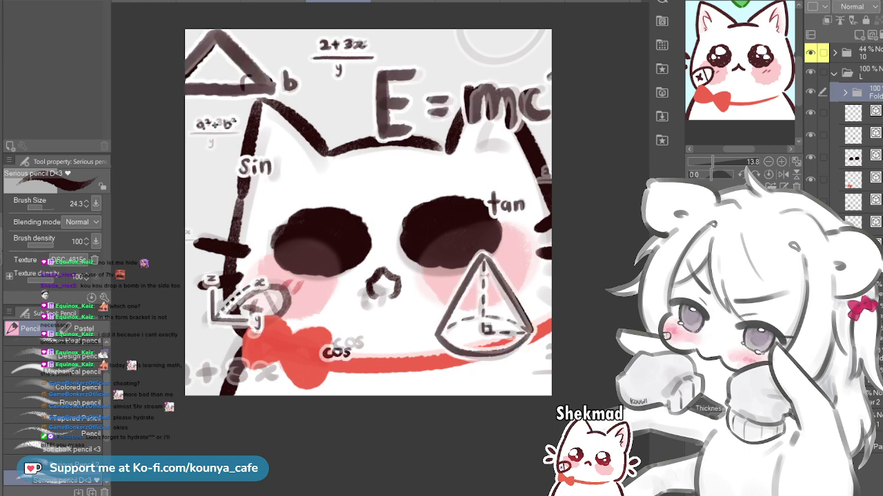
Expand the traced symbols' folder, select its topmost layer and write "z =" over the faded +8x with brush size 15
{"action": "left_click", "coordinate": [844, 93]}
{"action": "left_click", "coordinate": [864, 113]}
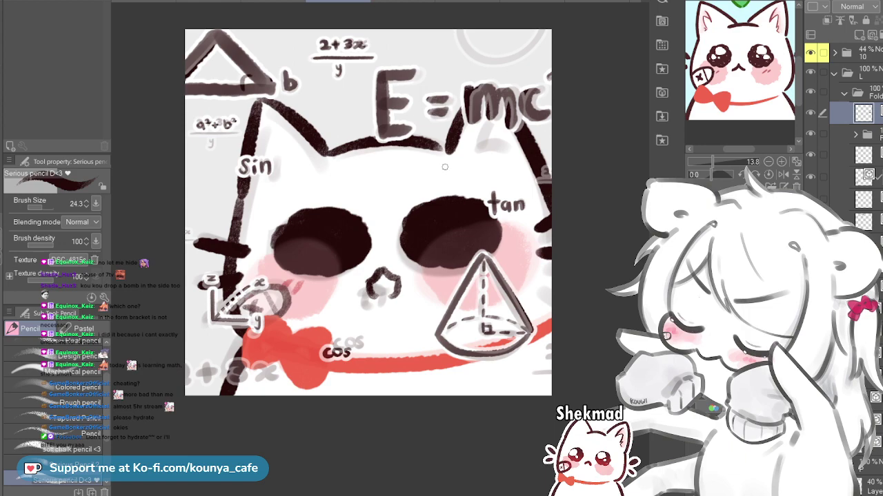
{"action": "scroll", "coordinate": [305, 324], "scroll_direction": "up", "scroll_amount": 4}
{"action": "left_click_drag", "start_coordinate": [305, 324], "coordinate": [473, 237]}
{"action": "scroll", "coordinate": [299, 292], "scroll_direction": "up", "scroll_amount": 4}
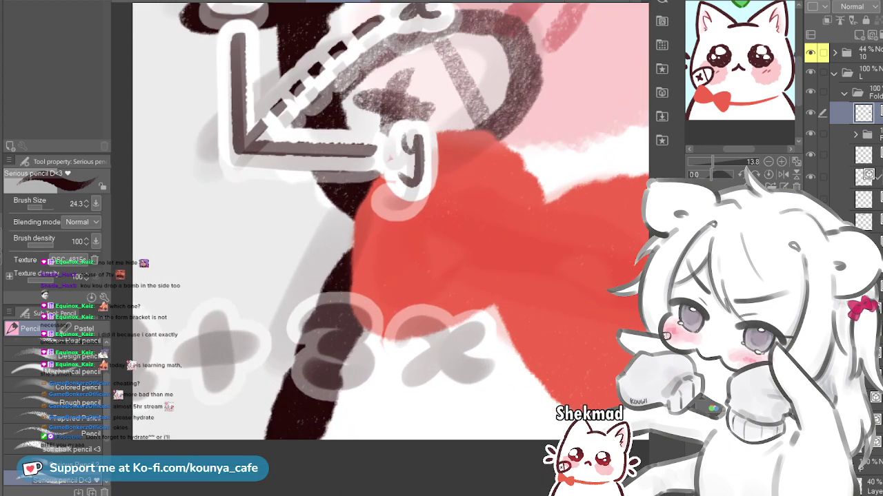
{"action": "key", "text": "["}
{"action": "key", "text": "bracketleft"}
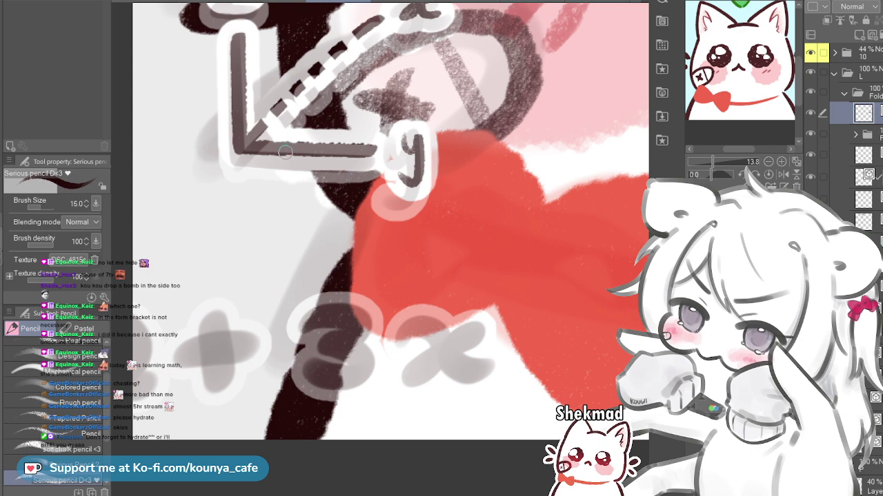
{"action": "mouse_move", "coordinate": [189, 337]}
{"action": "left_mouse_down"}
{"action": "mouse_move", "coordinate": [224, 344]}
{"action": "mouse_move", "coordinate": [213, 338]}
{"action": "mouse_move", "coordinate": [195, 360]}
{"action": "mouse_move", "coordinate": [207, 362]}
{"action": "mouse_move", "coordinate": [257, 354]}
{"action": "left_mouse_up"}
{"action": "key", "text": "ctrl+z"}
{"action": "key", "text": "ctrl+z"}
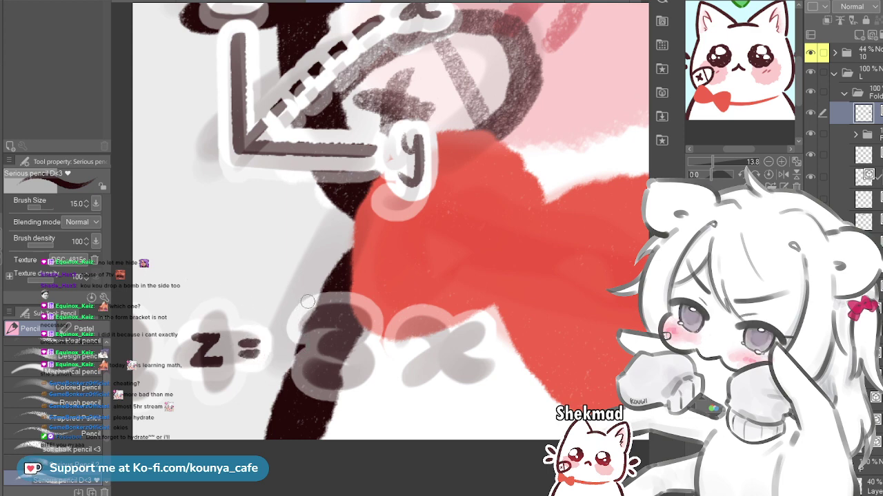
Continue the formula with "a + b", redoing the rough letters with a thinner brush of size 12.2
{"action": "mouse_move", "coordinate": [278, 339]}
{"action": "left_mouse_down"}
{"action": "mouse_move", "coordinate": [295, 339]}
{"action": "mouse_move", "coordinate": [281, 360]}
{"action": "mouse_move", "coordinate": [299, 358]}
{"action": "left_mouse_up"}
{"action": "key", "text": "ctrl+z"}
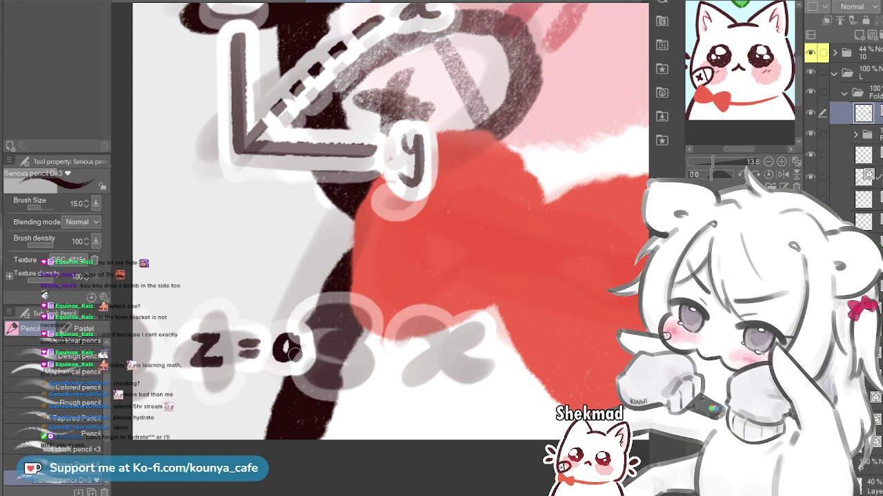
{"action": "key", "text": "ctrl+z"}
{"action": "key", "text": "ctrl+z"}
{"action": "key", "text": "["}
{"action": "key", "text": "["}
{"action": "key", "text": "["}
{"action": "key", "text": "bracketright"}
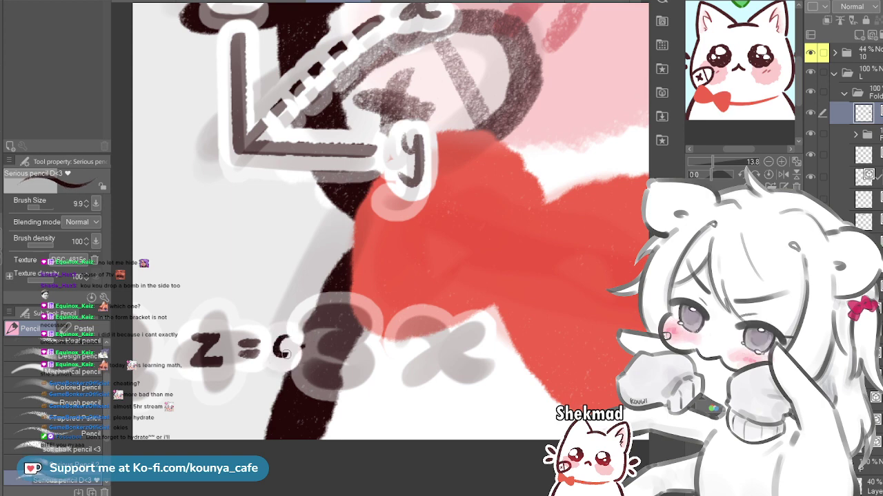
{"action": "mouse_move", "coordinate": [294, 336]}
{"action": "left_mouse_down"}
{"action": "mouse_move", "coordinate": [274, 349]}
{"action": "mouse_move", "coordinate": [294, 338]}
{"action": "mouse_move", "coordinate": [296, 355]}
{"action": "mouse_move", "coordinate": [322, 359]}
{"action": "mouse_move", "coordinate": [330, 343]}
{"action": "mouse_move", "coordinate": [348, 355]}
{"action": "left_mouse_up"}
{"action": "key", "text": "ctrl+z"}
{"action": "key", "text": "ctrl+z"}
{"action": "key", "text": "ctrl+z"}
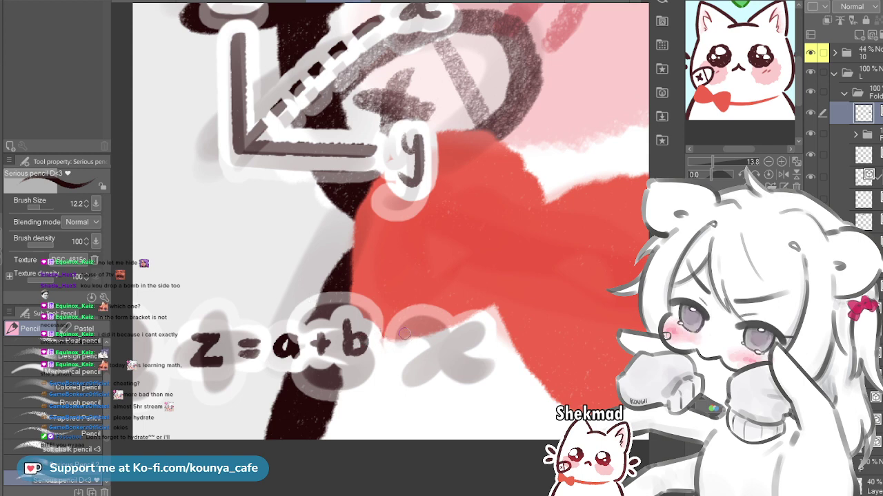
Write "+ r cos" after the b, redrawing unsatisfactory strokes until the word reaches the red bow
{"action": "mouse_move", "coordinate": [396, 330]}
{"action": "left_mouse_down"}
{"action": "mouse_move", "coordinate": [396, 352]}
{"action": "mouse_move", "coordinate": [406, 338]}
{"action": "left_mouse_up"}
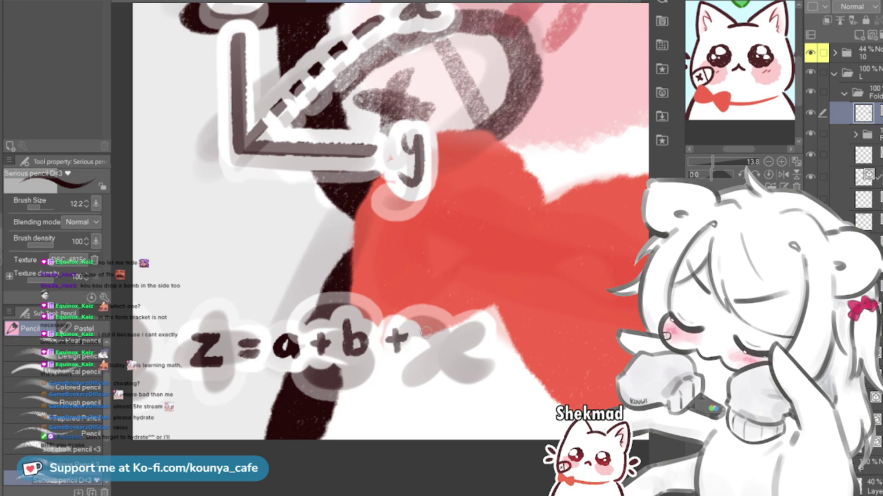
{"action": "mouse_move", "coordinate": [421, 333]}
{"action": "left_mouse_down"}
{"action": "mouse_move", "coordinate": [418, 344]}
{"action": "mouse_move", "coordinate": [432, 336]}
{"action": "mouse_move", "coordinate": [425, 348]}
{"action": "mouse_move", "coordinate": [440, 336]}
{"action": "left_mouse_up"}
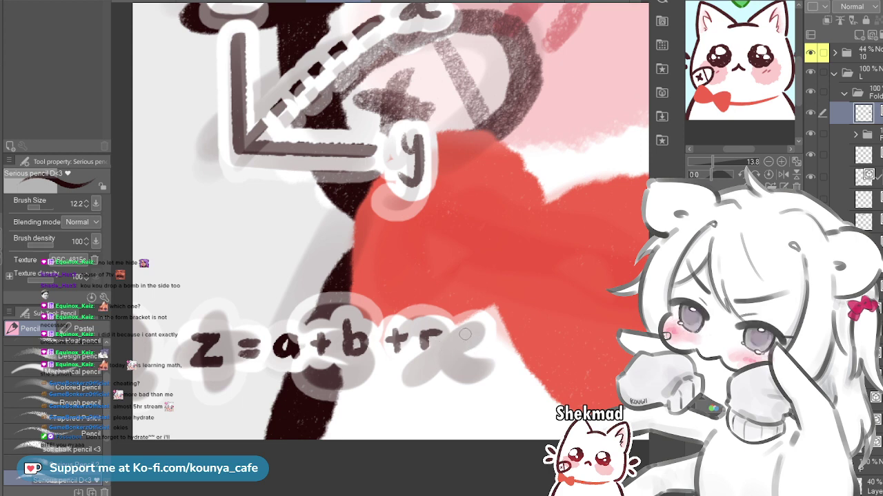
{"action": "mouse_move", "coordinate": [467, 335]}
{"action": "left_mouse_down"}
{"action": "mouse_move", "coordinate": [457, 346]}
{"action": "mouse_move", "coordinate": [499, 346]}
{"action": "mouse_move", "coordinate": [487, 339]}
{"action": "mouse_move", "coordinate": [501, 347]}
{"action": "left_mouse_up"}
{"action": "key", "text": "ctrl+z"}
{"action": "key", "text": "ctrl+z"}
{"action": "key", "text": "ctrl+z"}
{"action": "key", "text": "ctrl+z"}
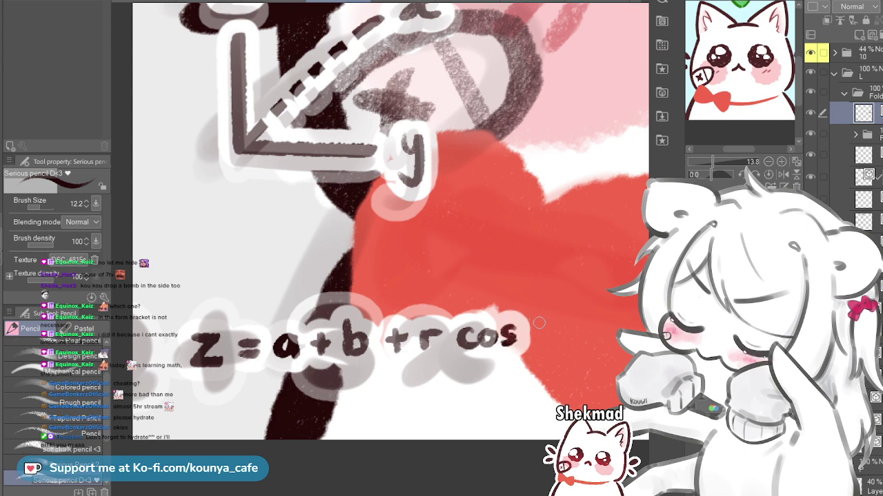
Add a θ after cos in the formula, redrawing its oval with brush size 10.3
{"action": "scroll", "coordinate": [544, 331], "scroll_direction": "up", "scroll_amount": 2}
{"action": "key", "text": "bracketleft"}
{"action": "mouse_move", "coordinate": [524, 308]}
{"action": "left_mouse_down"}
{"action": "mouse_move", "coordinate": [517, 319]}
{"action": "mouse_move", "coordinate": [526, 307]}
{"action": "left_mouse_up"}
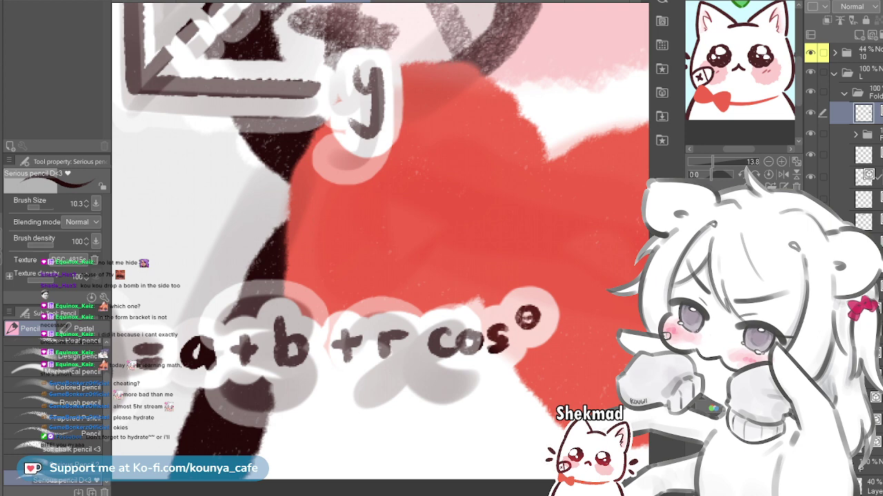
{"action": "key", "text": "ctrl+z"}
{"action": "mouse_move", "coordinate": [535, 322]}
{"action": "left_mouse_down"}
{"action": "mouse_move", "coordinate": [529, 350]}
{"action": "mouse_move", "coordinate": [531, 331]}
{"action": "left_mouse_up"}
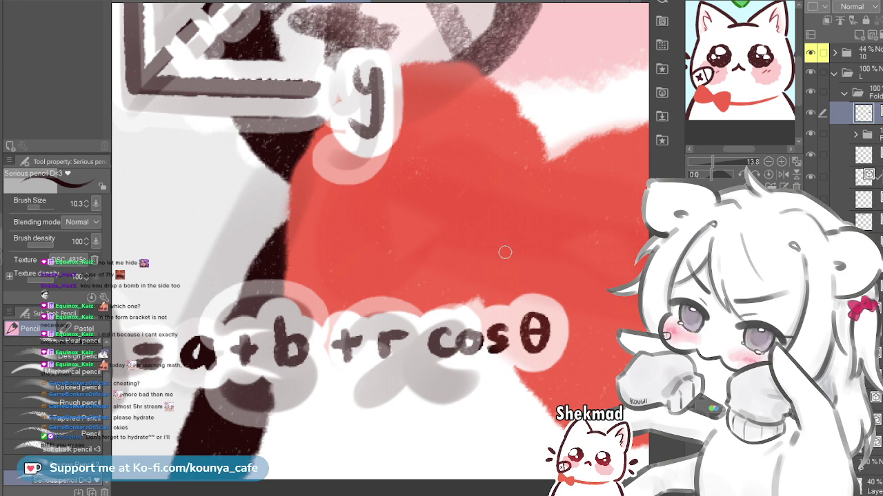
Write "+ i" after the θ, undoing the uneven strokes along the way
{"action": "mouse_move", "coordinate": [583, 318]}
{"action": "left_mouse_down"}
{"action": "mouse_move", "coordinate": [548, 319]}
{"action": "mouse_move", "coordinate": [537, 300]}
{"action": "mouse_move", "coordinate": [532, 319]}
{"action": "mouse_move", "coordinate": [543, 304]}
{"action": "mouse_move", "coordinate": [482, 297]}
{"action": "mouse_move", "coordinate": [504, 309]}
{"action": "left_mouse_up"}
{"action": "key", "text": "ctrl+z"}
{"action": "key", "text": "ctrl+z"}
{"action": "key", "text": "ctrl+z"}
{"action": "key", "text": "ctrl+z"}
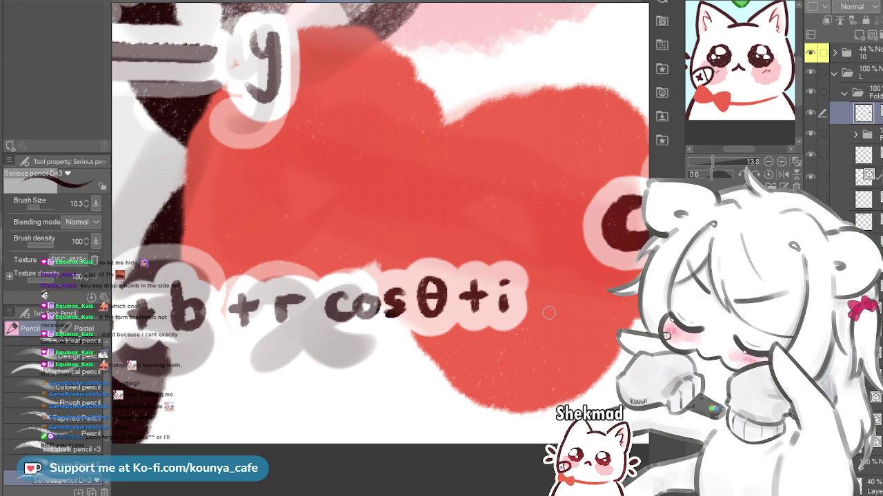
Finish the formula with "(r sin θ)" across the bow, redrawing the opening parenthesis and uneven letters
{"action": "left_click_drag", "start_coordinate": [553, 277], "coordinate": [549, 318]}
{"action": "key", "text": "ctrl+z"}
{"action": "left_click_drag", "start_coordinate": [552, 277], "coordinate": [549, 318]}
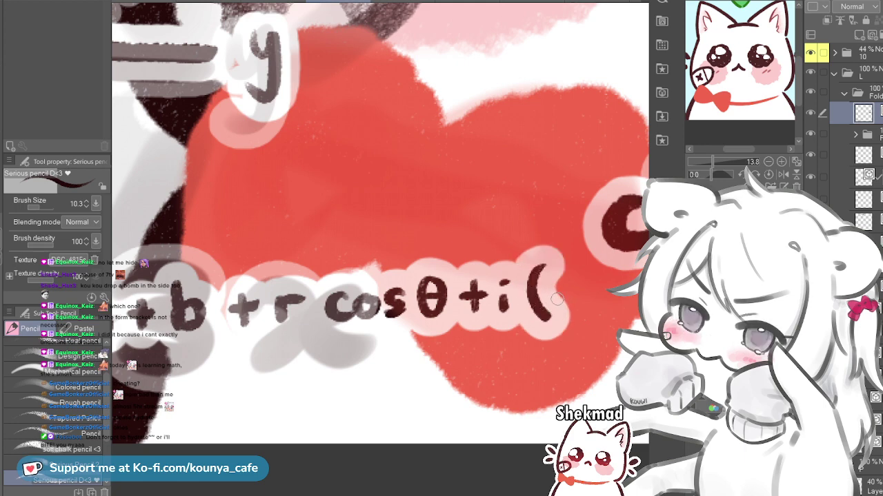
{"action": "mouse_move", "coordinate": [560, 295]}
{"action": "left_mouse_down"}
{"action": "mouse_move", "coordinate": [489, 273]}
{"action": "mouse_move", "coordinate": [496, 290]}
{"action": "mouse_move", "coordinate": [500, 270]}
{"action": "mouse_move", "coordinate": [490, 292]}
{"action": "left_mouse_up"}
{"action": "key", "text": "ctrl+z"}
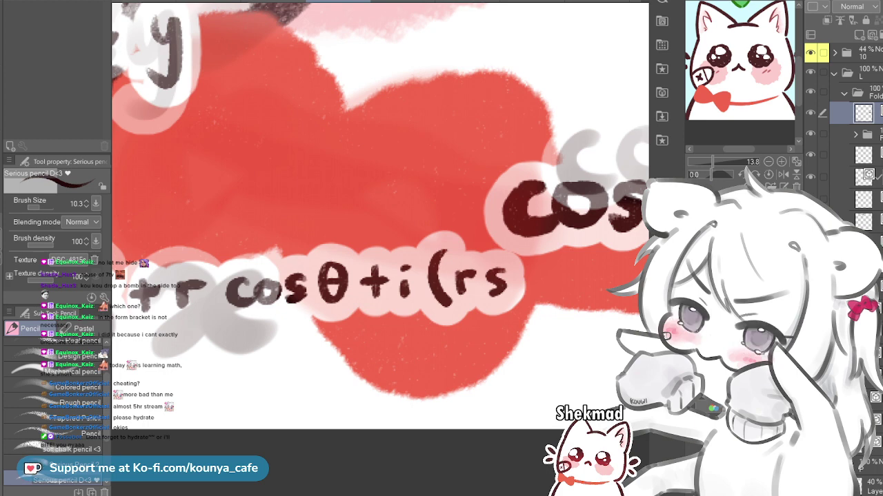
{"action": "mouse_move", "coordinate": [523, 295]}
{"action": "left_mouse_down"}
{"action": "mouse_move", "coordinate": [553, 296]}
{"action": "mouse_move", "coordinate": [563, 277]}
{"action": "mouse_move", "coordinate": [539, 272]}
{"action": "mouse_move", "coordinate": [524, 288]}
{"action": "left_mouse_up"}
{"action": "key", "text": "ctrl+z"}
{"action": "key", "text": "ctrl+z"}
{"action": "left_click_drag", "start_coordinate": [536, 248], "coordinate": [568, 293]}
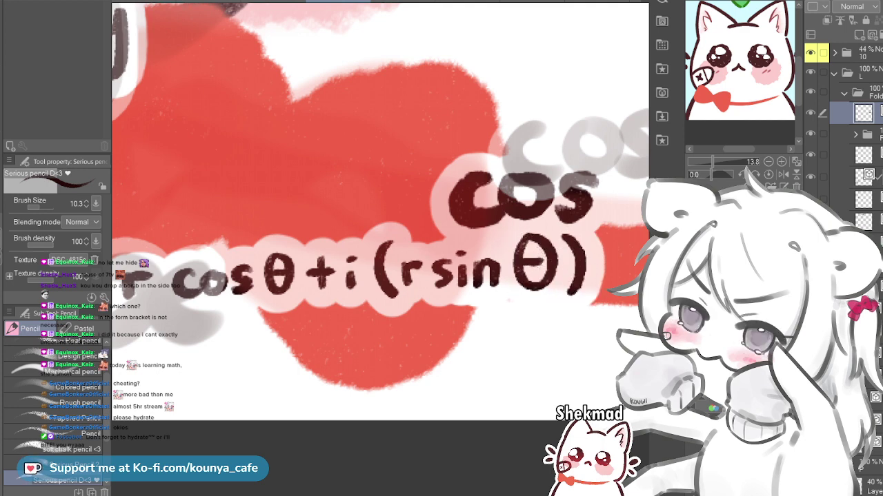
Separate the tan label from the formula by erasing tan on one copy of the layer and the formula on the other
{"action": "scroll", "coordinate": [574, 256], "scroll_direction": "down", "scroll_amount": 5}
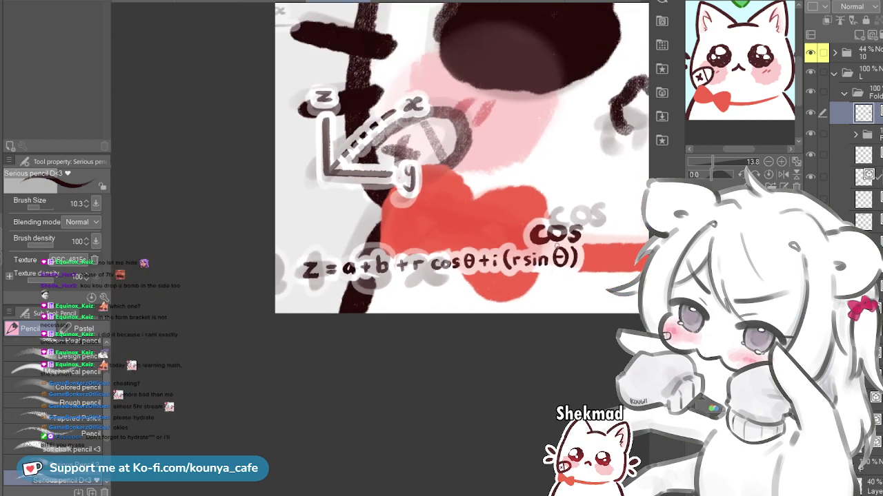
{"action": "key", "text": "ctrl+t"}
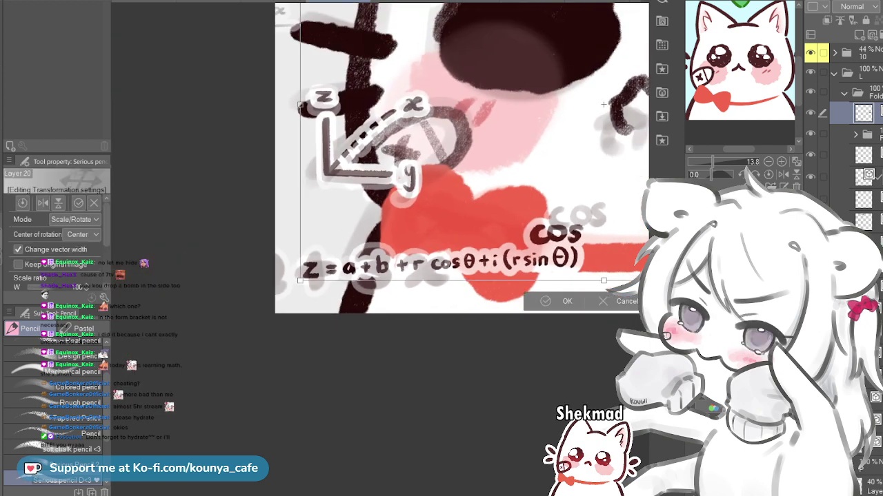
{"action": "left_click", "coordinate": [546, 301]}
{"action": "scroll", "coordinate": [371, 250], "scroll_direction": "down", "scroll_amount": 5}
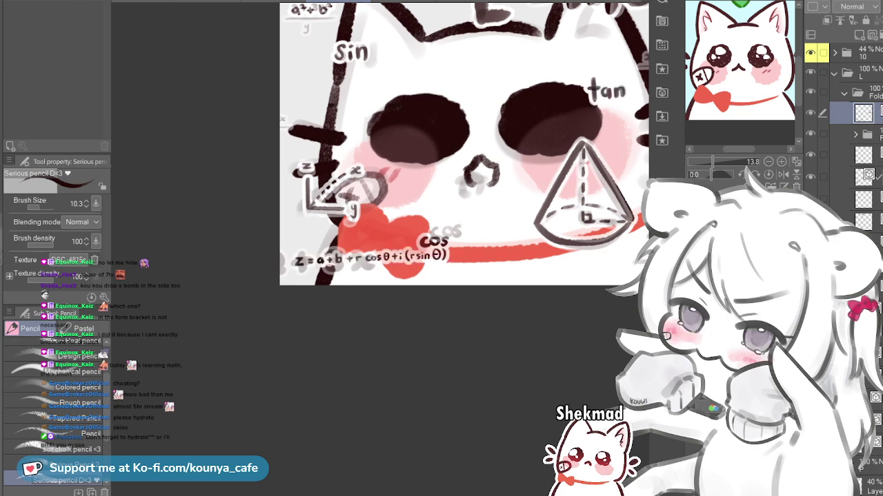
{"action": "key", "text": "e"}
{"action": "left_click_drag", "start_coordinate": [580, 108], "coordinate": [595, 55]}
{"action": "left_click", "coordinate": [864, 135]}
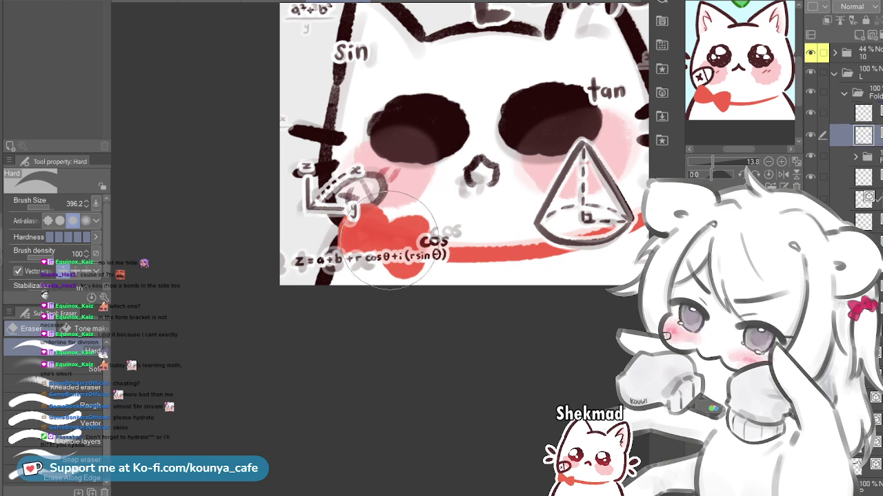
{"action": "left_click_drag", "start_coordinate": [594, 90], "coordinate": [621, 91]}
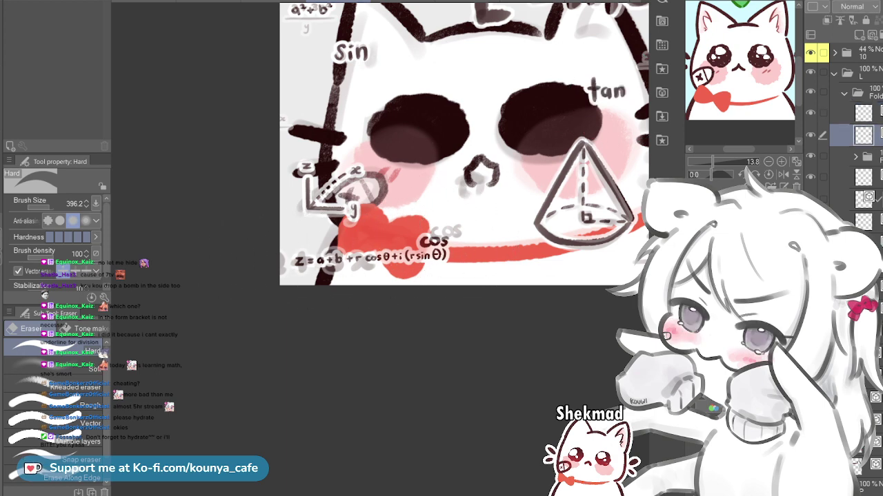
Shrink and slightly tilt the formula on its own layer and move it into the canvas's lower-left corner
{"action": "left_click", "coordinate": [864, 112]}
{"action": "key", "text": "ctrl+t"}
{"action": "scroll", "coordinate": [434, 266], "scroll_direction": "up", "scroll_amount": 4}
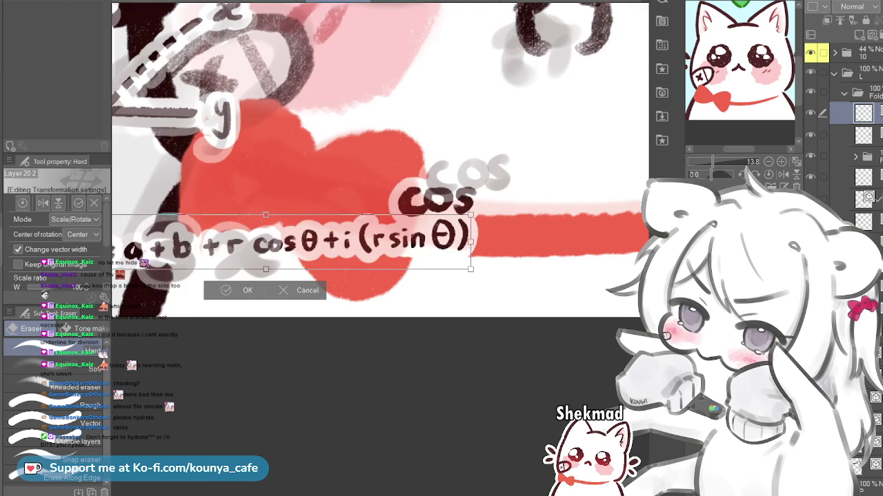
{"action": "left_click_drag", "start_coordinate": [498, 238], "coordinate": [498, 241]}
{"action": "left_click_drag", "start_coordinate": [373, 241], "coordinate": [437, 232]}
{"action": "key", "text": "Return"}
{"action": "key", "text": "ctrl+t"}
{"action": "left_click_drag", "start_coordinate": [556, 261], "coordinate": [550, 268]}
{"action": "scroll", "coordinate": [556, 268], "scroll_direction": "down", "scroll_amount": 4}
{"action": "left_click_drag", "start_coordinate": [459, 268], "coordinate": [411, 274]}
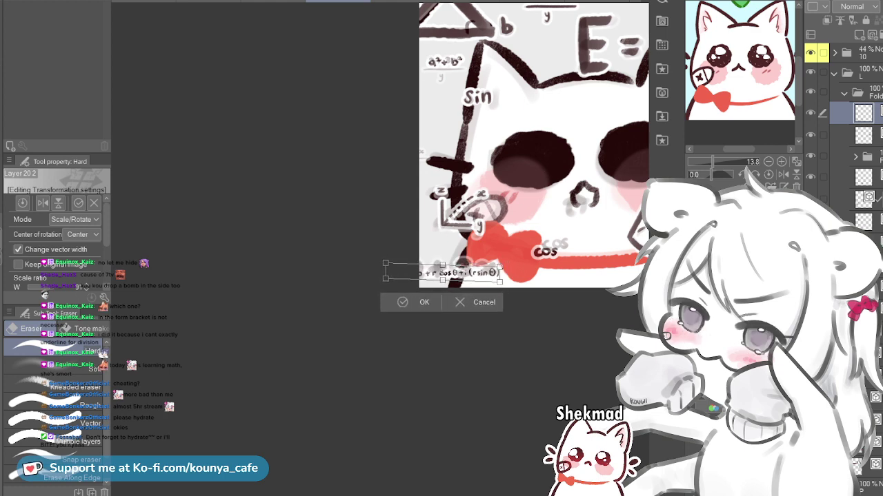
{"action": "key", "text": "Return"}
{"action": "scroll", "coordinate": [505, 221], "scroll_direction": "down", "scroll_amount": 3}
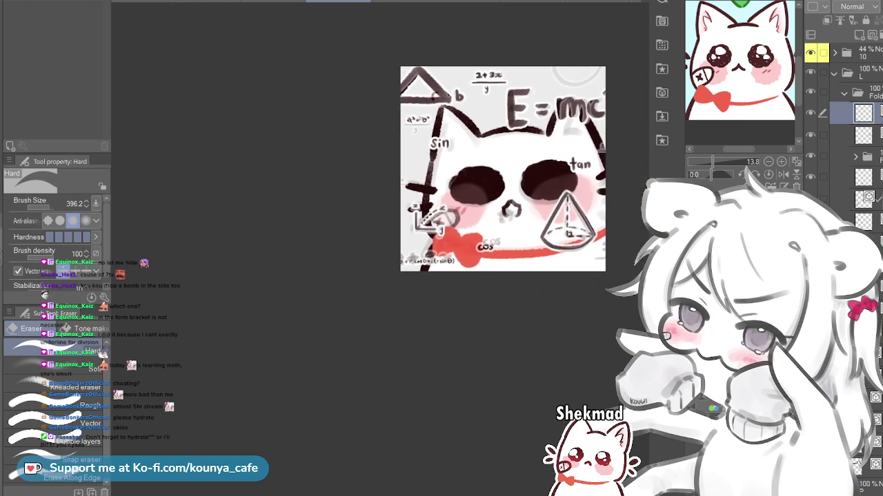
Shift the formula further left so that its beginning runs off the canvas edge
{"action": "scroll", "coordinate": [423, 283], "scroll_direction": "up", "scroll_amount": 3}
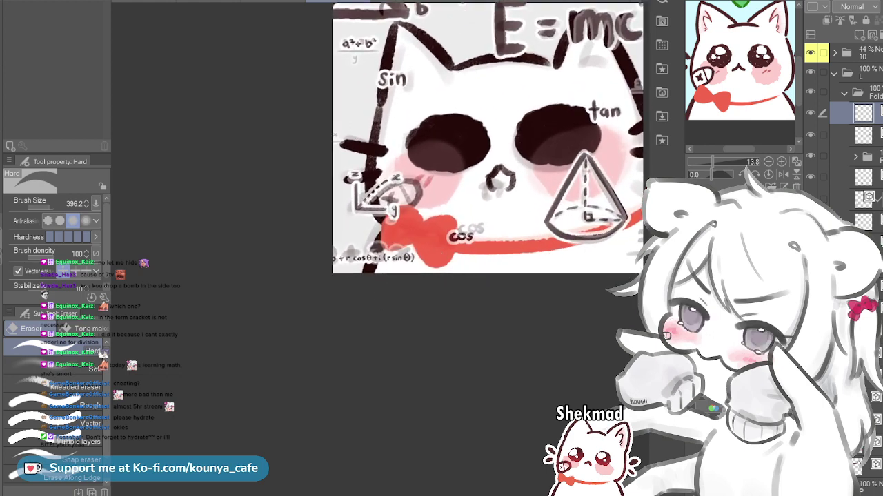
{"action": "key", "text": "ctrl+t"}
{"action": "left_click_drag", "start_coordinate": [414, 263], "coordinate": [374, 258]}
{"action": "key", "text": "Left"}
{"action": "key", "text": "Left"}
{"action": "key", "text": "Left"}
{"action": "key", "text": "Left"}
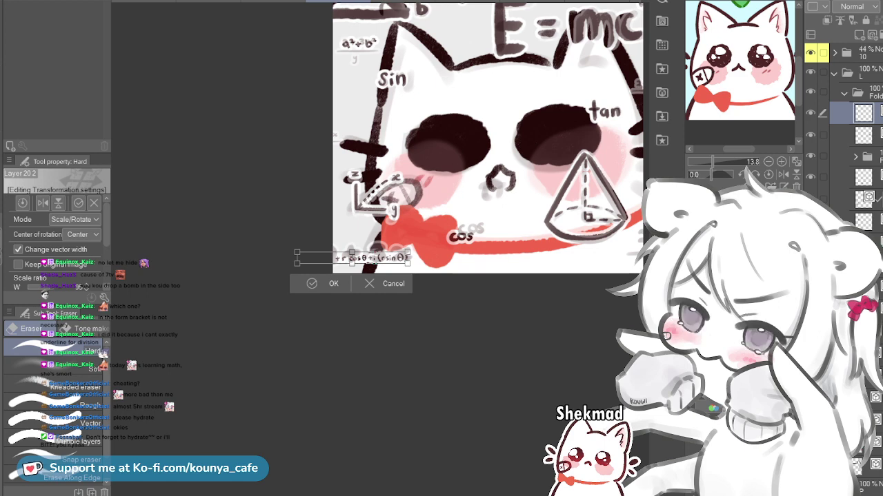
{"action": "key", "text": "Return"}
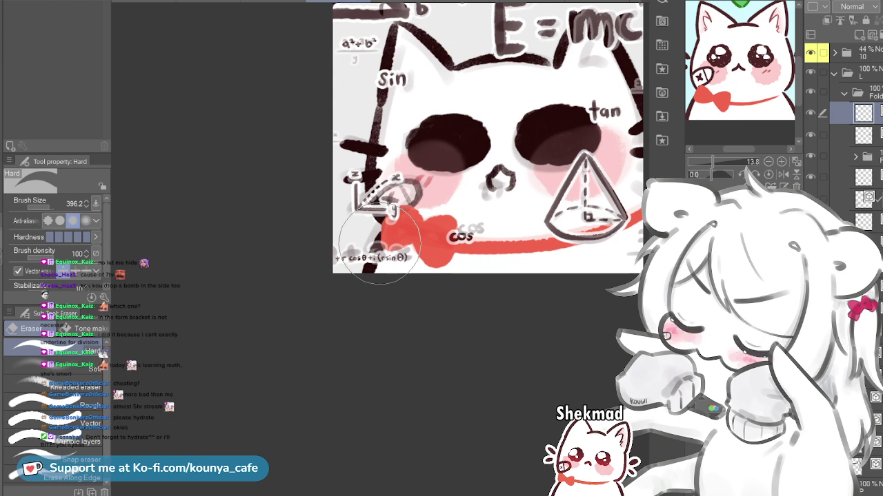
{"action": "left_click_drag", "start_coordinate": [488, 138], "coordinate": [427, 195]}
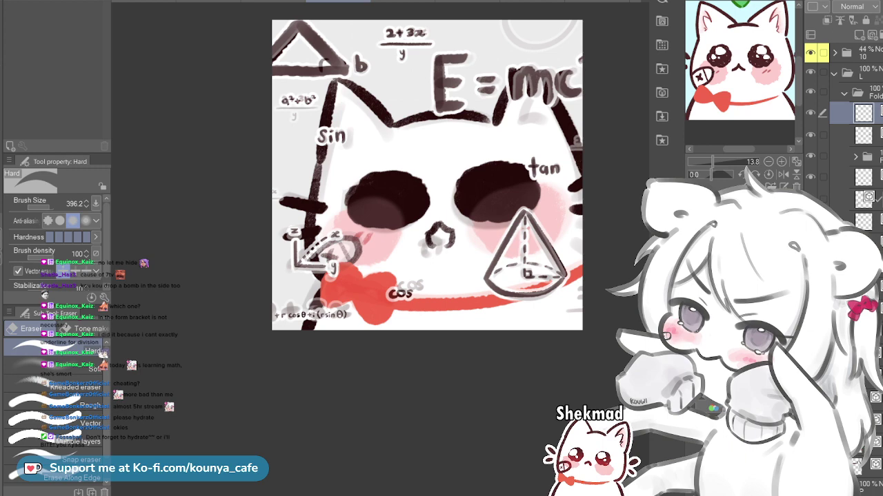
Gather the tan label's layer and two other symbol layers together in the stack, checking tan with the transform frame
{"action": "left_click", "coordinate": [866, 136]}
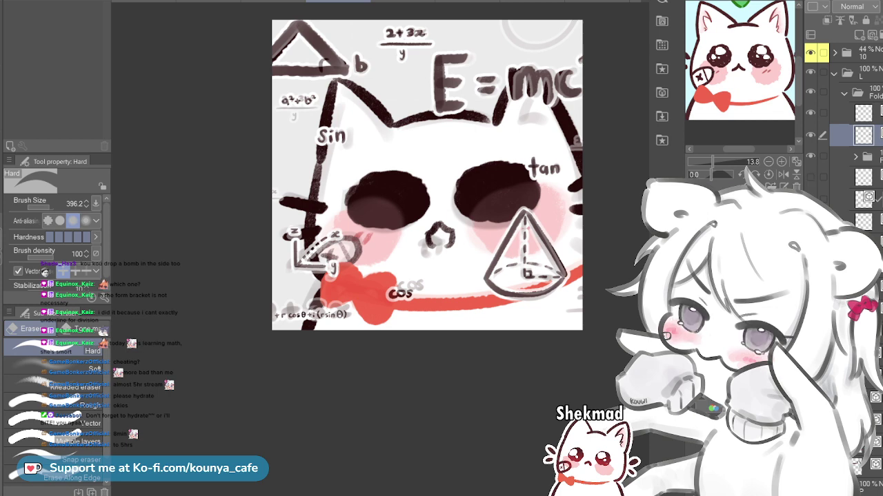
{"action": "left_click", "coordinate": [864, 177]}
{"action": "left_click_drag", "start_coordinate": [863, 177], "coordinate": [864, 148]}
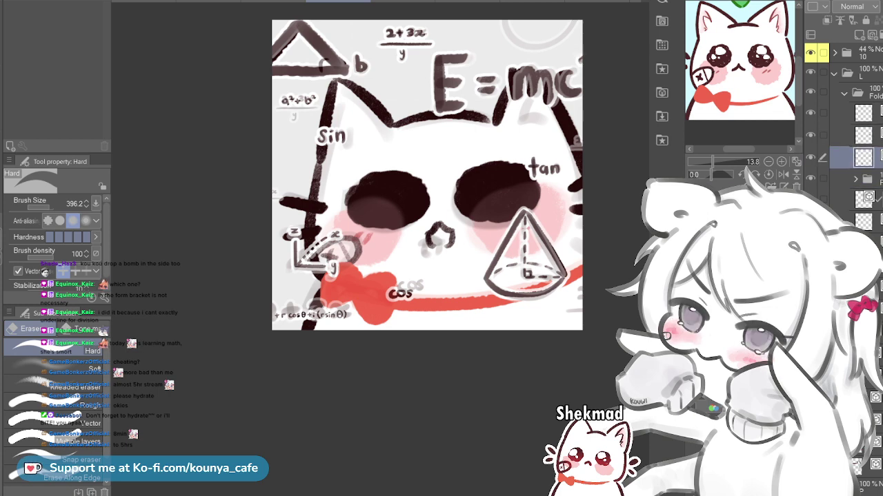
{"action": "left_click", "coordinate": [863, 222]}
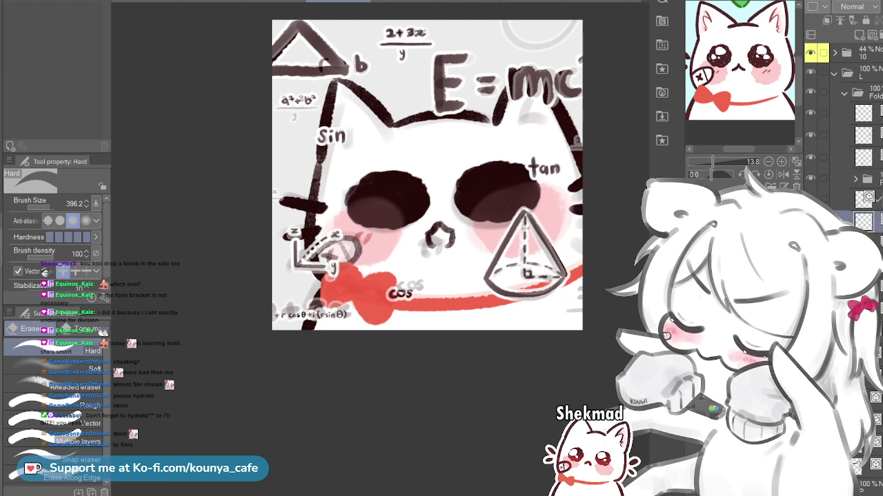
{"action": "left_click_drag", "start_coordinate": [863, 222], "coordinate": [864, 170]}
{"action": "left_click", "coordinate": [863, 135], "text": "shift"}
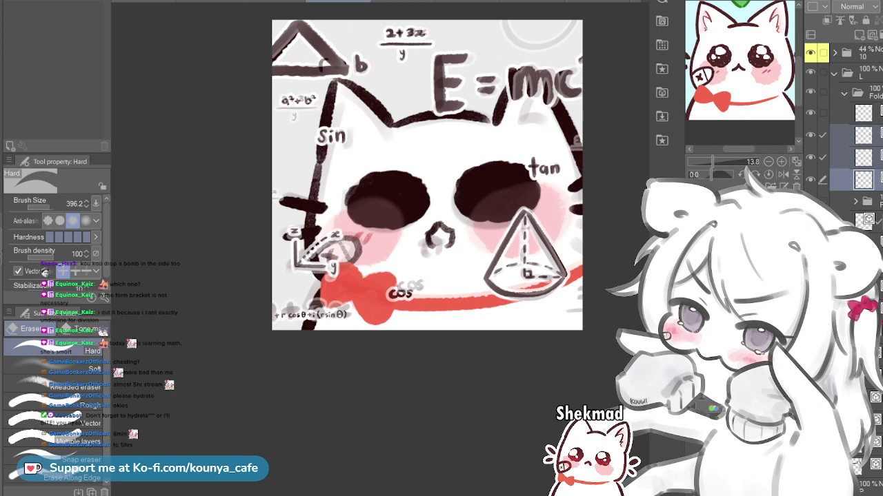
{"action": "key", "text": "ctrl+g"}
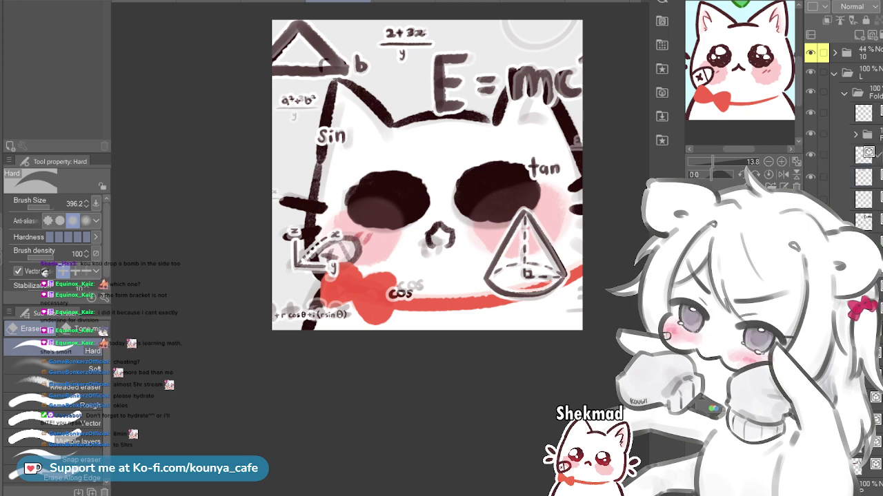
{"action": "key", "text": "ctrl+t"}
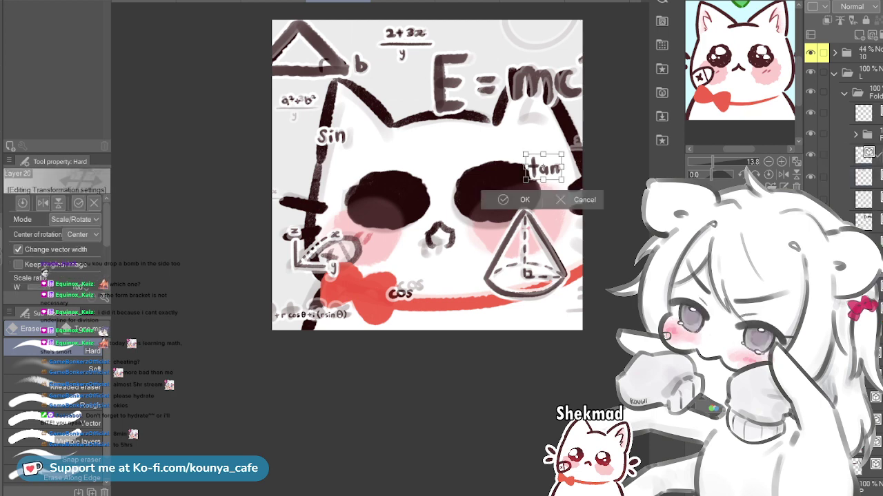
{"action": "key", "text": "Escape"}
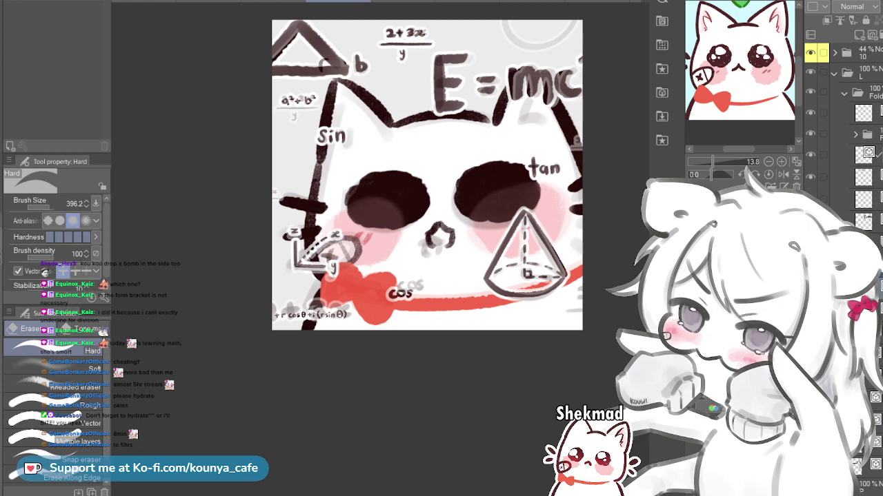
Nudge the cos label slightly up and away from the bow so it covers its rough sketch
{"action": "key", "text": "ctrl+t"}
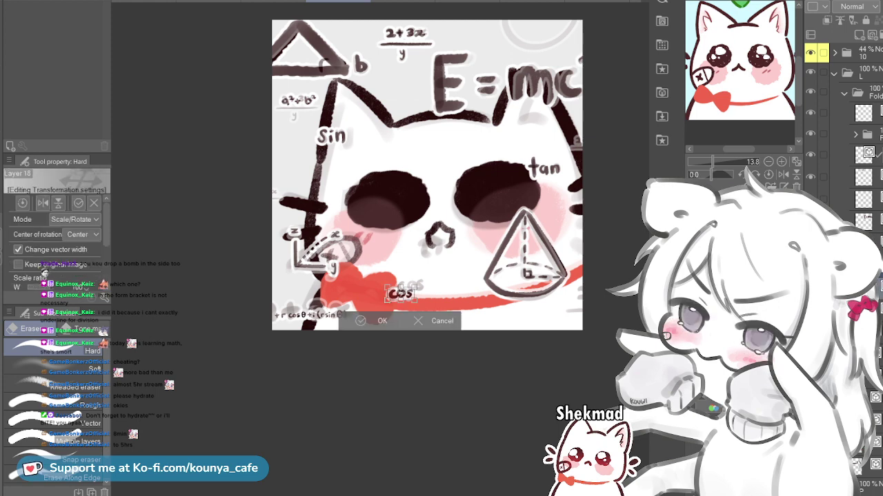
{"action": "left_click_drag", "start_coordinate": [401, 294], "coordinate": [400, 288]}
{"action": "key", "text": "Right"}
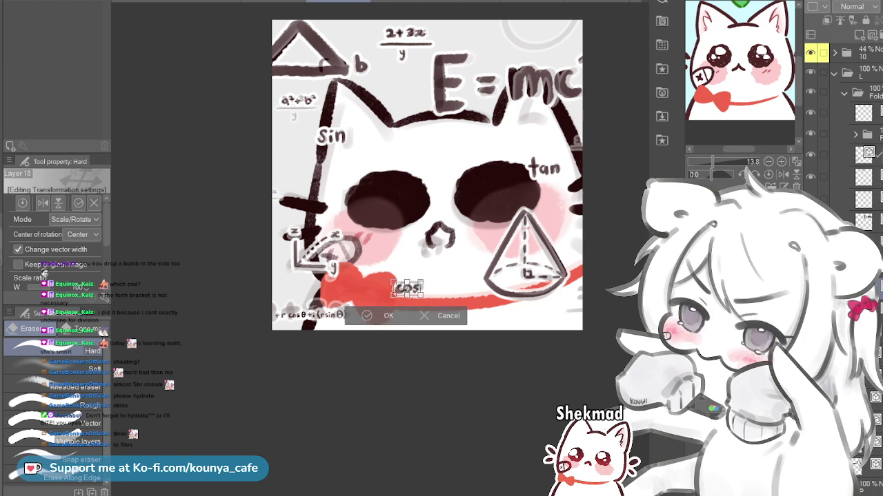
{"action": "key", "text": "Return"}
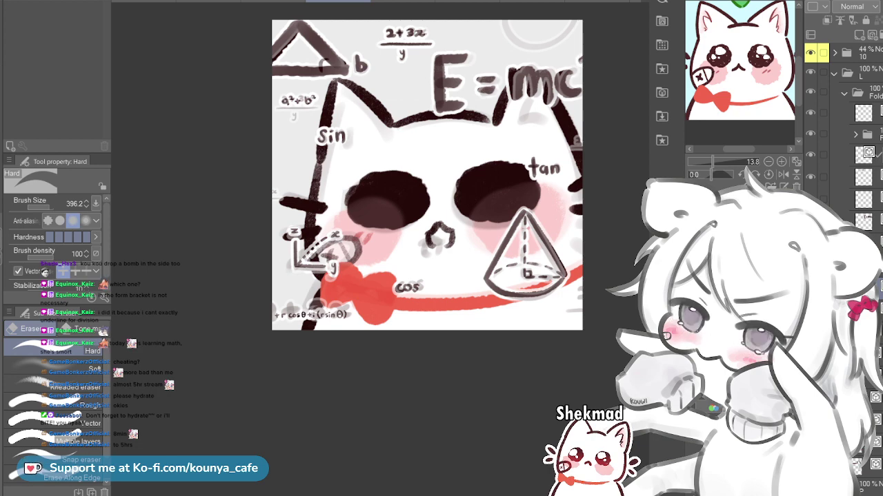
Sketch short zigzag fur marks inside both of the cat's ears with the pencil at size 46.4
{"action": "scroll", "coordinate": [442, 131], "scroll_direction": "up", "scroll_amount": 2}
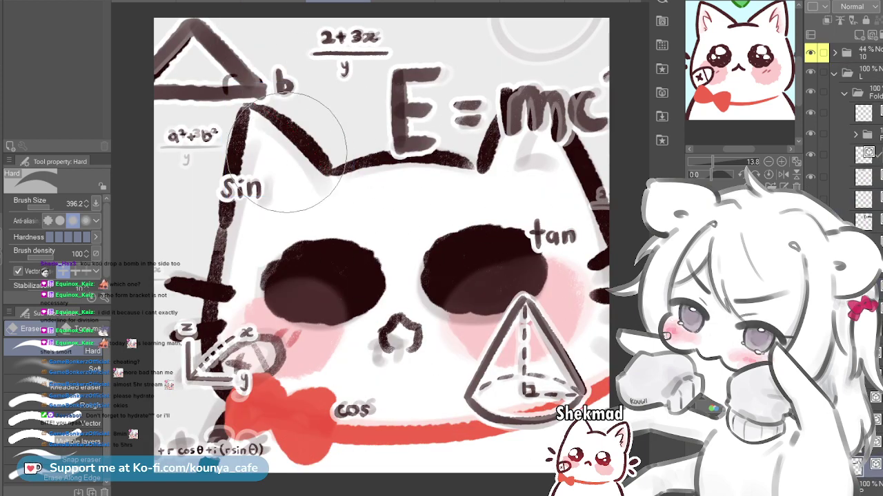
{"action": "key", "text": "p"}
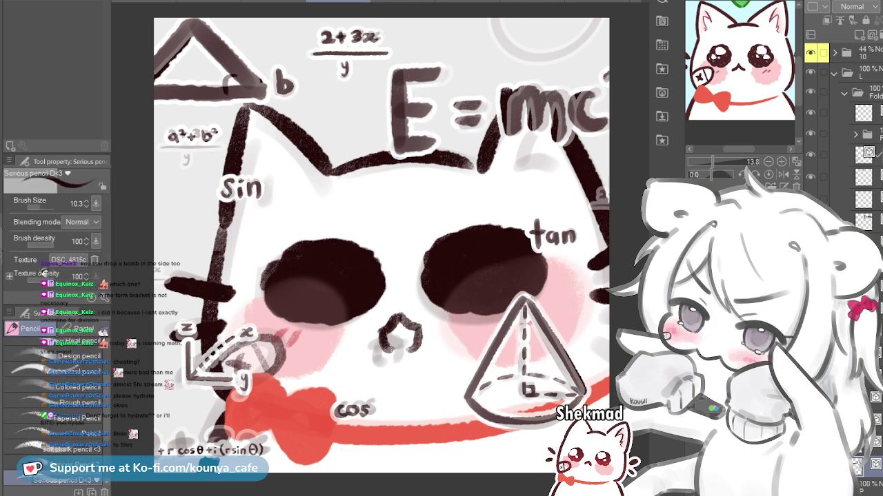
{"action": "key", "text": "bracketleft"}
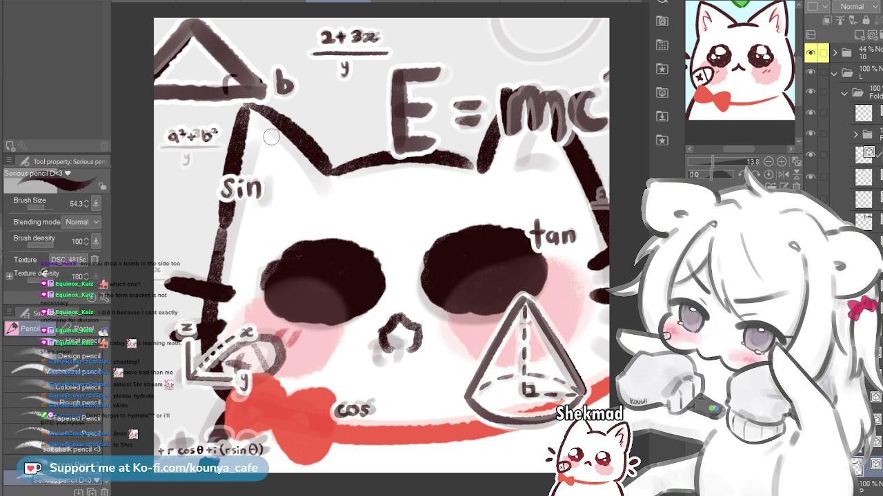
{"action": "key", "text": "ctrl+z"}
{"action": "mouse_move", "coordinate": [261, 149]}
{"action": "left_mouse_down"}
{"action": "mouse_move", "coordinate": [271, 172]}
{"action": "mouse_move", "coordinate": [257, 167]}
{"action": "mouse_move", "coordinate": [270, 176]}
{"action": "left_mouse_up"}
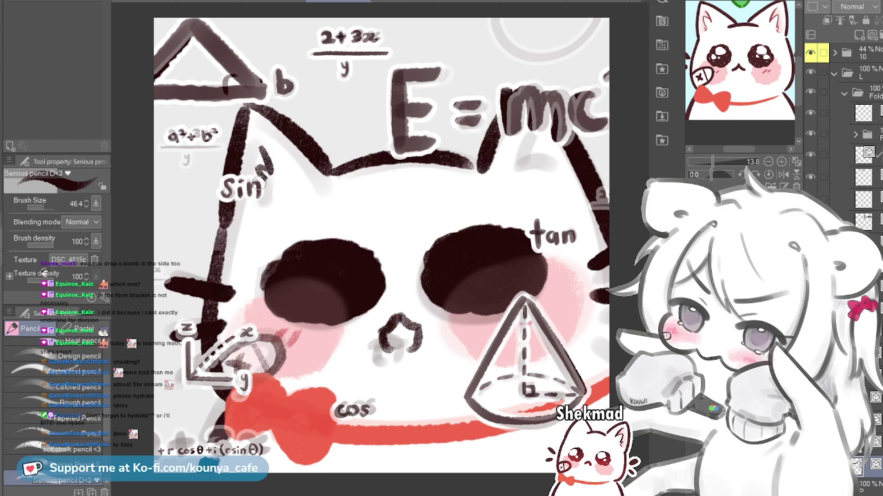
{"action": "left_click_drag", "start_coordinate": [523, 149], "coordinate": [527, 160]}
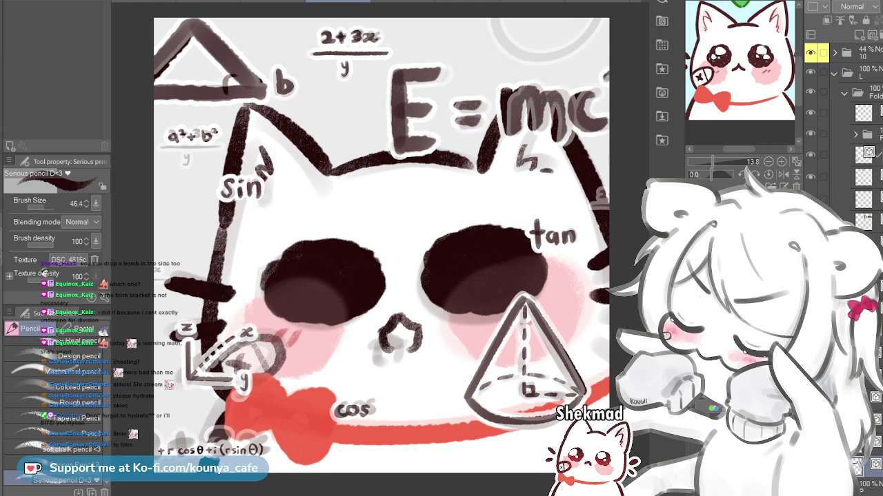
{"action": "mouse_move", "coordinate": [410, 276]}
{"action": "left_mouse_down"}
{"action": "mouse_move", "coordinate": [402, 264]}
{"action": "mouse_move", "coordinate": [397, 274]}
{"action": "left_mouse_up"}
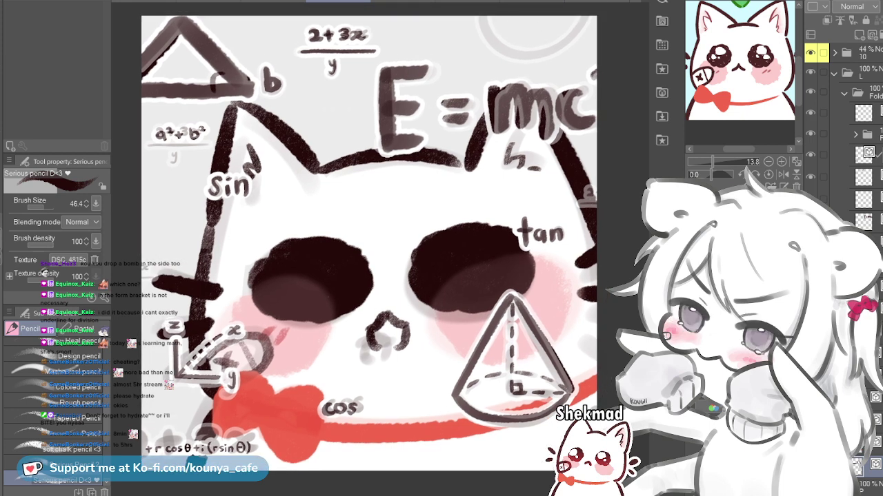
Draw a large circle outline over the cat's left-hand eye on a new layer, undoing and redrawing strokes until it closes
{"action": "key", "text": "ctrl+t"}
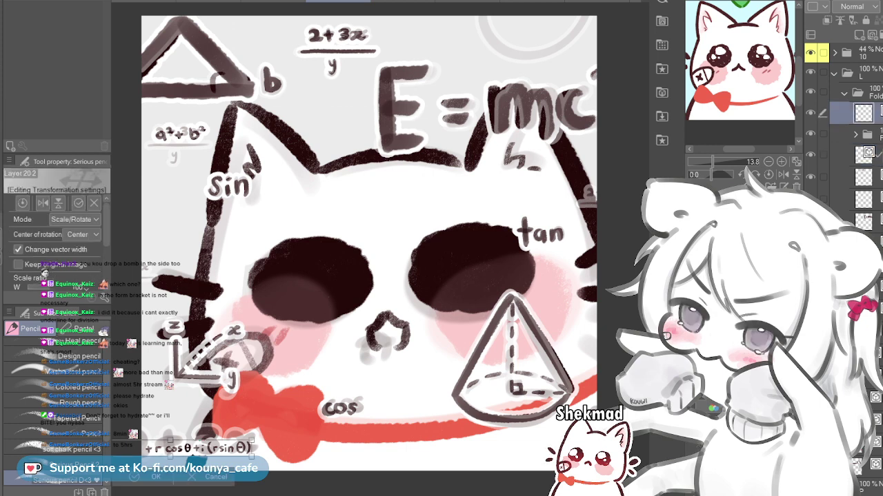
{"action": "key", "text": "Return"}
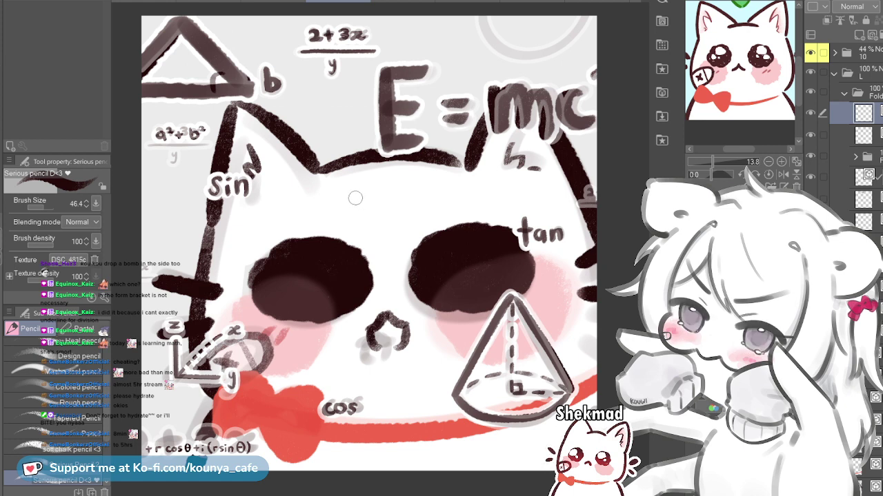
{"action": "mouse_move", "coordinate": [299, 243]}
{"action": "left_mouse_down"}
{"action": "mouse_move", "coordinate": [424, 251]}
{"action": "mouse_move", "coordinate": [333, 176]}
{"action": "mouse_move", "coordinate": [303, 263]}
{"action": "mouse_move", "coordinate": [416, 218]}
{"action": "mouse_move", "coordinate": [343, 193]}
{"action": "mouse_move", "coordinate": [365, 317]}
{"action": "left_mouse_up"}
{"action": "key", "text": "ctrl+z"}
{"action": "key", "text": "ctrl+z"}
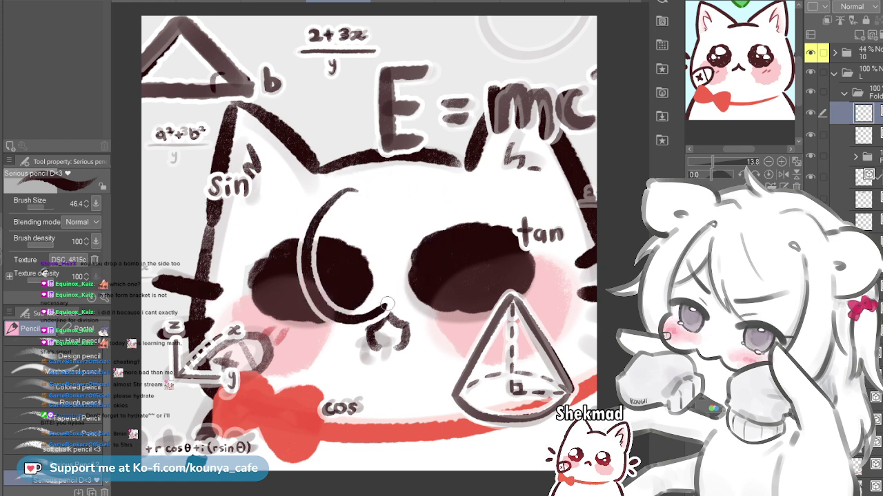
{"action": "key", "text": "ctrl+z"}
{"action": "scroll", "coordinate": [370, 215], "scroll_direction": "up", "scroll_amount": 1}
{"action": "mouse_move", "coordinate": [335, 182]}
{"action": "left_mouse_down"}
{"action": "mouse_move", "coordinate": [438, 212]}
{"action": "mouse_move", "coordinate": [304, 190]}
{"action": "mouse_move", "coordinate": [402, 288]}
{"action": "mouse_move", "coordinate": [336, 183]}
{"action": "mouse_move", "coordinate": [327, 185]}
{"action": "mouse_move", "coordinate": [354, 319]}
{"action": "mouse_move", "coordinate": [370, 173]}
{"action": "mouse_move", "coordinate": [299, 202]}
{"action": "mouse_move", "coordinate": [358, 323]}
{"action": "mouse_move", "coordinate": [419, 189]}
{"action": "mouse_move", "coordinate": [299, 202]}
{"action": "mouse_move", "coordinate": [274, 275]}
{"action": "mouse_move", "coordinate": [432, 252]}
{"action": "mouse_move", "coordinate": [319, 187]}
{"action": "mouse_move", "coordinate": [272, 223]}
{"action": "mouse_move", "coordinate": [408, 294]}
{"action": "mouse_move", "coordinate": [308, 189]}
{"action": "mouse_move", "coordinate": [246, 277]}
{"action": "mouse_move", "coordinate": [404, 322]}
{"action": "mouse_move", "coordinate": [310, 176]}
{"action": "left_mouse_up"}
{"action": "key", "text": "ctrl+z"}
{"action": "key", "text": "ctrl+z"}
{"action": "key", "text": "ctrl+z"}
{"action": "key", "text": "ctrl+z"}
{"action": "key", "text": "ctrl+z"}
{"action": "key", "text": "ctrl+z"}
{"action": "scroll", "coordinate": [318, 252], "scroll_direction": "down", "scroll_amount": 5}
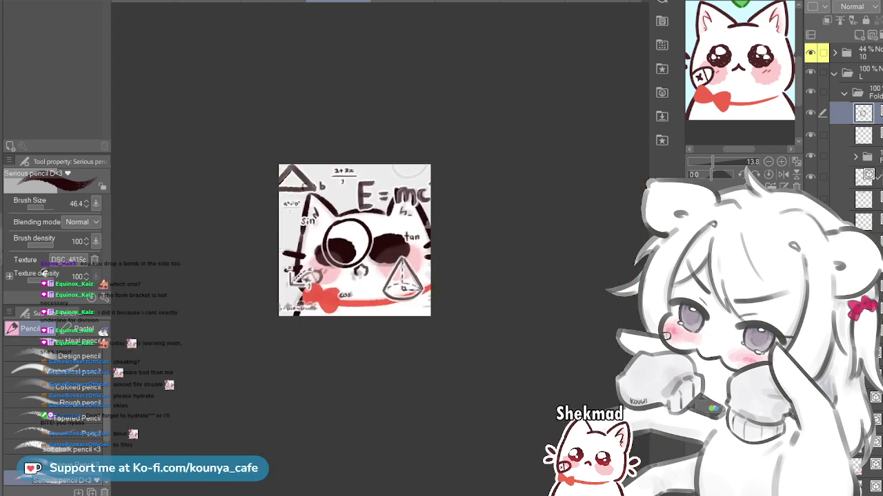
Resize and reposition the large circle slightly over the eye with a free transform
{"action": "scroll", "coordinate": [366, 207], "scroll_direction": "up", "scroll_amount": 4}
{"action": "key", "text": "ctrl+t"}
{"action": "left_click_drag", "start_coordinate": [413, 242], "coordinate": [433, 303]}
{"action": "left_click_drag", "start_coordinate": [403, 360], "coordinate": [400, 362]}
{"action": "key", "text": "Return"}
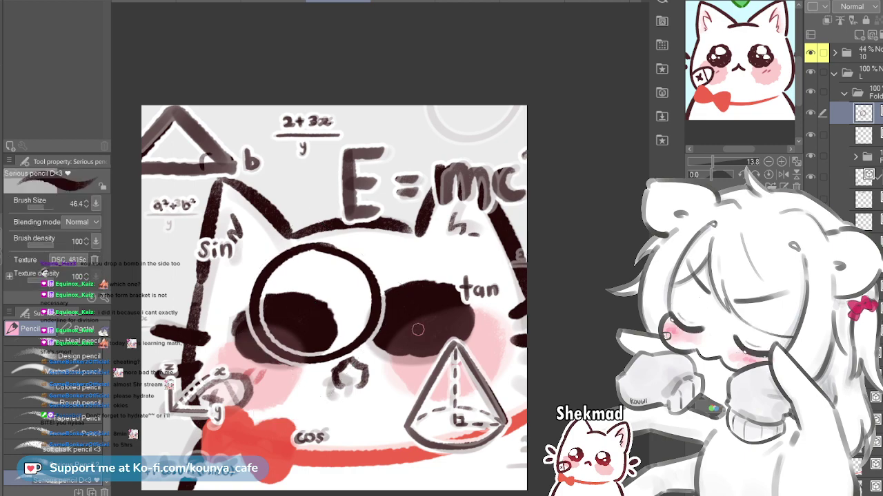
Draw three straight lines from the circle's centre out past its rim with the pencil at size 33.2, redoing the uneven ones
{"action": "scroll", "coordinate": [307, 331], "scroll_direction": "up", "scroll_amount": 3}
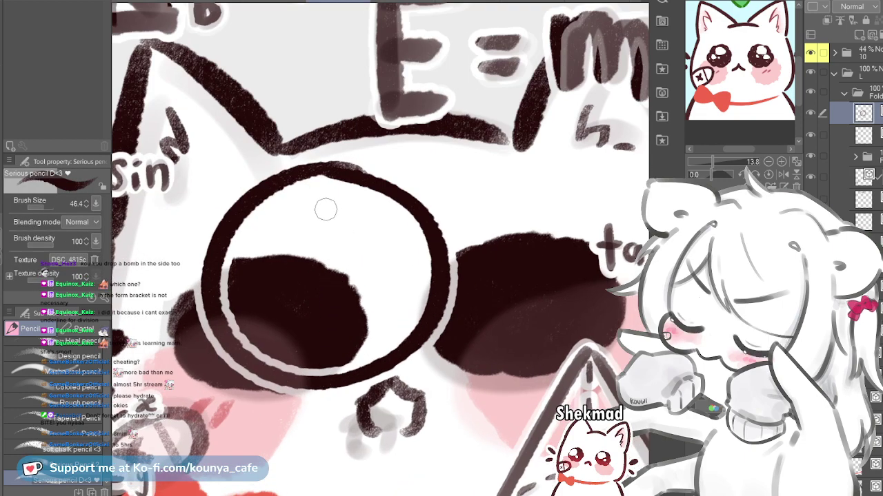
{"action": "key", "text": "]"}
{"action": "scroll", "coordinate": [324, 207], "scroll_direction": "down", "scroll_amount": 3}
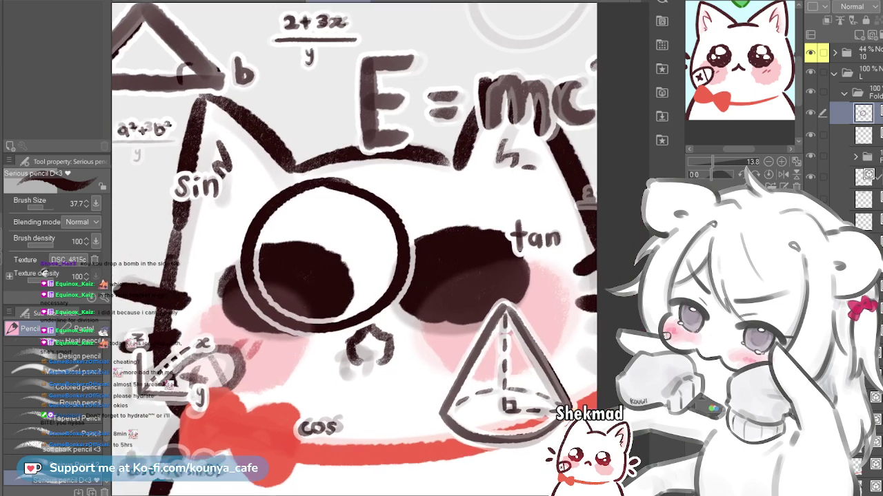
{"action": "scroll", "coordinate": [322, 217], "scroll_direction": "up", "scroll_amount": 2}
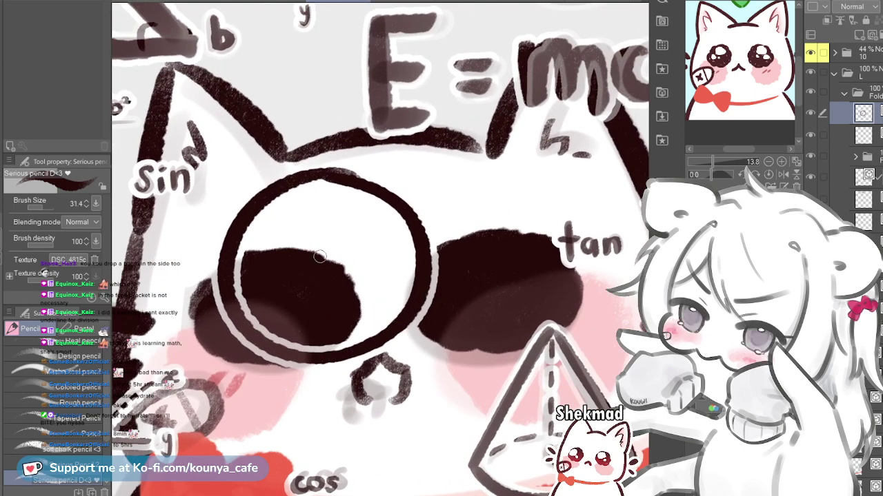
{"action": "mouse_move", "coordinate": [310, 278]}
{"action": "left_mouse_down"}
{"action": "mouse_move", "coordinate": [353, 155]}
{"action": "mouse_move", "coordinate": [308, 257]}
{"action": "left_mouse_up"}
{"action": "key", "text": "ctrl+z"}
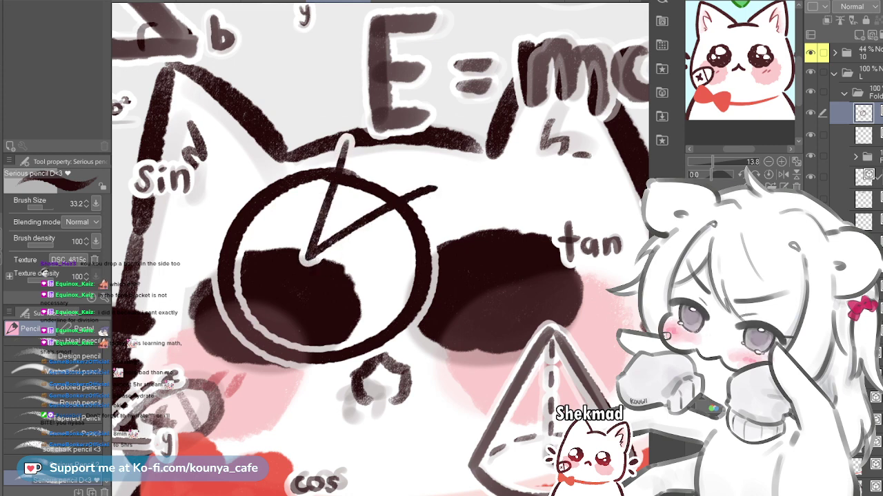
{"action": "key", "text": "ctrl+z"}
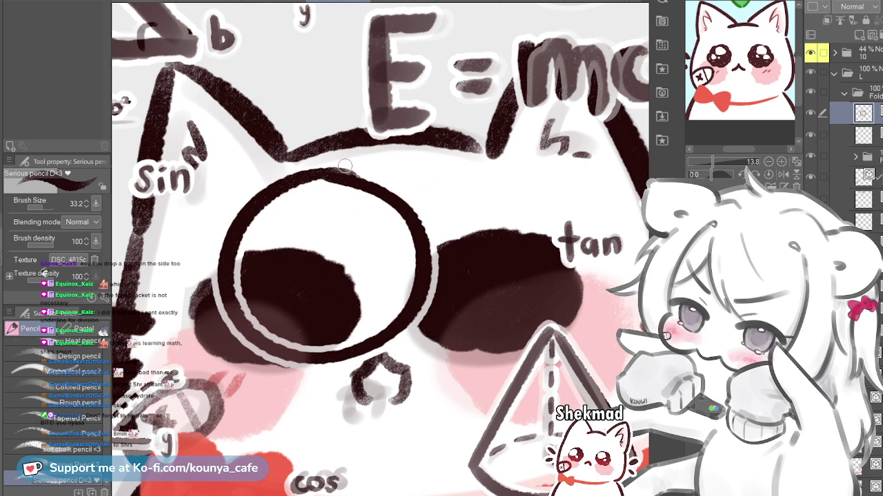
{"action": "left_click_drag", "start_coordinate": [319, 258], "coordinate": [341, 247]}
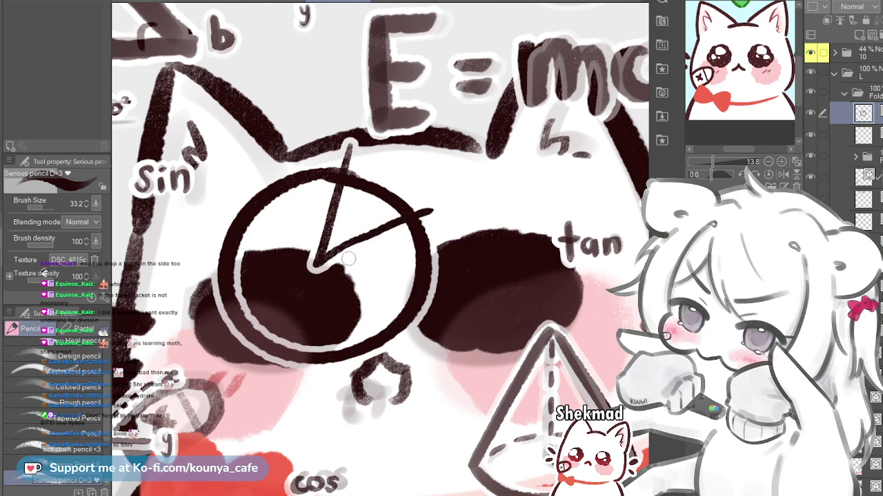
{"action": "left_click_drag", "start_coordinate": [321, 267], "coordinate": [418, 257]}
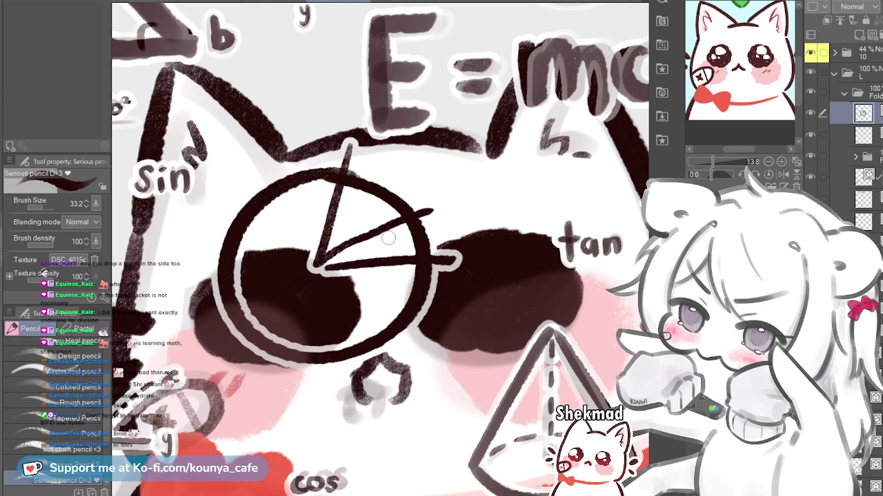
{"action": "key", "text": "ctrl+z"}
{"action": "left_click_drag", "start_coordinate": [316, 266], "coordinate": [436, 268]}
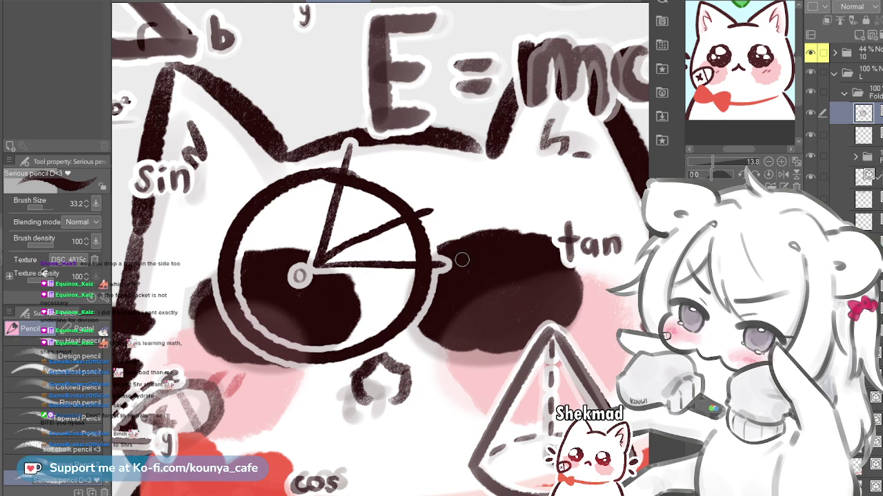
Letter the ends of the circle diagram's upright and horizontal lines y and z with the pencil at size 28.9
{"action": "key", "text": "bracketleft"}
{"action": "key", "text": "bracketleft"}
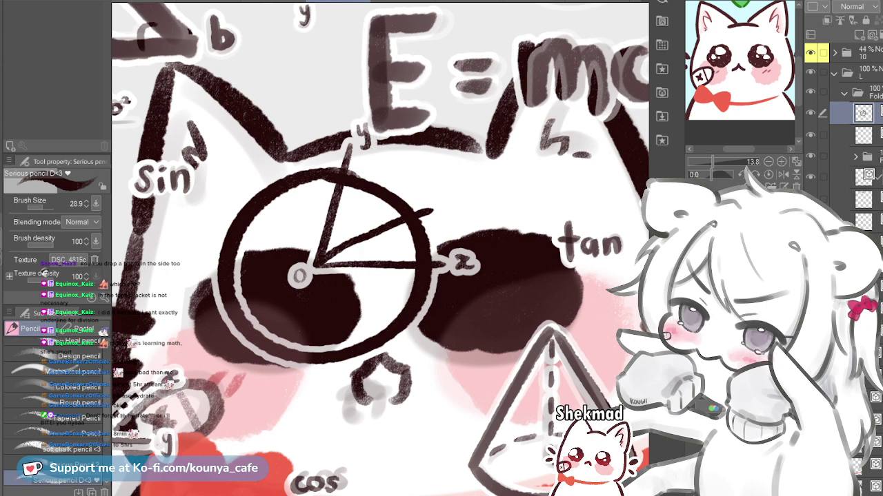
{"action": "scroll", "coordinate": [405, 185], "scroll_direction": "down", "scroll_amount": 3}
{"action": "left_click_drag", "start_coordinate": [402, 203], "coordinate": [404, 210]}
{"action": "left_click", "coordinate": [407, 208], "text": "ctrl"}
{"action": "key", "text": "Return"}
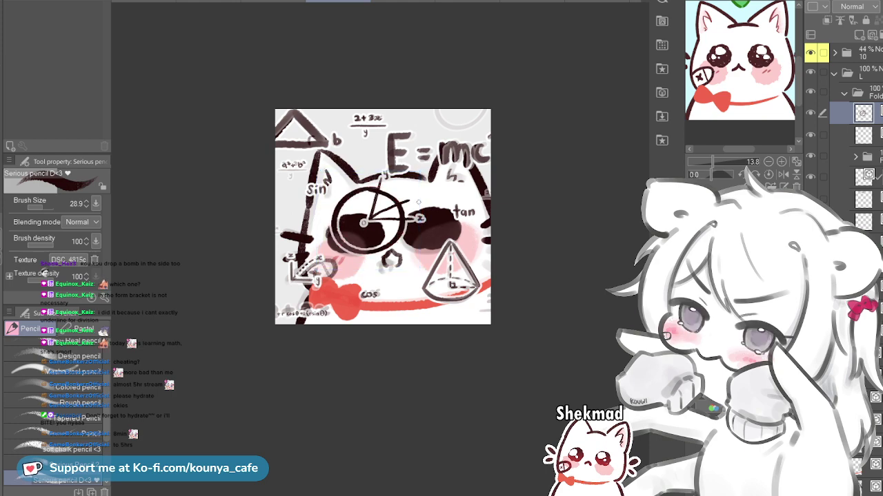
Shrink the circle diagram and move it over the sketched circle in the canvas's upper-right corner, partly off the canvas
{"action": "key", "text": "ctrl+t"}
{"action": "left_click_drag", "start_coordinate": [424, 256], "coordinate": [357, 228]}
{"action": "key", "text": "Return"}
{"action": "scroll", "coordinate": [378, 212], "scroll_direction": "up", "scroll_amount": 4}
{"action": "left_click_drag", "start_coordinate": [313, 200], "coordinate": [495, 60]}
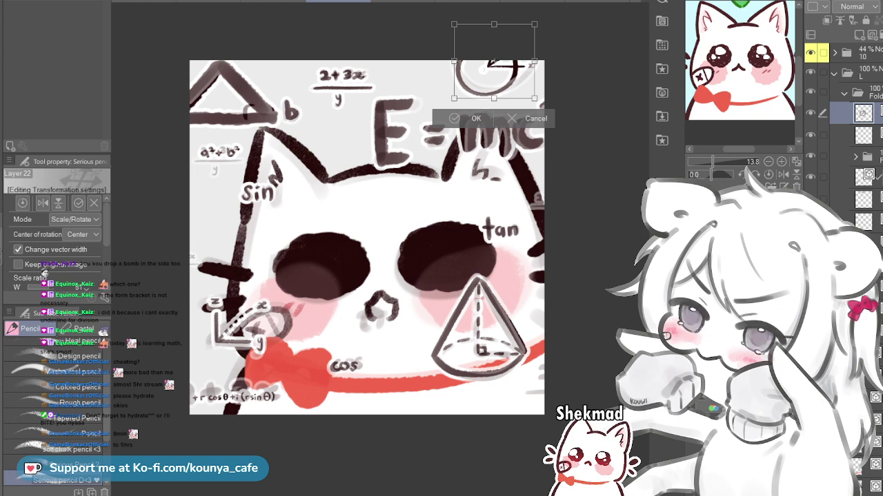
{"action": "key", "text": "Return"}
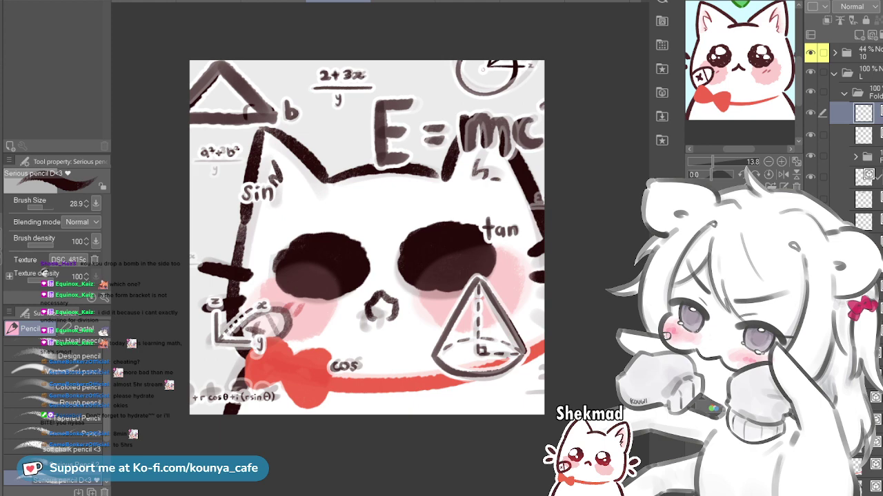
Find the z = a+b formula's layer, duplicate it and make the copy the active layer
{"action": "left_click", "coordinate": [275, 395], "text": "ctrl+shift"}
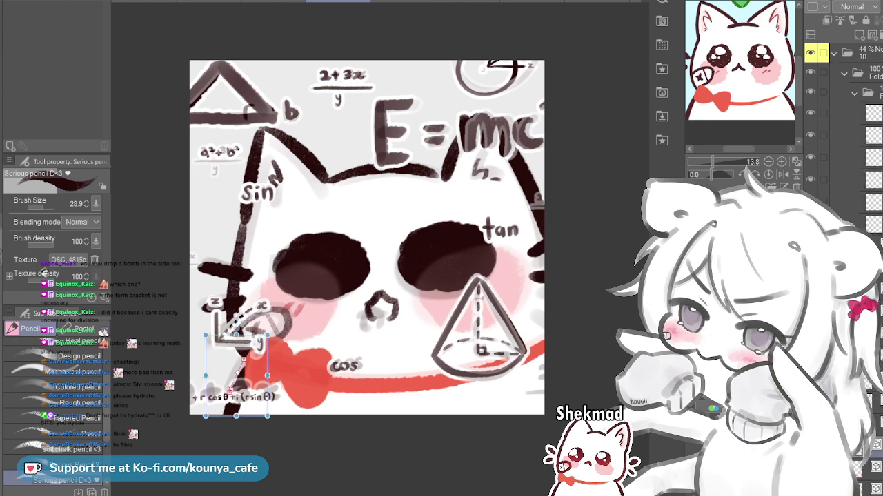
{"action": "scroll", "coordinate": [855, 173], "scroll_direction": "up", "scroll_amount": 5}
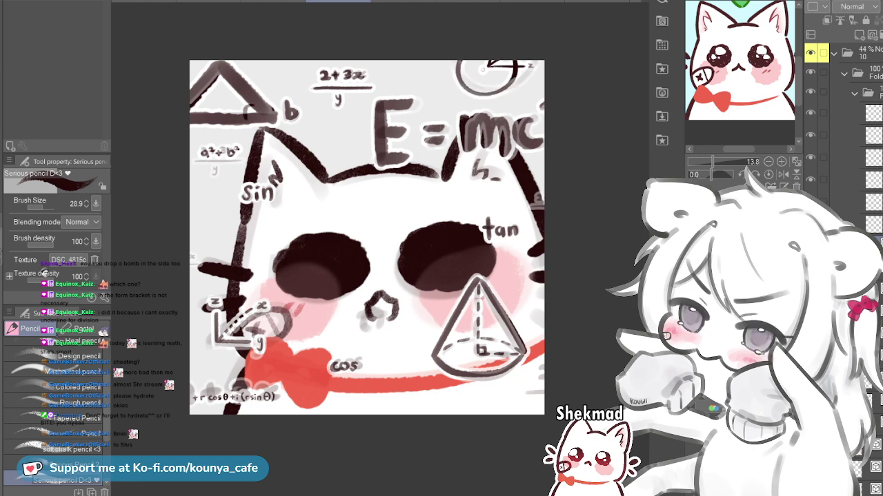
{"action": "left_click", "coordinate": [833, 53]}
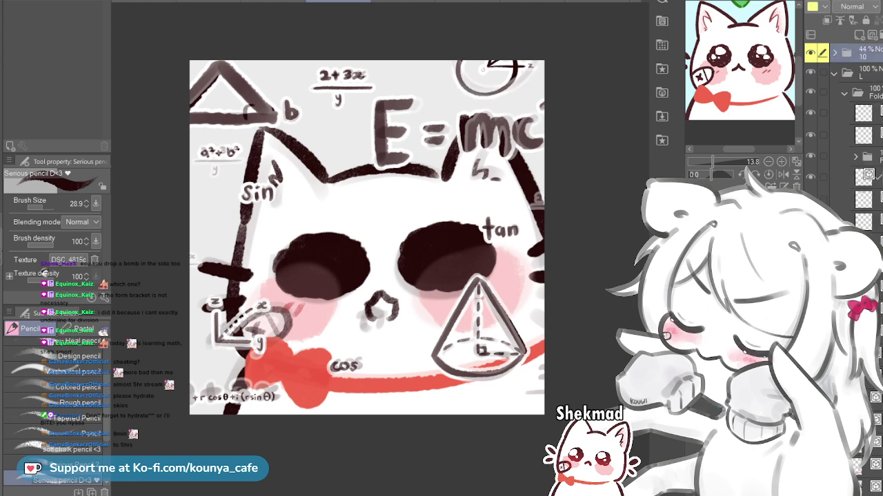
{"action": "left_click", "coordinate": [810, 113]}
{"action": "left_click", "coordinate": [810, 135]}
{"action": "left_click", "coordinate": [865, 135]}
Move the formula copy to the canvas's right edge above tan and shrink it so only z = a+b stays inside
{"action": "key", "text": "ctrl+t"}
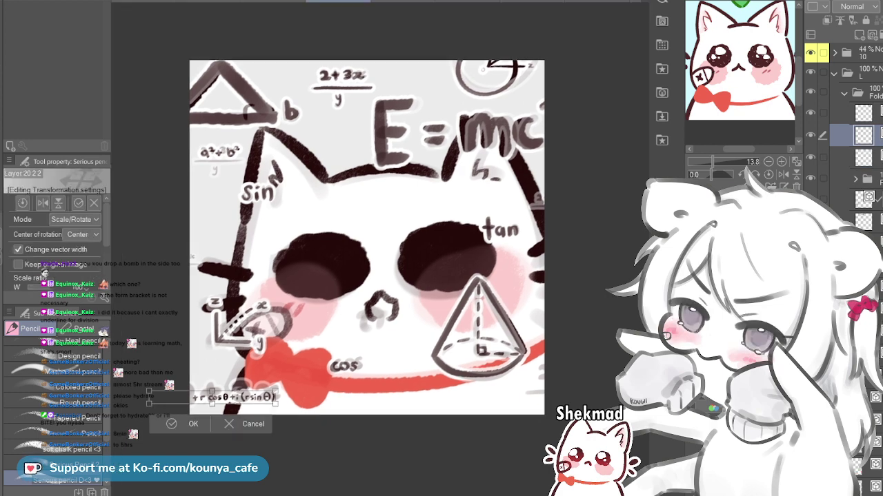
{"action": "left_click_drag", "start_coordinate": [212, 397], "coordinate": [544, 197]}
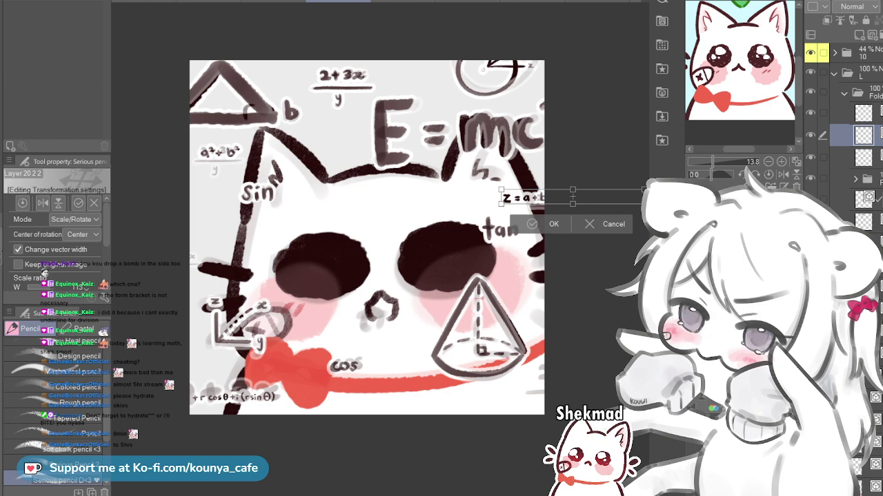
{"action": "left_click_drag", "start_coordinate": [644, 204], "coordinate": [559, 196]}
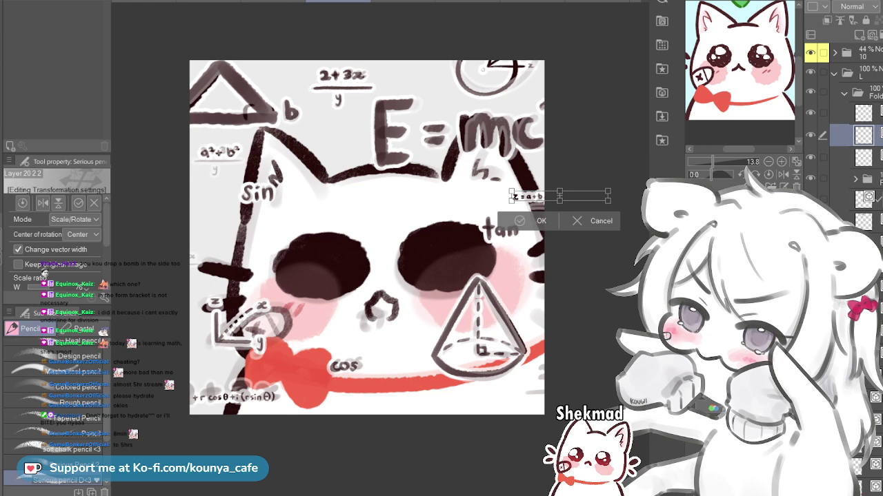
{"action": "left_click", "coordinate": [520, 220]}
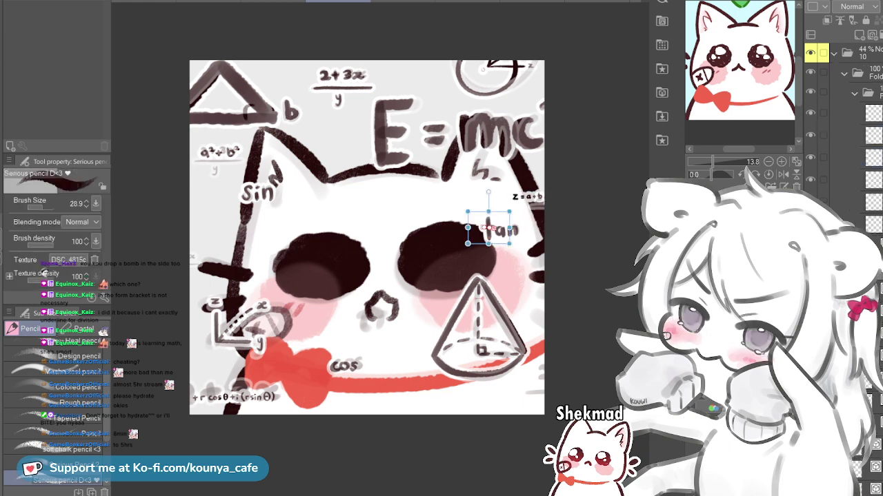
Nudge the tan label slightly below the formula copy and collapse the expanded sketch folder
{"action": "key", "text": "ctrl+t"}
{"action": "left_click_drag", "start_coordinate": [518, 238], "coordinate": [516, 237]}
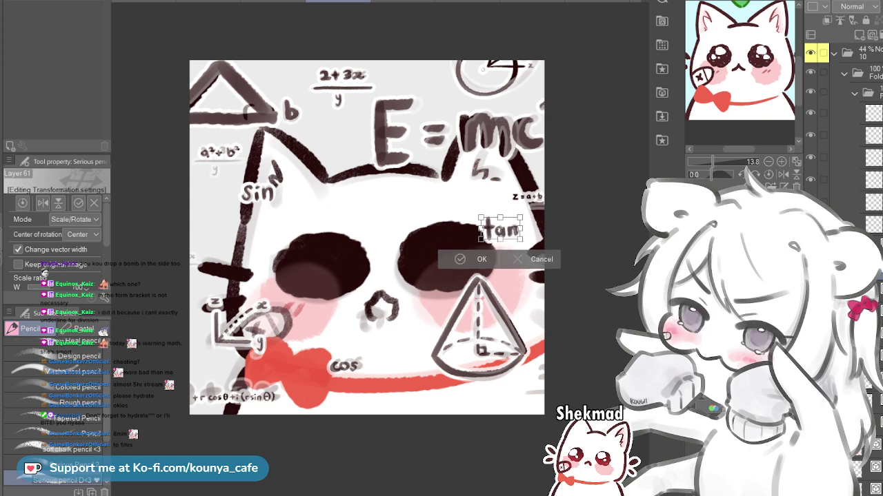
{"action": "key", "text": "Return"}
{"action": "left_click", "coordinate": [834, 53]}
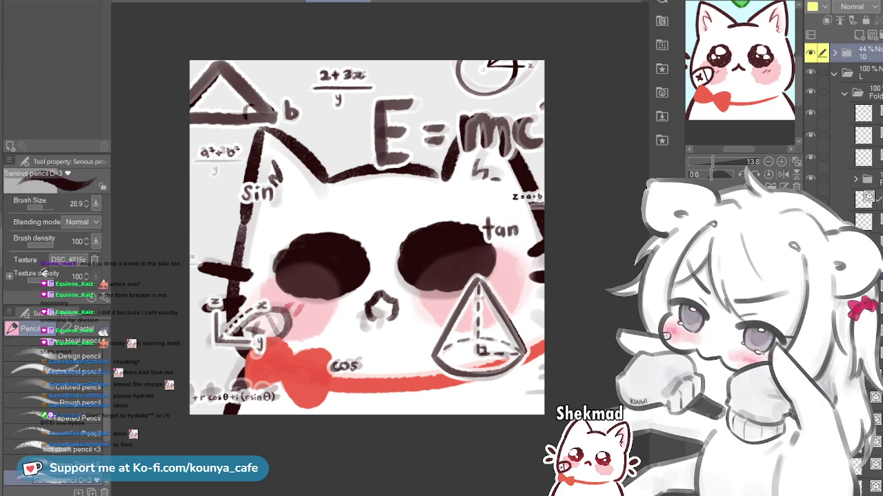
Shrink the tan label slightly and move it a little down and left over the cat's eye
{"action": "left_click", "coordinate": [499, 231]}
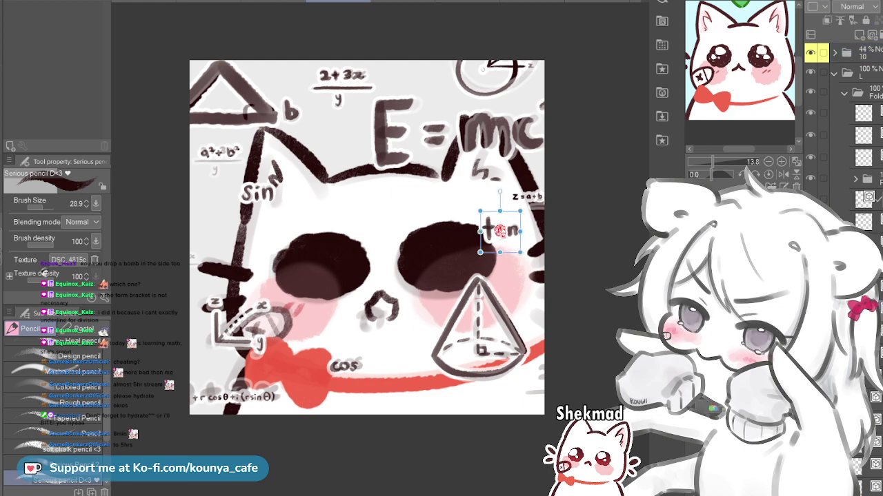
{"action": "key", "text": "ctrl+t"}
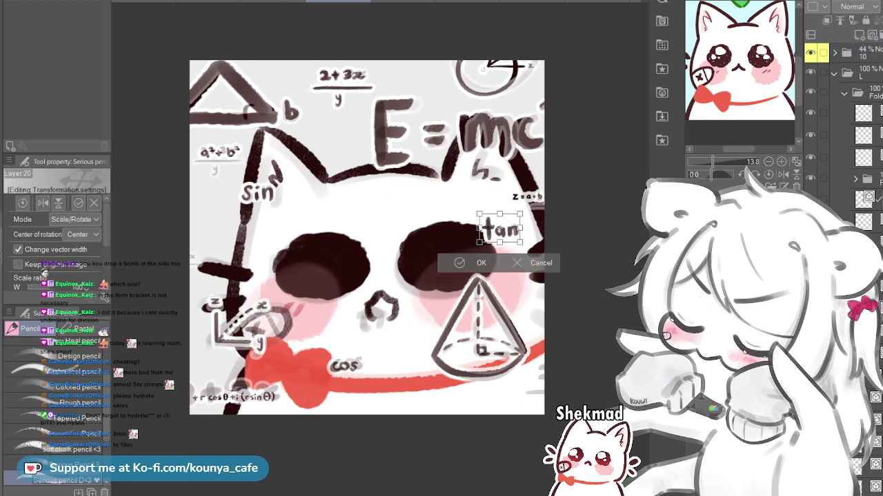
{"action": "left_click_drag", "start_coordinate": [518, 241], "coordinate": [517, 240]}
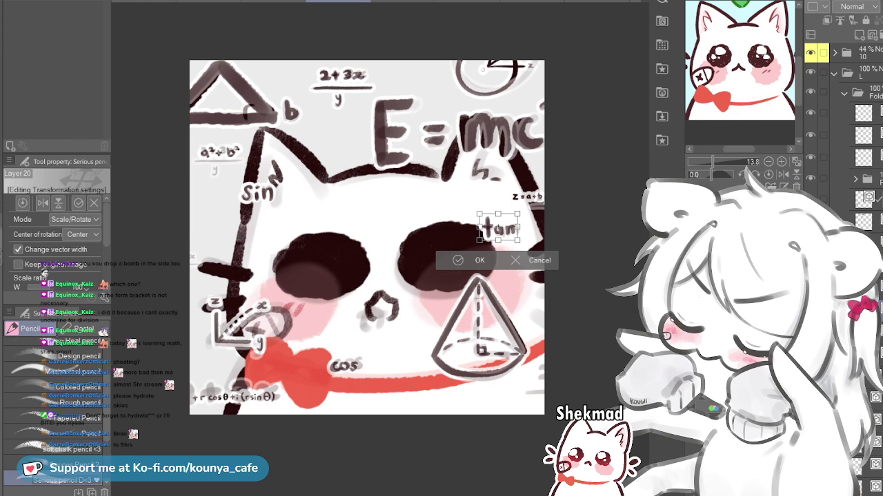
{"action": "left_click_drag", "start_coordinate": [481, 233], "coordinate": [477, 235]}
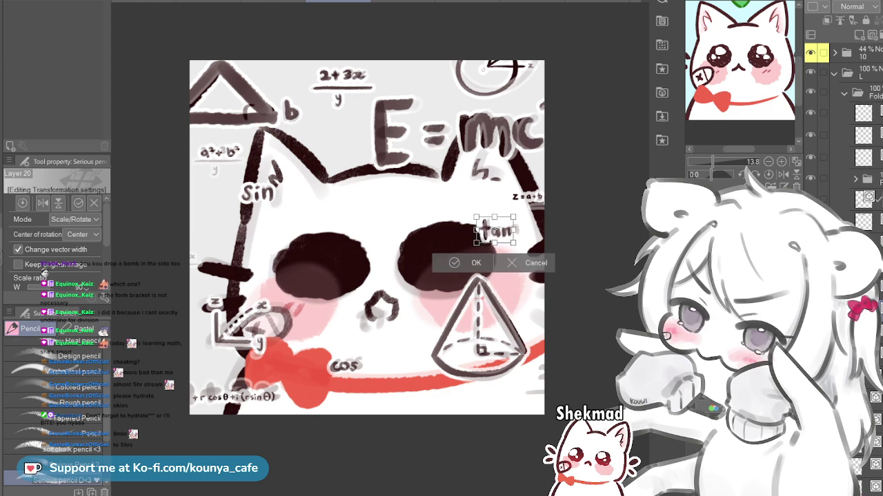
{"action": "key", "text": "Return"}
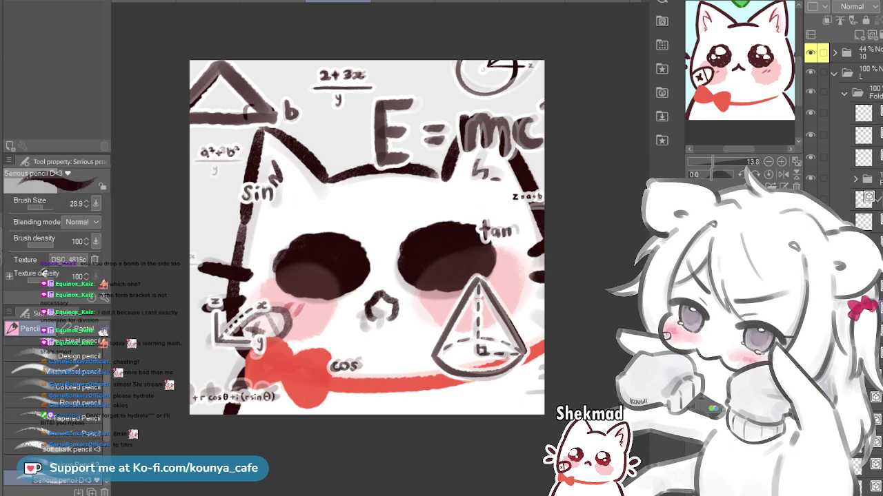
Shrink the a²+b² label slightly and move it a little lower beside the cat's left ear
{"action": "scroll", "coordinate": [416, 167], "scroll_direction": "up", "scroll_amount": 1}
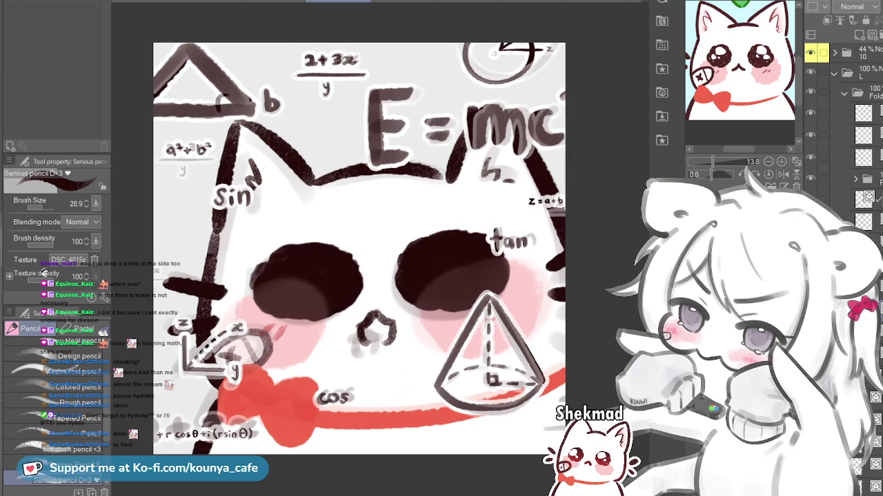
{"action": "left_click_drag", "start_coordinate": [416, 167], "coordinate": [410, 159]}
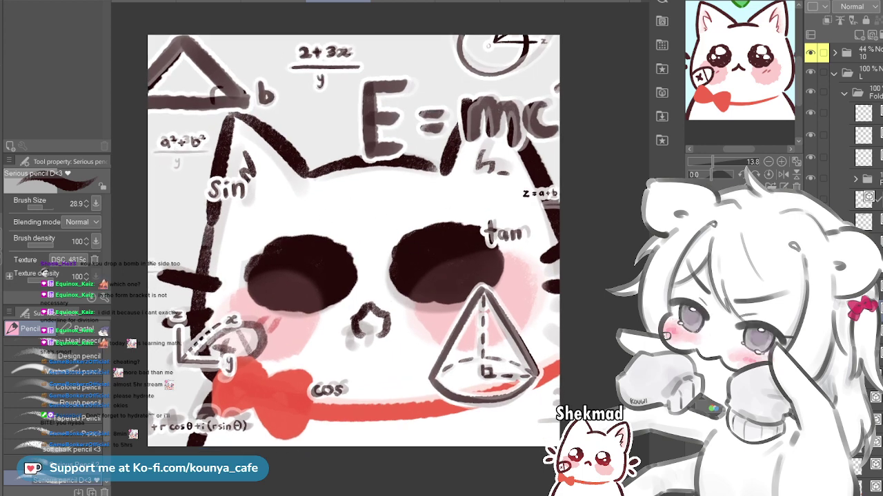
{"action": "key", "text": "ctrl+t"}
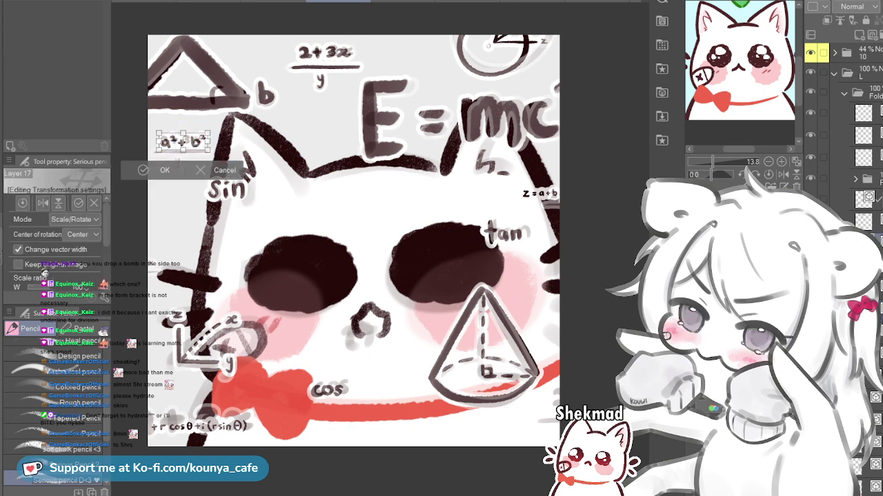
{"action": "left_click_drag", "start_coordinate": [183, 141], "coordinate": [185, 148]}
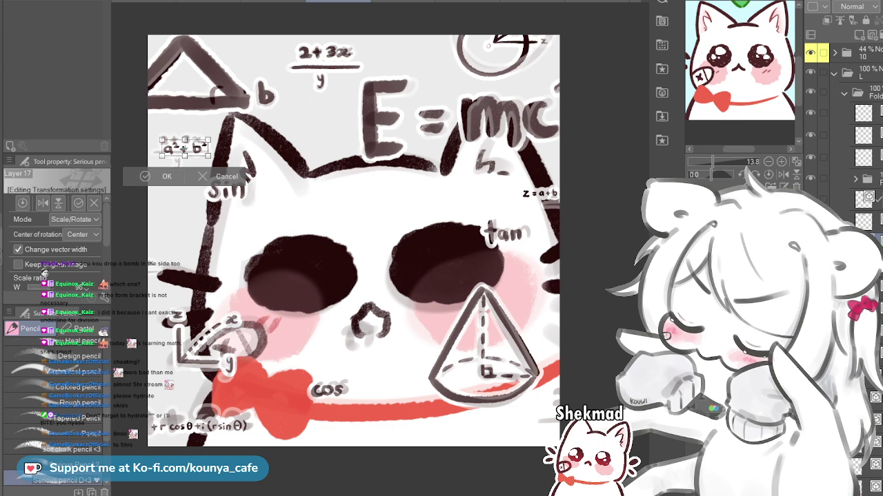
{"action": "key", "text": "Return"}
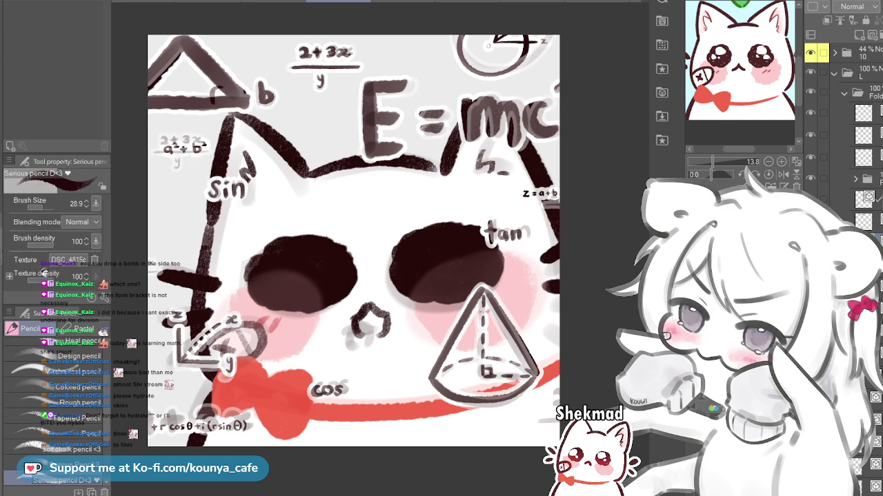
Hide the rough sketch folder and the grey background layer so the artwork sits on transparency
{"action": "left_click", "coordinate": [810, 53]}
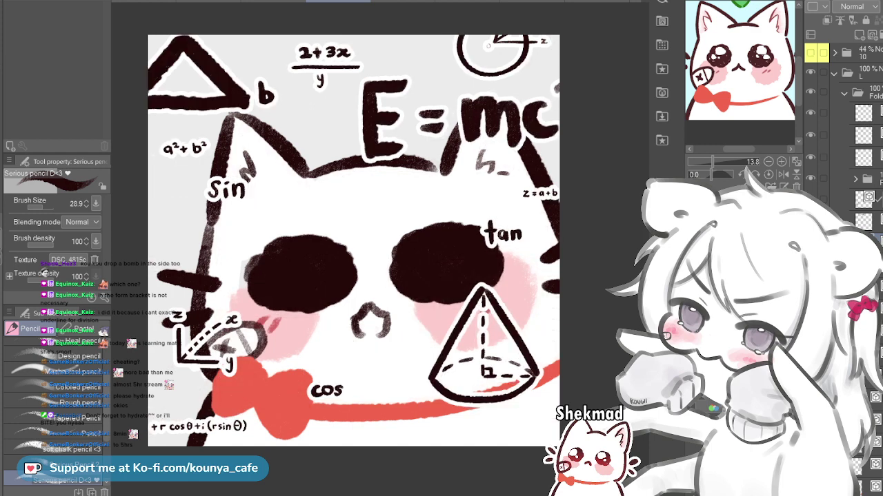
{"action": "scroll", "coordinate": [843, 138], "scroll_direction": "down", "scroll_amount": 5}
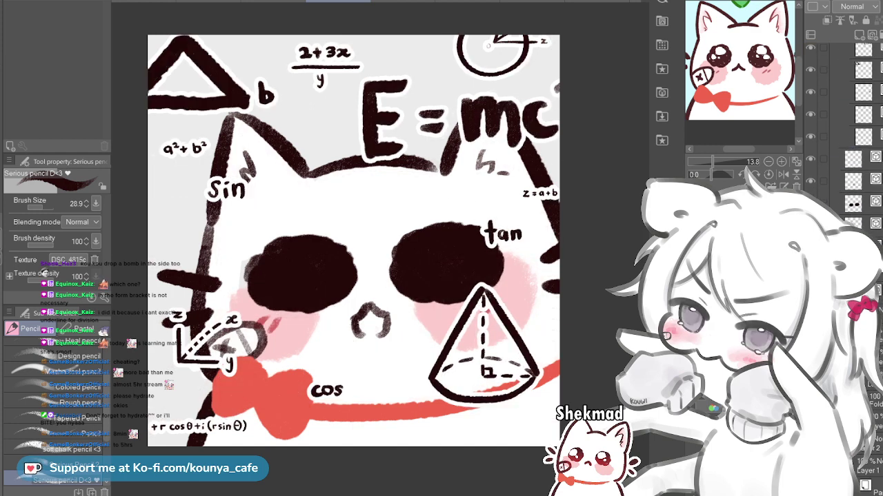
{"action": "left_click", "coordinate": [810, 487]}
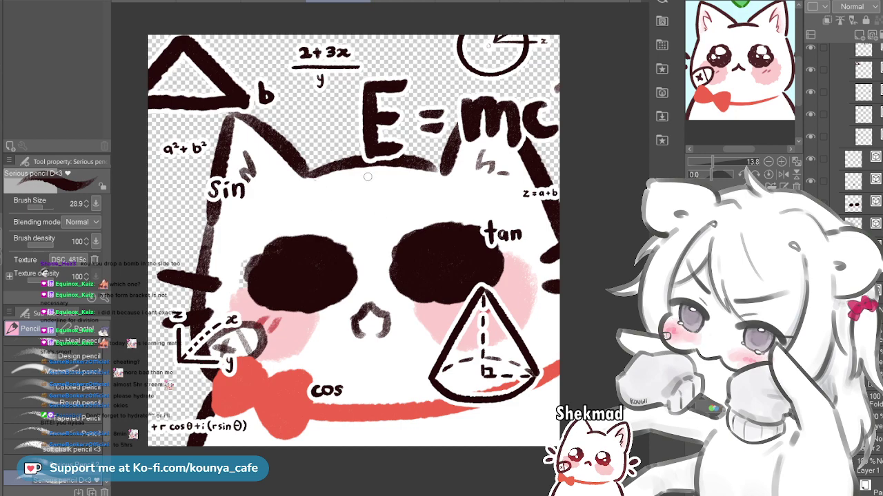
{"action": "scroll", "coordinate": [363, 184], "scroll_direction": "down", "scroll_amount": 2}
{"action": "left_click_drag", "start_coordinate": [365, 153], "coordinate": [358, 185]}
{"action": "scroll", "coordinate": [359, 182], "scroll_direction": "up", "scroll_amount": 2}
{"action": "scroll", "coordinate": [358, 186], "scroll_direction": "down", "scroll_amount": 1}
{"action": "scroll", "coordinate": [372, 185], "scroll_direction": "up", "scroll_amount": 1}
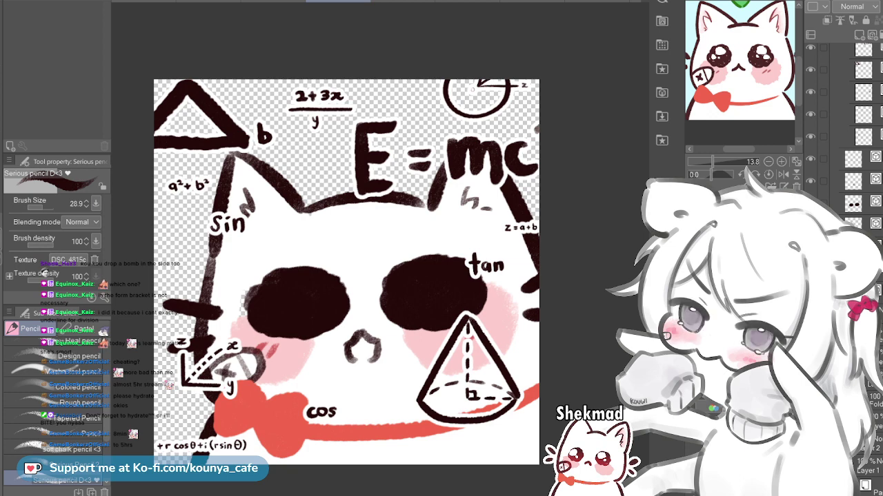
Duplicate the layer with the (2+3x)/y fraction and start transforming the copy
{"action": "key", "text": "ctrl+v"}
{"action": "left_click", "coordinate": [848, 76]}
{"action": "left_click", "coordinate": [848, 55]}
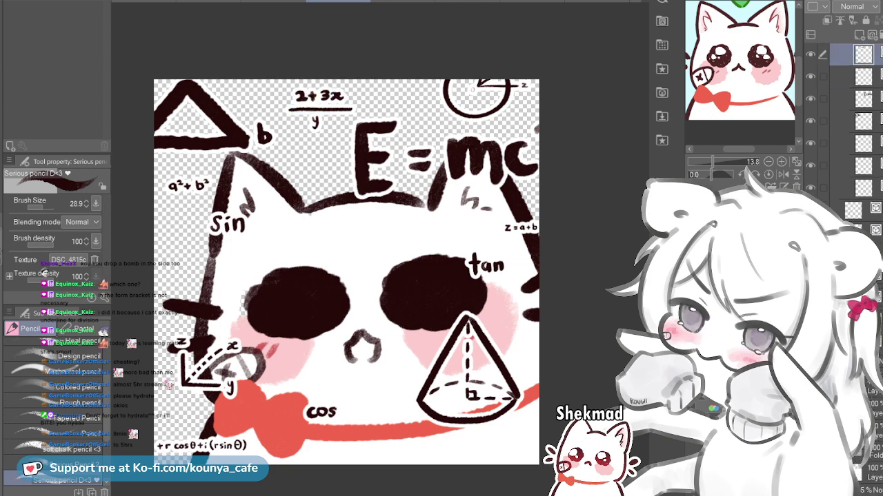
{"action": "left_click", "coordinate": [848, 77]}
{"action": "key", "text": "ctrl+shift+n"}
{"action": "key", "text": "ctrl+t"}
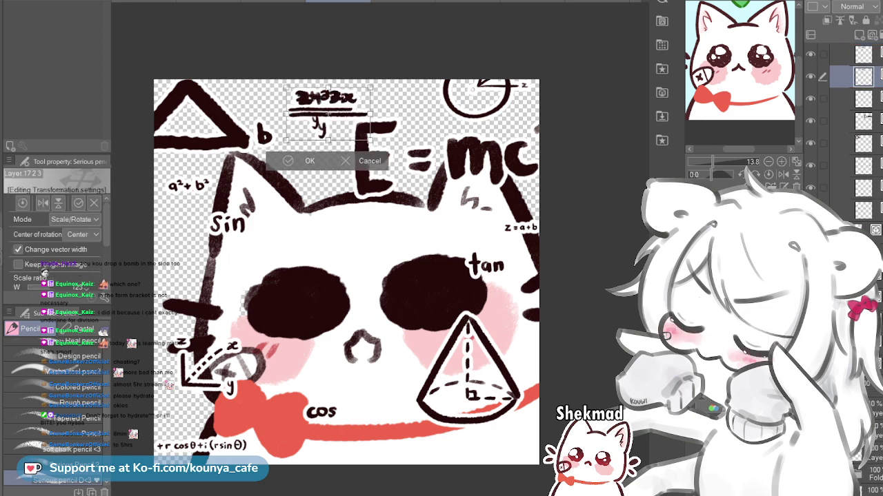
Move the fraction copy to the canvas's lower-right corner, partly off the canvas, and shrink it so only 2+ stays inside
{"action": "left_click_drag", "start_coordinate": [371, 141], "coordinate": [388, 152]}
{"action": "left_click_drag", "start_coordinate": [338, 120], "coordinate": [592, 428]}
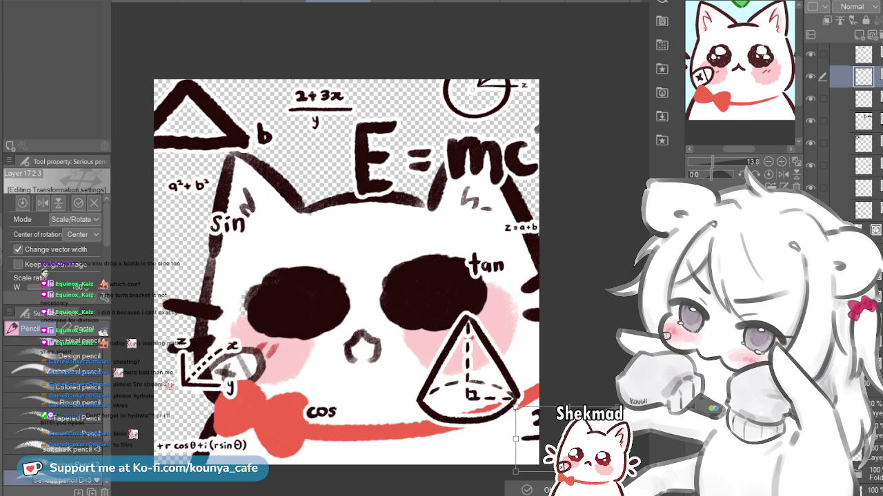
{"action": "left_click_drag", "start_coordinate": [552, 451], "coordinate": [554, 450]}
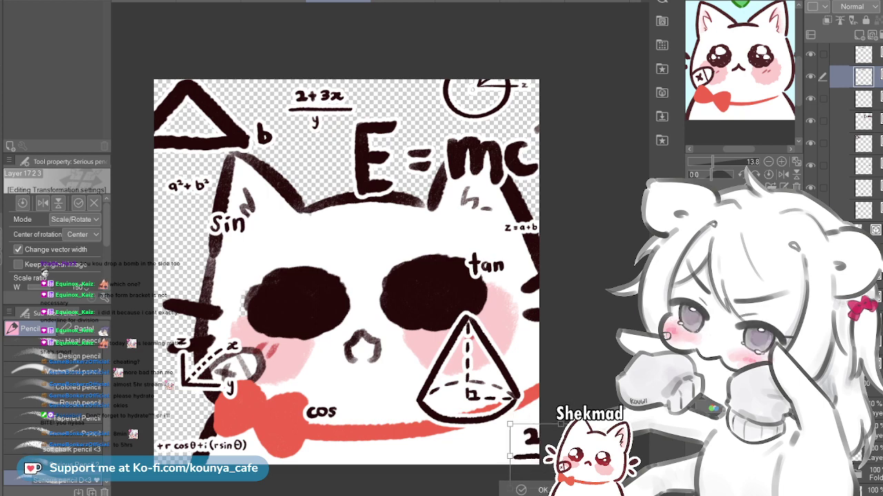
{"action": "left_click_drag", "start_coordinate": [510, 424], "coordinate": [520, 430]}
{"action": "left_click_drag", "start_coordinate": [548, 453], "coordinate": [541, 453]}
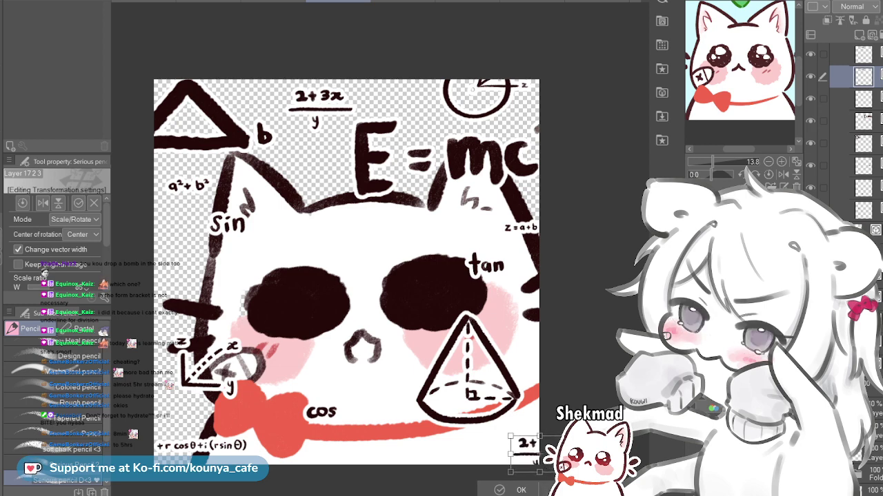
{"action": "key", "text": "Return"}
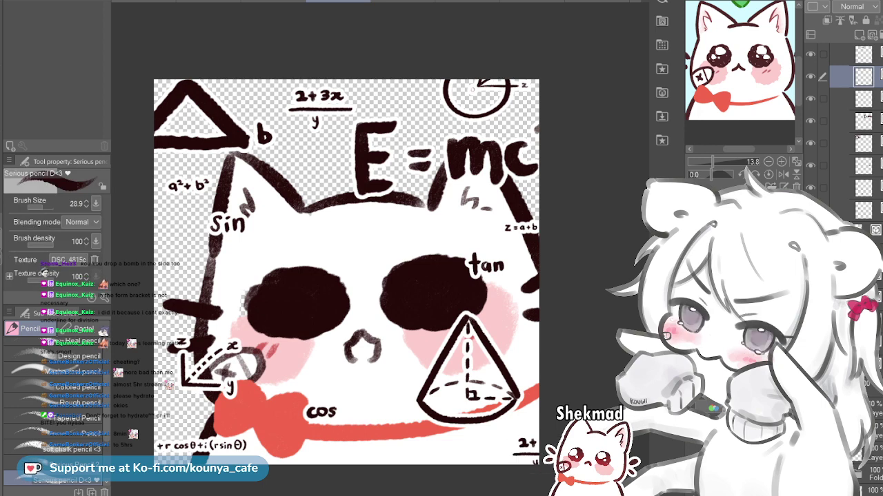
Add a new layer clipped to the cat's black eyes layer
{"action": "scroll", "coordinate": [855, 138], "scroll_direction": "down", "scroll_amount": 3}
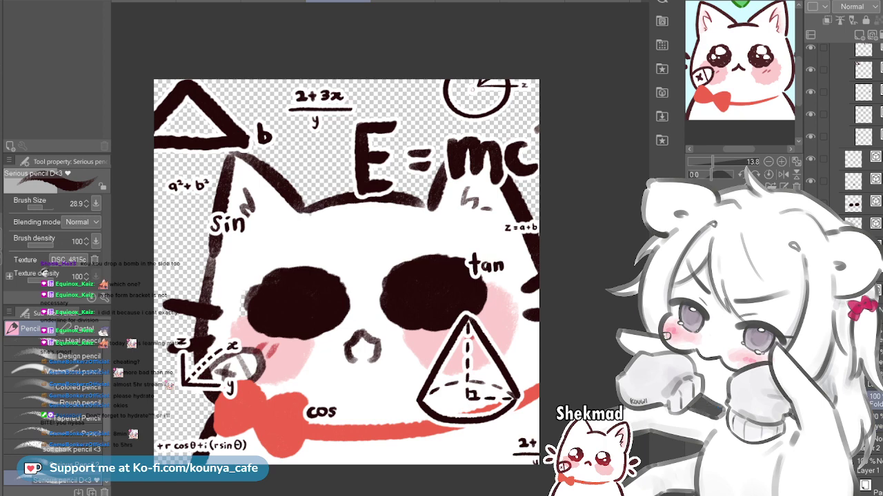
{"action": "key", "text": "ctrl+z"}
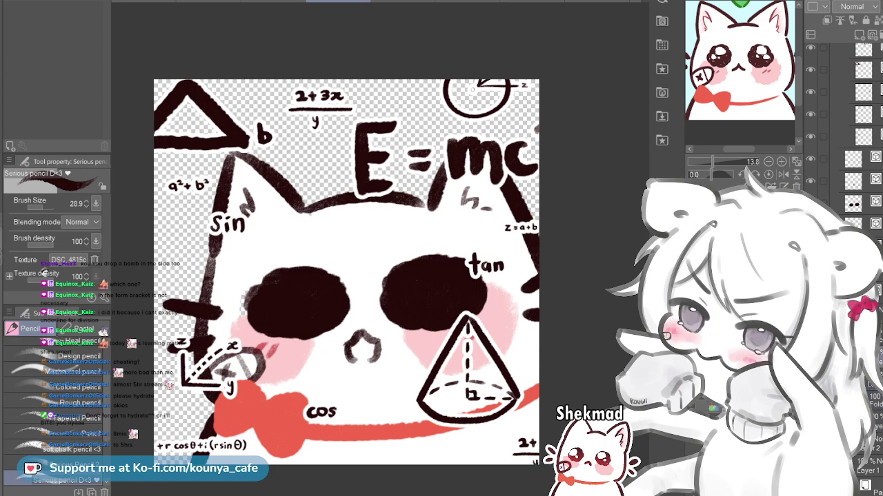
{"action": "key", "text": "ctrl+z"}
{"action": "key", "text": "ctrl+z"}
{"action": "left_click", "coordinate": [855, 204]}
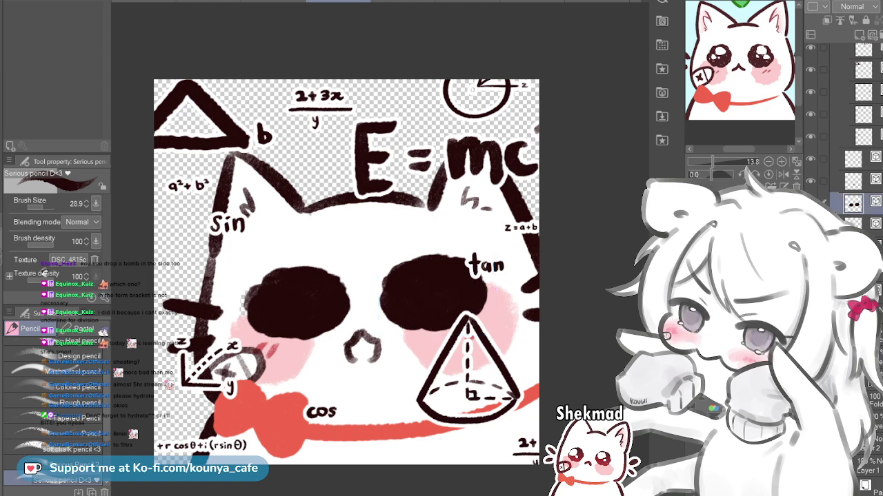
{"action": "key", "text": "ctrl+alt+g"}
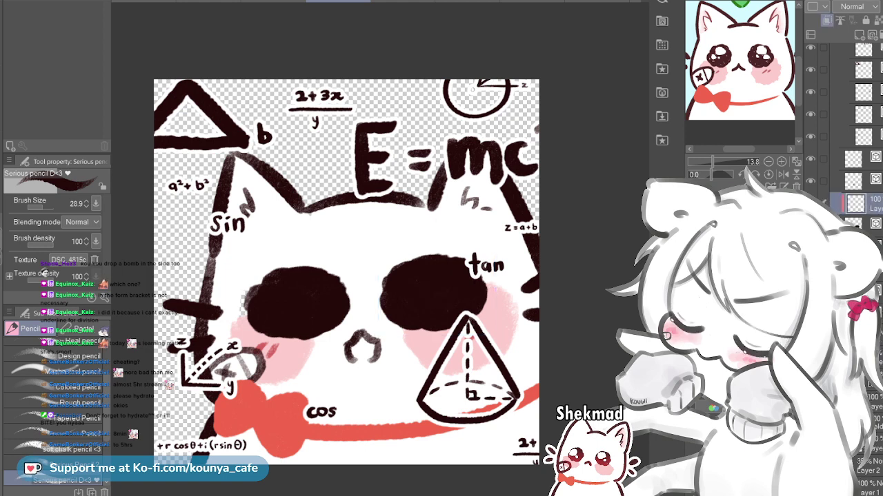
Shade the lower part of both eyes dark red with a large Soft airbrush, adjusting the brush size between strokes
{"action": "key", "text": "x"}
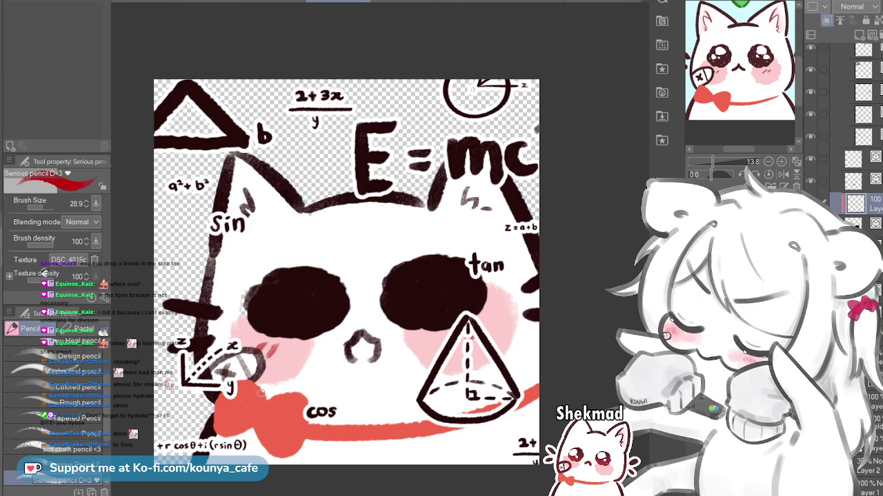
{"action": "key", "text": "b"}
{"action": "key", "text": "b"}
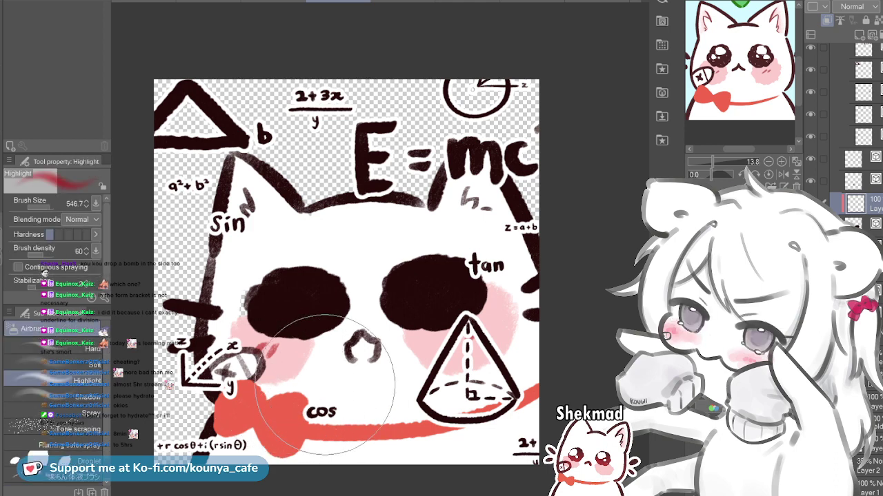
{"action": "left_click", "coordinate": [62, 364]}
{"action": "left_click", "coordinate": [47, 207]}
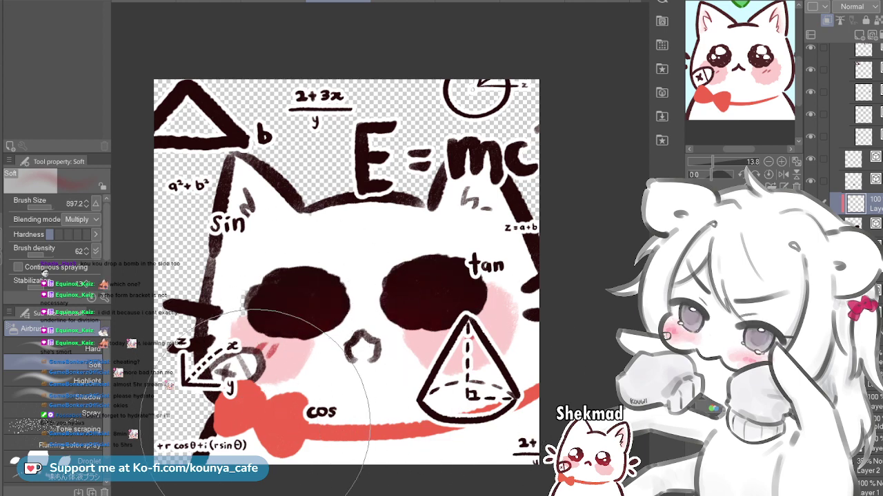
{"action": "left_click_drag", "start_coordinate": [279, 335], "coordinate": [222, 335]}
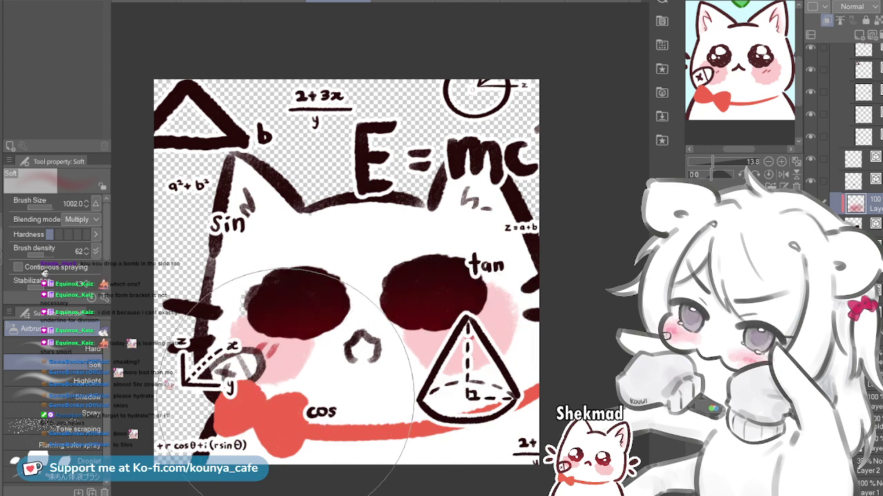
{"action": "key", "text": "bracketleft"}
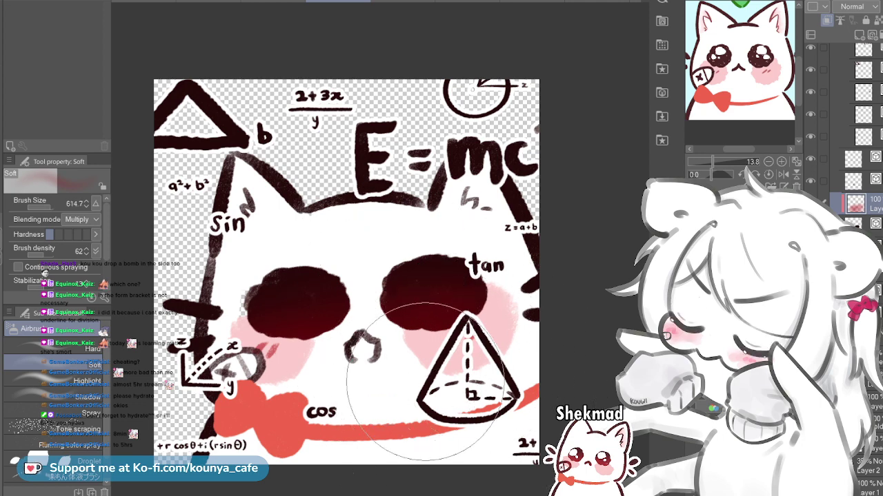
{"action": "key", "text": "bracketright"}
{"action": "key", "text": "bracketleft"}
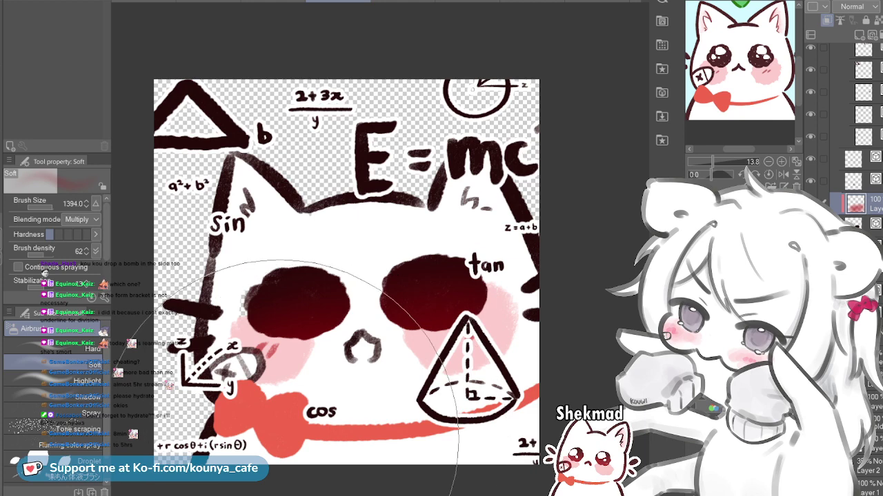
{"action": "key", "text": "bracketleft"}
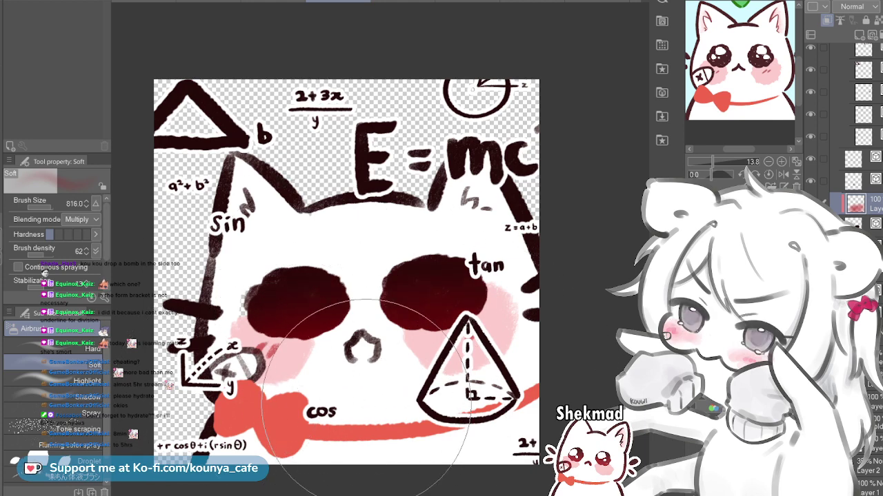
{"action": "key", "text": "bracketleft"}
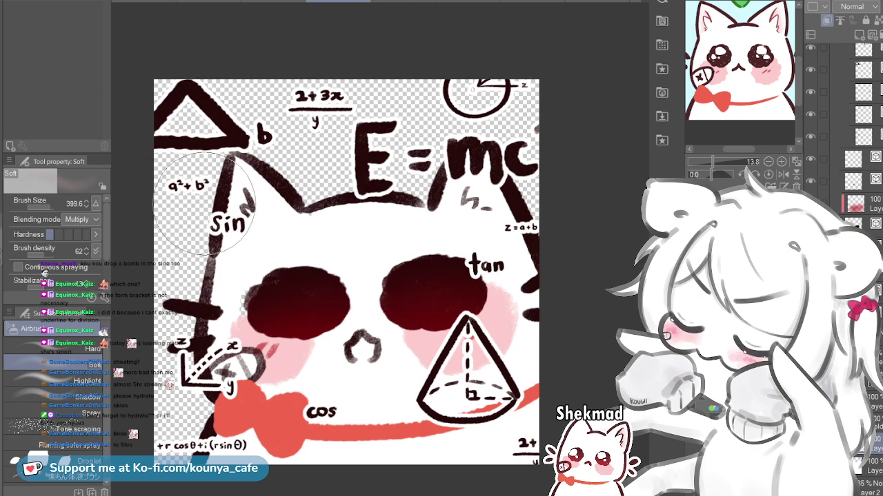
Paint light pink inside both cat ears with the Serious pencil, adjusting the brush size for each ear
{"action": "key", "text": "p"}
{"action": "left_click_drag", "start_coordinate": [252, 191], "coordinate": [271, 191]}
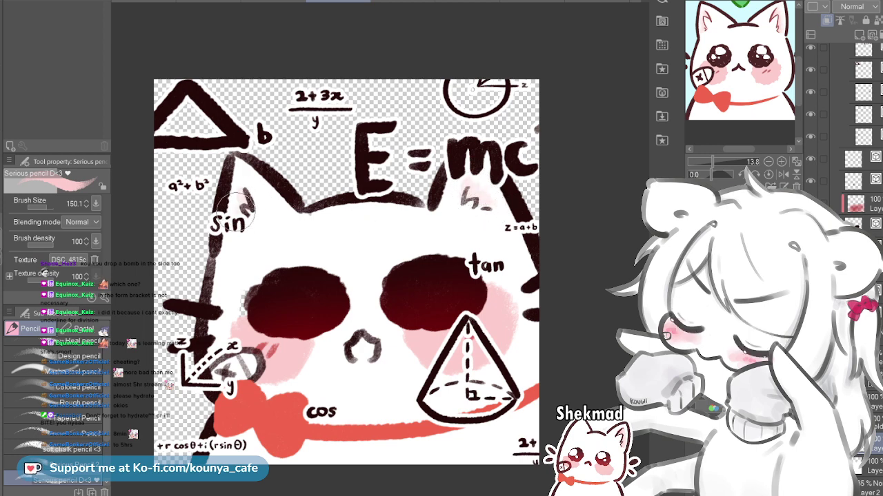
{"action": "key", "text": "bracketleft"}
{"action": "left_click_drag", "start_coordinate": [247, 201], "coordinate": [259, 198]}
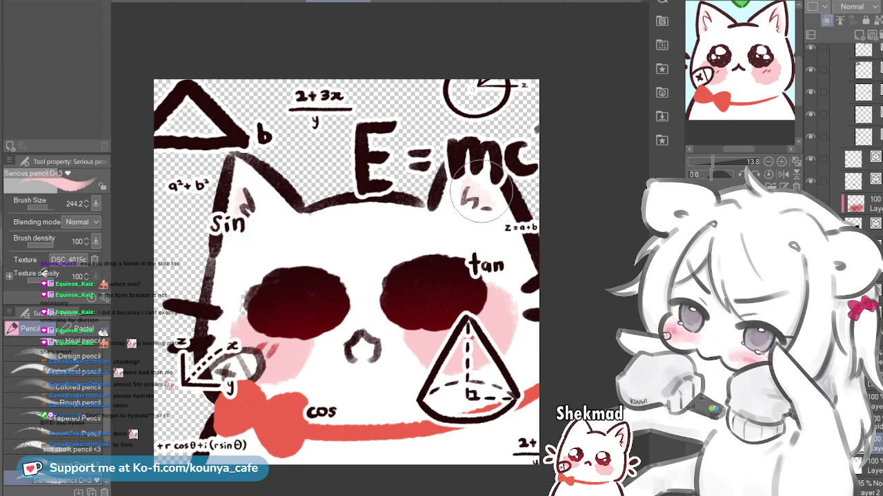
{"action": "left_click_drag", "start_coordinate": [472, 193], "coordinate": [477, 178]}
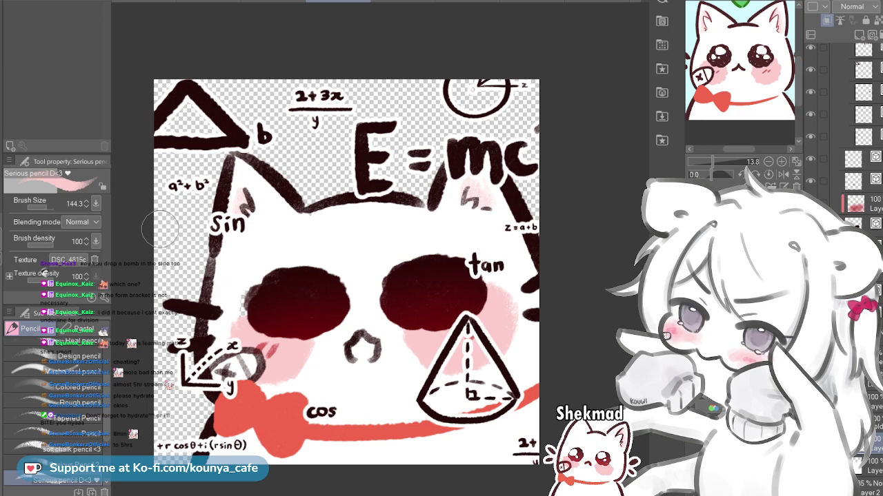
Enlarge the sin label slightly and move it down and outward onto the cat's head outline, just below the ear
{"action": "left_click", "coordinate": [218, 219], "text": "ctrl"}
{"action": "left_click", "coordinate": [238, 225], "text": "ctrl"}
{"action": "key", "text": "ctrl+t"}
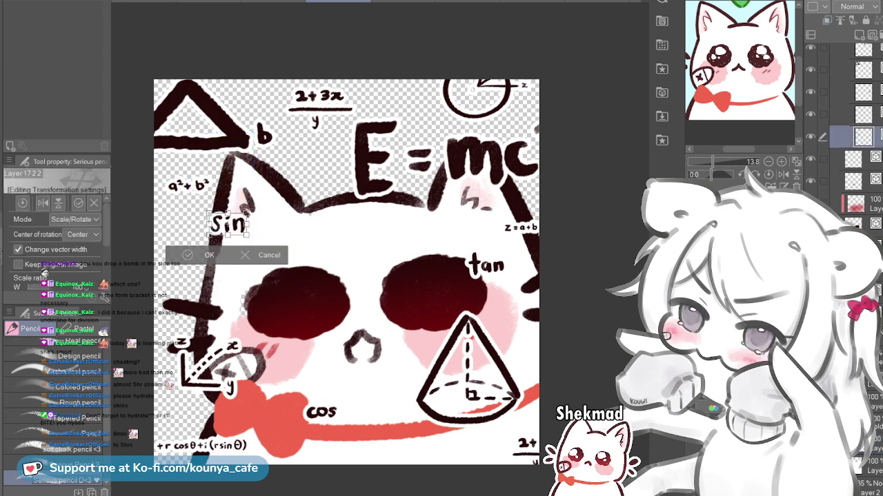
{"action": "left_click_drag", "start_coordinate": [232, 227], "coordinate": [222, 241]}
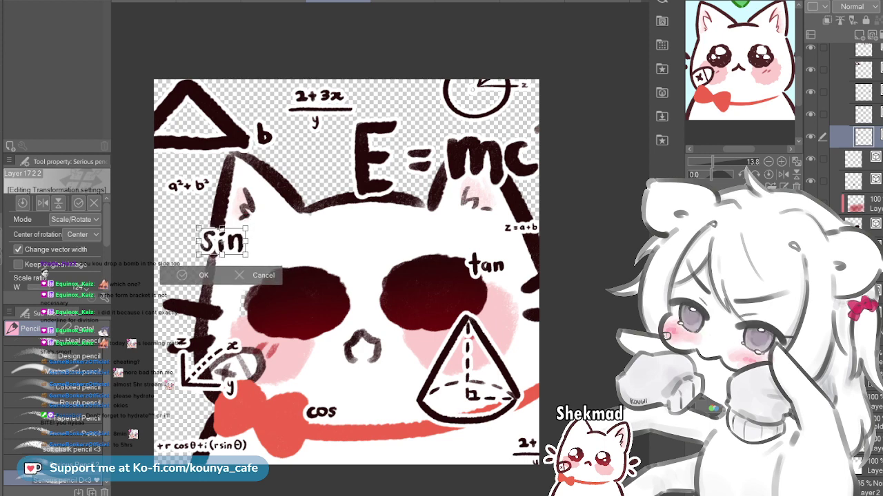
{"action": "key", "text": "Return"}
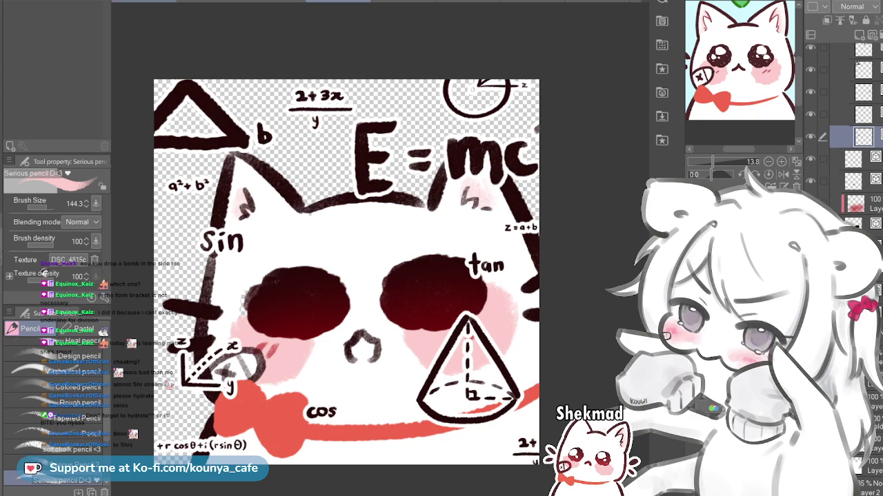
Compare the math cat emote with the emote sketch sheet and the rose cat emote, and return to the math canvas
{"action": "scroll", "coordinate": [543, 136], "scroll_direction": "down", "scroll_amount": 8}
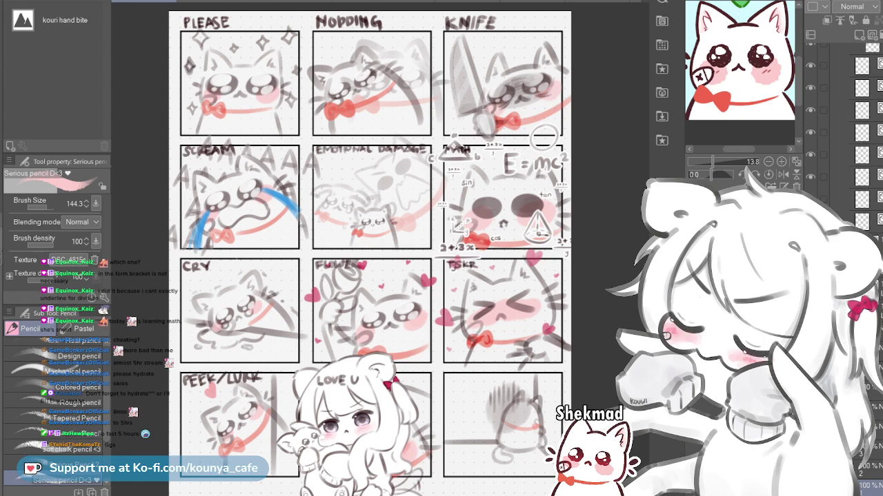
{"action": "left_click", "coordinate": [339, 2]}
{"action": "left_click", "coordinate": [273, 2]}
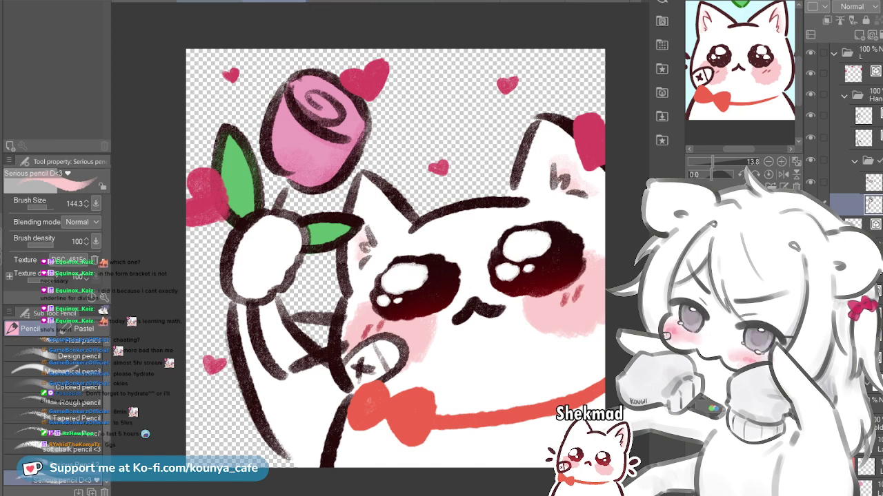
{"action": "left_click", "coordinate": [336, 2]}
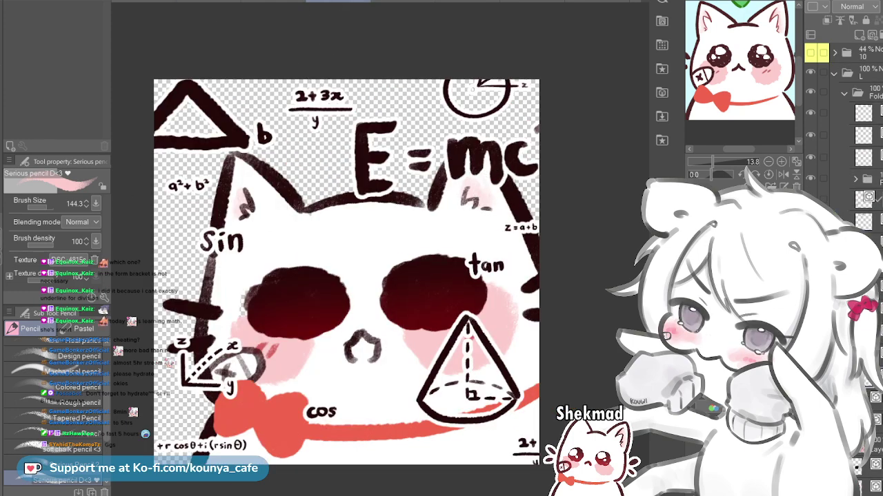
{"action": "left_click_drag", "start_coordinate": [356, 217], "coordinate": [378, 205]}
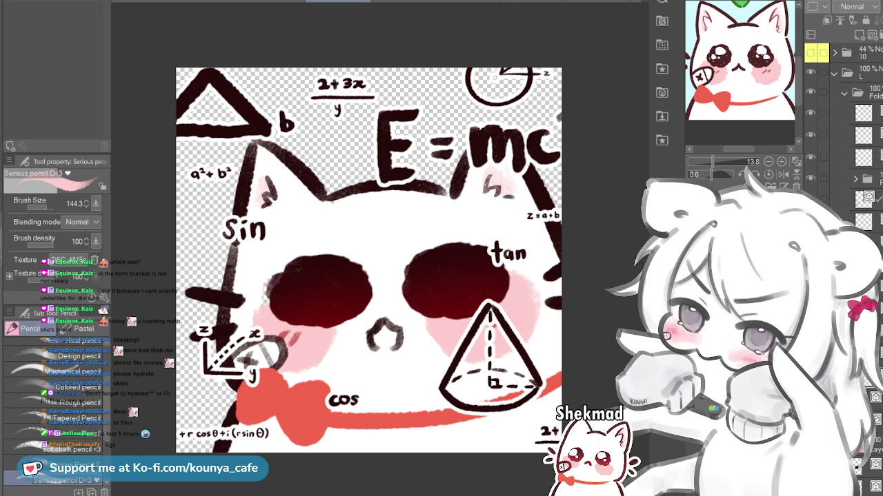